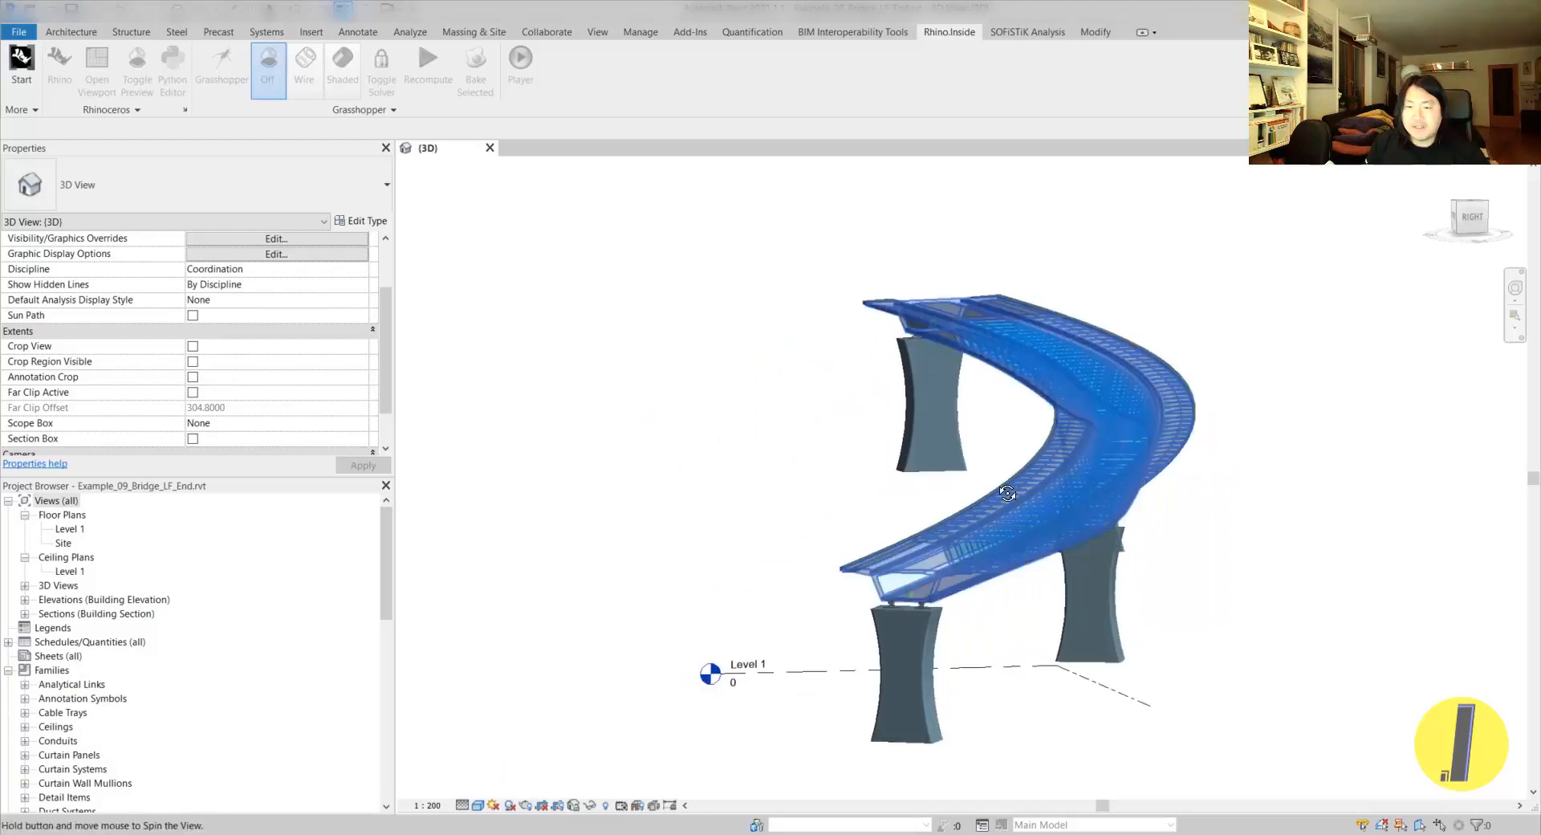
# - Examine the curved bridge's deck, girder segments, diaphragms and piers from several sides in the 3D view
pyautogui.scroll(2, 867, 562)
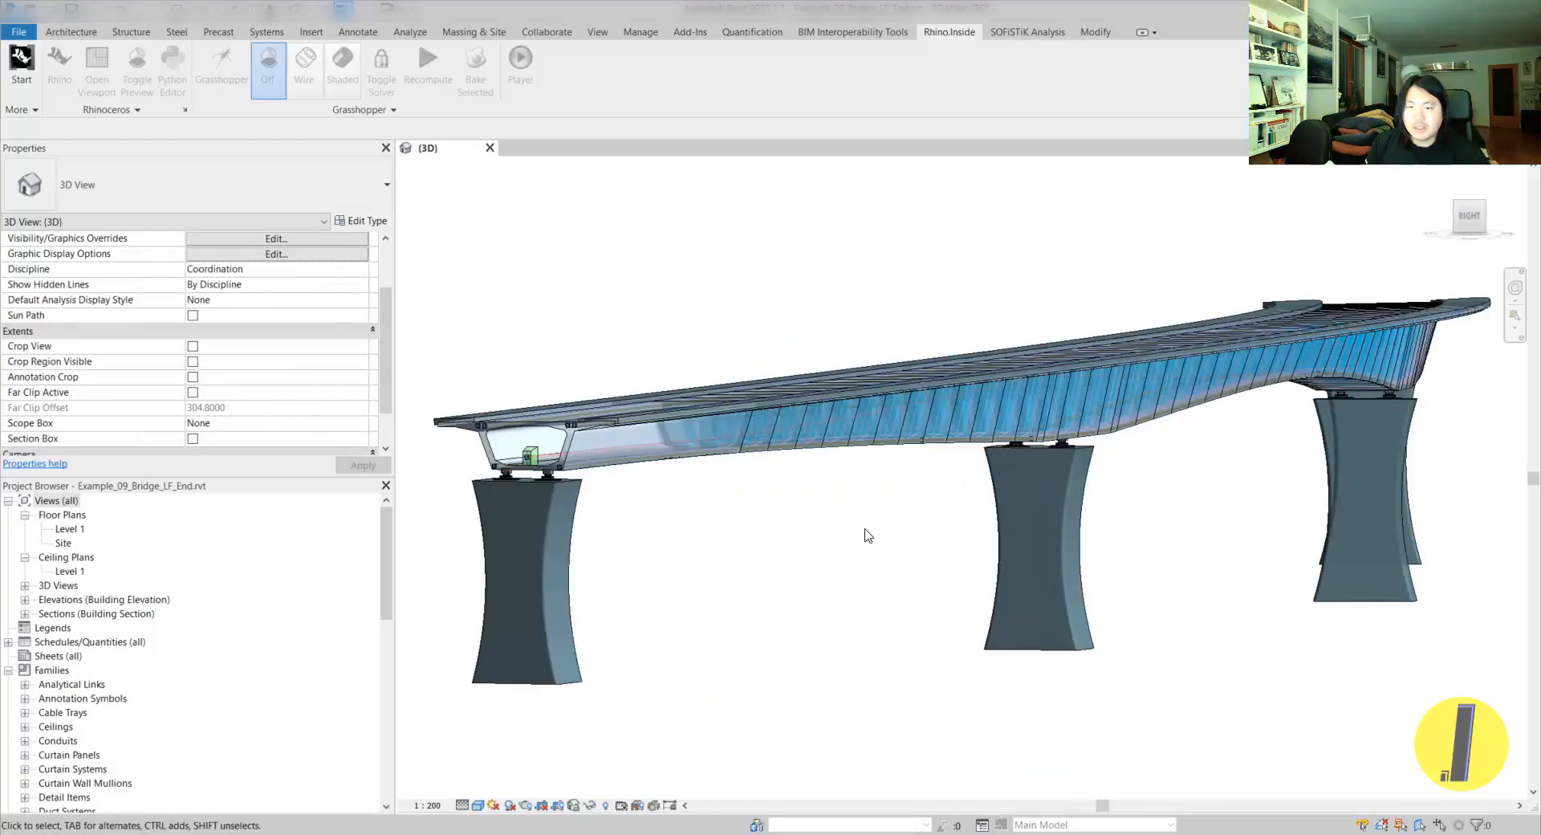
pyautogui.click(1056, 527)
pyautogui.click(1159, 522)
pyautogui.keyDown('shift'); pyautogui.moveTo(1159, 523); pyautogui.dragTo(980, 474, button='middle'); pyautogui.keyUp('shift')
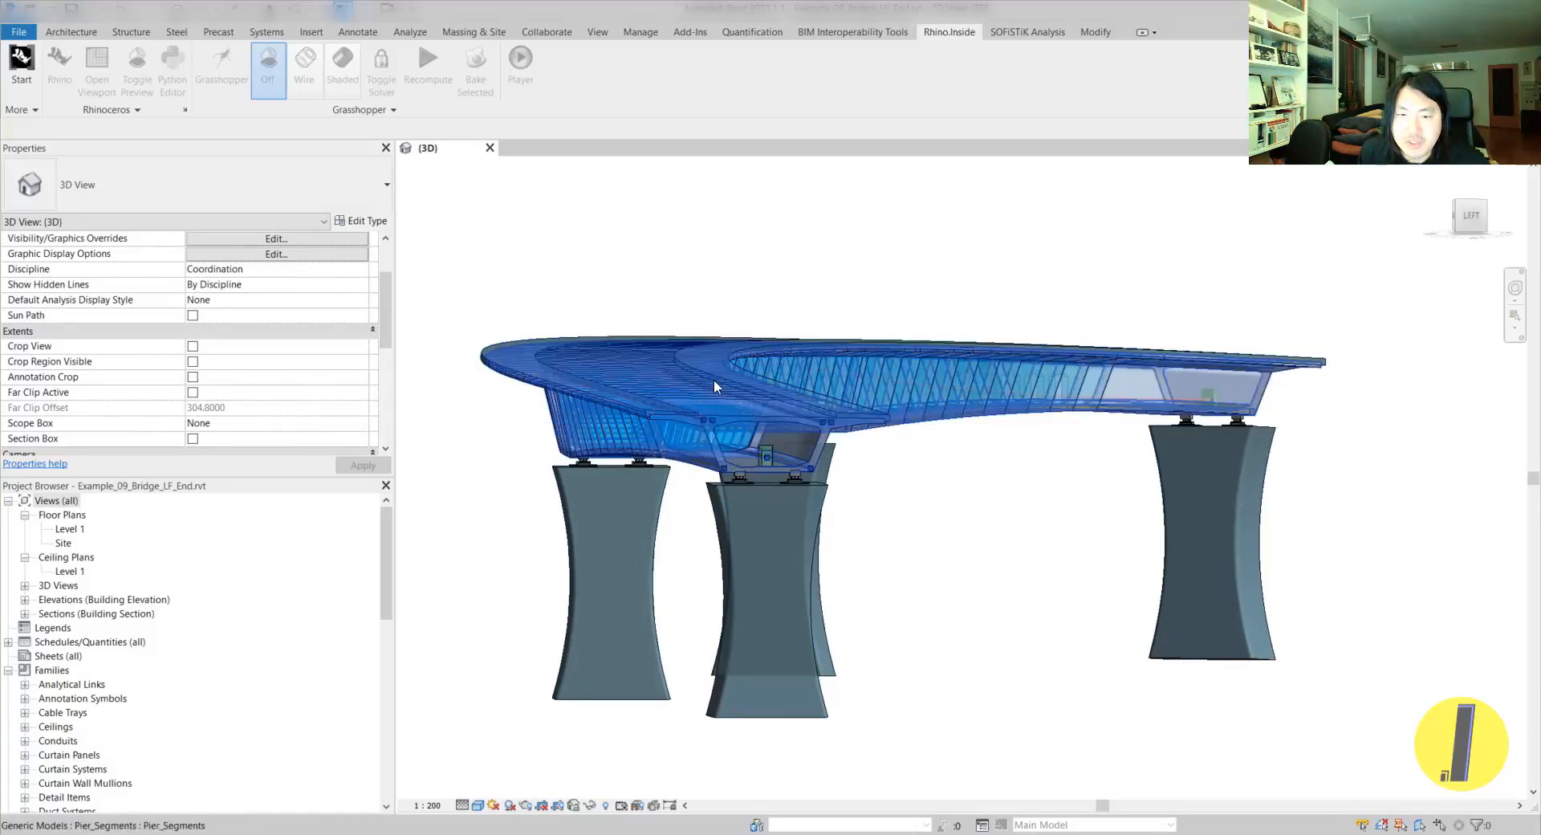
pyautogui.keyDown('shift'); pyautogui.moveTo(797, 415); pyautogui.dragTo(739, 552, button='middle'); pyautogui.keyUp('shift')
pyautogui.scroll(5, 732, 553)
pyautogui.scroll(-4, 812, 549)
pyautogui.scroll(1, 810, 548)
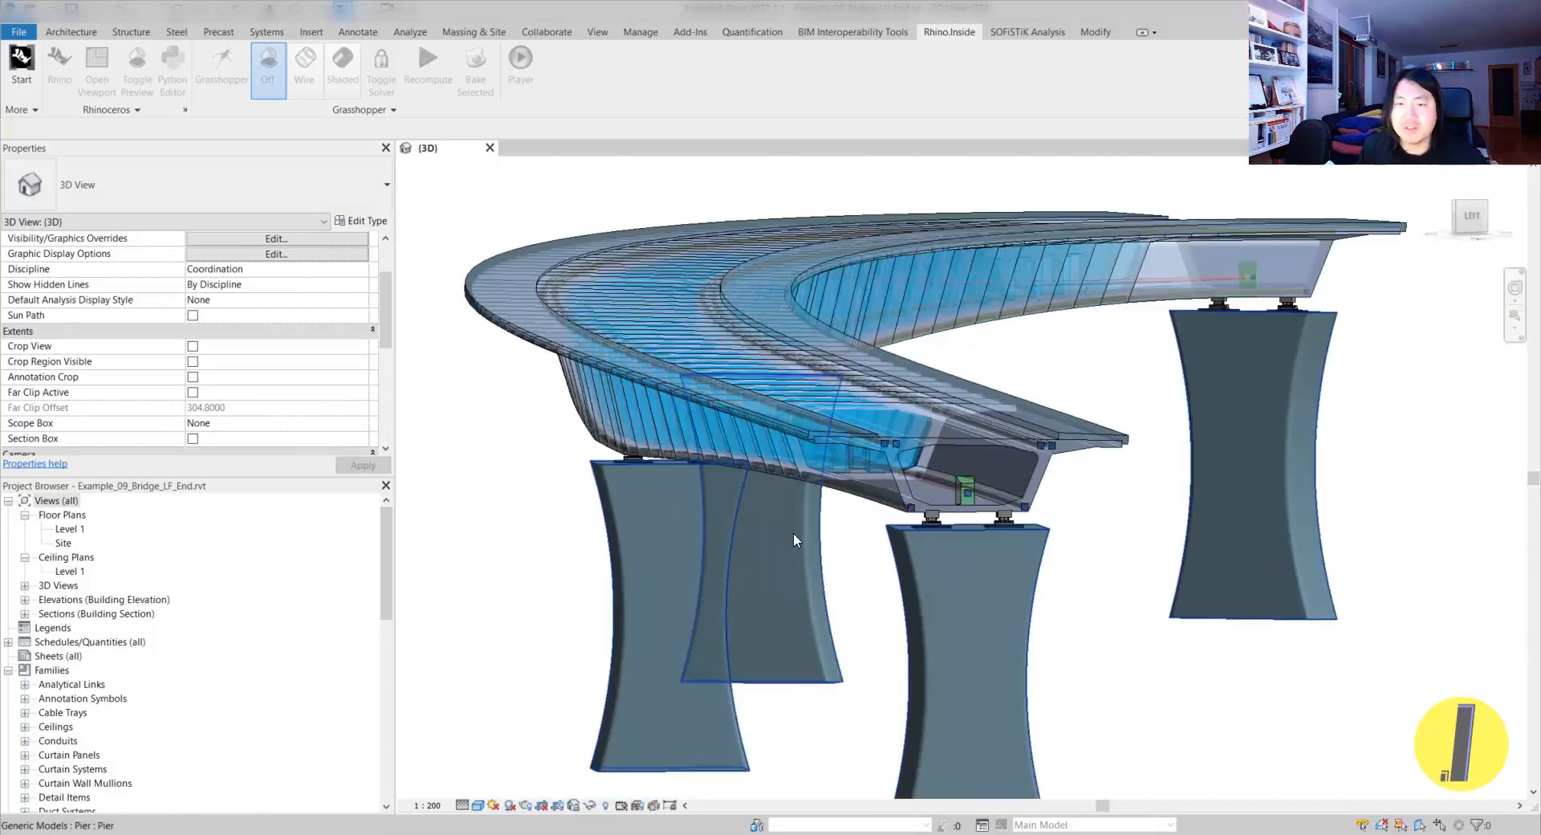
pyautogui.keyDown('shift'); pyautogui.moveTo(902, 581); pyautogui.dragTo(831, 339, button='middle'); pyautogui.keyUp('shift')
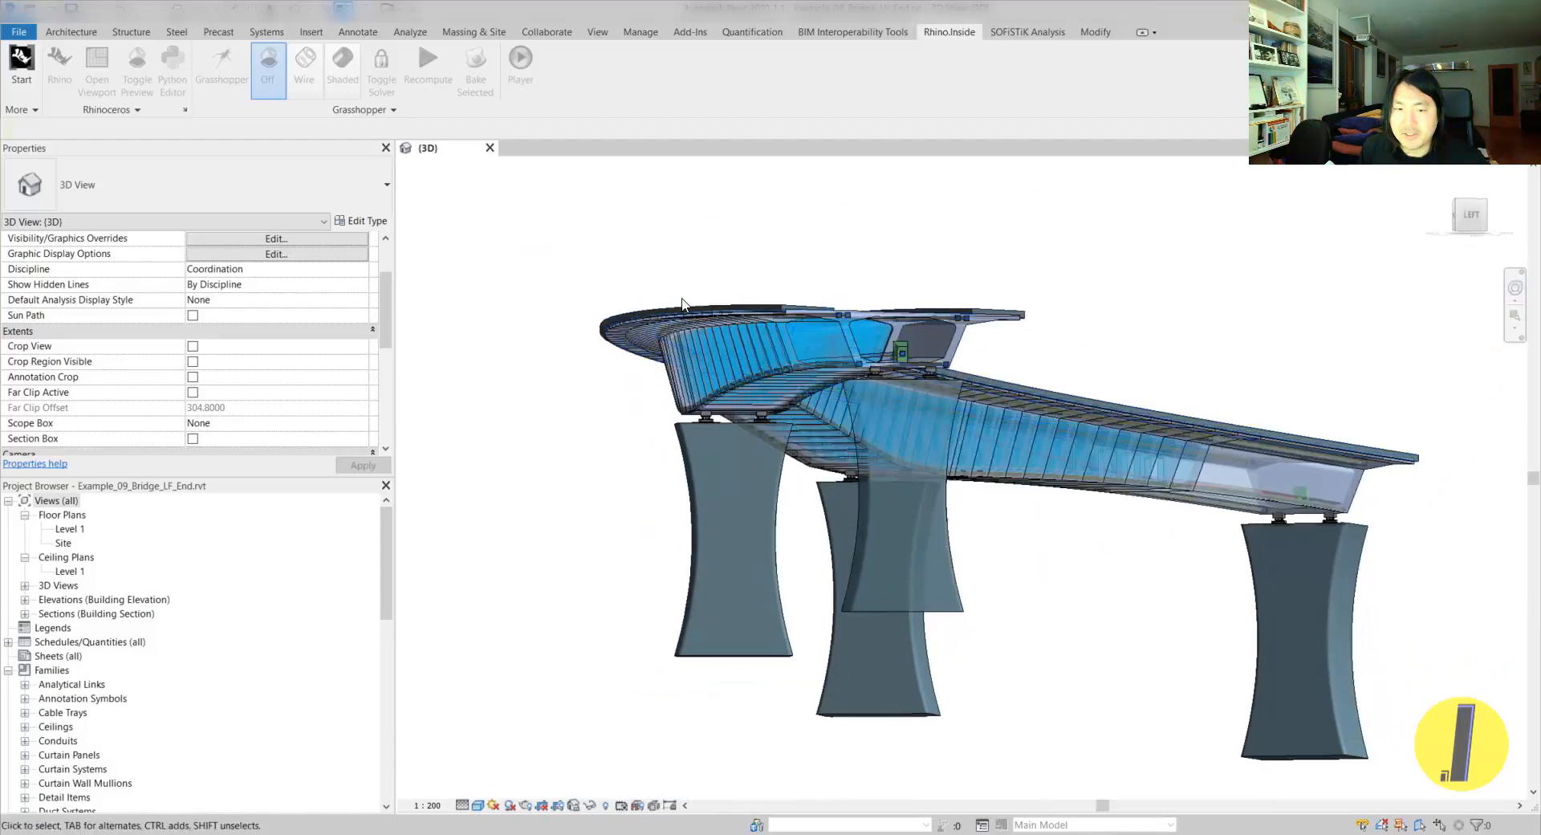
pyautogui.scroll(8, 828, 360)
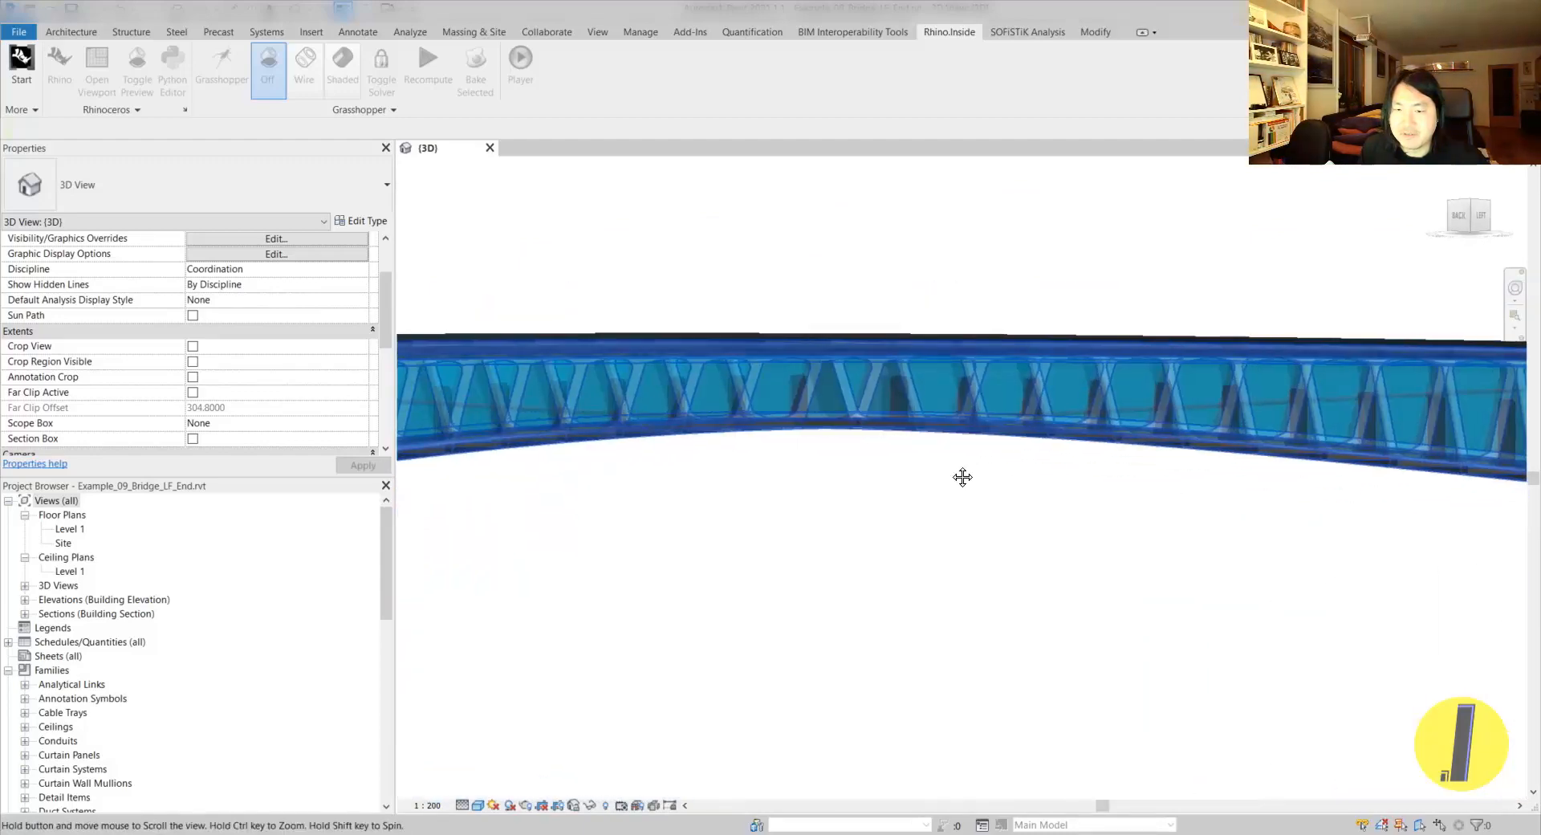
pyautogui.scroll(-2, 937, 493)
pyautogui.moveTo(963, 491); pyautogui.dragTo(1252, 474, button='middle')
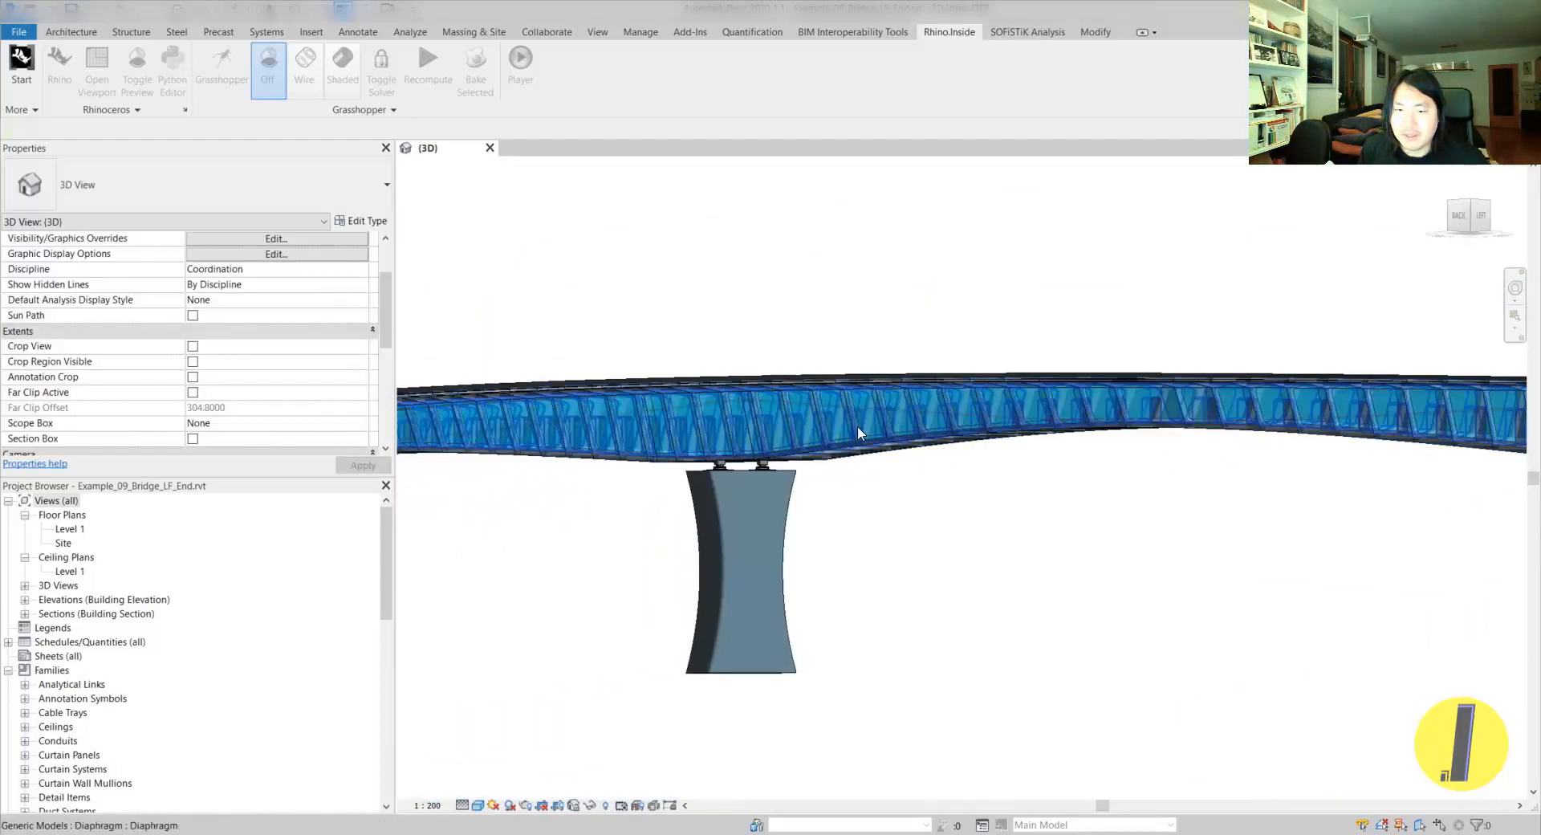
pyautogui.keyDown('shift'); pyautogui.moveTo(807, 470); pyautogui.dragTo(1049, 570, button='middle'); pyautogui.keyUp('shift')
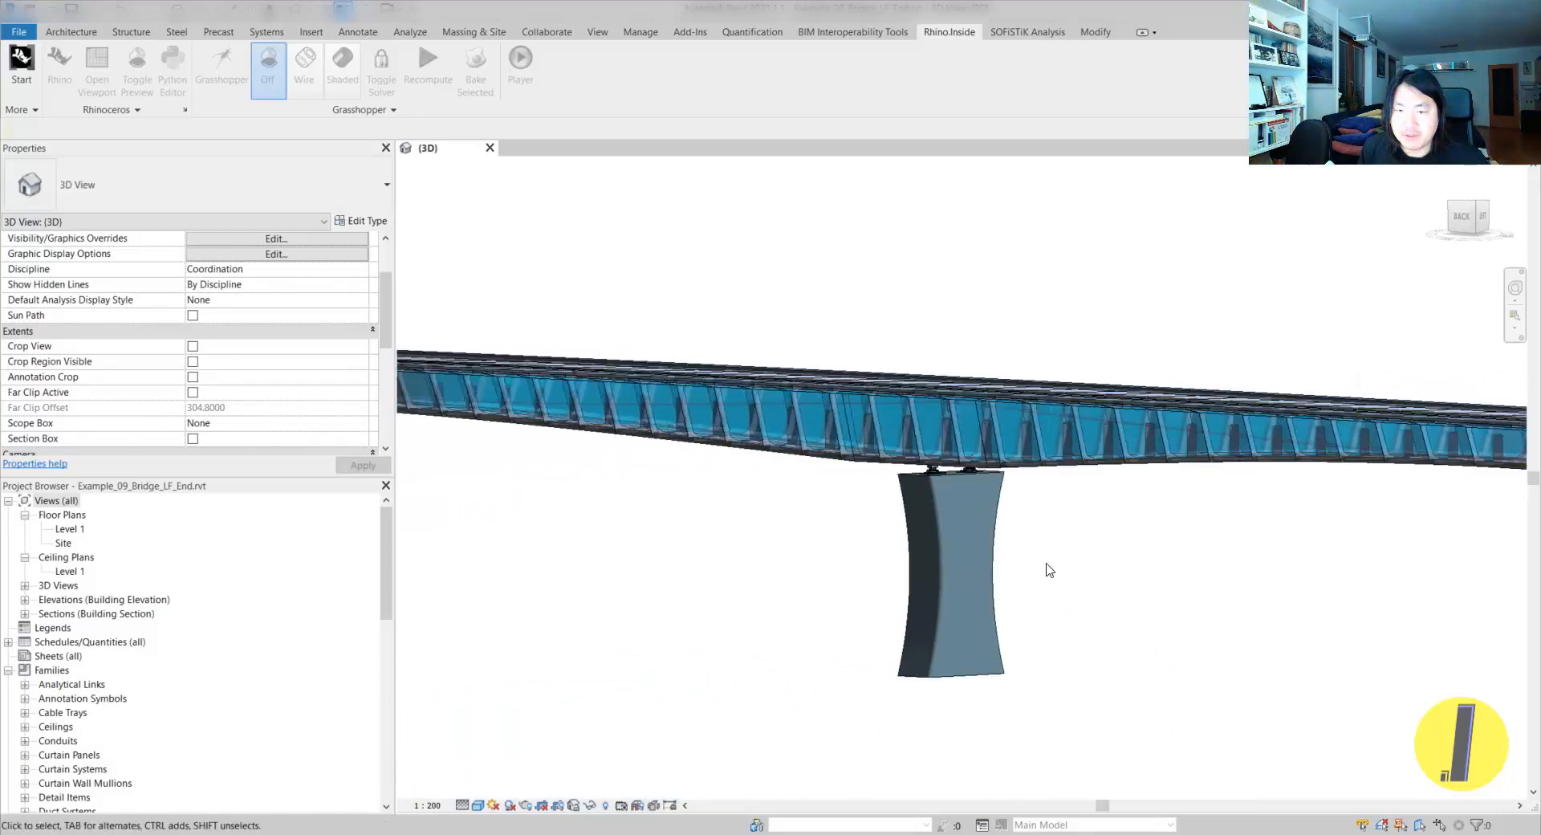
# - Open the Bearing_Type_01 family on the pier for editing and turn on preview visibility in its 3D view
pyautogui.scroll(5, 932, 446)
pyautogui.click(873, 438)
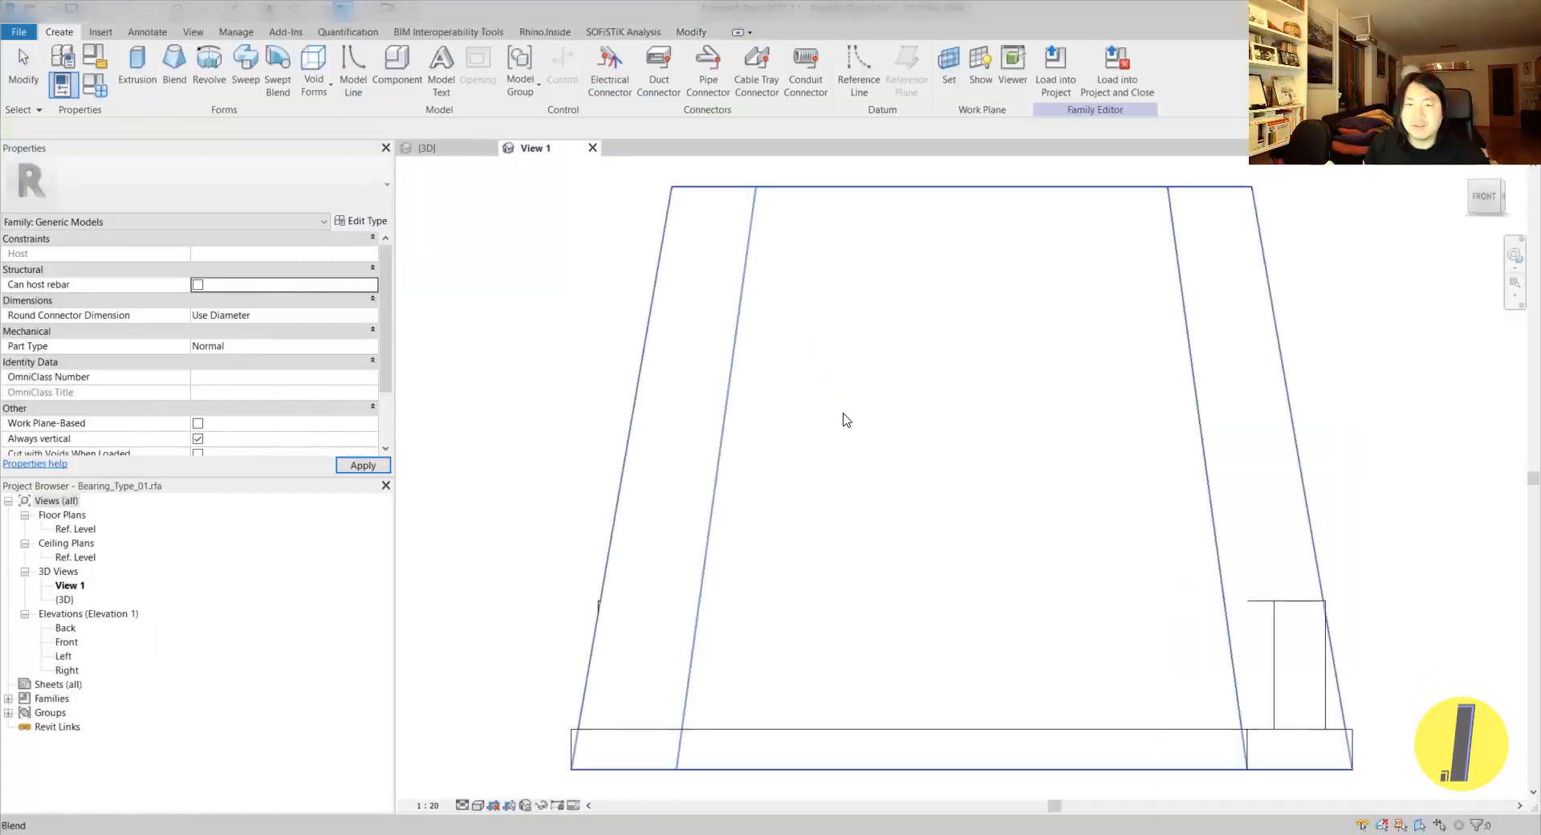
pyautogui.scroll(-3, 983, 477)
pyautogui.keyDown('shift'); pyautogui.moveTo(1018, 450); pyautogui.dragTo(936, 547, button='middle'); pyautogui.keyUp('shift')
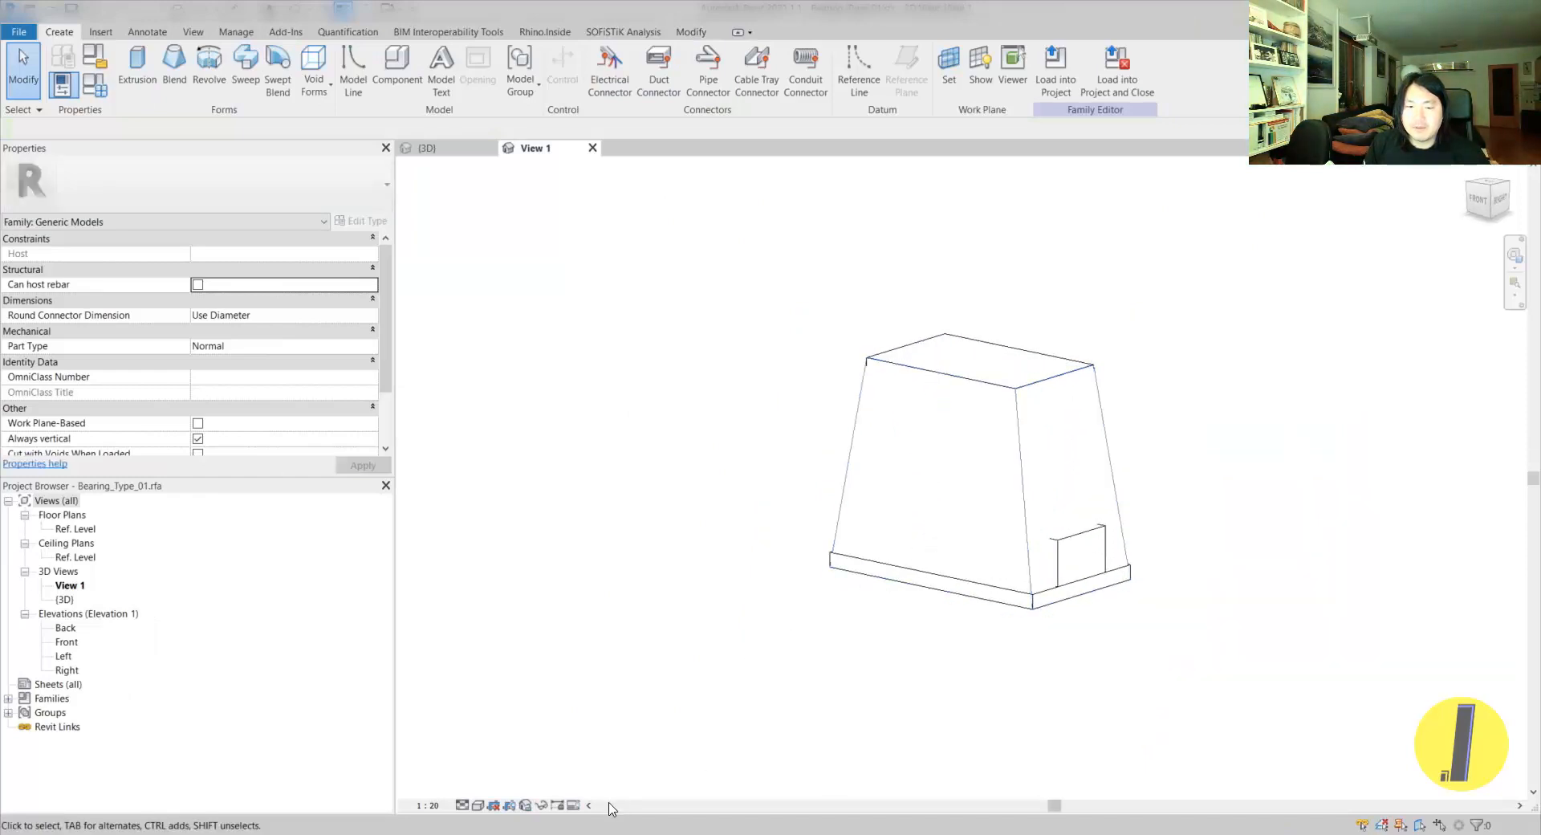
pyautogui.click(575, 806)
pyautogui.click(579, 789)
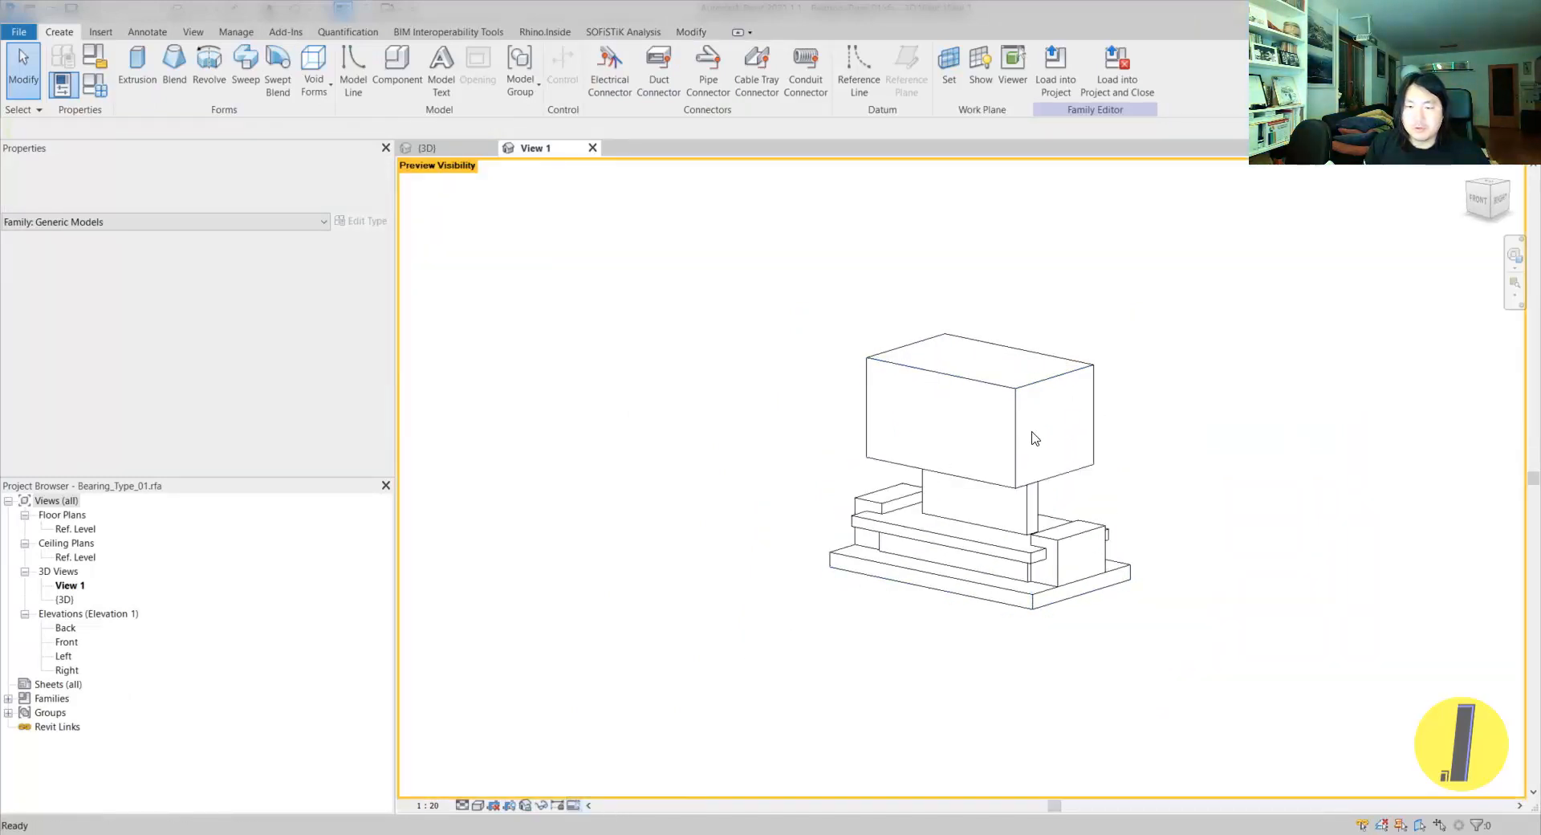
# - Set the bearing family view's detail level to Fine
pyautogui.click(463, 805)
pyautogui.click(484, 758)
pyautogui.keyDown('shift'); pyautogui.moveTo(966, 613); pyautogui.dragTo(1011, 573, button='middle'); pyautogui.keyUp('shift')
pyautogui.click(462, 805)
pyautogui.click(482, 788)
pyautogui.click(465, 803)
pyautogui.click(481, 788)
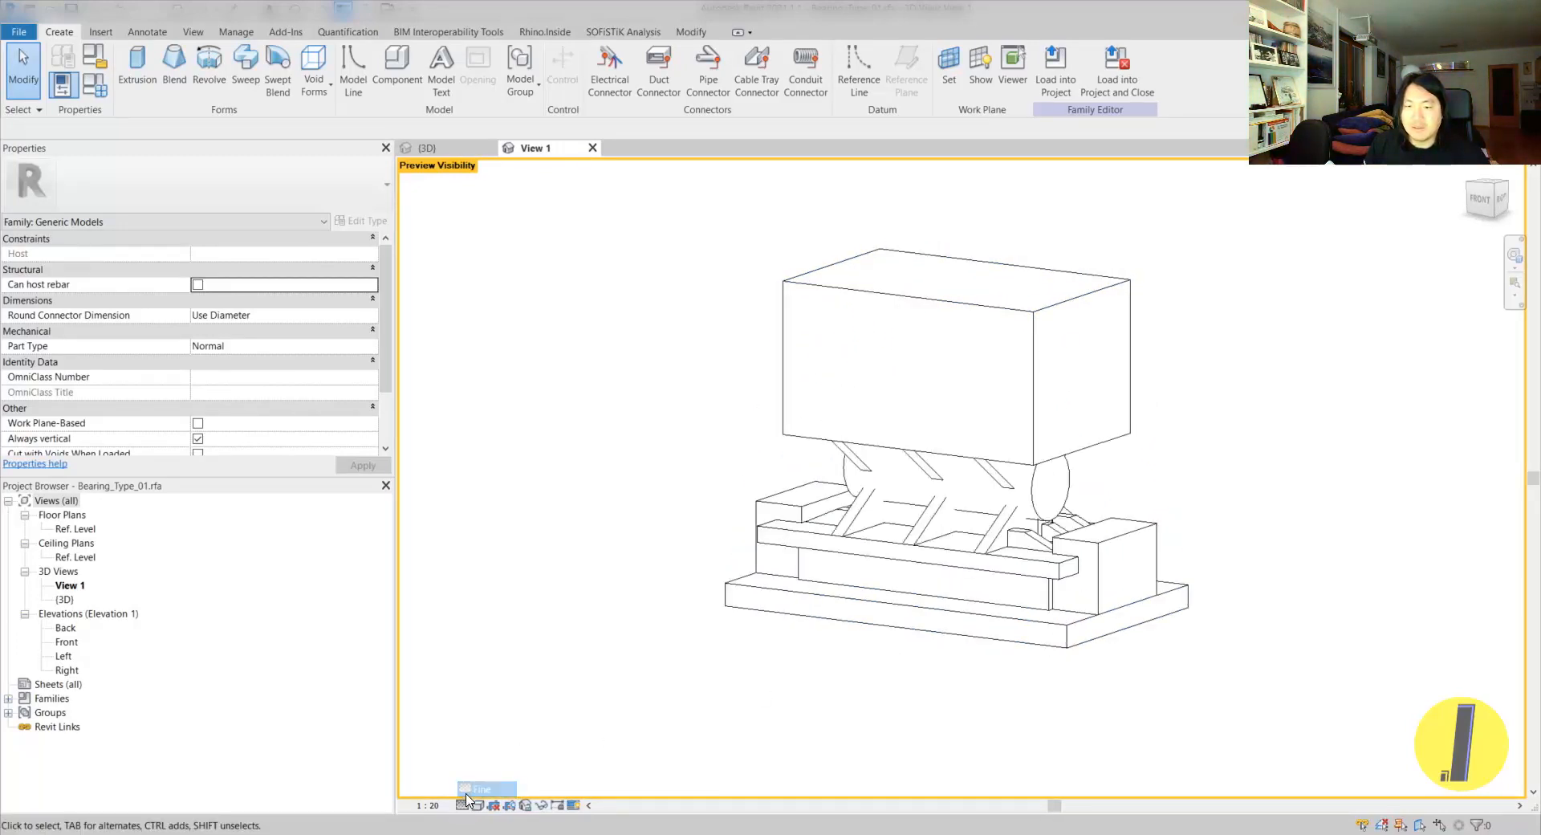
# - Inspect the shaded bearing model from several sides and close the family view to return to the bridge
pyautogui.moveTo(687, 719)
pyautogui.keyDown('shift'); pyautogui.mouseDown(button='middle')
pyautogui.moveTo(836, 619)
pyautogui.moveTo(809, 647)
pyautogui.moveTo(629, 639)
pyautogui.moveTo(450, 660)
pyautogui.mouseUp(button='middle'); pyautogui.keyUp('shift')
pyautogui.keyDown('shift'); pyautogui.moveTo(678, 591); pyautogui.dragTo(424, 660, button='middle'); pyautogui.keyUp('shift')
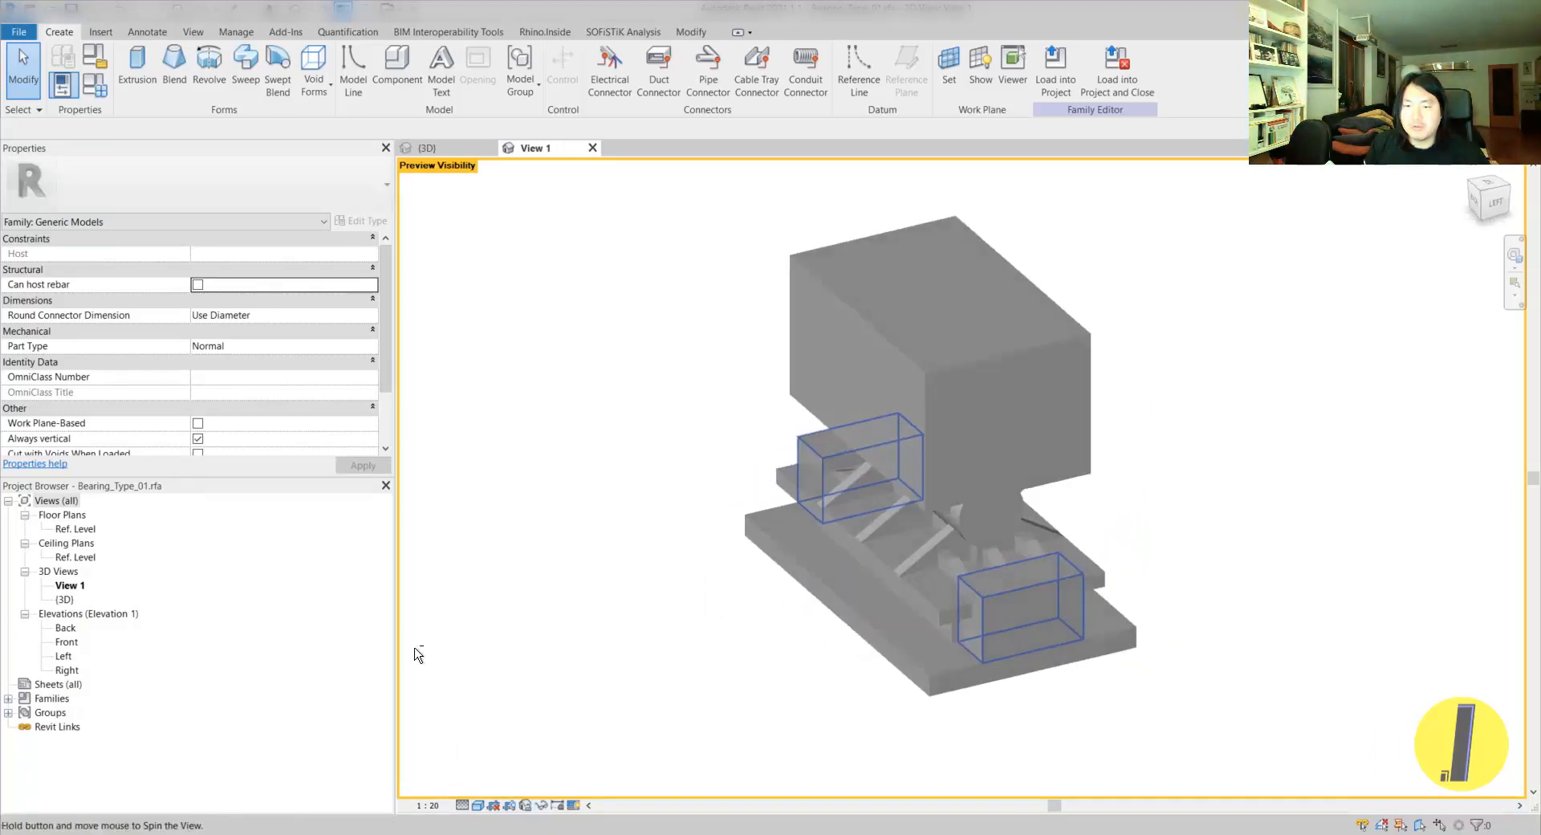
pyautogui.keyDown('shift'); pyautogui.moveTo(1117, 550); pyautogui.dragTo(819, 501, button='middle'); pyautogui.keyUp('shift')
pyautogui.keyDown('shift'); pyautogui.moveTo(712, 291); pyautogui.dragTo(660, 233, button='middle'); pyautogui.keyUp('shift')
pyautogui.click(592, 148)
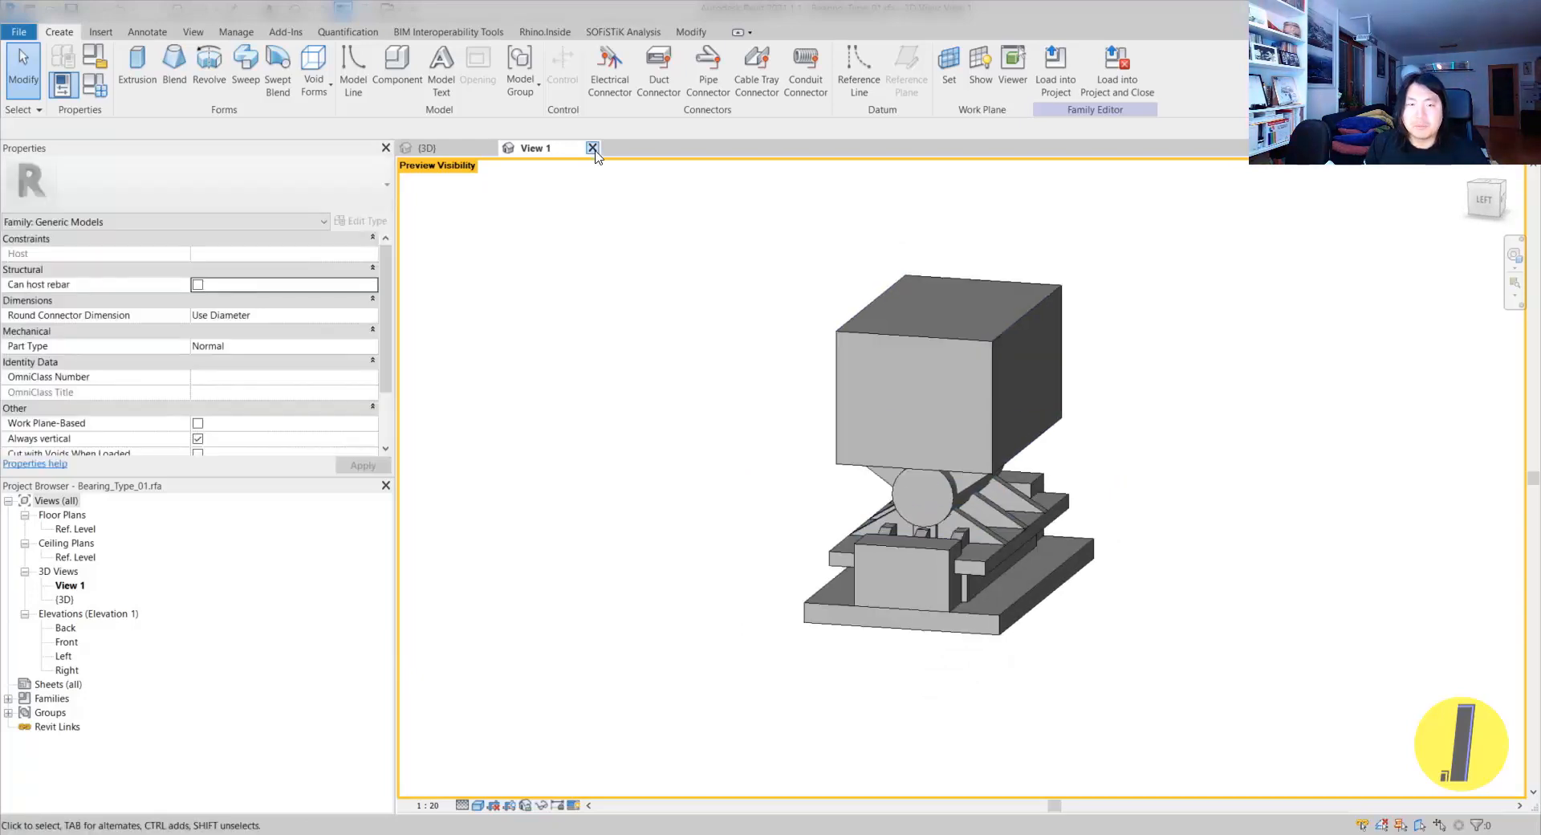
pyautogui.click(806, 440)
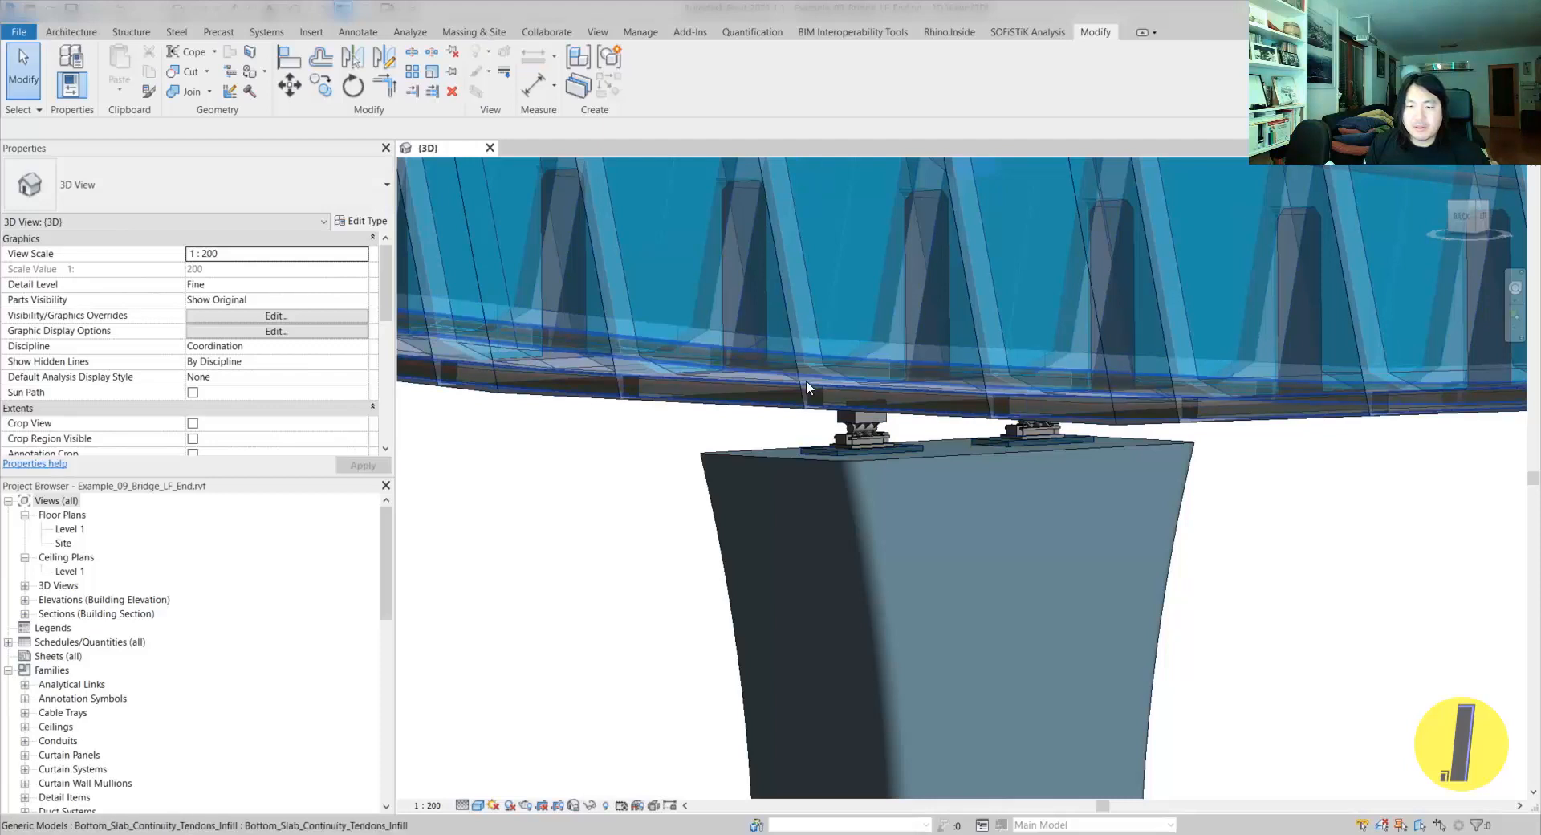
# - Switch to the Rhino and Grasshopper window and view the bridge model in the perspective viewport
pyautogui.moveTo(373, 834)
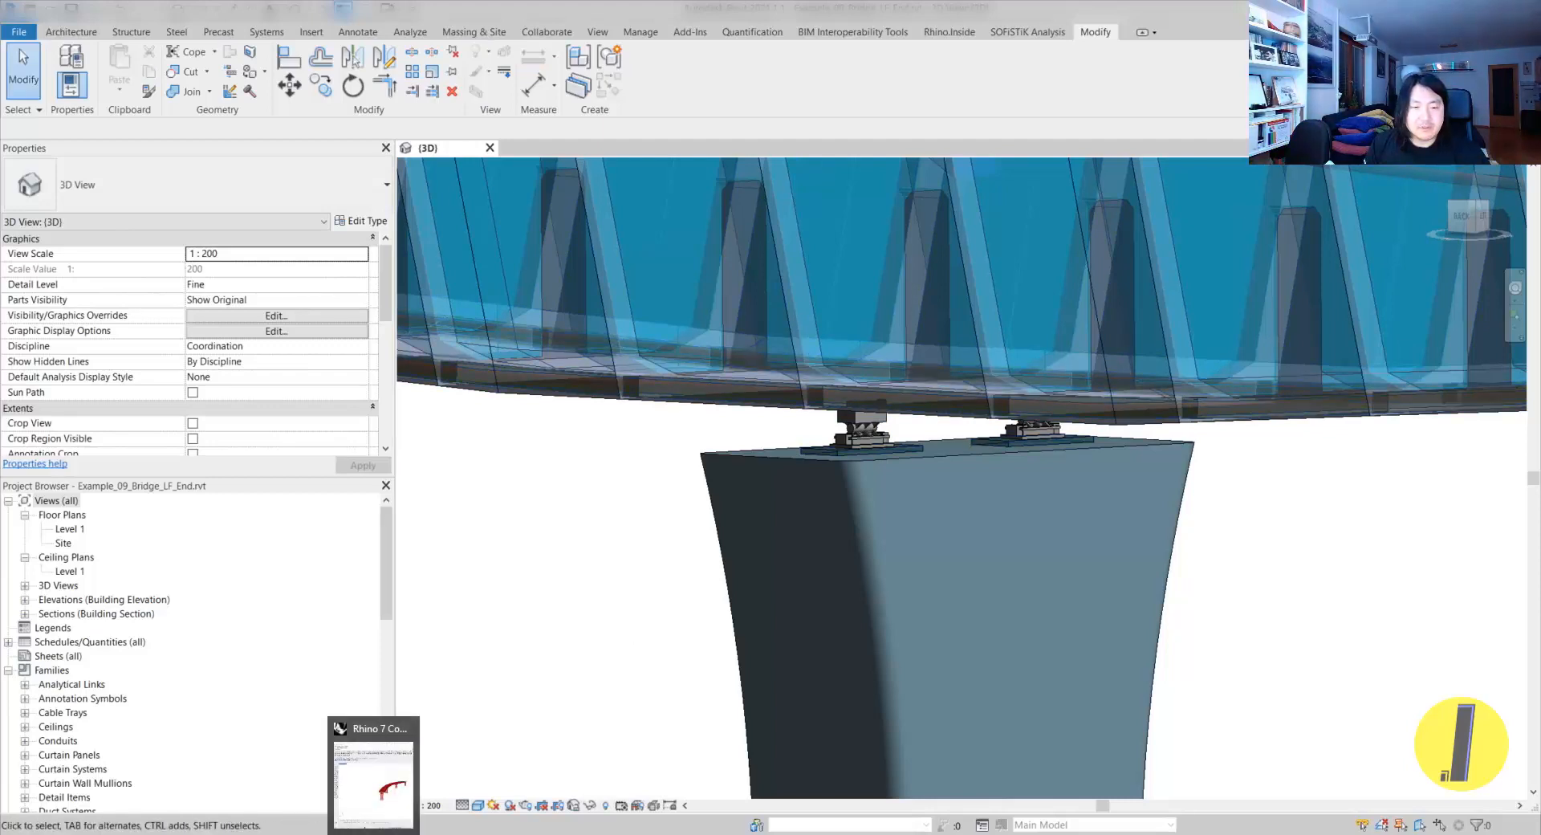
pyautogui.moveTo(295, 834)
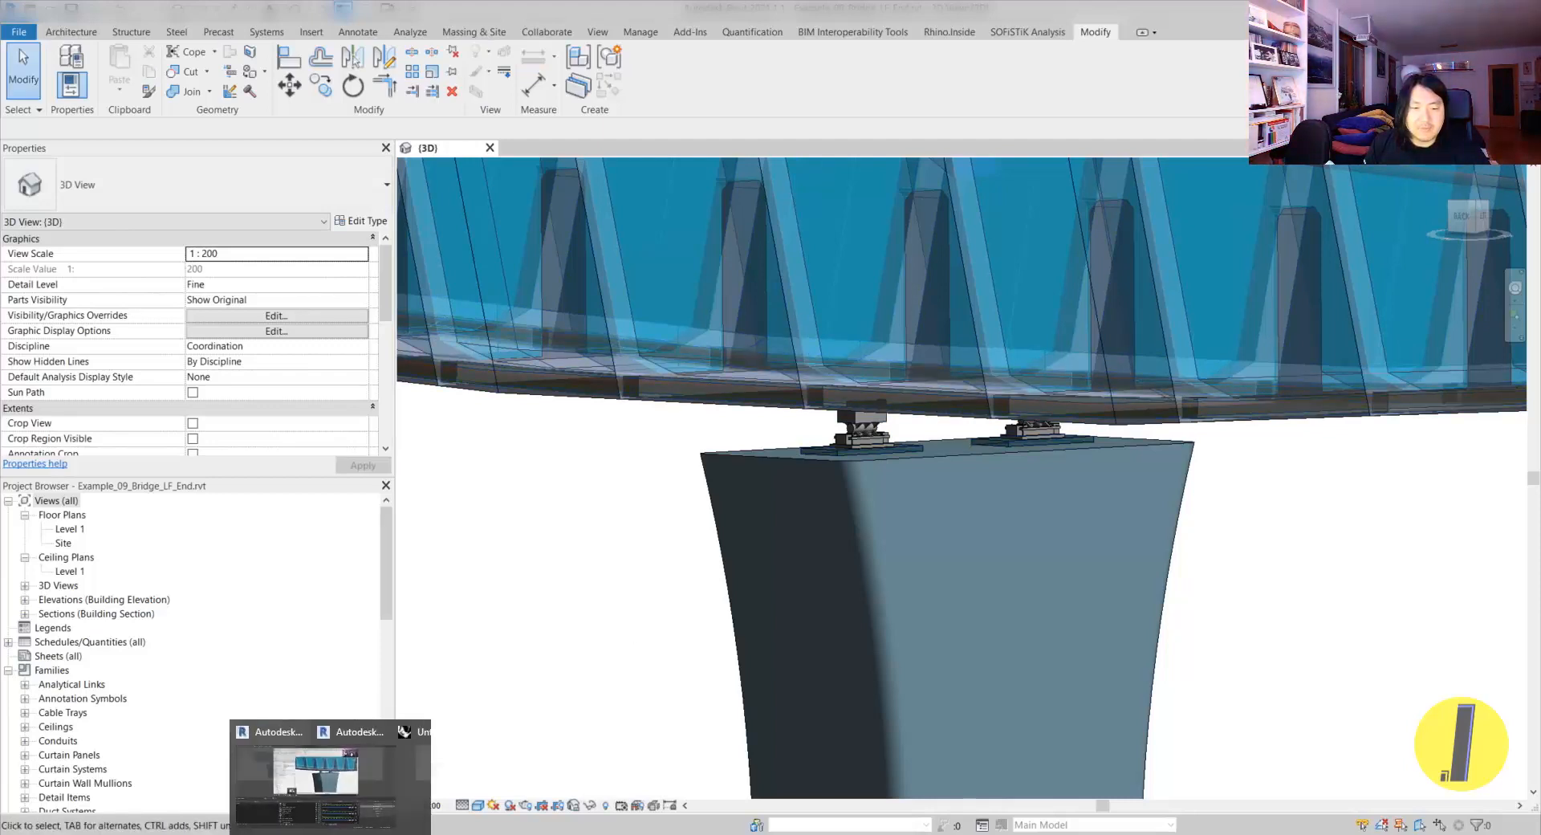
pyautogui.click(460, 774)
pyautogui.moveTo(610, 438); pyautogui.dragTo(562, 474, button='right')
pyautogui.scroll(-5, 599, 430)
pyautogui.scroll(6, 529, 487)
# - Select the Data Input component in the Bridge_Part2 definition and examine its outputs from Pier_Segments to Railing_Curve
pyautogui.scroll(8, 988, 460)
pyautogui.moveTo(988, 461); pyautogui.dragTo(995, 415)
pyautogui.scroll(3, 947, 391)
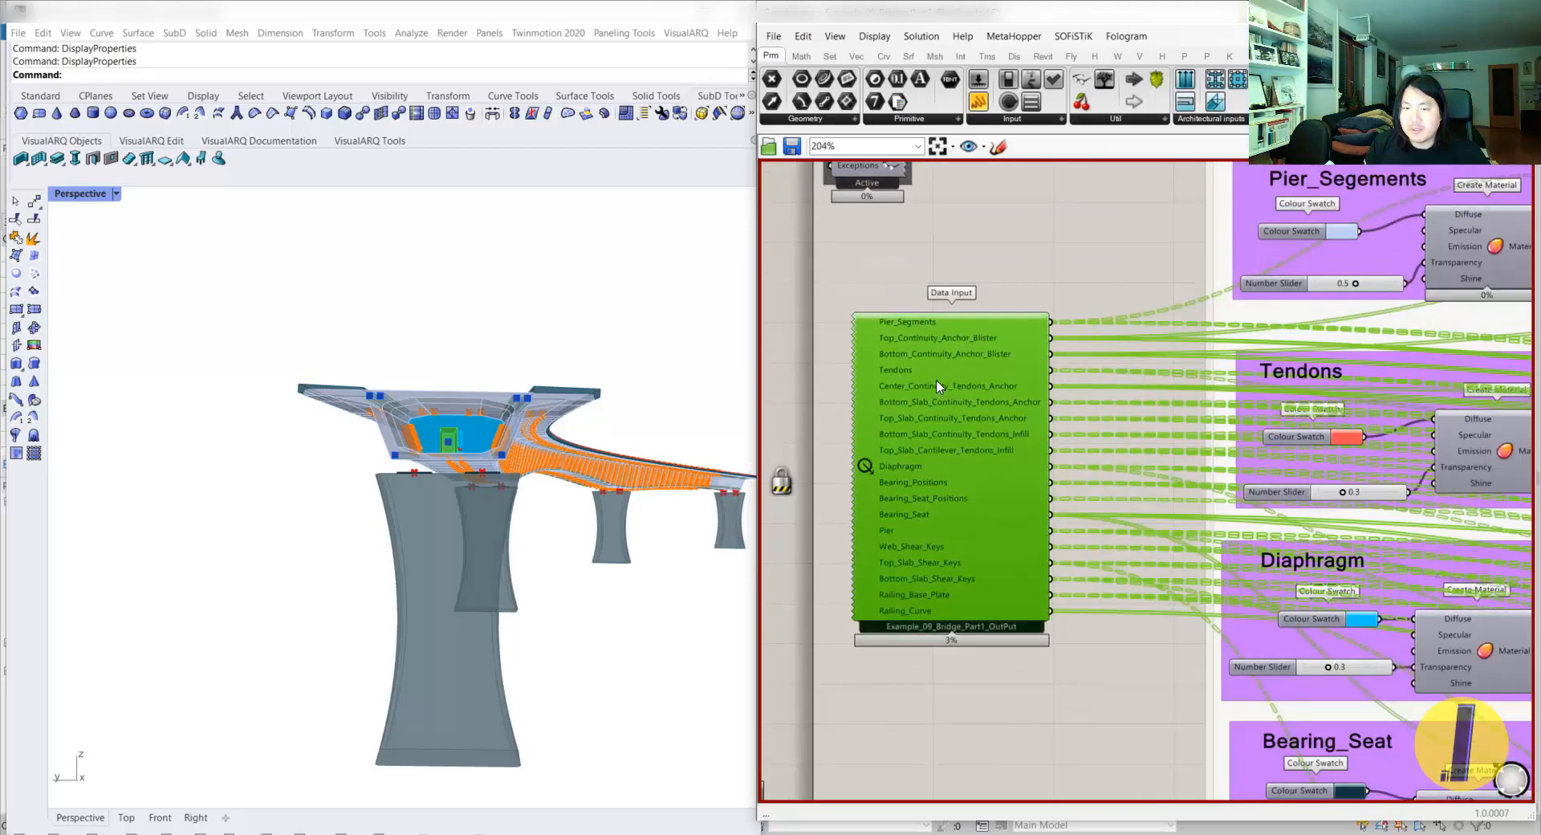
pyautogui.scroll(2, 941, 387)
pyautogui.scroll(-1, 980, 472)
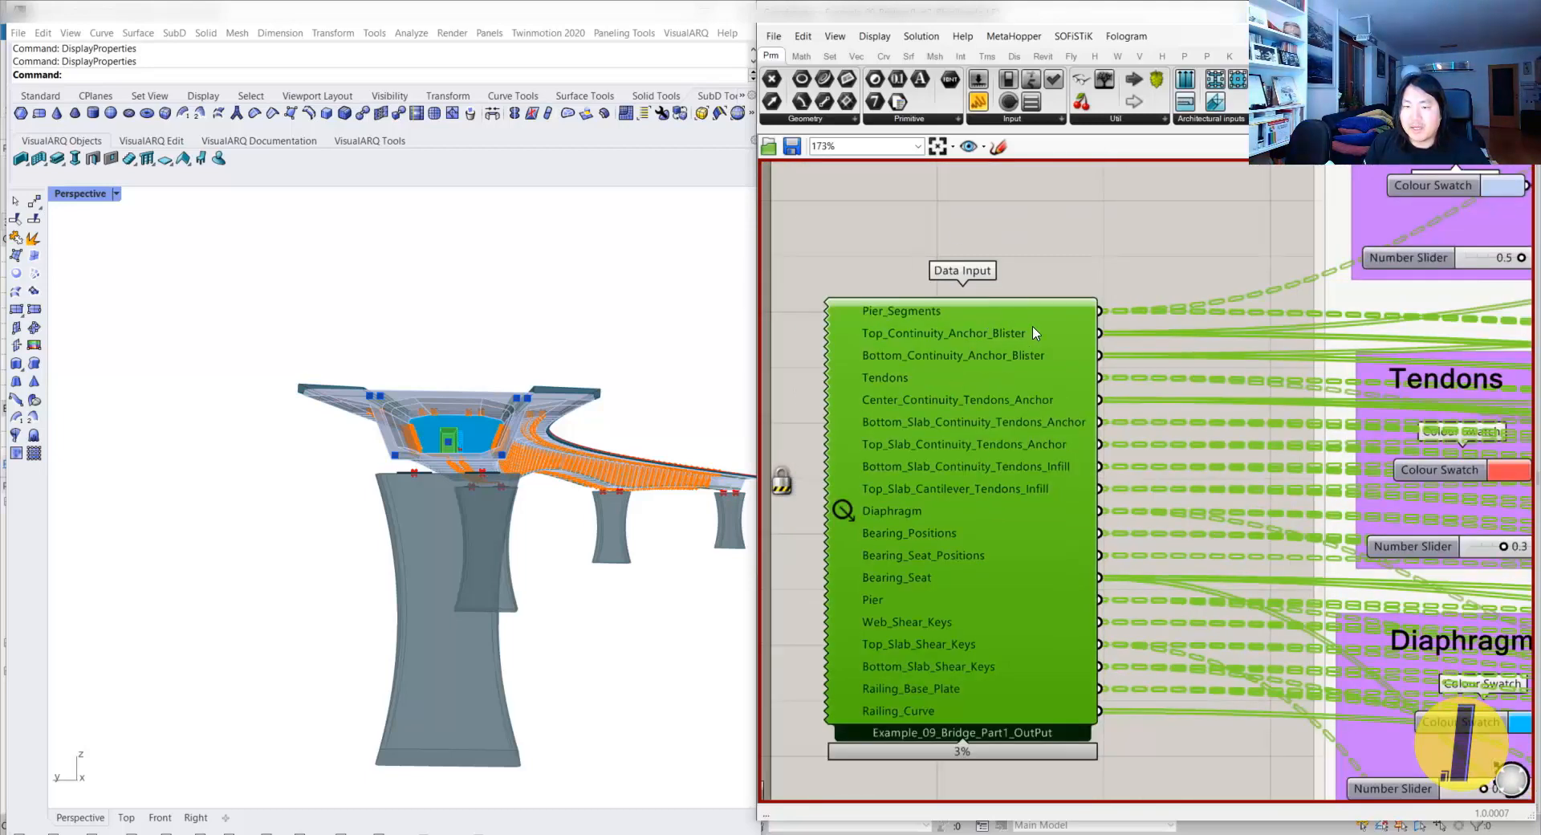
pyautogui.scroll(-1, 1041, 394)
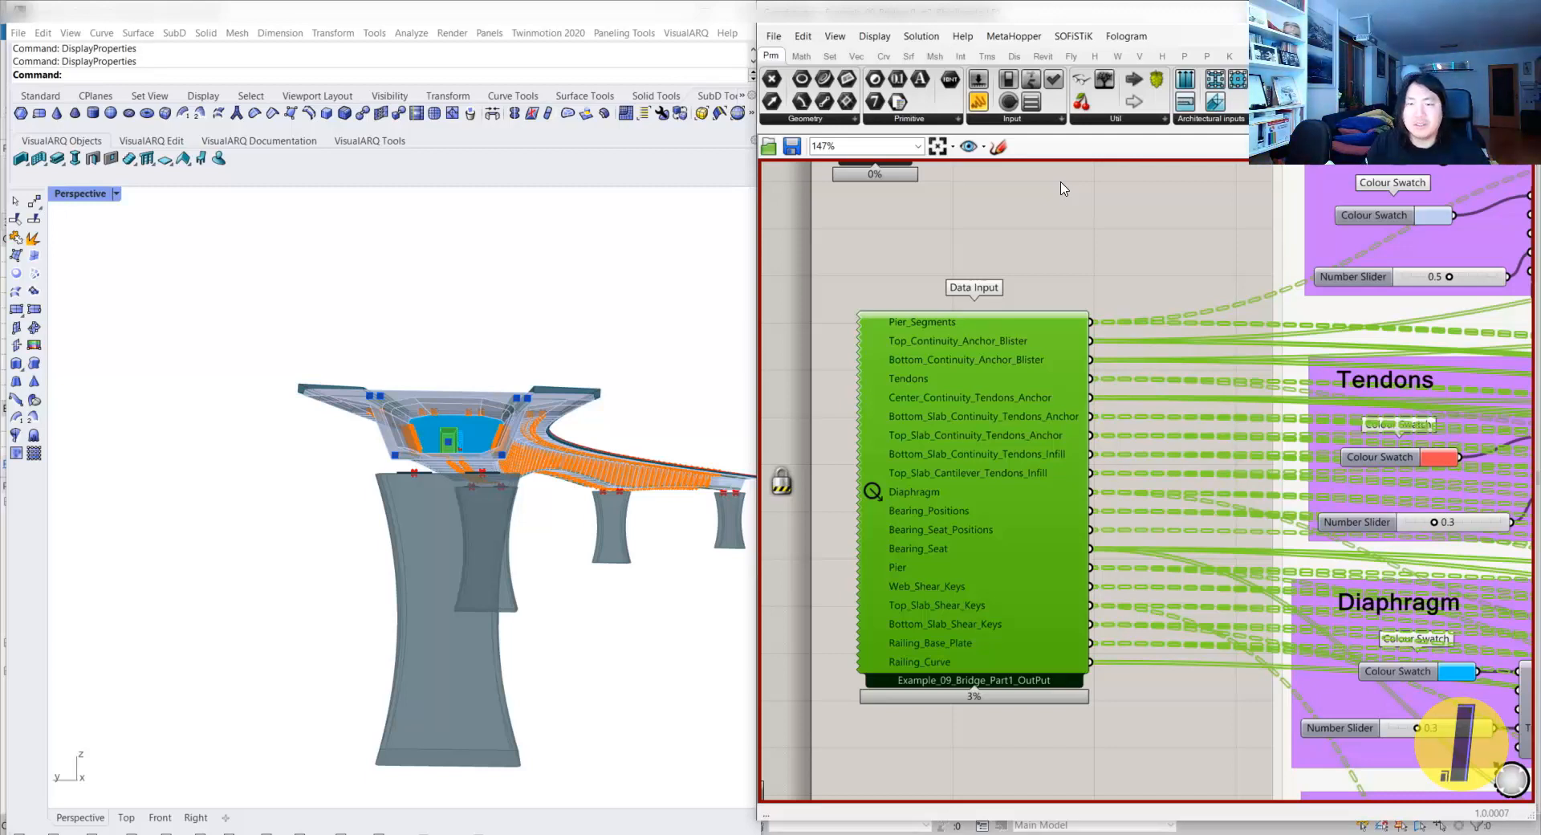
pyautogui.scroll(-4, 1100, 285)
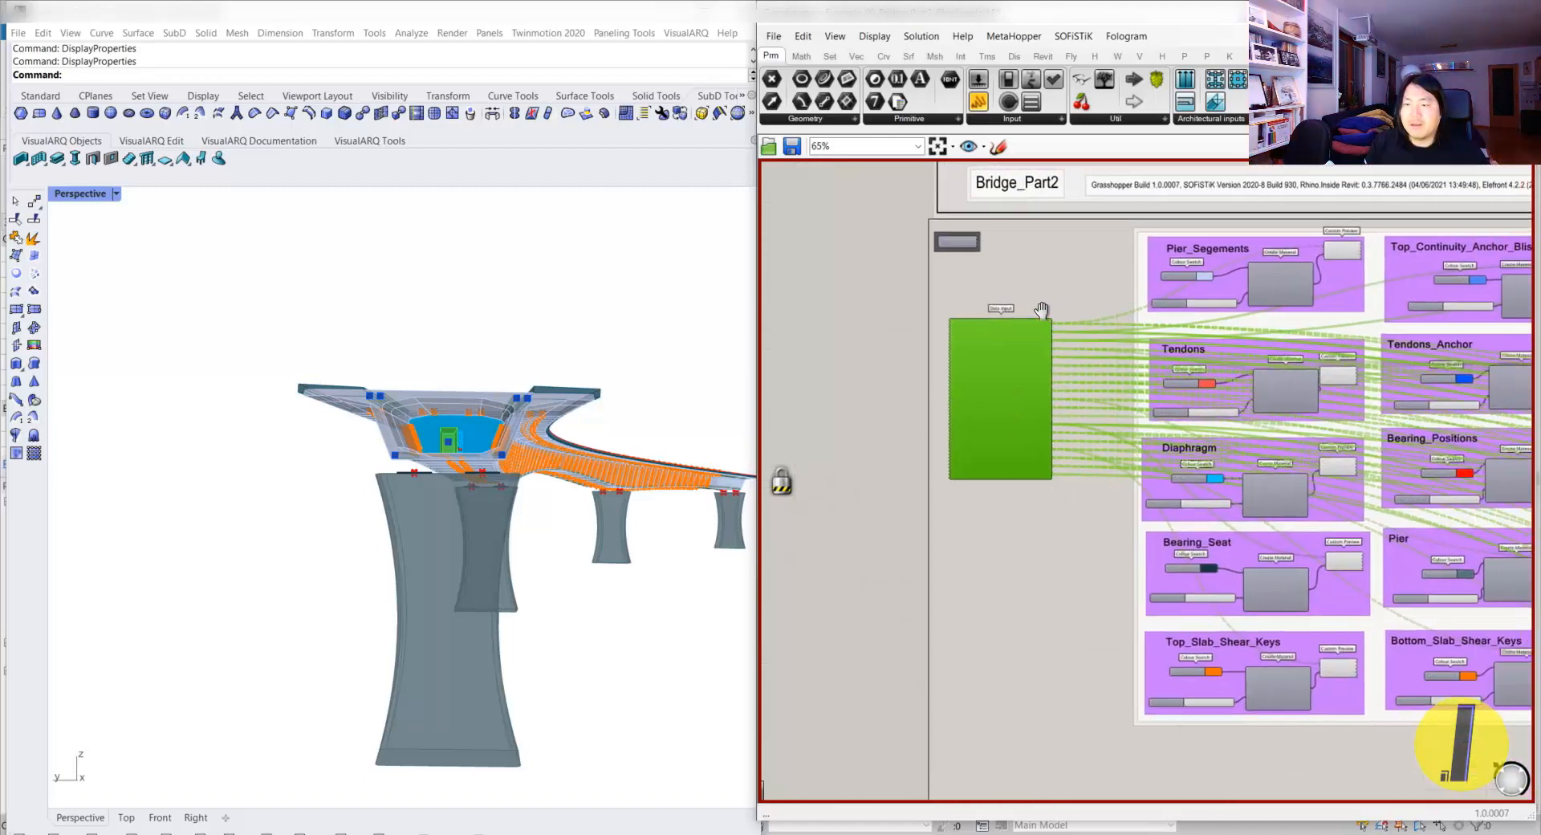
pyautogui.scroll(3, 978, 325)
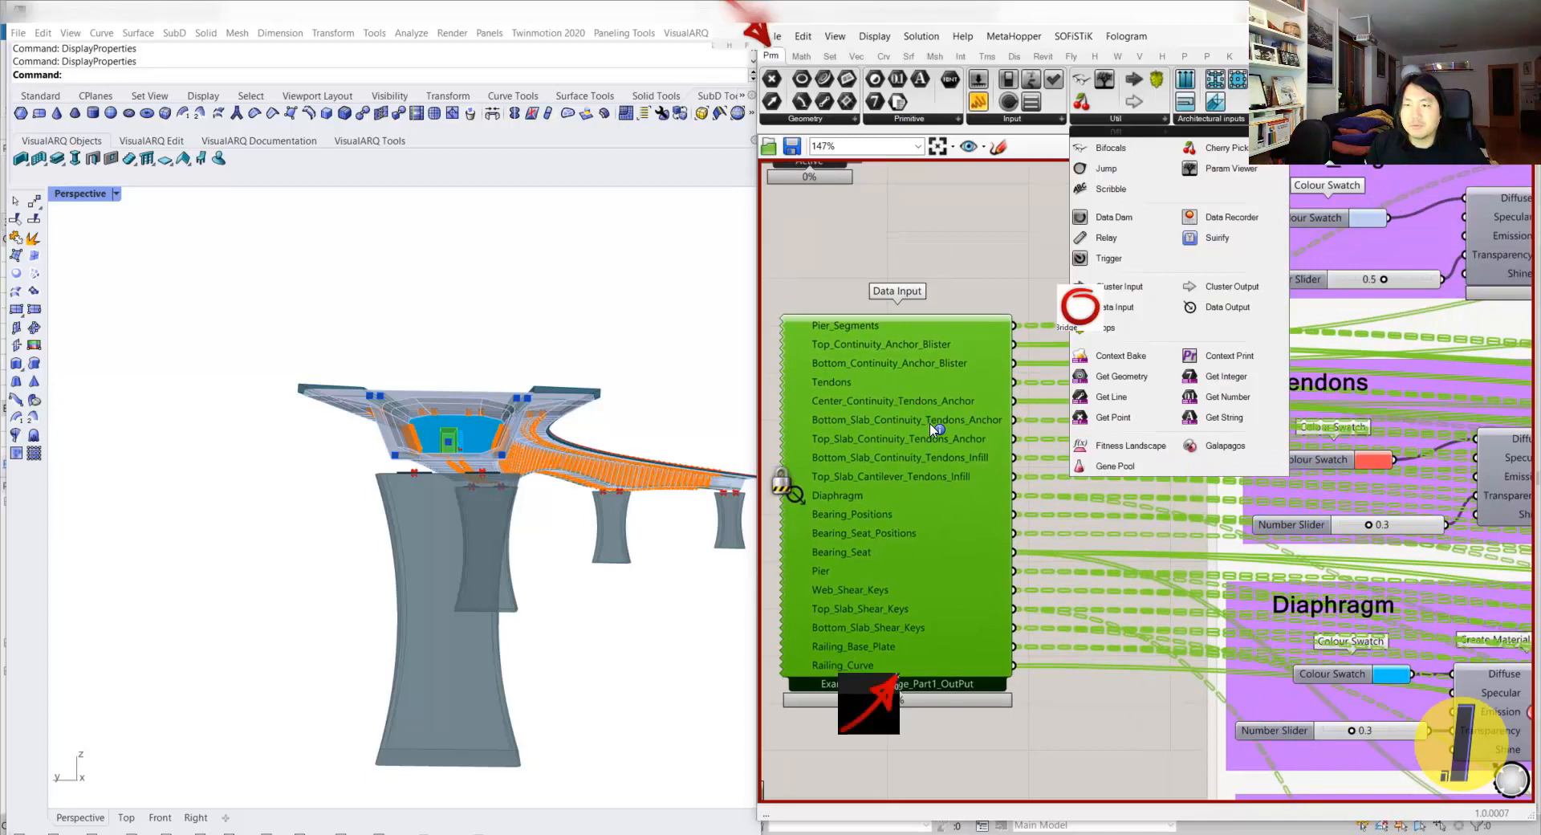
pyautogui.click(1068, 230)
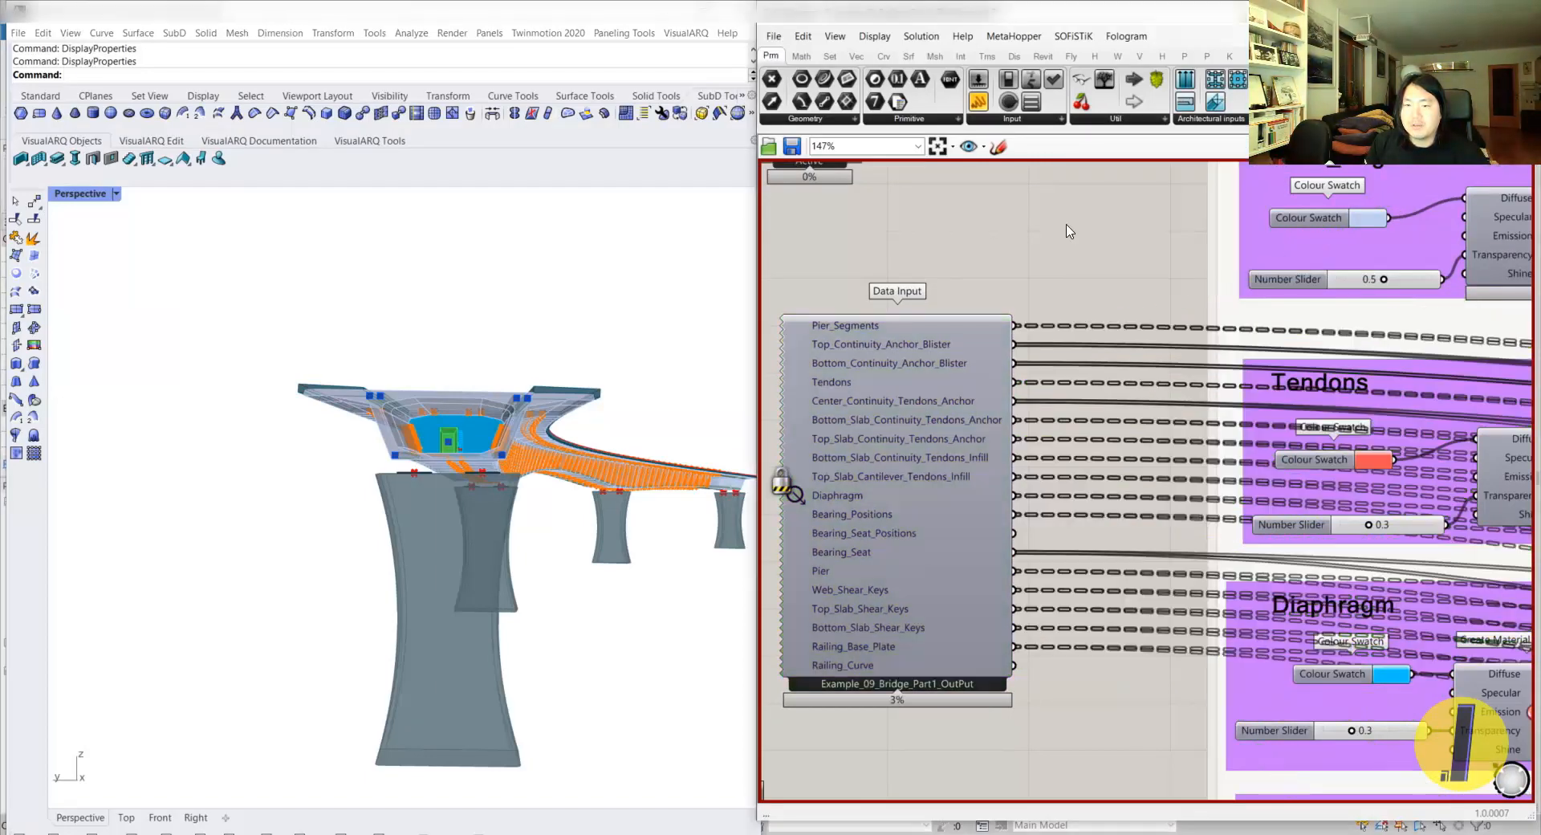
# - Inspect the bridge girder's segments and shear keys close up and as a whole in the Rhino perspective viewport
pyautogui.moveTo(575, 420); pyautogui.dragTo(316, 415, button='right')
pyautogui.scroll(-6, 553, 424)
pyautogui.scroll(8, 574, 437)
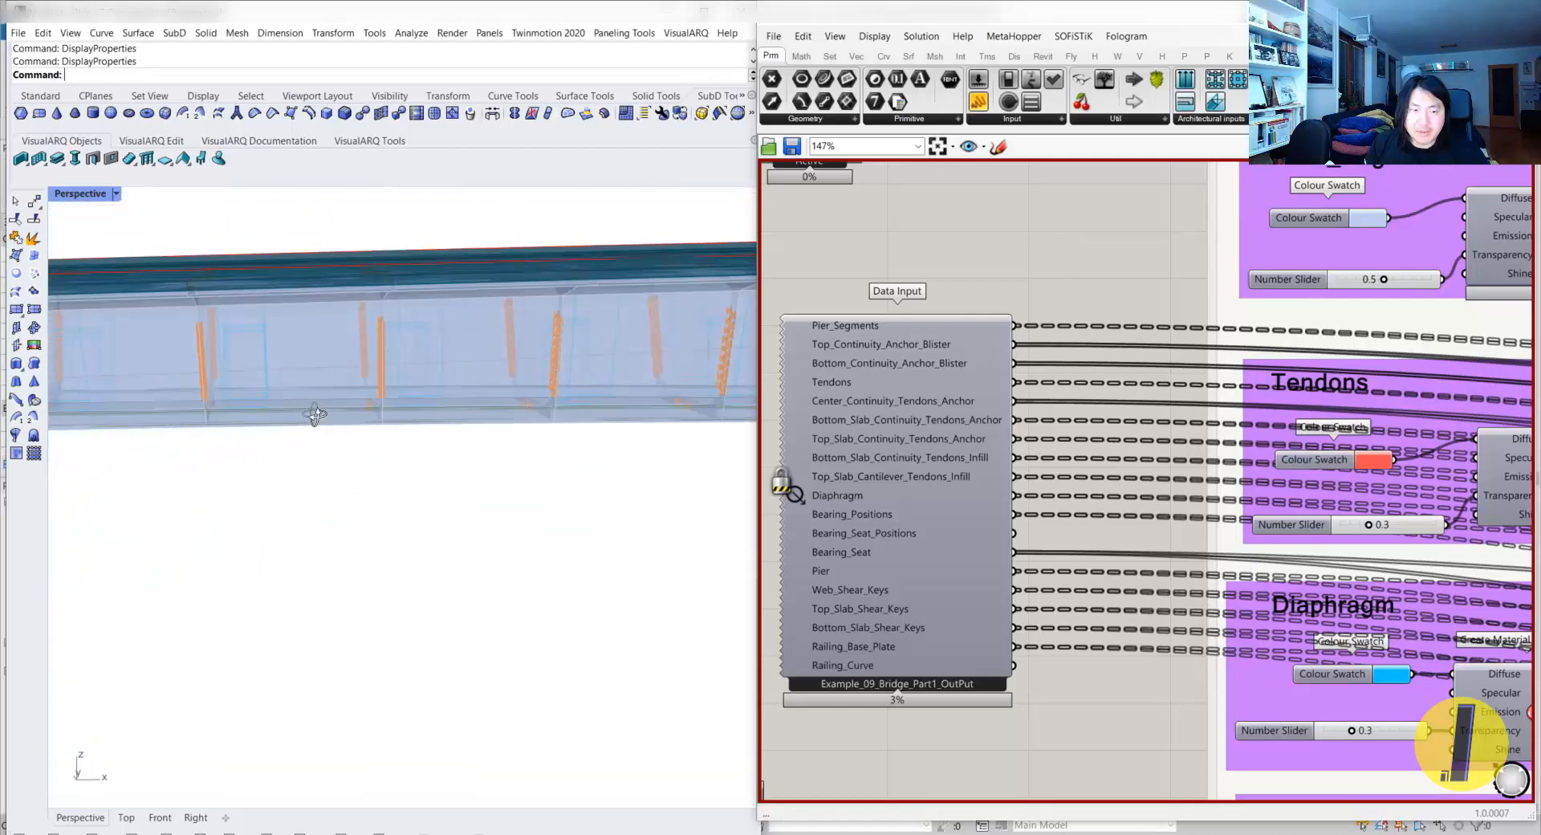
pyautogui.scroll(-10, 378, 375)
pyautogui.moveTo(383, 376); pyautogui.dragTo(572, 431, button='right')
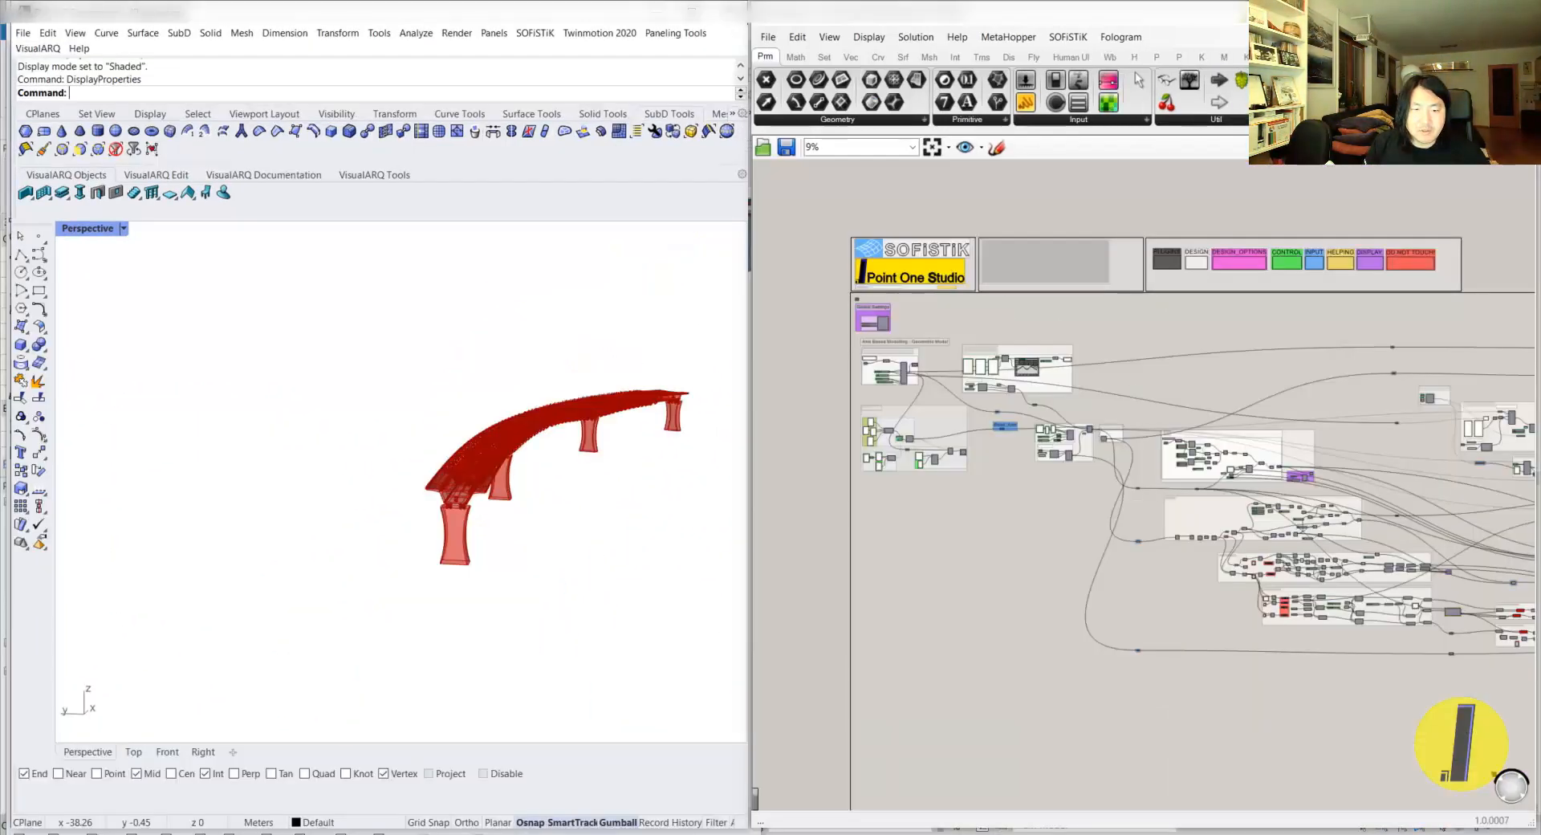
# - Switch to the Part 1 bridge definition and examine its overall layout and the Axis Placements by Parameter group
pyautogui.moveTo(675, 409); pyautogui.dragTo(498, 466, button='right')
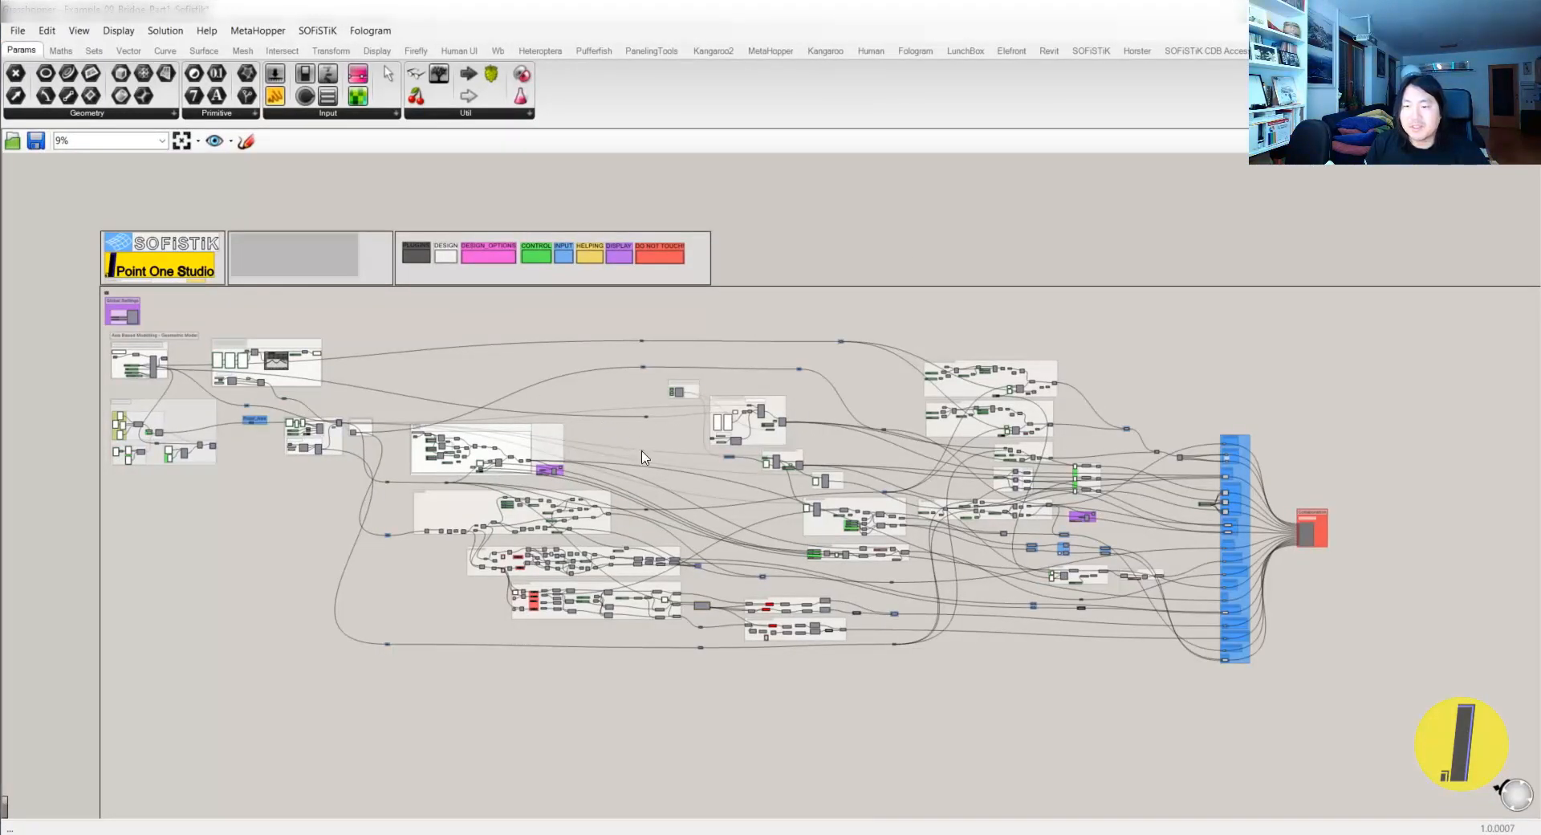
pyautogui.moveTo(694, 463); pyautogui.dragTo(1021, 457, button='right')
pyautogui.scroll(5, 323, 400)
pyautogui.scroll(3, 724, 305)
pyautogui.scroll(5, 708, 289)
pyautogui.moveTo(693, 283); pyautogui.dragTo(711, 526, button='right')
pyautogui.scroll(-4, 699, 486)
pyautogui.moveTo(687, 452); pyautogui.dragTo(649, 523, button='right')
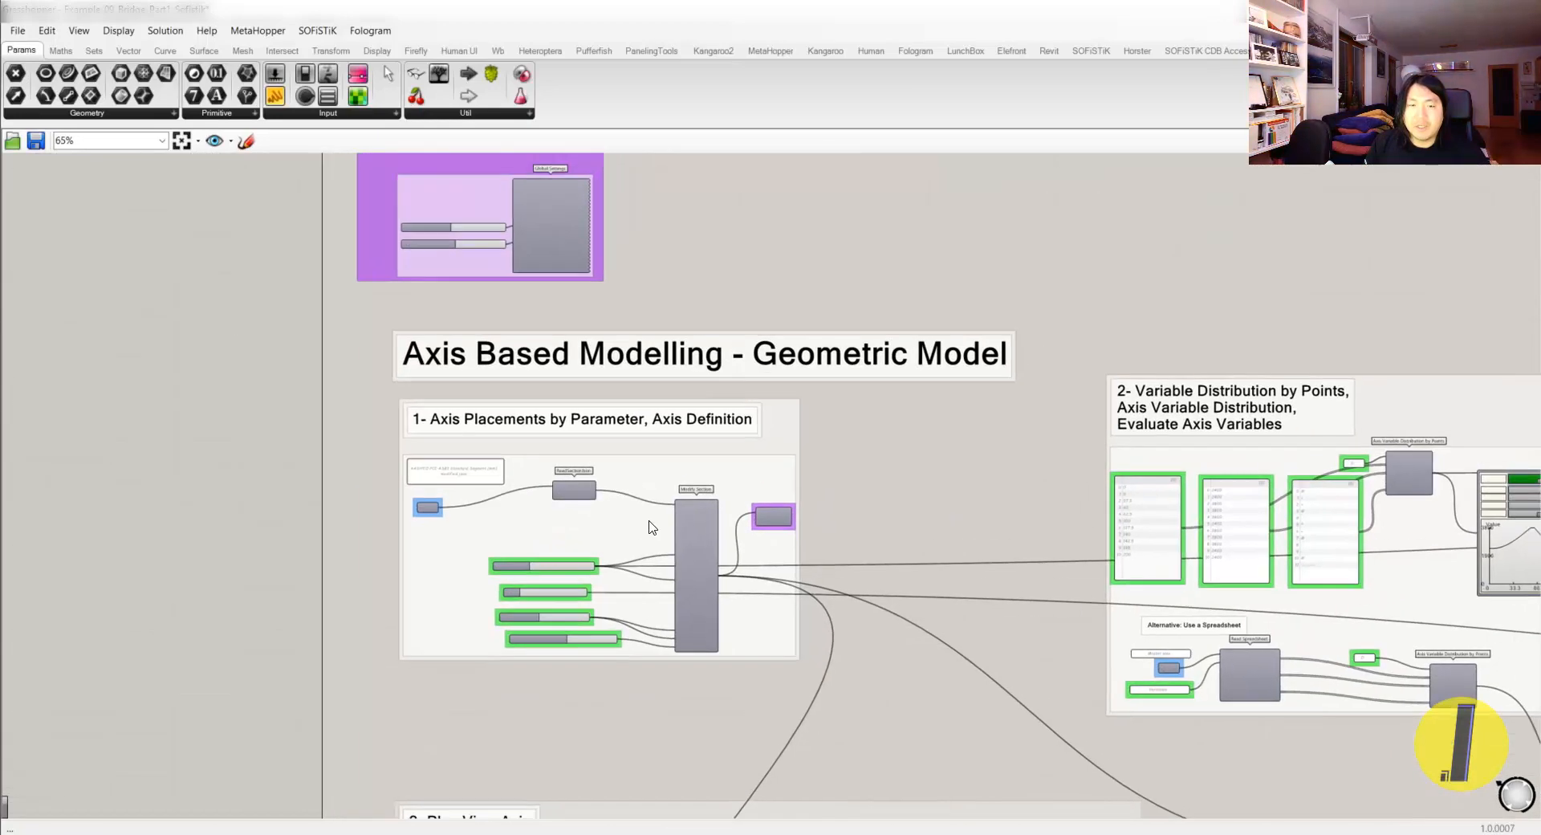
# - Reposition the 2- Plan View Axis group slightly closer to the Axis Placements by Parameter group above it
pyautogui.scroll(-2, 696, 526)
pyautogui.moveTo(777, 682); pyautogui.dragTo(756, 567, button='right')
pyautogui.scroll(3, 757, 666)
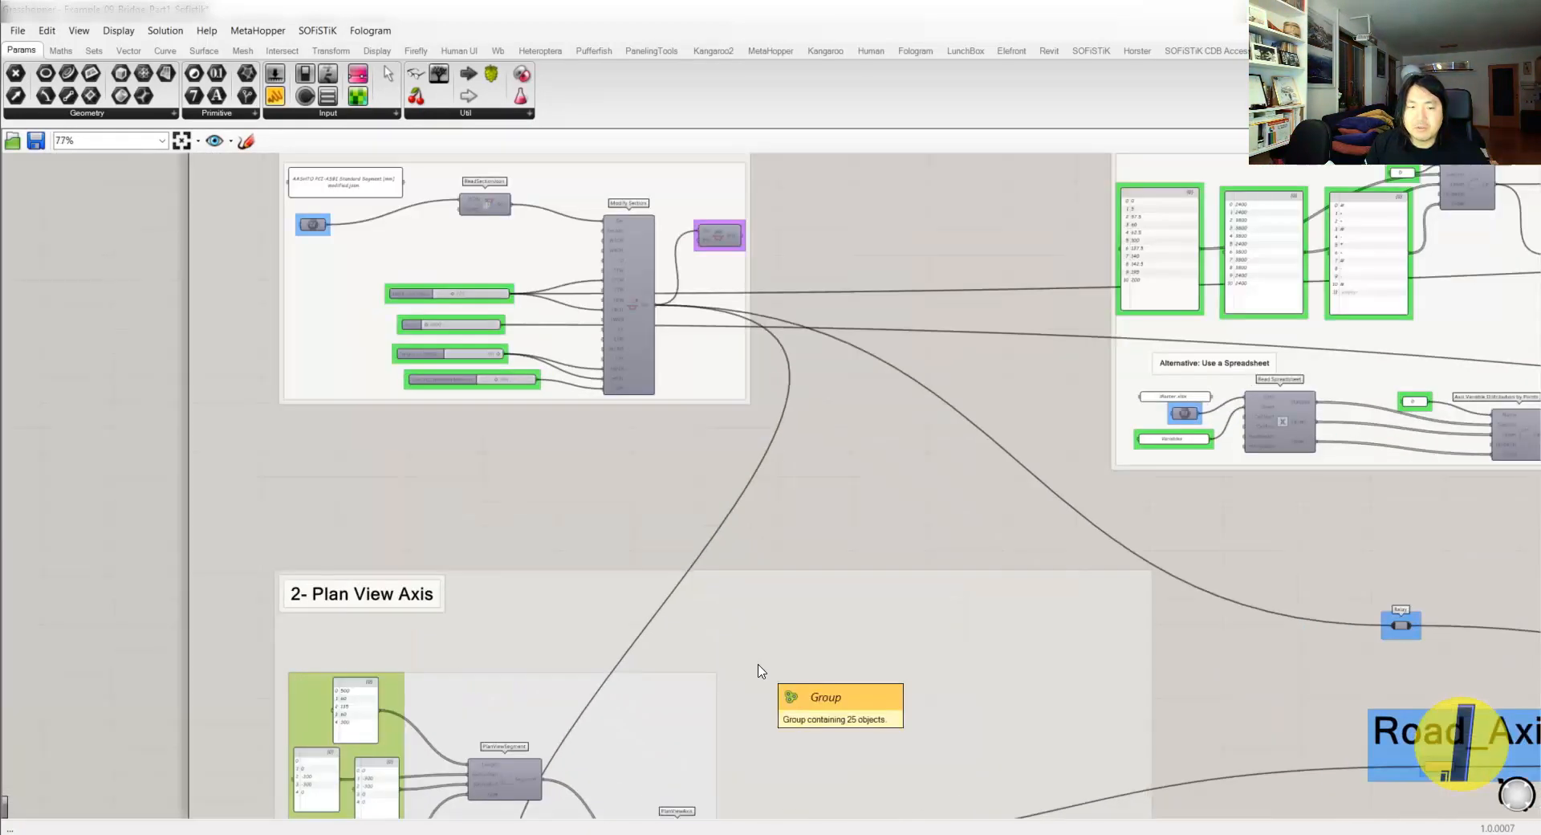
pyautogui.scroll(-2, 758, 665)
pyautogui.click(793, 629)
pyautogui.moveTo(794, 634); pyautogui.dragTo(778, 616)
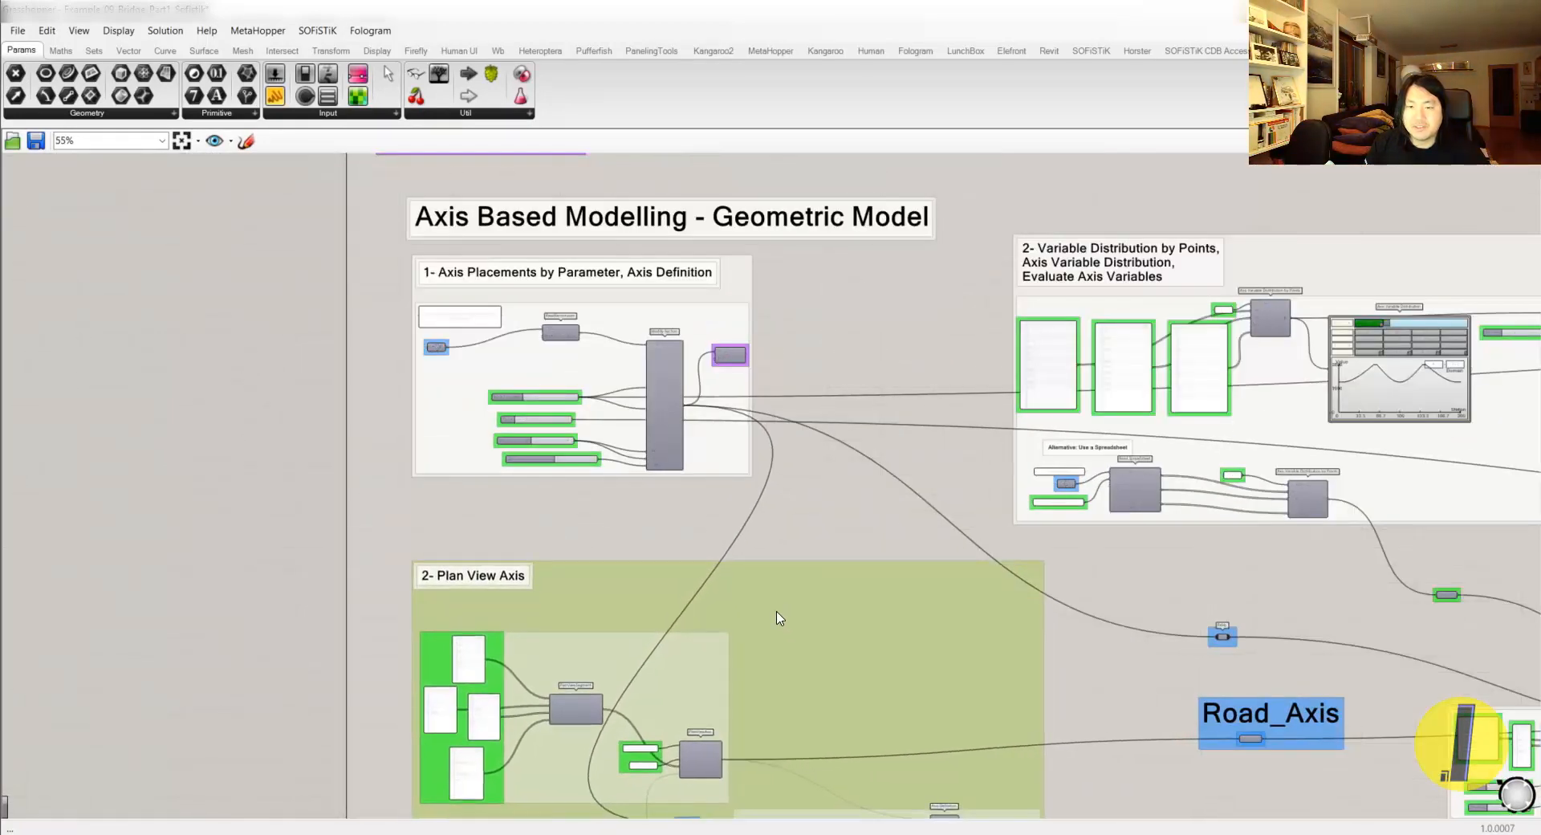
pyautogui.click(765, 526)
pyautogui.scroll(4, 530, 576)
pyautogui.moveTo(534, 575); pyautogui.dragTo(540, 640)
pyautogui.scroll(-4, 540, 641)
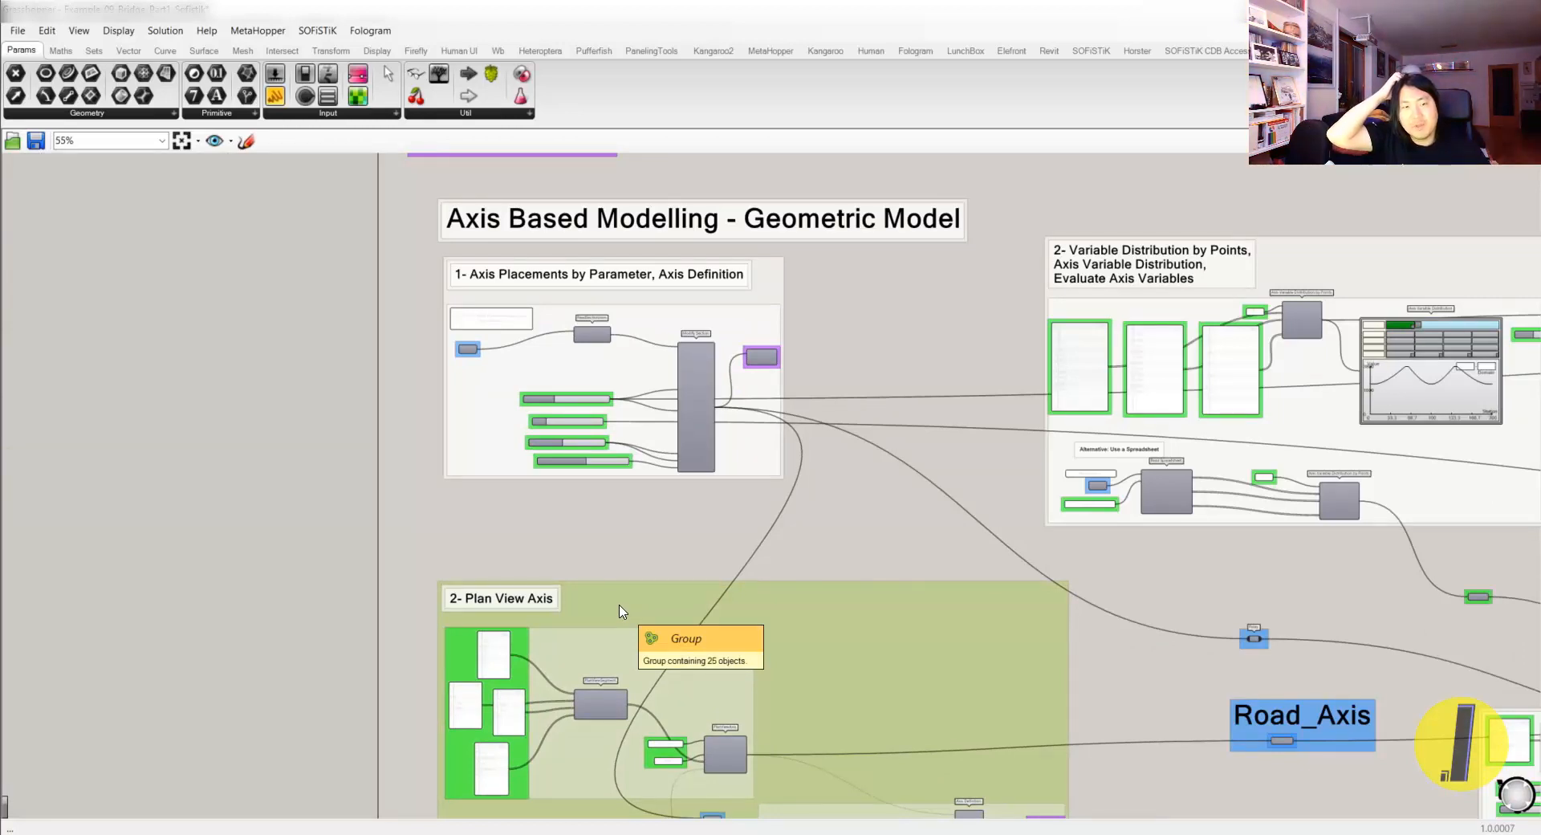
# - Shift the Variable Distribution by Points group slightly farther right of the Axis Placements group
pyautogui.moveTo(951, 508); pyautogui.dragTo(773, 517, button='right')
pyautogui.scroll(-2, 871, 518)
pyautogui.scroll(2, 1049, 365)
pyautogui.moveTo(1045, 344); pyautogui.dragTo(1080, 342)
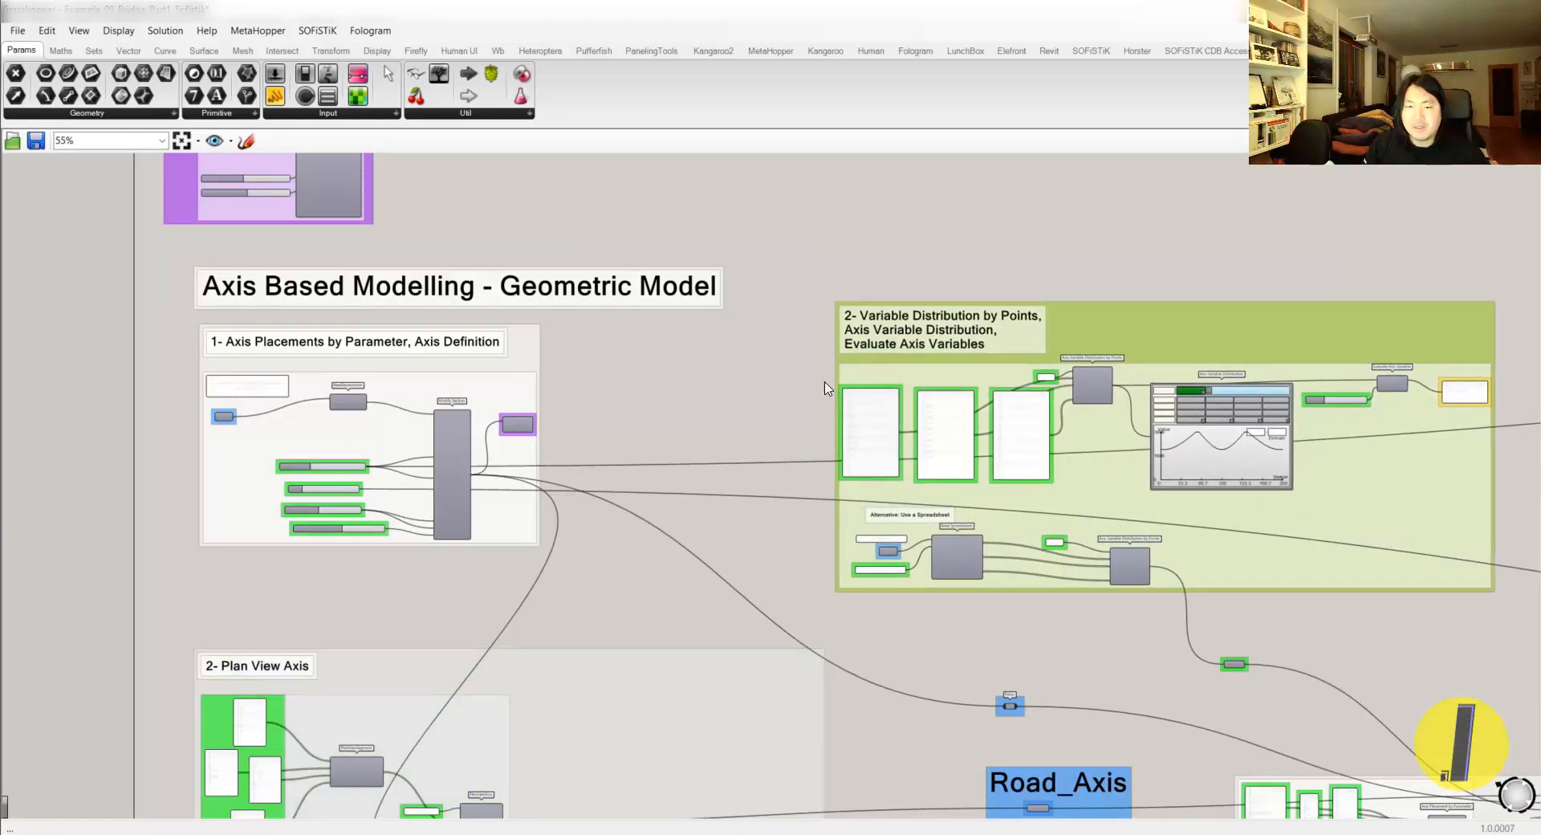
pyautogui.click(763, 402)
# - Adjust the Variable Distribution by Points group's placement again, moving it slightly up and to the right
pyautogui.scroll(-2, 725, 412)
pyautogui.scroll(1, 740, 420)
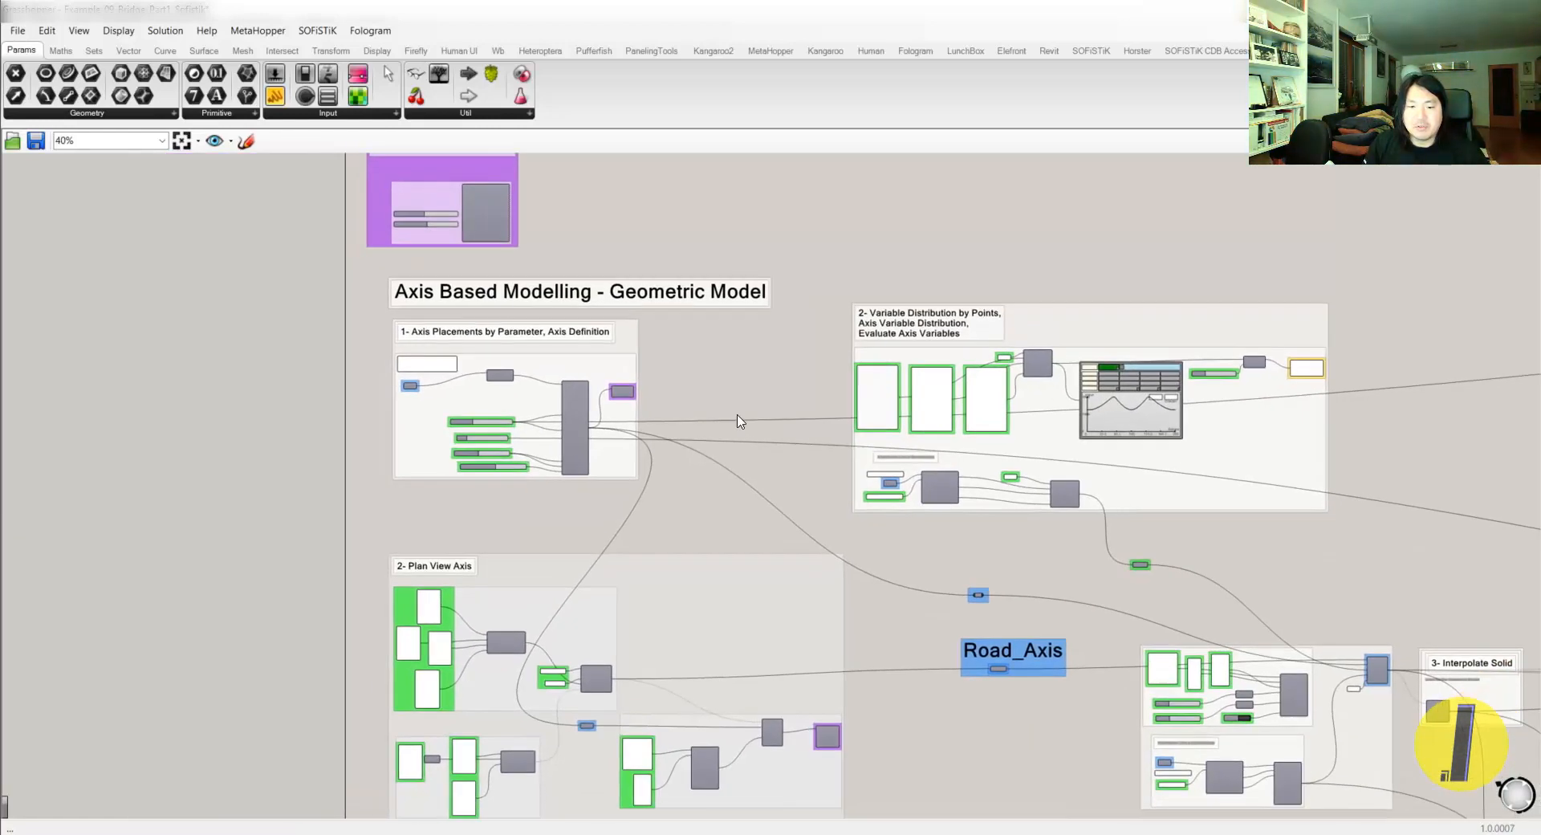
pyautogui.scroll(-1, 754, 455)
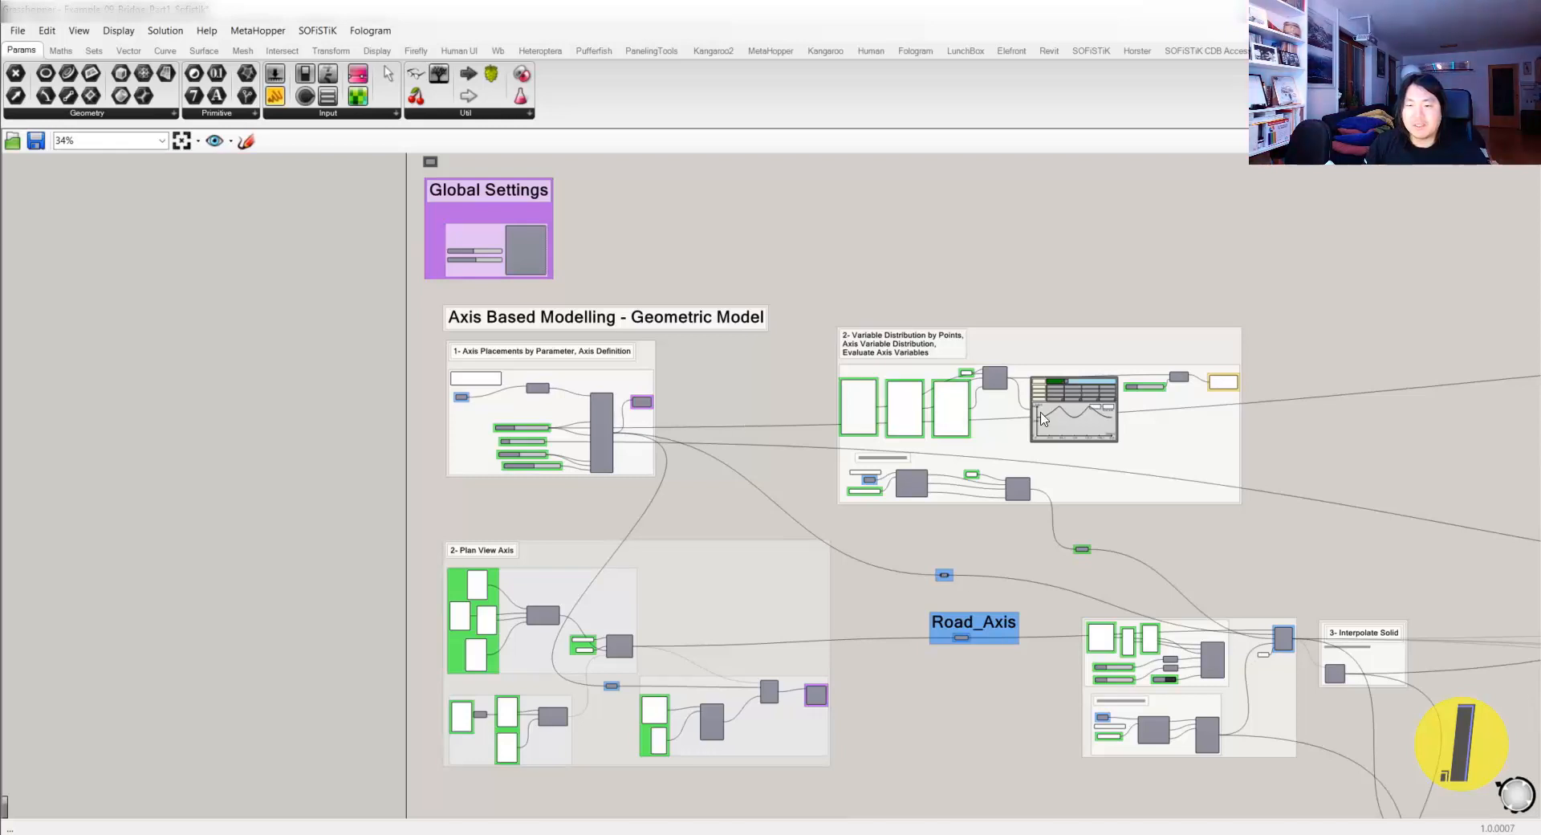
pyautogui.moveTo(1128, 493); pyautogui.dragTo(1141, 497)
pyautogui.moveTo(1123, 352); pyautogui.dragTo(1143, 346)
pyautogui.moveTo(1139, 479); pyautogui.dragTo(1123, 474)
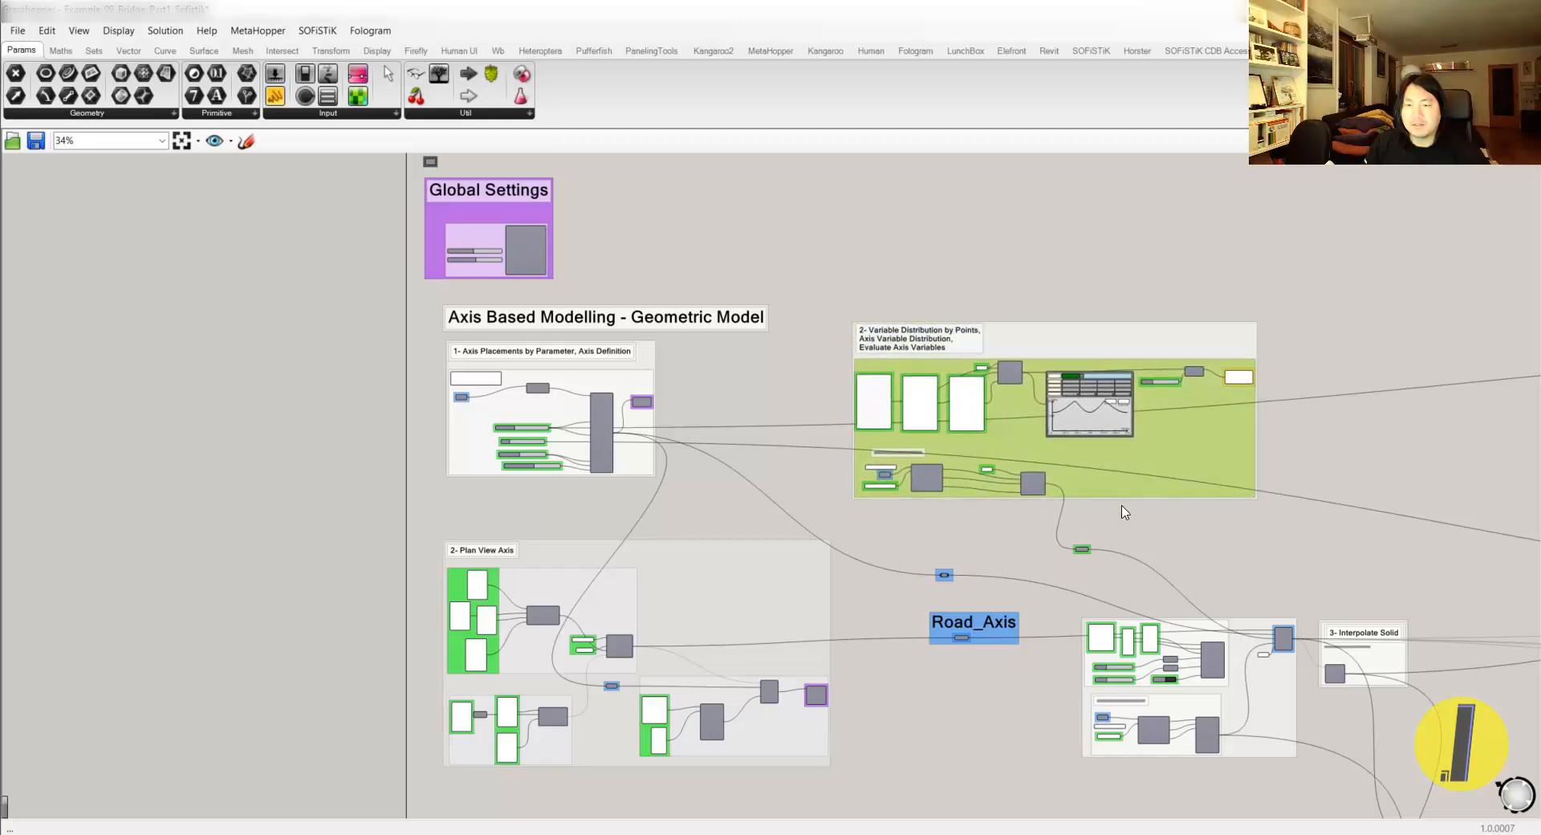
# - Nudge the 2- Plan View Axis group slightly down and to the left on the canvas
pyautogui.moveTo(764, 609); pyautogui.dragTo(763, 613)
pyautogui.click(864, 572)
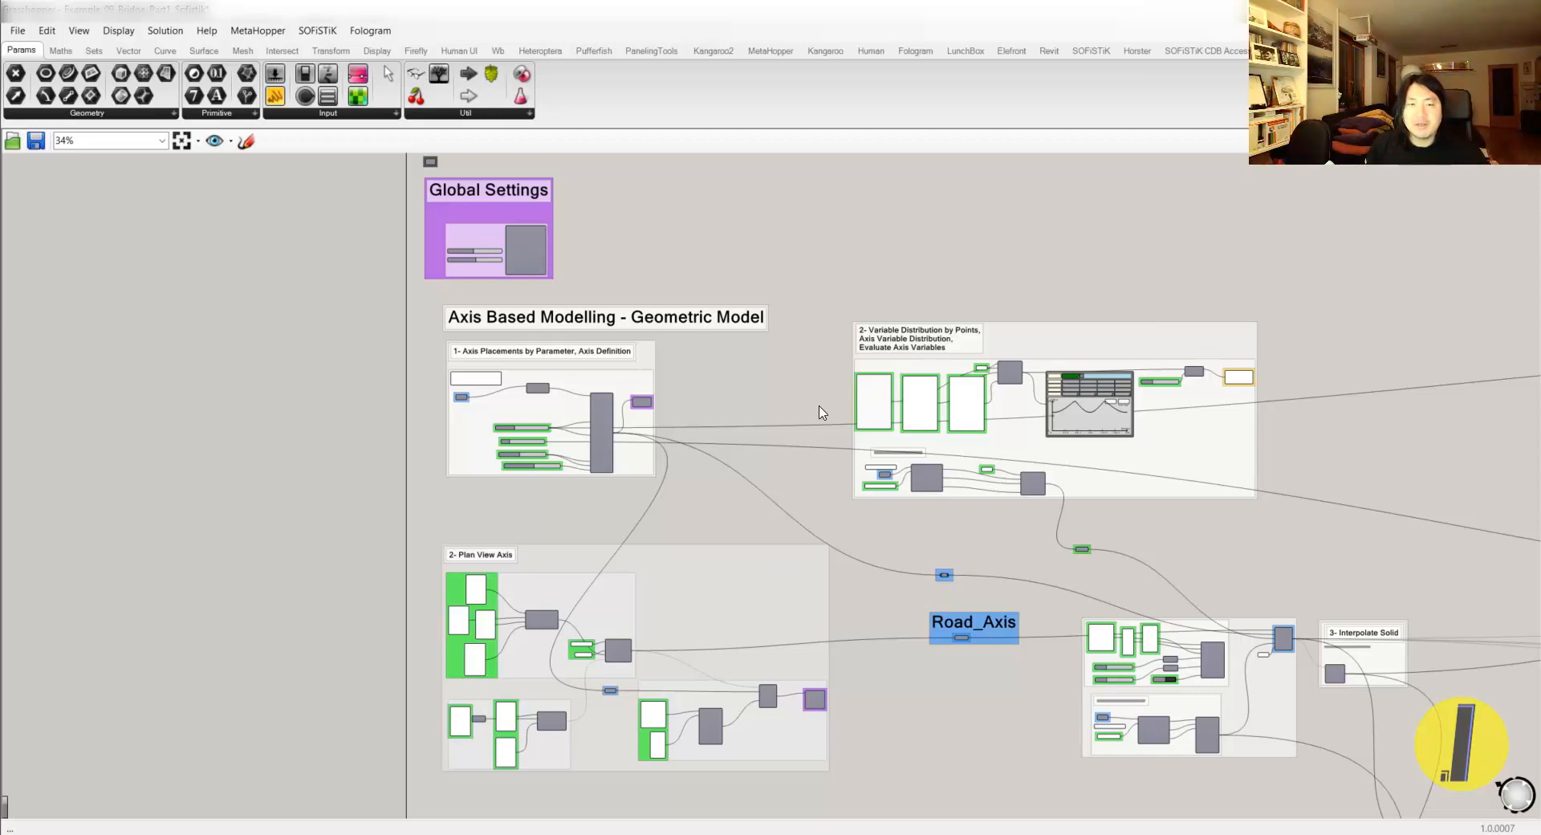
pyautogui.moveTo(788, 450); pyautogui.dragTo(843, 421, button='right')
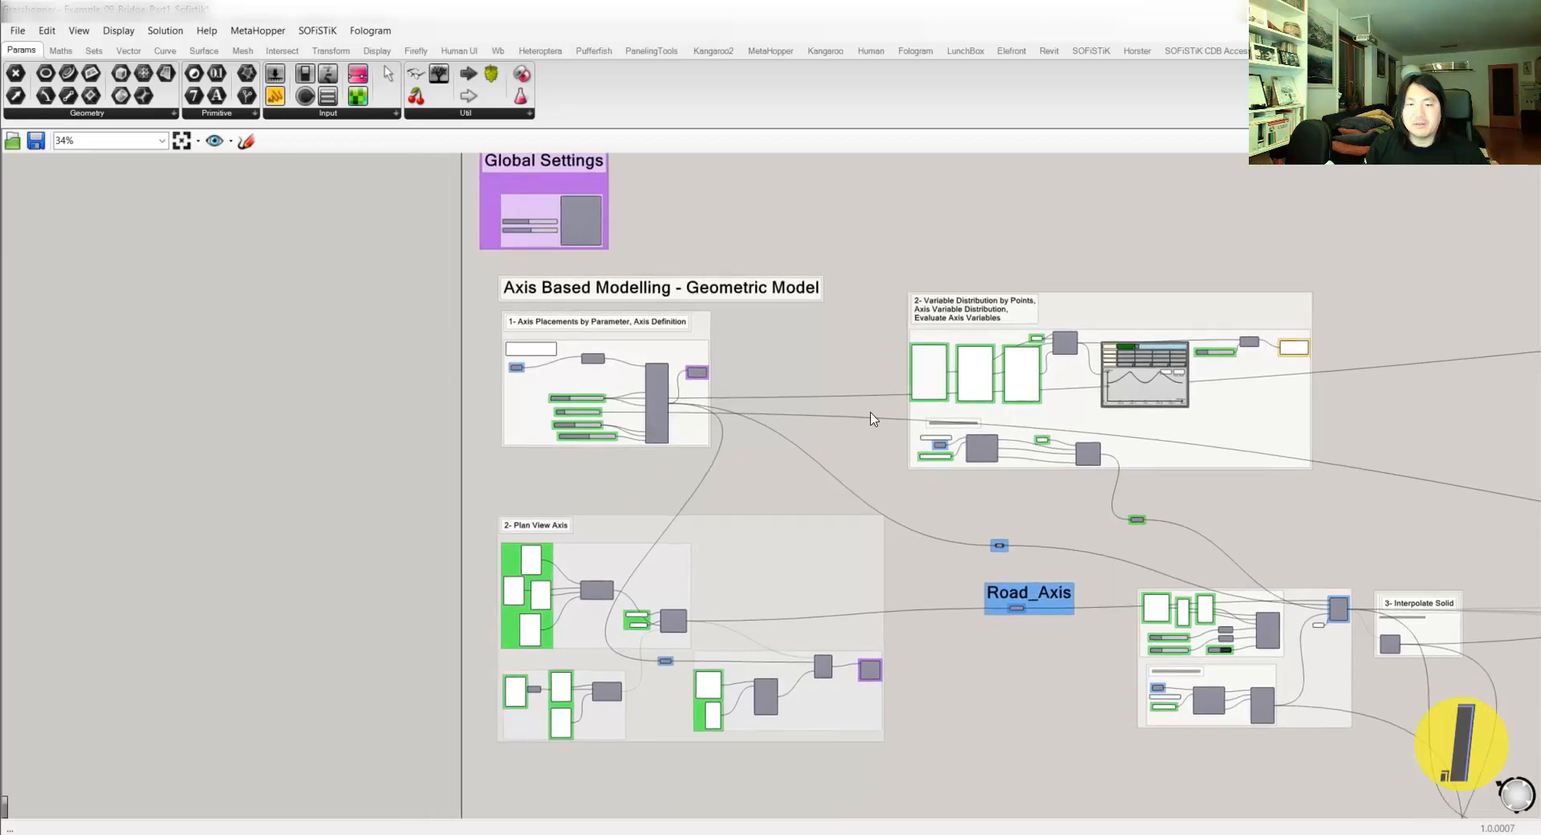
# - Nudge the Variable Distribution by Points group slightly up and to the right, and lower its Read Spreadsheet component a little
pyautogui.moveTo(1103, 320)
pyautogui.mouseDown()
pyautogui.moveTo(1117, 325)
pyautogui.moveTo(1108, 310)
pyautogui.mouseUp()
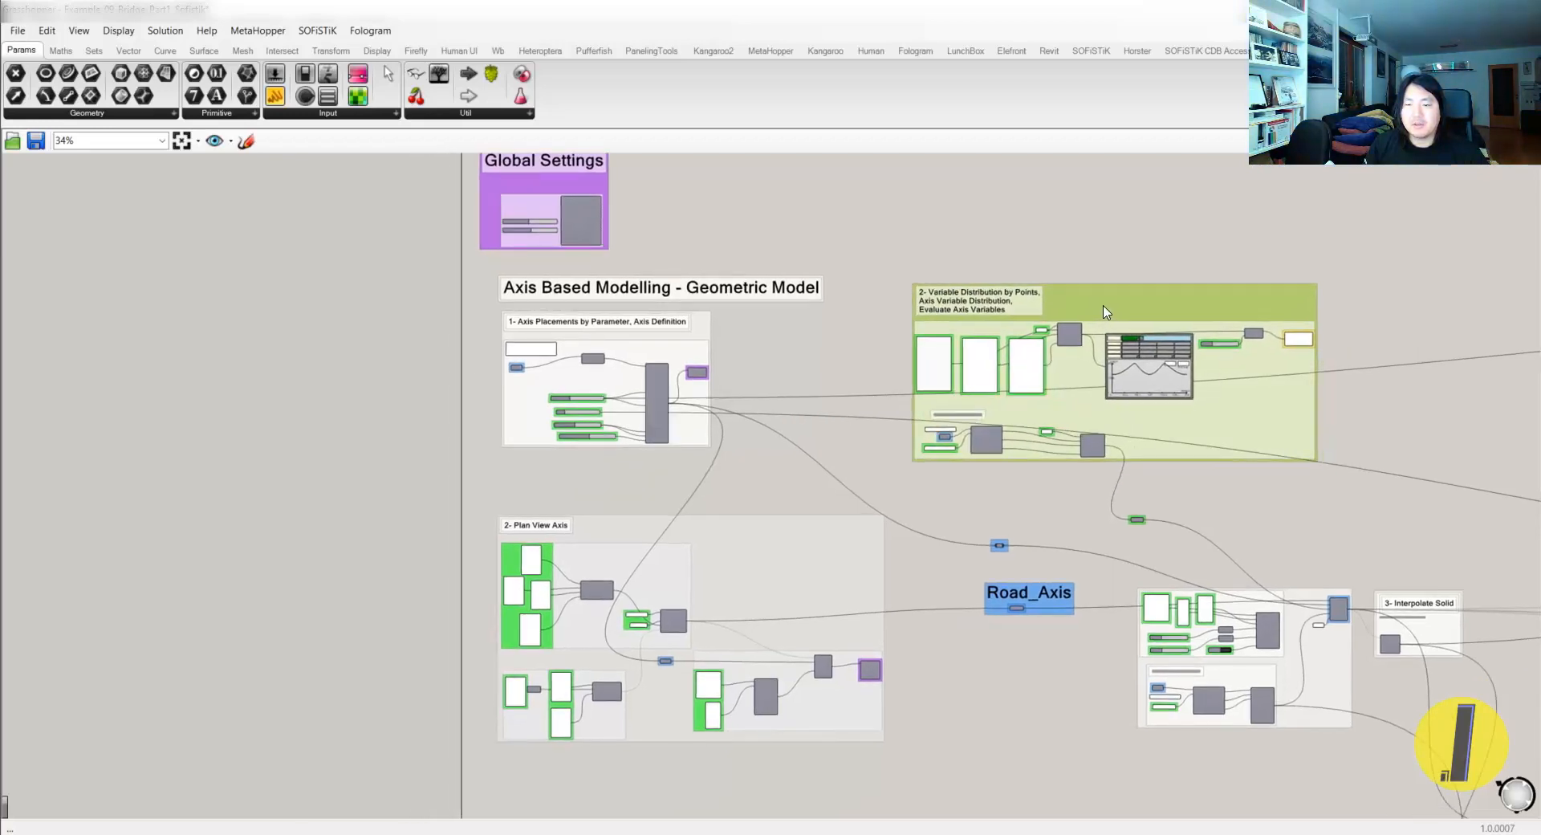
pyautogui.scroll(3, 1017, 438)
pyautogui.scroll(3, 995, 446)
pyautogui.click(956, 452)
pyautogui.scroll(-3, 955, 474)
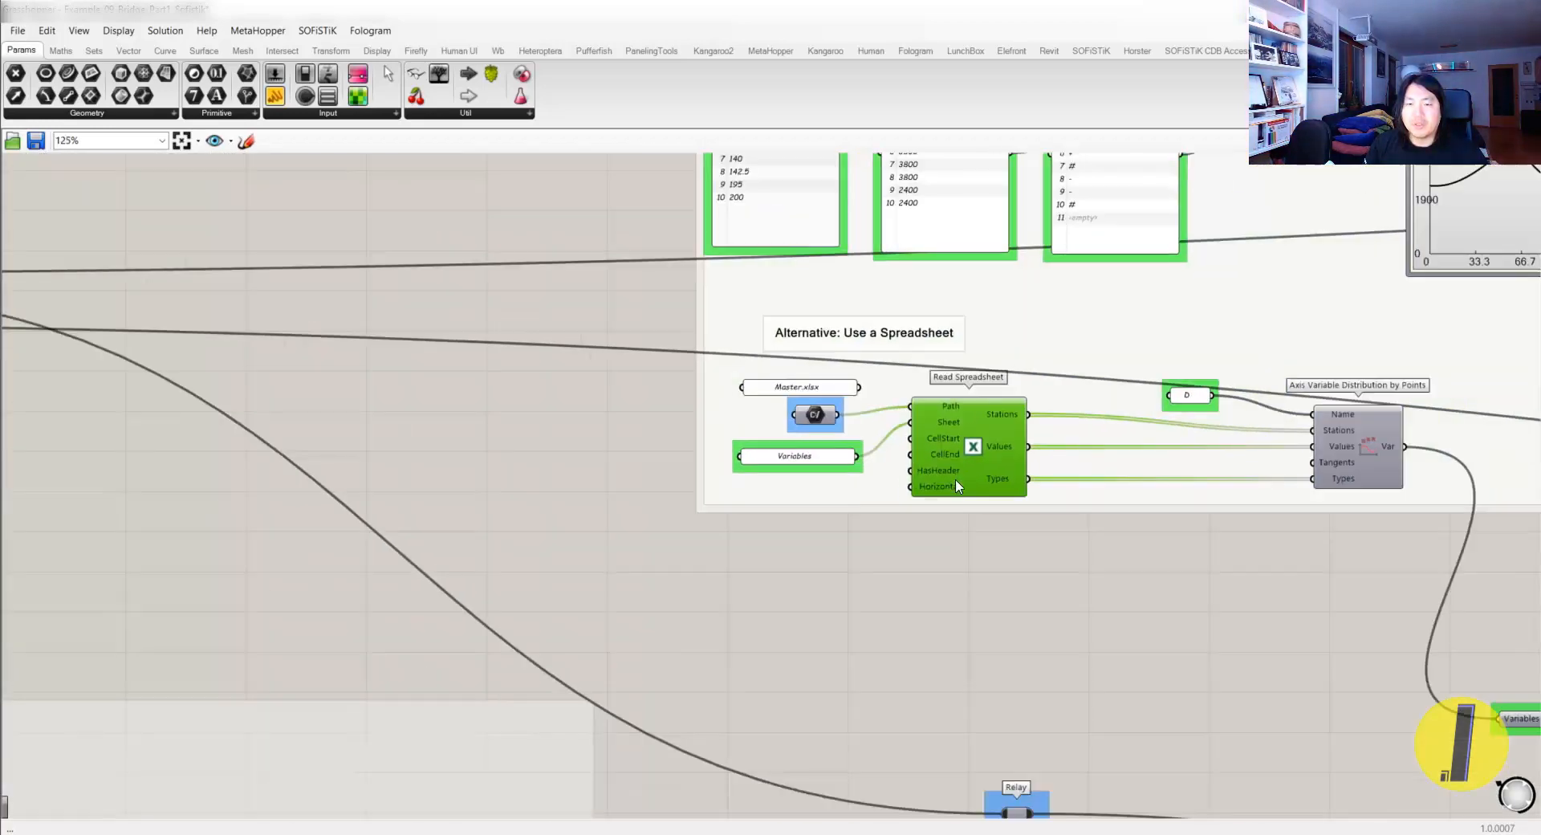
pyautogui.scroll(-4, 931, 582)
pyautogui.click(941, 602)
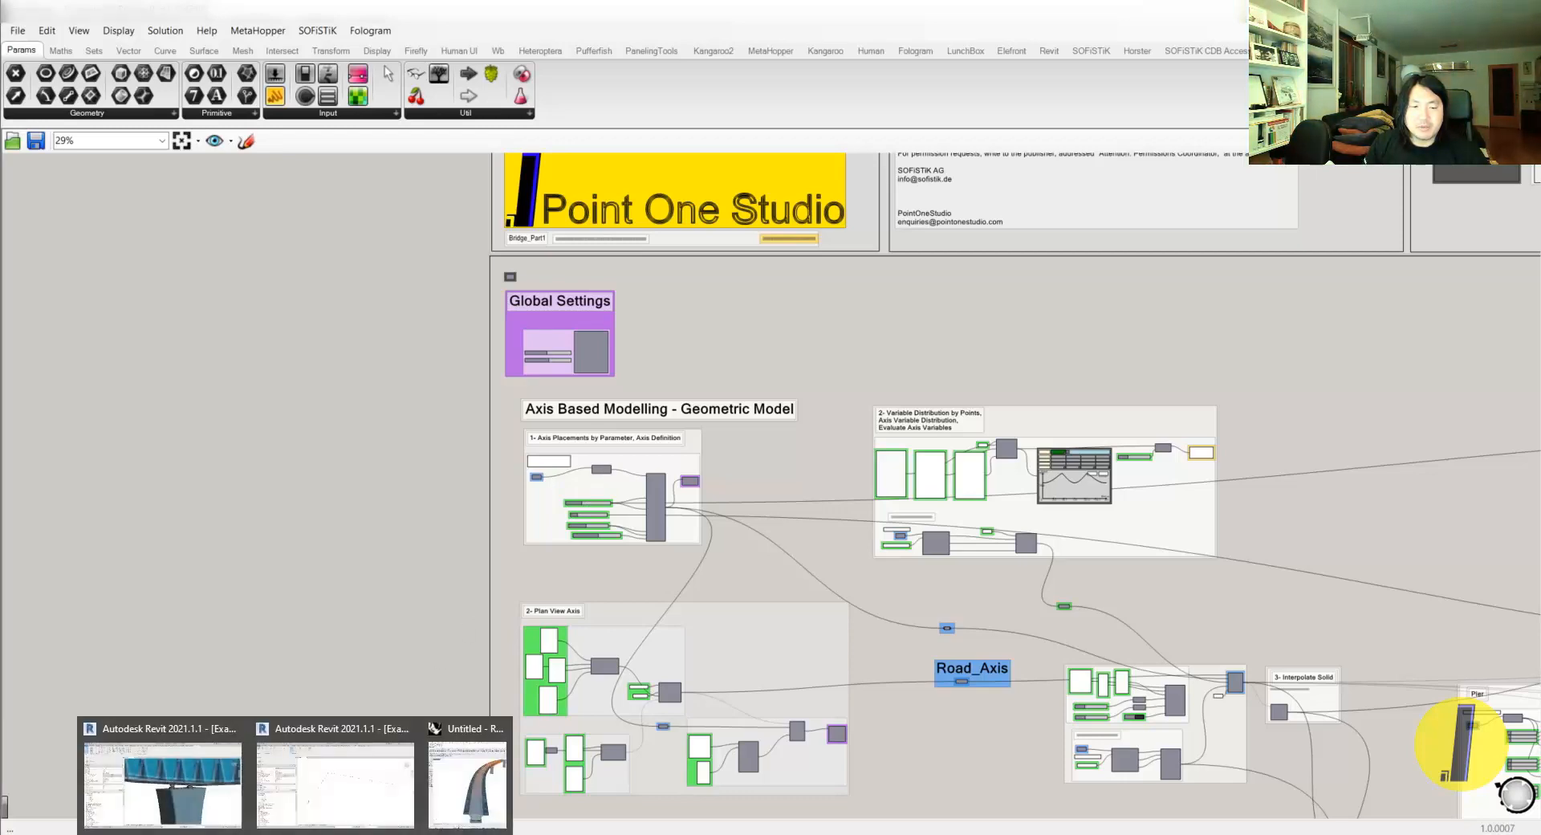
# - Switch to the Rhino window and examine the Data Input component and its coloured preview groups in the Bridge_Part2 definition
pyautogui.click(453, 775)
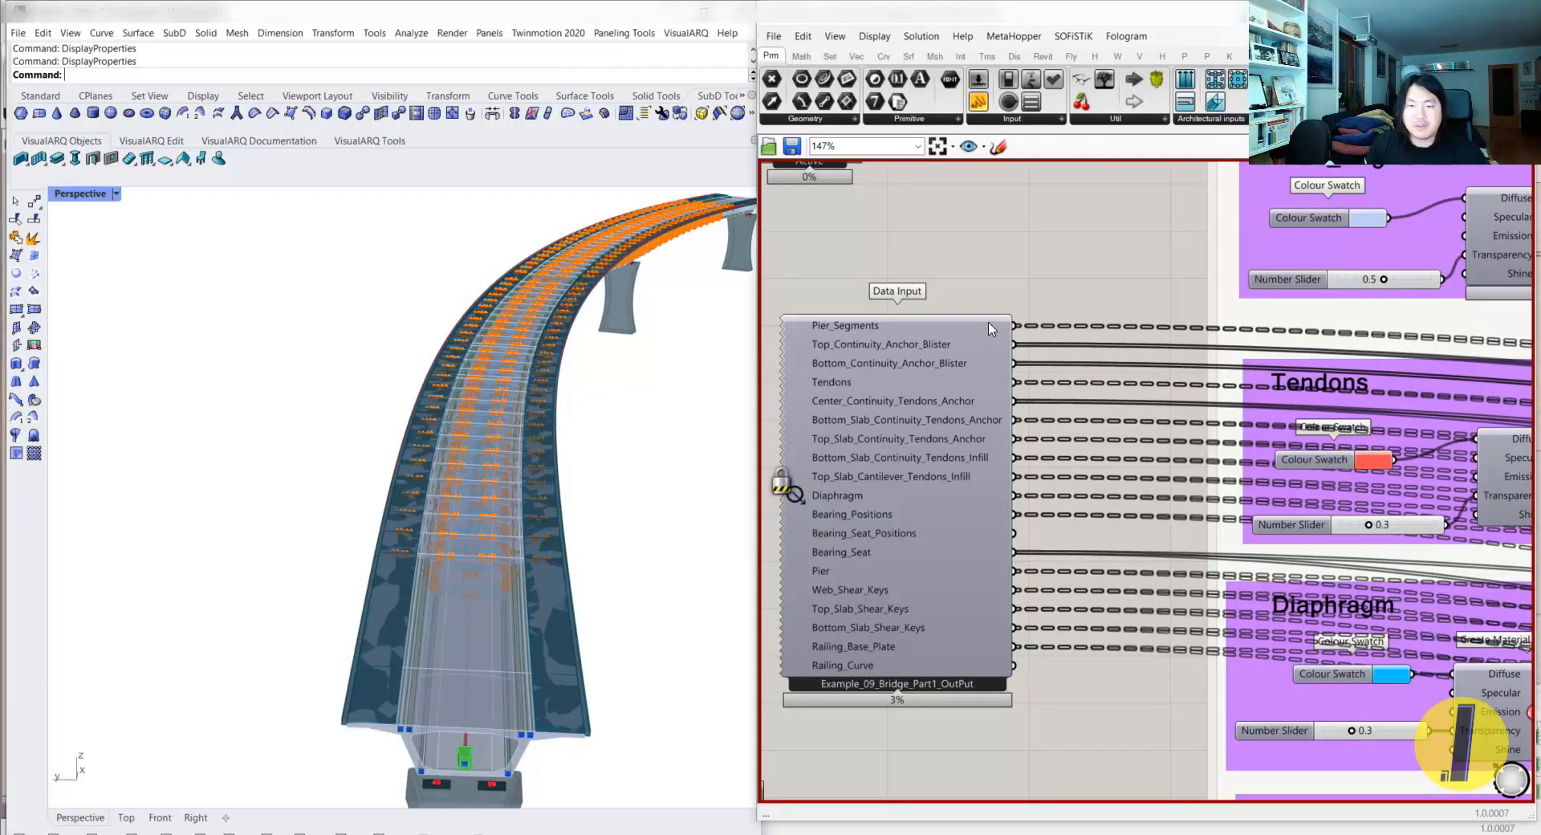
pyautogui.scroll(-8, 992, 342)
pyautogui.moveTo(992, 341); pyautogui.dragTo(921, 408, button='right')
pyautogui.scroll(4, 905, 431)
pyautogui.click(900, 433)
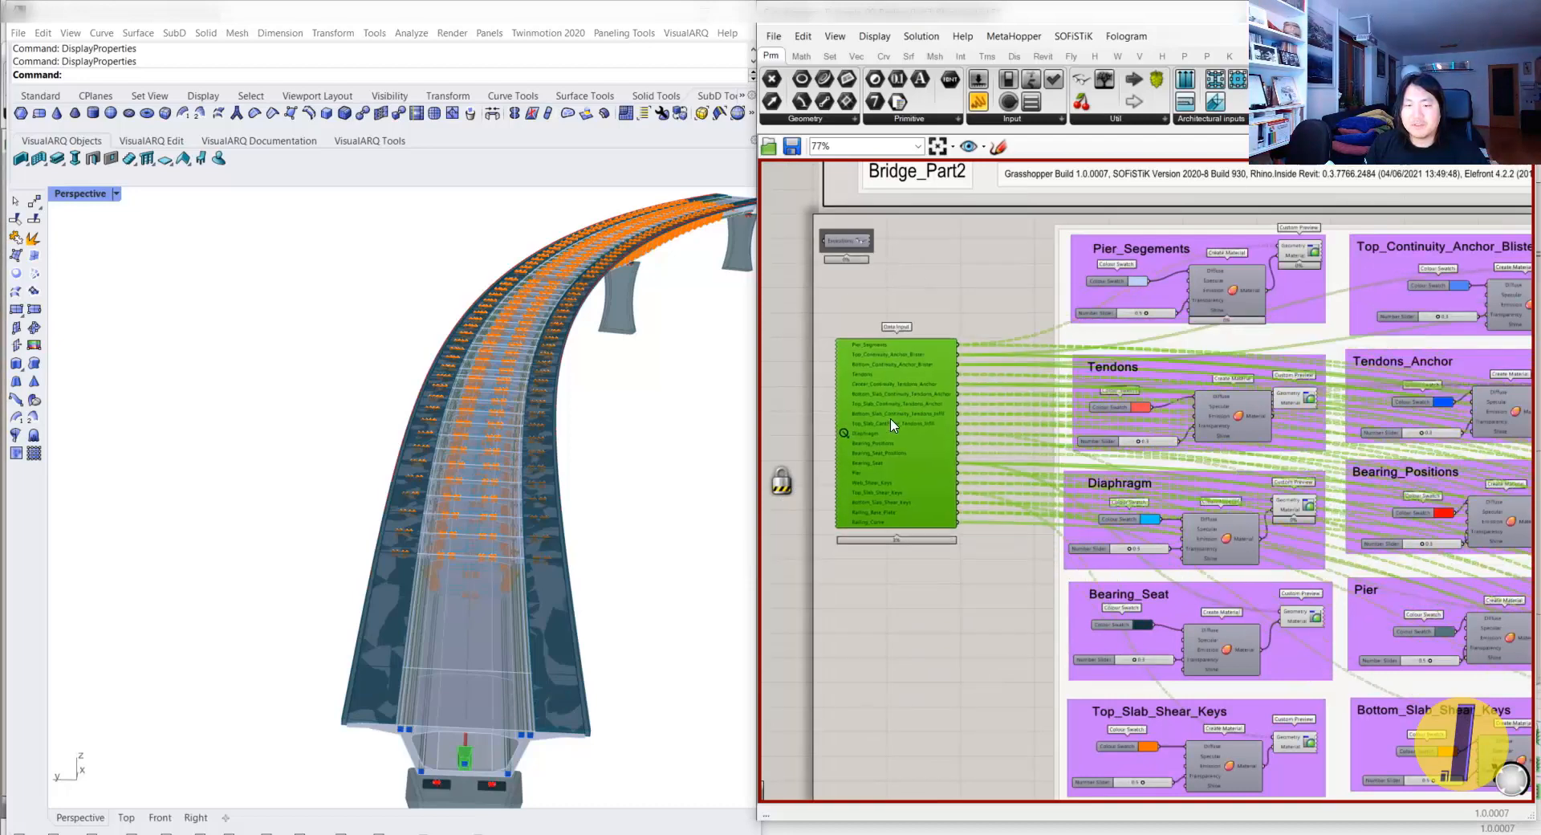
pyautogui.click(963, 313)
pyautogui.scroll(-8, 988, 345)
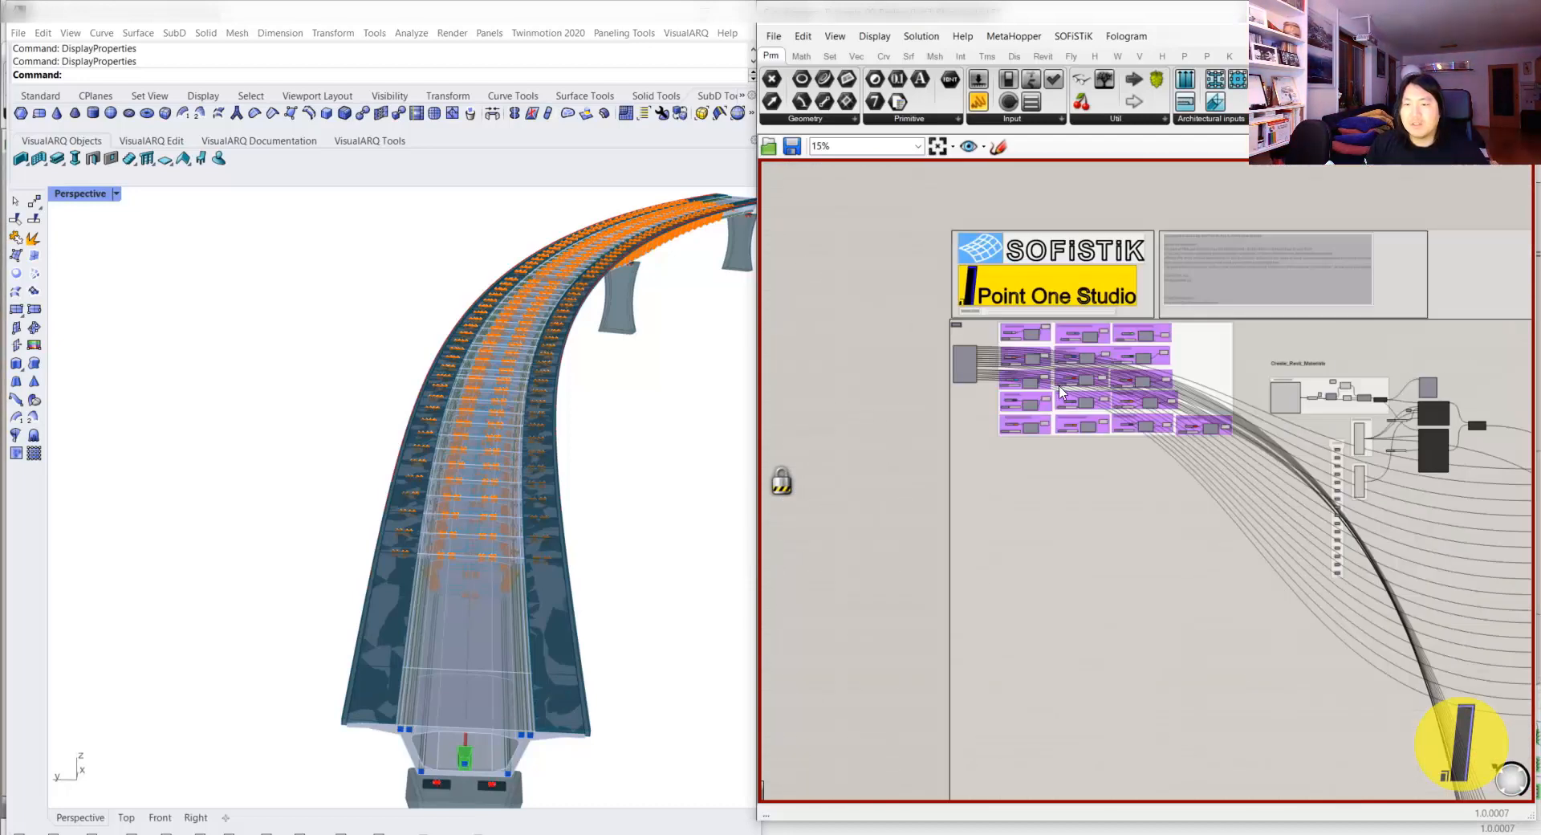
# - Examine the Create_Revit_Materials, Assign_Materials and Assign_Element_Names groups in the Bridge_Part2 definition
pyautogui.moveTo(1029, 369); pyautogui.dragTo(922, 385, button='right')
pyautogui.scroll(6, 1234, 407)
pyautogui.scroll(1, 1234, 407)
pyautogui.scroll(3, 1056, 375)
pyautogui.scroll(-5, 1126, 347)
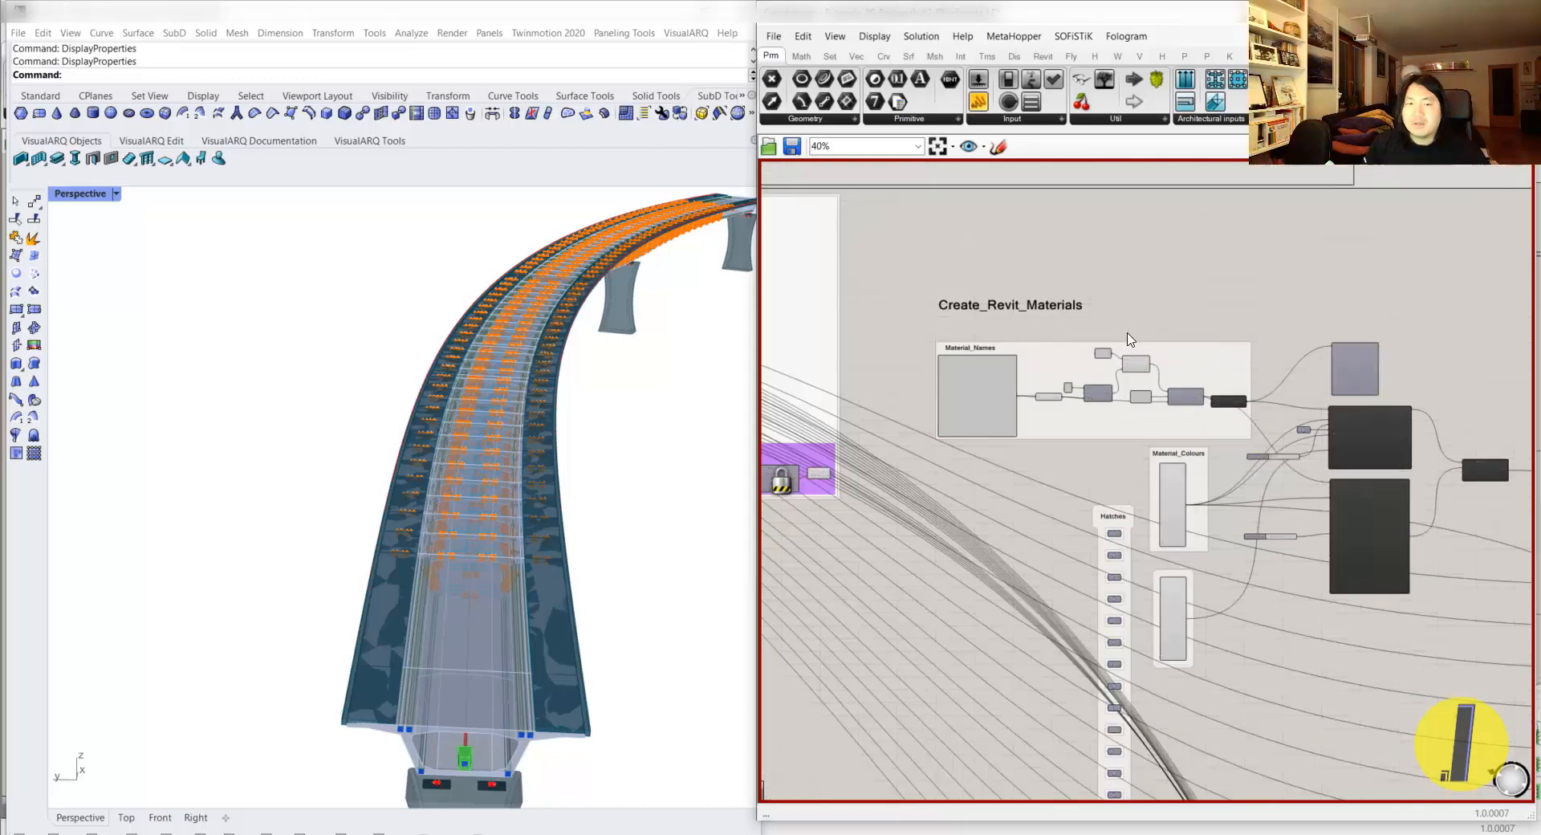
pyautogui.scroll(-3, 1104, 350)
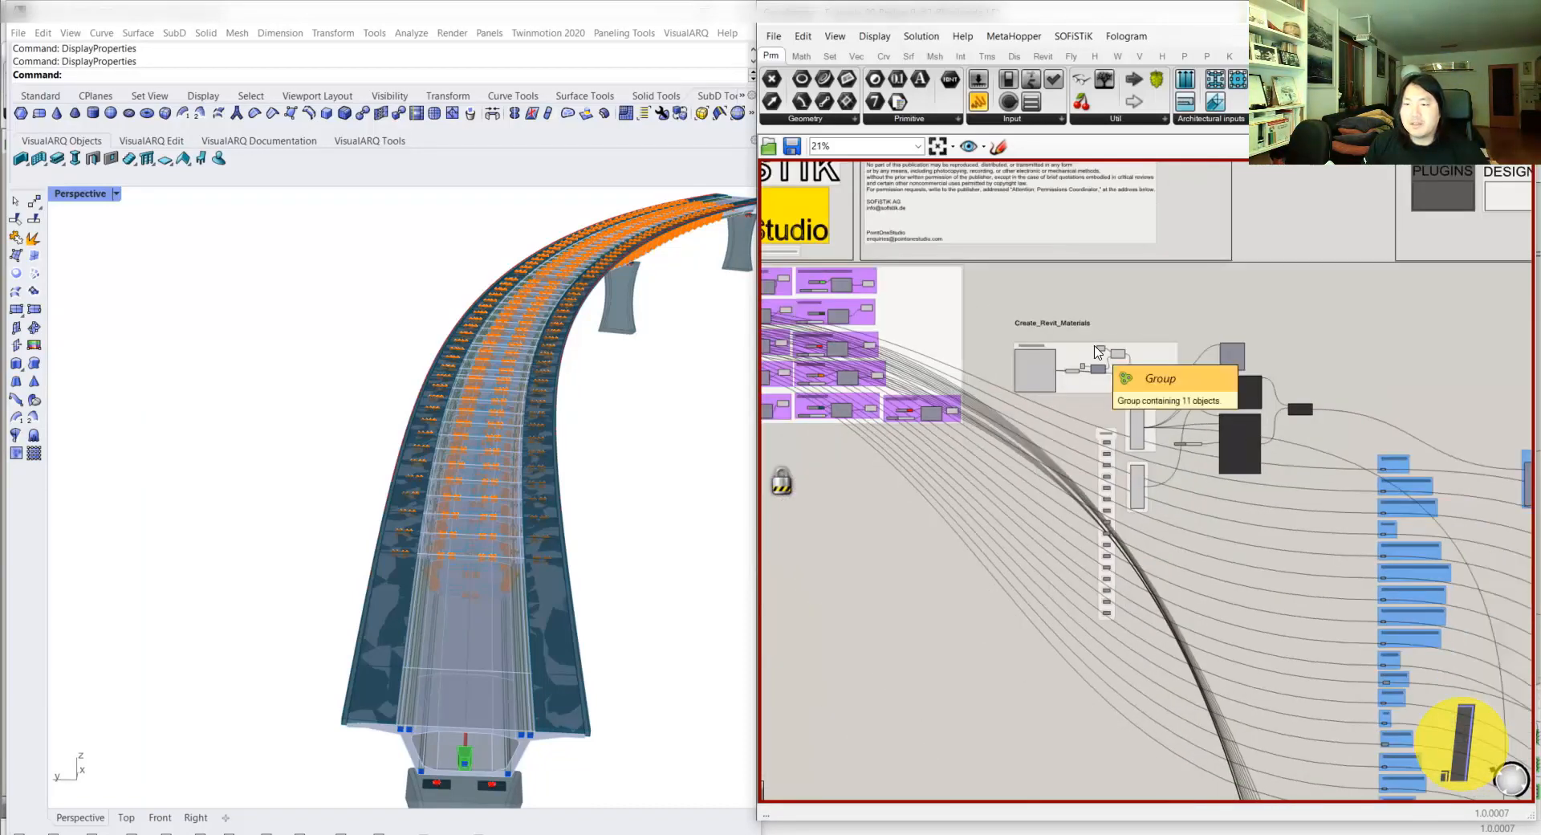
pyautogui.scroll(-3, 1356, 371)
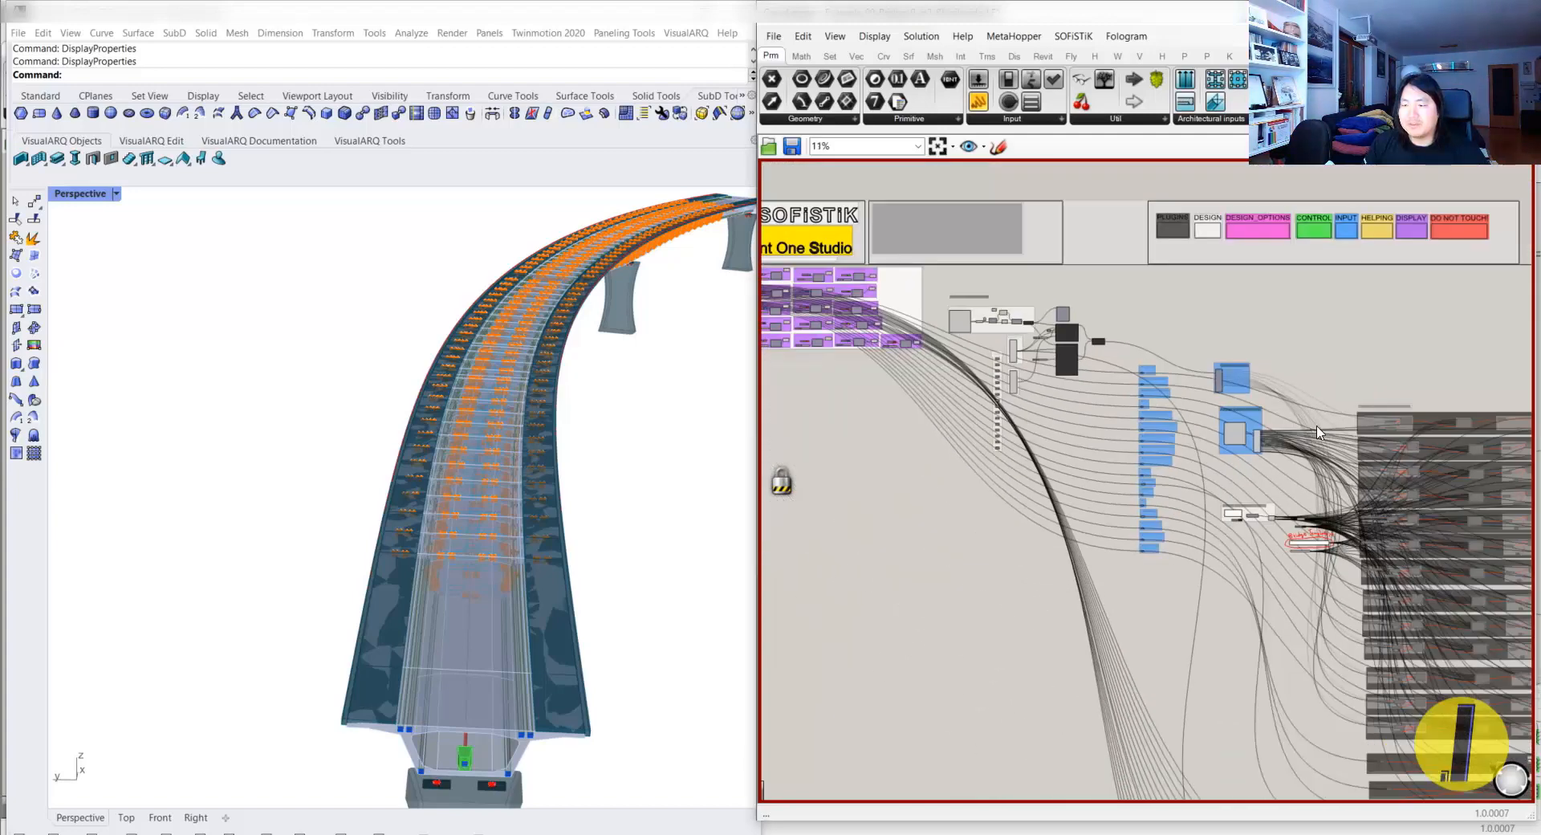
pyautogui.scroll(2, 1219, 505)
pyautogui.scroll(3, 1198, 459)
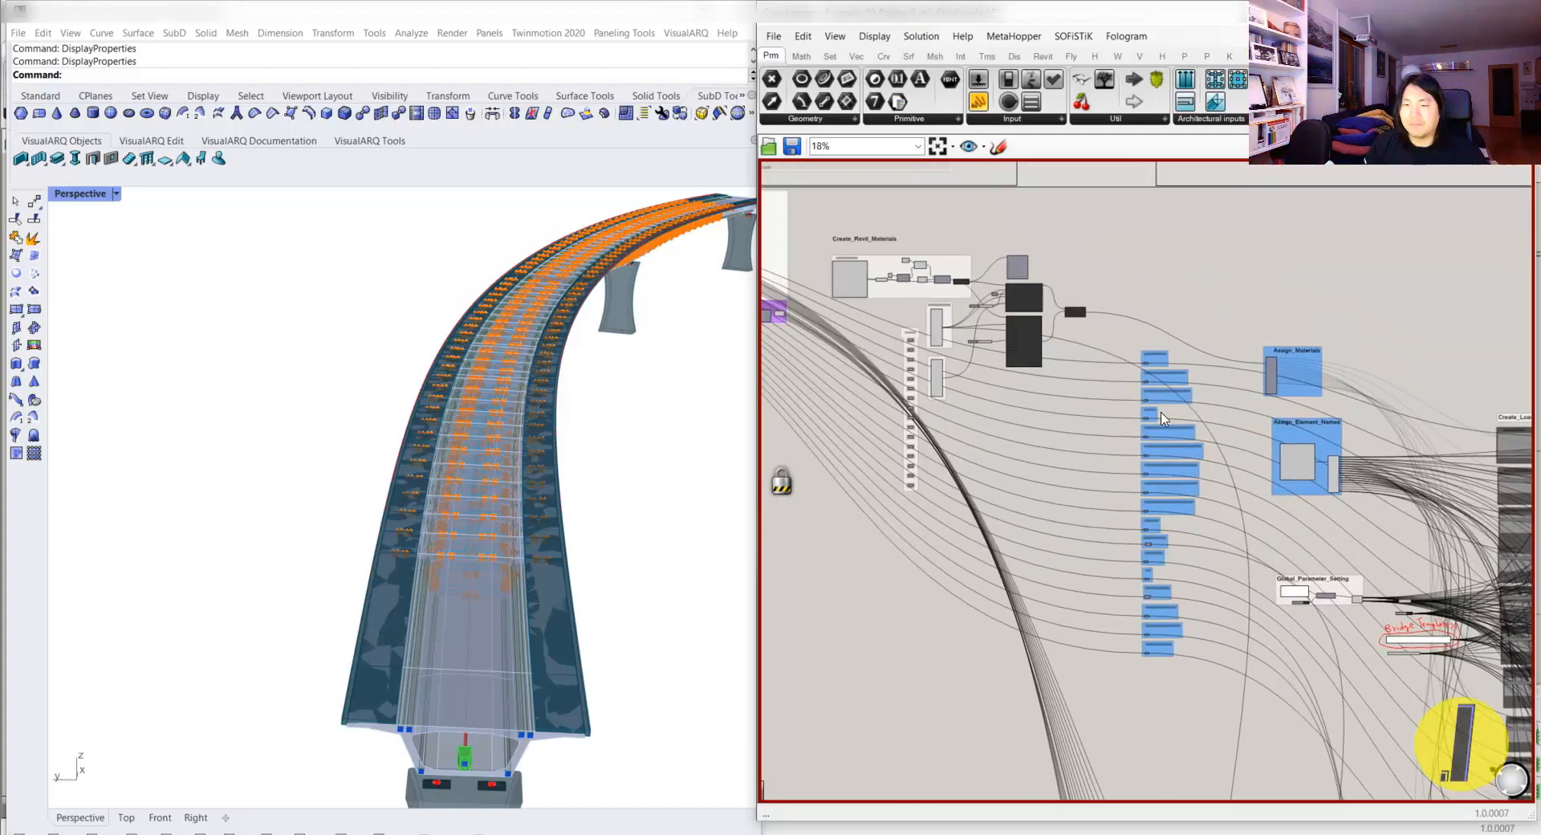
pyautogui.click(1327, 486)
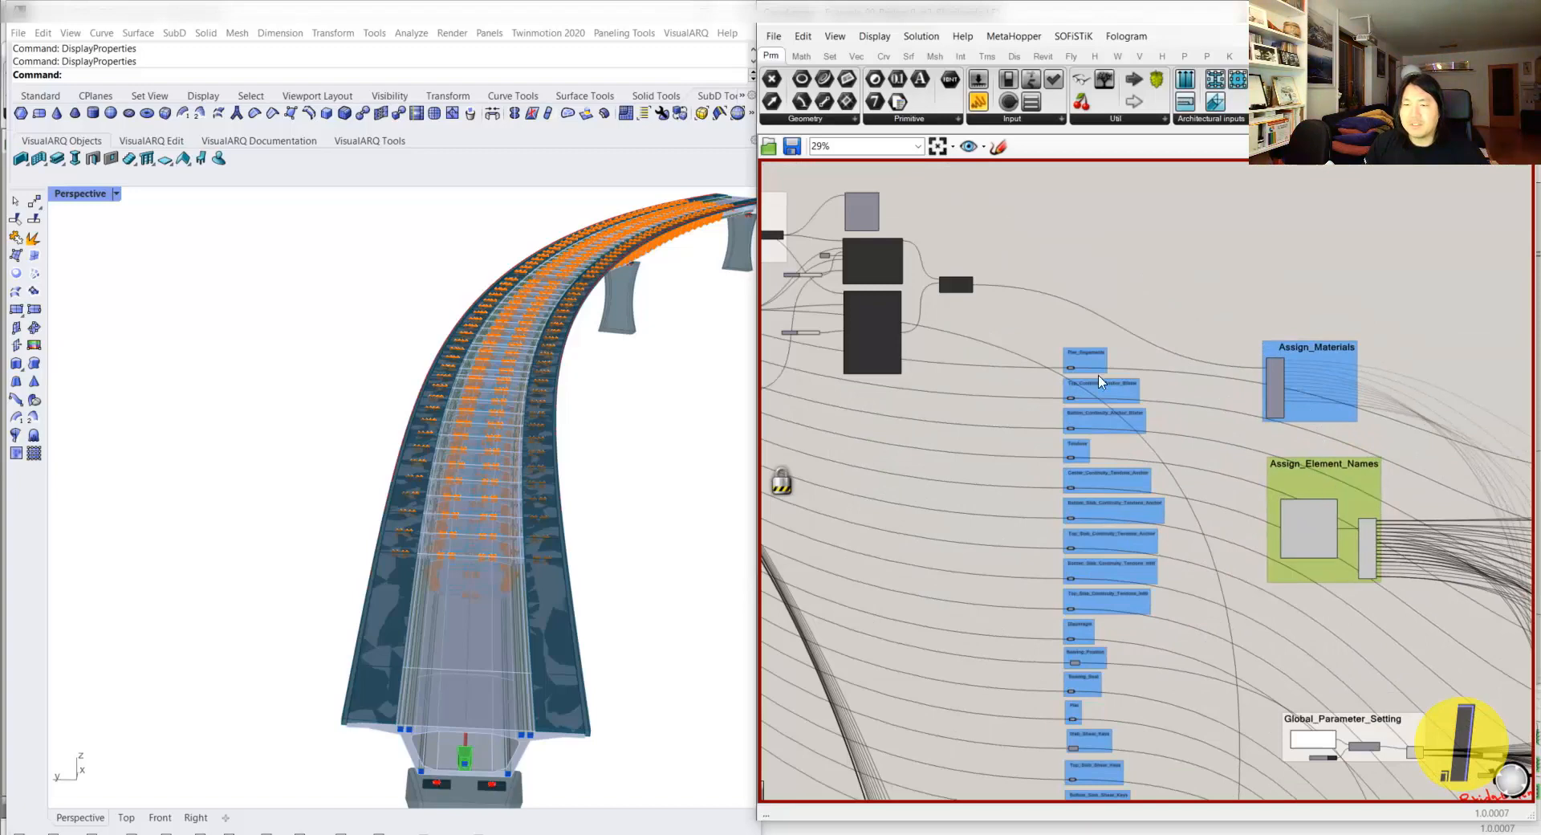
pyautogui.click(1084, 321)
pyautogui.moveTo(1022, 334); pyautogui.dragTo(1239, 351, button='right')
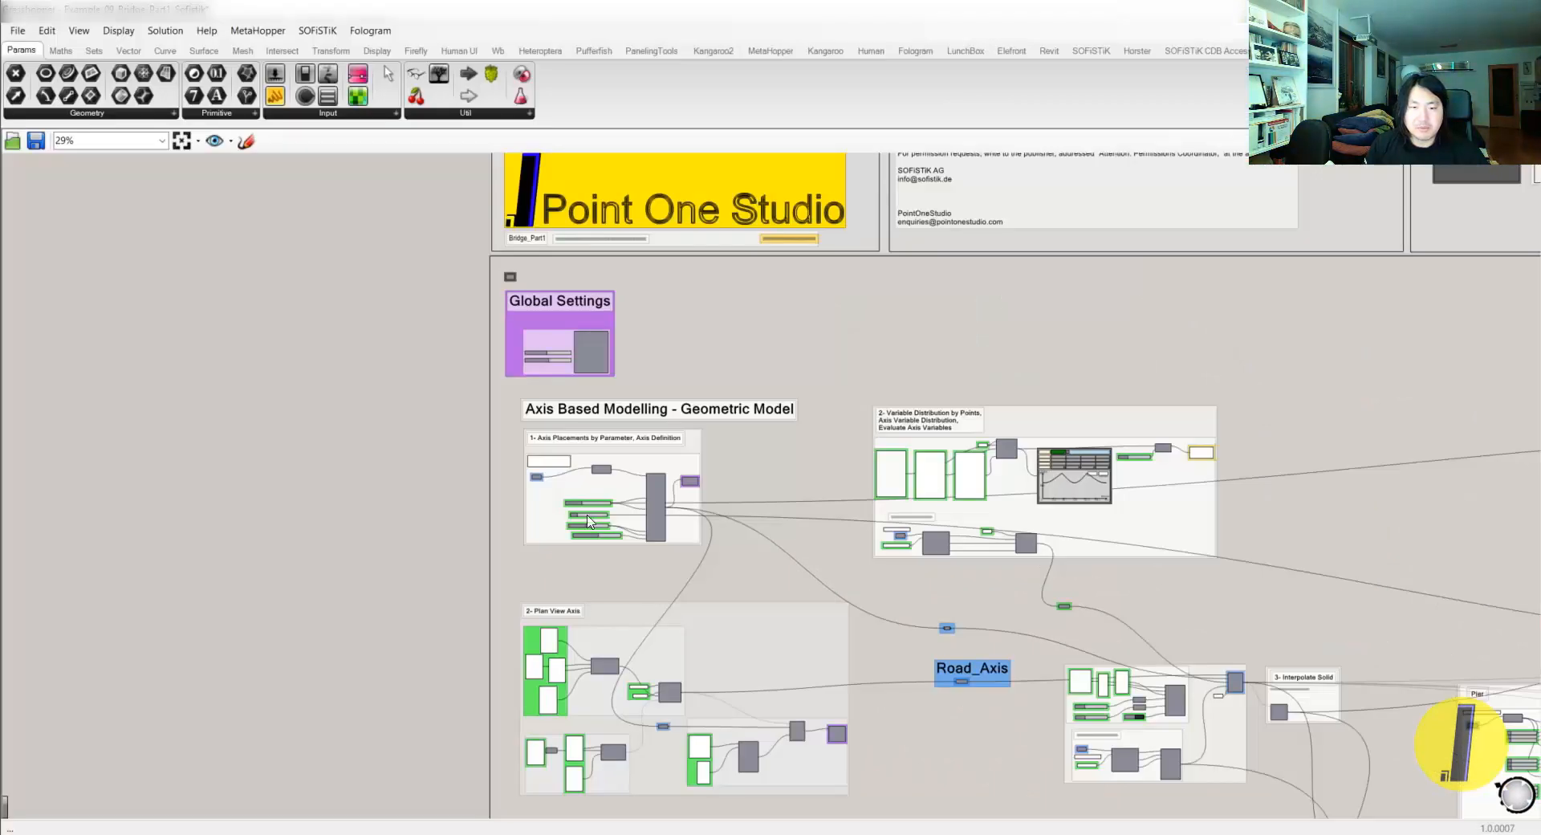
# - Move the ReadSectionJson component slightly down and to the left, level with the file path component, in the Axis Placements group
pyautogui.scroll(6, 583, 523)
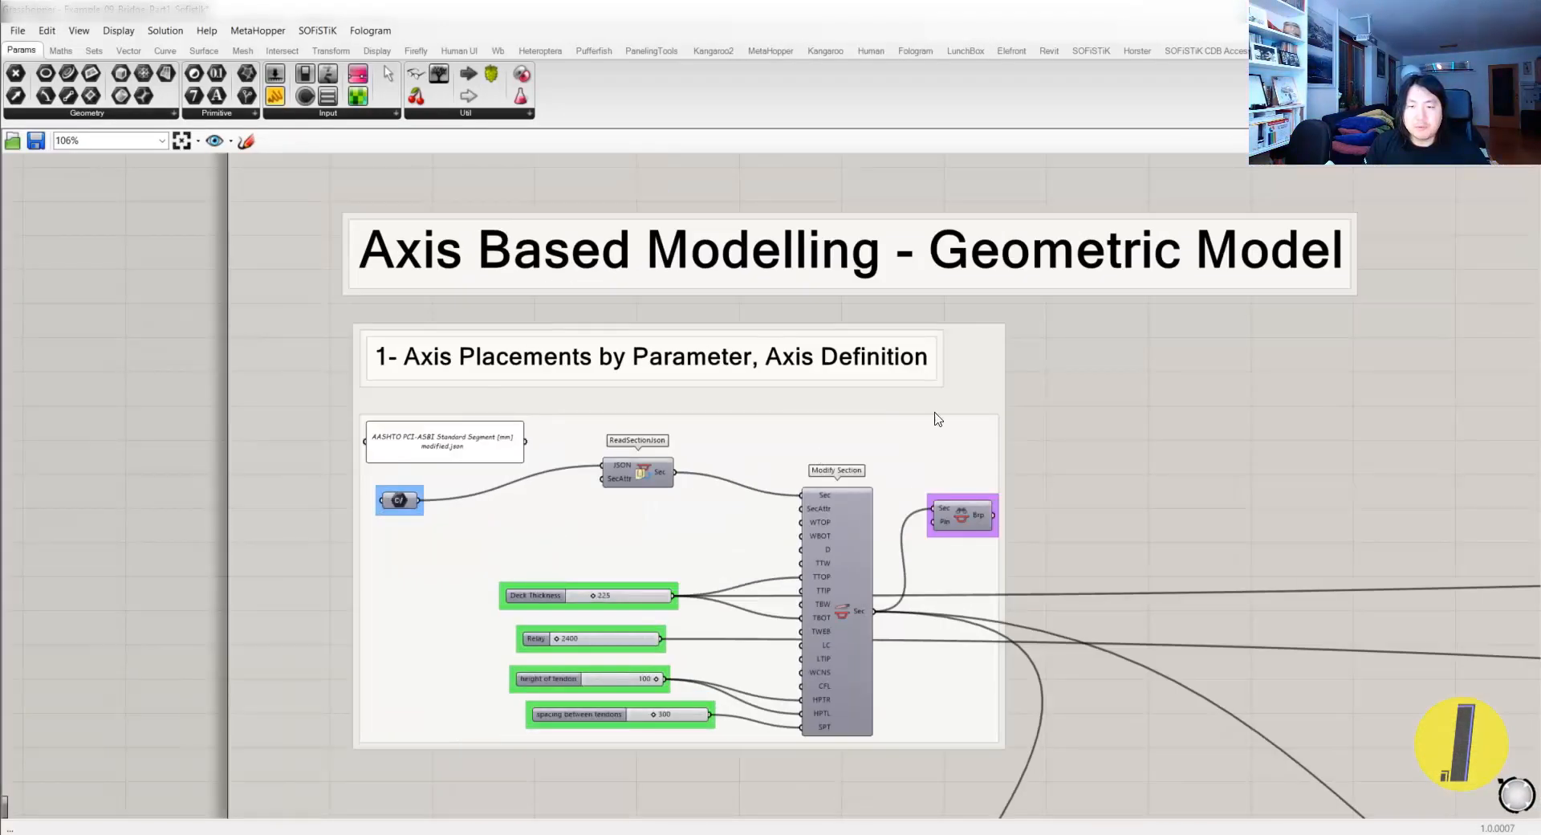
pyautogui.scroll(-6, 958, 515)
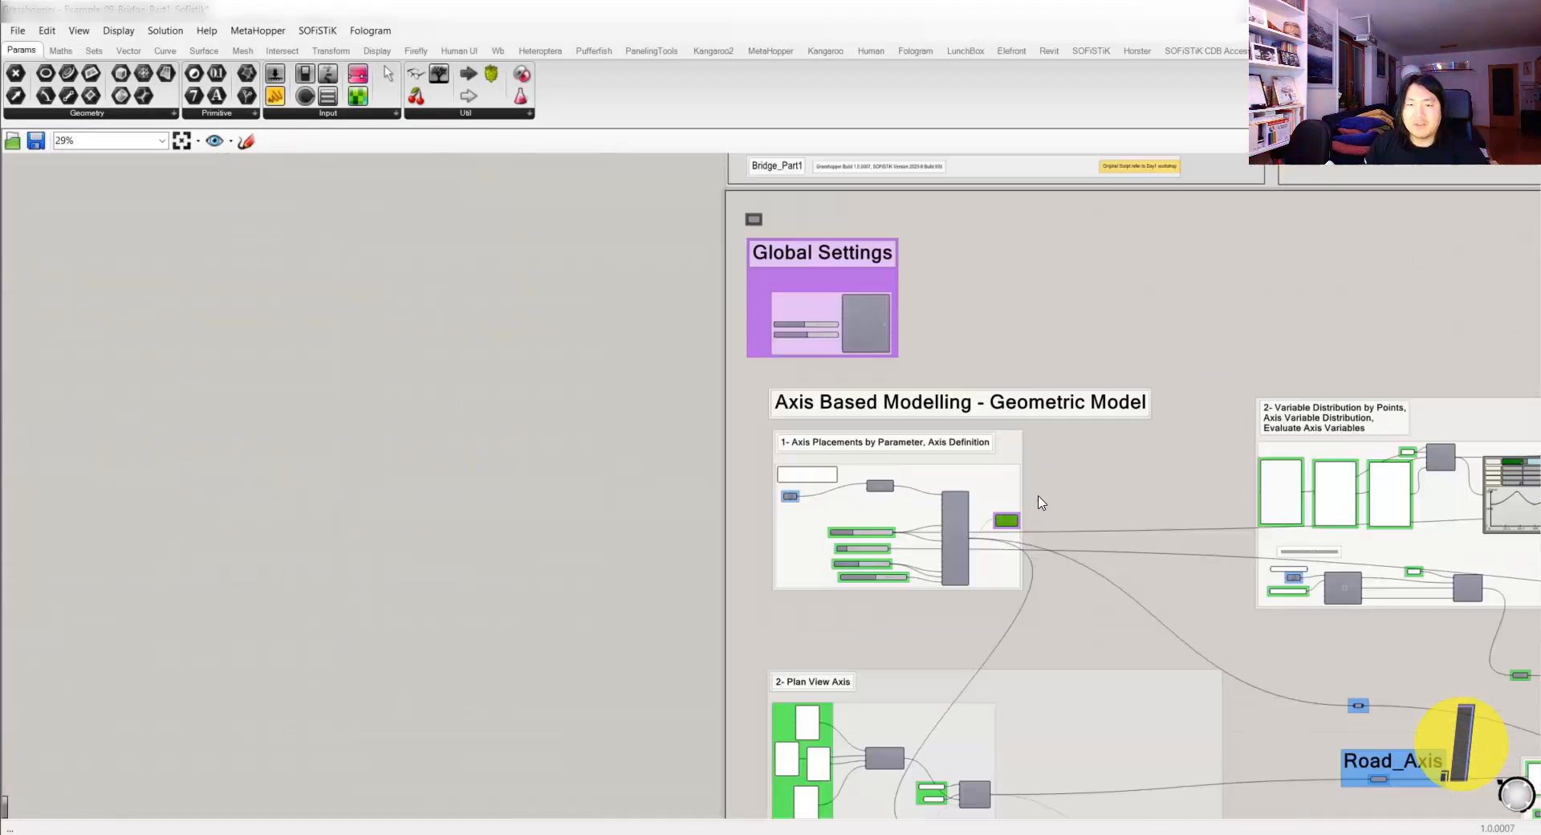
pyautogui.moveTo(1052, 500); pyautogui.dragTo(835, 528, button='right')
pyautogui.scroll(6, 690, 622)
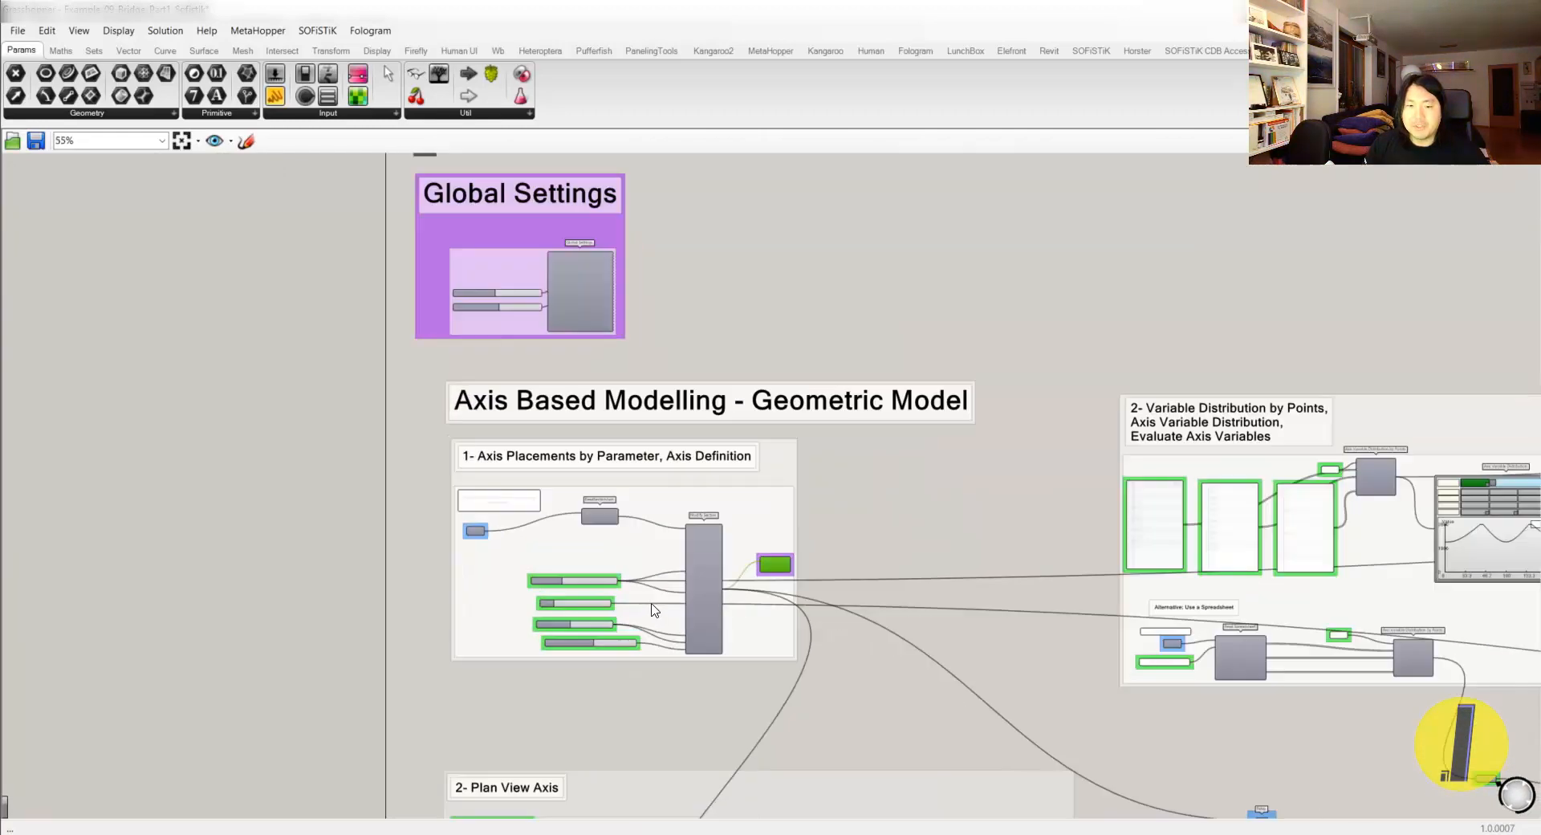
pyautogui.moveTo(551, 440); pyautogui.dragTo(529, 473)
pyautogui.click(993, 395)
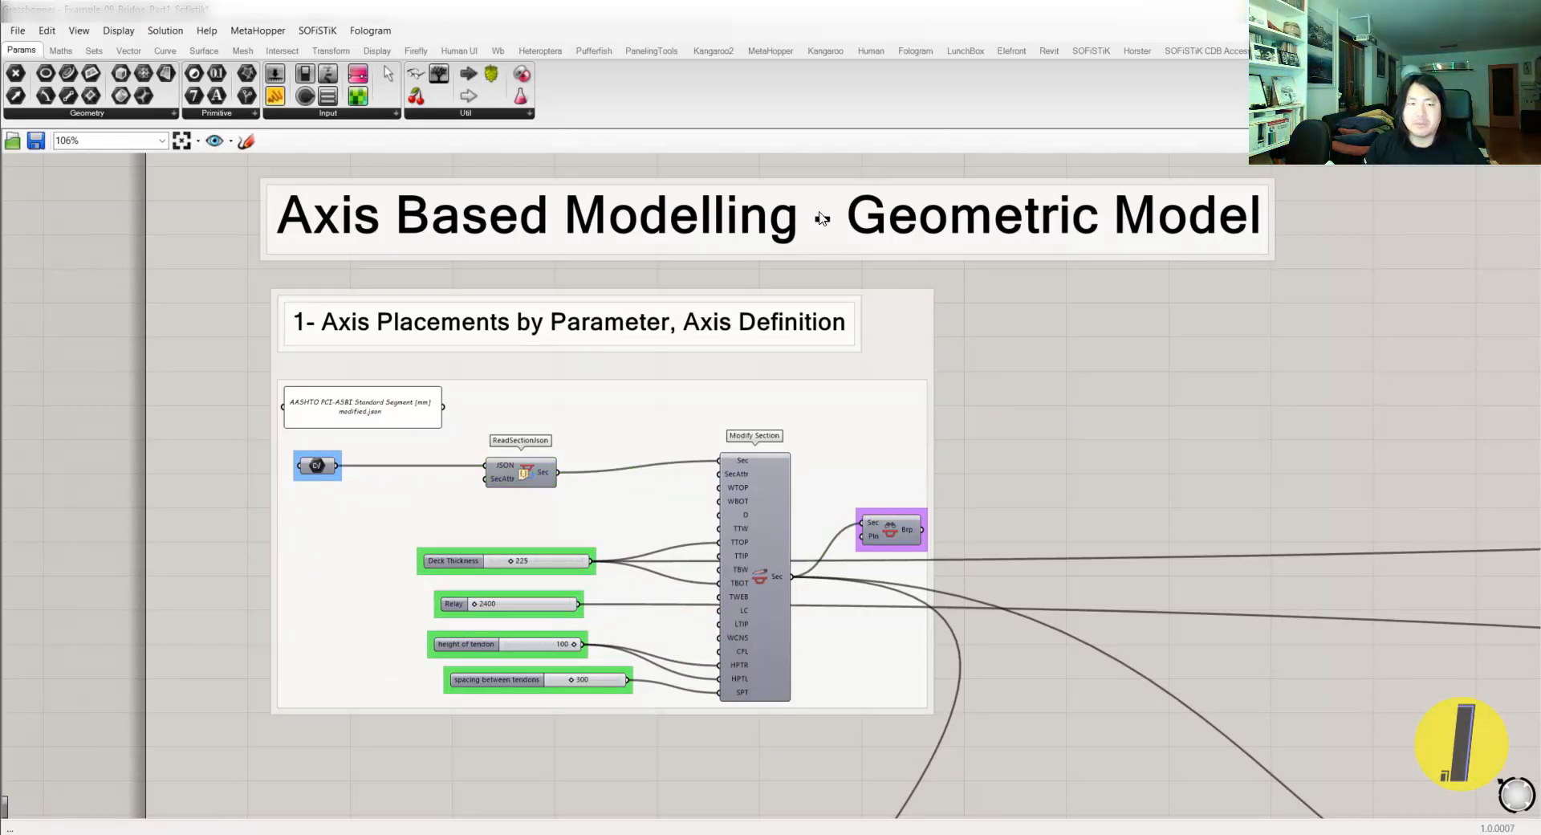
# - Examine the plan view segment and axis components in the 2- Plan View Axis group
pyautogui.scroll(-6, 945, 319)
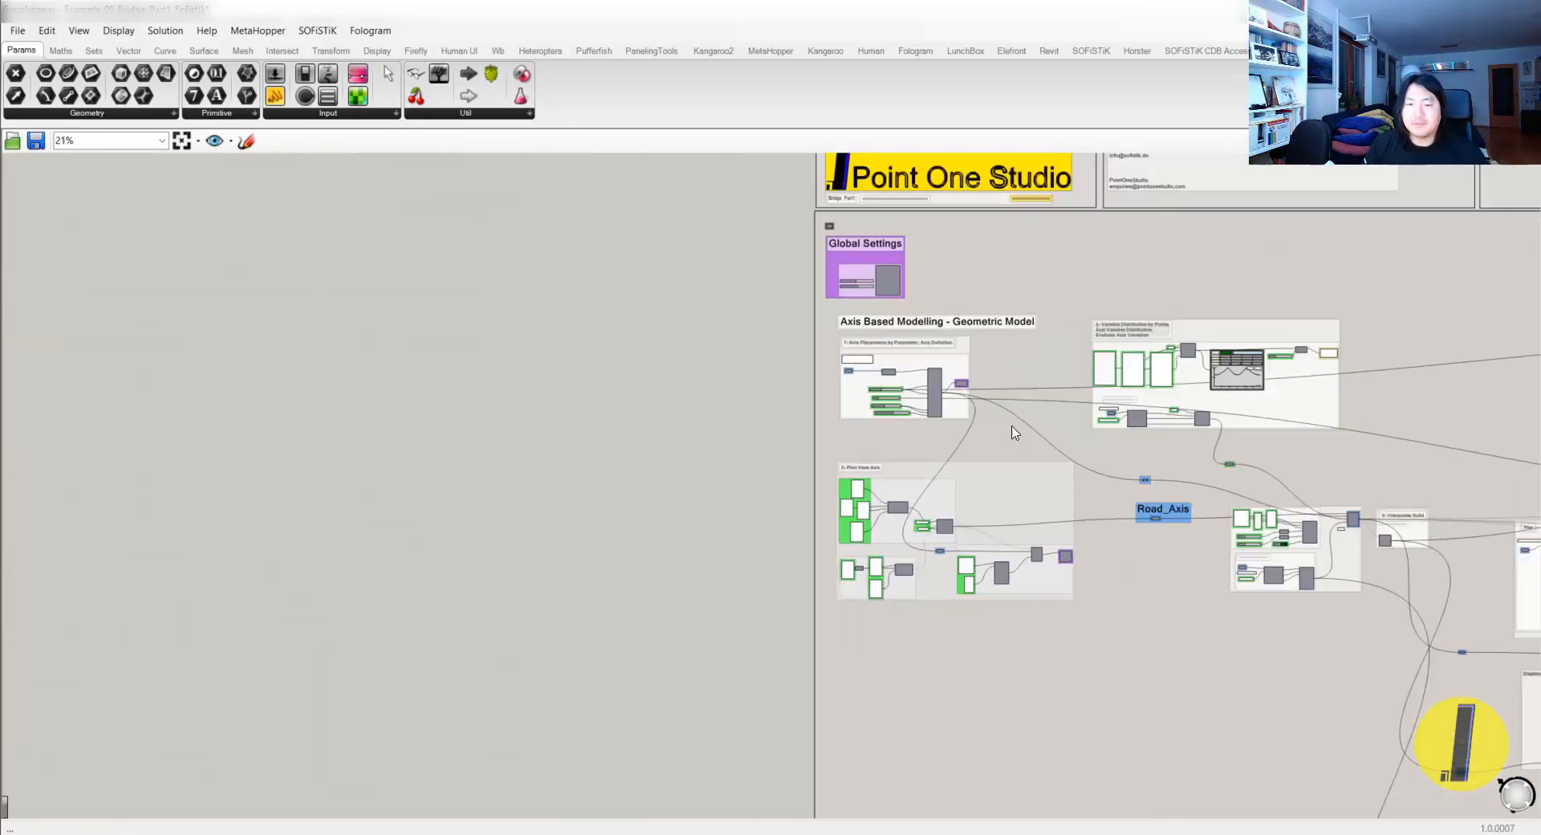
pyautogui.scroll(3, 1009, 511)
pyautogui.scroll(3, 1008, 511)
pyautogui.click(867, 484)
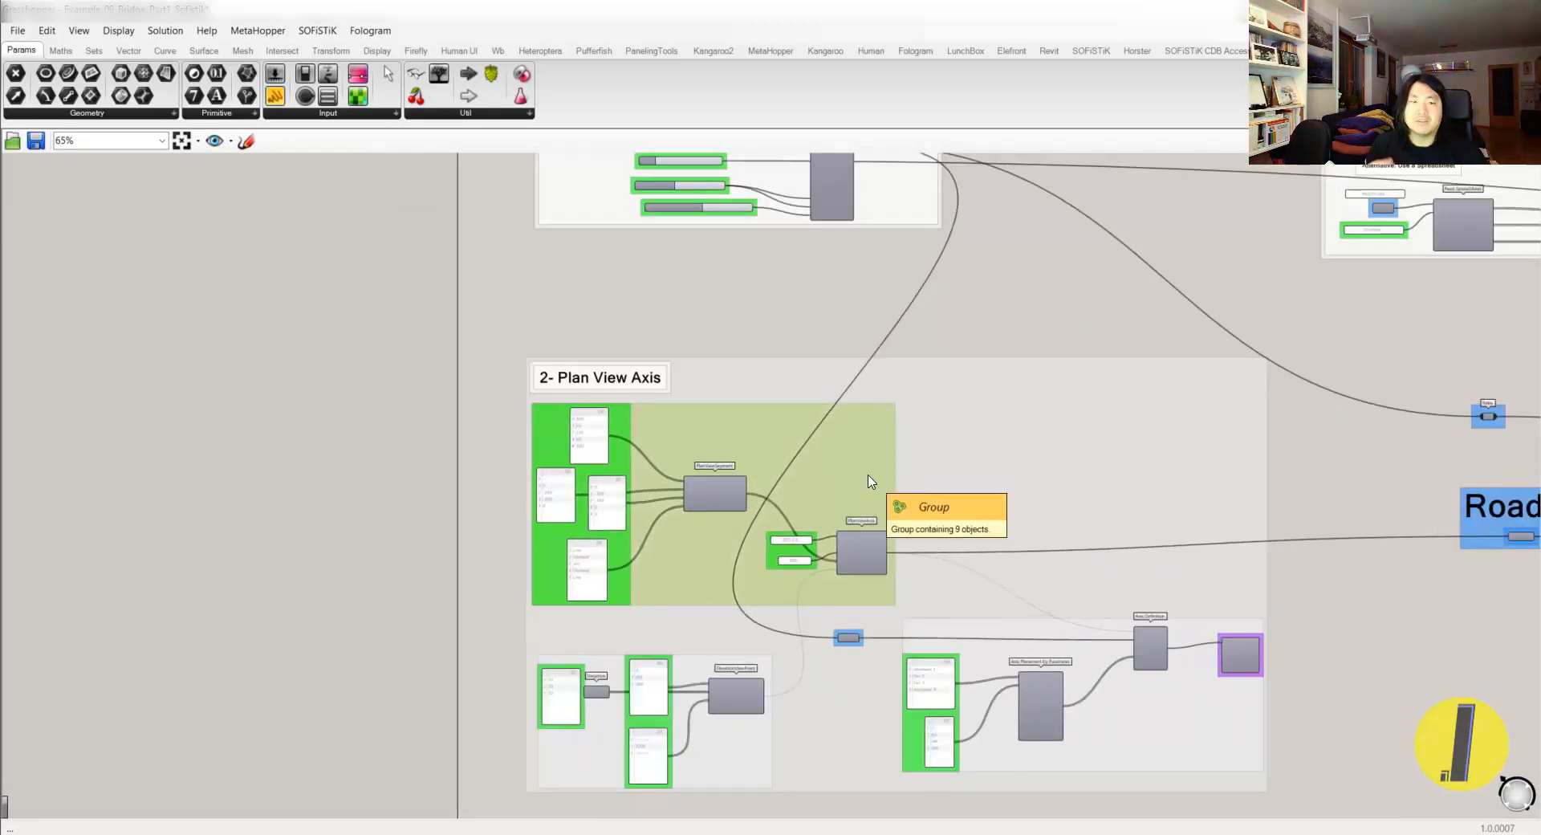
pyautogui.click(971, 351)
# - Shift the ReadSectionJson component farther left and nudge the purple-grouped section preview component slightly down and to the left
pyautogui.scroll(-3, 916, 333)
pyautogui.moveTo(916, 333); pyautogui.dragTo(785, 480, button='right')
pyautogui.scroll(10, 695, 423)
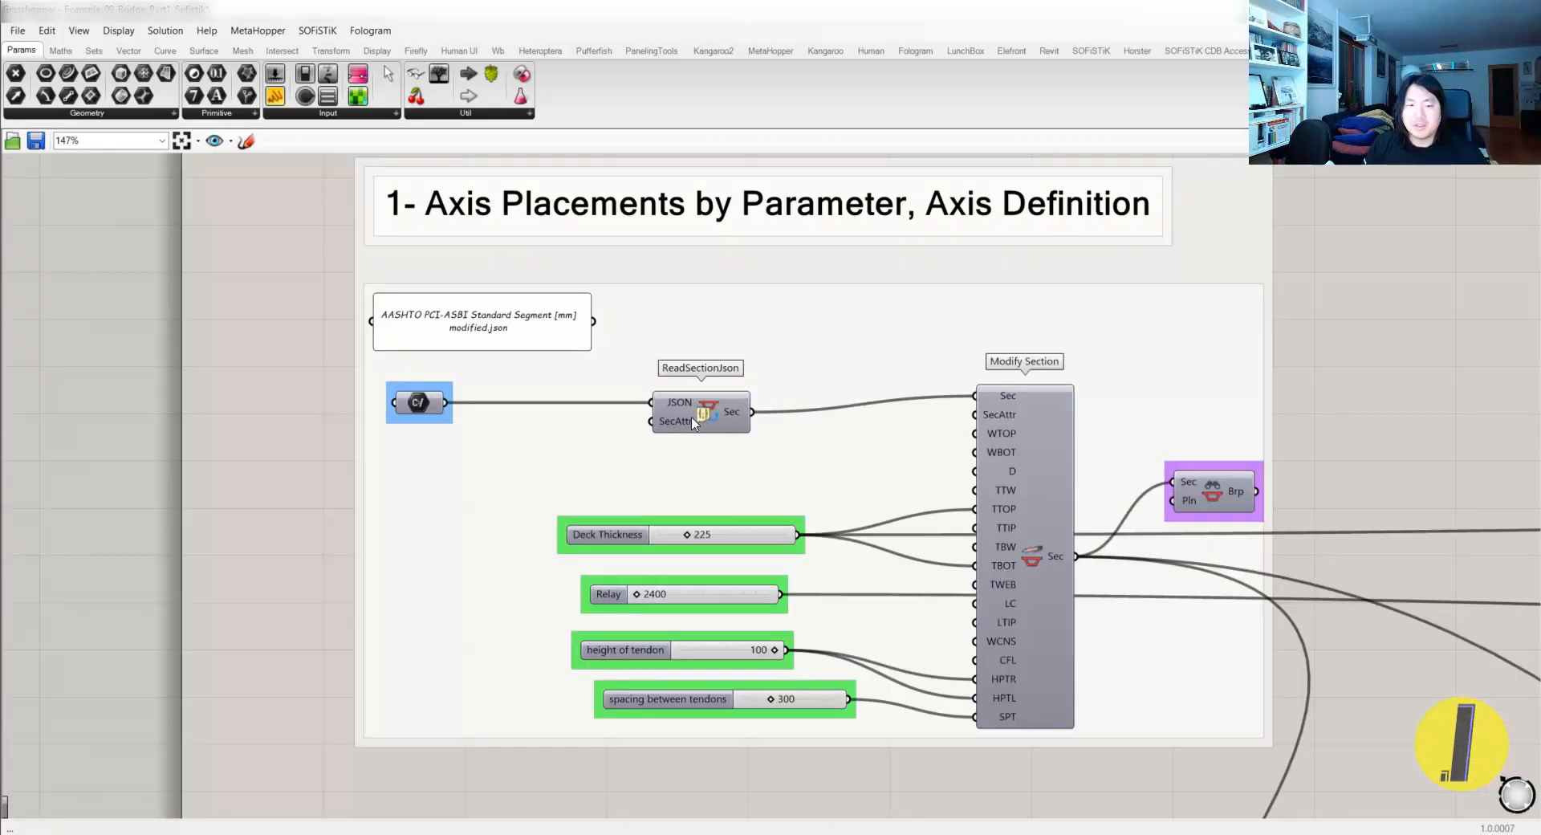
pyautogui.moveTo(694, 423); pyautogui.dragTo(672, 418)
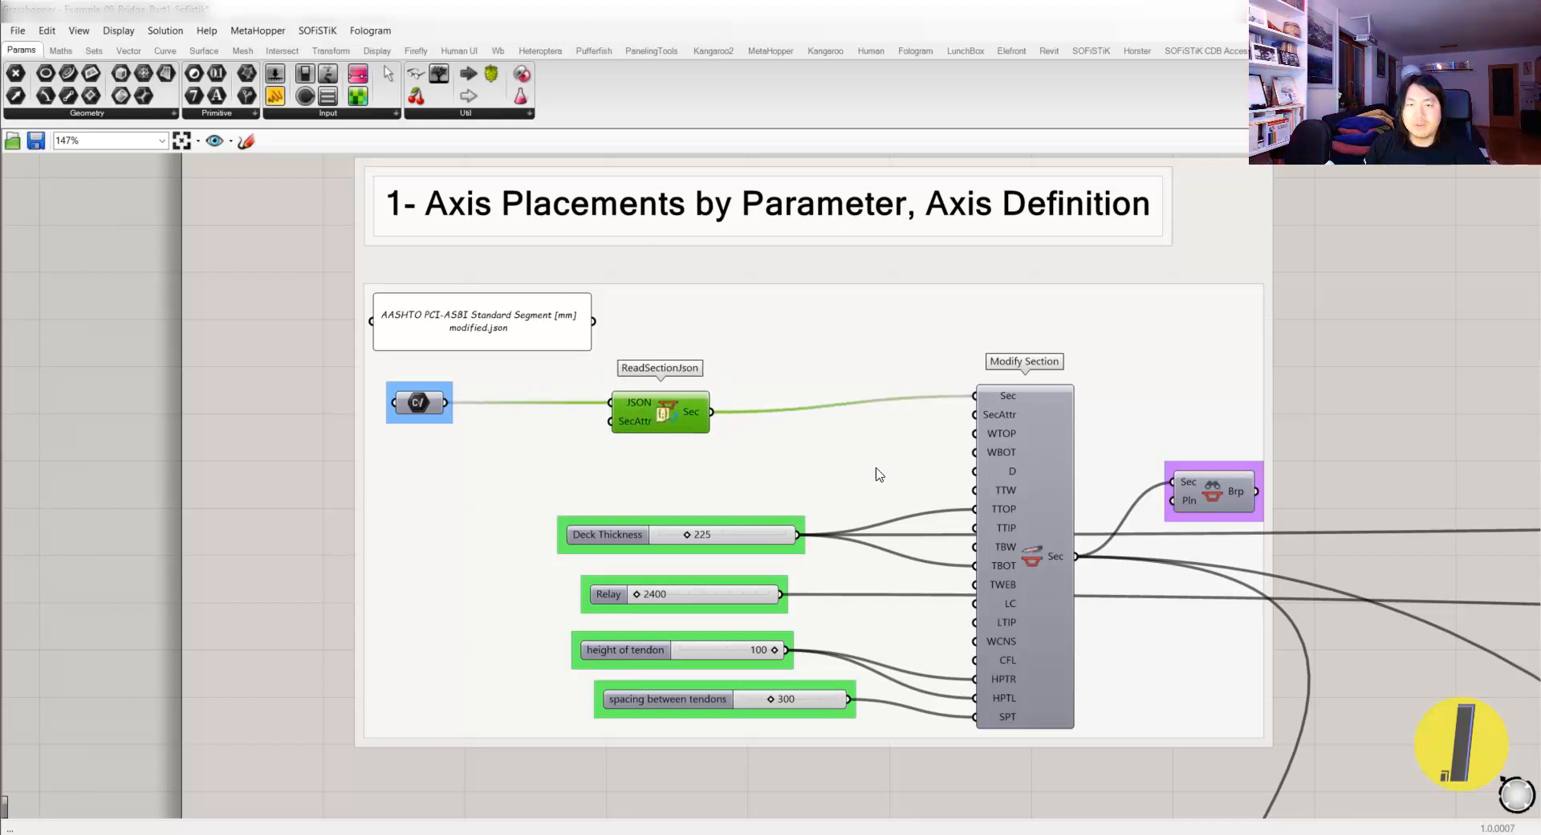
pyautogui.moveTo(683, 449); pyautogui.dragTo(680, 471, button='right')
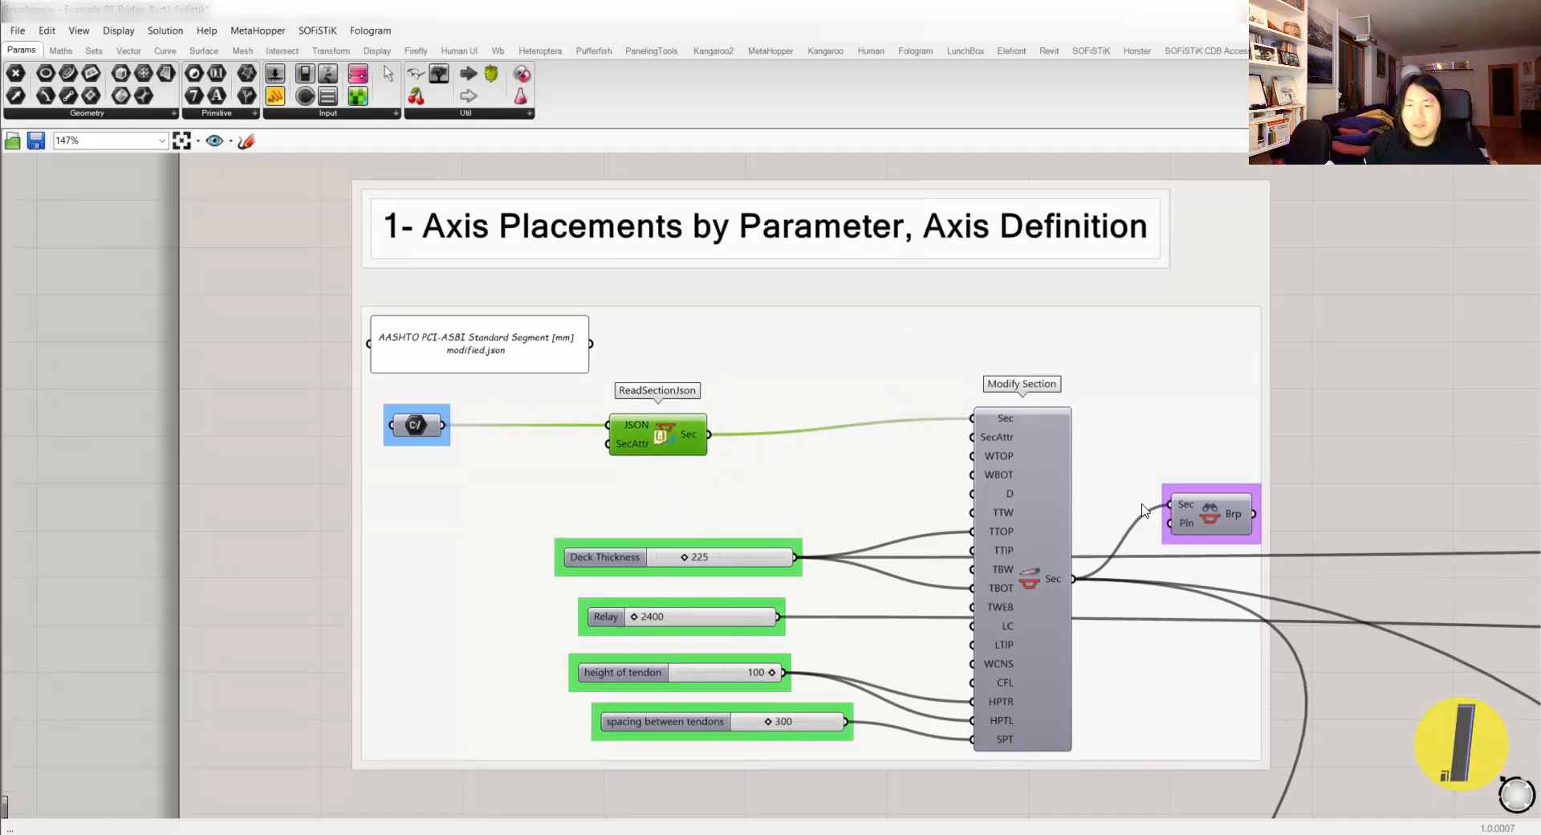
pyautogui.moveTo(1225, 536); pyautogui.dragTo(1221, 543)
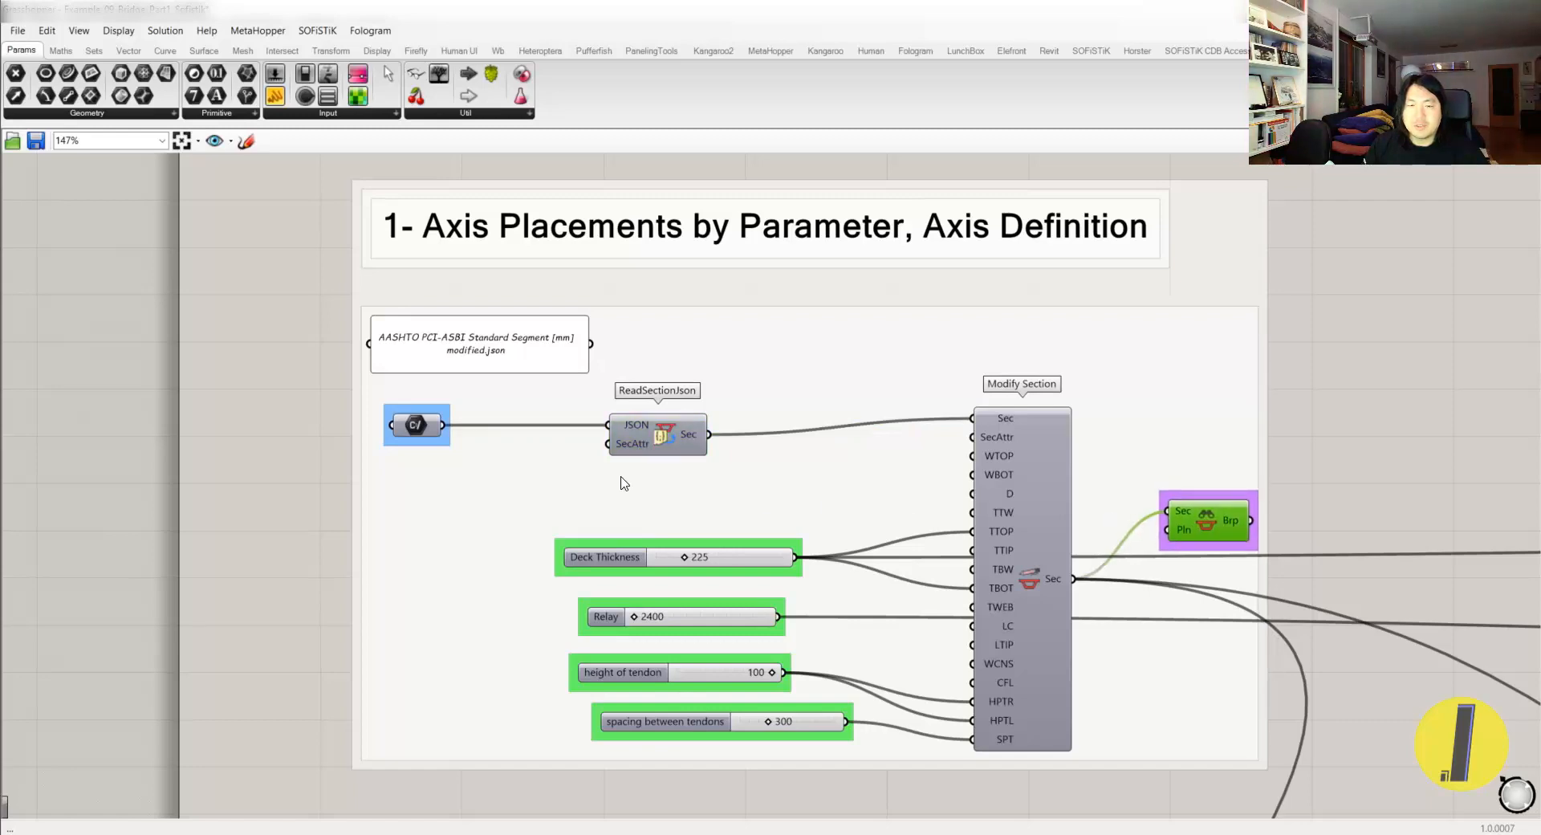
pyautogui.click(669, 453)
# - Nudge the PlanViewSegment component slightly down and to the left in the 2- Plan View Axis group
pyautogui.scroll(-7, 707, 554)
pyautogui.moveTo(790, 626); pyautogui.dragTo(754, 357, button='right')
pyautogui.scroll(5, 667, 670)
pyautogui.moveTo(648, 614); pyautogui.dragTo(639, 515, button='right')
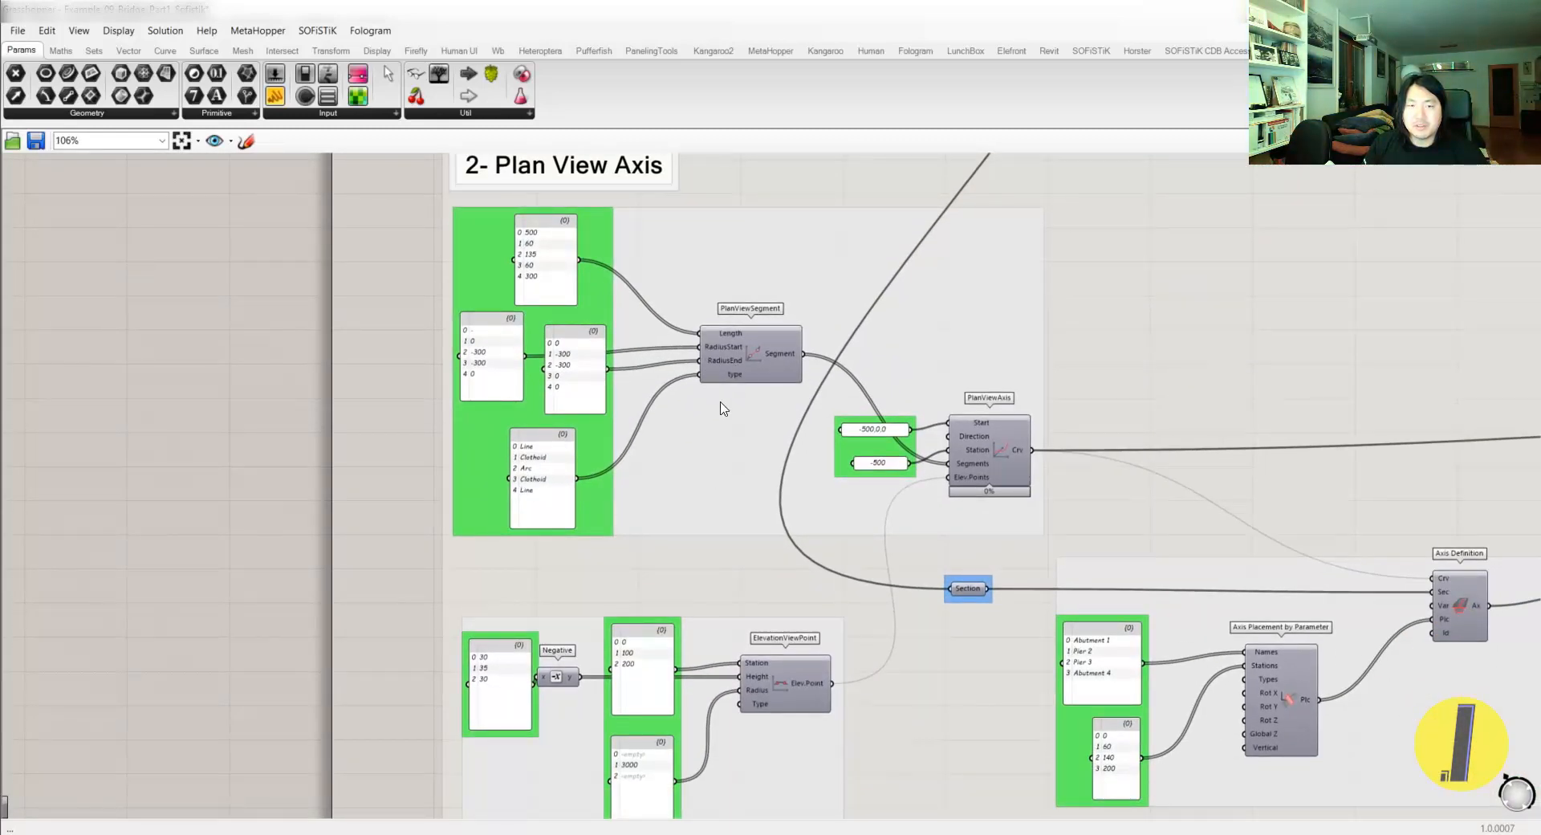
pyautogui.moveTo(727, 401); pyautogui.dragTo(706, 425, button='right')
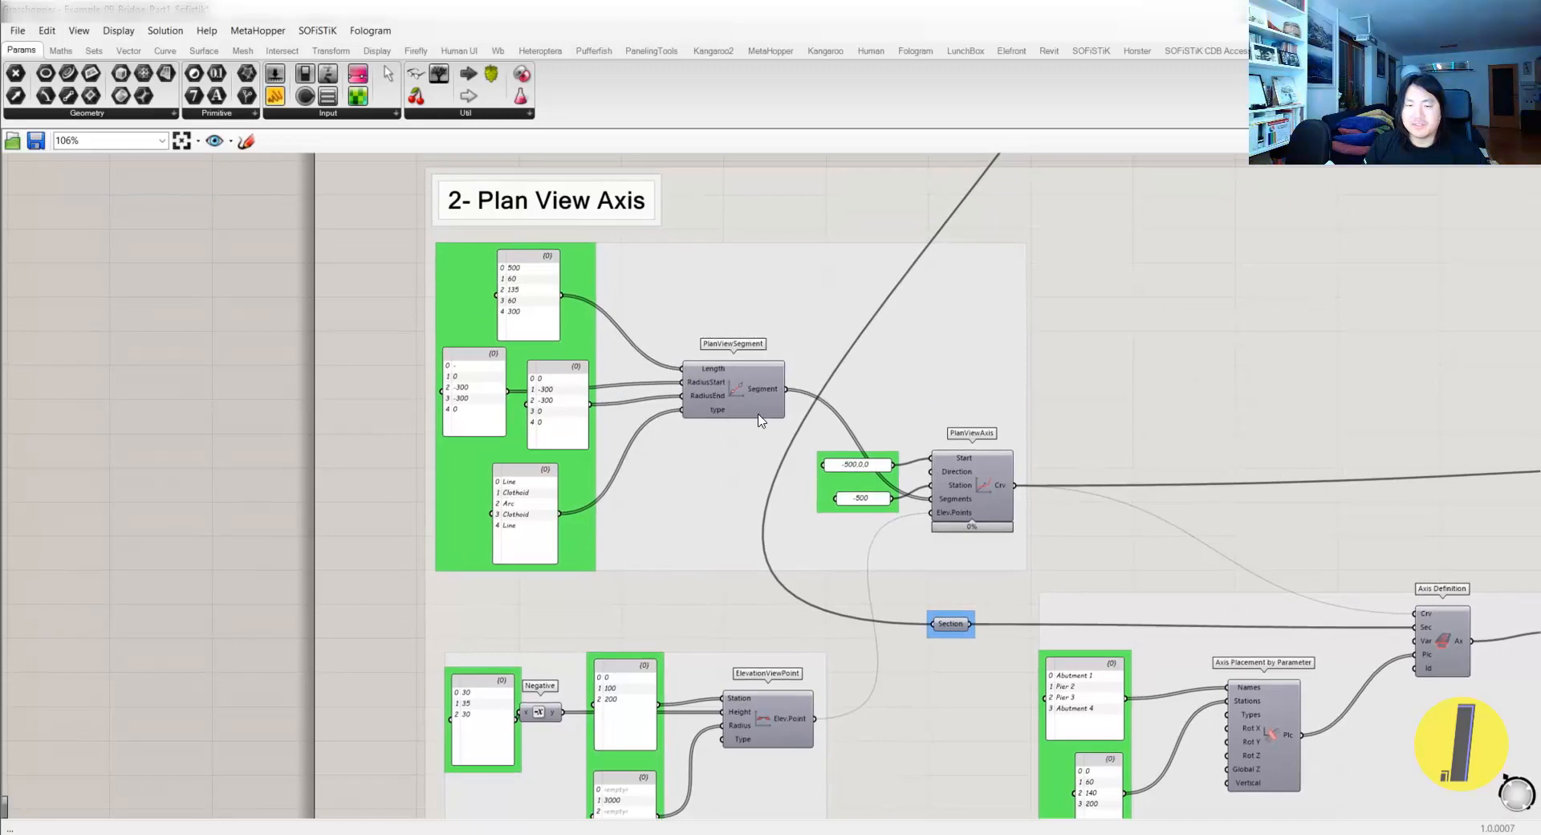
pyautogui.click(739, 394)
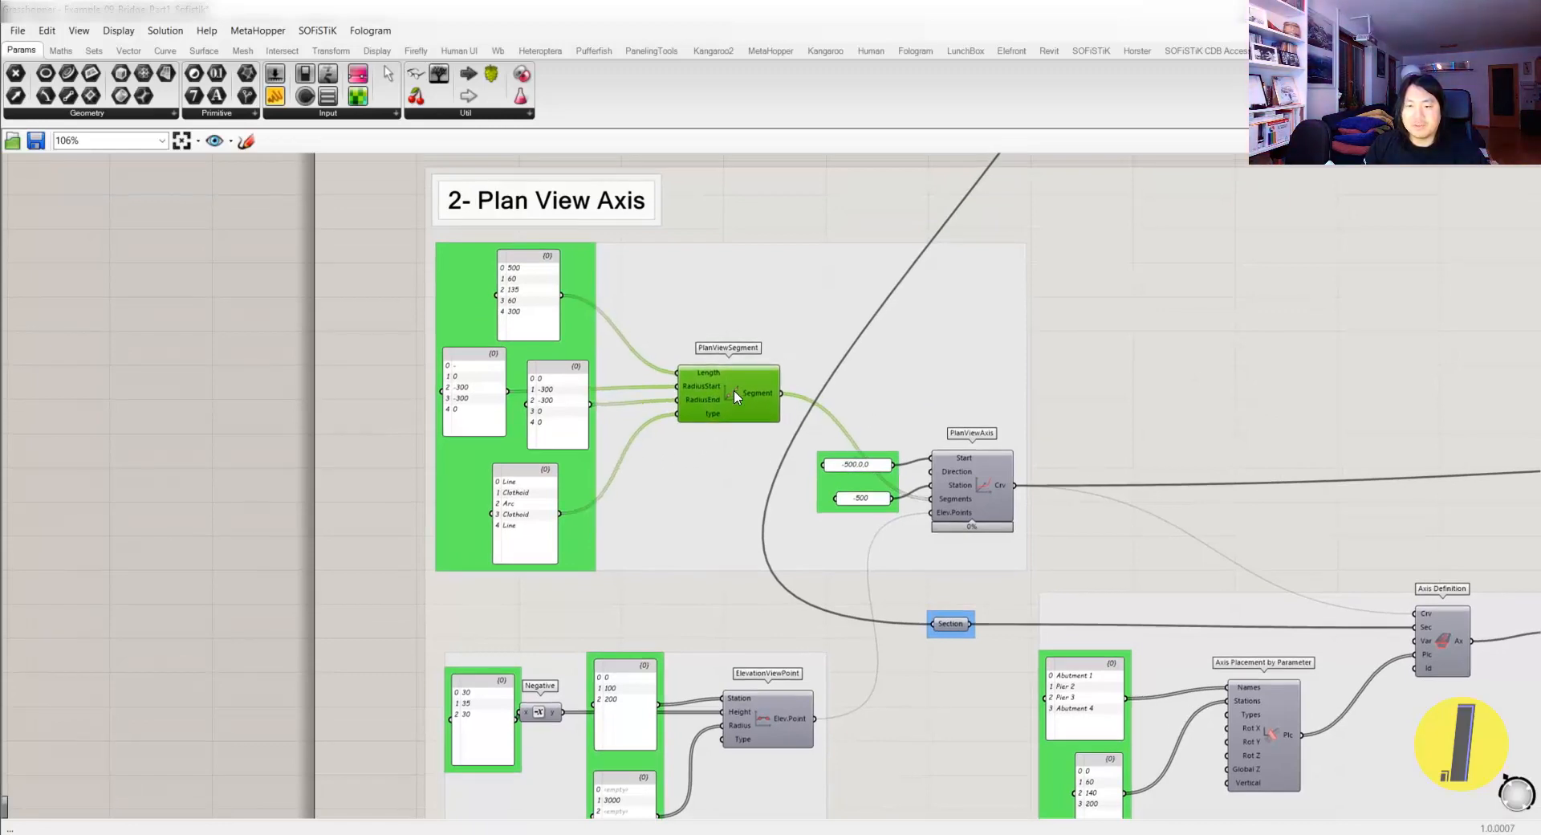
# - Move the upper Axis Variable Distribution by Points component slightly down and to the right, nearer the distribution graph
pyautogui.scroll(-3, 1228, 478)
pyautogui.moveTo(1228, 477); pyautogui.dragTo(781, 499, button='right')
pyautogui.scroll(-3, 791, 504)
pyautogui.scroll(2, 887, 530)
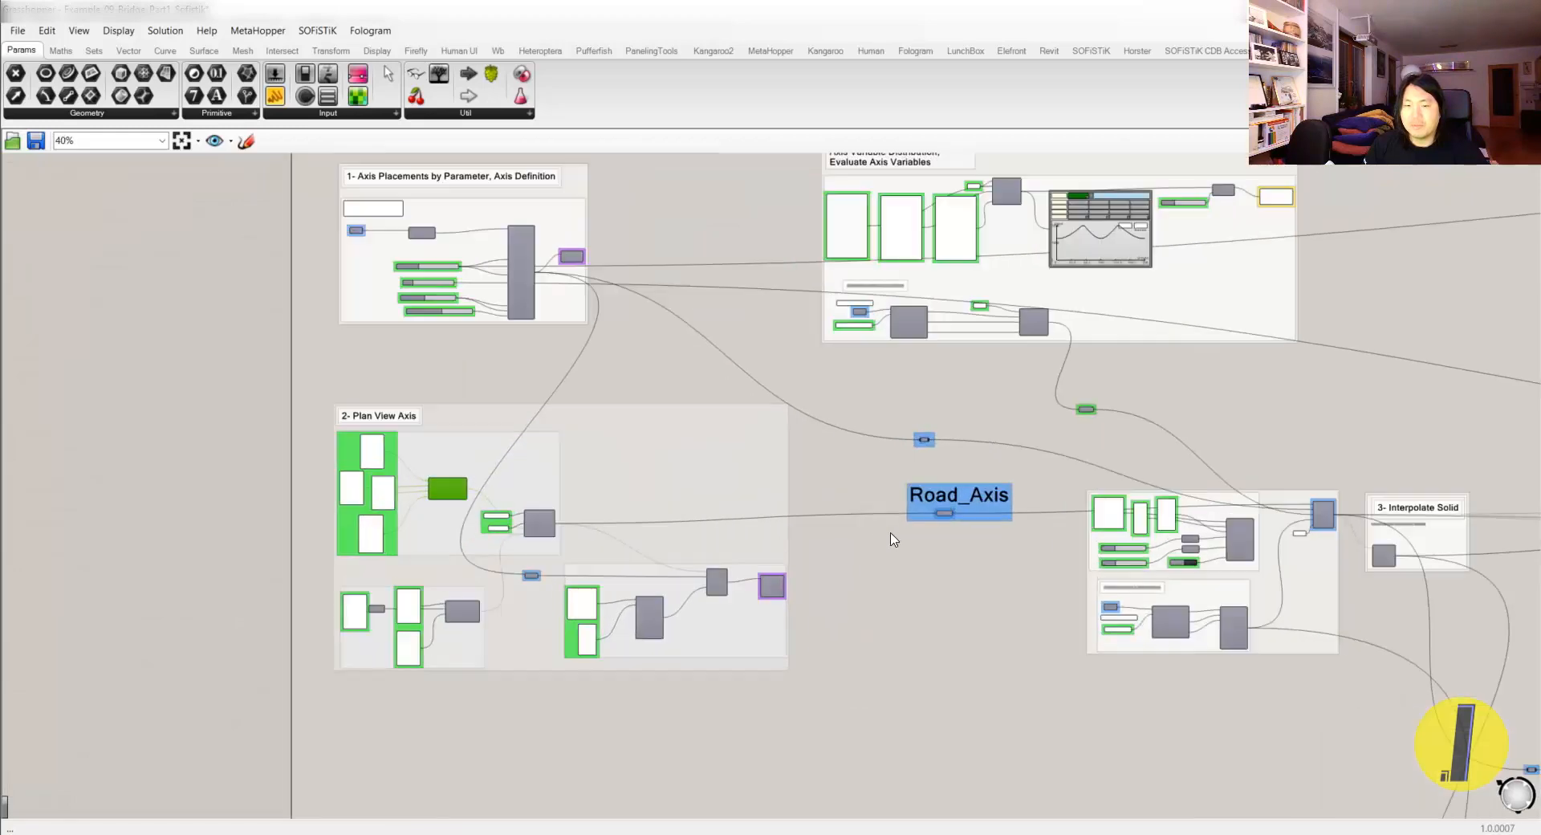
pyautogui.moveTo(916, 488); pyautogui.dragTo(808, 599, button='right')
pyautogui.scroll(5, 795, 285)
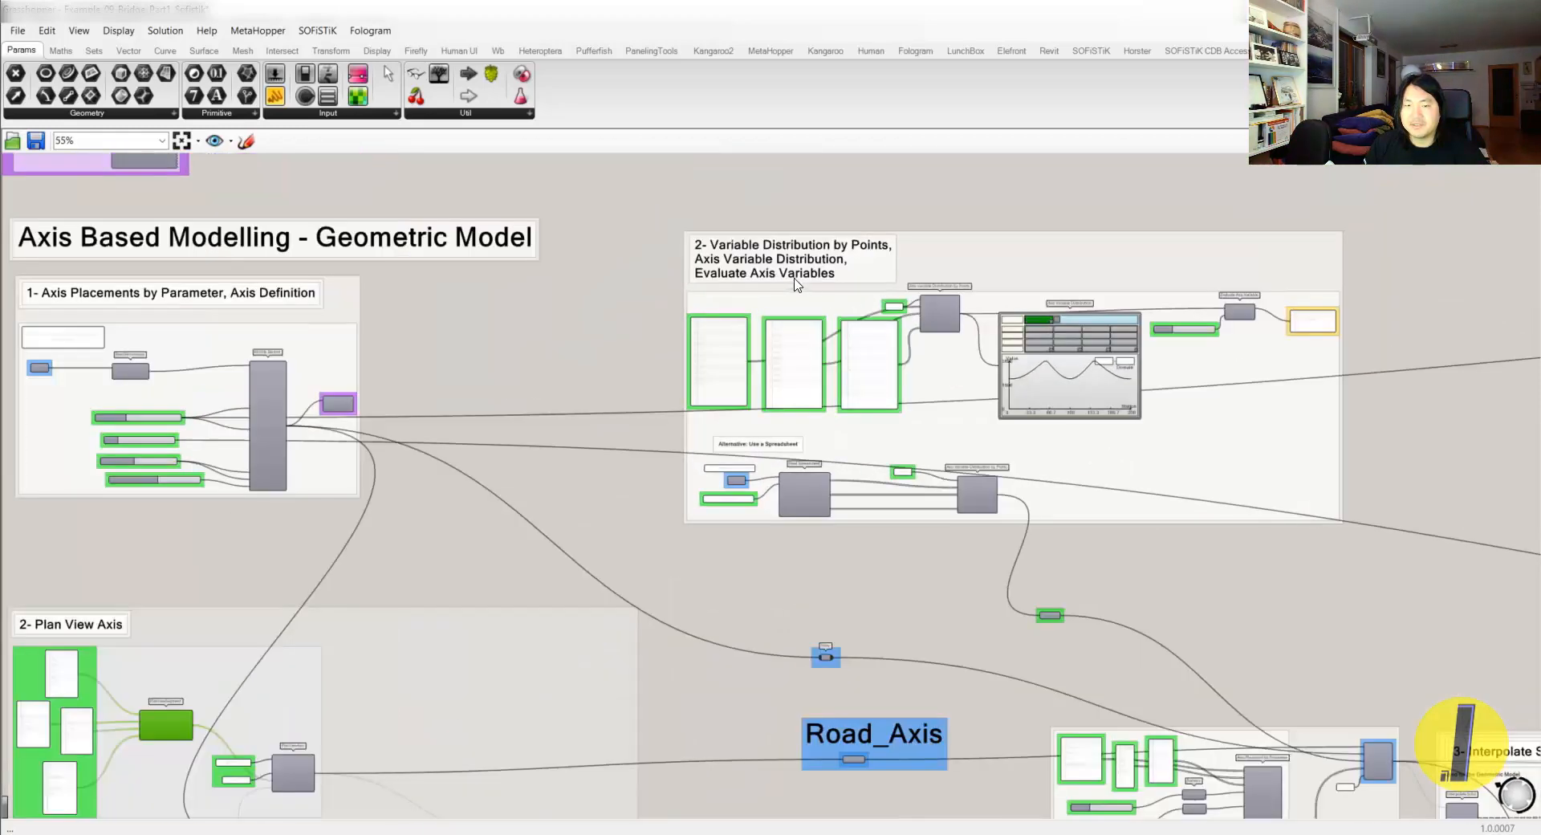
pyautogui.scroll(-2, 909, 375)
pyautogui.scroll(3, 932, 417)
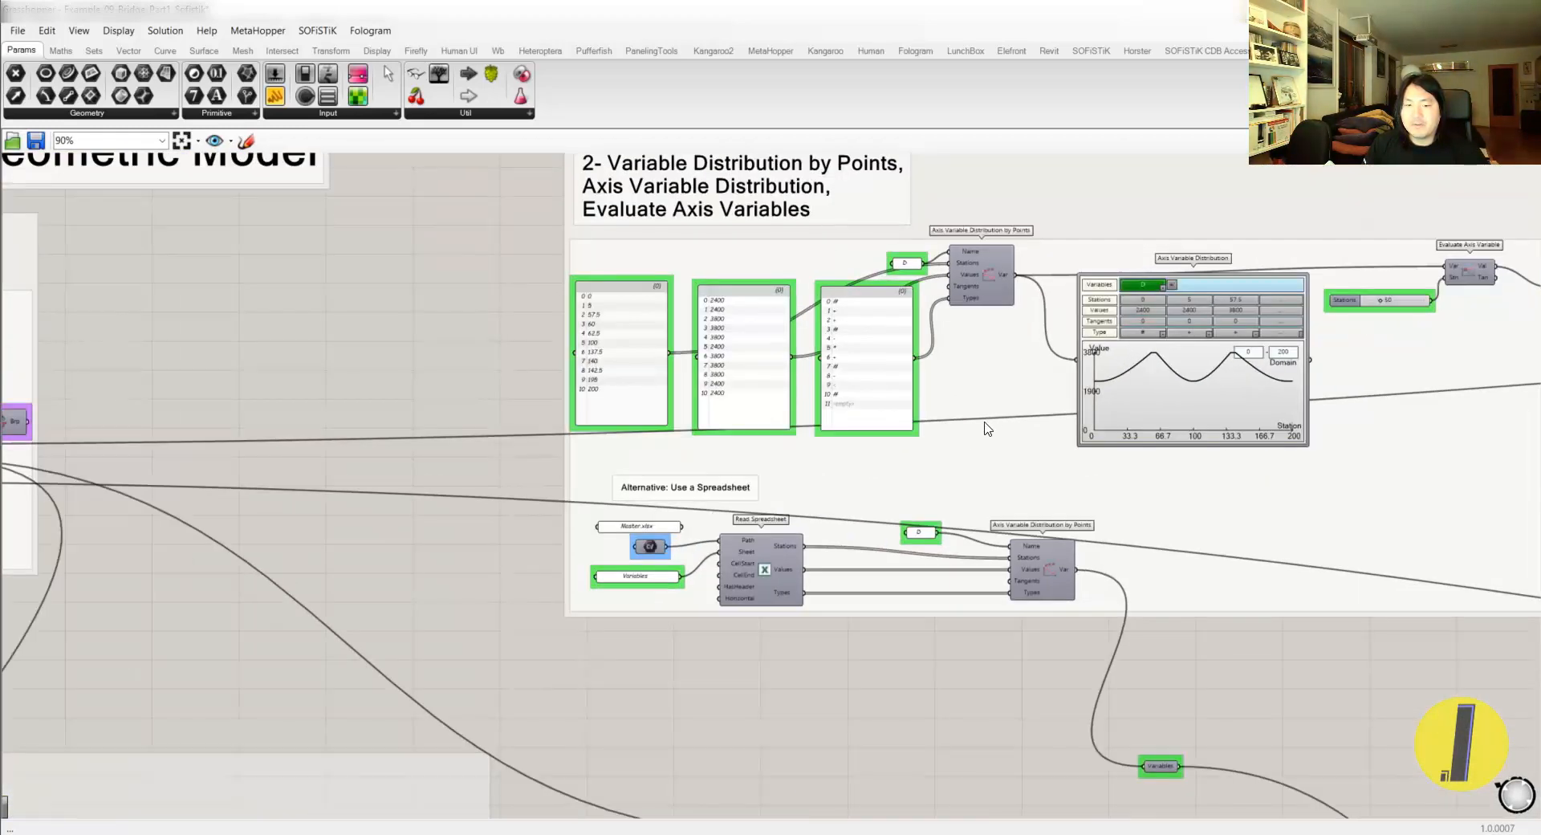
pyautogui.moveTo(981, 430); pyautogui.dragTo(816, 496, button='right')
pyautogui.scroll(1, 839, 424)
pyautogui.moveTo(806, 344); pyautogui.dragTo(827, 377)
pyautogui.moveTo(1263, 451); pyautogui.dragTo(1050, 426, button='right')
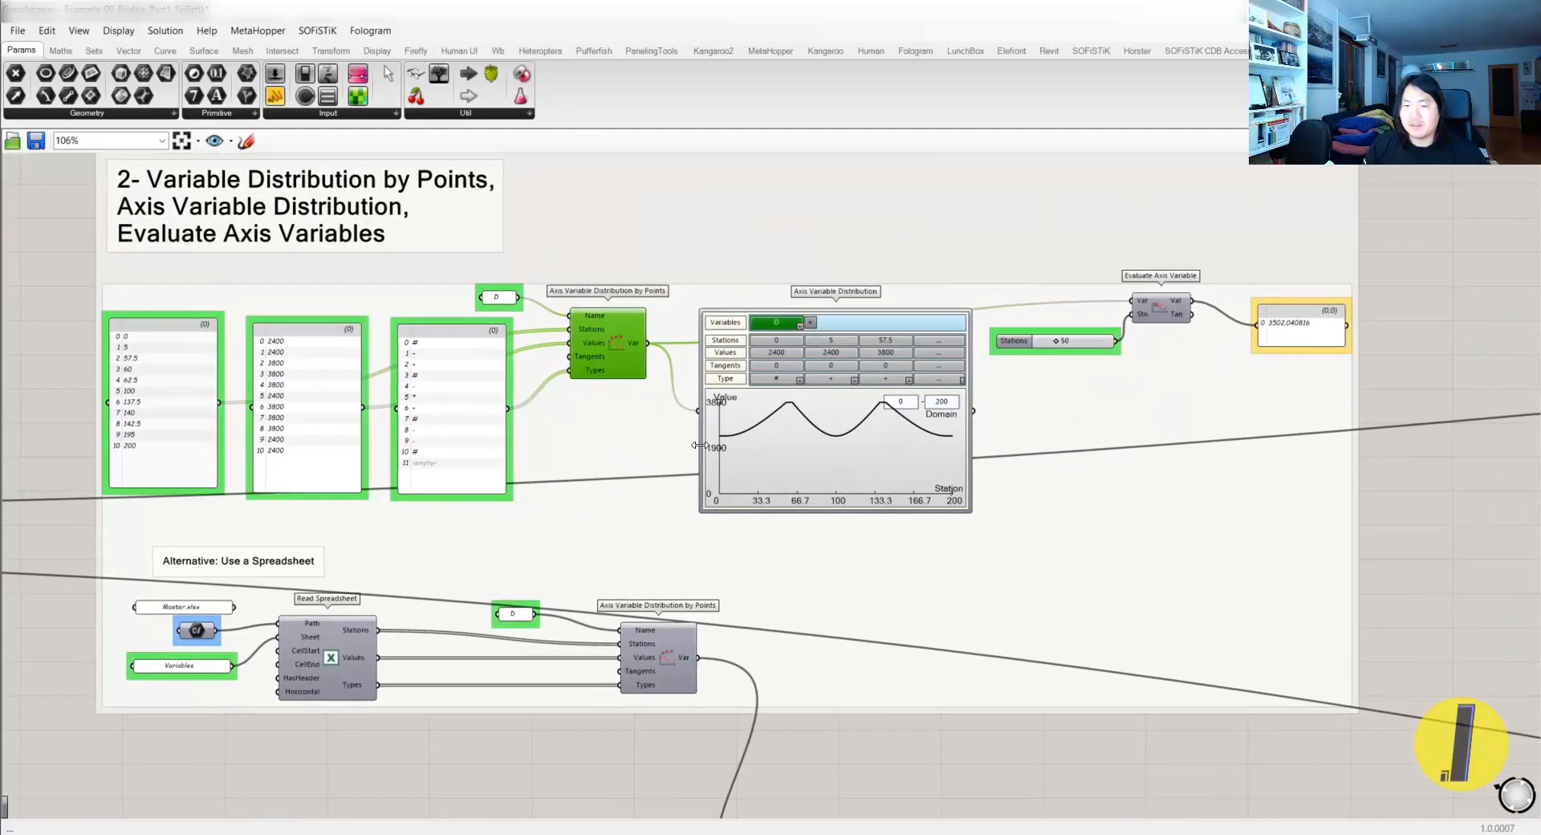
# - Lower the Read Spreadsheet component slightly and shift the spreadsheet alternative's Axis Variable Distribution by Points component down and to the left
pyautogui.moveTo(460, 390); pyautogui.dragTo(646, 316, button='right')
pyautogui.scroll(1, 385, 546)
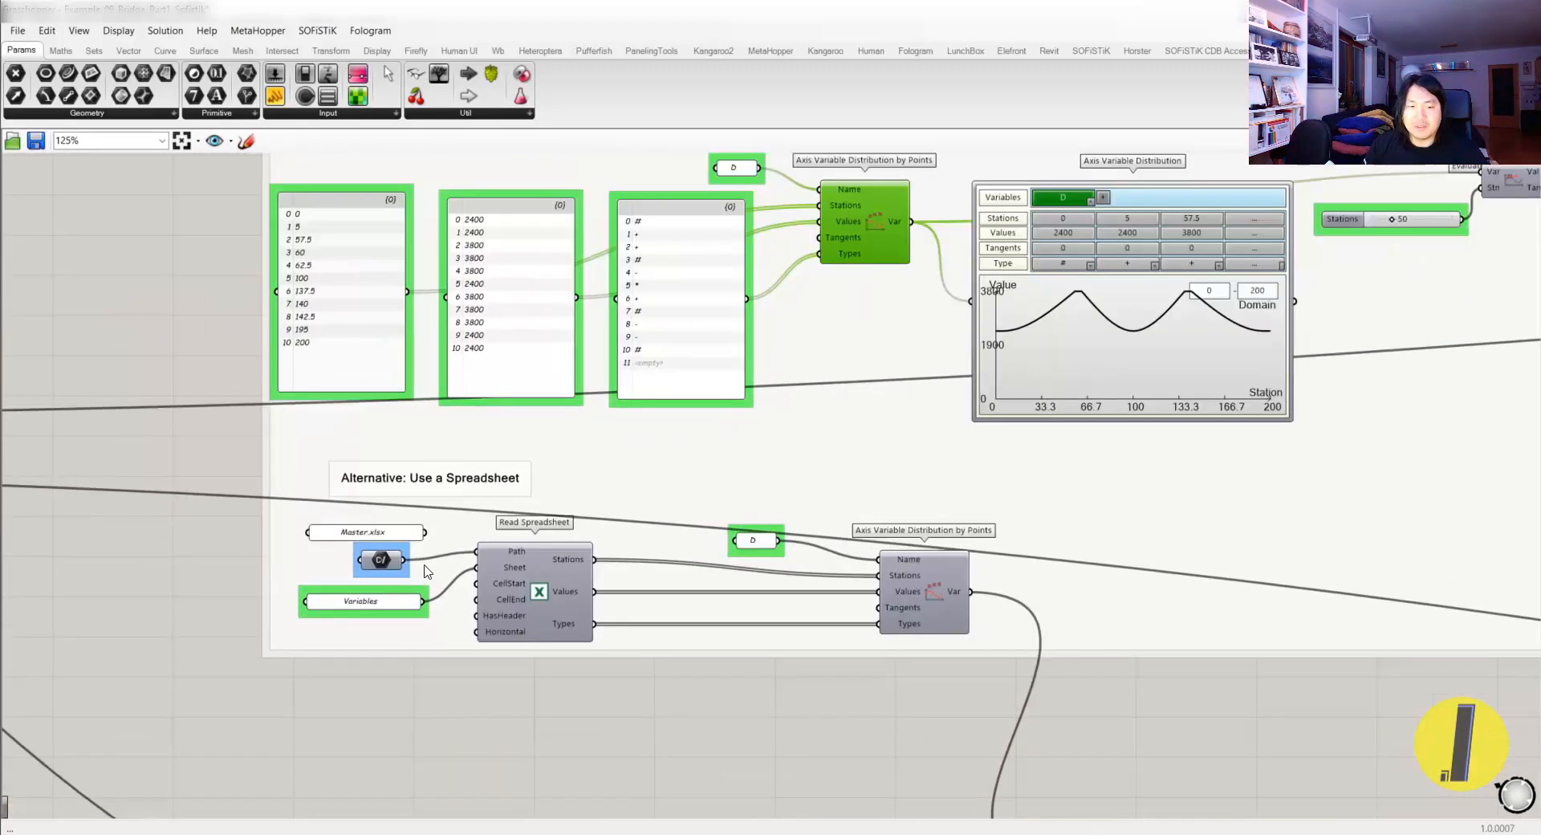
pyautogui.scroll(3, 382, 576)
pyautogui.click(666, 612)
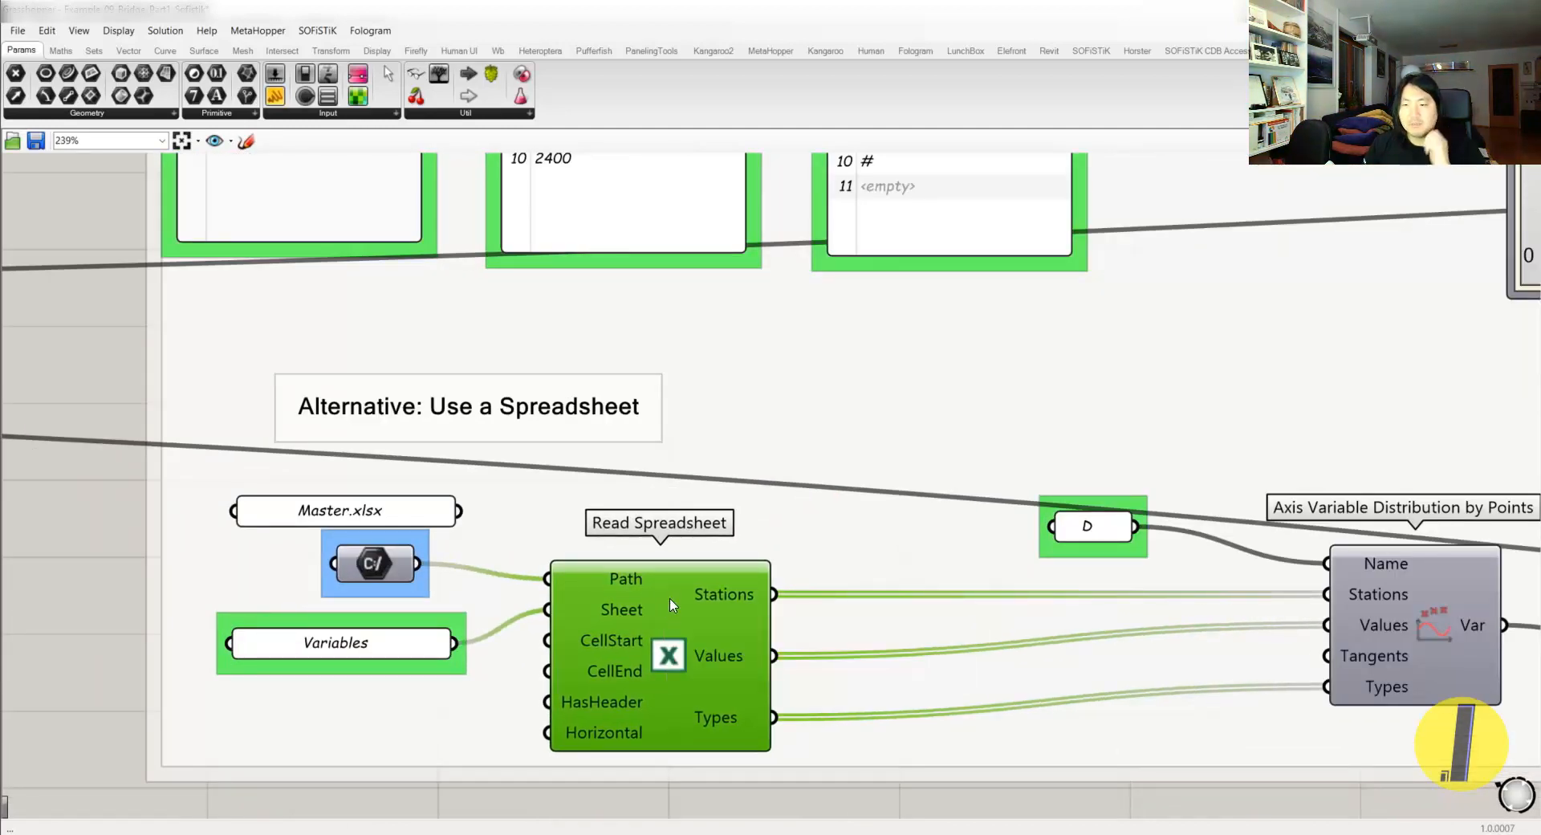
pyautogui.scroll(-3, 672, 605)
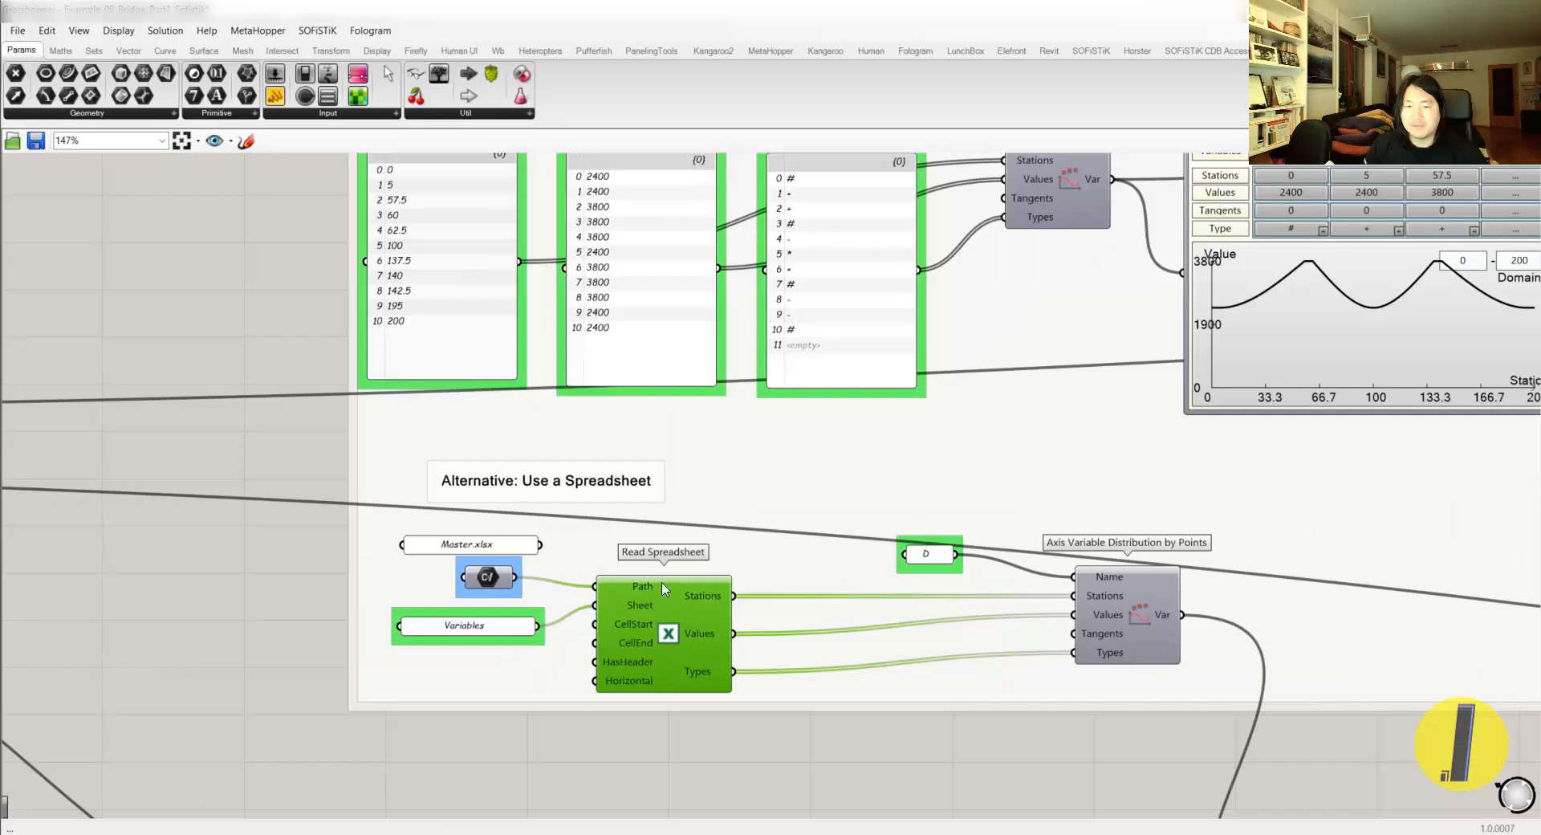
pyautogui.click(1134, 608)
pyautogui.scroll(-3, 1108, 634)
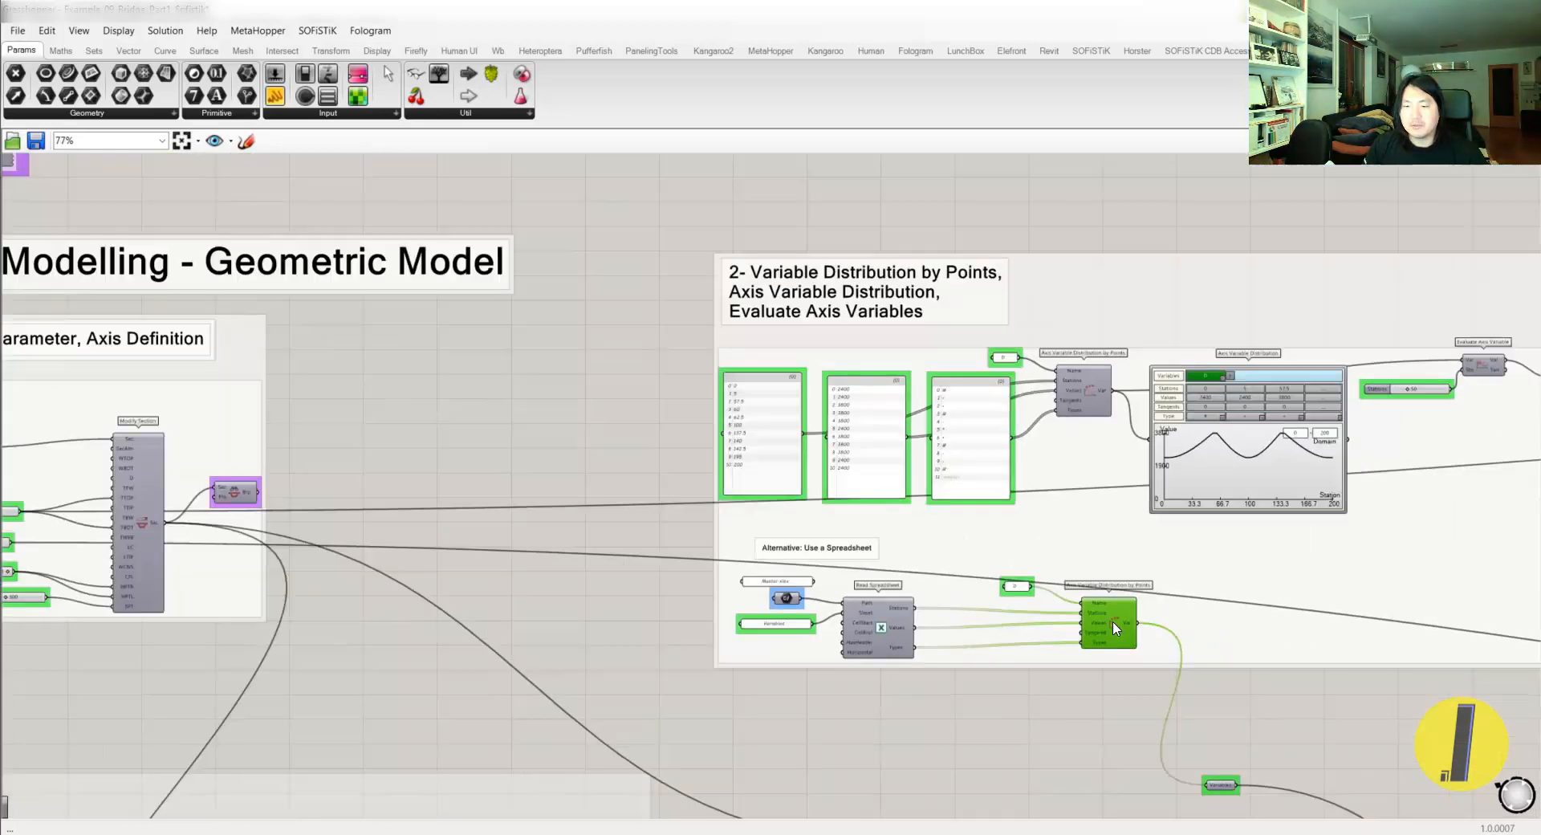
# - Examine the 3- Interpolate Solid group and the connections running into and out of its component
pyautogui.scroll(3, 1316, 691)
pyautogui.scroll(-5, 948, 540)
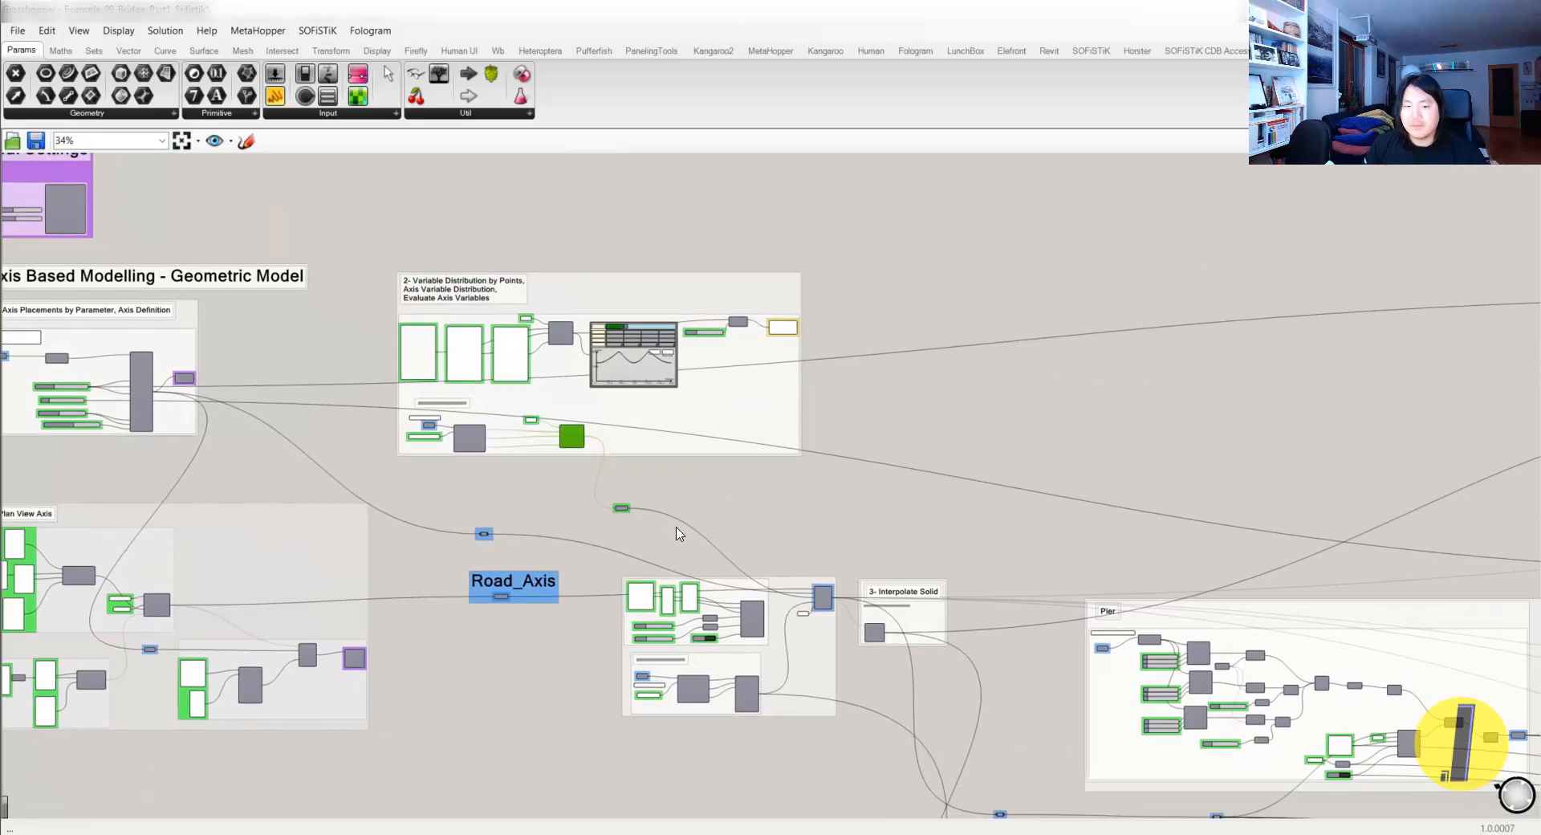
pyautogui.moveTo(771, 522); pyautogui.dragTo(586, 384, button='right')
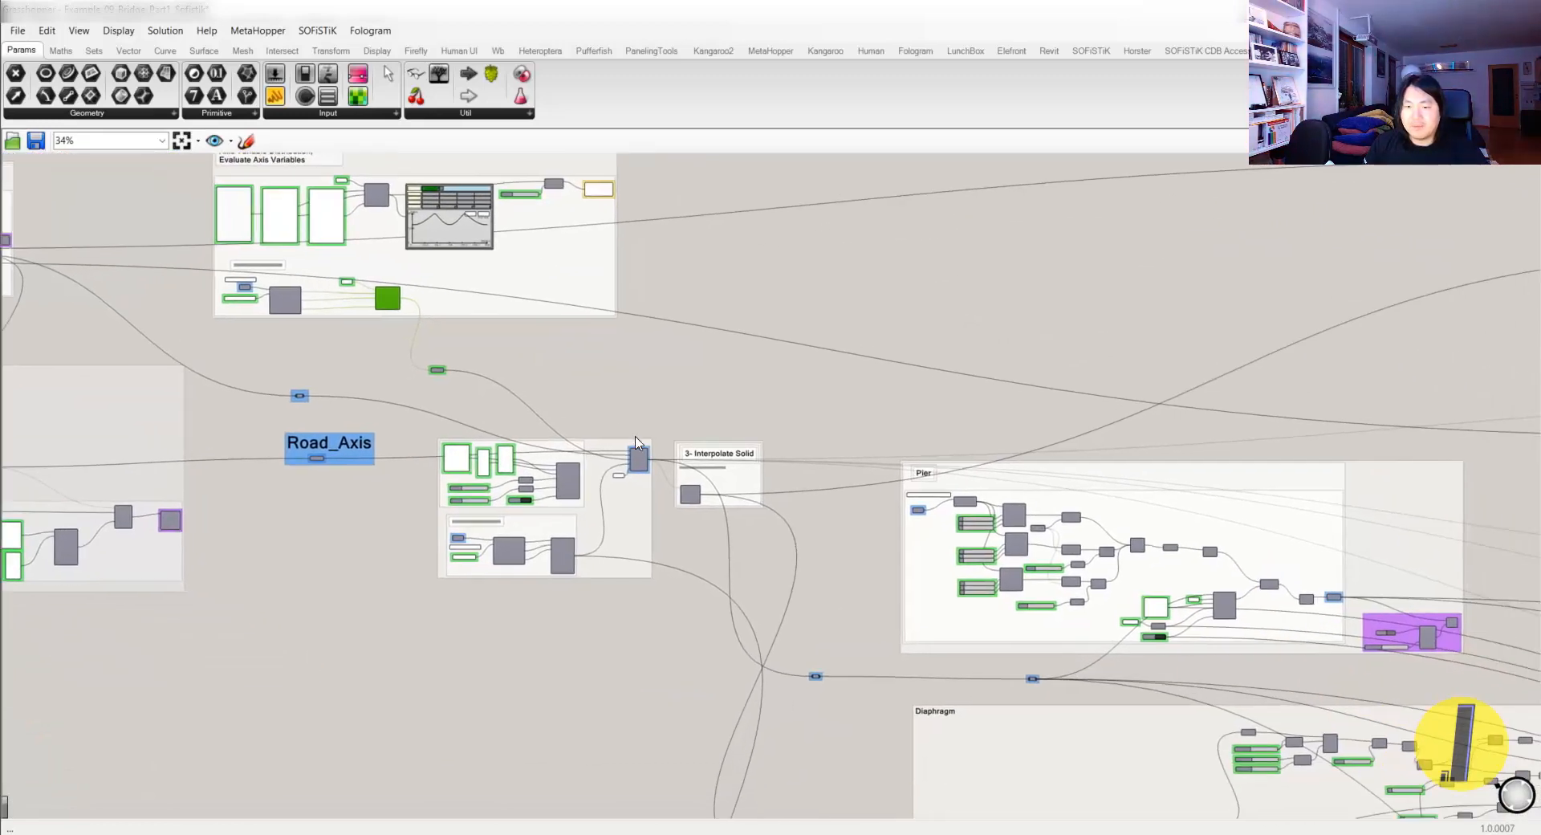
pyautogui.scroll(3, 773, 509)
pyautogui.scroll(3, 706, 481)
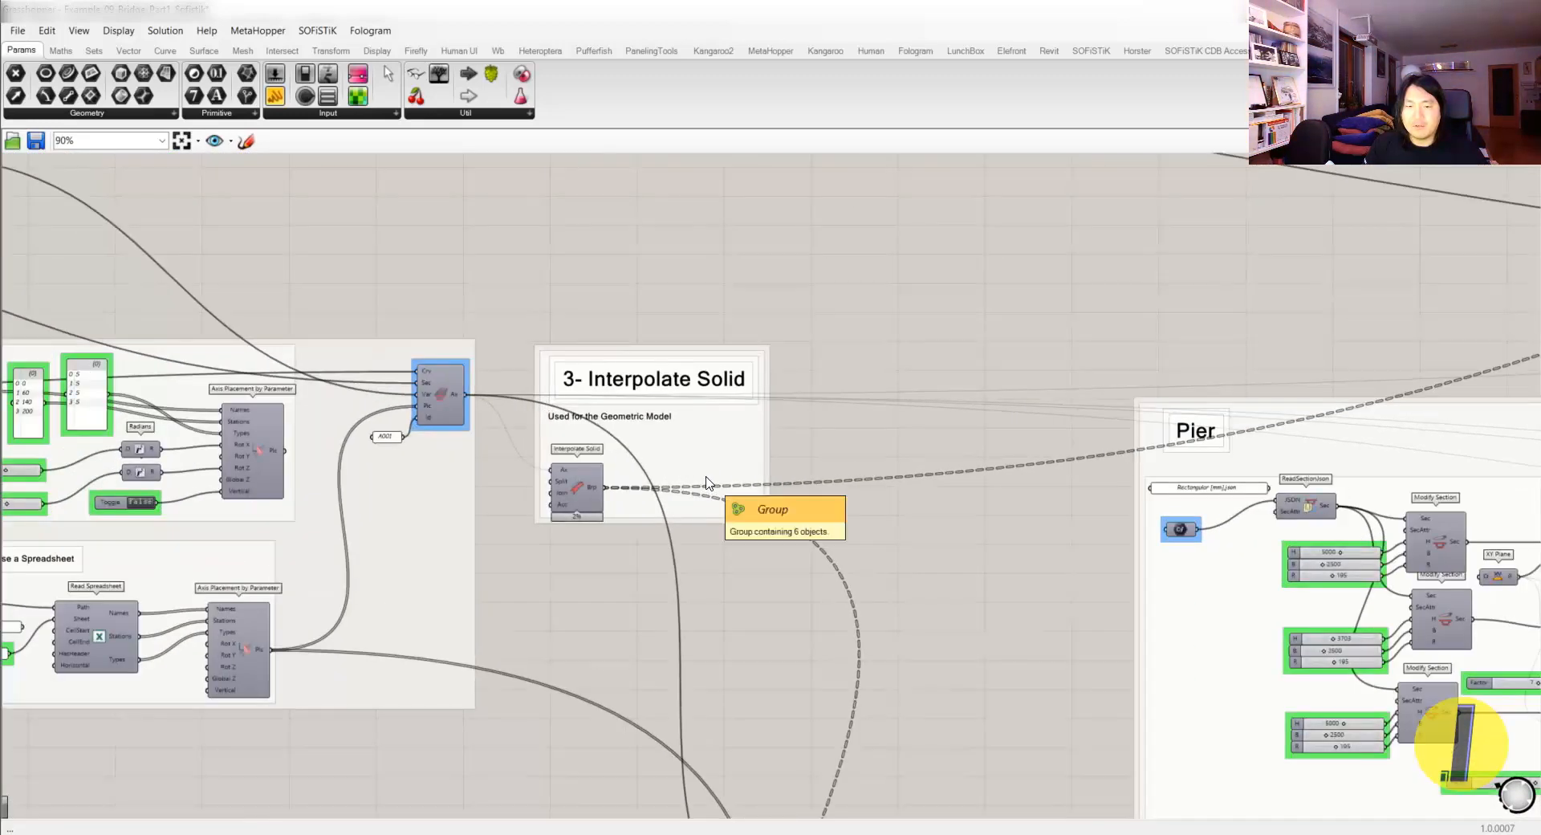
pyautogui.scroll(-3, 804, 502)
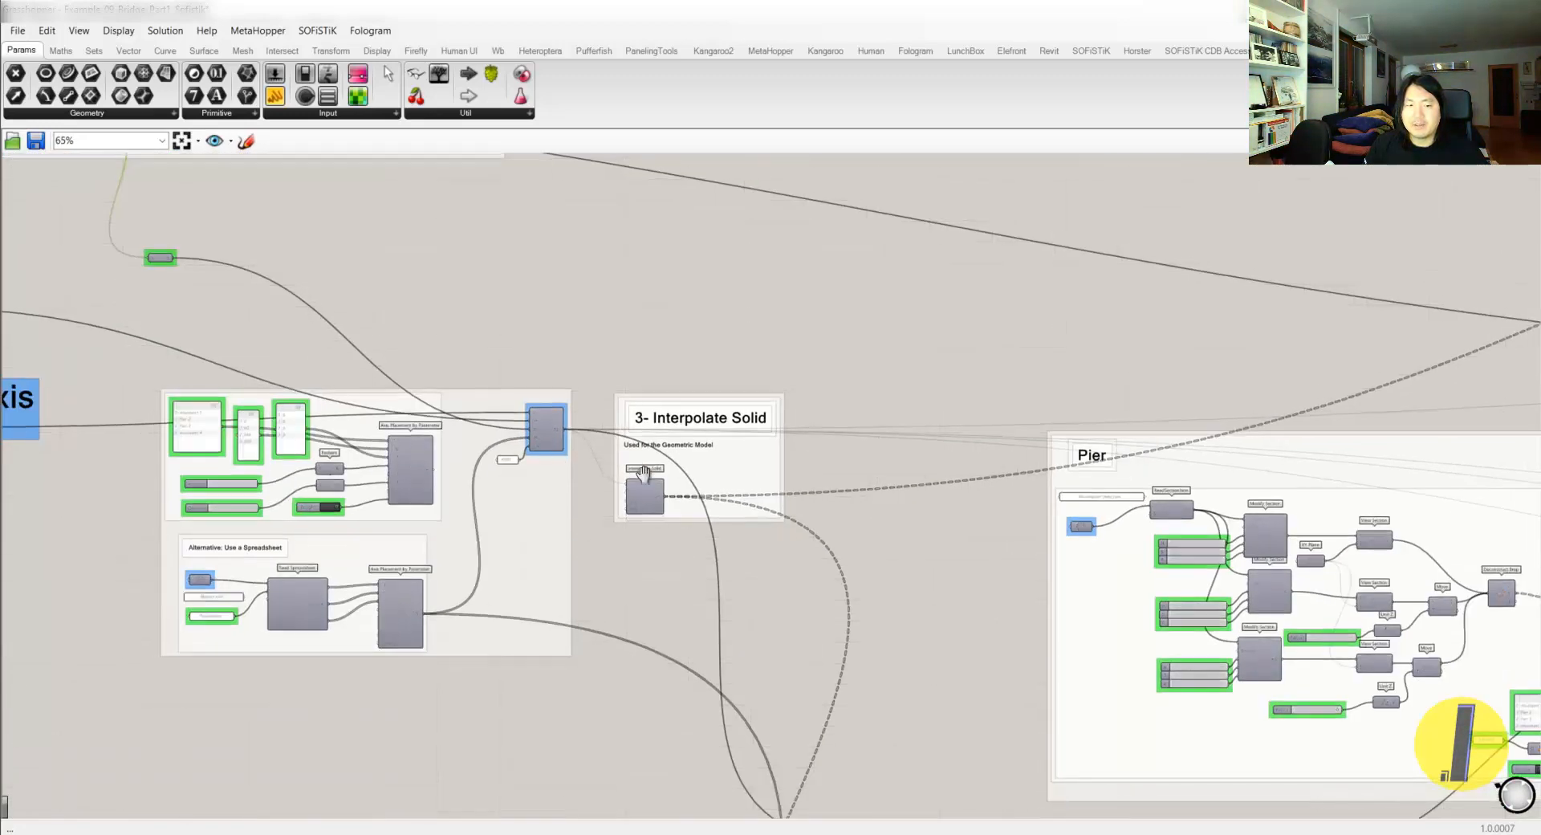
# - Examine the Pier group from its section components through Loft, Placement Transform and Brep Join to its Custom Preview
pyautogui.moveTo(574, 454); pyautogui.dragTo(717, 489, button='right')
pyautogui.moveTo(1141, 529); pyautogui.dragTo(416, 378, button='right')
pyautogui.moveTo(957, 506); pyautogui.dragTo(454, 488, button='right')
pyautogui.moveTo(593, 521); pyautogui.dragTo(631, 520, button='right')
pyautogui.scroll(5, 1021, 630)
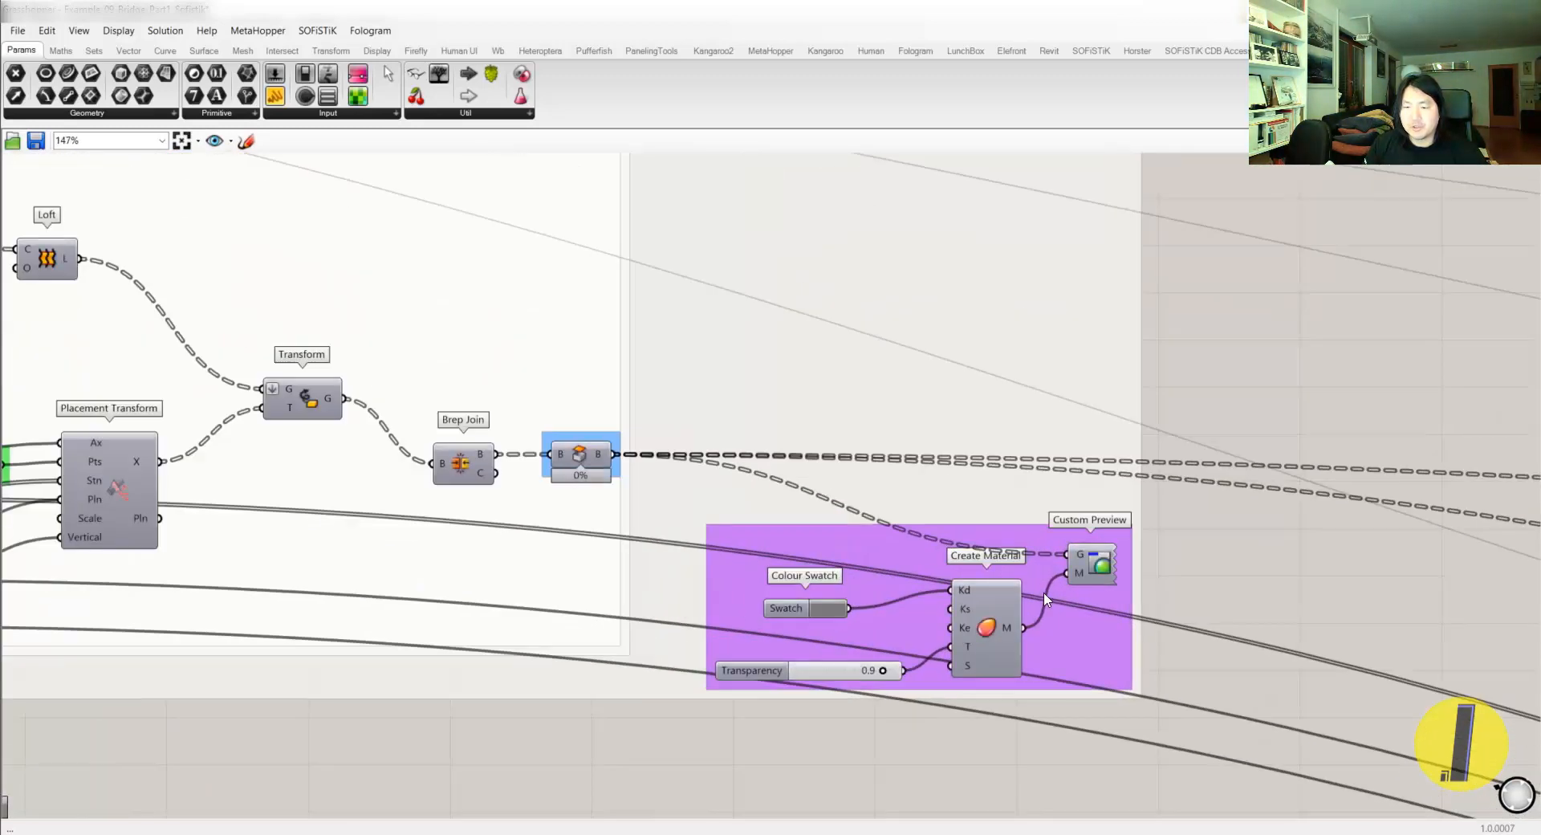
pyautogui.scroll(-8, 1048, 592)
pyautogui.moveTo(1033, 634); pyautogui.dragTo(1054, 440, button='right')
pyautogui.scroll(3, 607, 339)
pyautogui.moveTo(607, 339); pyautogui.dragTo(603, 238, button='right')
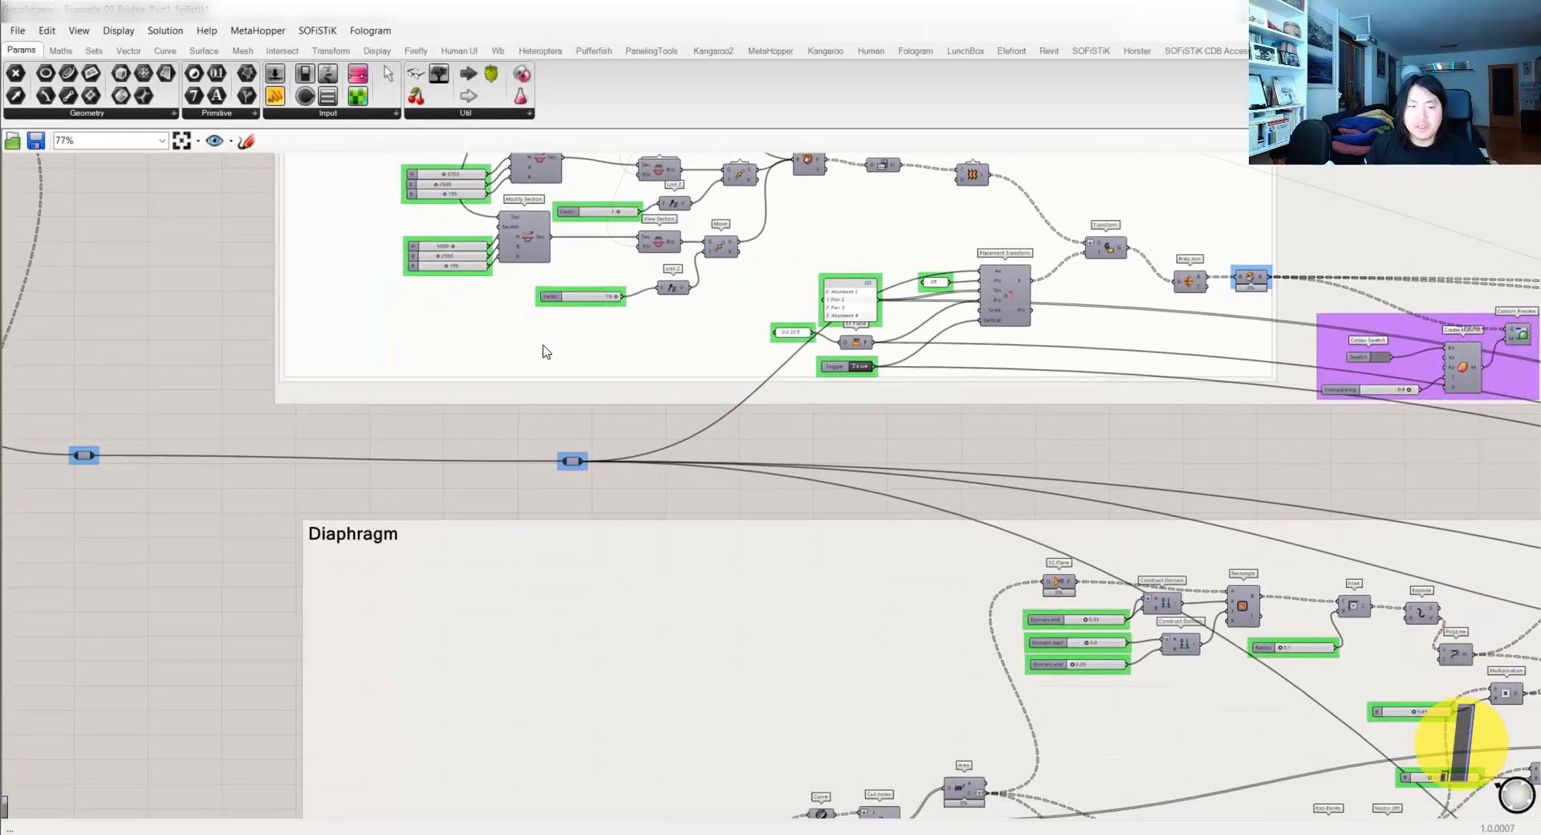
# - Trace the Diaphragm group from its Brep input and Deconstruct Brep through to the Solid Union and Solid Difference
pyautogui.moveTo(582, 534); pyautogui.dragTo(567, 439, button='right')
pyautogui.moveTo(348, 504); pyautogui.dragTo(421, 366, button='right')
pyautogui.scroll(2, 155, 646)
pyautogui.moveTo(630, 499); pyautogui.dragTo(542, 571, button='right')
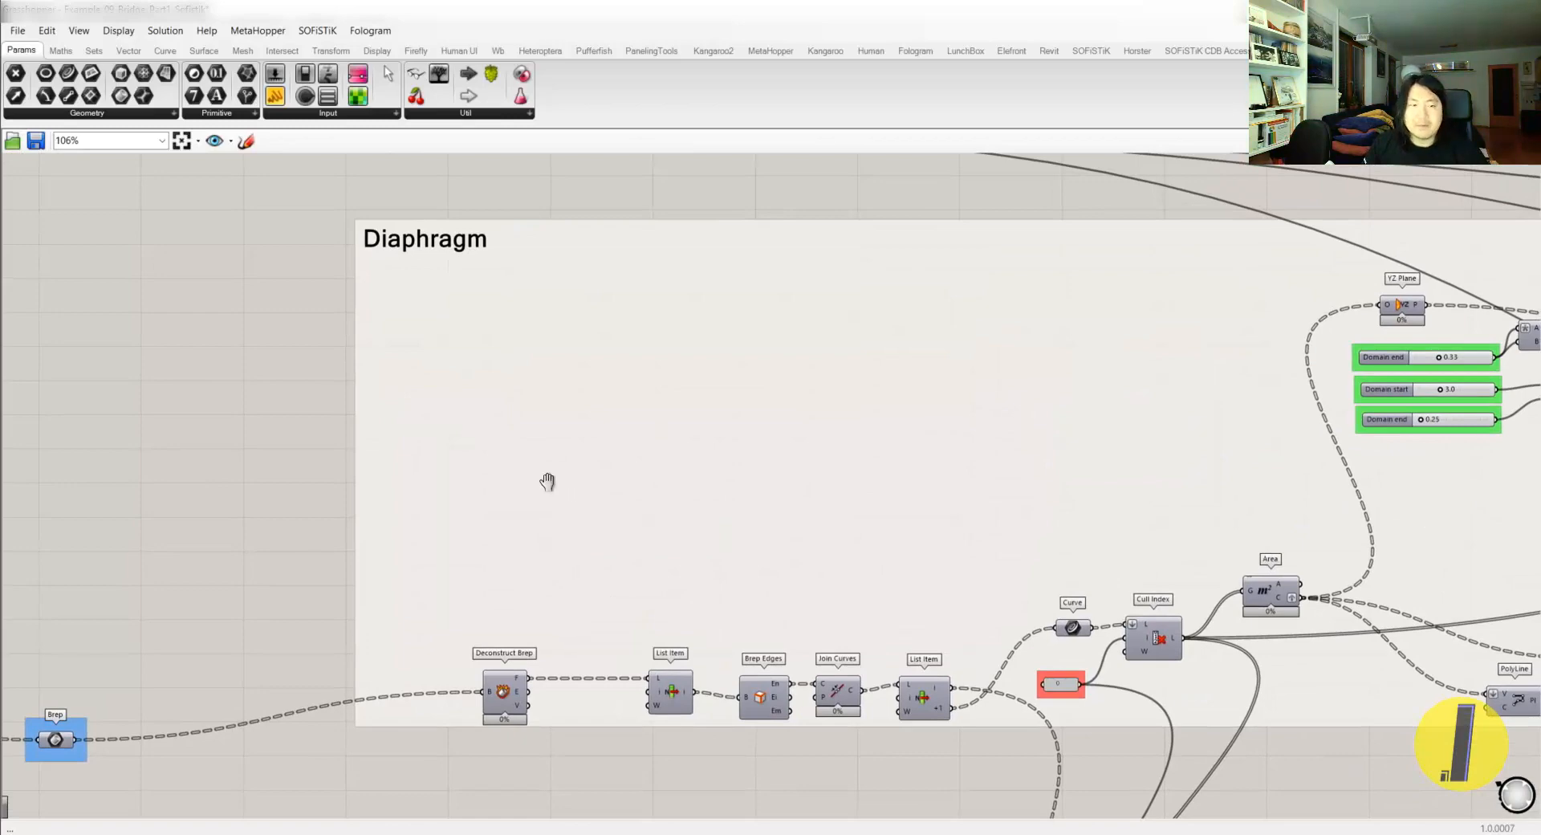
pyautogui.moveTo(551, 485); pyautogui.dragTo(423, 518, button='right')
pyautogui.moveTo(1171, 477); pyautogui.dragTo(821, 474, button='right')
pyautogui.moveTo(1149, 494); pyautogui.dragTo(765, 489, button='right')
pyautogui.scroll(-3, 764, 492)
pyautogui.scroll(3, 1076, 491)
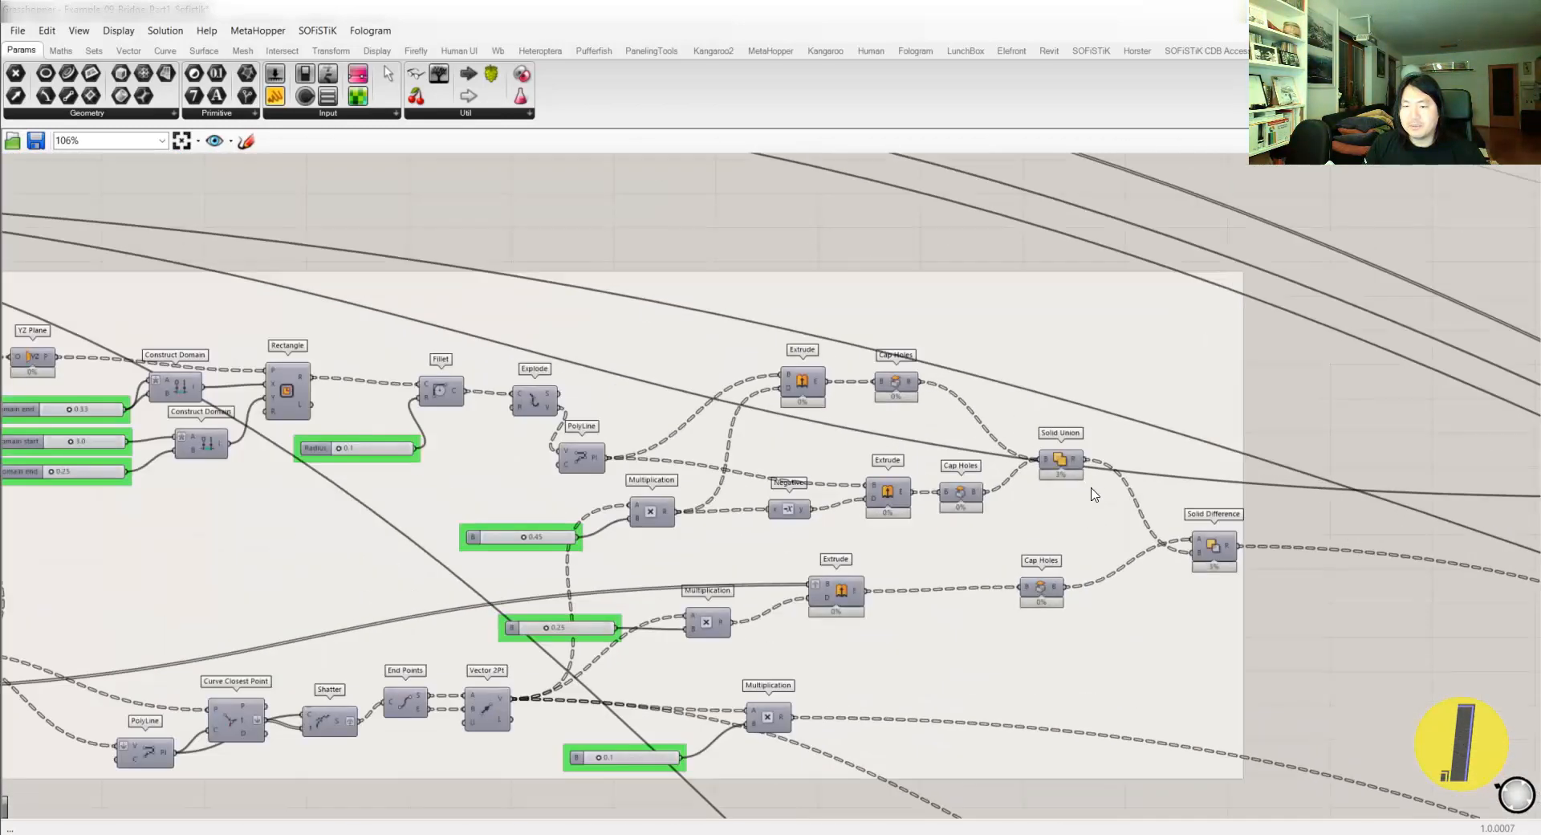
pyautogui.scroll(1, 1091, 487)
pyautogui.scroll(-3, 798, 497)
# - Review the Diaphragm definition again, following the Cull Index and Area outputs through the filleted rectangle, extrusions and Solid Difference
pyautogui.moveTo(412, 522); pyautogui.dragTo(773, 512, button='right')
pyautogui.moveTo(284, 668); pyautogui.dragTo(401, 642, button='right')
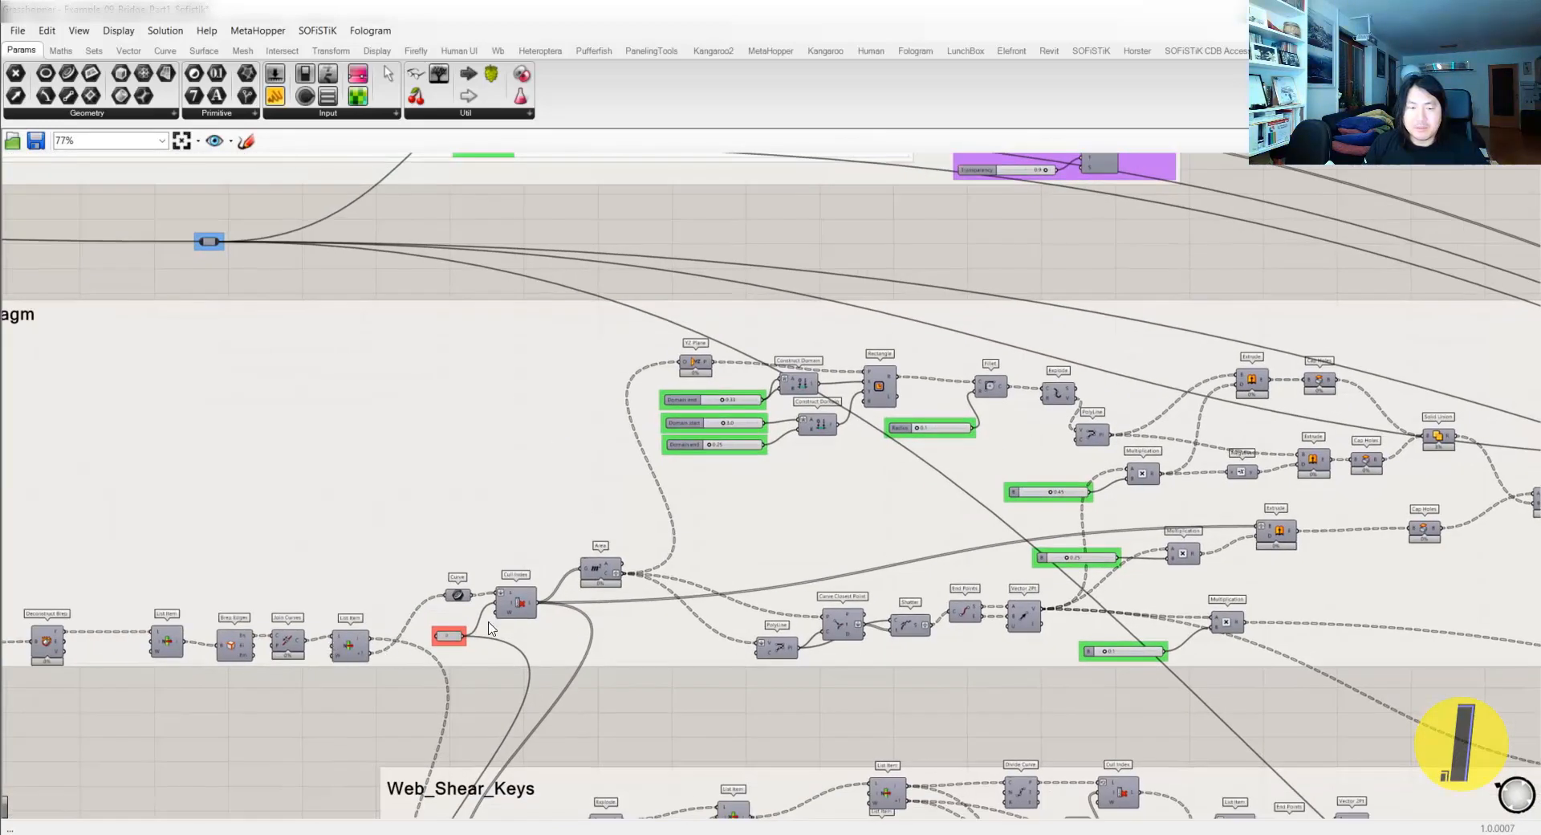
pyautogui.scroll(2, 1135, 406)
pyautogui.moveTo(1140, 421); pyautogui.dragTo(977, 418, button='right')
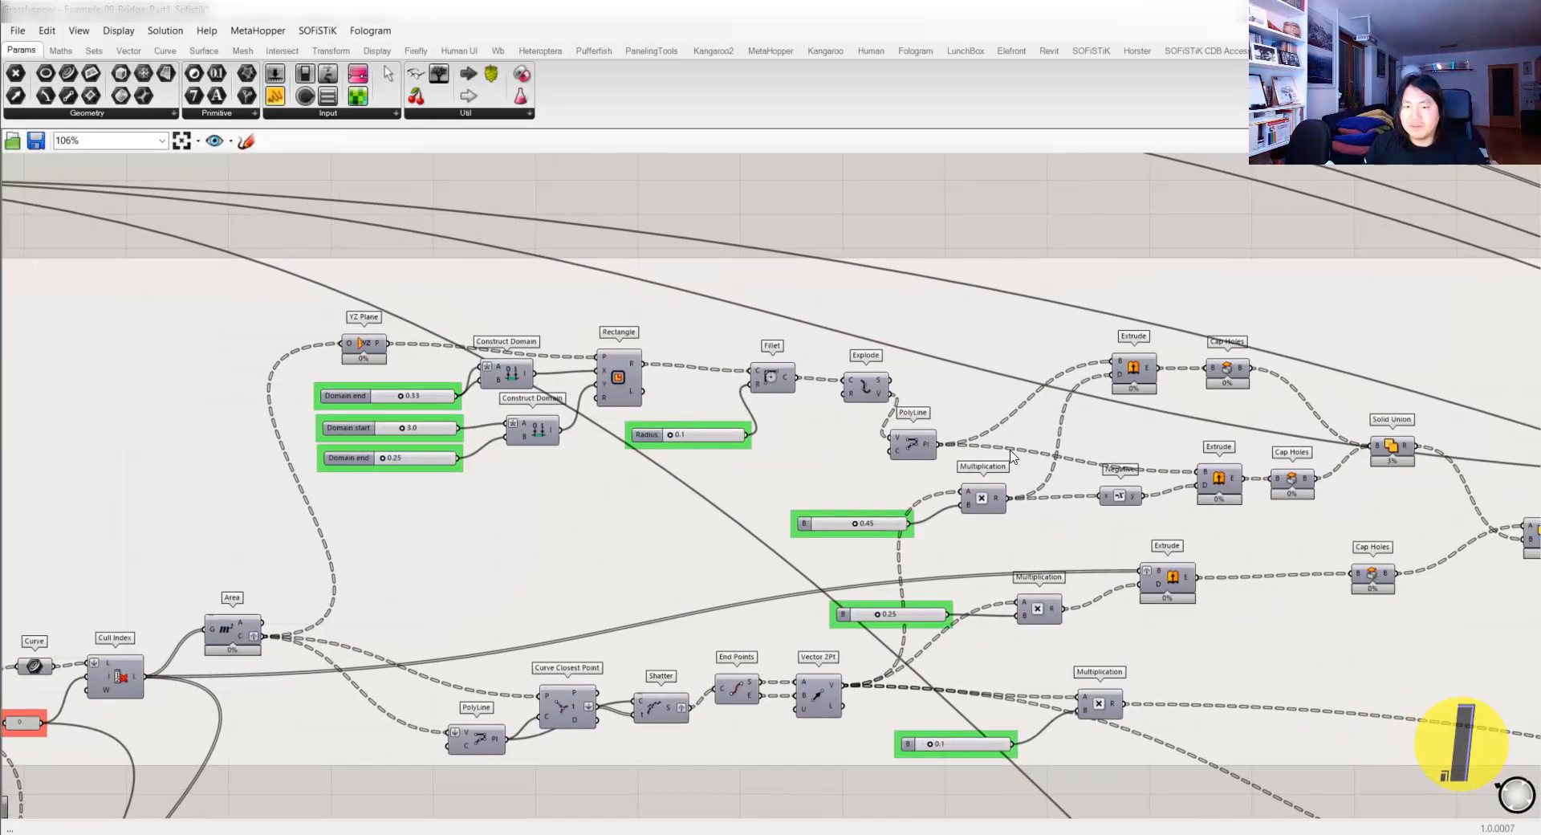
pyautogui.moveTo(1090, 446); pyautogui.dragTo(885, 464, button='right')
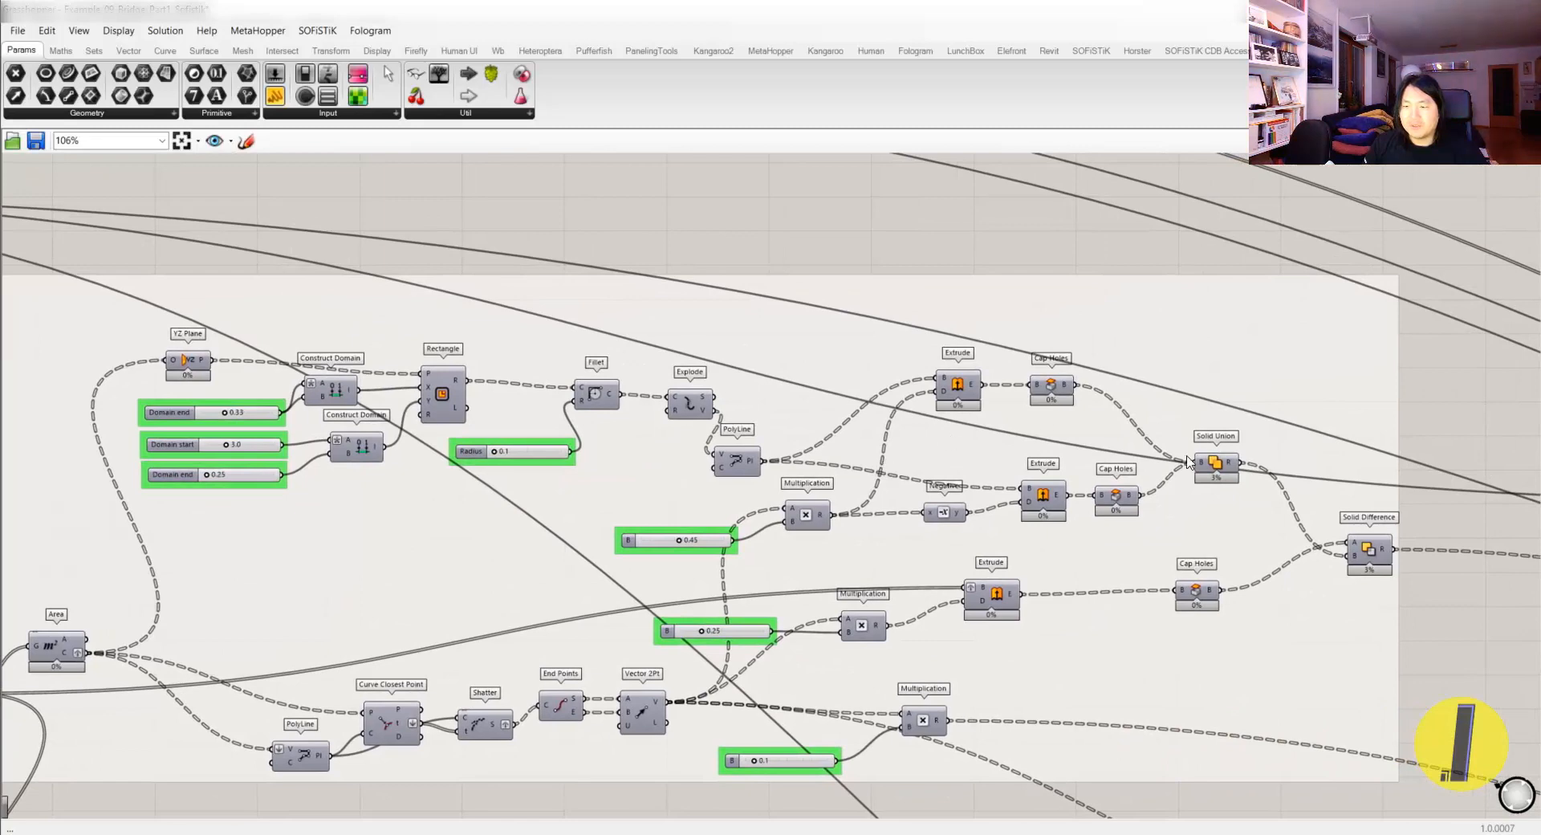
pyautogui.moveTo(483, 427)
pyautogui.mouseDown(button='right')
pyautogui.moveTo(1060, 416)
pyautogui.moveTo(1144, 398)
pyautogui.mouseUp(button='right')
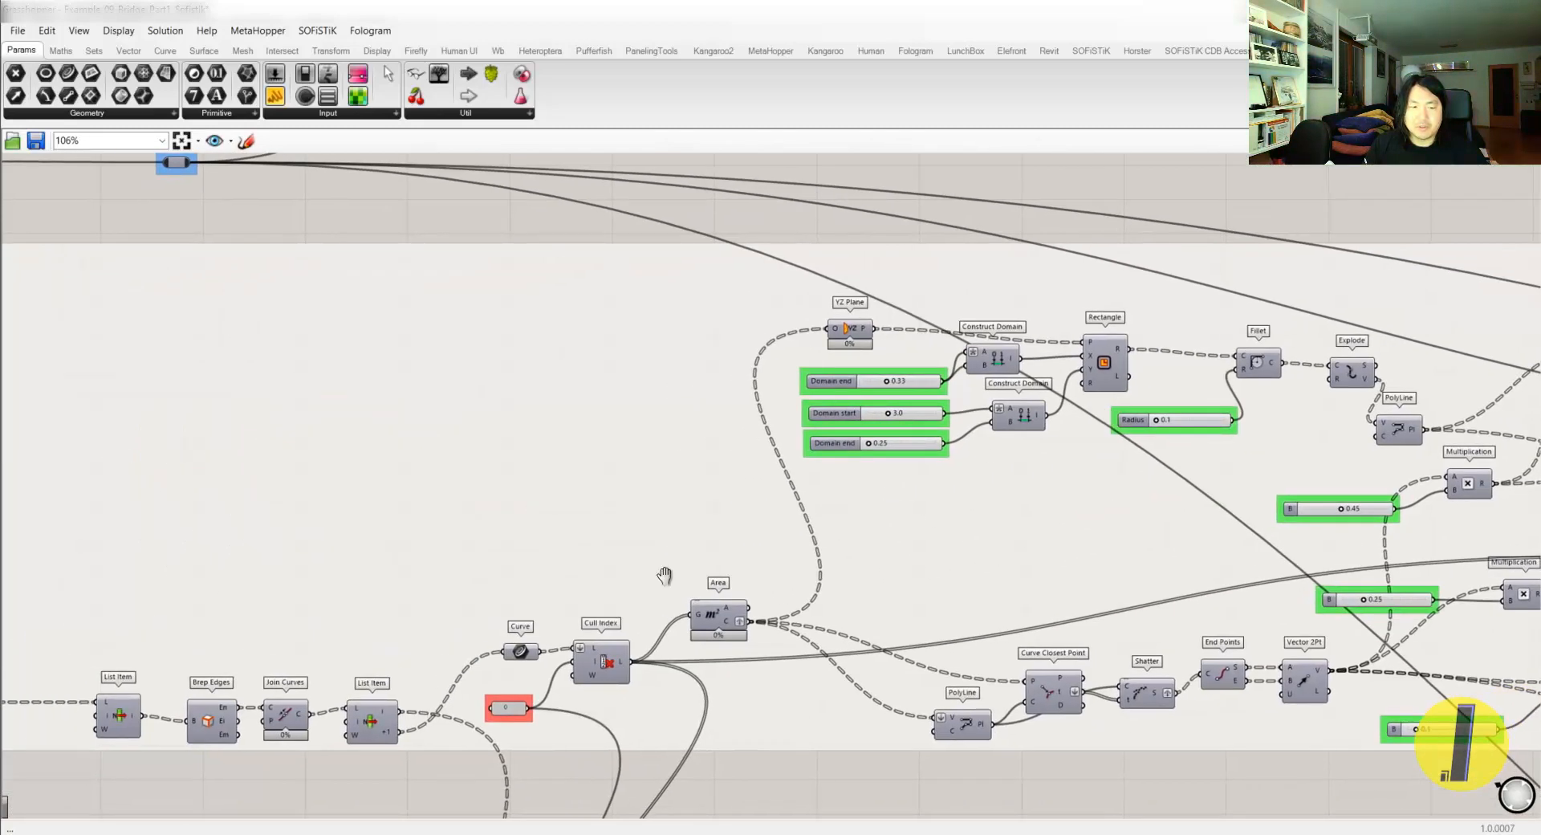
pyautogui.moveTo(611, 592); pyautogui.dragTo(977, 517, button='right')
pyautogui.moveTo(907, 586); pyautogui.dragTo(604, 605, button='right')
pyautogui.moveTo(911, 509); pyautogui.dragTo(674, 568, button='right')
pyautogui.moveTo(937, 473); pyautogui.dragTo(762, 484, button='right')
pyautogui.moveTo(1269, 413)
pyautogui.mouseDown(button='right')
pyautogui.moveTo(1053, 390)
pyautogui.moveTo(915, 397)
pyautogui.mouseUp(button='right')
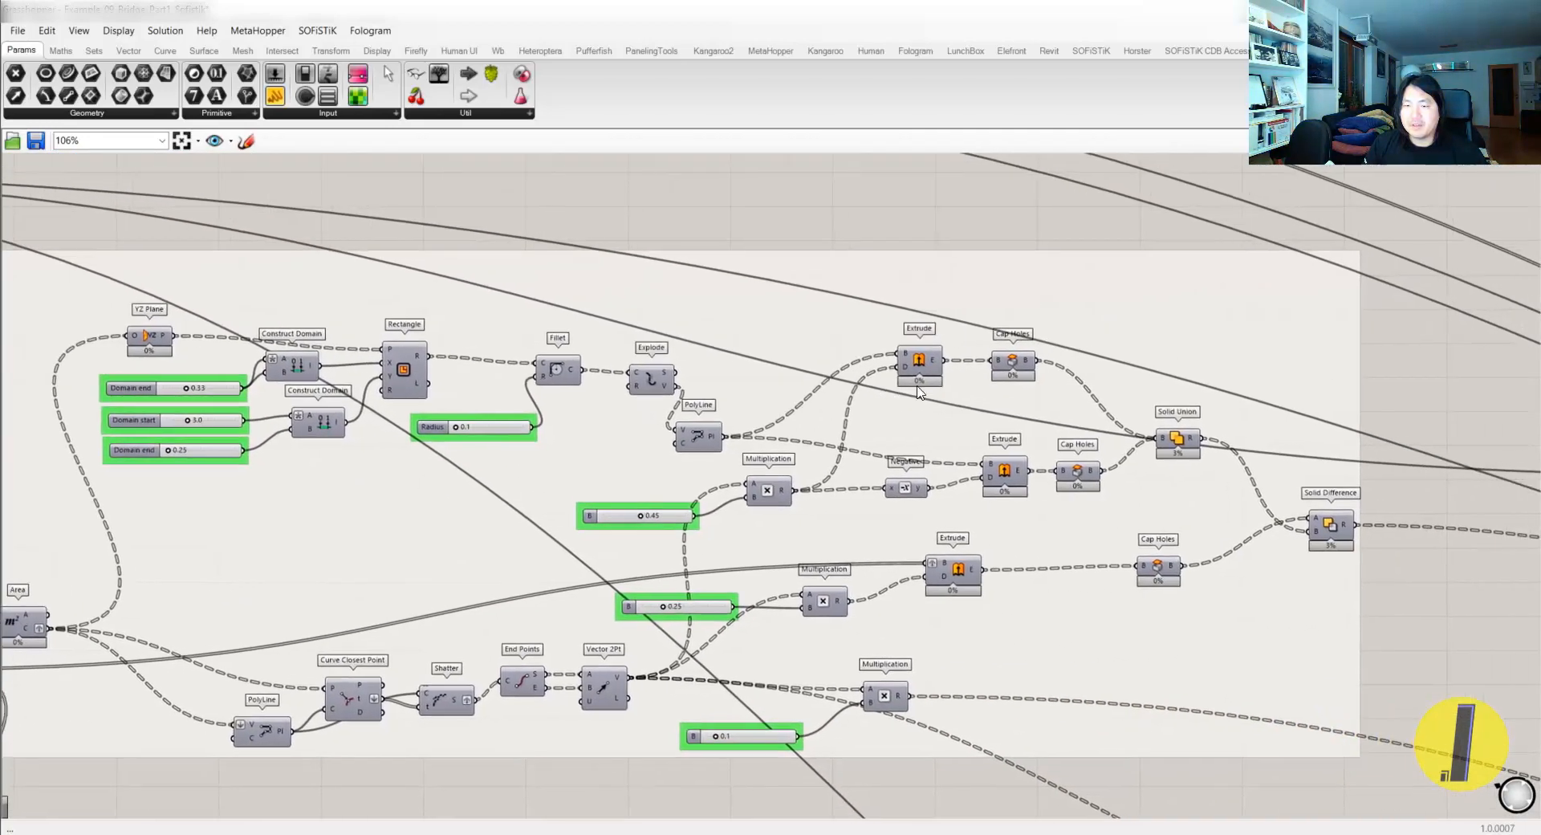
pyautogui.moveTo(1043, 402); pyautogui.dragTo(911, 410, button='right')
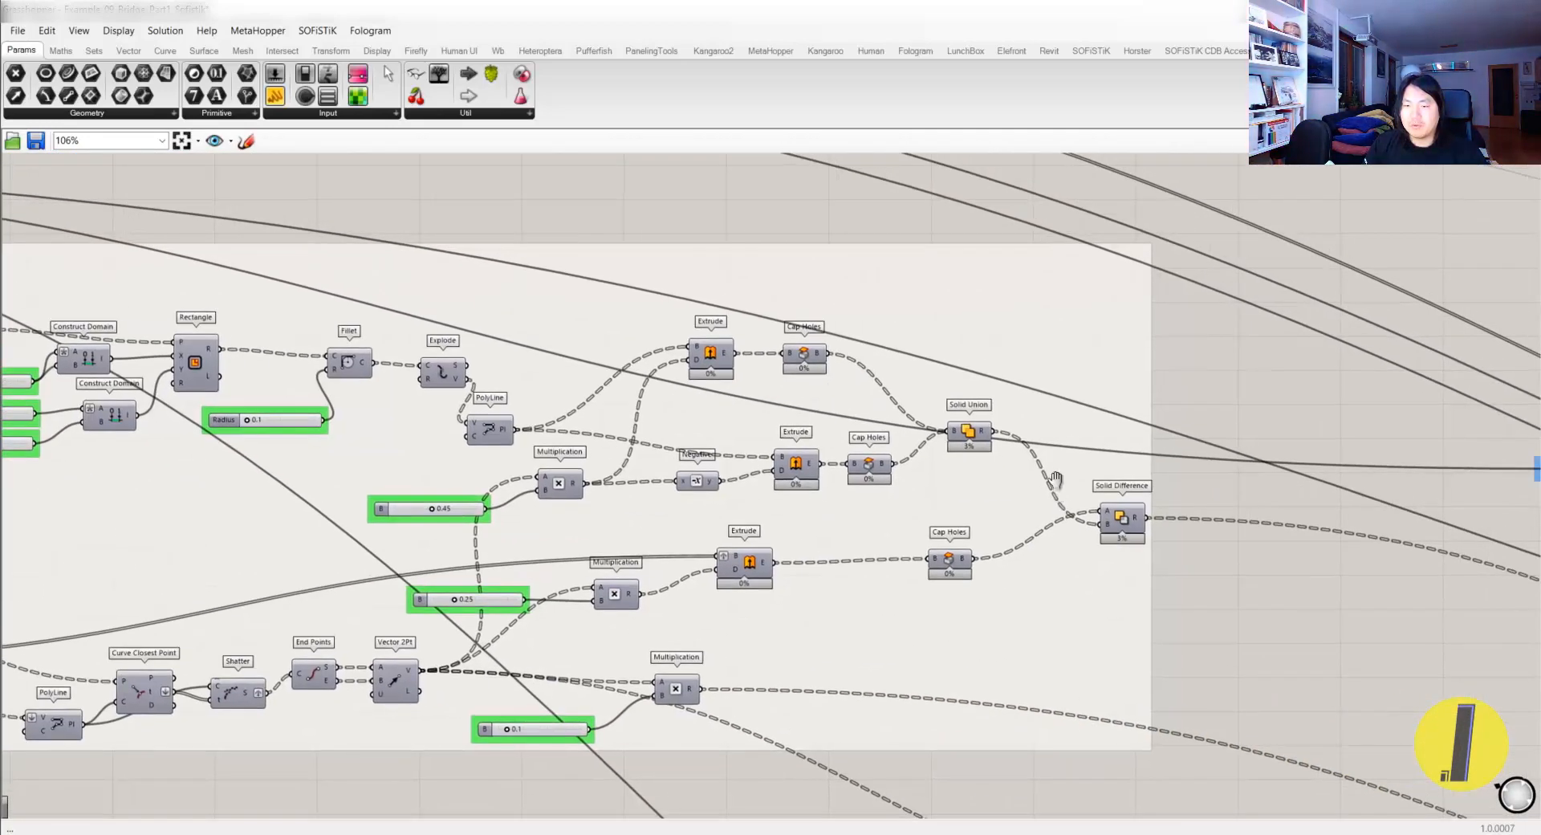
pyautogui.moveTo(1056, 491); pyautogui.dragTo(1066, 457, button='right')
# - Inspect the Web_Shear_Keys group and the start of the Slab_Shear_Keys group below the Diaphragm
pyautogui.scroll(-5, 1112, 494)
pyautogui.moveTo(1004, 588); pyautogui.dragTo(1001, 461, button='right')
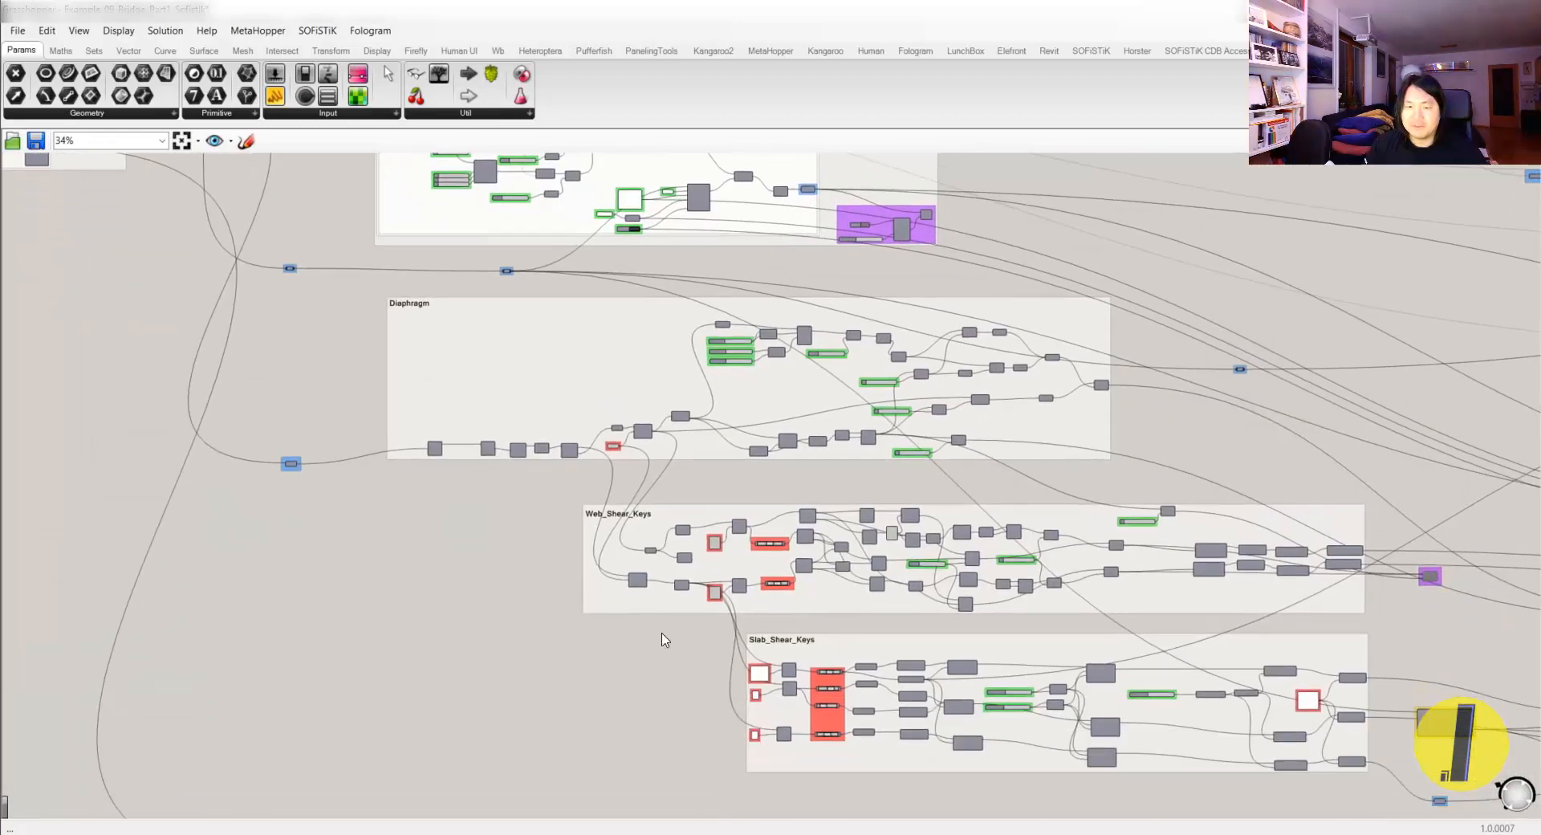
pyautogui.scroll(3, 642, 614)
pyautogui.scroll(3, 630, 514)
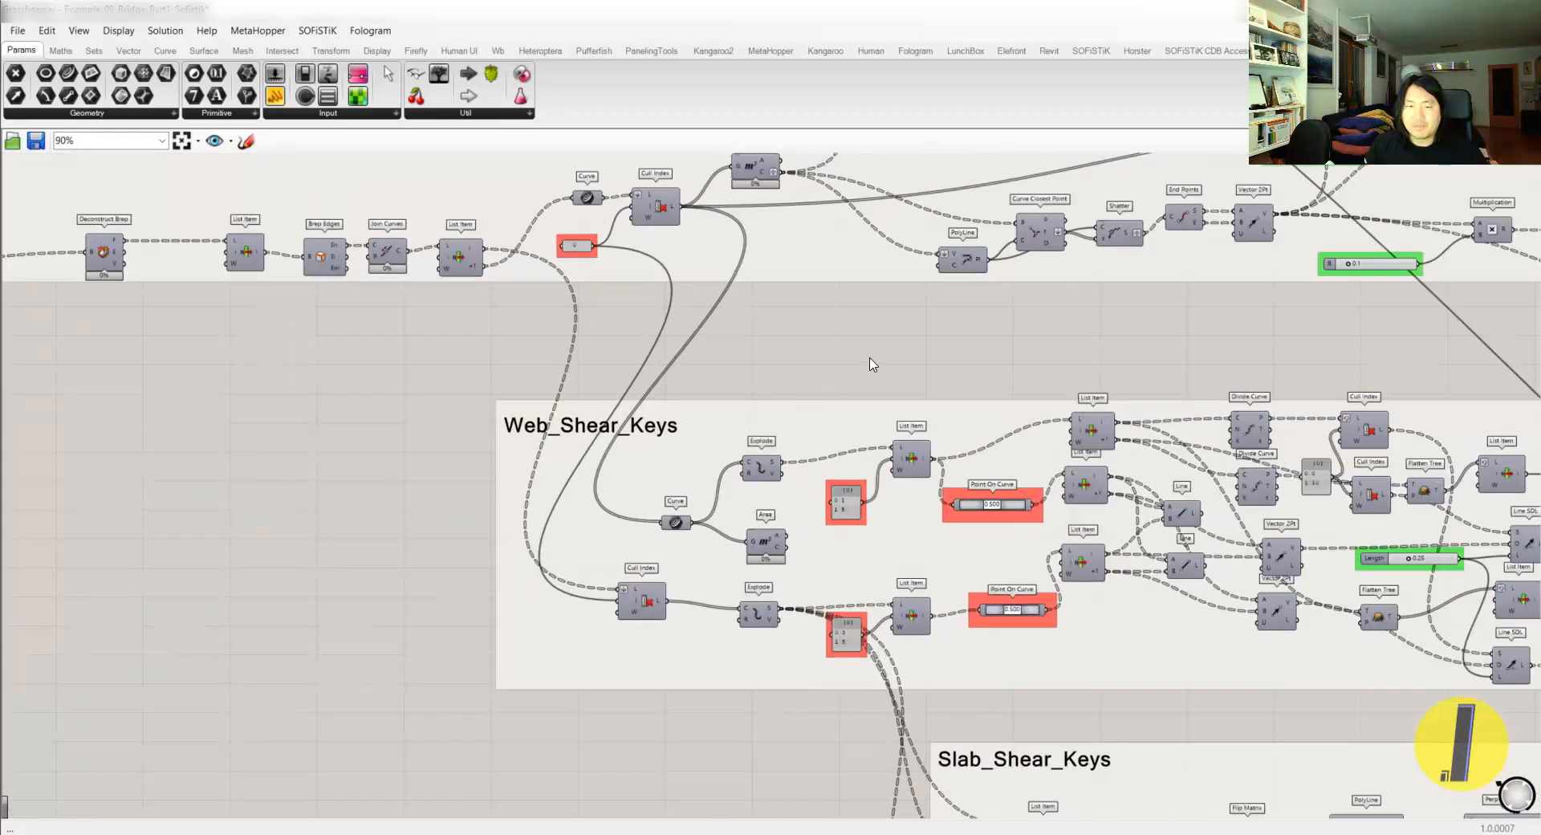
pyautogui.moveTo(870, 364); pyautogui.dragTo(671, 329, button='right')
pyautogui.moveTo(888, 344); pyautogui.dragTo(663, 301, button='right')
pyautogui.moveTo(686, 572); pyautogui.dragTo(618, 483, button='right')
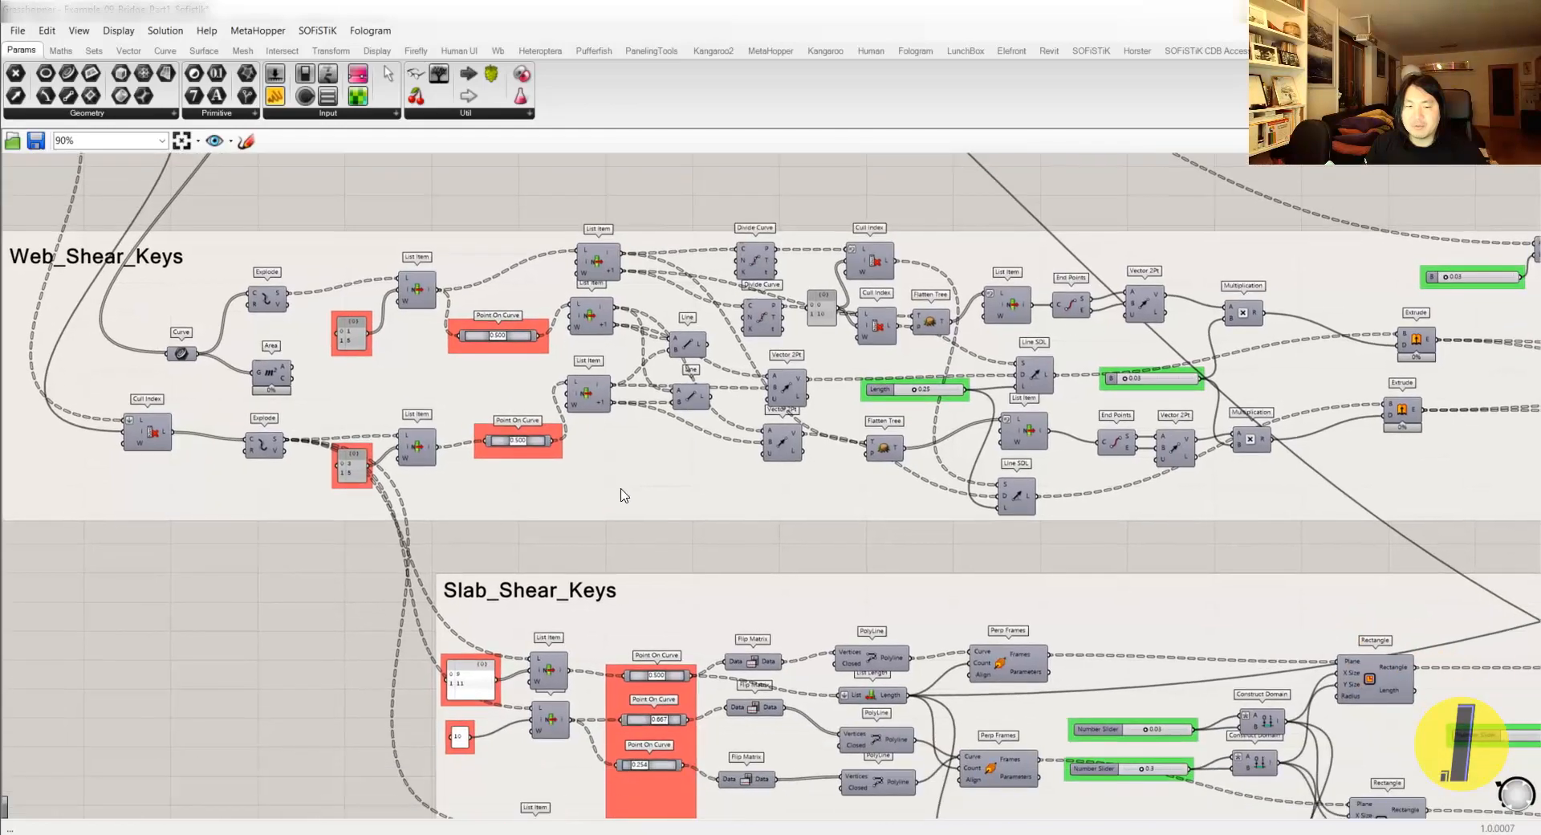
pyautogui.scroll(-2, 618, 482)
pyautogui.moveTo(765, 232); pyautogui.dragTo(730, 475, button='right')
pyautogui.scroll(-2, 730, 475)
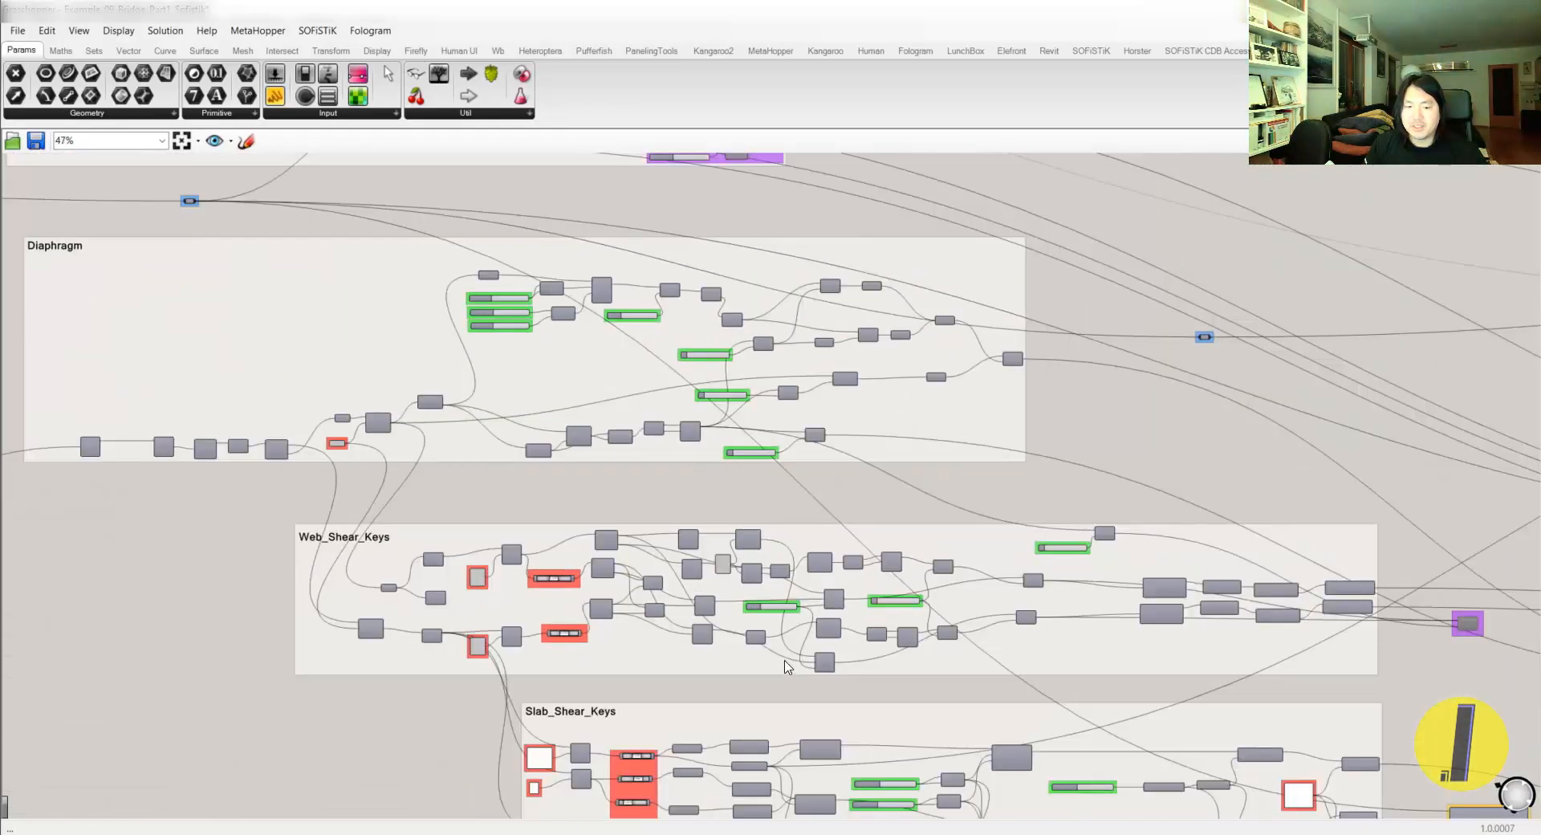
# - Follow the shear key outputs to the Top_Slab_Shear_Keys and Bottom_Slab_Shear_Keys groups and examine both
pyautogui.moveTo(798, 682); pyautogui.dragTo(727, 576, button='right')
pyautogui.moveTo(1504, 600); pyautogui.dragTo(1095, 517, button='right')
pyautogui.moveTo(723, 531); pyautogui.dragTo(1041, 514, button='right')
pyautogui.scroll(4, 1231, 571)
pyautogui.scroll(-6, 1252, 571)
pyautogui.moveTo(1138, 530); pyautogui.dragTo(453, 453, button='right')
pyautogui.scroll(3, 879, 518)
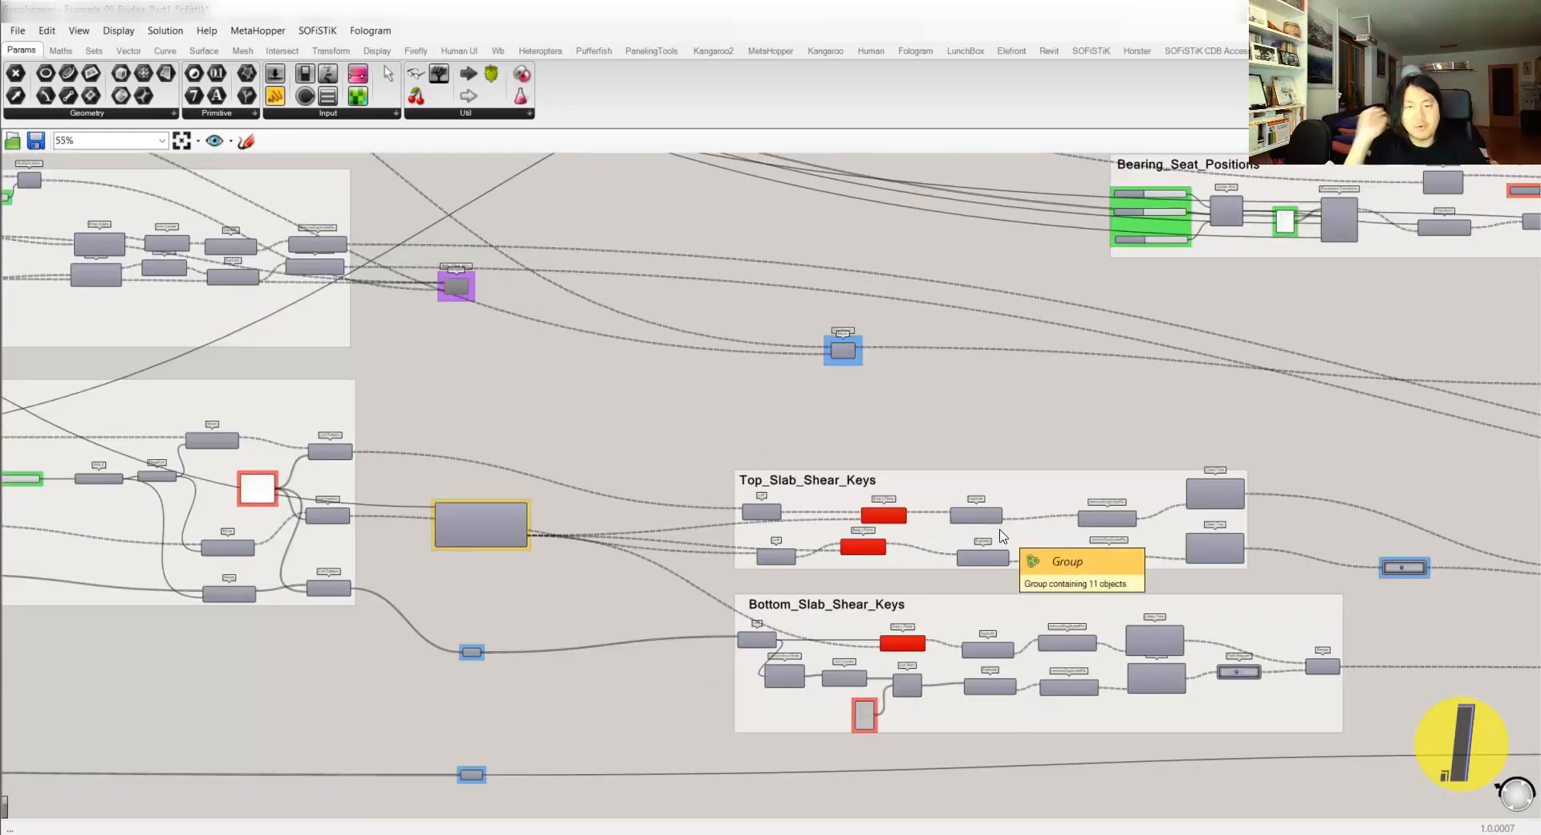
pyautogui.scroll(-2, 1020, 483)
# - Move the 5- Post Tensioning Attributes group down so it sits beside the 6- Tendon Geometry, Tendon group
pyautogui.moveTo(1050, 371); pyautogui.dragTo(612, 696, button='right')
pyautogui.moveTo(737, 472); pyautogui.dragTo(827, 709, button='right')
pyautogui.scroll(-4, 798, 623)
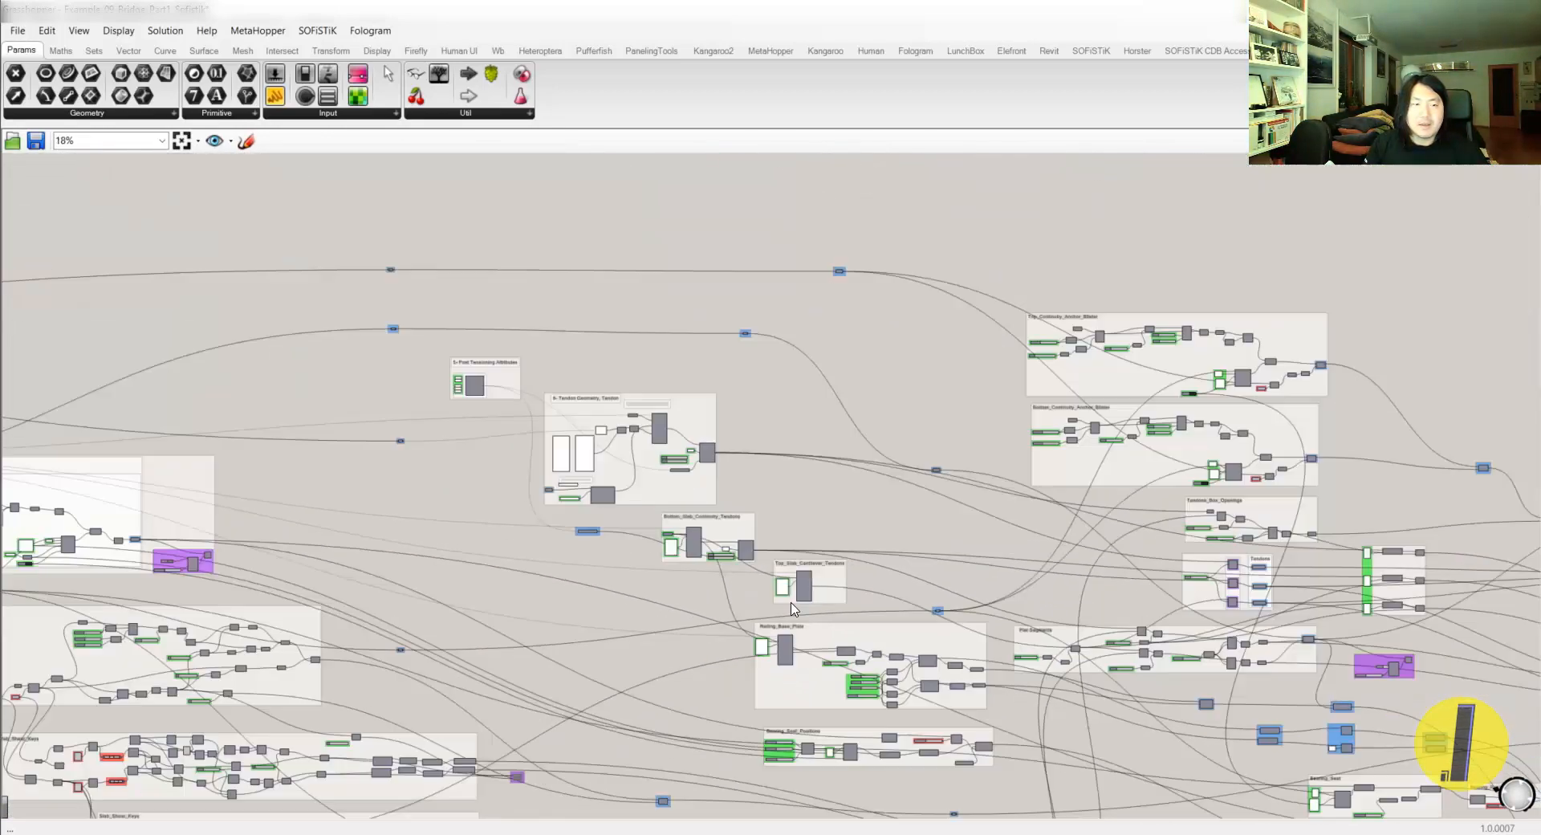
pyautogui.scroll(5, 594, 487)
pyautogui.moveTo(307, 352); pyautogui.dragTo(317, 549)
pyautogui.moveTo(400, 515); pyautogui.dragTo(463, 443, button='right')
pyautogui.scroll(3, 202, 496)
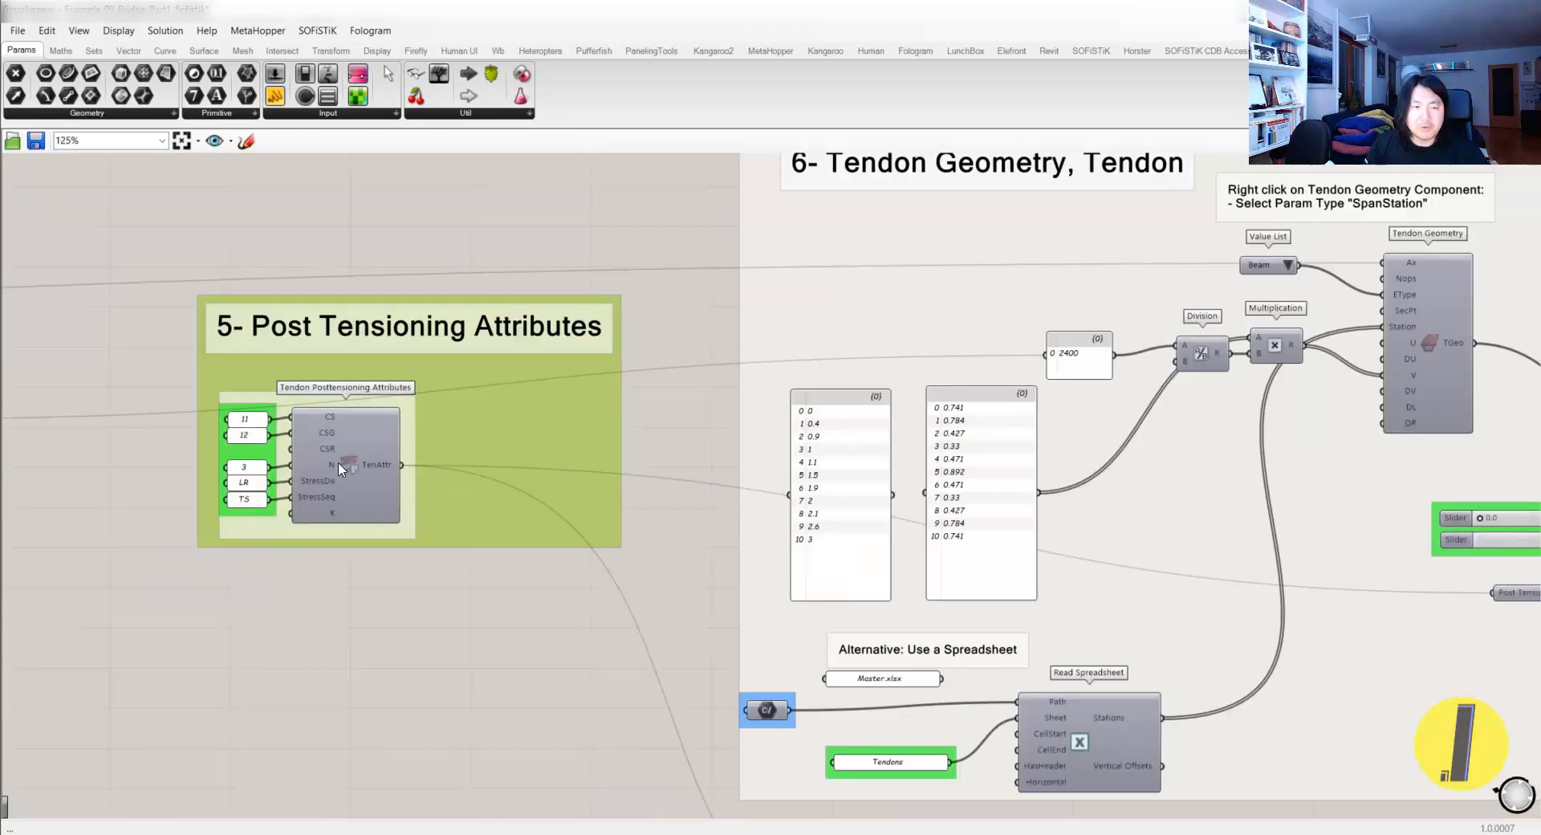
# - Select the Tendon Posttensioning Attributes component and trace its connections into the 6- Tendon Geometry, Tendon group and the neighbouring tendon groups
pyautogui.click(371, 492)
pyautogui.scroll(-3, 371, 491)
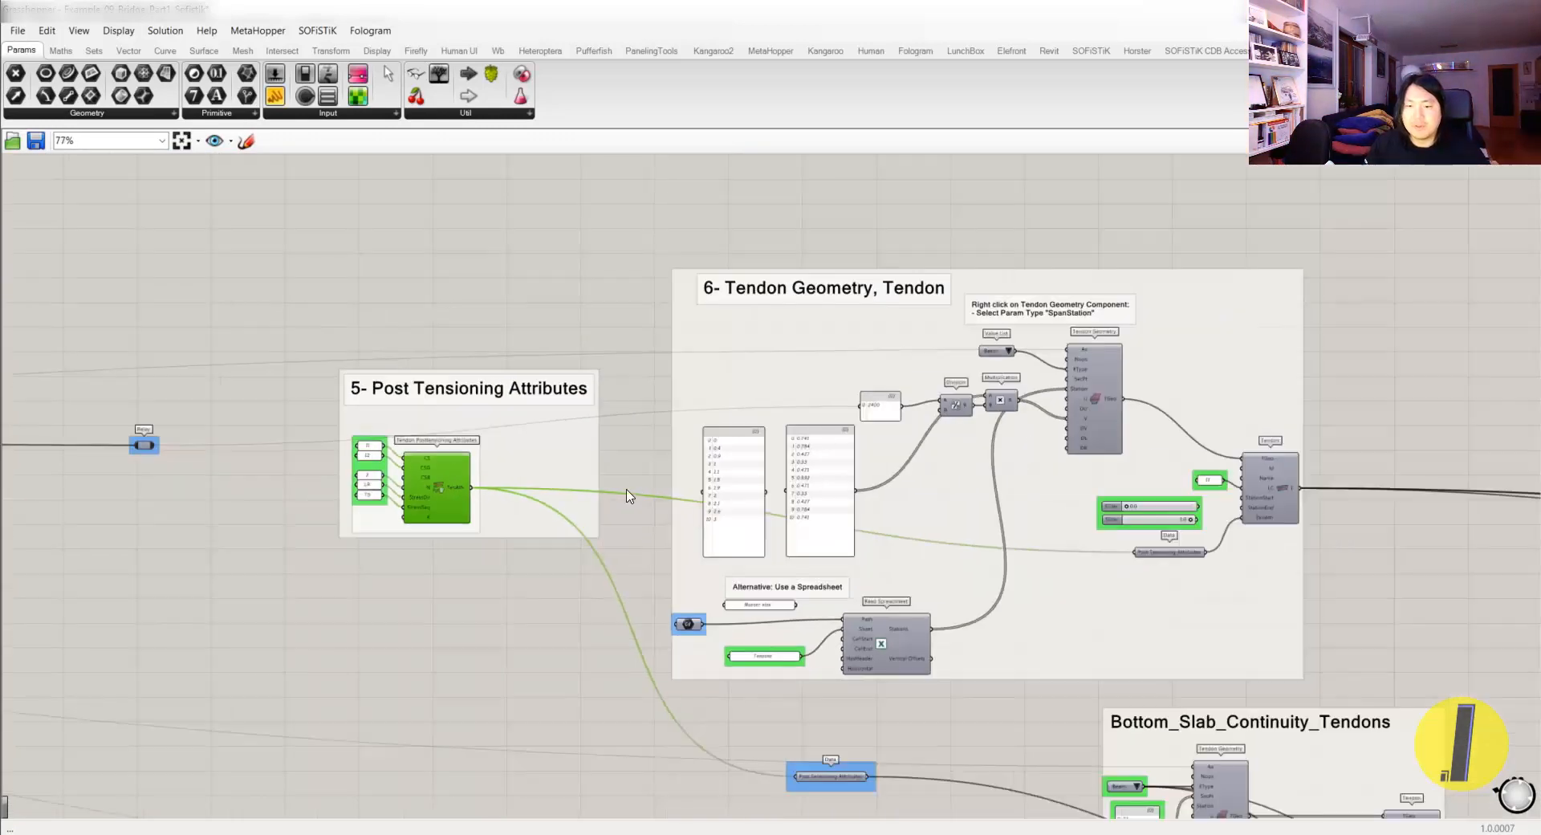
pyautogui.scroll(1, 697, 291)
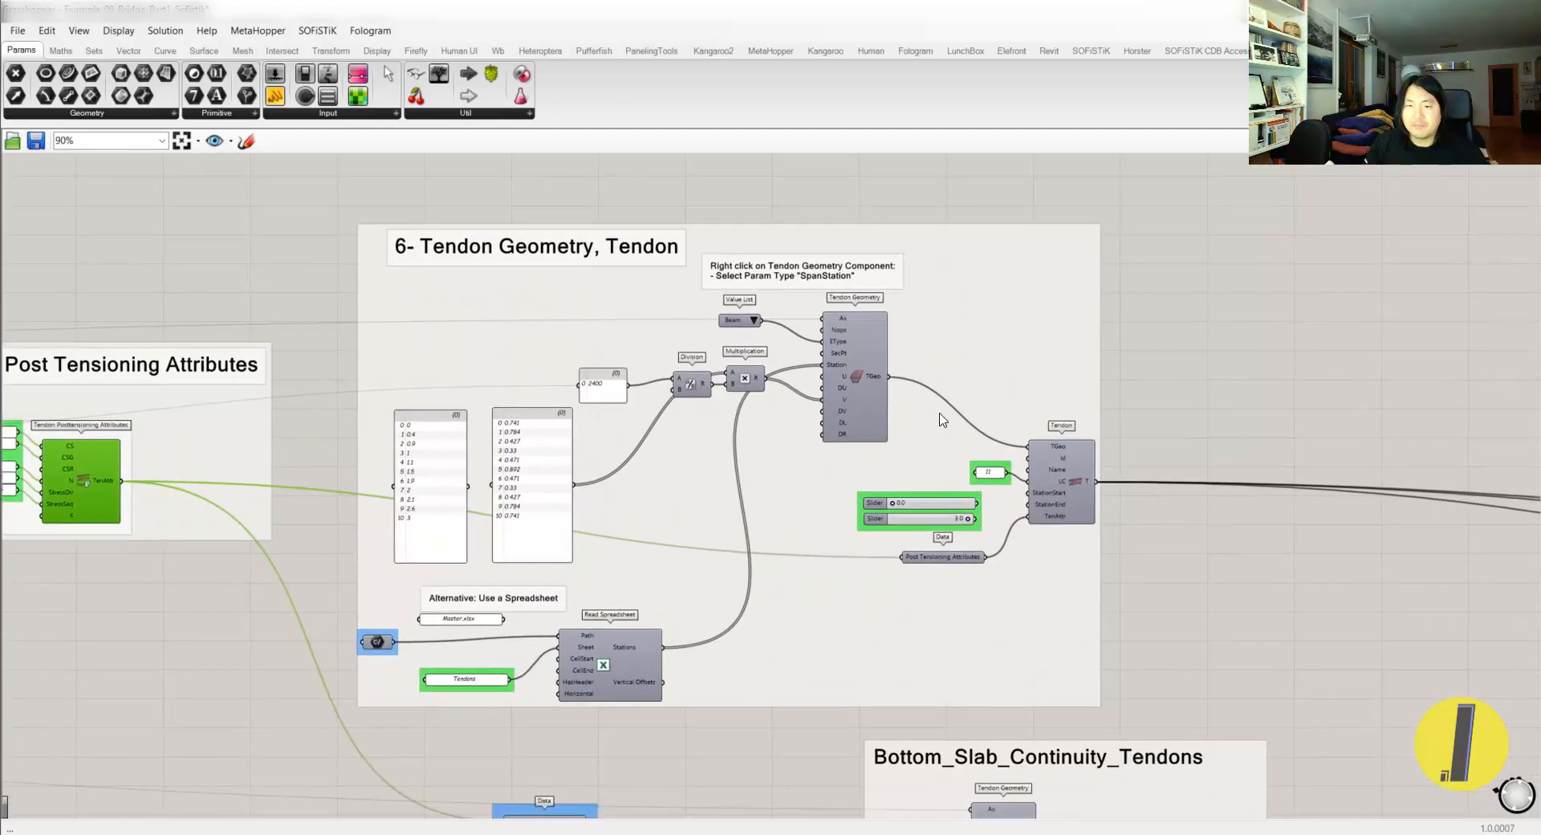
pyautogui.moveTo(1083, 508); pyautogui.dragTo(723, 320, button='right')
pyautogui.click(1001, 430)
pyautogui.scroll(-2, 1071, 506)
pyautogui.moveTo(1143, 525); pyautogui.dragTo(711, 434, button='right')
# - Examine the Top_Continuity_Anchor_Blister and Bottom_Continuity_Anchor_Blister groups, selecting the bottom blister group
pyautogui.scroll(-5, 764, 433)
pyautogui.moveTo(879, 435); pyautogui.dragTo(497, 484, button='right')
pyautogui.scroll(4, 786, 160)
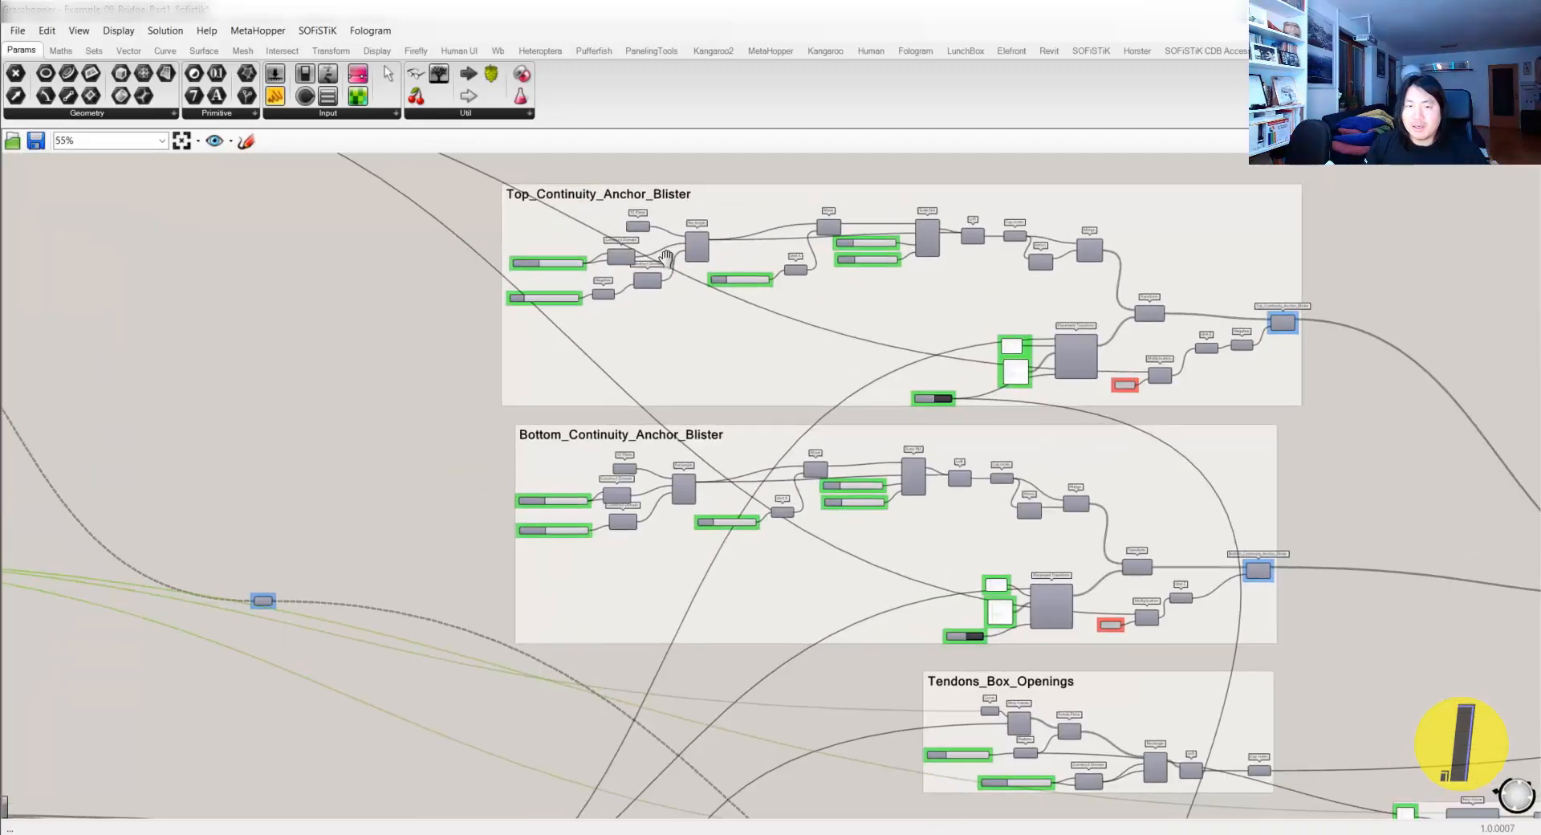
pyautogui.scroll(1, 691, 309)
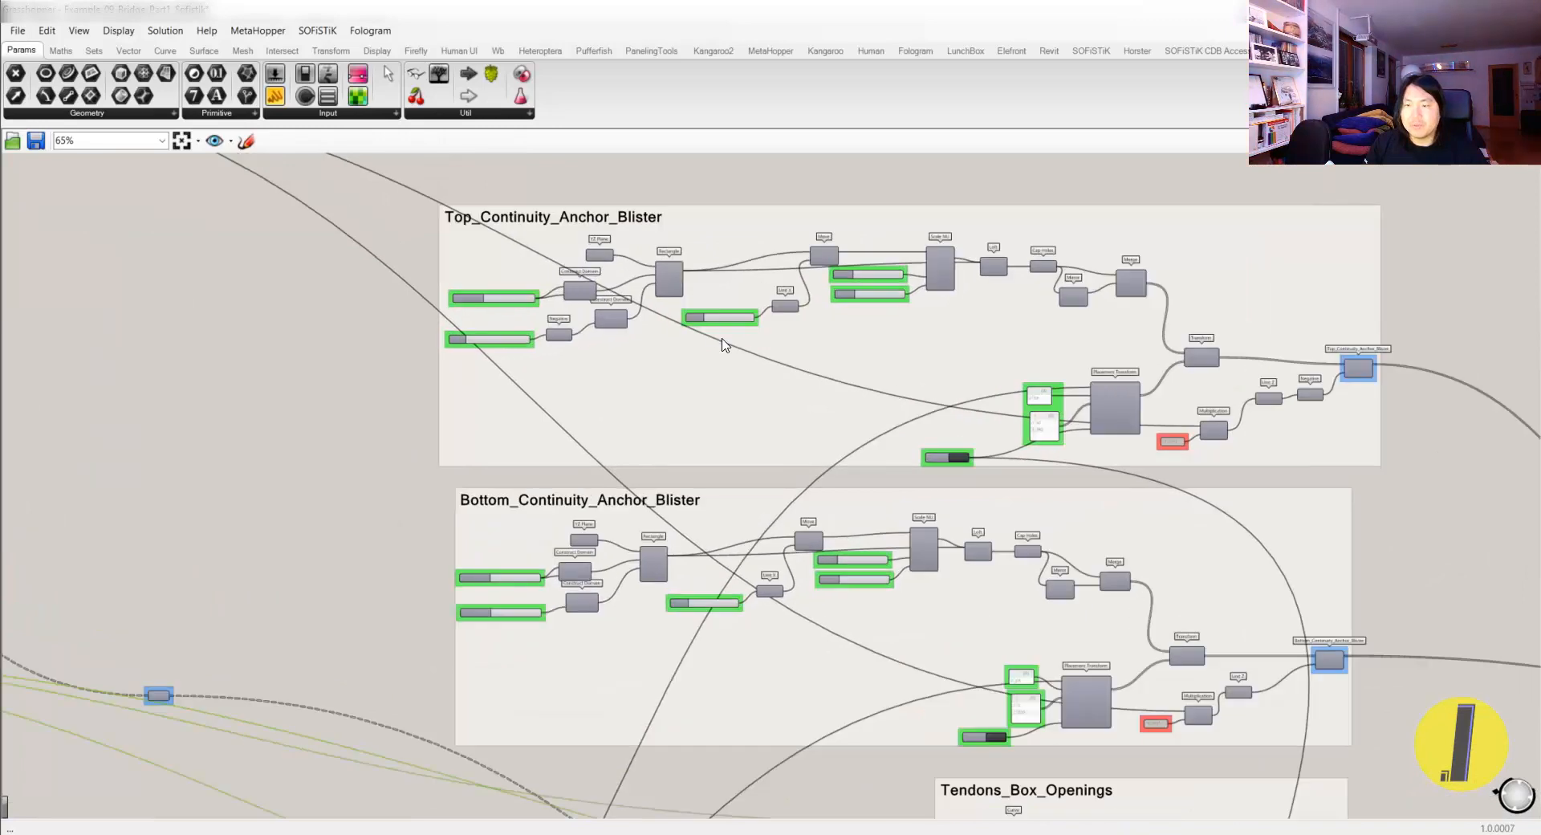
pyautogui.click(723, 336)
pyautogui.scroll(-2, 762, 375)
pyautogui.moveTo(764, 375); pyautogui.dragTo(739, 305, button='right')
pyautogui.click(686, 516)
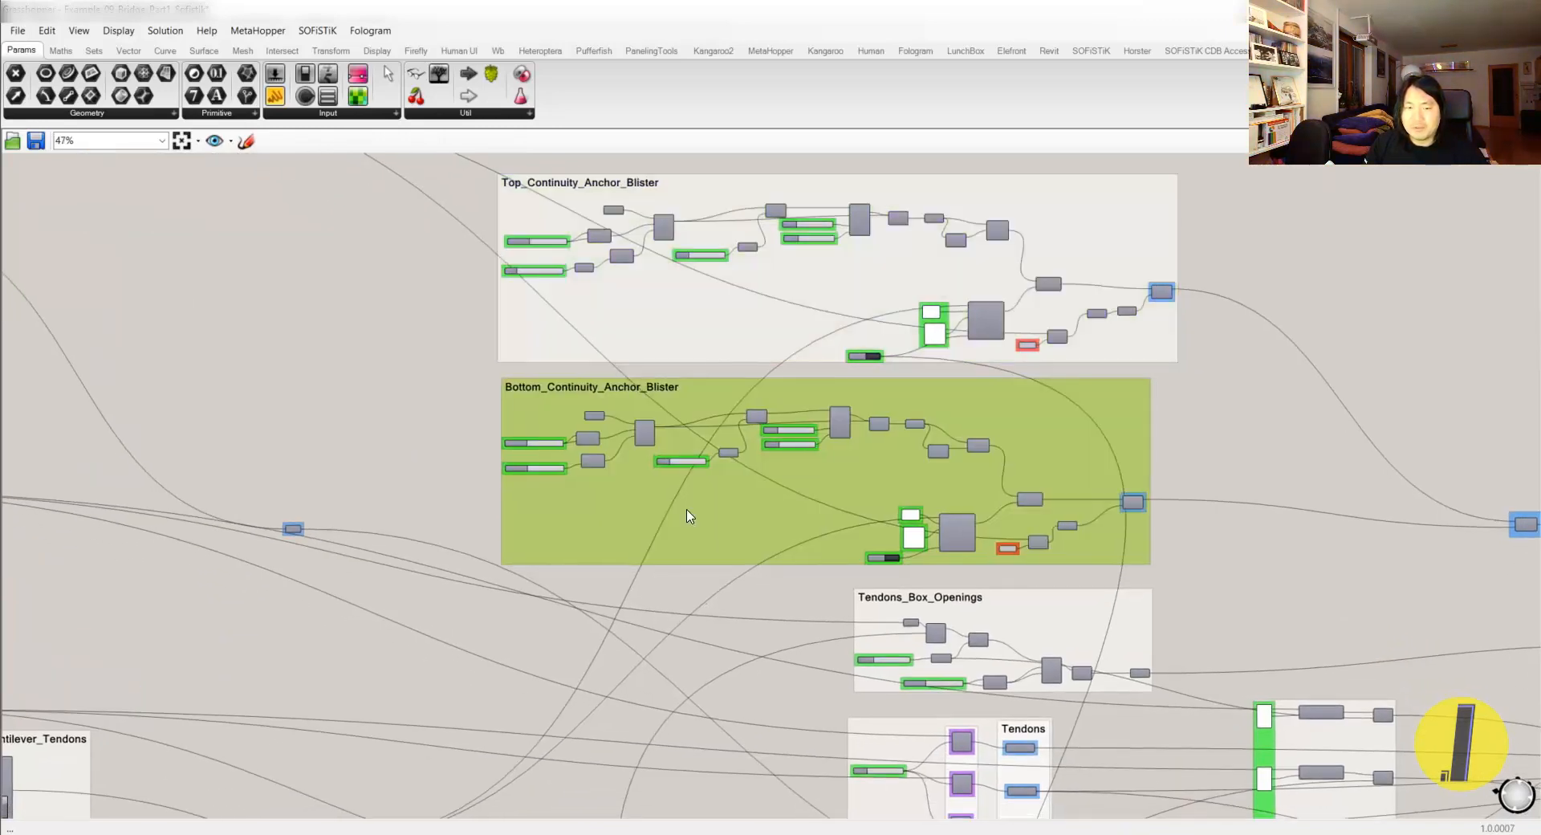
pyautogui.moveTo(730, 541); pyautogui.dragTo(735, 505, button='right')
# - Inspect the Tendons_Box_Openings, Tendons and Pier Segments groups
pyautogui.scroll(3, 662, 421)
pyautogui.moveTo(840, 547); pyautogui.dragTo(598, 371, button='right')
pyautogui.moveTo(1058, 540); pyautogui.dragTo(855, 406, button='right')
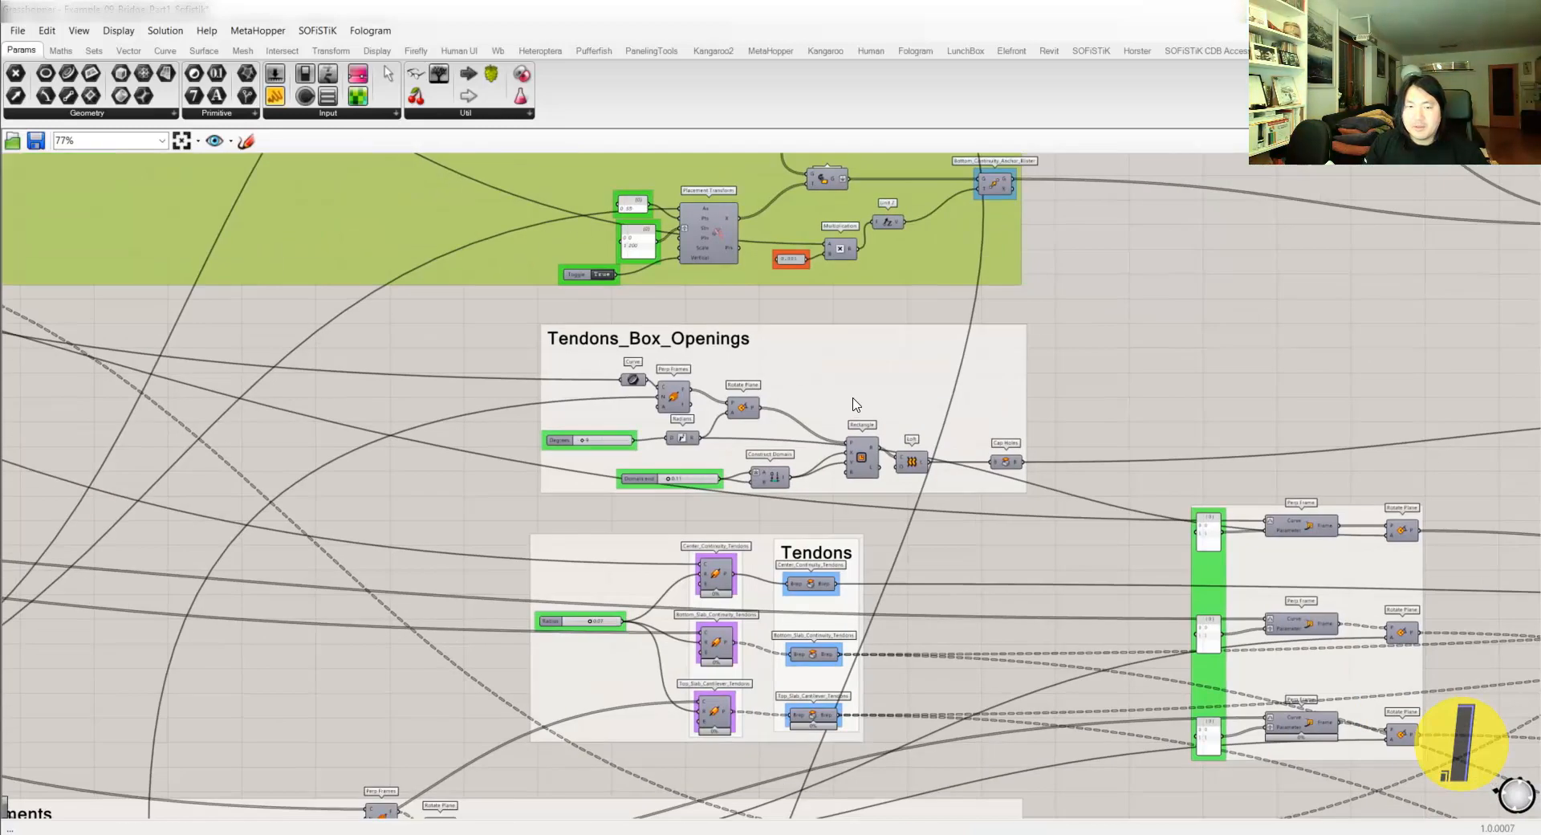
pyautogui.scroll(-2, 853, 402)
pyautogui.moveTo(792, 664); pyautogui.dragTo(599, 406, button='right')
pyautogui.moveTo(860, 403); pyautogui.dragTo(774, 304, button='right')
pyautogui.scroll(-3, 773, 303)
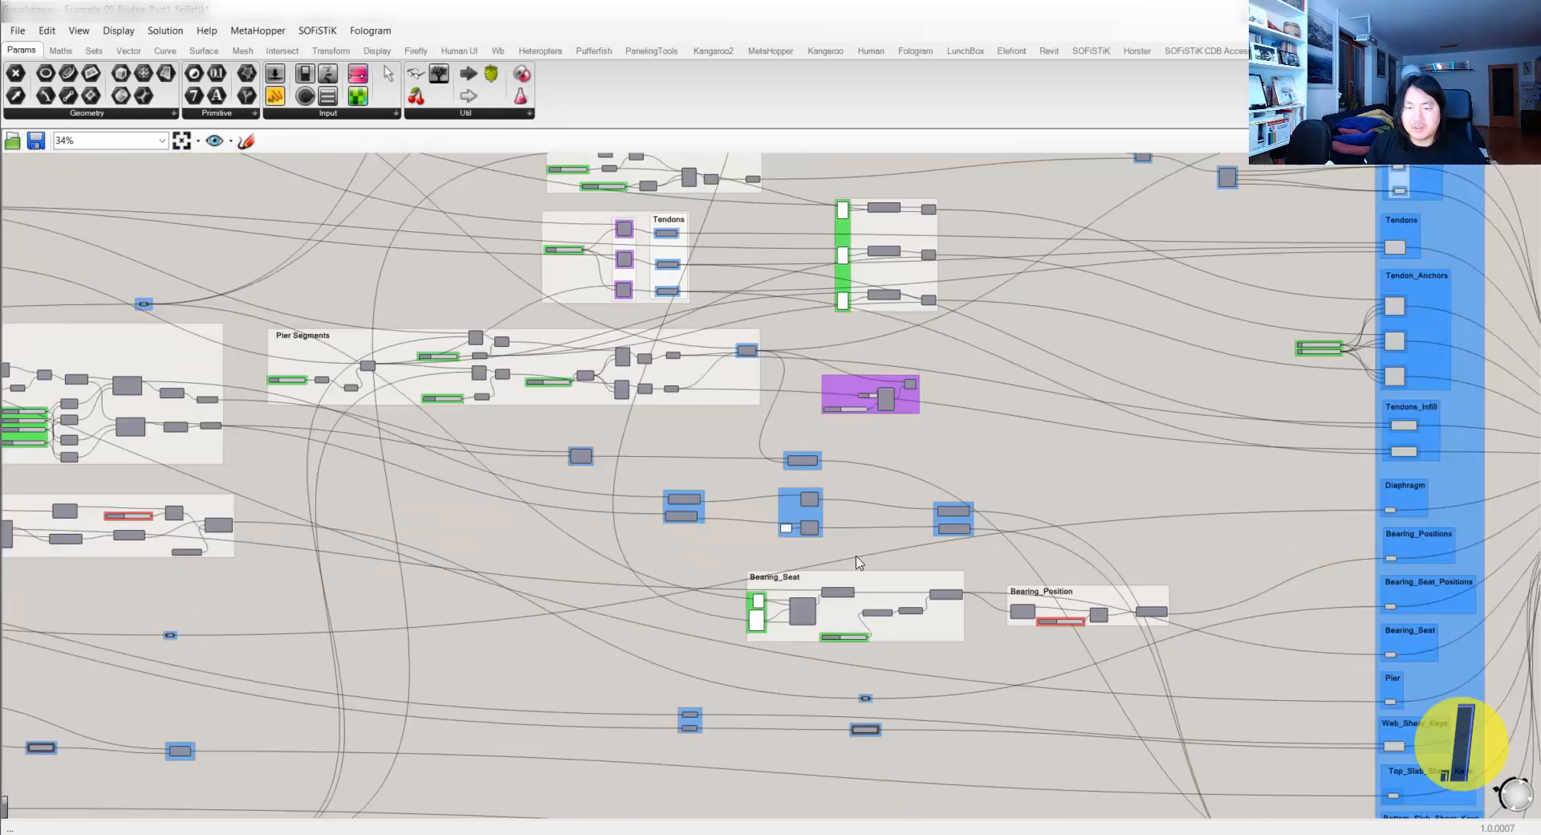
# - Examine the Bearing_Seat and Bearing_Position groups and follow the output parameters to the Collaboration group
pyautogui.scroll(3, 832, 625)
pyautogui.scroll(3, 802, 456)
pyautogui.moveTo(1136, 640); pyautogui.dragTo(605, 612, button='right')
pyautogui.scroll(-3, 792, 626)
pyautogui.moveTo(942, 613); pyautogui.dragTo(520, 516, button='right')
pyautogui.scroll(3, 871, 574)
pyautogui.scroll(-4, 537, 504)
pyautogui.moveTo(798, 476); pyautogui.dragTo(685, 554, button='right')
pyautogui.scroll(-3, 685, 554)
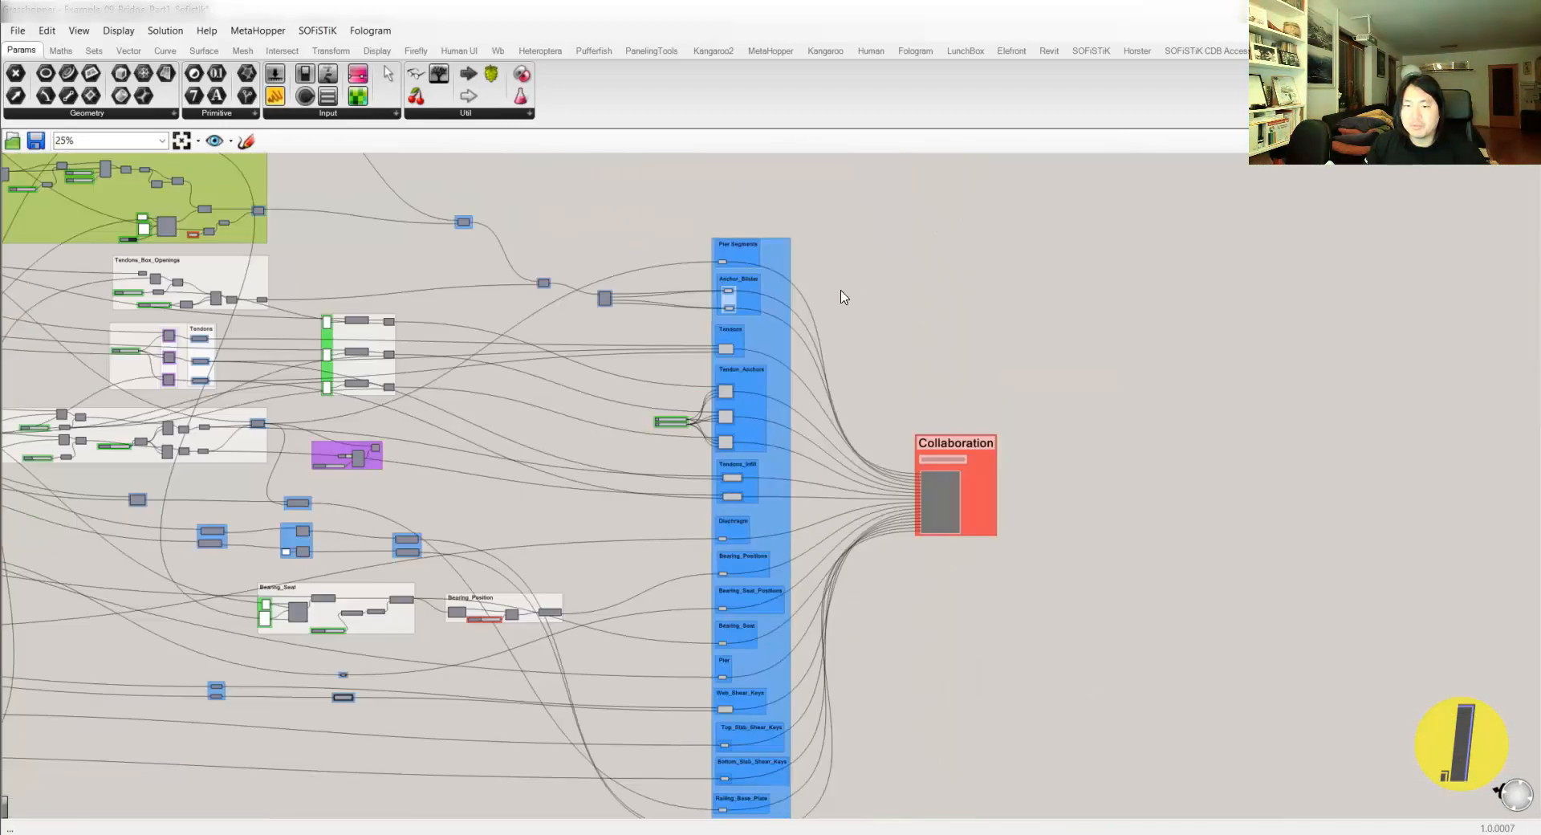
# - Select all the blue output parameter groups feeding Collaboration and inspect the highlighted bridge geometry in the Rhino Perspective view
pyautogui.scroll(-1, 851, 275)
pyautogui.moveTo(863, 224); pyautogui.dragTo(737, 783)
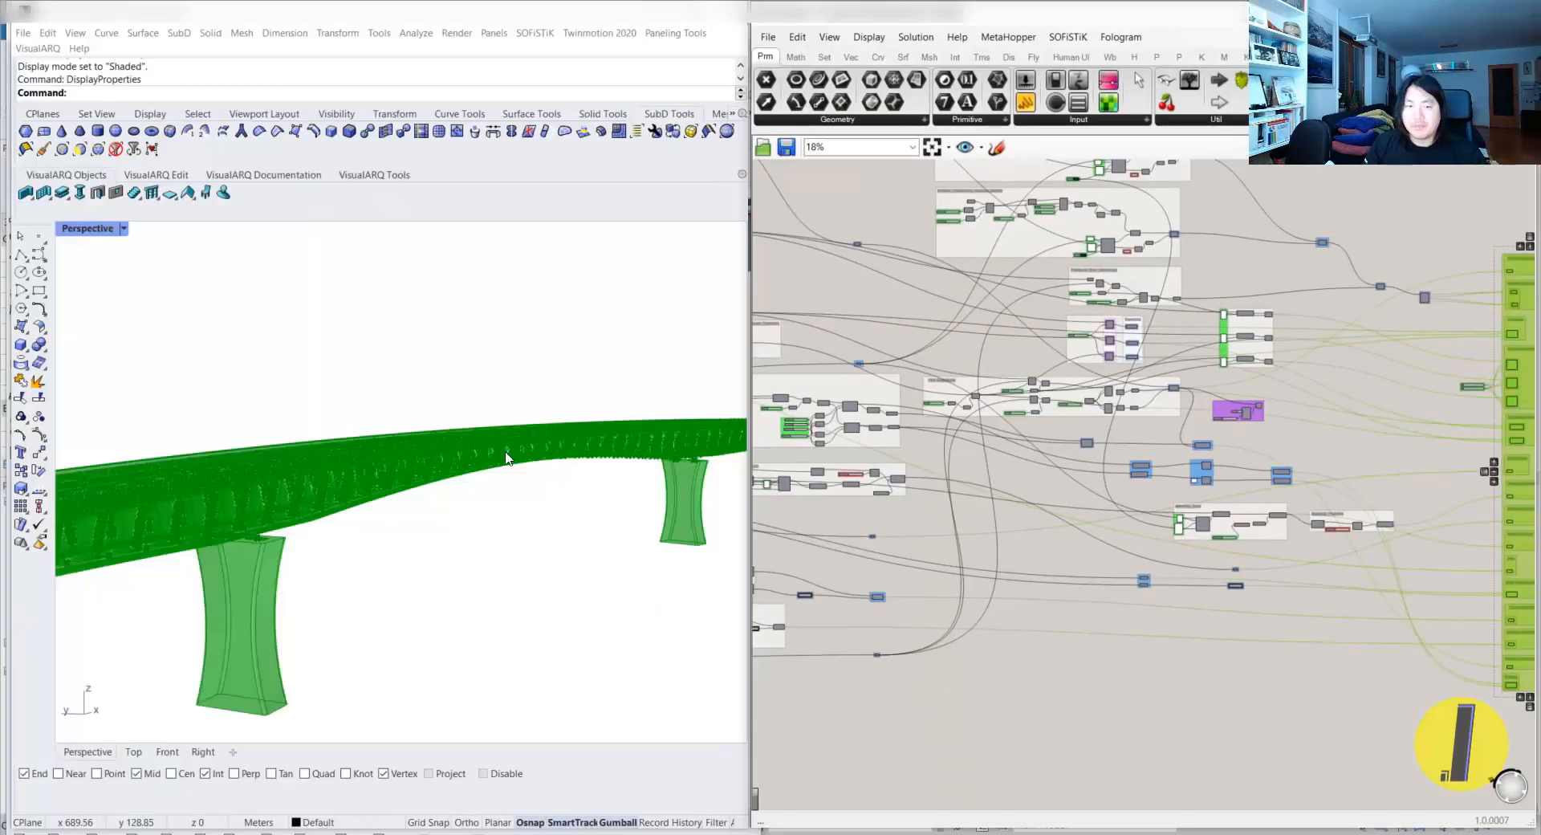
pyautogui.moveTo(385, 498); pyautogui.dragTo(295, 454, button='right')
pyautogui.scroll(5, 455, 567)
pyautogui.scroll(-2, 262, 523)
pyautogui.scroll(-4, 289, 447)
pyautogui.scroll(2, 306, 444)
# - Clear the selection and examine the length and radius lists feeding PlanViewSegment in the 2- Plan View Axis group
pyautogui.moveTo(1097, 447); pyautogui.dragTo(1322, 482, button='right')
pyautogui.scroll(5, 1226, 444)
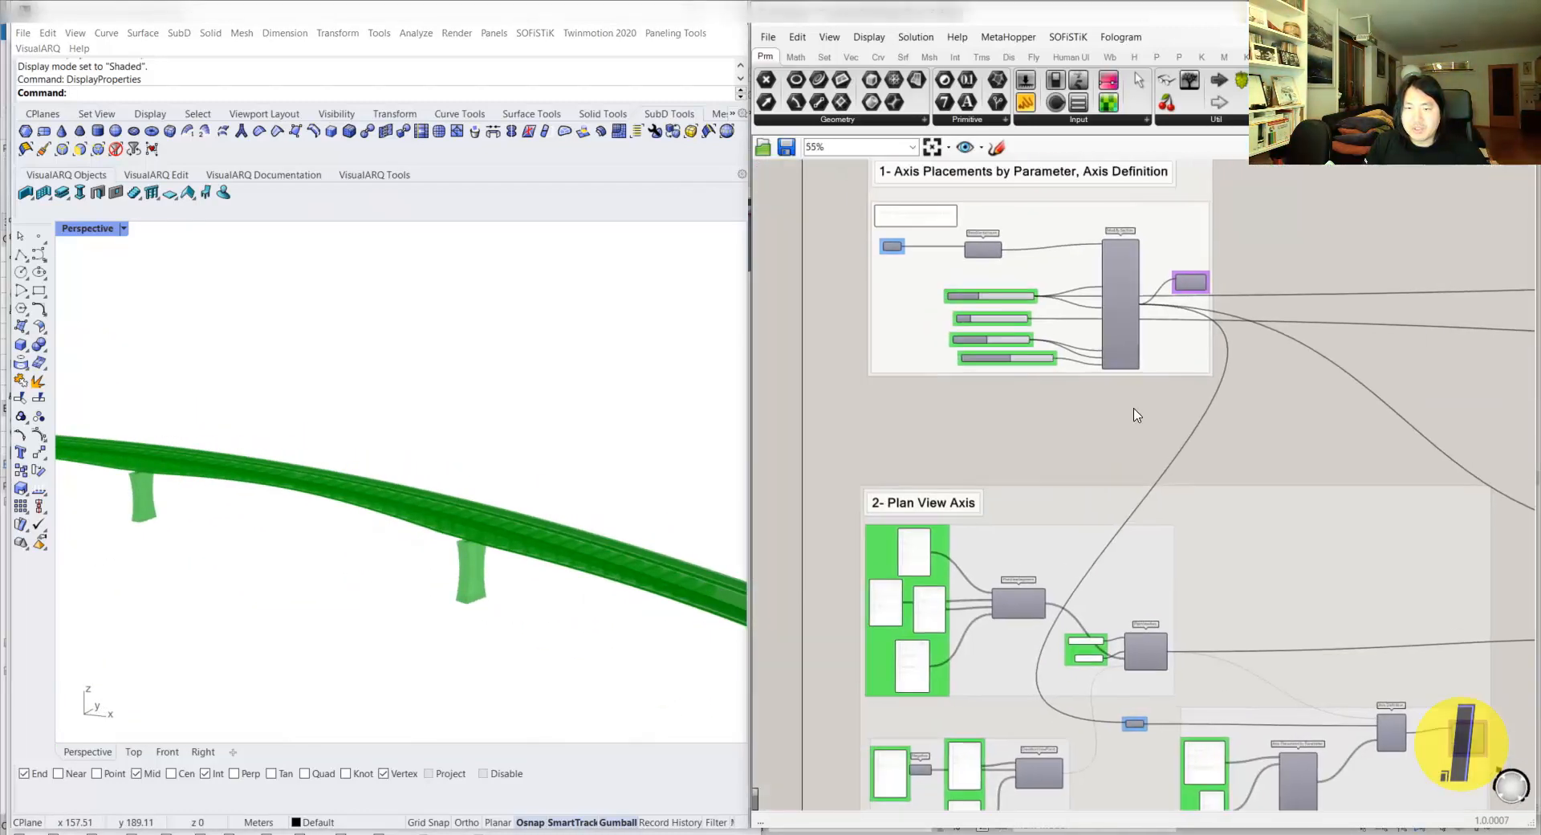
pyautogui.scroll(3, 990, 380)
pyautogui.click(992, 416)
pyautogui.moveTo(806, 711); pyautogui.dragTo(839, 560, button='right')
pyautogui.scroll(1, 838, 560)
pyautogui.scroll(2, 841, 566)
pyautogui.scroll(1, 943, 534)
pyautogui.scroll(1, 935, 435)
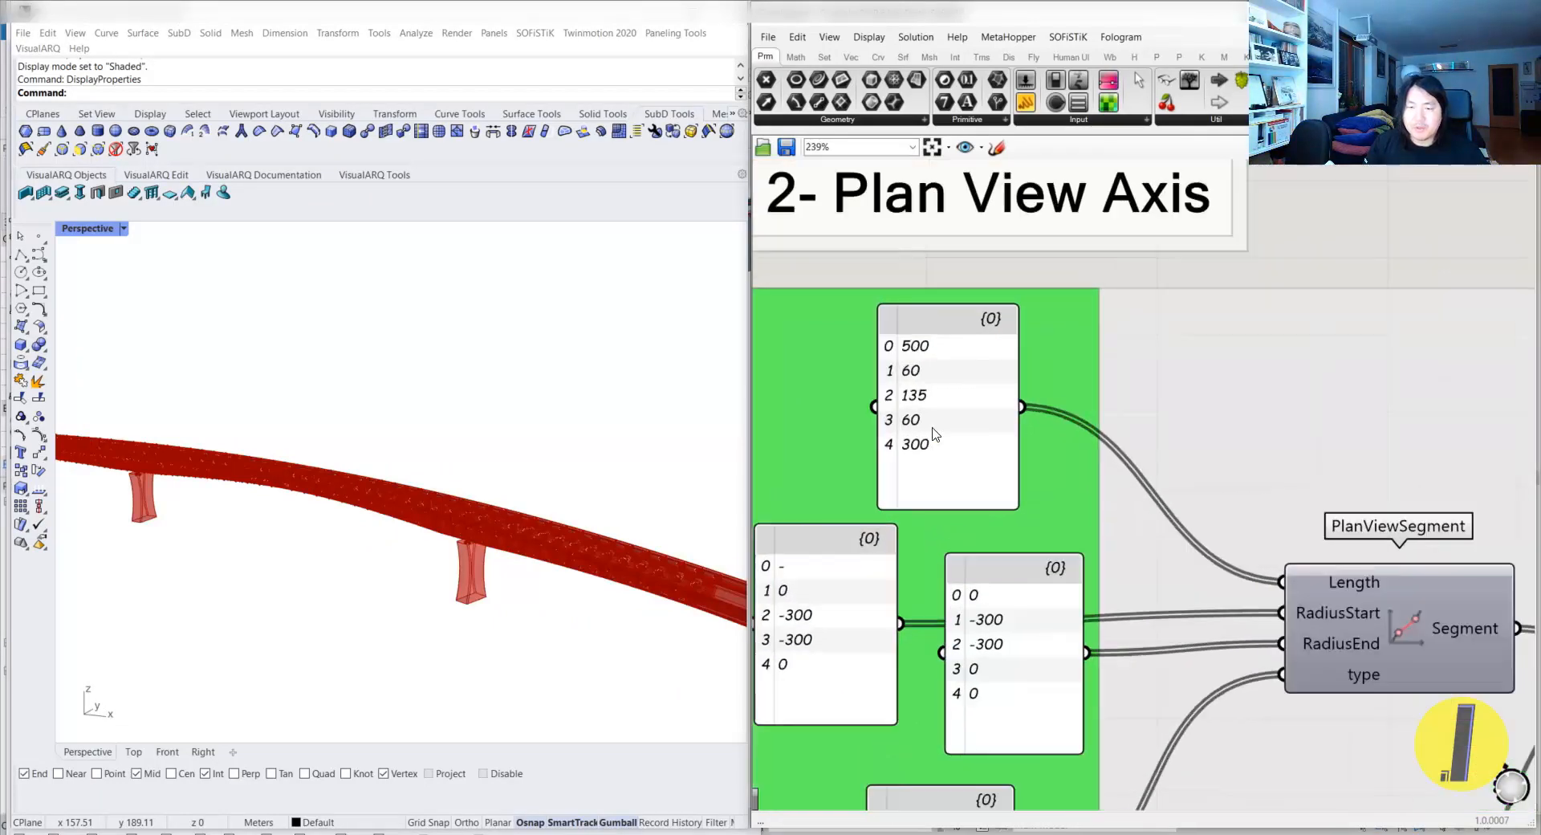
# - Select the panel feeding PlanViewSegment's Length input and view the bridge from its end in the Perspective view
pyautogui.moveTo(258, 509); pyautogui.dragTo(601, 456, button='right')
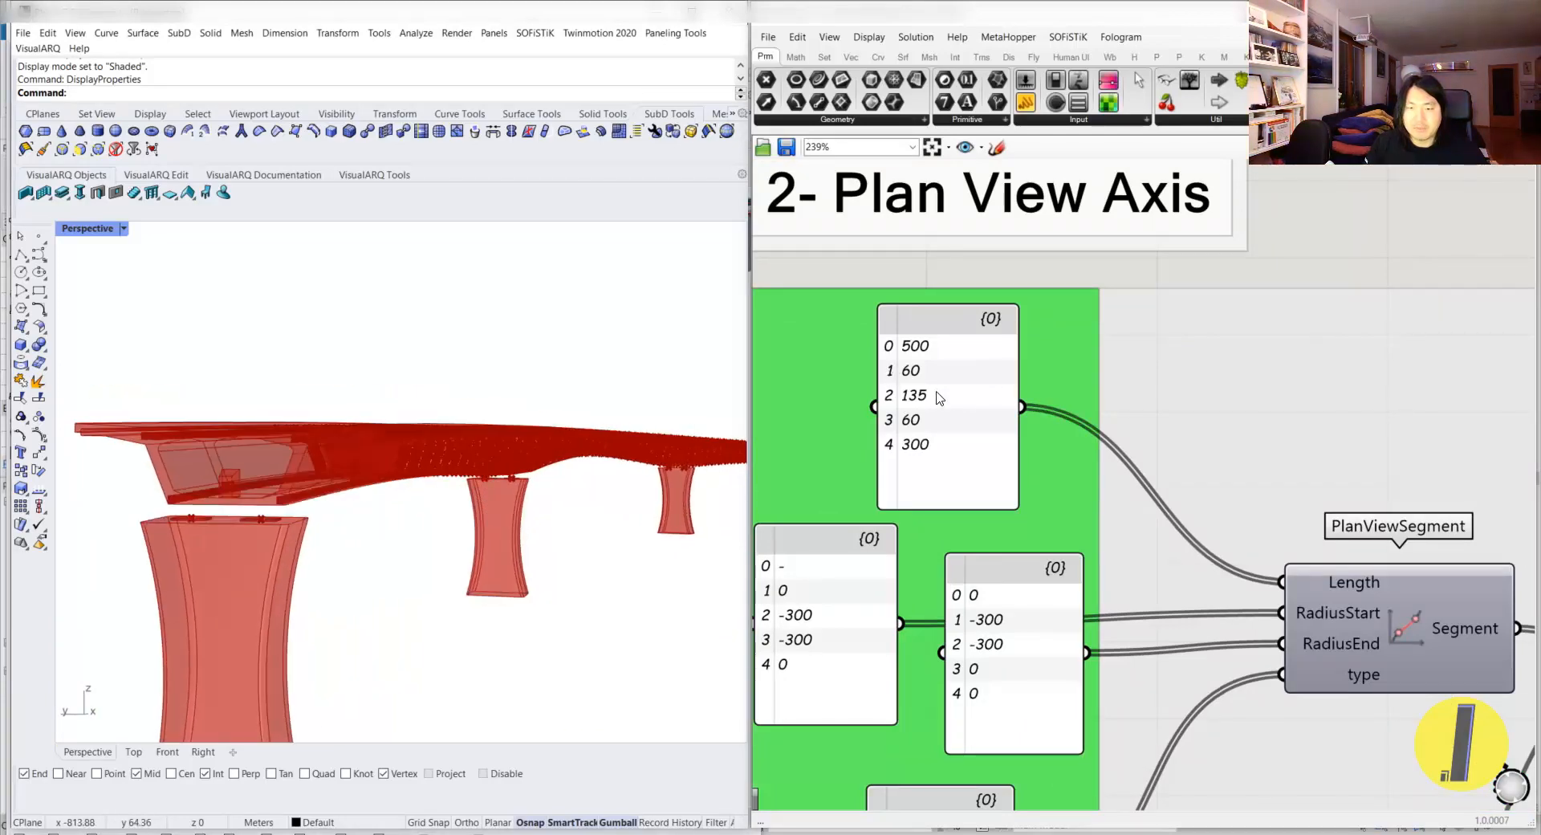
pyautogui.scroll(-1, 928, 407)
pyautogui.click(993, 405)
pyautogui.scroll(-1, 947, 652)
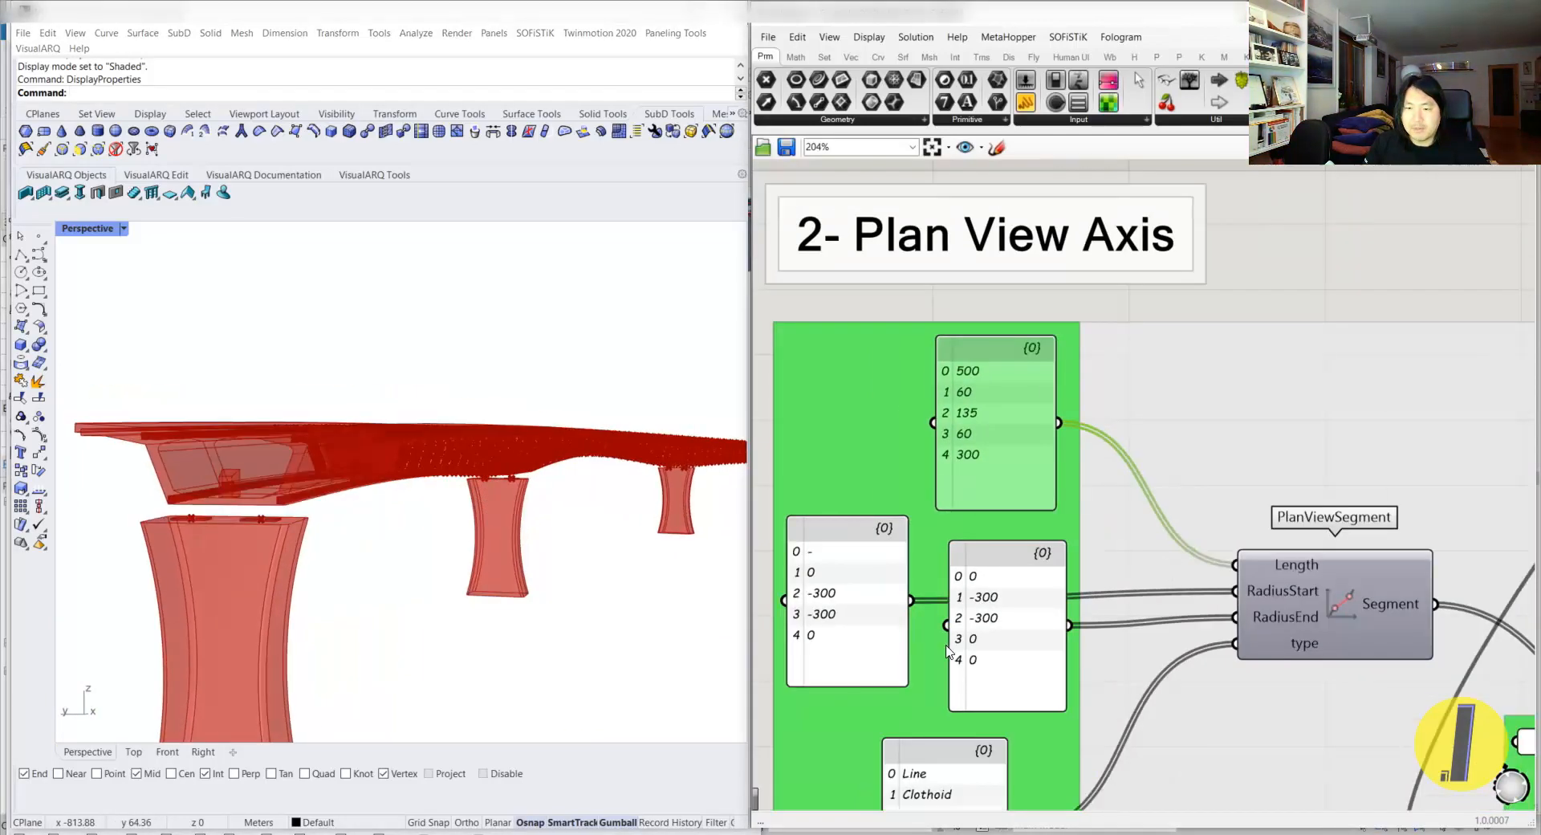
pyautogui.moveTo(253, 582); pyautogui.dragTo(362, 554, button='right')
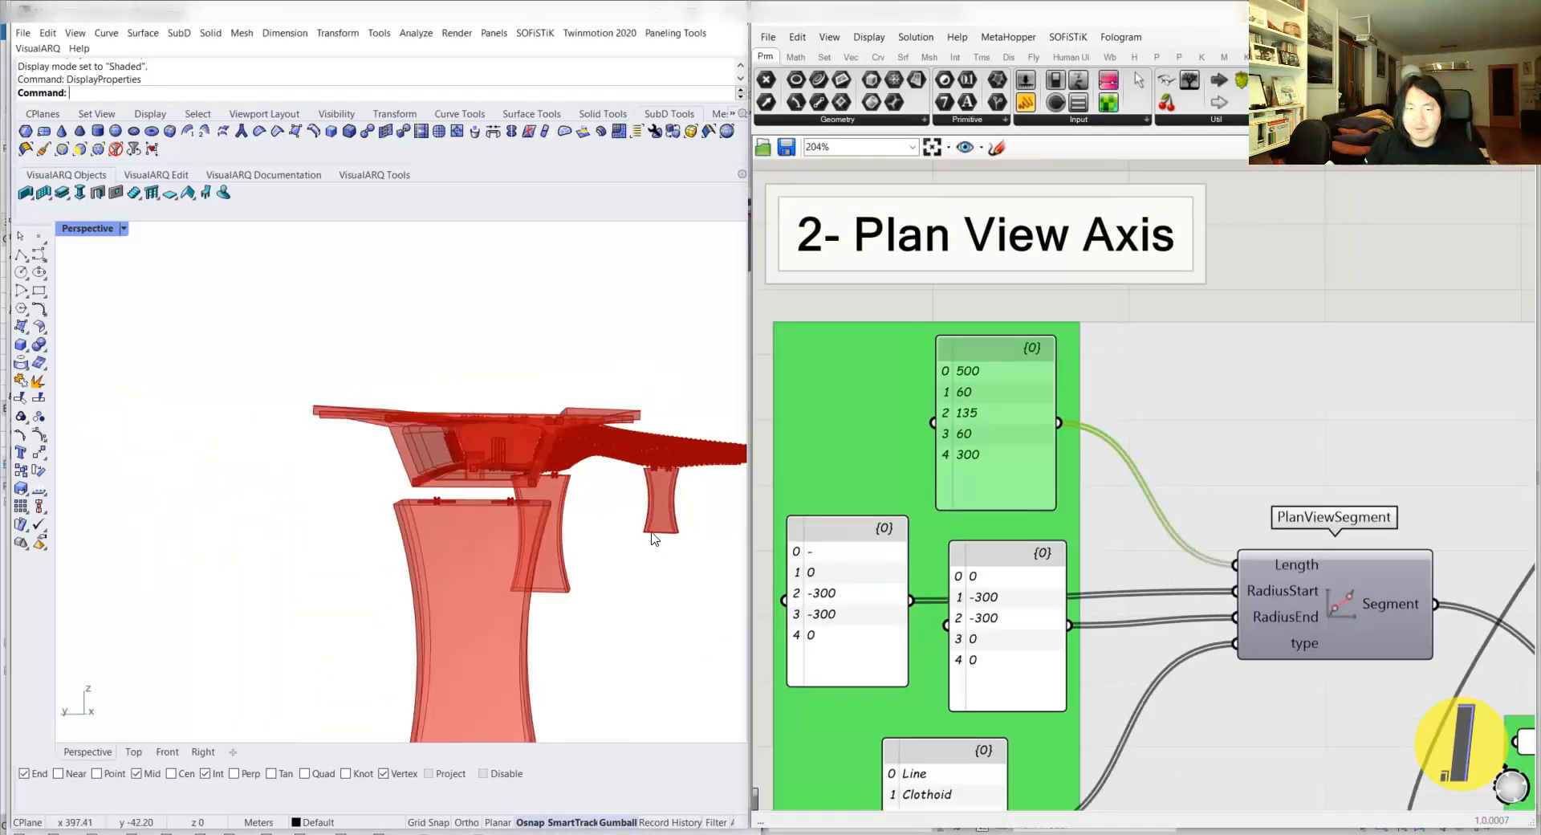
# - Set the index 3 value of the panel feeding PlanViewSegment's RadiusStart to -1200 and recompute the bridge
pyautogui.moveTo(594, 490); pyautogui.dragTo(428, 516, button='right')
pyautogui.scroll(-5, 427, 516)
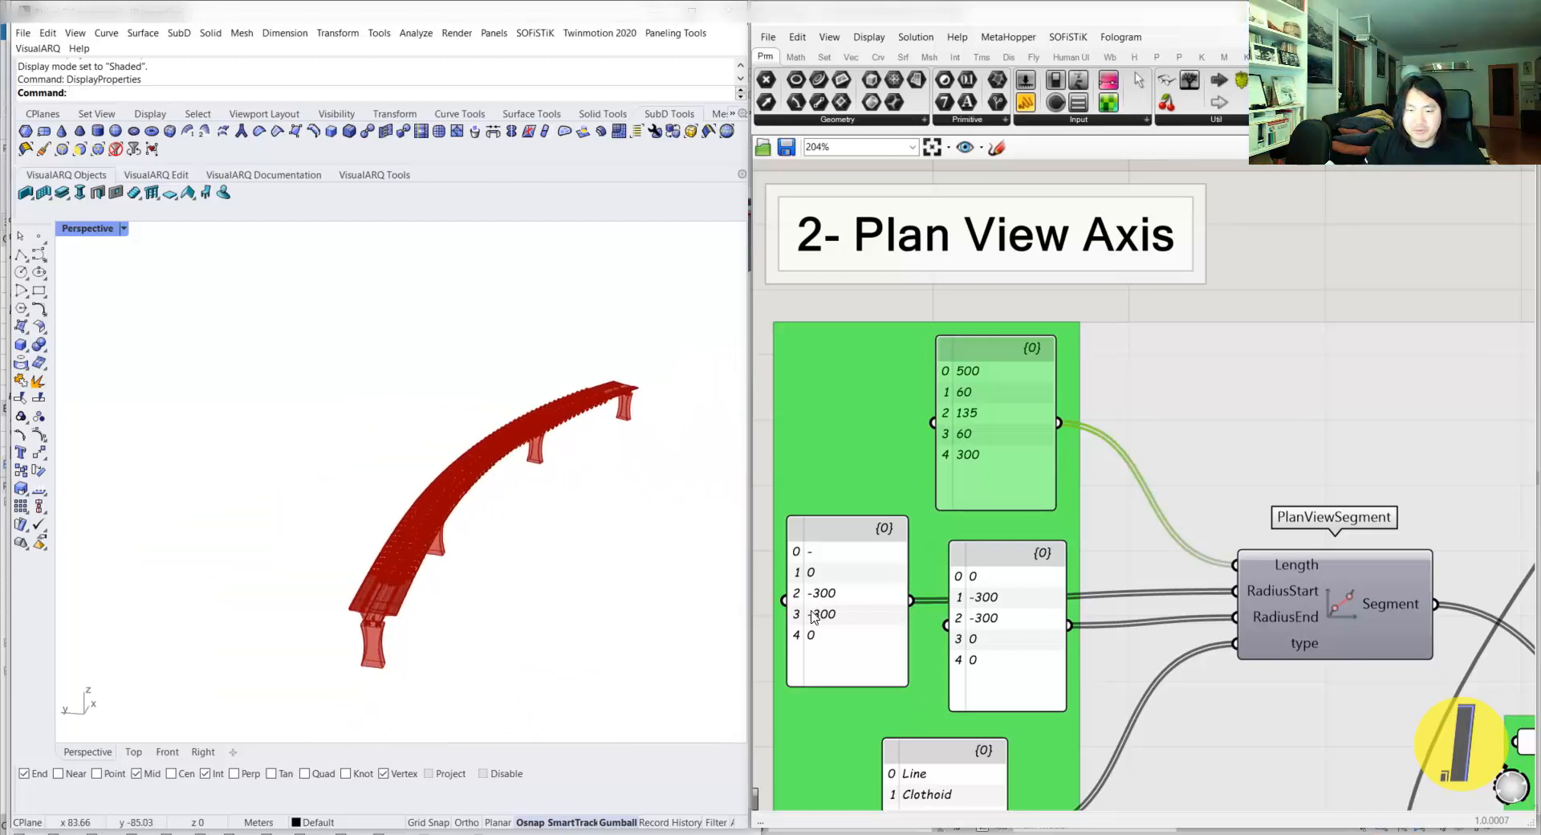
pyautogui.click(853, 613)
pyautogui.doubleClick(825, 594)
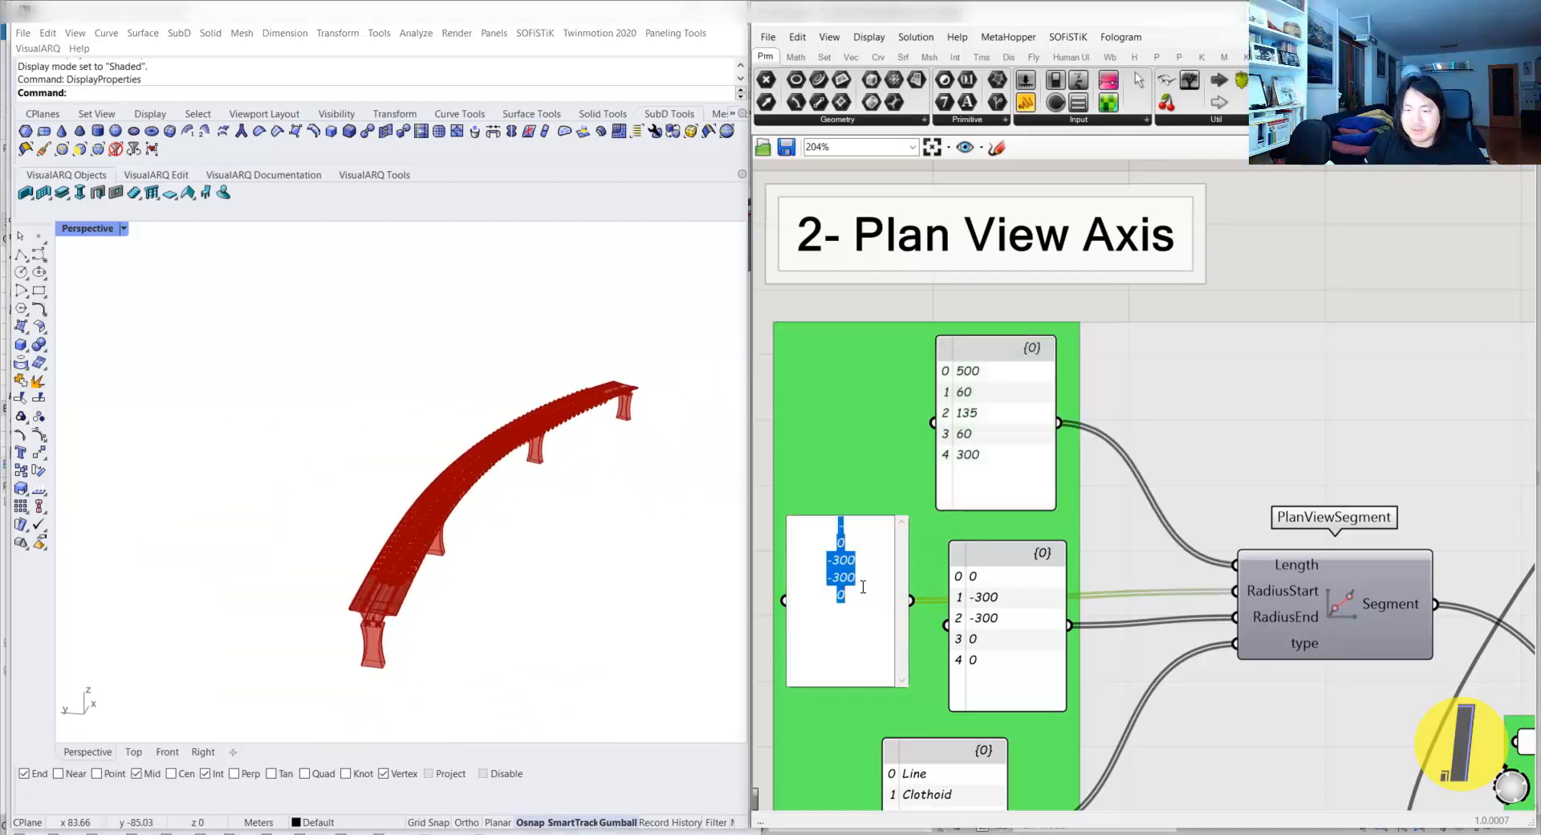
pyautogui.click(861, 585)
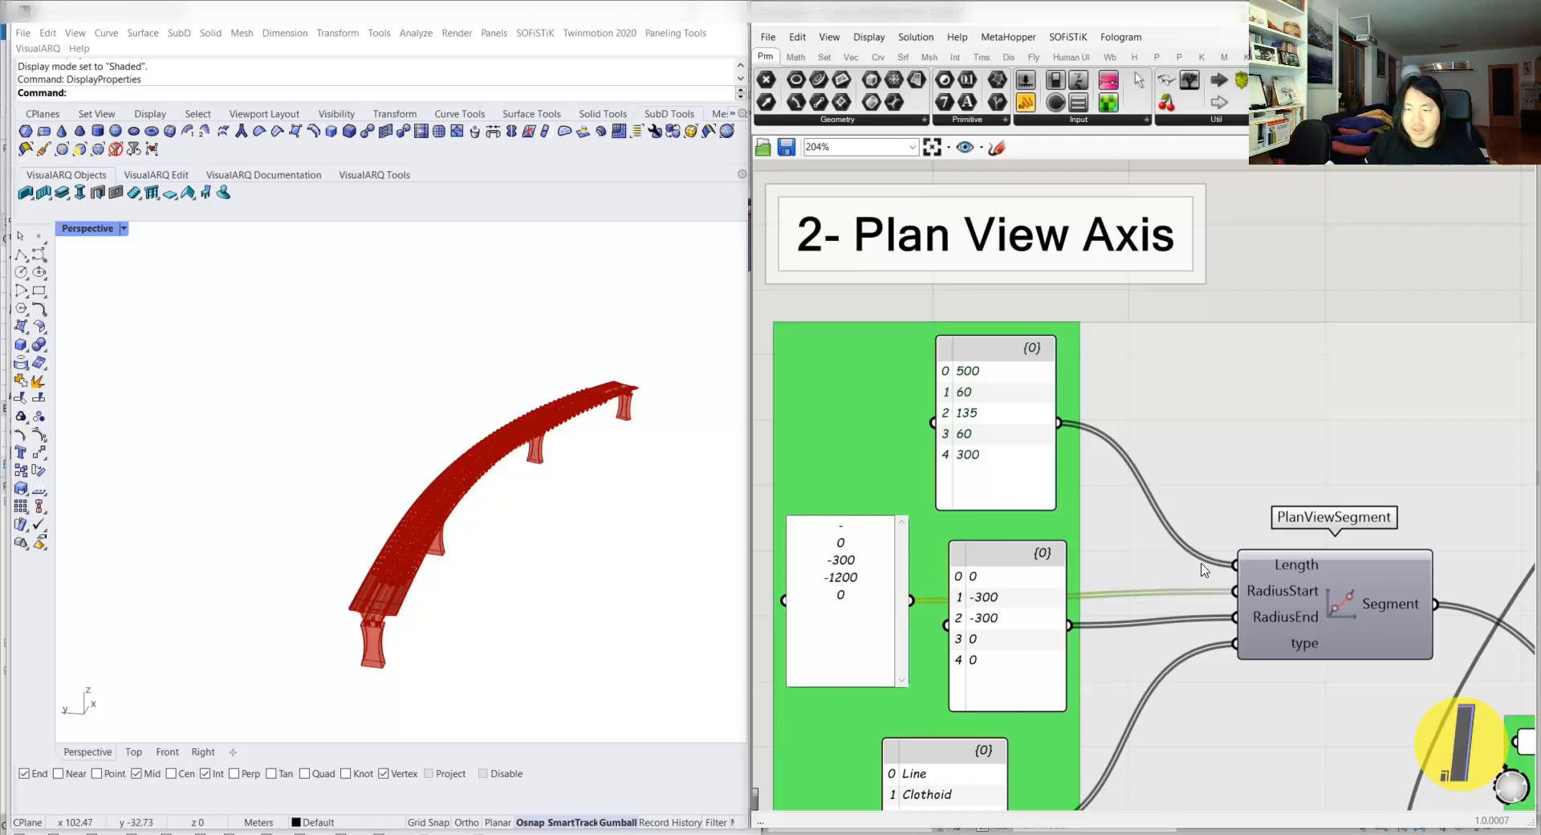
pyautogui.click(856, 578)
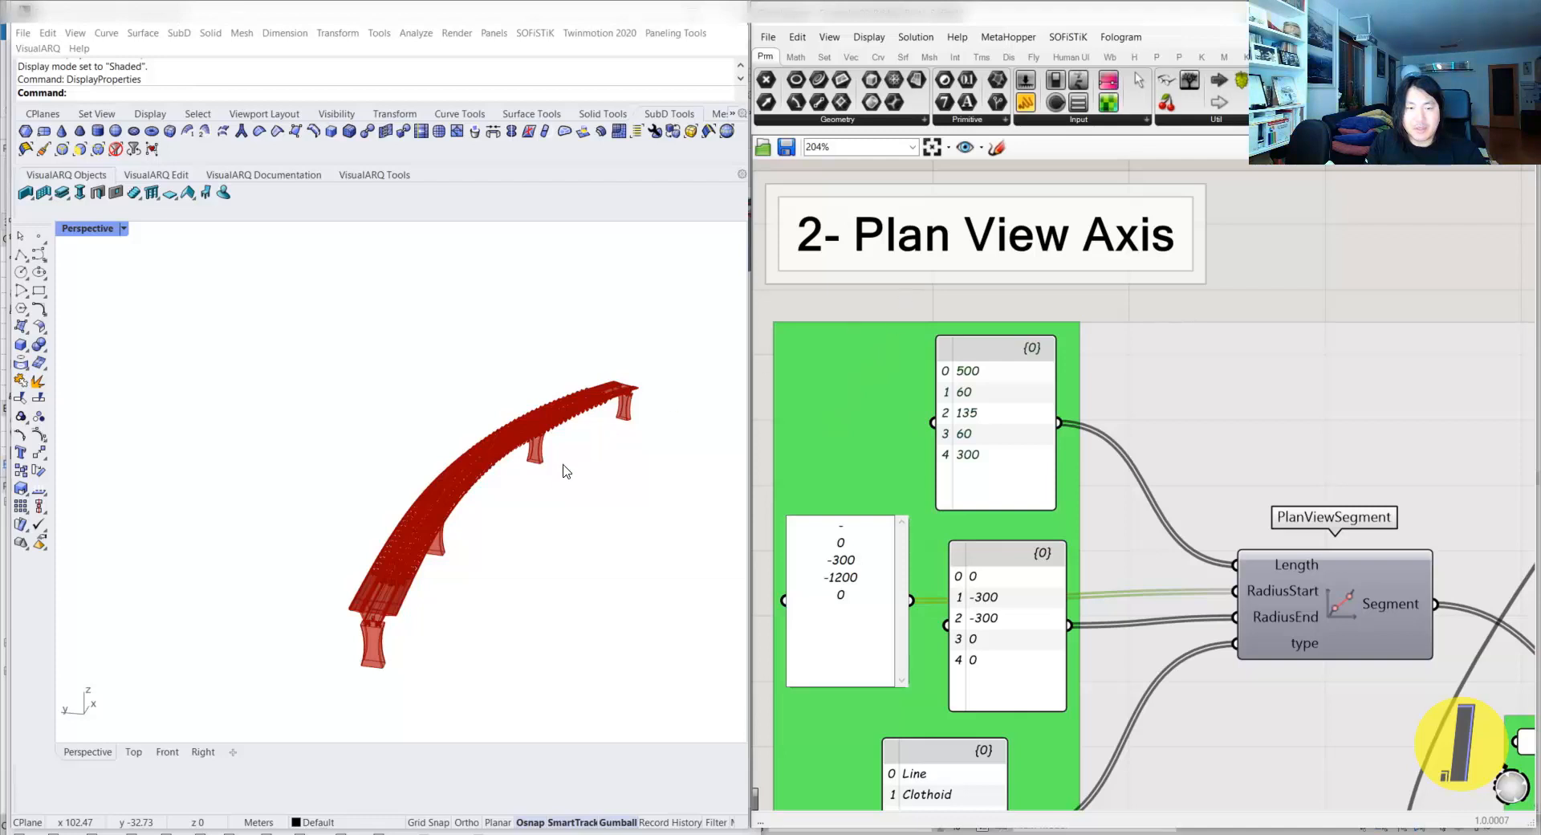
pyautogui.click(530, 493)
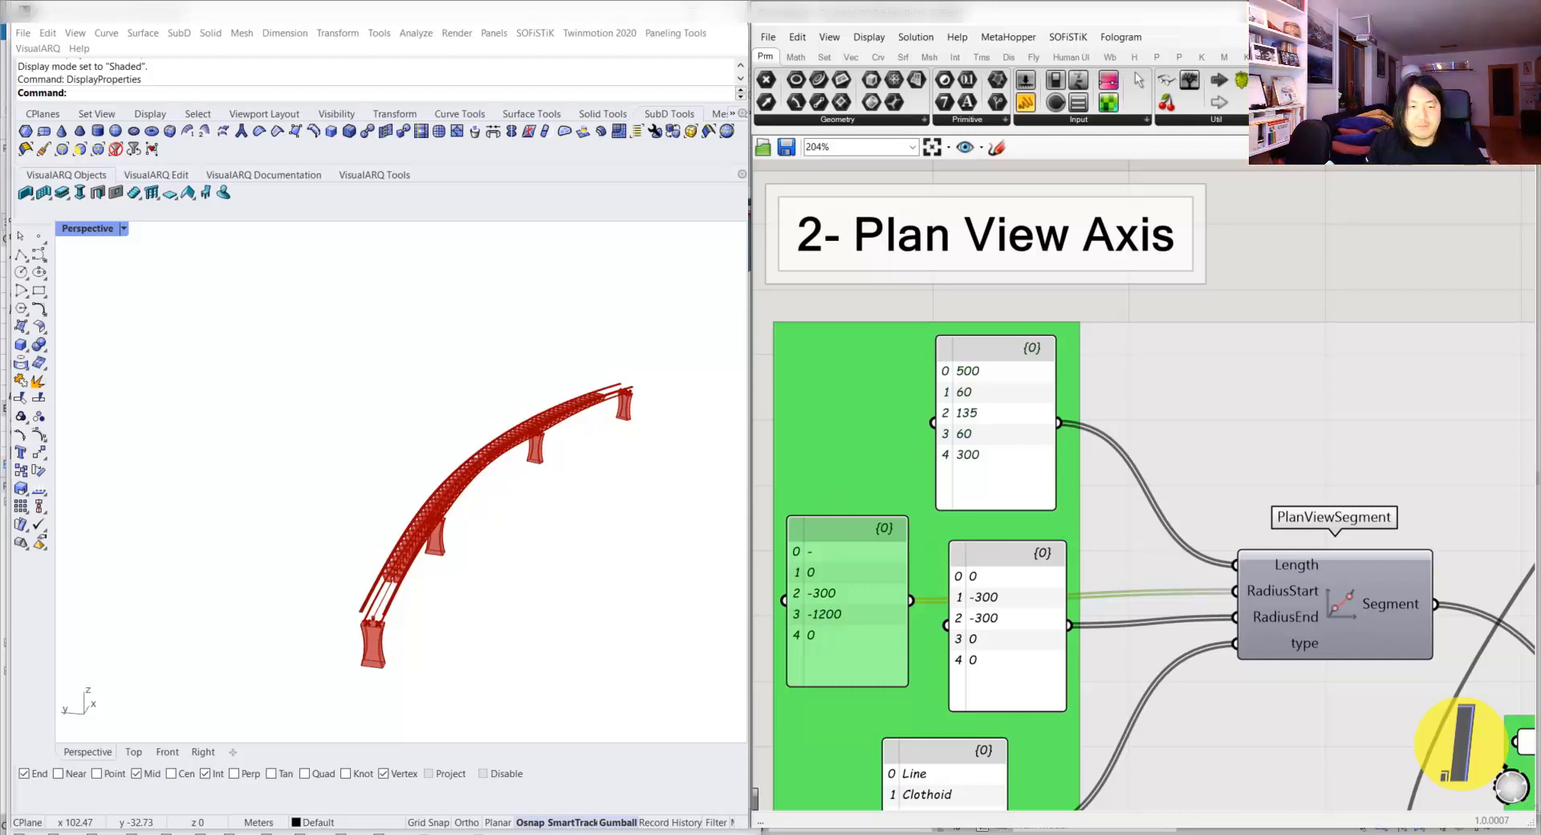
# - Restore the index 3 value of the RadiusStart panel to -300, recompute the bridge and deselect the panel
pyautogui.scroll(1, 995, 289)
pyautogui.moveTo(507, 574); pyautogui.dragTo(516, 426, button='right')
pyautogui.scroll(4, 500, 528)
pyautogui.scroll(4, 454, 514)
pyautogui.scroll(3, 945, 586)
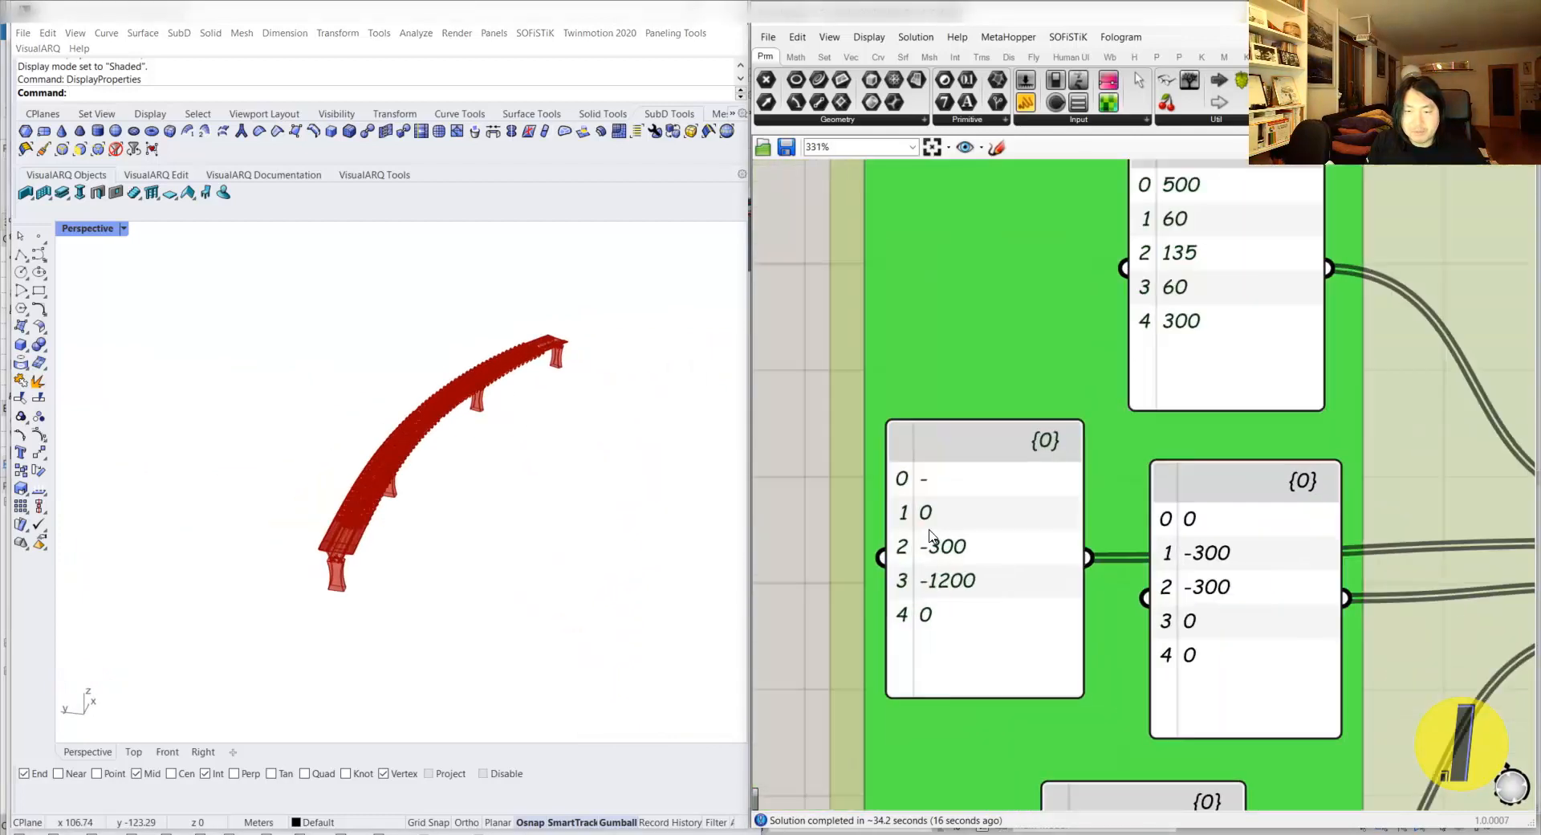
pyautogui.doubleClick(944, 585)
pyautogui.moveTo(982, 521); pyautogui.dragTo(960, 521)
pyautogui.write('3')
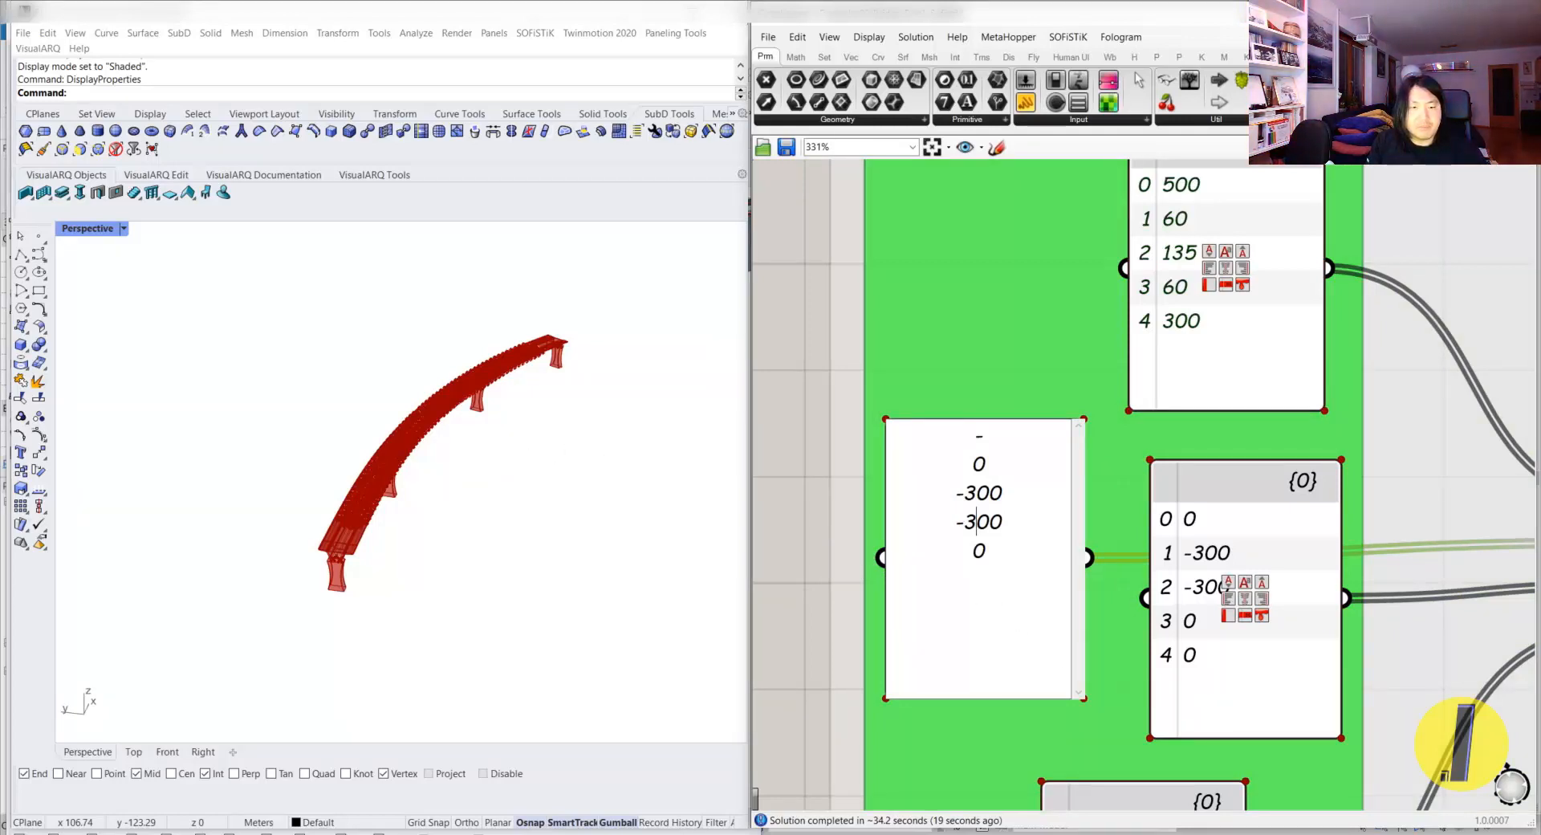
pyautogui.click(809, 434)
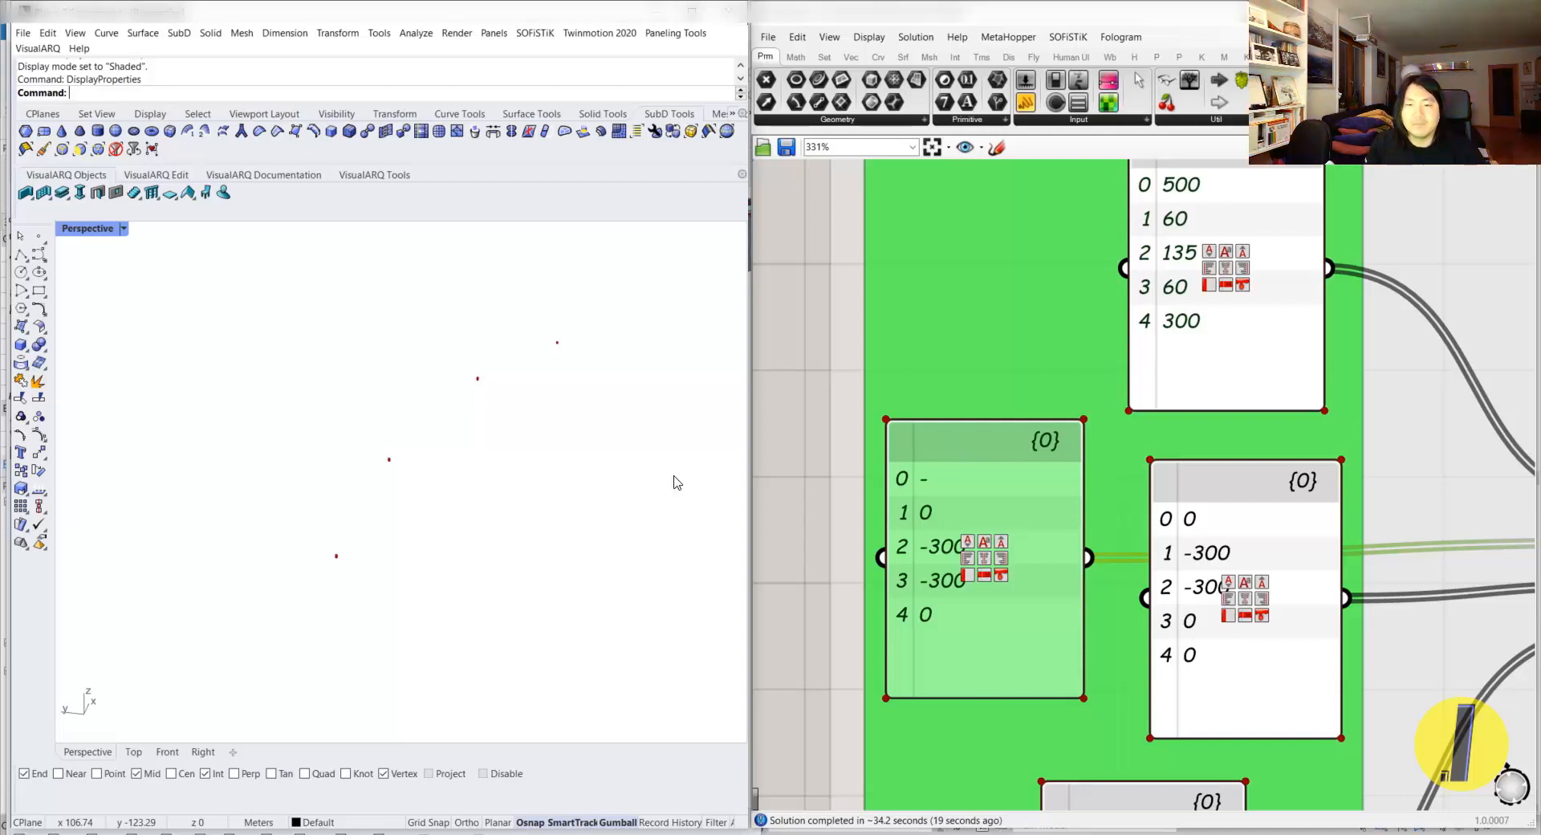
pyautogui.click(840, 447)
# - Inspect the recomputed bridge in the Perspective view, first close up and then along its whole length
pyautogui.moveTo(501, 437); pyautogui.dragTo(411, 440, button='right')
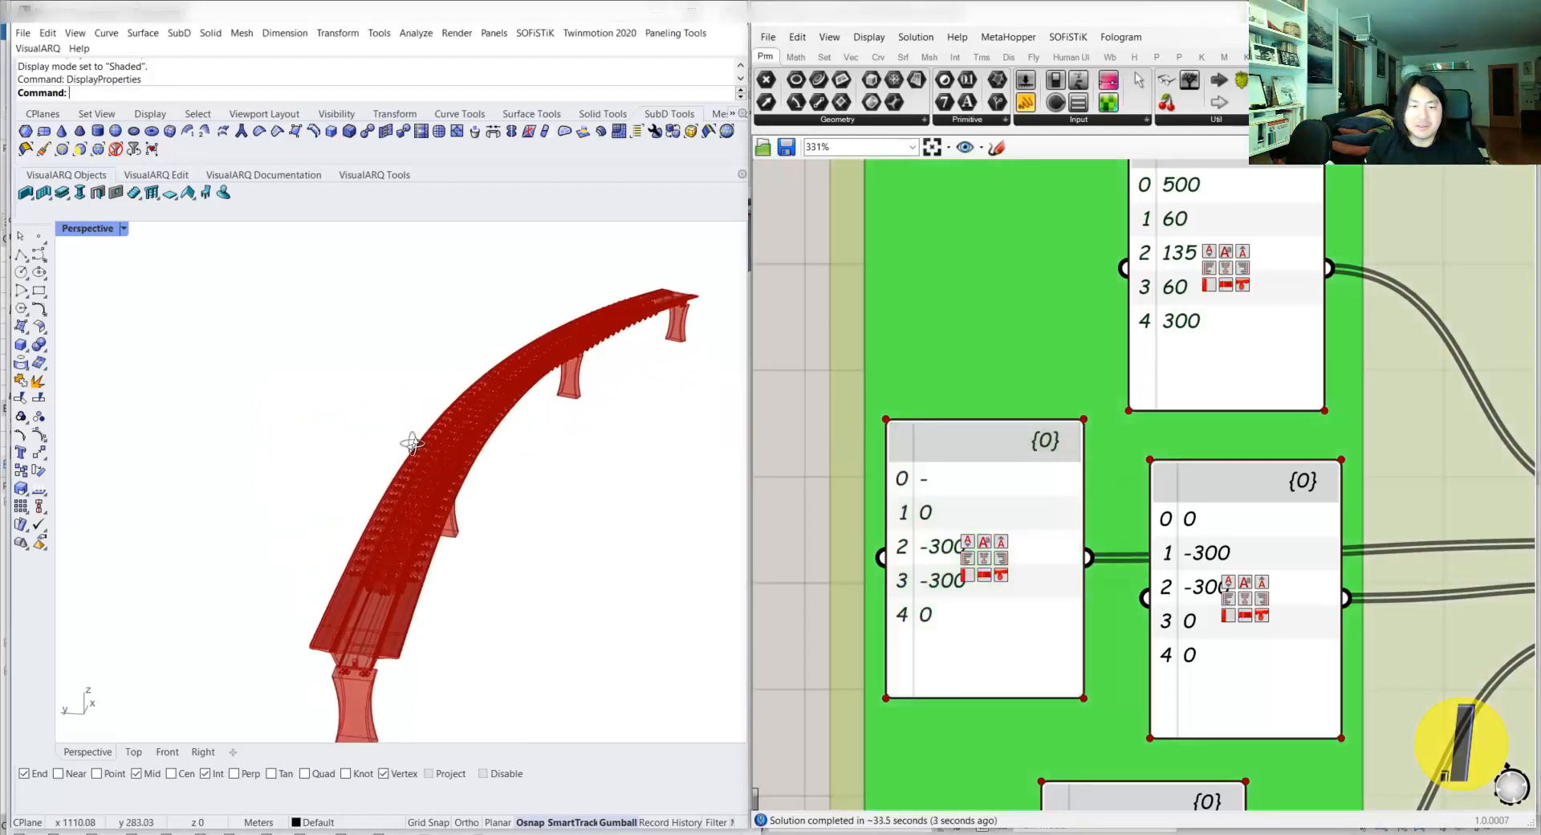
pyautogui.scroll(3, 495, 450)
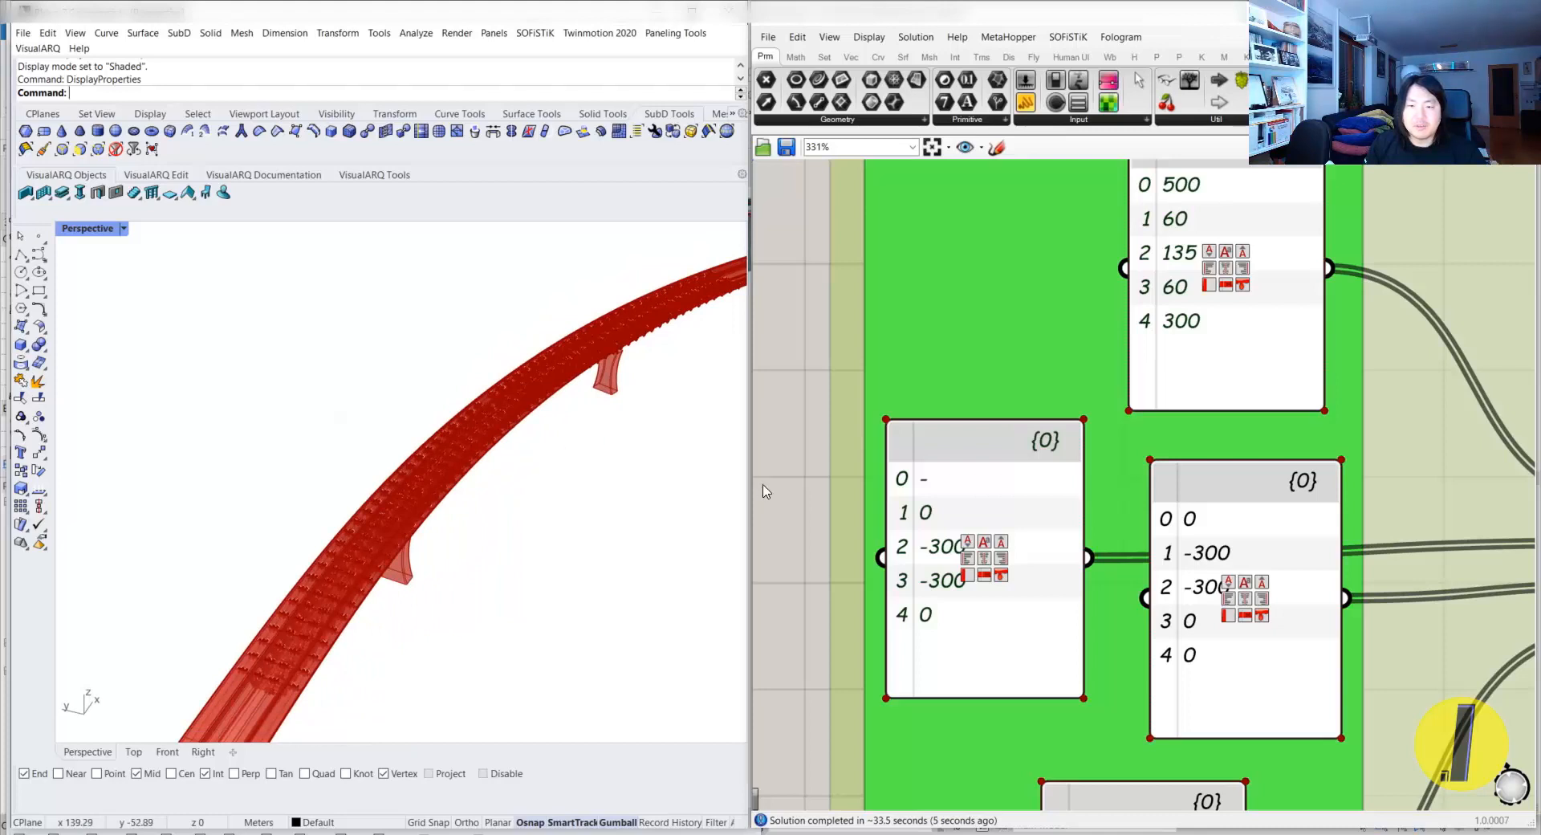
pyautogui.scroll(-3, 517, 451)
pyautogui.moveTo(482, 416); pyautogui.dragTo(1245, 399, button='right')
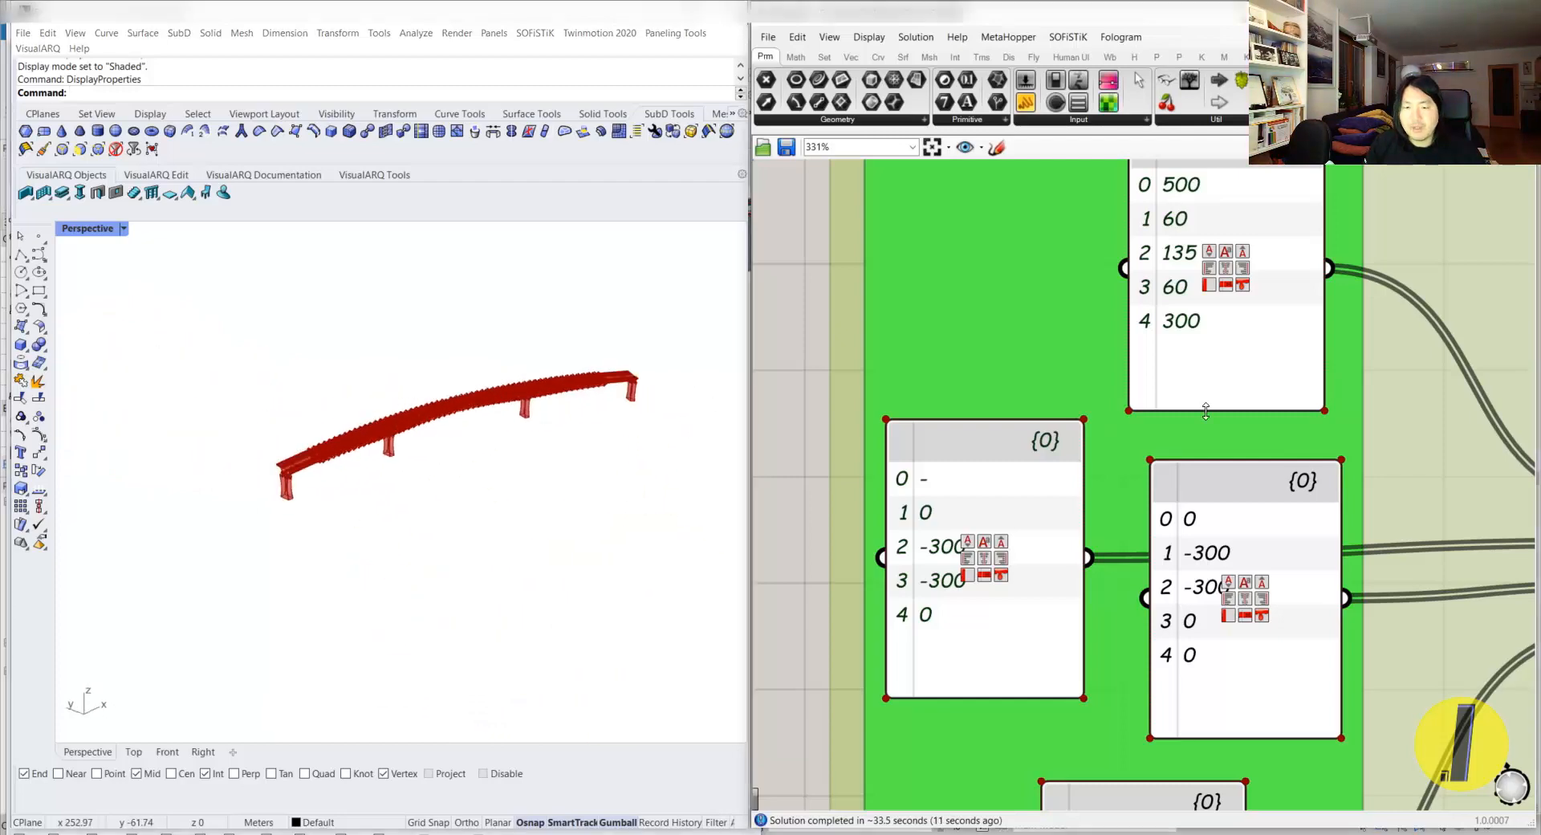
# - Select the Brep in the Pier Segments output group and inspect the highlighted segments near the end pier
pyautogui.scroll(-8, 1198, 444)
pyautogui.scroll(-5, 1199, 444)
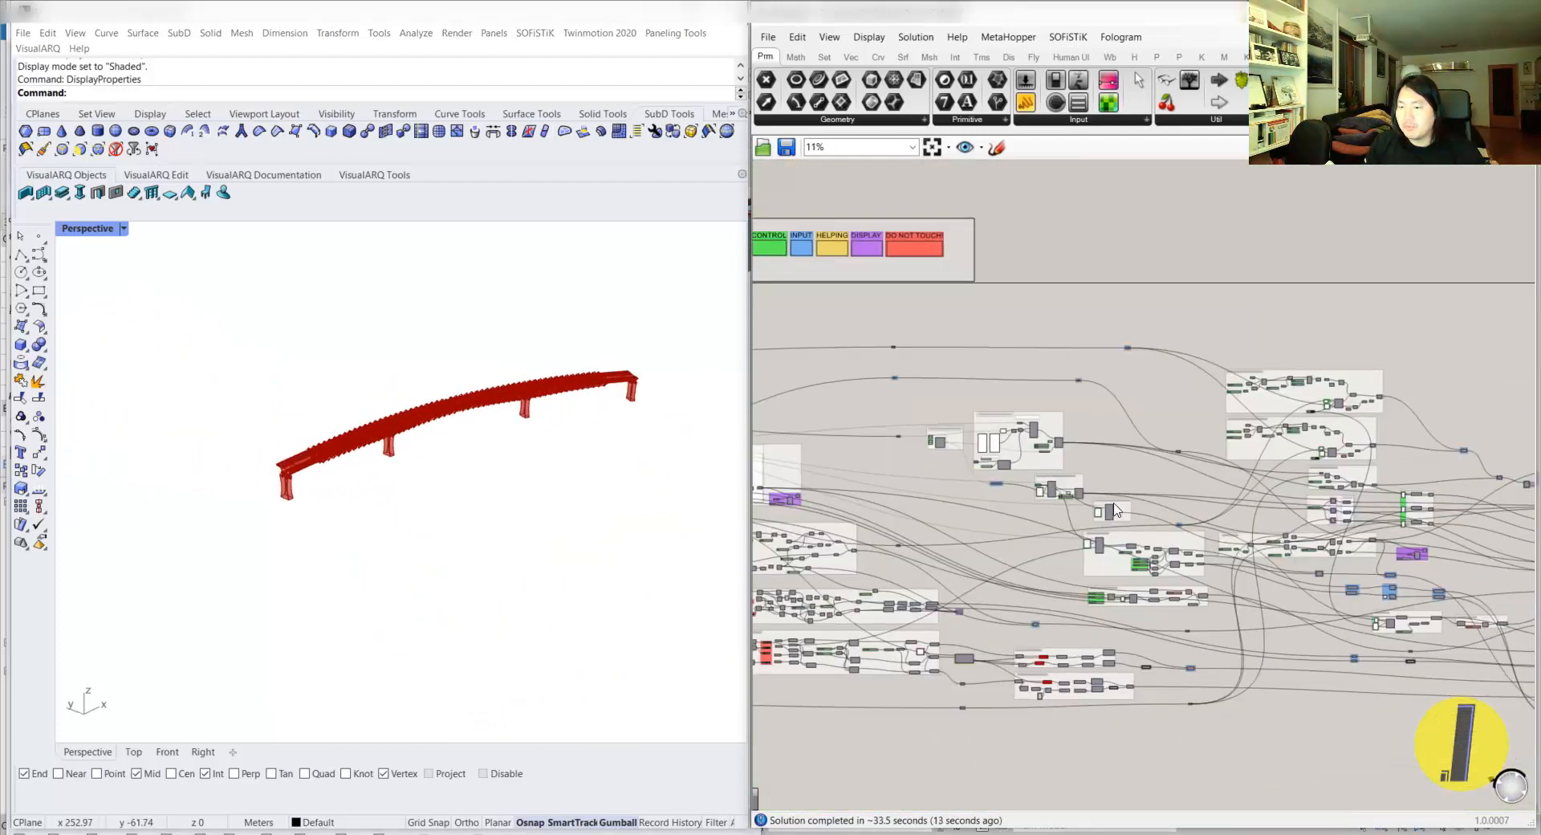
pyautogui.scroll(9, 1080, 447)
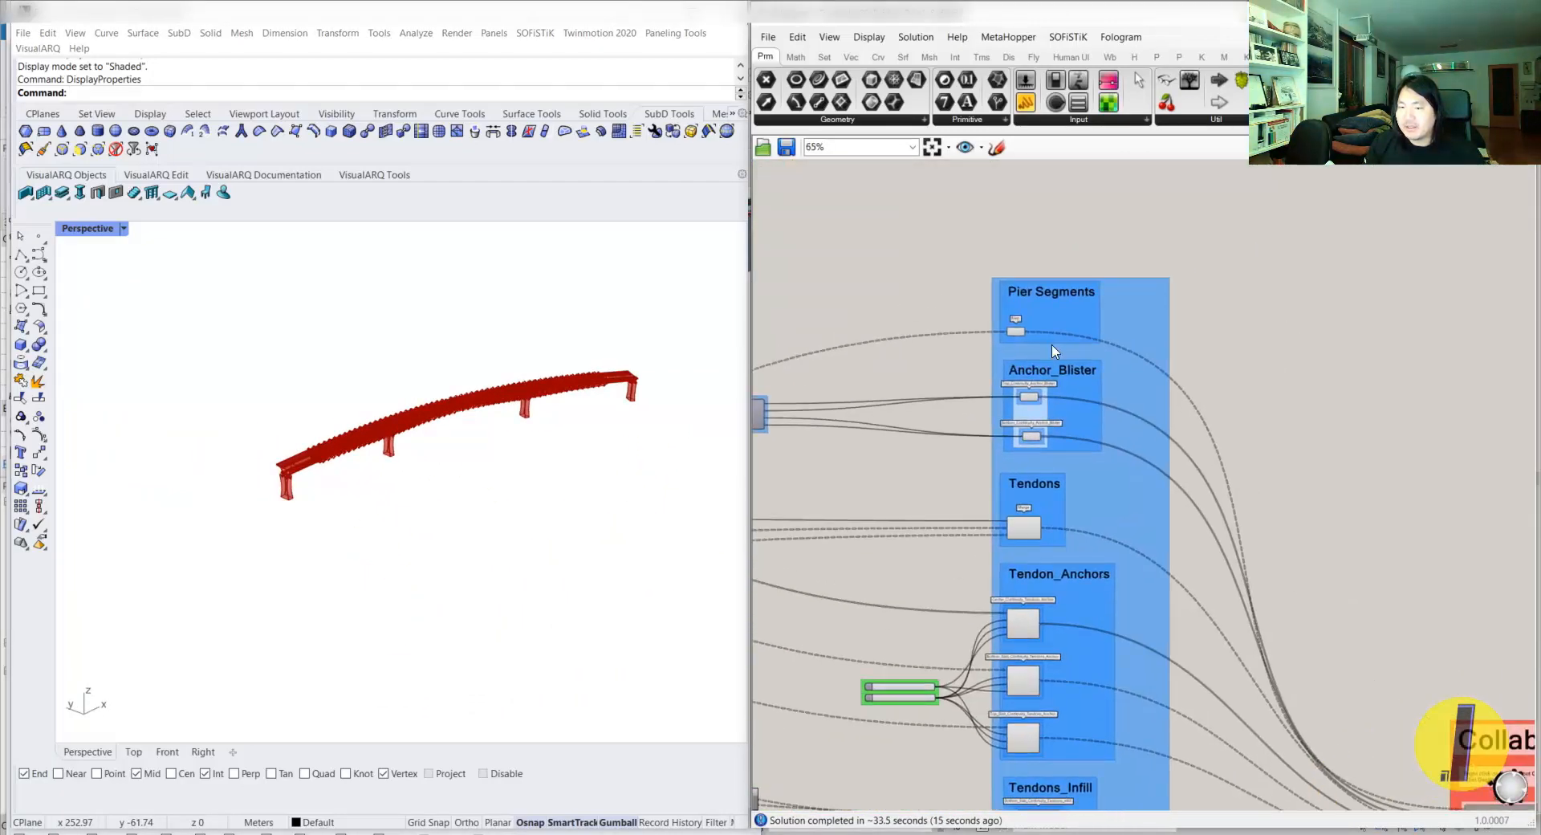
pyautogui.click(1003, 344)
pyautogui.moveTo(1004, 341); pyautogui.dragTo(1007, 342)
pyautogui.scroll(14, 292, 443)
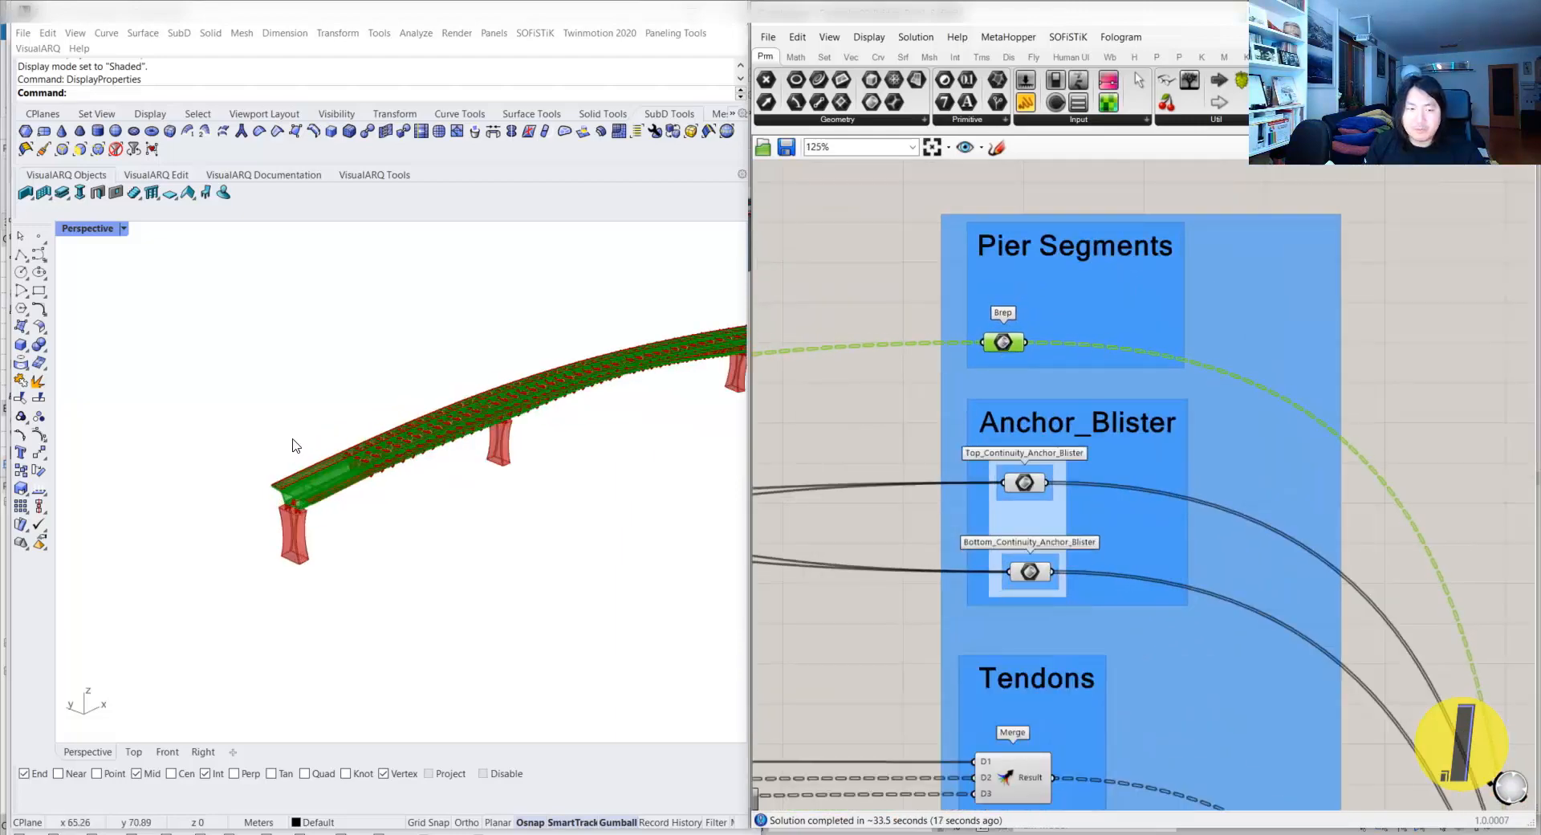
pyautogui.scroll(-6, 345, 469)
pyautogui.moveTo(345, 468); pyautogui.dragTo(406, 443, button='right')
pyautogui.scroll(4, 406, 443)
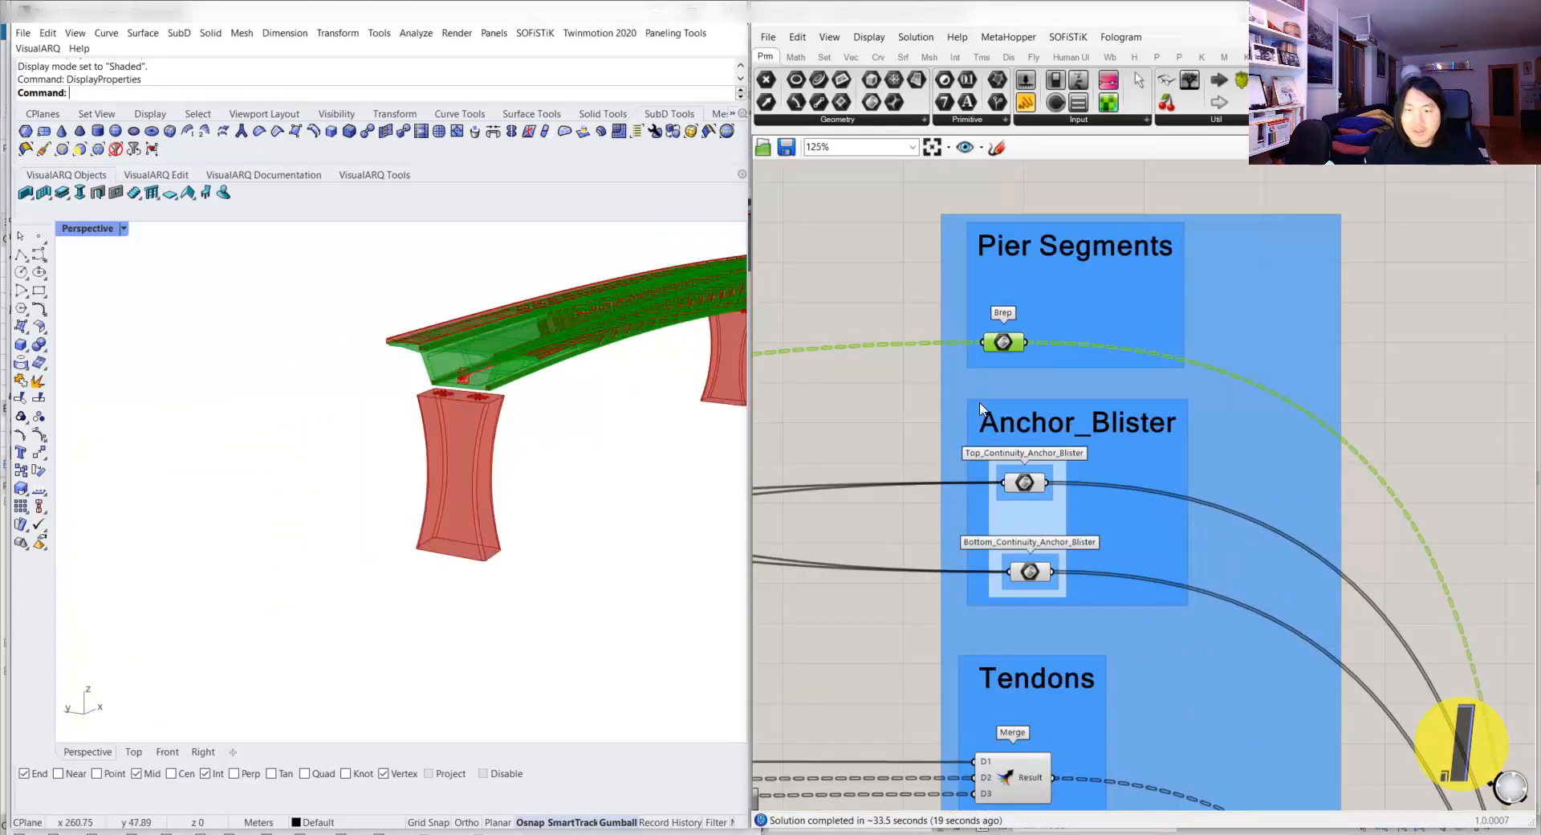
# - Select the top and bottom Anchor_Blister outputs and the Tendons Merge in turn, checking the highlighted geometry from the bridge's end
pyautogui.click(1026, 482)
pyautogui.click(1027, 572)
pyautogui.moveTo(1027, 572); pyautogui.dragTo(948, 437, button='right')
pyautogui.scroll(-6, 492, 358)
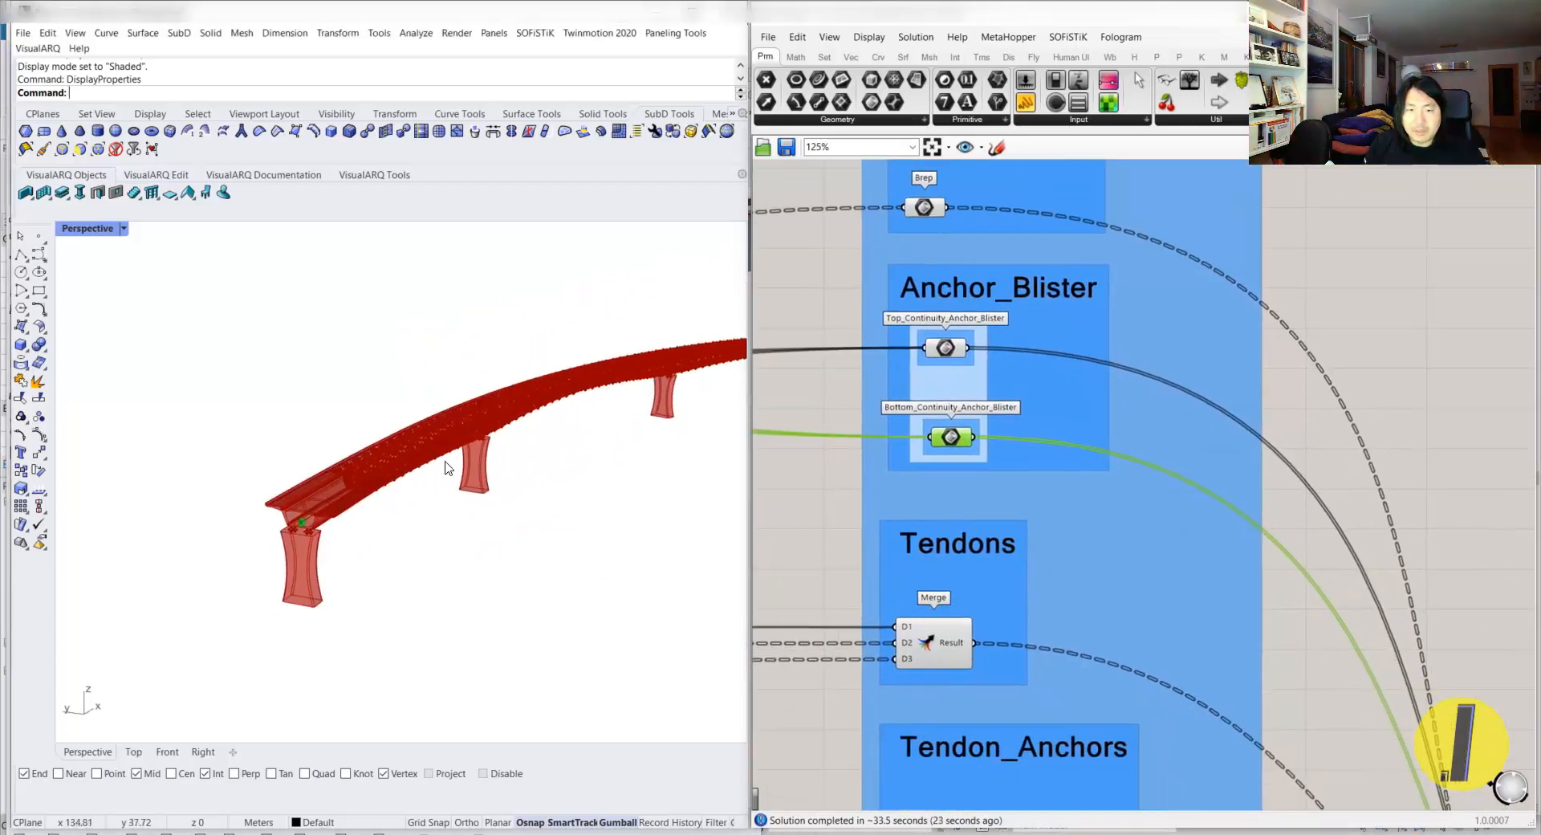
pyautogui.click(928, 652)
pyautogui.moveTo(450, 518); pyautogui.dragTo(492, 483, button='right')
pyautogui.scroll(6, 504, 480)
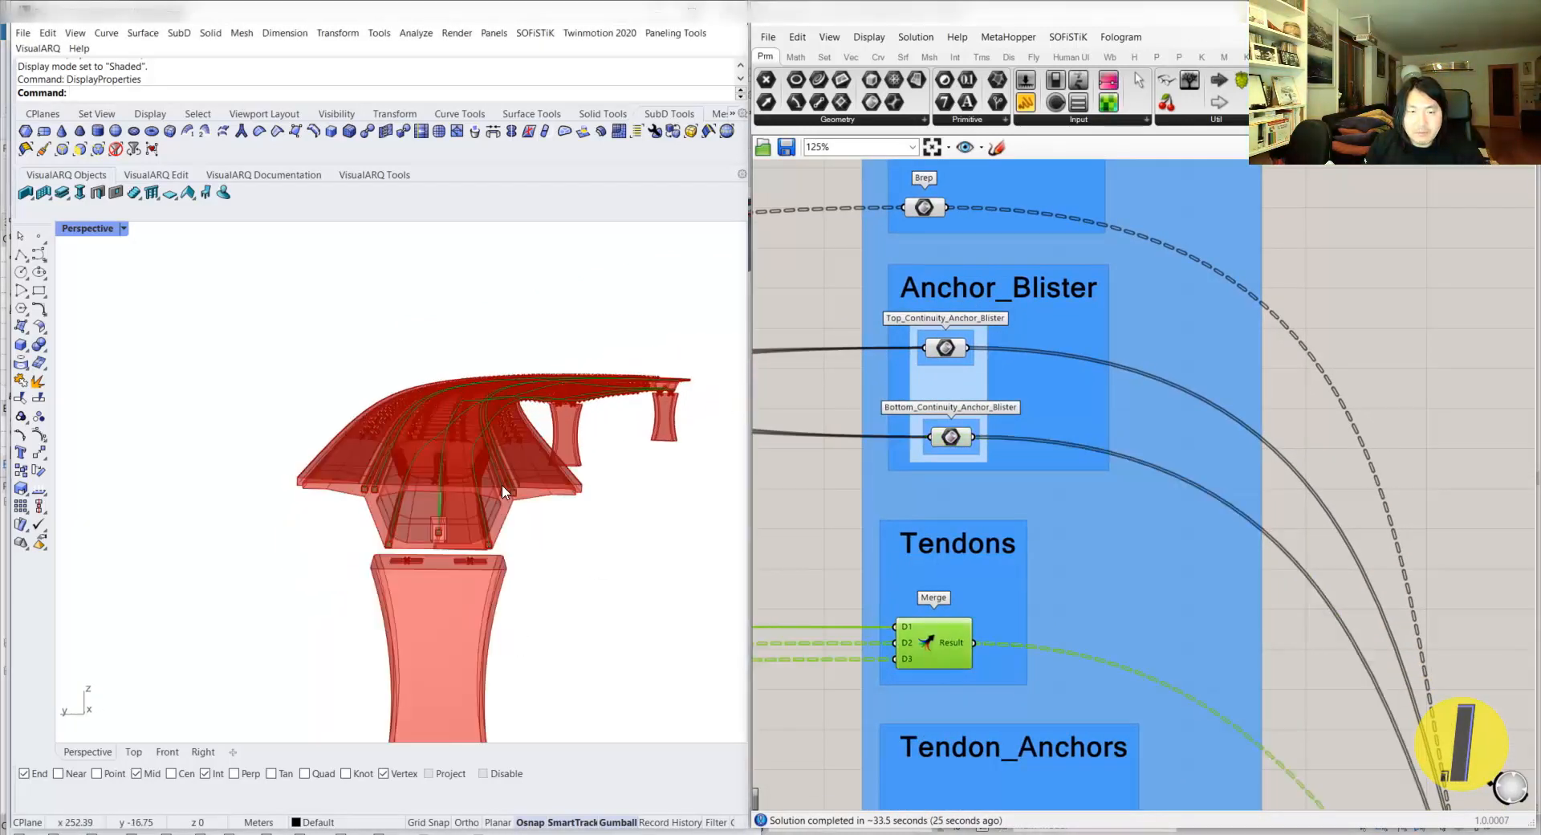
# - Inspect the tendons up close in the Perspective view and select the first Tendon_Anchors output component
pyautogui.scroll(3, 504, 479)
pyautogui.click(1449, 148)
pyautogui.moveTo(341, 429); pyautogui.dragTo(275, 463, button='right')
pyautogui.scroll(-4, 1011, 457)
pyautogui.scroll(3, 973, 590)
pyautogui.moveTo(943, 694); pyautogui.dragTo(1132, 608, button='right')
pyautogui.scroll(1, 973, 587)
pyautogui.click(1031, 536)
pyautogui.scroll(-1, 1012, 592)
pyautogui.scroll(-1, 1011, 602)
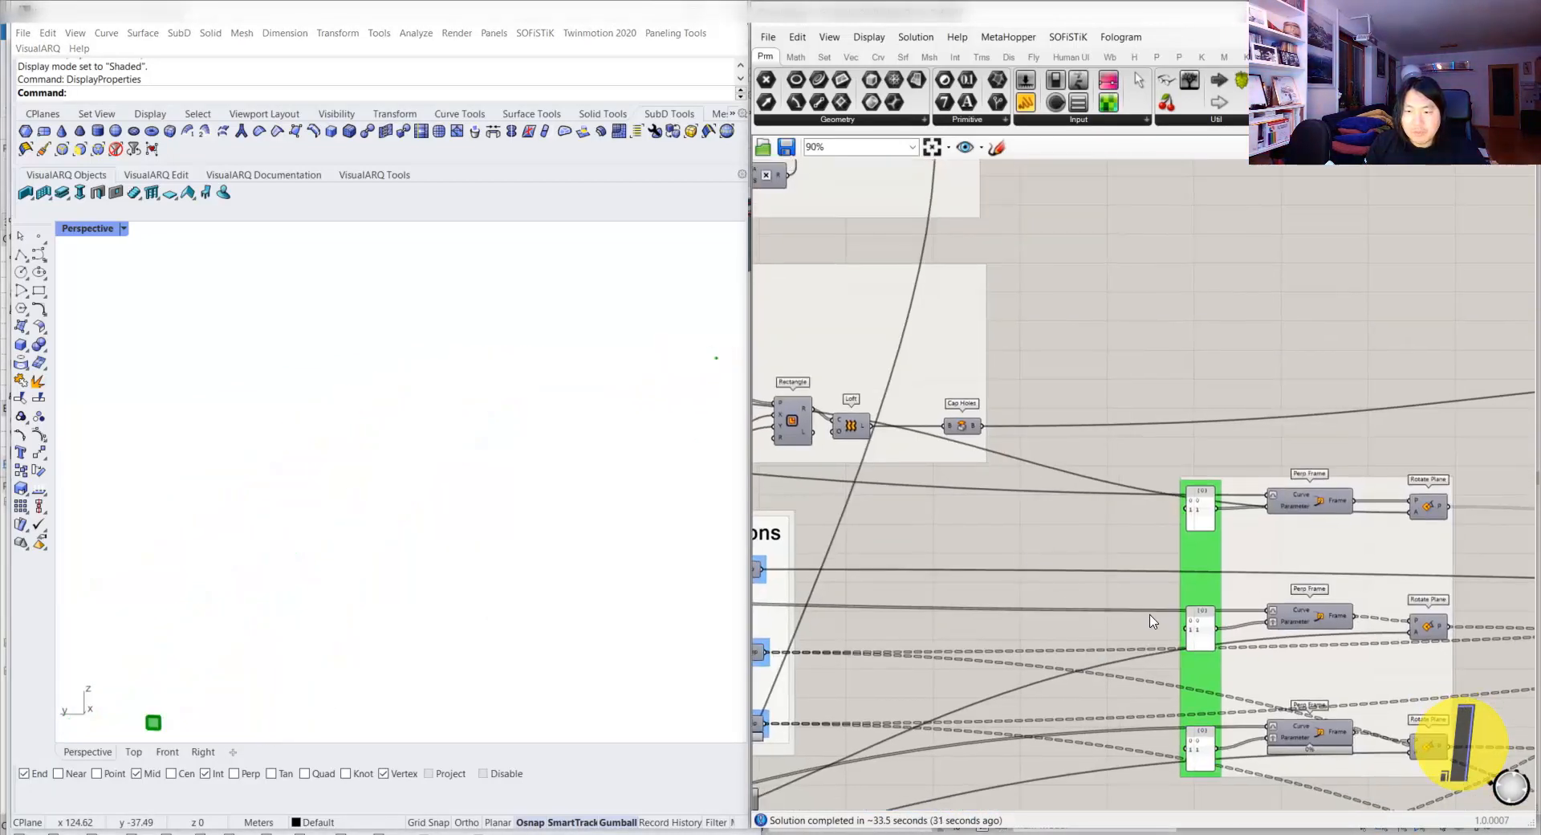
# - Select the Tendon_Anchors and Tendons_Infill outputs, and reveal where the Collaboration group's Data Output component sits in the component palette
pyautogui.moveTo(1075, 551); pyautogui.dragTo(1073, 503, button='right')
pyautogui.scroll(-7, 1073, 503)
pyautogui.moveTo(1152, 465); pyautogui.dragTo(813, 429, button='right')
pyautogui.moveTo(1190, 528); pyautogui.dragTo(1082, 363, button='right')
pyautogui.scroll(6, 1005, 449)
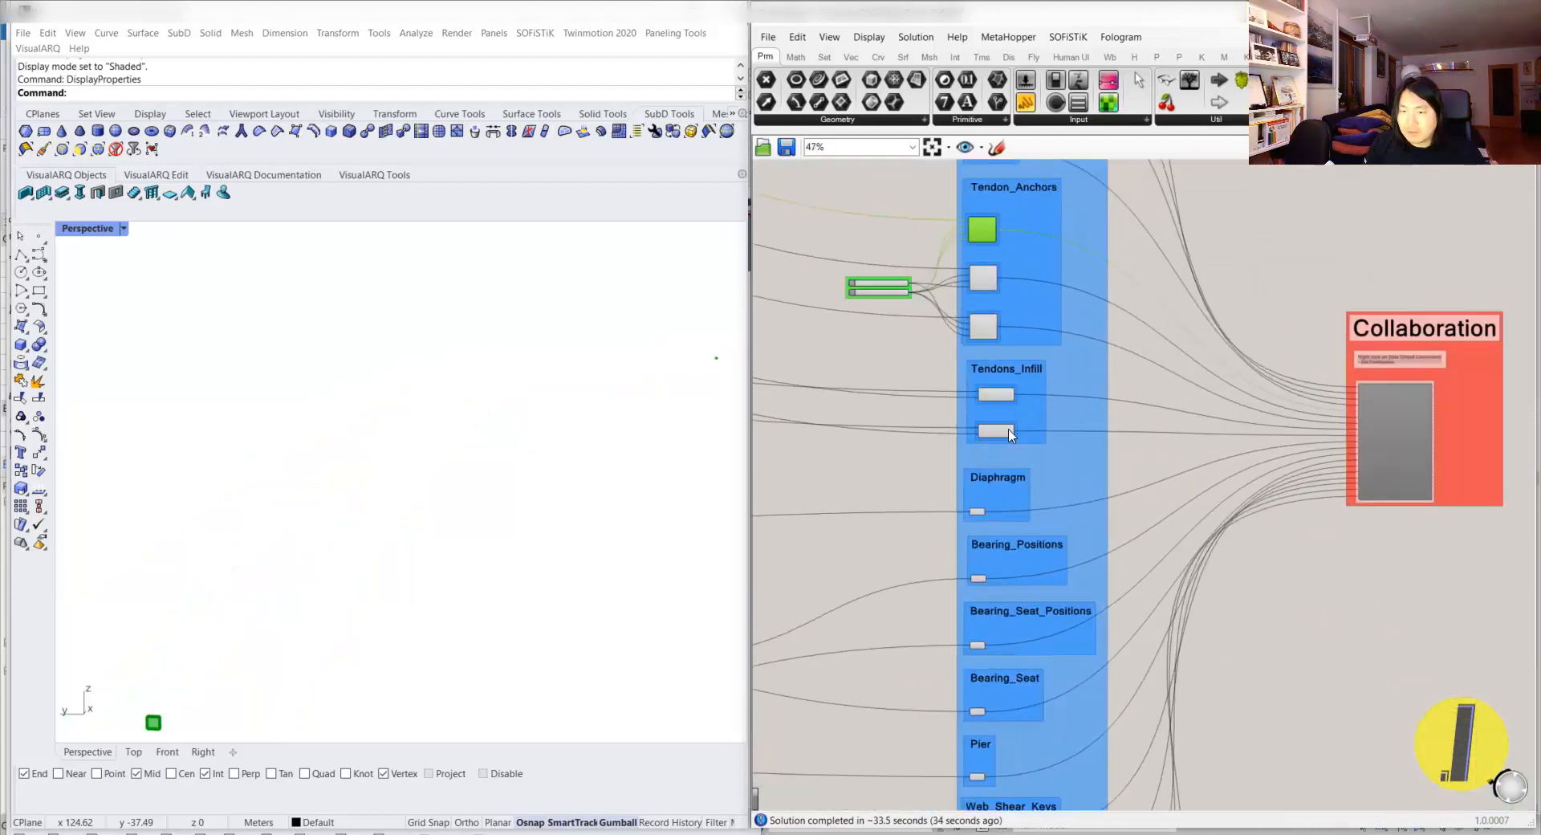
pyautogui.moveTo(1204, 458); pyautogui.dragTo(955, 212)
pyautogui.moveTo(1479, 352); pyautogui.dragTo(1073, 447, button='right')
pyautogui.scroll(3, 1118, 487)
pyautogui.keyDown('ctrl'); pyautogui.keyDown('alt'); pyautogui.click(1160, 541); pyautogui.keyUp('alt'); pyautogui.keyUp('ctrl')
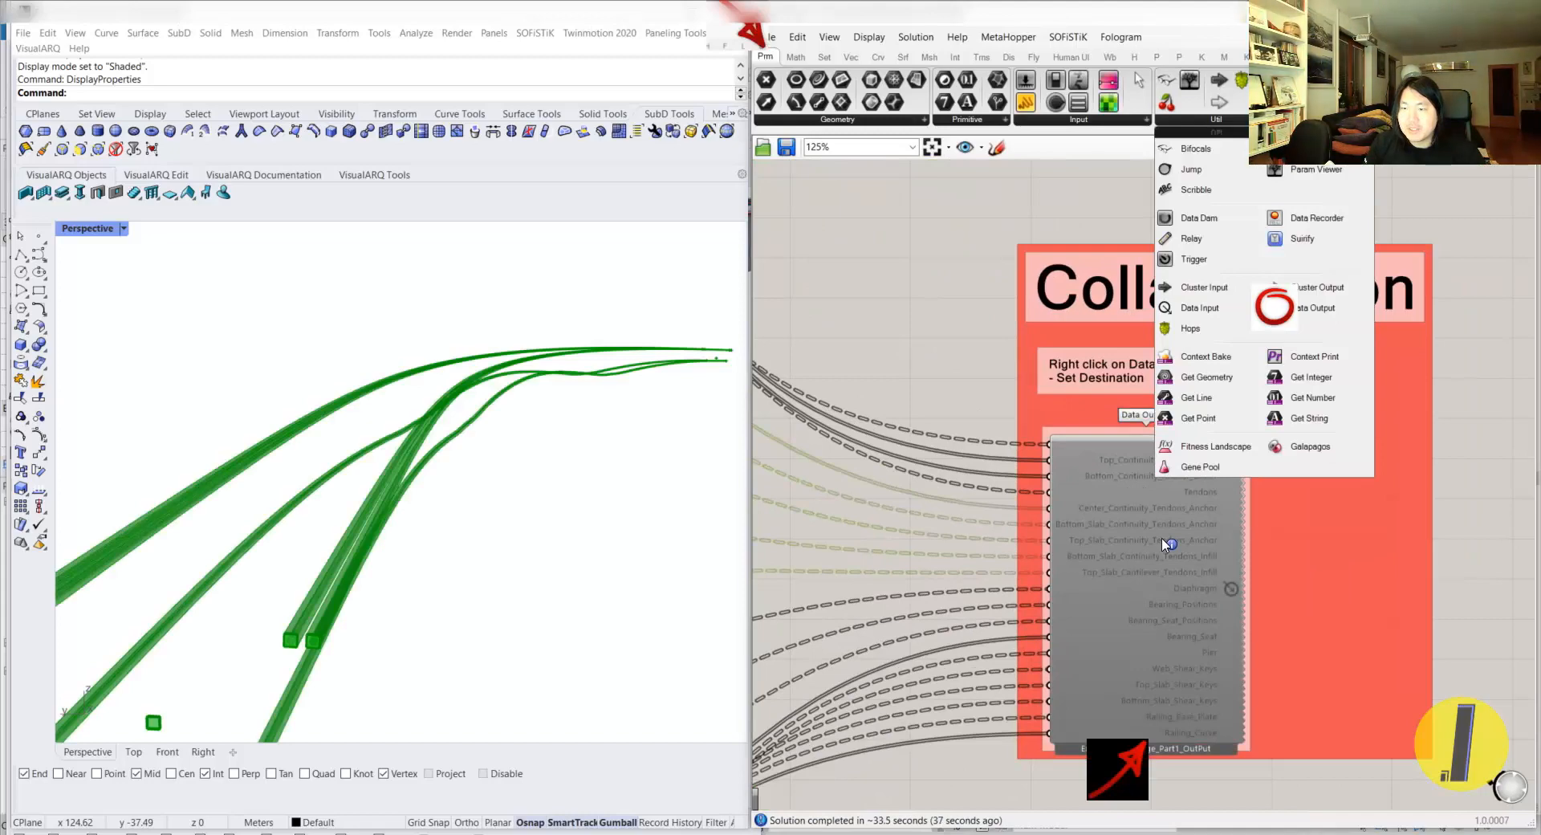
# - Select the blue output groups feeding Collaboration and inspect the highlighted bridge deck and piers from the other side
pyautogui.scroll(-8, 1035, 496)
pyautogui.moveTo(904, 592); pyautogui.dragTo(1033, 463, button='right')
pyautogui.moveTo(1048, 755); pyautogui.dragTo(953, 415)
pyautogui.moveTo(325, 523); pyautogui.dragTo(470, 443, button='right')
pyautogui.click(903, 436)
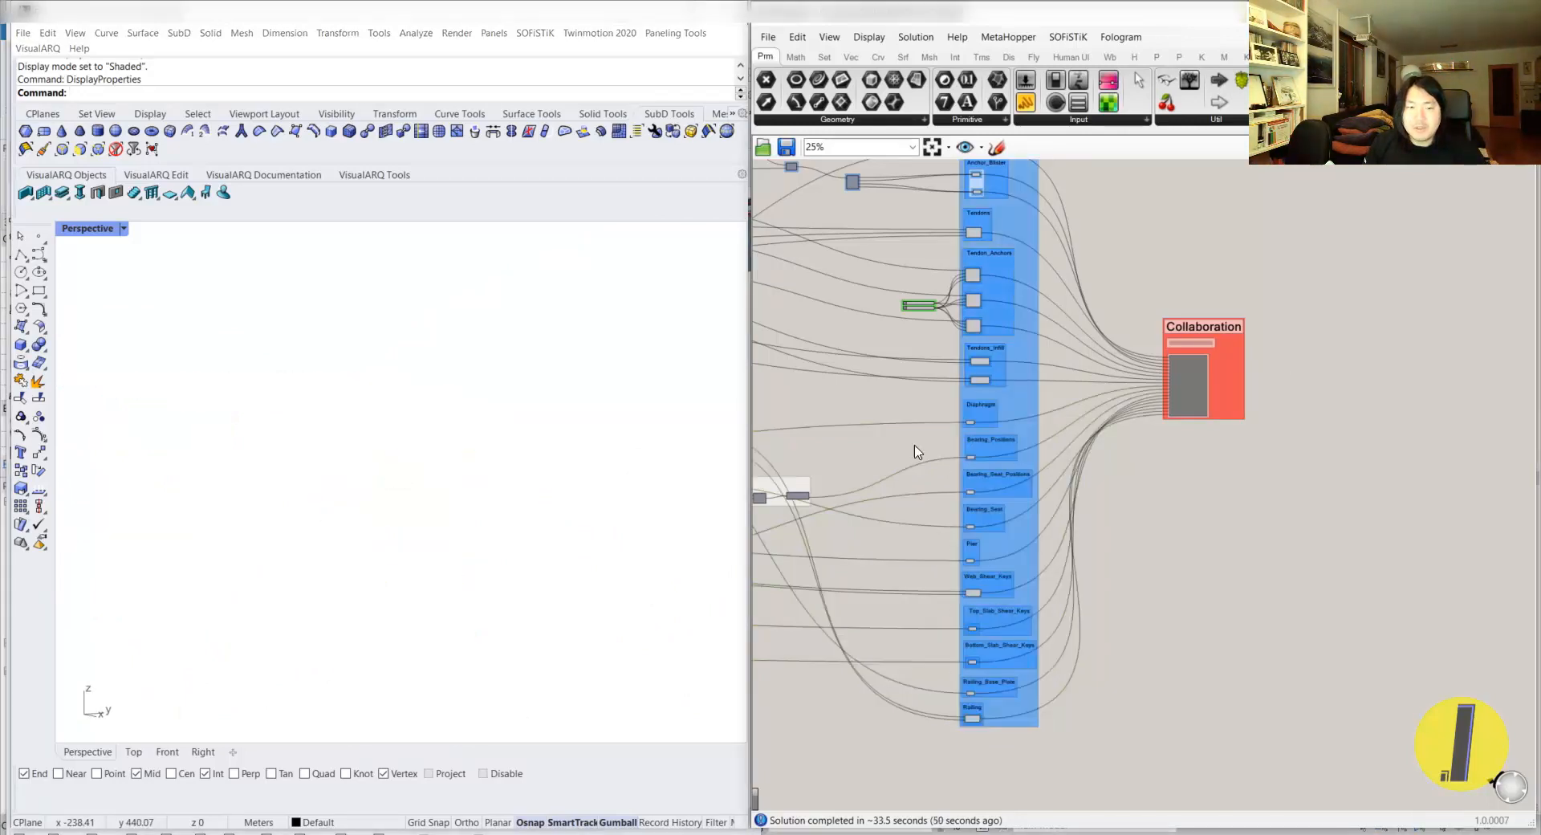
pyautogui.scroll(-3, 971, 675)
pyautogui.moveTo(1050, 751); pyautogui.dragTo(973, 283)
pyautogui.moveTo(498, 433); pyautogui.dragTo(385, 463, button='right')
# - Examine the overall layout of the bridge definition, from its header down to the deck modelling groups
pyautogui.scroll(-2, 1172, 261)
pyautogui.moveTo(981, 303); pyautogui.dragTo(1300, 311, button='right')
pyautogui.scroll(-3, 1304, 317)
pyautogui.moveTo(862, 387); pyautogui.dragTo(1096, 424, button='right')
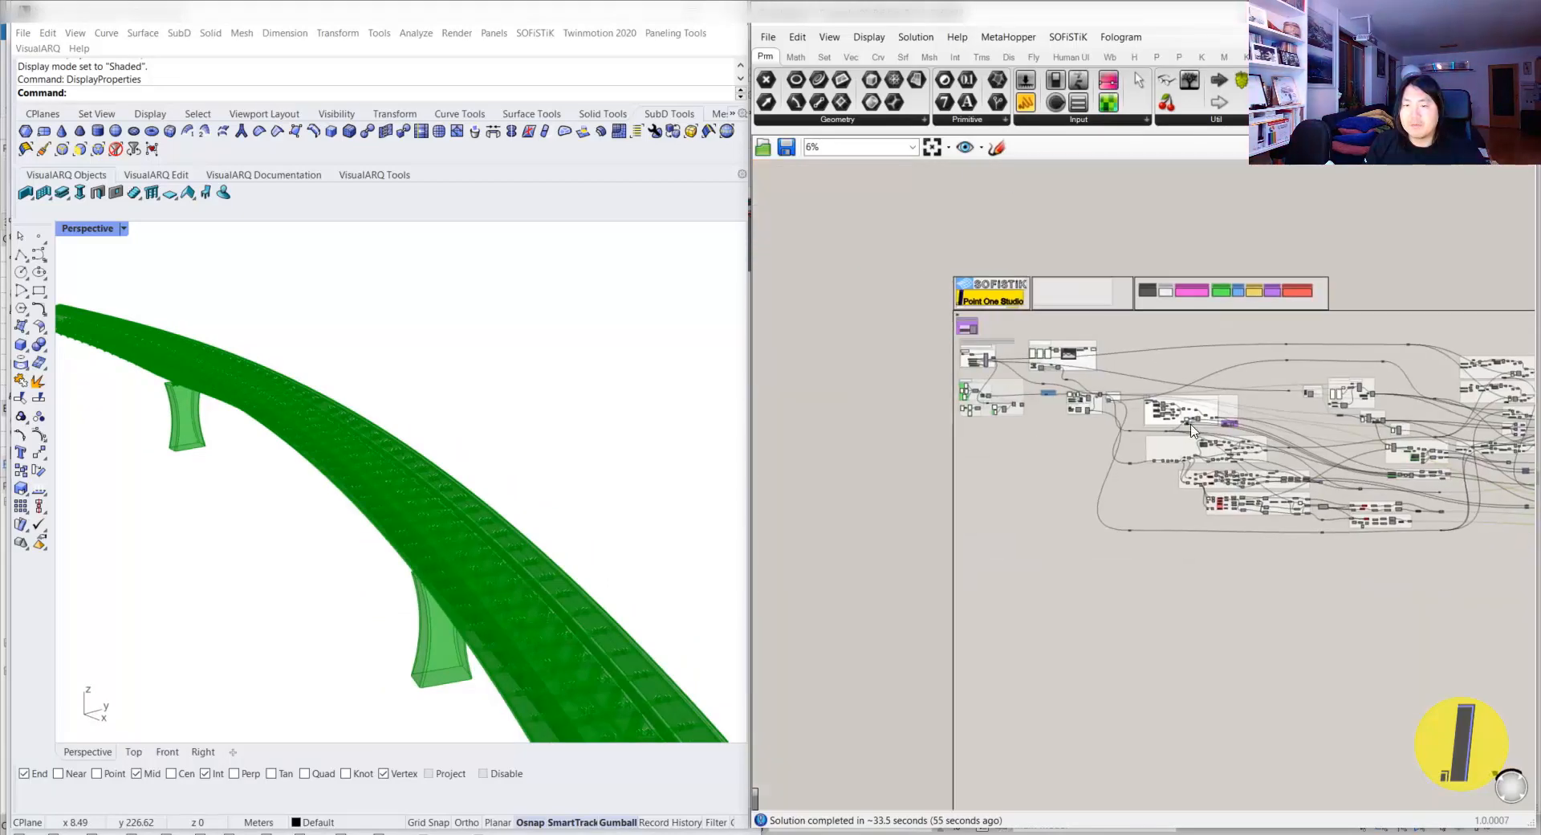
pyautogui.scroll(1, 1179, 449)
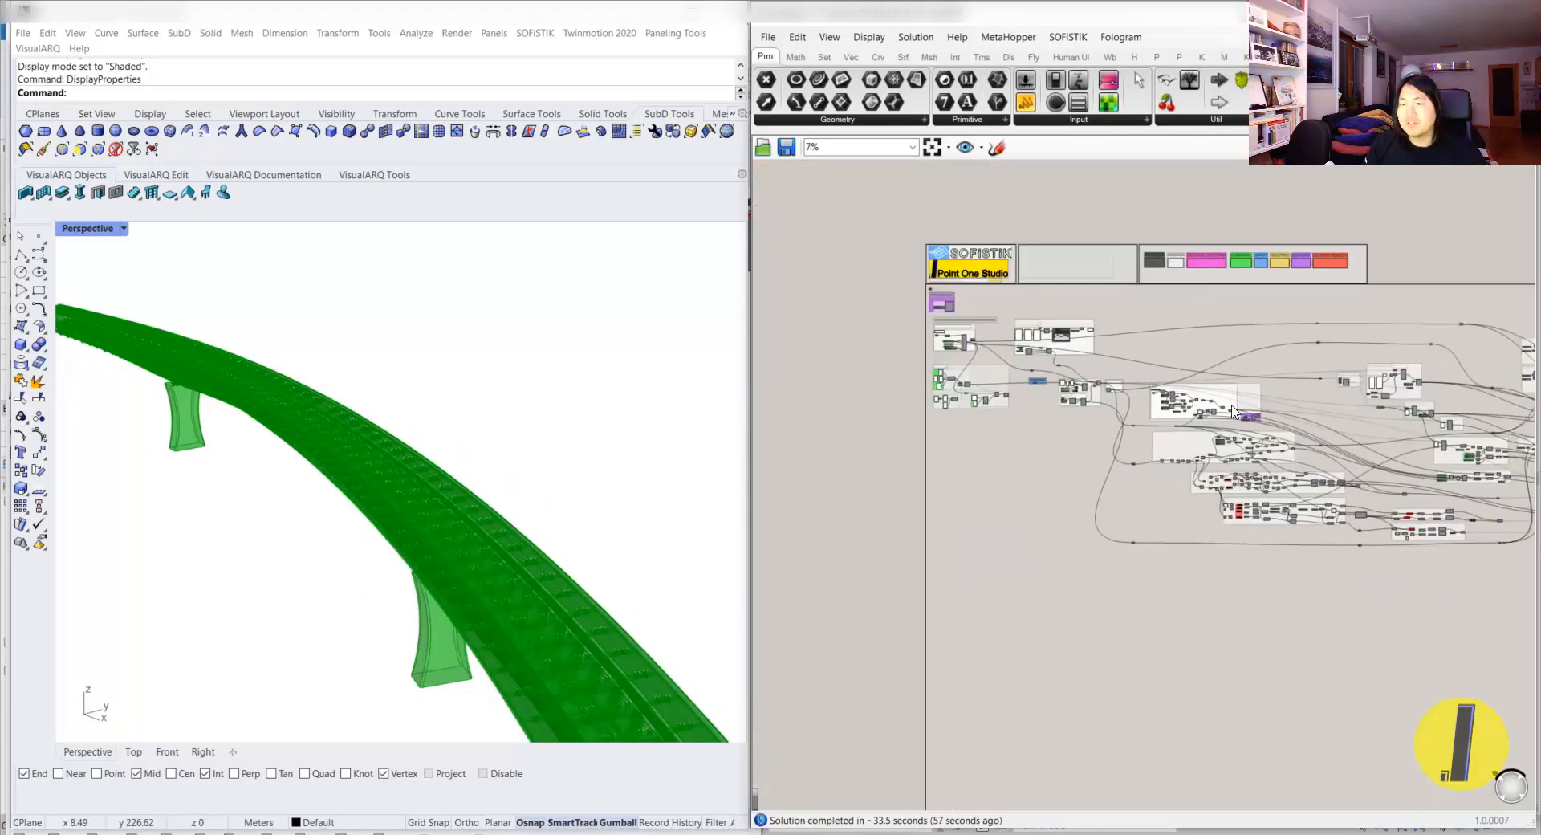
pyautogui.scroll(5, 1236, 410)
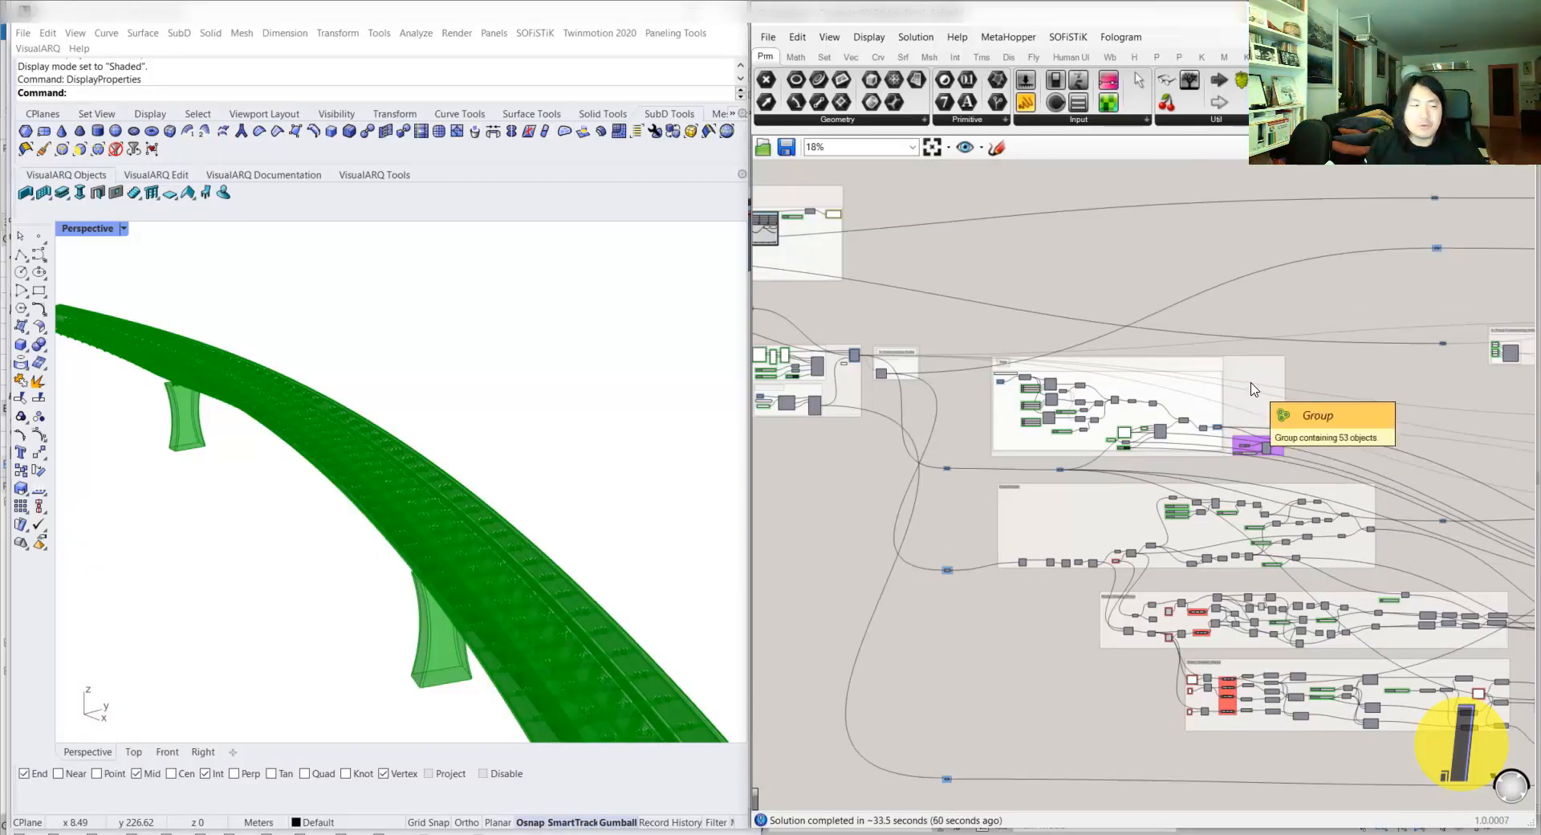
# - View the shaded bridge in the second Rhino session and examine the purple material groups at the start of its definition
pyautogui.moveTo(602, 550); pyautogui.dragTo(518, 499, button='right')
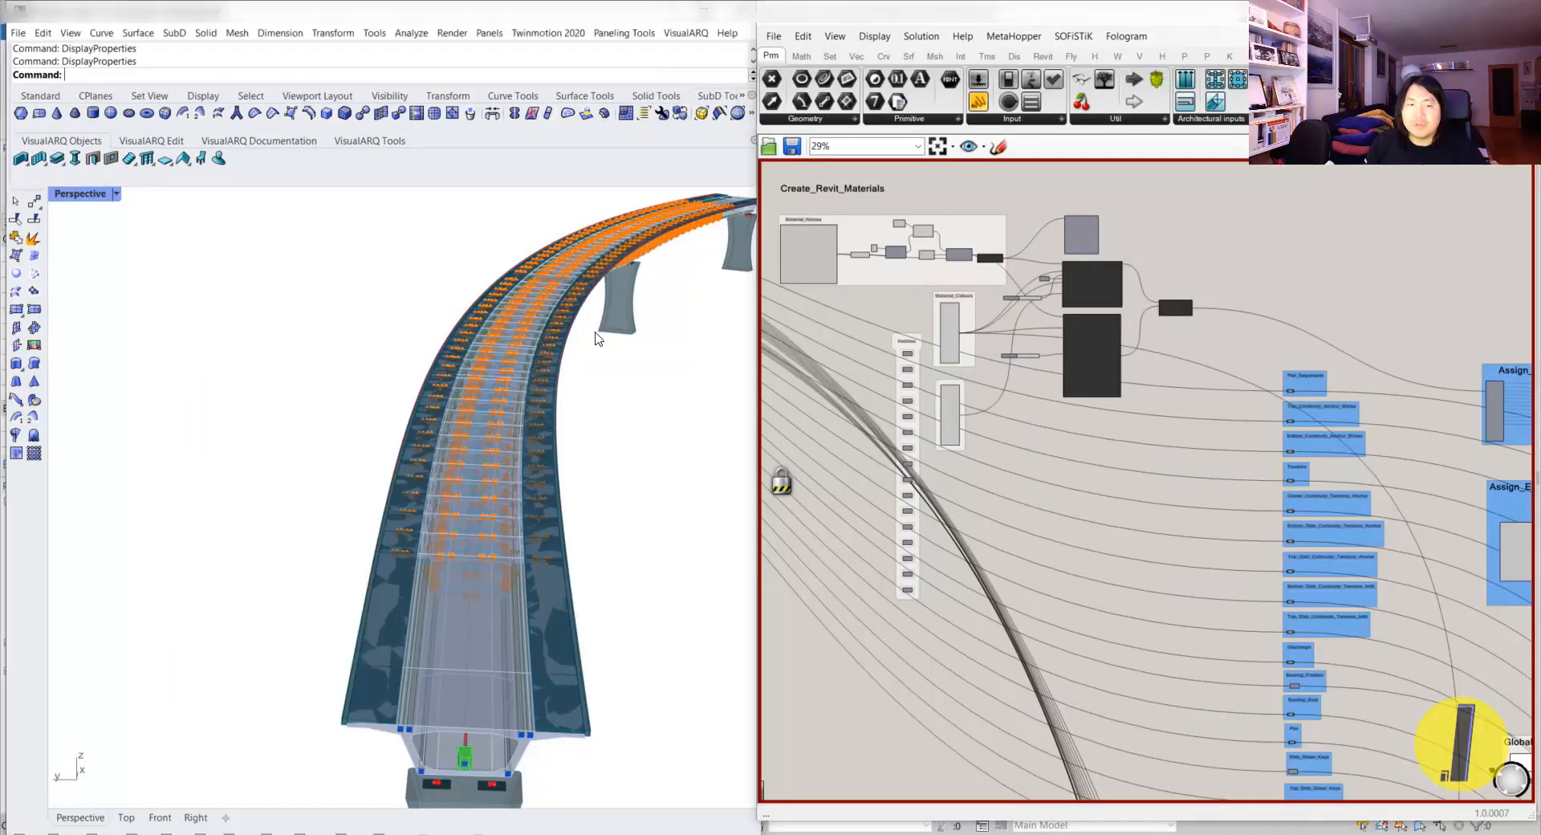
pyautogui.moveTo(598, 337); pyautogui.dragTo(569, 322, button='right')
pyautogui.moveTo(961, 254); pyautogui.dragTo(1327, 331, button='right')
pyautogui.scroll(-3, 1144, 303)
pyautogui.moveTo(1000, 292); pyautogui.dragTo(1093, 386, button='right')
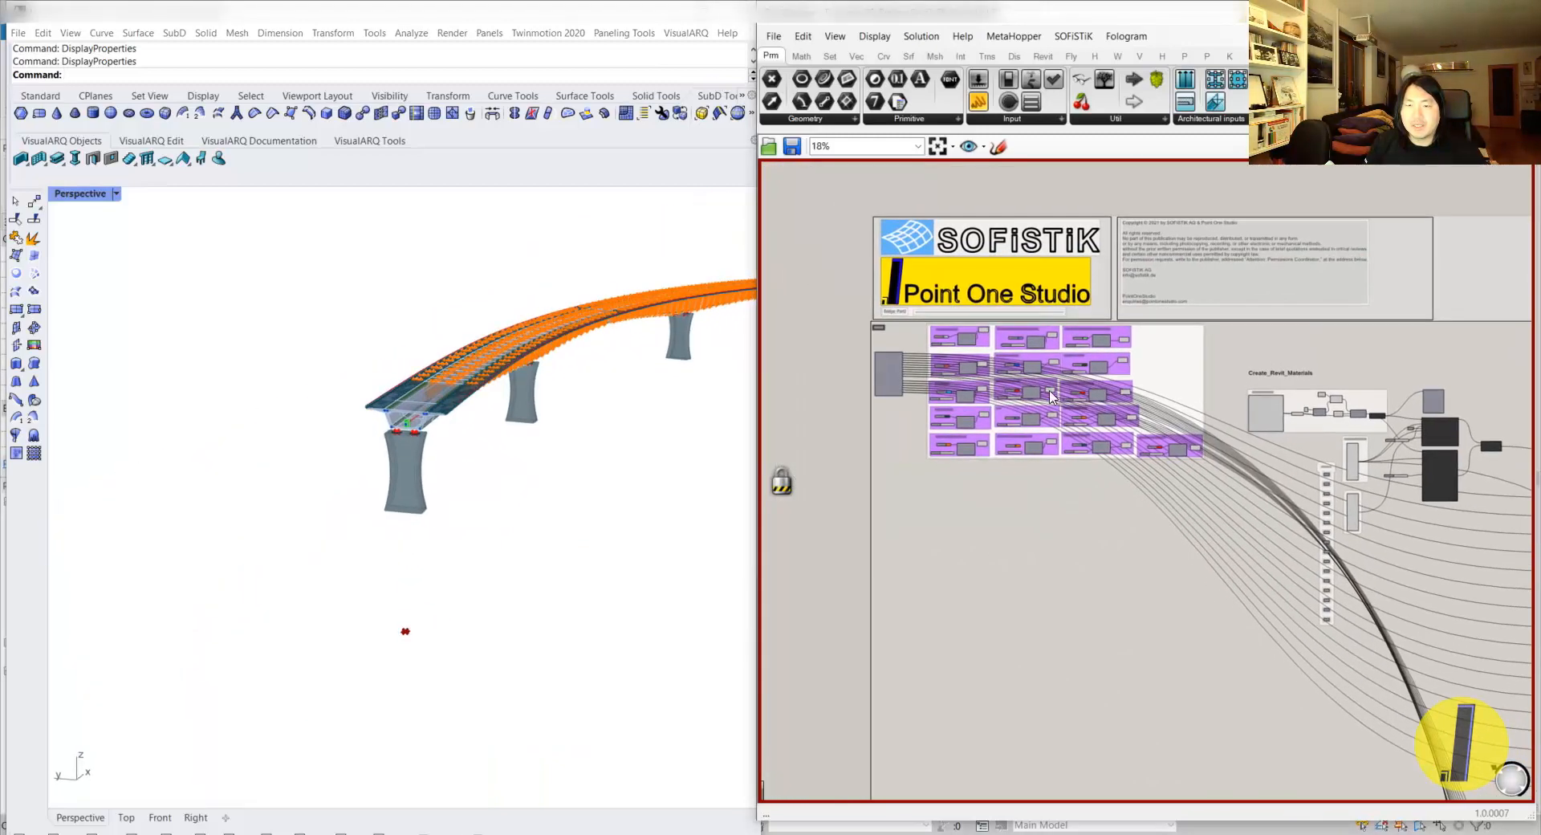
# - Select the Data Input component reading Example_09_Bridge_Part1_OutPut and reveal its location in the component palette
pyautogui.scroll(10, 883, 366)
pyautogui.click(920, 381)
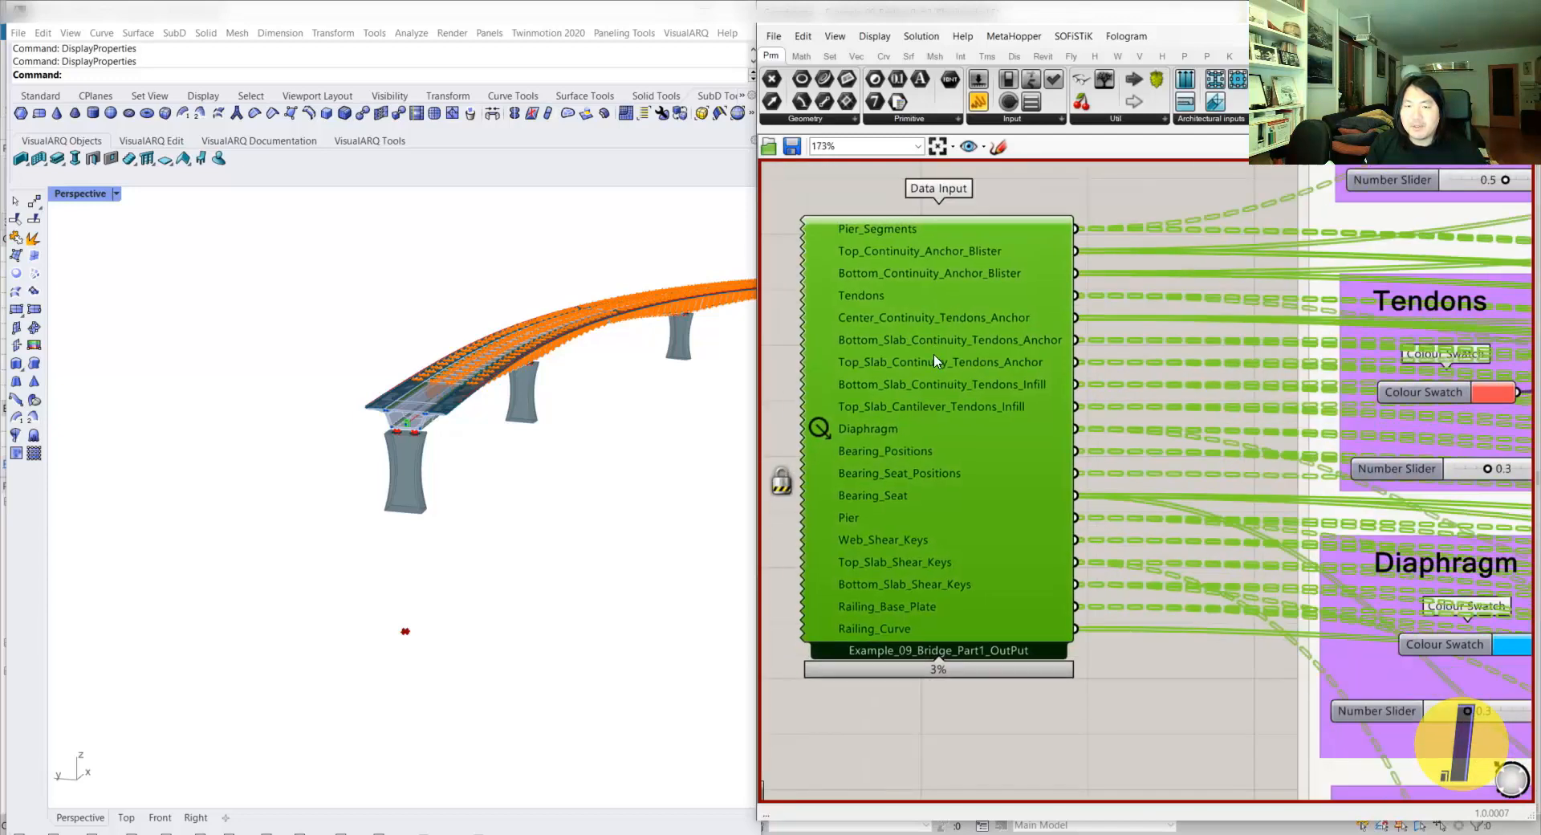
pyautogui.scroll(-2, 936, 369)
pyautogui.moveTo(938, 369); pyautogui.dragTo(940, 370, button='right')
pyautogui.keyDown('ctrl'); pyautogui.keyDown('alt'); pyautogui.click(947, 389); pyautogui.keyUp('alt'); pyautogui.keyUp('ctrl')
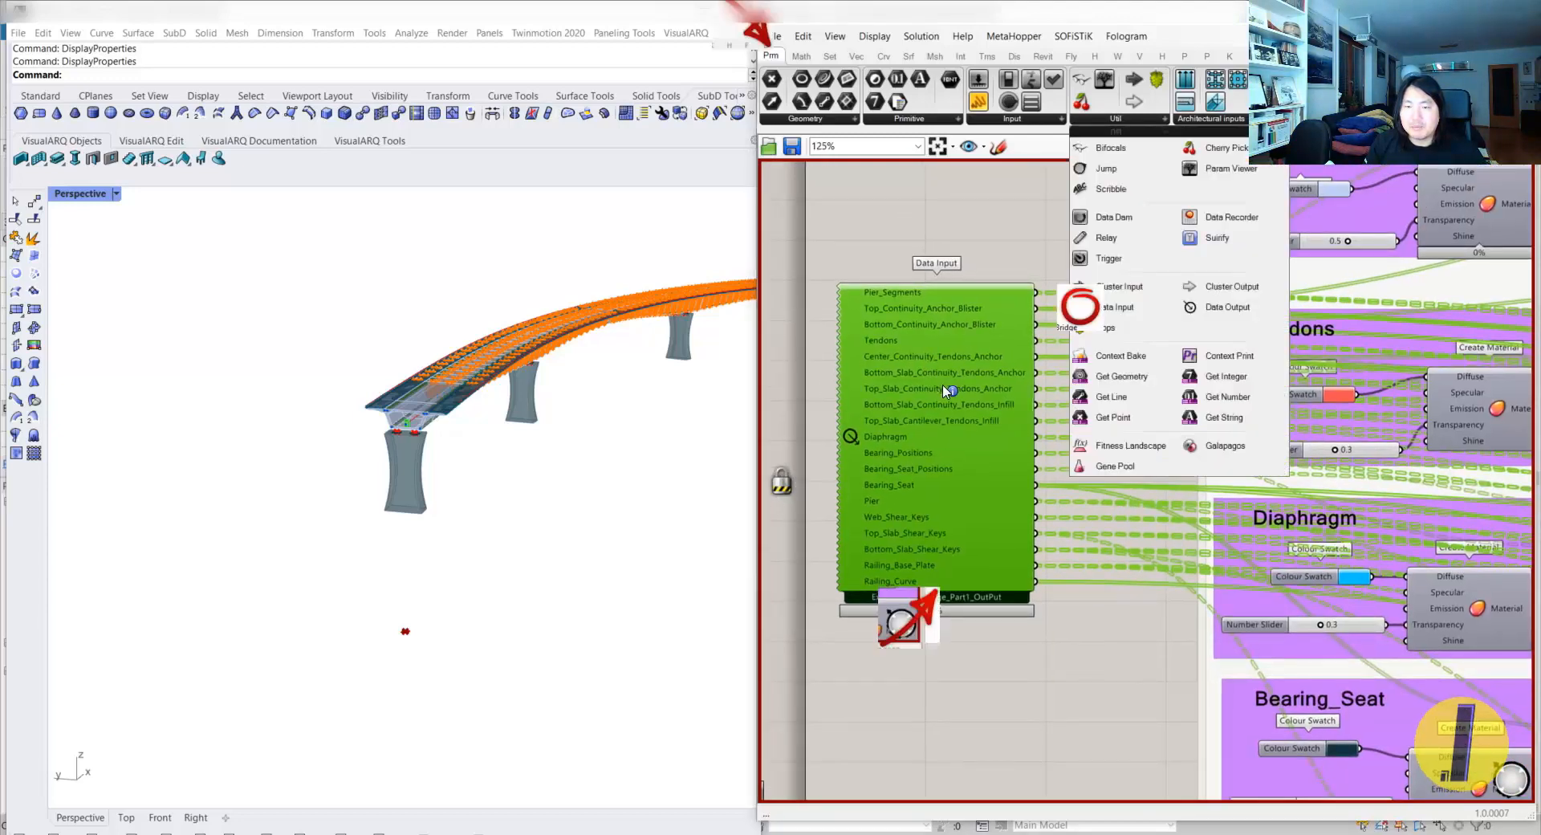
# - Switch between the two Rhino windows and compare the bridge geometry in their Perspective views
pyautogui.click(439, 772)
pyautogui.moveTo(461, 449); pyautogui.dragTo(578, 366, button='right')
pyautogui.scroll(-7, 475, 363)
pyautogui.click(951, 417)
pyautogui.moveTo(569, 419); pyautogui.dragTo(587, 428, button='right')
pyautogui.scroll(-5, 592, 428)
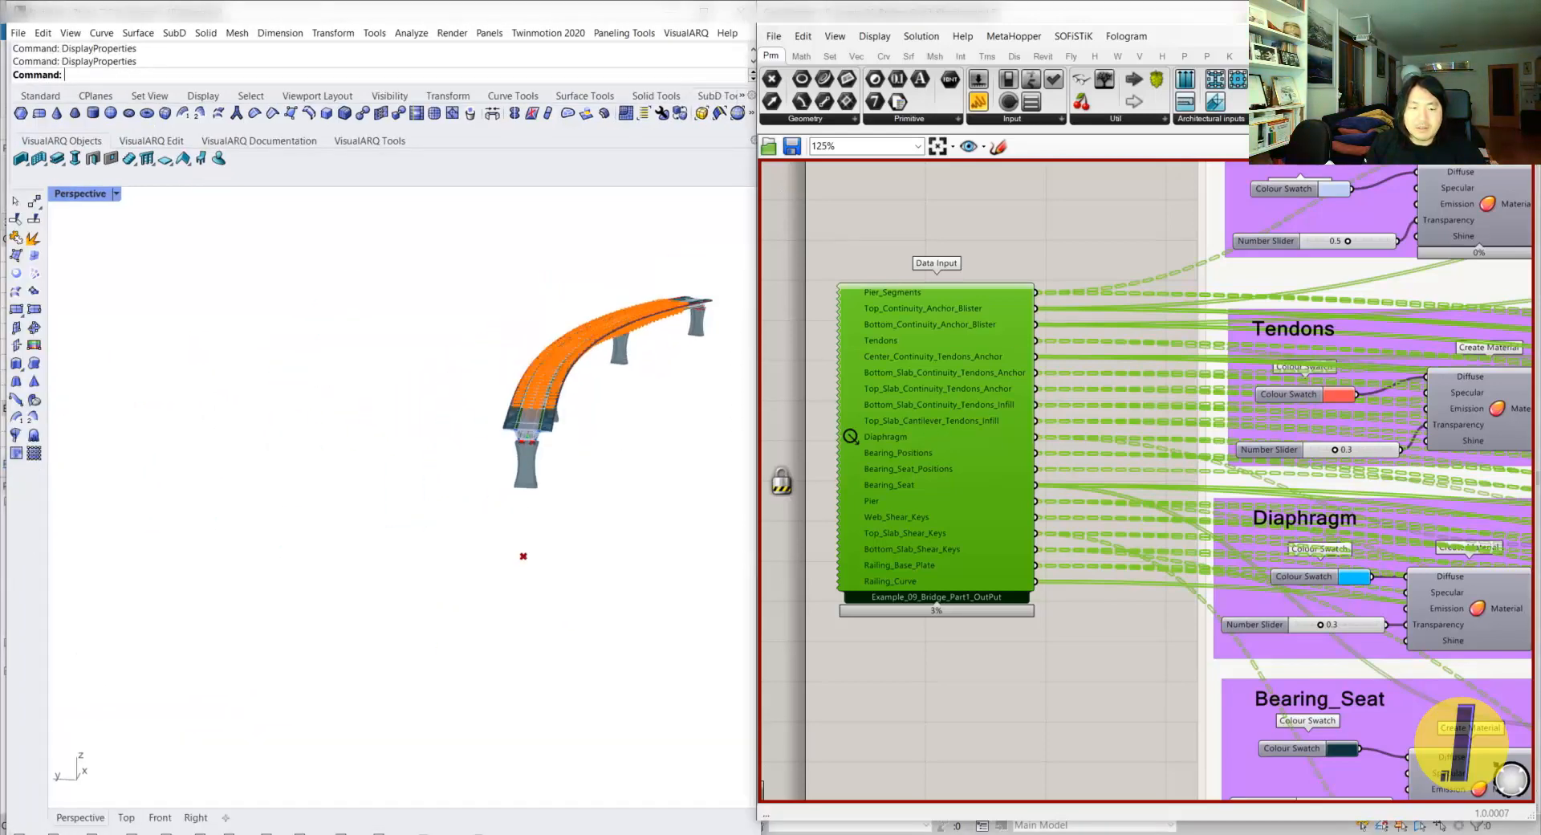
pyautogui.click(440, 775)
pyautogui.moveTo(413, 474); pyautogui.dragTo(475, 494, button='right')
pyautogui.scroll(-7, 486, 486)
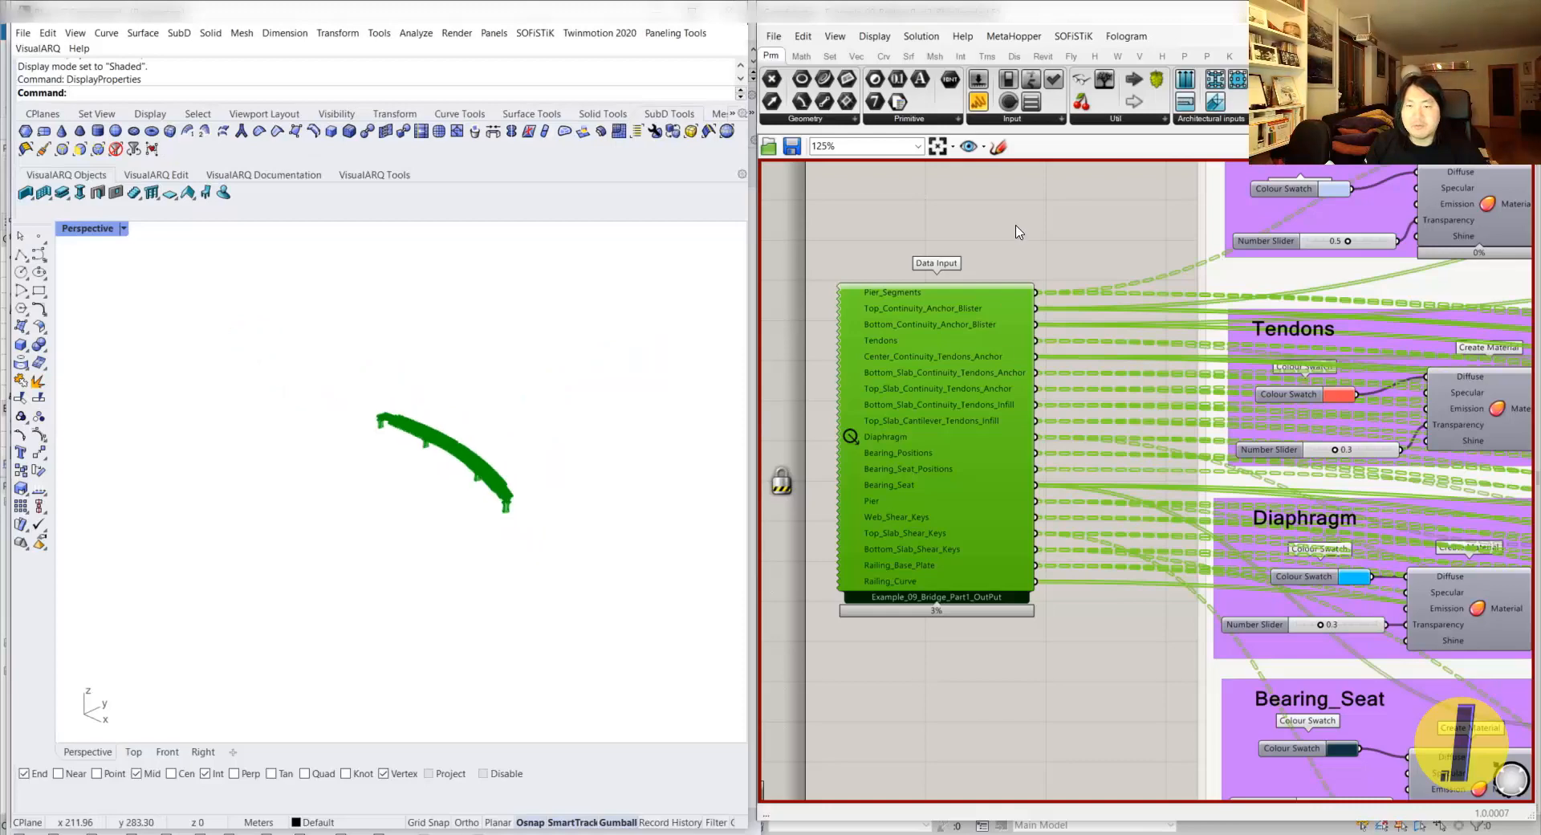
# - Bring the Rhino window with the original bridge model forward and reopen Grasshopper in it
pyautogui.click(1017, 234)
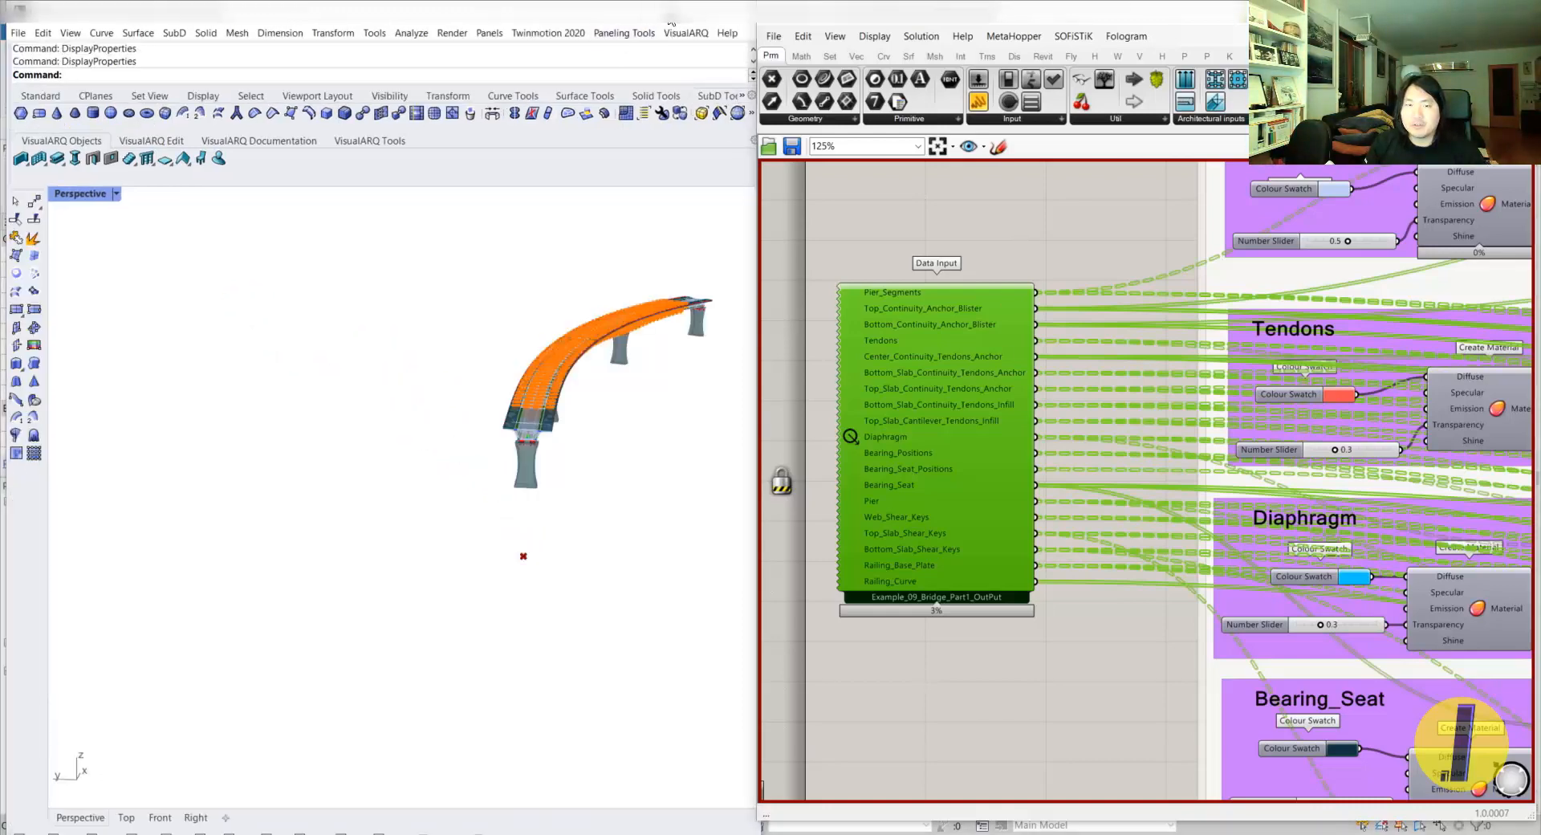
pyautogui.click(671, 13)
pyautogui.click(659, 10)
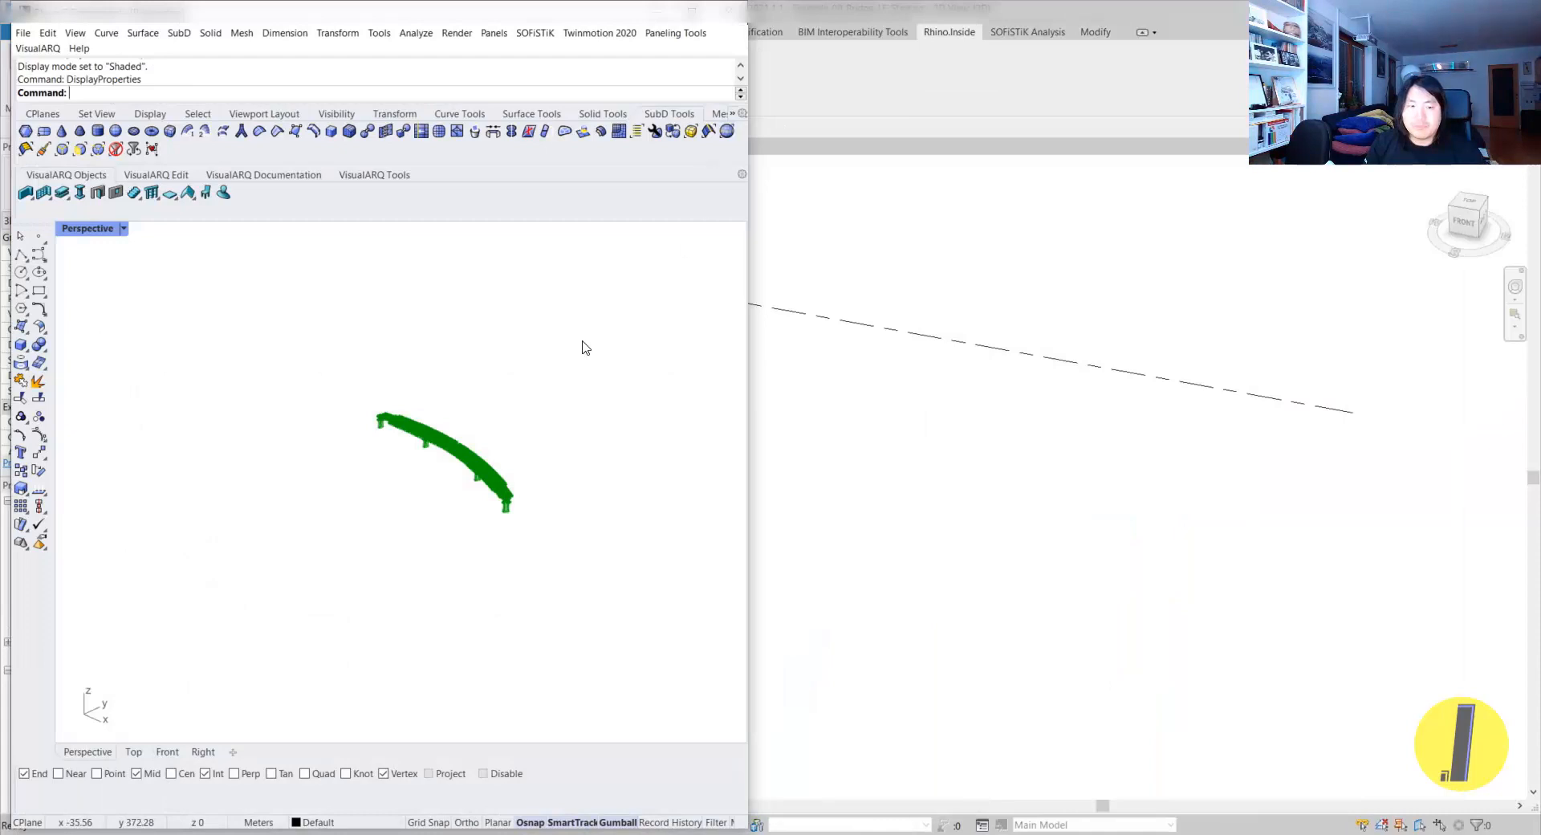
pyautogui.moveTo(585, 344); pyautogui.dragTo(528, 358, button='right')
pyautogui.write('g')
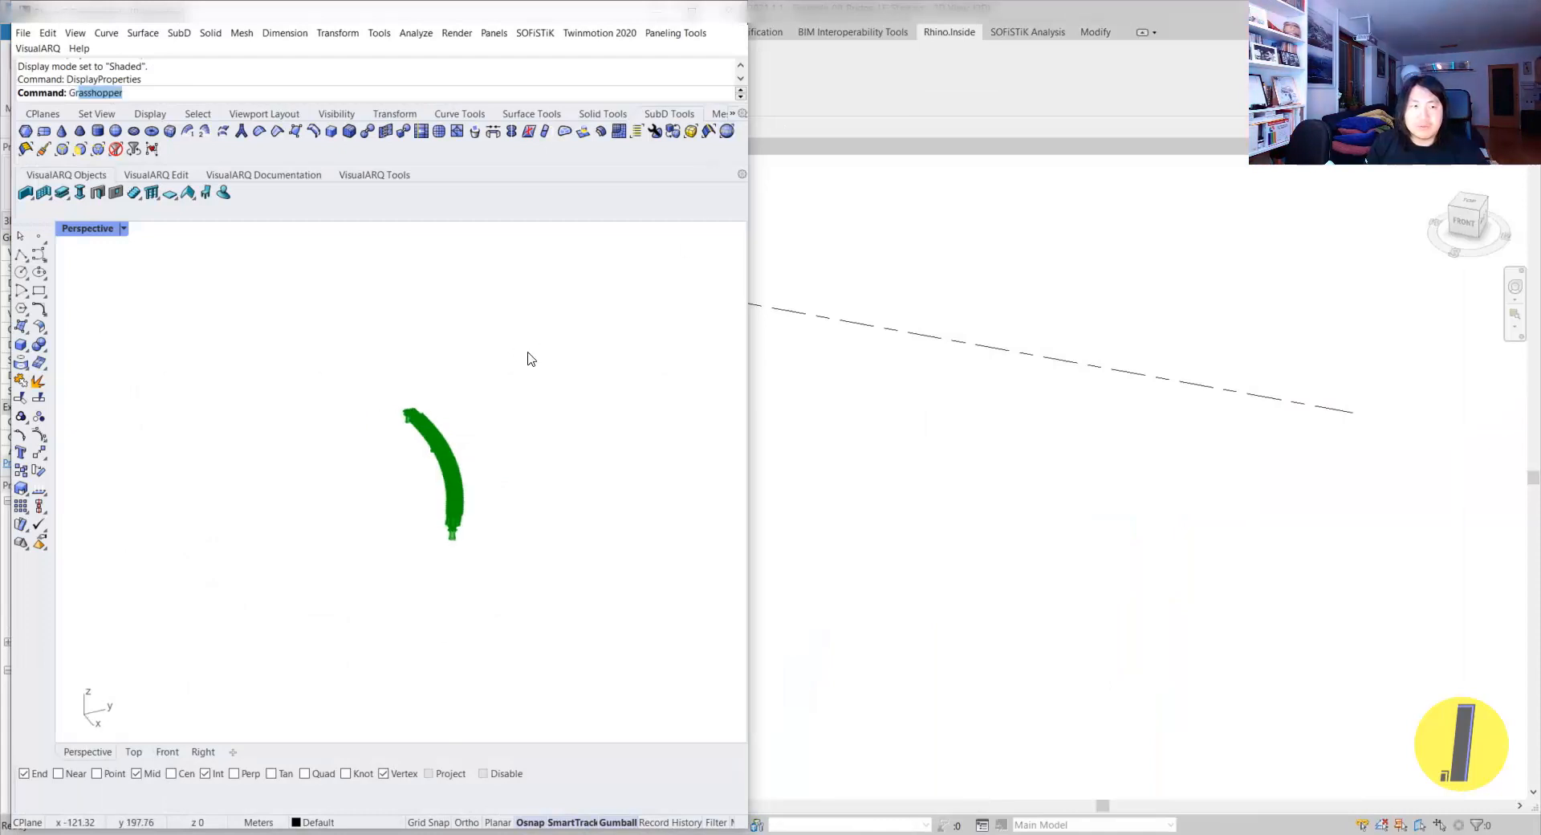
pyautogui.press('Return')
# - Examine the Collaboration group's Data Output component for Example_09_Bridge_Part1_OutPut and its Set Destination note
pyautogui.scroll(-3, 1328, 359)
pyautogui.moveTo(1529, 358); pyautogui.dragTo(1203, 372, button='right')
pyautogui.scroll(5, 1224, 385)
pyautogui.scroll(2, 1000, 329)
pyautogui.moveTo(1041, 443); pyautogui.dragTo(1044, 443, button='right')
pyautogui.scroll(4, 1120, 445)
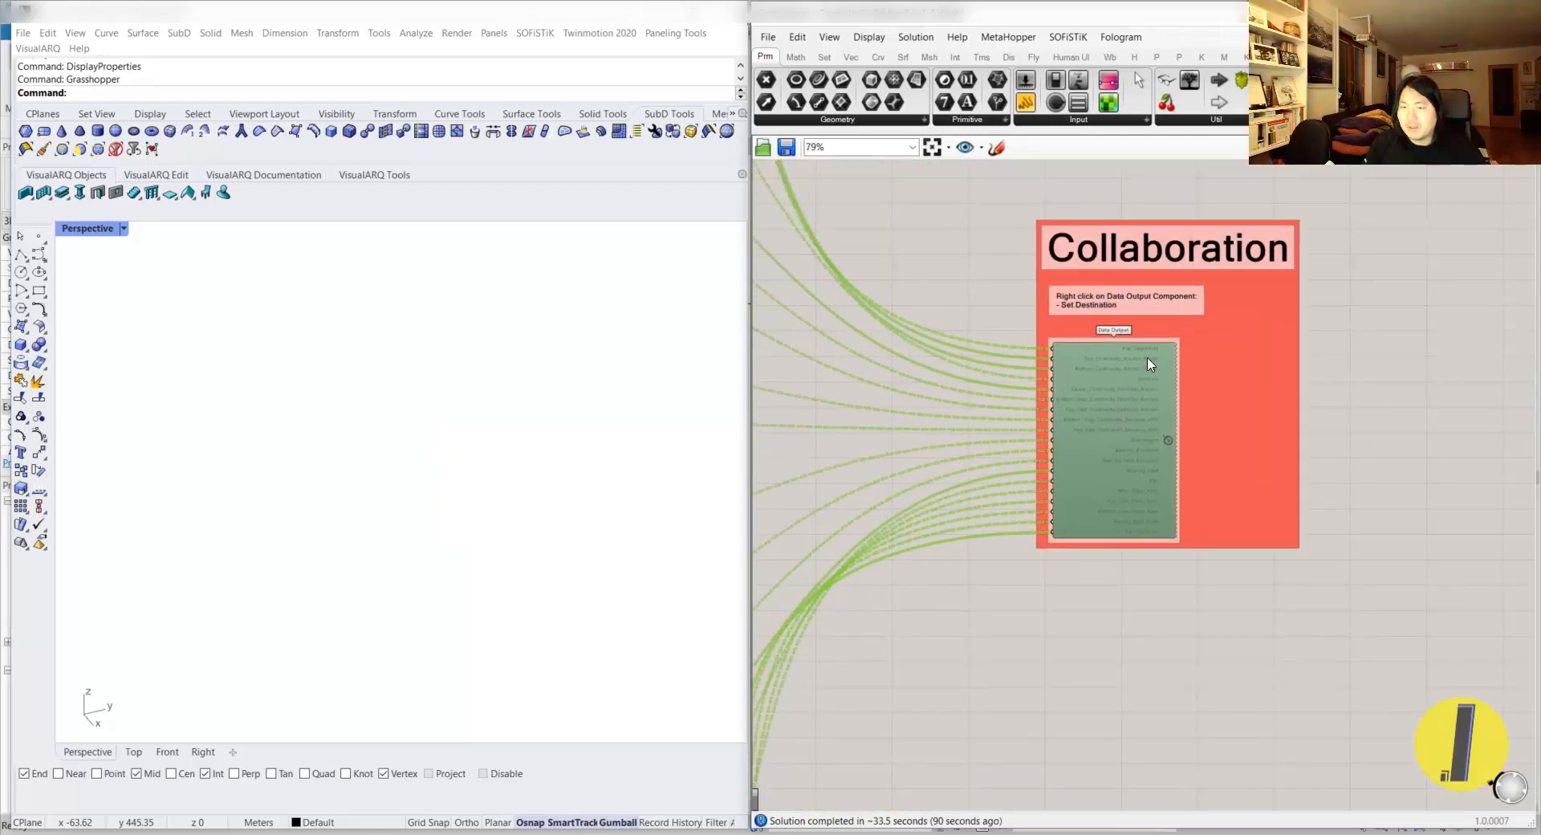
pyautogui.scroll(3, 1127, 384)
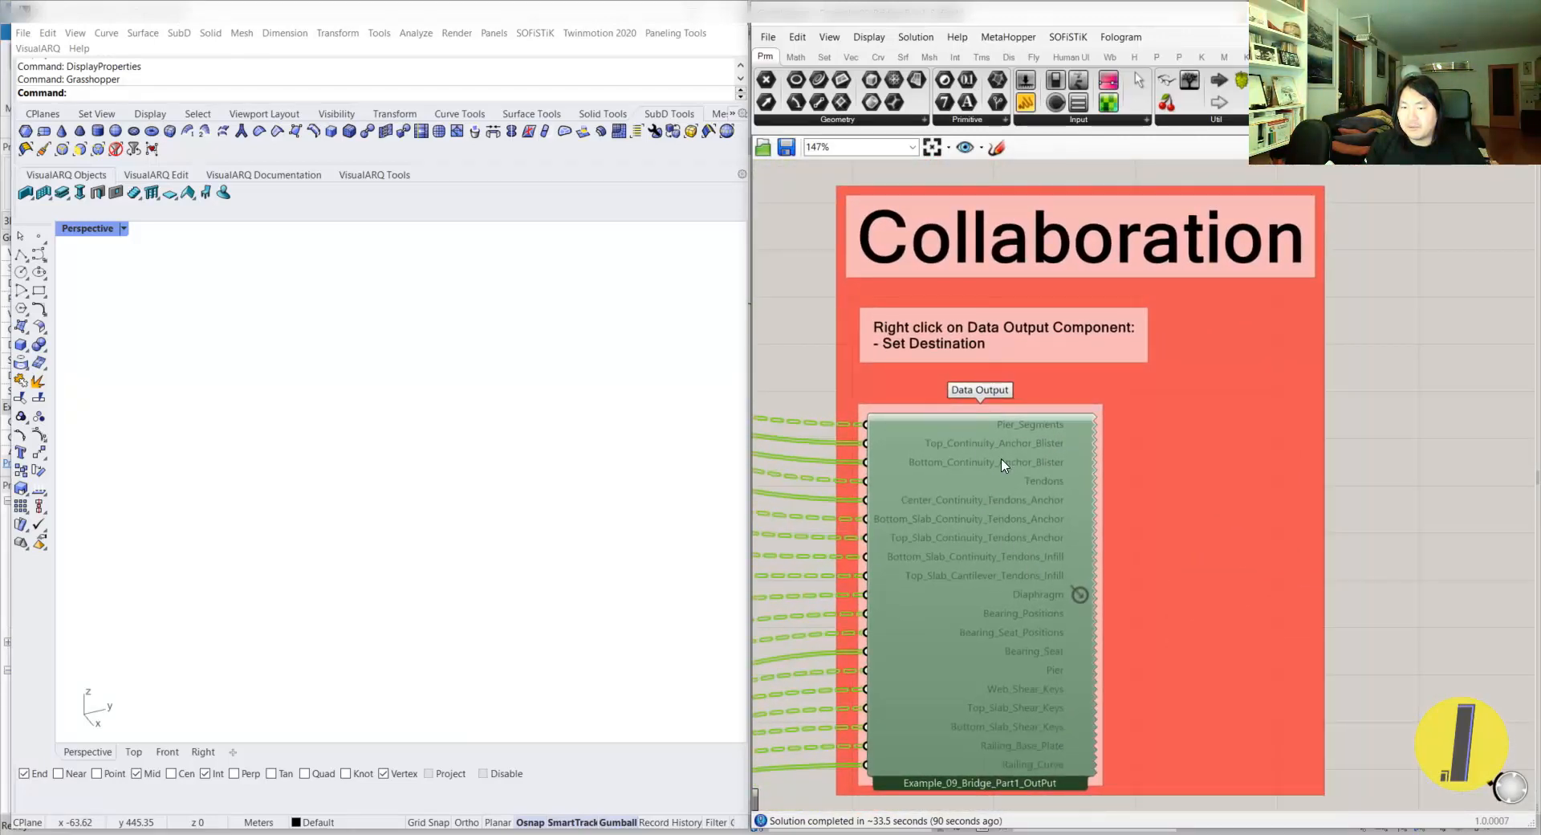
# - Inspect the Data Output component's connections, then switch to the Rhino window that runs inside Revit
pyautogui.scroll(2, 1082, 473)
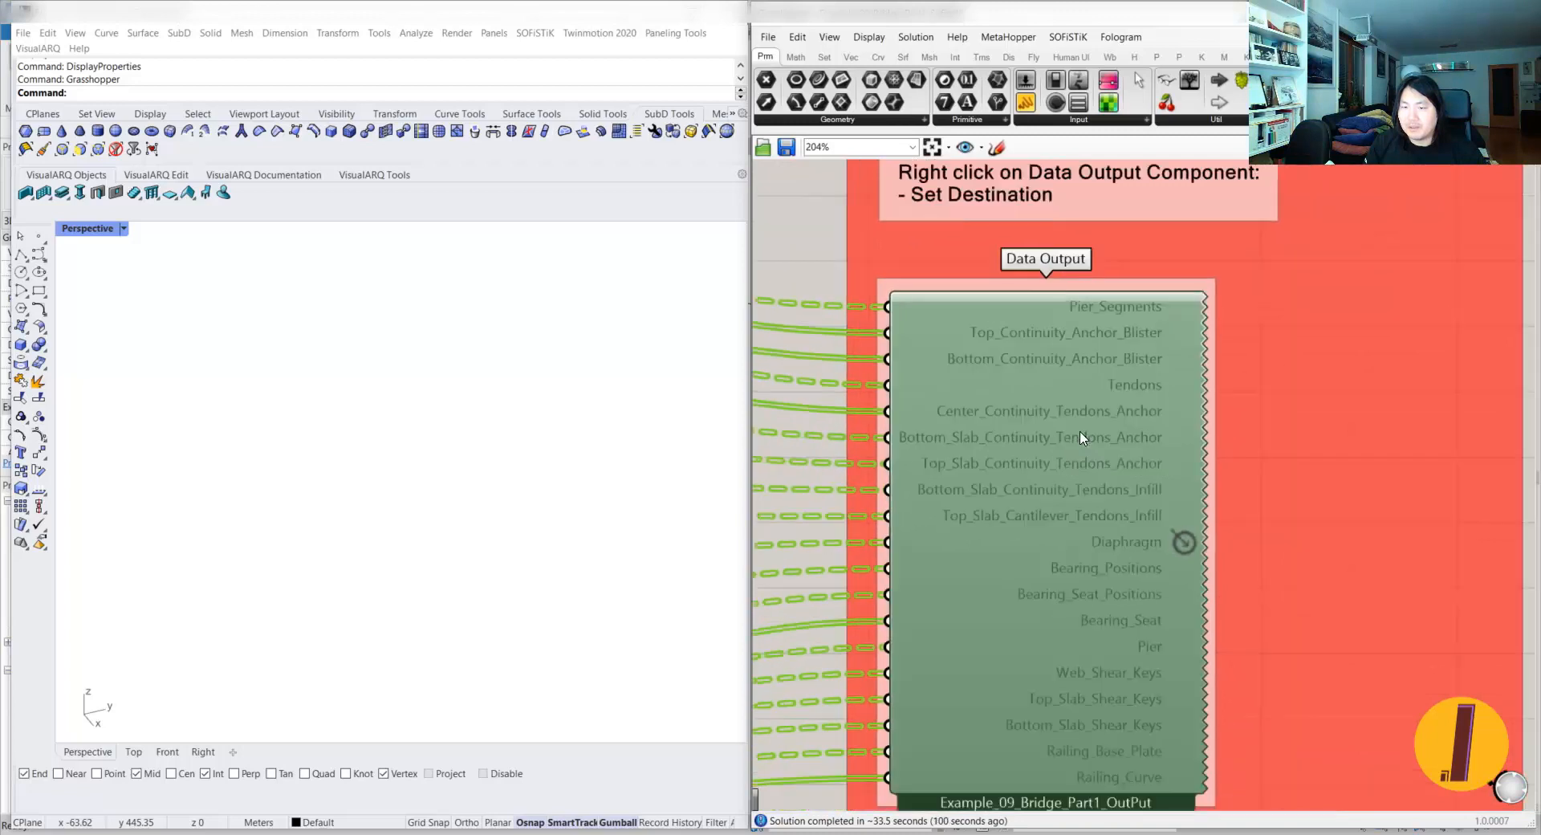
pyautogui.rightClick(1176, 538)
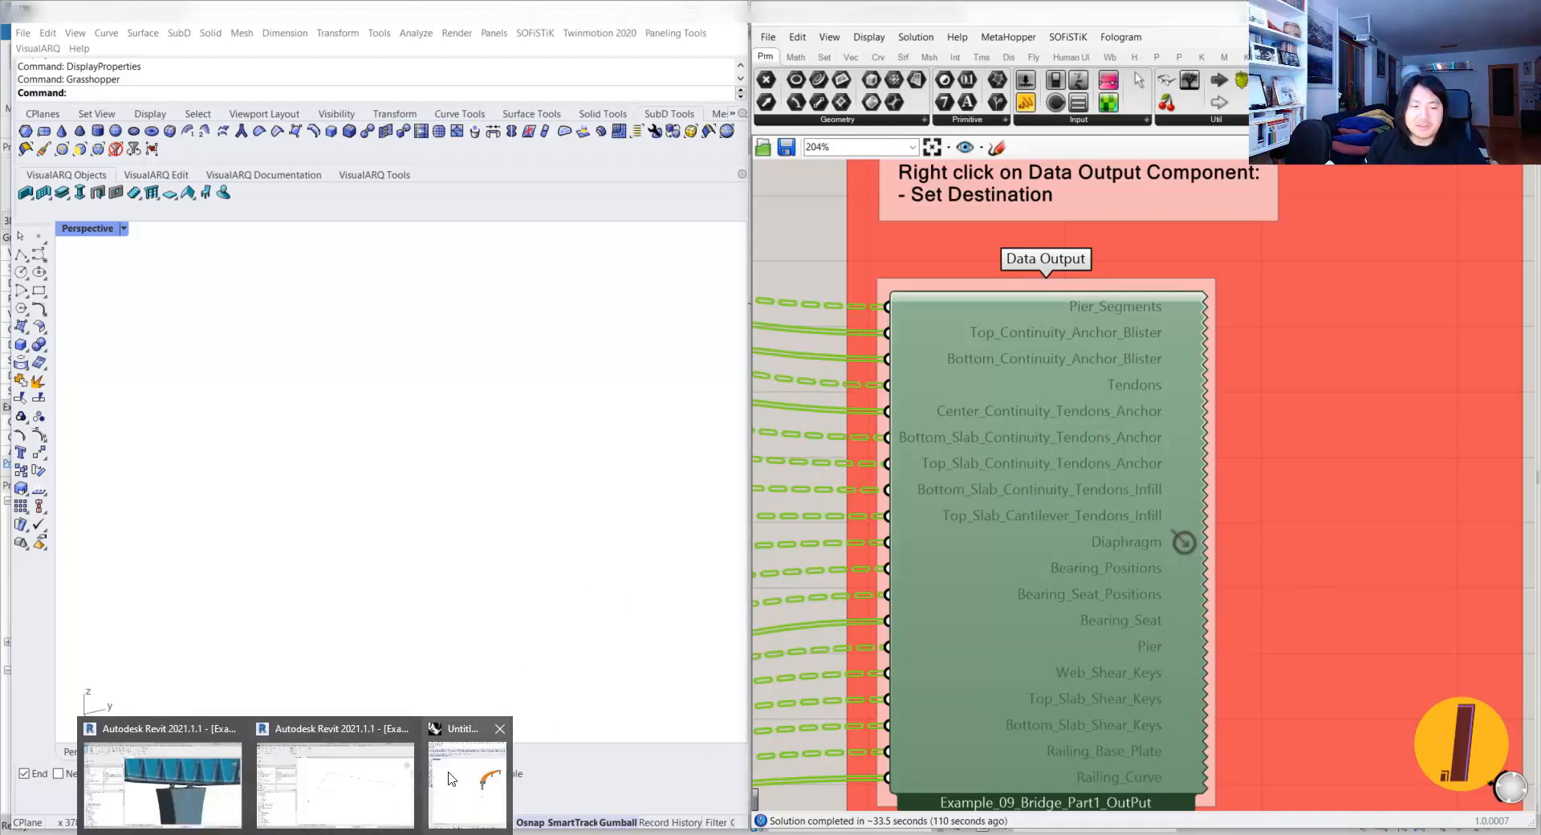
pyautogui.moveTo(479, 776)
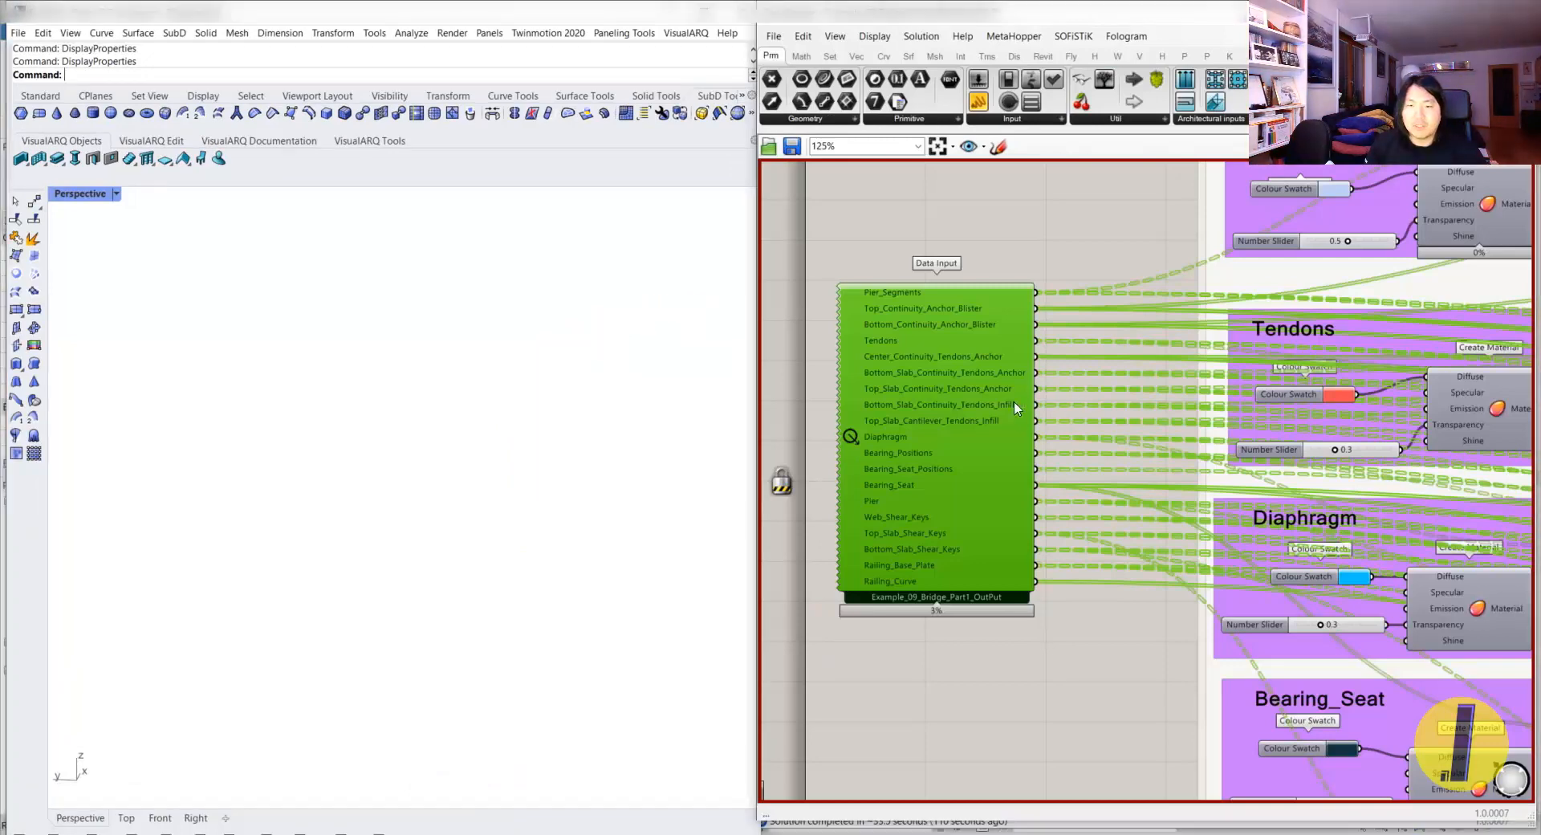
# - Frame the bridge in the Perspective view and orbit around it to examine the deck and piers
pyautogui.scroll(-5, 907, 388)
pyautogui.moveTo(955, 410); pyautogui.dragTo(977, 432, button='right')
pyautogui.middleClick(472, 405)
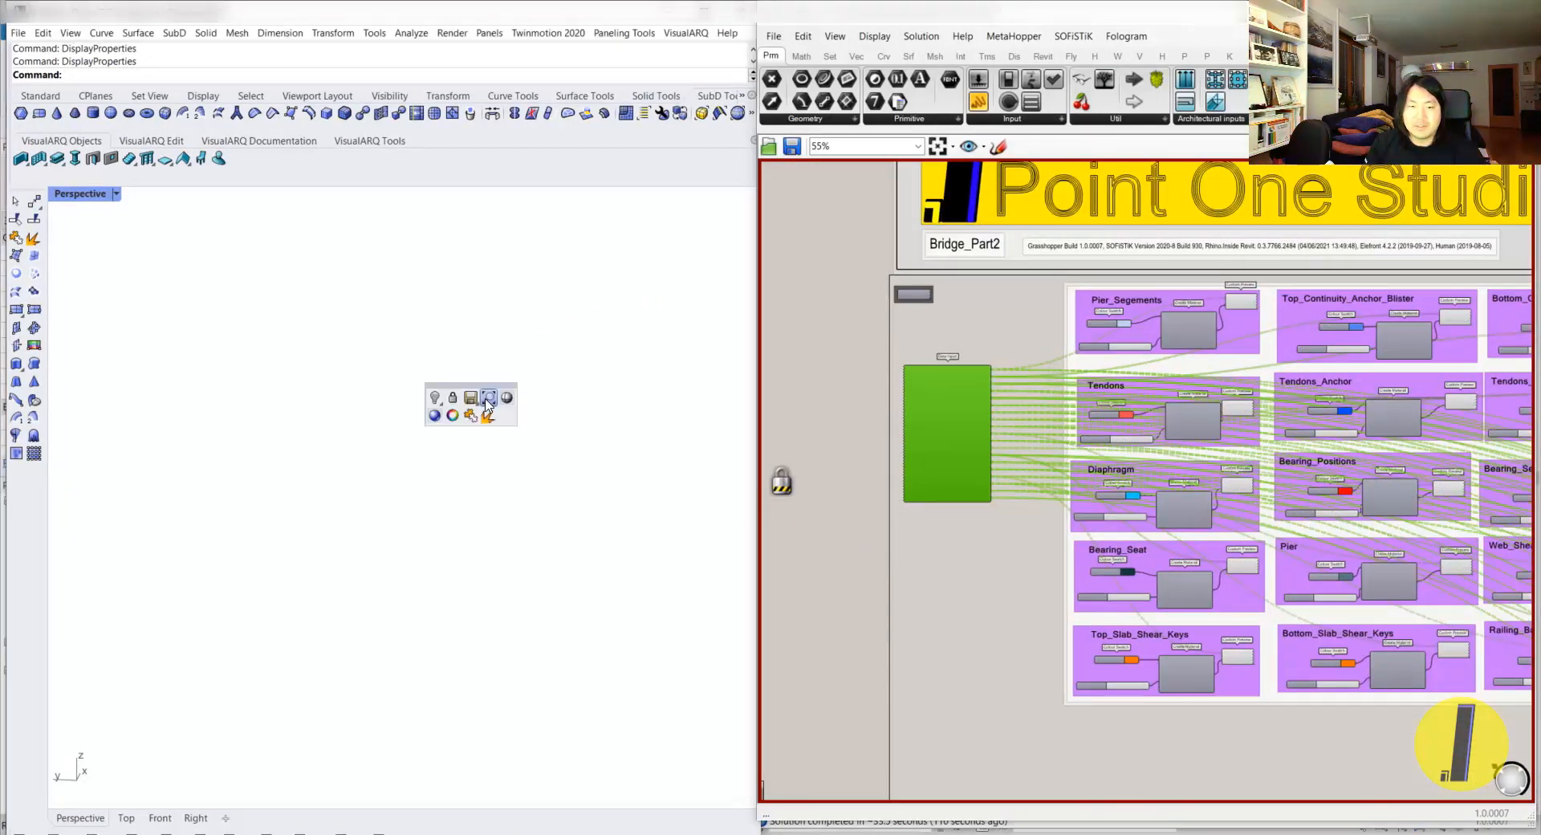
pyautogui.moveTo(606, 528); pyautogui.dragTo(561, 489, button='right')
pyautogui.scroll(-5, 447, 519)
pyautogui.scroll(8, 492, 447)
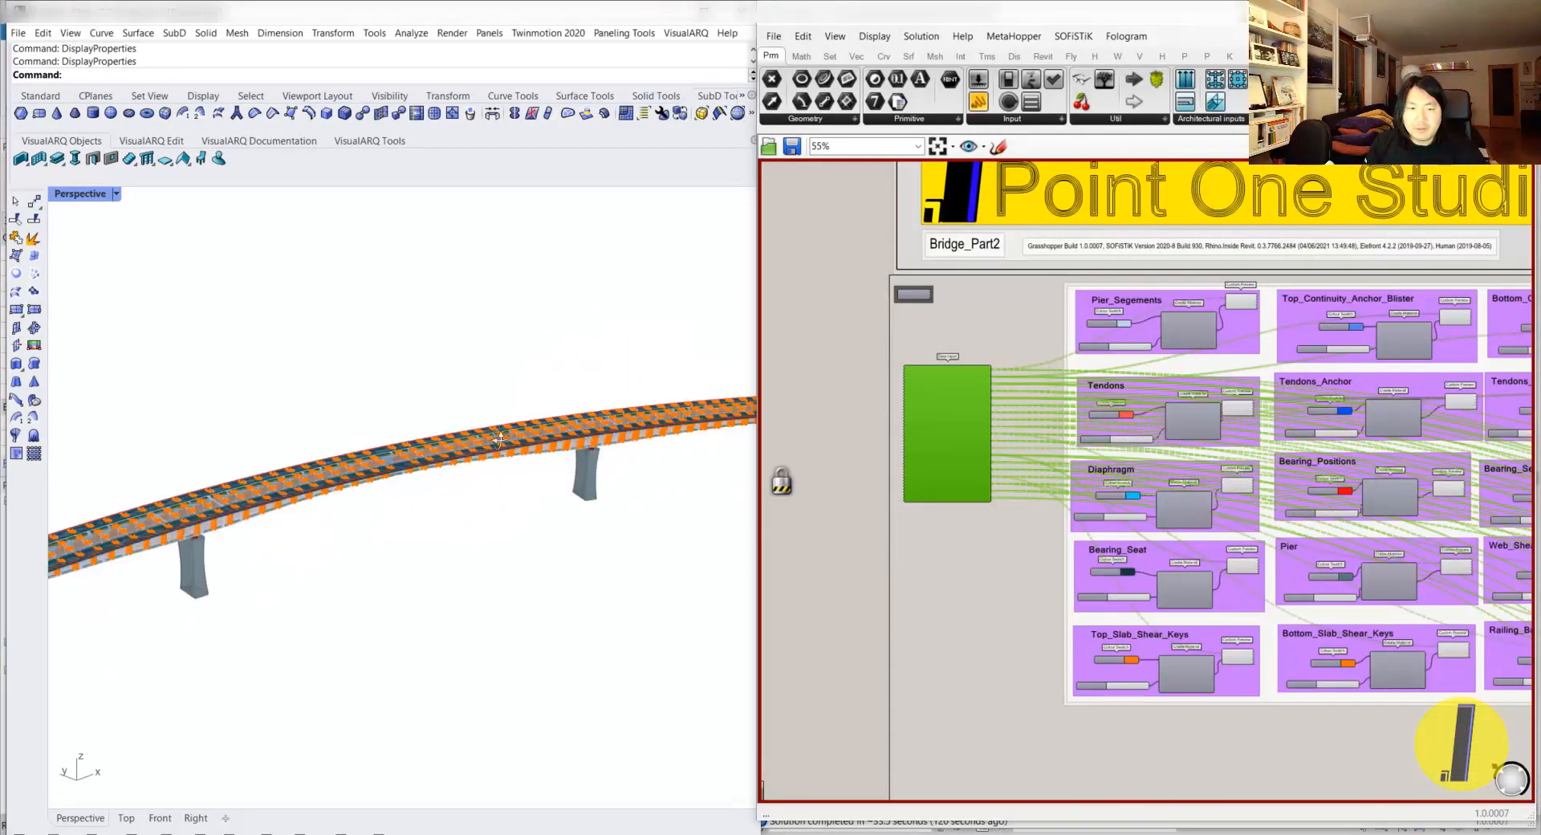
pyautogui.moveTo(492, 447); pyautogui.dragTo(618, 449, button='right')
pyautogui.scroll(6, 1339, 496)
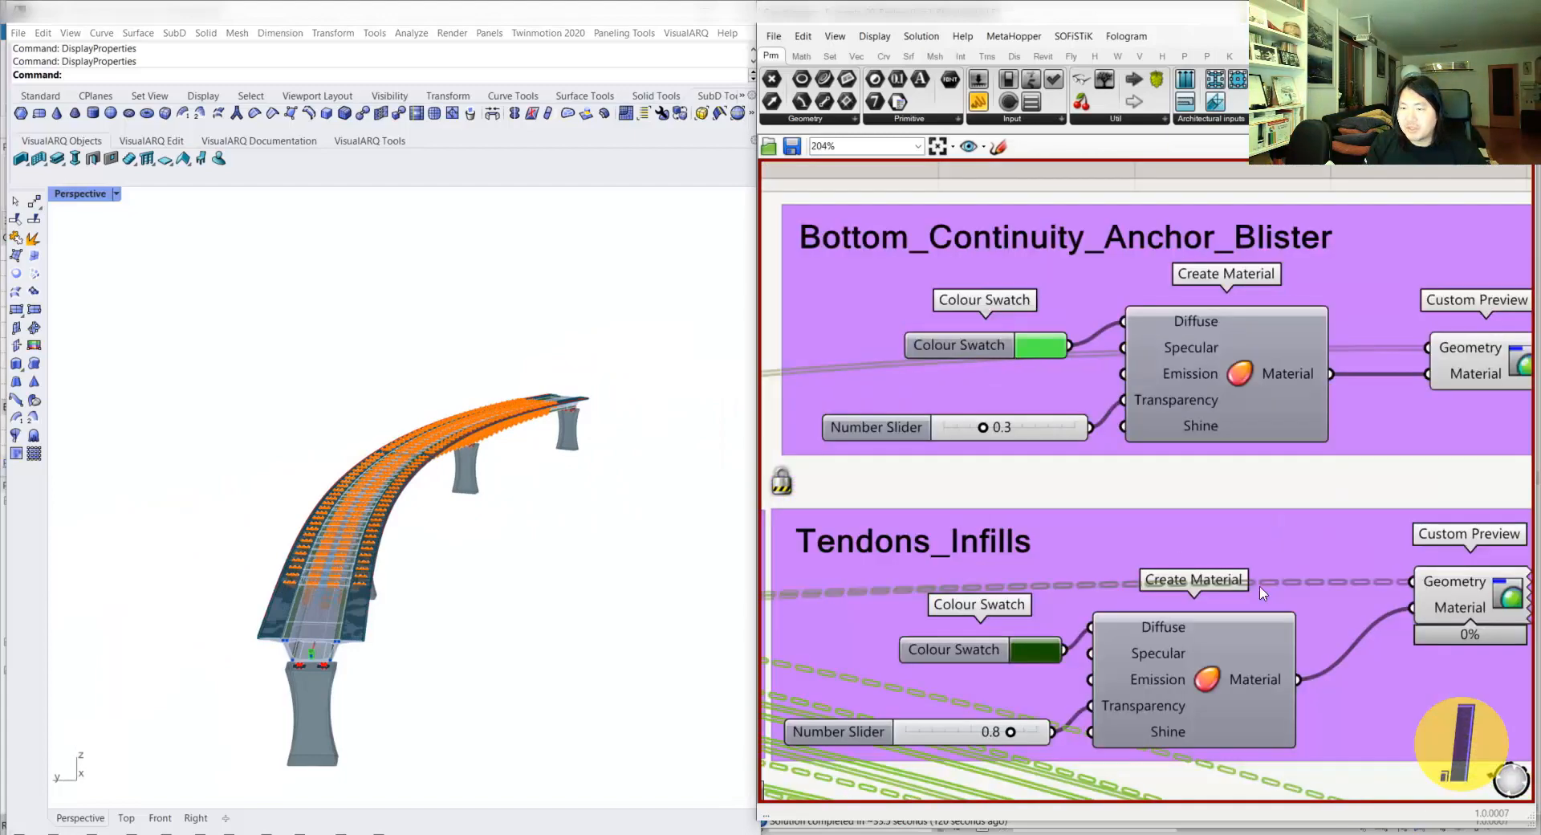
# - Examine the purple material preview groups fed by Data Input and select the Custom Preview component in the Tendons group
pyautogui.scroll(-3, 1188, 371)
pyautogui.moveTo(961, 361); pyautogui.dragTo(1406, 268, button='right')
pyautogui.moveTo(888, 255)
pyautogui.mouseDown(button='right')
pyautogui.moveTo(981, 282)
pyautogui.moveTo(1184, 284)
pyautogui.mouseUp(button='right')
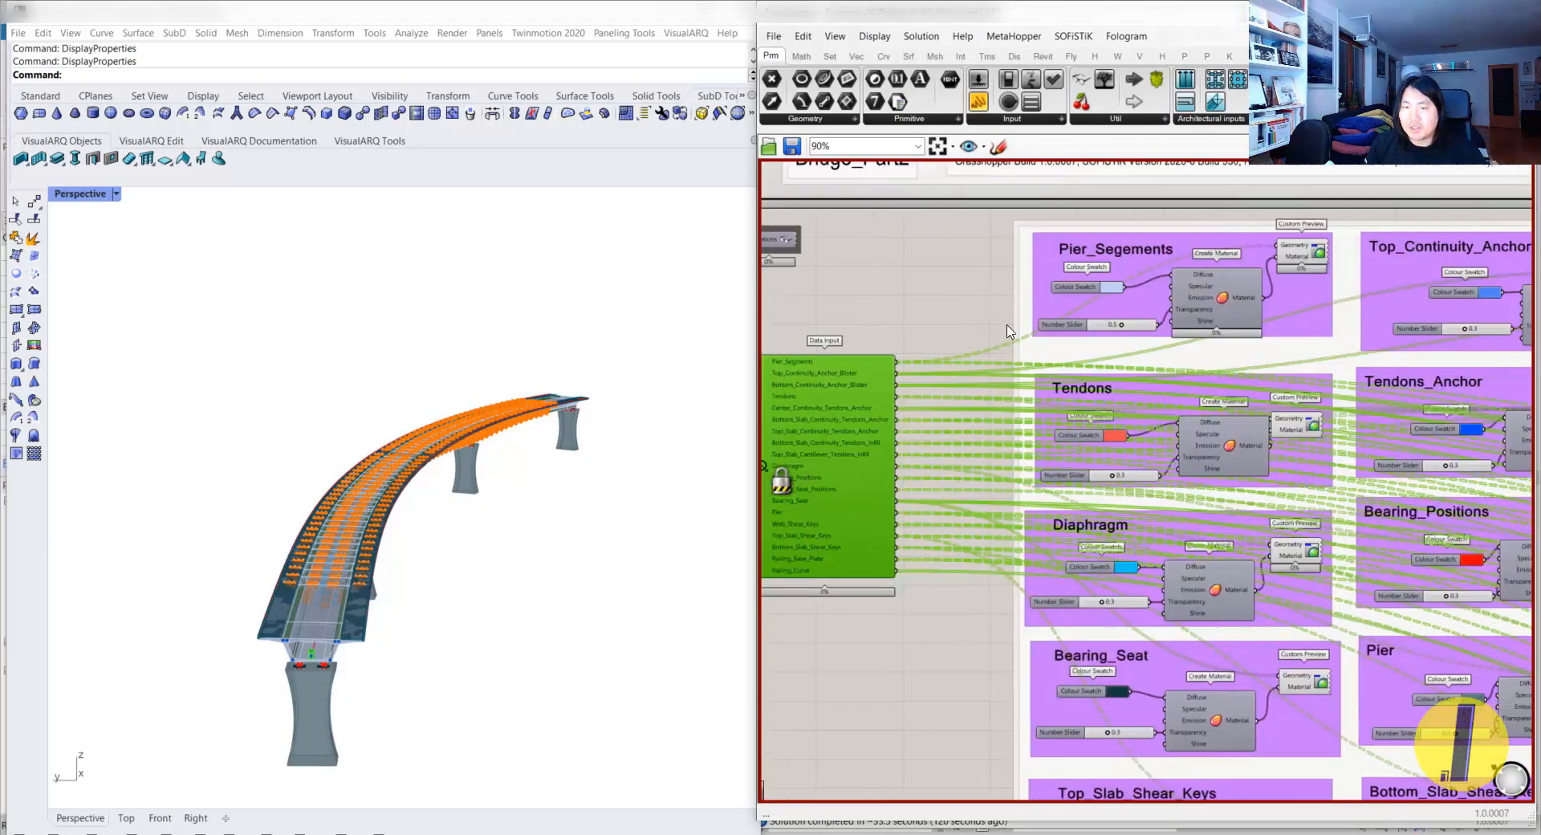
pyautogui.moveTo(499, 485); pyautogui.dragTo(377, 494, button='right')
pyautogui.moveTo(967, 427); pyautogui.dragTo(780, 415, button='right')
pyautogui.scroll(5, 1167, 419)
pyautogui.moveTo(1067, 409); pyautogui.dragTo(1102, 437)
pyautogui.scroll(-1, 922, 474)
pyautogui.scroll(-6, 922, 473)
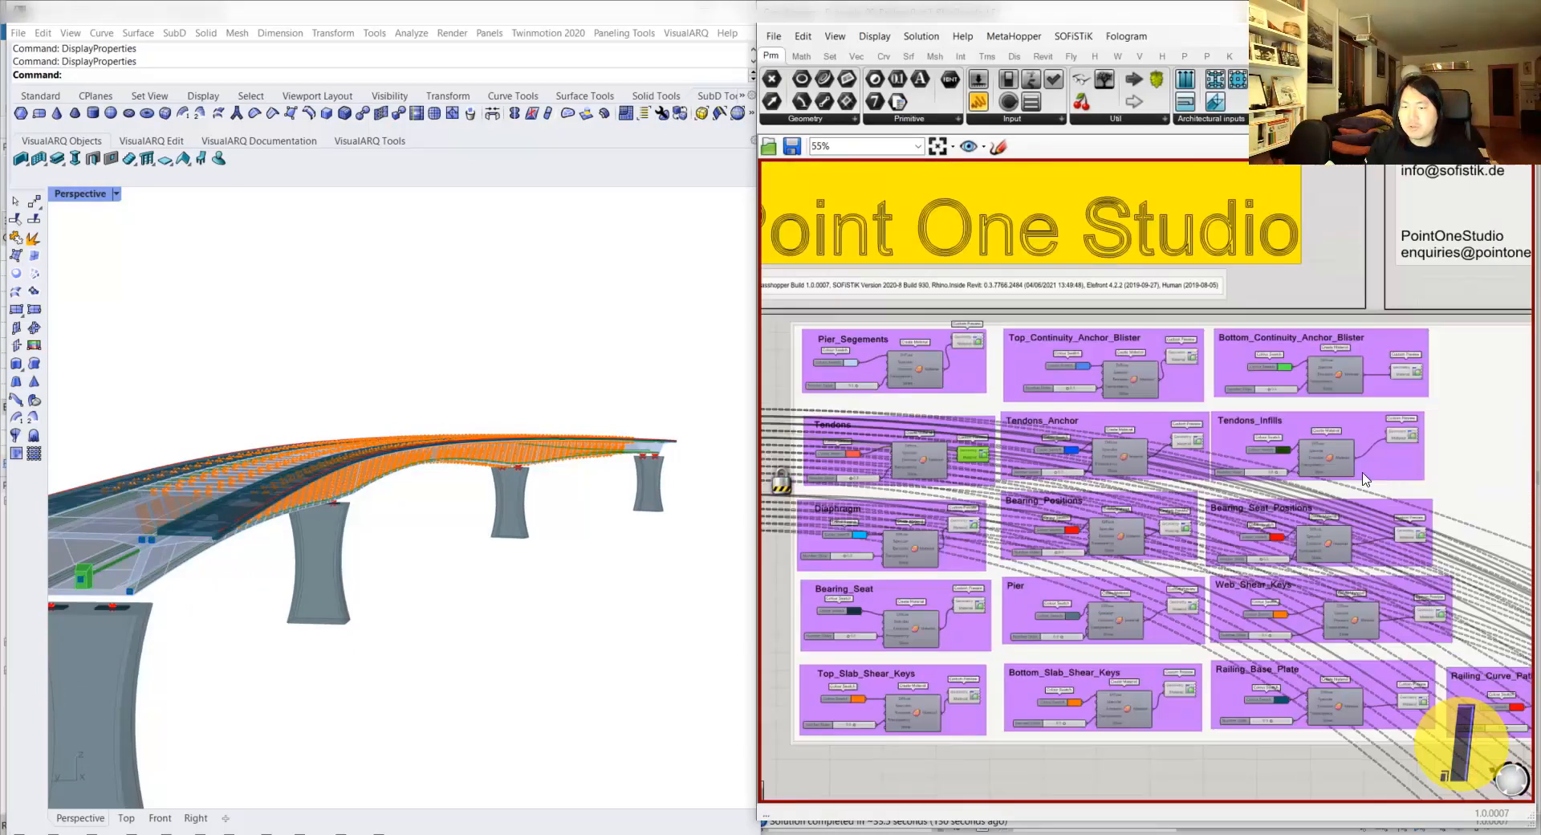
# - Enlarge the Grasshopper window and select the Material_Names panel in the Create_Revit_Materials section
pyautogui.moveTo(1365, 465); pyautogui.dragTo(957, 391, button='right')
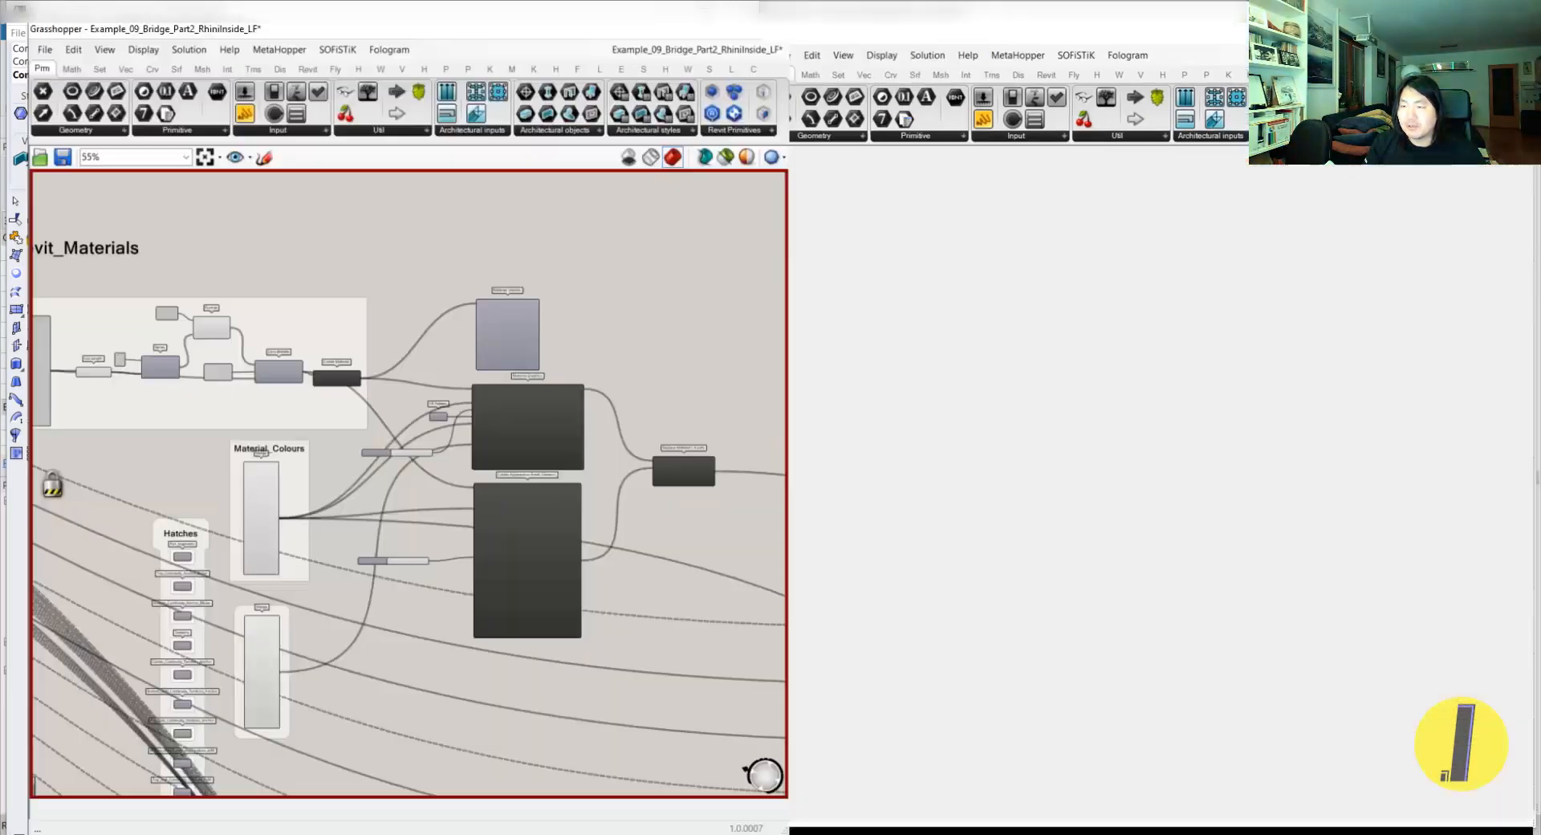
pyautogui.moveTo(555, 353); pyautogui.dragTo(1044, 306, button='right')
pyautogui.scroll(-3, 1044, 306)
pyautogui.moveTo(677, 346); pyautogui.dragTo(665, 358, button='right')
pyautogui.scroll(10, 664, 358)
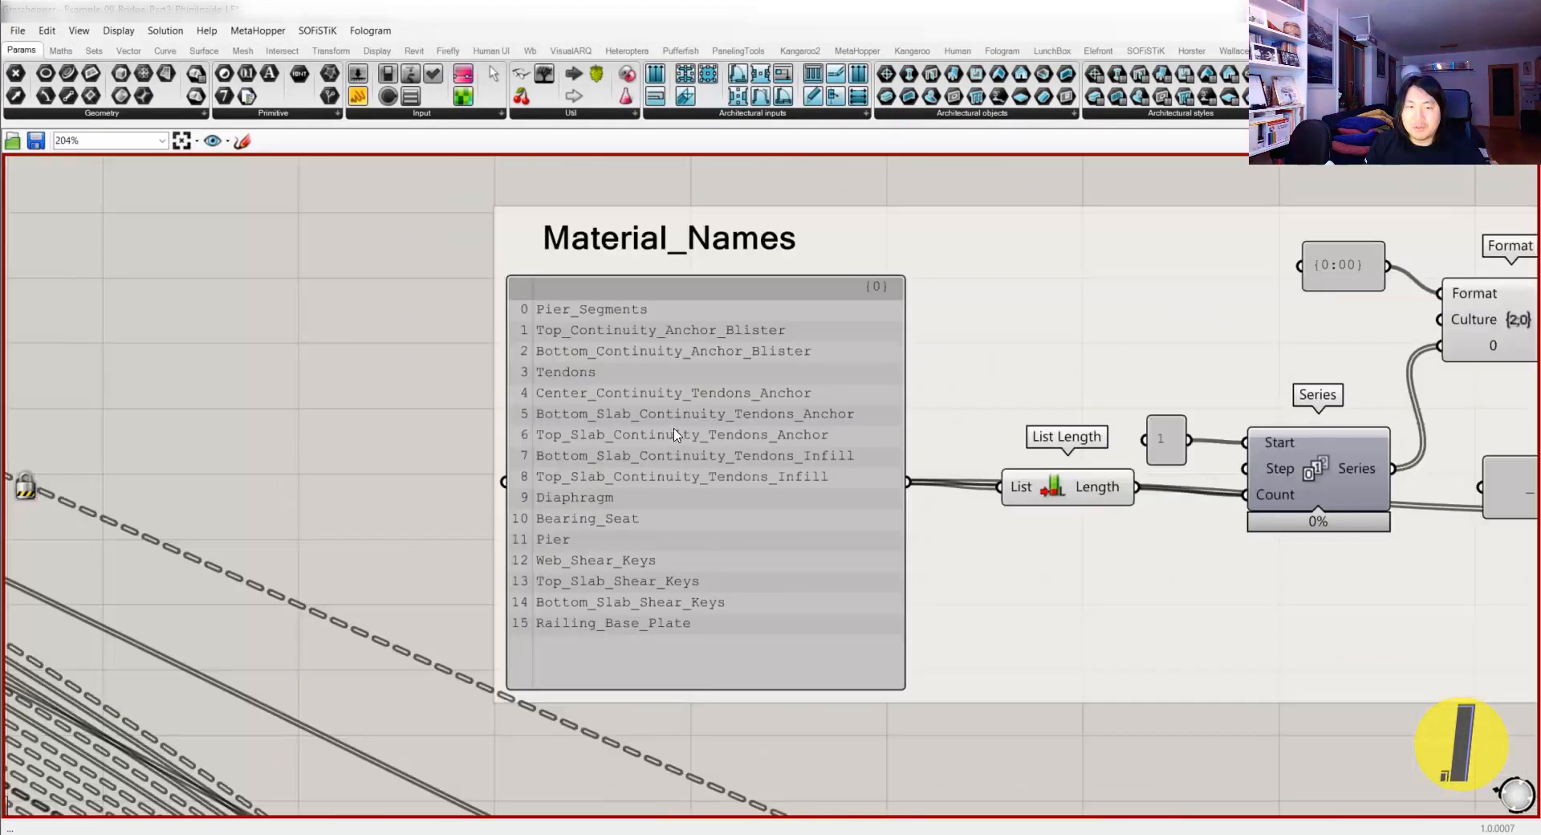
pyautogui.moveTo(675, 434); pyautogui.dragTo(691, 439)
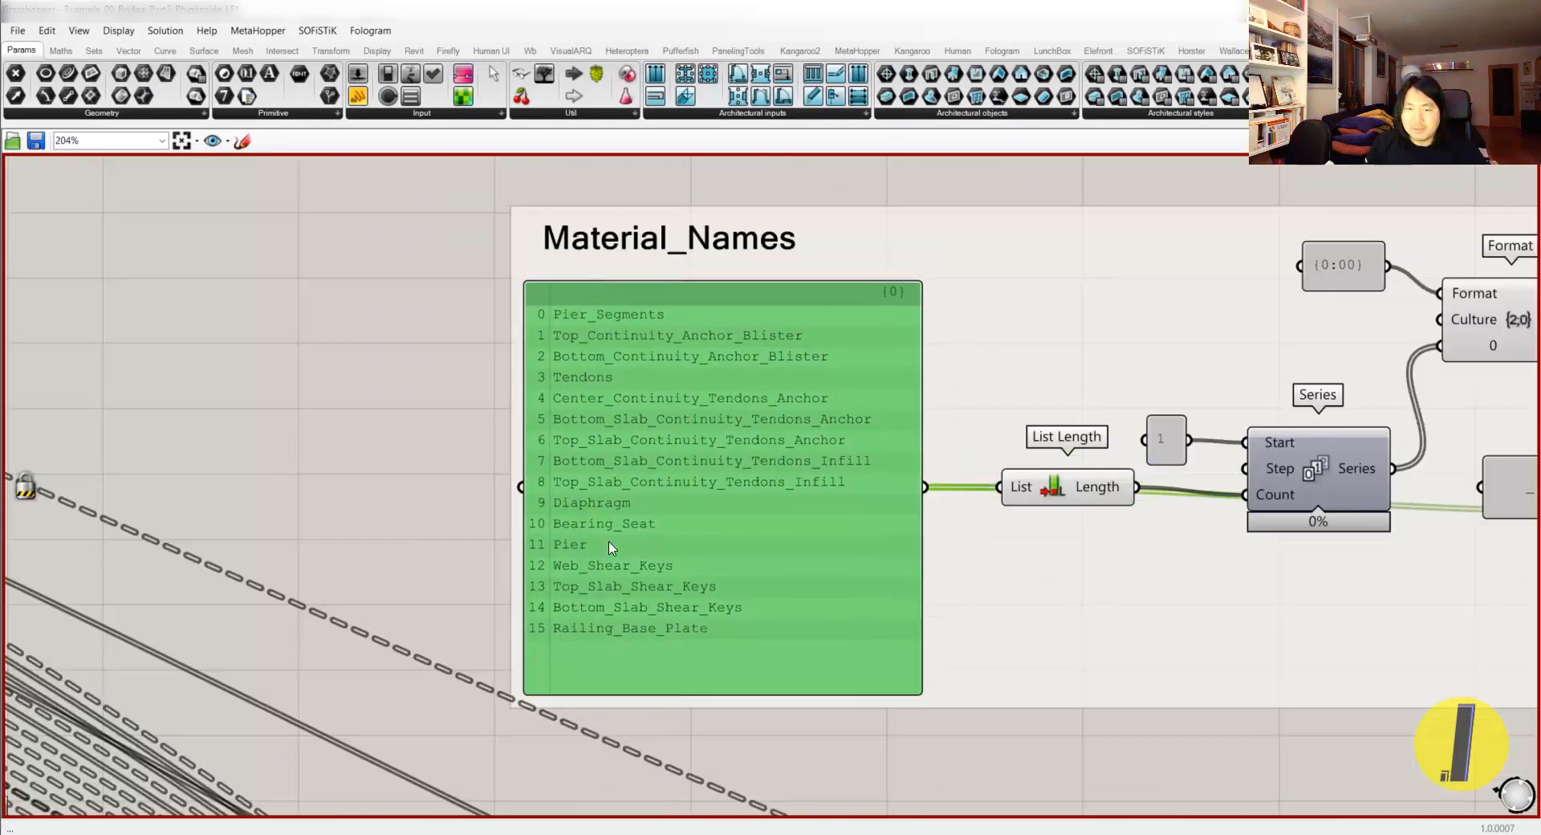
# - Compare the entries of the Material_Names panel with the purple preview groups
pyautogui.scroll(-3, 755, 473)
pyautogui.moveTo(396, 382); pyautogui.dragTo(815, 412, button='right')
pyautogui.scroll(-4, 815, 412)
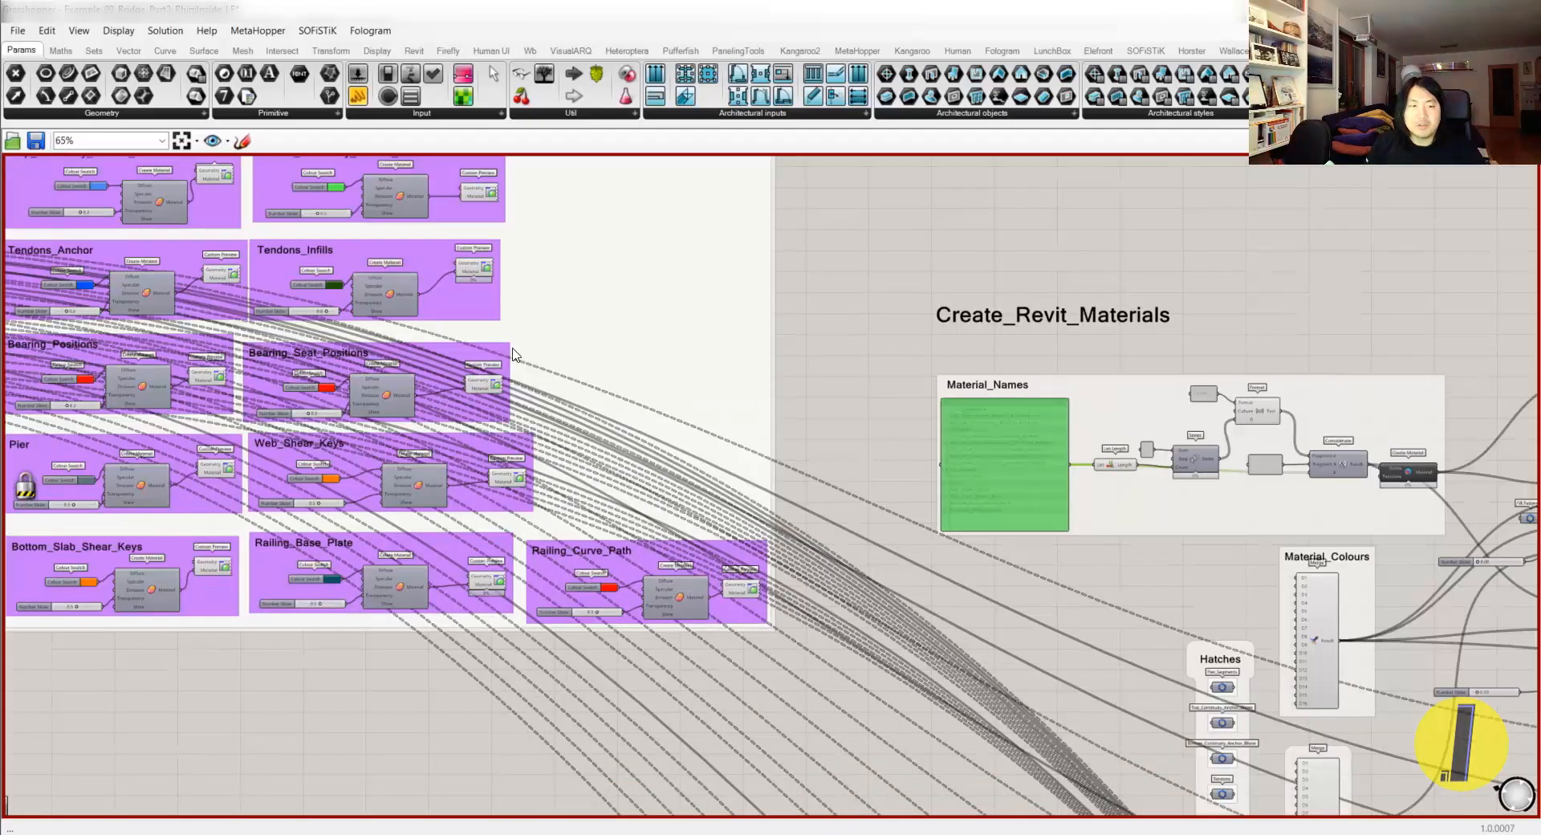
pyautogui.moveTo(141, 198); pyautogui.dragTo(305, 240, button='right')
pyautogui.moveTo(1085, 433); pyautogui.dragTo(655, 427, button='right')
pyautogui.scroll(6, 923, 475)
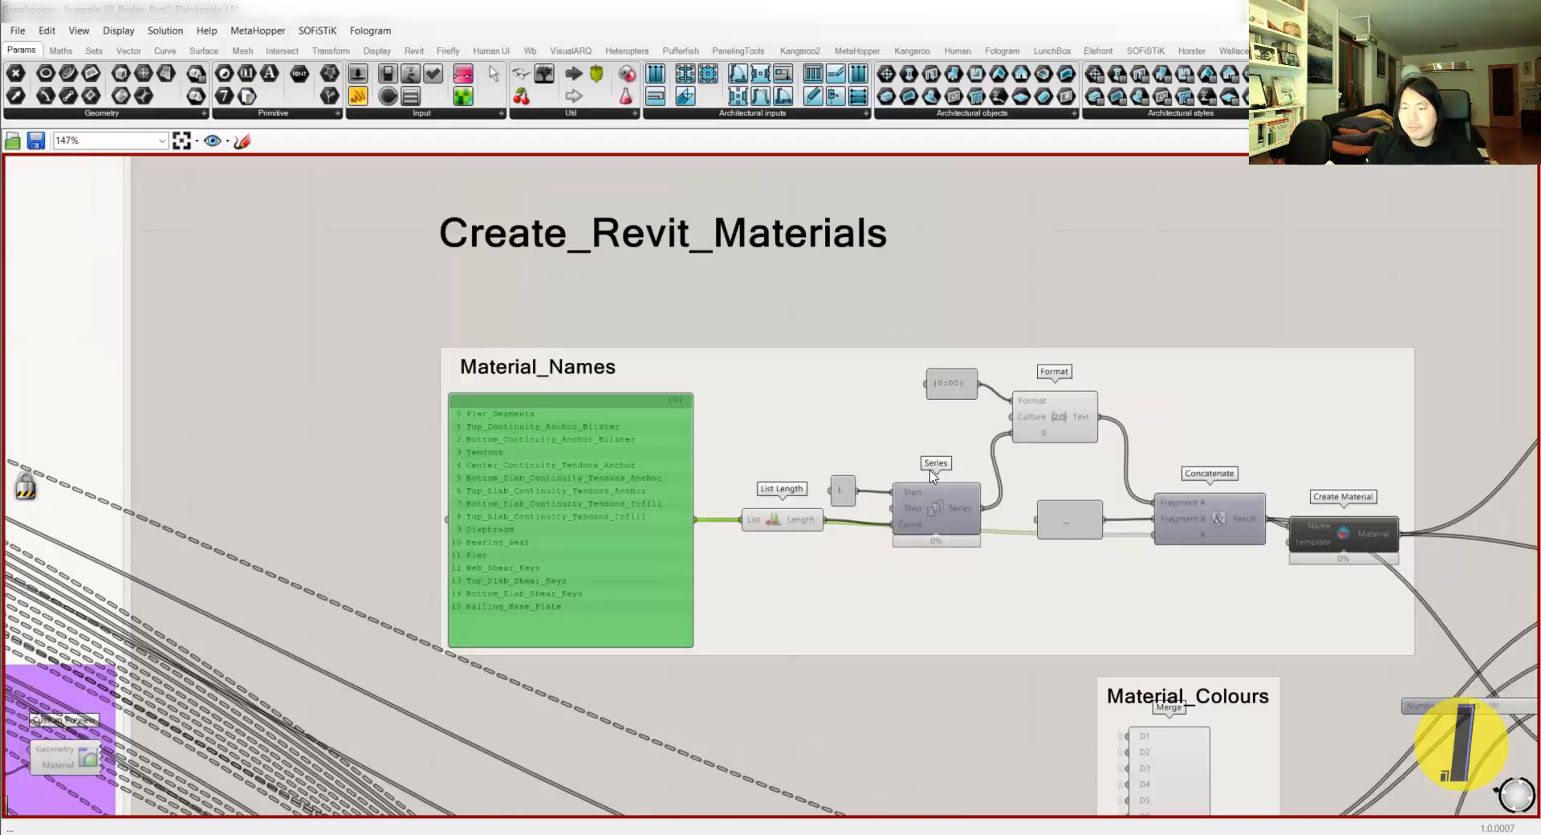
# - Trace the material naming chain through Format, Series and Concatenate, and select the Create Material component
pyautogui.moveTo(1061, 528); pyautogui.dragTo(896, 476, button='right')
pyautogui.moveTo(987, 347); pyautogui.dragTo(998, 363)
pyautogui.moveTo(989, 386); pyautogui.dragTo(923, 374, button='right')
pyautogui.click(921, 468)
pyautogui.moveTo(921, 467); pyautogui.dragTo(931, 446)
pyautogui.moveTo(1155, 502); pyautogui.dragTo(1166, 507)
pyautogui.click(1326, 544)
pyautogui.moveTo(1325, 545); pyautogui.dragTo(1360, 561)
pyautogui.moveTo(1317, 540); pyautogui.dragTo(815, 407, button='right')
pyautogui.scroll(-3, 952, 438)
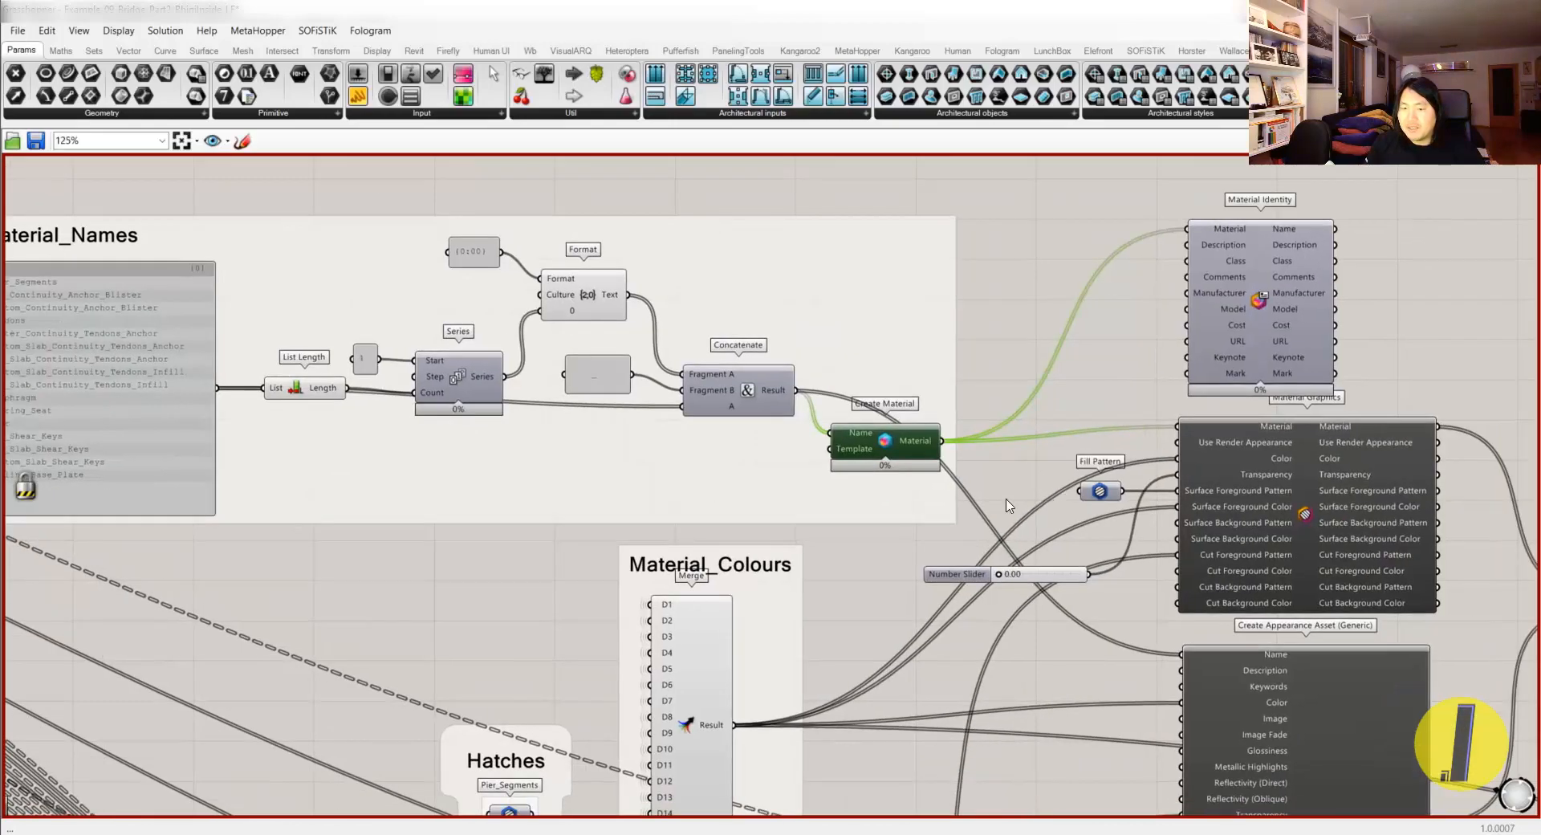
# - Select the Material_Colours Merge component and trace its inputs back to the Pier_Segements Colour Swatch
pyautogui.moveTo(785, 612); pyautogui.dragTo(992, 361, button='right')
pyautogui.click(901, 464)
pyautogui.scroll(-5, 901, 464)
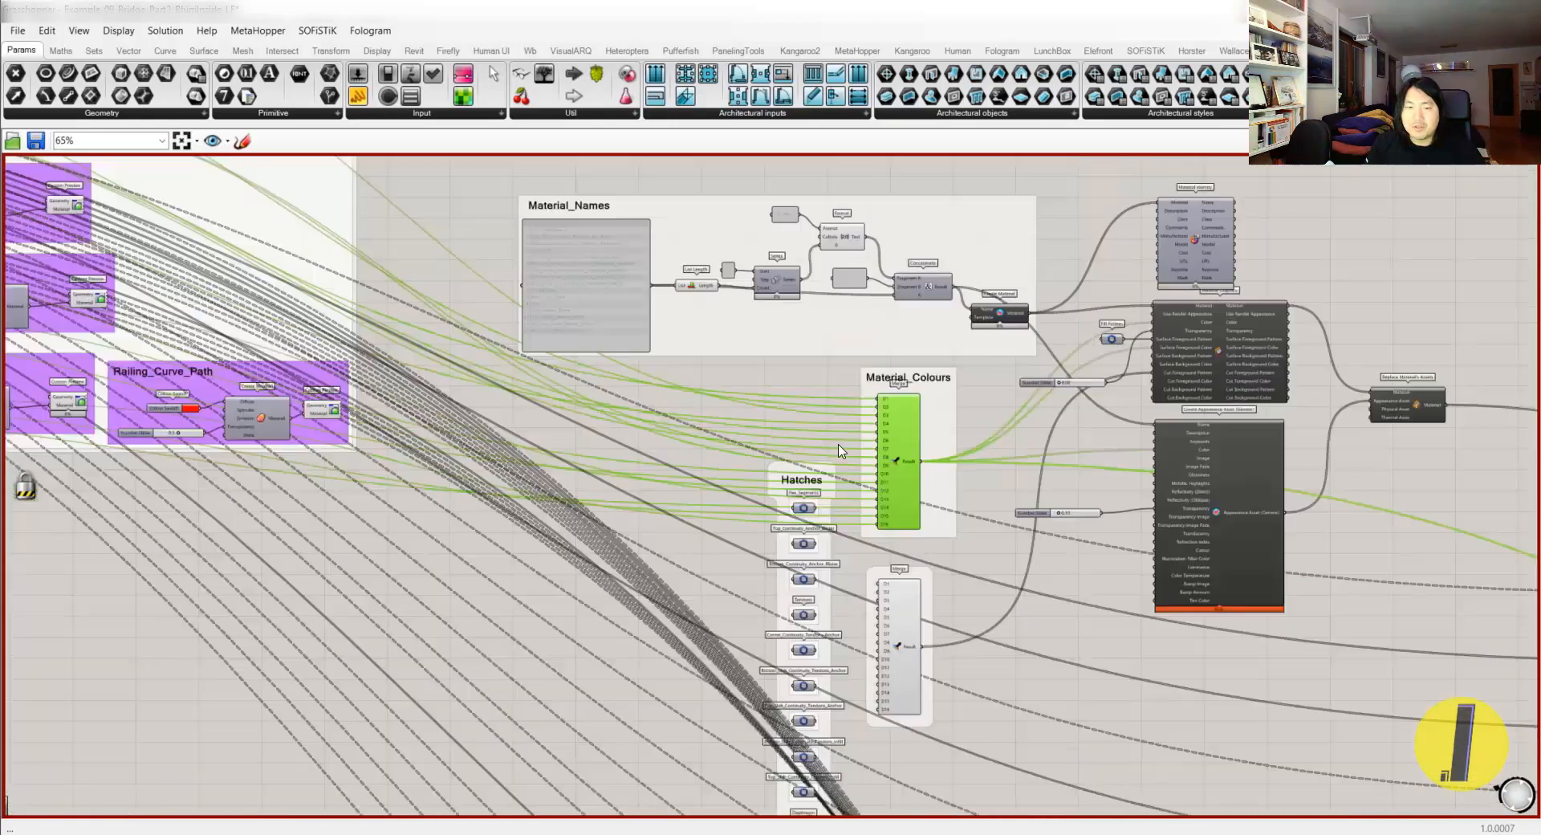
pyautogui.scroll(3, 588, 357)
pyautogui.moveTo(505, 324); pyautogui.dragTo(761, 369, button='right')
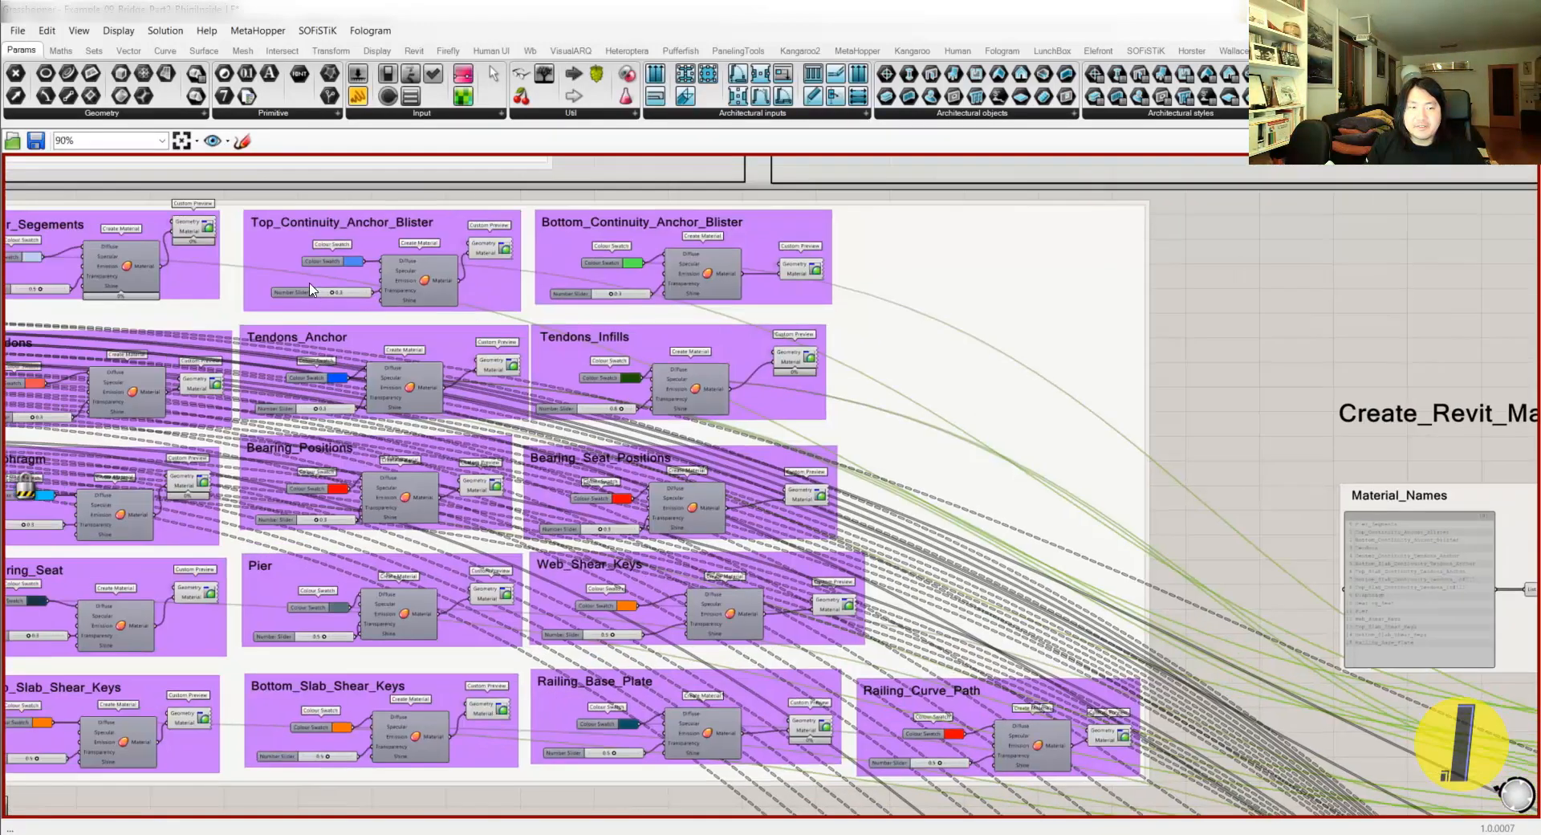
pyautogui.scroll(2, 328, 285)
pyautogui.moveTo(10, 220); pyautogui.dragTo(355, 277, button='right')
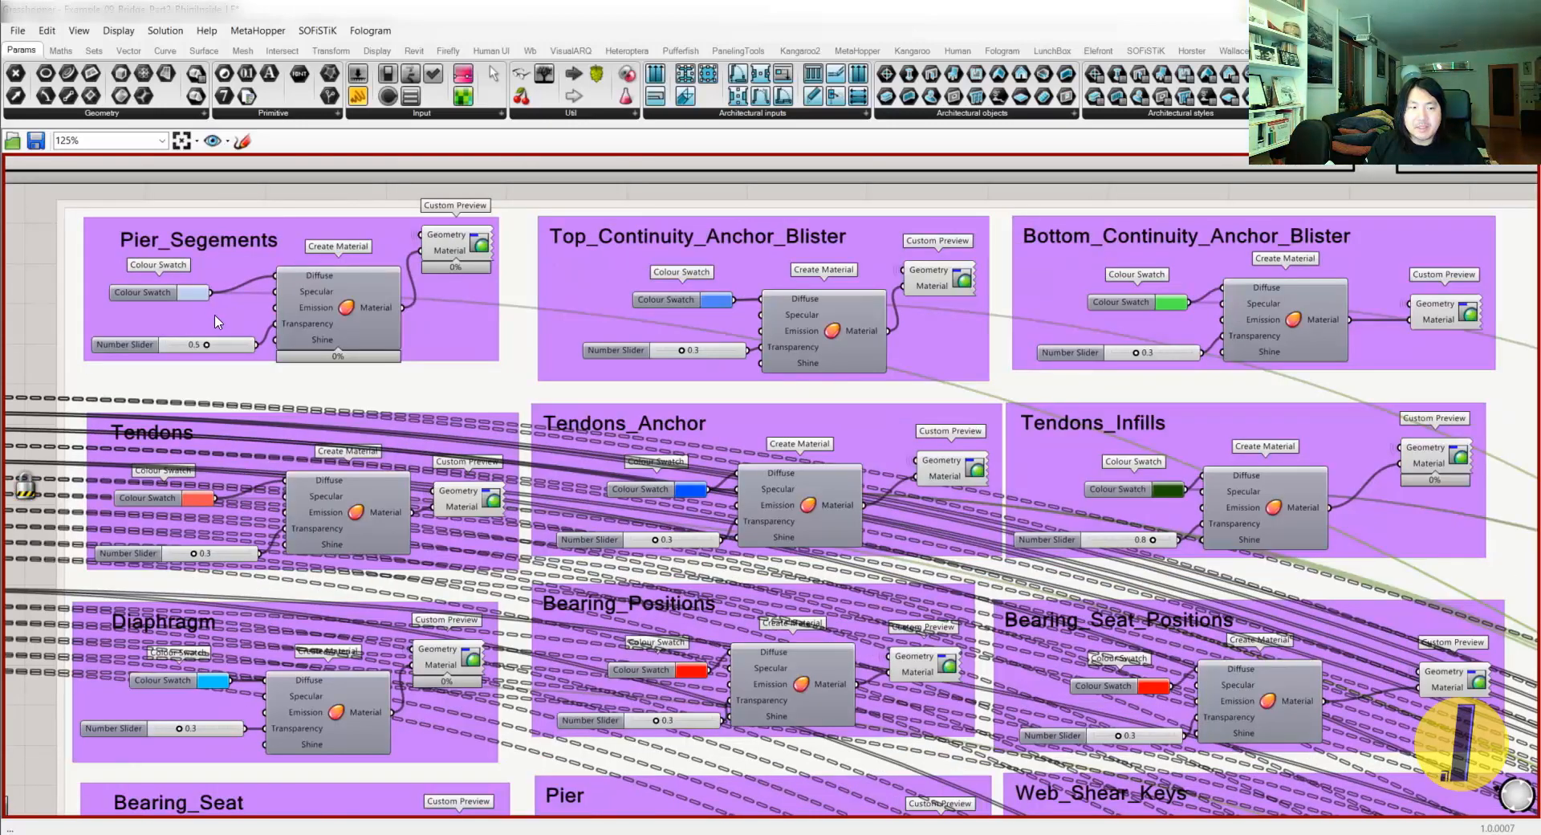
pyautogui.click(146, 301)
pyautogui.scroll(-3, 241, 285)
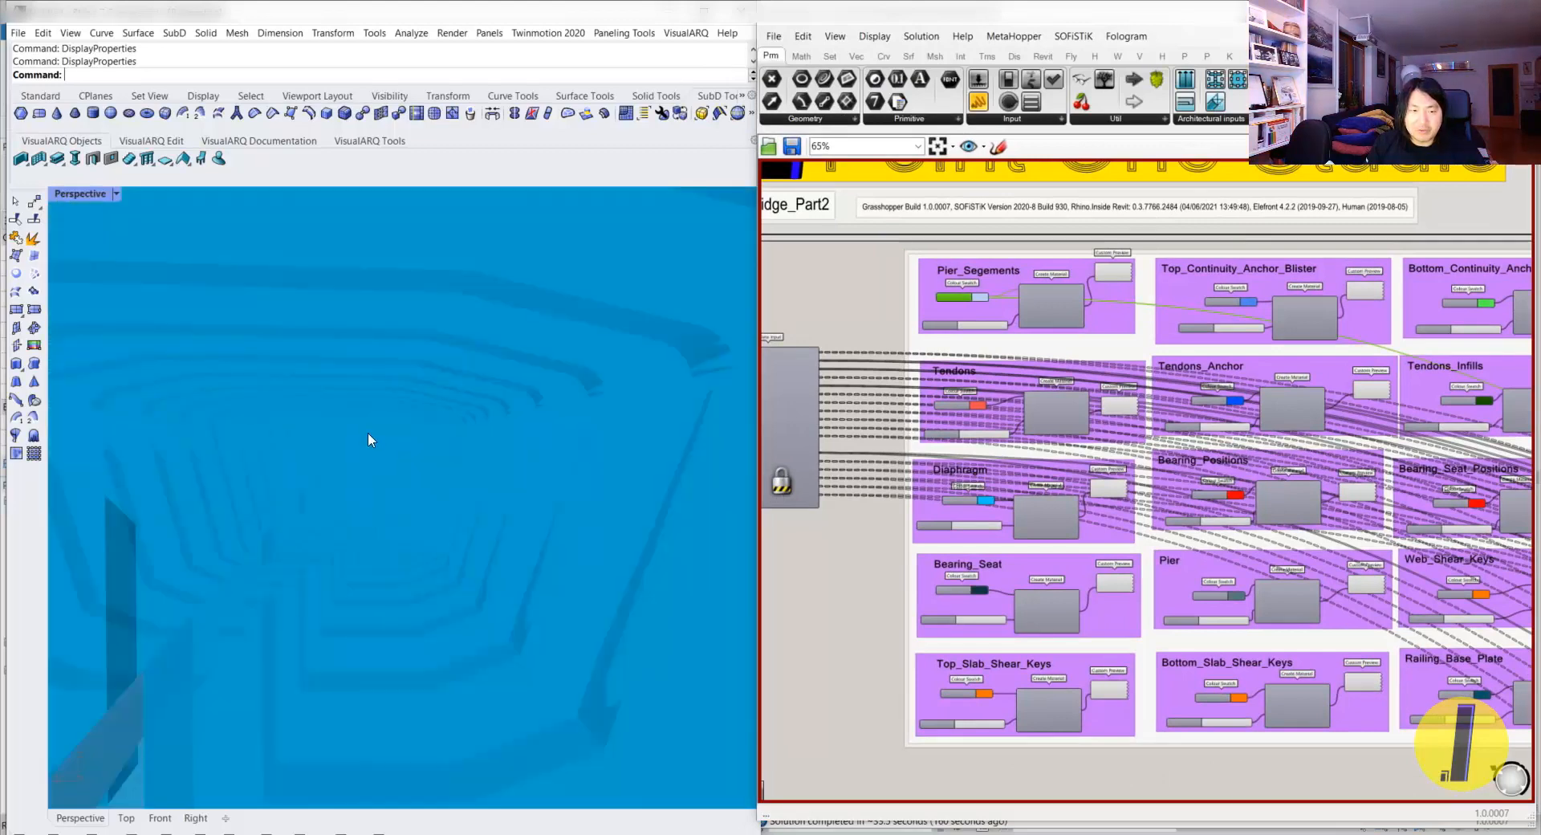
# - Check the bridge preview in the Perspective view and enlarge the Grasshopper window again around Create_Revit_Materials
pyautogui.scroll(-8, 367, 434)
pyautogui.moveTo(356, 440); pyautogui.dragTo(401, 389, button='right')
pyautogui.moveTo(1403, 412); pyautogui.dragTo(993, 385, button='right')
pyautogui.scroll(-4, 993, 385)
pyautogui.click(1481, 12)
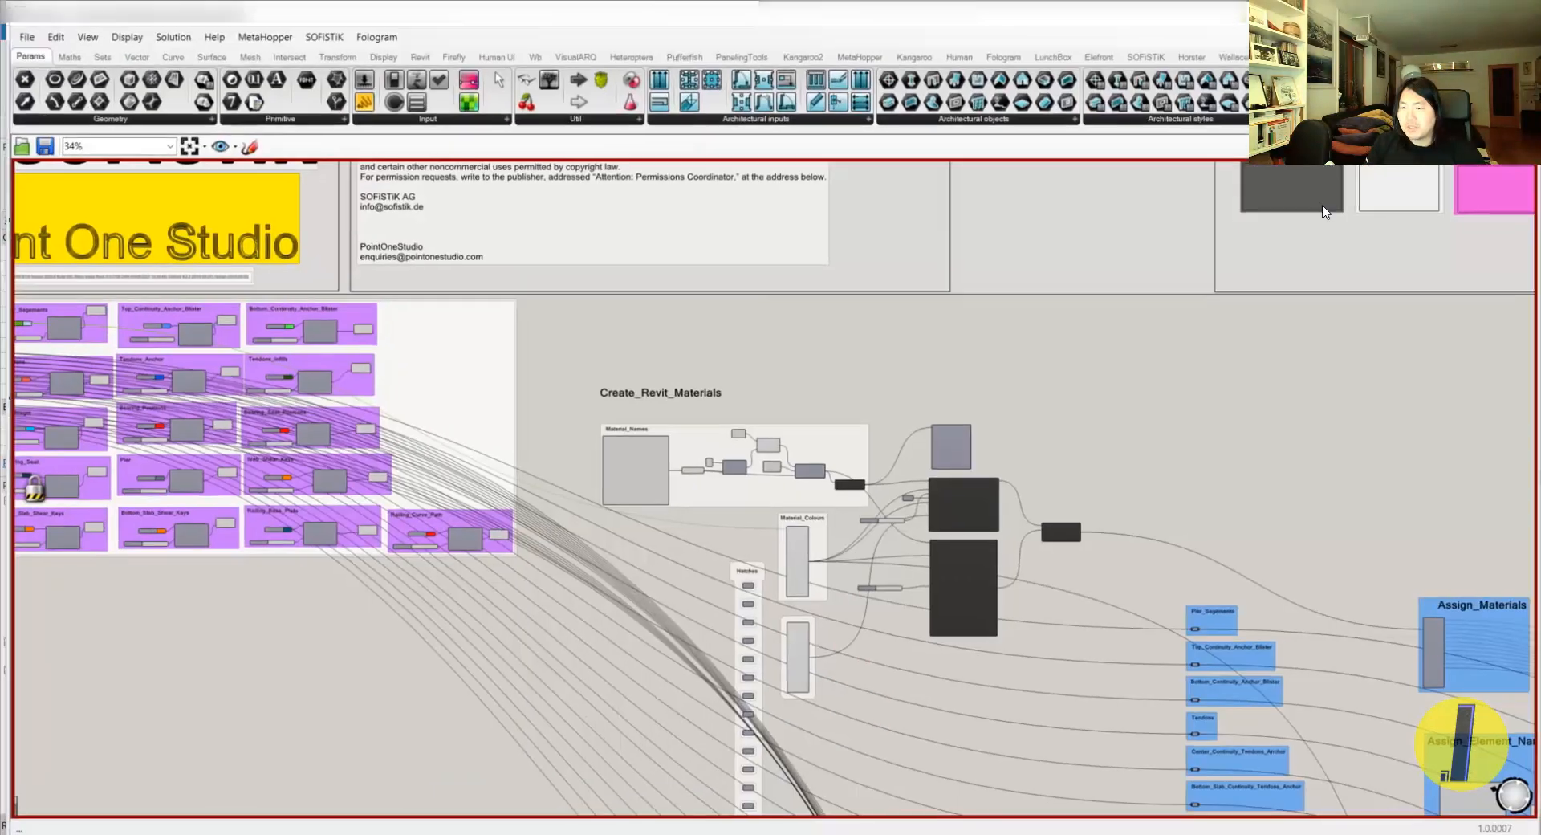
# - Select the Material_Colours Merge and the Merge beside Hatches in turn to inspect their input wires
pyautogui.scroll(5, 698, 354)
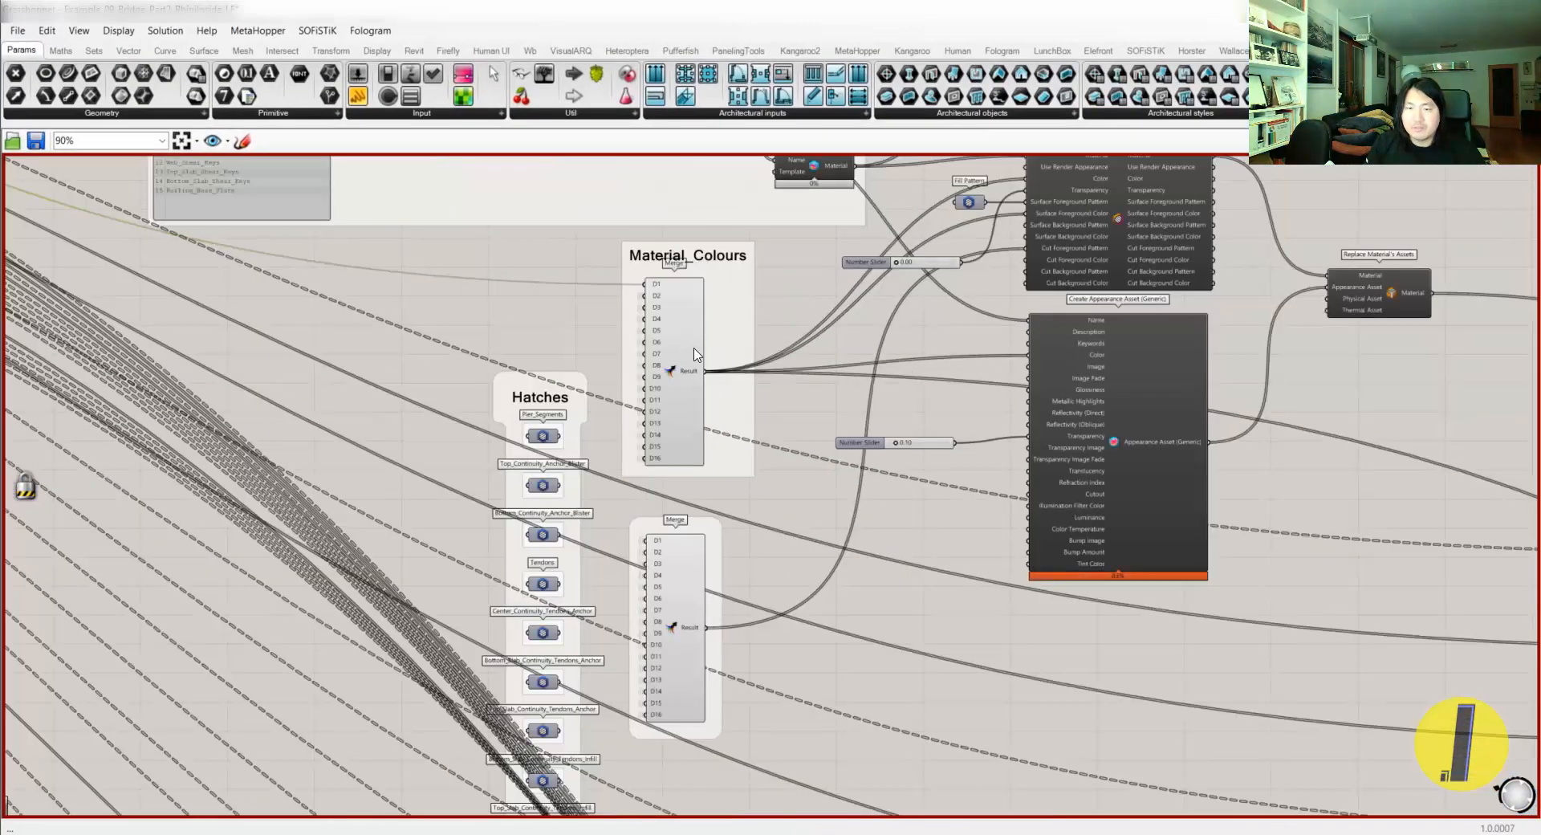
pyautogui.click(689, 349)
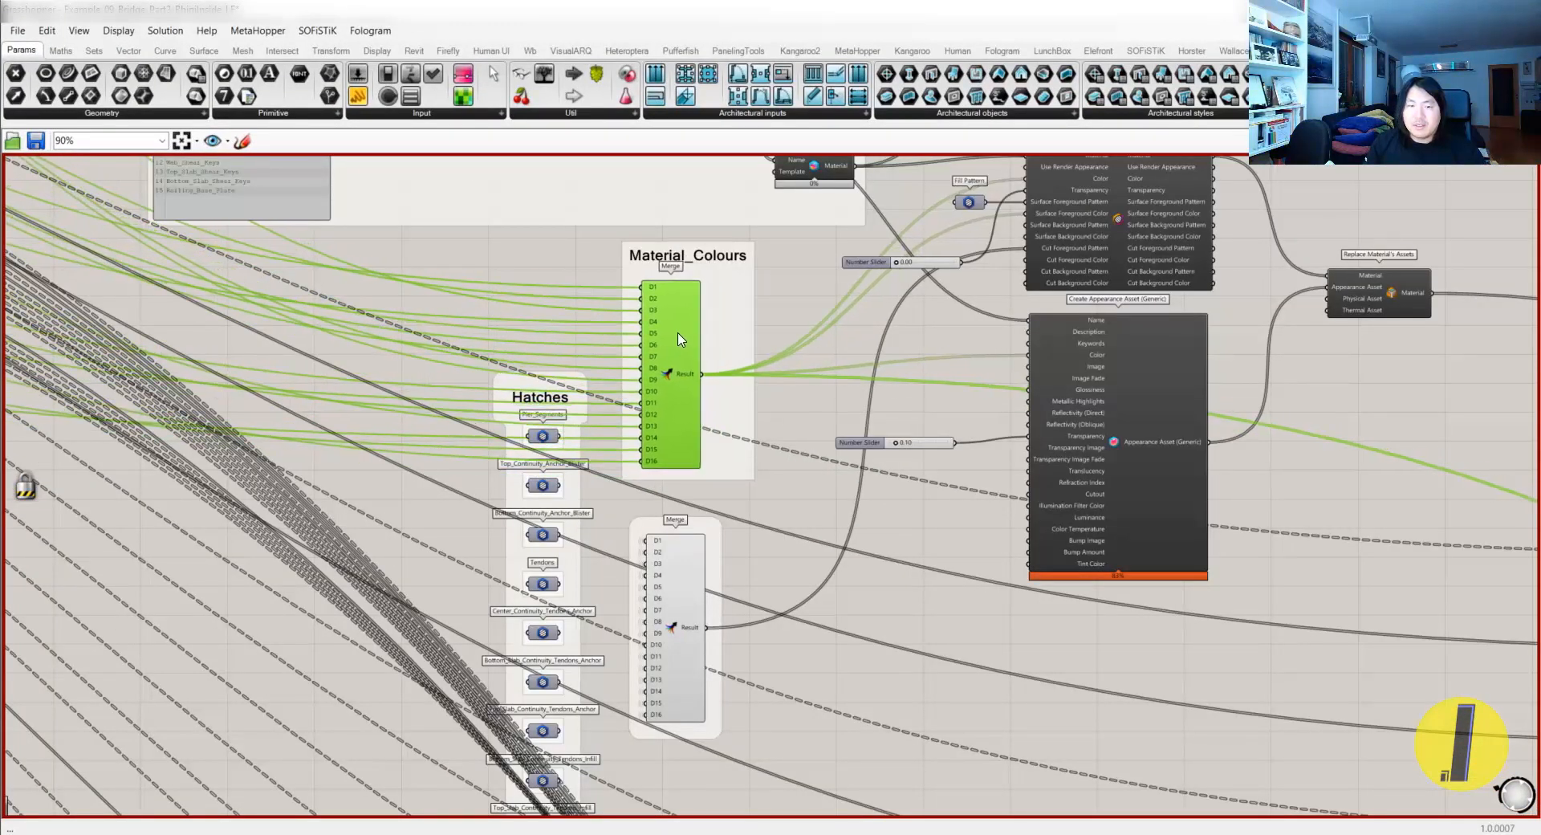
pyautogui.click(807, 337)
pyautogui.scroll(-2, 814, 336)
pyautogui.scroll(3, 749, 489)
pyautogui.click(730, 517)
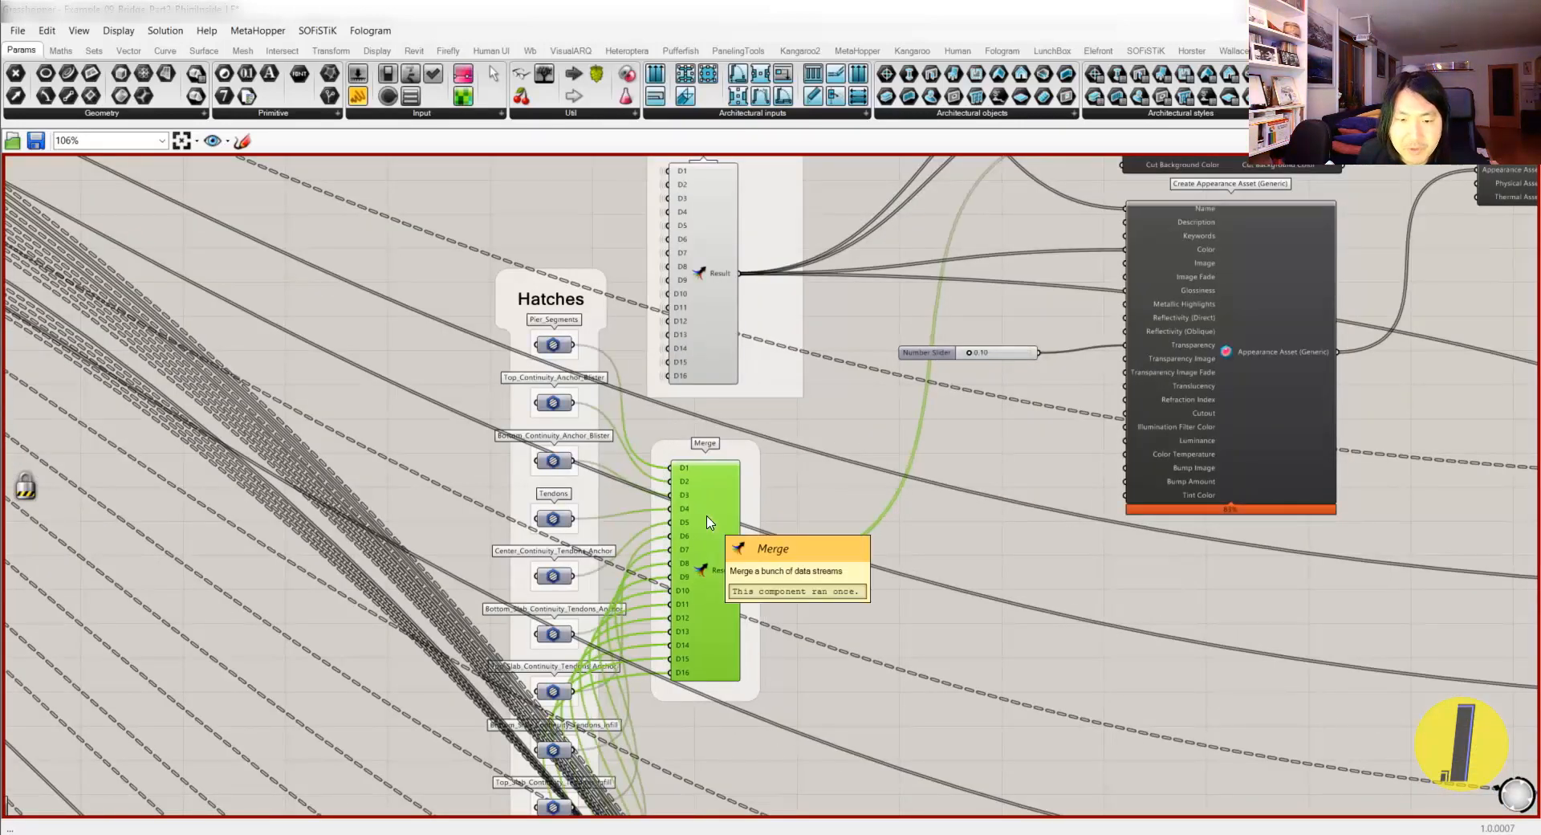
pyautogui.scroll(5, 560, 331)
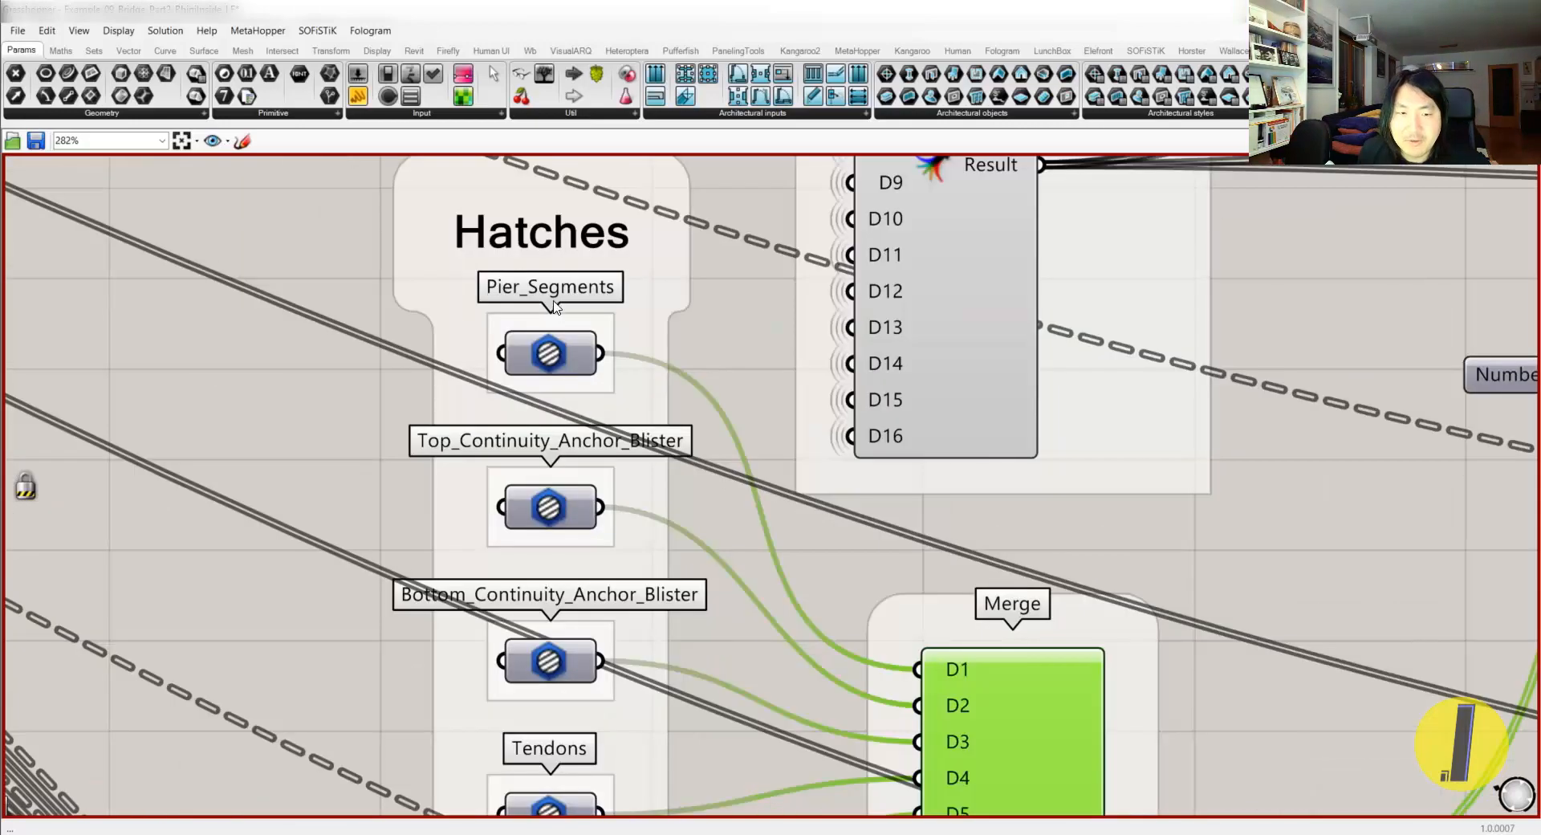
# - Follow the colour and hatch wires and select Material Identity, Material Graphics and Create Appearance Asset (Generic) in turn
pyautogui.scroll(-6, 1144, 432)
pyautogui.moveTo(1239, 419); pyautogui.dragTo(833, 492, button='right')
pyautogui.moveTo(995, 441); pyautogui.dragTo(916, 487, button='right')
pyautogui.scroll(2, 908, 333)
pyautogui.moveTo(972, 372); pyautogui.dragTo(810, 454, button='right')
pyautogui.scroll(-3, 997, 478)
pyautogui.moveTo(996, 476); pyautogui.dragTo(835, 500, button='right')
pyautogui.moveTo(847, 271)
pyautogui.mouseDown()
pyautogui.moveTo(855, 291)
pyautogui.moveTo(850, 275)
pyautogui.mouseUp()
pyautogui.click(841, 406)
pyautogui.moveTo(841, 406); pyautogui.dragTo(846, 416)
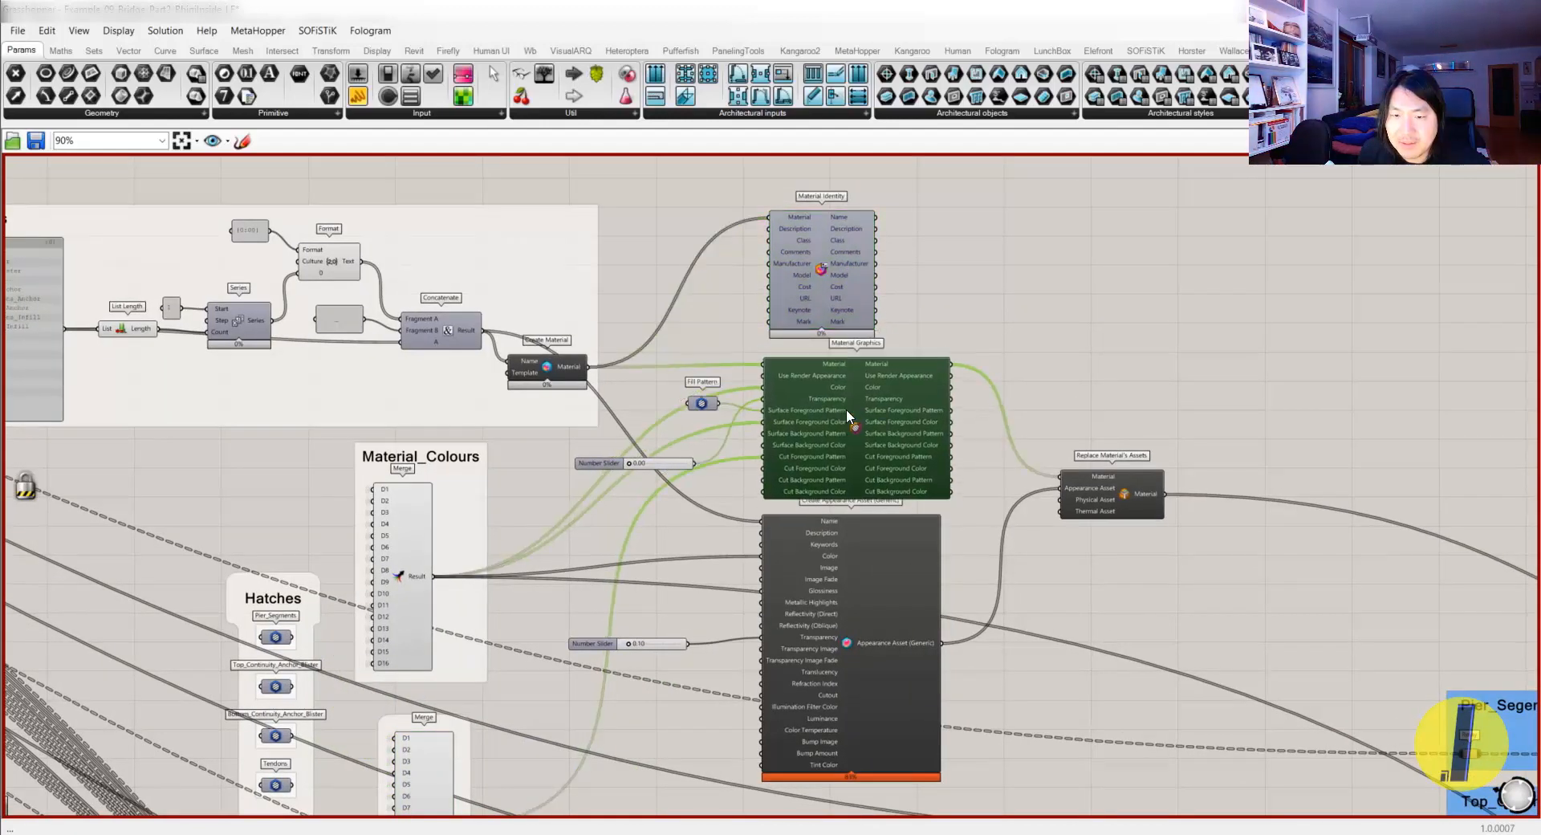
pyautogui.moveTo(828, 572); pyautogui.dragTo(836, 610)
pyautogui.scroll(-2, 837, 605)
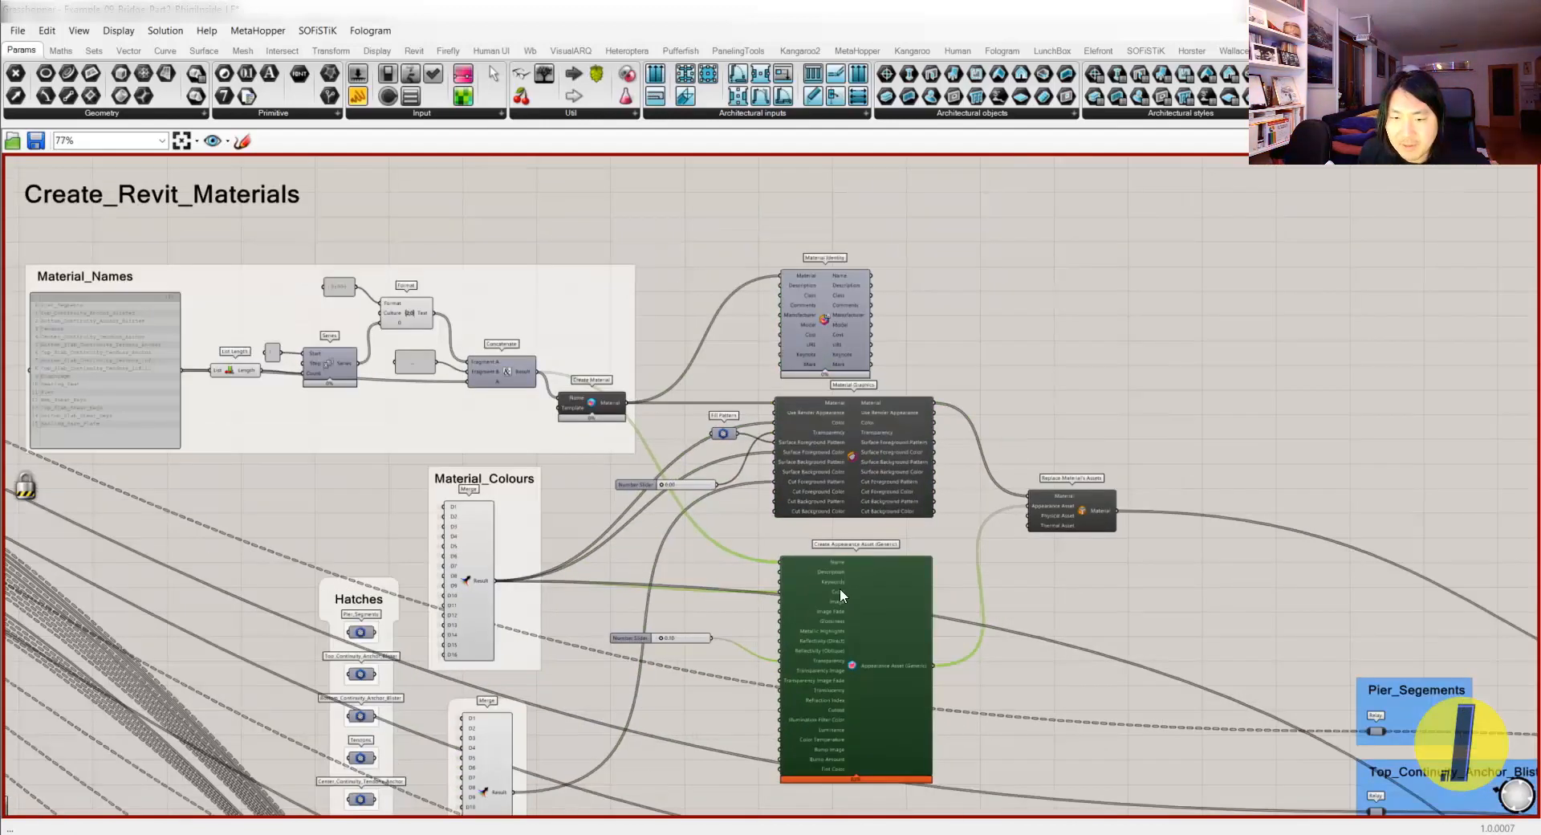
# - Select the Replace Material's Assets component and trace how Material Graphics and Create Appearance Asset (Generic) feed it
pyautogui.moveTo(846, 595); pyautogui.dragTo(812, 505, button='right')
pyautogui.scroll(3, 1110, 357)
pyautogui.moveTo(1078, 318)
pyautogui.mouseDown()
pyautogui.moveTo(1096, 298)
pyautogui.moveTo(1093, 313)
pyautogui.mouseUp()
pyautogui.moveTo(777, 381); pyautogui.dragTo(731, 468, button='right')
pyautogui.scroll(-3, 732, 468)
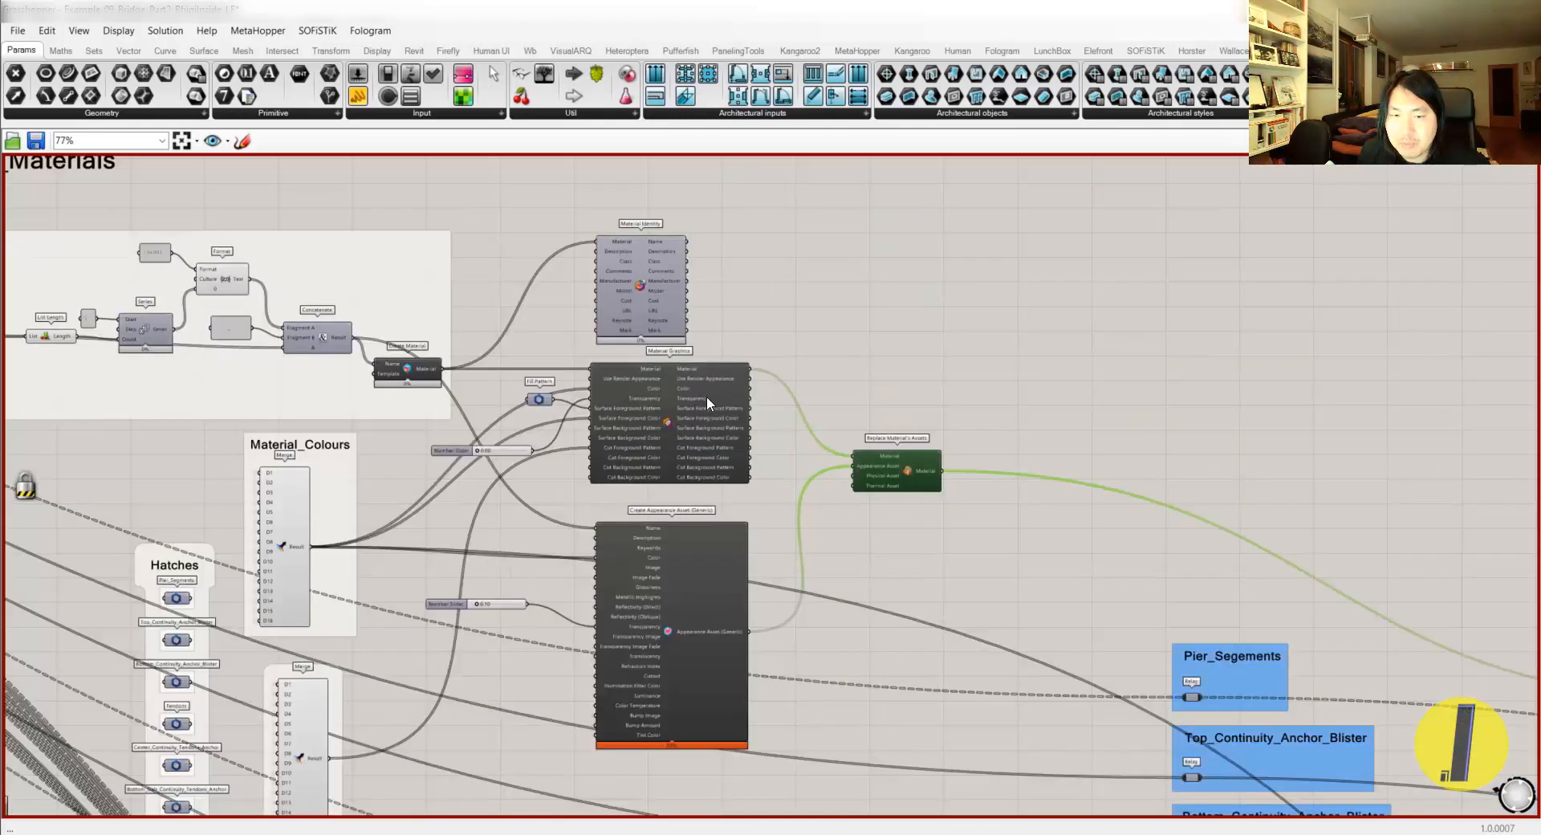
pyautogui.click(679, 604)
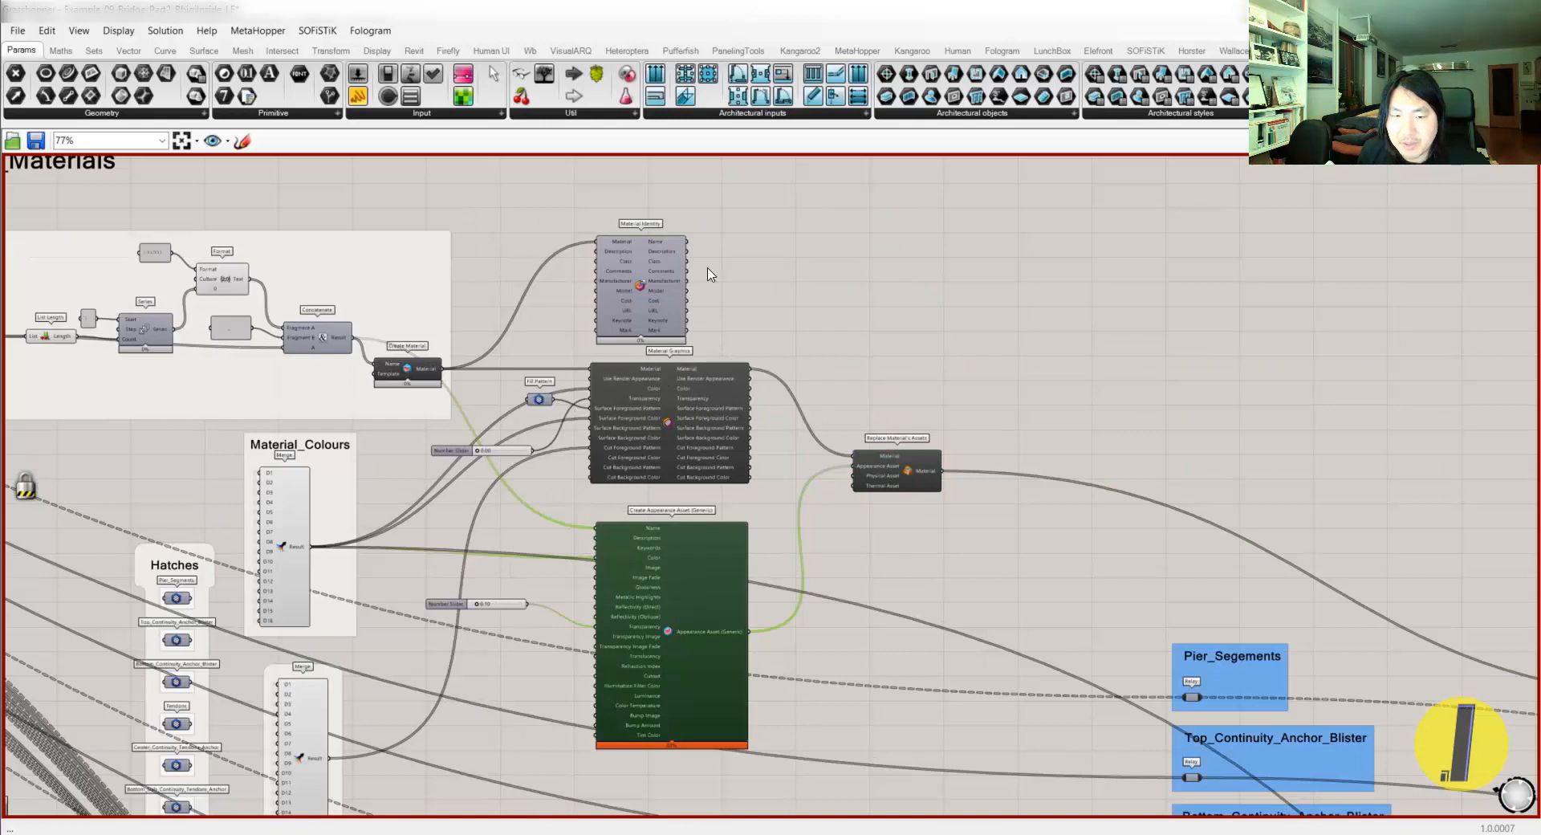
pyautogui.scroll(3, 907, 469)
pyautogui.moveTo(903, 470); pyautogui.dragTo(947, 466)
pyautogui.scroll(-3, 947, 468)
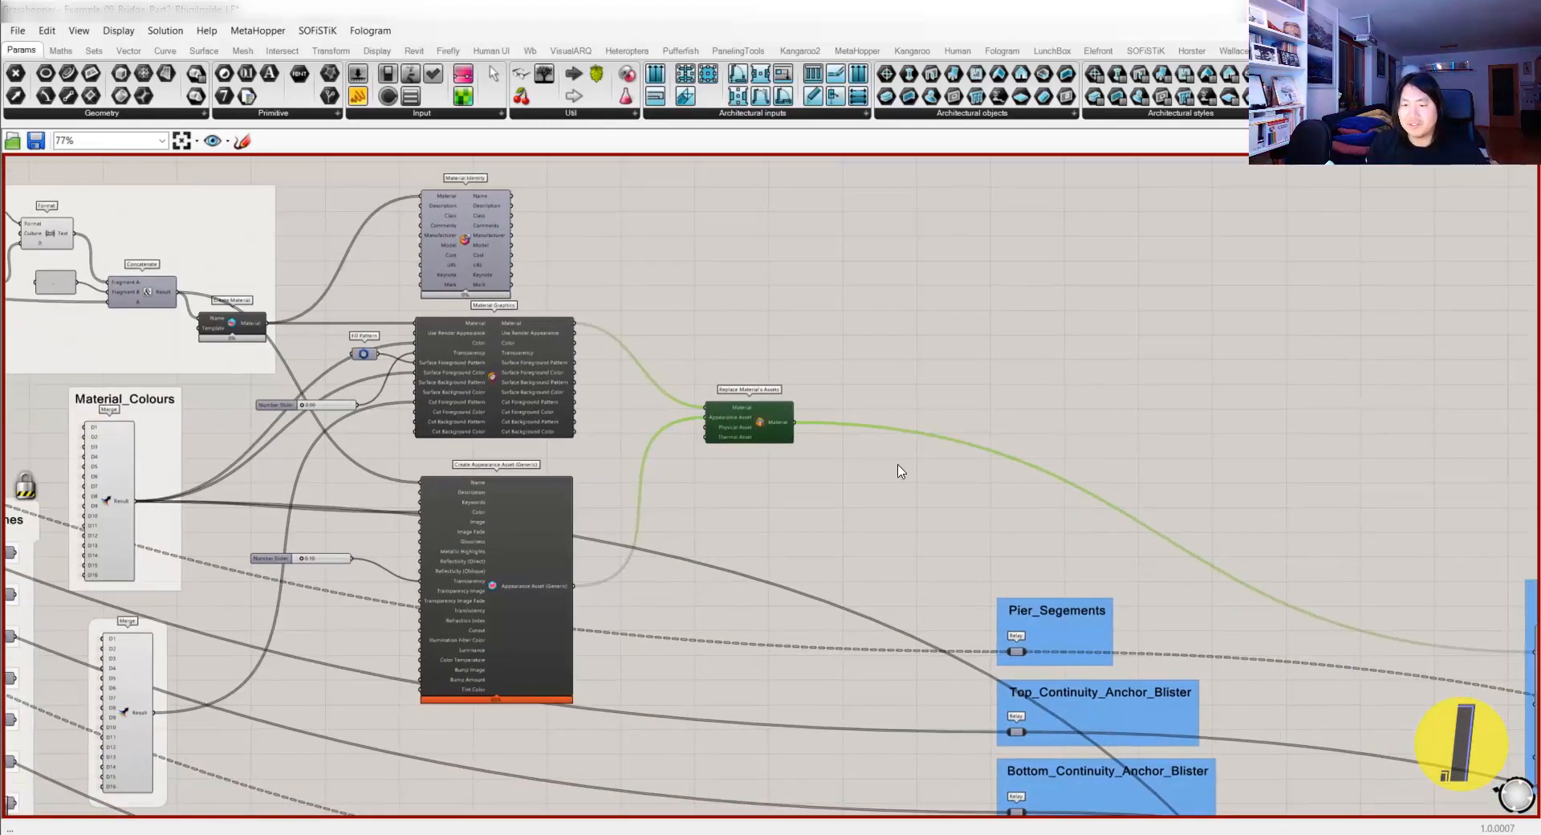
# - Select the List Item component in Assign_Materials and follow its outputs to the Create_Loadable_Revit_Family groups
pyautogui.scroll(-4, 977, 473)
pyautogui.scroll(5, 887, 382)
pyautogui.click(993, 357)
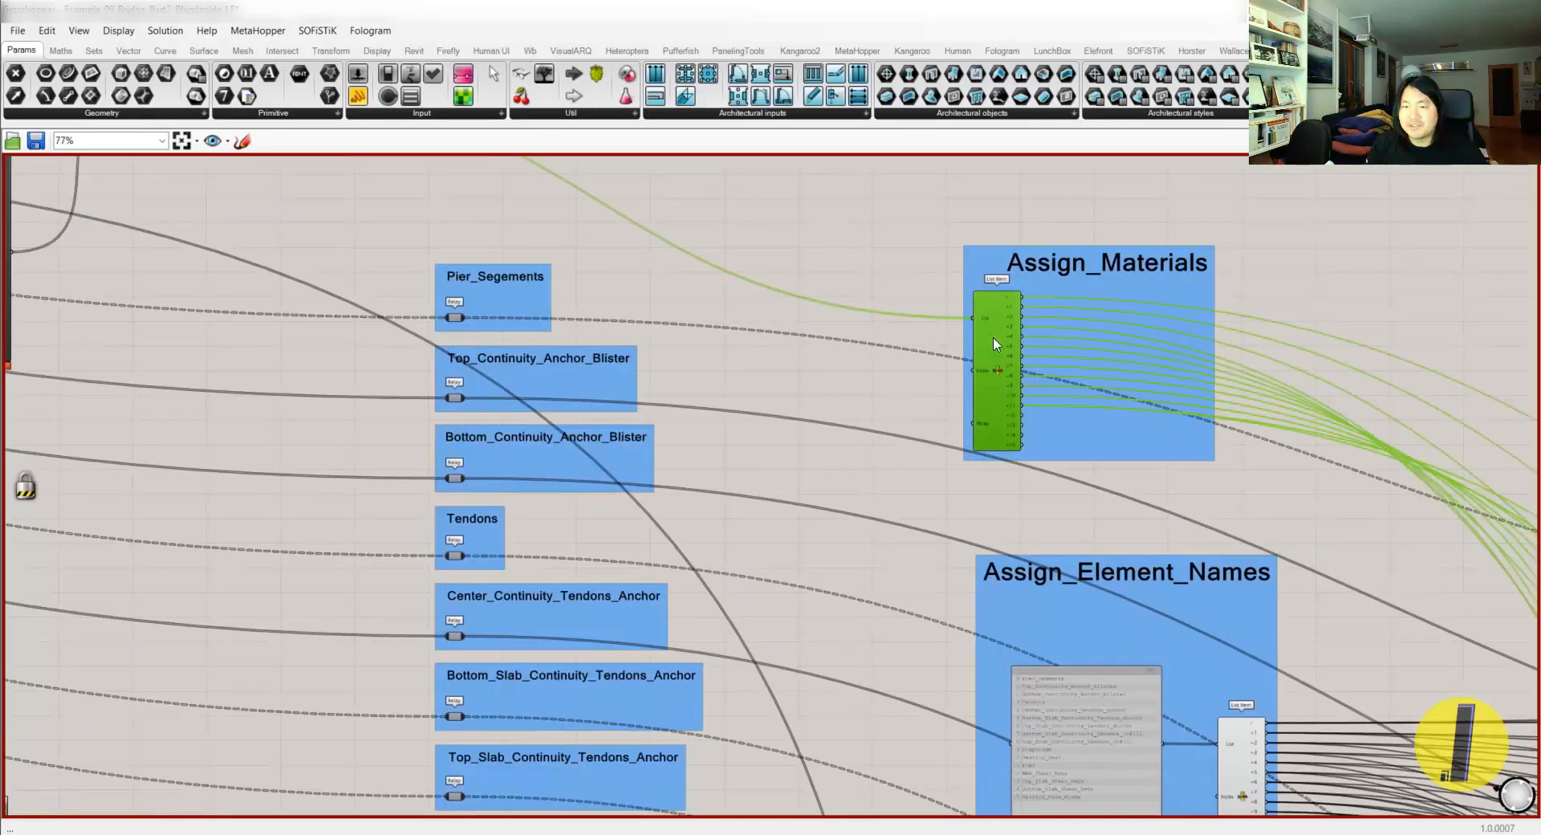
pyautogui.scroll(-4, 1004, 369)
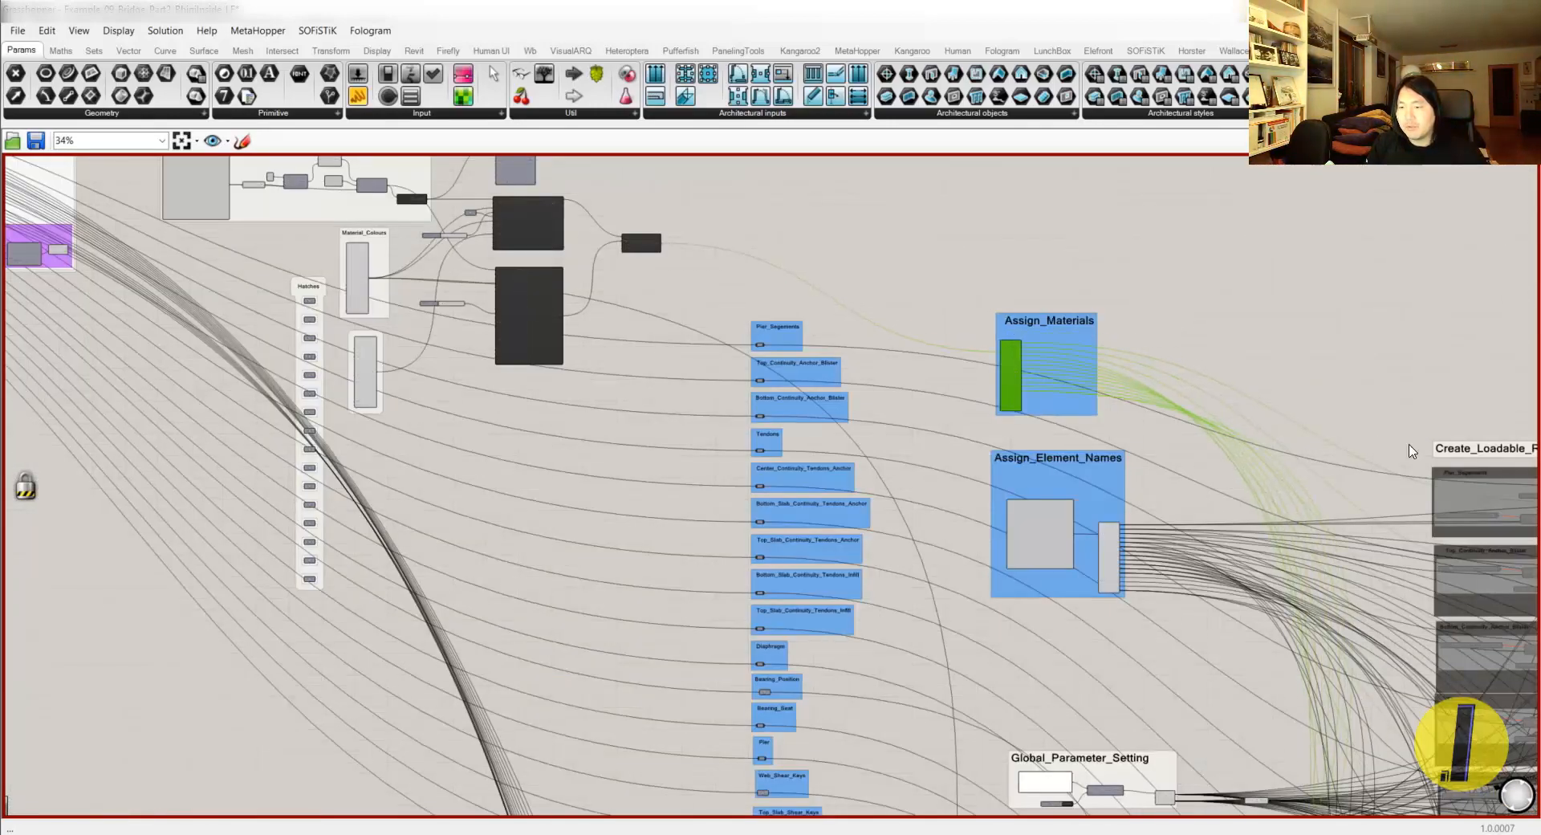
pyautogui.moveTo(1372, 436); pyautogui.dragTo(1247, 435, button='right')
pyautogui.scroll(-1, 1182, 430)
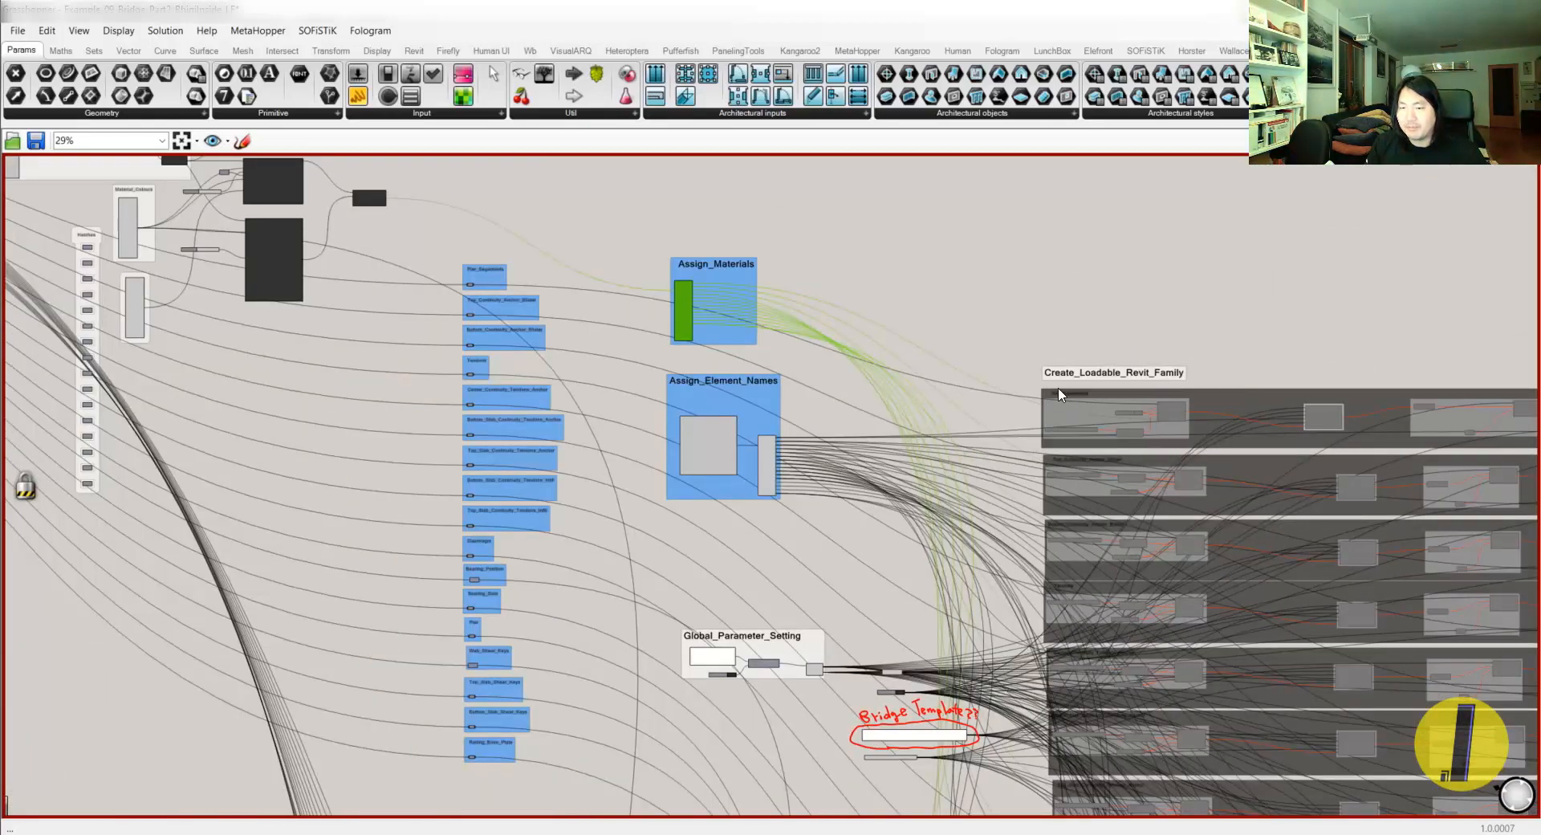
# - Select the List Item component and the names panel in Assign_Element_Names to examine how element names are distributed
pyautogui.scroll(4, 1085, 399)
pyautogui.scroll(-3, 1121, 374)
pyautogui.moveTo(744, 440); pyautogui.dragTo(864, 401, button='right')
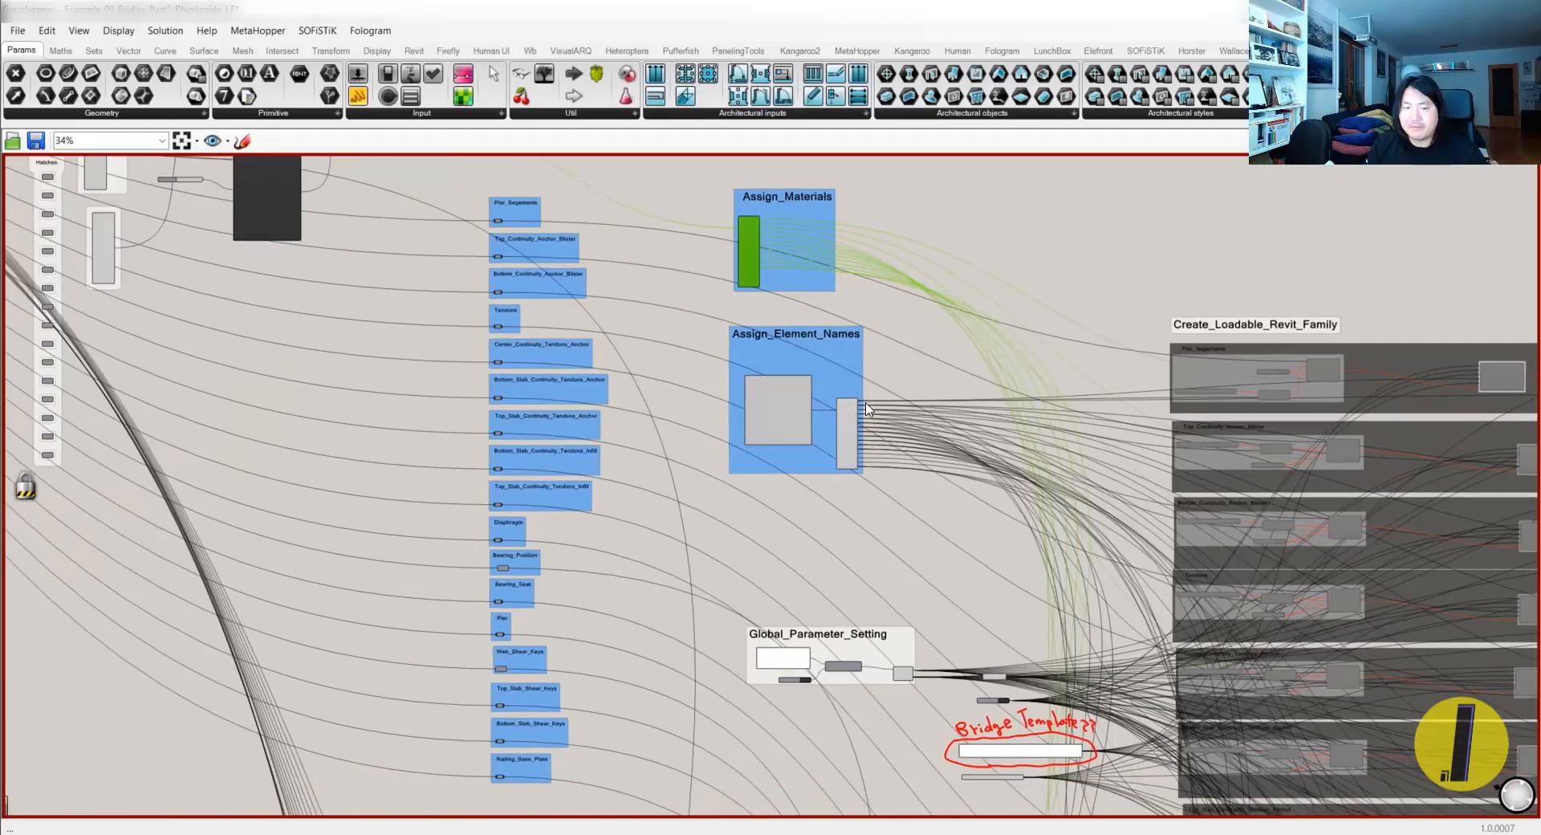
pyautogui.scroll(3, 781, 426)
pyautogui.click(764, 423)
pyautogui.click(904, 441)
pyautogui.scroll(2, 903, 412)
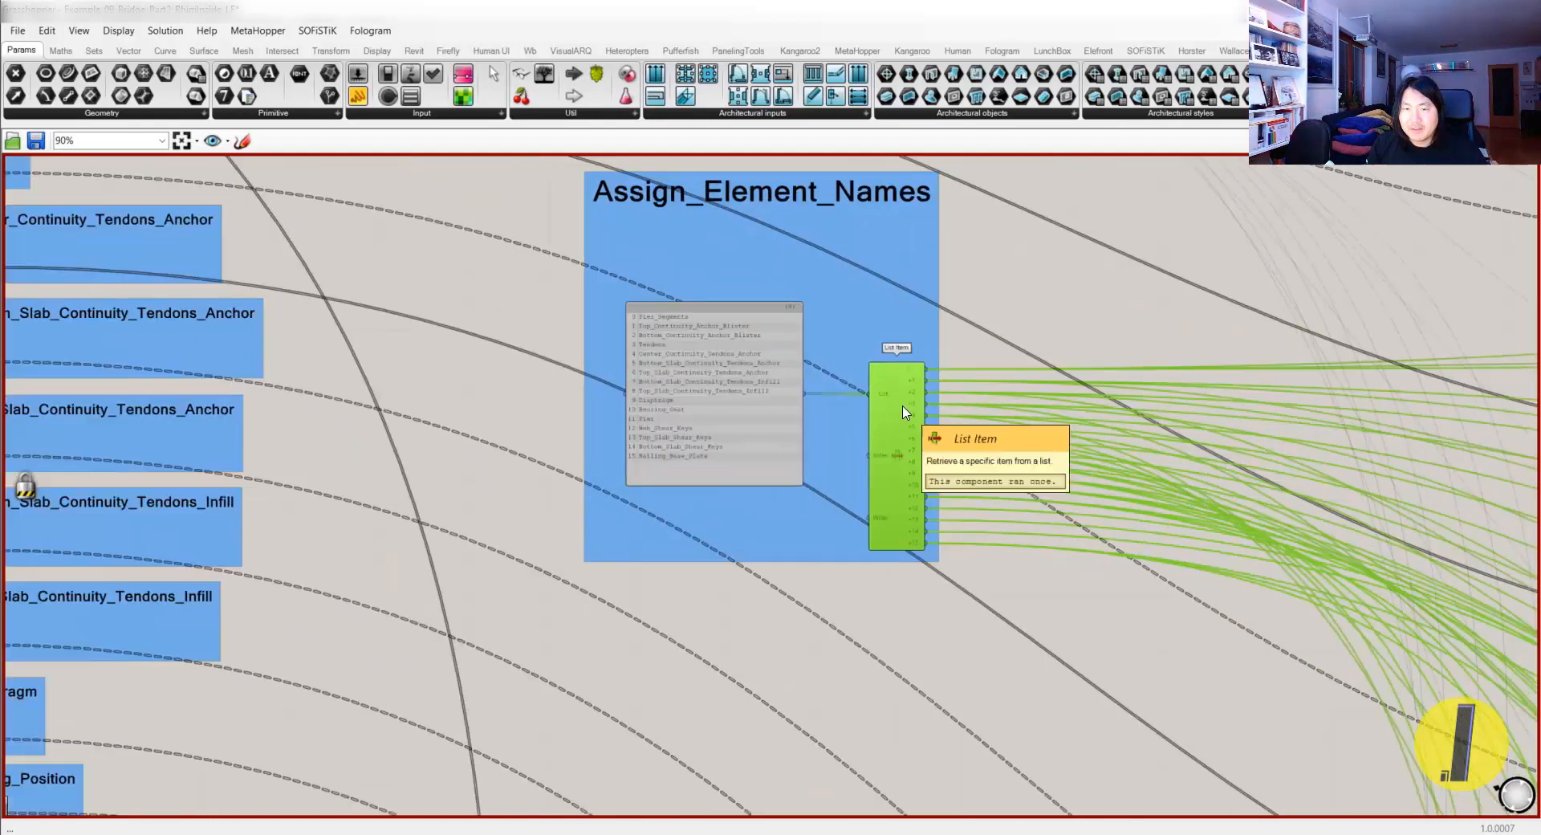
pyautogui.scroll(4, 905, 413)
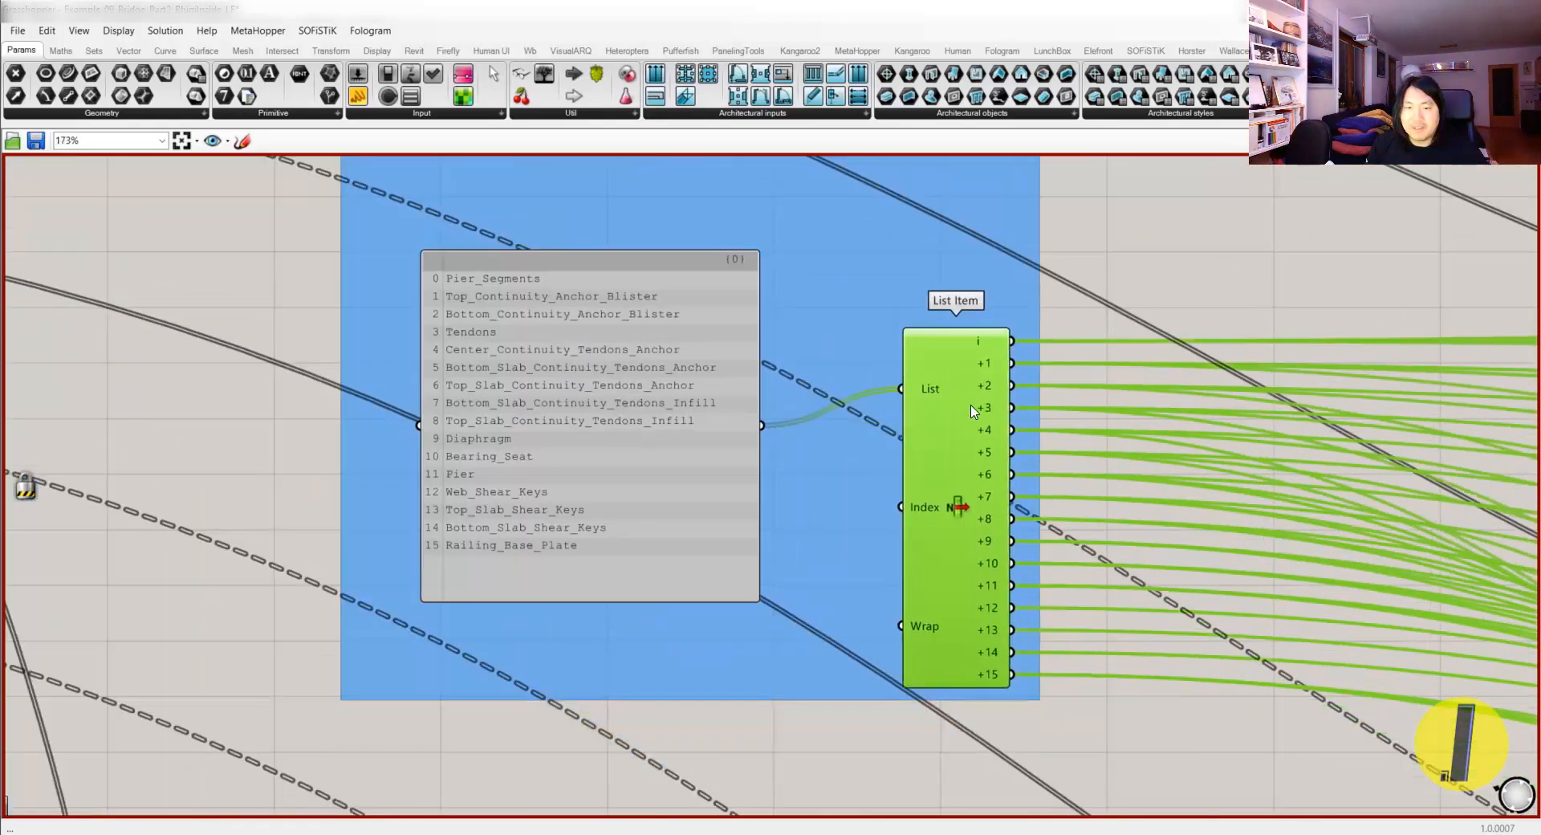
pyautogui.scroll(-2, 968, 416)
pyautogui.click(710, 452)
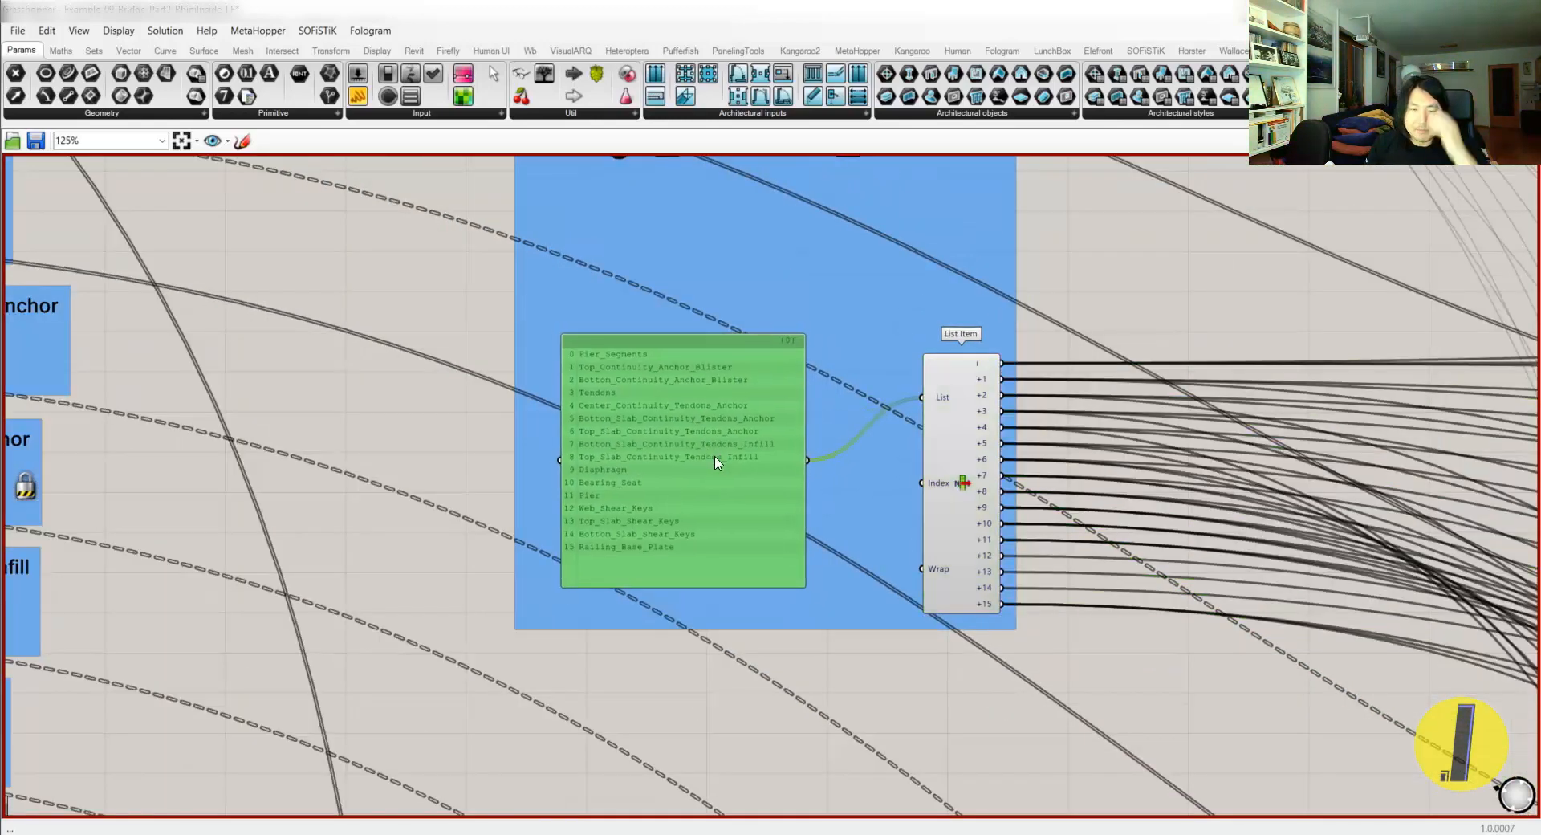
# - Select the List Item component in Assign_Element_Names and follow its outputs to the Create_Loadable_Revit_Family groups
pyautogui.click(939, 411)
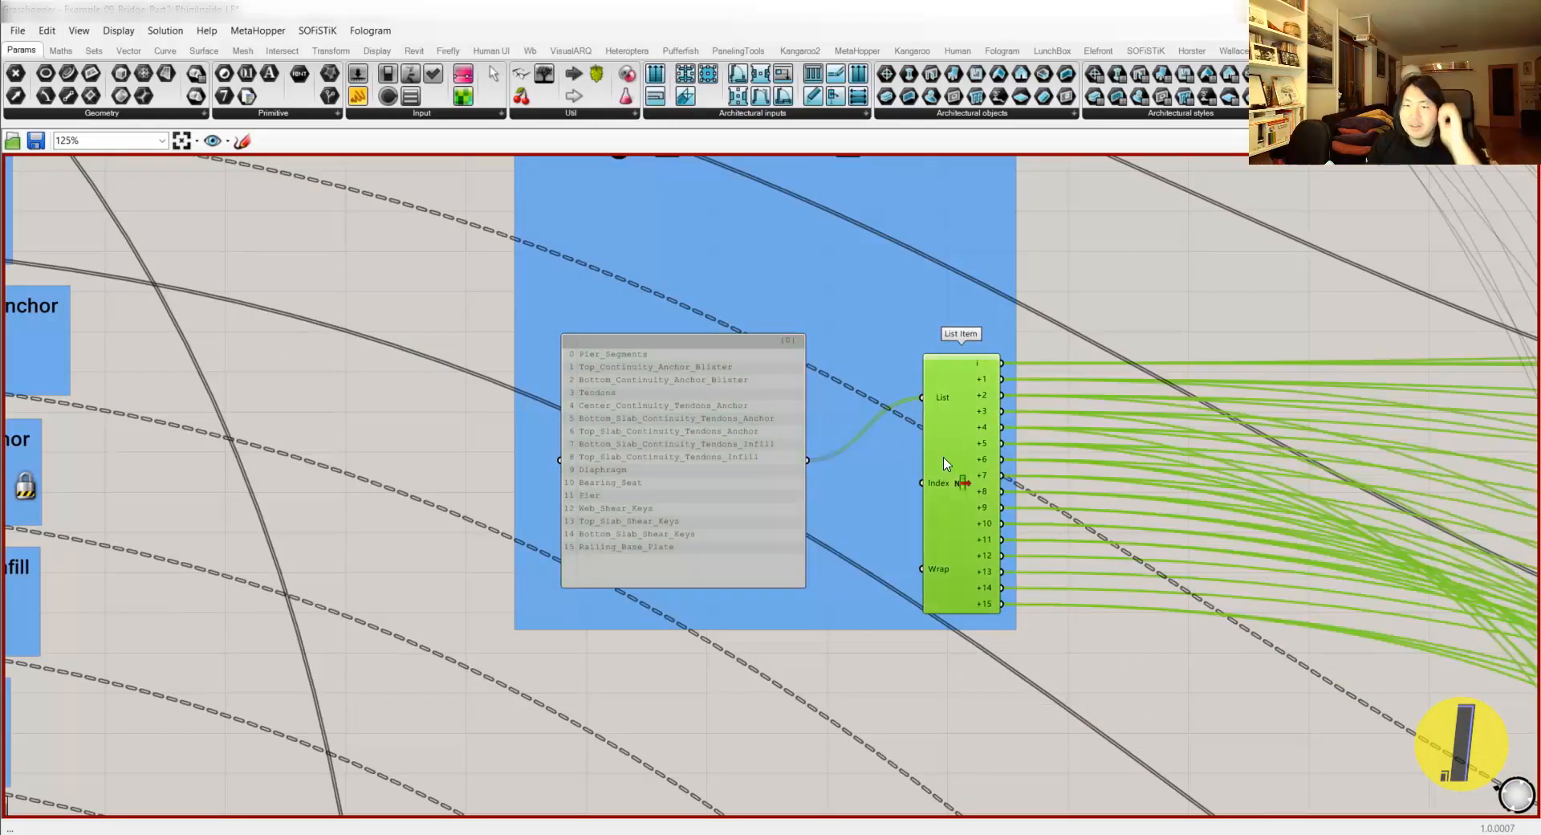
pyautogui.scroll(-5, 937, 438)
pyautogui.moveTo(794, 392); pyautogui.dragTo(325, 320, button='right')
pyautogui.scroll(-4, 842, 440)
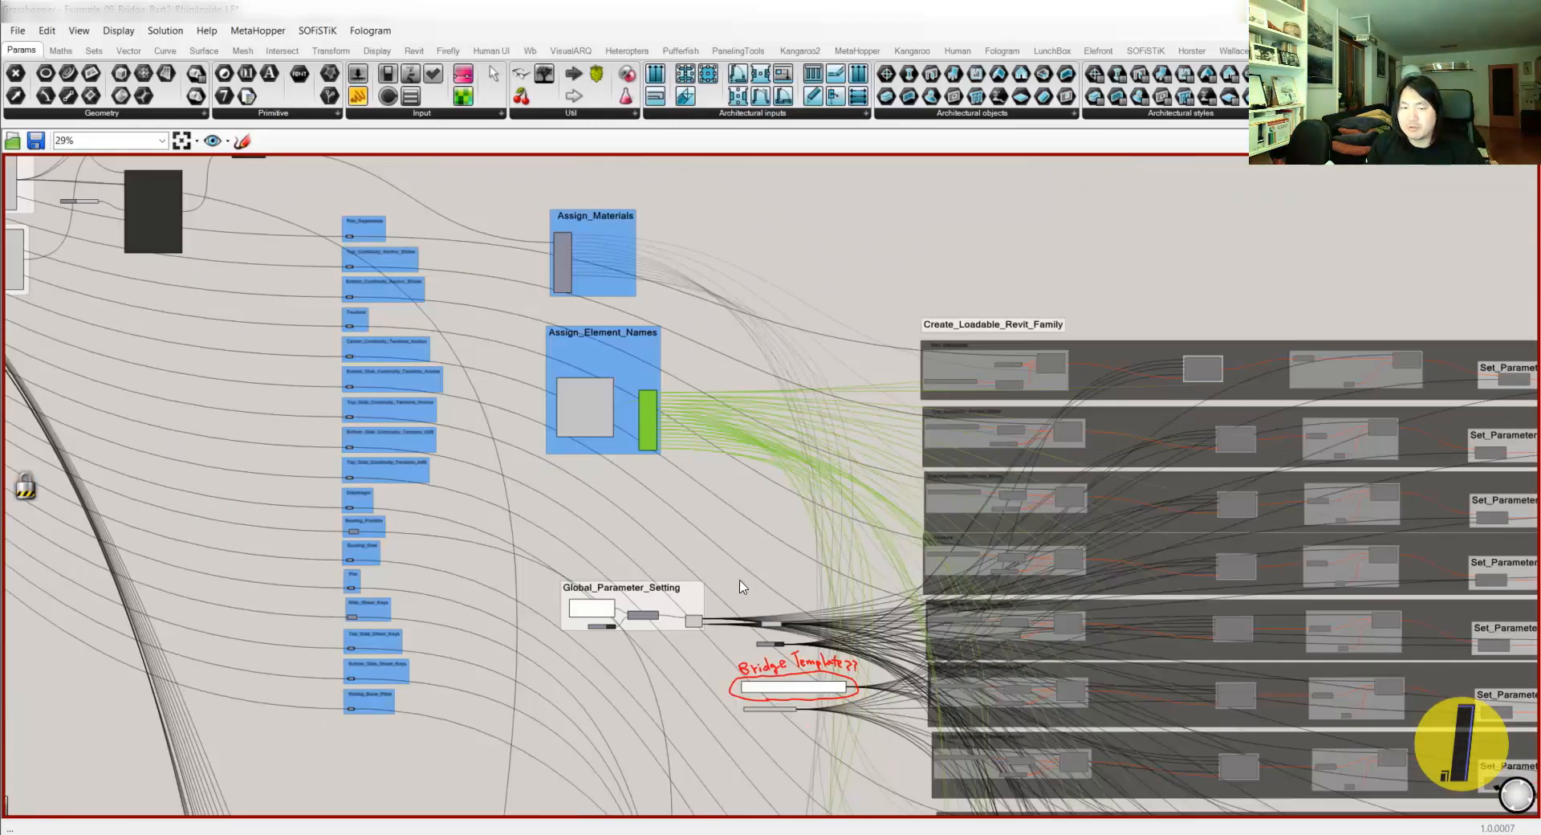
# - Examine the Global_Parameter_Setting group and select the panel listing drawing_graphic_setting and IfcExportAs
pyautogui.moveTo(740, 580); pyautogui.dragTo(928, 448, button='right')
pyautogui.scroll(9, 799, 518)
pyautogui.scroll(2, 783, 414)
pyautogui.click(768, 401)
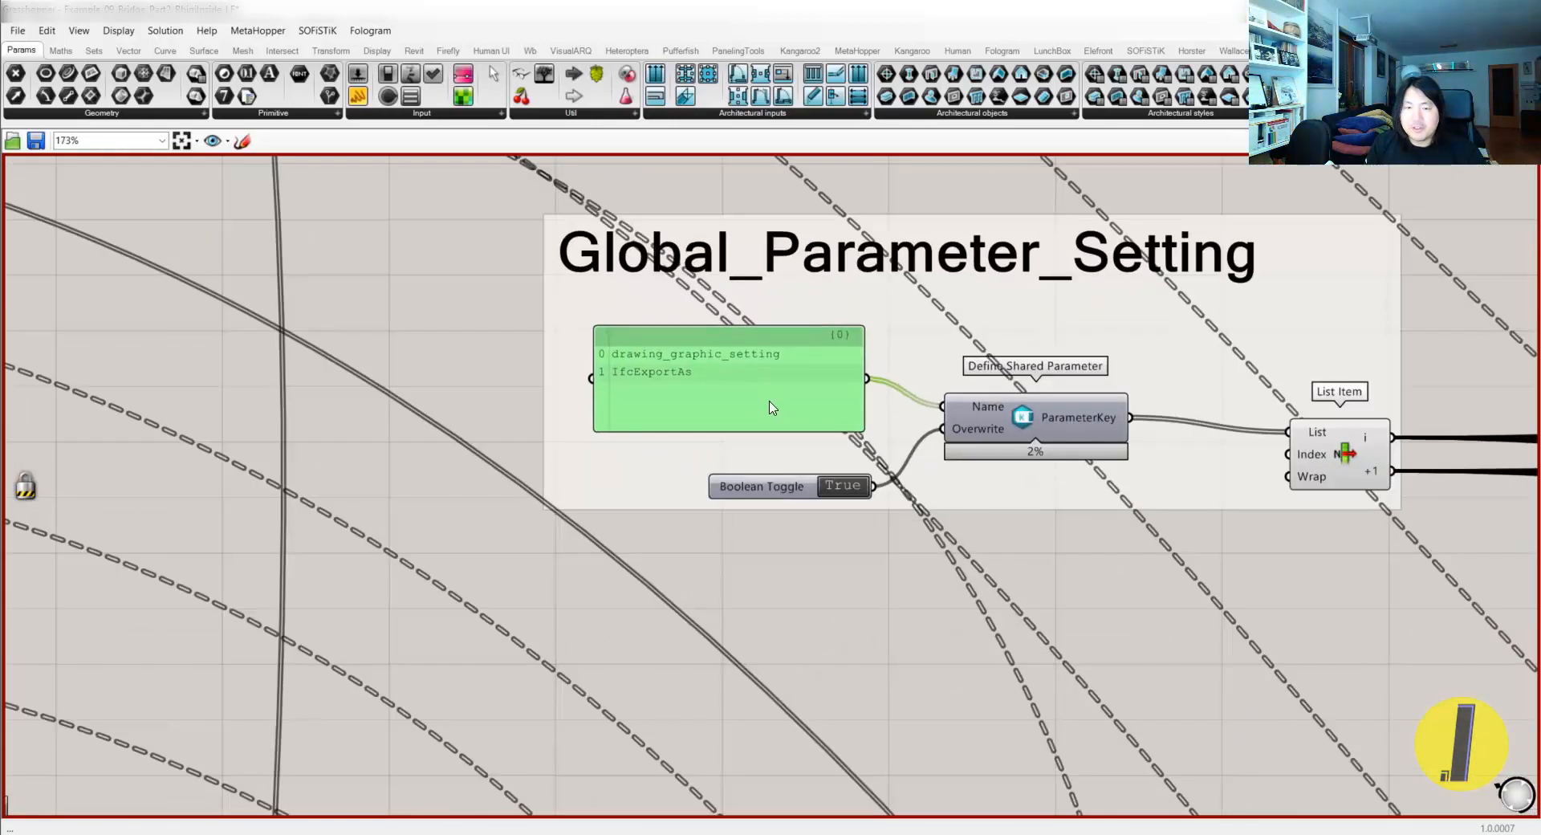
# - Select the Metric Generic Model.rft template path panel and slightly reposition it and the Model Categories Picker on the canvas
pyautogui.scroll(-2, 1067, 465)
pyautogui.moveTo(1124, 480); pyautogui.dragTo(580, 389, button='right')
pyautogui.scroll(2, 812, 516)
pyautogui.click(853, 561)
pyautogui.scroll(1, 852, 567)
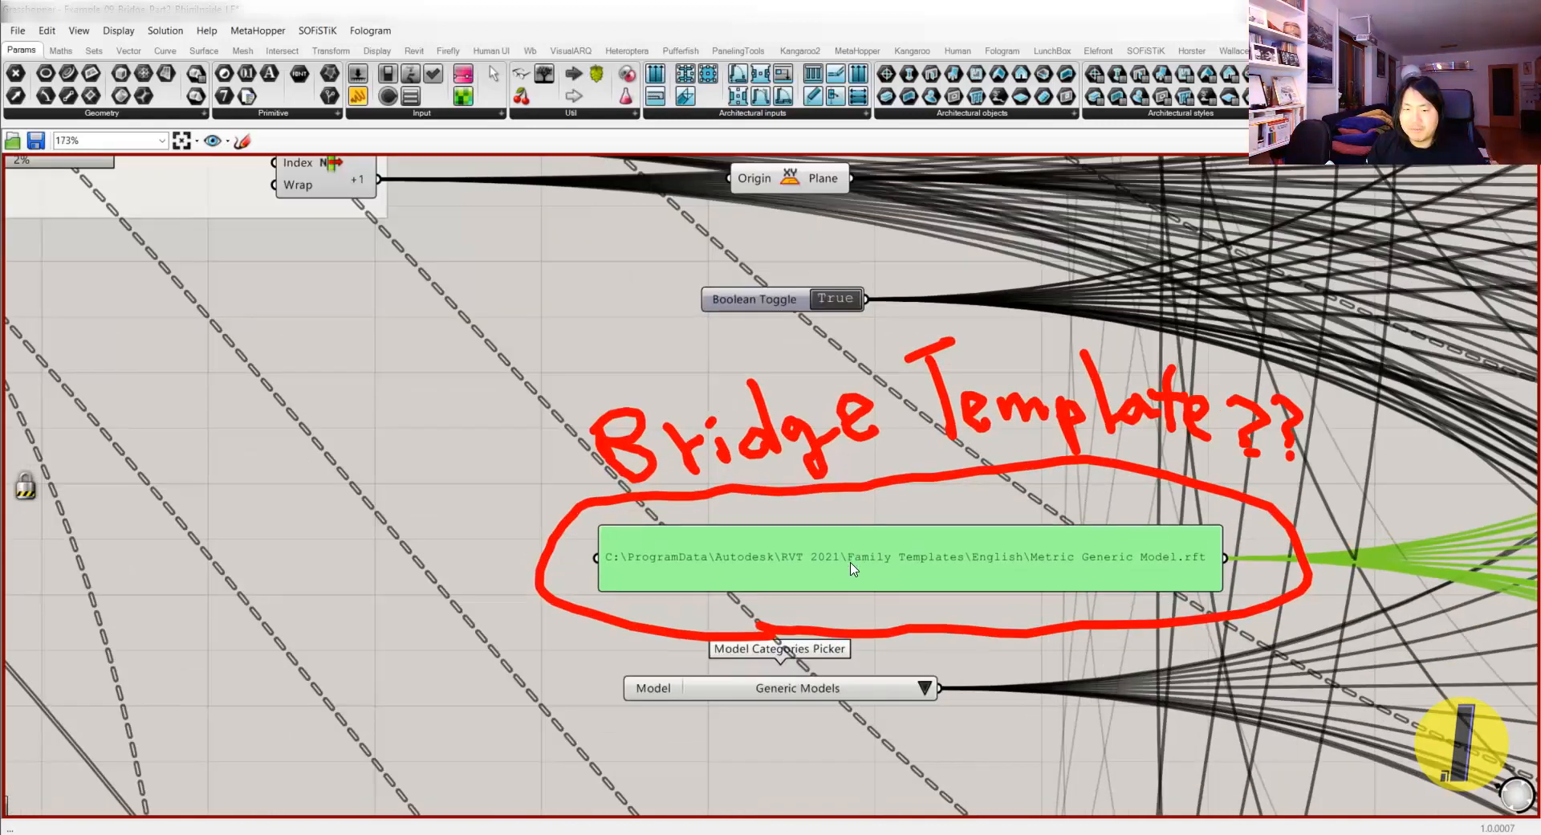
pyautogui.moveTo(942, 559); pyautogui.dragTo(947, 552)
pyautogui.moveTo(850, 677); pyautogui.dragTo(836, 705)
pyautogui.moveTo(883, 547); pyautogui.dragTo(899, 562)
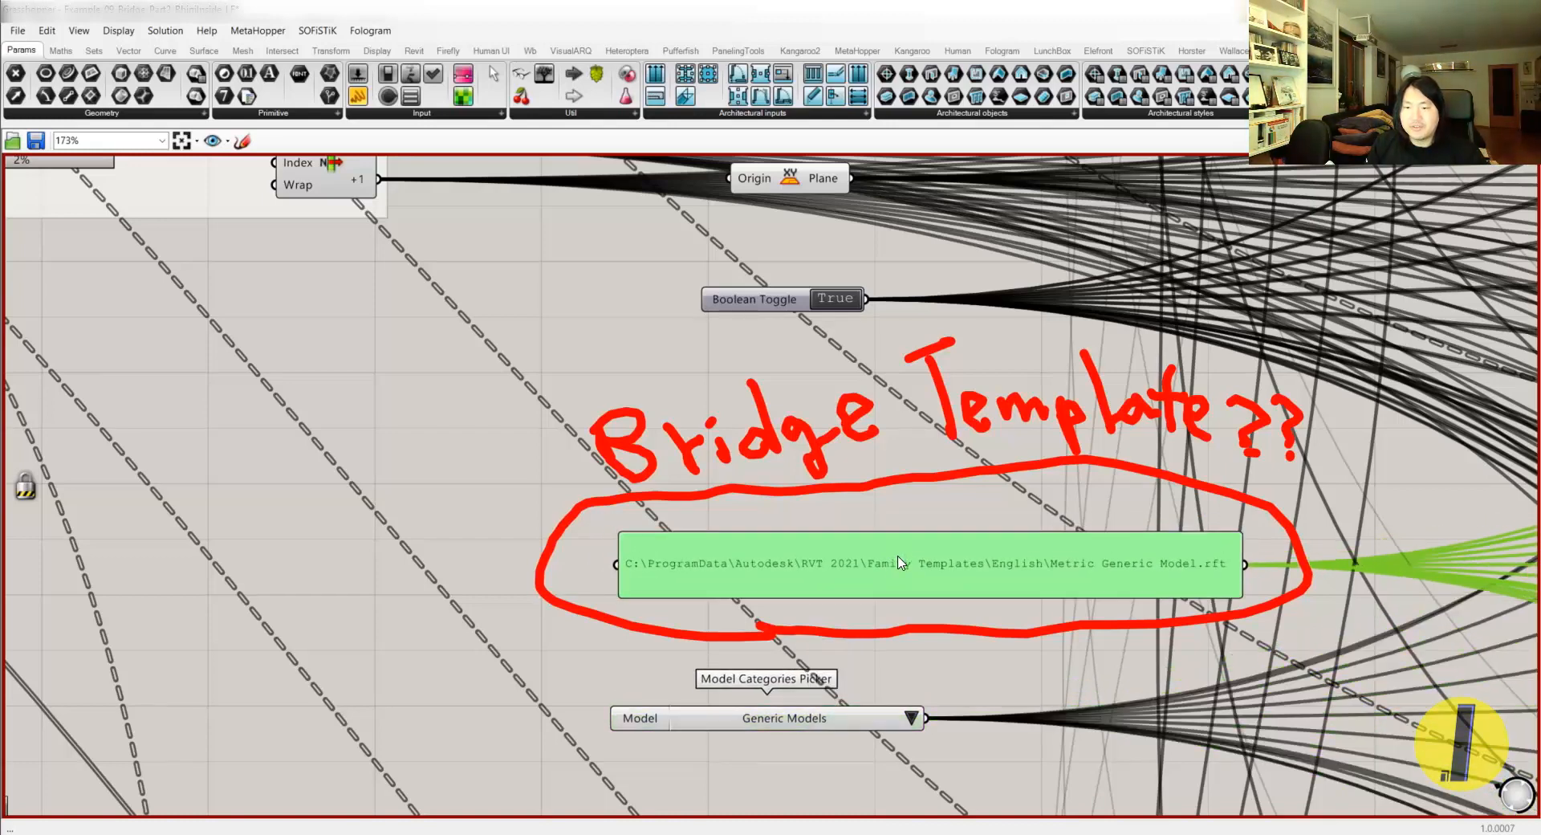
# - Select the Bridge Template annotation and the Generic Models category picker in turn to point out the shared family inputs
pyautogui.click(881, 491)
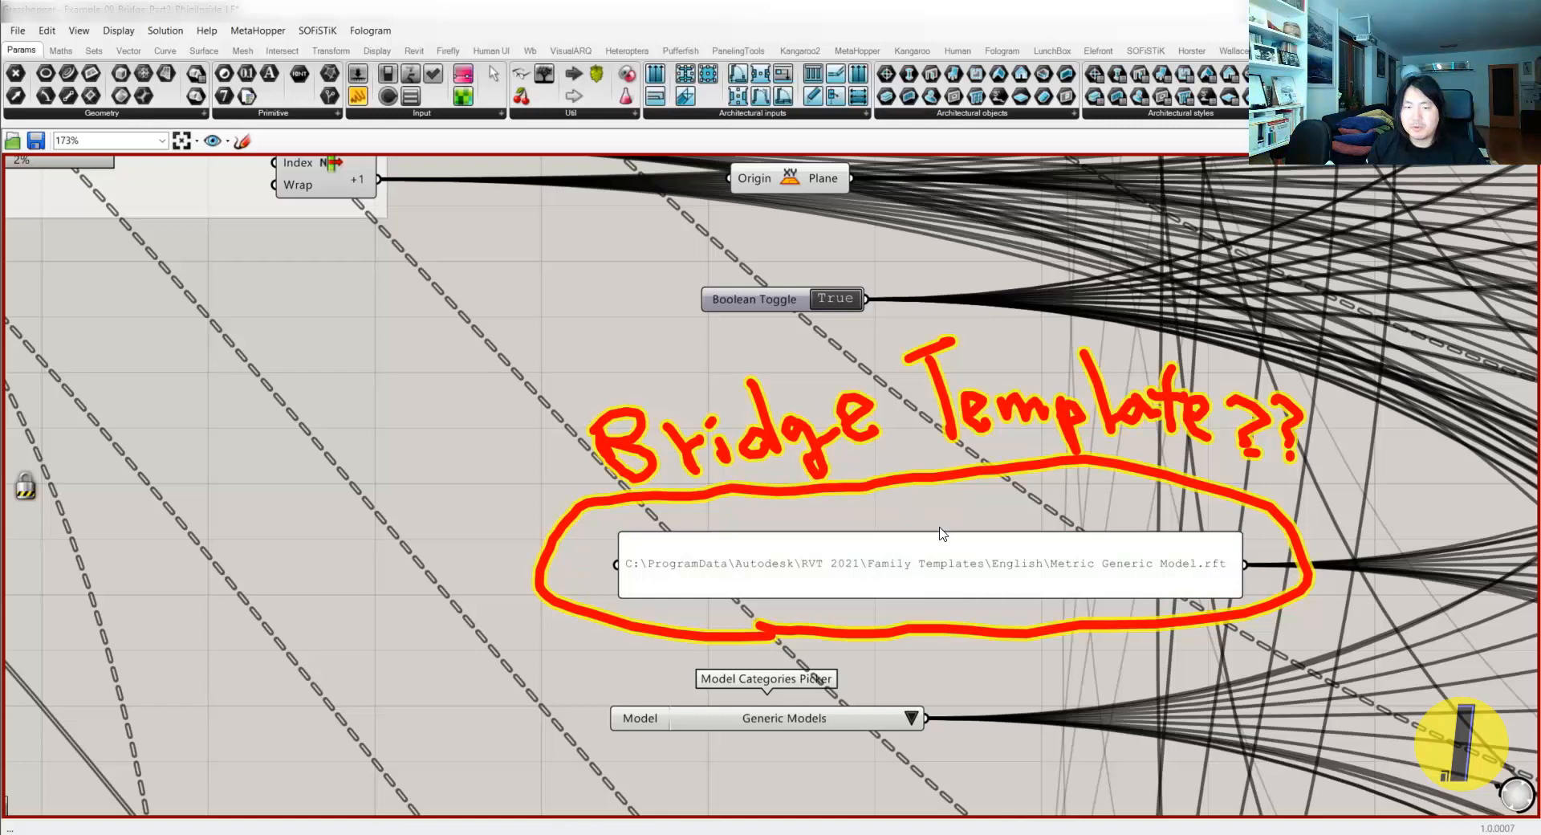
pyautogui.click(976, 558)
pyautogui.click(989, 682)
pyautogui.moveTo(989, 681); pyautogui.dragTo(940, 619, button='right')
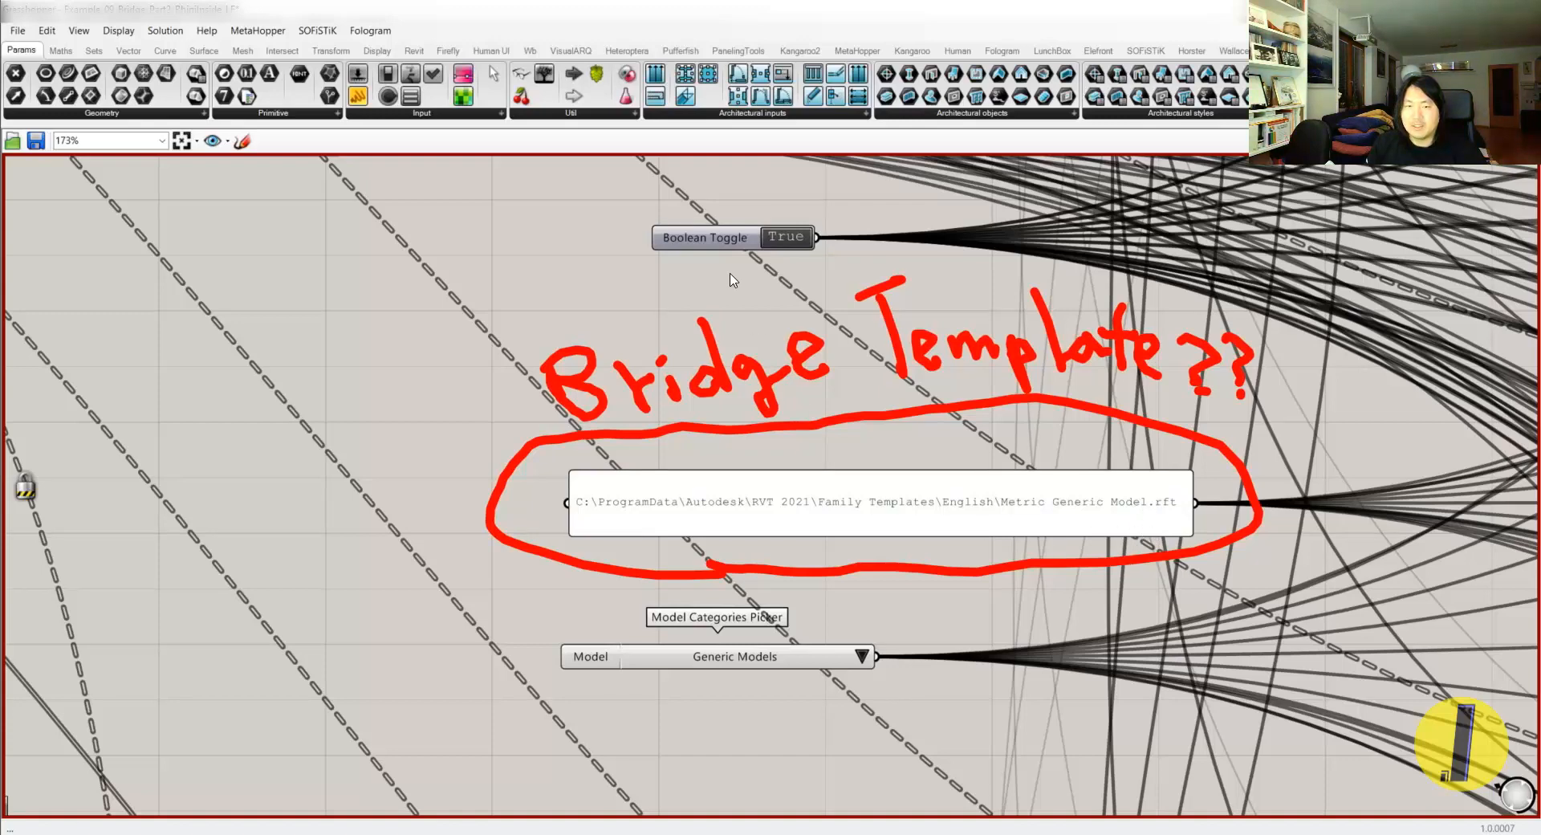
pyautogui.click(779, 667)
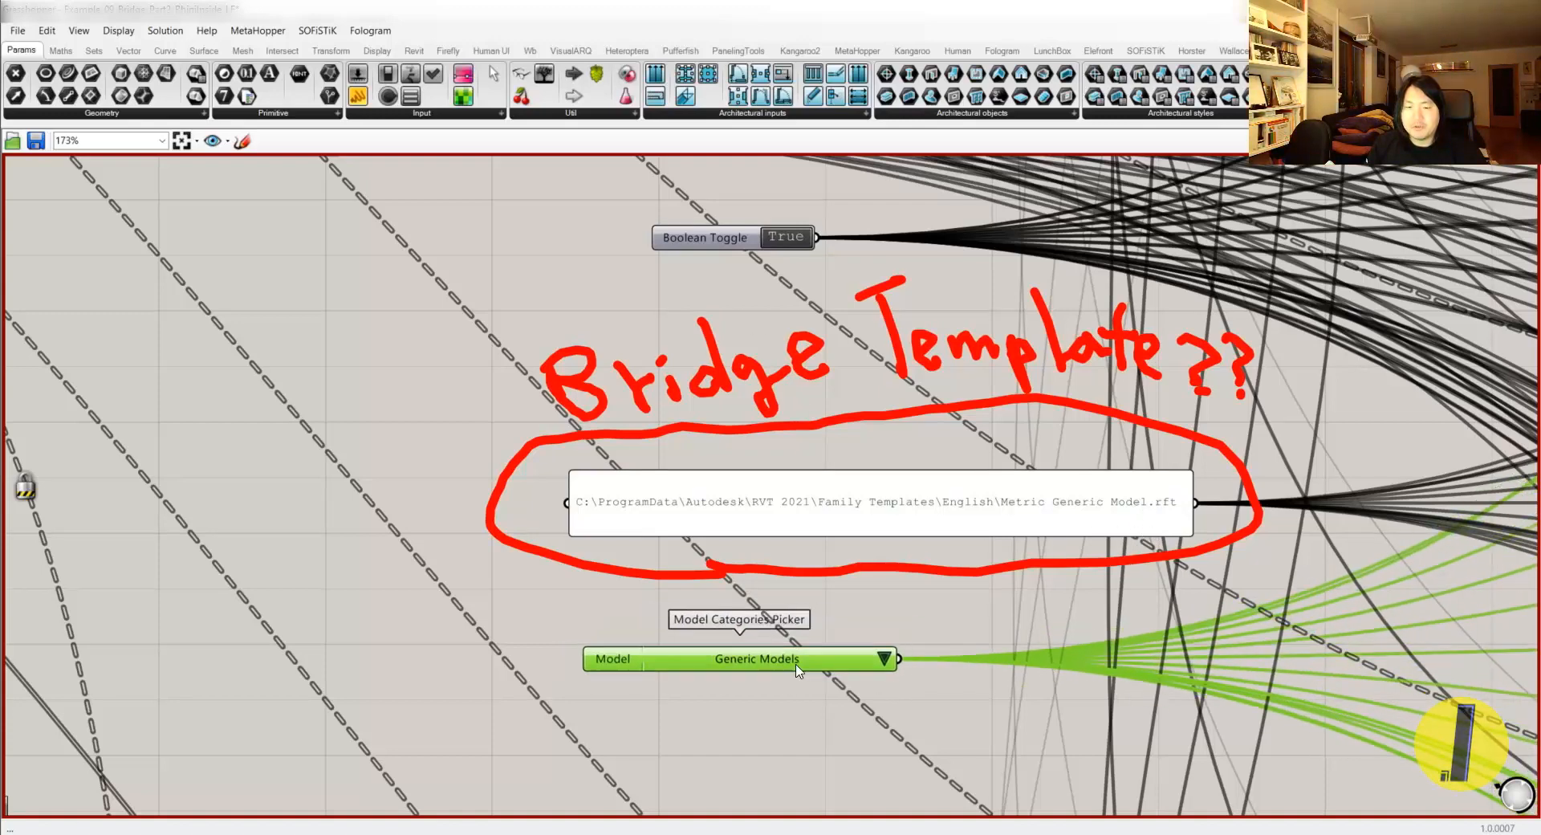
# - Survey the Create_Loadable_Revit_Family groups down to the shear key and Bearing groups, and return to the first ones
pyautogui.scroll(-2, 923, 686)
pyautogui.scroll(-8, 802, 482)
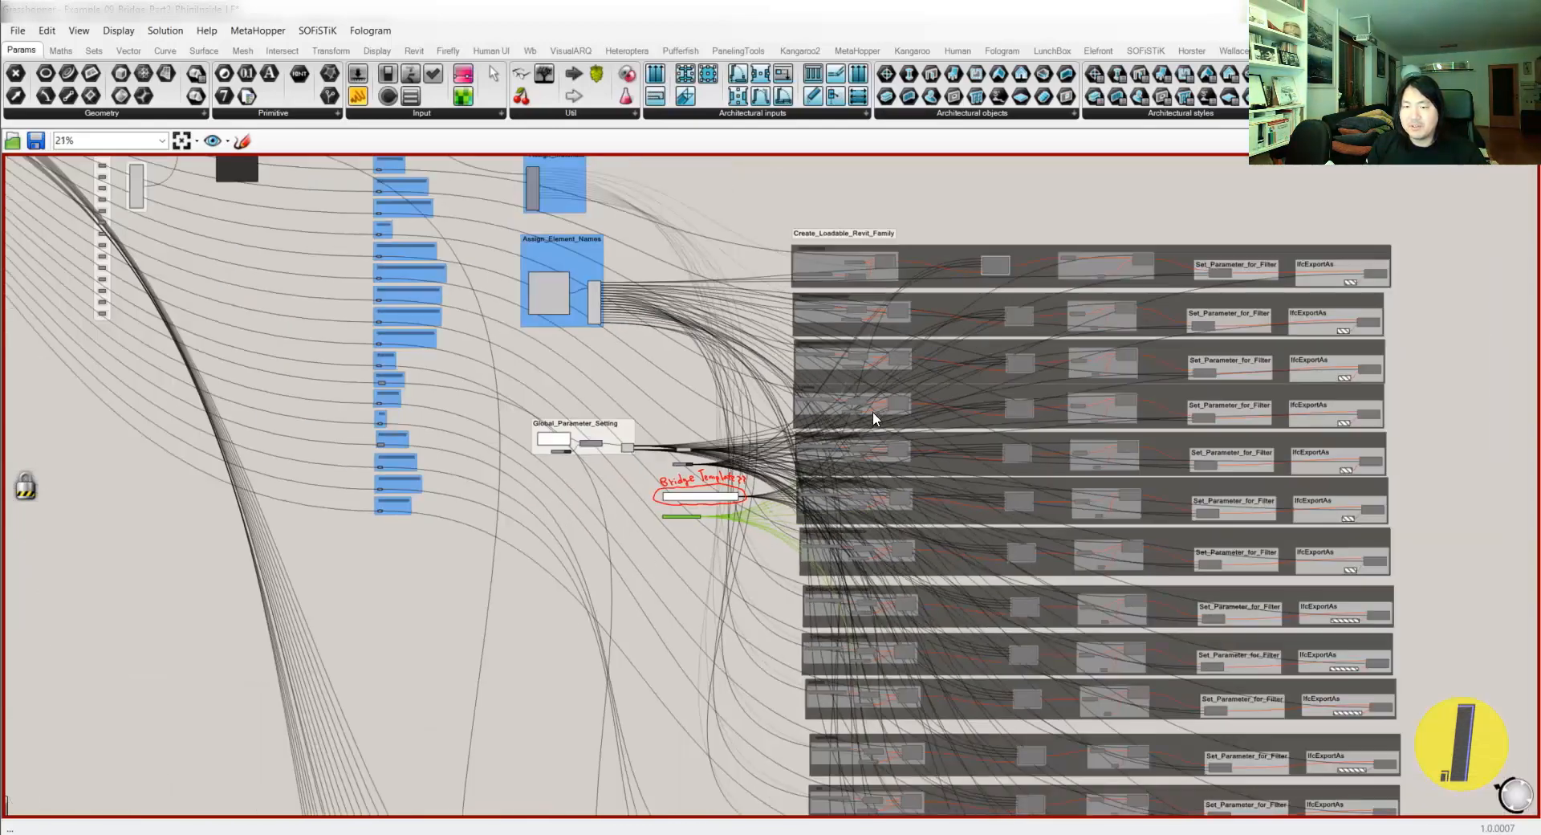
pyautogui.moveTo(873, 413); pyautogui.dragTo(838, 289, button='right')
pyautogui.scroll(-3, 842, 289)
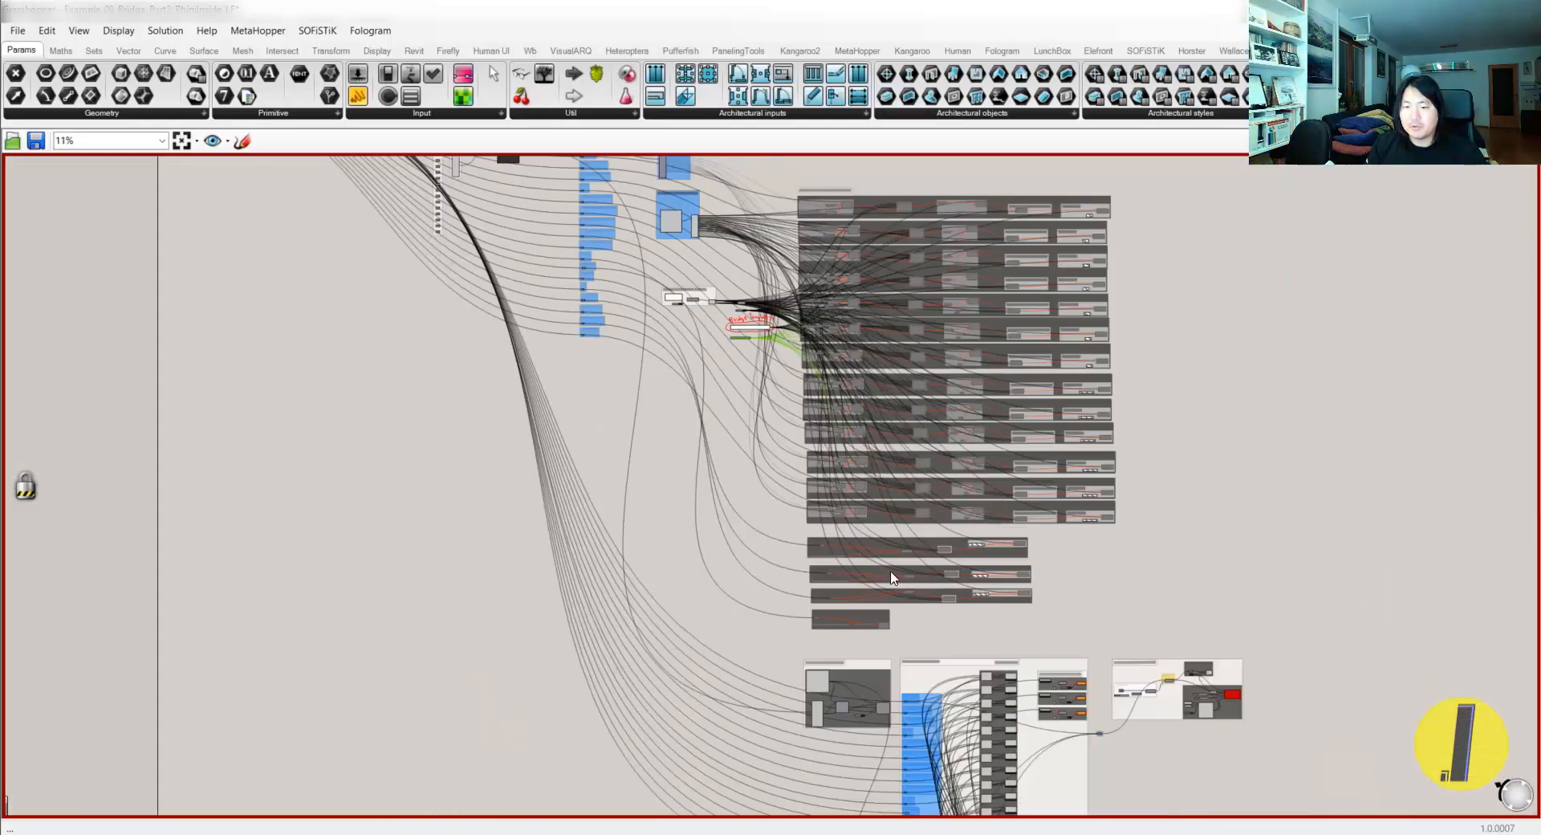
pyautogui.scroll(7, 923, 574)
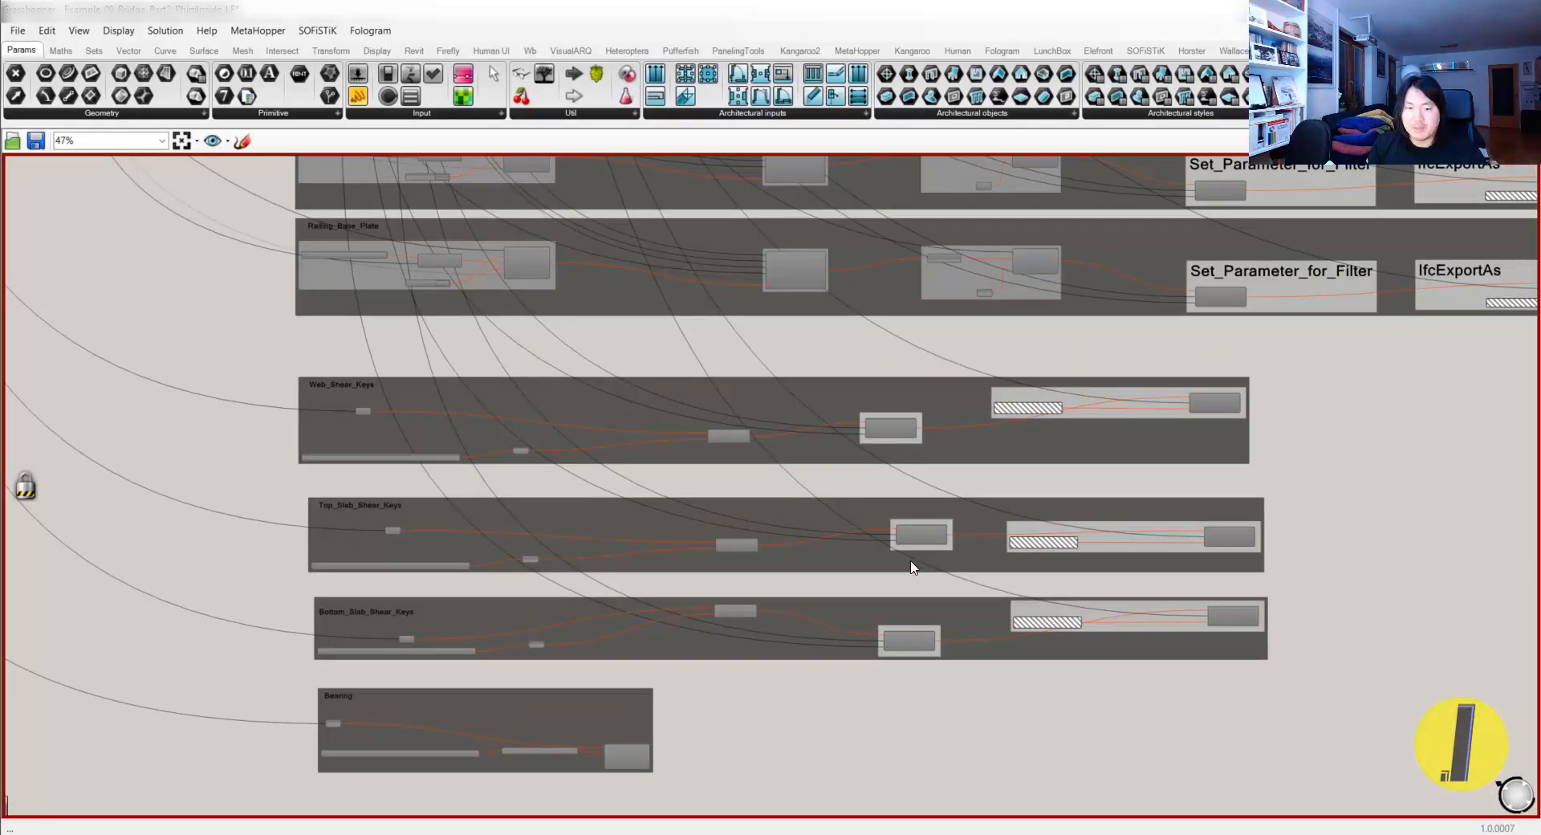
pyautogui.scroll(-4, 920, 564)
pyautogui.scroll(-3, 707, 711)
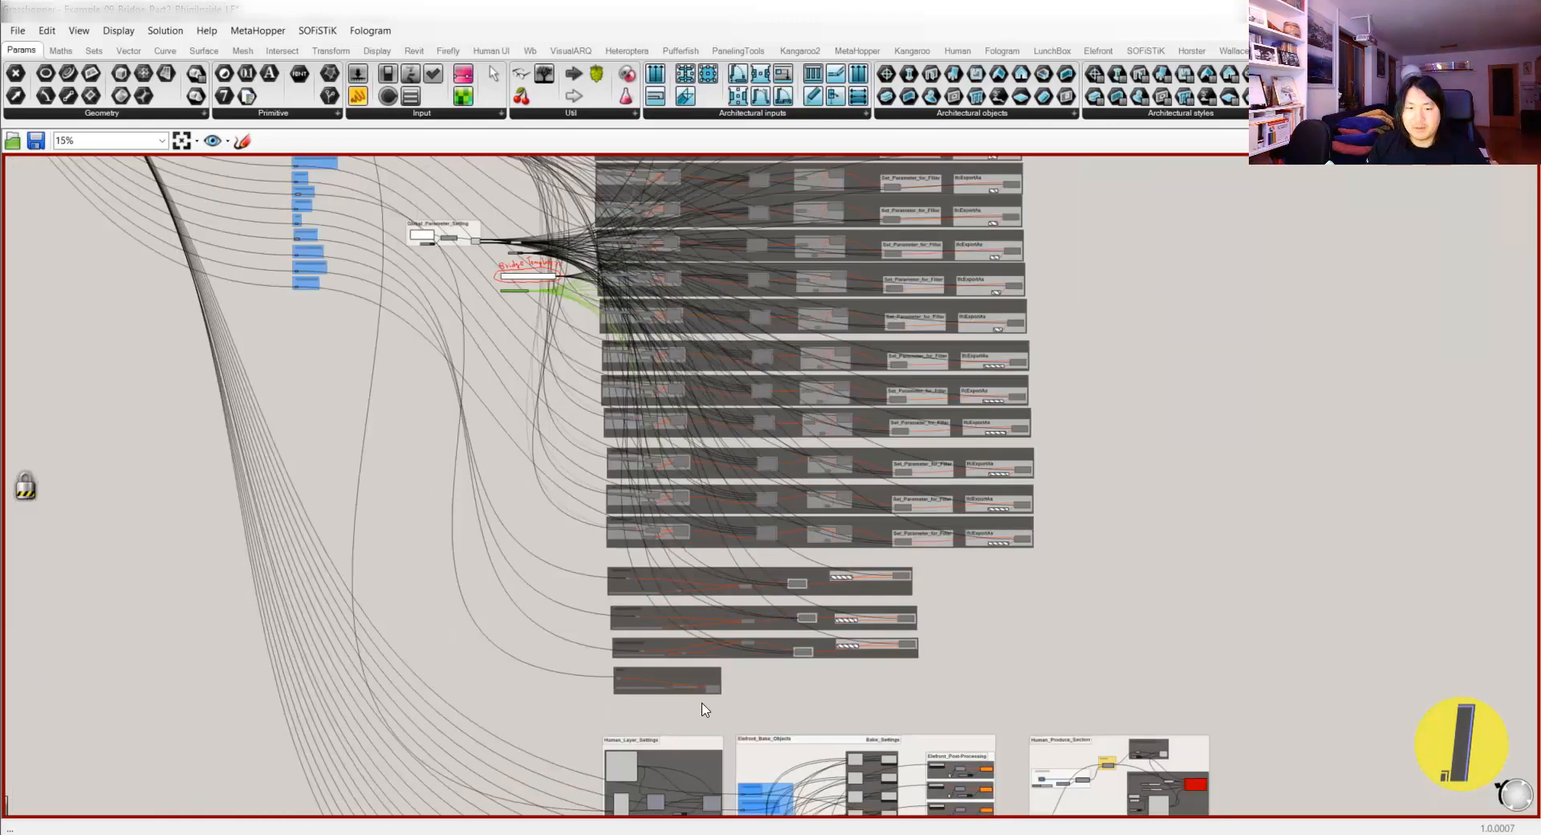
pyautogui.moveTo(706, 712); pyautogui.dragTo(732, 752, button='right')
pyautogui.scroll(2, 637, 232)
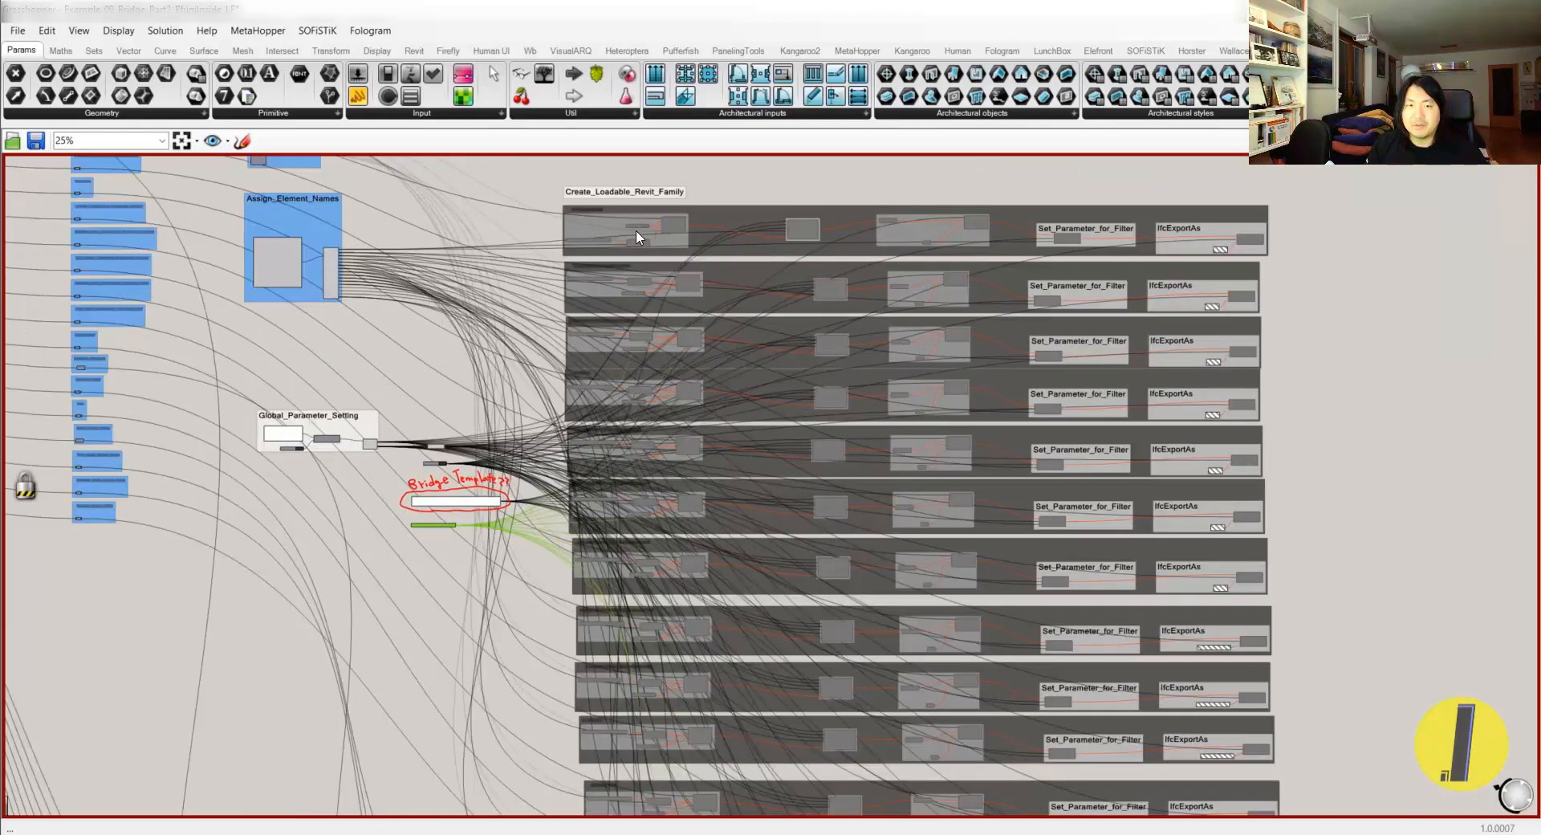
# - Select all the purple material preview groups beside Data Input and turn off their preview
pyautogui.scroll(-5, 636, 230)
pyautogui.moveTo(636, 230); pyautogui.dragTo(977, 438, button='right')
pyautogui.scroll(7, 504, 281)
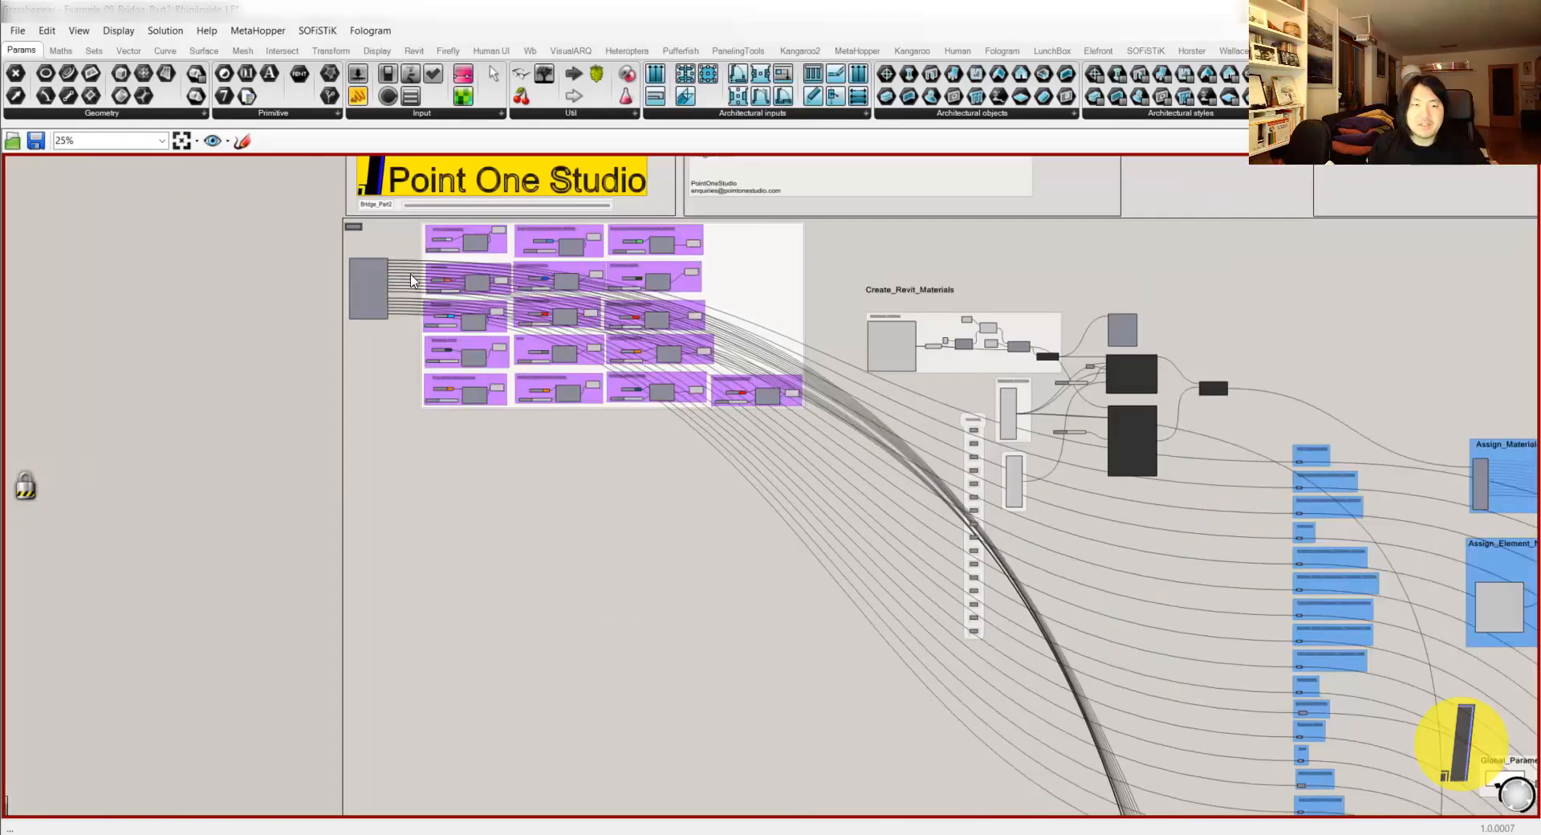
pyautogui.scroll(1, 434, 291)
pyautogui.scroll(2, 658, 302)
pyautogui.moveTo(988, 592); pyautogui.dragTo(307, 227)
pyautogui.middleClick(1061, 277)
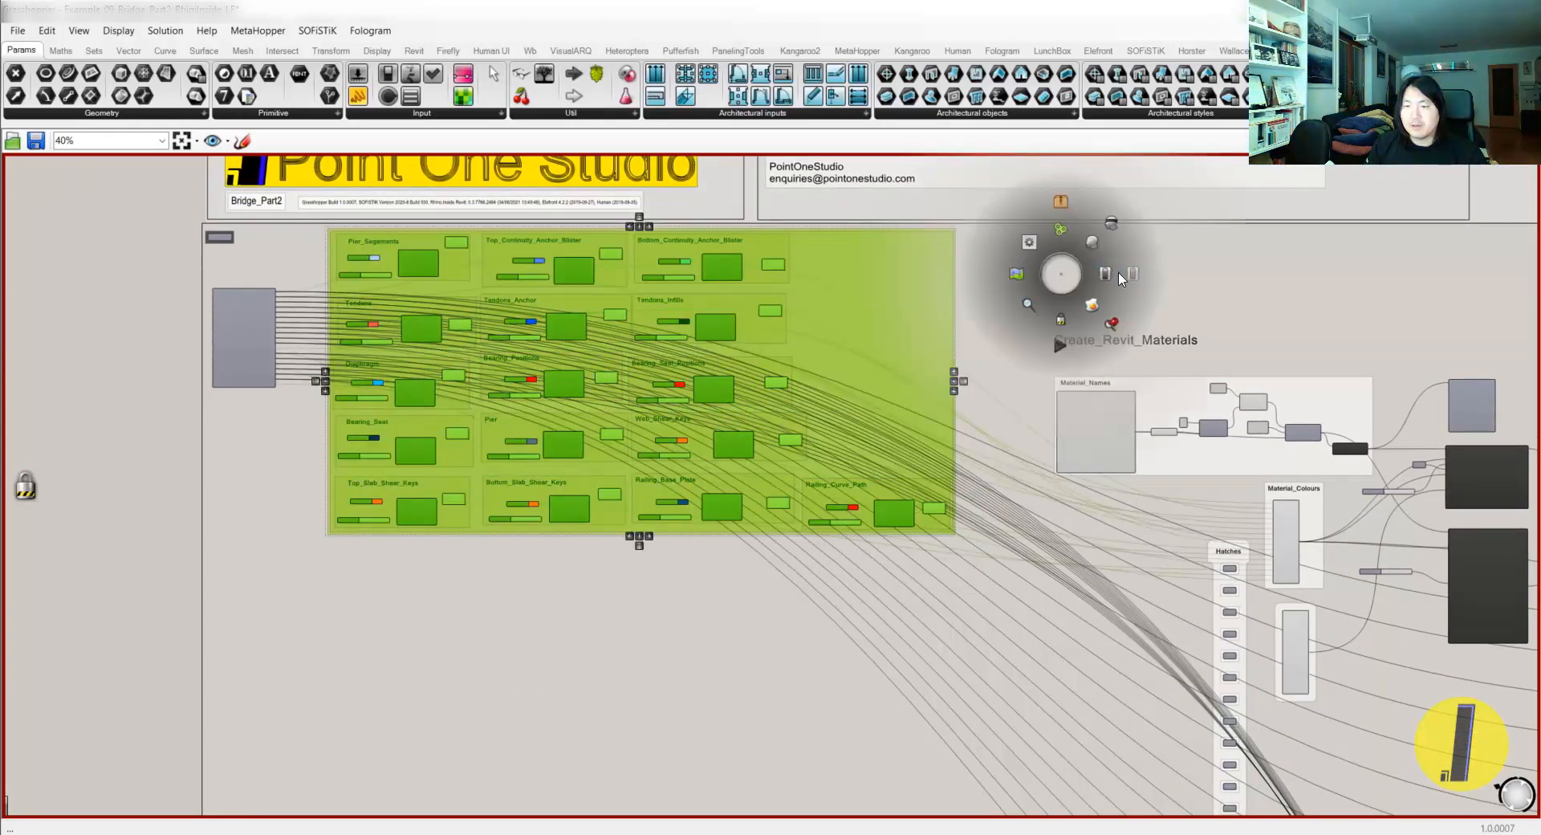
pyautogui.click(1113, 226)
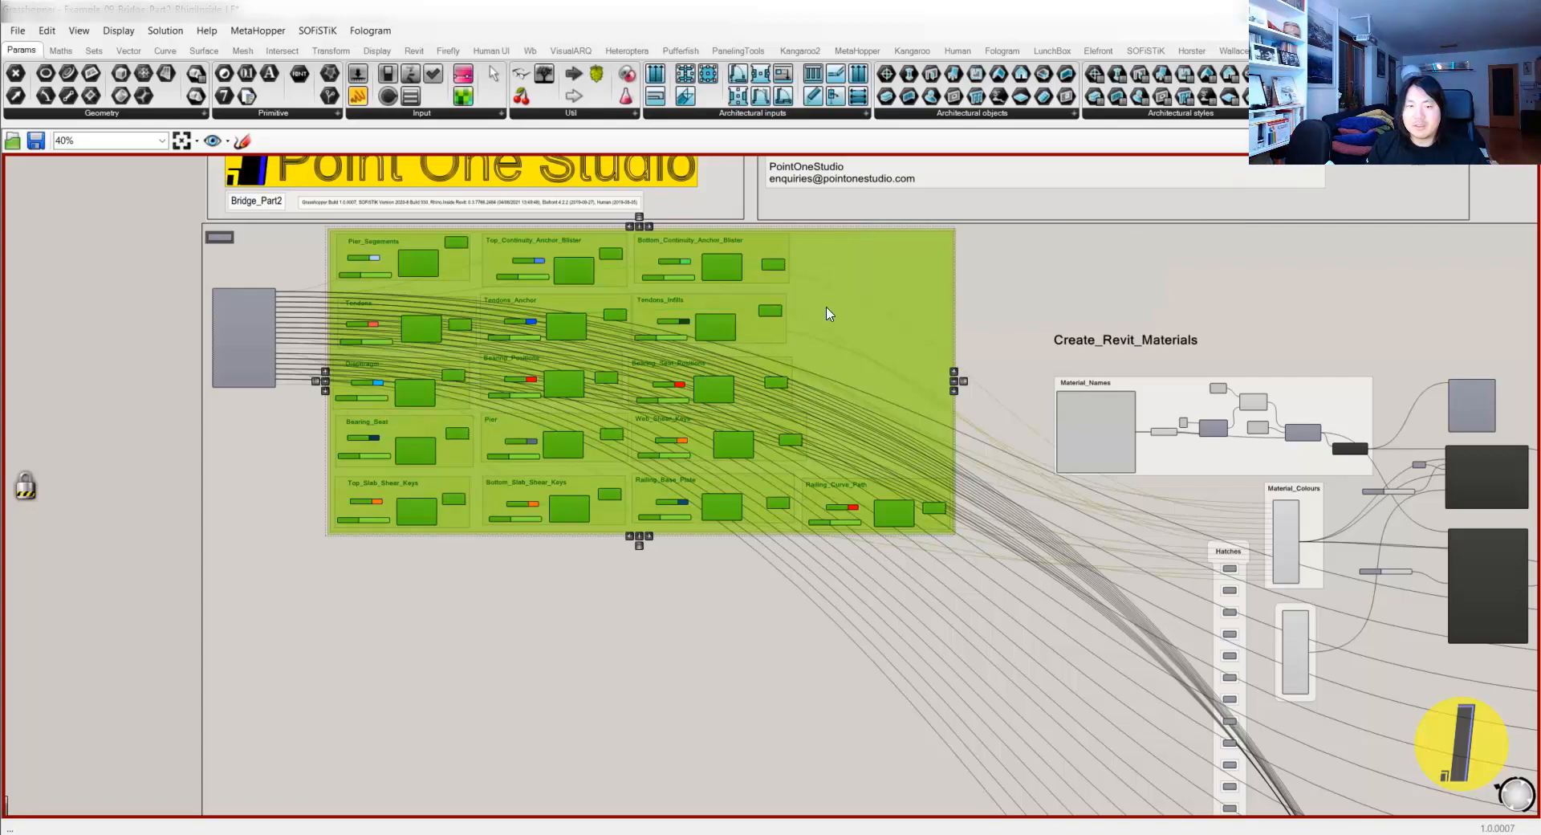
# - Review the definition from Create_Revit_Materials through to the Create_Loadable_Revit_Family groups and point out the solver lock option
pyautogui.moveTo(1271, 448); pyautogui.dragTo(805, 353, button='right')
pyautogui.scroll(-2, 806, 353)
pyautogui.scroll(4, 1003, 365)
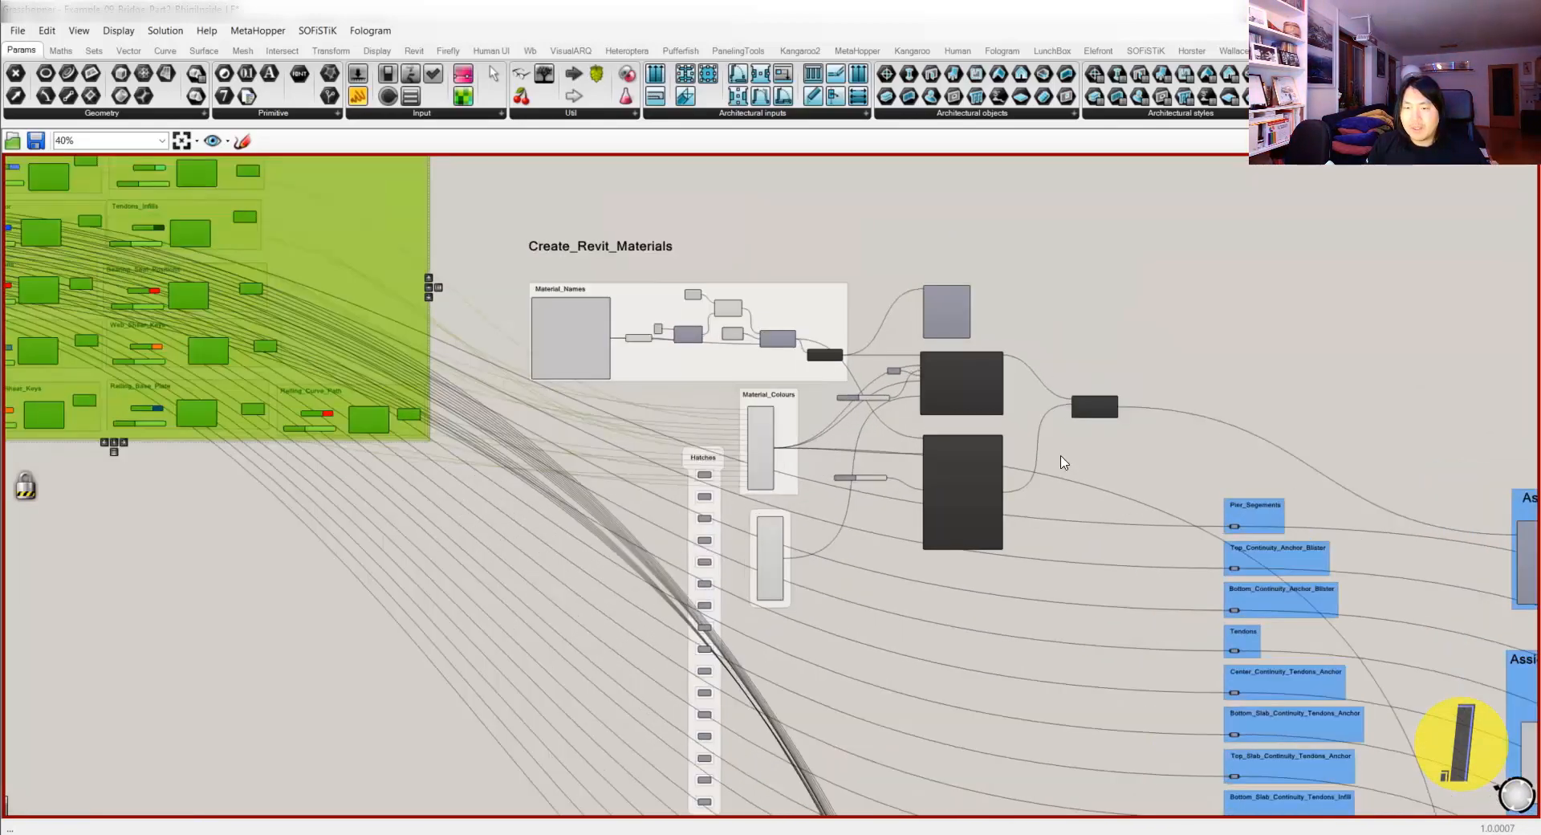
pyautogui.scroll(-3, 1163, 512)
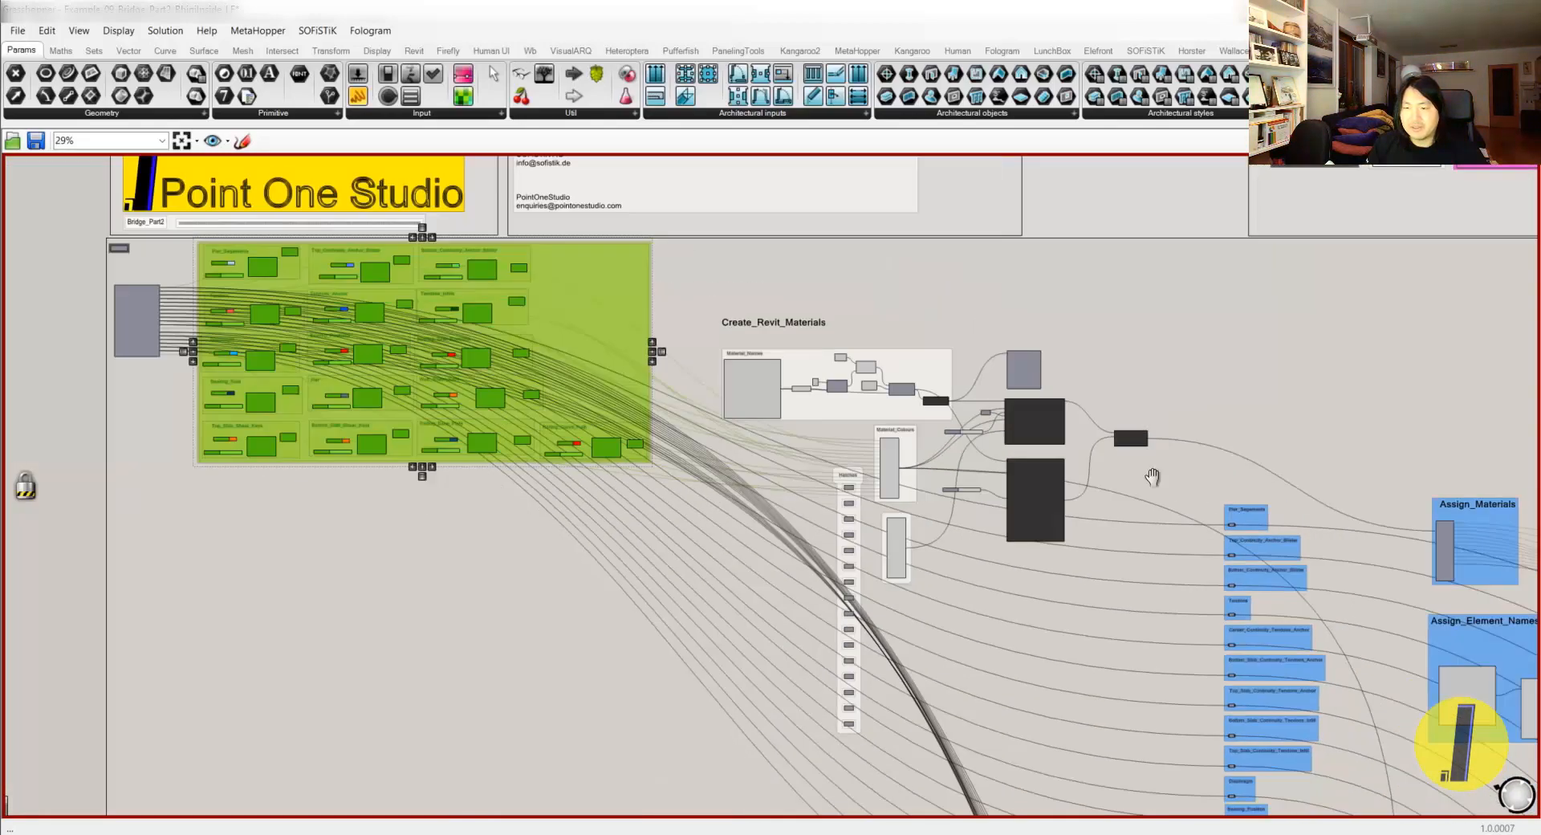
pyautogui.moveTo(1273, 489); pyautogui.dragTo(861, 366, button='right')
pyautogui.scroll(-2, 860, 367)
pyautogui.moveTo(1182, 373); pyautogui.dragTo(904, 282, button='right')
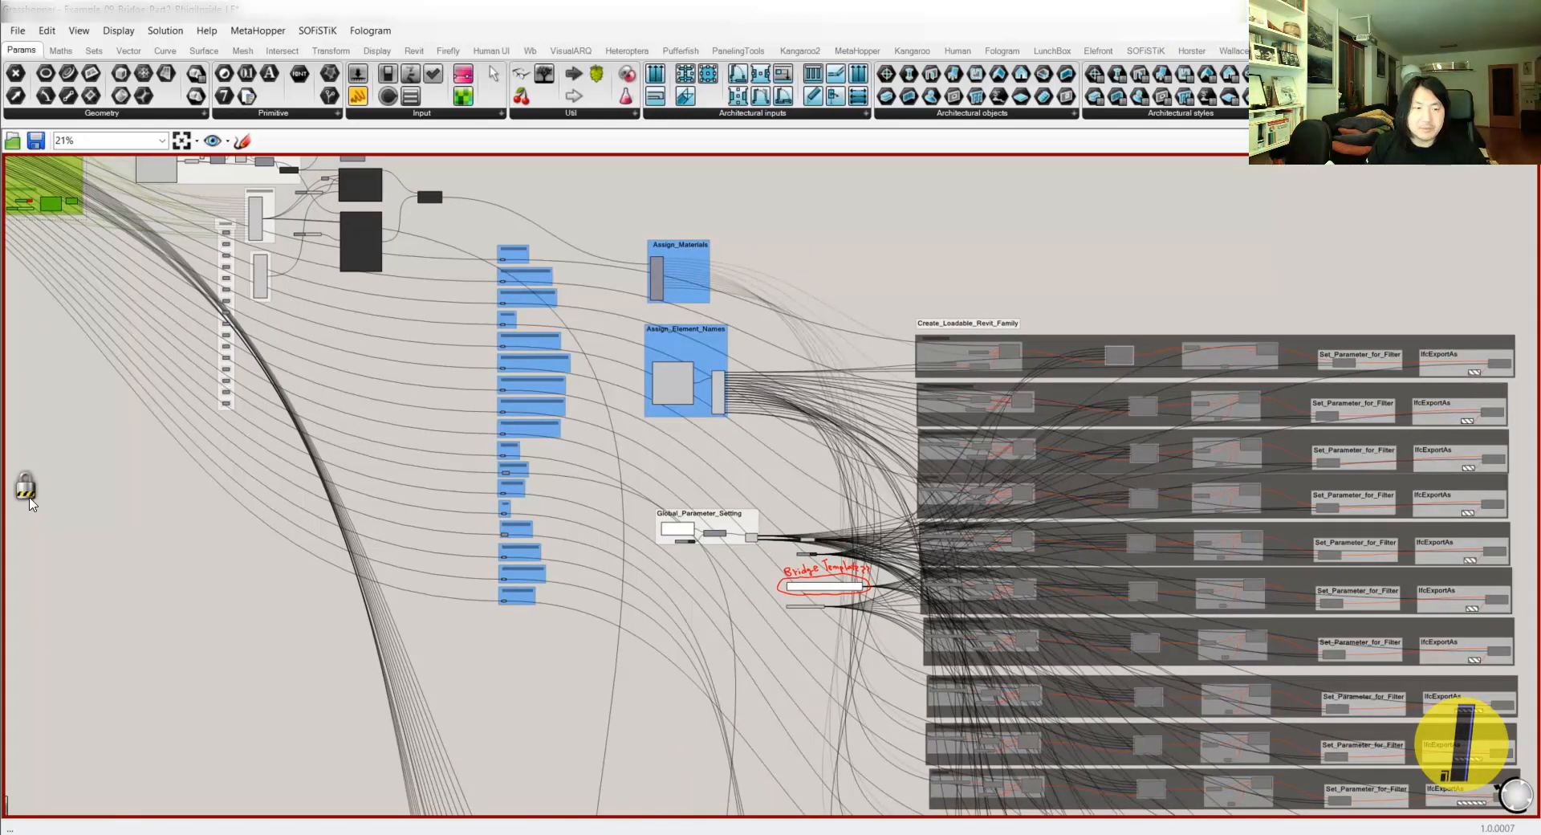
pyautogui.middleClick(872, 315)
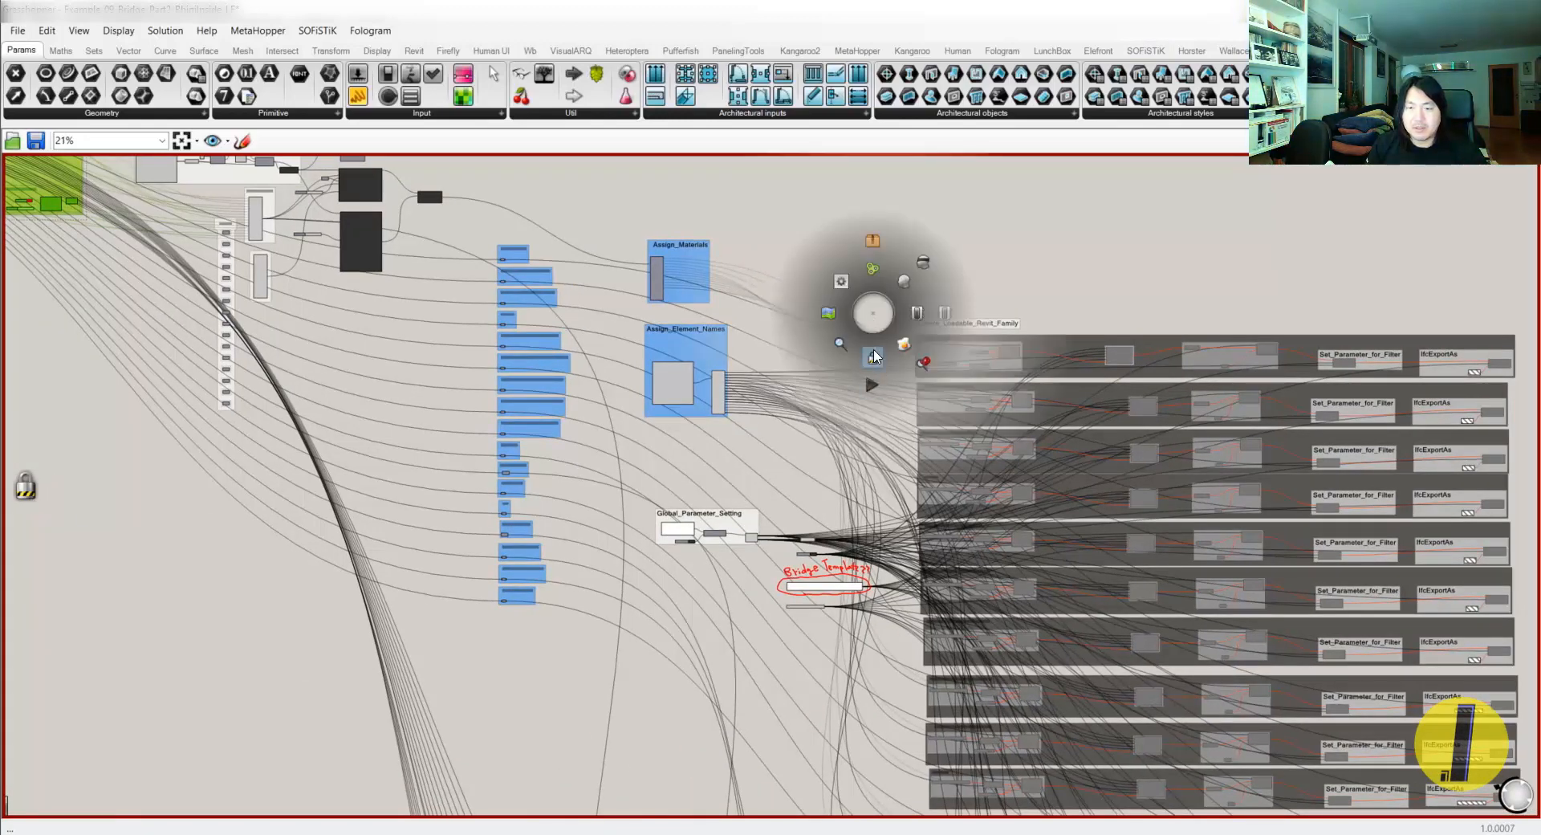
pyautogui.scroll(-2, 996, 299)
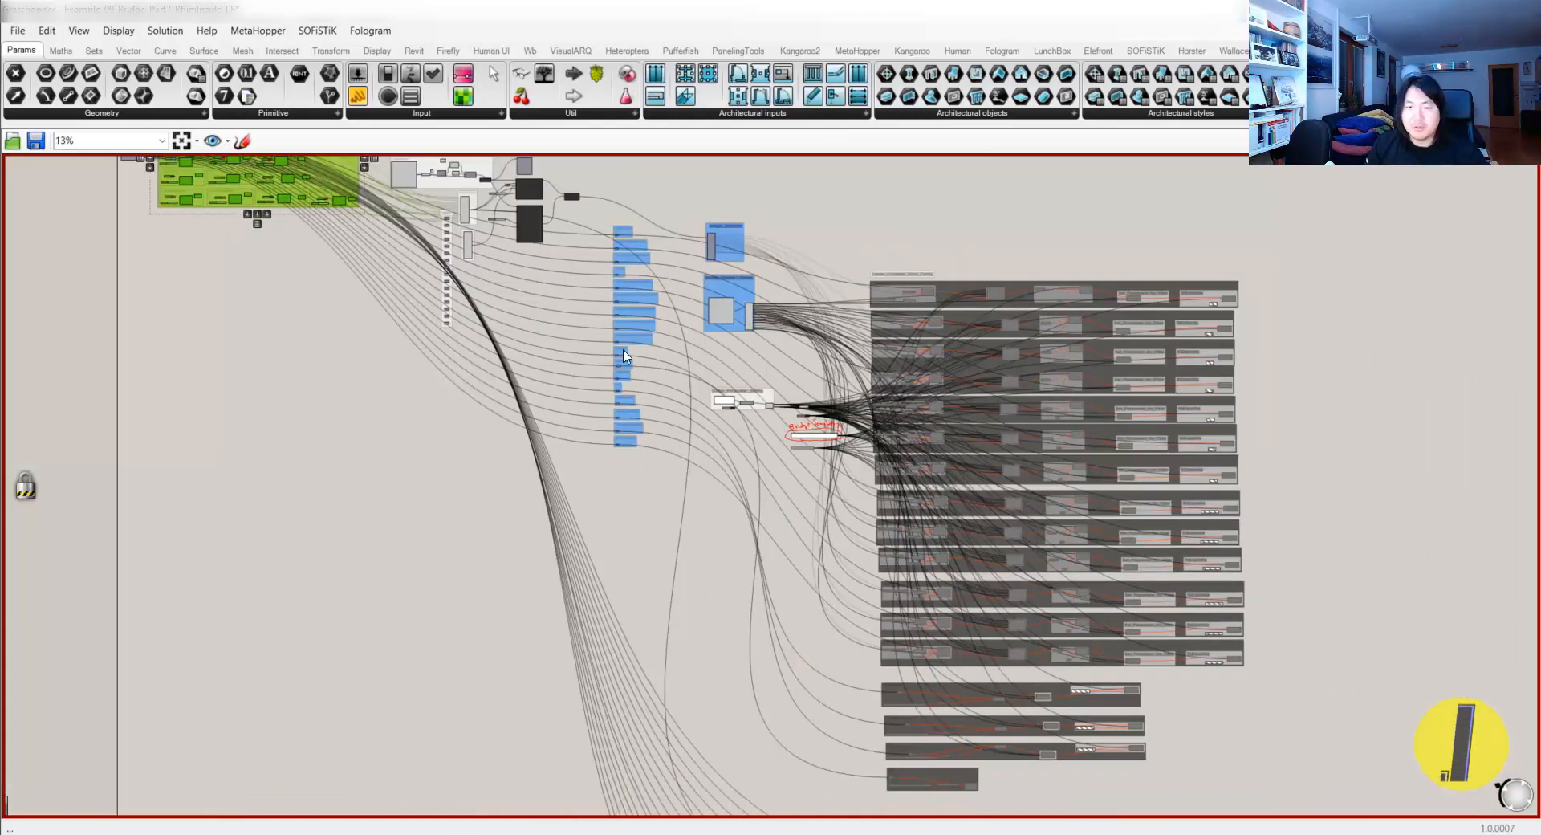
# - Switch to Revit and orbit the {3D} view of Example_09_Bridge_LF_Start.rvt
pyautogui.click(1484, 10)
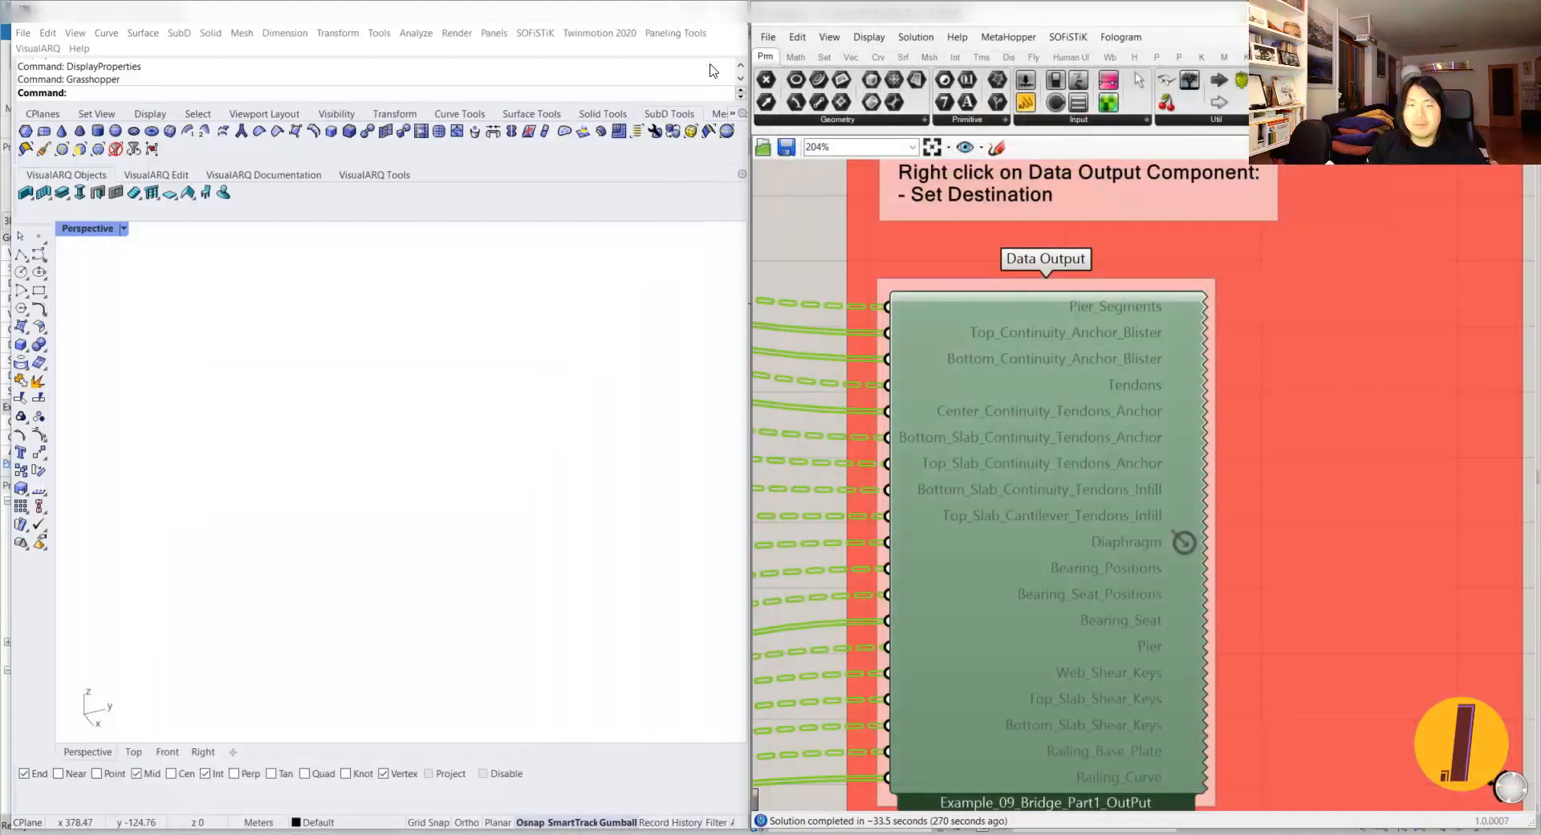
pyautogui.click(659, 11)
pyautogui.scroll(-3, 687, 312)
pyautogui.moveTo(691, 318); pyautogui.dragTo(732, 489, button='middle')
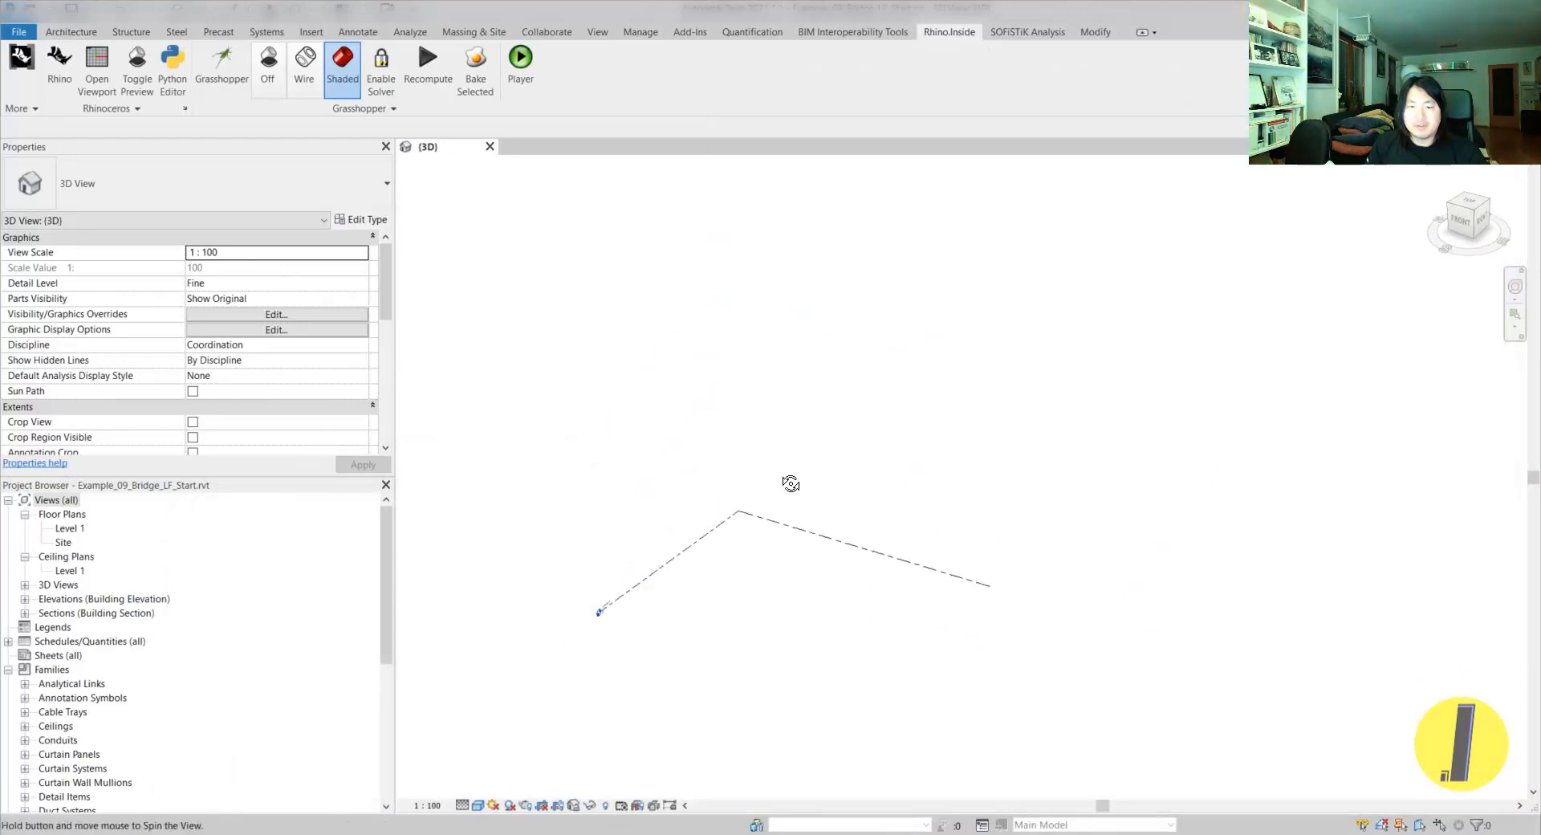
pyautogui.keyDown('shift'); pyautogui.moveTo(1041, 378); pyautogui.dragTo(620, 509, button='middle'); pyautogui.keyUp('shift')
pyautogui.keyDown('shift'); pyautogui.moveTo(877, 599); pyautogui.dragTo(700, 515, button='middle'); pyautogui.keyUp('shift')
pyautogui.scroll(-3, 709, 500)
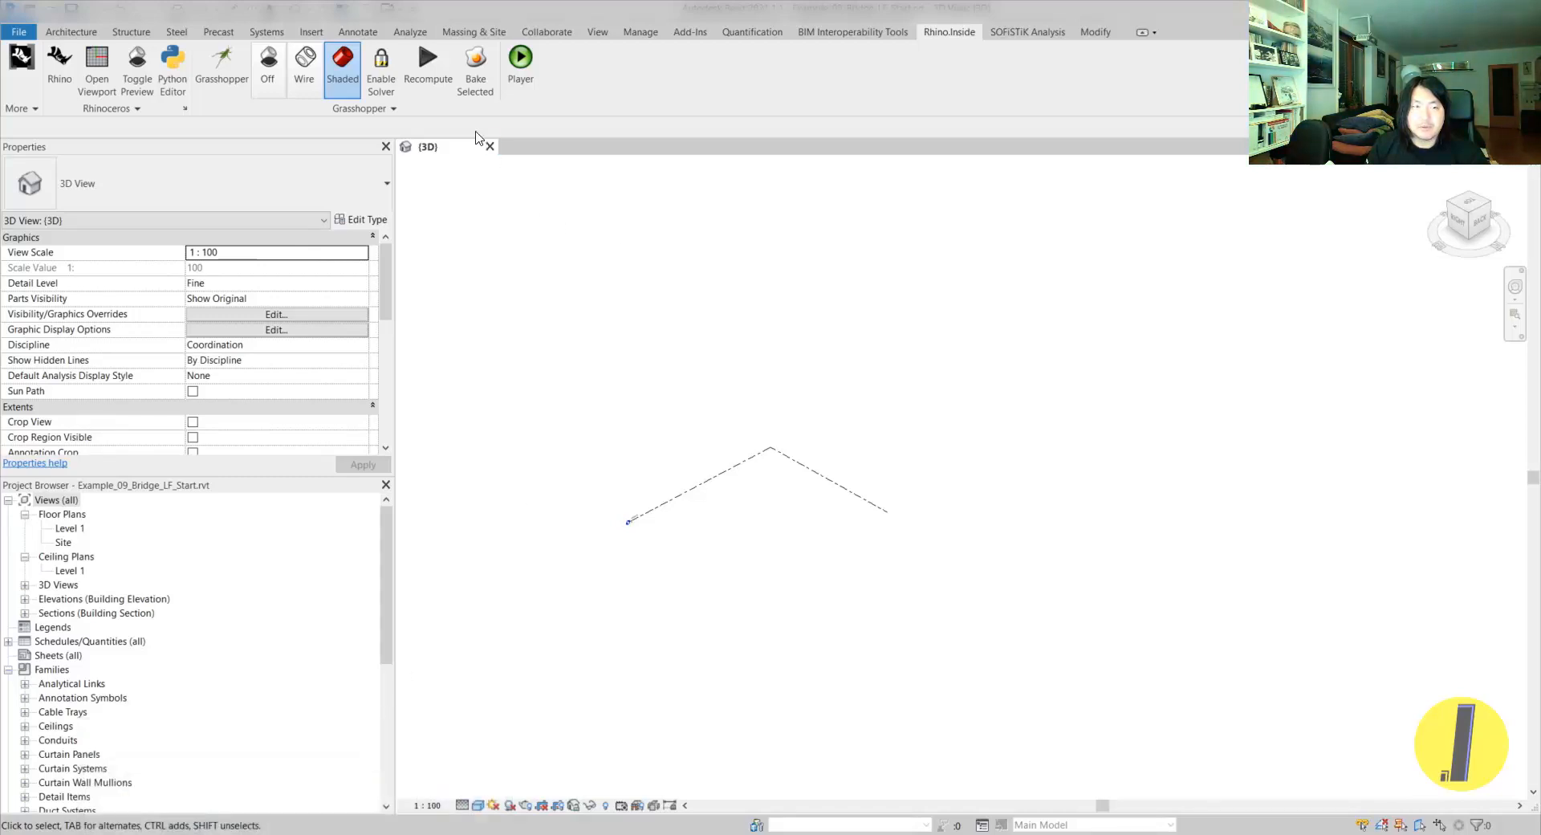
# - Reopen the Grasshopper definition from Rhino.Inside and maximize its window
pyautogui.click(223, 72)
pyautogui.scroll(3, 1017, 423)
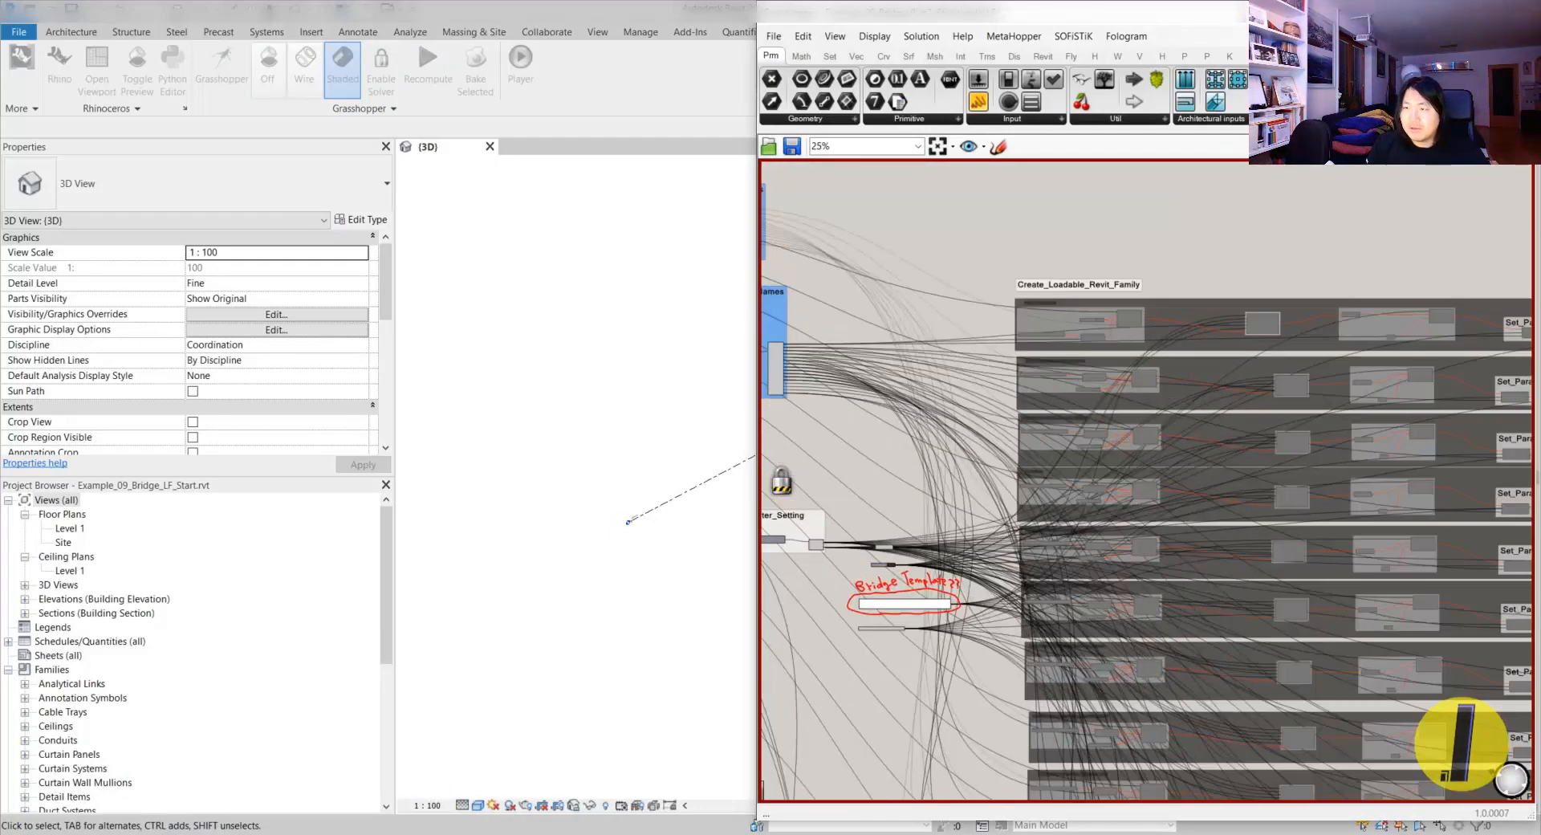
pyautogui.doubleClick(993, 13)
# - Select the Component Family Form component in the Pier_Segements group and nudge it slightly within the group
pyautogui.moveTo(373, 336); pyautogui.dragTo(471, 389, button='right')
pyautogui.scroll(6, 457, 387)
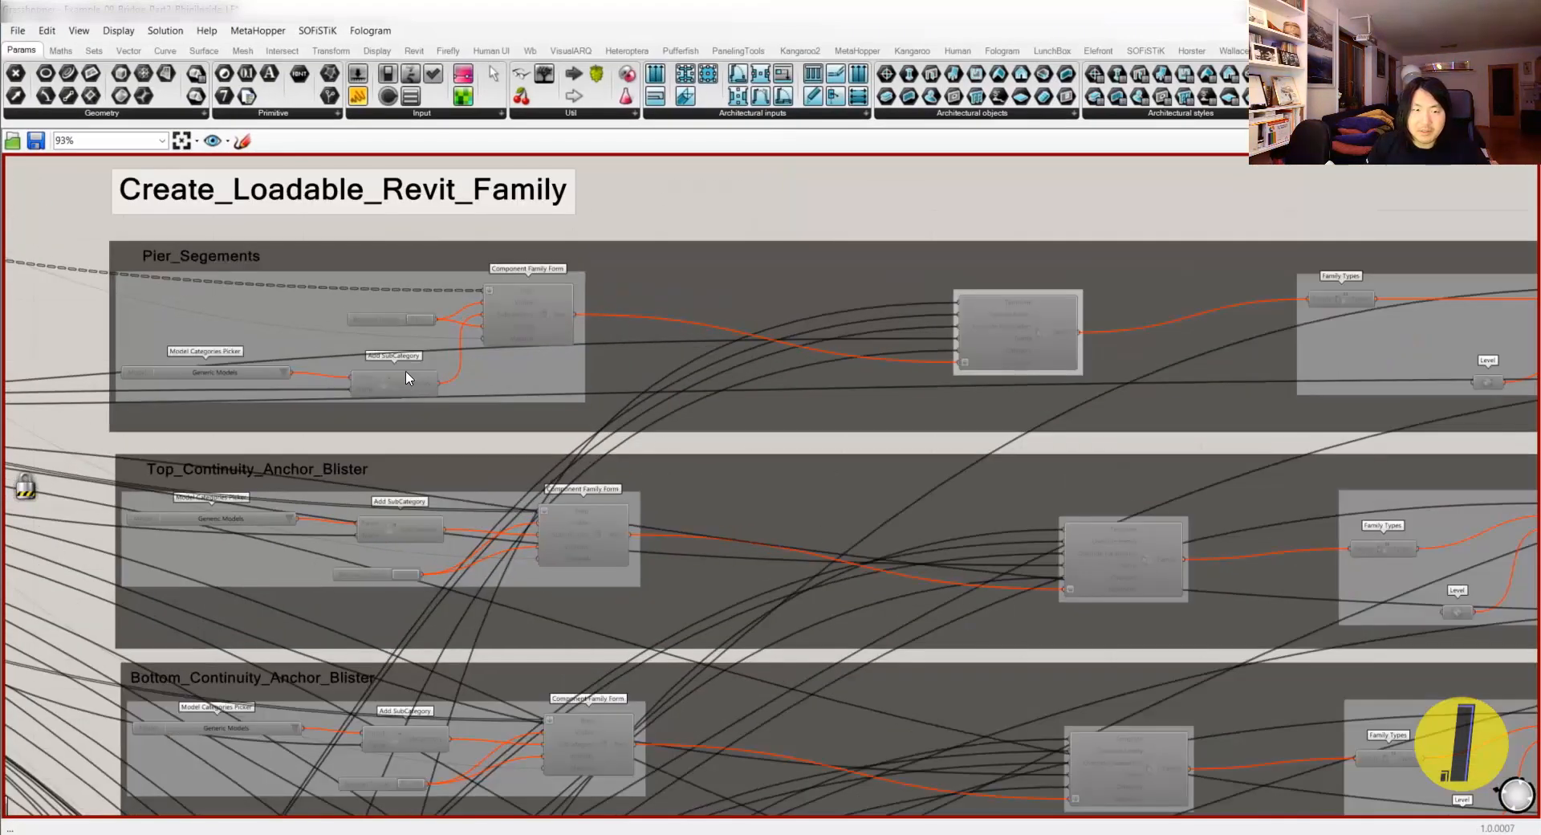
pyautogui.moveTo(394, 316); pyautogui.dragTo(551, 391, button='right')
pyautogui.scroll(2, 600, 366)
pyautogui.moveTo(710, 411)
pyautogui.mouseDown()
pyautogui.moveTo(727, 391)
pyautogui.moveTo(722, 404)
pyautogui.mouseUp()
# - Trace the Pier_Segements family inputs back past Assign_Materials and Create_Revit_Materials to the Data Input component
pyautogui.scroll(-5, 564, 394)
pyautogui.moveTo(490, 345); pyautogui.dragTo(1153, 364, button='right')
pyautogui.scroll(-3, 498, 303)
pyautogui.moveTo(381, 298); pyautogui.dragTo(692, 416, button='right')
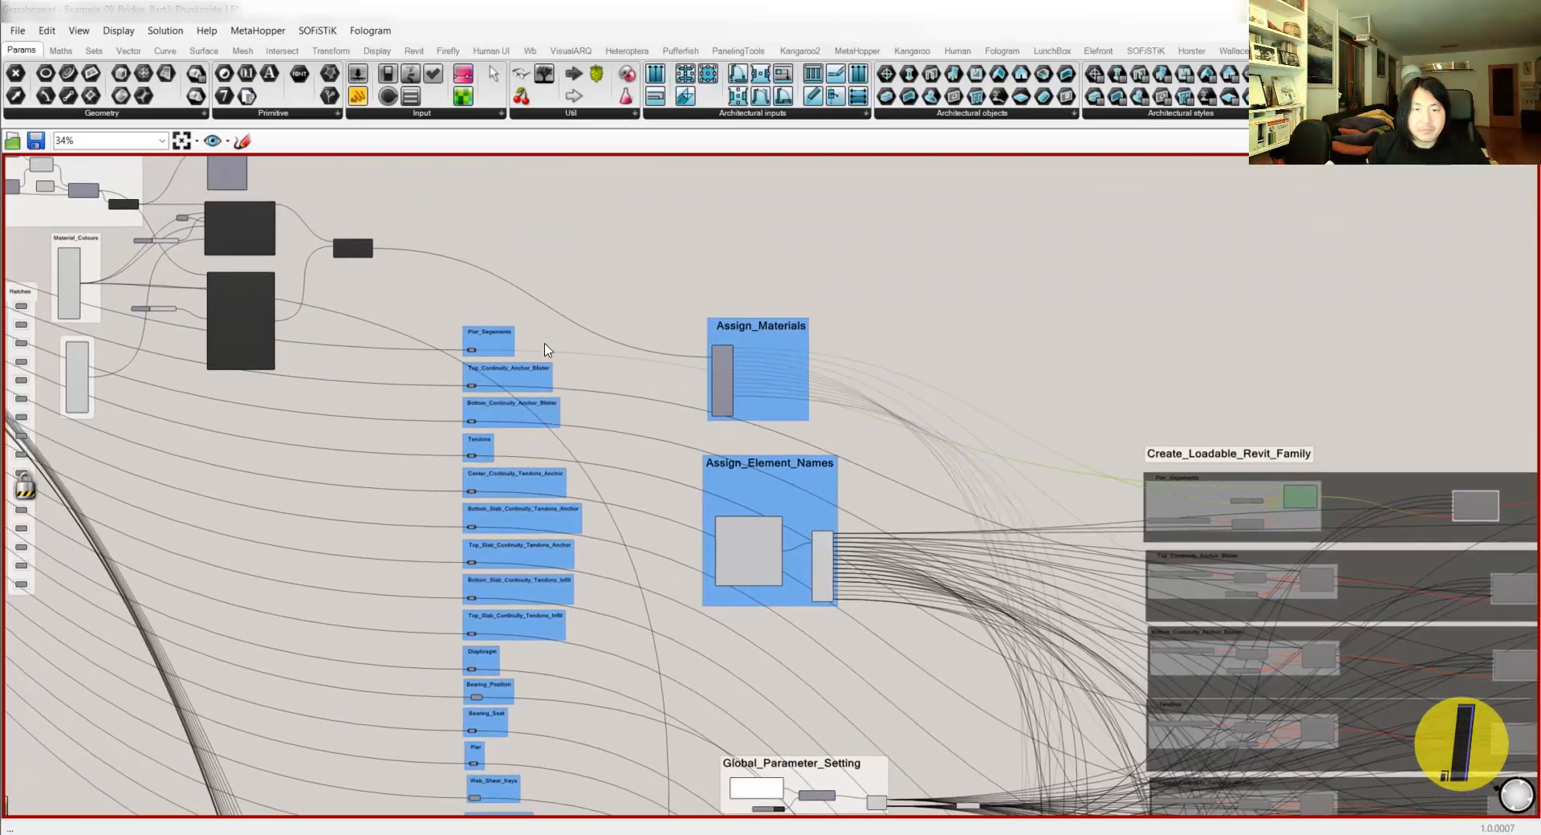
pyautogui.scroll(2, 692, 377)
pyautogui.scroll(1, 587, 374)
pyautogui.moveTo(570, 350); pyautogui.dragTo(877, 344, button='right')
pyautogui.moveTo(547, 441); pyautogui.dragTo(979, 536, button='right')
pyautogui.scroll(-4, 979, 535)
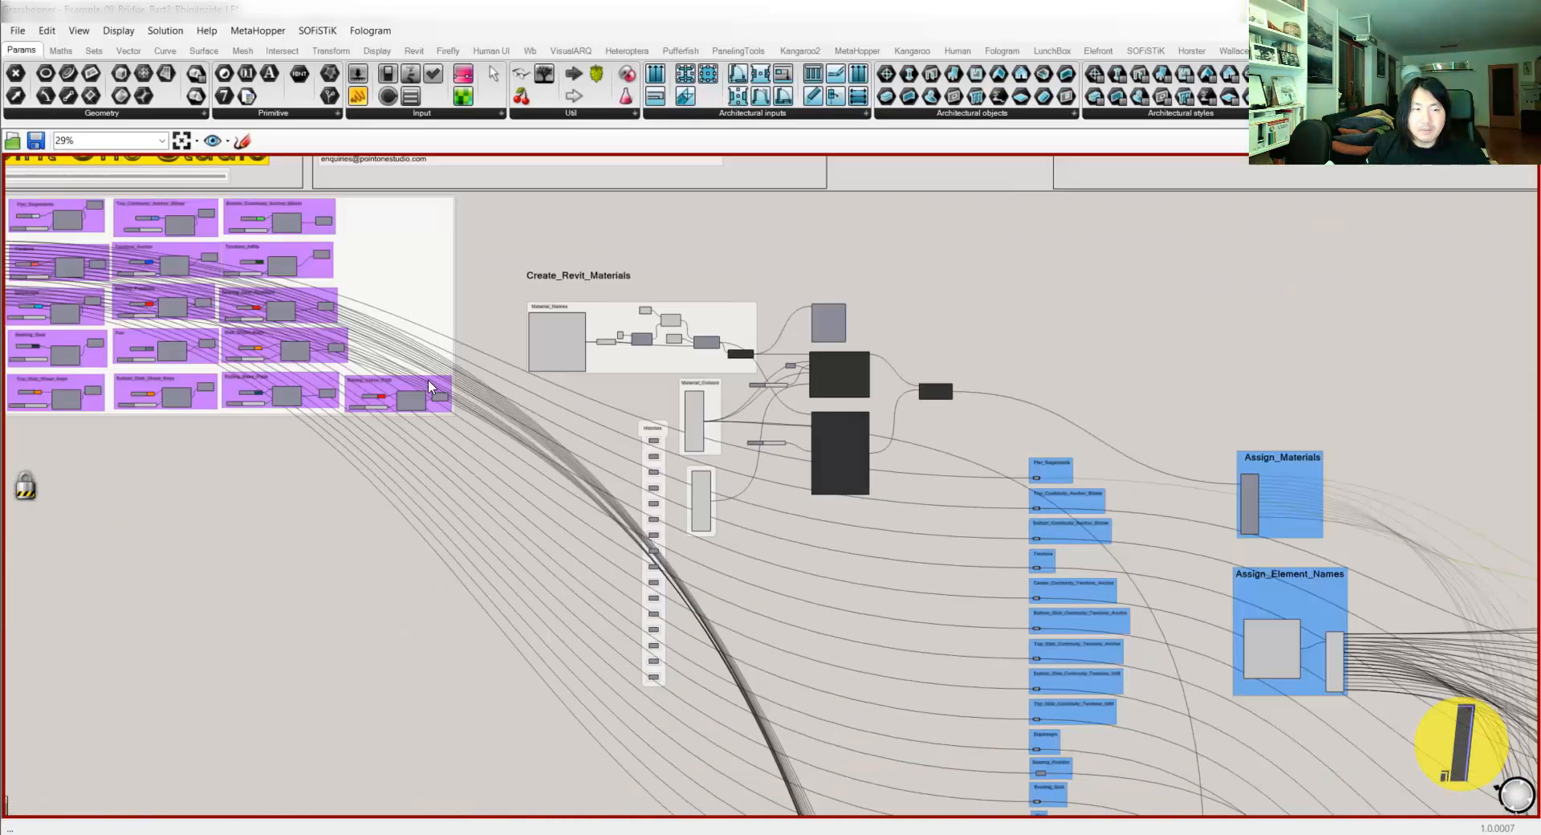
pyautogui.moveTo(472, 396); pyautogui.dragTo(789, 464, button='right')
pyautogui.scroll(6, 250, 336)
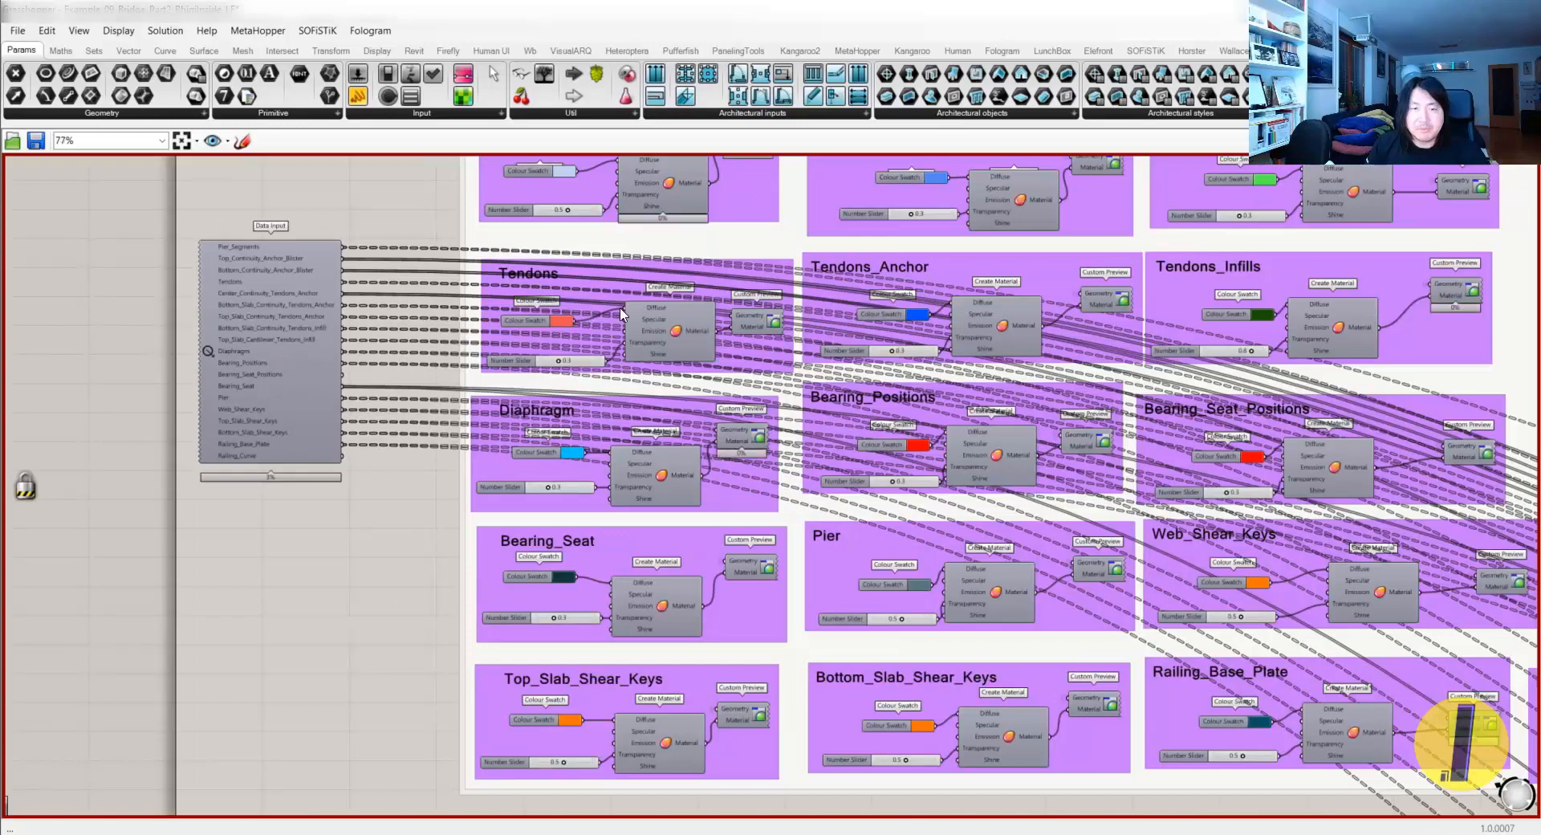
# - Select the Pier_Segements component that outputs the Family and examine its template, name, category and geometry inputs
pyautogui.scroll(-10, 931, 356)
pyautogui.moveTo(939, 358); pyautogui.dragTo(159, 313, button='right')
pyautogui.scroll(12, 978, 451)
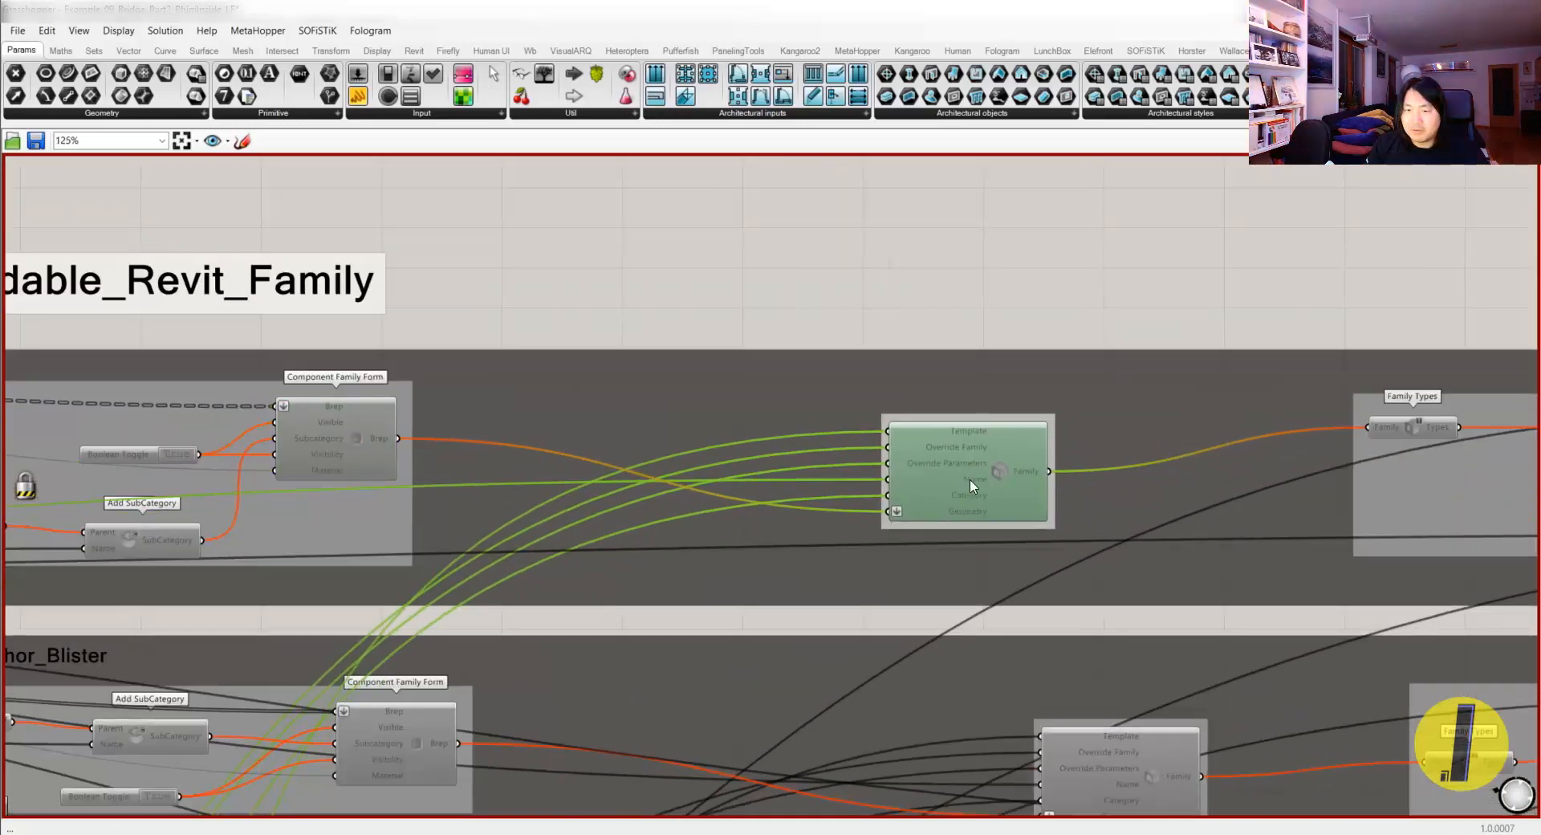
pyautogui.scroll(-1, 971, 485)
pyautogui.scroll(2, 997, 478)
pyautogui.scroll(-2, 998, 478)
# - Select Family Types in the Pier_Segements group and reposition the Add Component (Location) component beside it
pyautogui.moveTo(1021, 481); pyautogui.dragTo(353, 452, button='right')
pyautogui.click(697, 408)
pyautogui.moveTo(1060, 404); pyautogui.dragTo(991, 449)
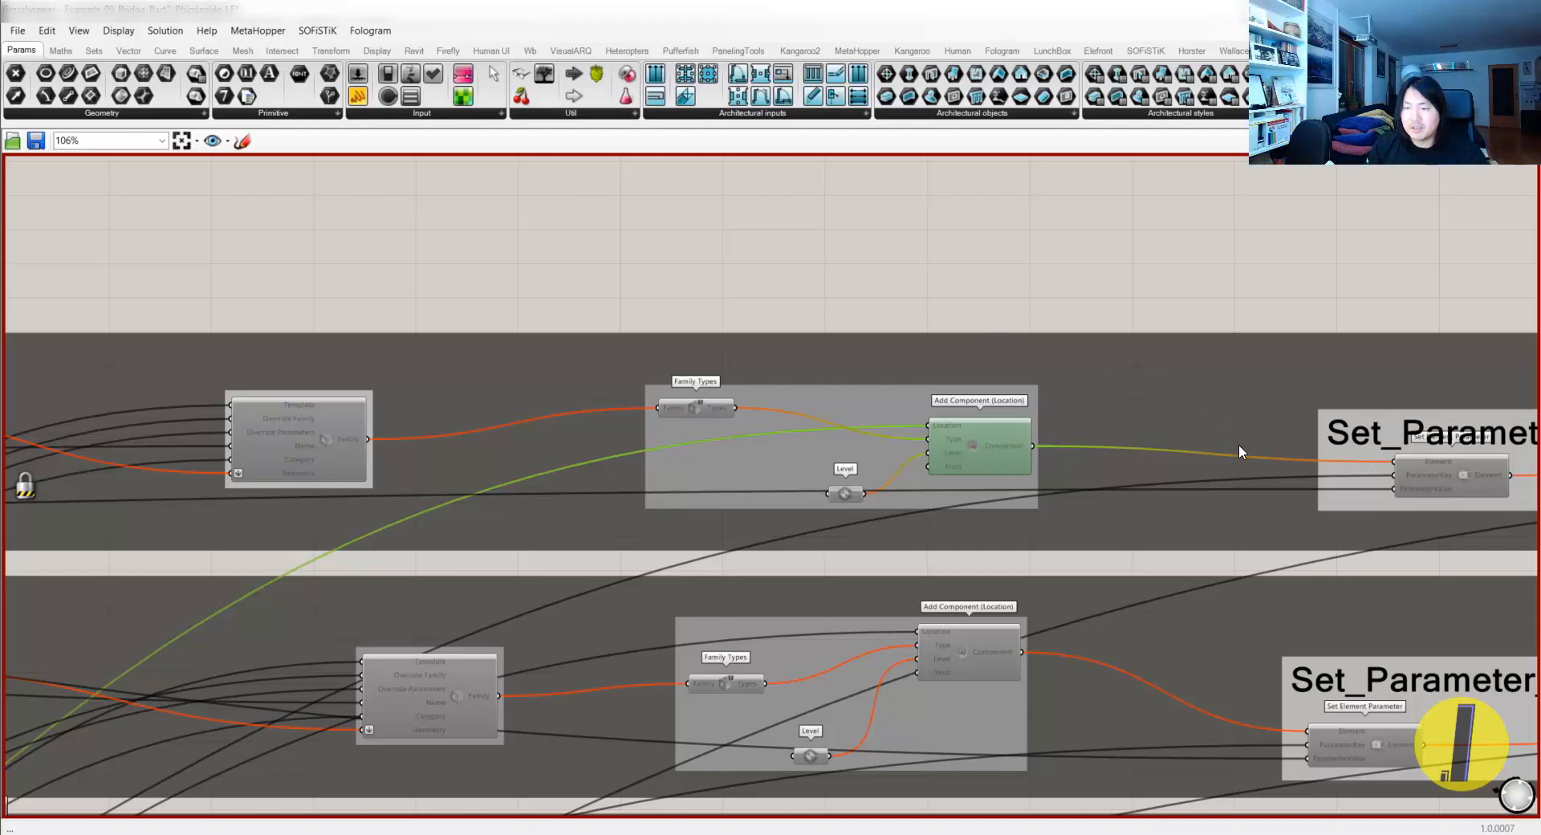
# - Reposition Set Element Parameter slightly in the first Set_Parameter_for_Filter group and follow its output to IfcExportAs
pyautogui.moveTo(1221, 445); pyautogui.dragTo(819, 402, button='right')
pyautogui.click(960, 430)
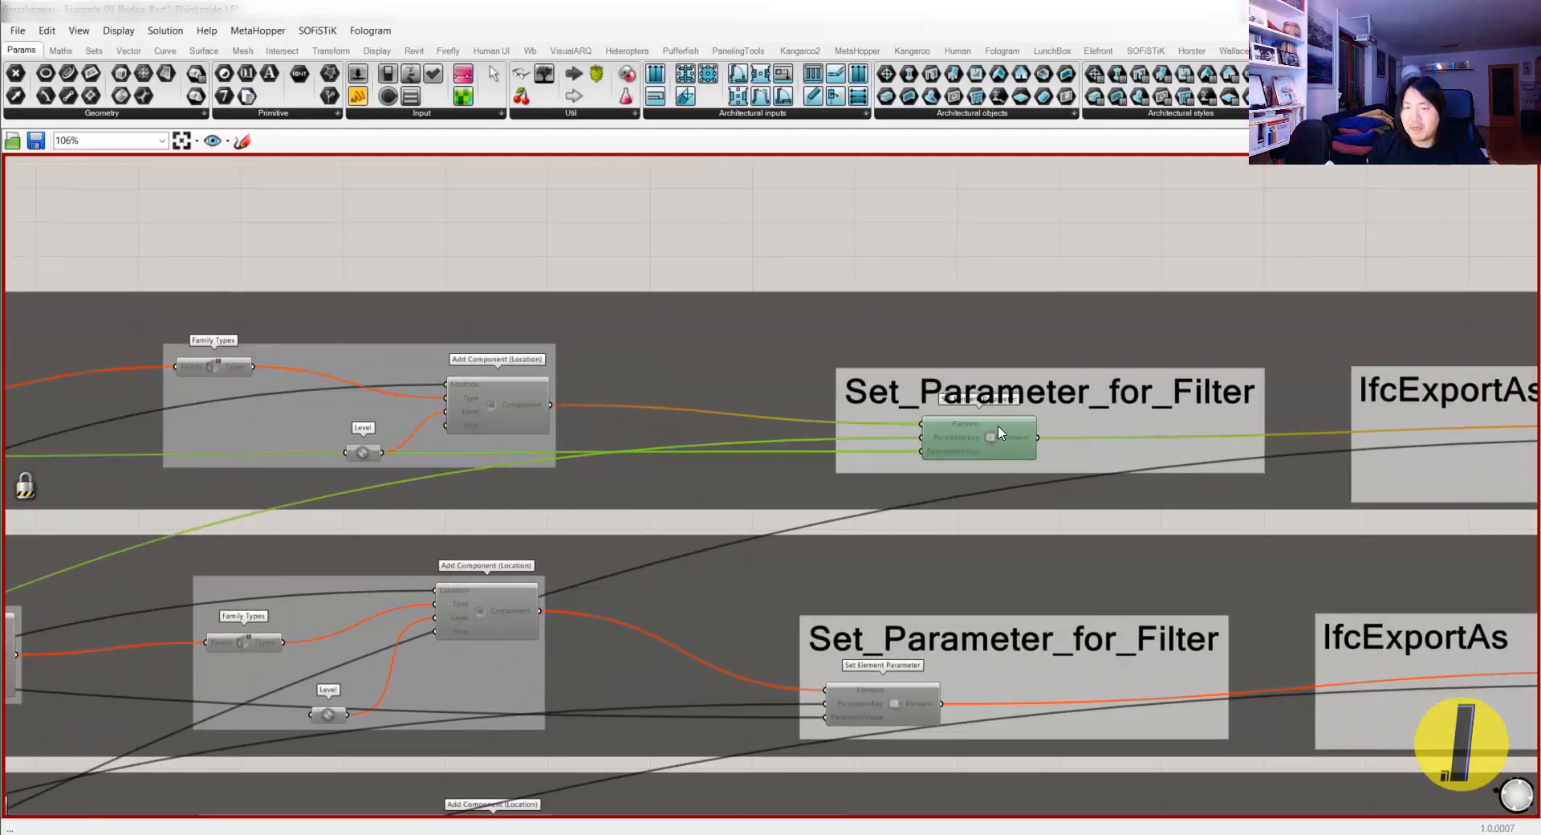
pyautogui.moveTo(1000, 432); pyautogui.dragTo(989, 447)
pyautogui.moveTo(1493, 454); pyautogui.dragTo(987, 460, button='right')
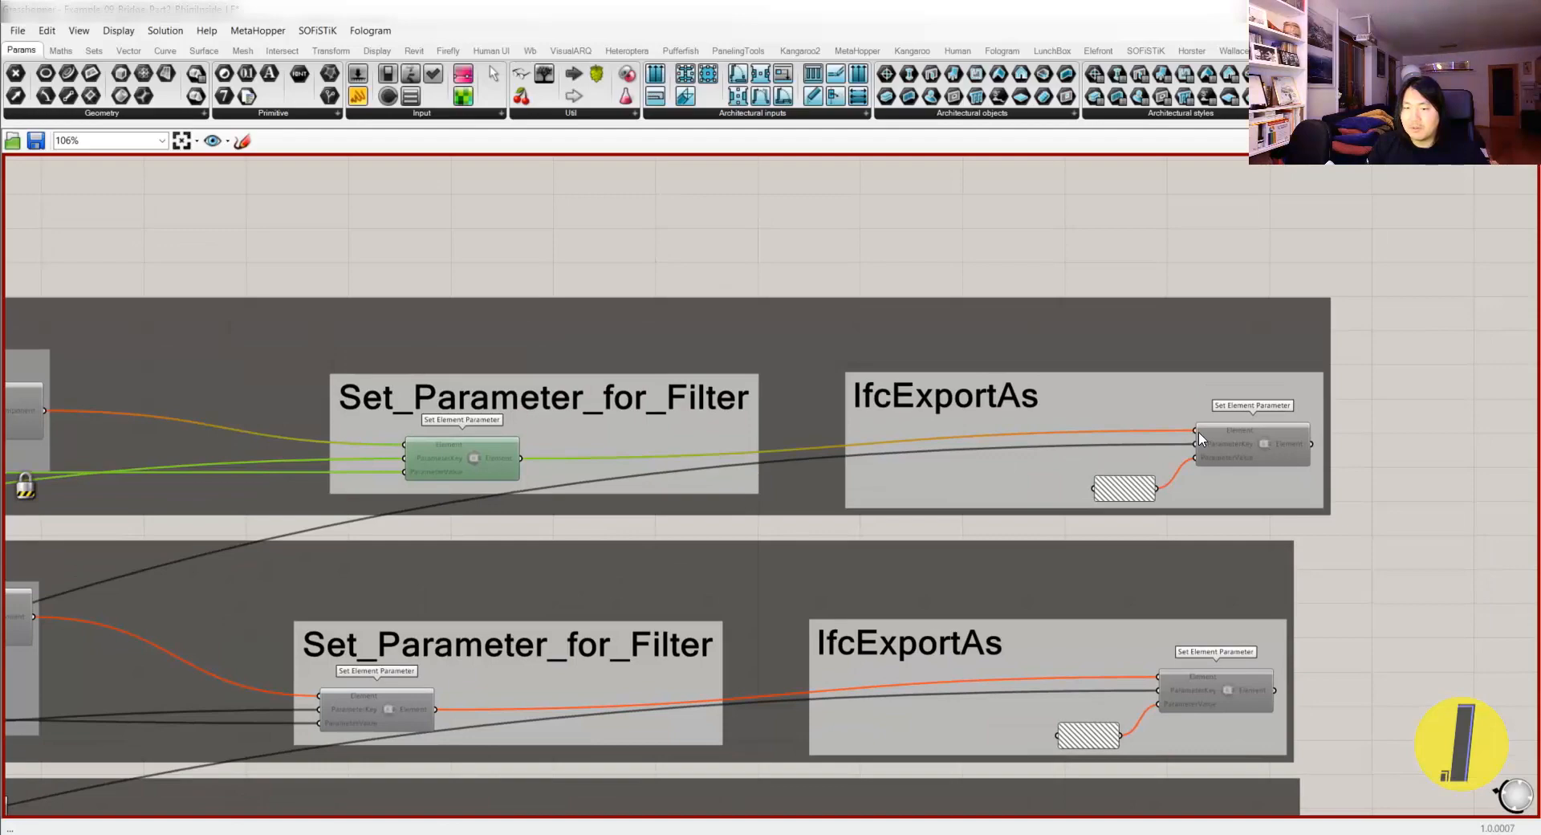
# - Locate the Global_Parameter_Setting group and inspect its parameter name panel and the Boolean Toggle feeding Define Shared Parameter
pyautogui.scroll(-8, 1198, 433)
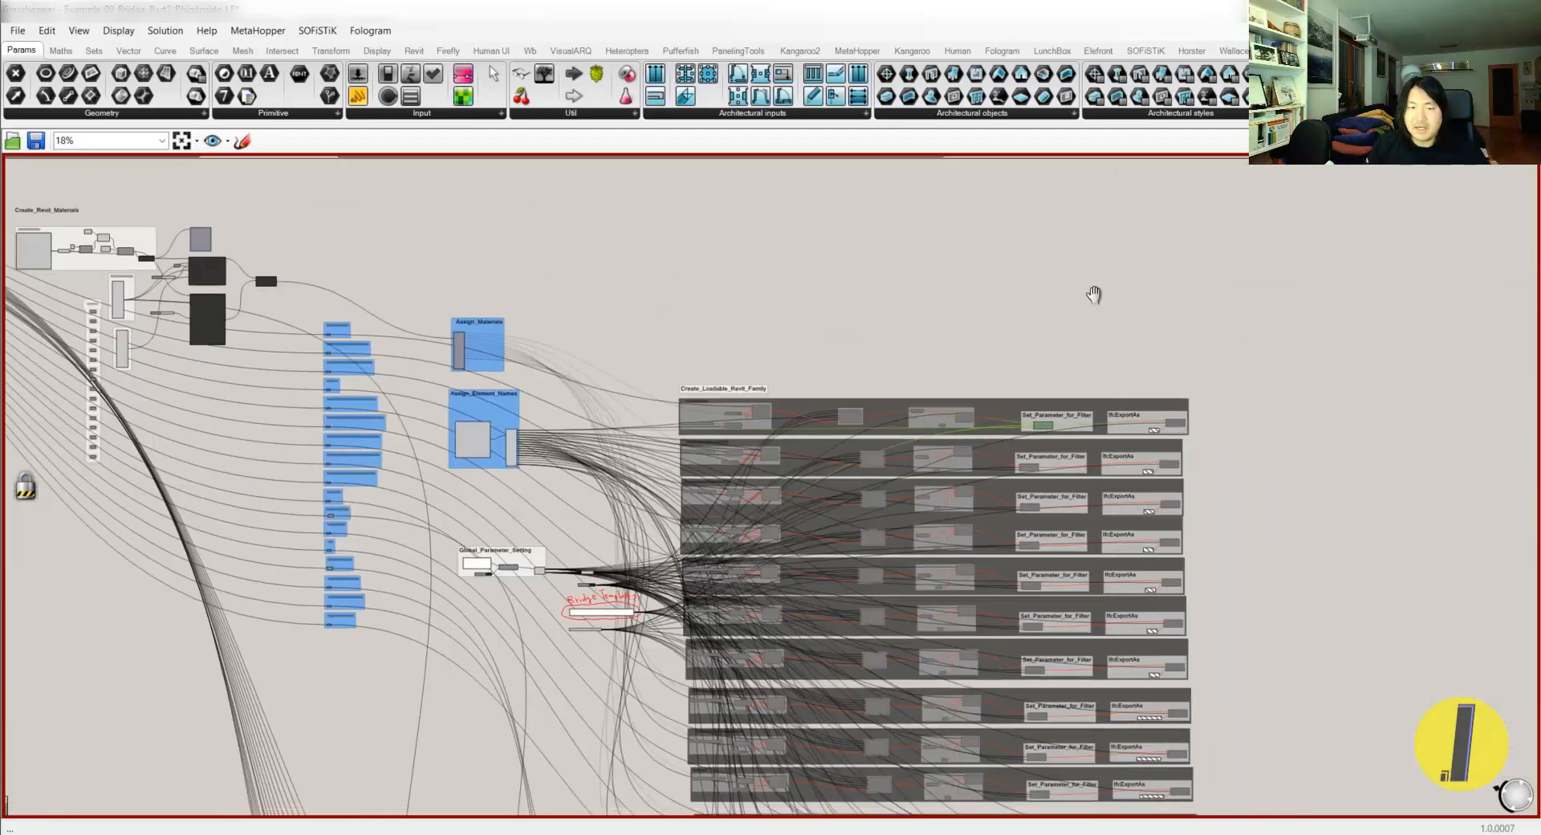
pyautogui.moveTo(454, 613); pyautogui.dragTo(538, 375, button='right')
pyautogui.scroll(3, 537, 375)
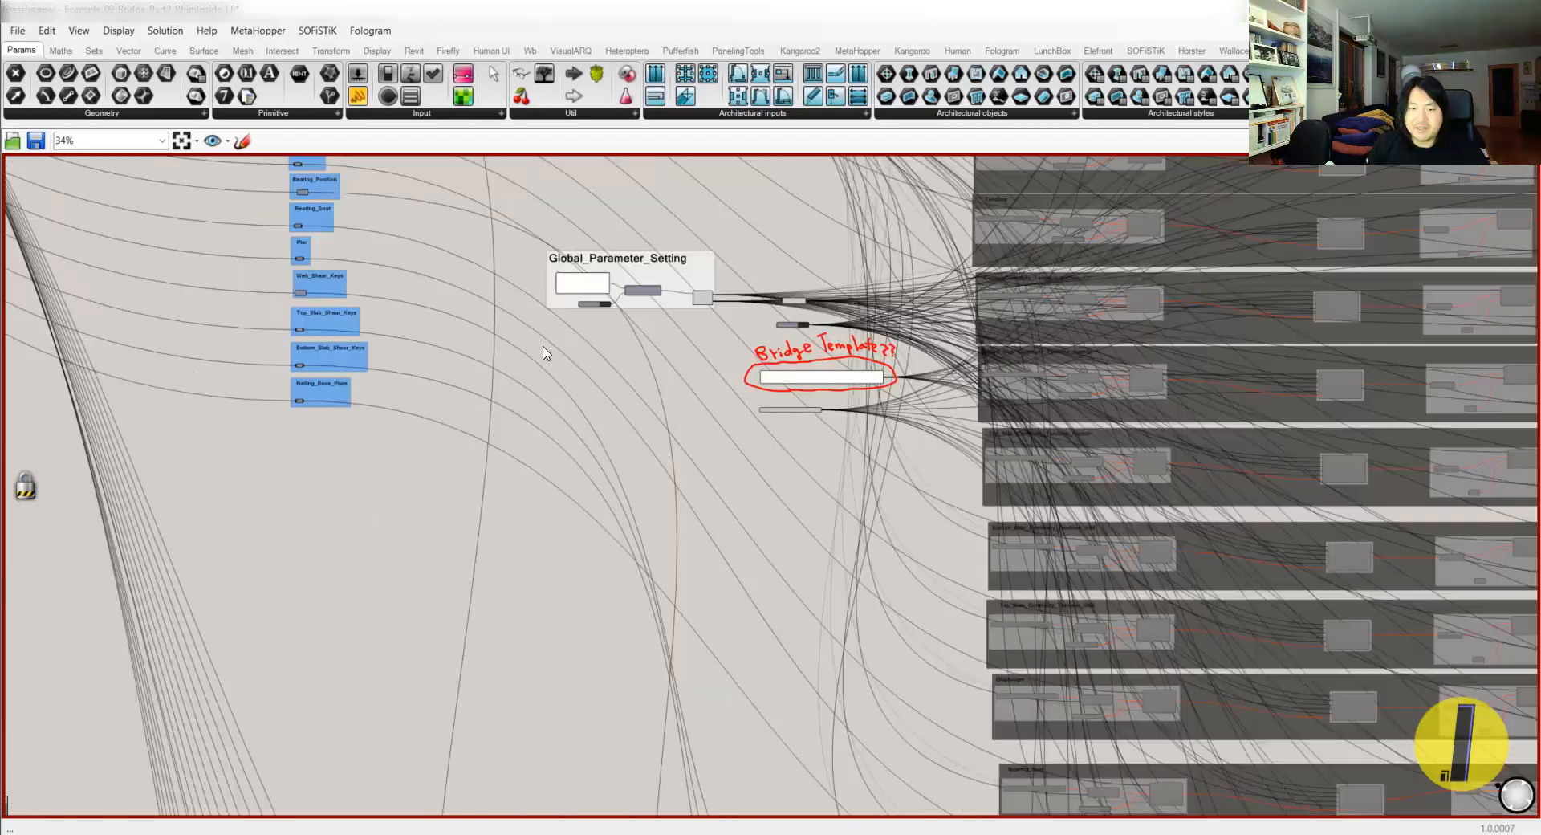
pyautogui.scroll(5, 538, 375)
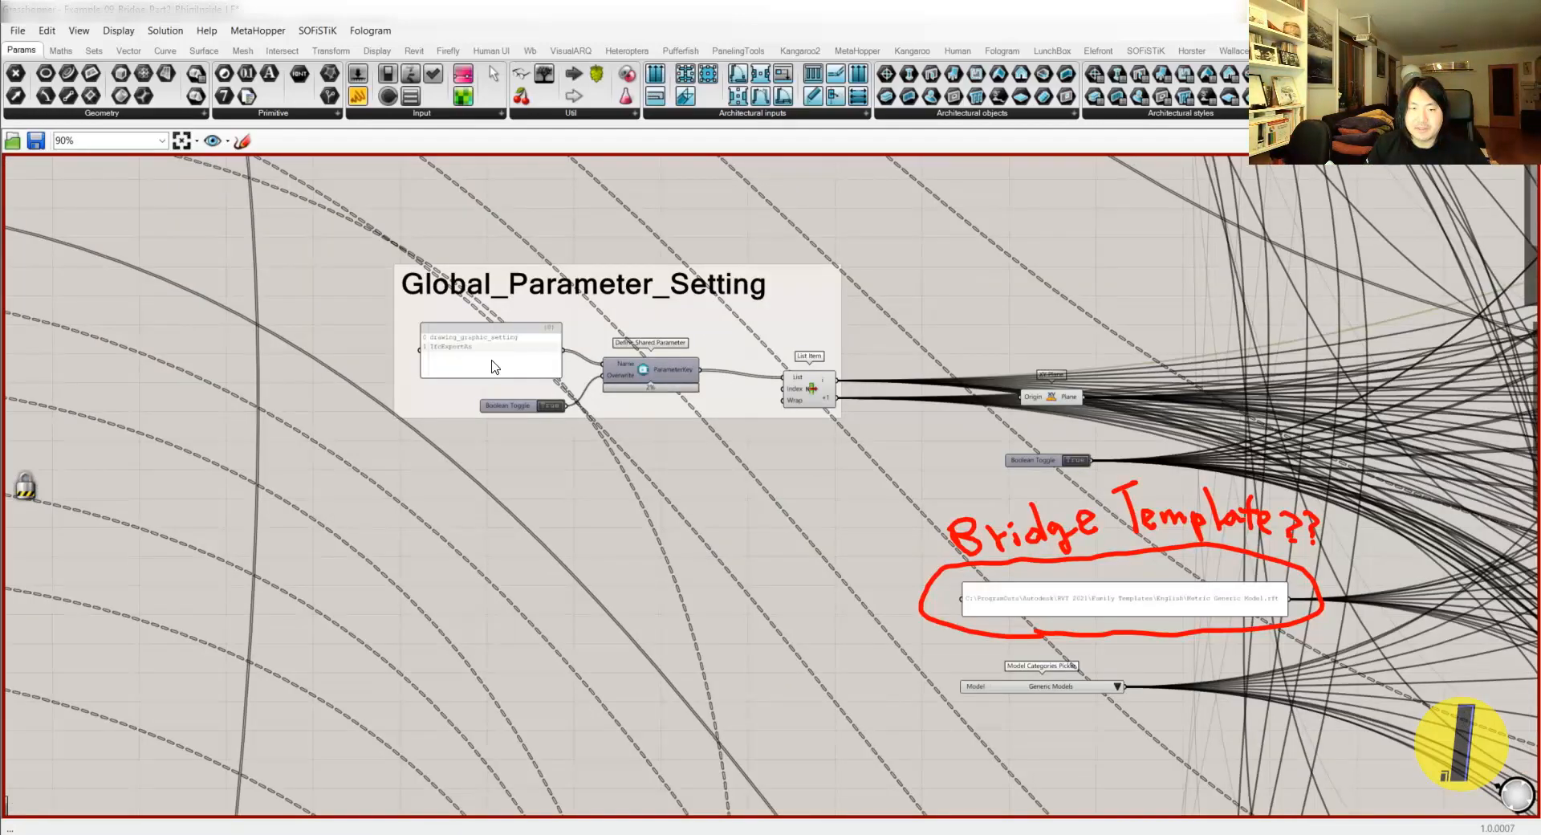
pyautogui.scroll(4, 495, 366)
pyautogui.click(488, 360)
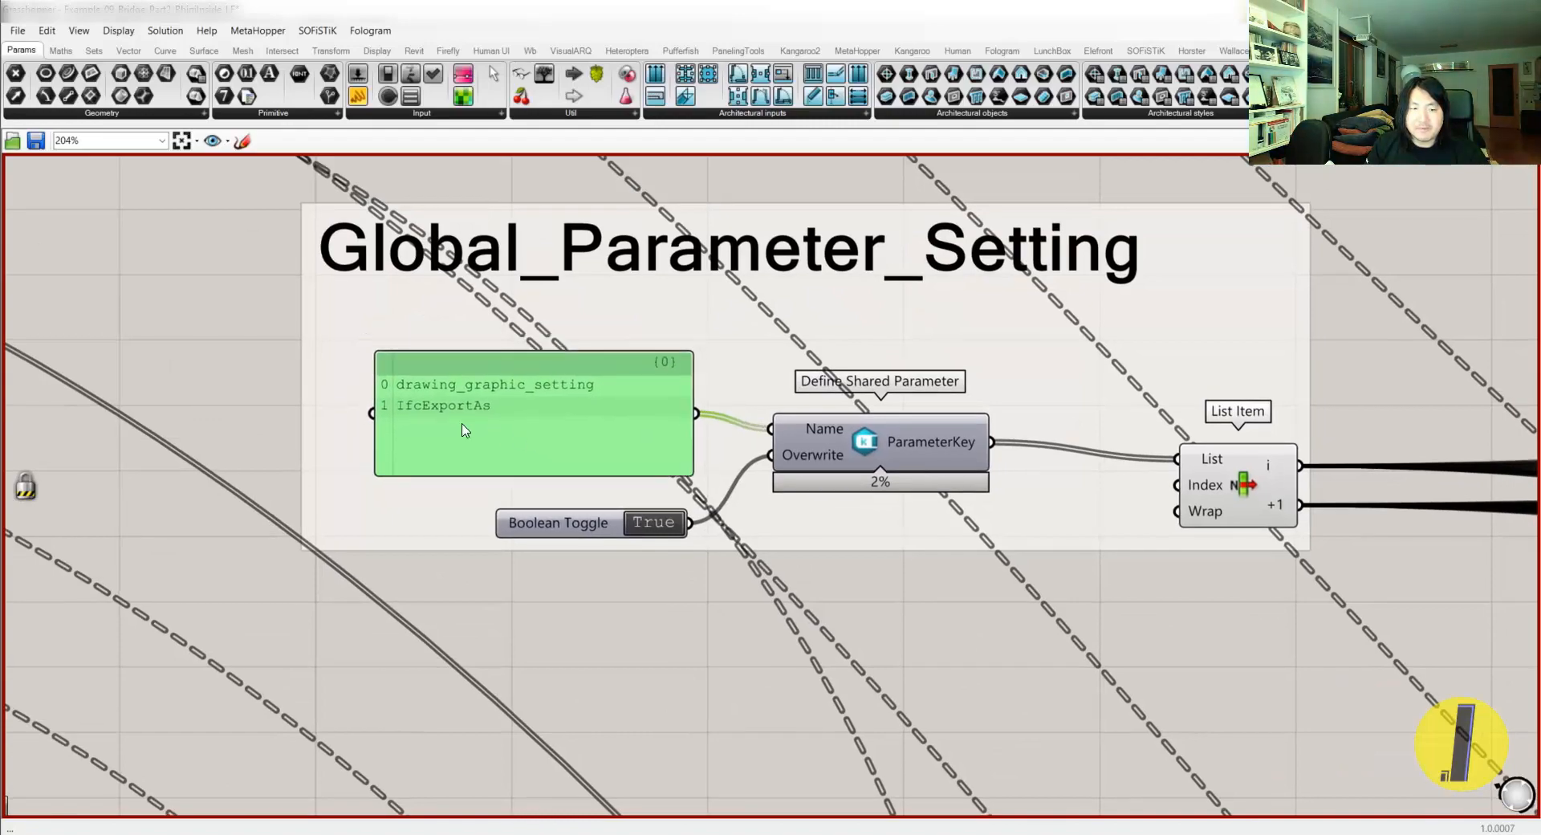
pyautogui.click(586, 528)
pyautogui.scroll(-8, 994, 504)
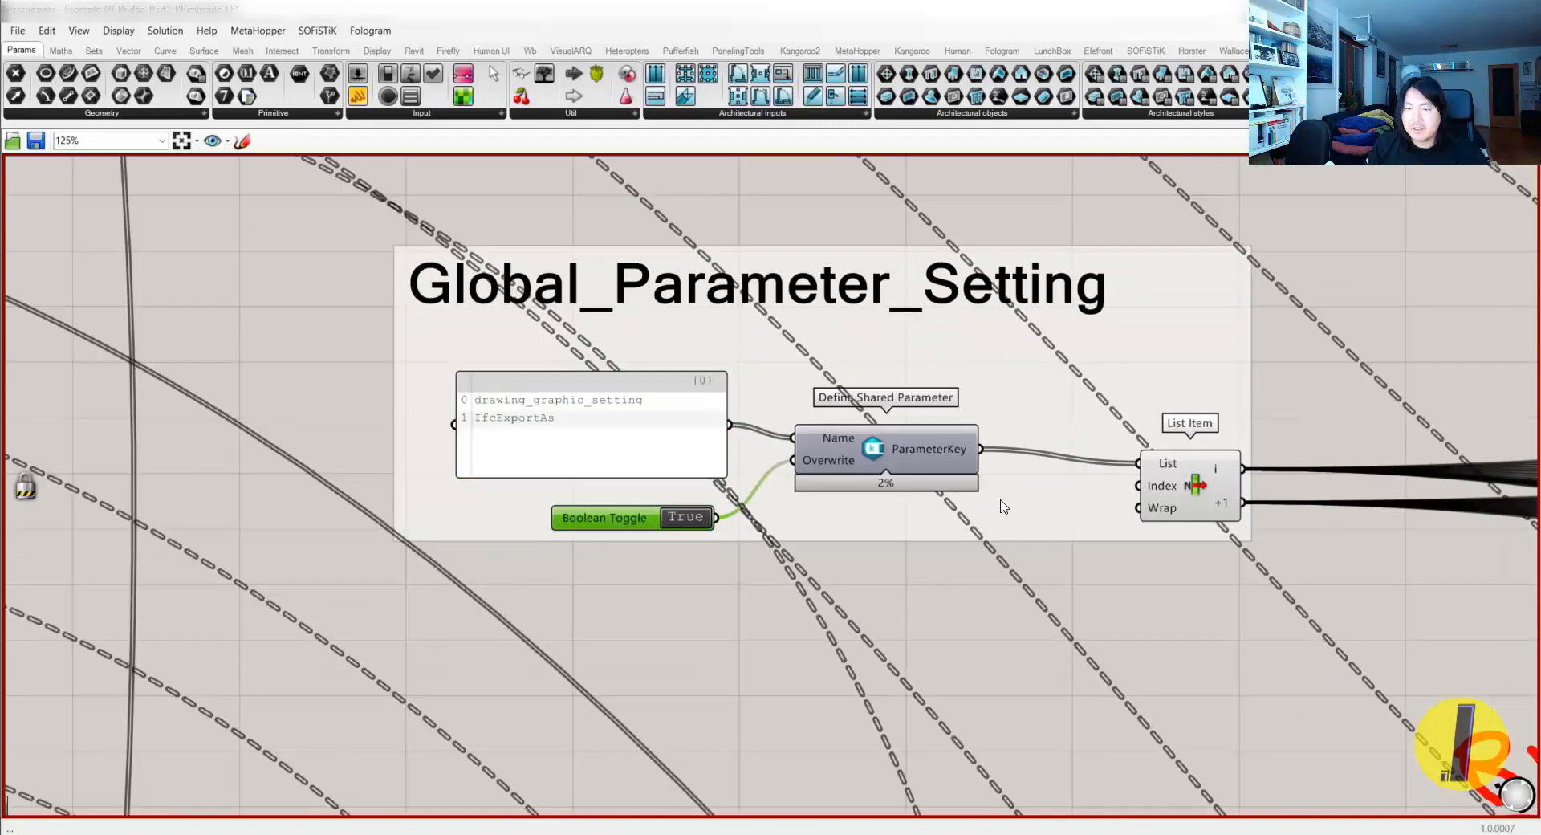
# - Find the Web, Top Slab and Bottom Slab shear key groups and the Bearing group below the loadable family rows
pyautogui.moveTo(1224, 609); pyautogui.dragTo(674, 577, button='right')
pyautogui.scroll(-5, 689, 568)
pyautogui.scroll(-6, 723, 546)
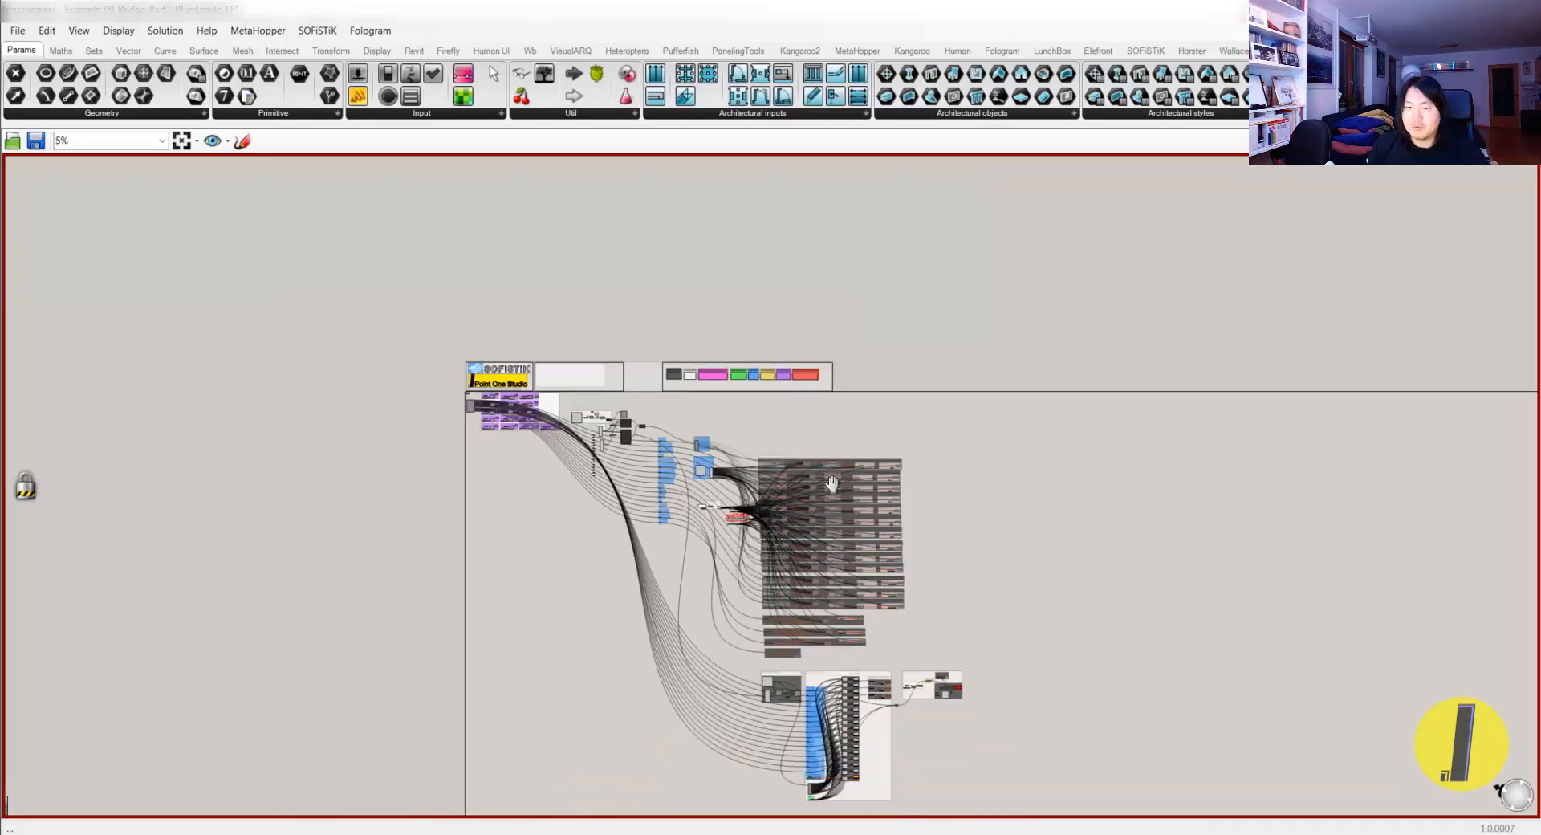
pyautogui.moveTo(816, 507); pyautogui.dragTo(914, 441, button='right')
pyautogui.scroll(10, 871, 595)
pyautogui.moveTo(969, 598); pyautogui.dragTo(927, 541, button='right')
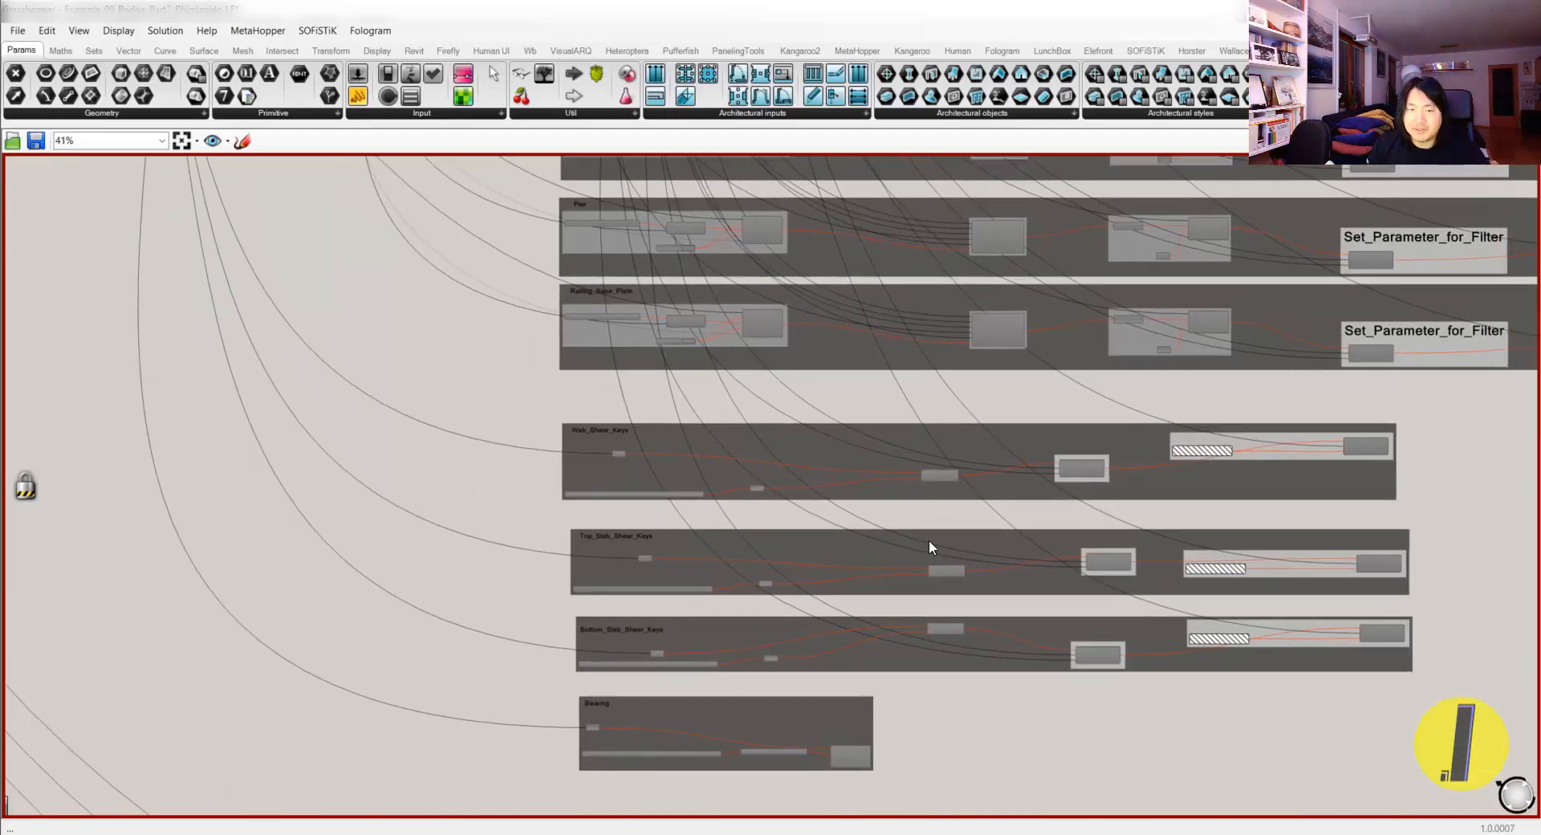
pyautogui.scroll(5, 700, 489)
pyautogui.scroll(-4, 576, 419)
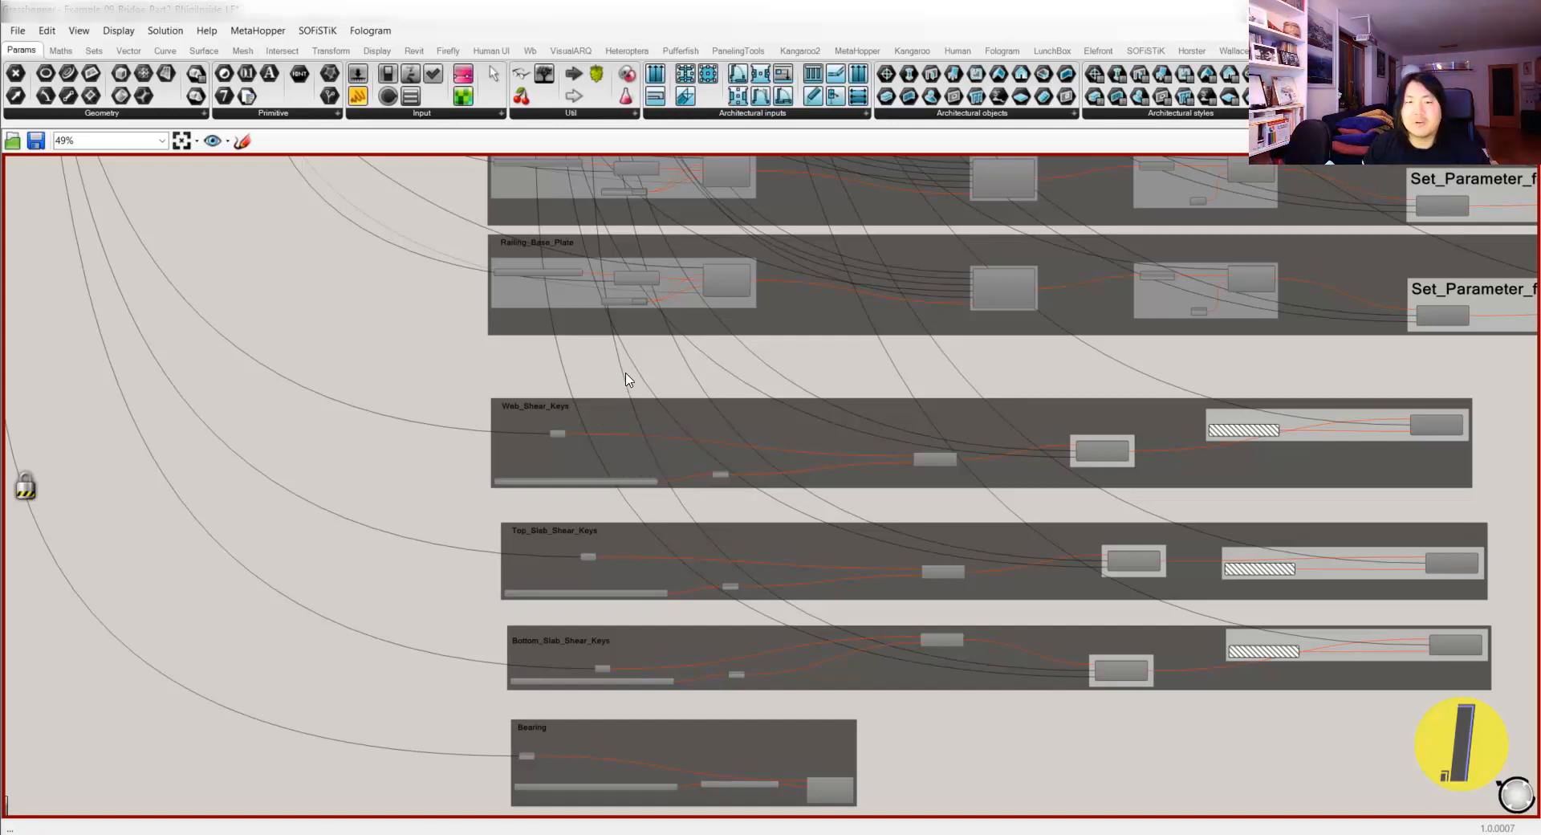
pyautogui.scroll(-2, 654, 374)
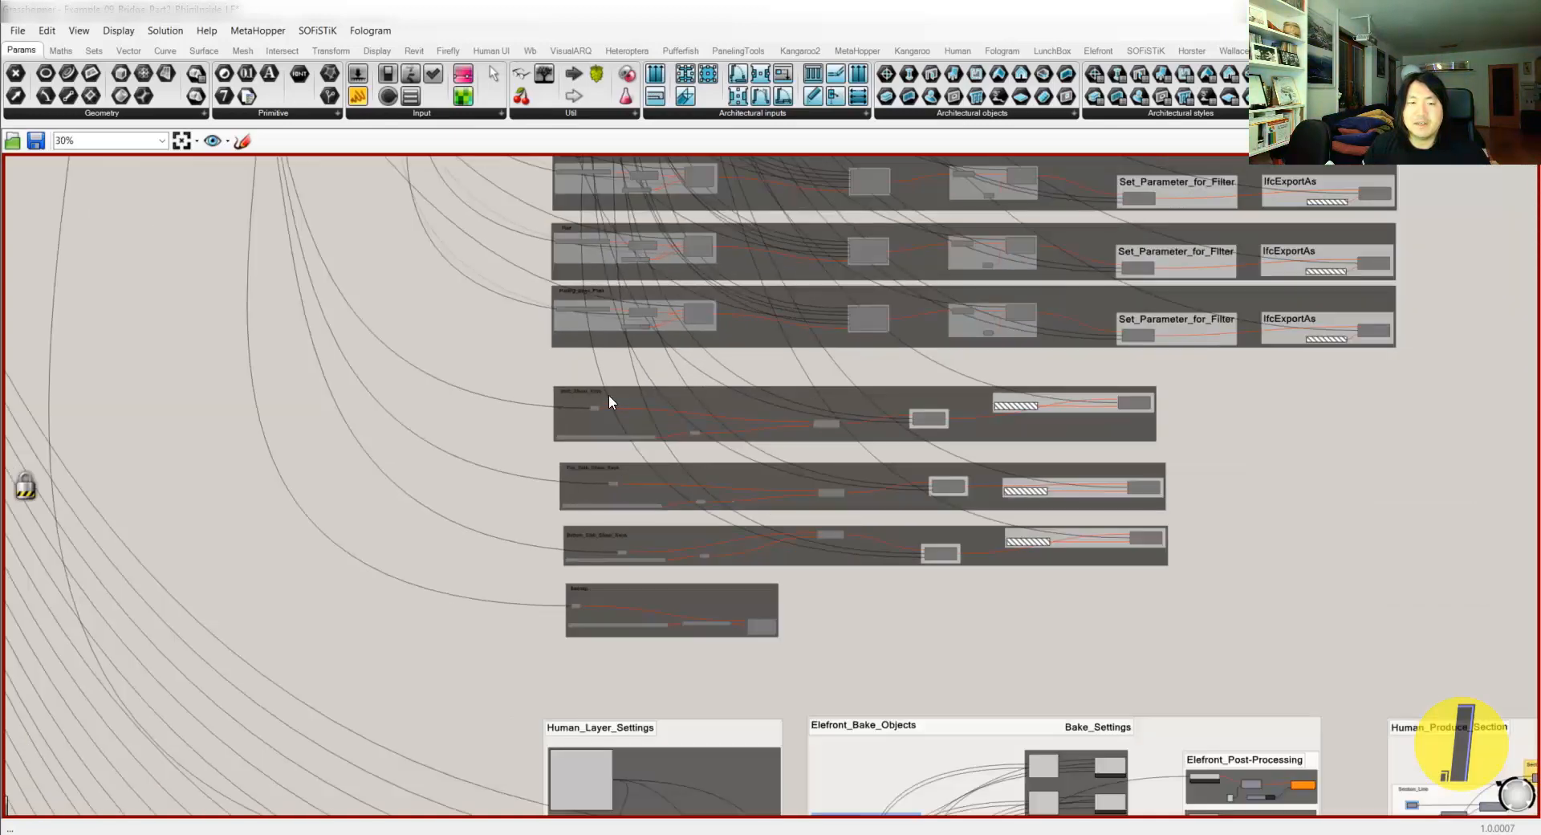
# - Select the Top_Slab_Shear_Keys group and examine the point, family picker and type inputs of the shear key and Bearing groups
pyautogui.scroll(3, 610, 401)
pyautogui.scroll(2, 577, 536)
pyautogui.click(554, 533)
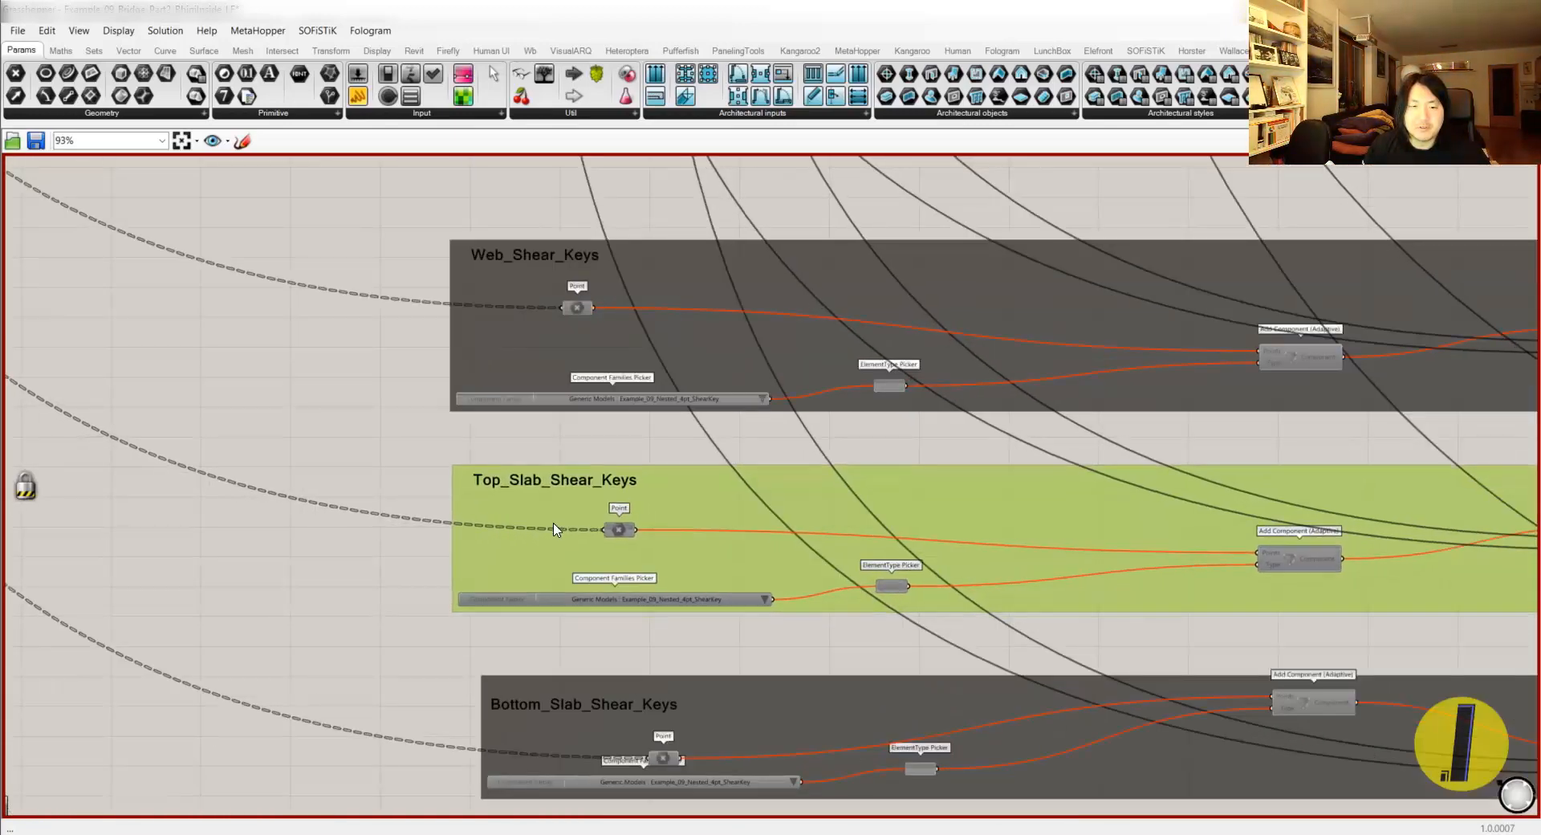
pyautogui.click(523, 702)
pyautogui.scroll(-5, 521, 695)
pyautogui.moveTo(560, 753); pyautogui.dragTo(585, 637, button='right')
pyautogui.scroll(4, 585, 636)
pyautogui.moveTo(570, 662); pyautogui.dragTo(562, 597)
pyautogui.moveTo(546, 506); pyautogui.dragTo(542, 508)
pyautogui.moveTo(515, 370); pyautogui.dragTo(511, 371)
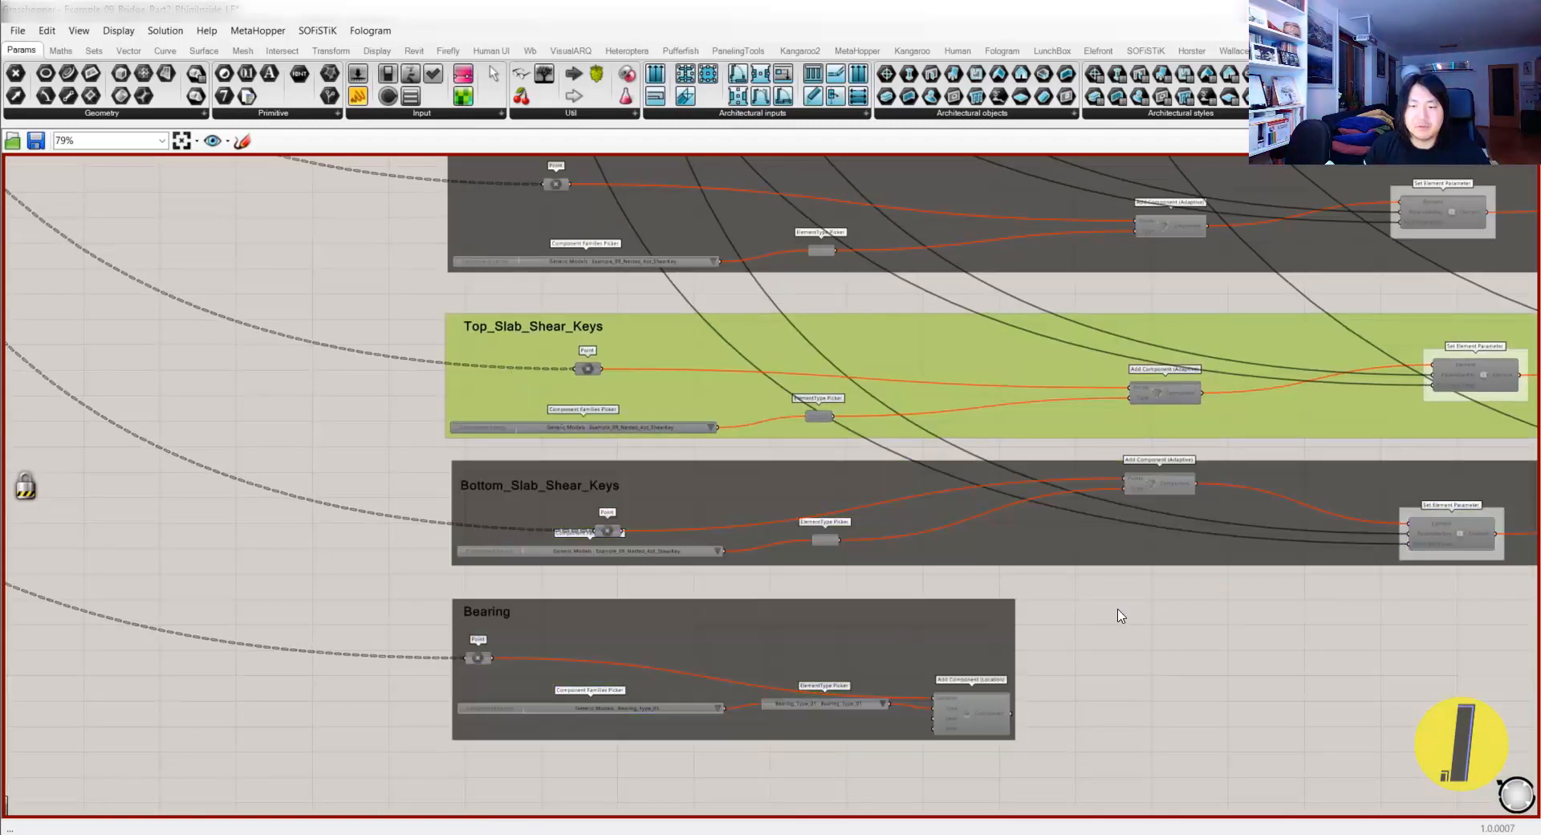
pyautogui.click(1119, 608)
# - Compare the shear key groups with the Railing_Base_Plate family row above and the baking groups below
pyautogui.scroll(-7, 1118, 603)
pyautogui.moveTo(1118, 602); pyautogui.dragTo(927, 563, button='right')
pyautogui.scroll(3, 842, 659)
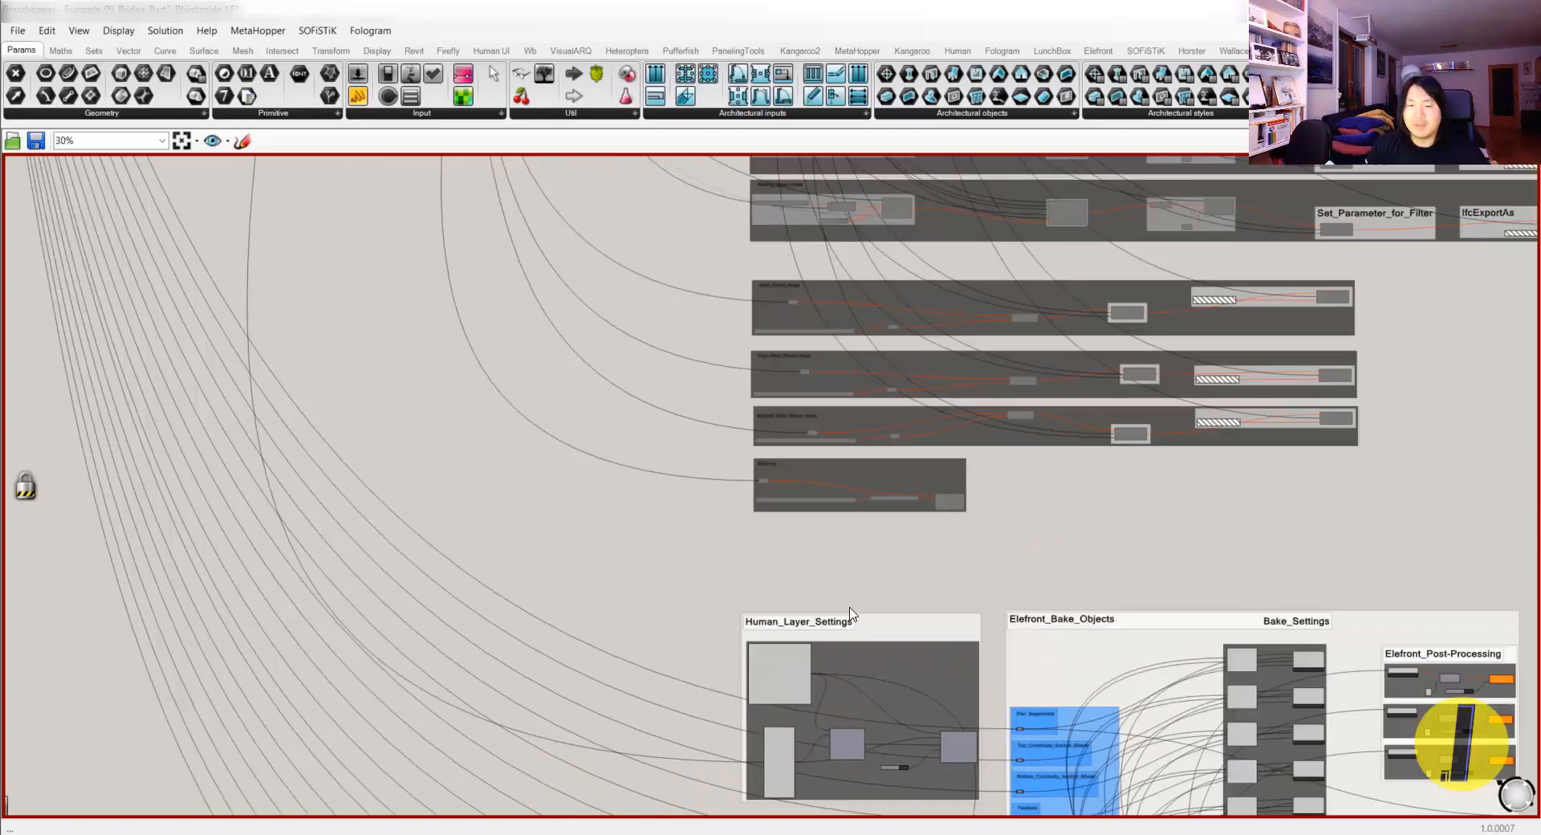
pyautogui.scroll(-5, 851, 614)
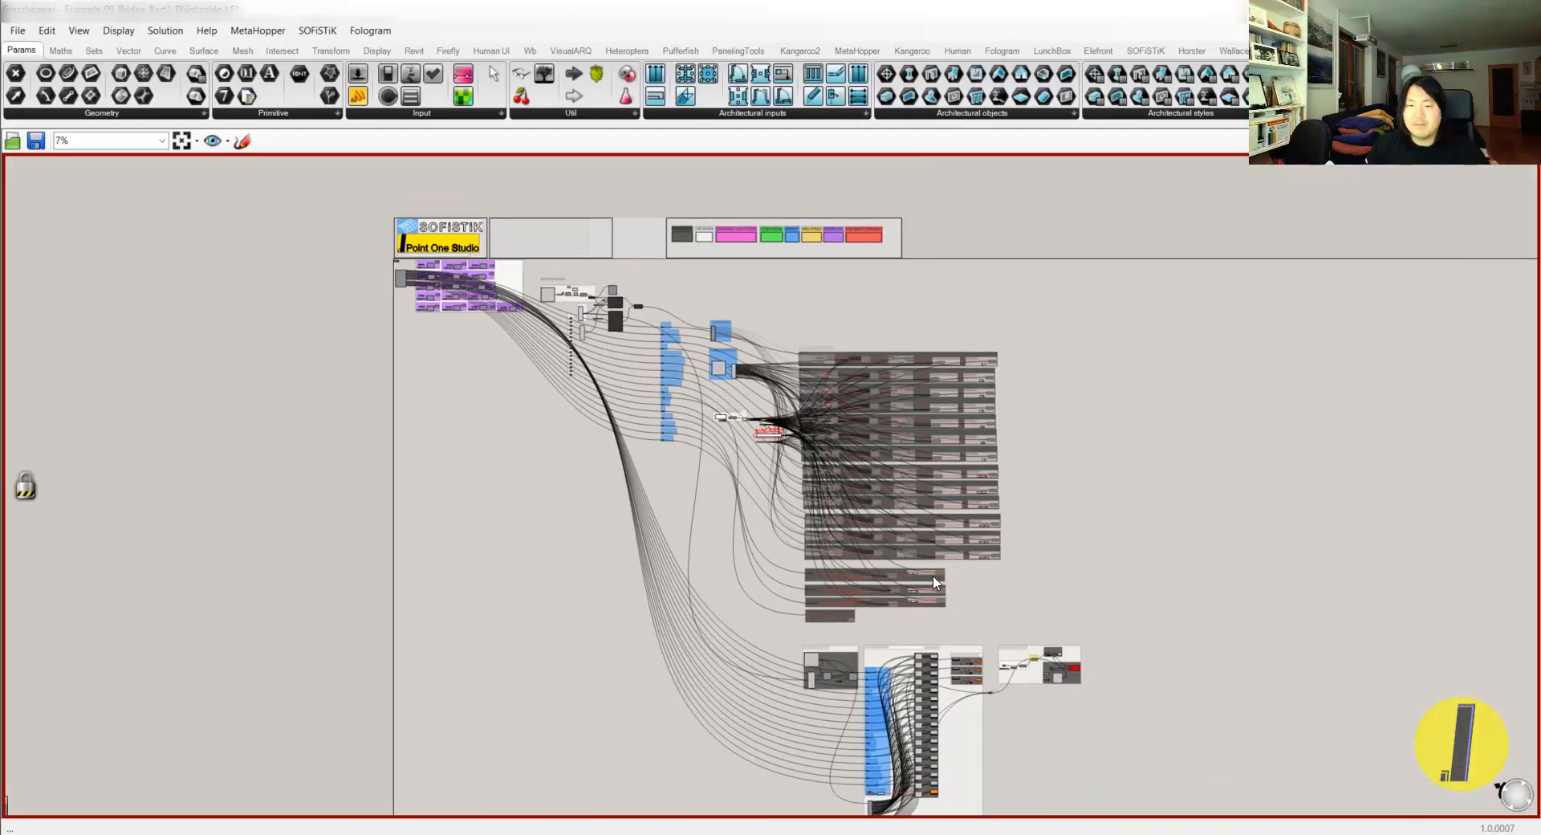
pyautogui.scroll(6, 927, 572)
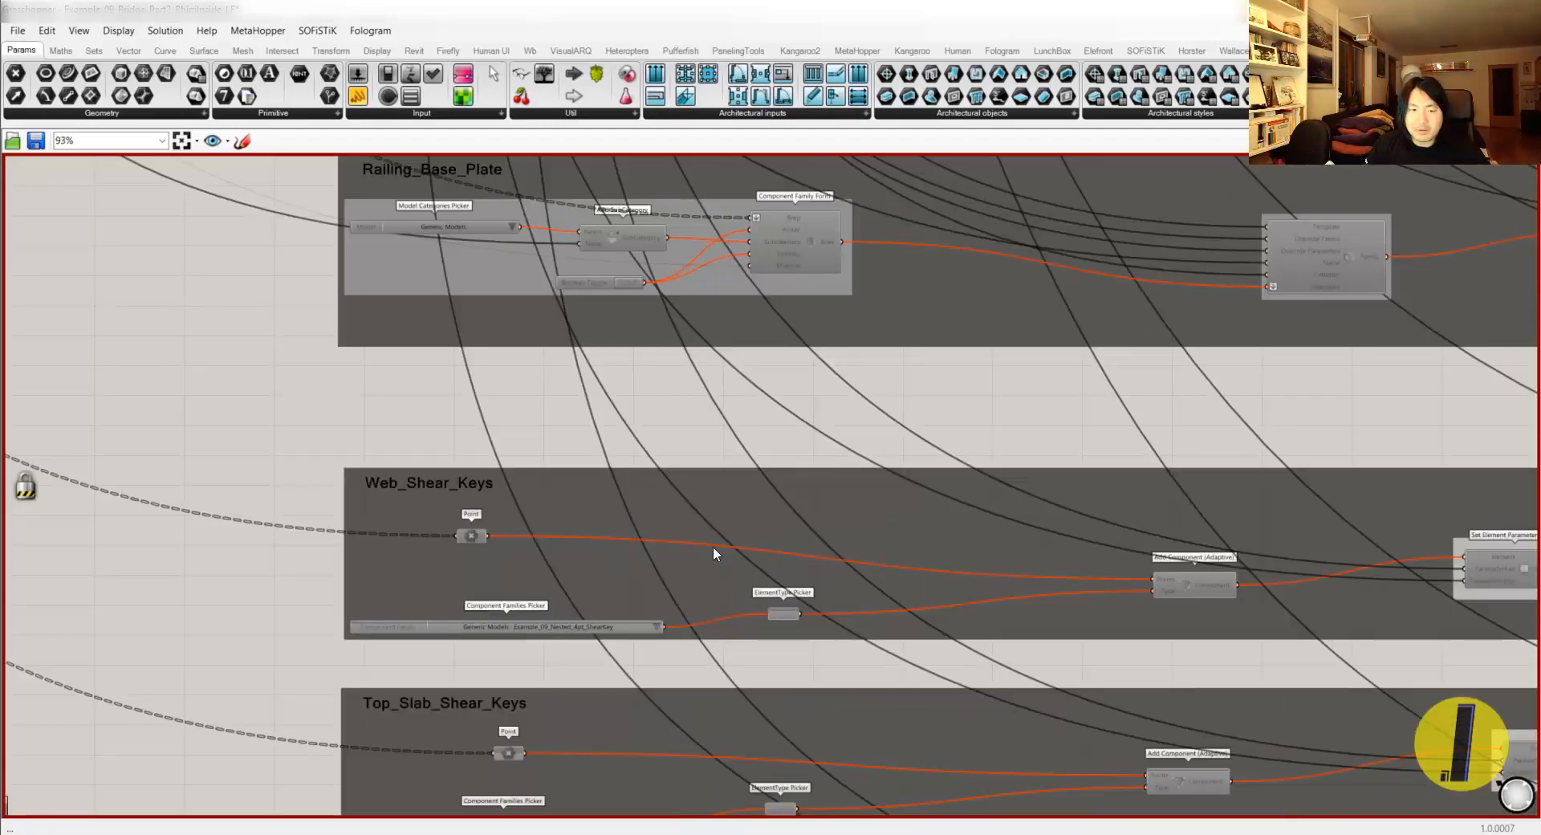
pyautogui.scroll(-1, 716, 551)
pyautogui.scroll(2, 667, 531)
pyautogui.scroll(-5, 676, 673)
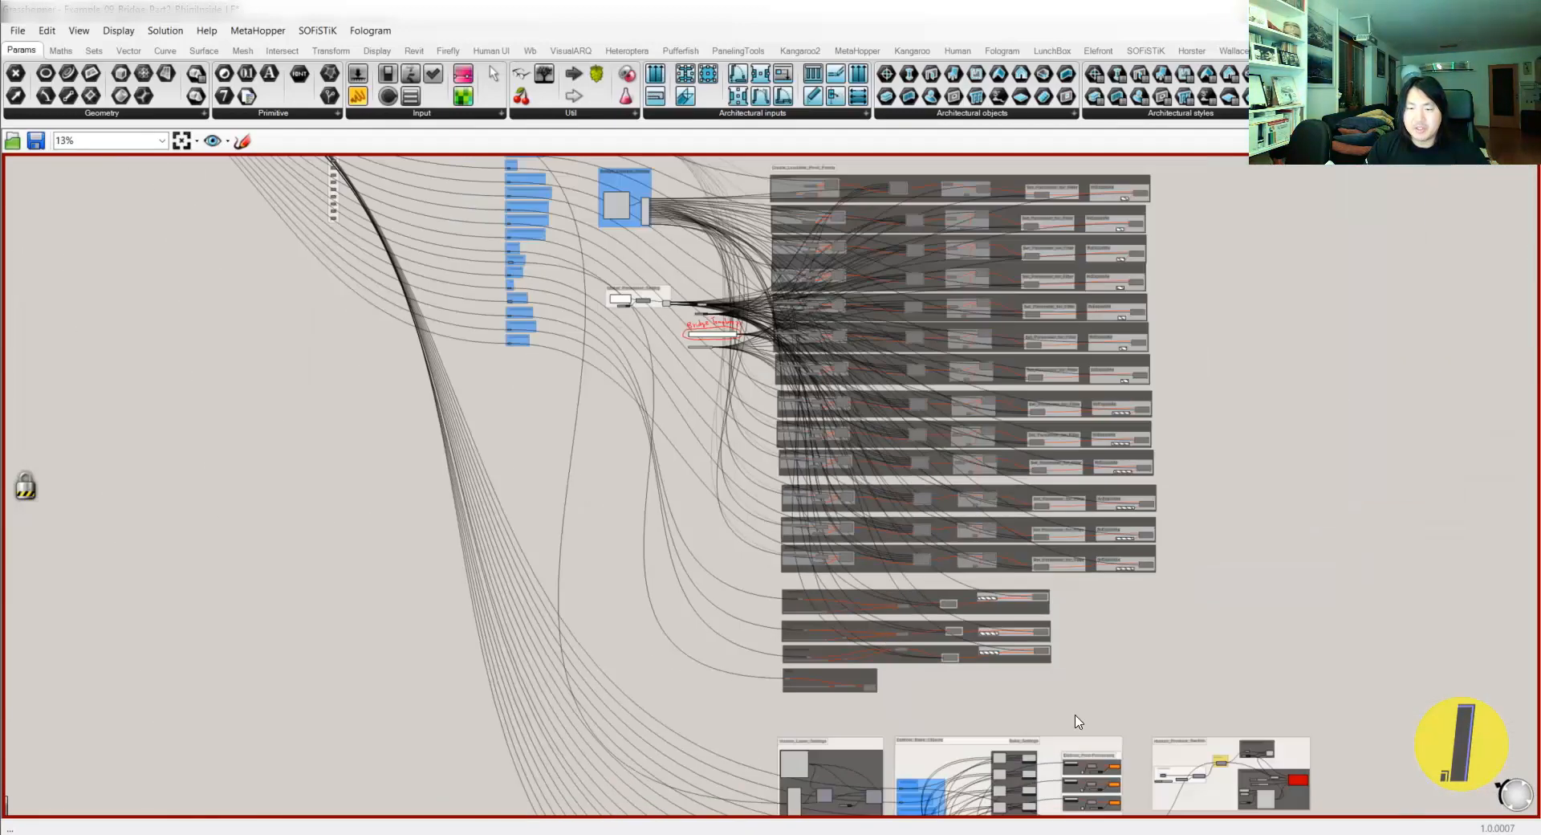
# - Examine the Bearing group's point, component family and element type inputs
pyautogui.moveTo(1079, 701); pyautogui.dragTo(703, 596)
pyautogui.scroll(4, 798, 694)
pyautogui.click(766, 616)
pyautogui.scroll(-6, 793, 632)
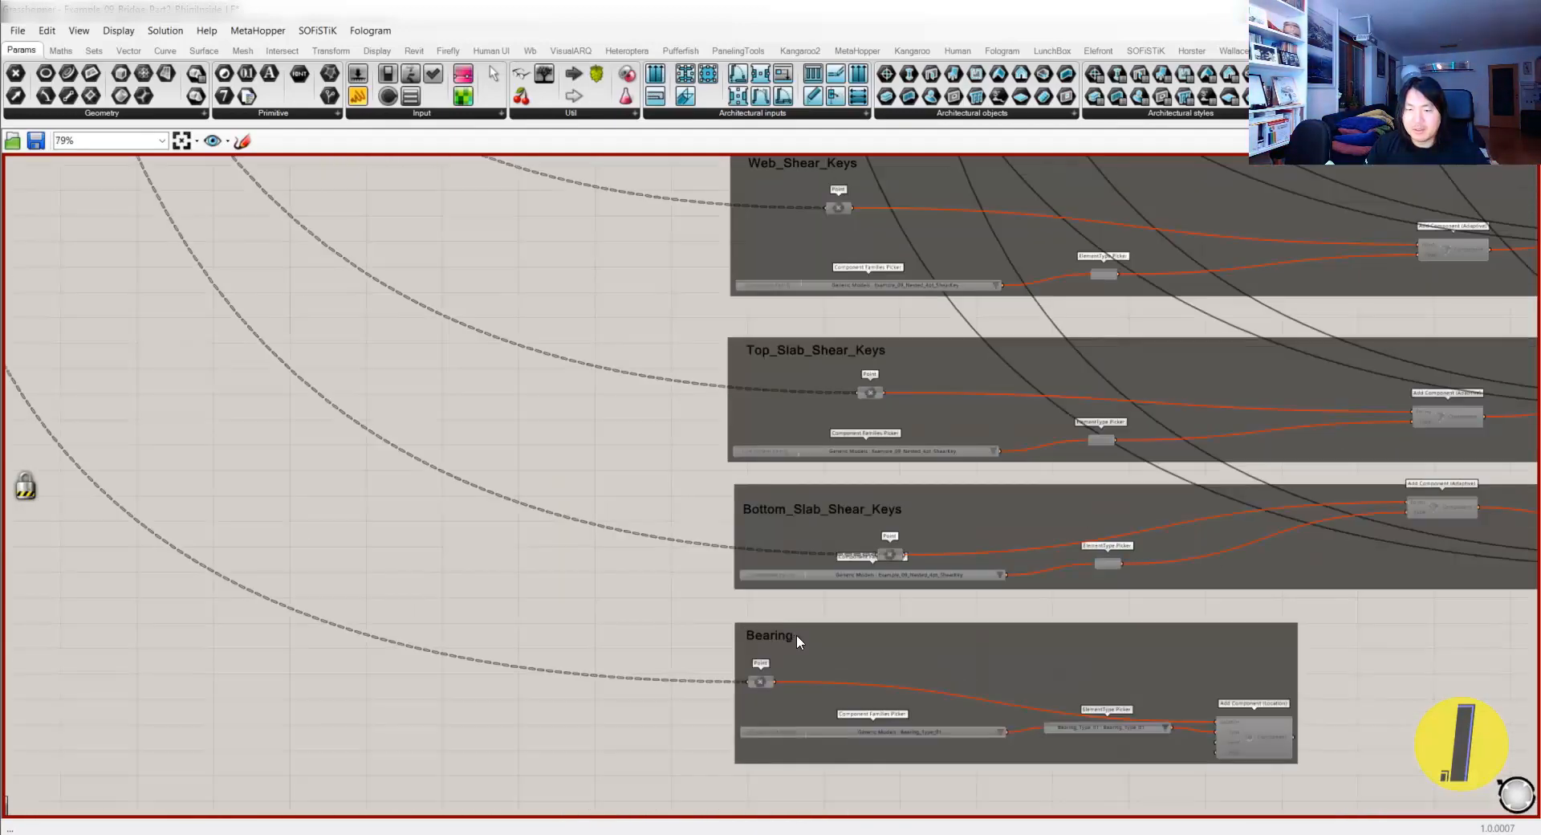
# - Disable all components in the Create_Loadable_Revit_Family rows and deselect them
pyautogui.moveTo(1121, 564); pyautogui.dragTo(790, 226)
pyautogui.middleClick(937, 189)
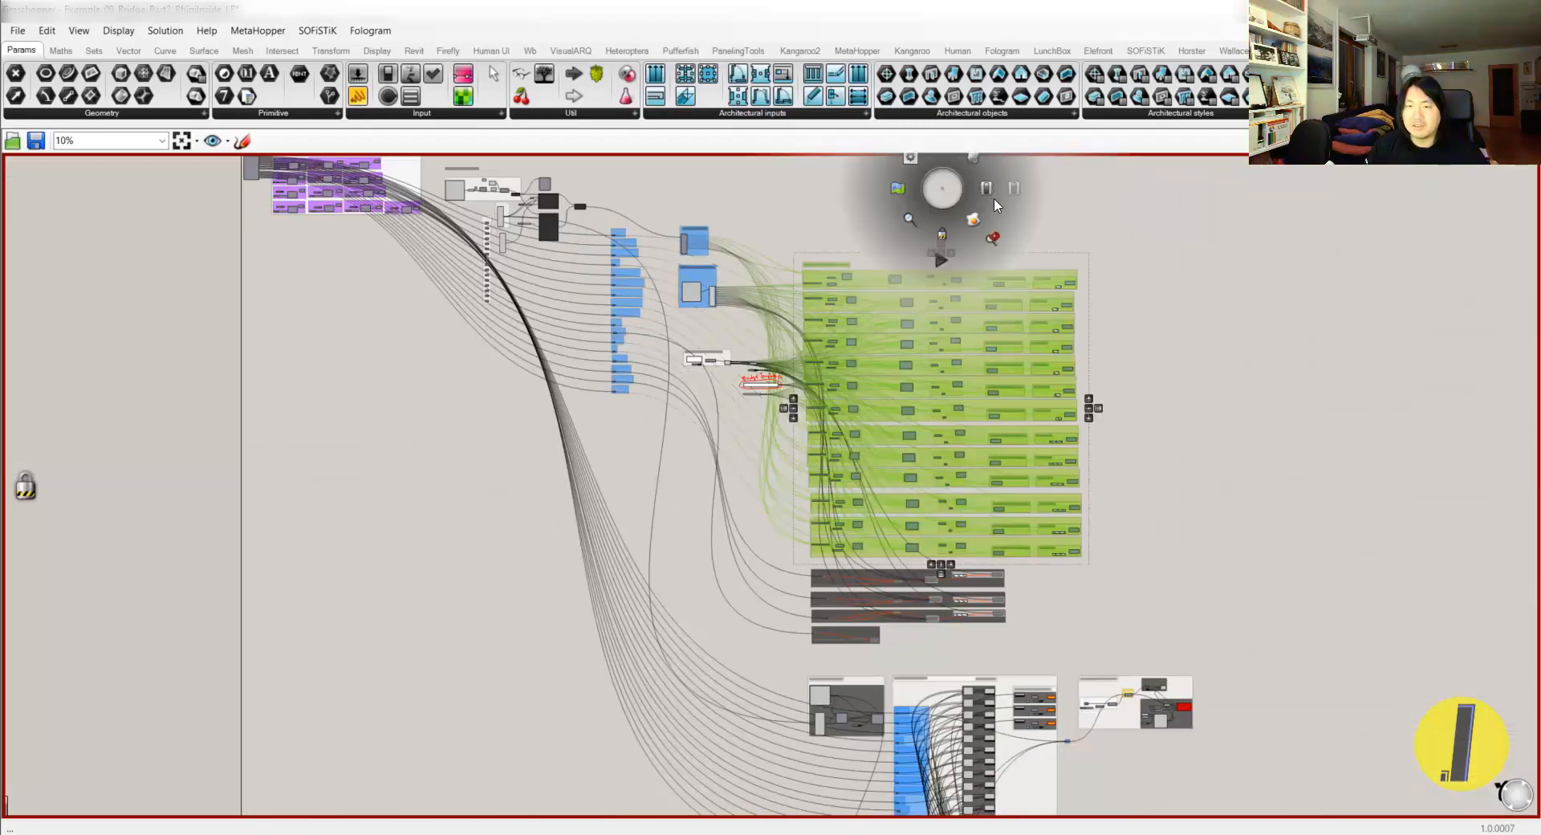
pyautogui.click(1012, 189)
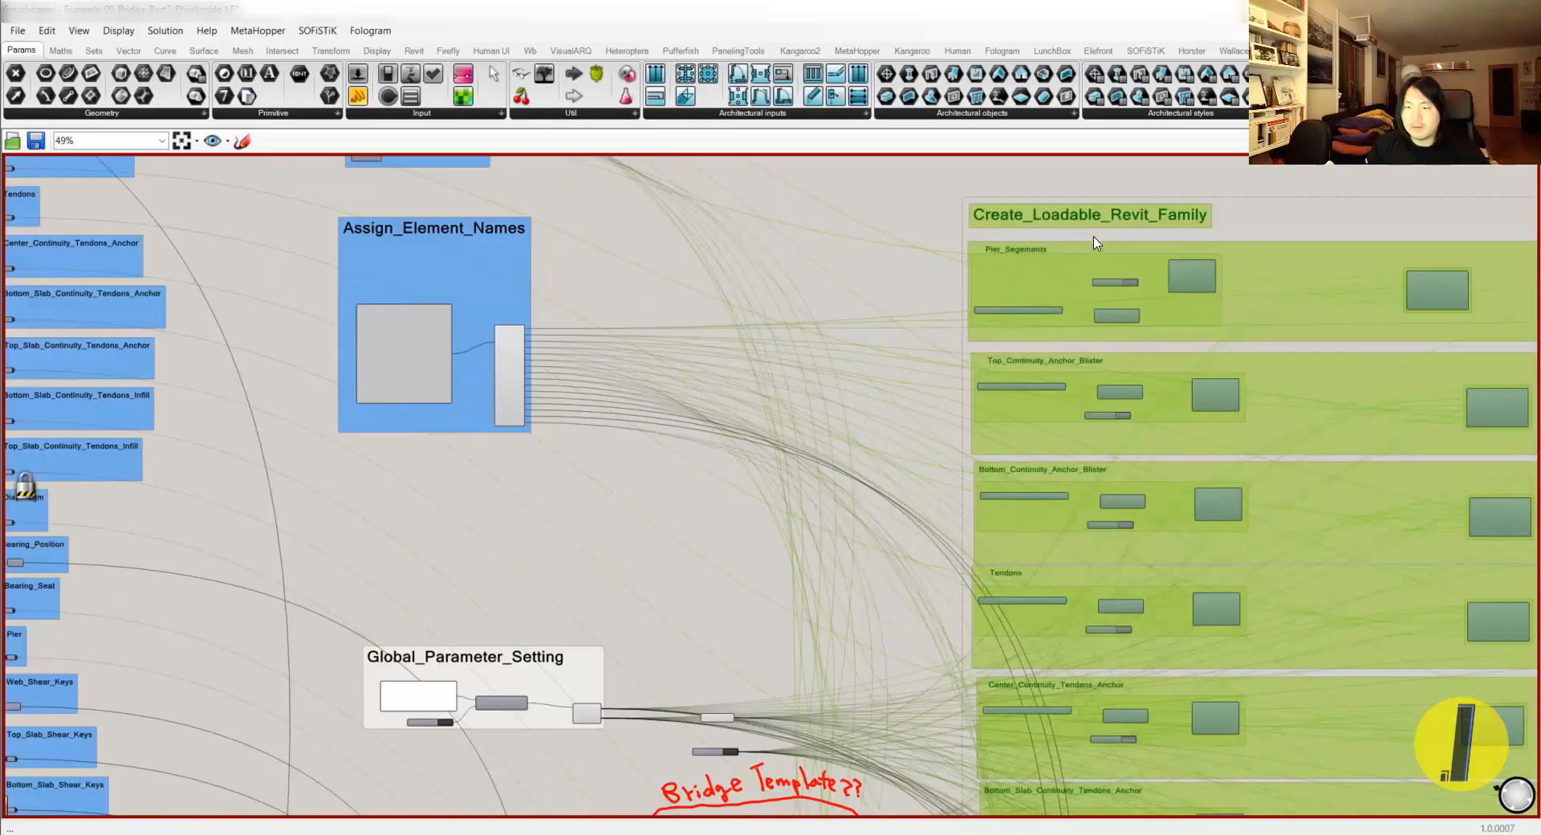
pyautogui.moveTo(919, 309); pyautogui.dragTo(782, 292, button='right')
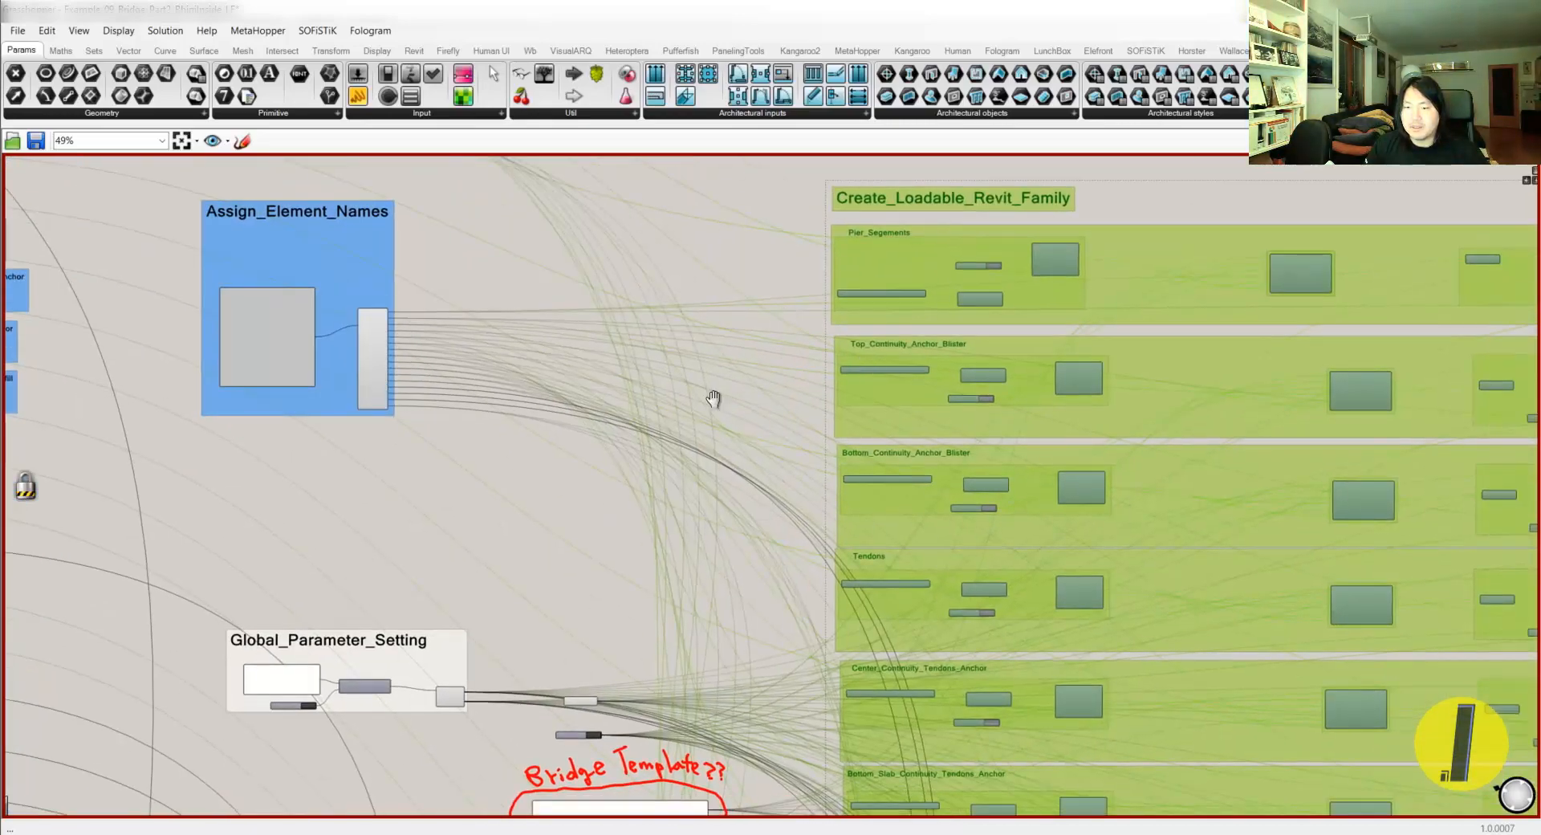
pyautogui.click(807, 378)
pyautogui.moveTo(813, 361); pyautogui.dragTo(597, 410, button='right')
pyautogui.scroll(5, 926, 305)
pyautogui.scroll(-12, 825, 316)
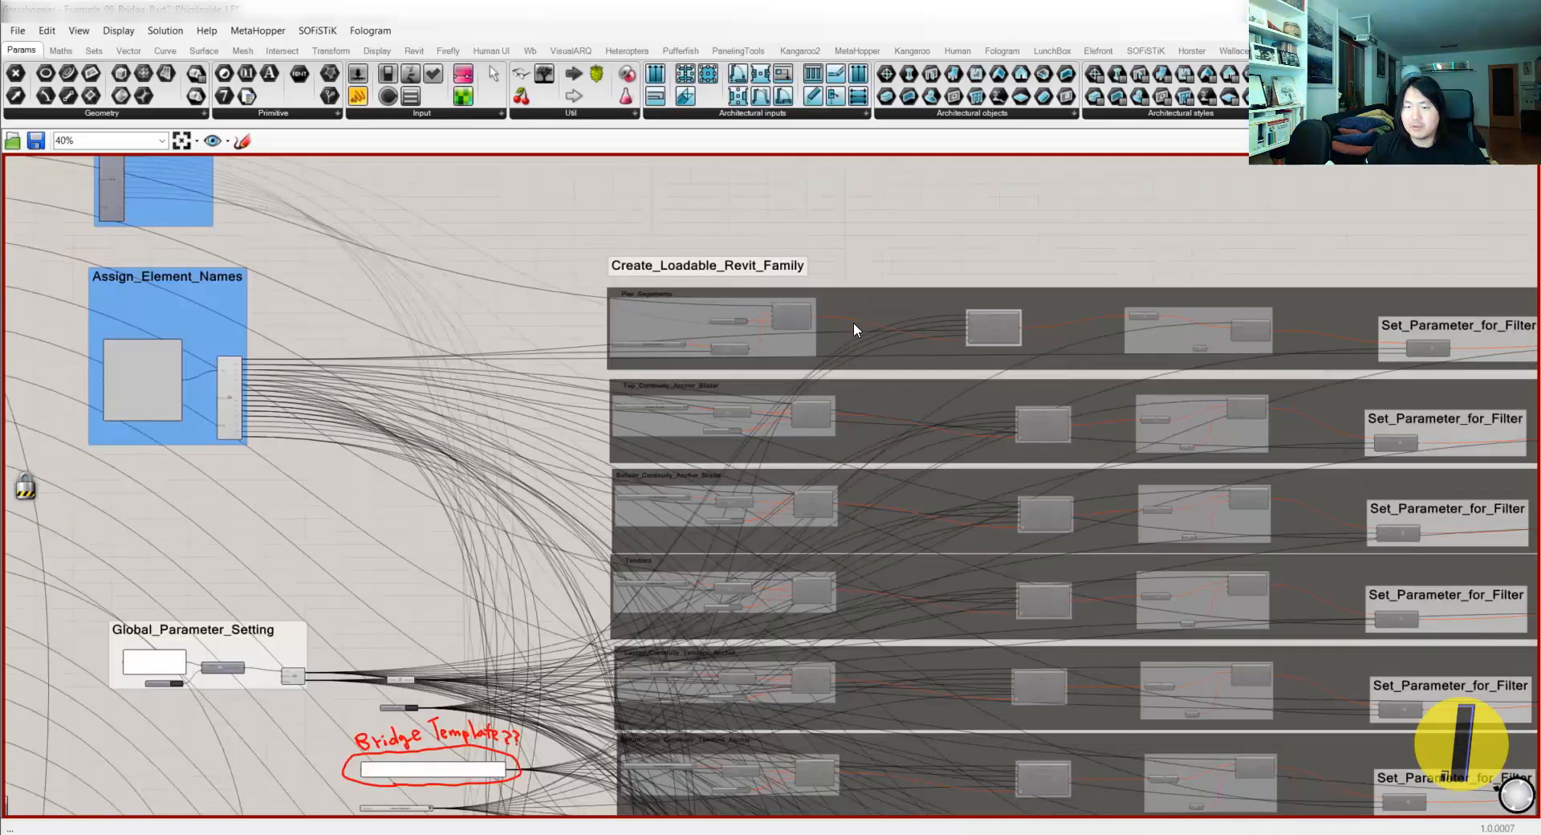
# - Enable all components in the Create_Loadable_Revit_Family rows, leaving out the shear key and Bearing groups
pyautogui.moveTo(991, 449); pyautogui.dragTo(910, 360, button='right')
pyautogui.moveTo(1142, 660); pyautogui.dragTo(666, 194)
pyautogui.middleClick(763, 172)
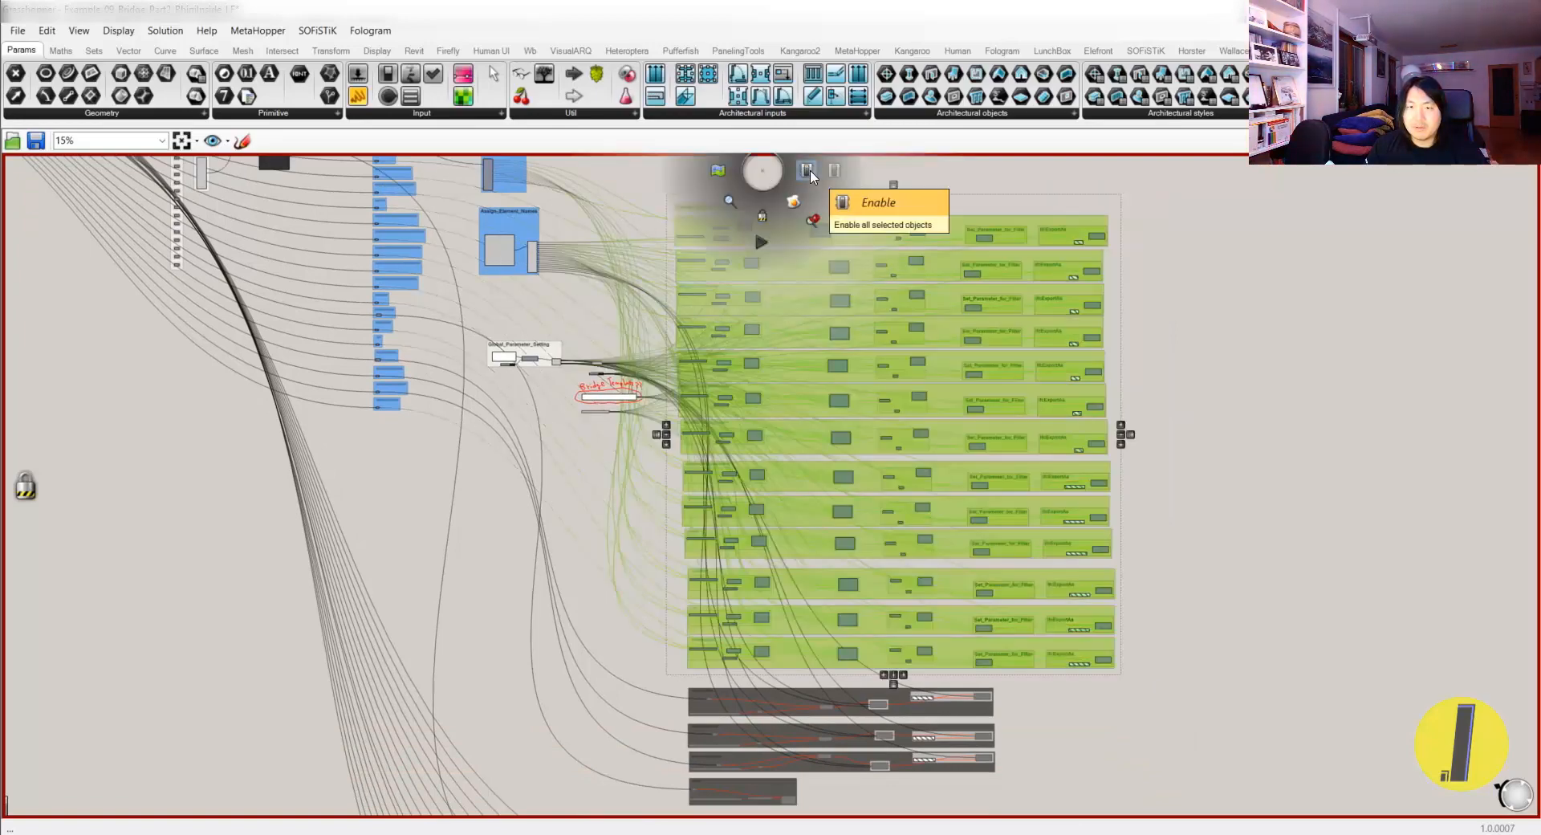
pyautogui.click(807, 171)
pyautogui.scroll(3, 815, 183)
pyautogui.click(817, 207)
pyautogui.scroll(5, 515, 346)
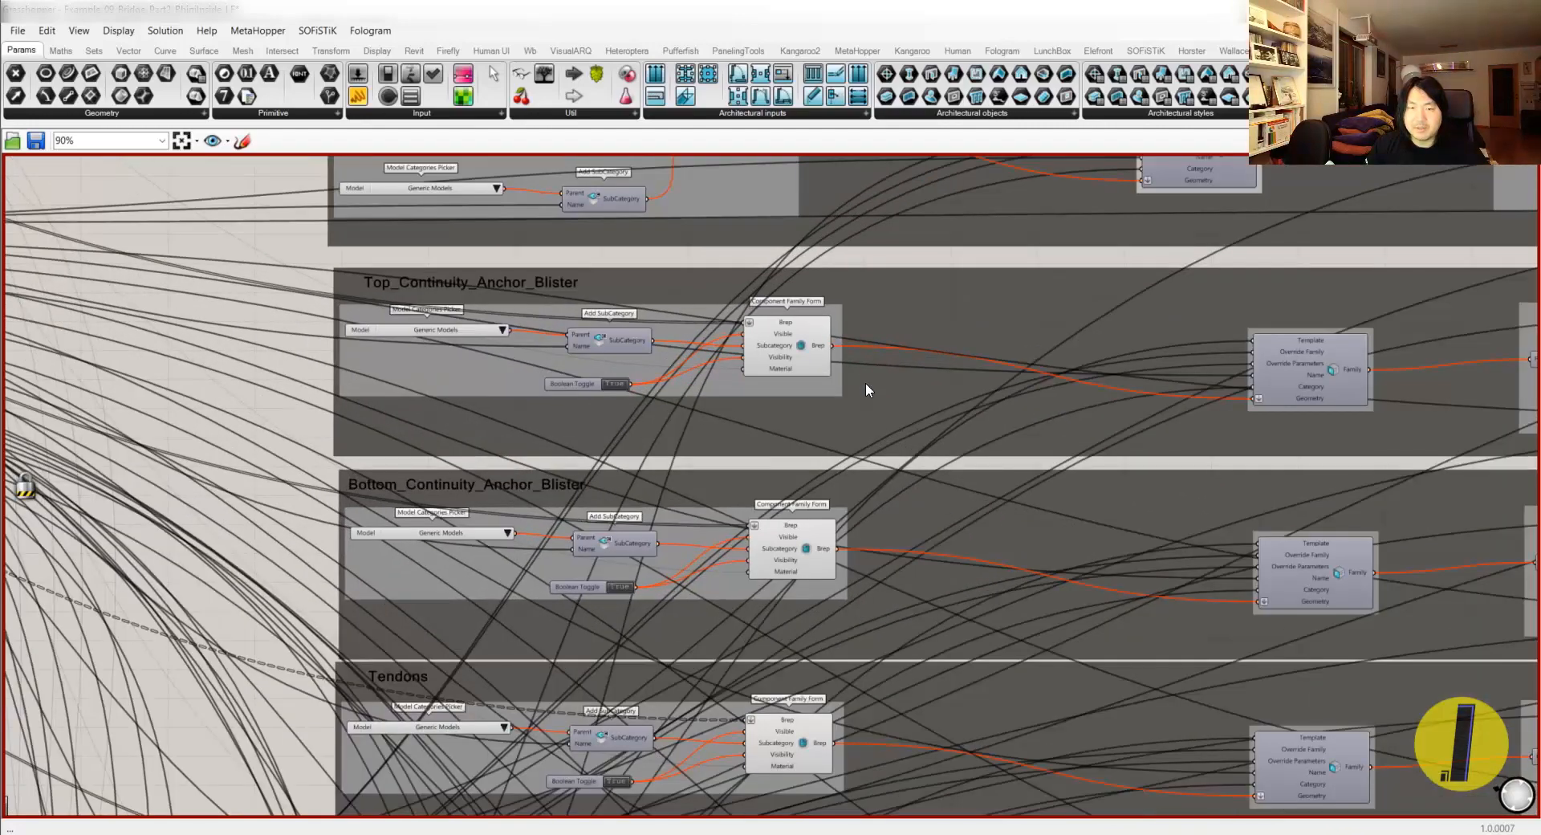
# - Review the enabled family rows from Pier_Segements down to the continuity tendon infill rows
pyautogui.moveTo(1457, 399); pyautogui.dragTo(937, 350, button='right')
pyautogui.scroll(-5, 1090, 362)
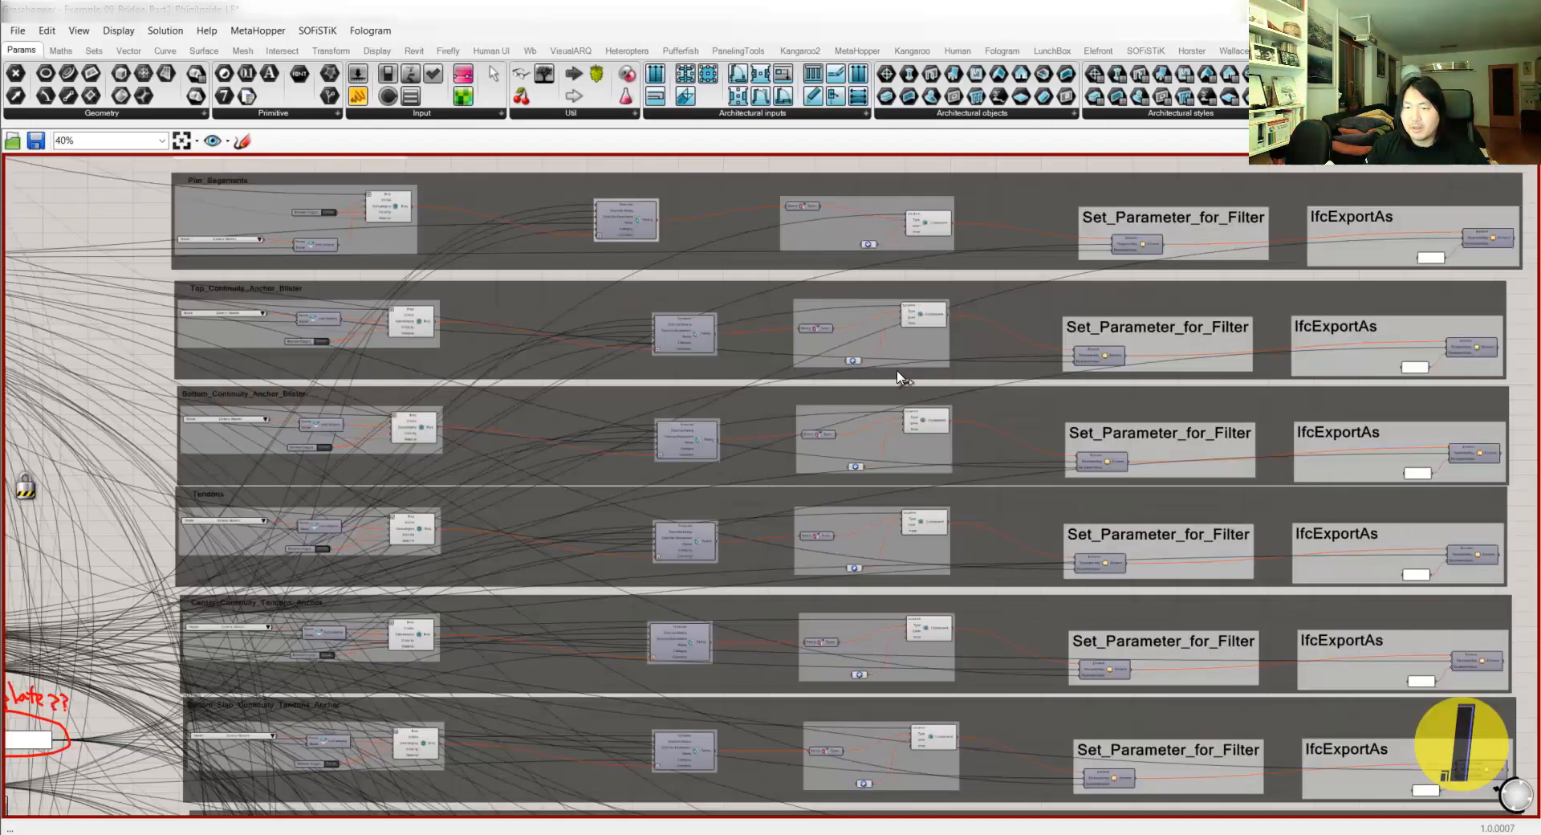
pyautogui.moveTo(995, 541); pyautogui.dragTo(962, 318, button='right')
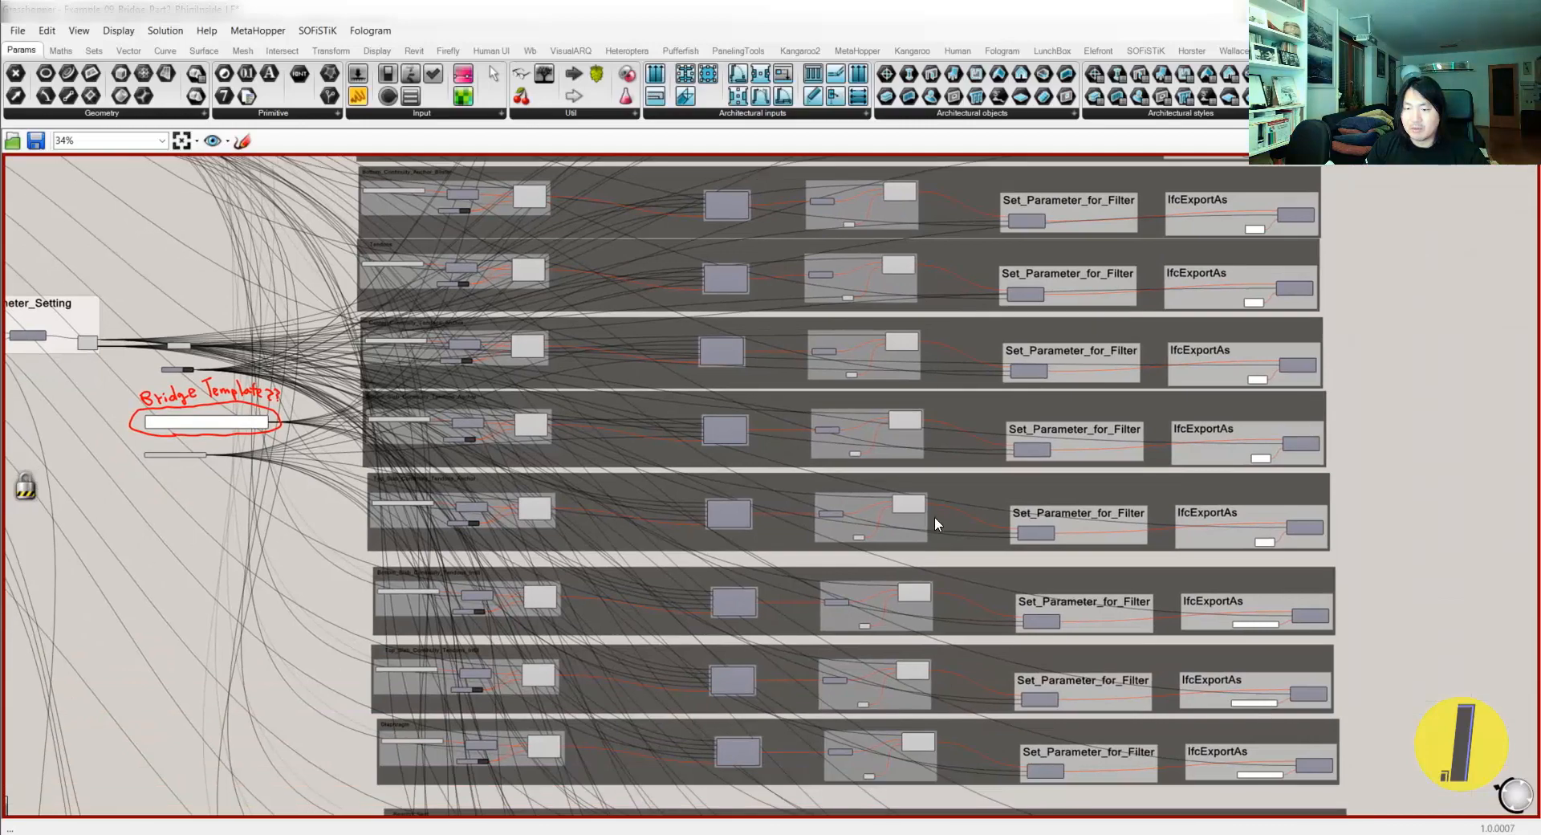
pyautogui.moveTo(911, 606); pyautogui.dragTo(926, 446, button='right')
pyautogui.moveTo(1406, 482); pyautogui.dragTo(381, 414)
pyautogui.scroll(4, 401, 434)
pyautogui.click(286, 434)
# - Select Component Family Form in the Bottom_Slab_Continuity_Tendons_Infill row and follow its output onward
pyautogui.scroll(5, 377, 434)
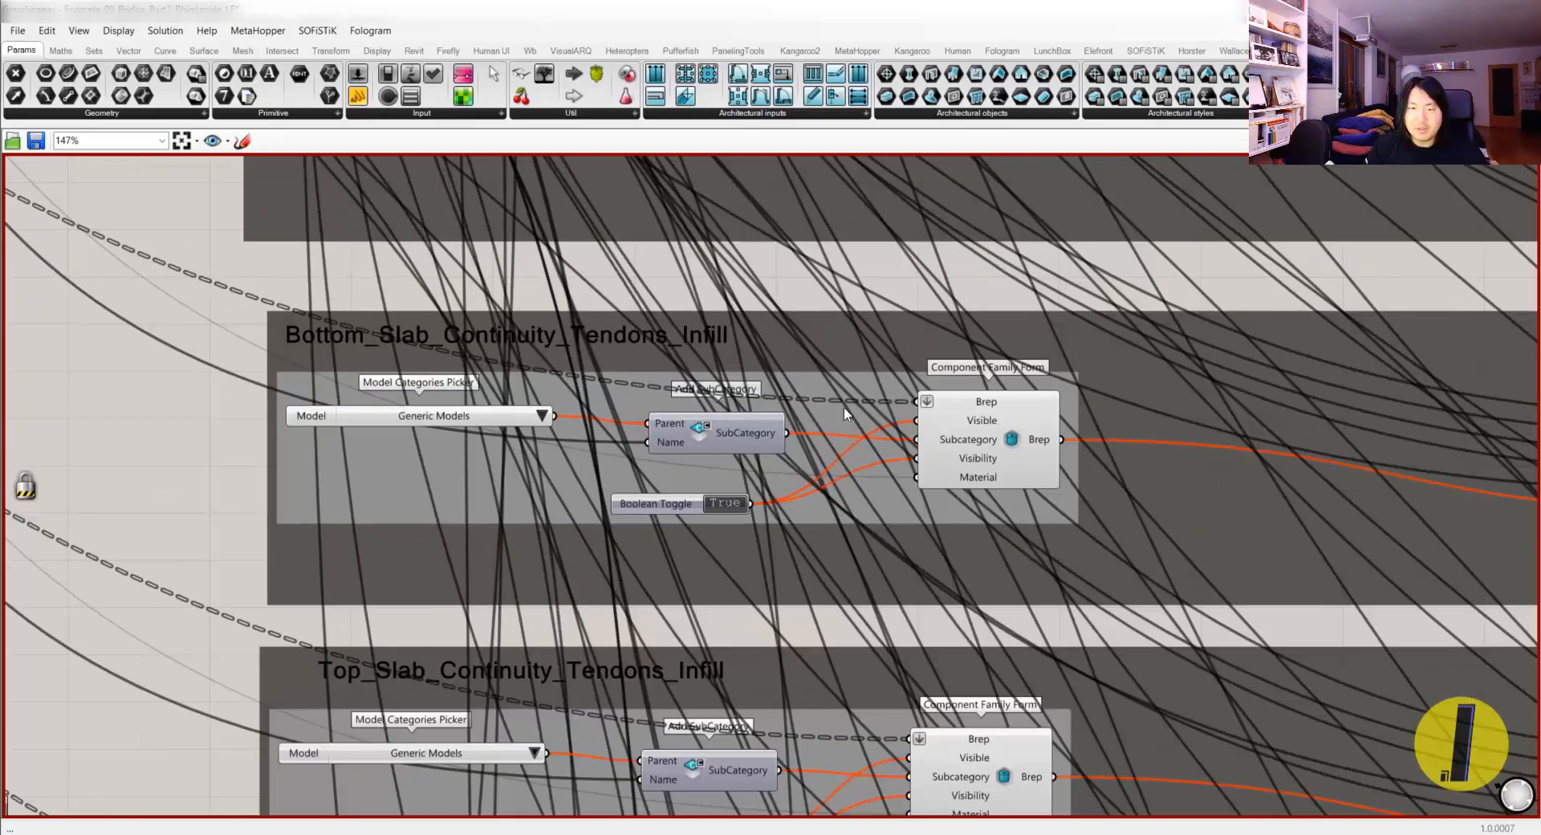
pyautogui.click(969, 425)
pyautogui.scroll(-5, 971, 425)
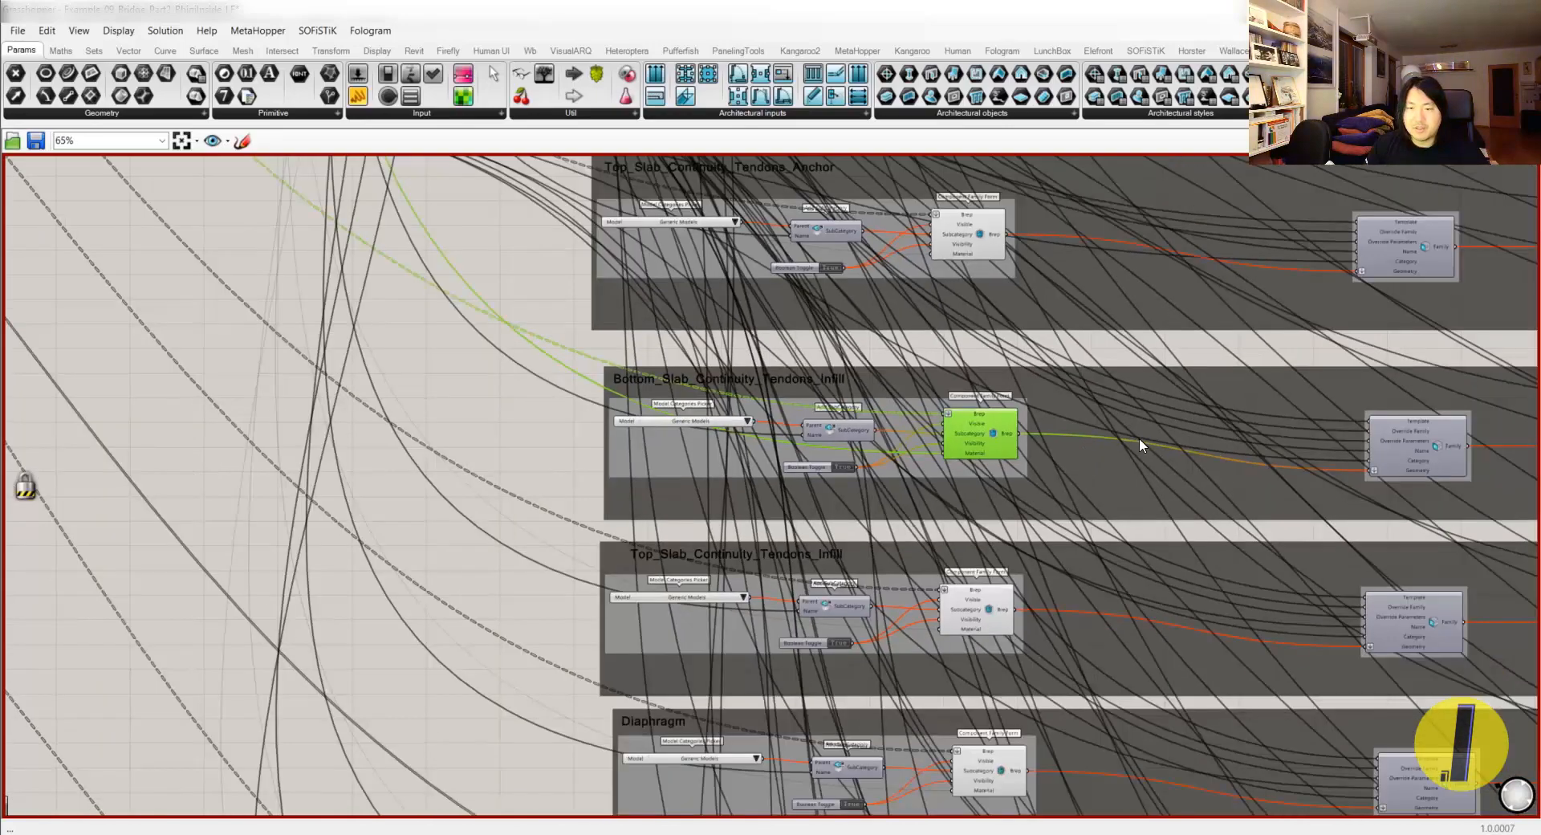
pyautogui.moveTo(1445, 437); pyautogui.dragTo(907, 439, button='right')
pyautogui.moveTo(1055, 425); pyautogui.dragTo(726, 418, button='right')
pyautogui.scroll(-8, 801, 422)
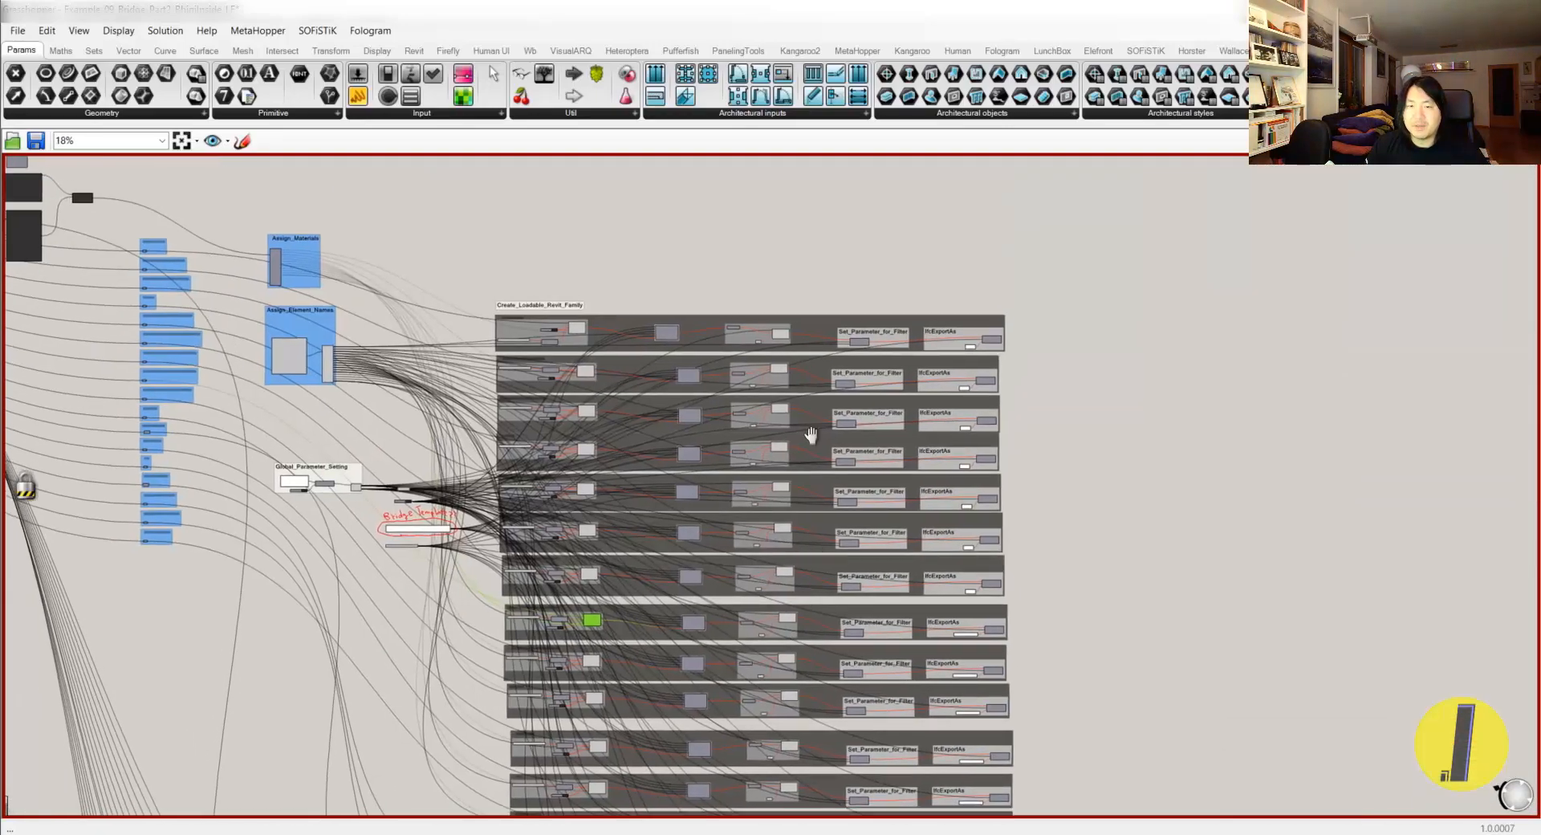
# - Select the family-creating component in the Pier_Segements row, then examine the whole set of enabled rows
pyautogui.scroll(12, 692, 311)
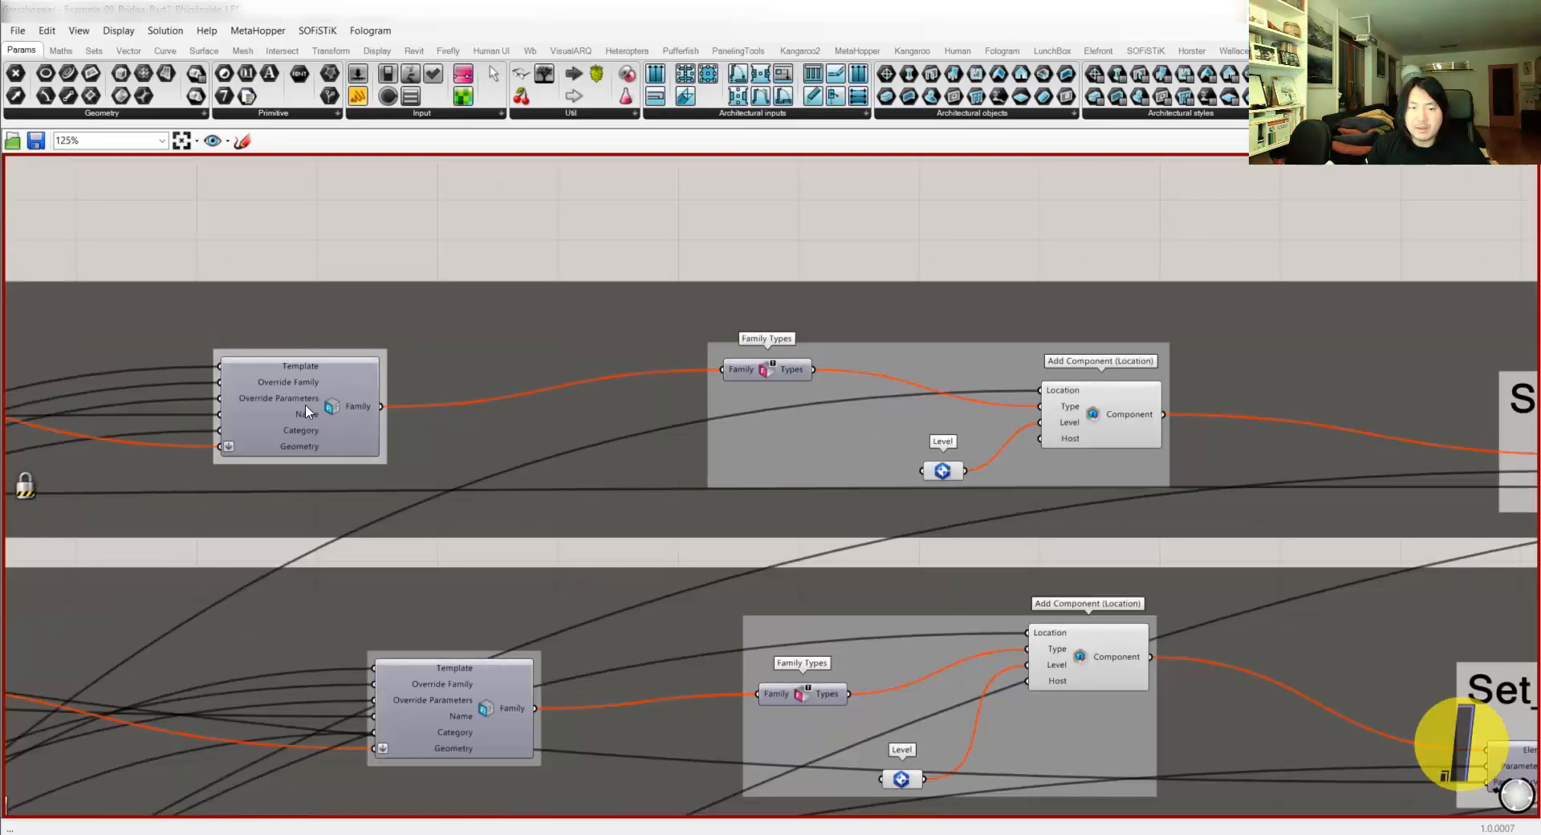
pyautogui.click(329, 419)
pyautogui.scroll(-12, 889, 392)
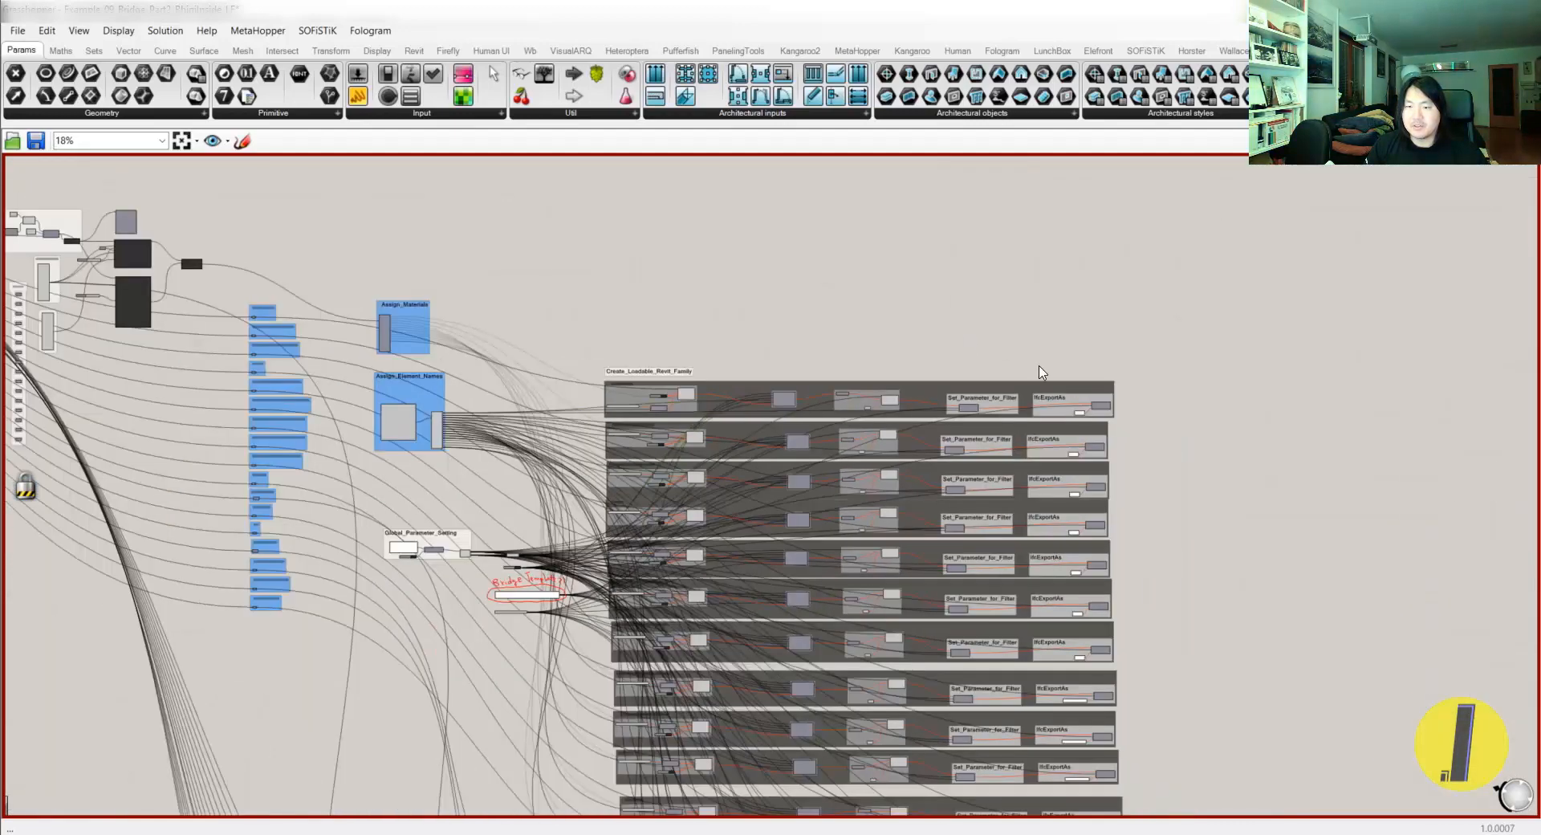
pyautogui.scroll(-2, 1022, 275)
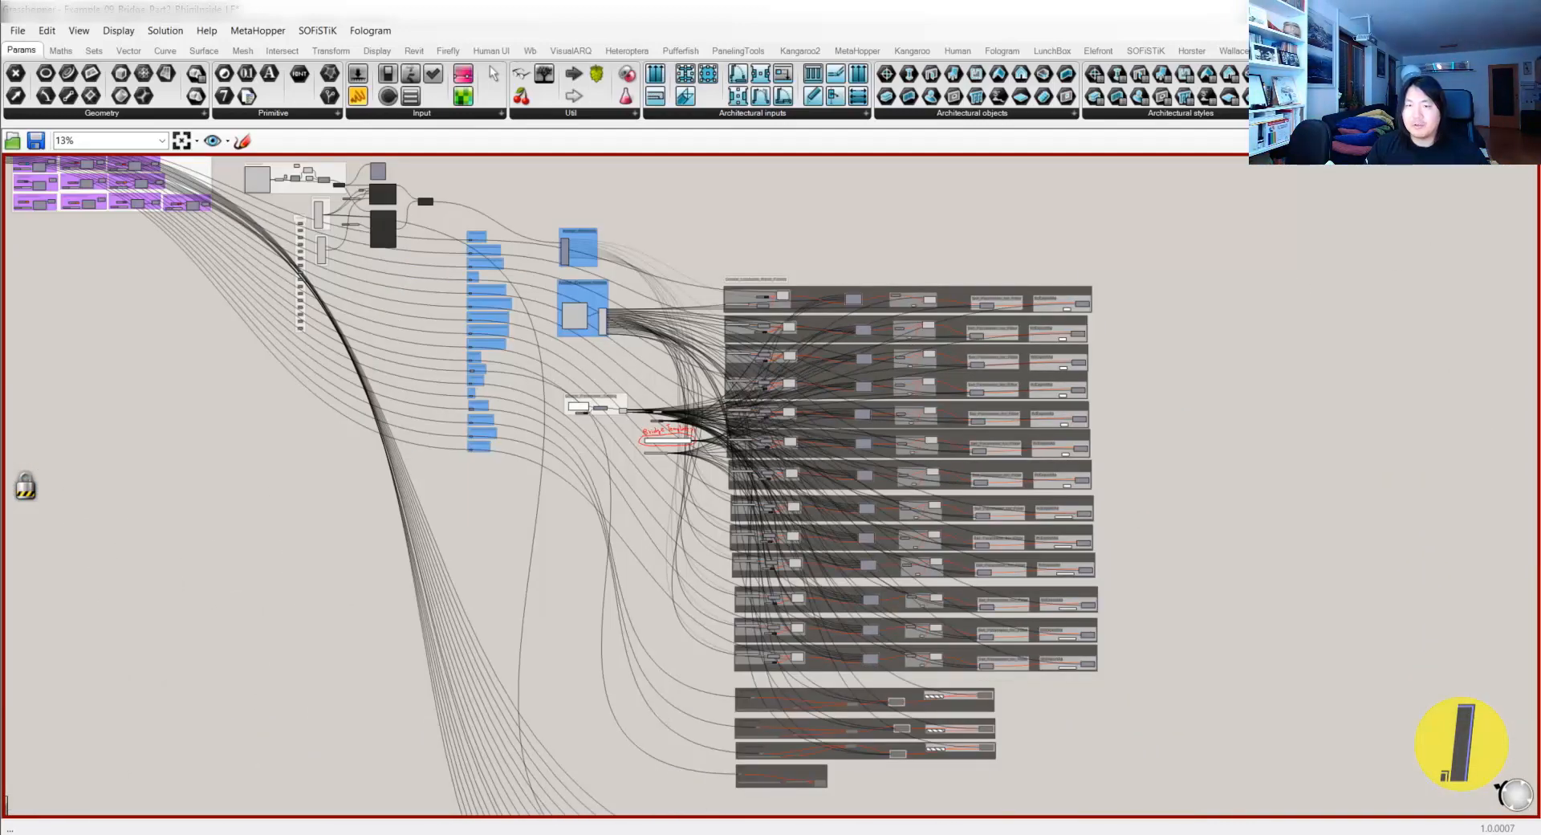
# - Switch to Revit, reframe the bridge in the {3D} view, and turn the Grasshopper preview off
pyautogui.press('super+Down')
pyautogui.click(510, 319)
pyautogui.moveTo(544, 315); pyautogui.dragTo(570, 380, button='middle')
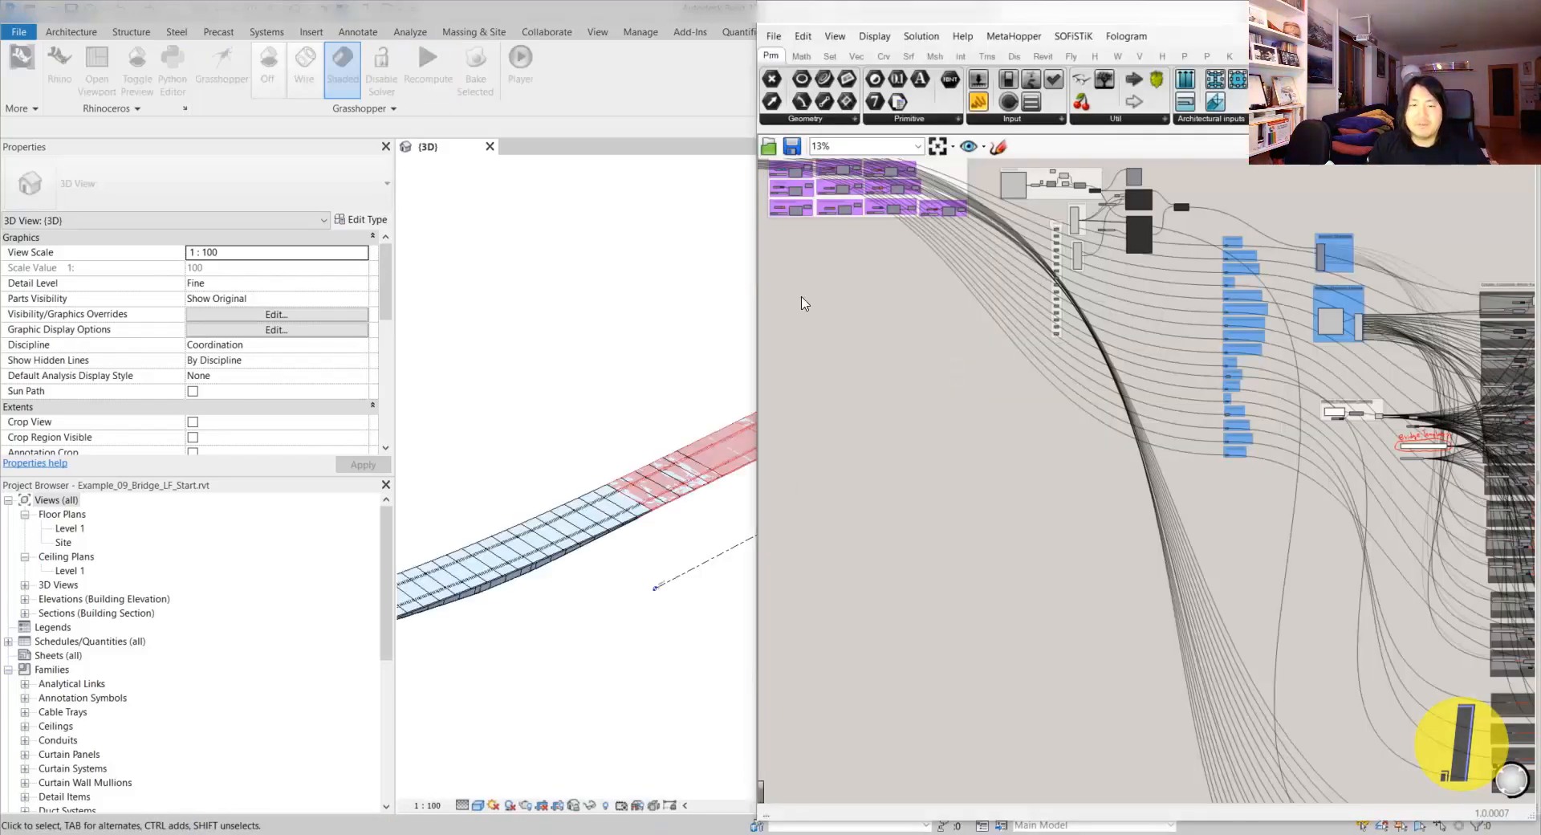
pyautogui.keyDown('shift'); pyautogui.moveTo(650, 530); pyautogui.dragTo(637, 494, button='middle'); pyautogui.keyUp('shift')
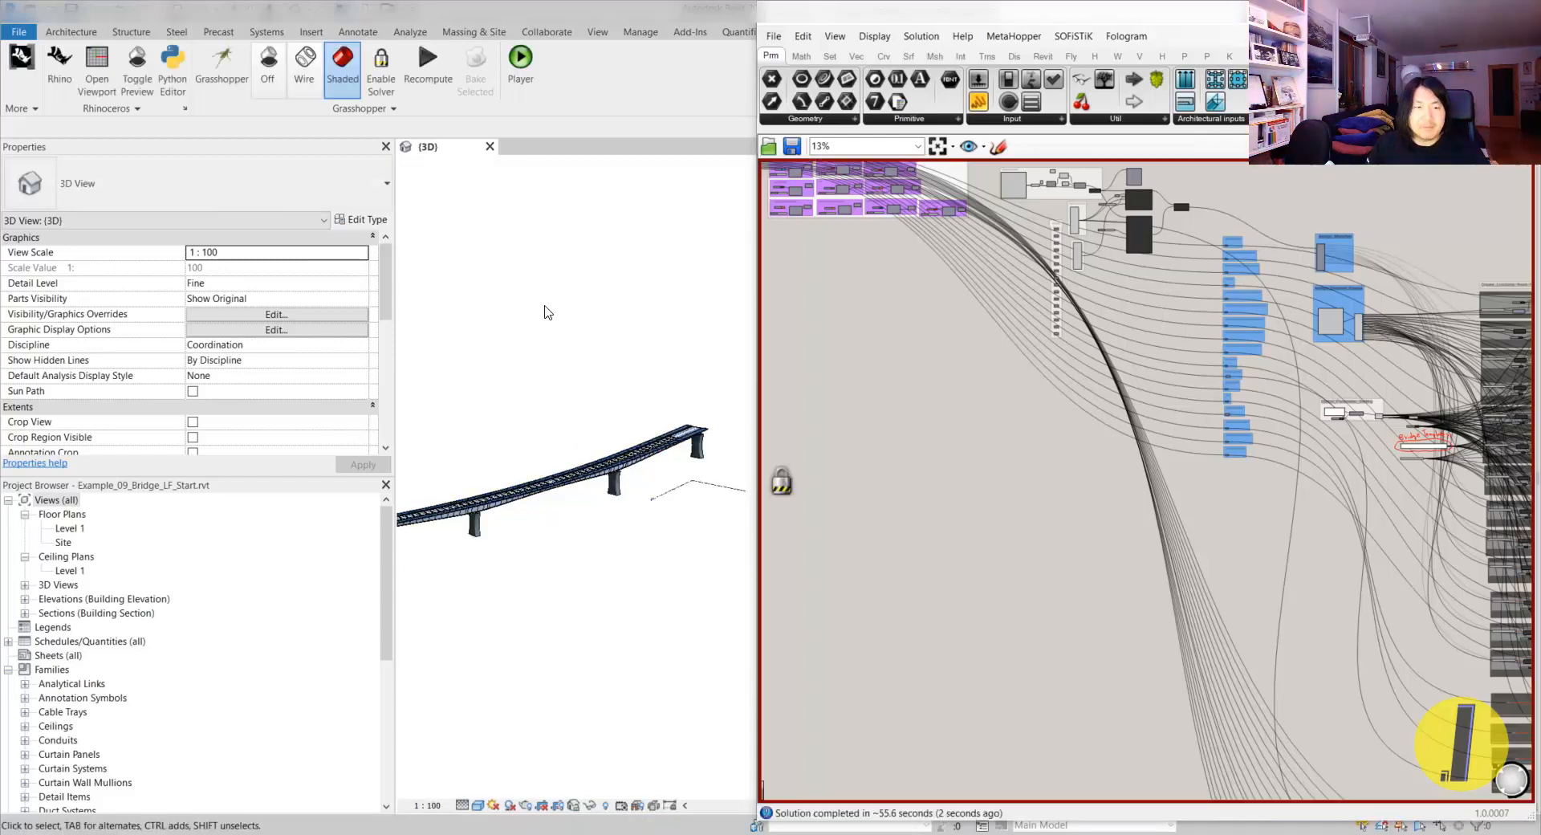
pyautogui.click(267, 68)
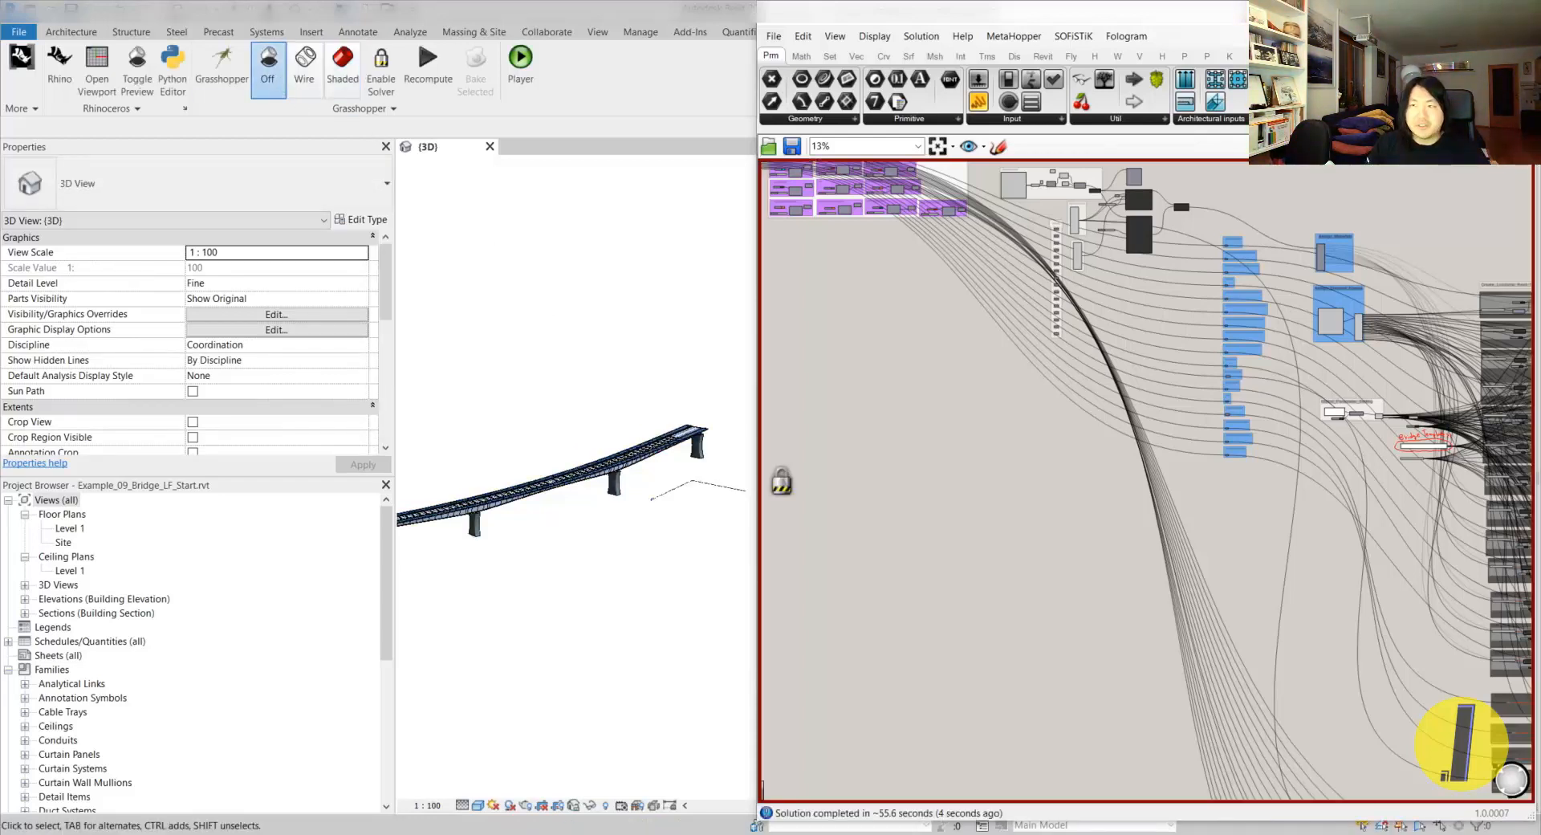
pyautogui.click(657, 281)
# - Select a Pier generic model under the bridge deck in Revit's {3D} view
pyautogui.moveTo(697, 566); pyautogui.dragTo(1058, 564, button='middle')
pyautogui.scroll(8, 835, 522)
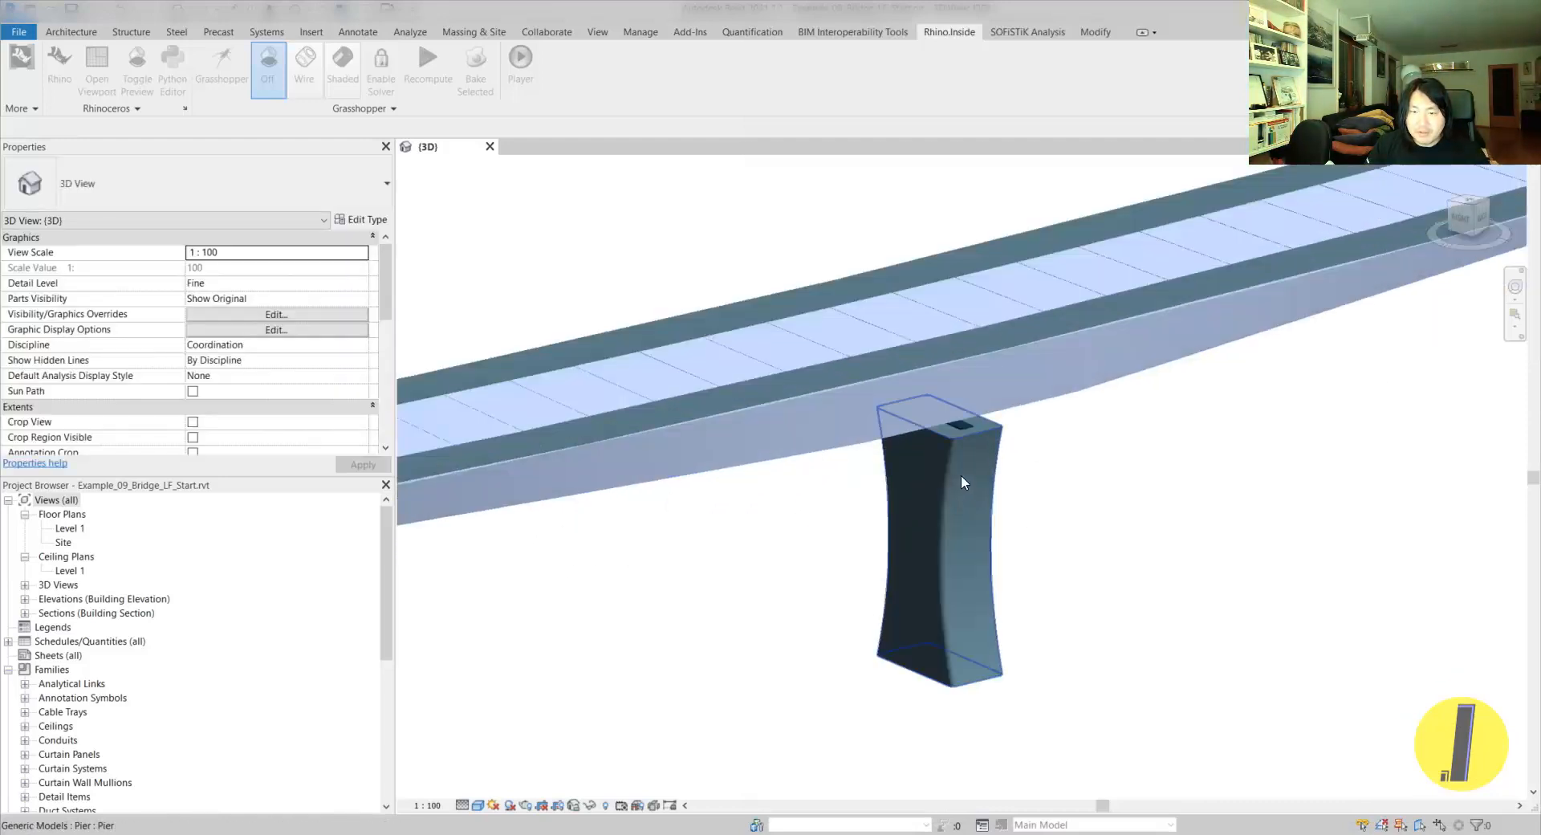
pyautogui.click(943, 485)
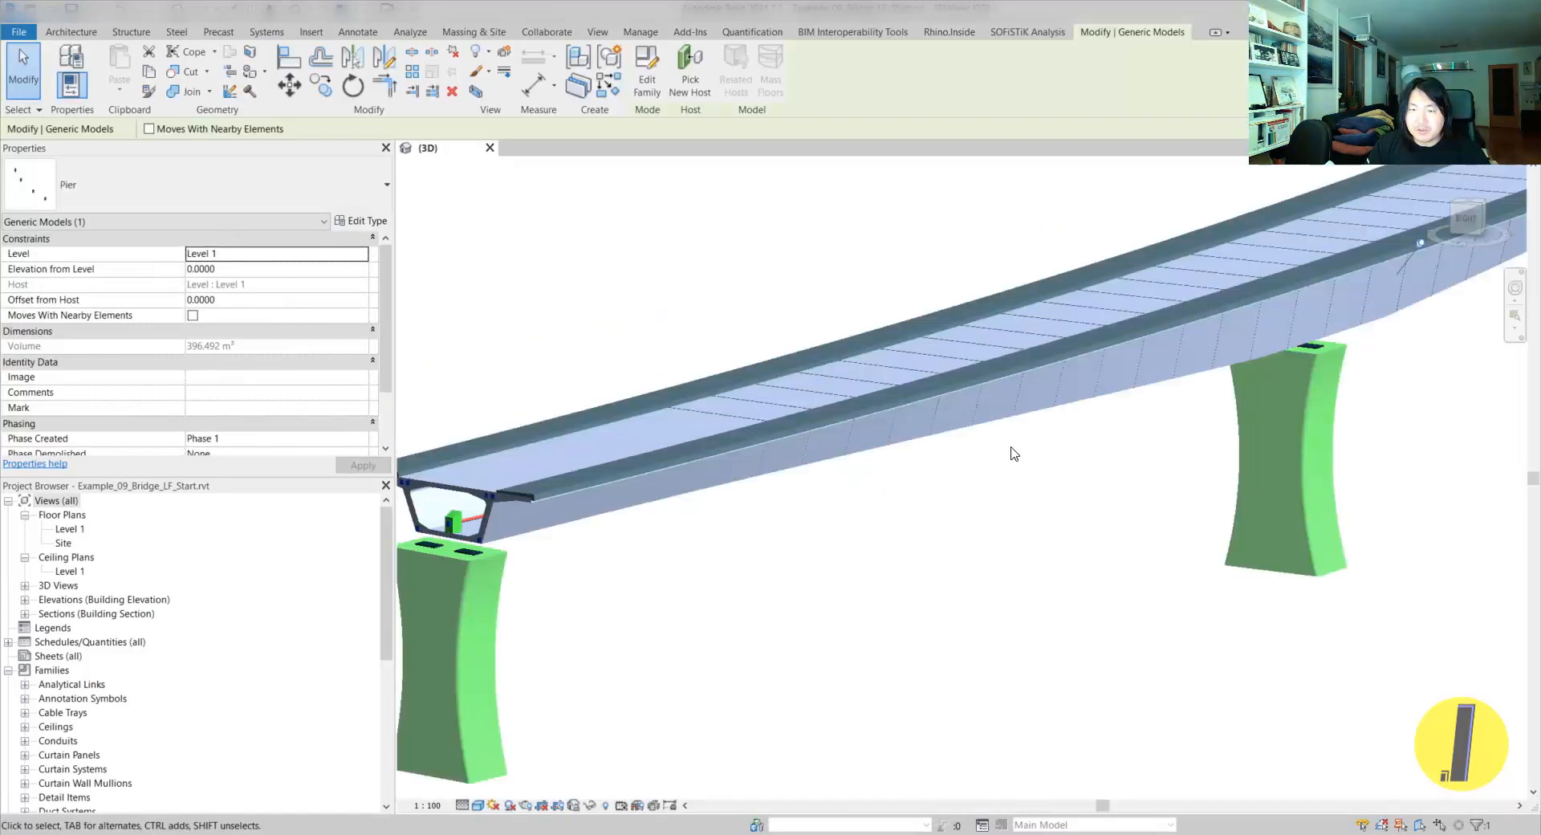
# - Temporarily isolate the Tendons generic model in the {3D} view, examine it, and restore the hidden elements
pyautogui.click(766, 502)
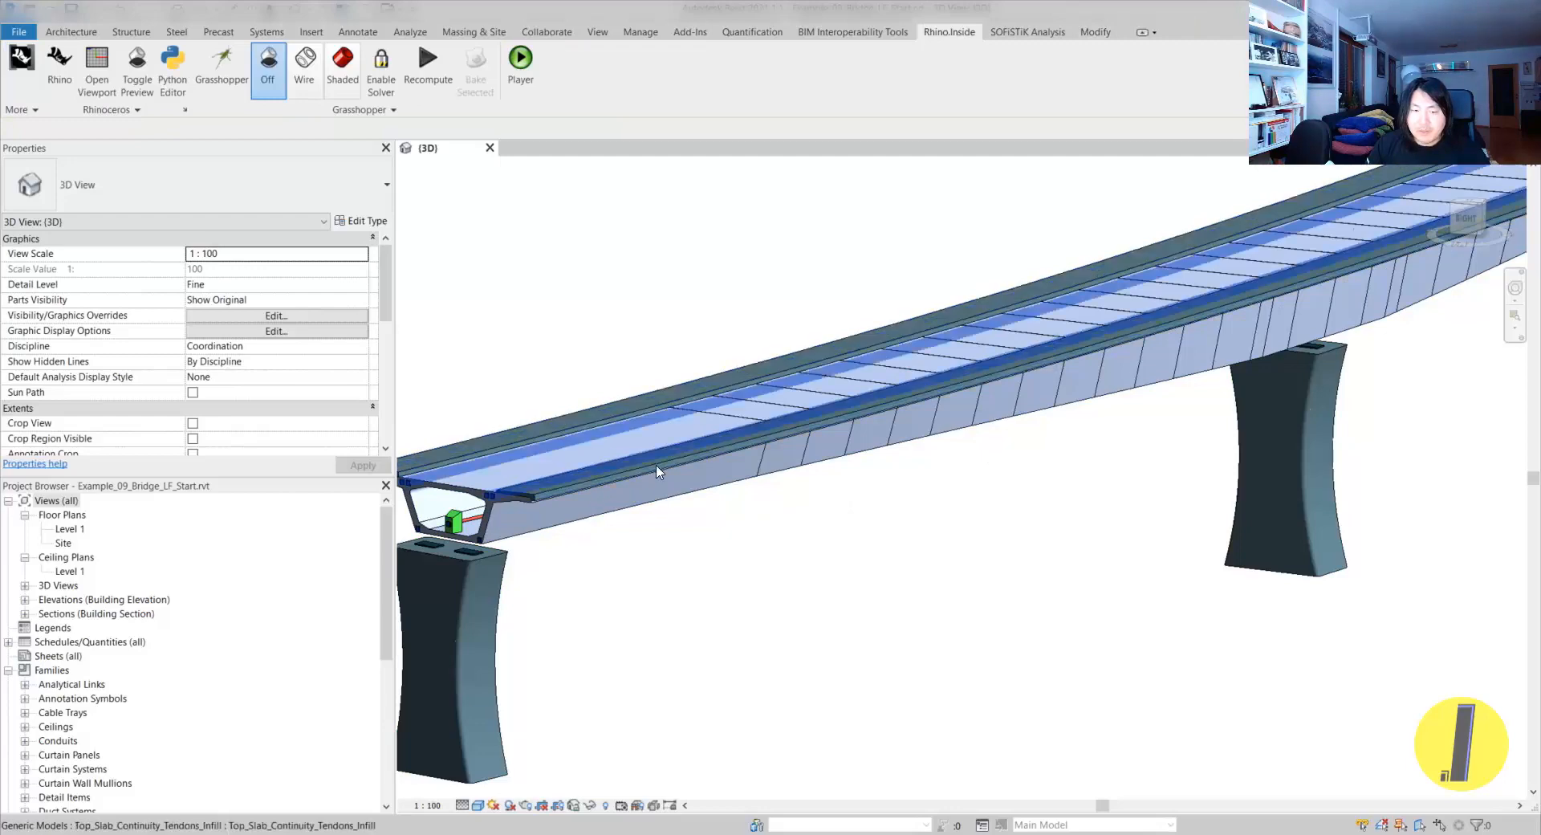
pyautogui.scroll(-2, 529, 513)
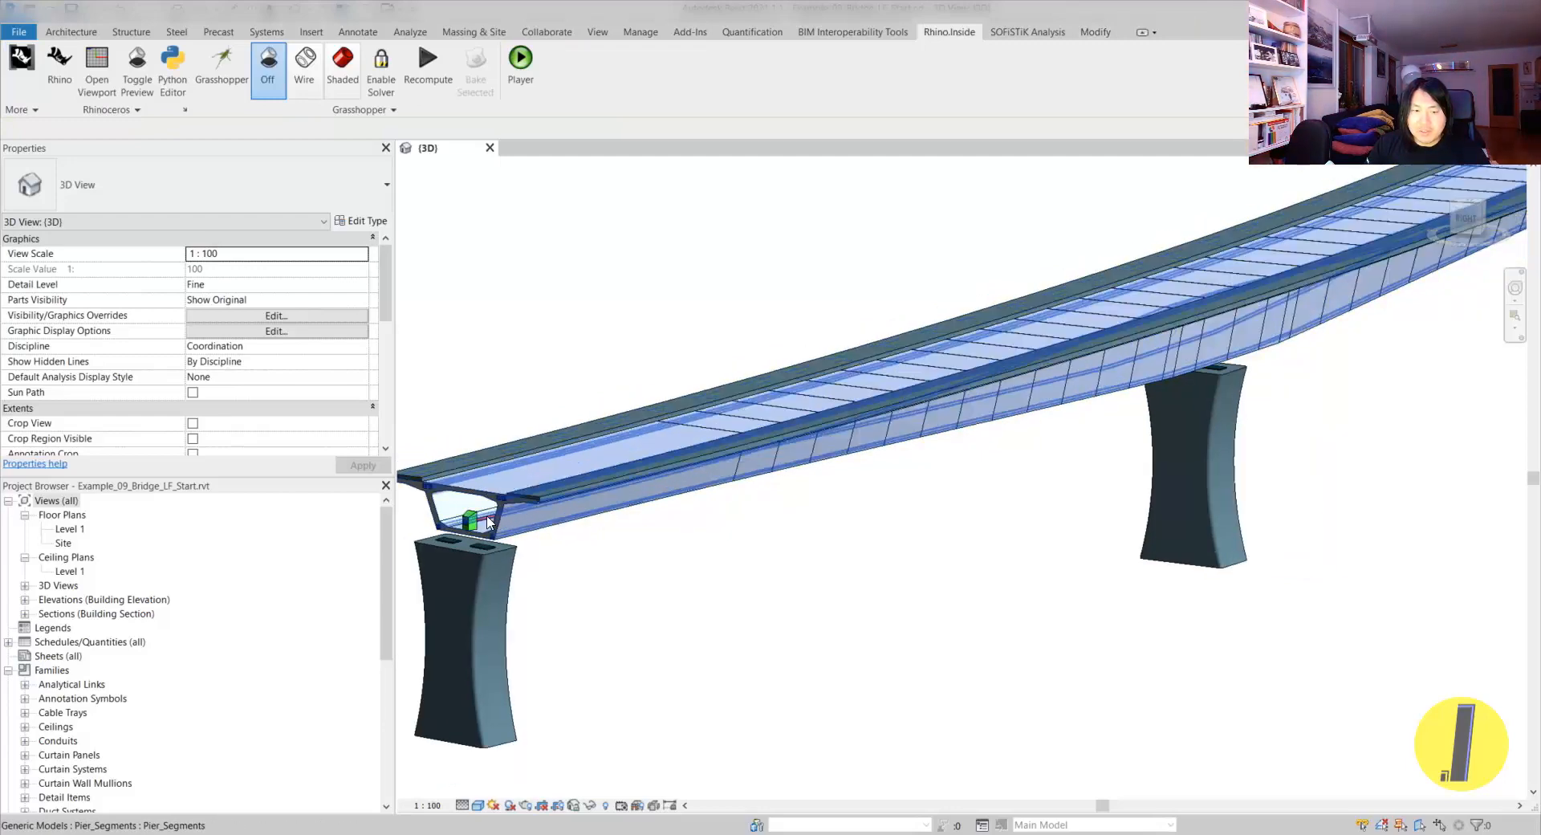
pyautogui.click(489, 522)
pyautogui.scroll(3, 486, 518)
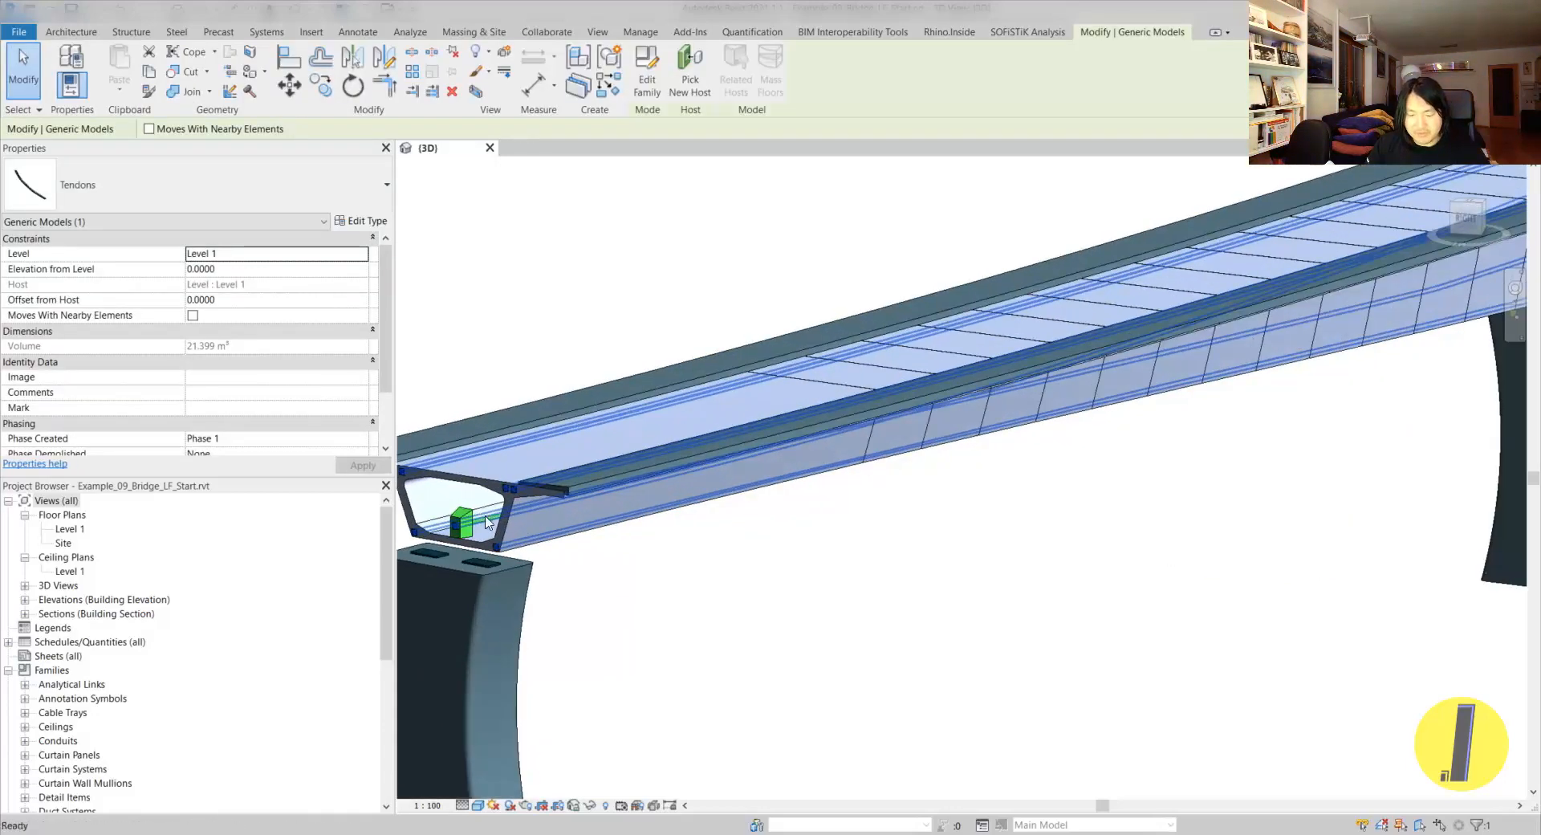
pyautogui.press('i')
pyautogui.click(702, 554)
pyautogui.moveTo(1003, 481); pyautogui.dragTo(512, 688, button='middle')
pyautogui.moveTo(1035, 529); pyautogui.dragTo(996, 505, button='middle')
pyautogui.scroll(2, 825, 541)
pyautogui.press('h')
pyautogui.press('r')
# - Examine the top of the pier and its connection to the underside of the bridge deck
pyautogui.keyDown('shift'); pyautogui.moveTo(874, 616); pyautogui.dragTo(768, 554, button='middle'); pyautogui.keyUp('shift')
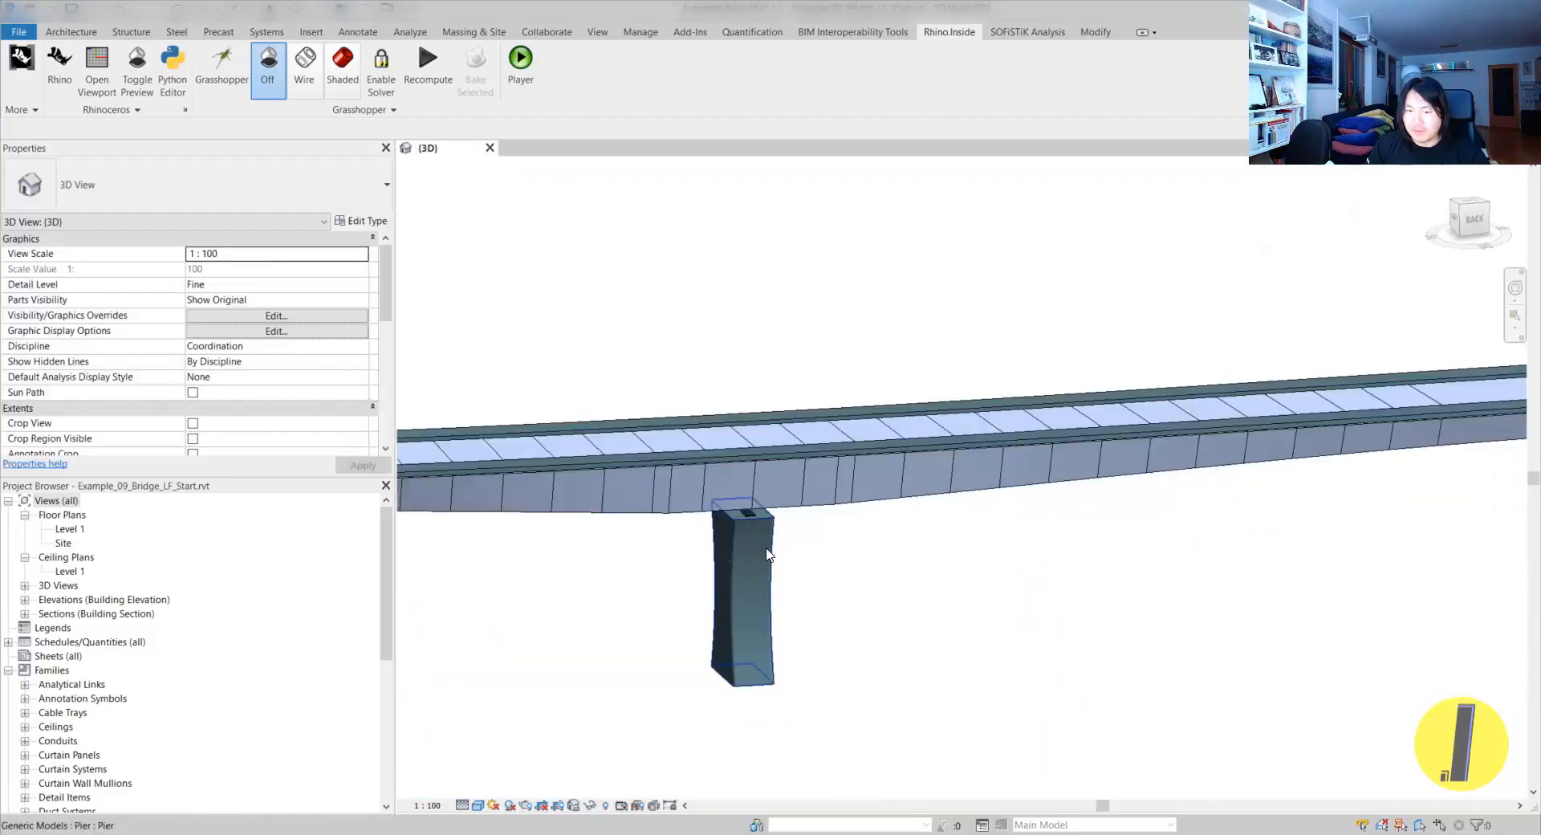
pyautogui.click(768, 554)
pyautogui.press('Escape')
pyautogui.scroll(4, 762, 474)
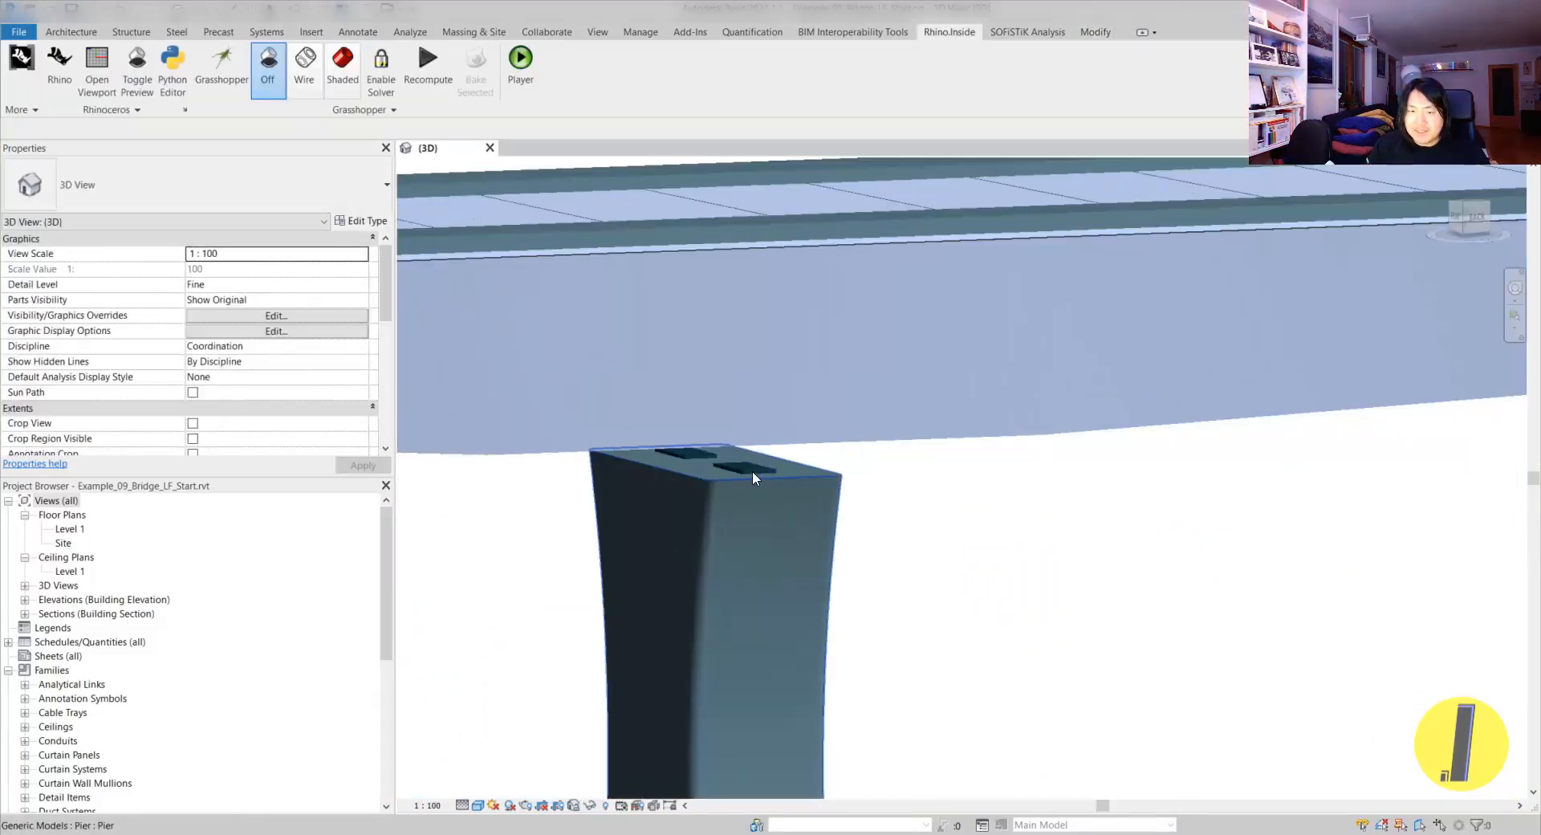
pyautogui.scroll(-4, 801, 507)
pyautogui.keyDown('shift'); pyautogui.moveTo(801, 507); pyautogui.dragTo(733, 488, button='middle'); pyautogui.keyUp('shift')
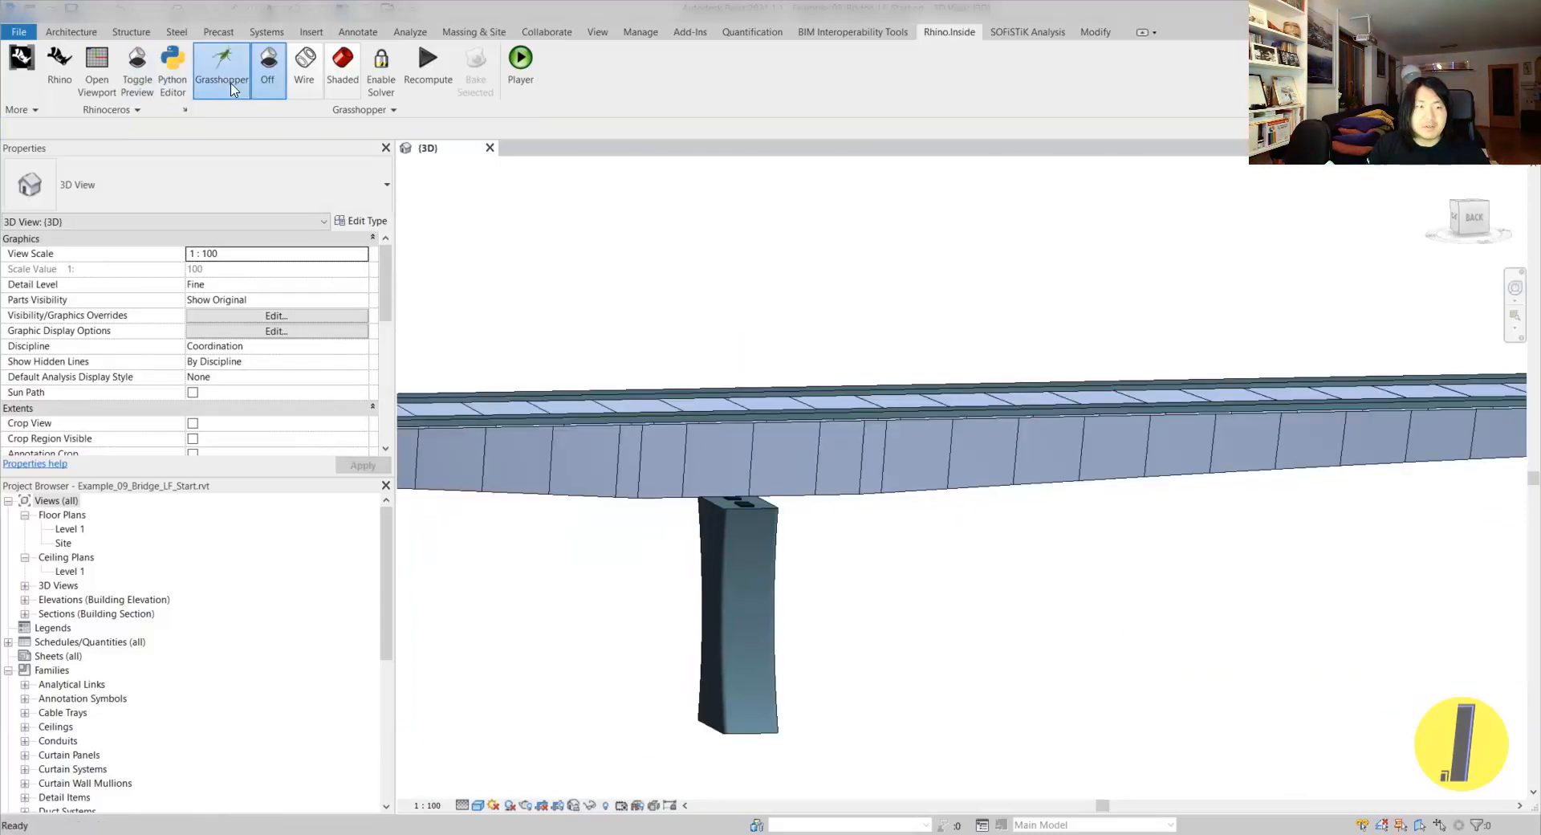
# - Switch to Grasshopper and examine the Component Families Picker and ElementType Picker in the Web_Shear_Keys row
pyautogui.click(221, 72)
pyautogui.scroll(6, 1242, 494)
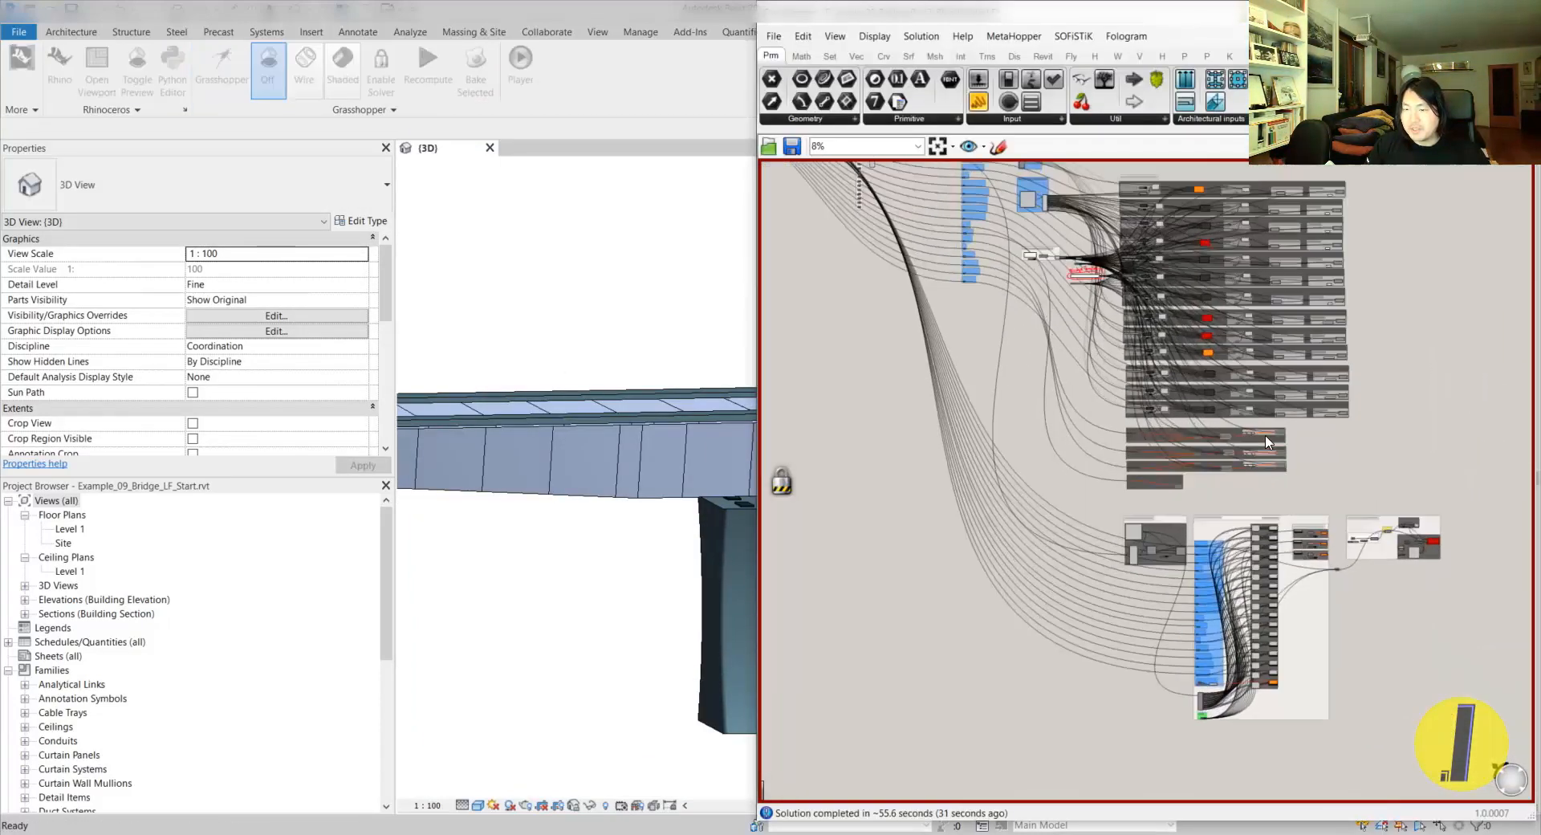
pyautogui.scroll(5, 994, 369)
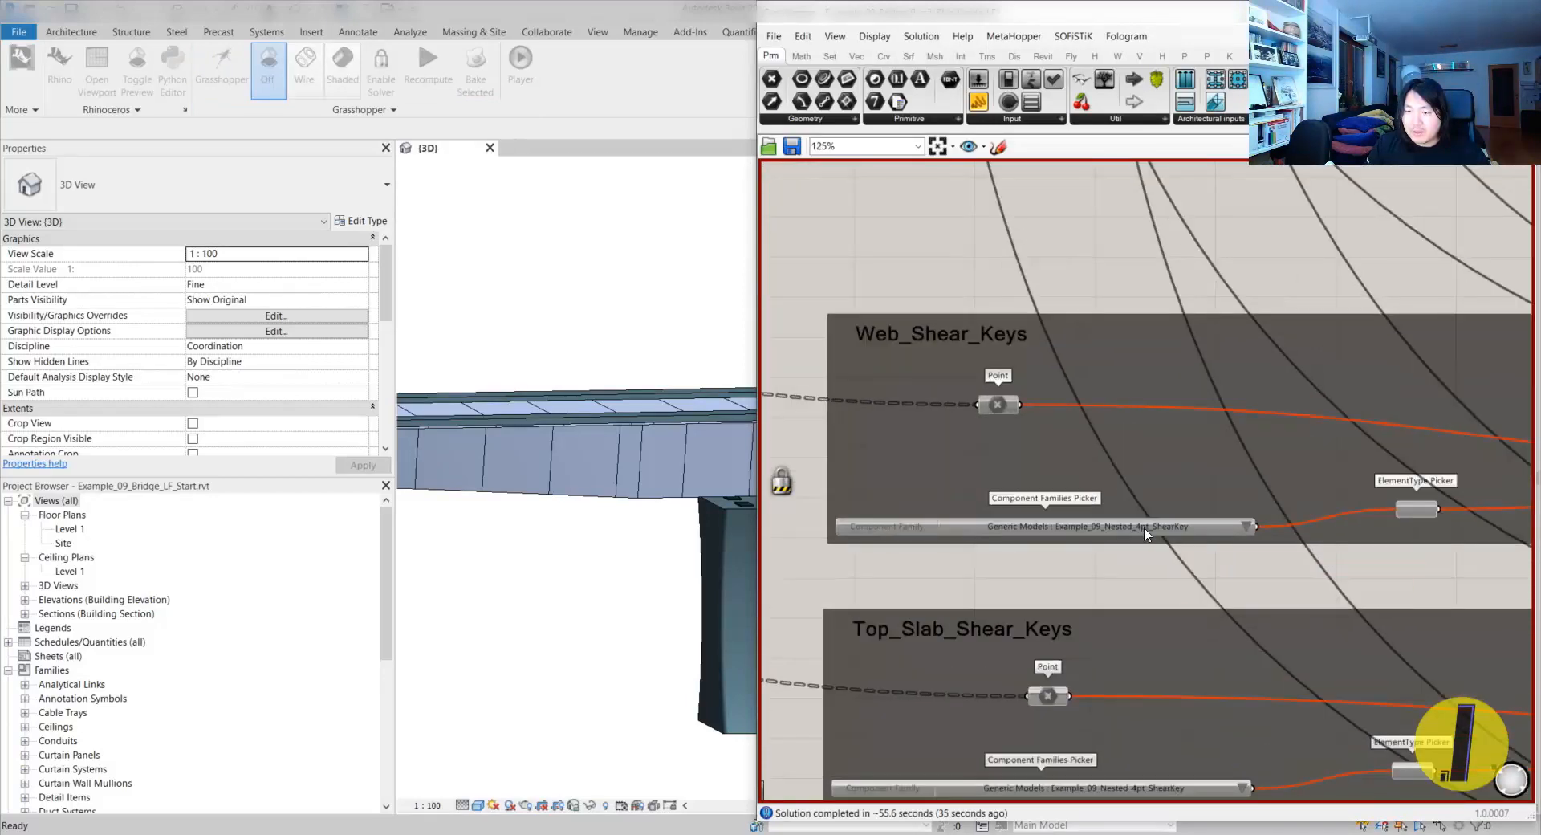
pyautogui.scroll(-5, 1054, 421)
pyautogui.moveTo(1140, 422); pyautogui.dragTo(1038, 440, button='right')
pyautogui.scroll(4, 1096, 444)
pyautogui.scroll(3, 1121, 462)
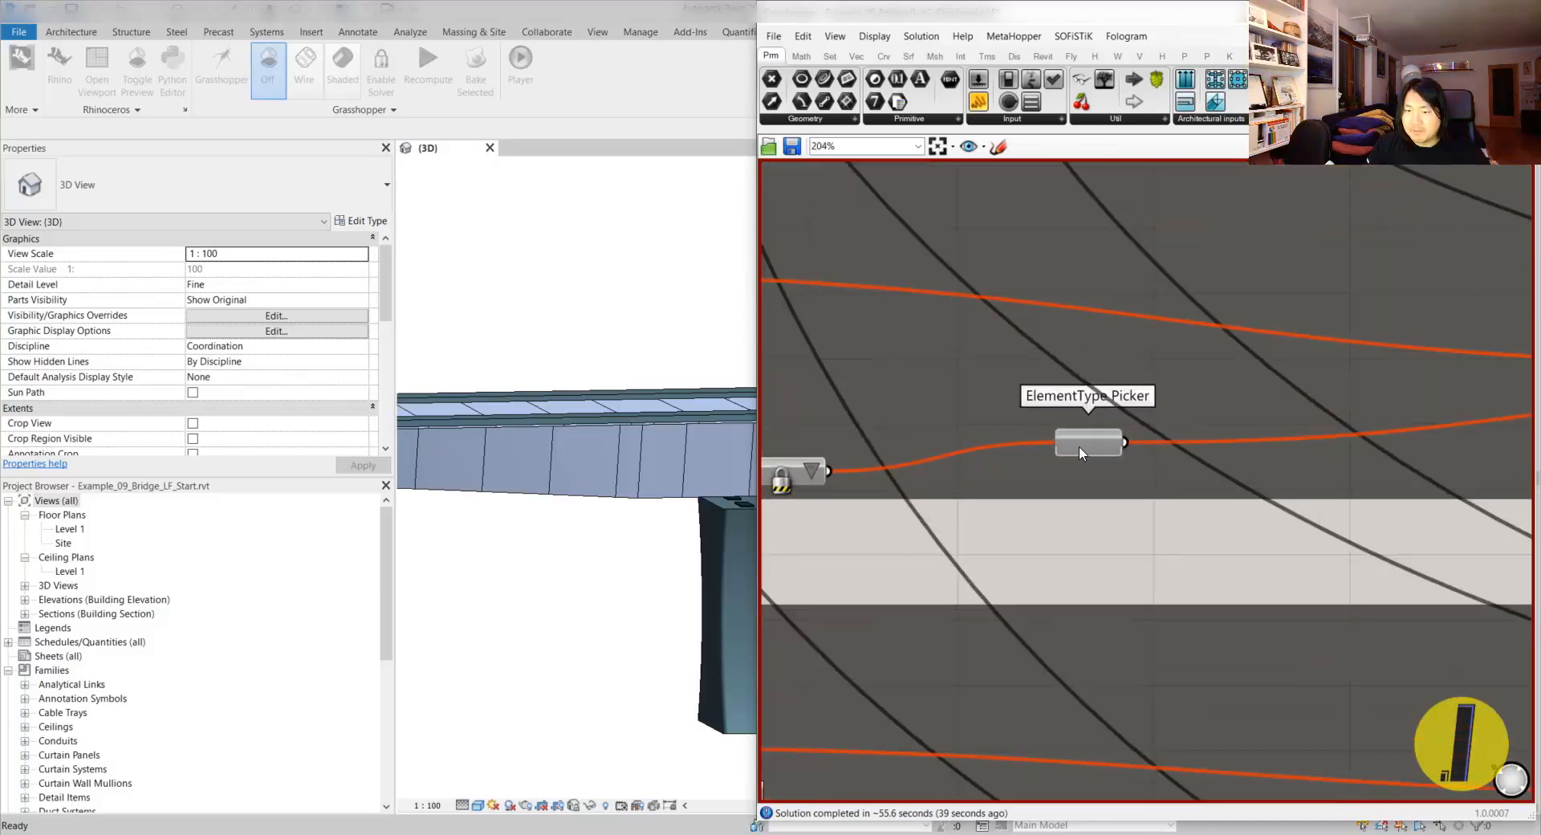
pyautogui.scroll(-8, 1092, 449)
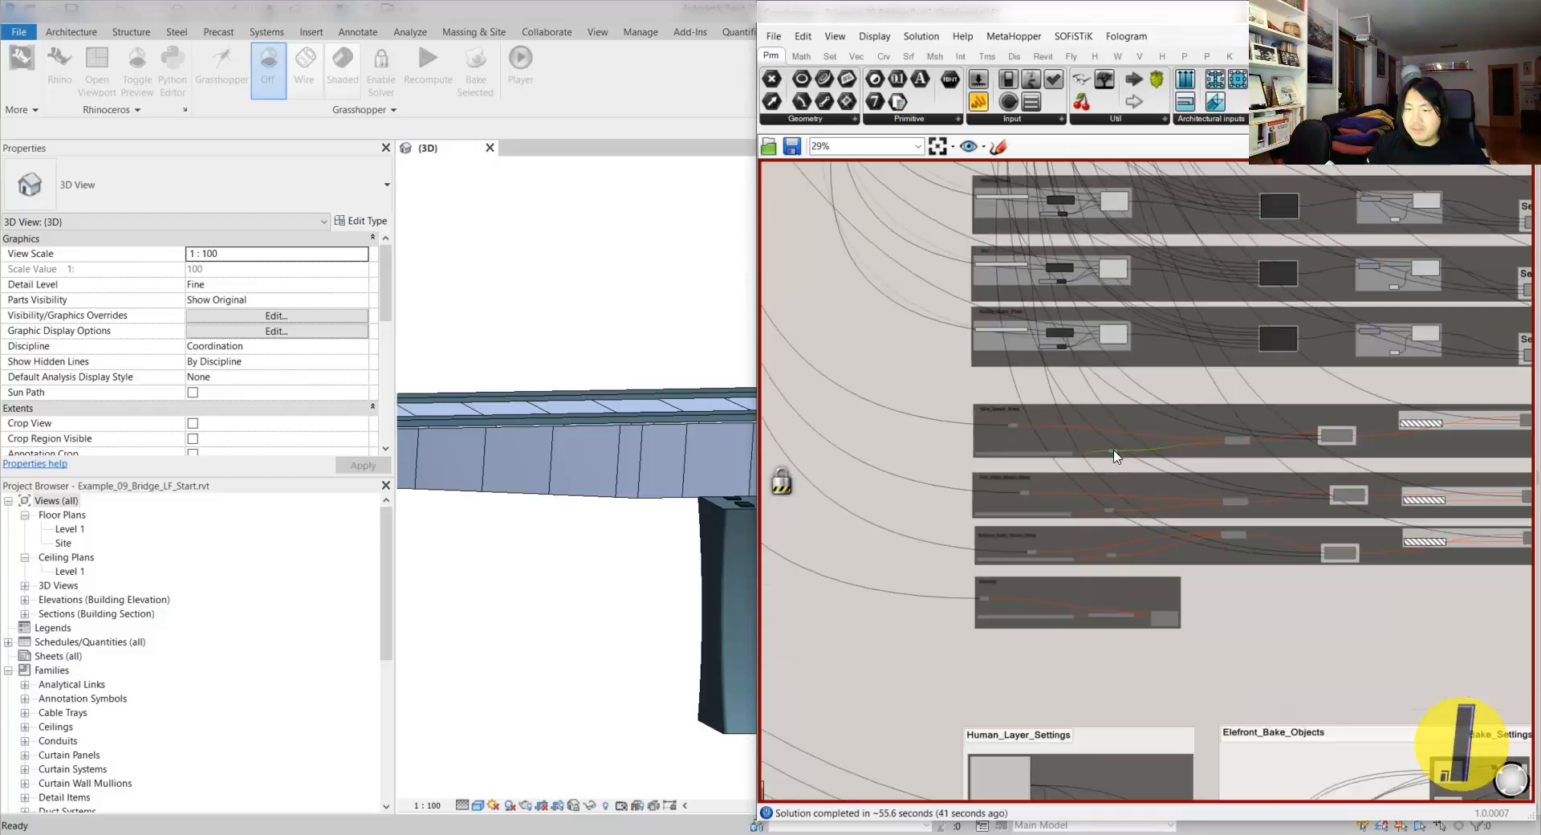
# - Enable the Point parameters and family and type pickers in the Web, Top_Slab and Bottom_Slab Shear_Keys rows, and recompute the solution
pyautogui.moveTo(945, 389); pyautogui.dragTo(1140, 574)
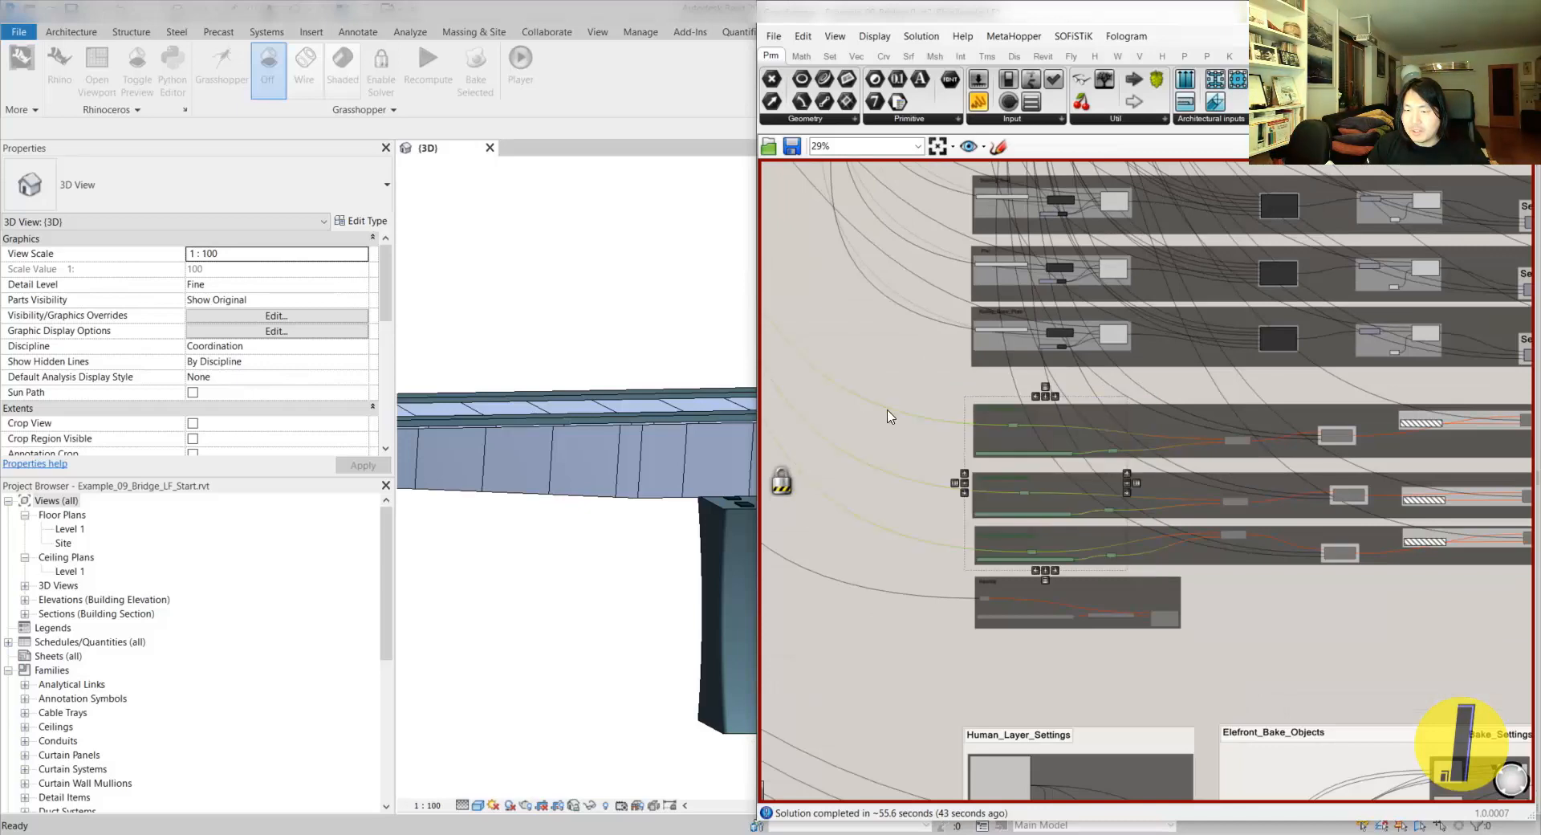
pyautogui.middleClick(886, 407)
pyautogui.click(955, 407)
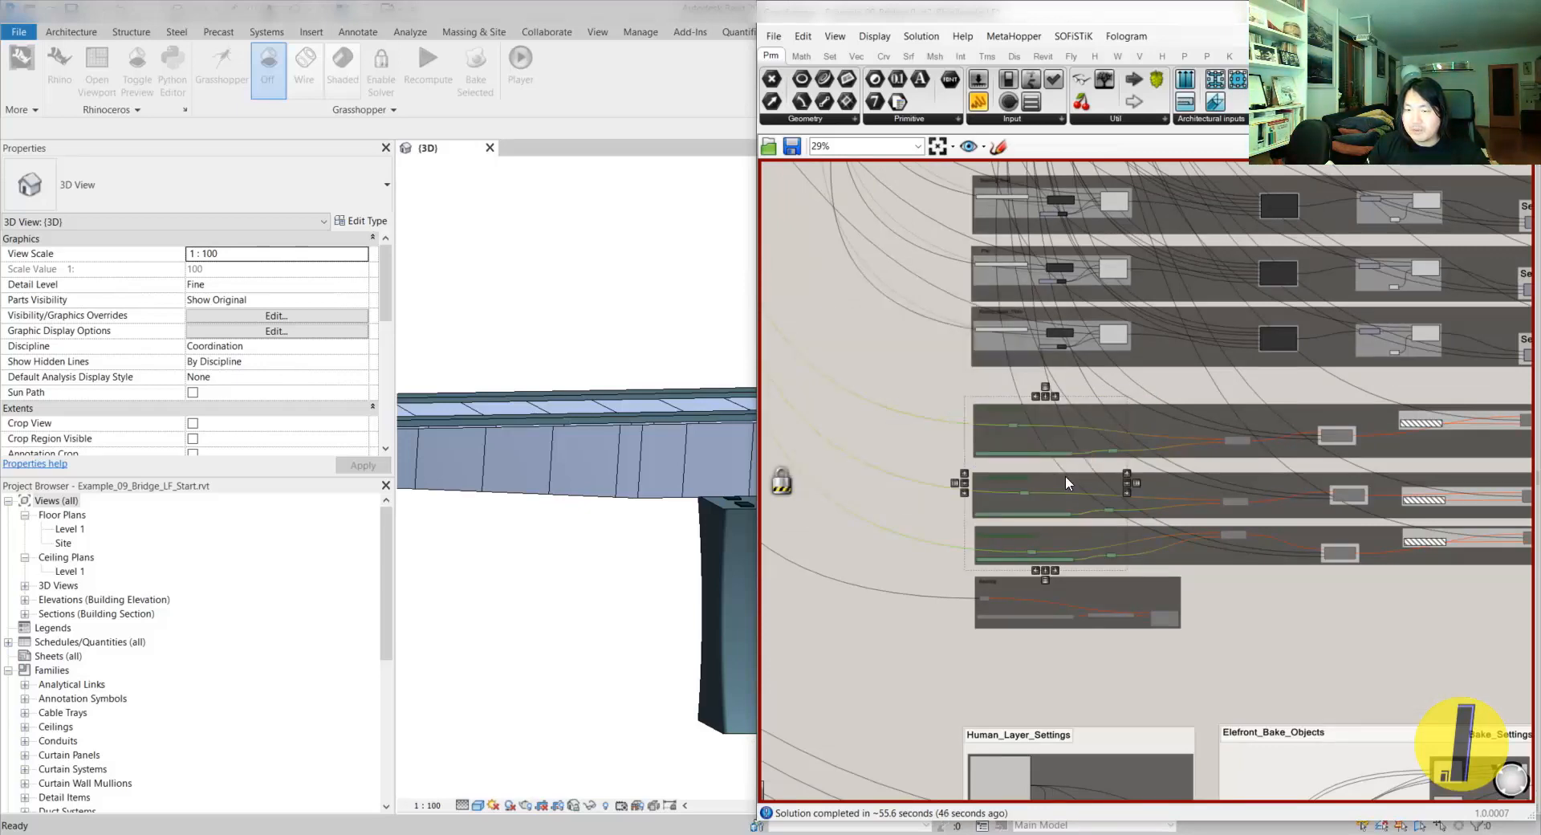
pyautogui.scroll(5, 1048, 478)
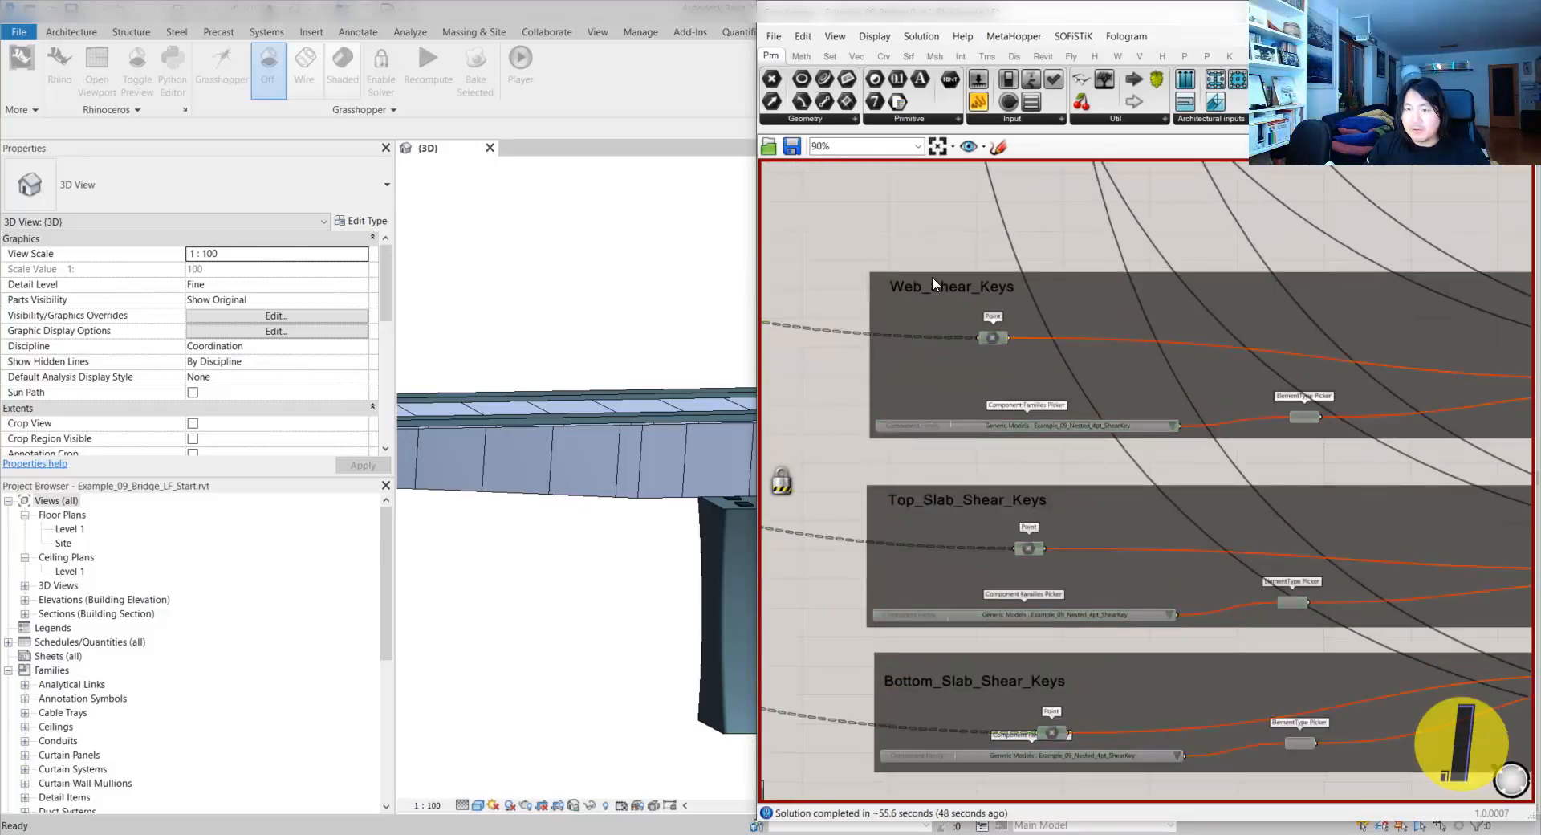
pyautogui.scroll(-2, 932, 274)
pyautogui.moveTo(819, 231); pyautogui.dragTo(1264, 653)
pyautogui.middleClick(1300, 639)
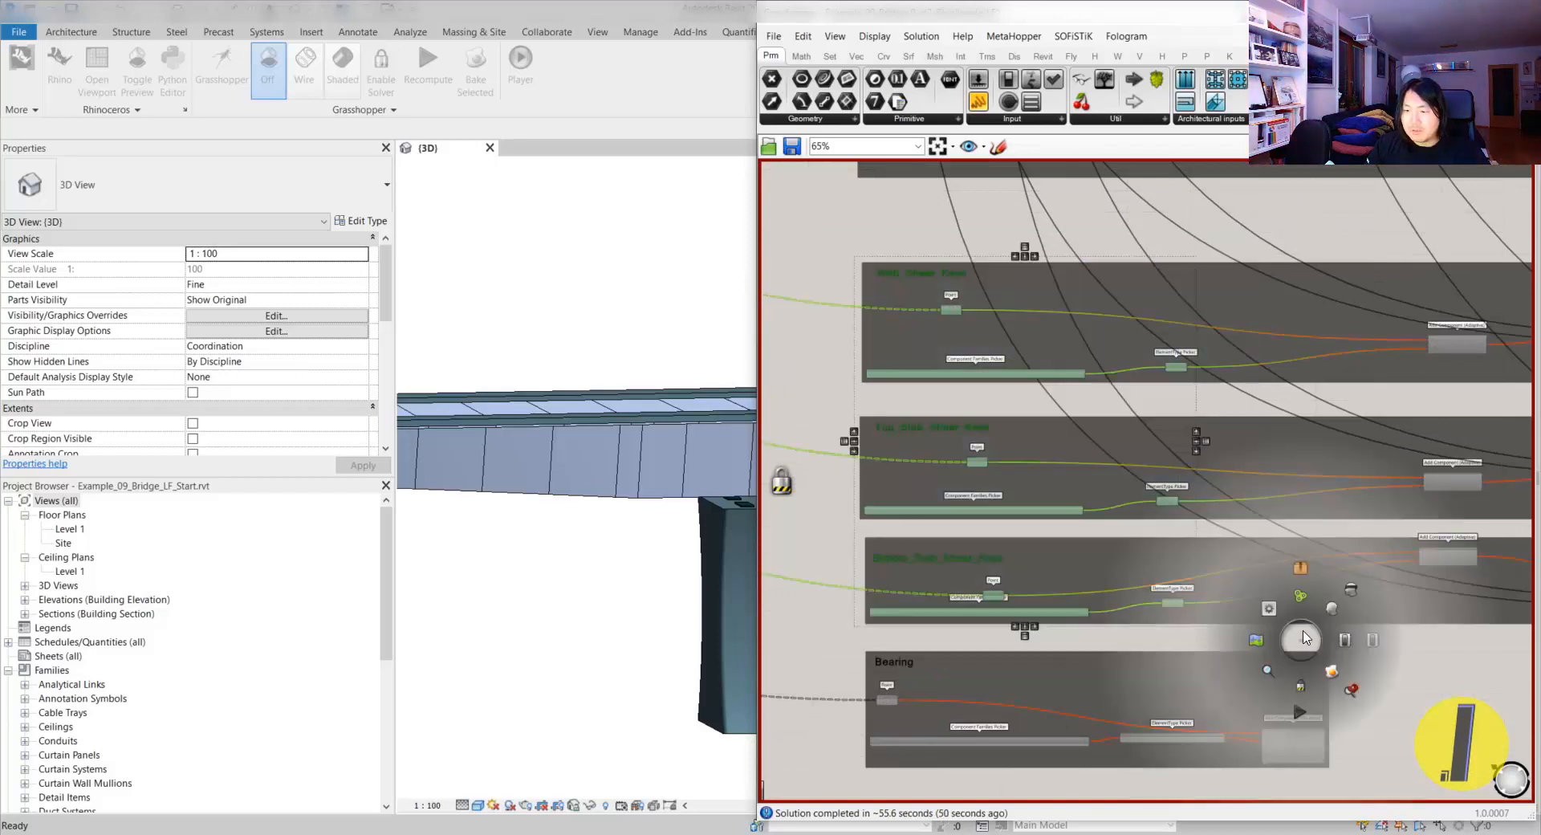
pyautogui.click(1343, 641)
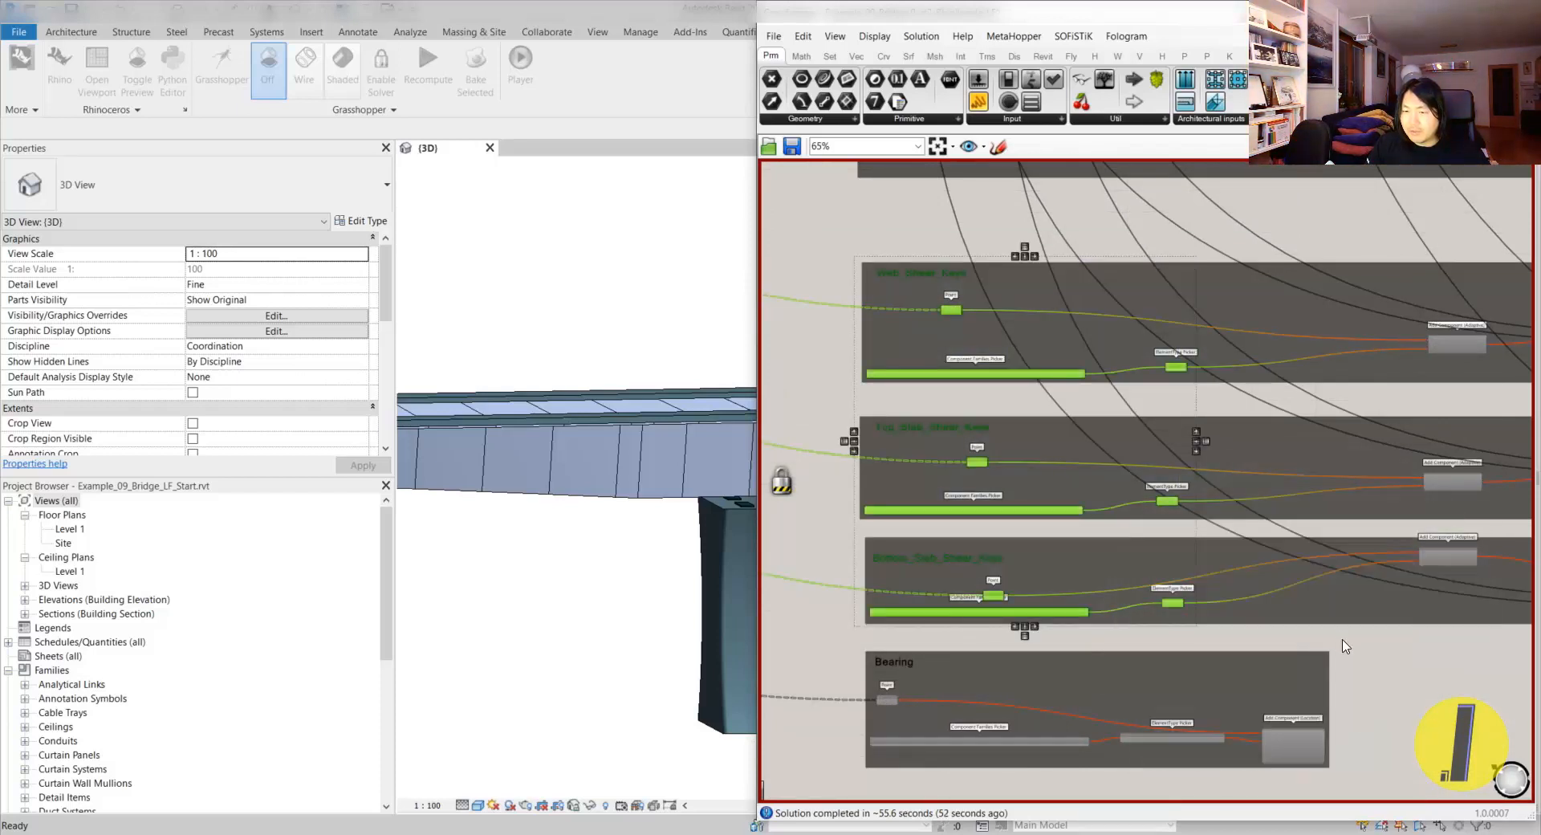
pyautogui.middleClick(806, 650)
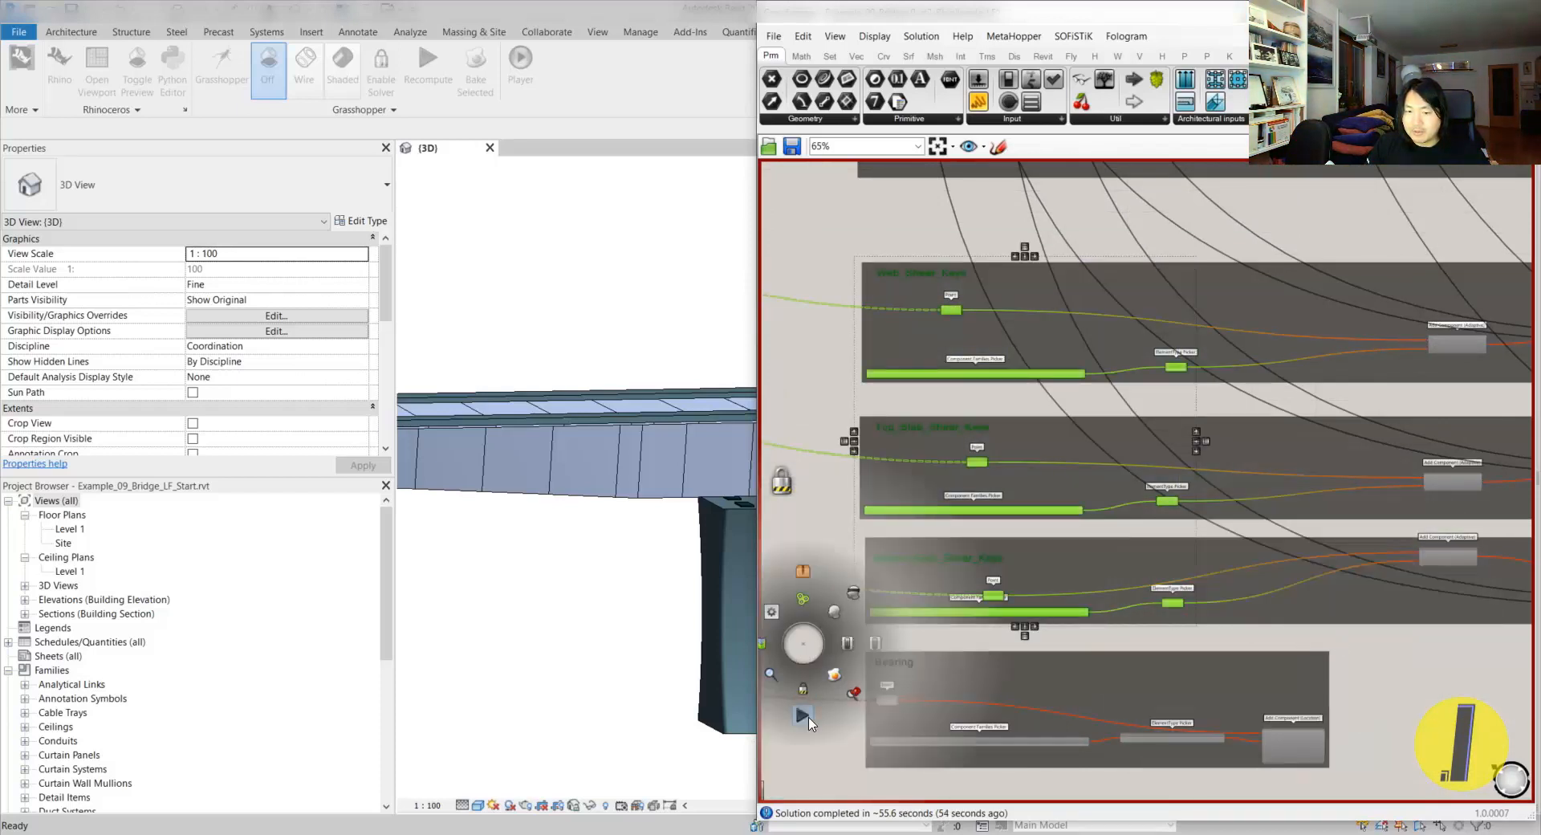
# - Look for the shear key family among the choices of the Web_Shear_Keys Component Families Picker
pyautogui.scroll(2, 1037, 479)
pyautogui.scroll(1, 1037, 479)
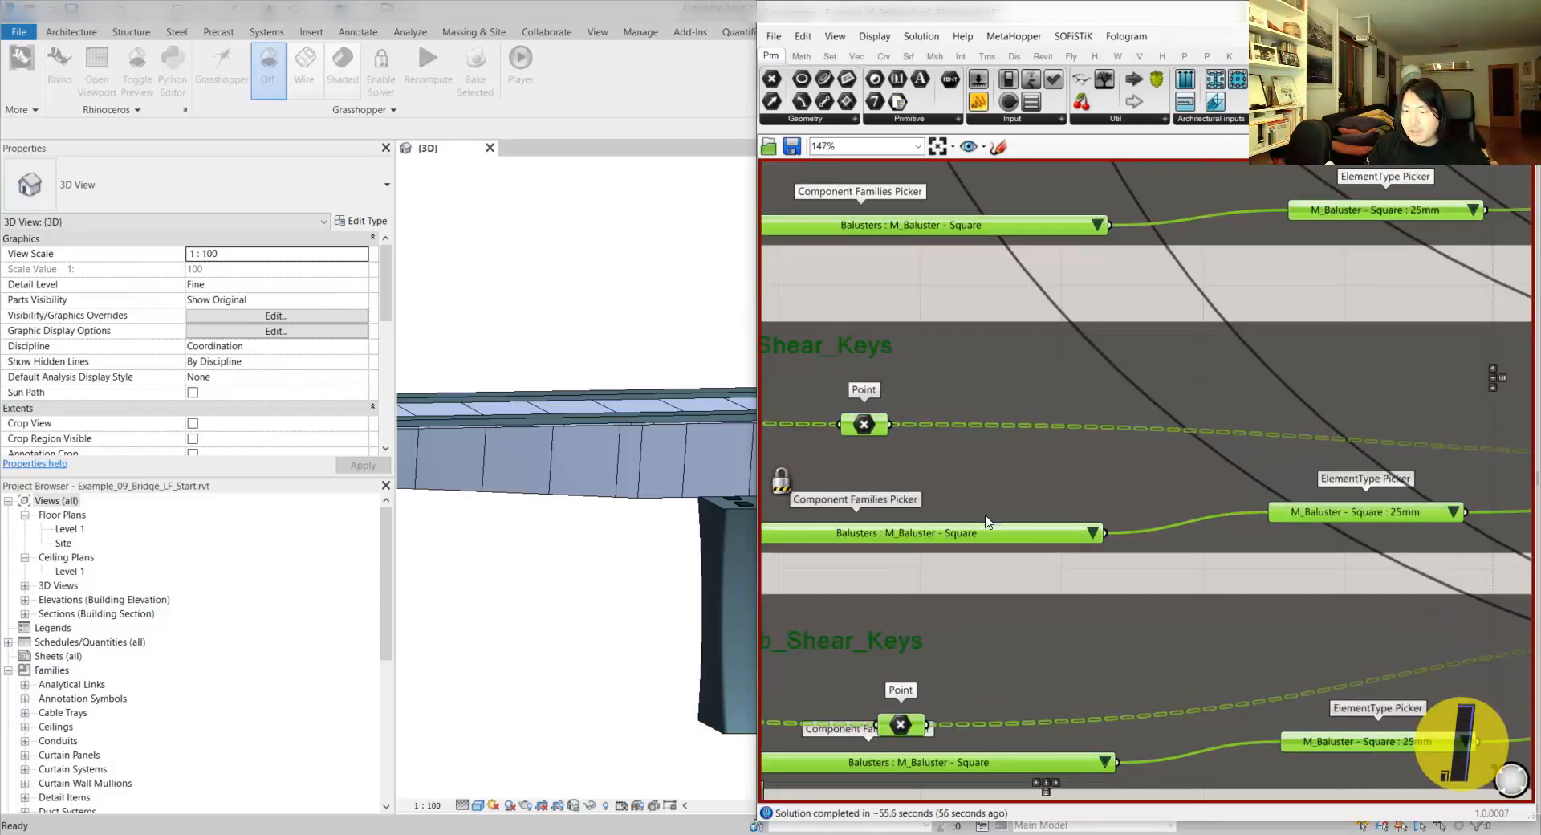
pyautogui.moveTo(1043, 464); pyautogui.dragTo(1072, 484, button='right')
pyautogui.click(1126, 245)
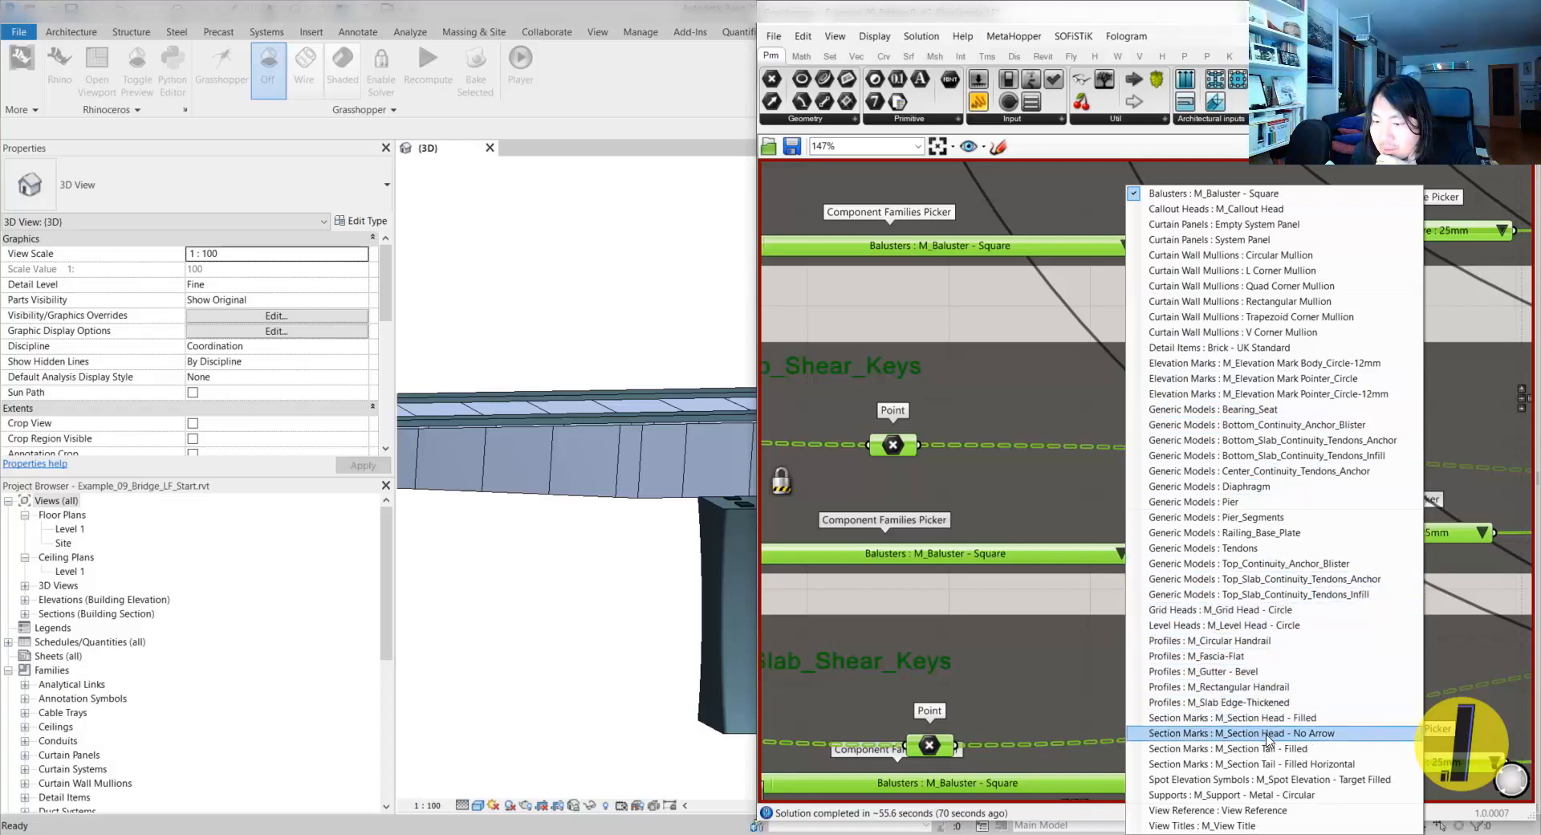
pyautogui.press('Escape')
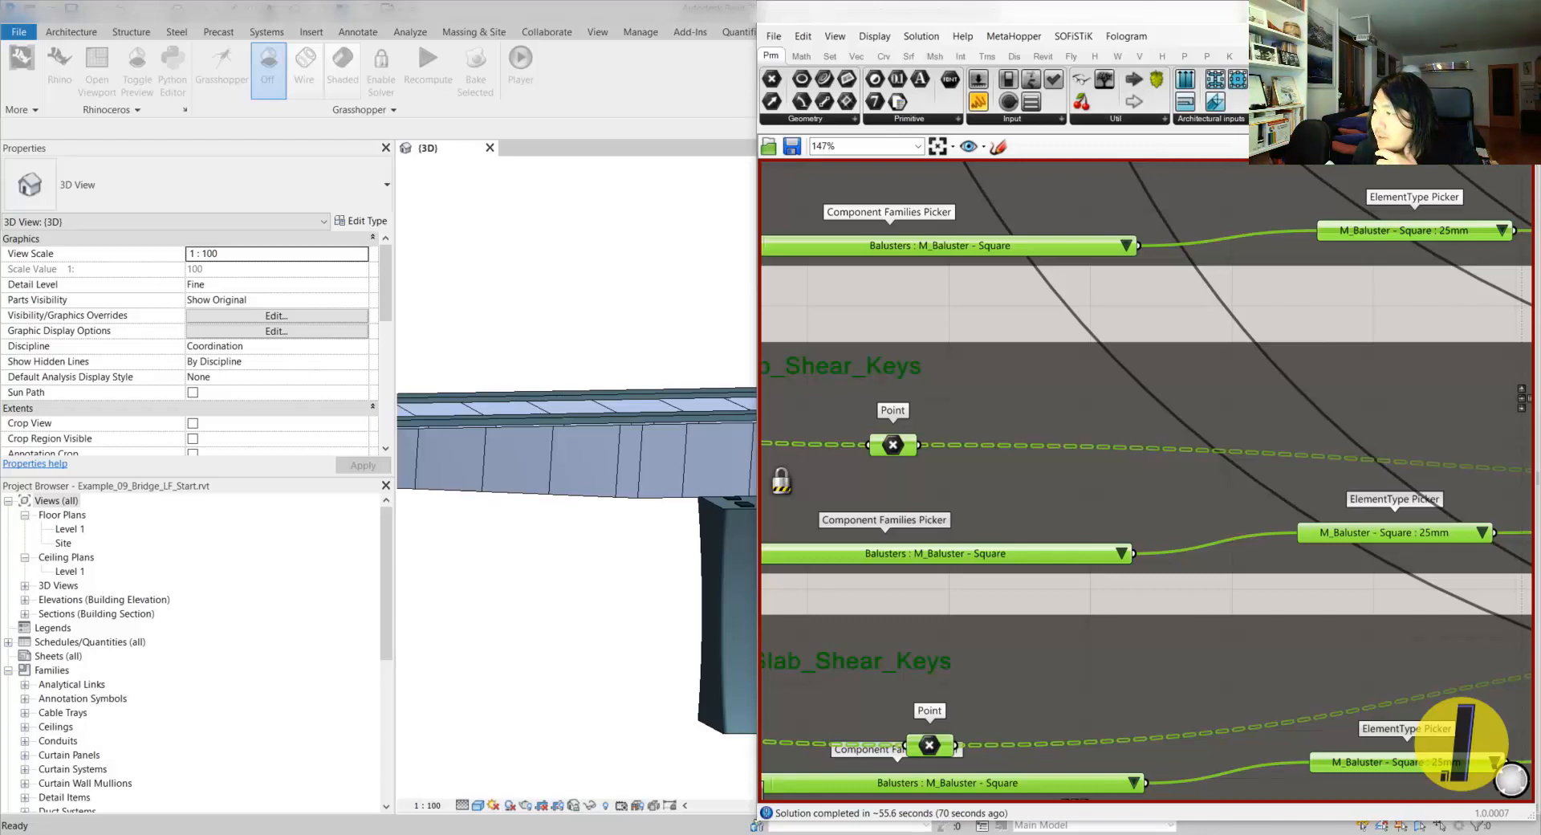
# - Load the Example_09_Nested_4pt_ShearKey family into Revit without placing it, then return to Grasshopper and recompute
pyautogui.moveTo(560, 343); pyautogui.dragTo(561, 341)
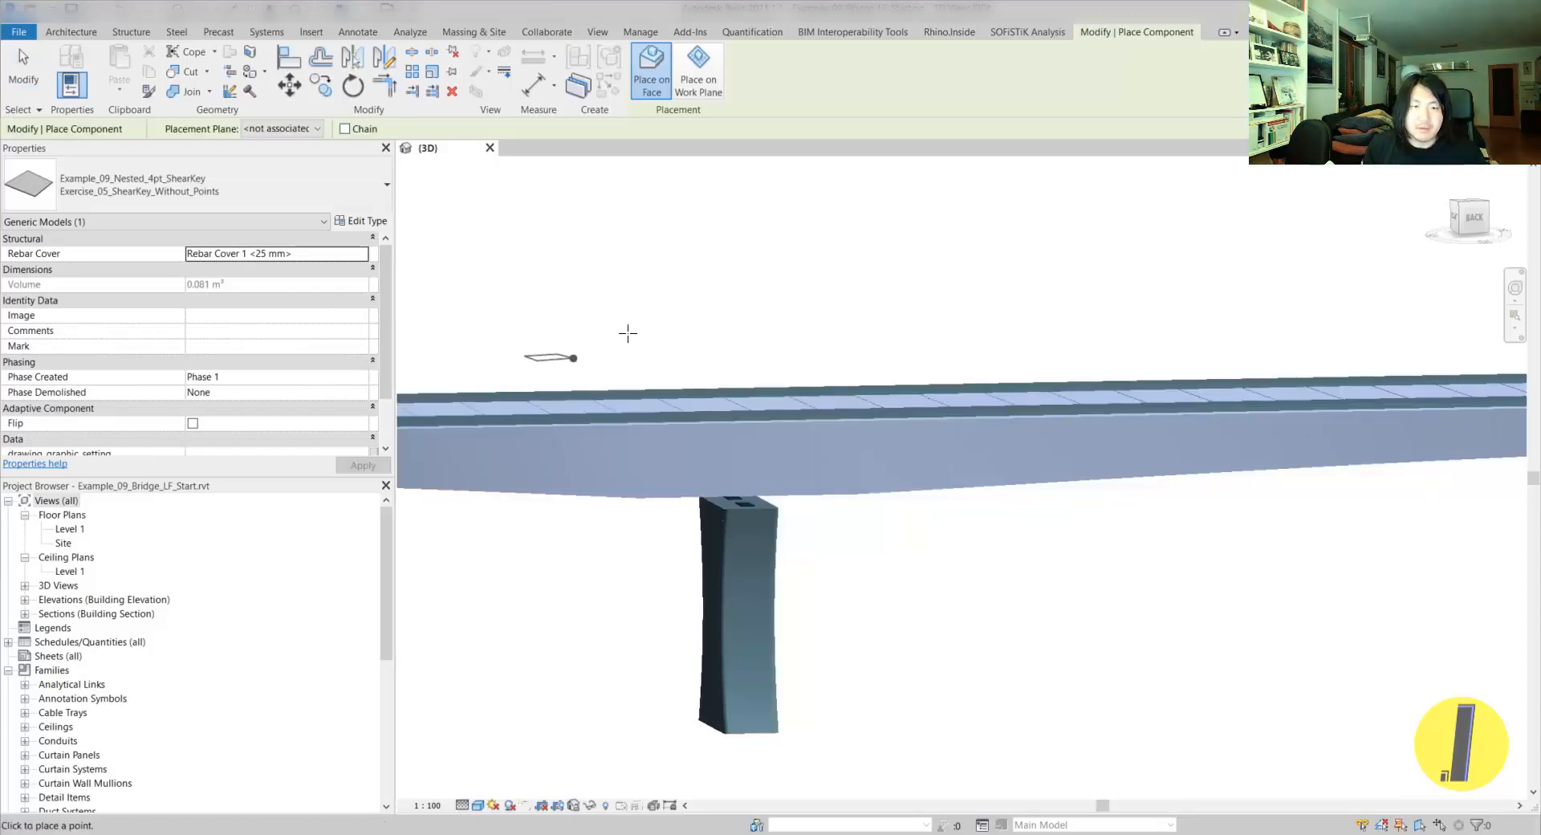
pyautogui.press('Escape')
pyautogui.click(222, 65)
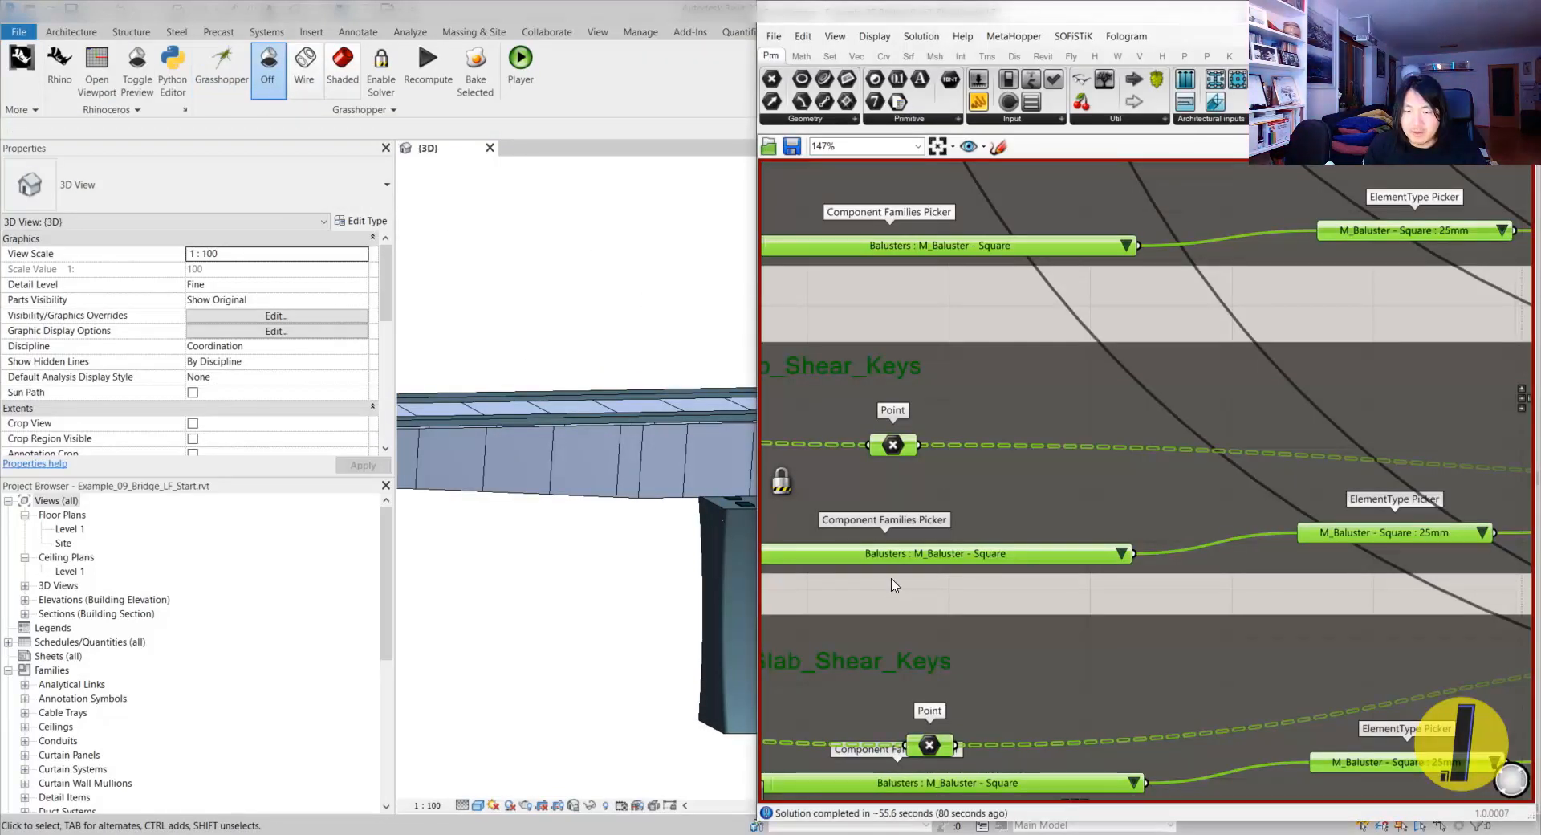
pyautogui.middleClick(879, 606)
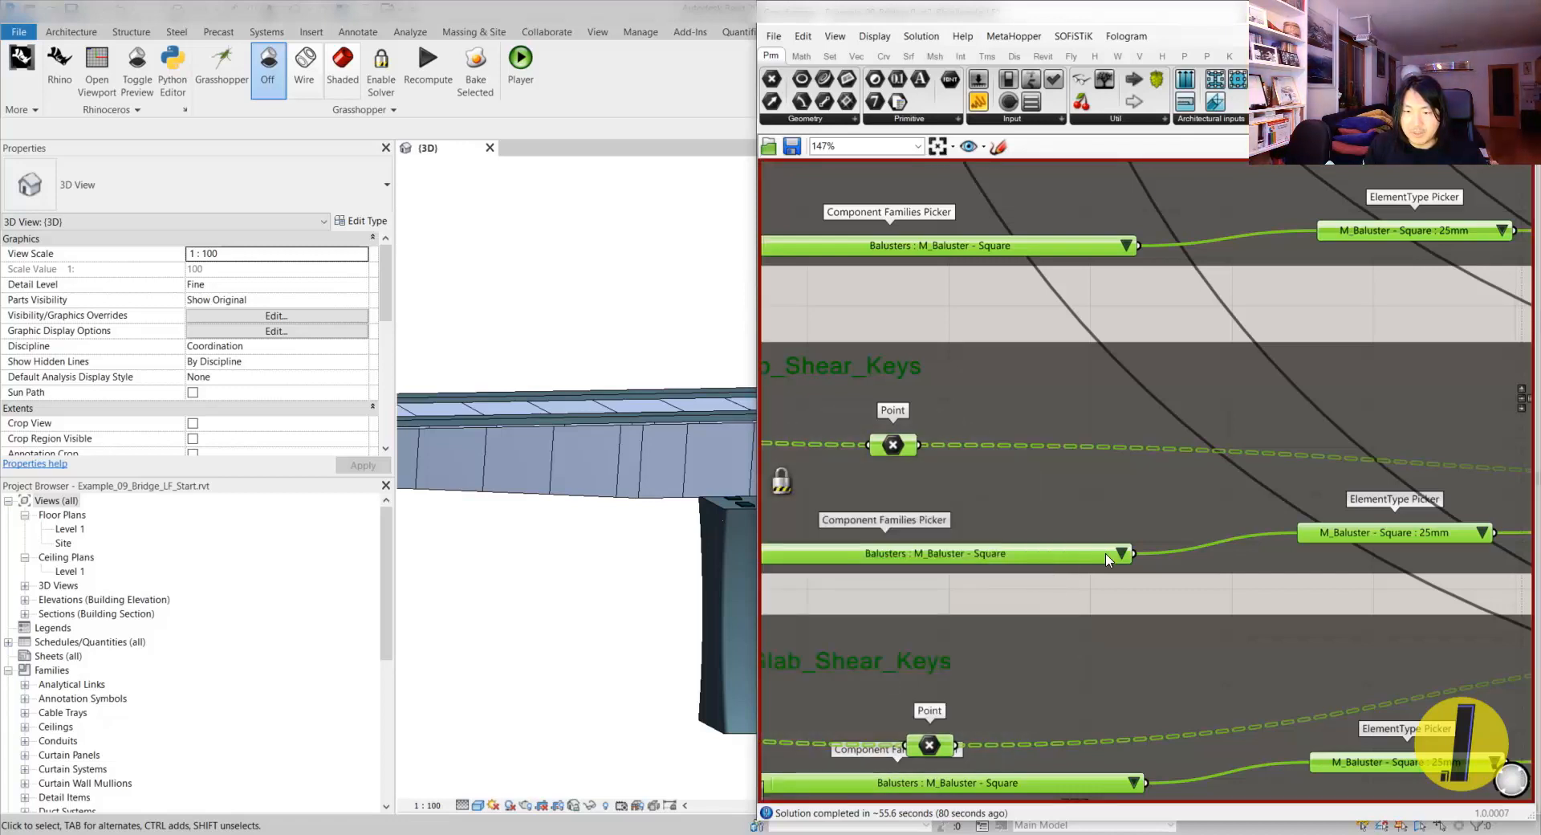
# - Set the Component Families Picker in all three shear key rows to Generic Models : Example_09_Nested_4pt_ShearKey
pyautogui.click(1128, 247)
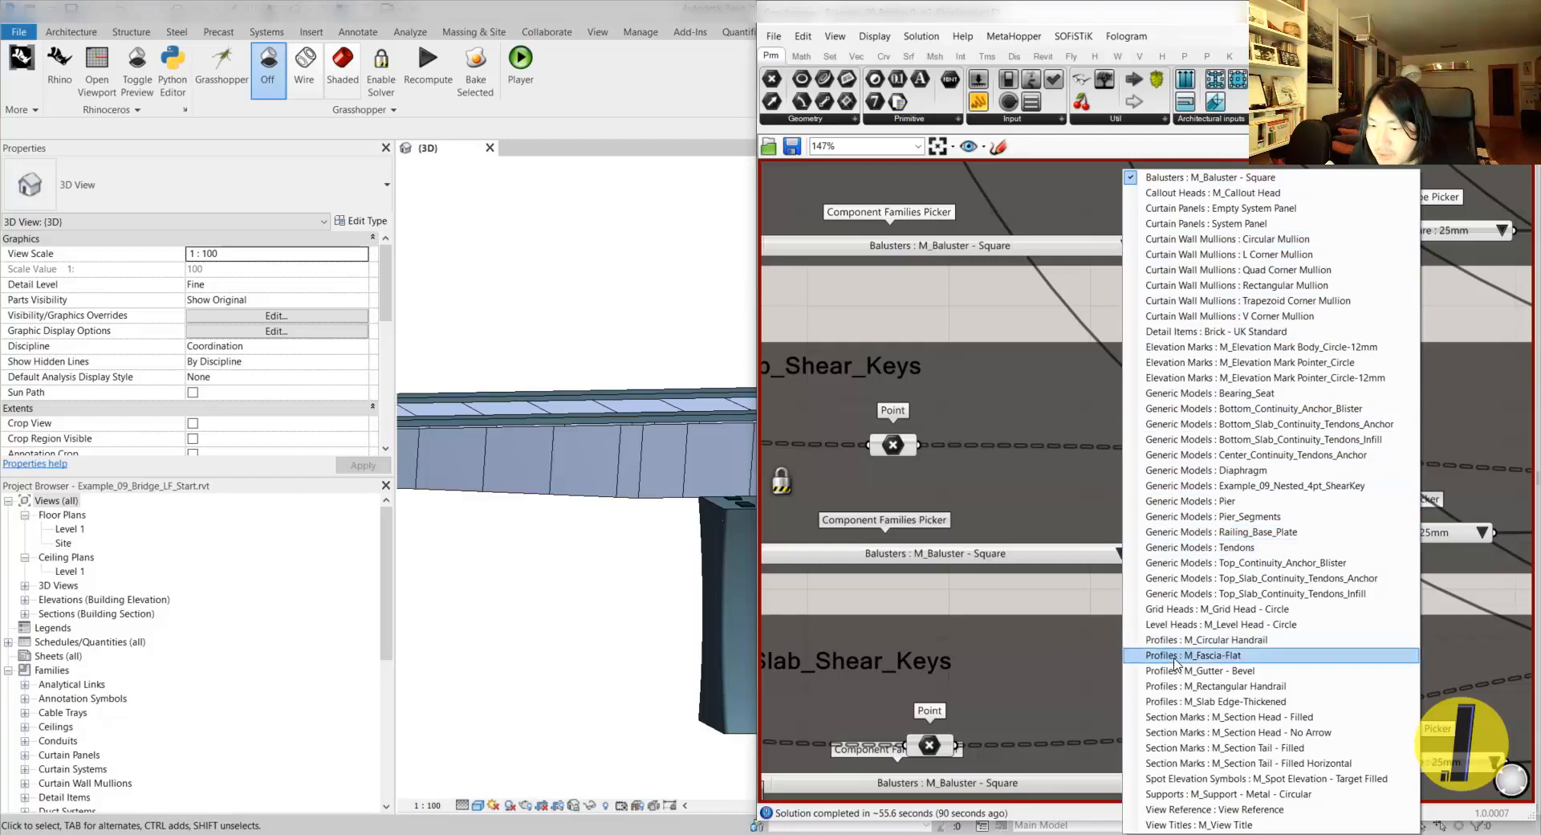
pyautogui.click(1168, 486)
pyautogui.click(1126, 555)
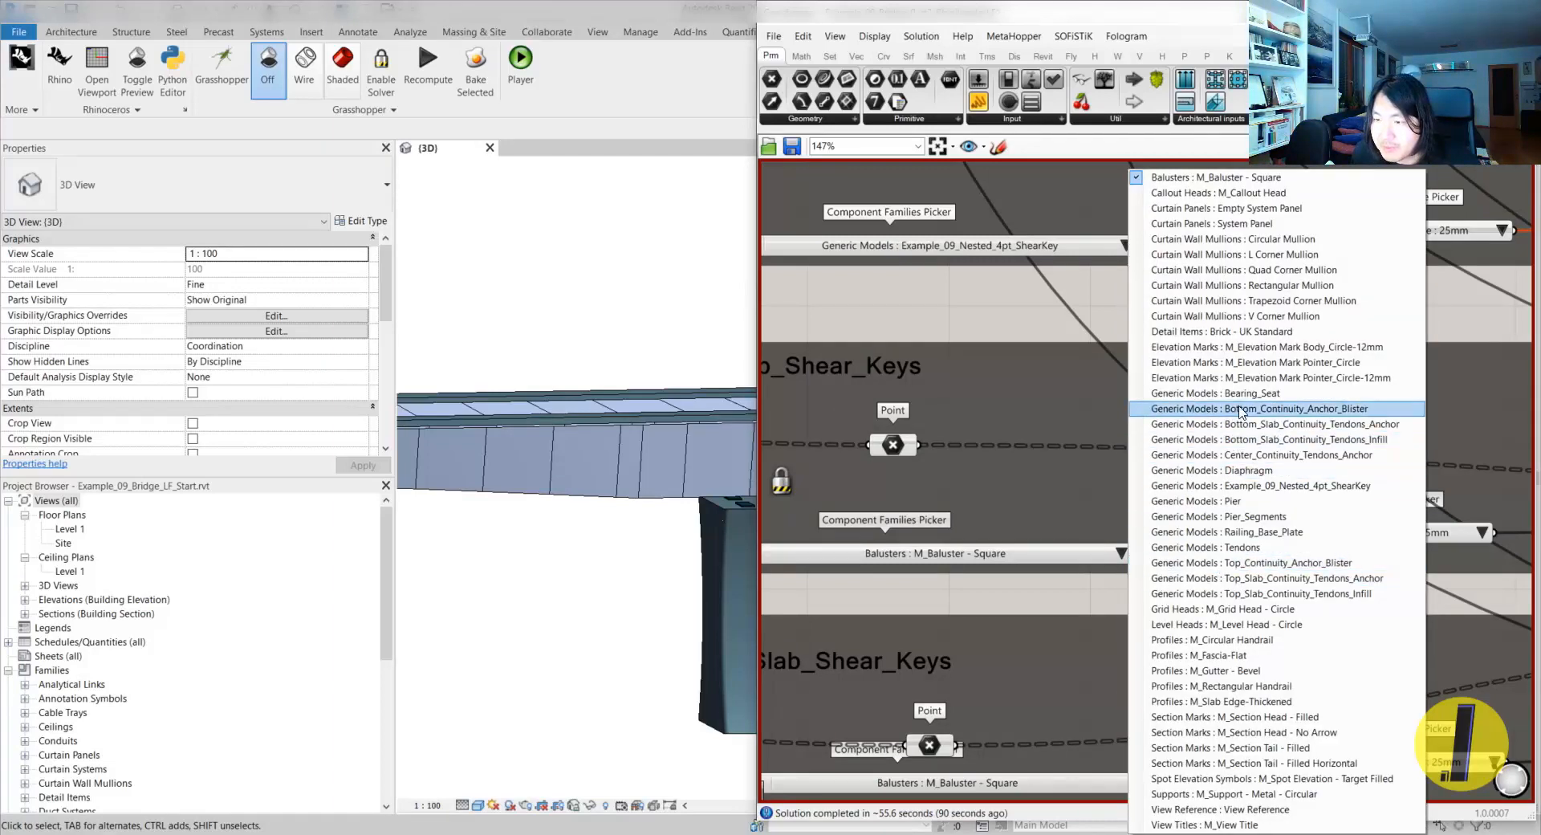
pyautogui.click(1284, 486)
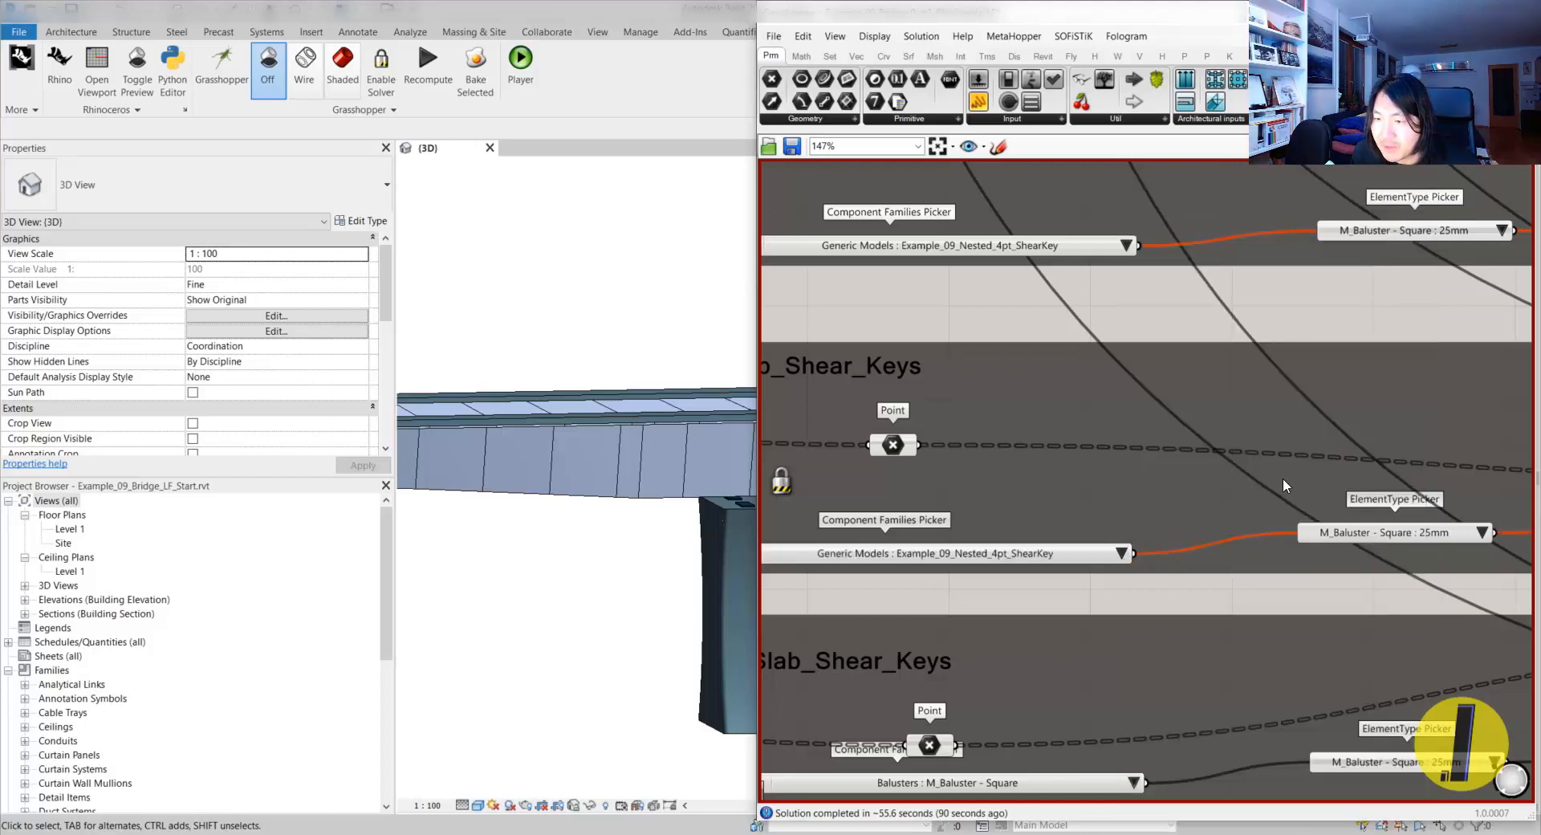
pyautogui.click(1133, 782)
pyautogui.click(1276, 491)
# - Recompute the solution to refresh the ElementType Pickers of the three shear key rows
pyautogui.scroll(-3, 1243, 569)
pyautogui.moveTo(1299, 489); pyautogui.dragTo(1119, 433, button='right')
pyautogui.click(1228, 294)
pyautogui.click(1255, 302)
pyautogui.middleClick(1170, 349)
pyautogui.click(1166, 417)
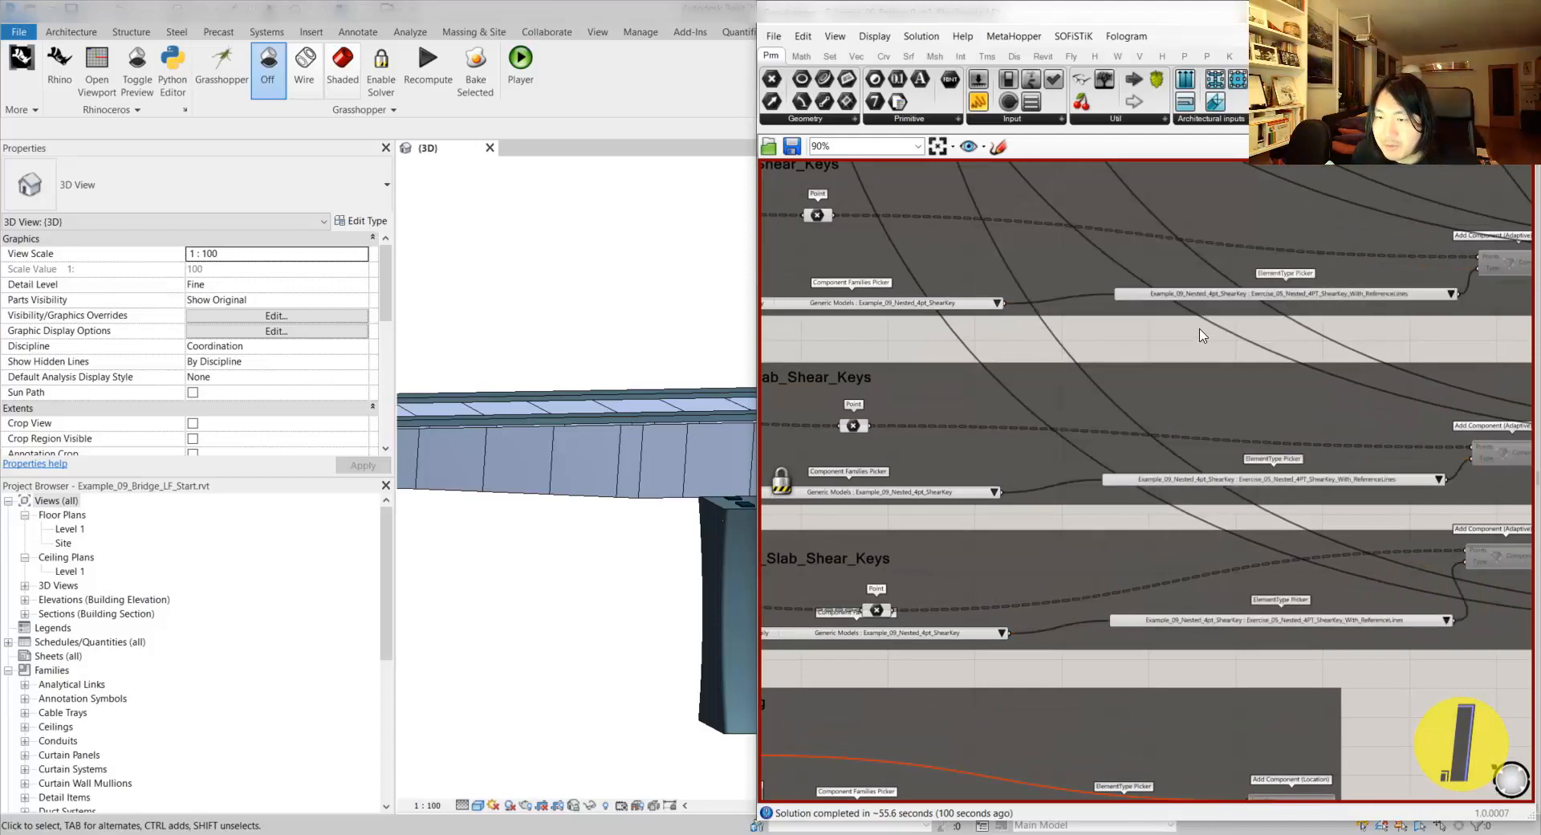
# - Set the ElementType Picker in all three shear key rows to Exercise_05_ShearKey_Without_Points
pyautogui.scroll(2, 1341, 313)
pyautogui.click(1428, 298)
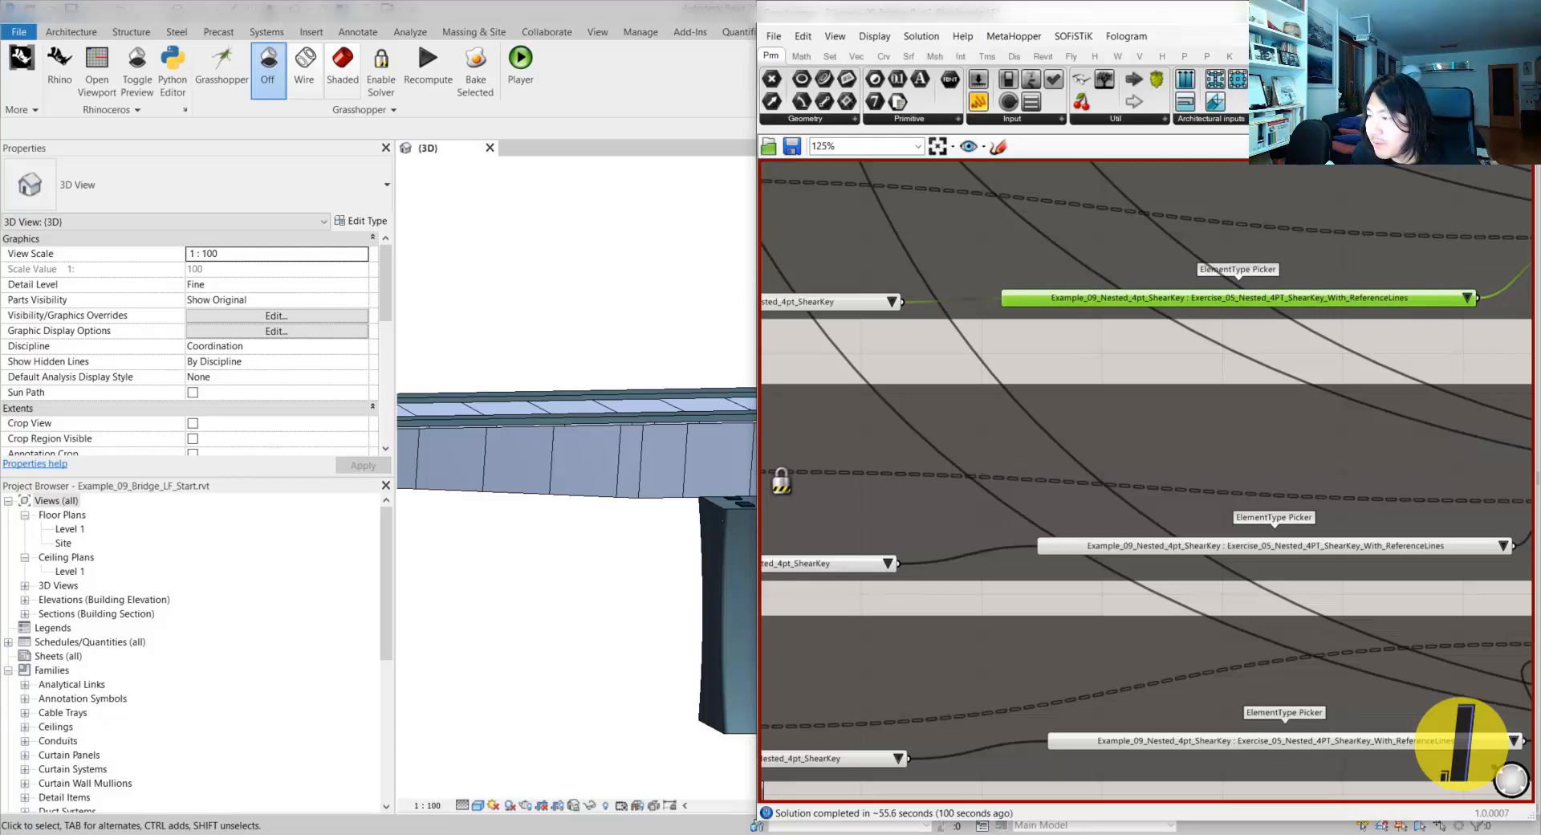
pyautogui.moveTo(1476, 543); pyautogui.dragTo(1252, 481, button='right')
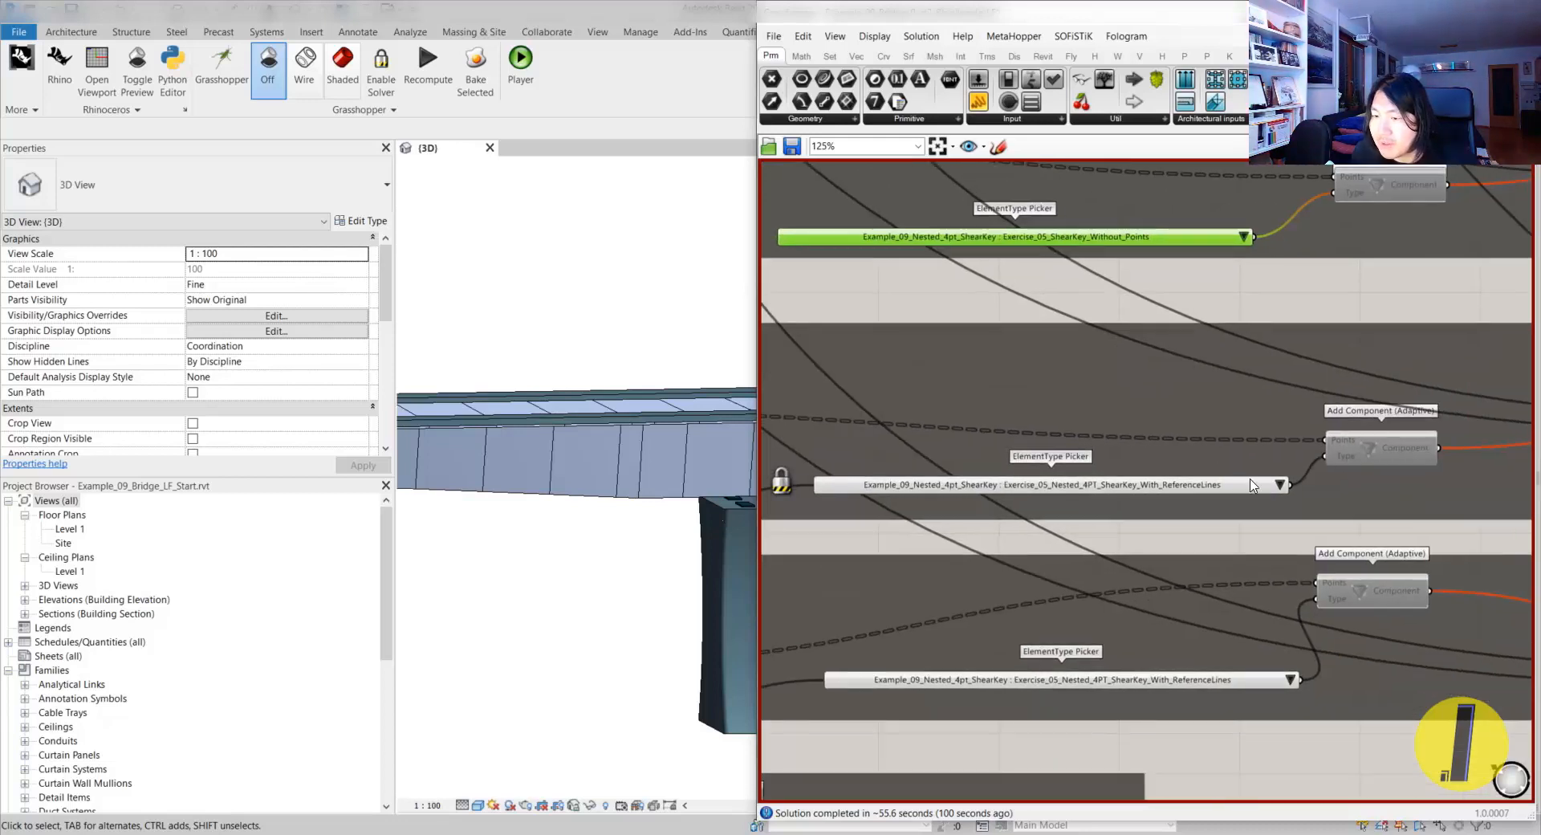
pyautogui.click(1280, 484)
pyautogui.click(1295, 527)
pyautogui.click(1290, 679)
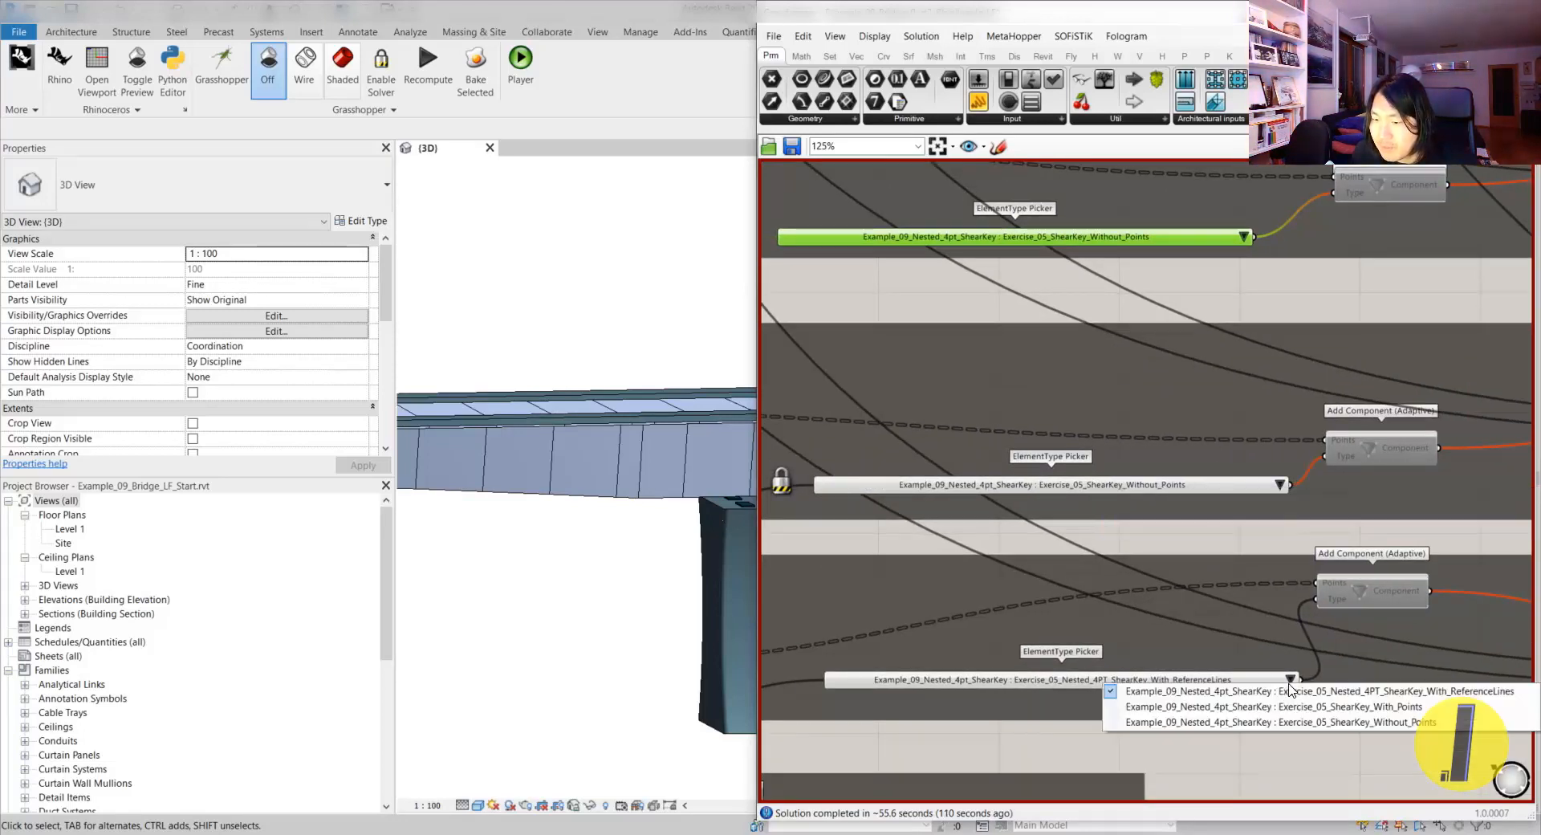
pyautogui.click(1295, 729)
# - Enable the Add Component (Adaptive) and downstream parameter-setting components in the three shear key rows
pyautogui.scroll(-5, 1294, 732)
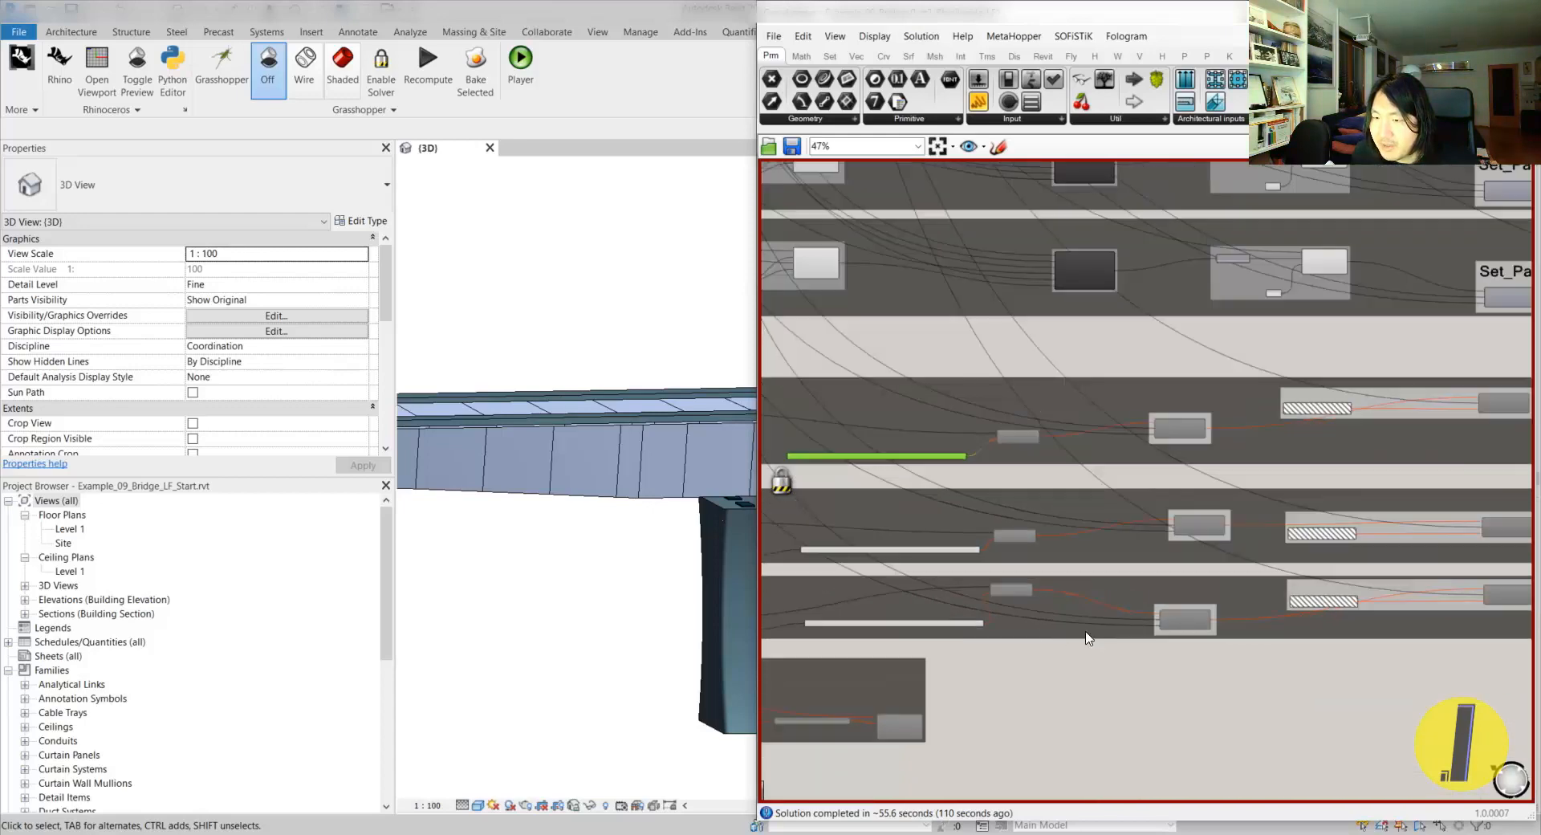
pyautogui.moveTo(1217, 599); pyautogui.dragTo(1318, 611, button='right')
pyautogui.moveTo(1402, 632); pyautogui.dragTo(922, 387)
pyautogui.middleClick(999, 362)
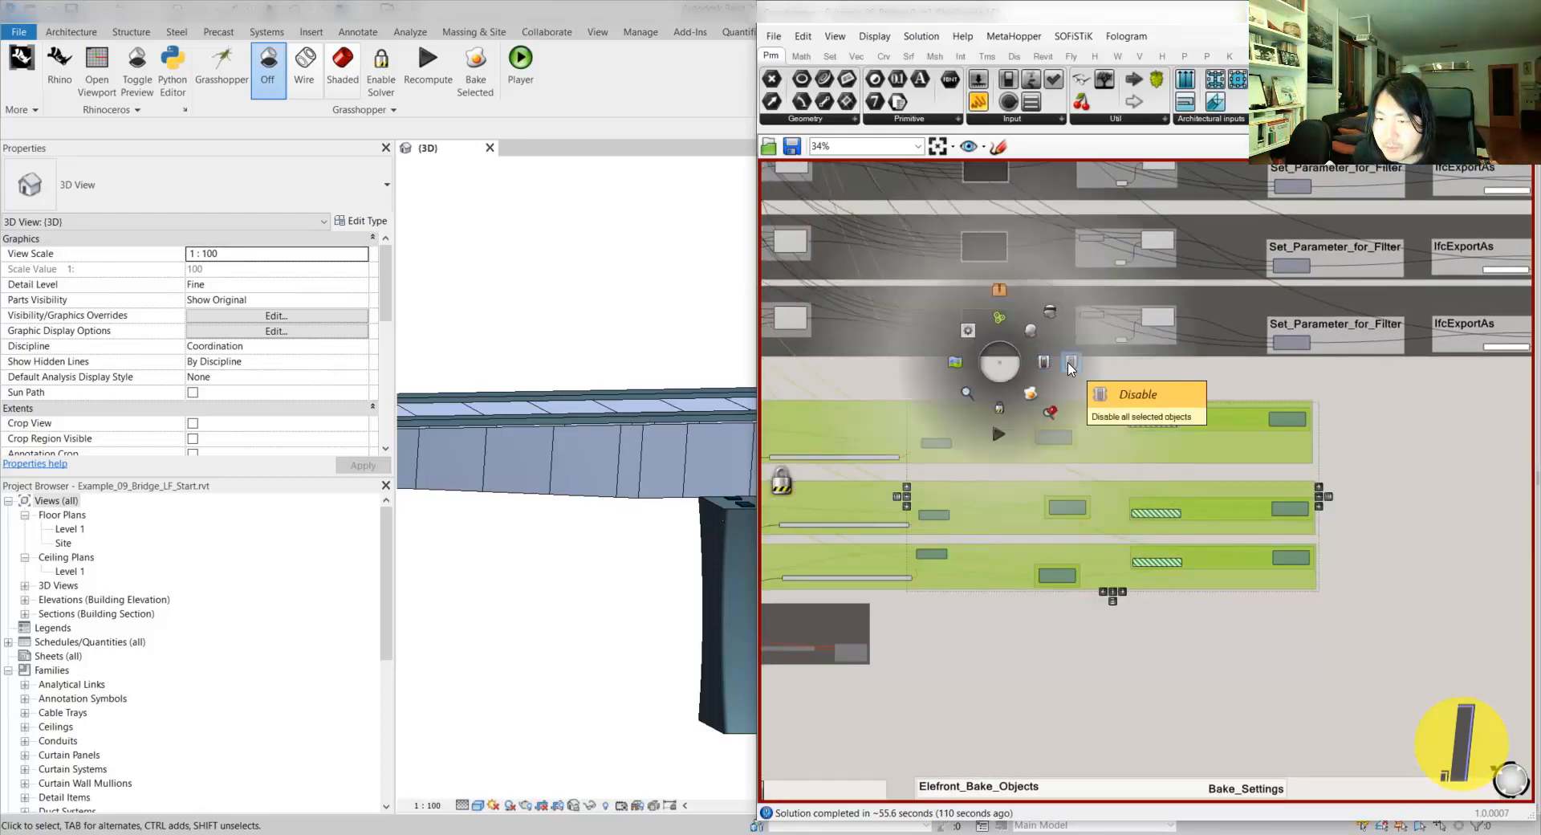
pyautogui.click(1044, 362)
# - Trace the Add Component (Adaptive) inputs back and inspect the data in the Web_Shear_Keys Point parameter
pyautogui.scroll(1, 987, 420)
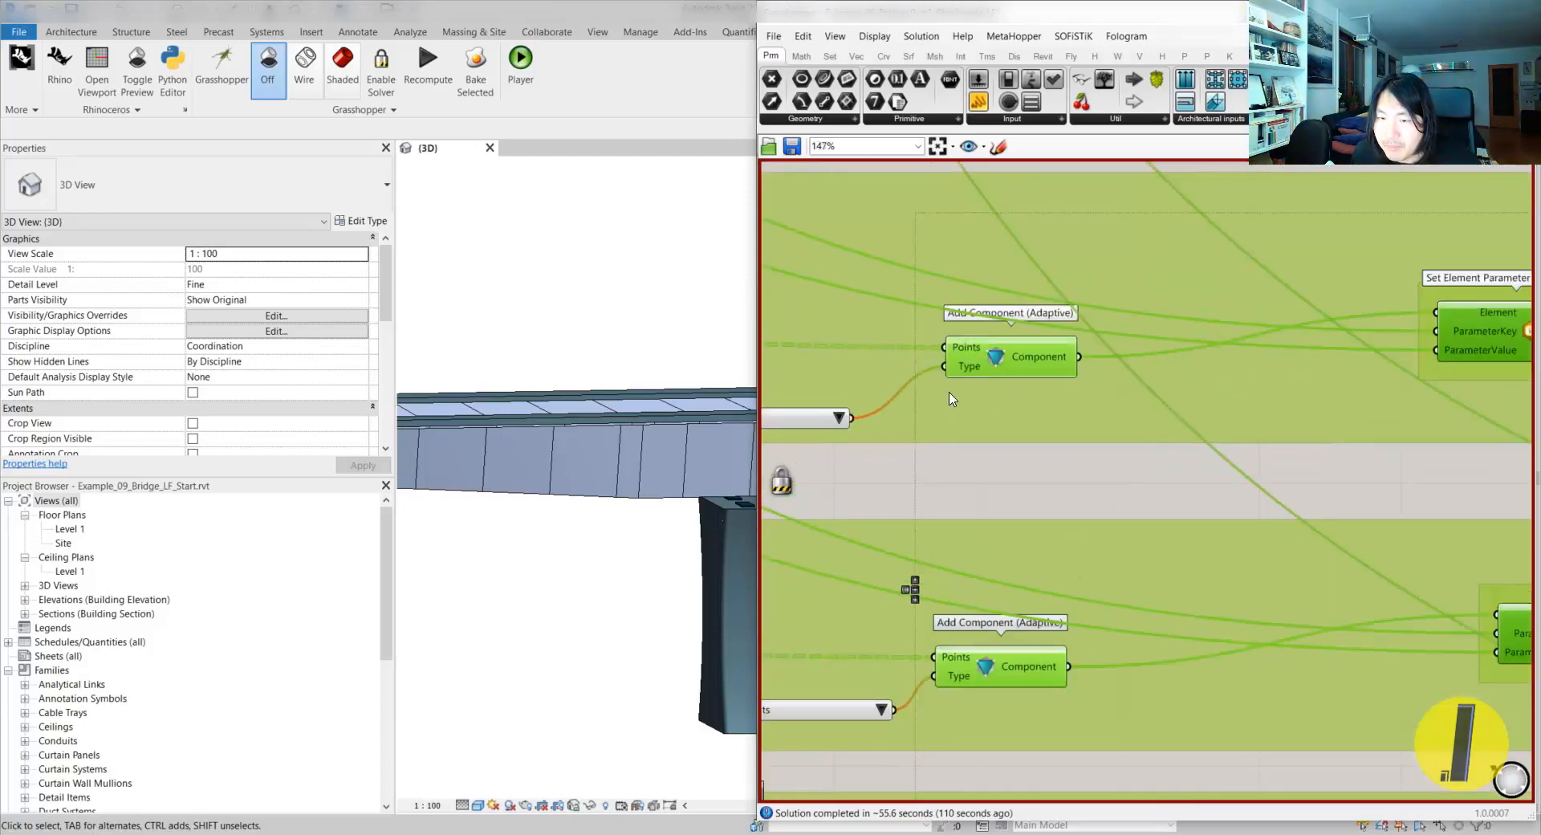
pyautogui.moveTo(952, 399); pyautogui.dragTo(1155, 395, button='right')
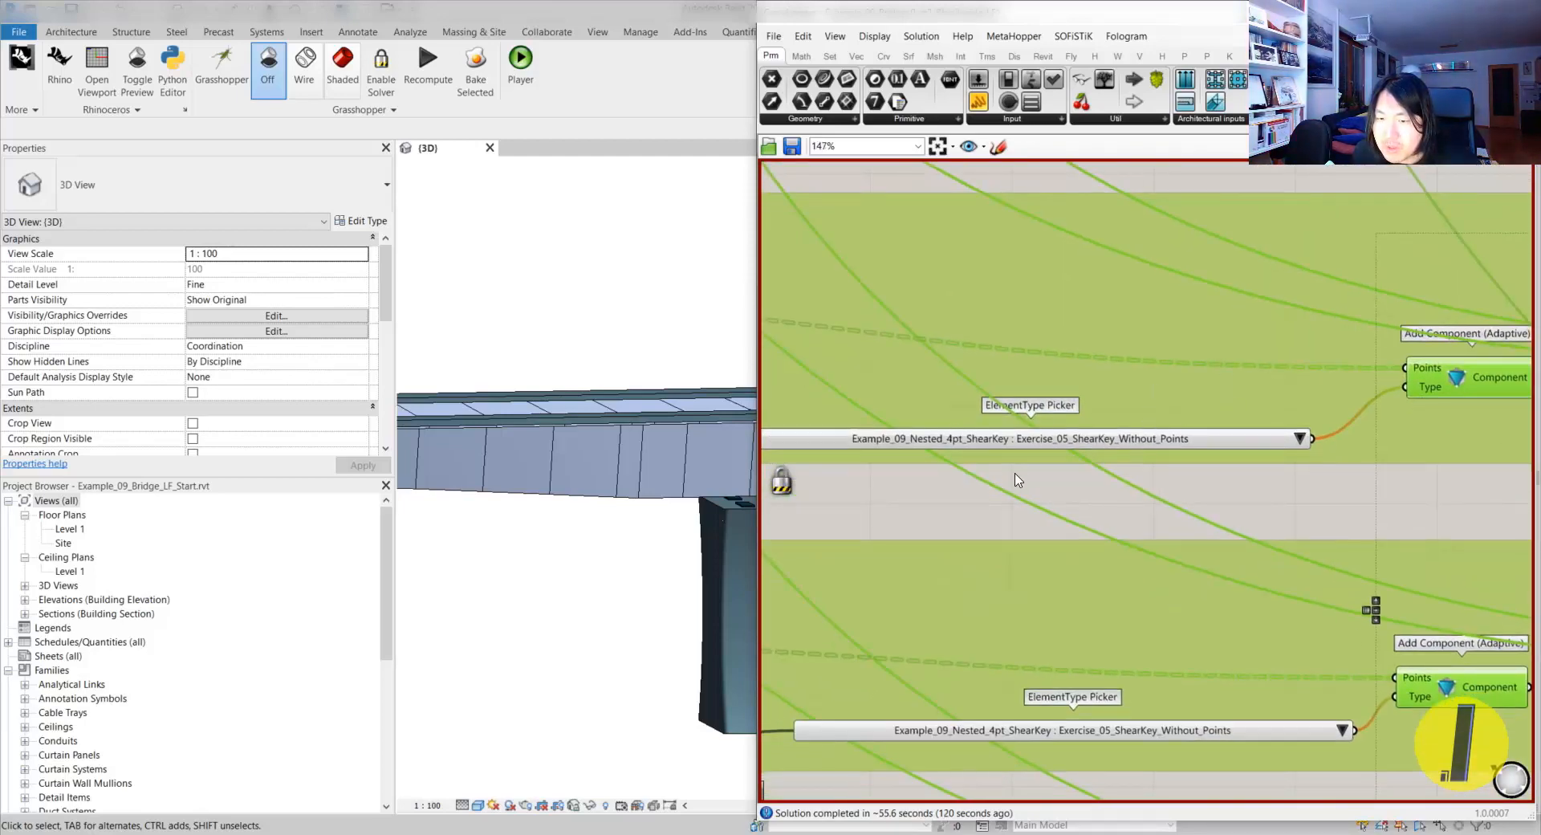
pyautogui.scroll(-3, 1024, 464)
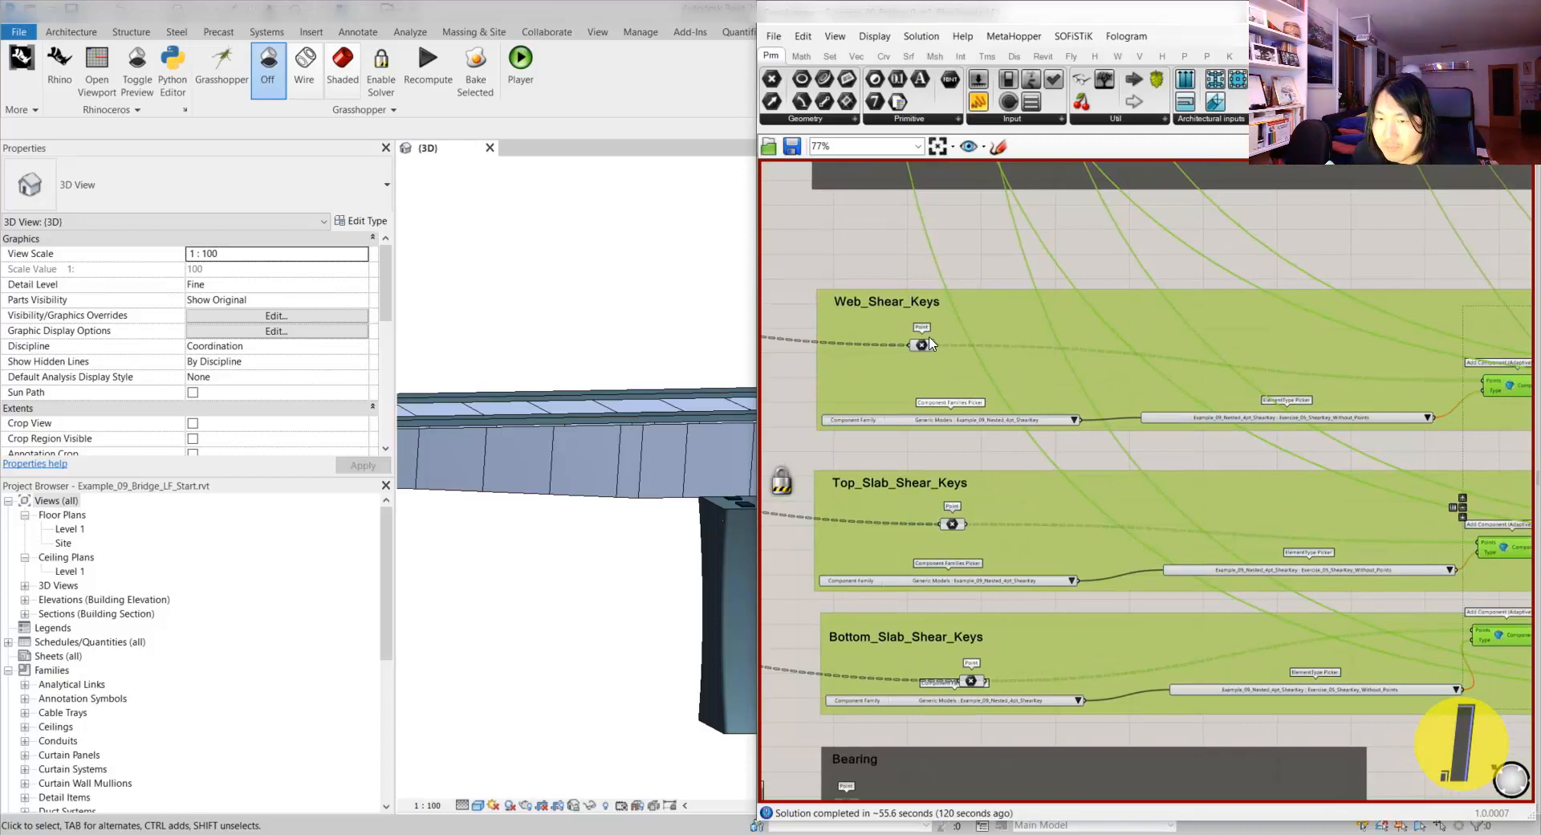
pyautogui.moveTo(927, 347)
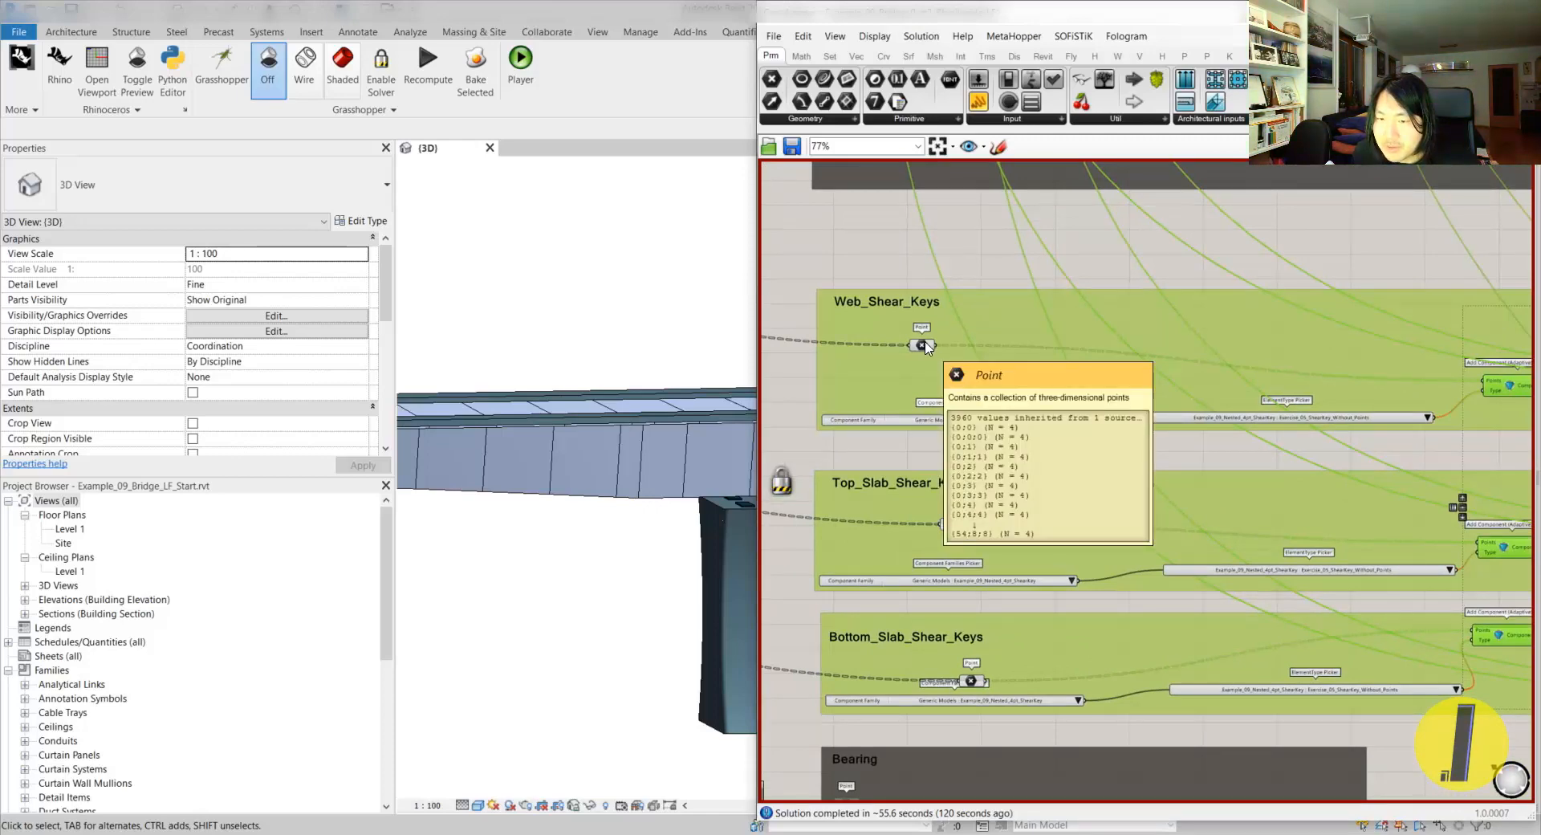
# - Follow the three shear key rows downstream from their Point parameters to the final Set Element Parameter components
pyautogui.scroll(3, 927, 346)
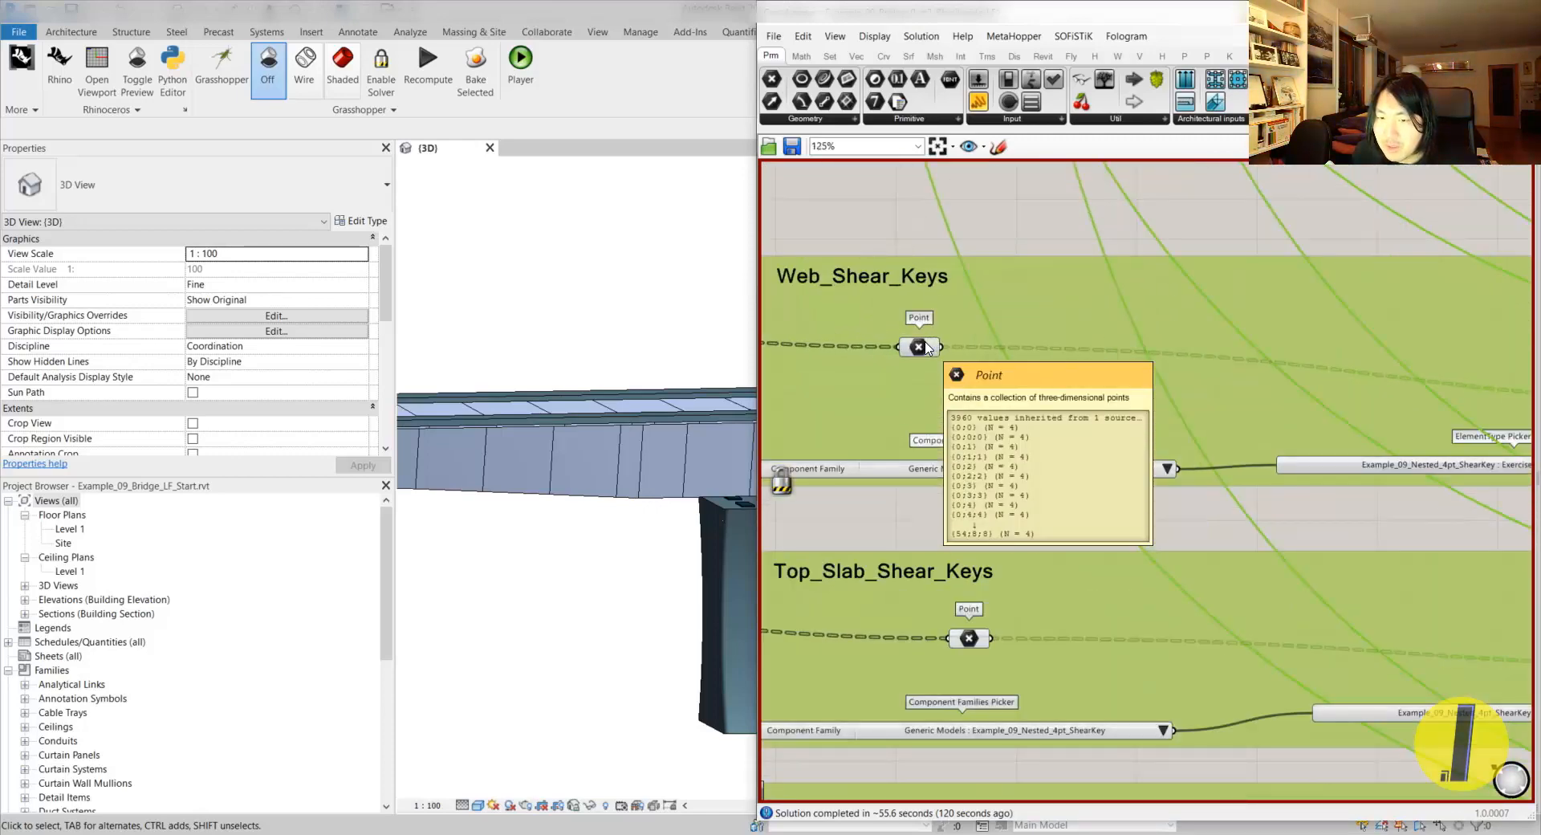
pyautogui.scroll(-4, 927, 347)
pyautogui.moveTo(1220, 358); pyautogui.dragTo(870, 360, button='right')
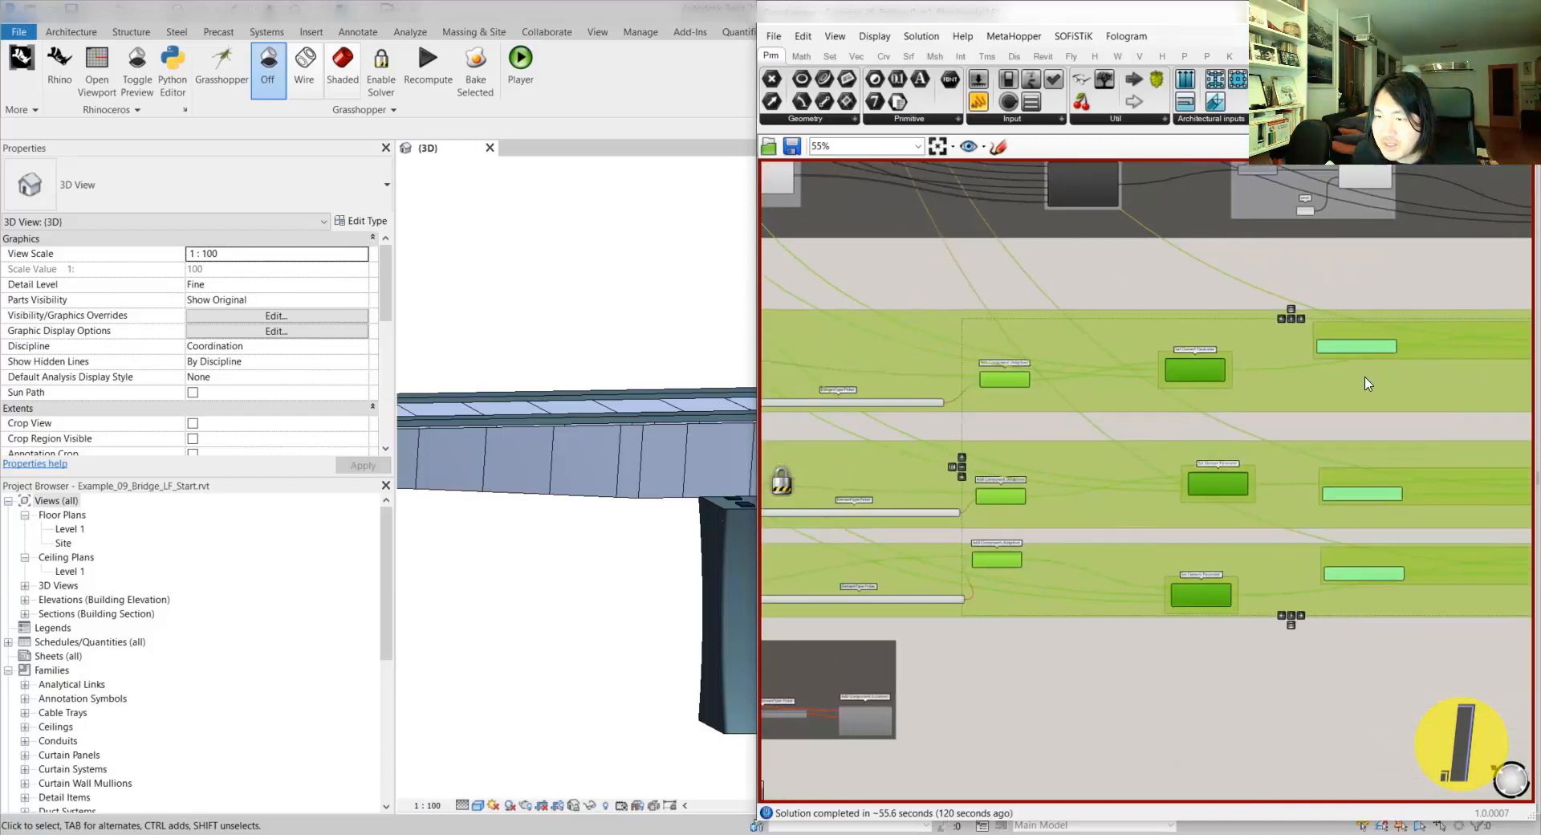
pyautogui.moveTo(1432, 384); pyautogui.dragTo(1200, 416, button='right')
pyautogui.moveTo(1373, 377); pyautogui.dragTo(1206, 387, button='right')
pyautogui.scroll(8, 1208, 387)
pyautogui.scroll(-5, 1214, 387)
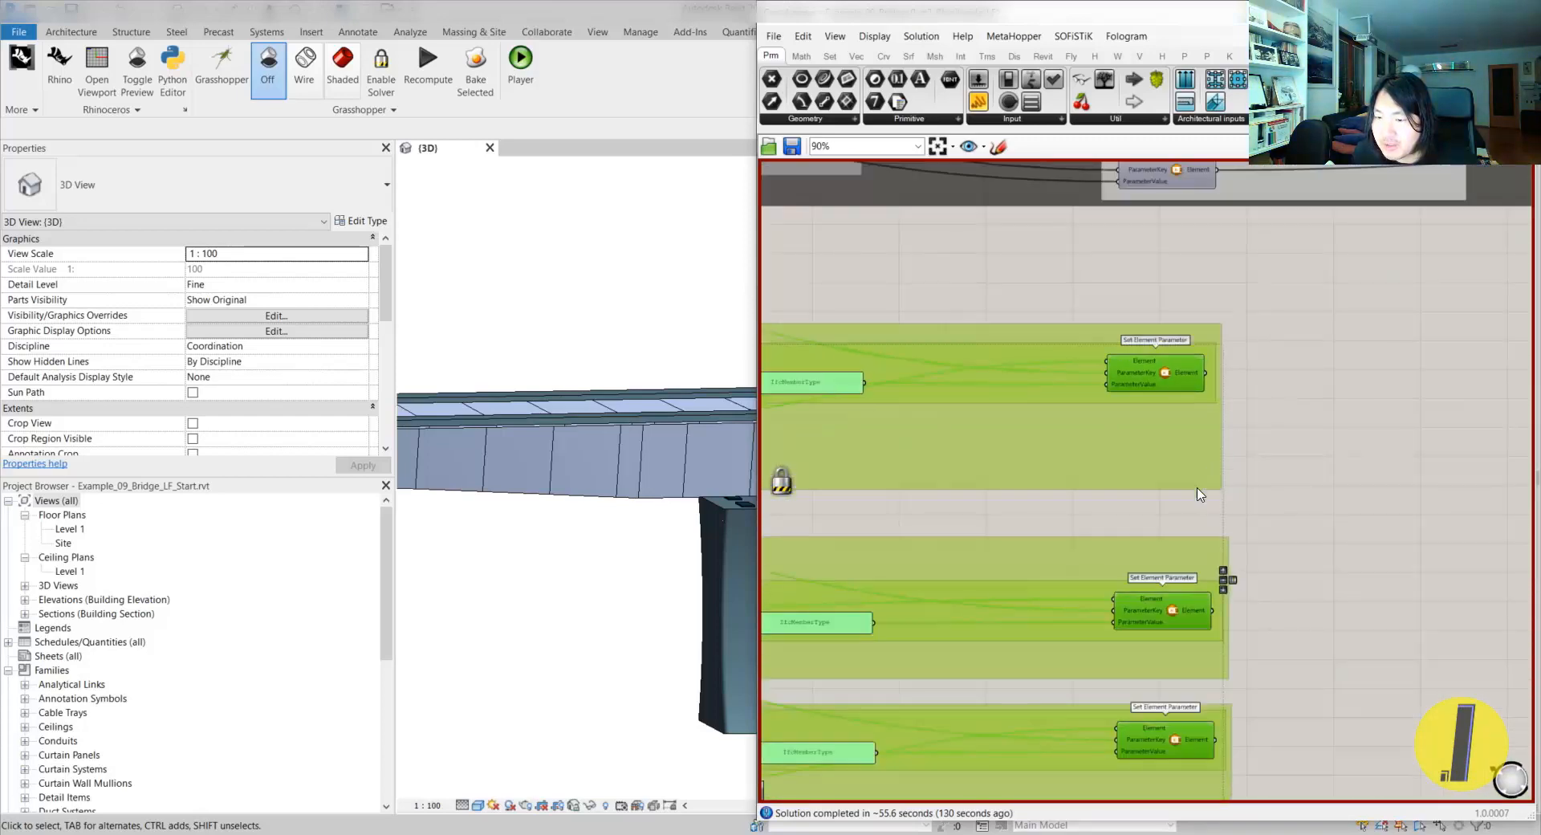
pyautogui.scroll(-3, 1217, 490)
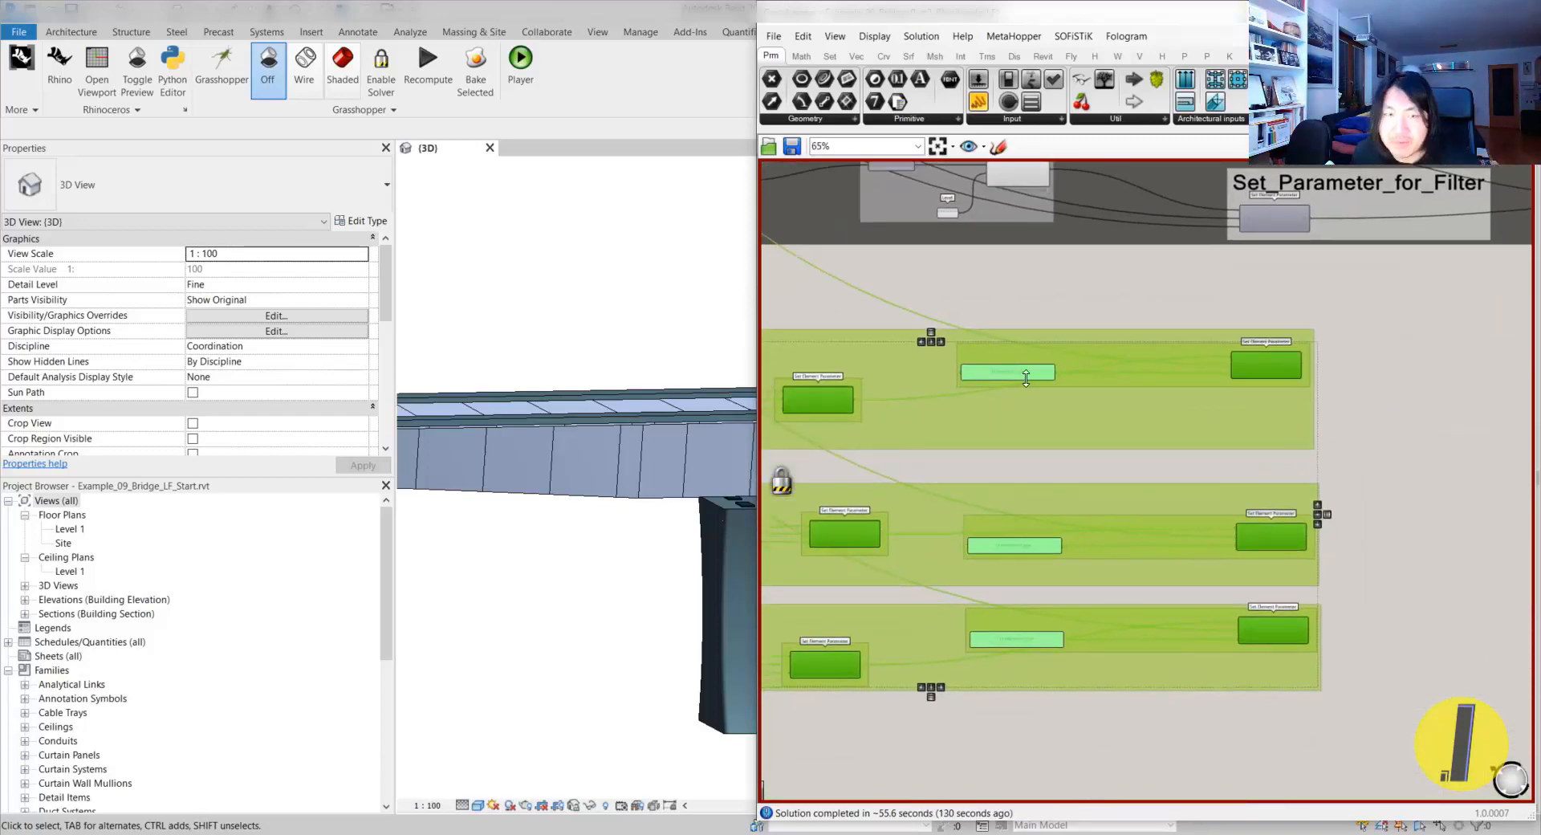
# - Switch to Revit, bring the whole bridge into the 3D view, and recompute the Grasshopper solution to create the shear keys
pyautogui.click(596, 339)
pyautogui.scroll(-5, 826, 457)
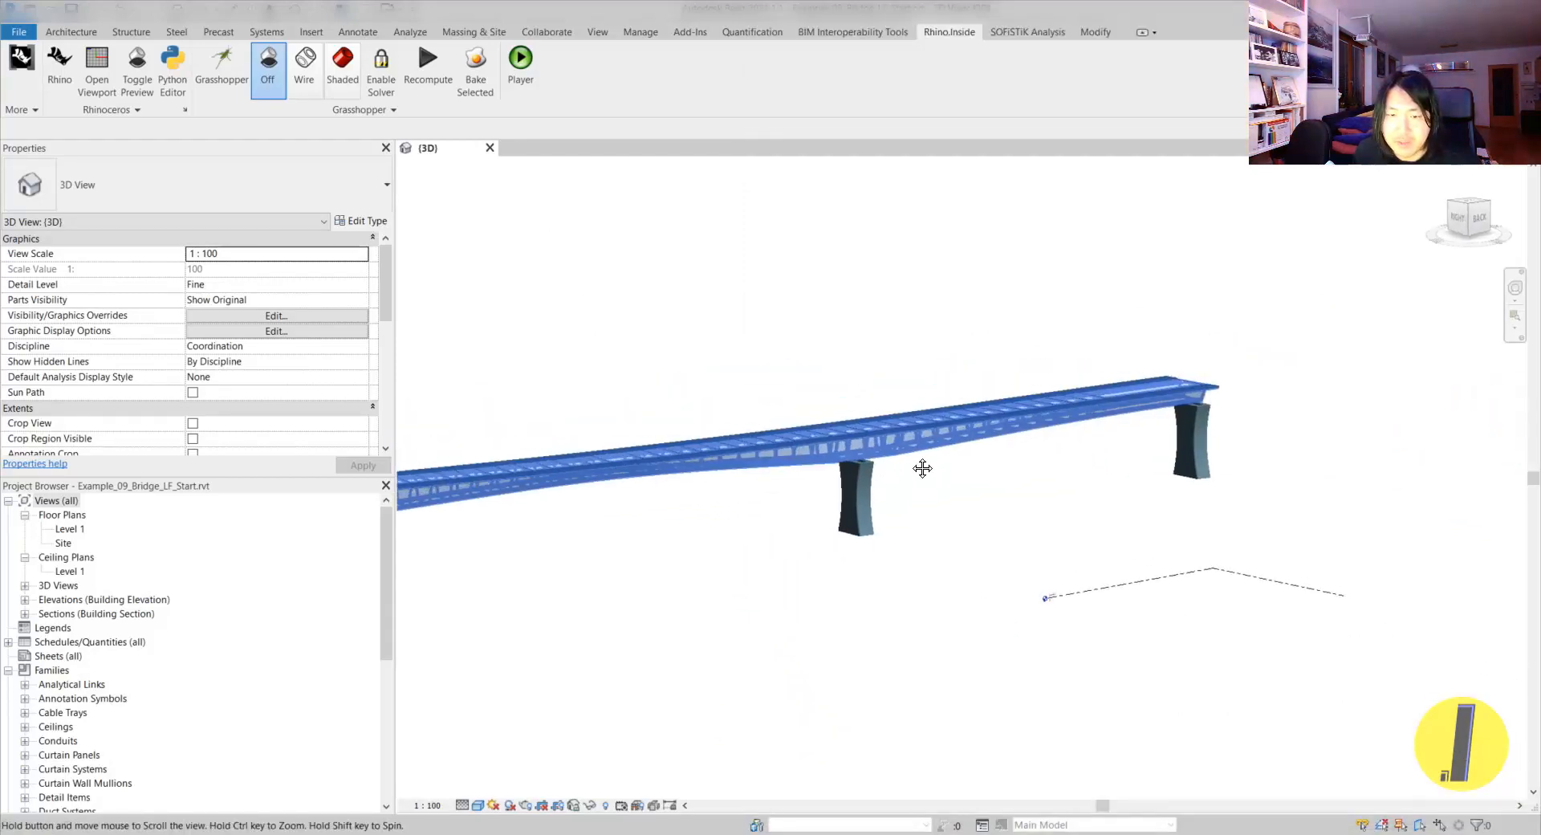
pyautogui.keyDown('shift'); pyautogui.moveTo(780, 533); pyautogui.dragTo(917, 557, button='middle'); pyautogui.keyUp('shift')
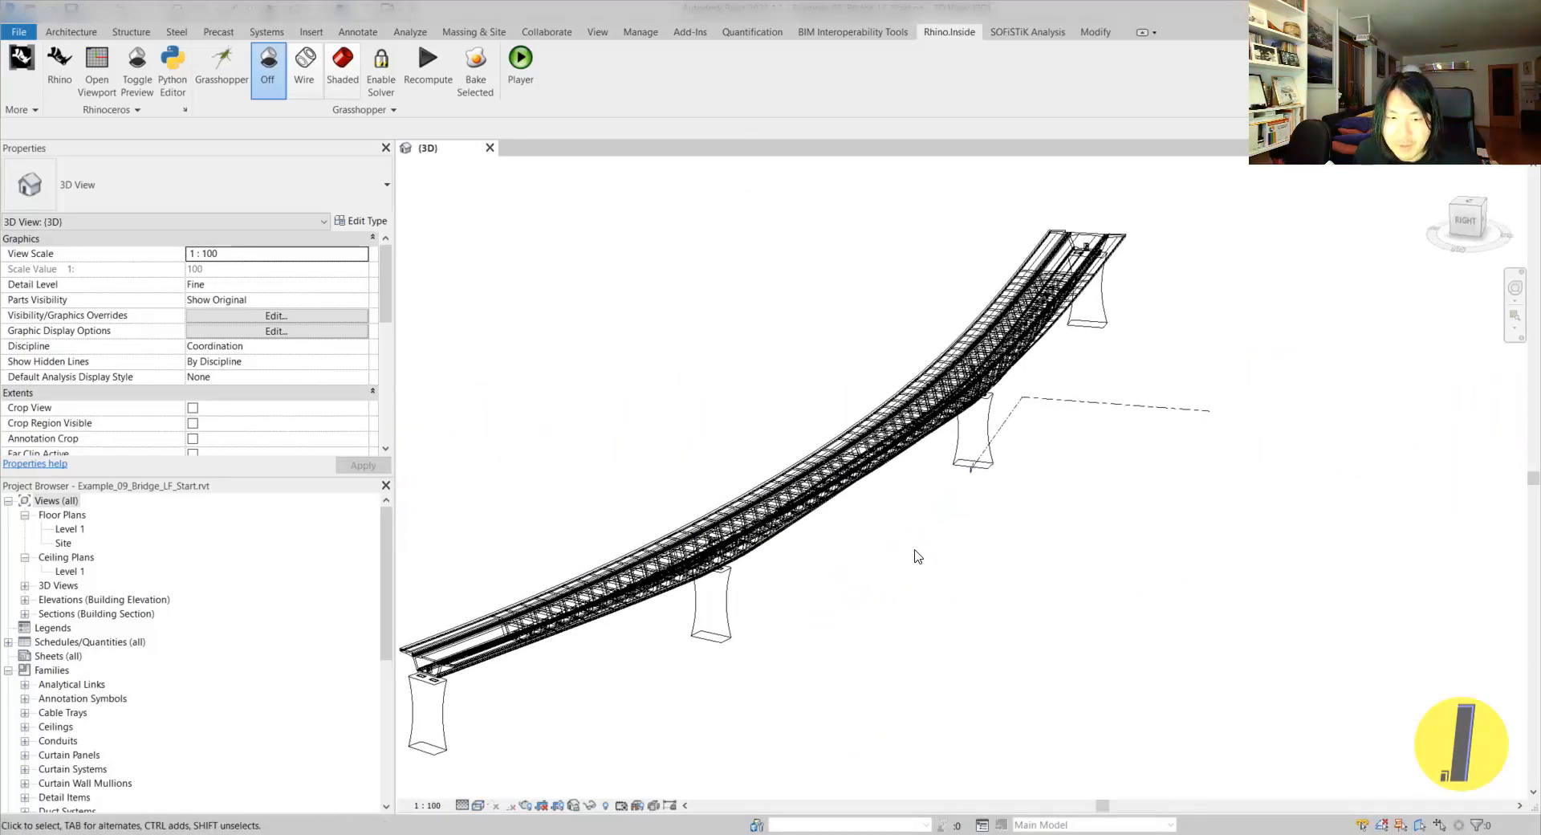
pyautogui.click(428, 68)
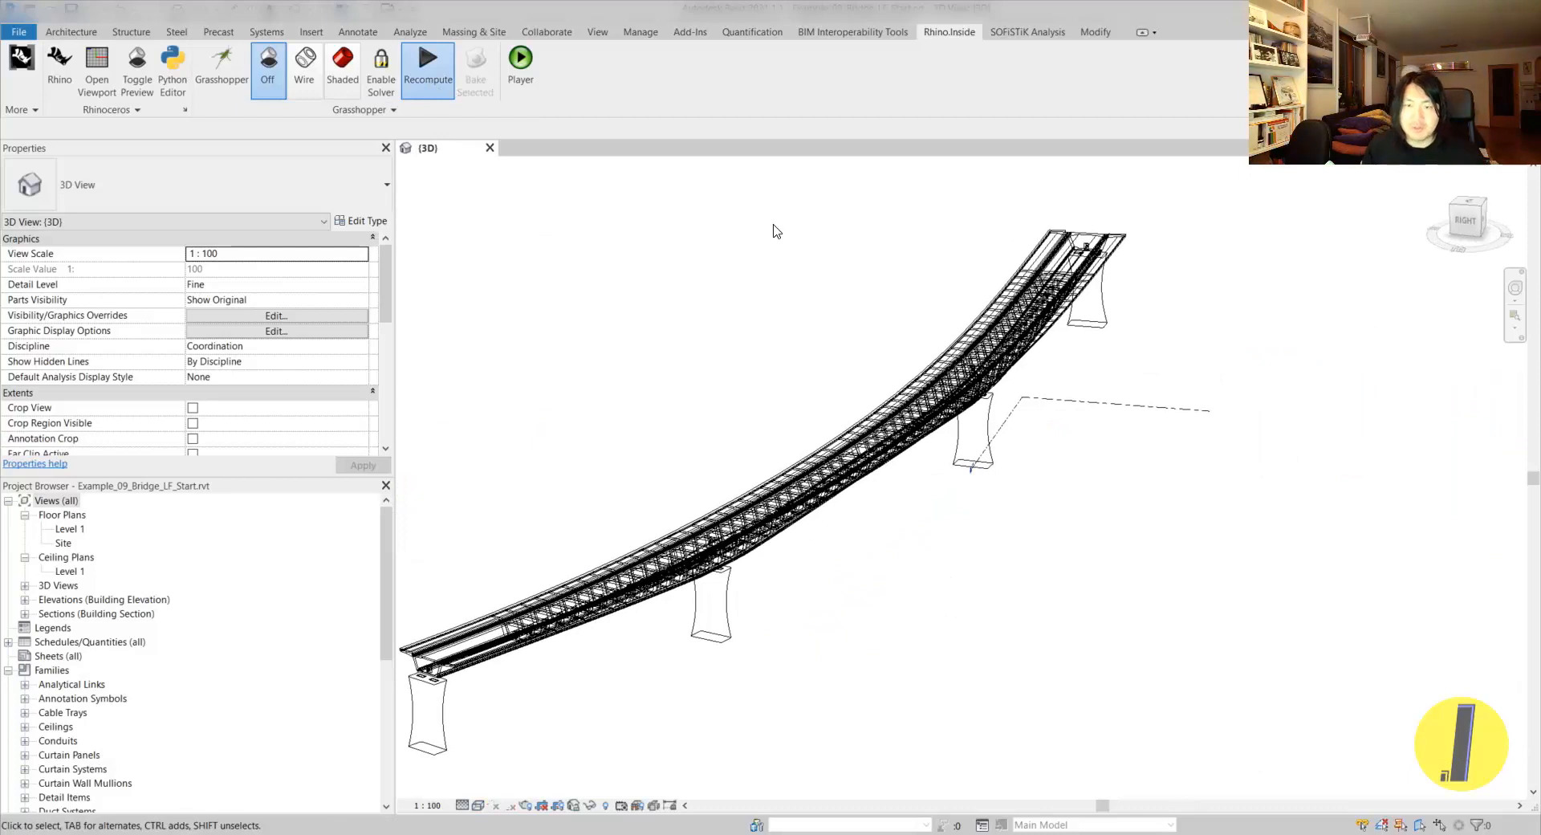
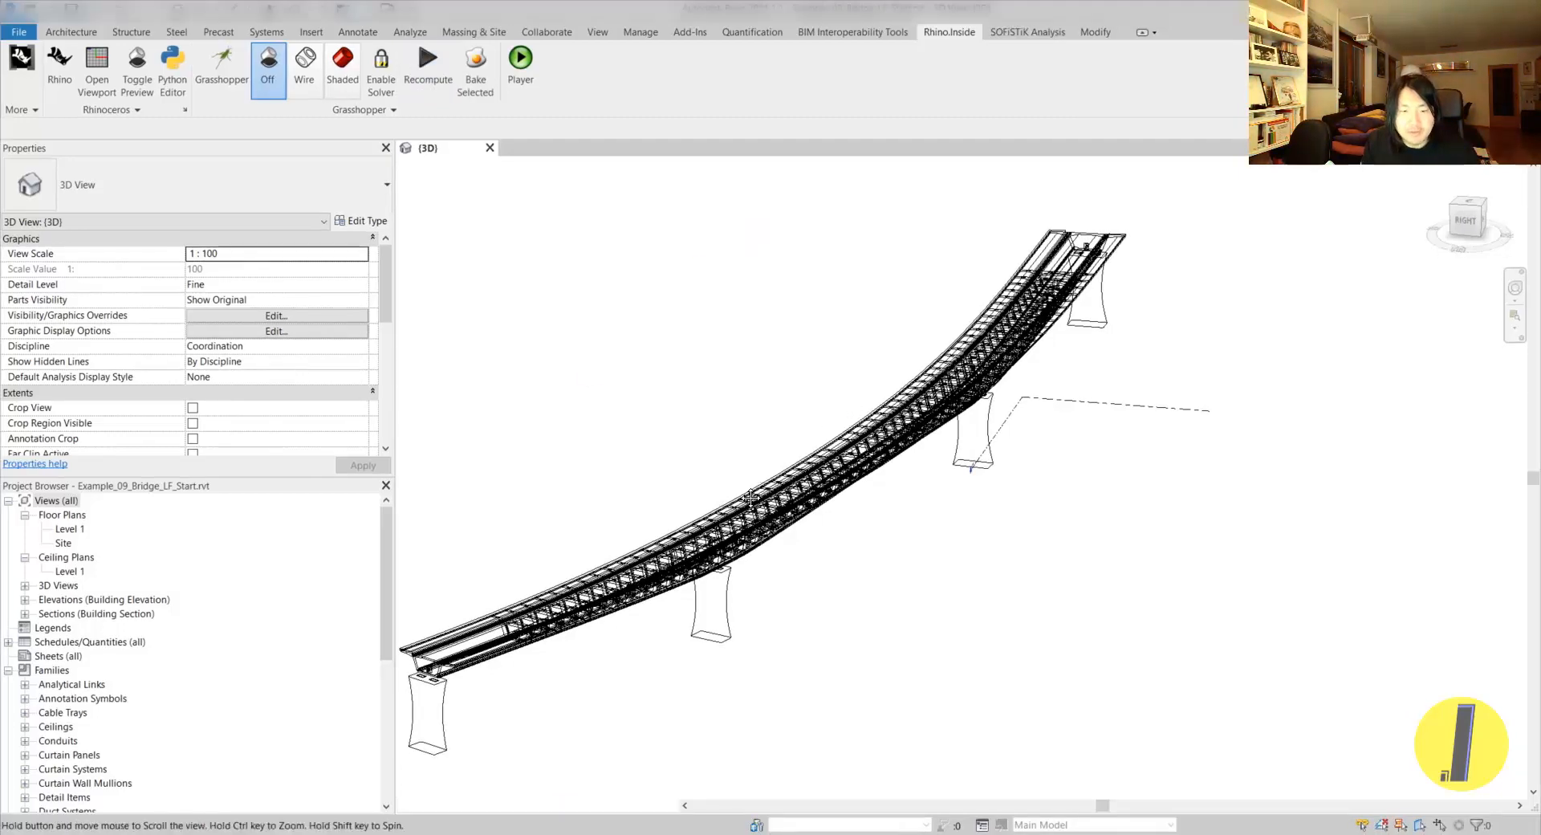
# - Select one of the created web shear keys near the pier and examine its family type and properties
pyautogui.scroll(4, 769, 556)
pyautogui.scroll(5, 769, 554)
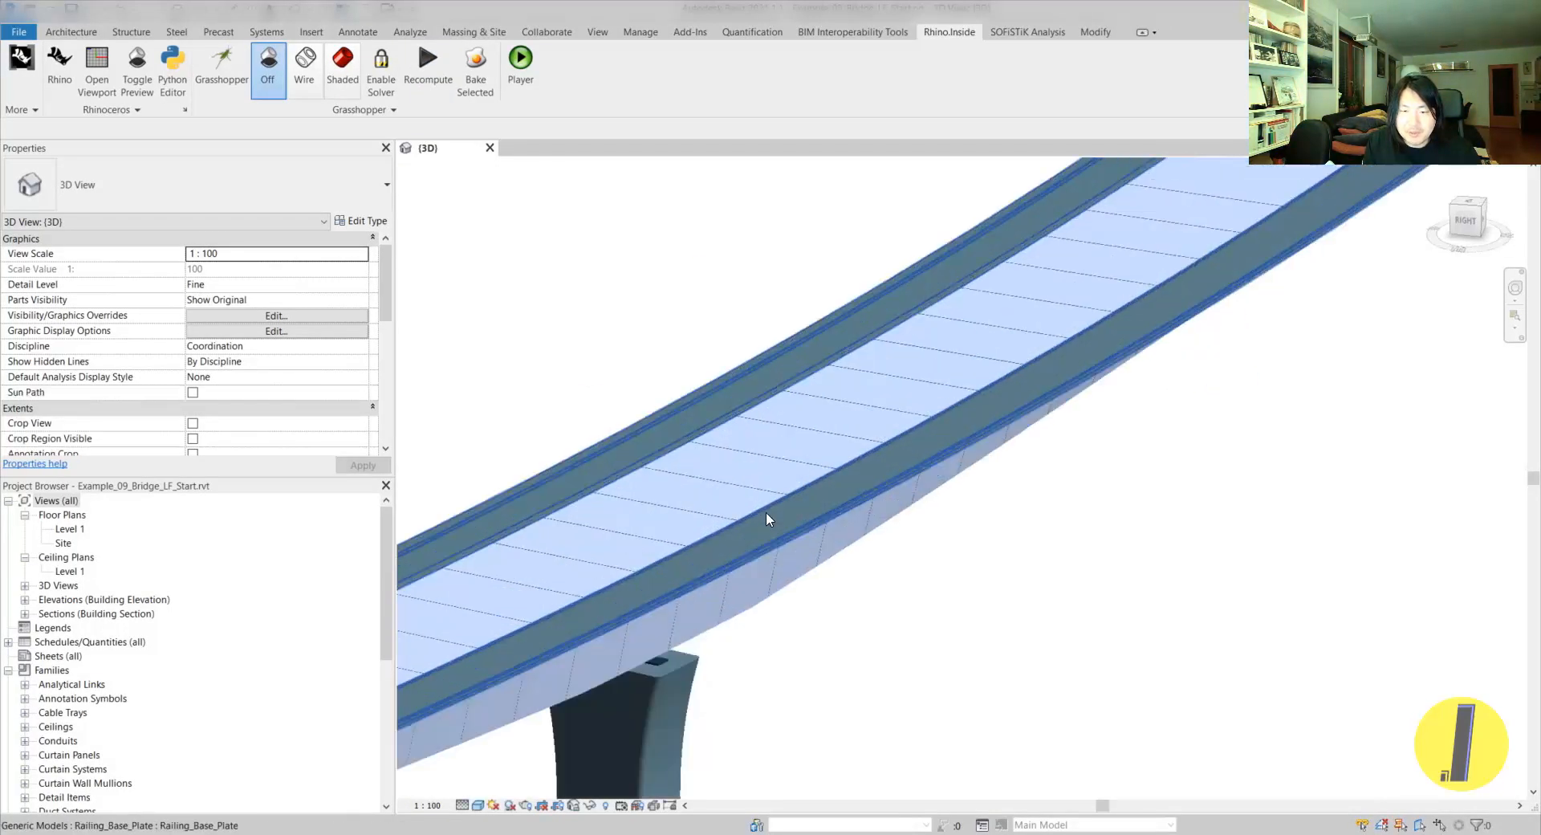
pyautogui.scroll(5, 771, 530)
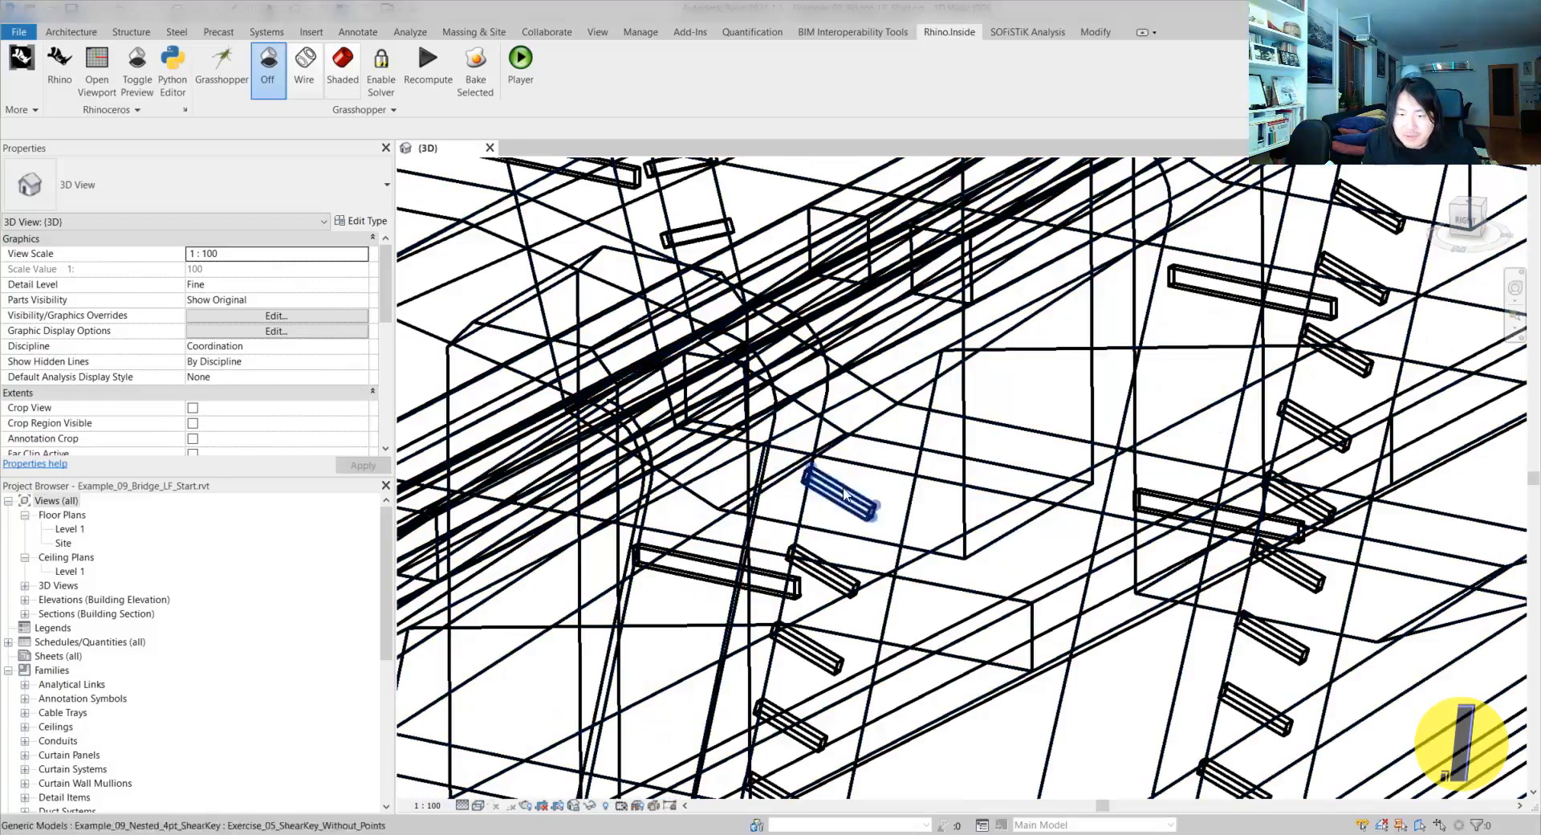
pyautogui.moveTo(844, 493); pyautogui.dragTo(828, 572)
pyautogui.click(809, 649)
pyautogui.moveTo(810, 652); pyautogui.dragTo(892, 439, button='middle')
pyautogui.scroll(-3, 885, 434)
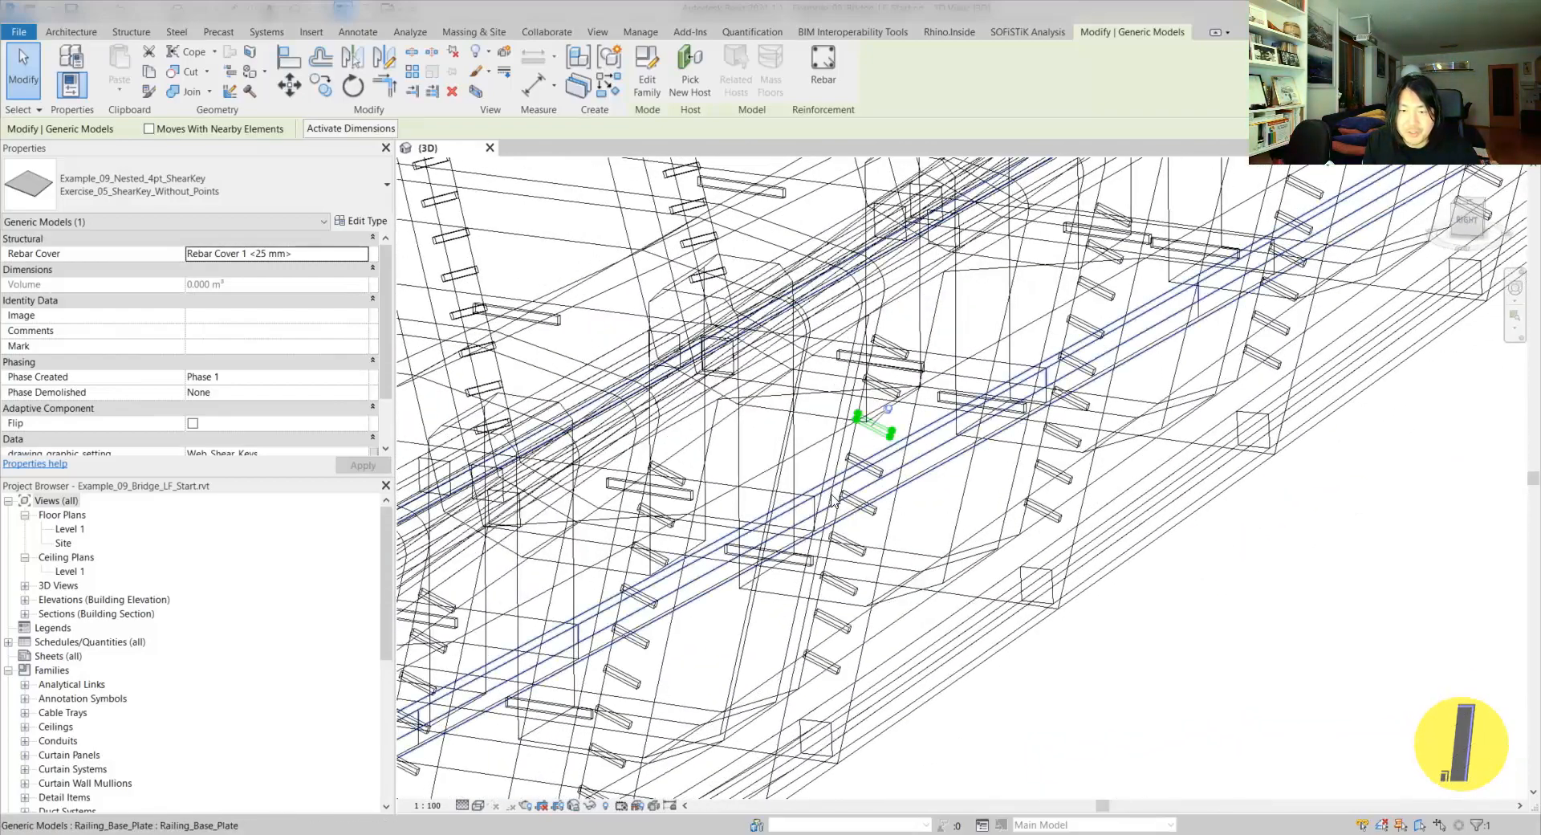
pyautogui.moveTo(631, 437); pyautogui.dragTo(984, 466, button='middle')
# - Temporarily hide the Railing_Base_Plate and Pier_Segments elements in the 3D view to expose the shear keys inside the deck
pyautogui.click(908, 347)
pyautogui.moveTo(909, 359)
pyautogui.keyDown('shift'); pyautogui.mouseDown(button='middle')
pyautogui.moveTo(913, 309)
pyautogui.moveTo(923, 345)
pyautogui.moveTo(996, 412)
pyautogui.moveTo(952, 402)
pyautogui.mouseUp(button='middle'); pyautogui.keyUp('shift')
pyautogui.scroll(-5, 905, 343)
pyautogui.click(925, 347)
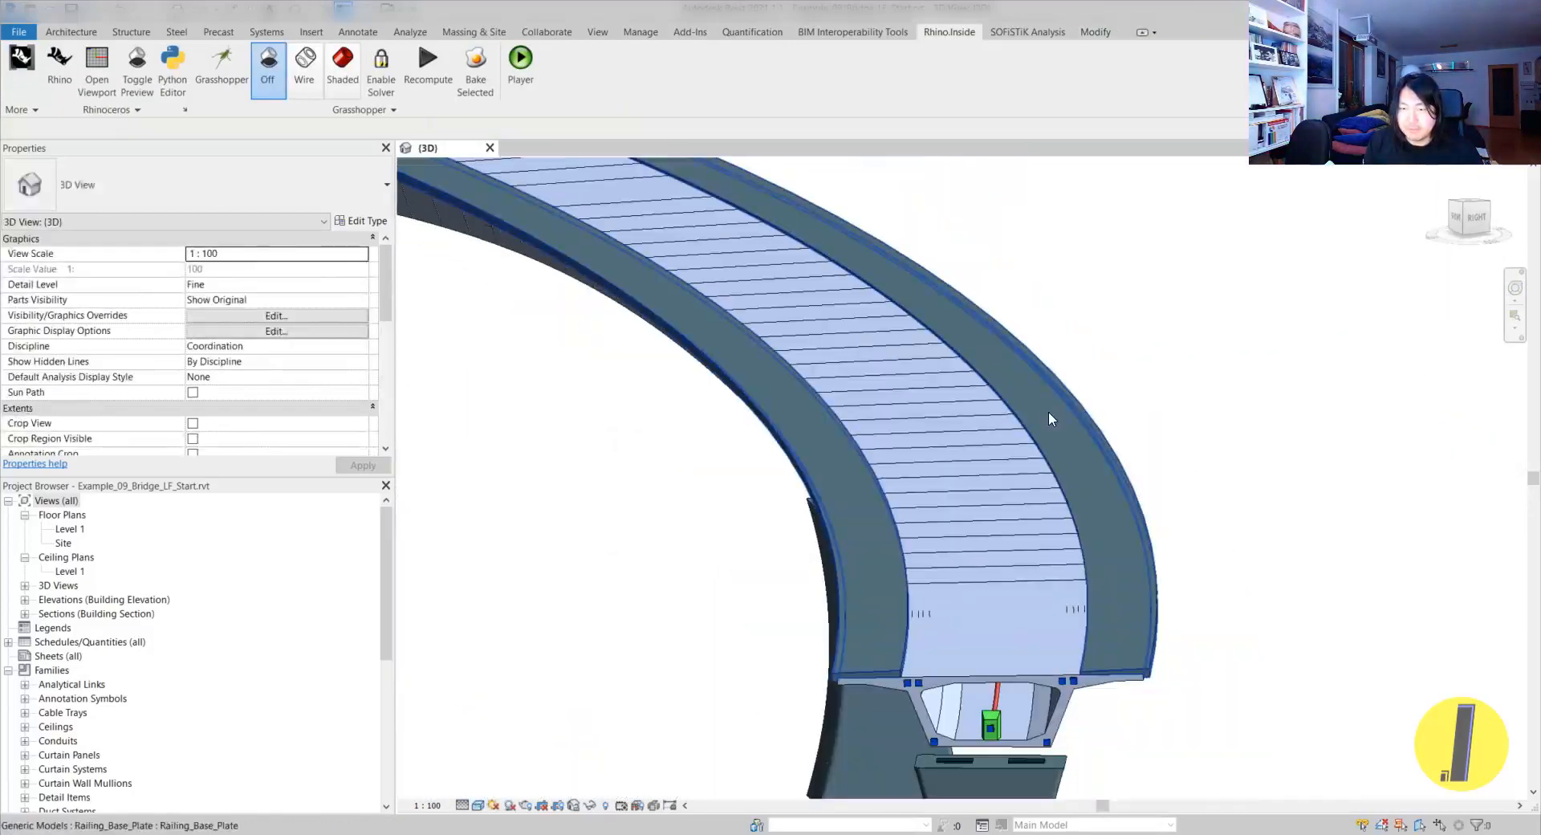
pyautogui.click(1048, 412)
pyautogui.press('h')
pyautogui.press('h')
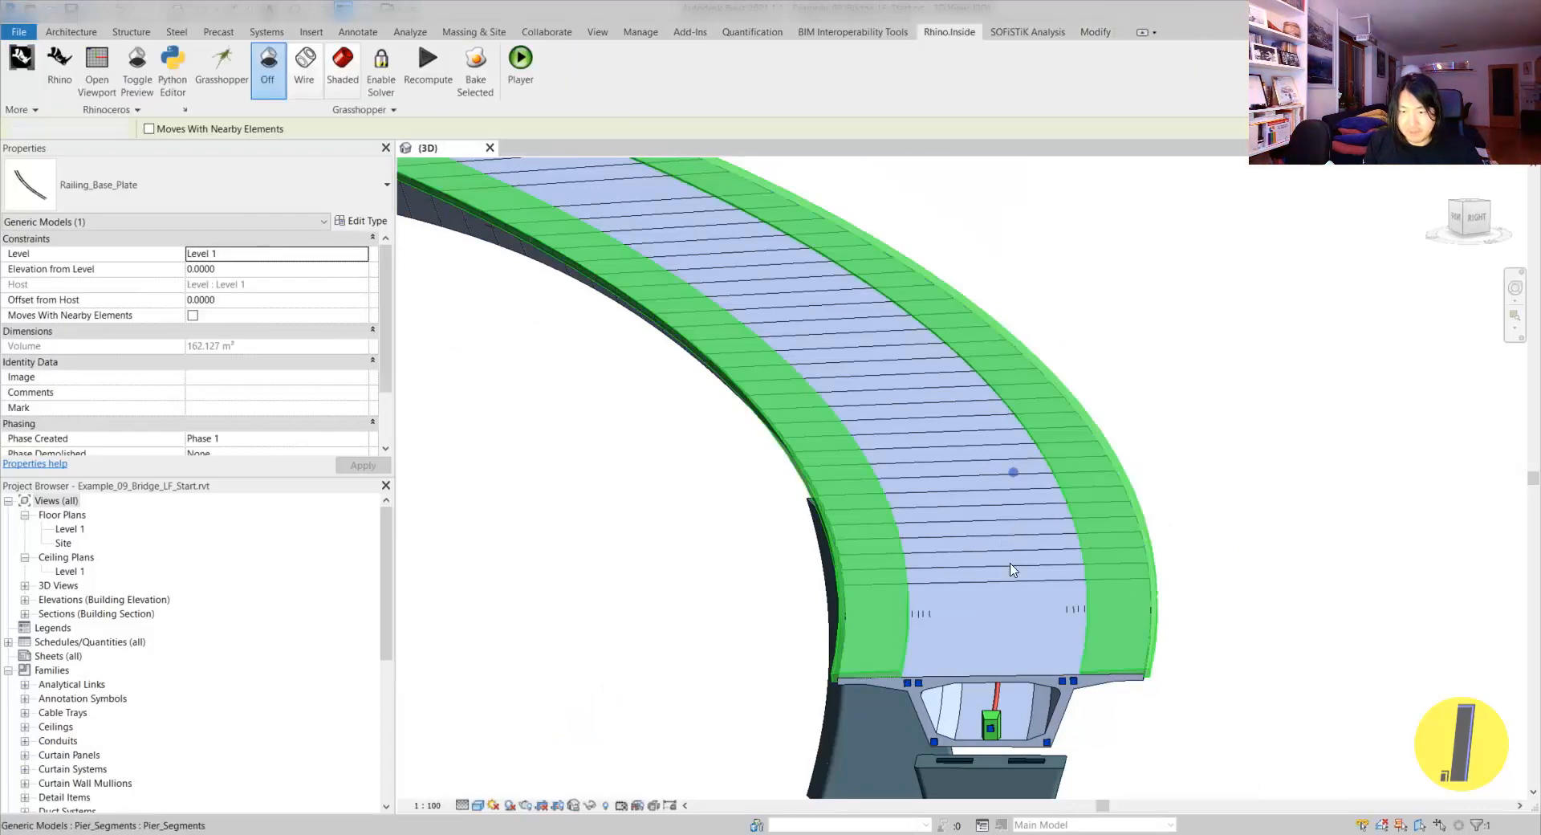
pyautogui.click(1009, 562)
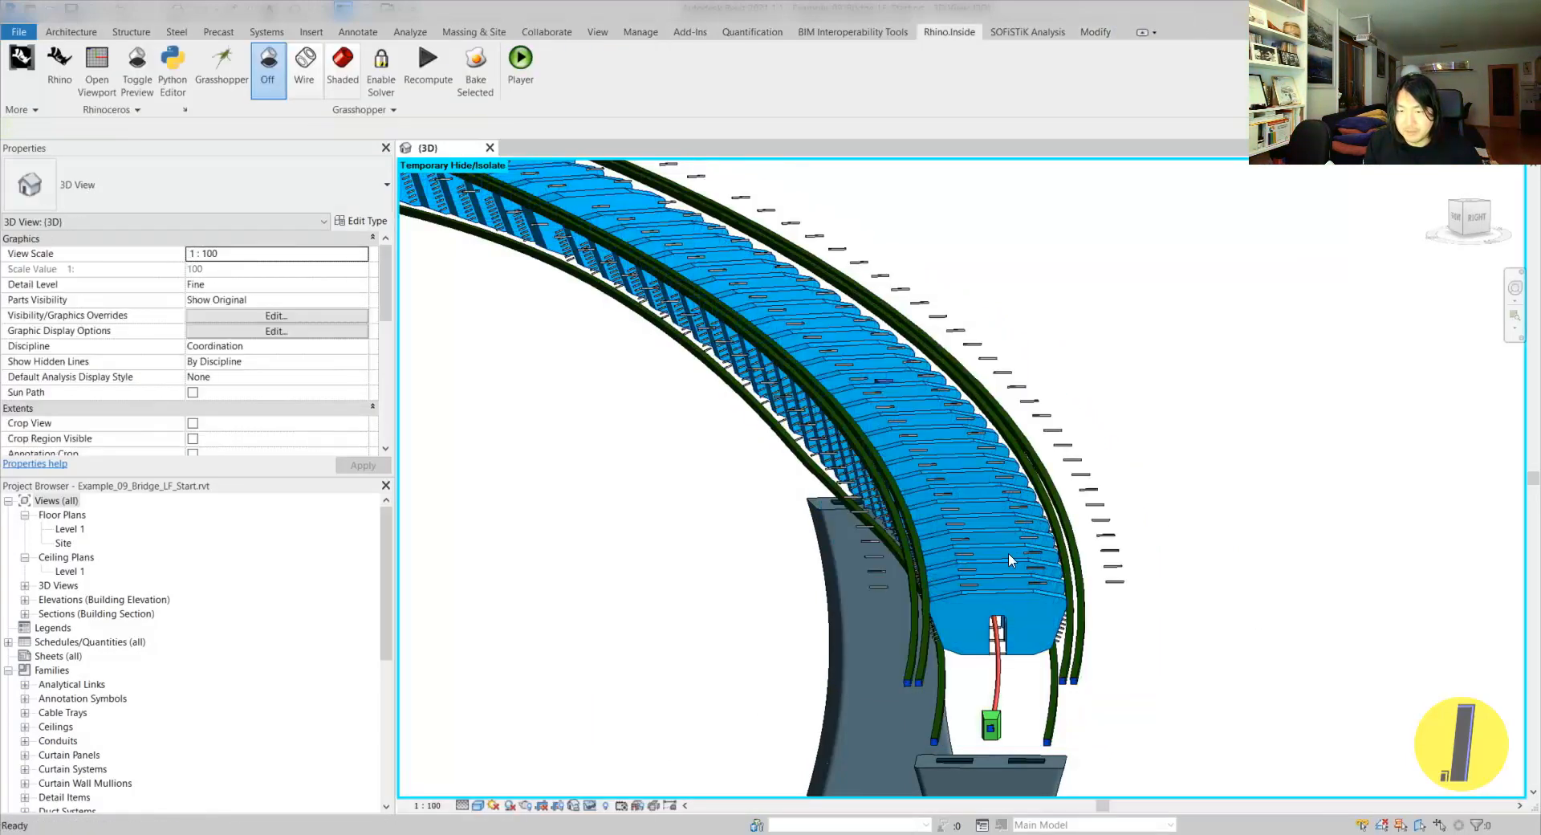
# - Select a top slab shear key and examine the arrangement of top slab and web shear keys along the bridge
pyautogui.scroll(3, 1053, 666)
pyautogui.click(1054, 614)
pyautogui.keyDown('shift'); pyautogui.moveTo(1054, 614); pyautogui.dragTo(1071, 473, button='middle'); pyautogui.keyUp('shift')
pyautogui.moveTo(1127, 687); pyautogui.dragTo(1131, 566, button='middle')
pyautogui.scroll(5, 855, 566)
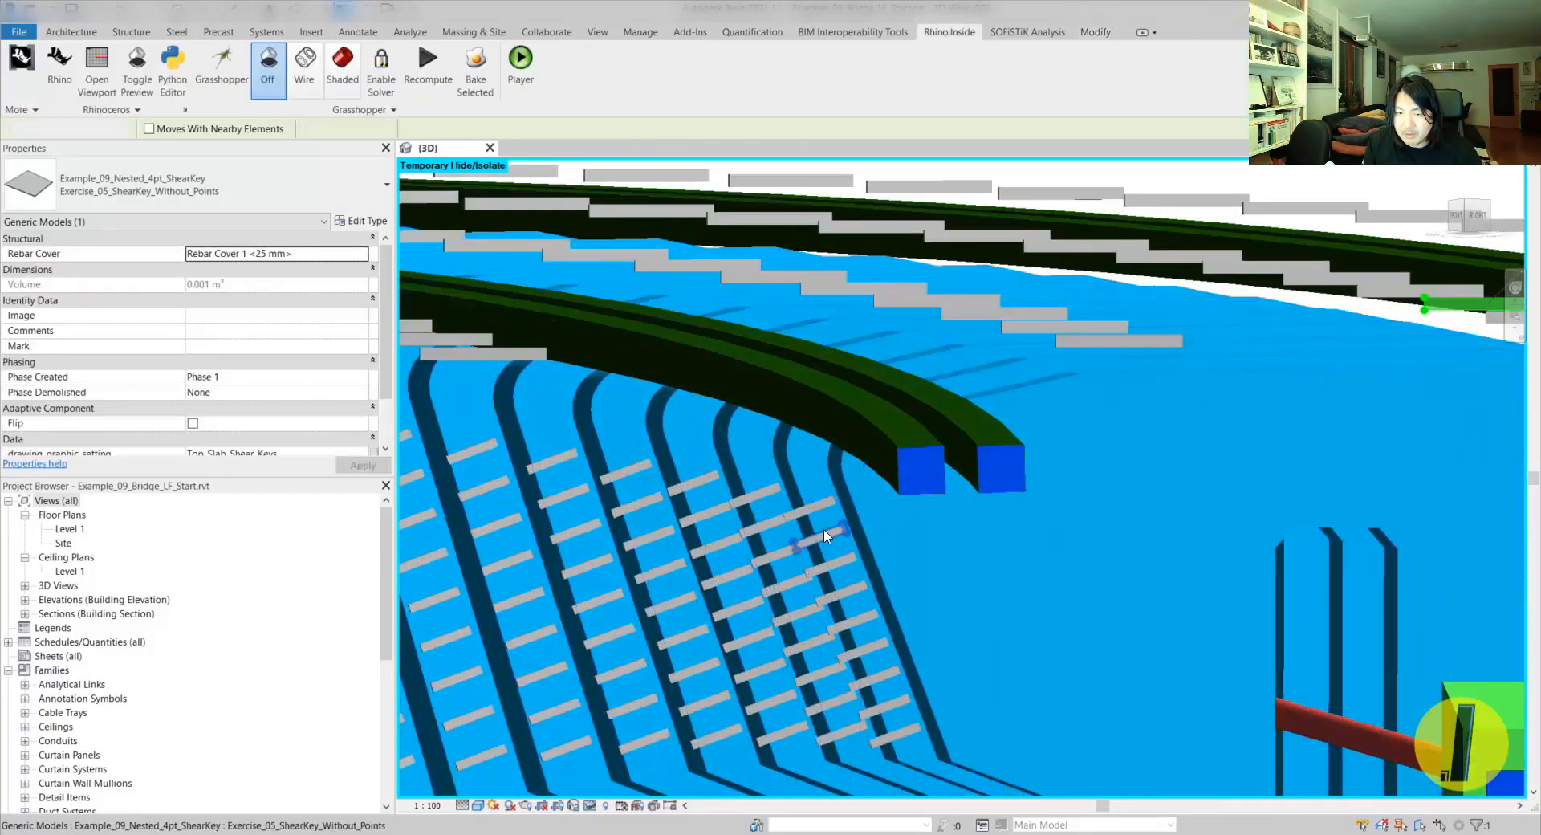
pyautogui.scroll(-3, 660, 486)
pyautogui.press('Escape')
pyautogui.moveTo(660, 486); pyautogui.dragTo(1312, 482, button='middle')
pyautogui.moveTo(465, 417); pyautogui.dragTo(634, 586, button='middle')
pyautogui.scroll(-5, 911, 377)
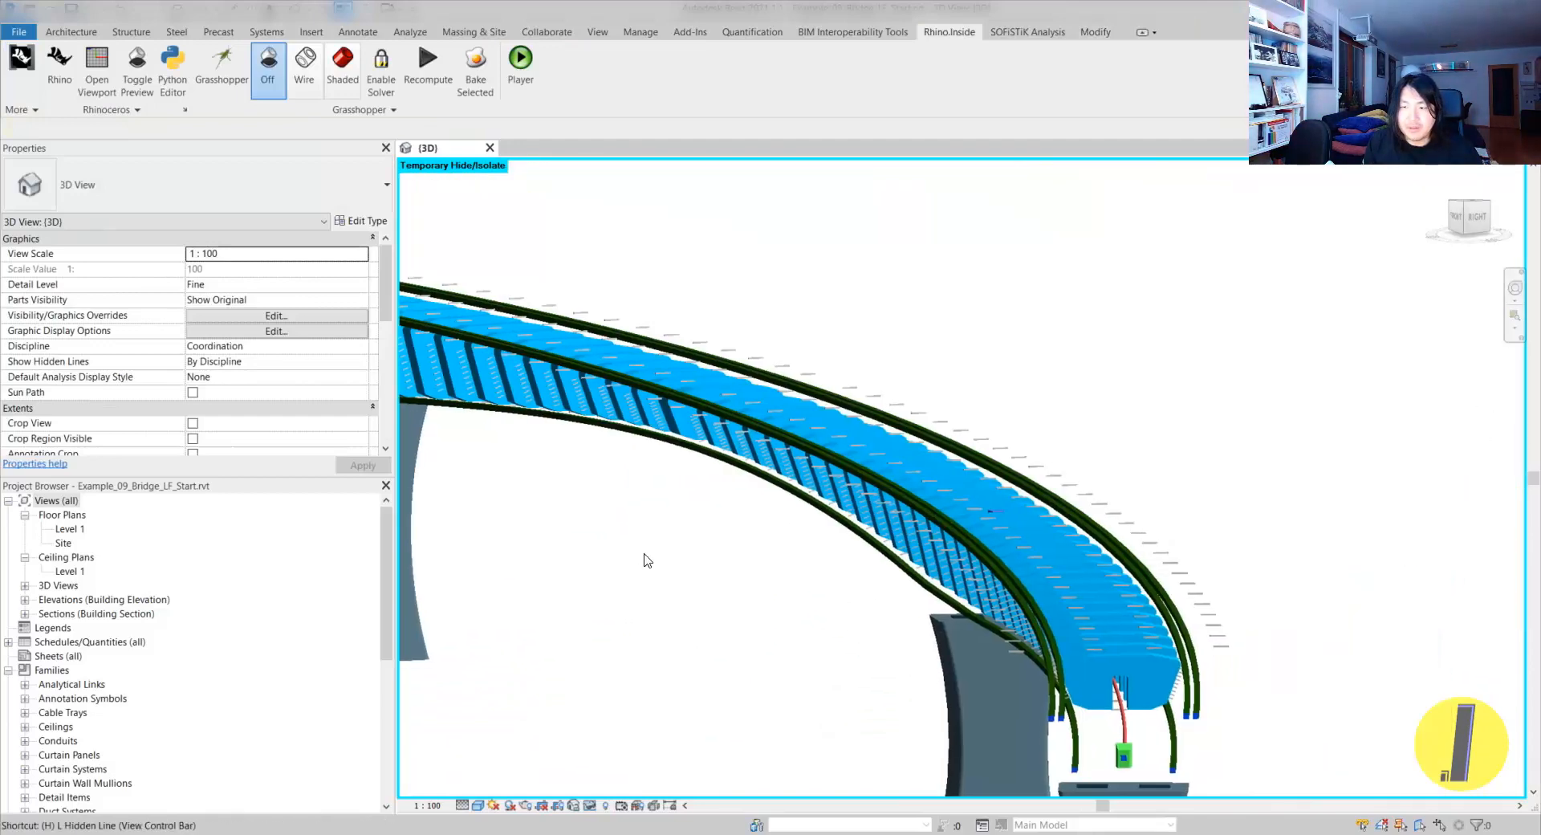
# - Reset the temporary hide in the 3D view and examine the bearing seats on top of the end pier
pyautogui.press('h')
pyautogui.press('r')
pyautogui.scroll(-3, 894, 498)
pyautogui.keyDown('shift'); pyautogui.moveTo(894, 492); pyautogui.dragTo(761, 530, button='middle'); pyautogui.keyUp('shift')
pyautogui.scroll(1, 678, 631)
pyautogui.scroll(6, 793, 448)
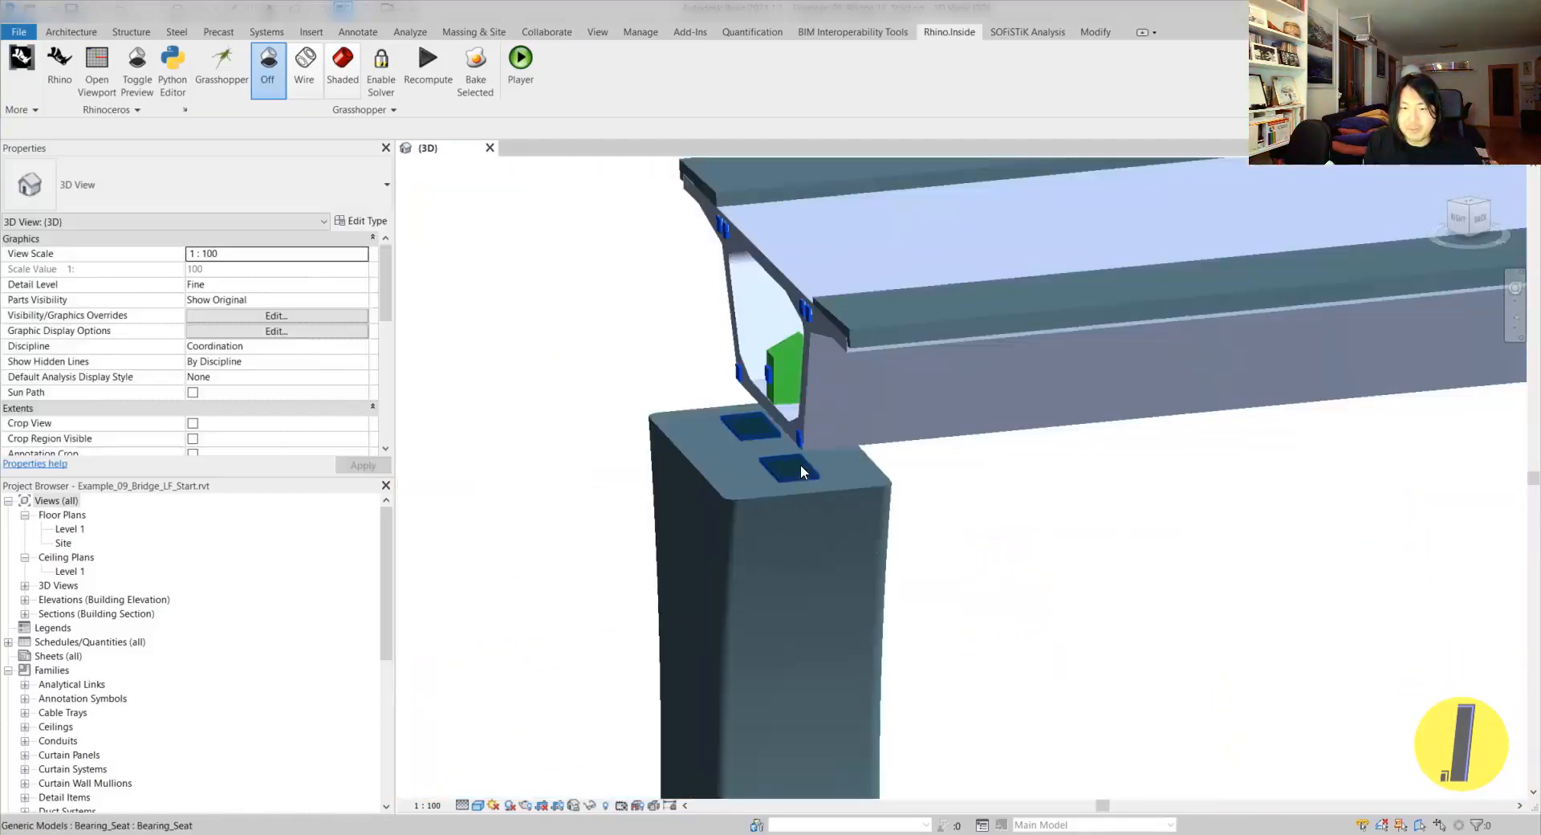
pyautogui.keyDown('shift'); pyautogui.moveTo(801, 464); pyautogui.dragTo(858, 416, button='middle'); pyautogui.keyUp('shift')
pyautogui.scroll(-4, 858, 416)
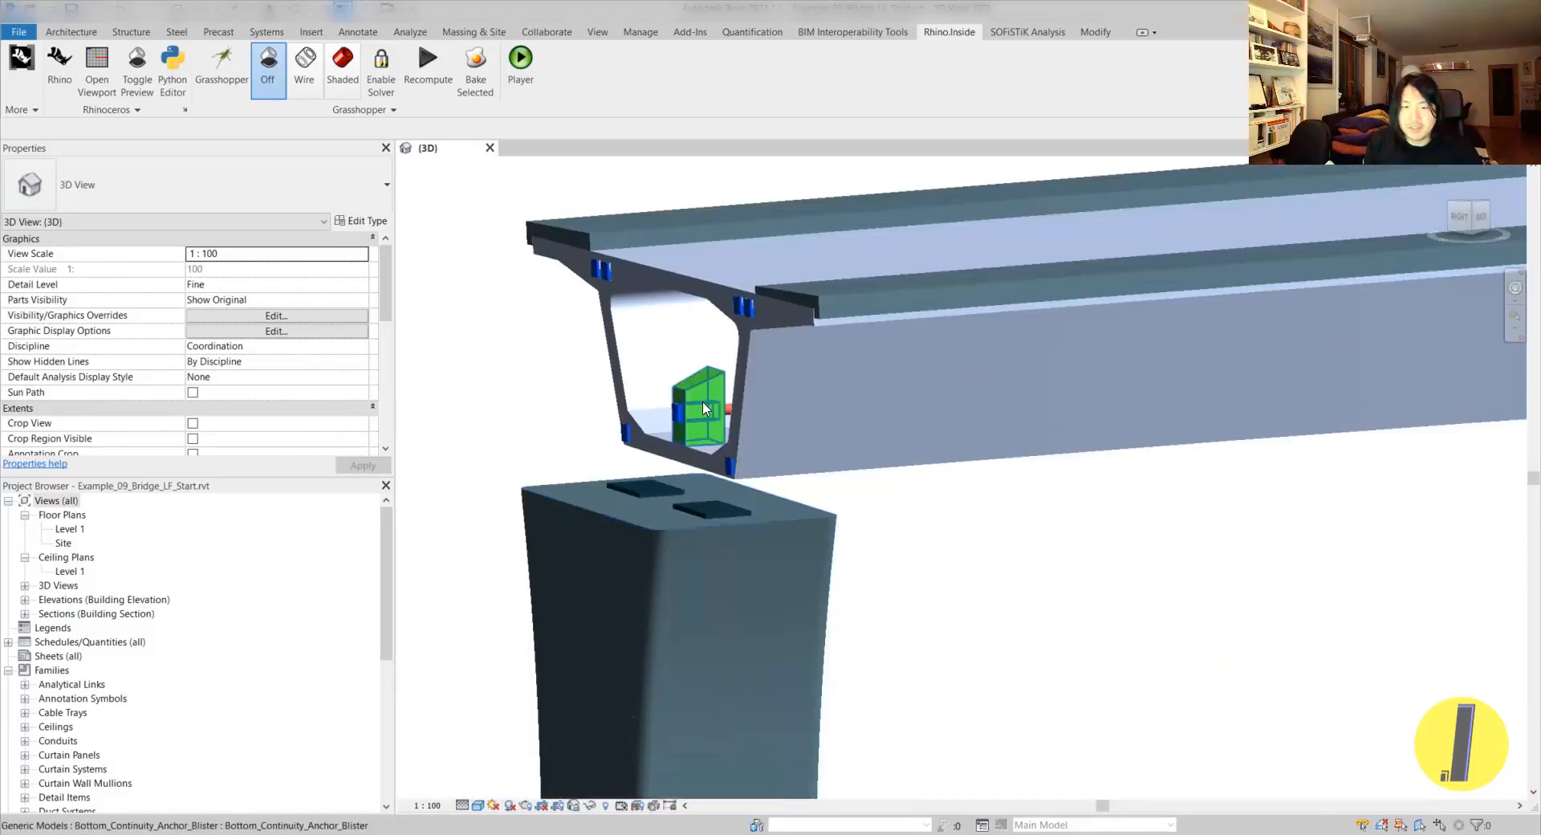
# - Switch to Grasshopper and select the Point parameter in the Bearing group
pyautogui.click(222, 69)
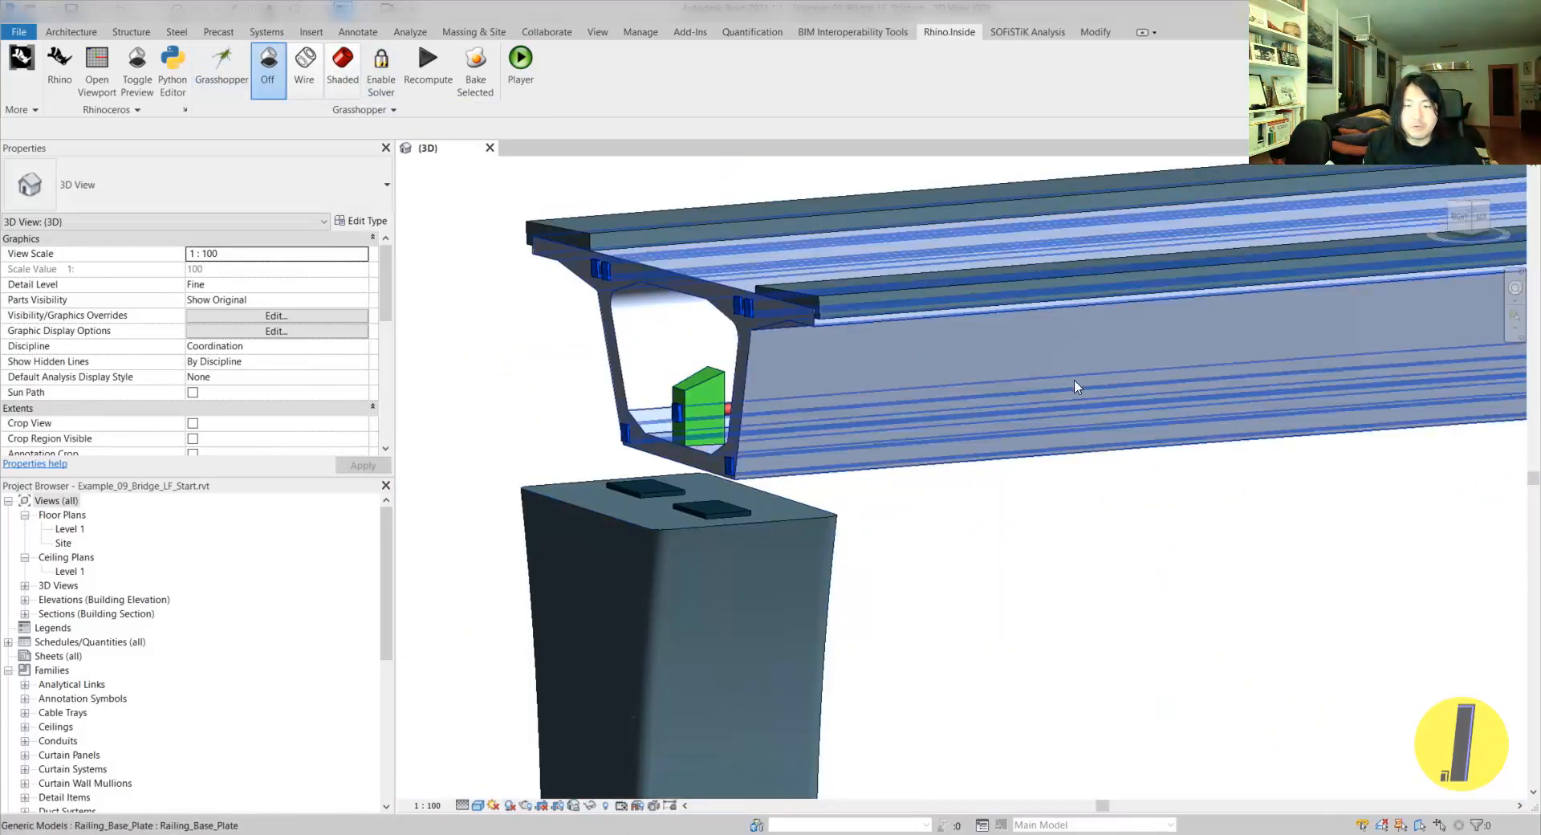
pyautogui.scroll(-3, 1070, 437)
pyautogui.click(1077, 493)
pyautogui.scroll(7, 927, 491)
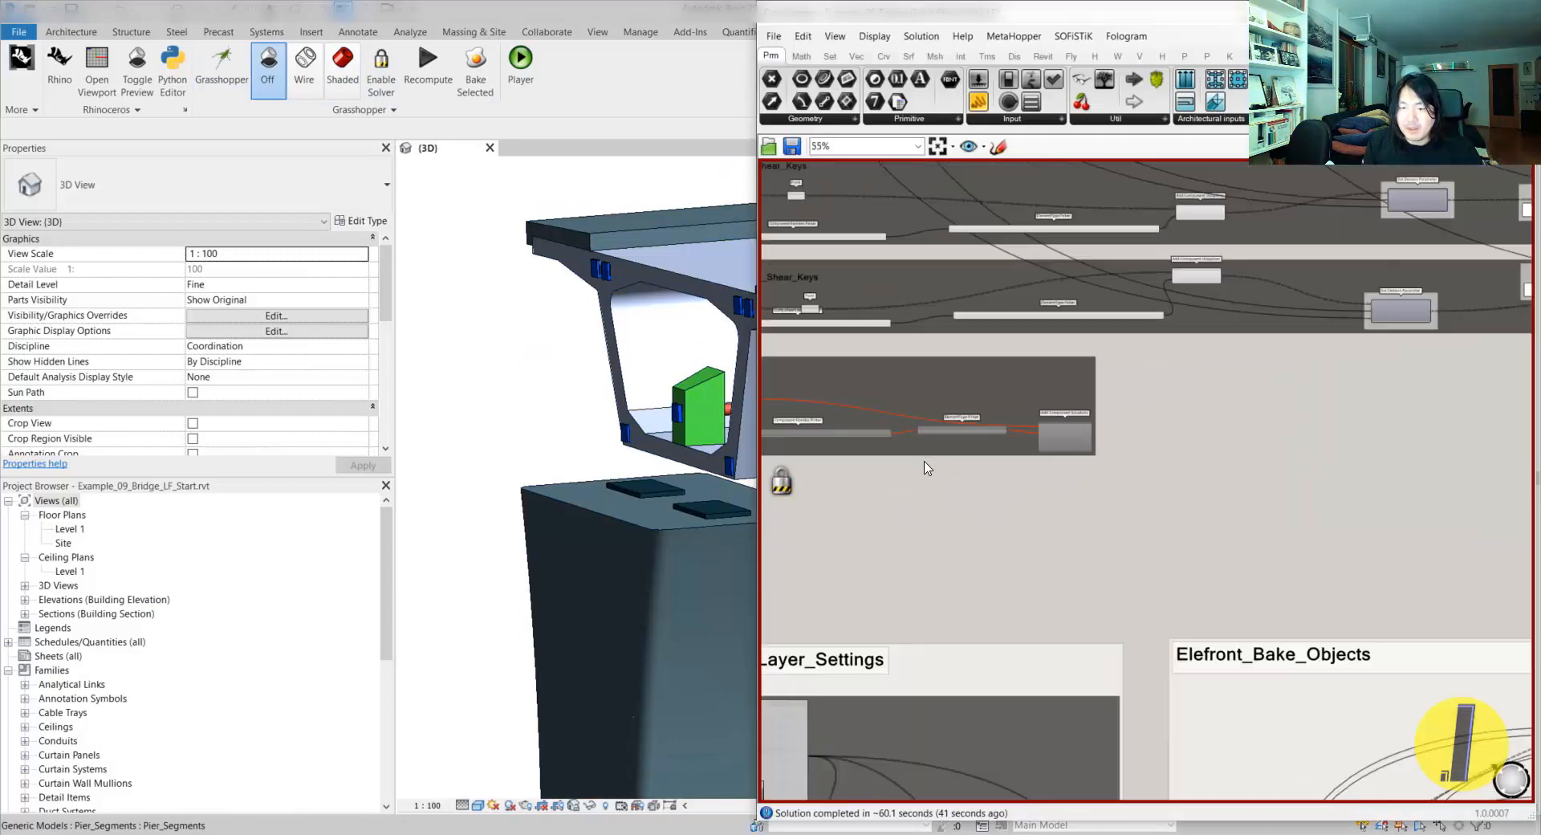
pyautogui.moveTo(922, 463); pyautogui.dragTo(1257, 494, button='right')
pyautogui.scroll(6, 1078, 448)
pyautogui.scroll(-4, 1050, 427)
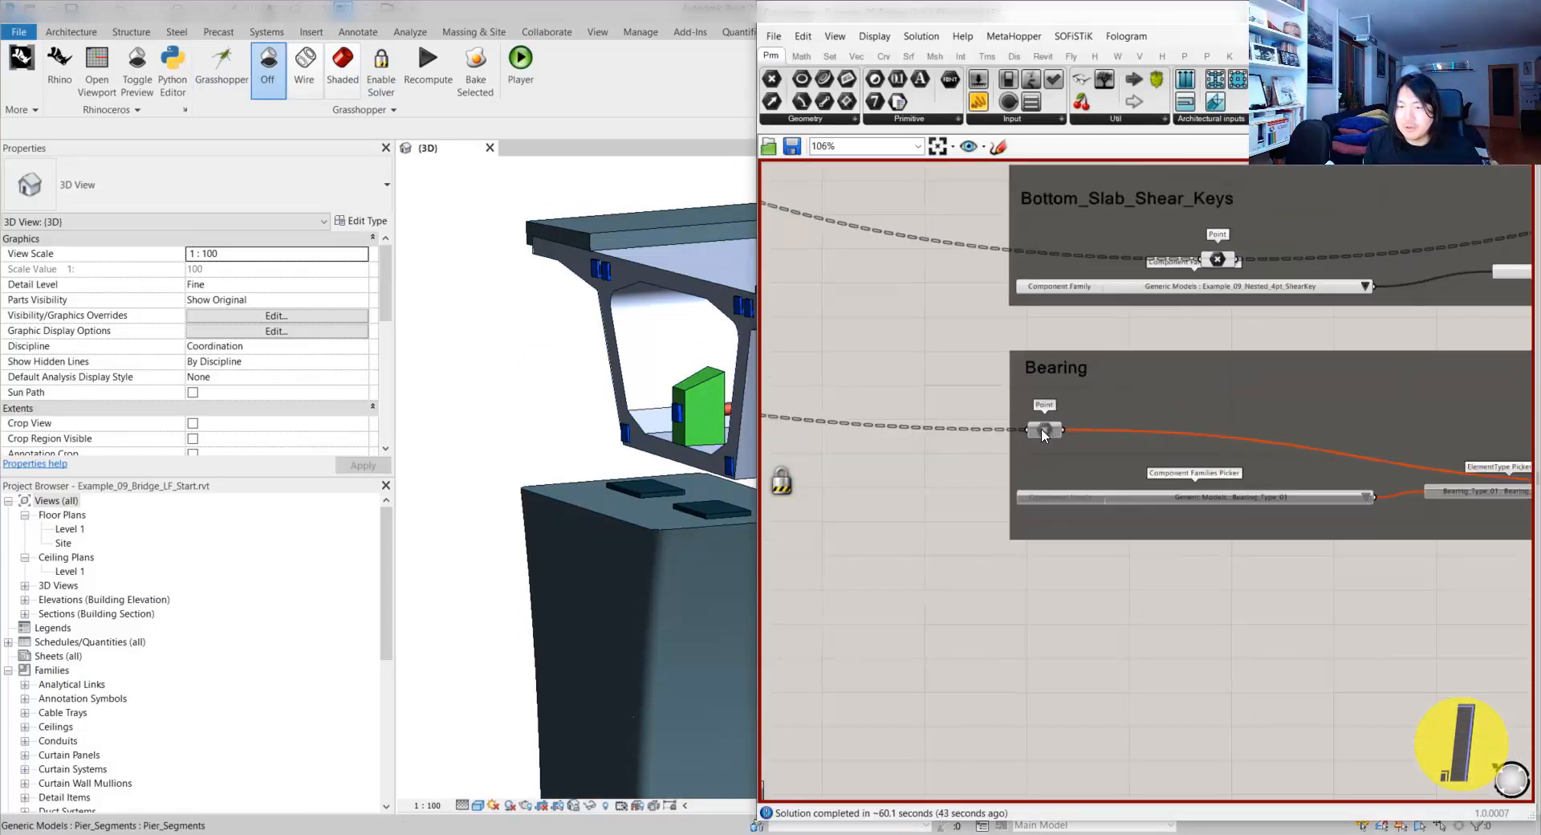
pyautogui.click(967, 434)
pyautogui.click(875, 487)
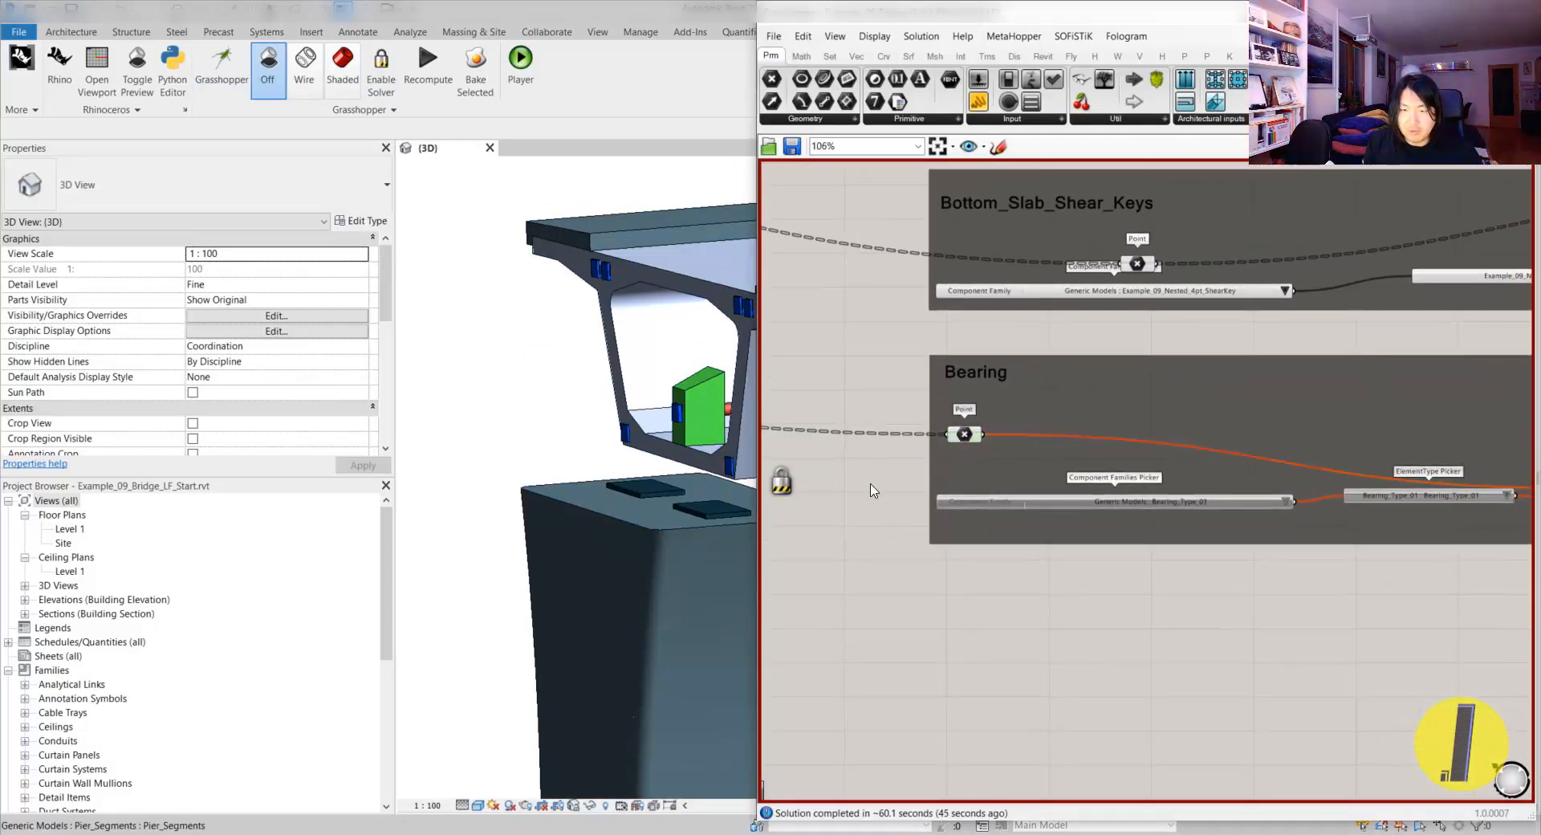
pyautogui.middleClick(864, 501)
pyautogui.click(969, 435)
# - Switch back to Revit and set the Grasshopper preview mode to Shaded
pyautogui.click(632, 473)
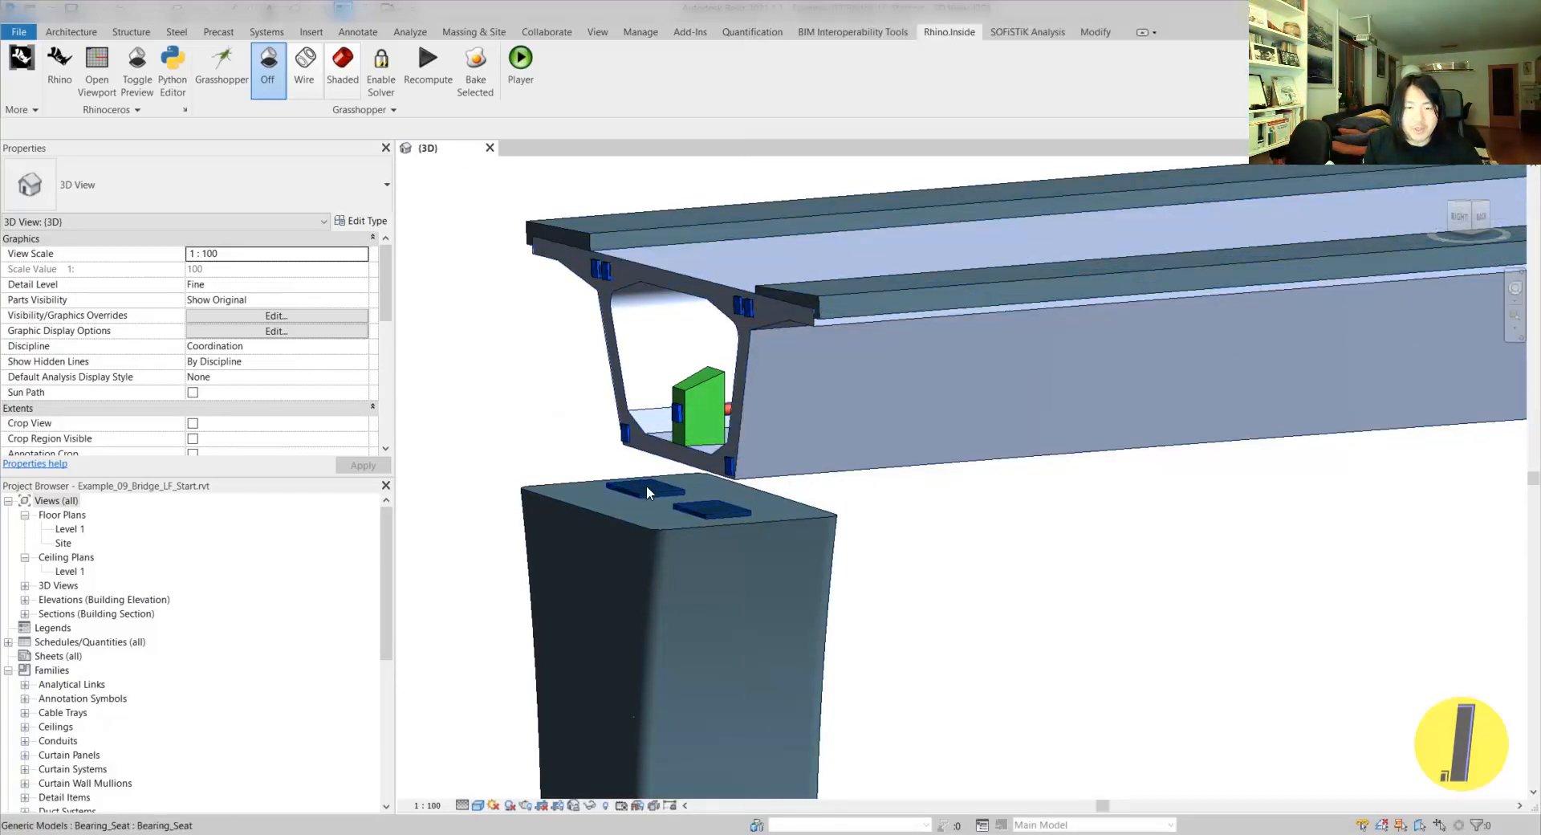
pyautogui.click(348, 68)
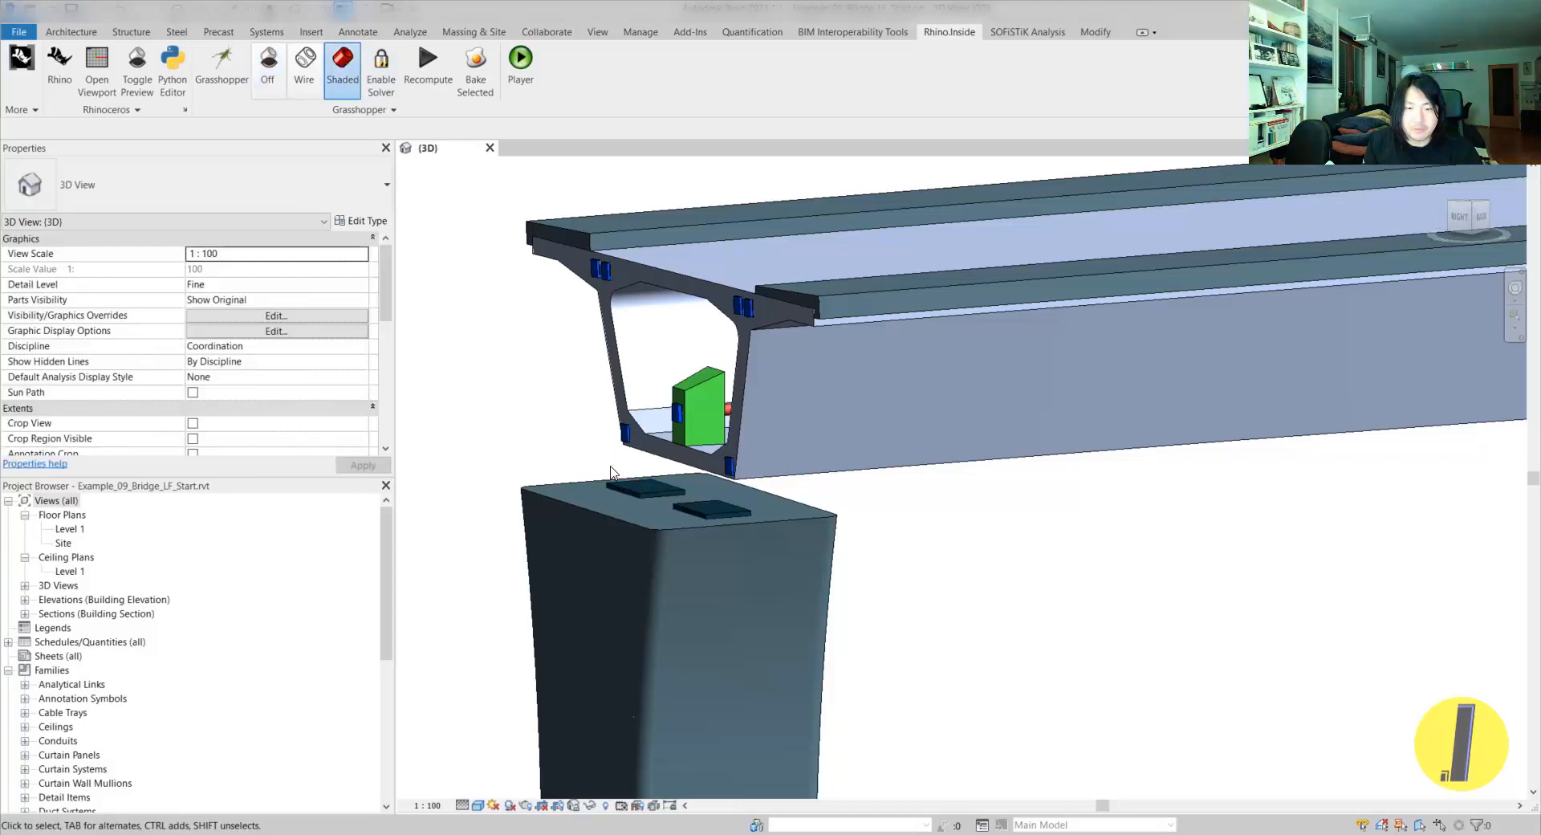
pyautogui.click(424, 84)
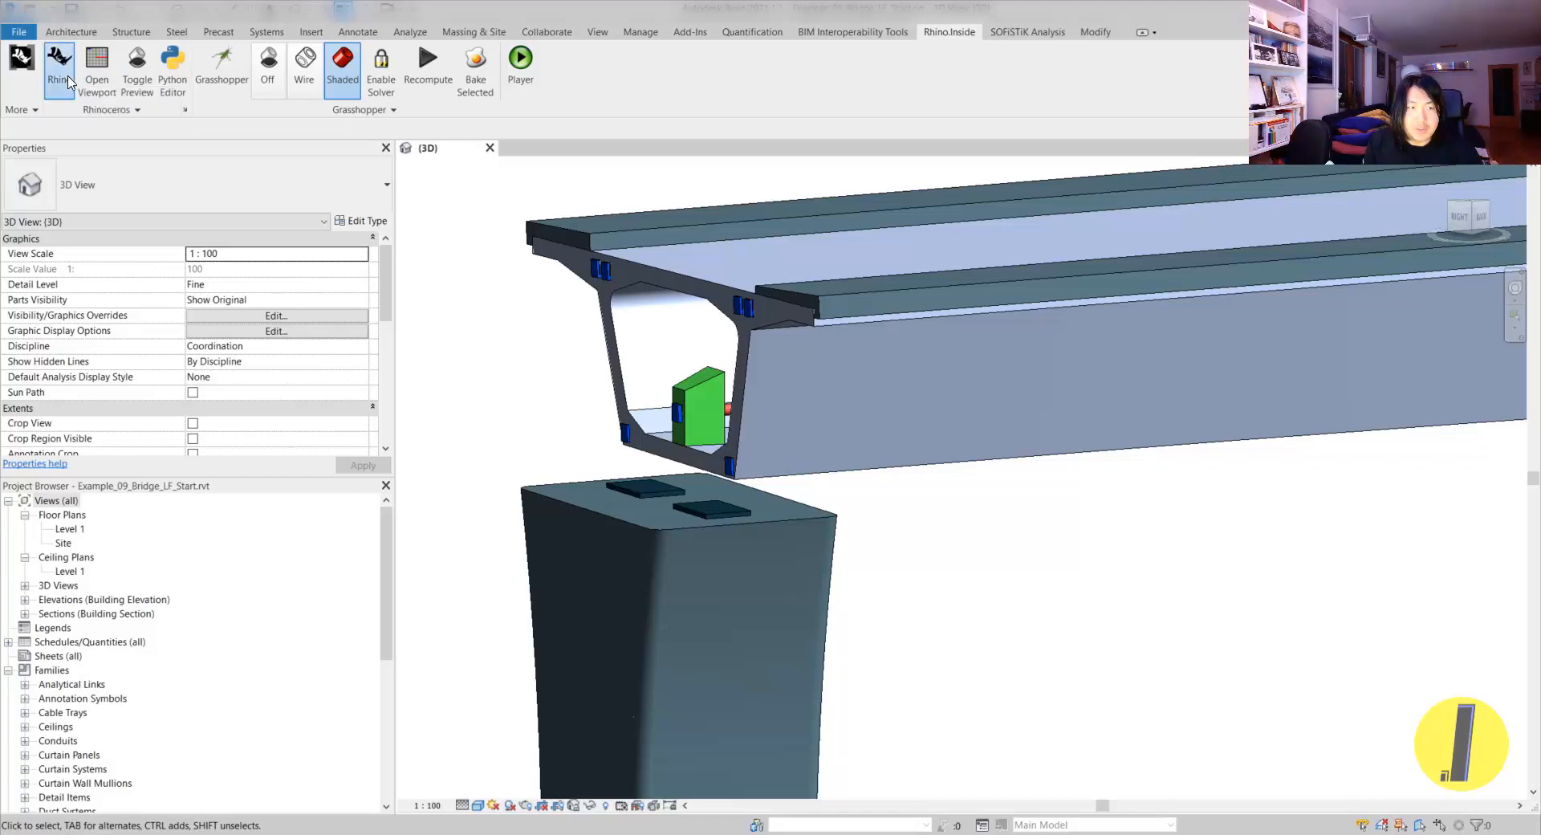
# - Open the Rhino window beside Grasshopper and examine the selected bearing points on the pier tops
pyautogui.hotkey('alt', 'Tab')
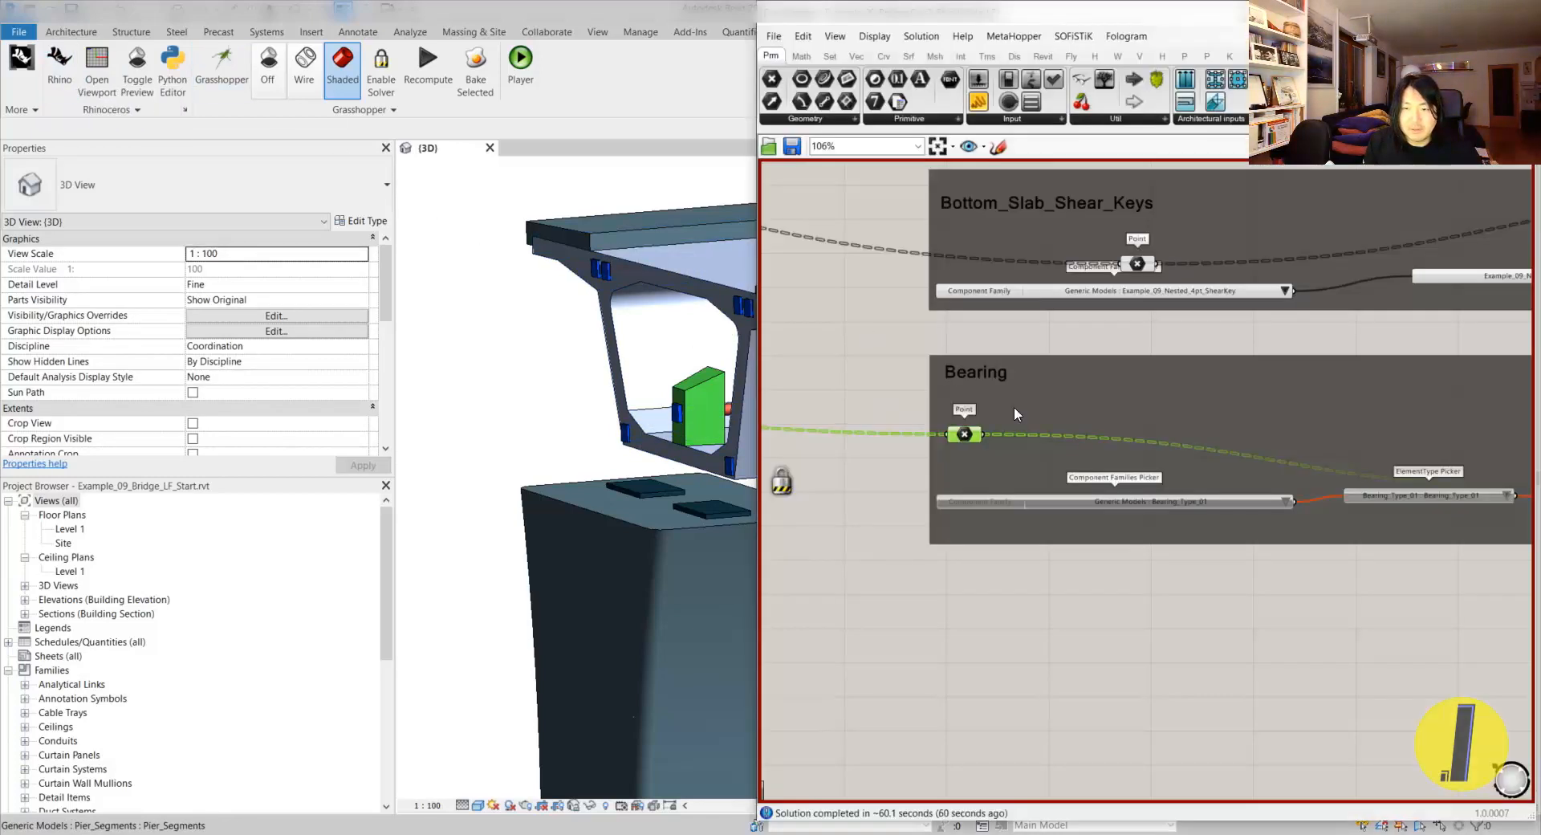
pyautogui.moveTo(963, 435); pyautogui.dragTo(969, 444)
pyautogui.click(53, 70)
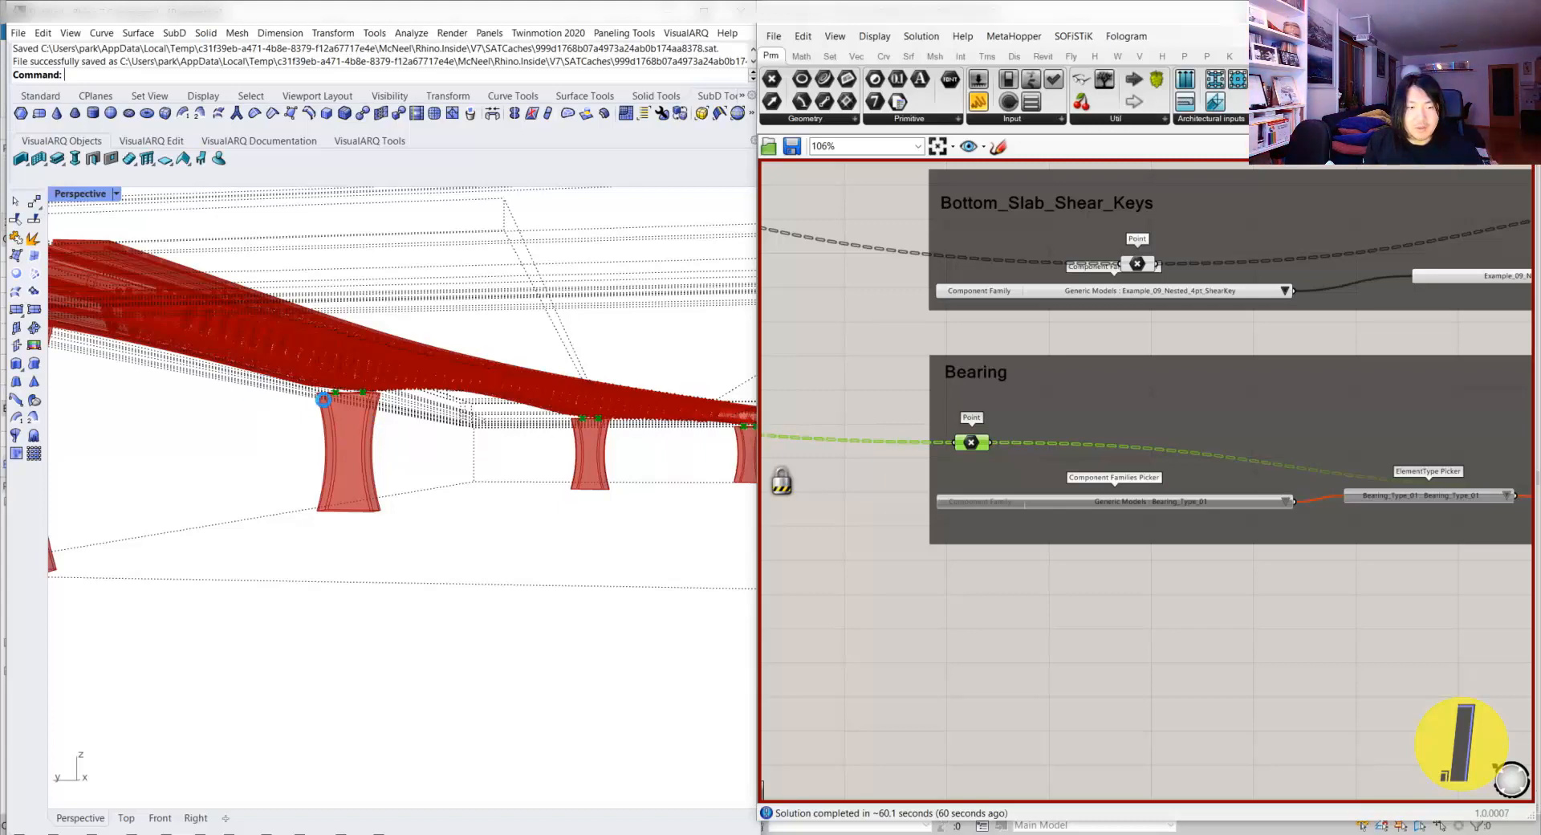
pyautogui.scroll(6, 341, 494)
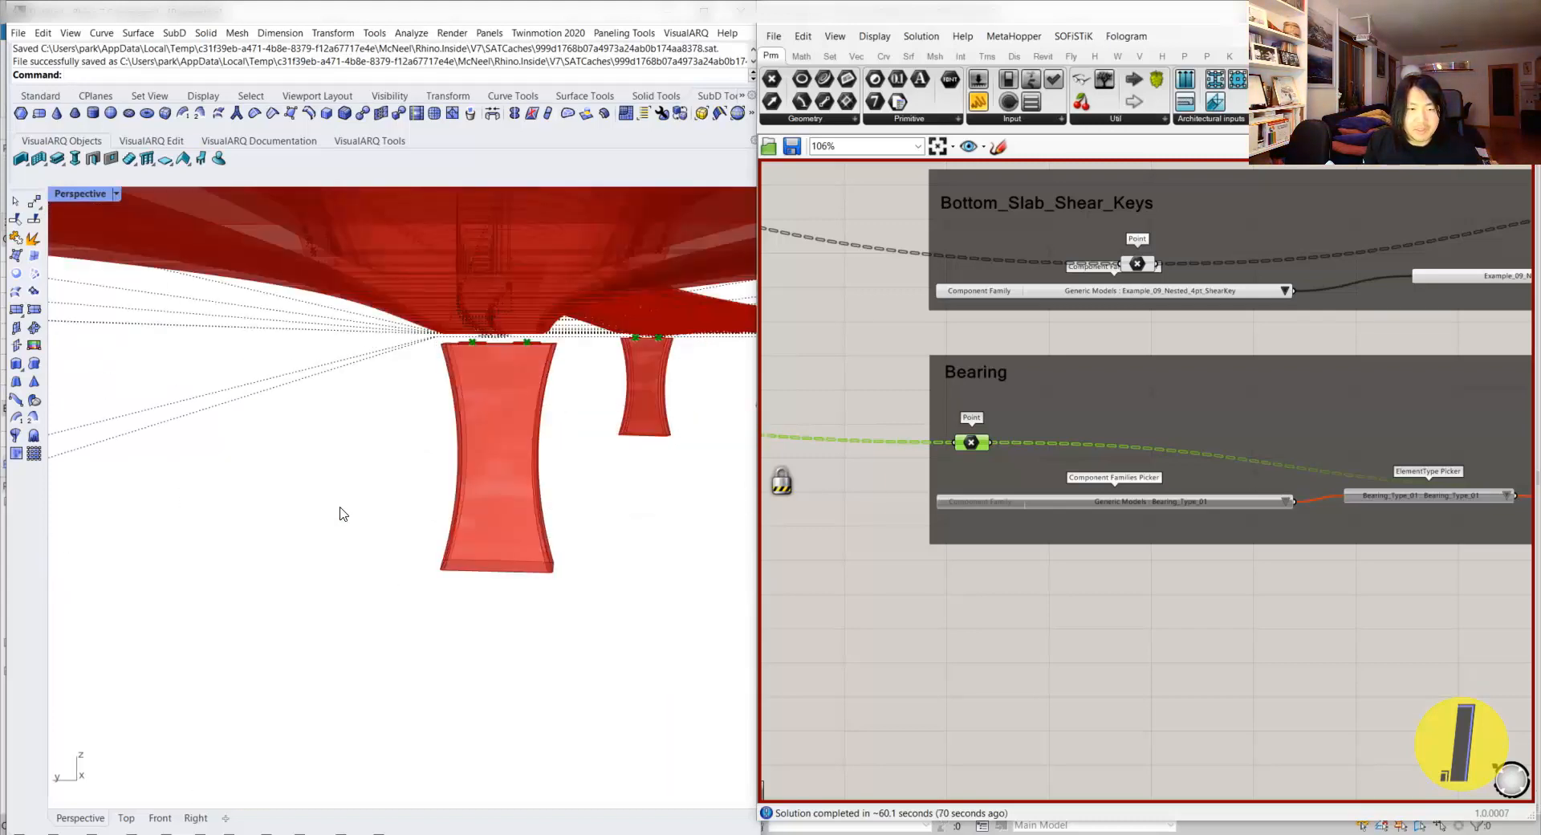
pyautogui.scroll(3, 350, 514)
pyautogui.moveTo(350, 520); pyautogui.dragTo(356, 515, button='right')
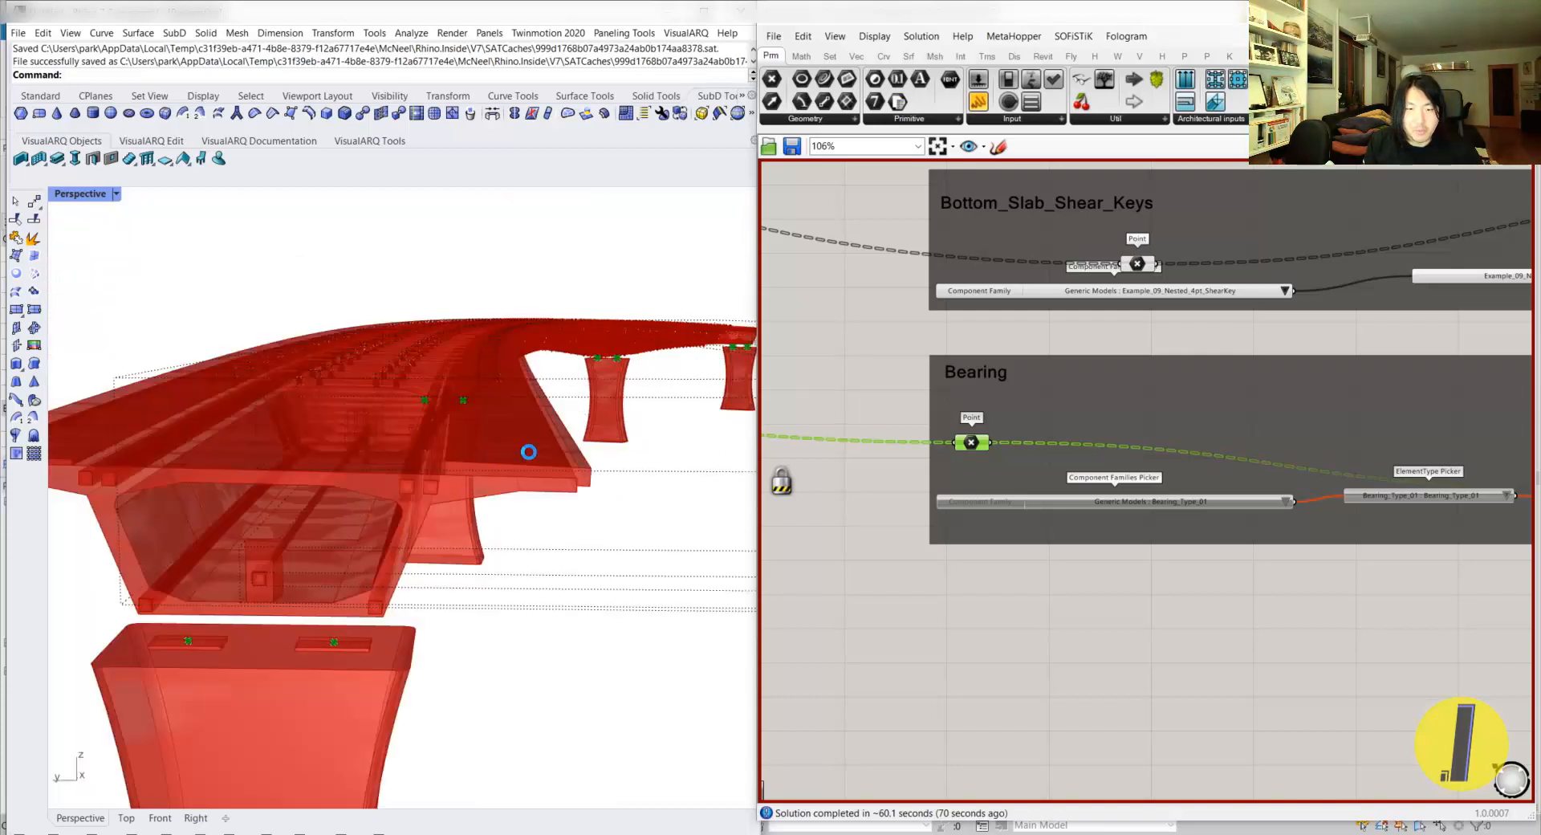
# - Enable the Add Component (Location) component in the Bearing group and move it slightly above its ElementType Picker
pyautogui.click(1224, 573)
pyautogui.moveTo(1299, 556); pyautogui.dragTo(1185, 568, button='right')
pyautogui.moveTo(1290, 509); pyautogui.dragTo(1191, 556, button='right')
pyautogui.click(1054, 661)
pyautogui.scroll(2, 967, 545)
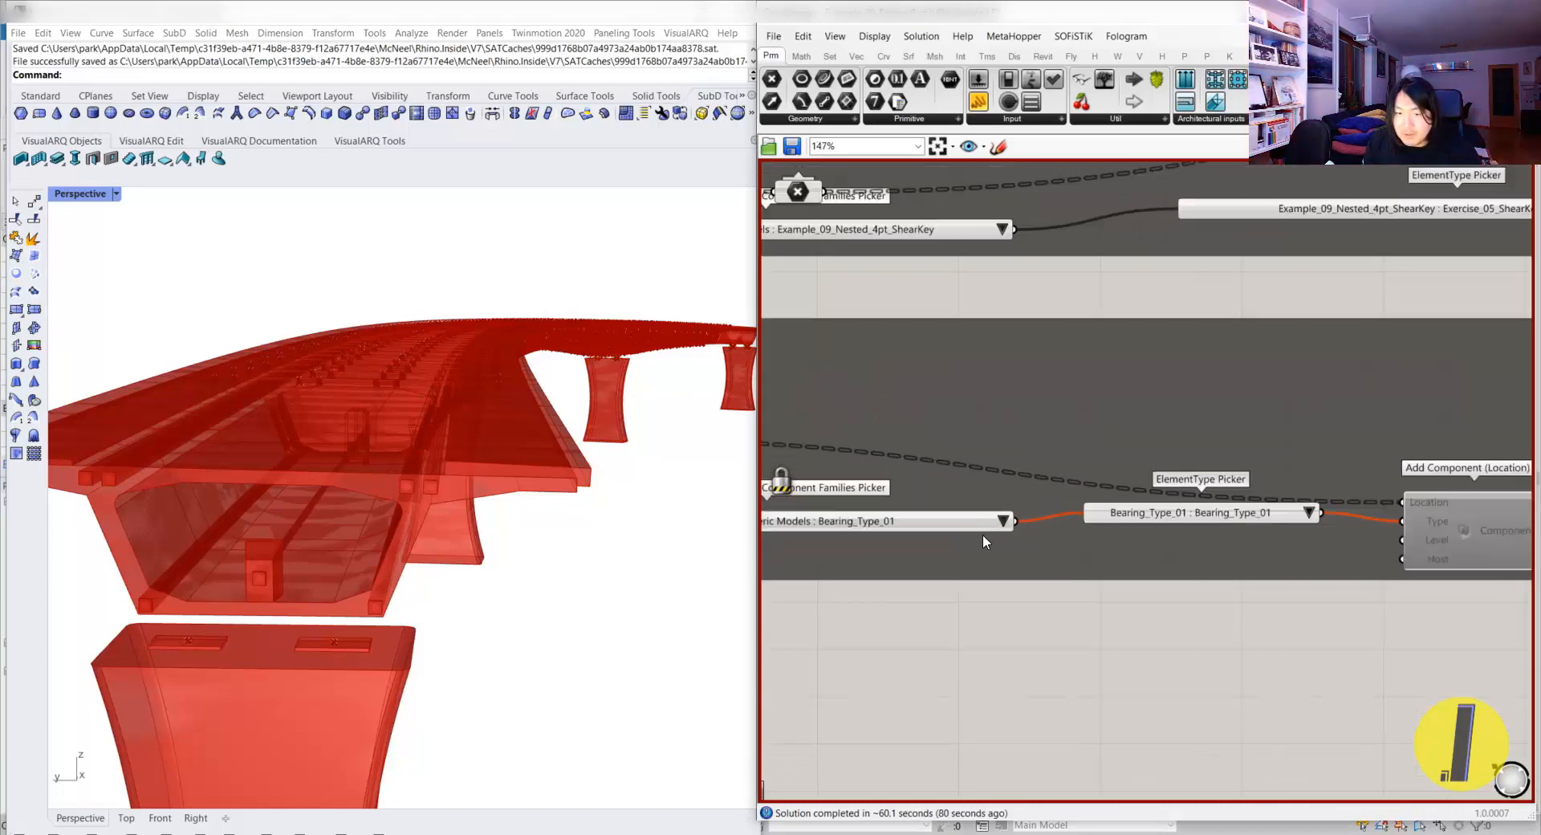
pyautogui.moveTo(1286, 526); pyautogui.dragTo(1024, 509, button='right')
pyautogui.moveTo(1234, 521); pyautogui.dragTo(1258, 455)
pyautogui.hotkey('ctrl', 'e')
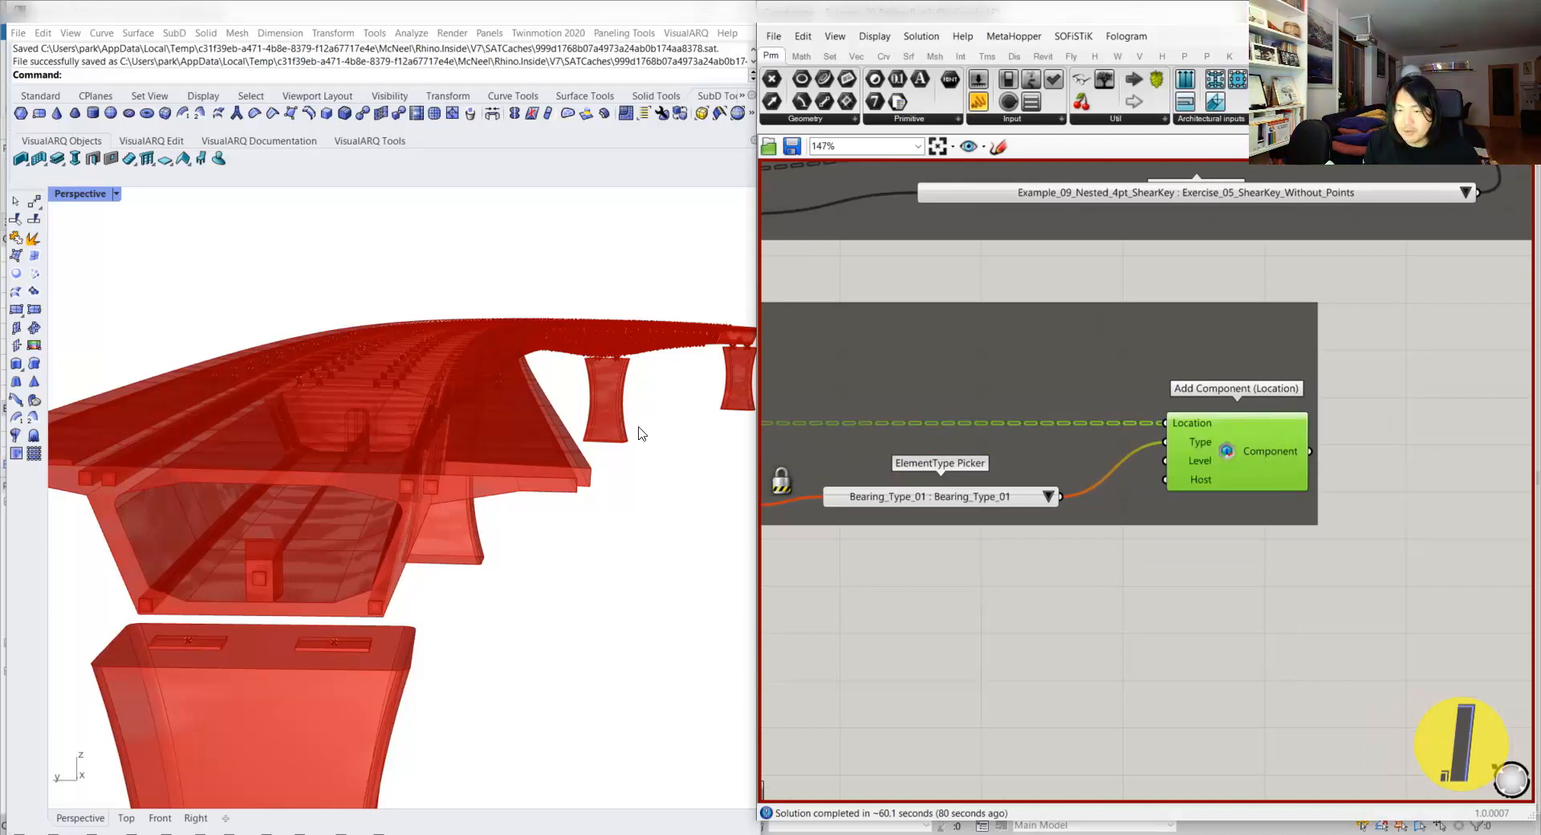
pyautogui.click(1352, 548)
pyautogui.middleClick(1365, 482)
# - Review the Create_Loadable_Revit_Family section and select the Component Family Form component in its Pier_Segements group
pyautogui.scroll(-10, 1141, 568)
pyautogui.moveTo(1074, 354); pyautogui.dragTo(1007, 750, button='right')
pyautogui.scroll(-4, 1043, 682)
pyautogui.scroll(9, 1055, 388)
pyautogui.moveTo(1011, 370); pyautogui.dragTo(1241, 432, button='right')
pyautogui.scroll(3, 1118, 440)
pyautogui.click(1128, 446)
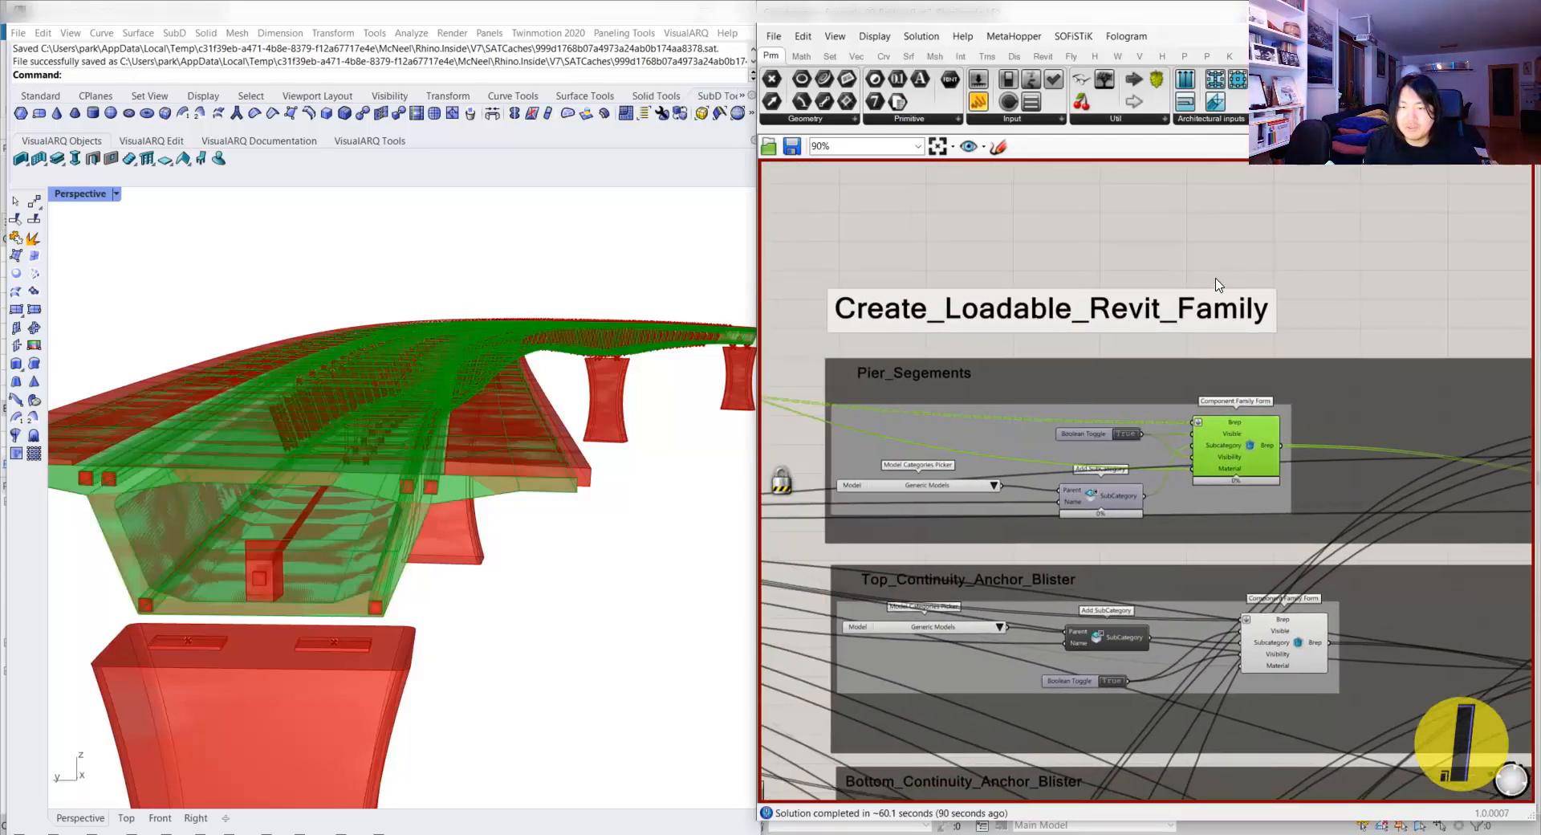
pyautogui.click(1234, 248)
pyautogui.scroll(1, 989, 522)
pyautogui.scroll(1, 1218, 557)
pyautogui.click(1318, 423)
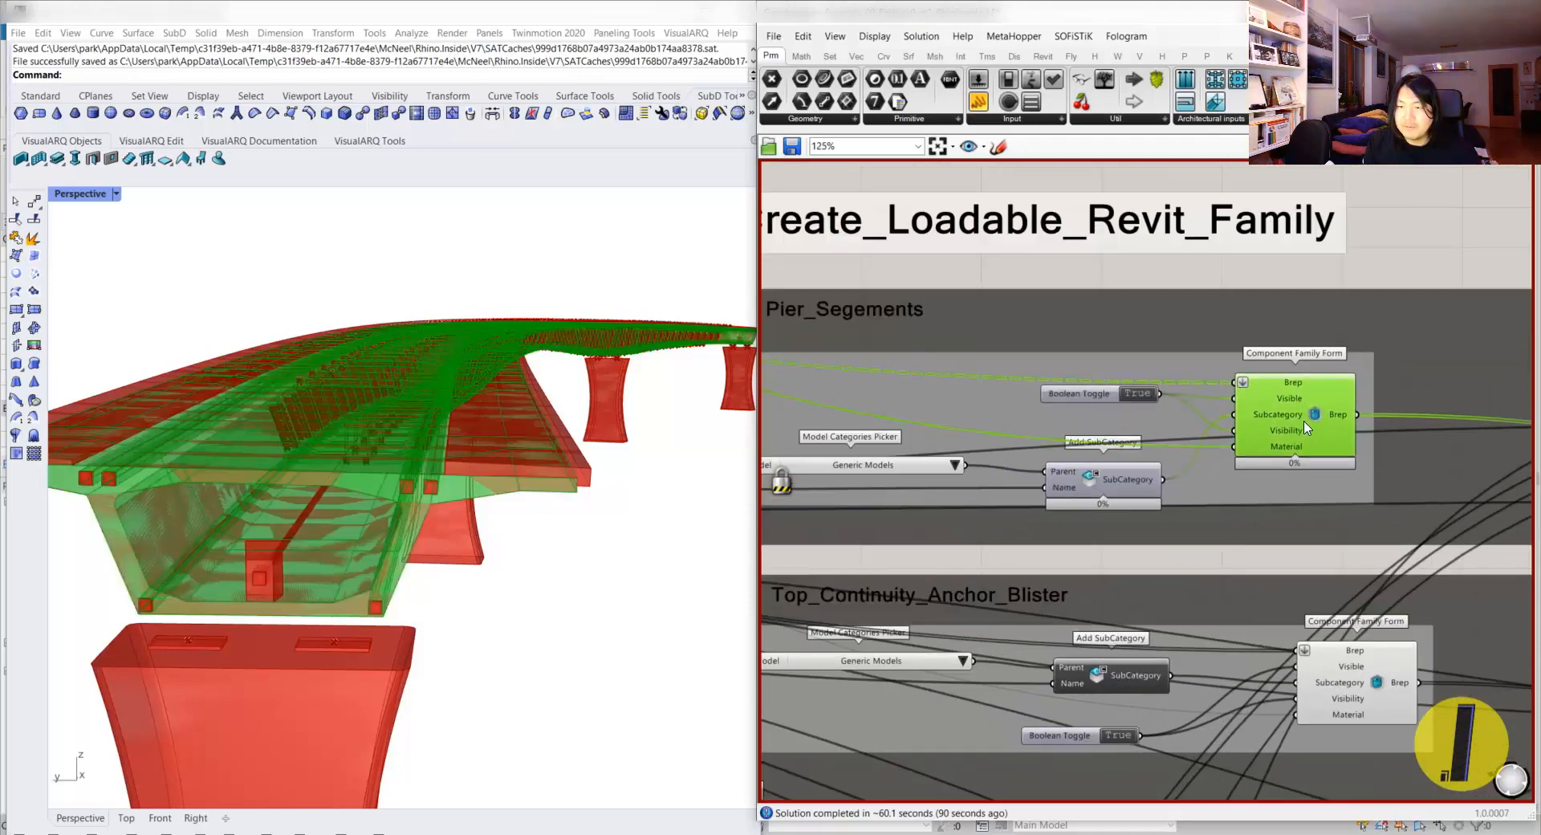
pyautogui.scroll(-2, 1147, 422)
pyautogui.moveTo(1068, 416); pyautogui.dragTo(1099, 418, button='right')
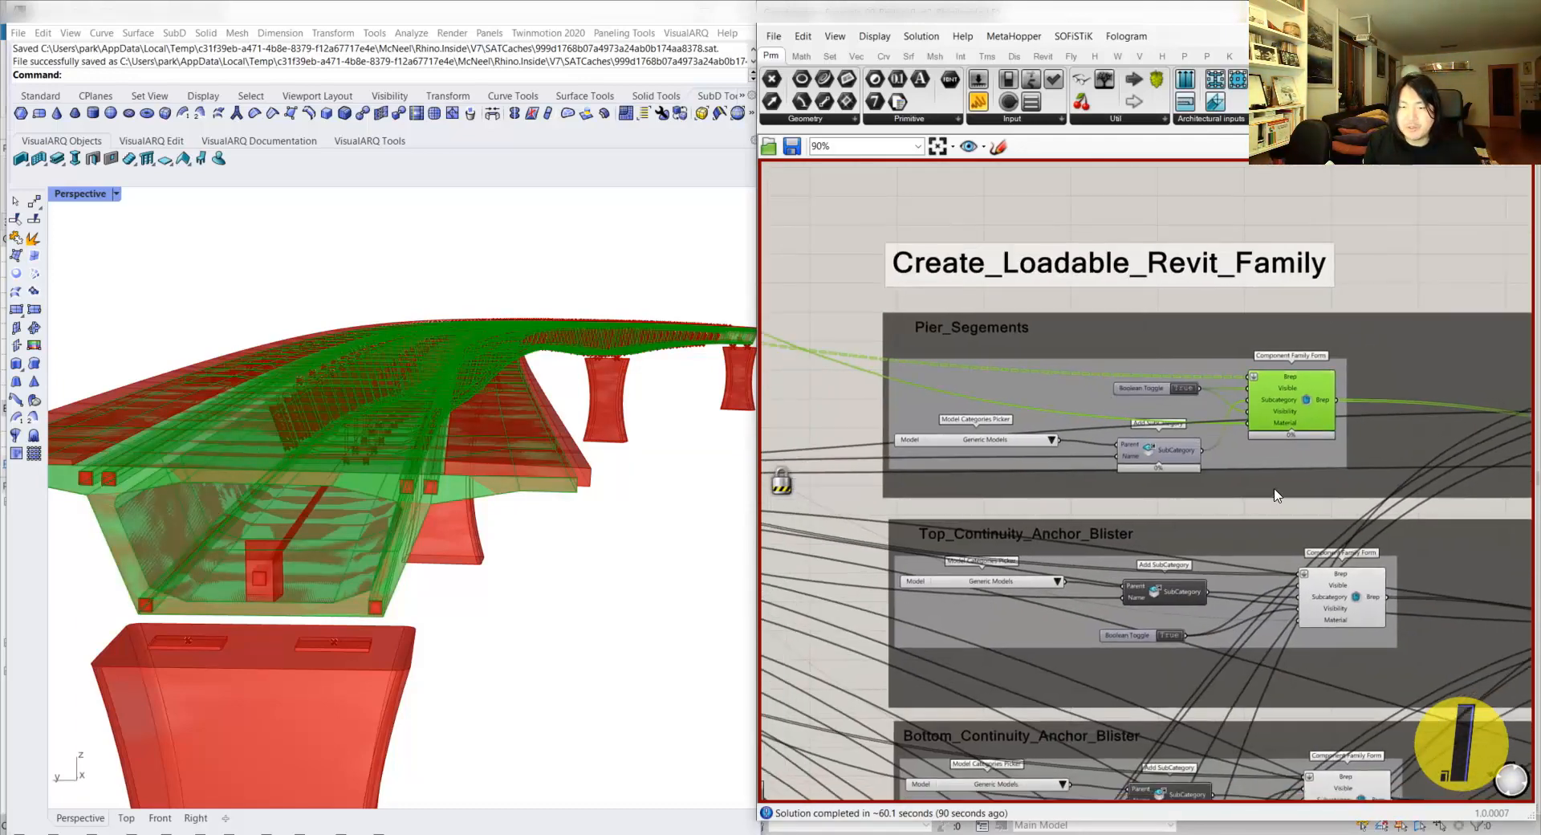
# - Trace the Pier_Segements row downstream and survey all the family rows of the Create_Loadable_Revit_Family section
pyautogui.moveTo(1509, 481); pyautogui.dragTo(1122, 452, button='right')
pyautogui.scroll(-2, 1169, 448)
pyautogui.moveTo(1297, 417); pyautogui.dragTo(1120, 425, button='right')
pyautogui.scroll(-1, 1365, 423)
pyautogui.moveTo(1505, 416); pyautogui.dragTo(1220, 423, button='right')
pyautogui.scroll(4, 1233, 423)
pyautogui.scroll(3, 1233, 424)
pyautogui.scroll(-10, 1146, 439)
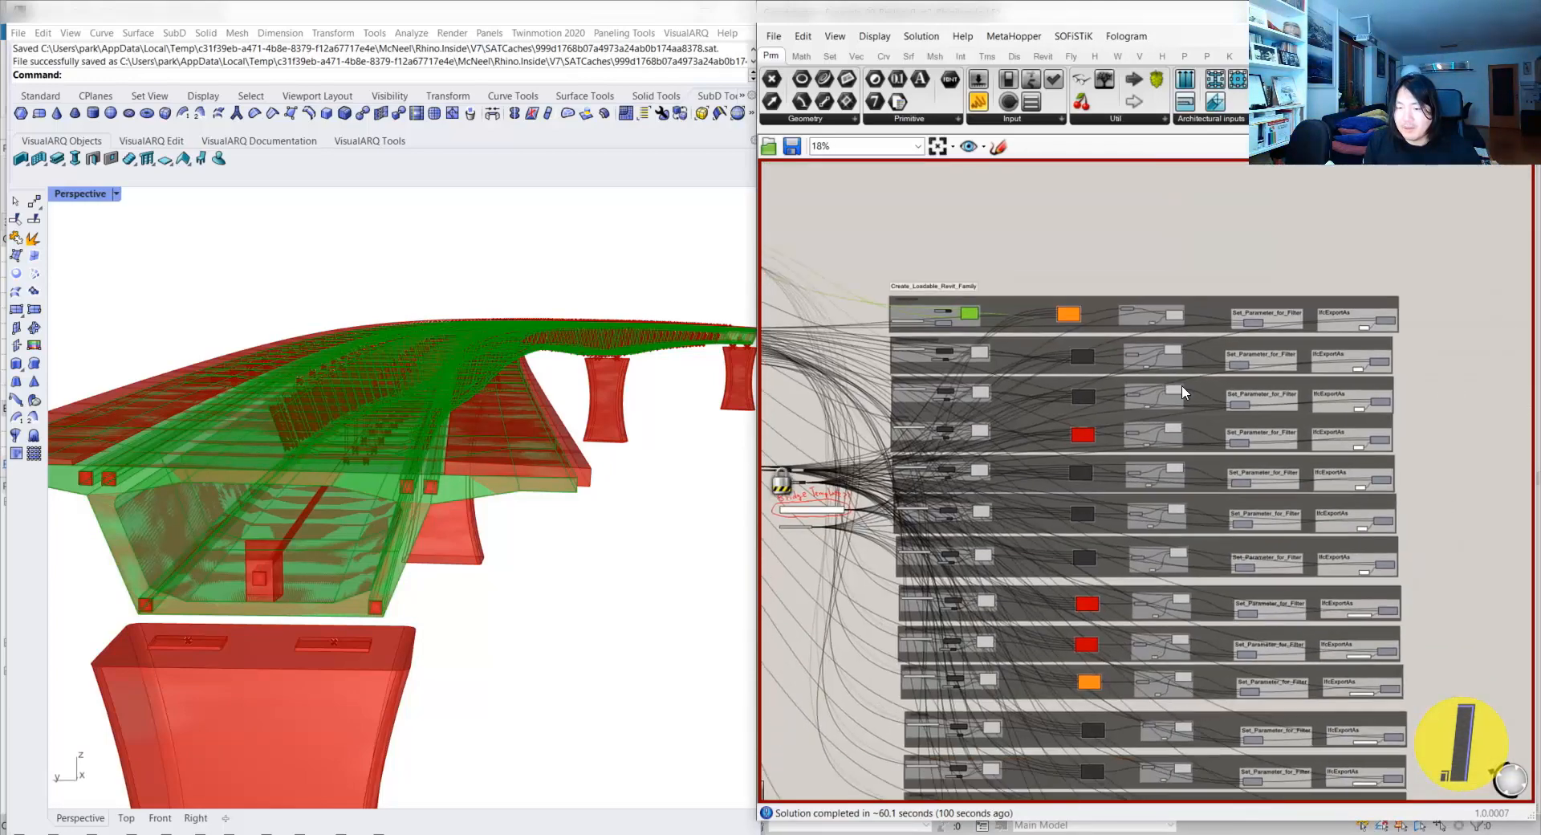
# - Select the Web_Shear_Keys Point parameter and examine the Add Component (Adaptive) component in that row
pyautogui.scroll(9, 946, 546)
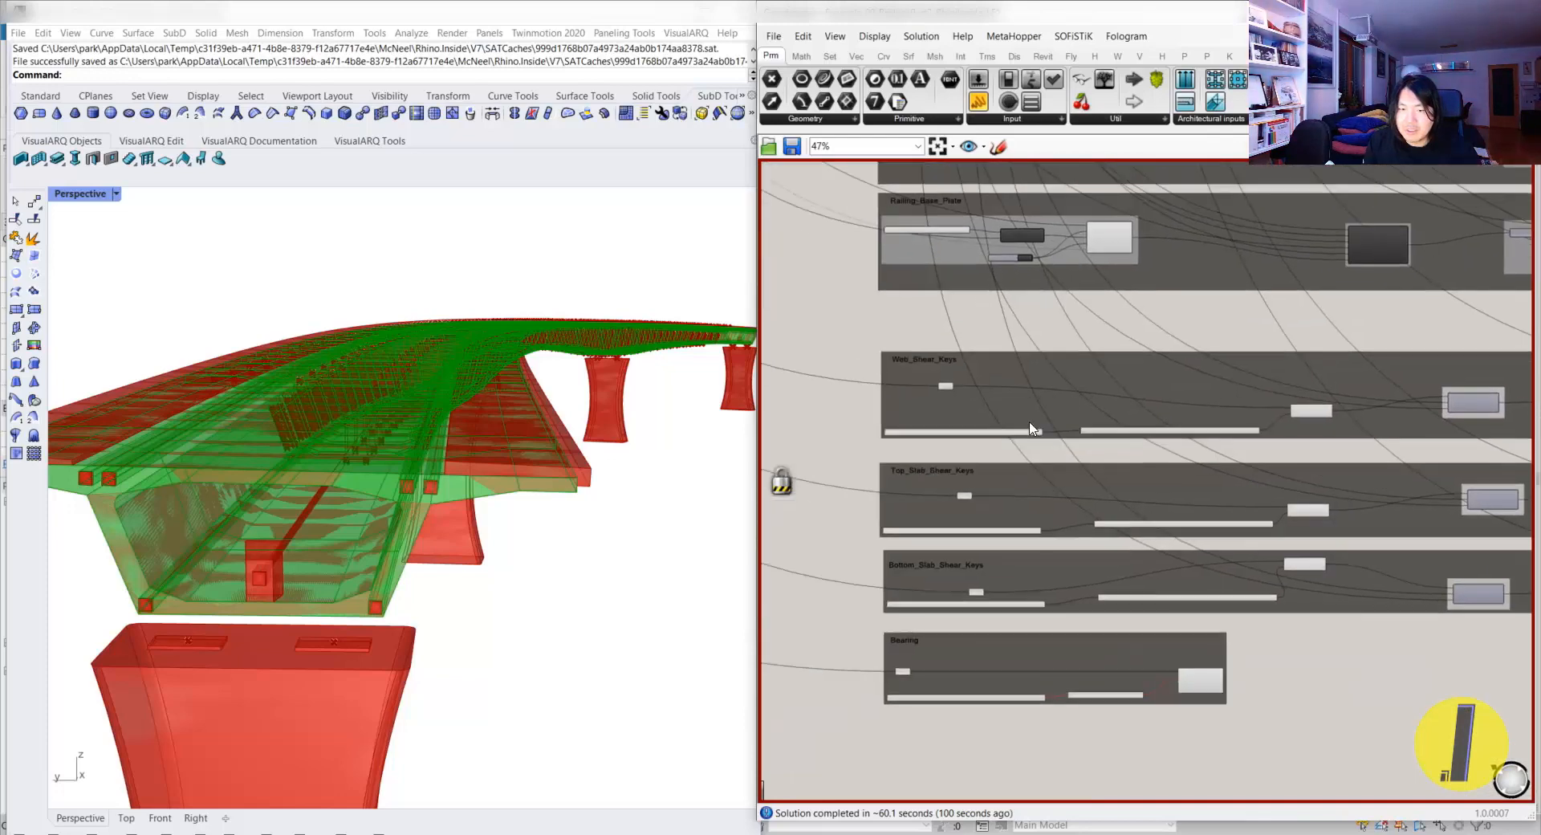
pyautogui.click(926, 391)
pyautogui.moveTo(1301, 427); pyautogui.dragTo(922, 431, button='right')
pyautogui.scroll(3, 1031, 427)
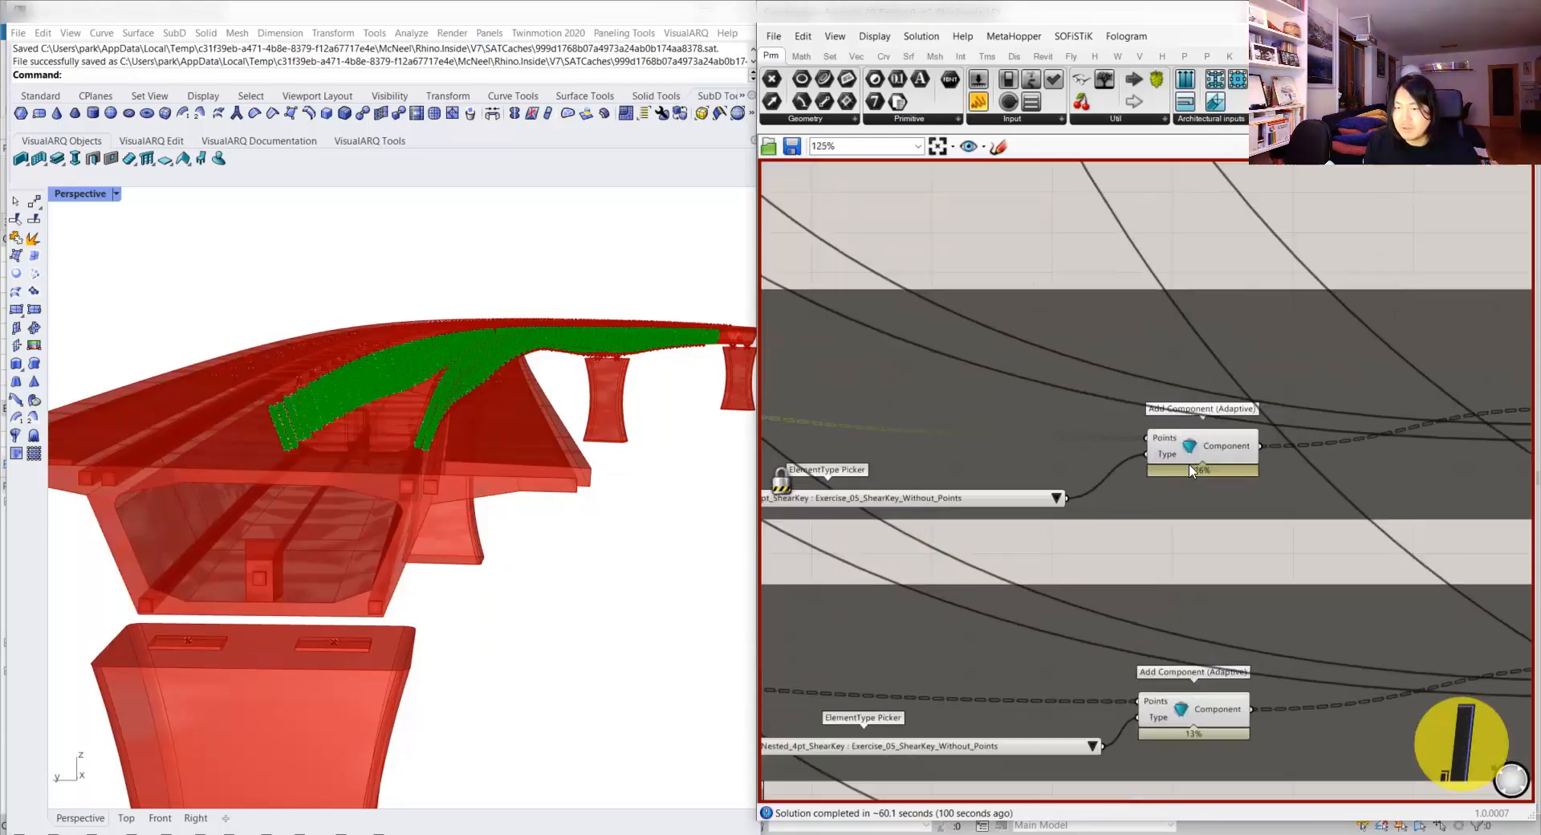
# - Select the shear key Add Component (Adaptive) node and examine its previewed points along the bridge in the Rhino model
pyautogui.click(1186, 453)
pyautogui.scroll(2, 1185, 454)
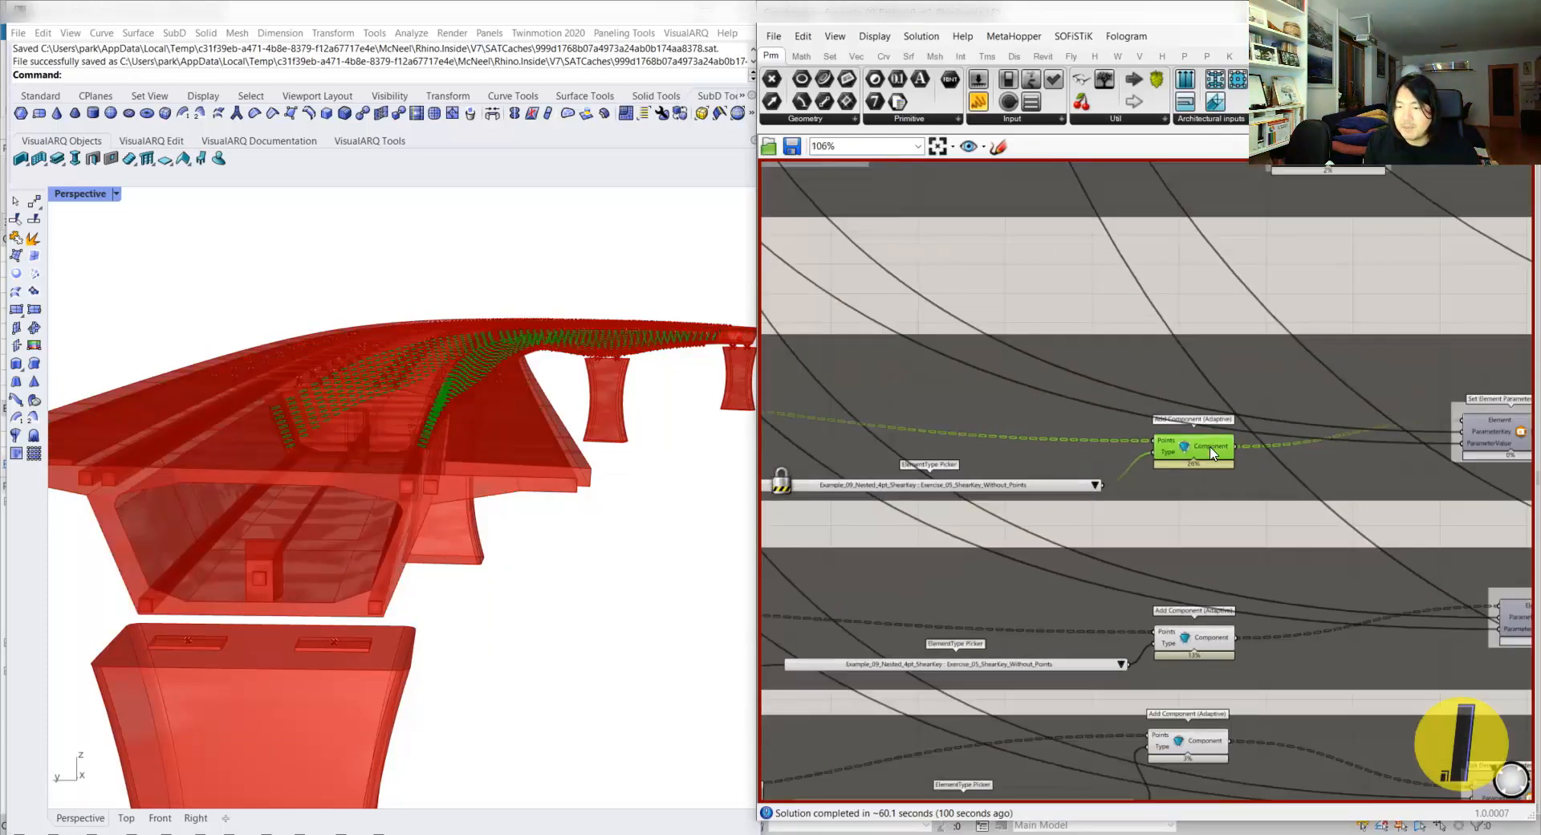
pyautogui.moveTo(488, 393); pyautogui.dragTo(579, 342, button='right')
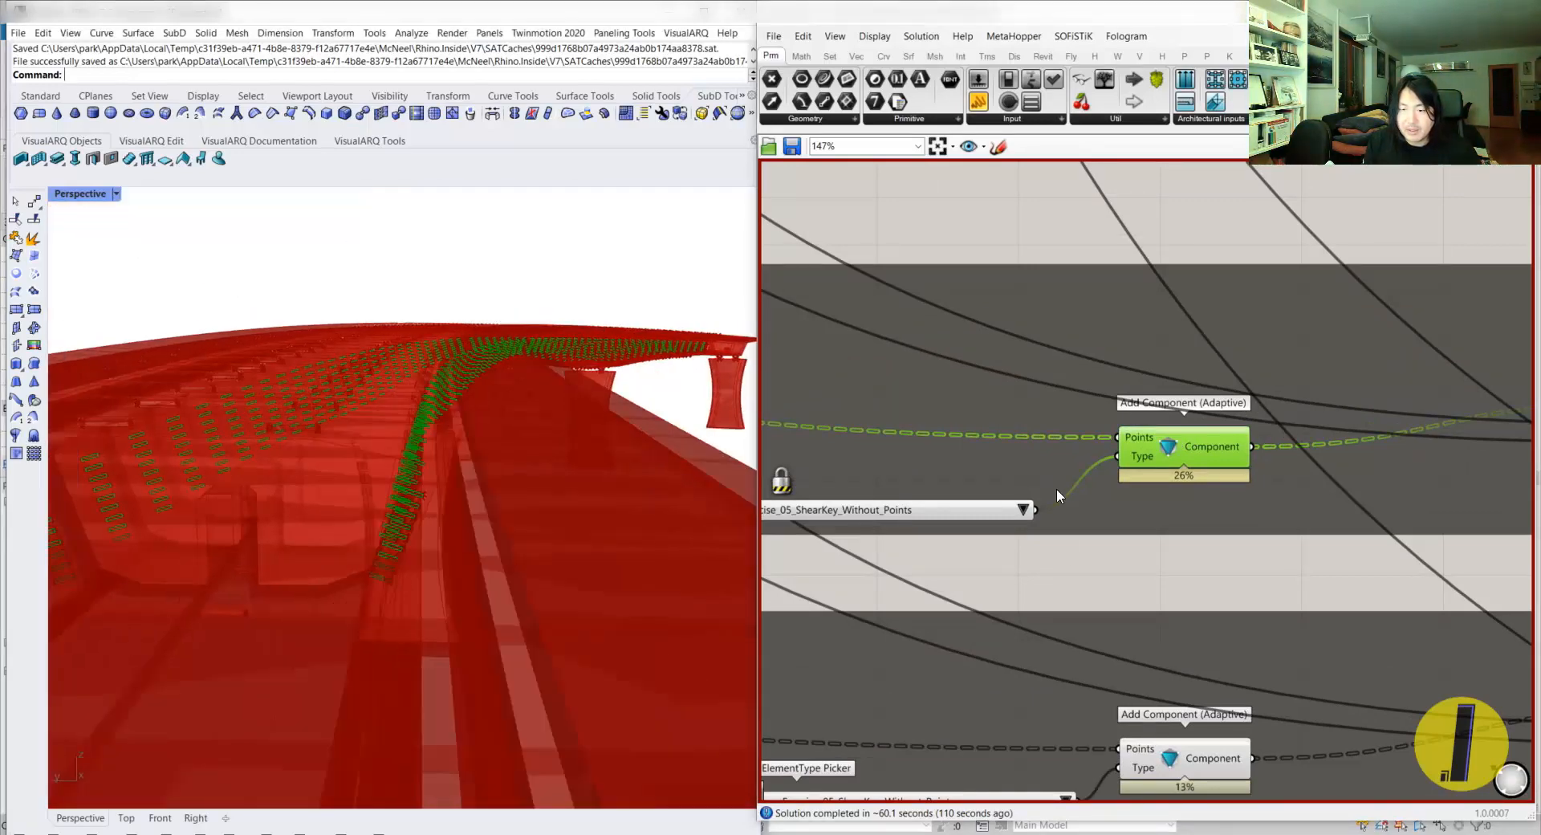
pyautogui.moveTo(1068, 499); pyautogui.dragTo(1134, 454, button='right')
# - Select the Add Component (Location) node in the Bearing group of the Grasshopper definition
pyautogui.scroll(-9, 1133, 455)
pyautogui.scroll(8, 1124, 555)
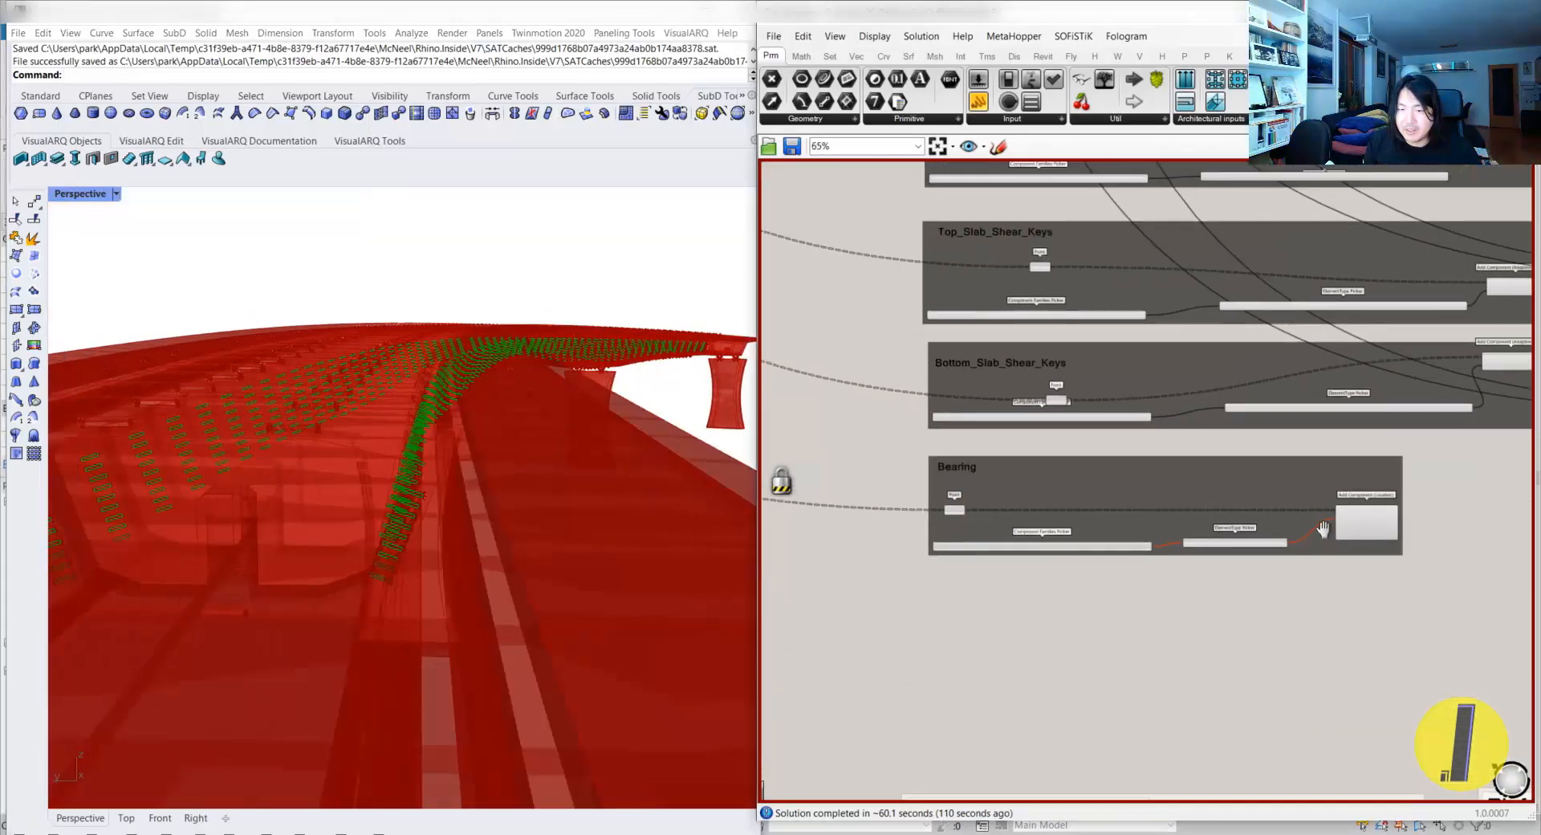
pyautogui.moveTo(1317, 554); pyautogui.dragTo(1101, 619, button='right')
pyautogui.click(1239, 503)
pyautogui.moveTo(1239, 503); pyautogui.dragTo(1238, 516)
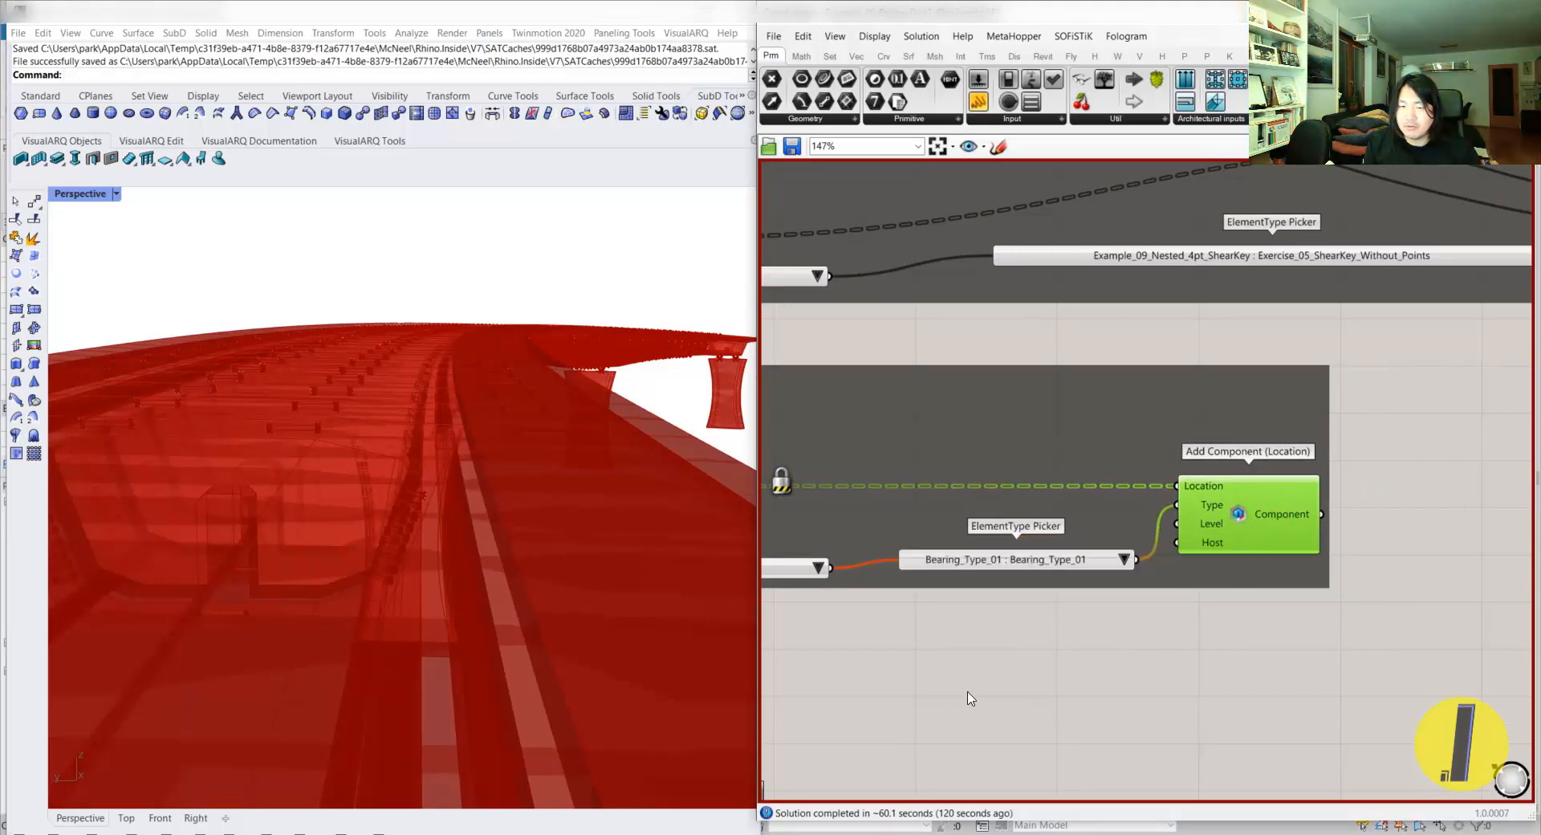
# - Switch to Revit and inspect the elements placed on the bearing seats of the end pier
pyautogui.click(669, 23)
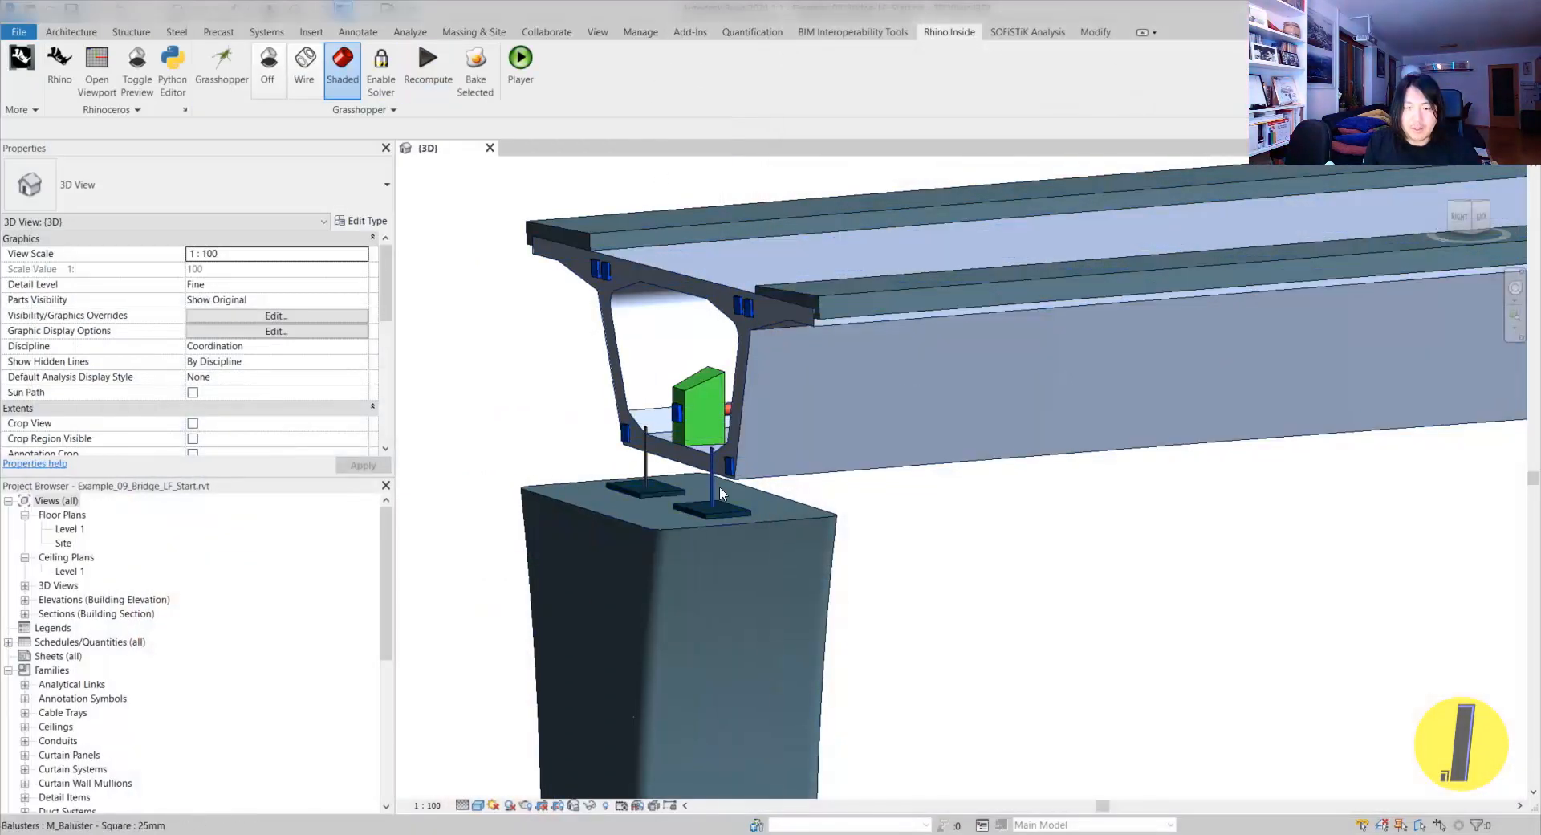
pyautogui.scroll(5, 719, 485)
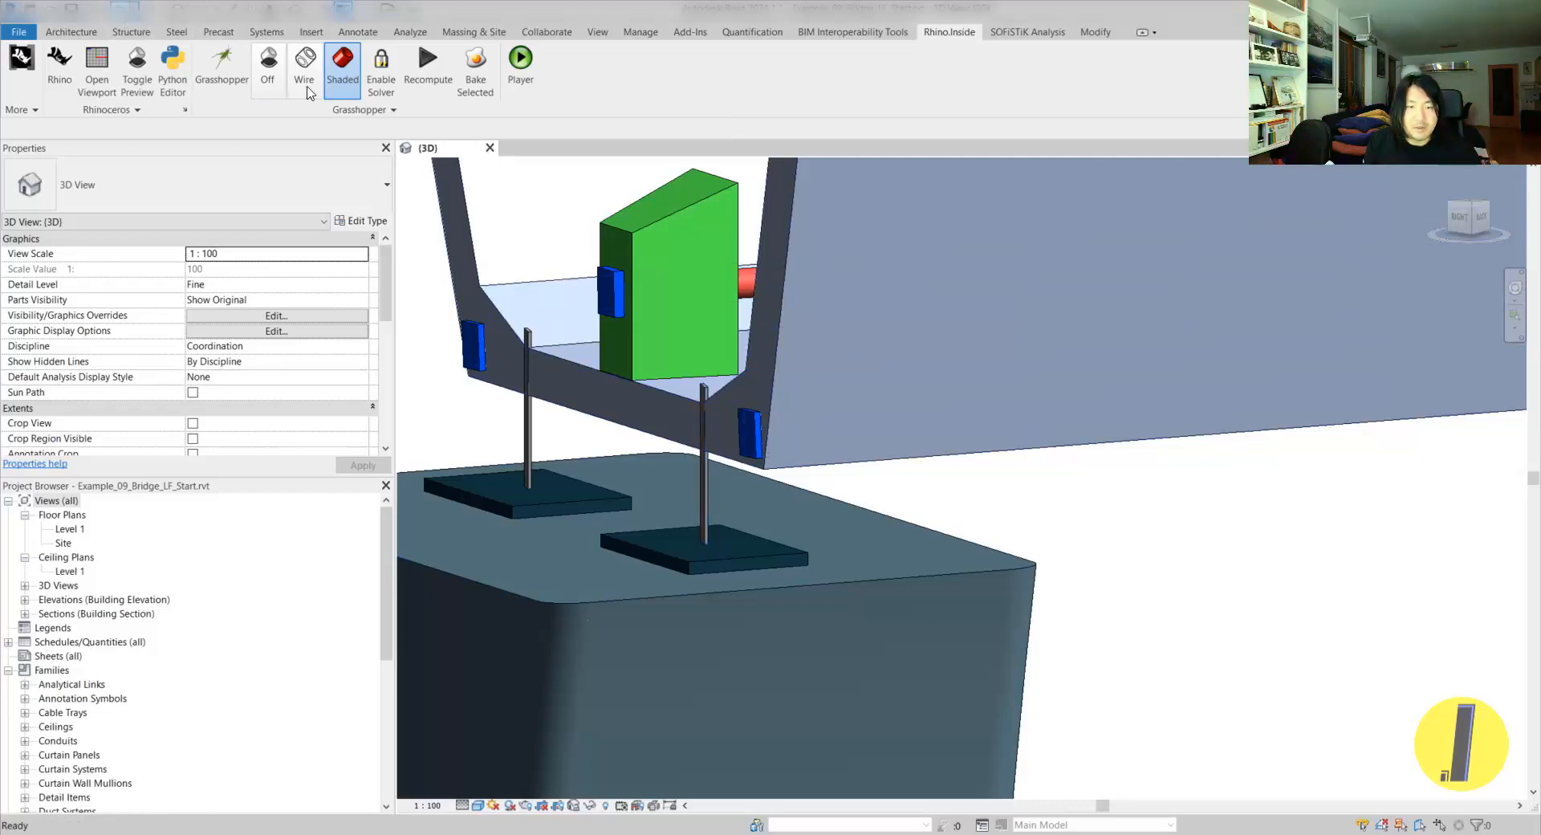
pyautogui.scroll(-5, 562, 329)
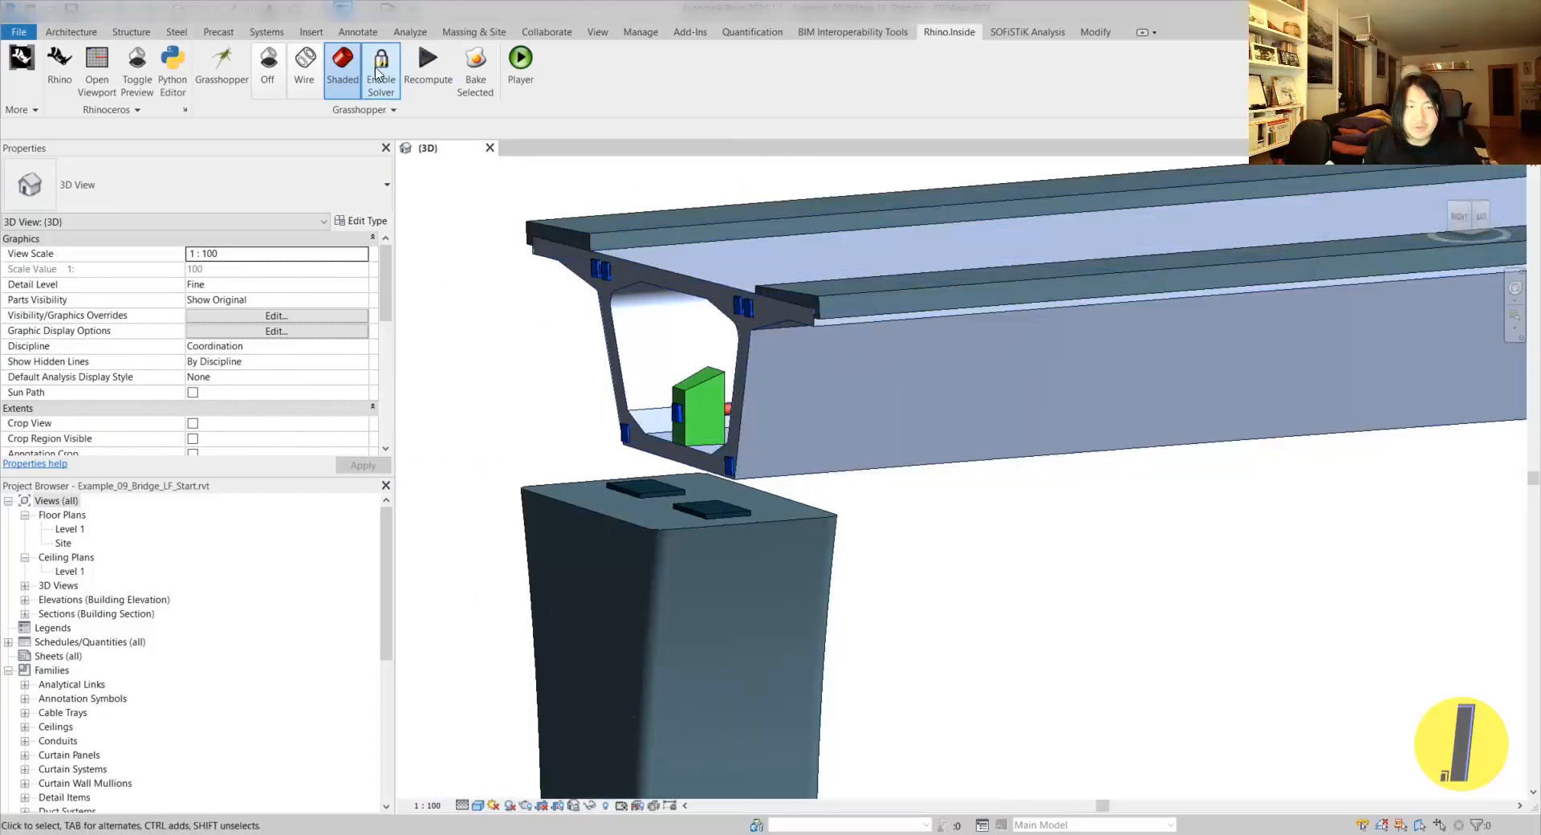
pyautogui.click(221, 68)
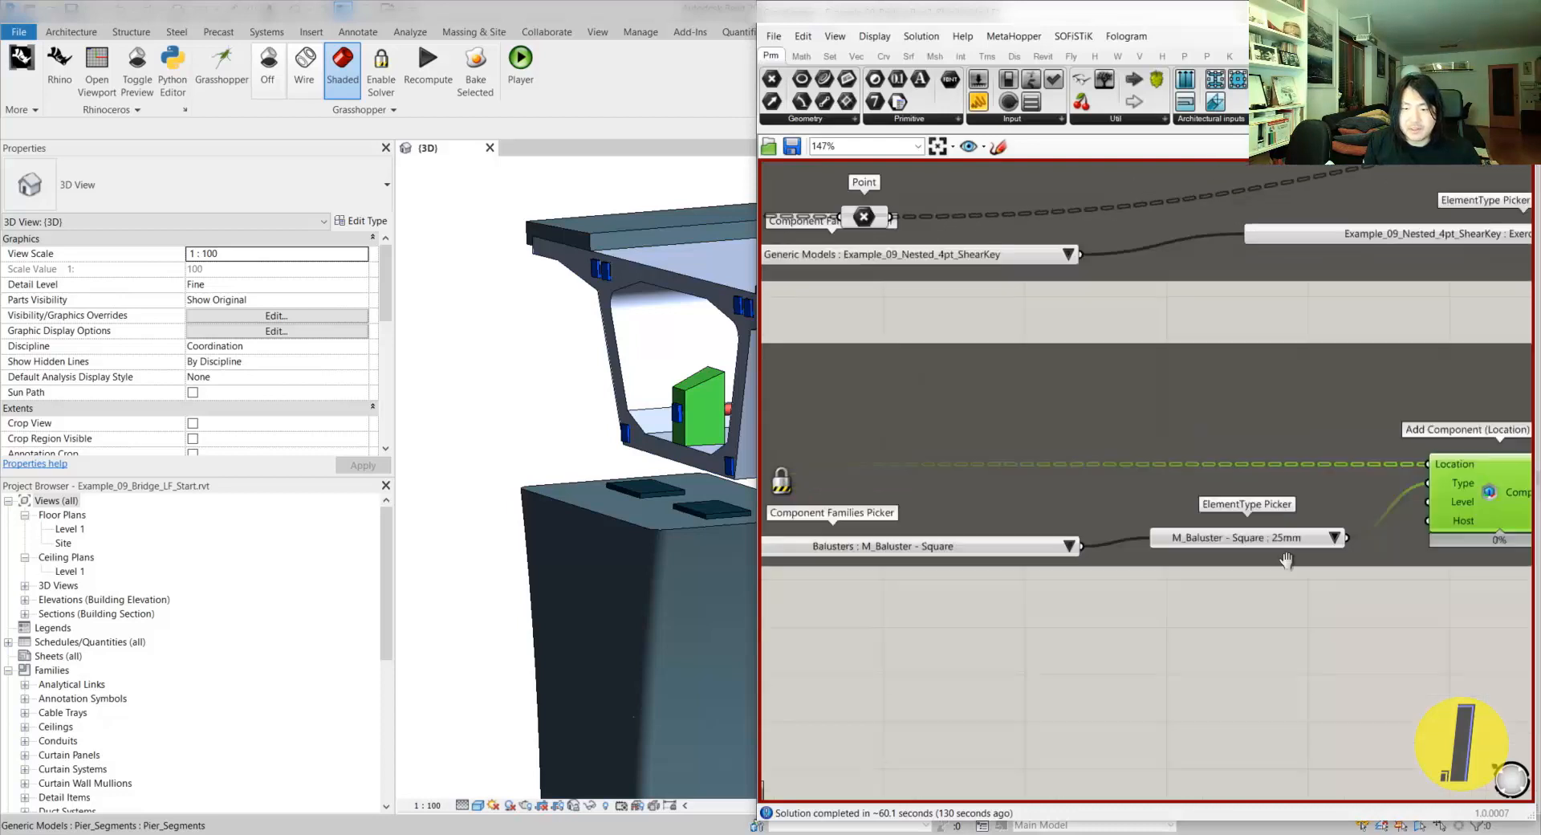
pyautogui.click(1123, 529)
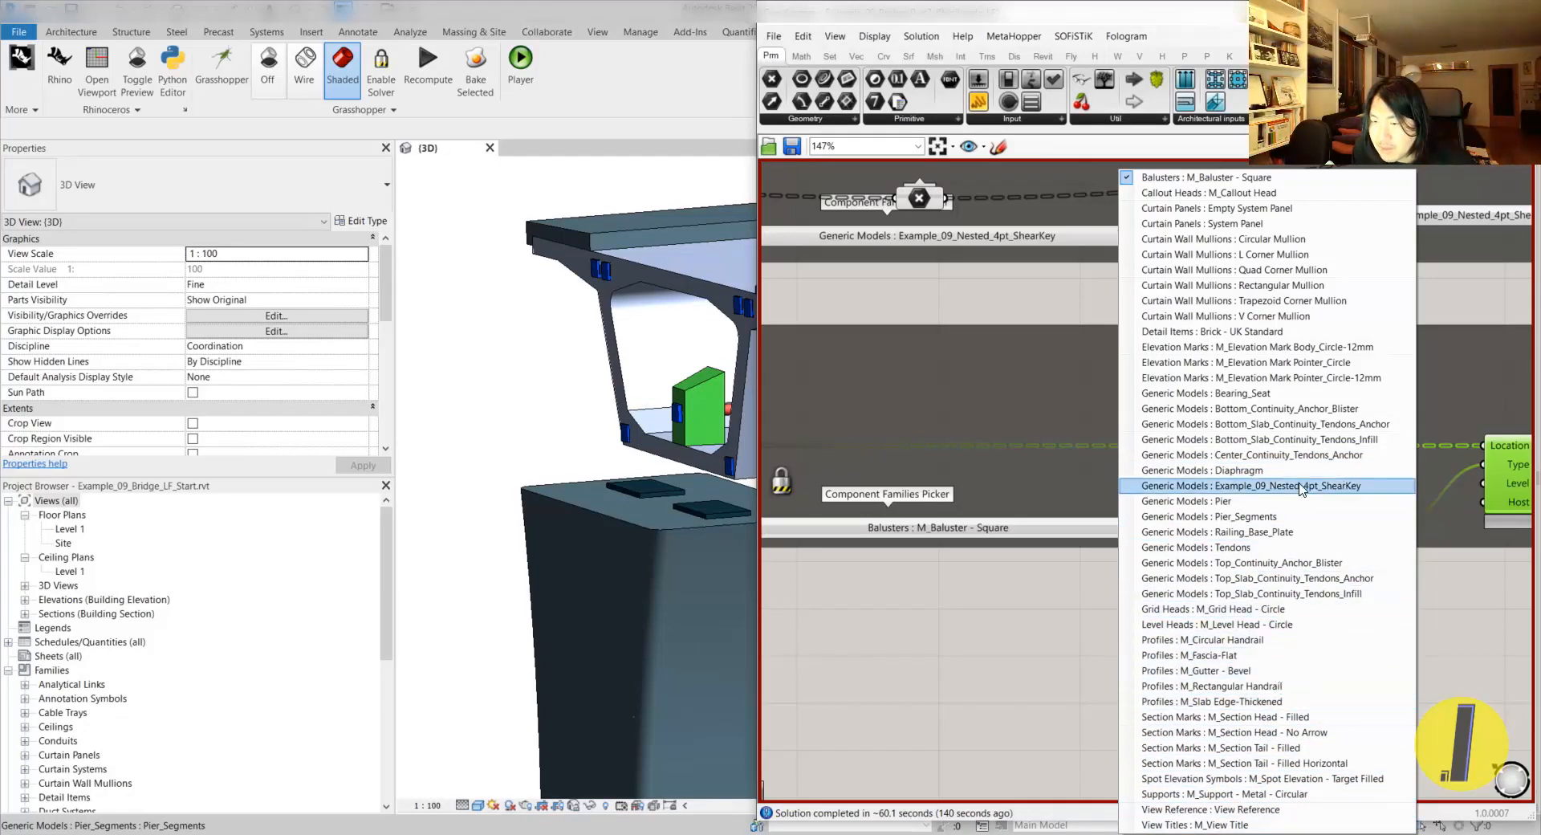
pyautogui.press('Escape')
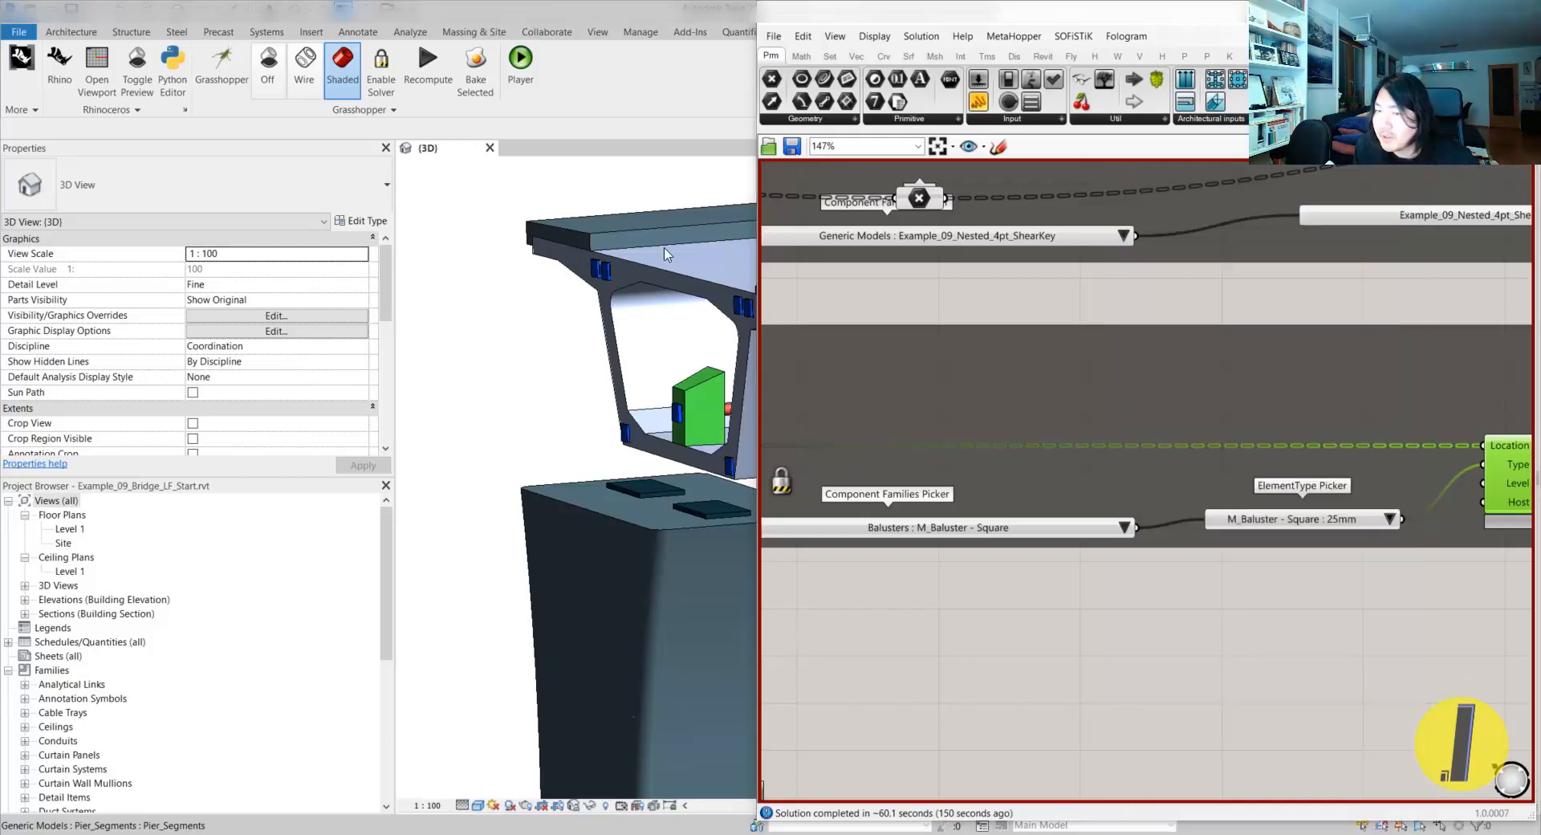
pyautogui.click(479, 429)
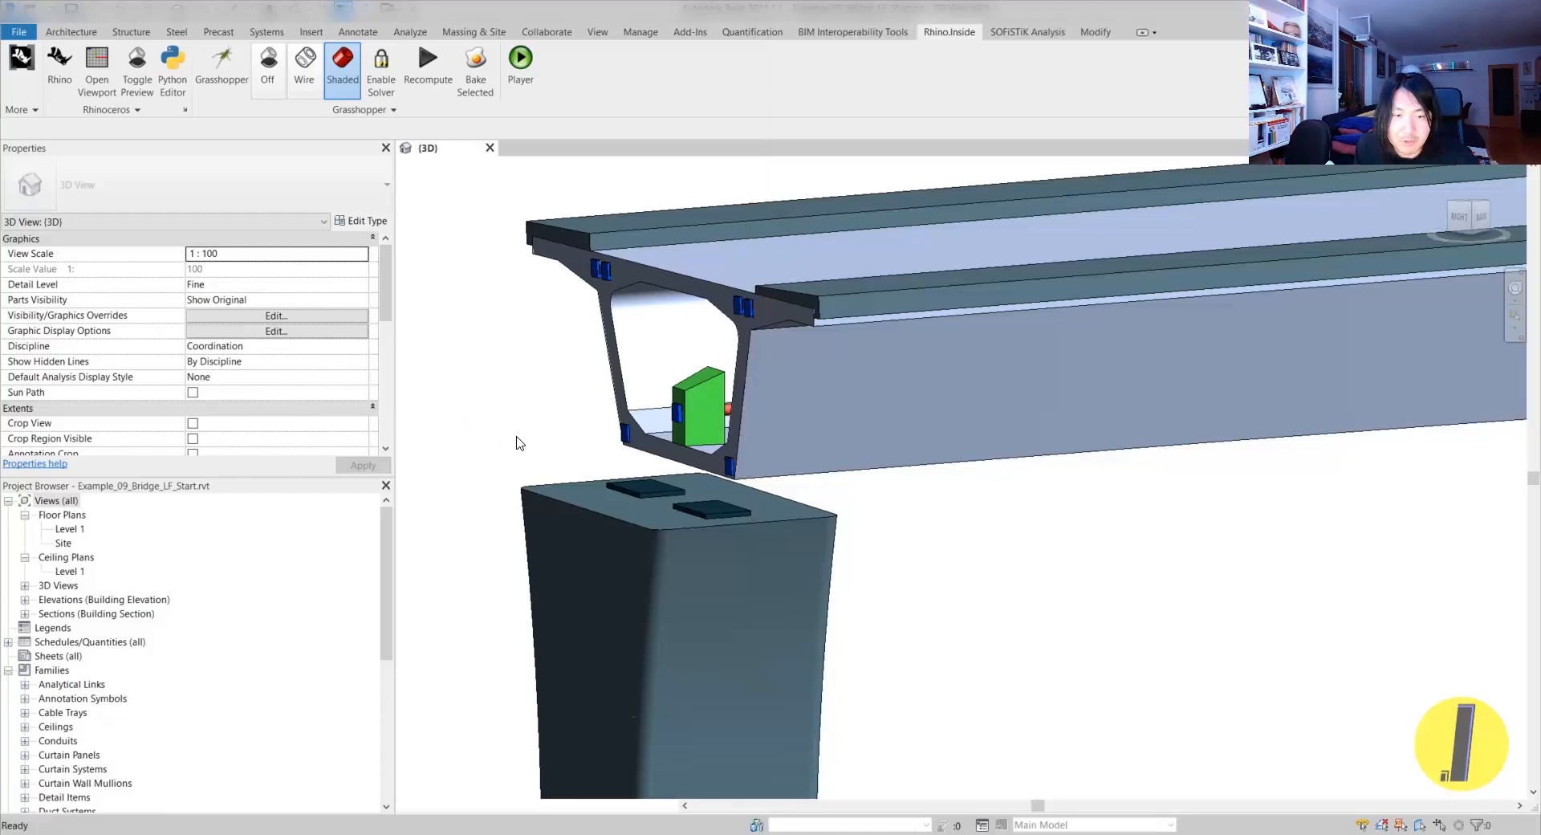
pyautogui.press('c')
pyautogui.press('m')
pyautogui.press('Escape')
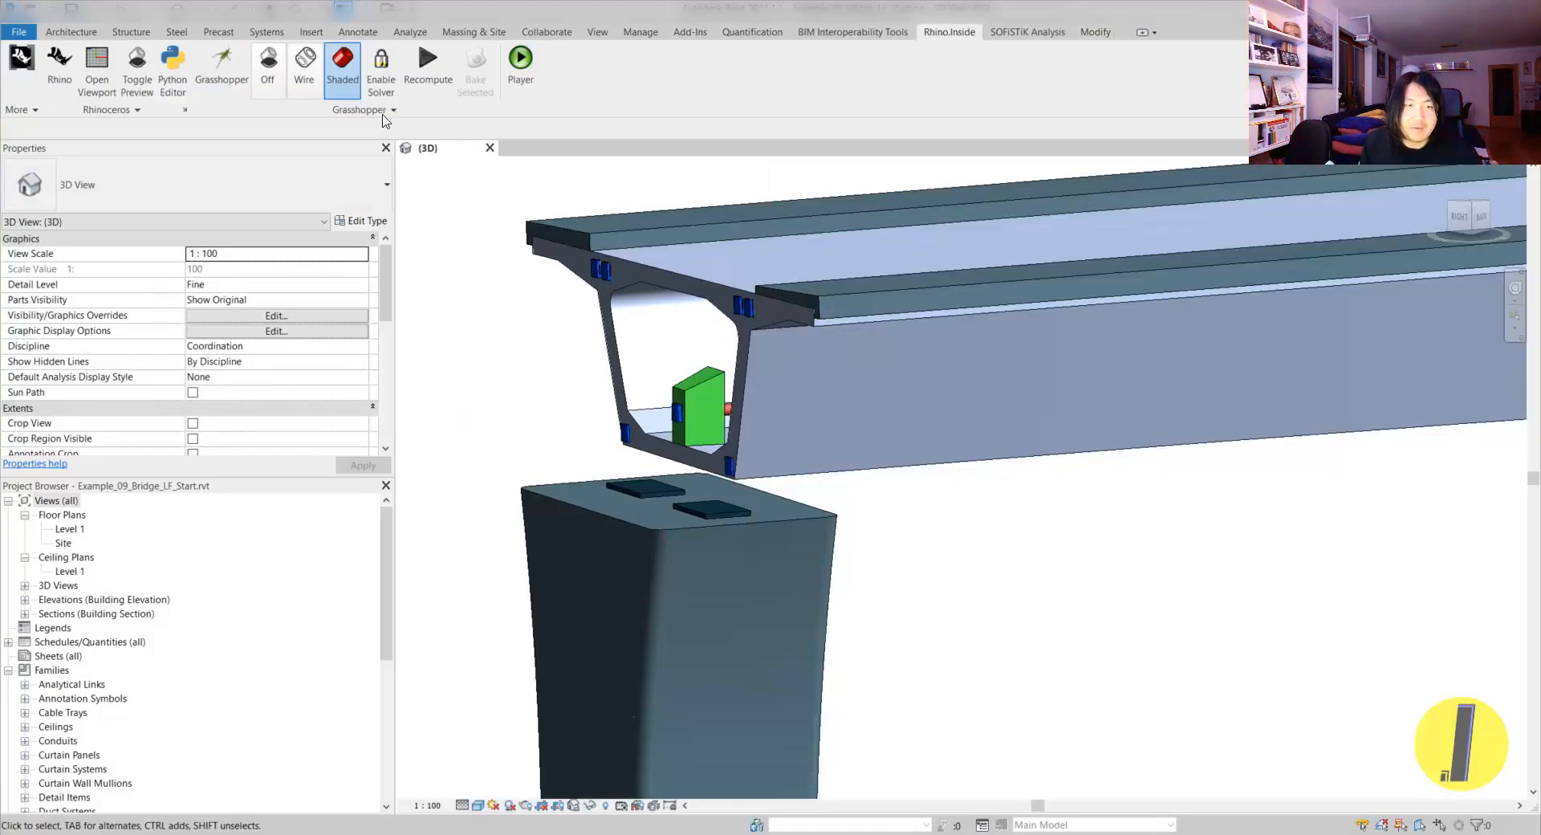
# - Recompute the Grasshopper definition from Revit and undo the resulting baluster placement on the bearing seats
pyautogui.click(233, 76)
pyautogui.click(428, 74)
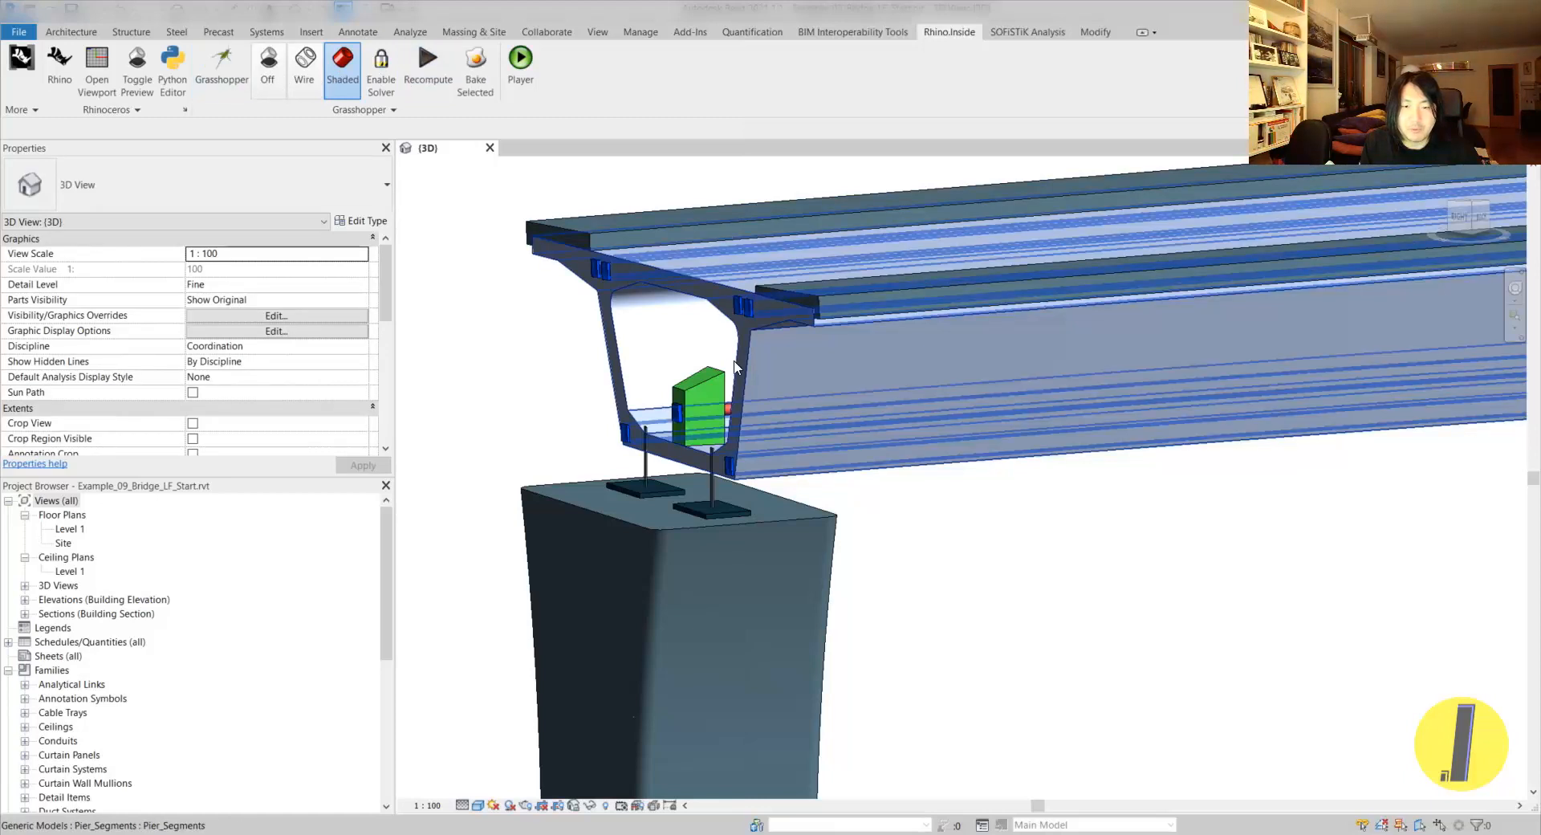
pyautogui.click(223, 70)
pyautogui.click(118, 11)
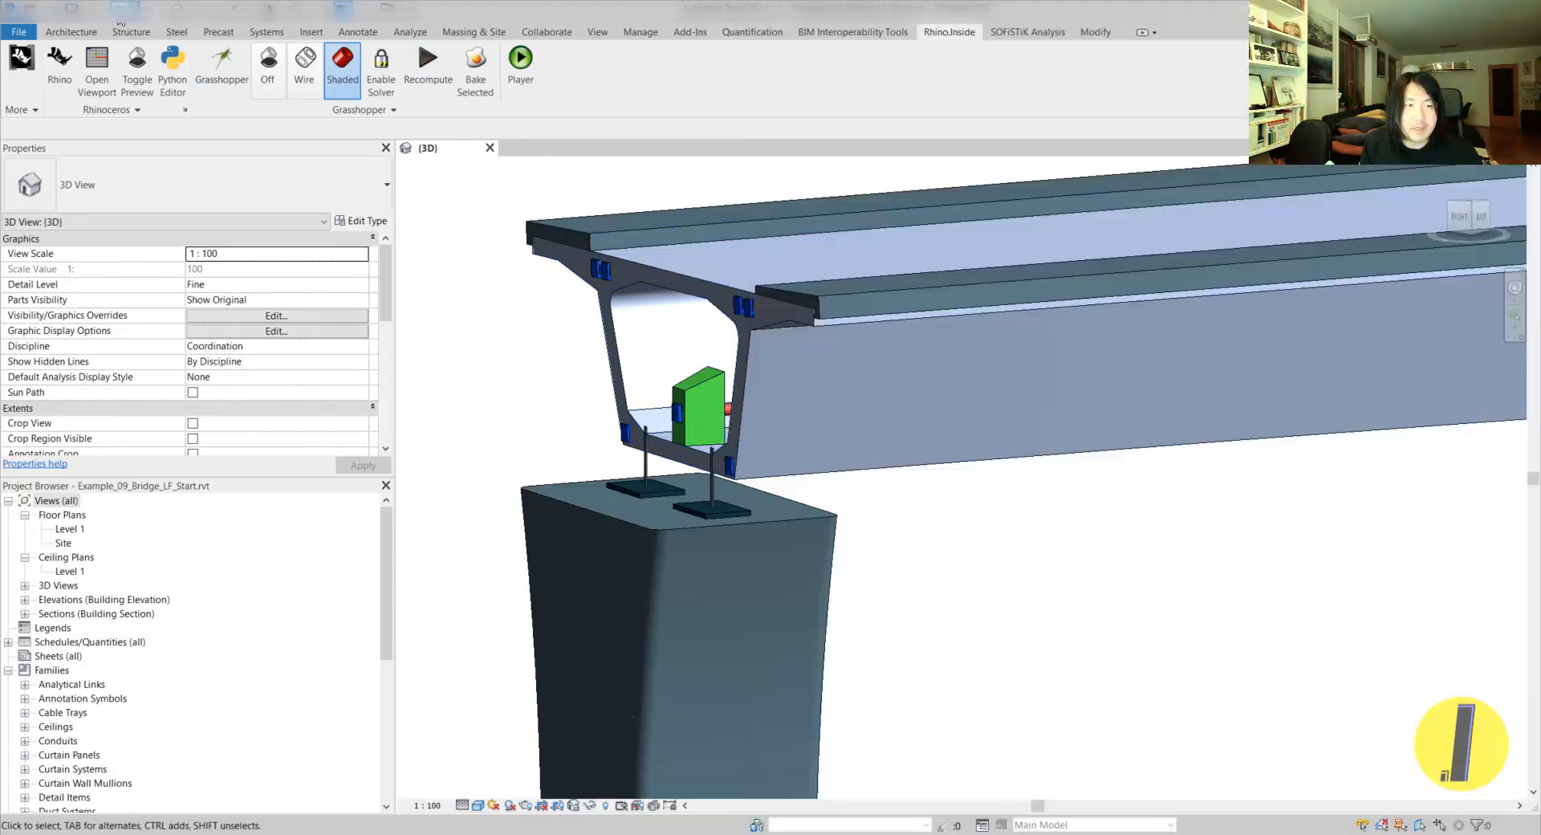
# - In the Grasshopper Bearing group, set the Component Families Picker to Generic Models : Bearing_Type_01
pyautogui.click(224, 71)
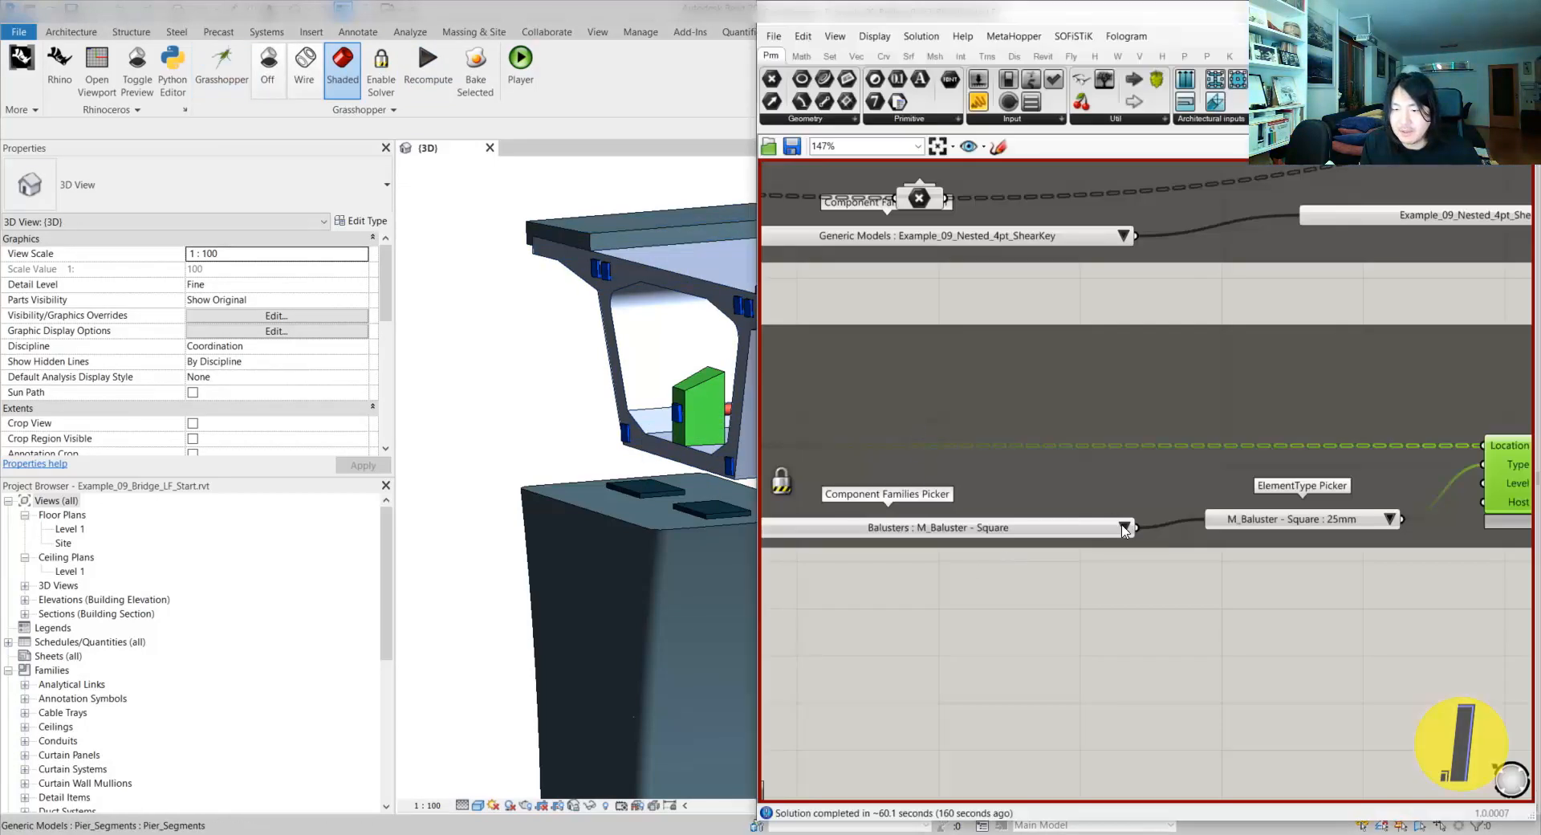
pyautogui.click(1124, 527)
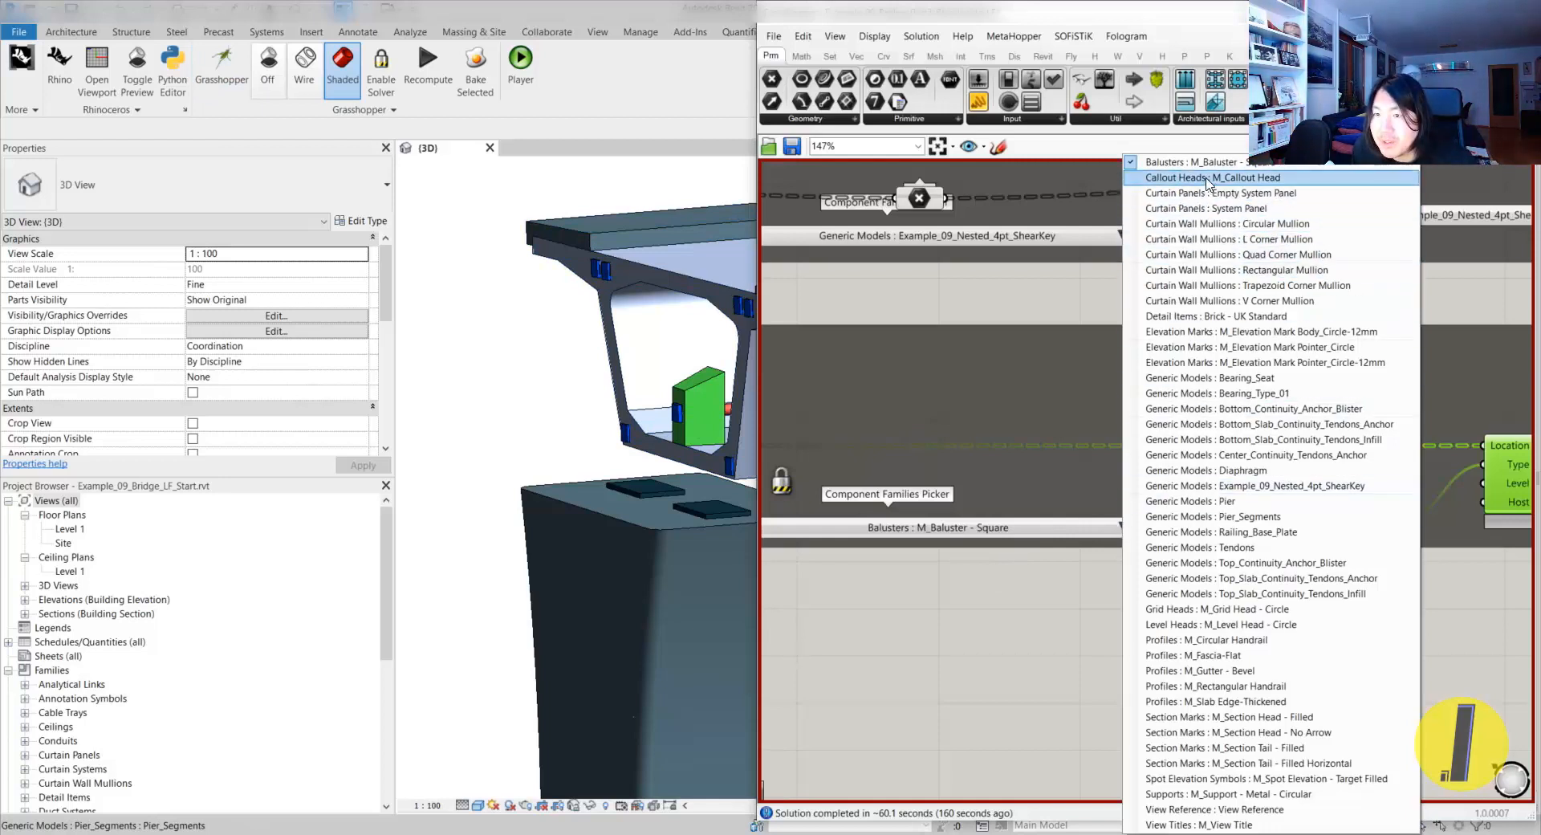
pyautogui.click(1216, 394)
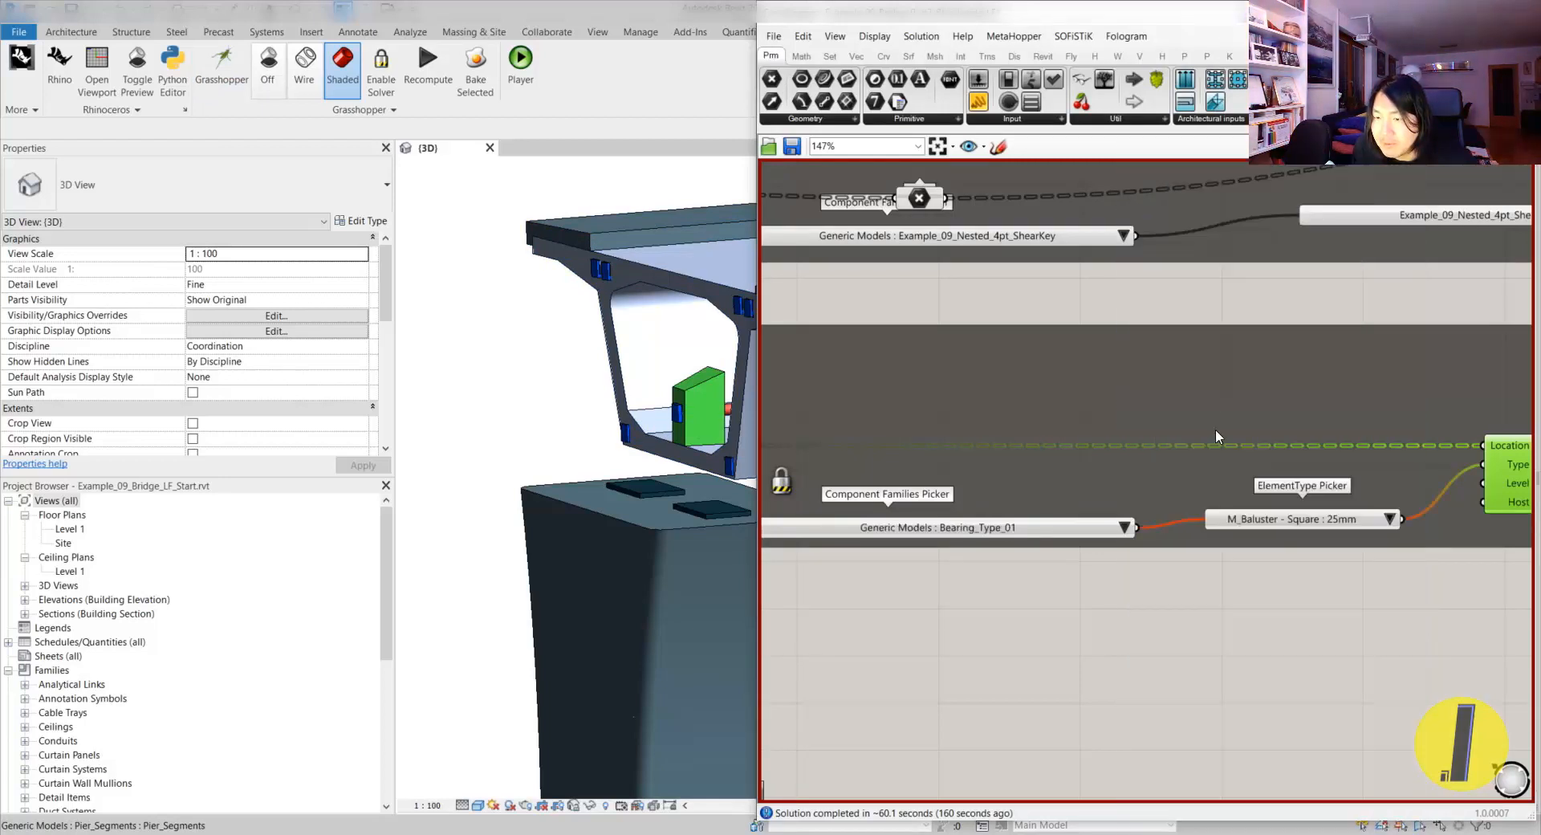
# - Recompute the Grasshopper definition so the ElementType Picker uses Bearing_Type_01 and the bearings are placed in Revit
pyautogui.click(1284, 625)
pyautogui.scroll(-2, 1332, 523)
pyautogui.middleClick(1248, 608)
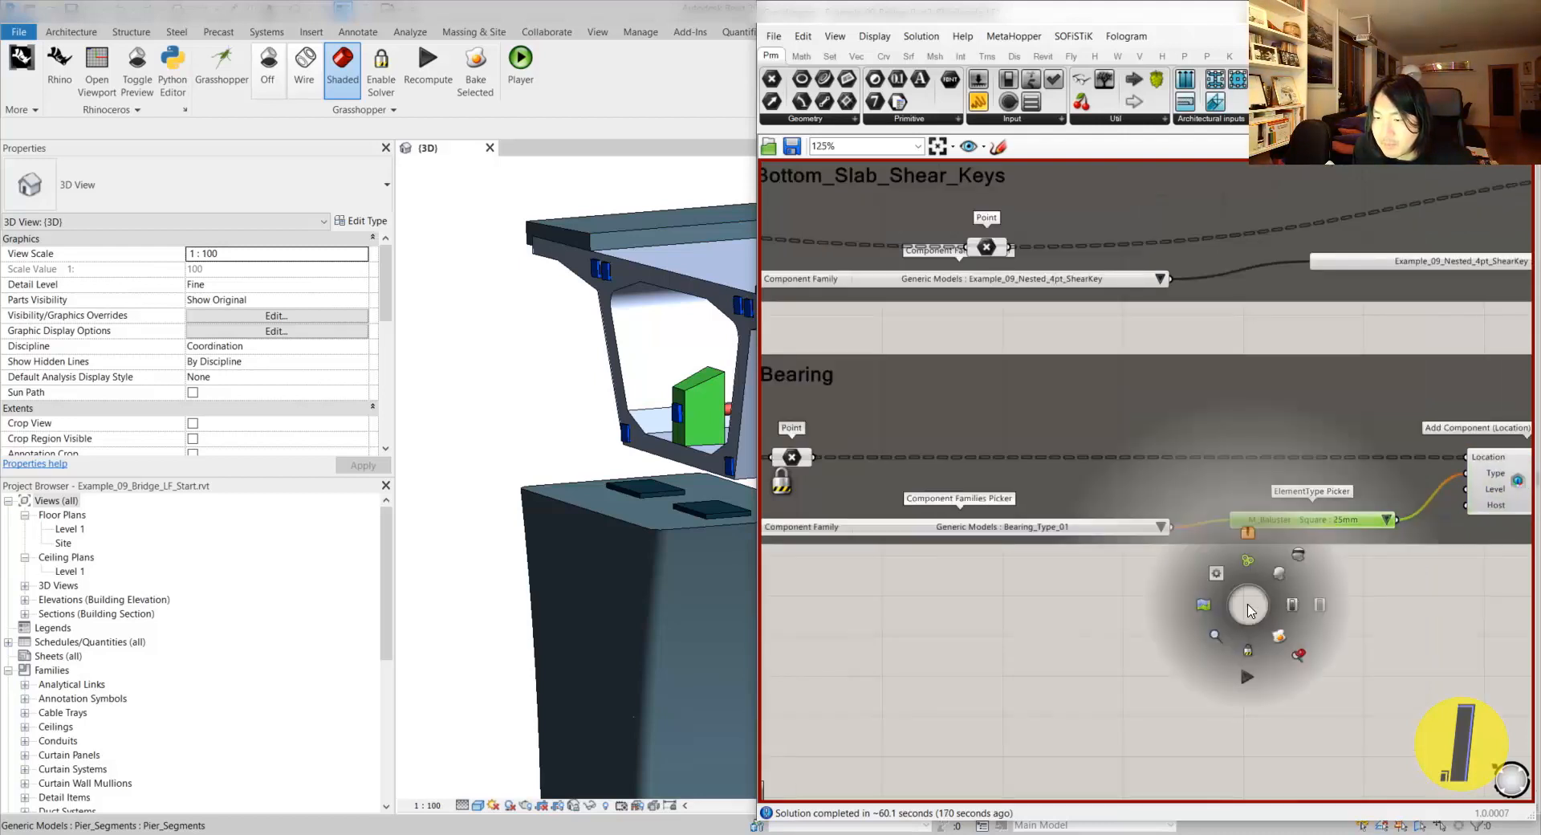
pyautogui.click(1244, 677)
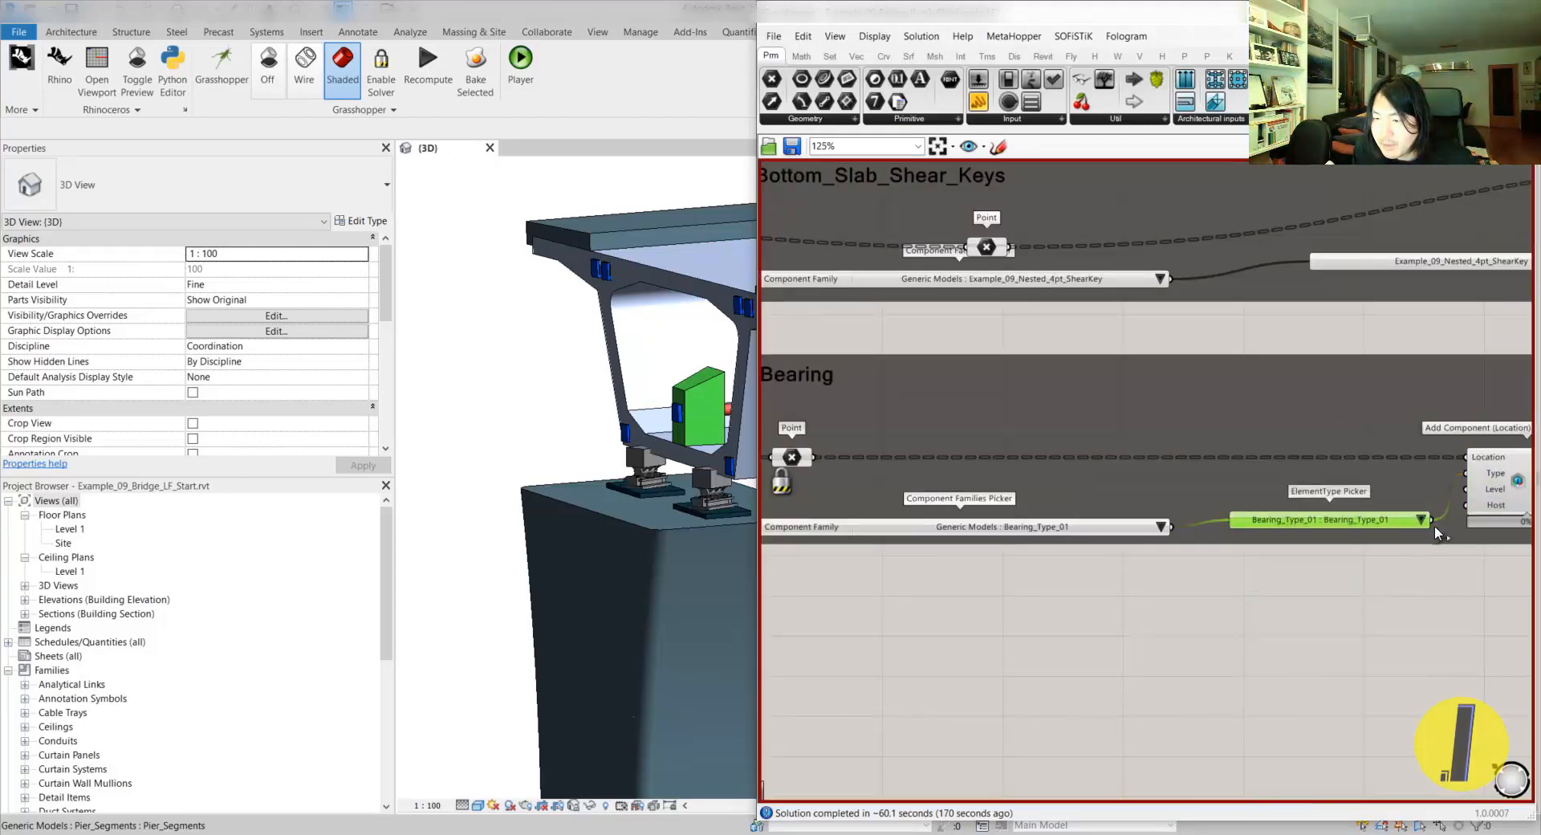
# - In the Revit 3D view, inspect the bearings under the box girder and select one on the end pier
pyautogui.scroll(-4, 1469, 571)
pyautogui.moveTo(581, 586); pyautogui.dragTo(603, 571, button='middle')
pyautogui.scroll(4, 726, 472)
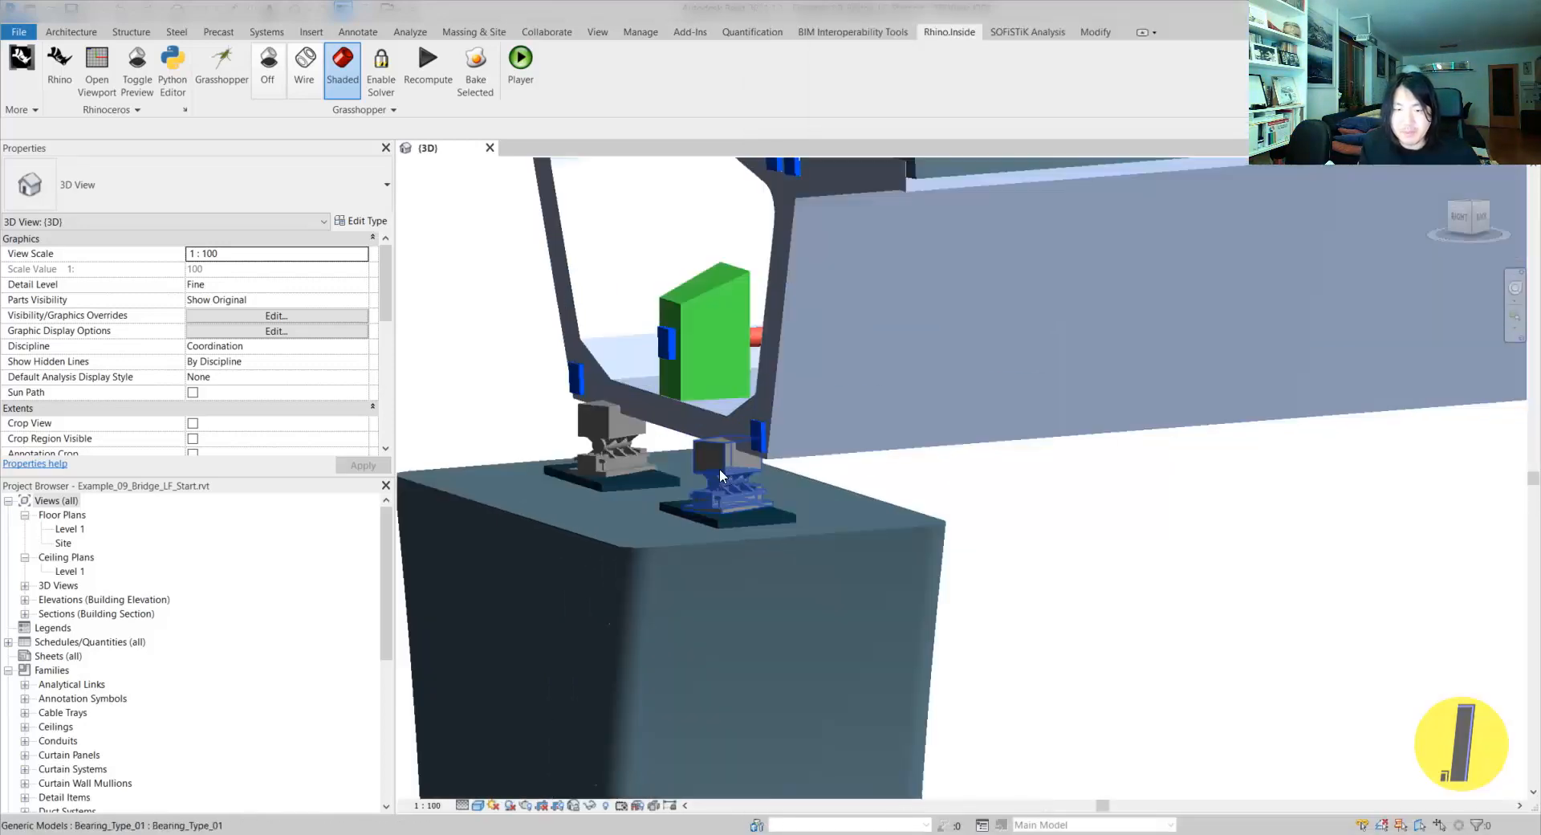
pyautogui.scroll(-4, 729, 481)
pyautogui.click(727, 456)
pyautogui.keyDown('shift'); pyautogui.moveTo(727, 455); pyautogui.dragTo(827, 485, button='middle'); pyautogui.keyUp('shift')
pyautogui.scroll(-5, 889, 502)
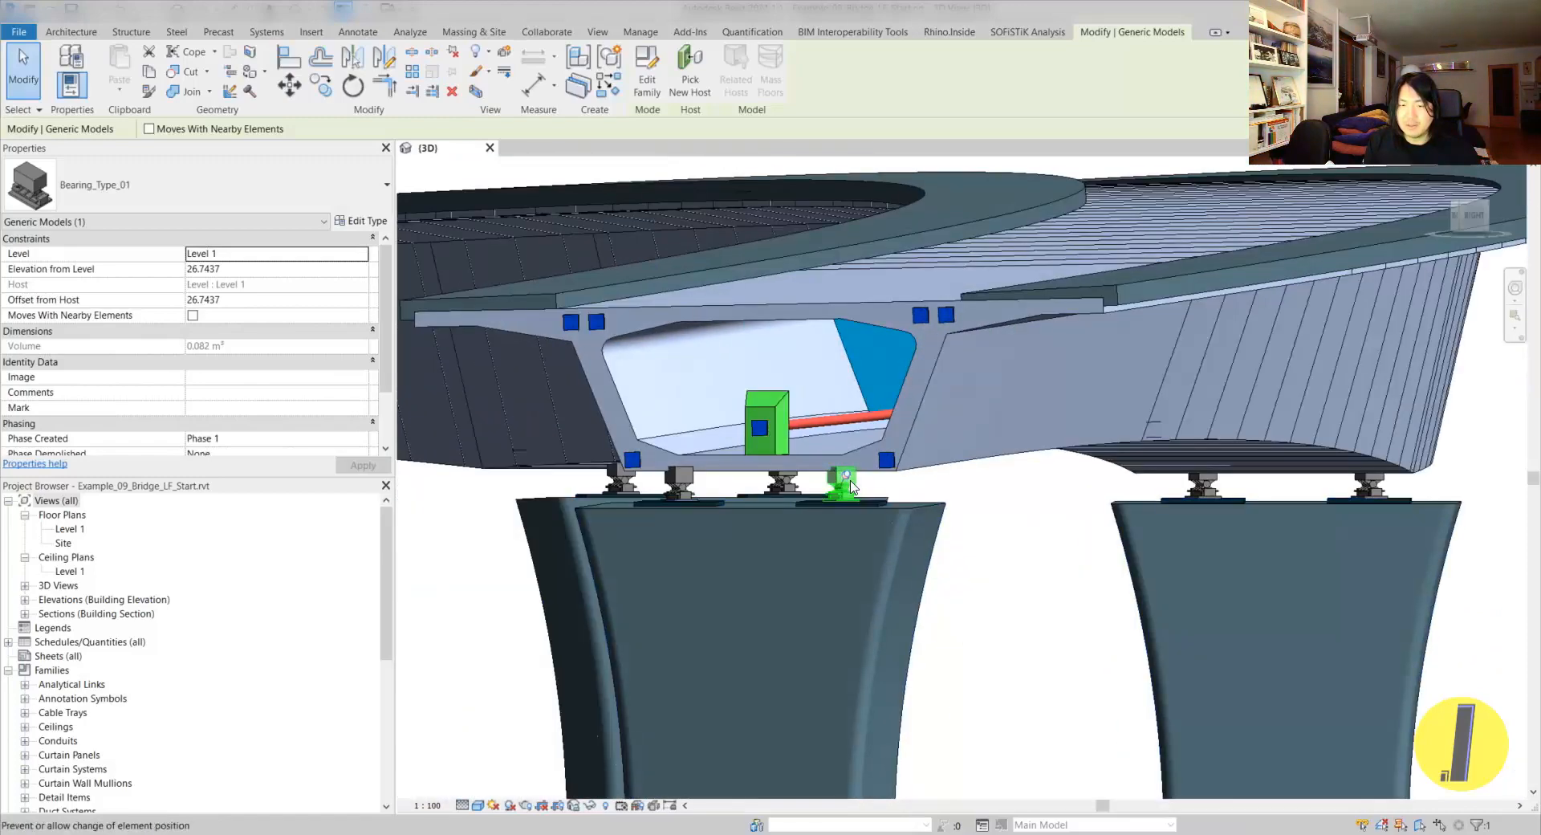
# - Select all instances of the Bearing_Type_01 family to check them across the piers, and examine the end pier's bearings closely
pyautogui.scroll(3, 851, 487)
pyautogui.rightClick(858, 484)
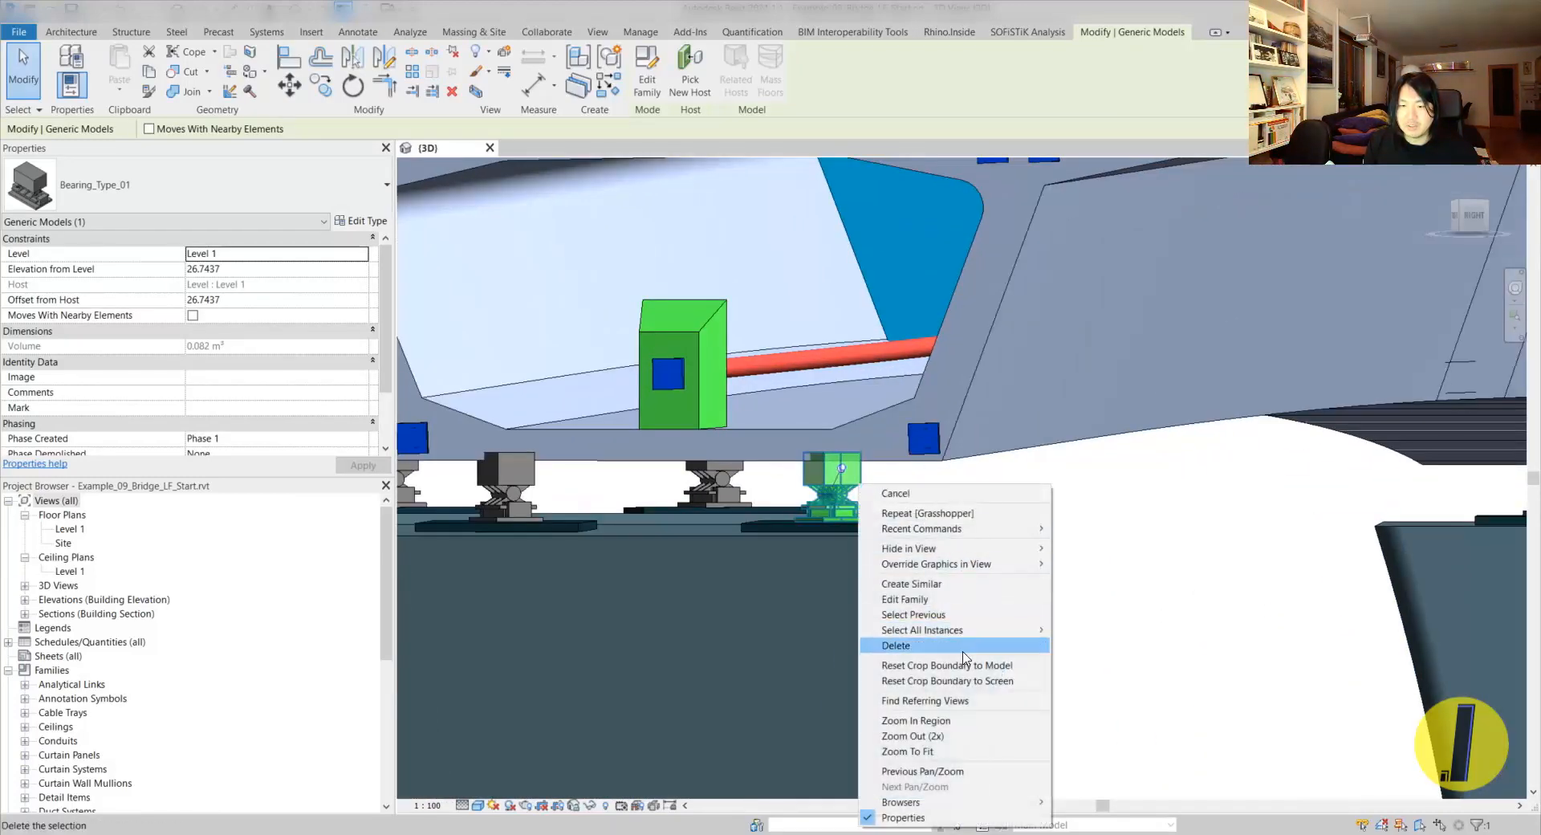
pyautogui.click(1102, 646)
pyautogui.scroll(-5, 826, 485)
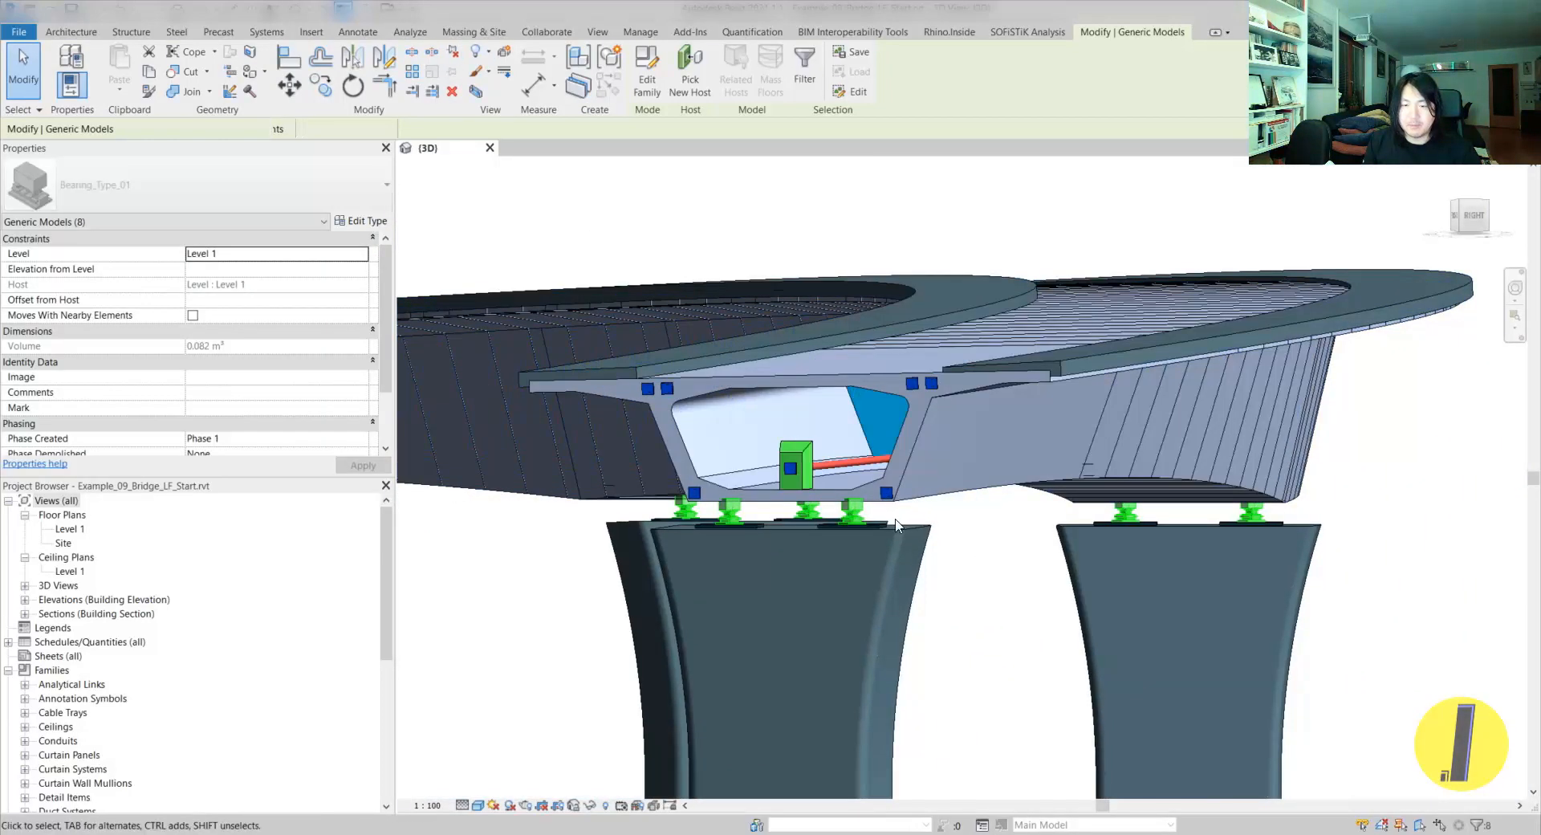
pyautogui.scroll(2, 894, 520)
pyautogui.click(990, 560)
pyautogui.keyDown('shift'); pyautogui.moveTo(991, 560); pyautogui.dragTo(808, 618, button='middle'); pyautogui.keyUp('shift')
pyautogui.scroll(4, 853, 513)
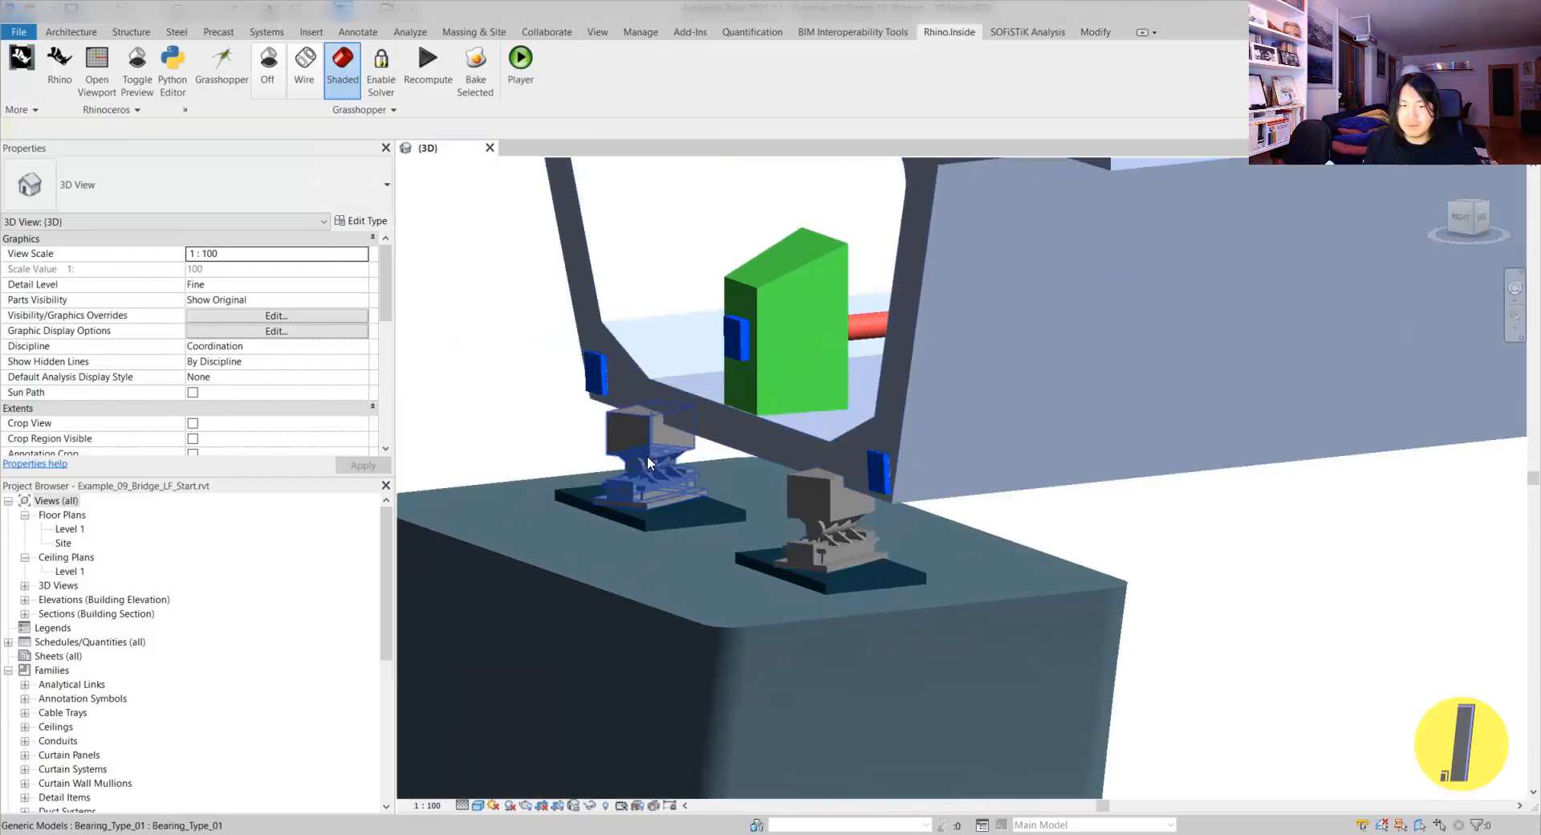
pyautogui.scroll(-8, 649, 463)
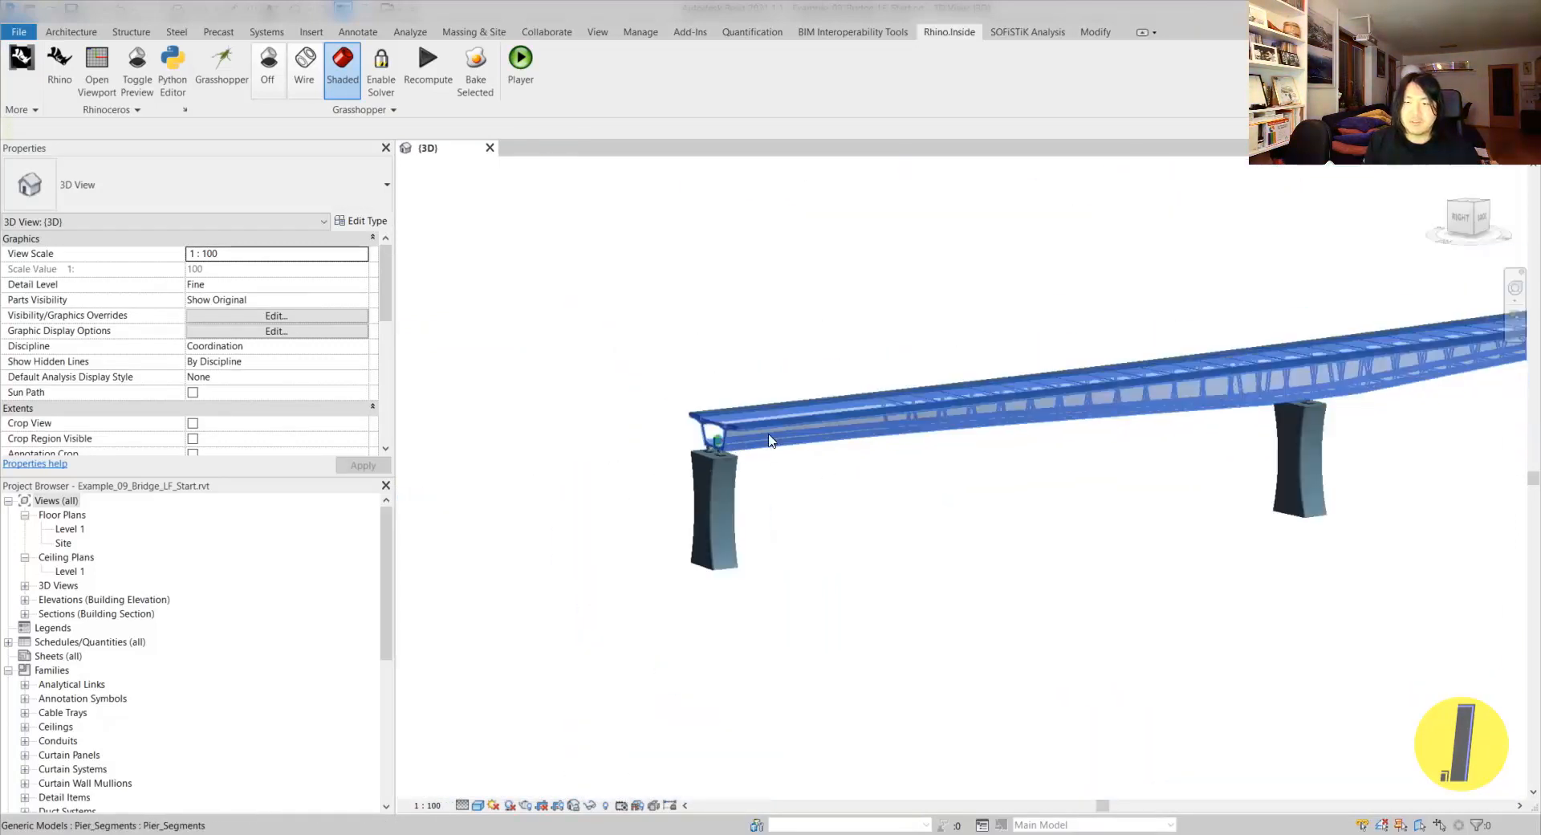
# - In the top view, rotate the first bearing on the end pier to align it with its skewed bearing seat
pyautogui.click(1475, 211)
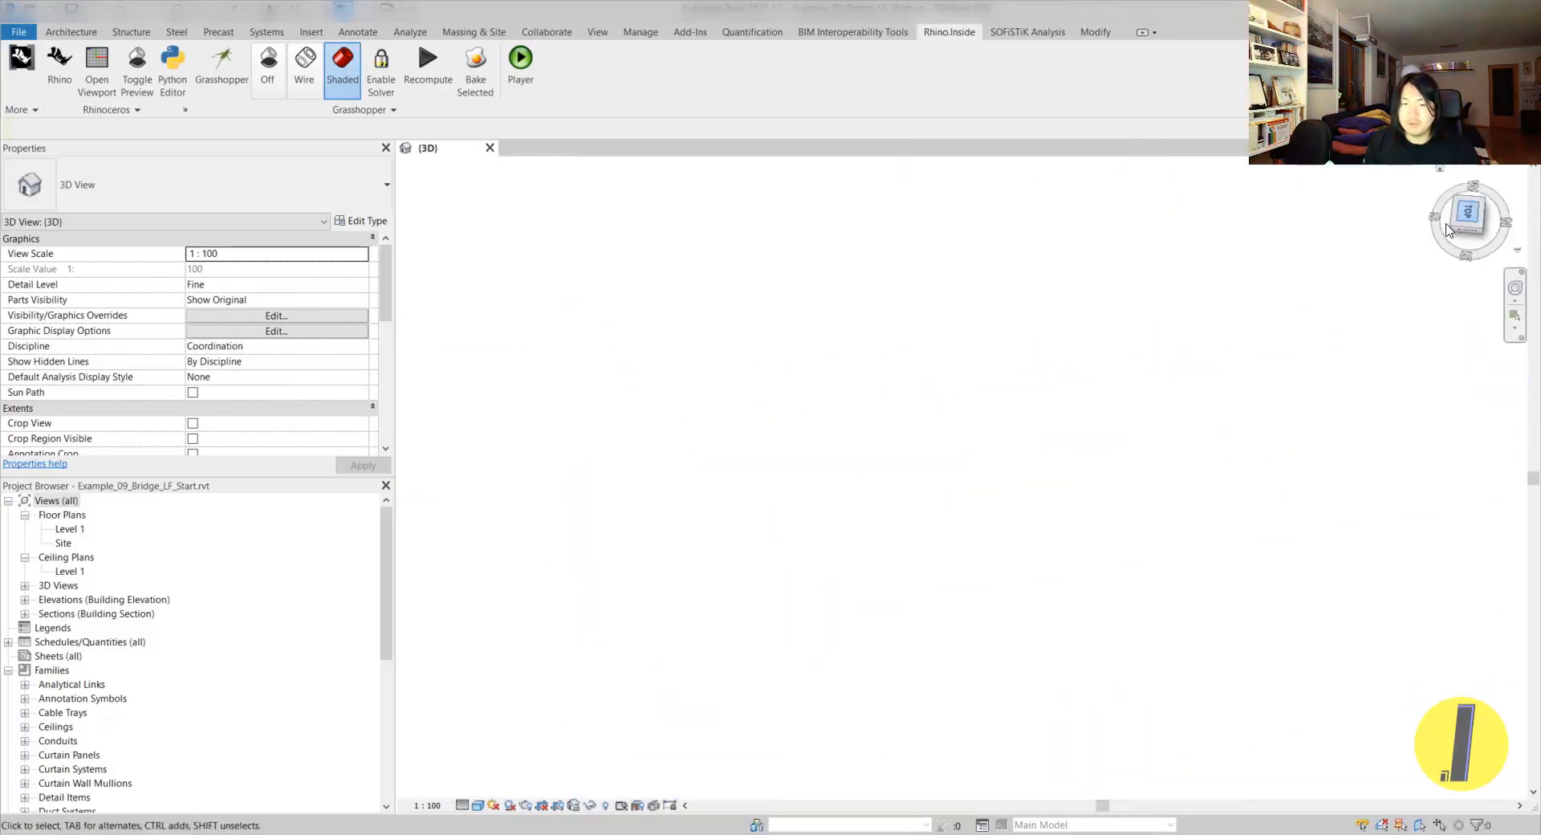
pyautogui.scroll(3, 853, 637)
pyautogui.scroll(6, 854, 636)
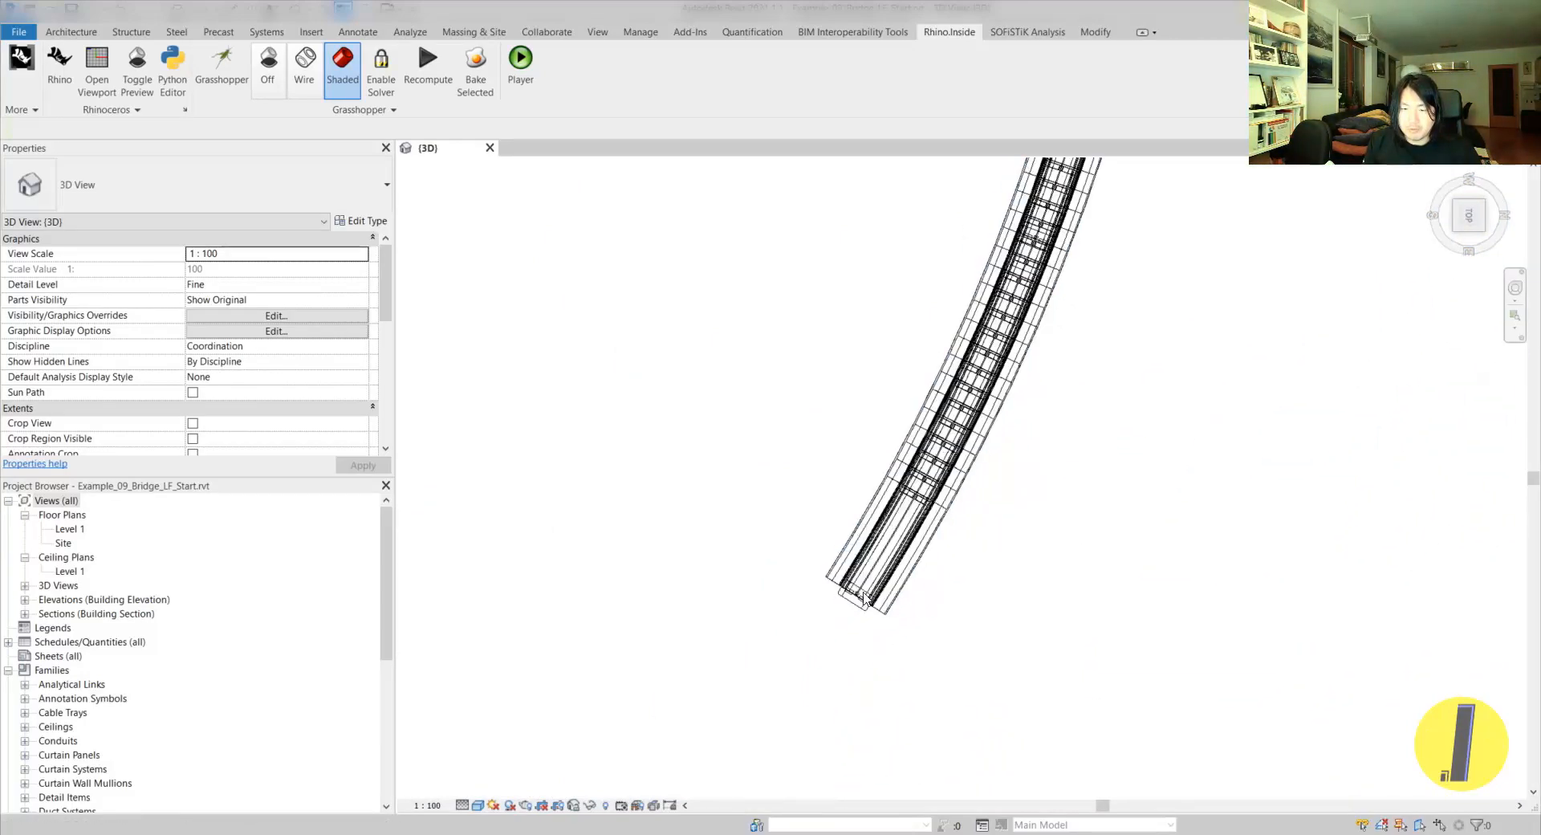
pyautogui.click(773, 518)
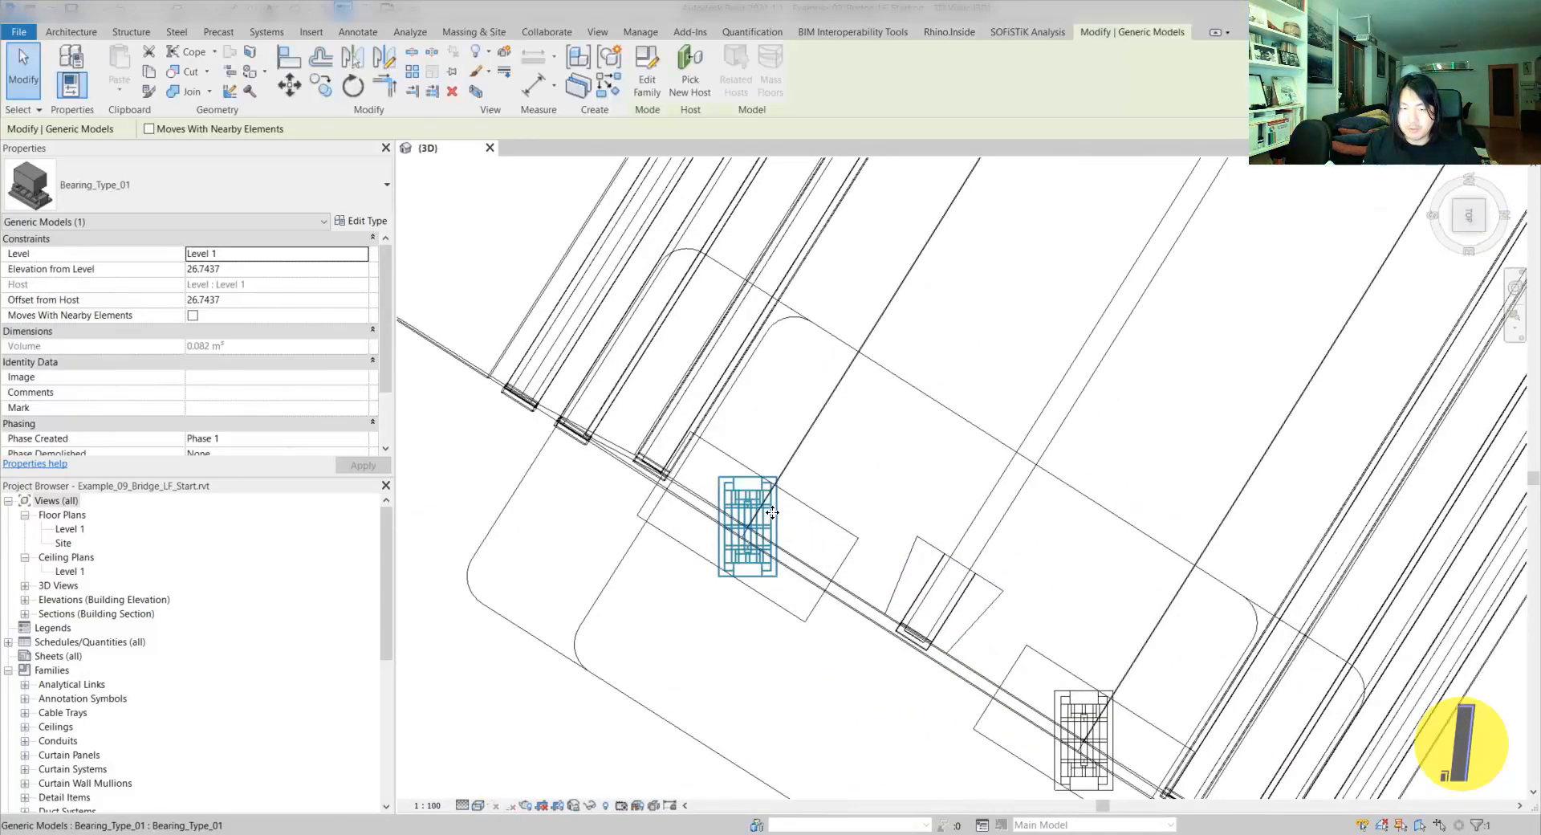
pyautogui.scroll(2, 772, 514)
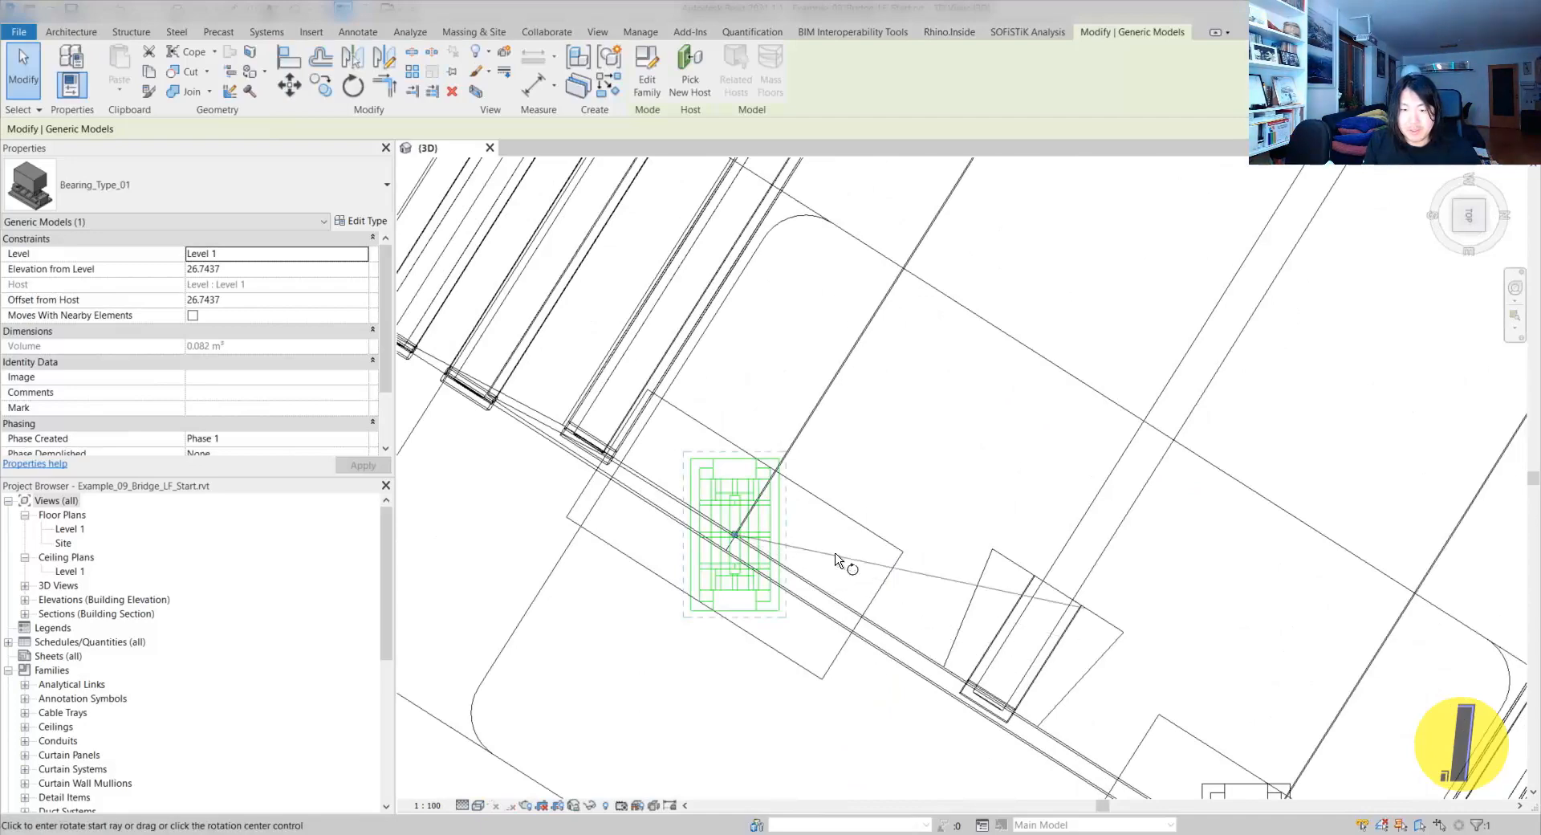
pyautogui.click(791, 537)
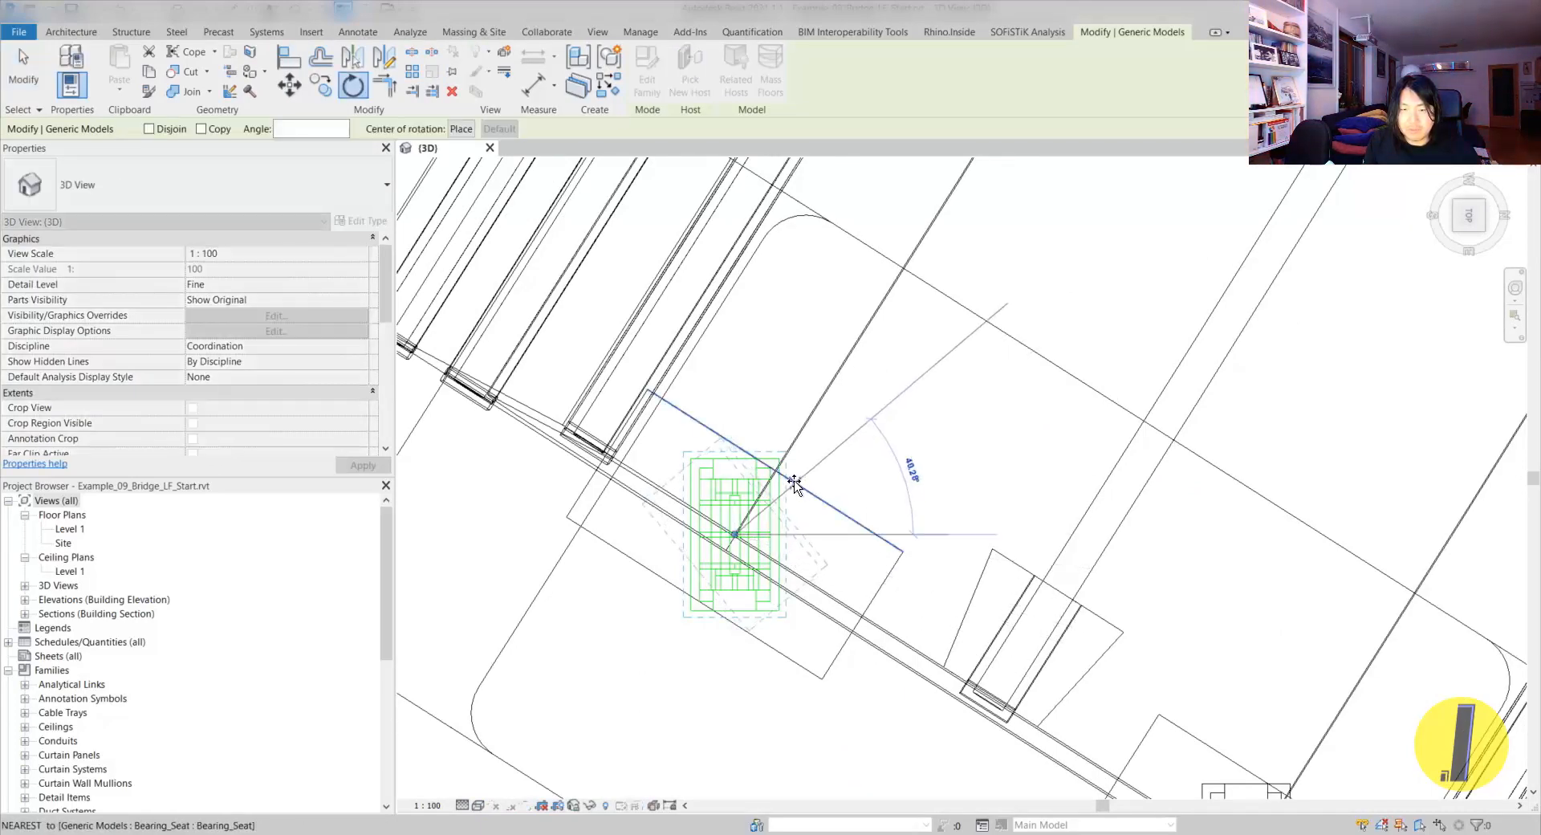
pyautogui.click(780, 473)
pyautogui.press('Escape')
# - Rotate the second bearing on the end pier by about 57.5° to align it with its bearing seat
pyautogui.scroll(-2, 891, 590)
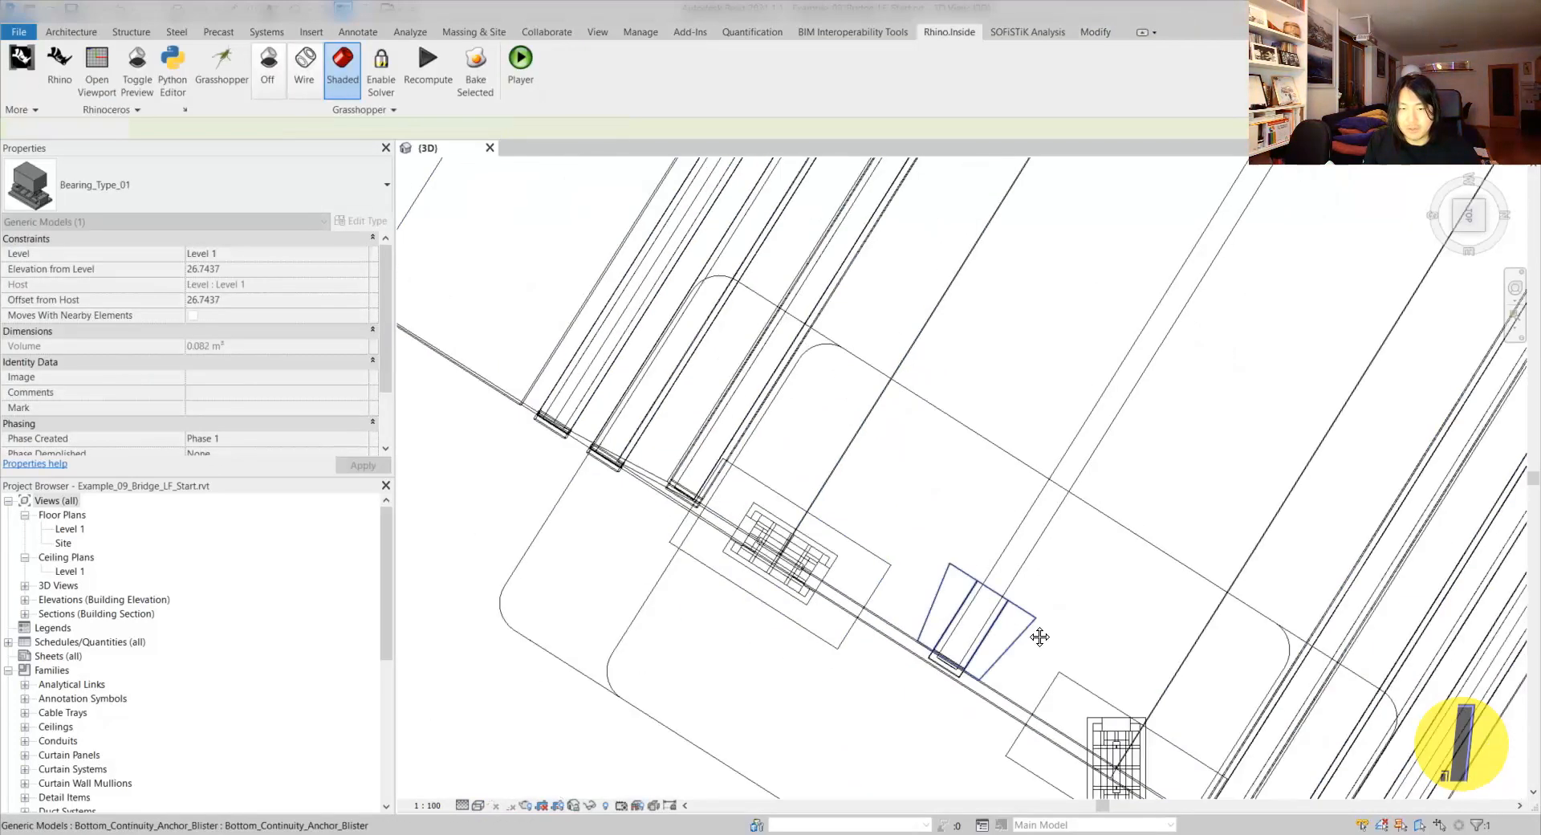
pyautogui.moveTo(1028, 631); pyautogui.dragTo(812, 446, button='middle')
pyautogui.click(896, 541)
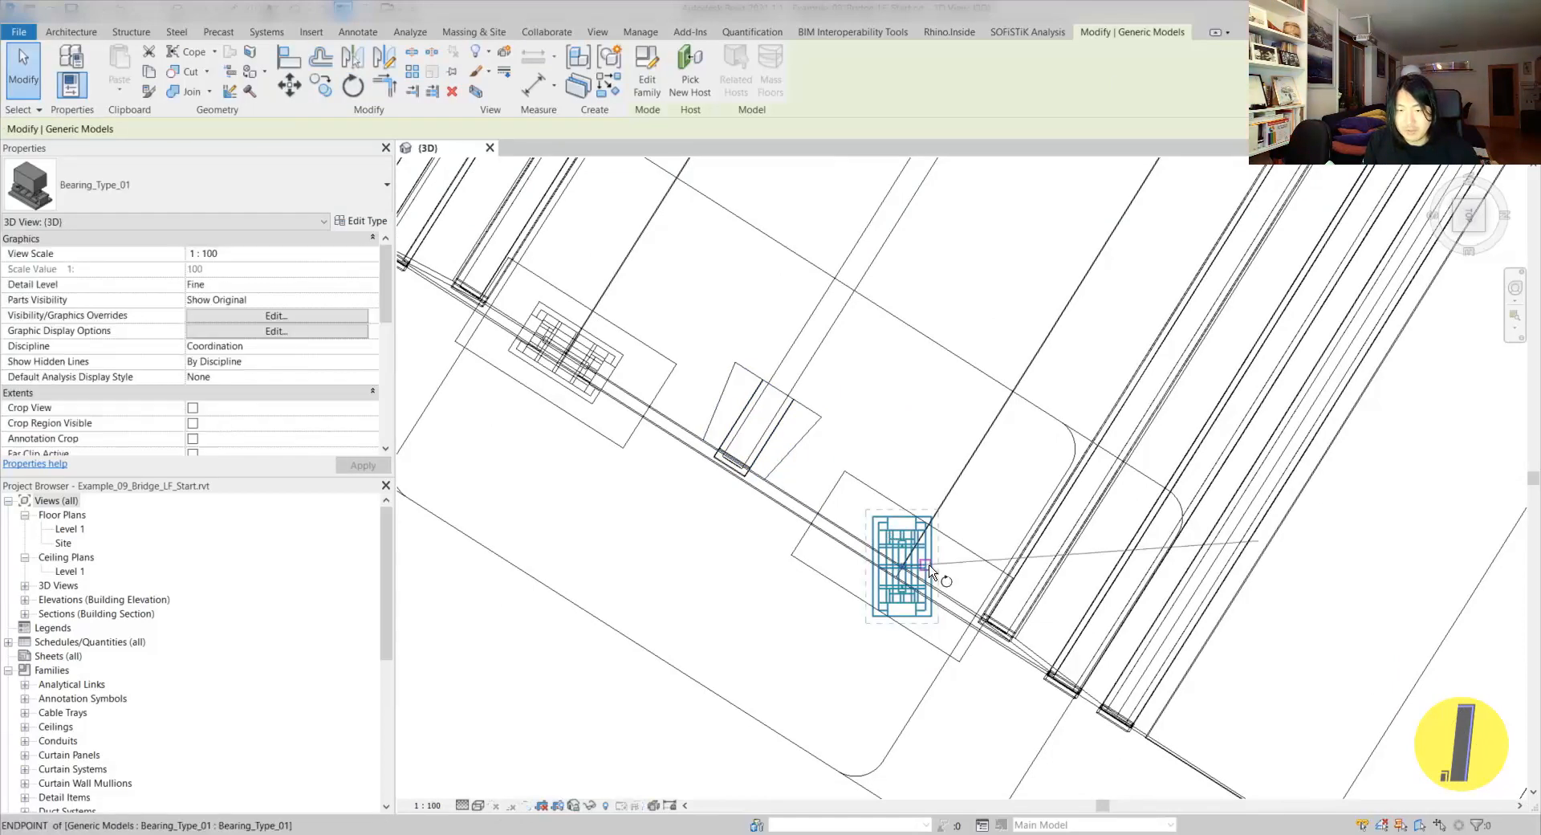
pyautogui.press('r')
pyautogui.press('o')
pyautogui.scroll(2, 933, 572)
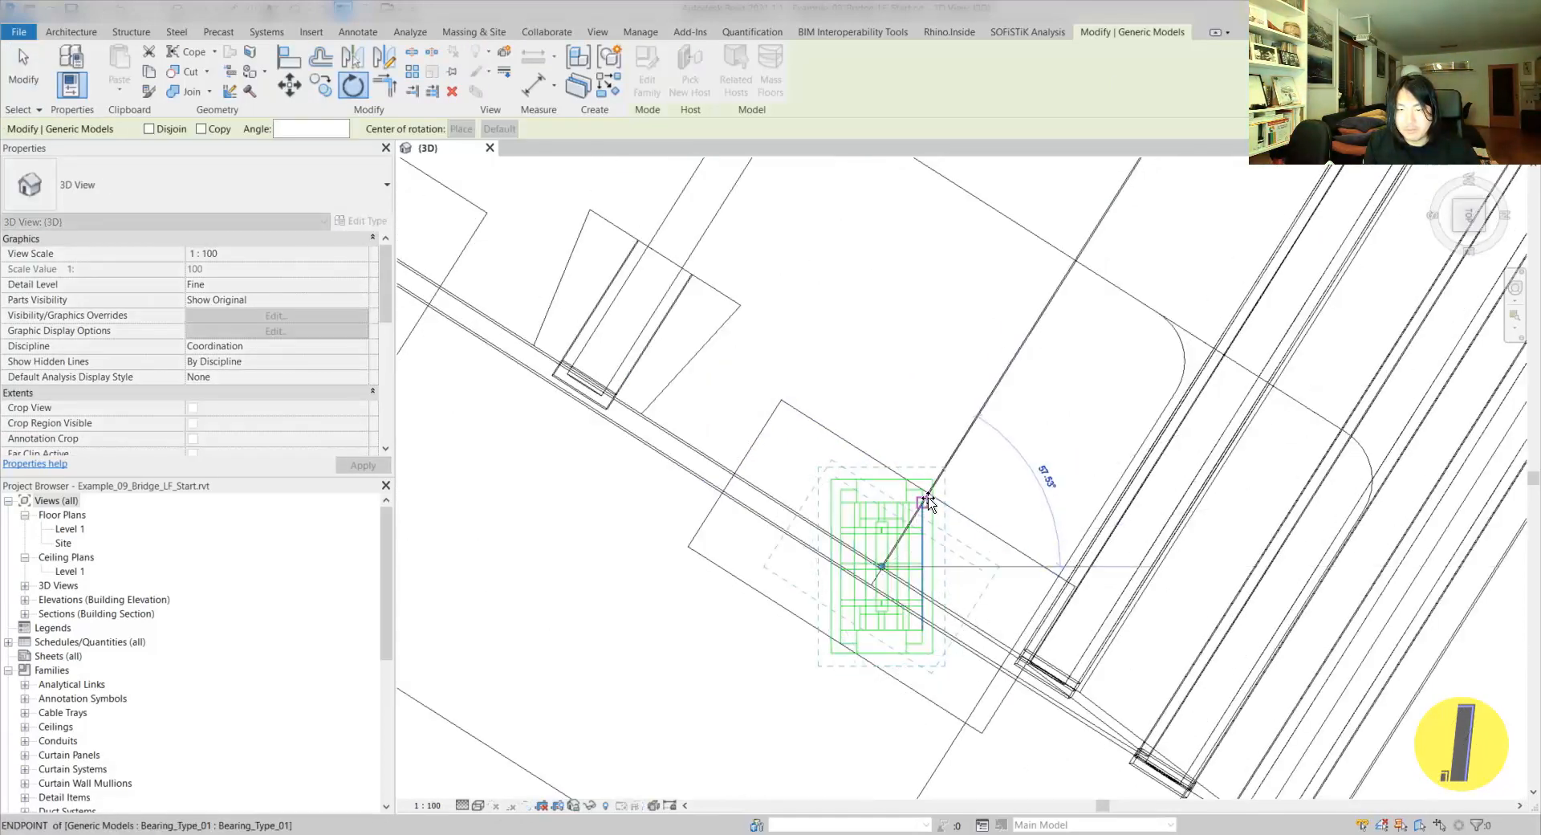
pyautogui.click(931, 496)
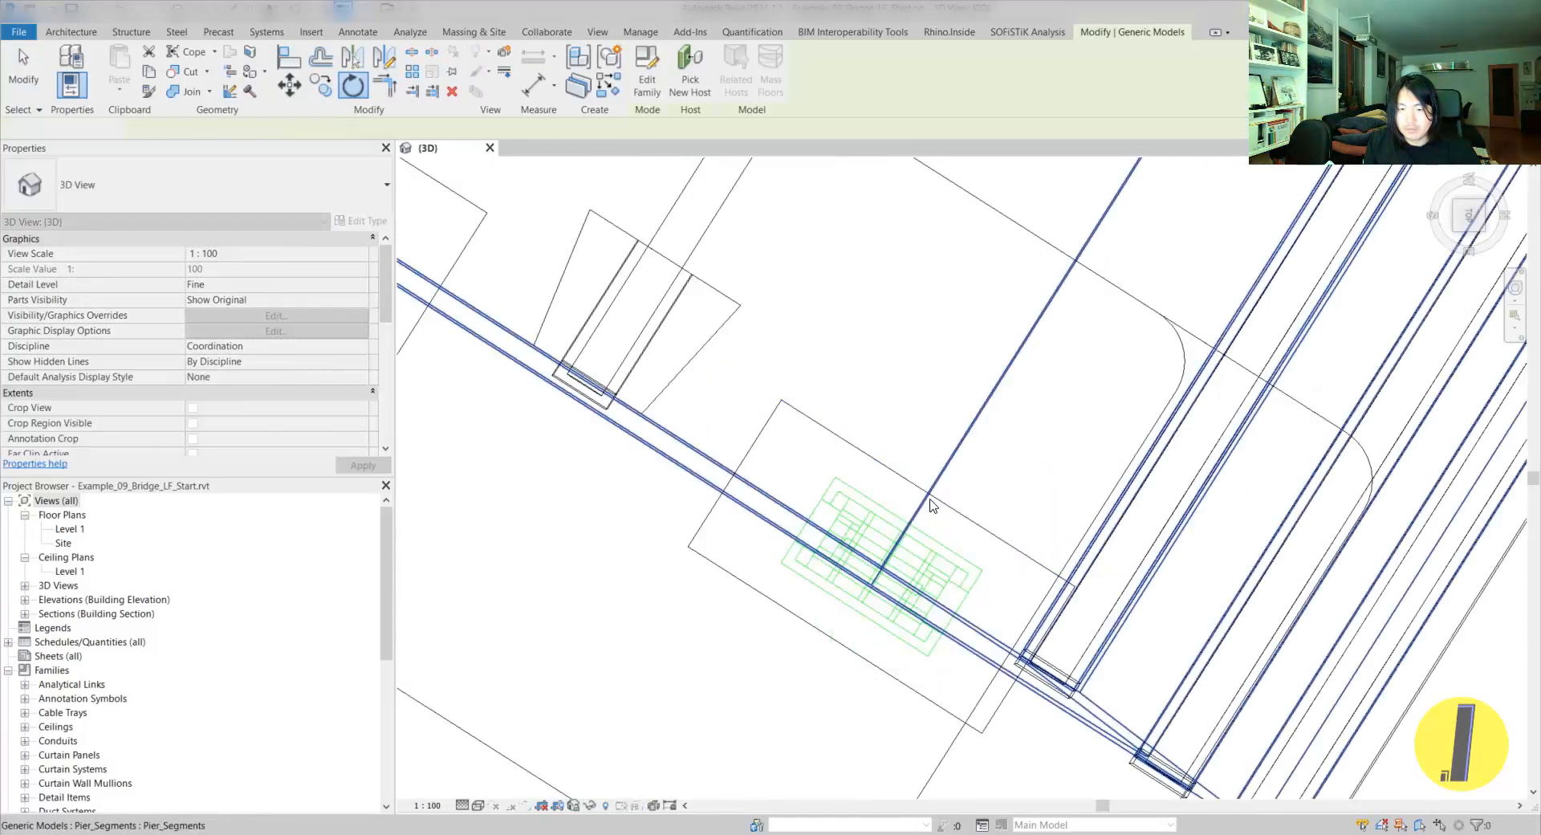
pyautogui.press('Escape')
# - In the top view, rotate the first bearing on the second pier by about 69° to align it with its bearing seat
pyautogui.scroll(-3, 933, 498)
pyautogui.scroll(-3, 946, 474)
pyautogui.moveTo(995, 185); pyautogui.dragTo(809, 523, button='middle')
pyautogui.moveTo(964, 265); pyautogui.dragTo(793, 574, button='middle')
pyautogui.scroll(-4, 793, 574)
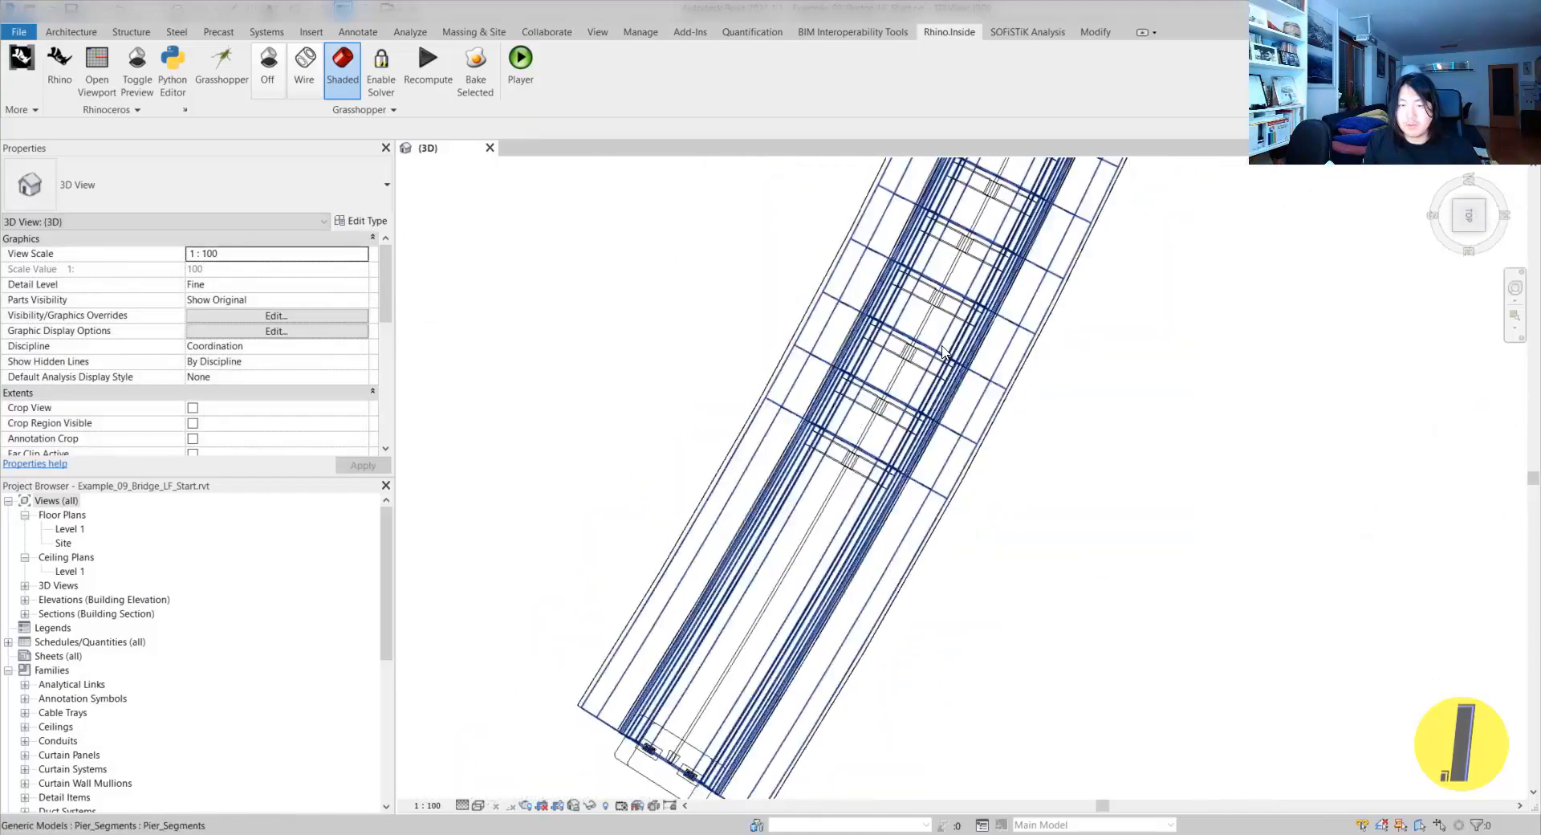
pyautogui.scroll(4, 832, 314)
pyautogui.scroll(4, 832, 315)
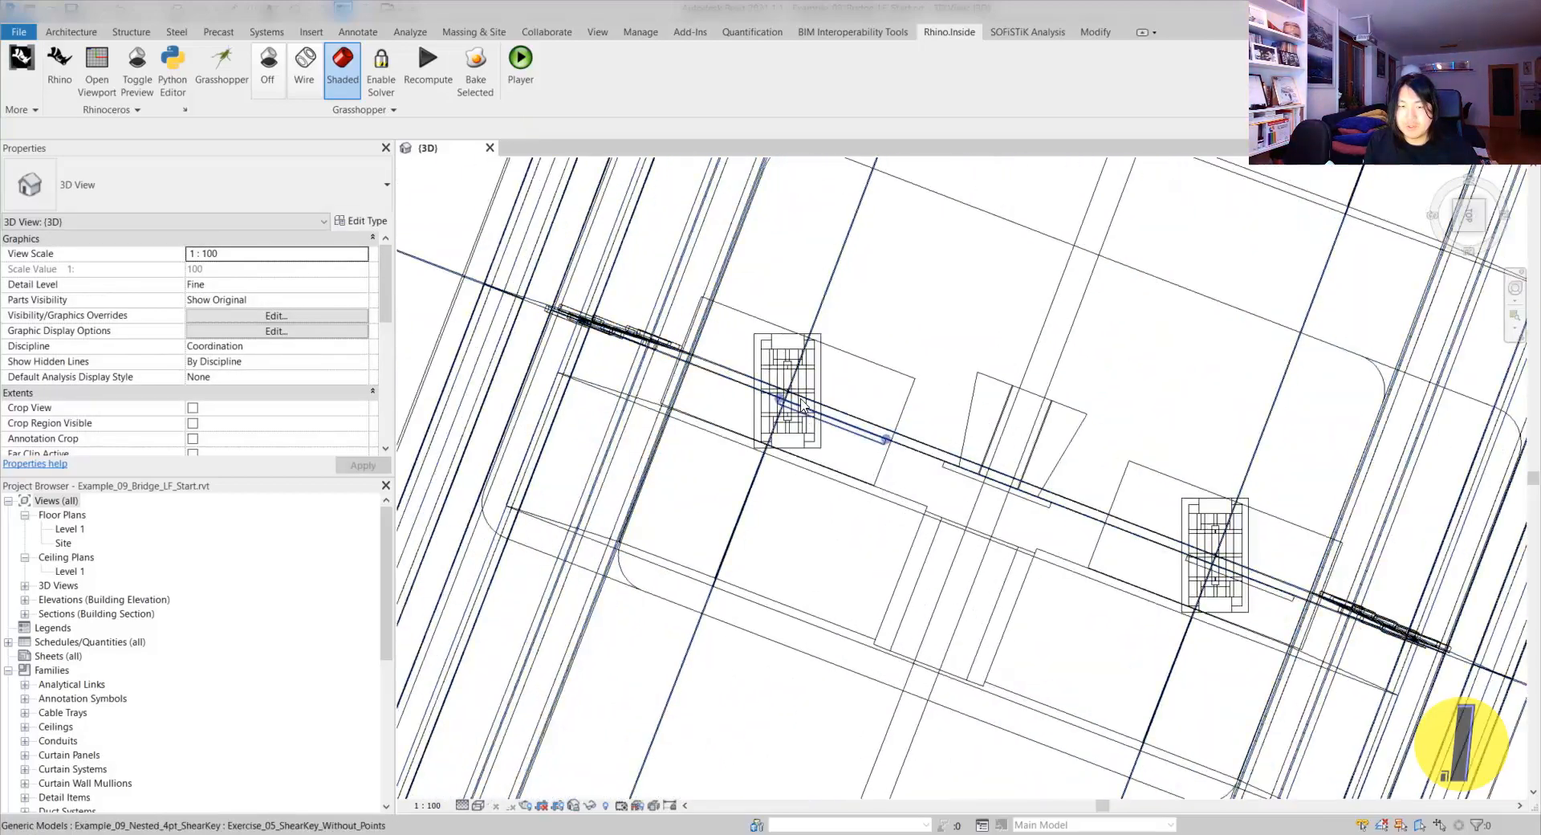
pyautogui.click(835, 372)
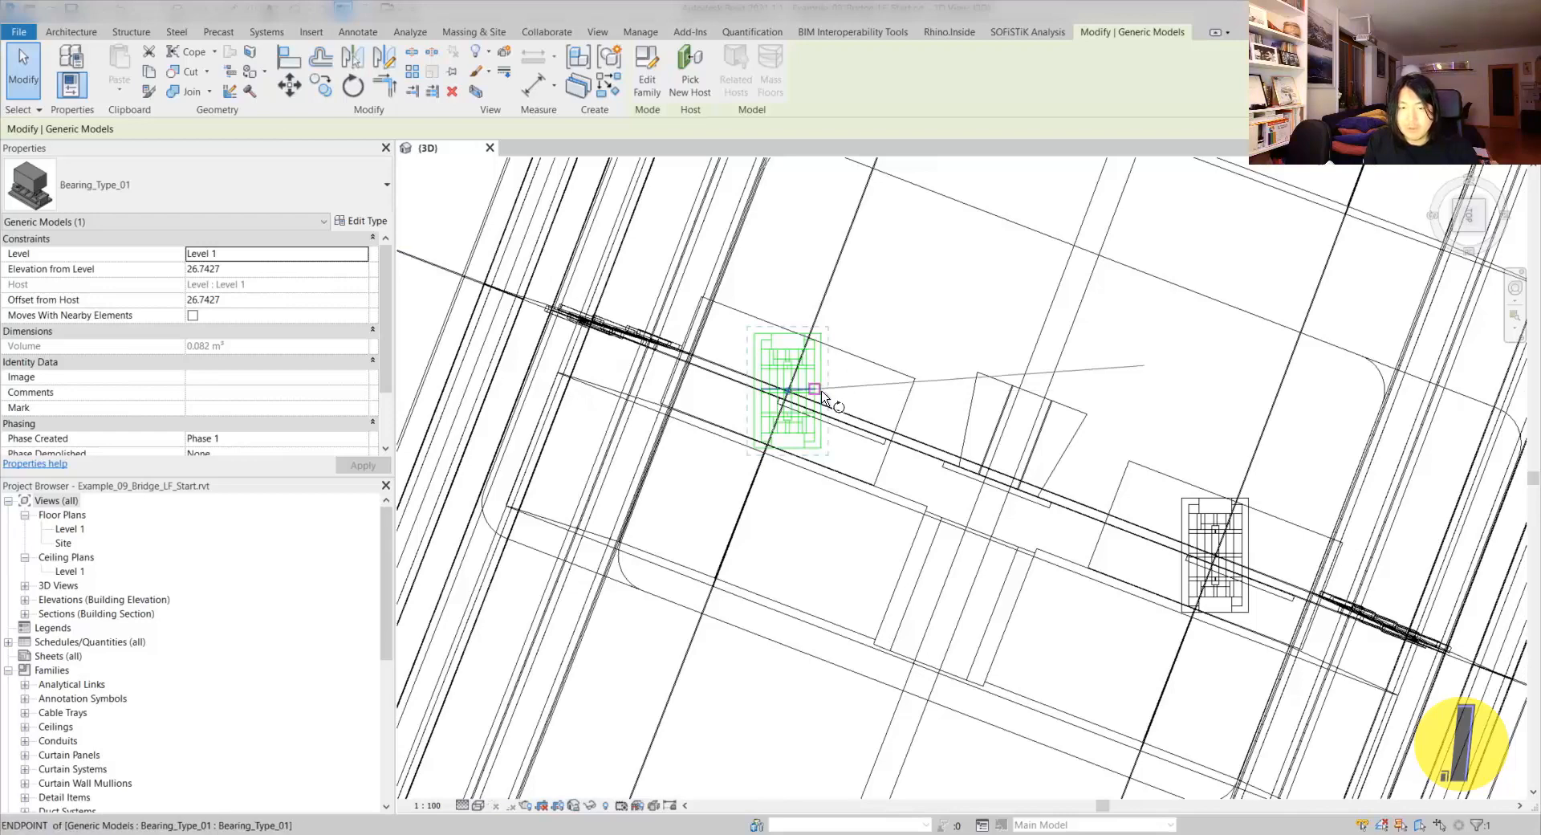
pyautogui.scroll(3, 807, 341)
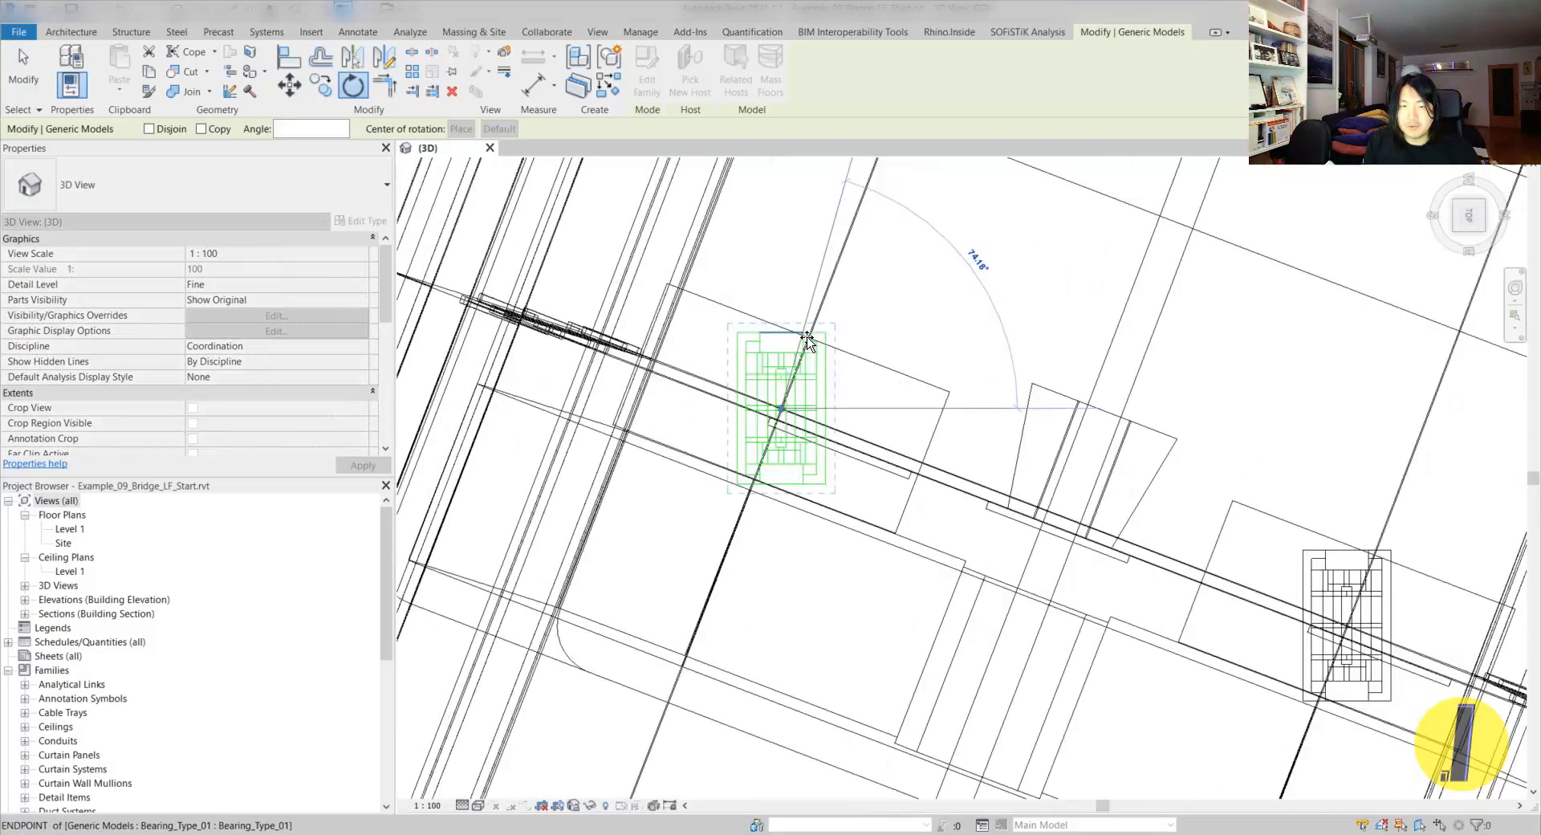
pyautogui.click(811, 339)
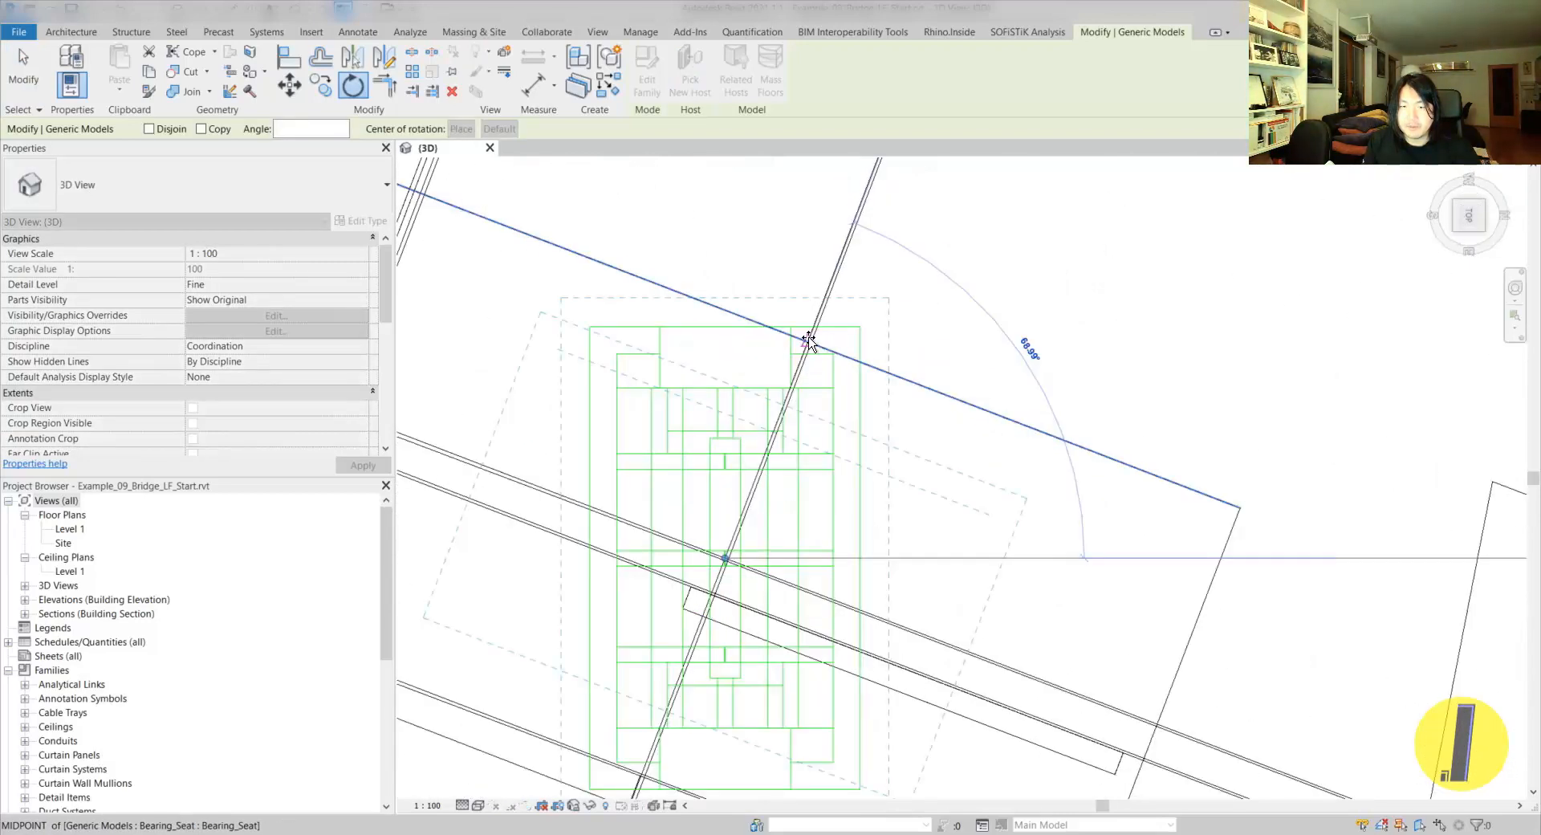
# - Rotate the other bearing on the second pier by about 69° to align it with the midpoint of its bearing seat's edge
pyautogui.scroll(-5, 812, 345)
pyautogui.moveTo(812, 348); pyautogui.dragTo(633, 430, button='middle')
pyautogui.click(903, 522)
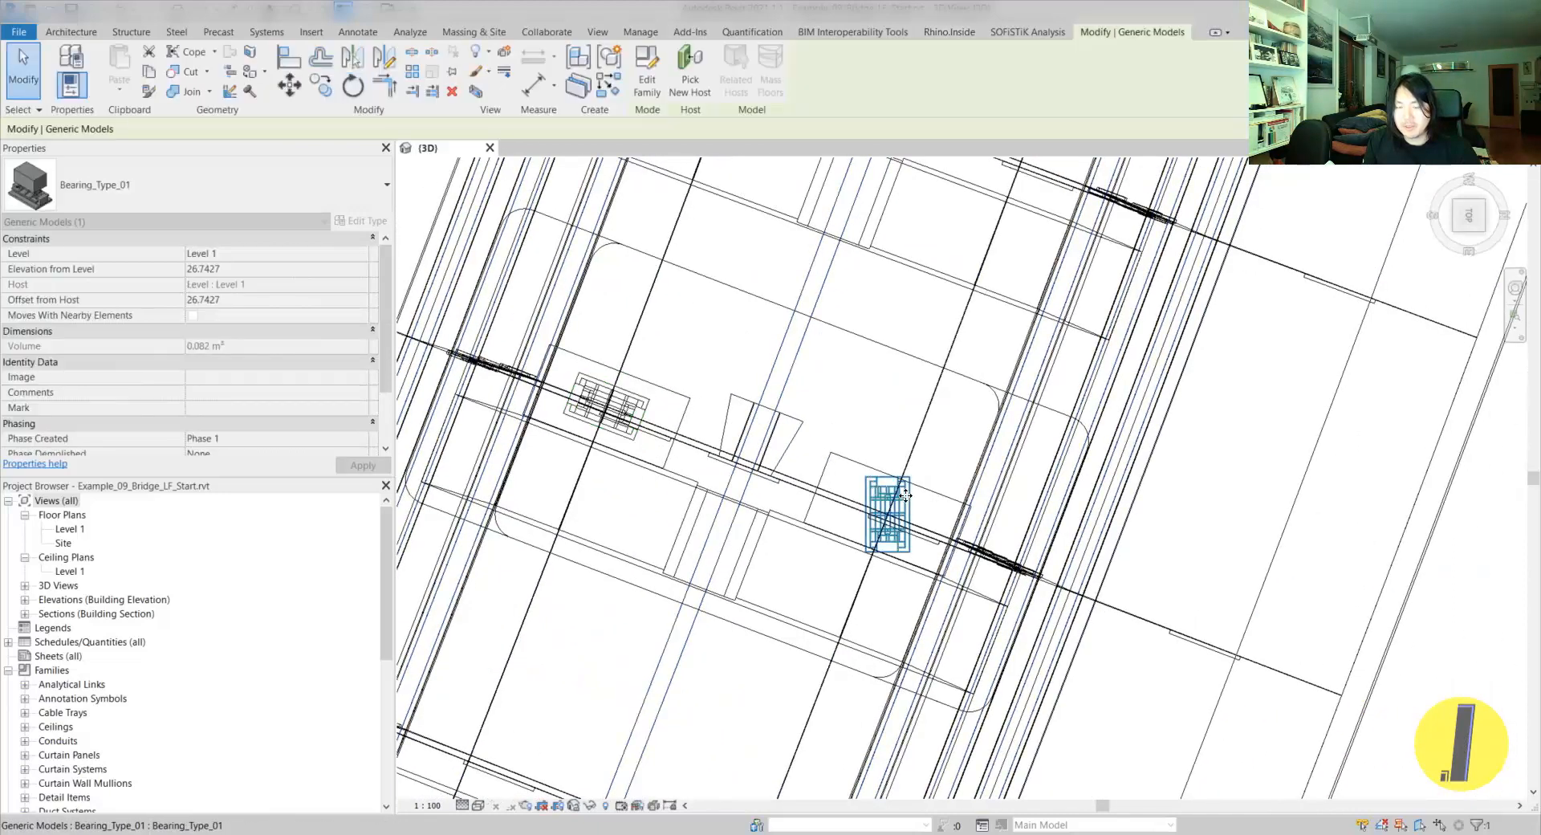
pyautogui.press('r')
pyautogui.press('o')
pyautogui.scroll(2, 923, 531)
pyautogui.scroll(2, 915, 521)
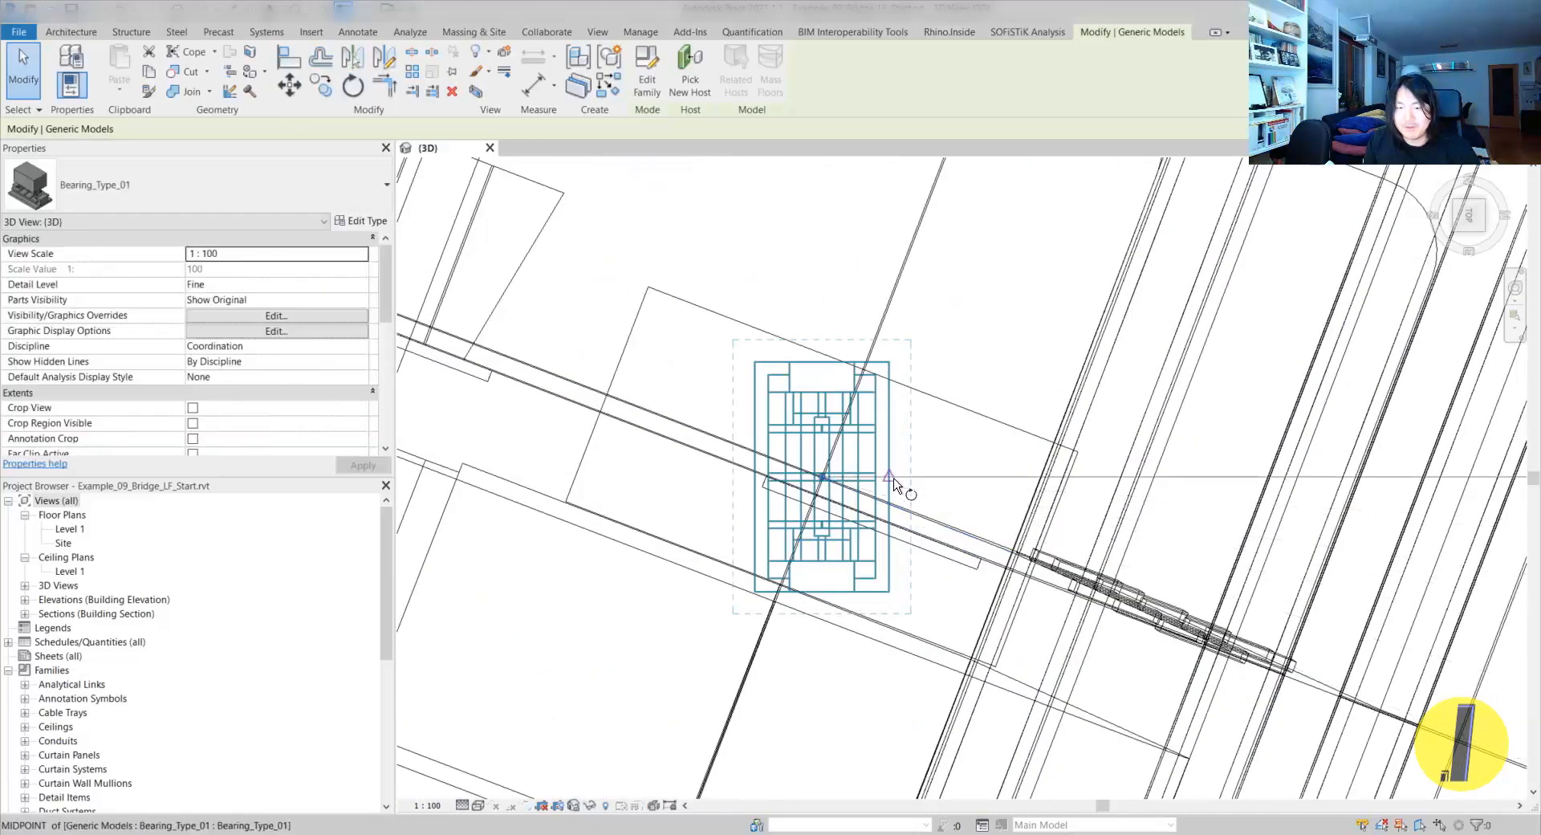
pyautogui.press('r')
pyautogui.press('o')
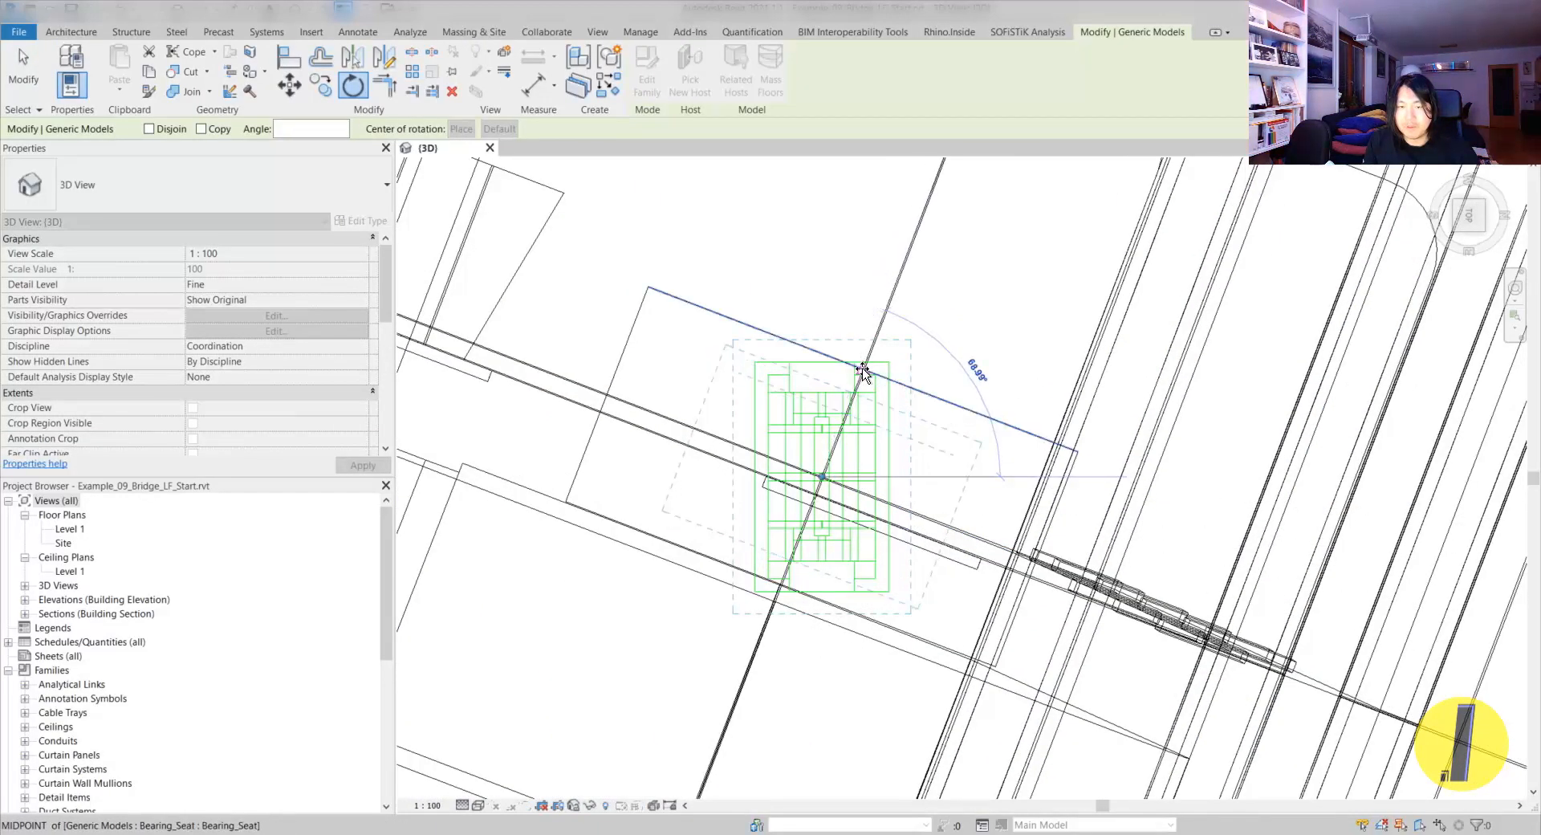
pyautogui.scroll(2, 863, 369)
pyautogui.click(864, 374)
pyautogui.press('Escape')
pyautogui.scroll(-8, 873, 382)
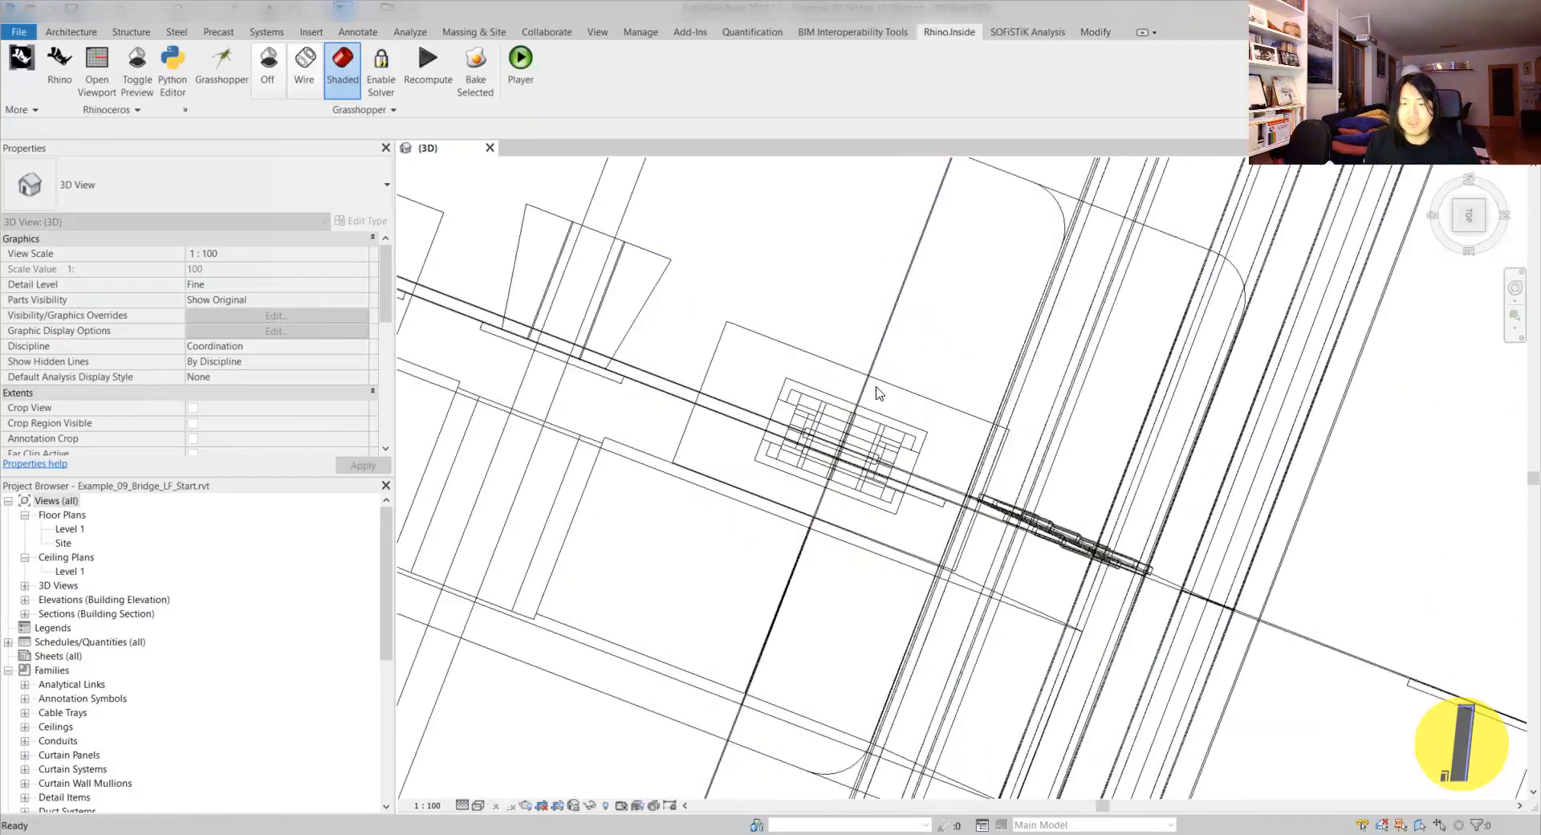
# - Rotate the first bearing on the third pier to align it with its slightly skewed bearing seat
pyautogui.moveTo(871, 353); pyautogui.dragTo(706, 722, button='middle')
pyautogui.moveTo(903, 232); pyautogui.dragTo(795, 610, button='middle')
pyautogui.scroll(-2, 848, 393)
pyautogui.moveTo(827, 401); pyautogui.dragTo(772, 698, button='middle')
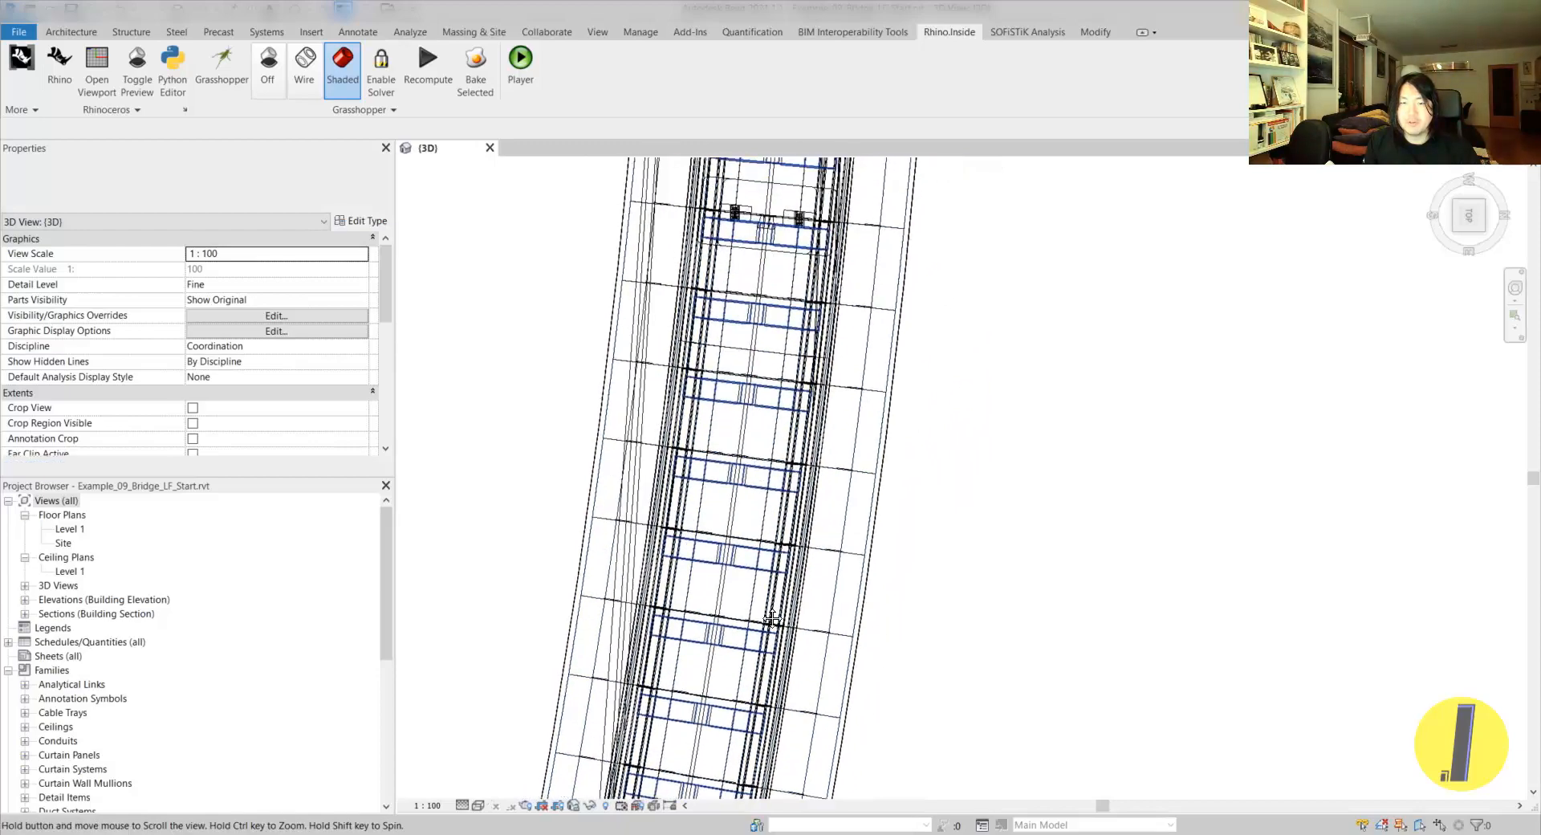
pyautogui.scroll(6, 594, 482)
pyautogui.click(592, 480)
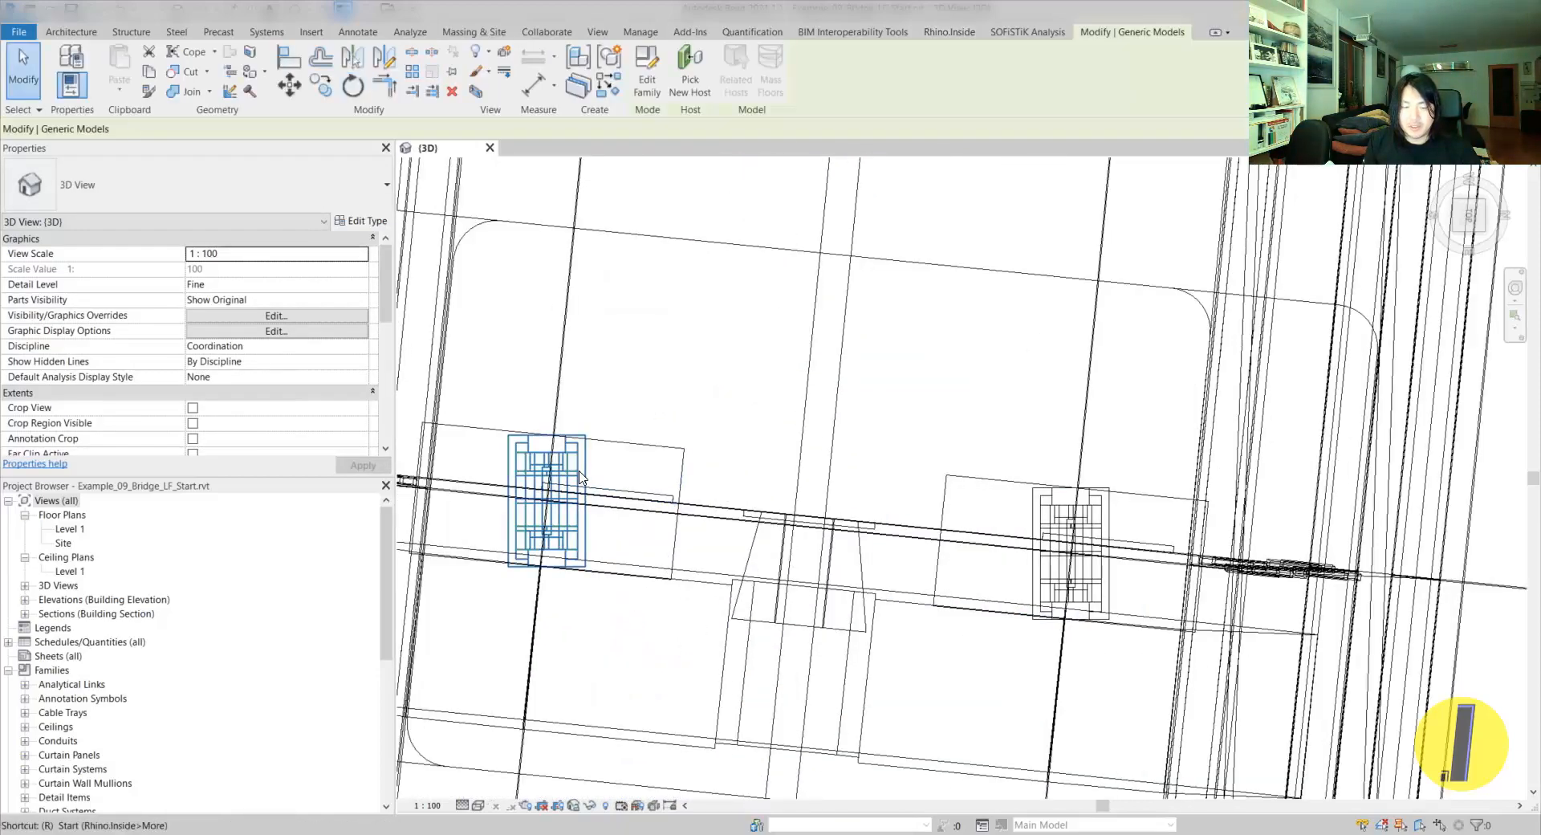
pyautogui.scroll(3, 594, 494)
pyautogui.press('r')
pyautogui.press('o')
pyautogui.click(826, 505)
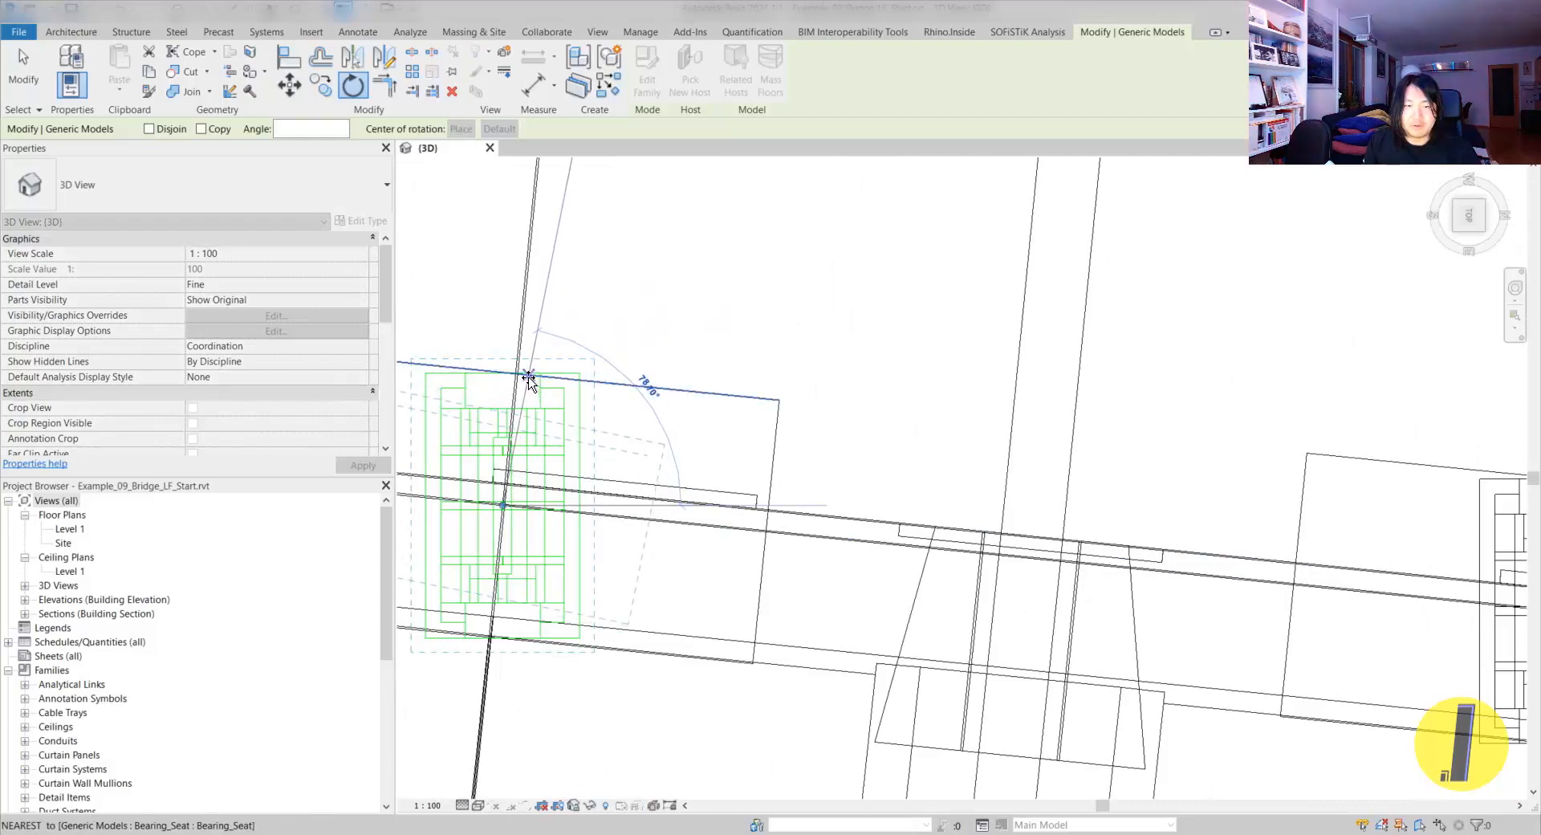
pyautogui.click(519, 378)
# - Rotate the second bearing on the third pier by about 84° to align it with its bearing seat
pyautogui.scroll(-4, 723, 492)
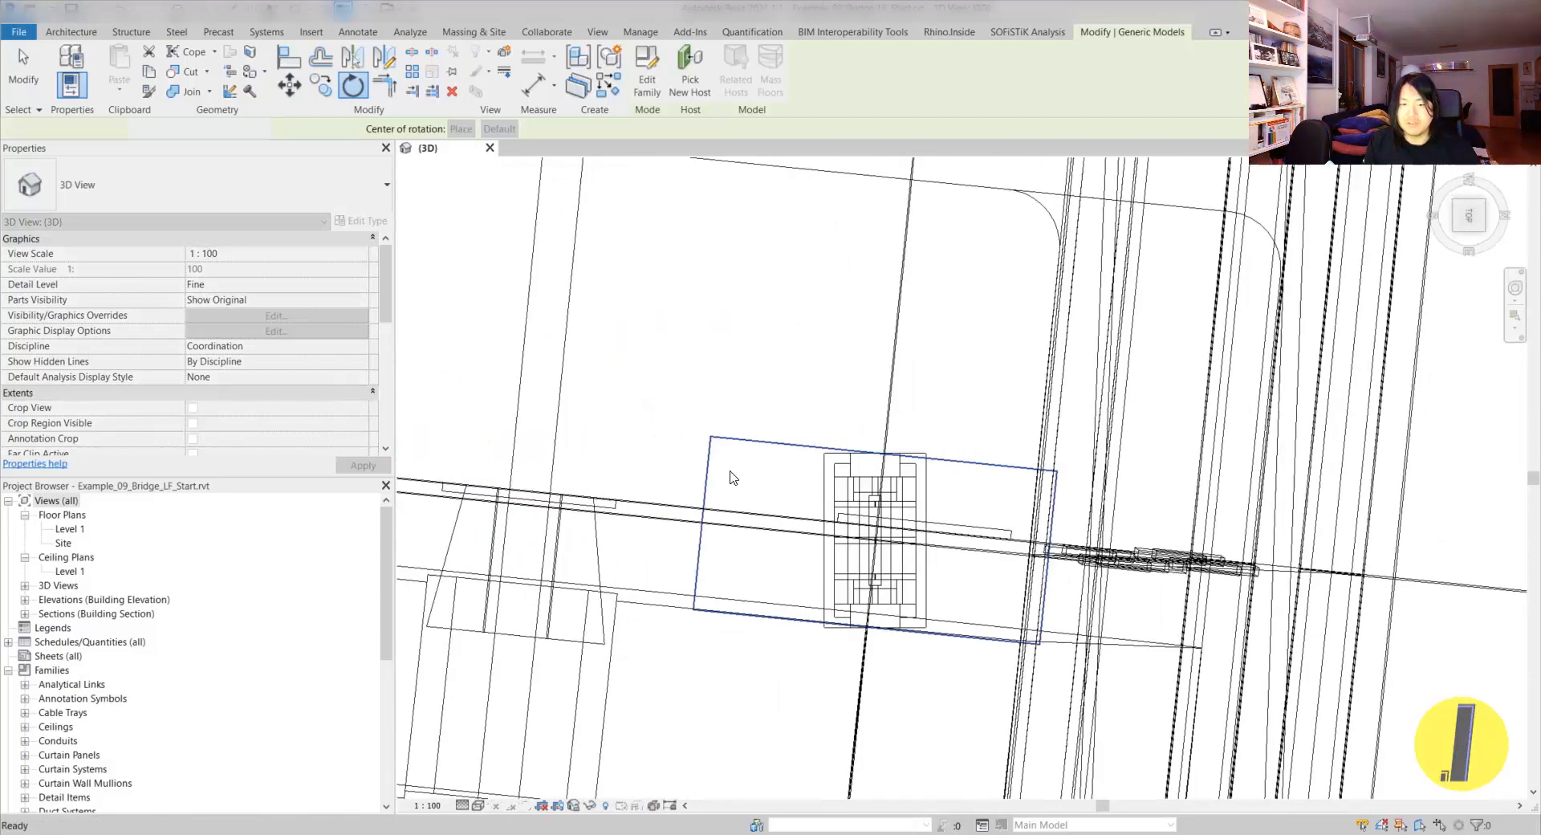
pyautogui.press('r')
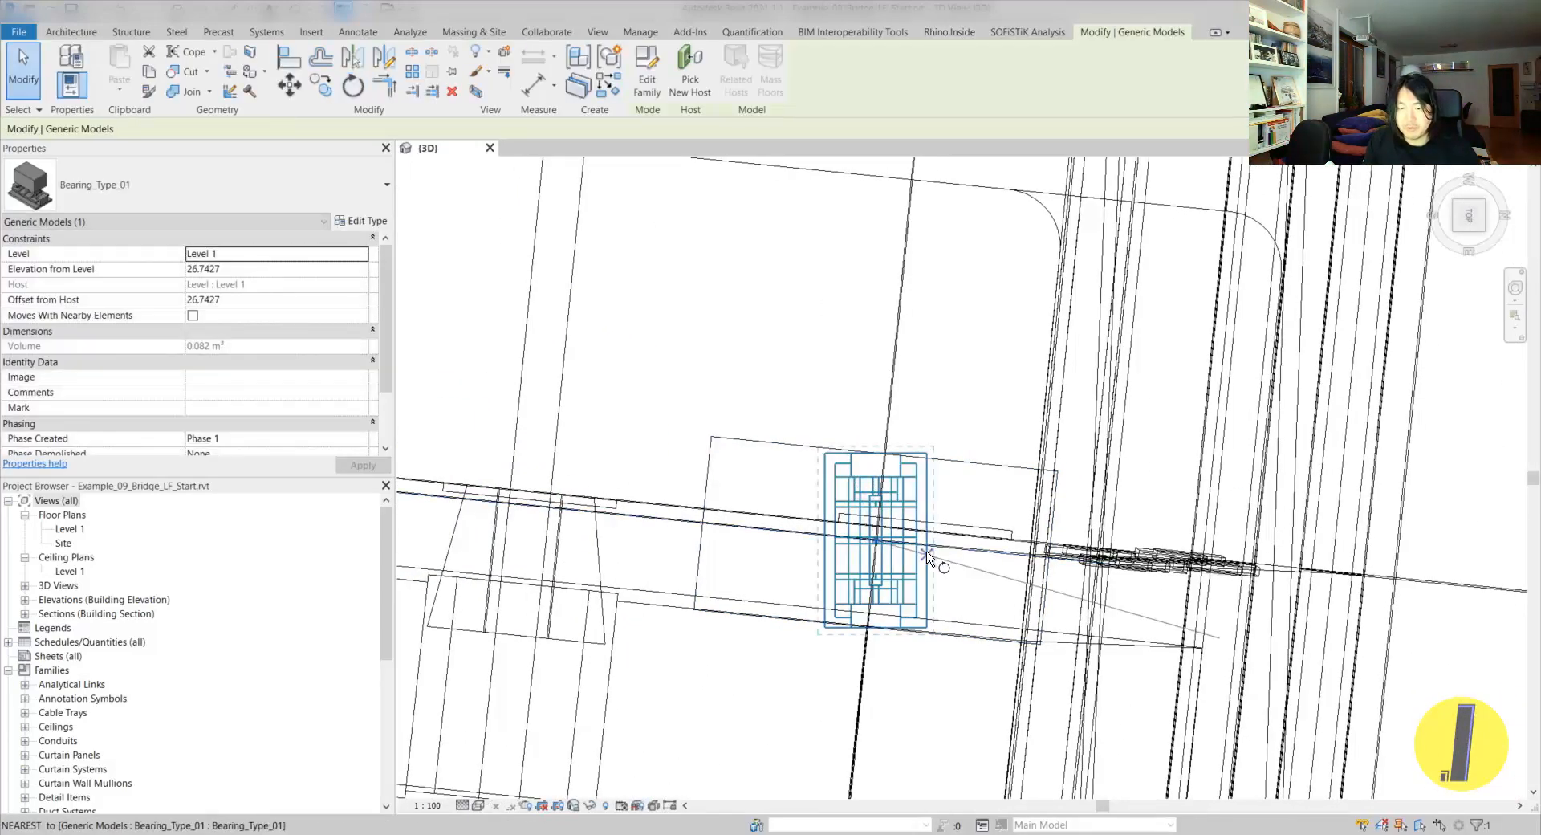
pyautogui.click(927, 542)
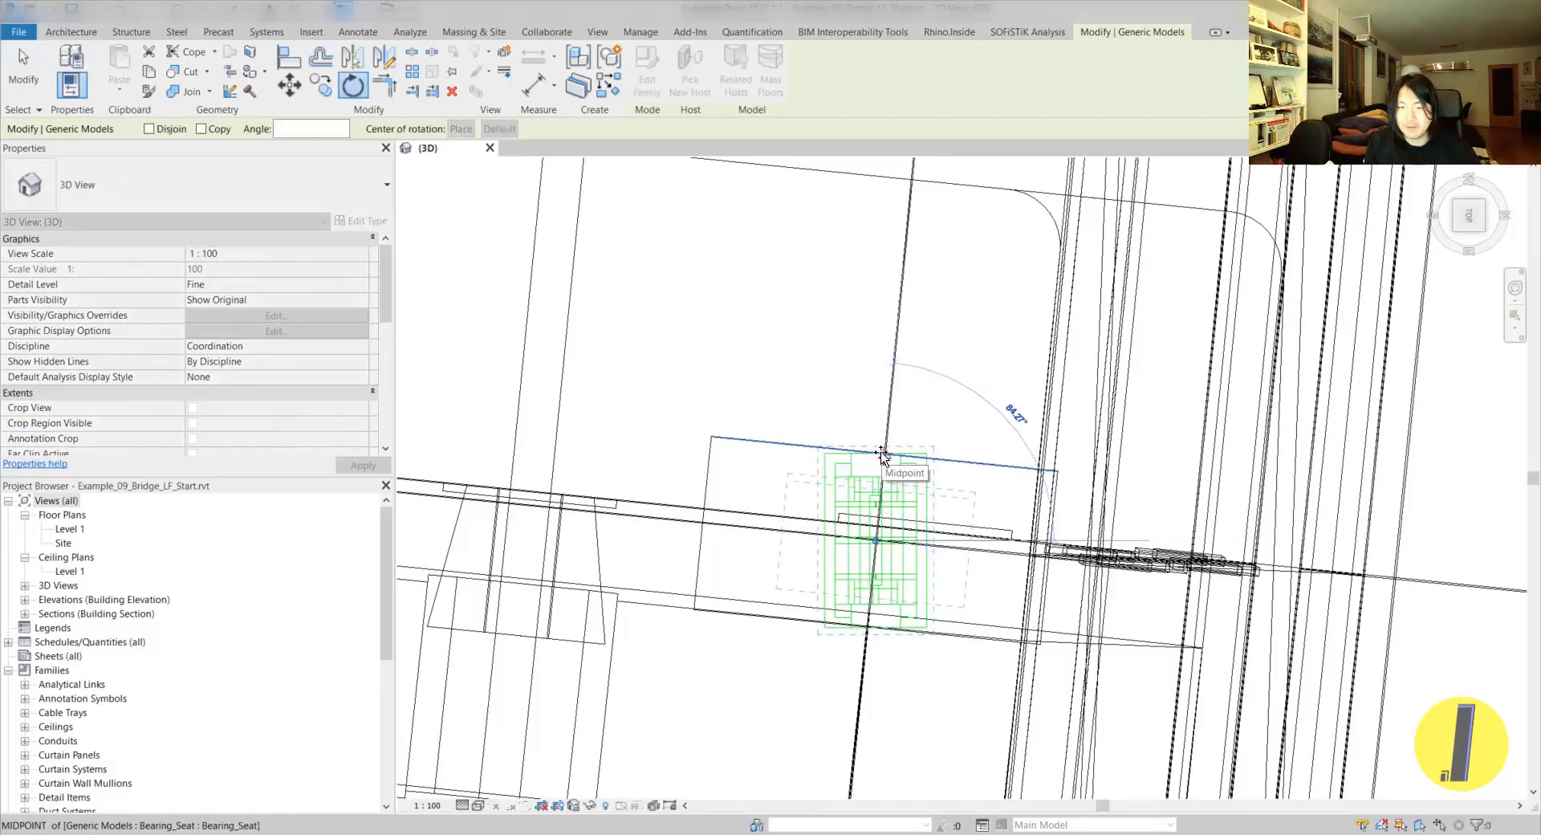
pyautogui.click(881, 438)
# - Rotate the first bearing on the far end pier so its long side runs along its bearing seat
pyautogui.scroll(-5, 881, 437)
pyautogui.moveTo(881, 438); pyautogui.dragTo(809, 666, button='middle')
pyautogui.moveTo(832, 244); pyautogui.dragTo(809, 452, button='middle')
pyautogui.scroll(-3, 760, 313)
pyautogui.moveTo(760, 313); pyautogui.dragTo(736, 568, button='middle')
pyautogui.moveTo(754, 233); pyautogui.dragTo(750, 574, button='middle')
pyautogui.moveTo(758, 281); pyautogui.dragTo(747, 562, button='middle')
pyautogui.moveTo(733, 336); pyautogui.dragTo(753, 514, button='middle')
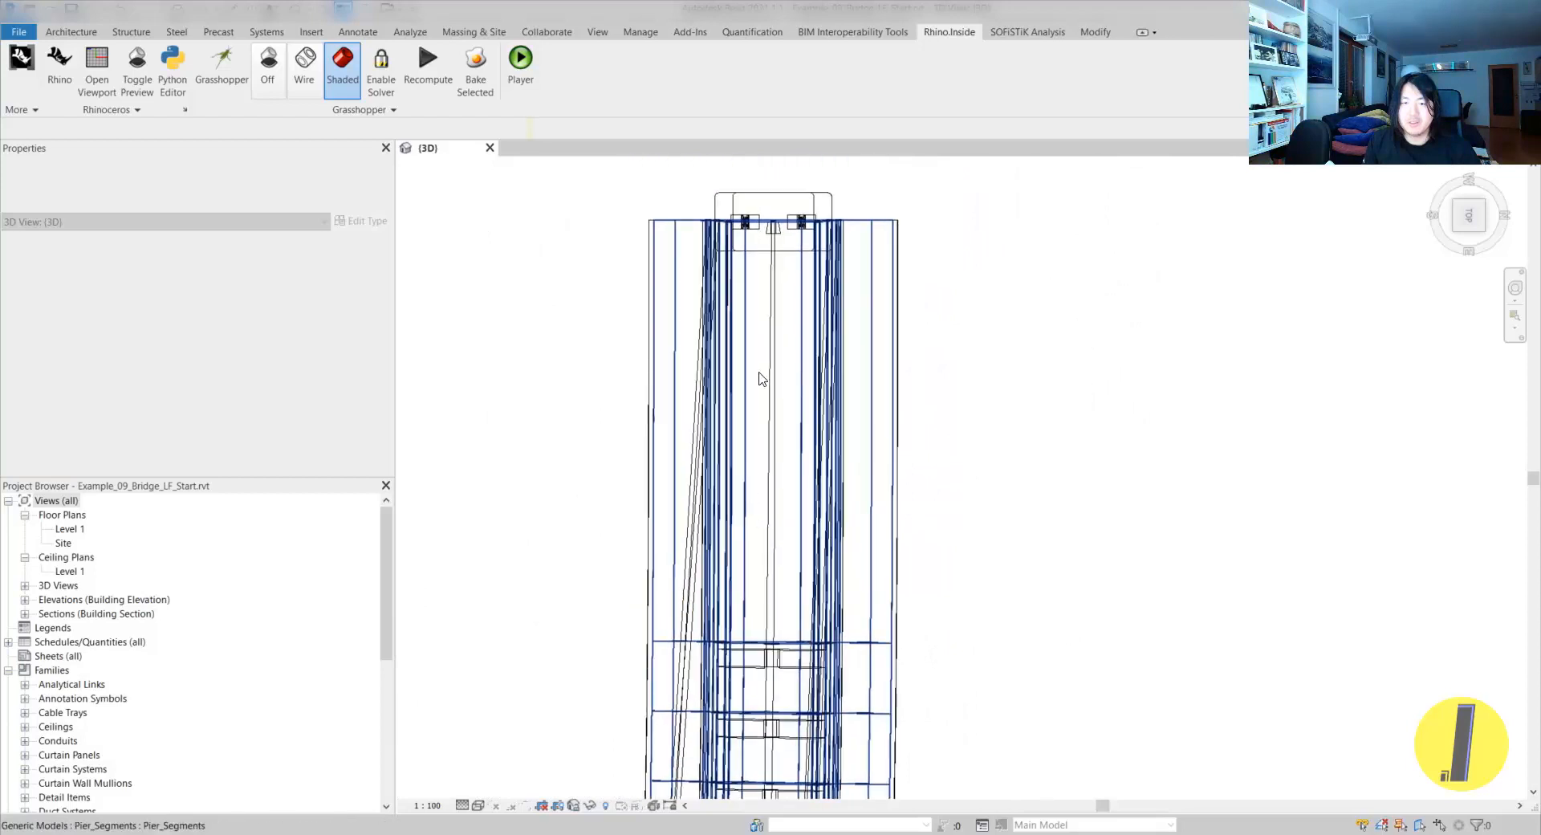
pyautogui.moveTo(783, 200); pyautogui.dragTo(768, 357, button='middle')
pyautogui.scroll(1, 773, 363)
pyautogui.scroll(4, 776, 368)
pyautogui.click(654, 440)
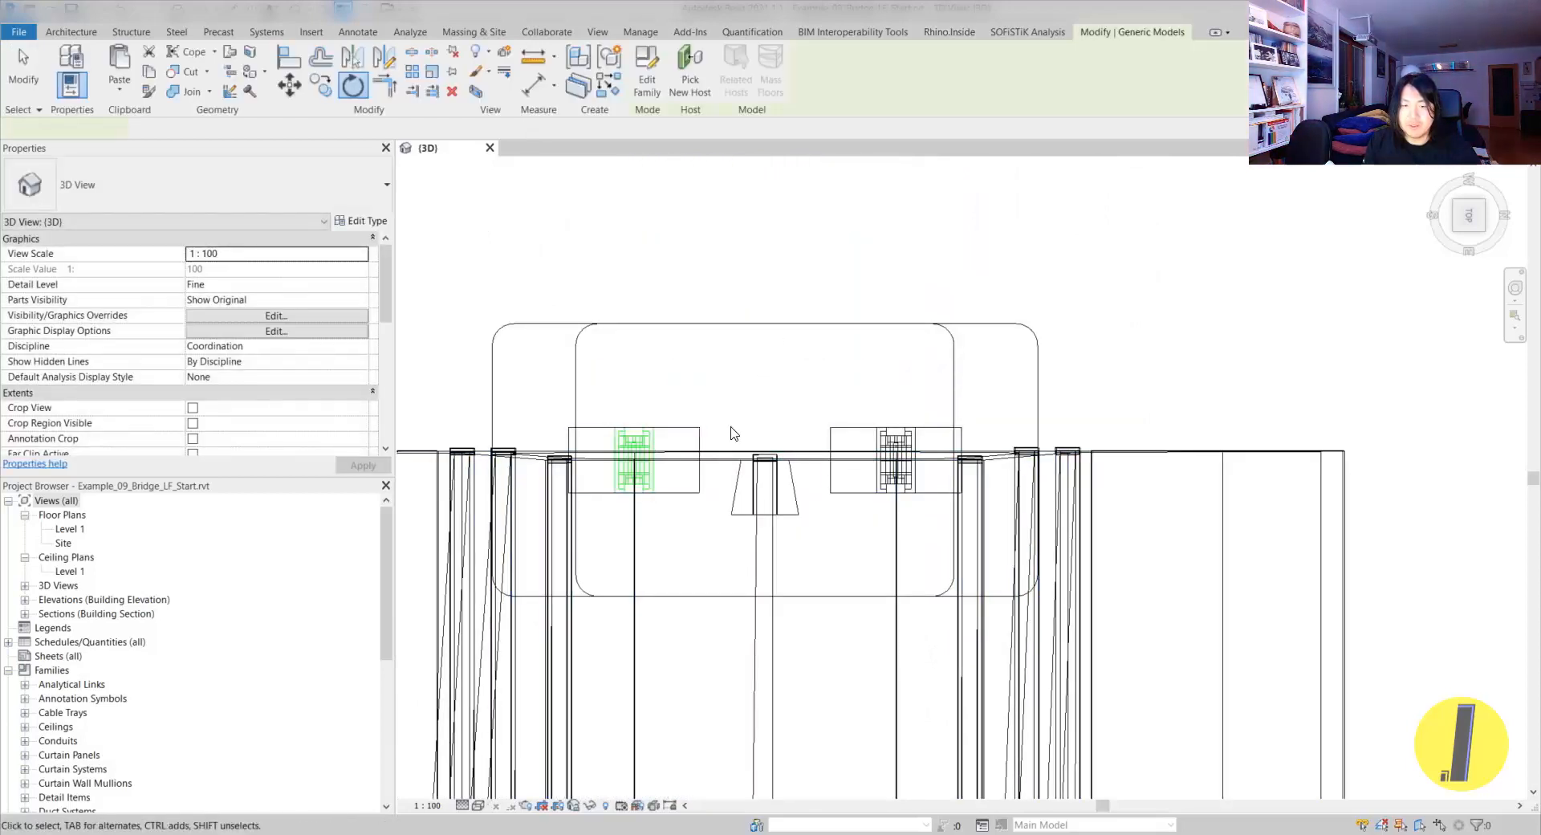
pyautogui.scroll(3, 704, 423)
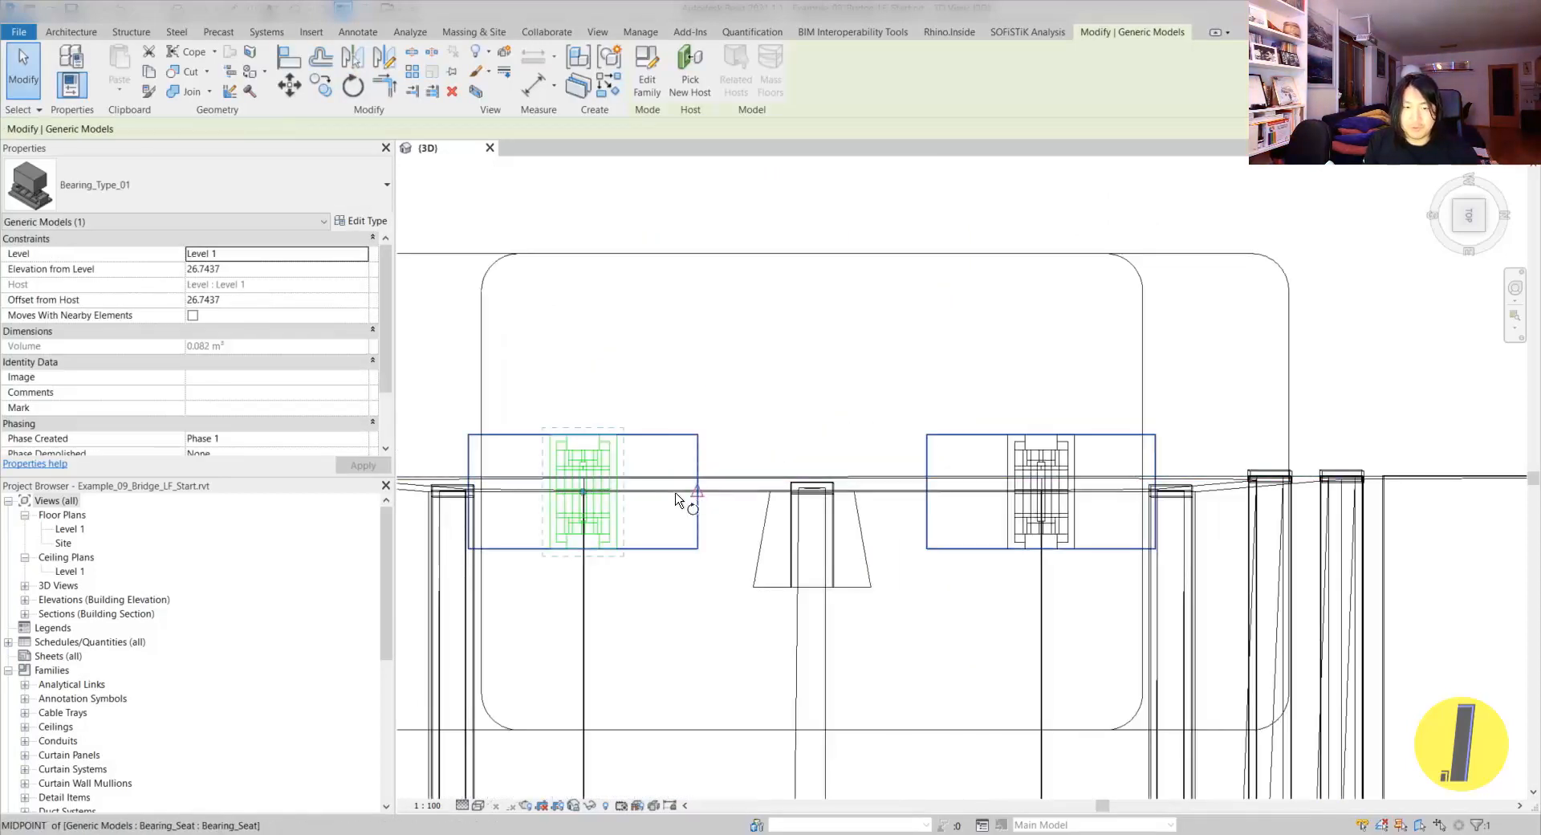
pyautogui.press('r')
pyautogui.press('o')
pyautogui.scroll(1, 618, 498)
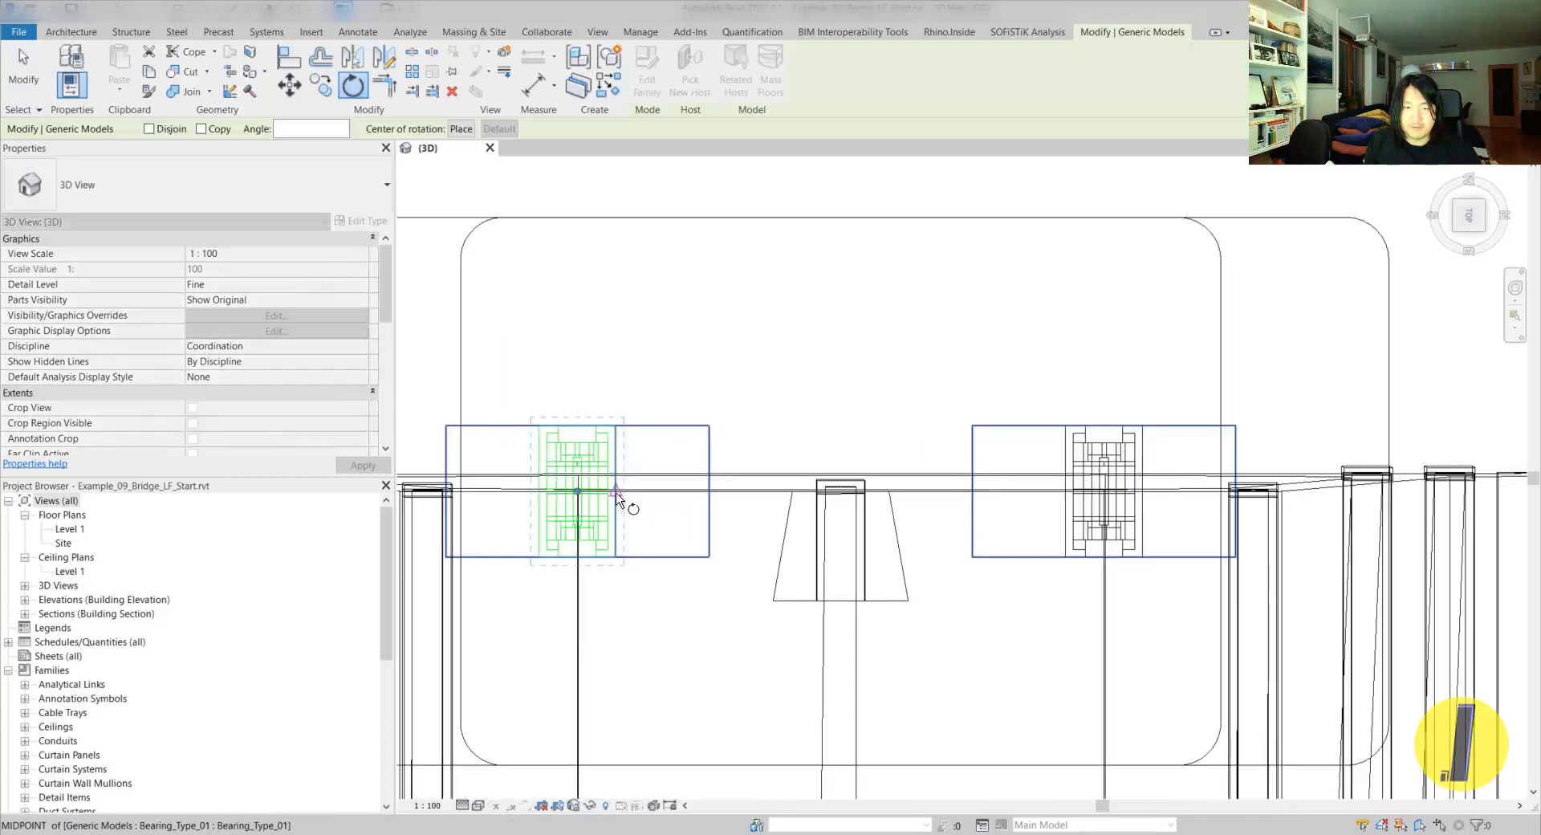
pyautogui.click(579, 427)
# - Rotate the second bearing on the far end pier so its long side runs along its bearing seat
pyautogui.click(1115, 497)
pyautogui.press('r')
pyautogui.press('o')
pyautogui.click(1151, 502)
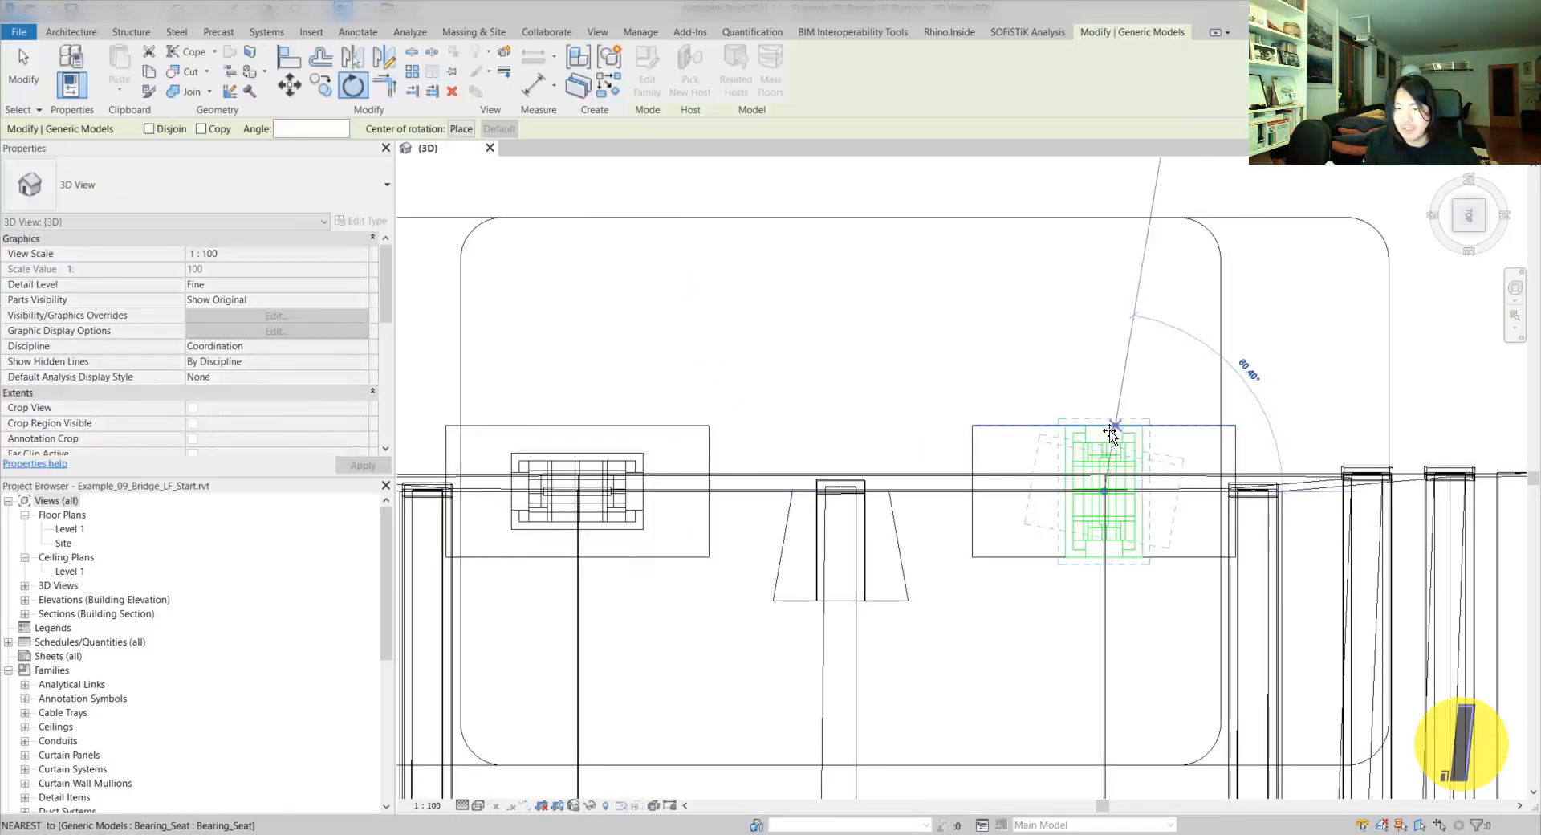
pyautogui.click(1106, 434)
# - Examine the rotated bearings on the piers in 3D and review the whole bridge from the side
pyautogui.scroll(-5, 1044, 425)
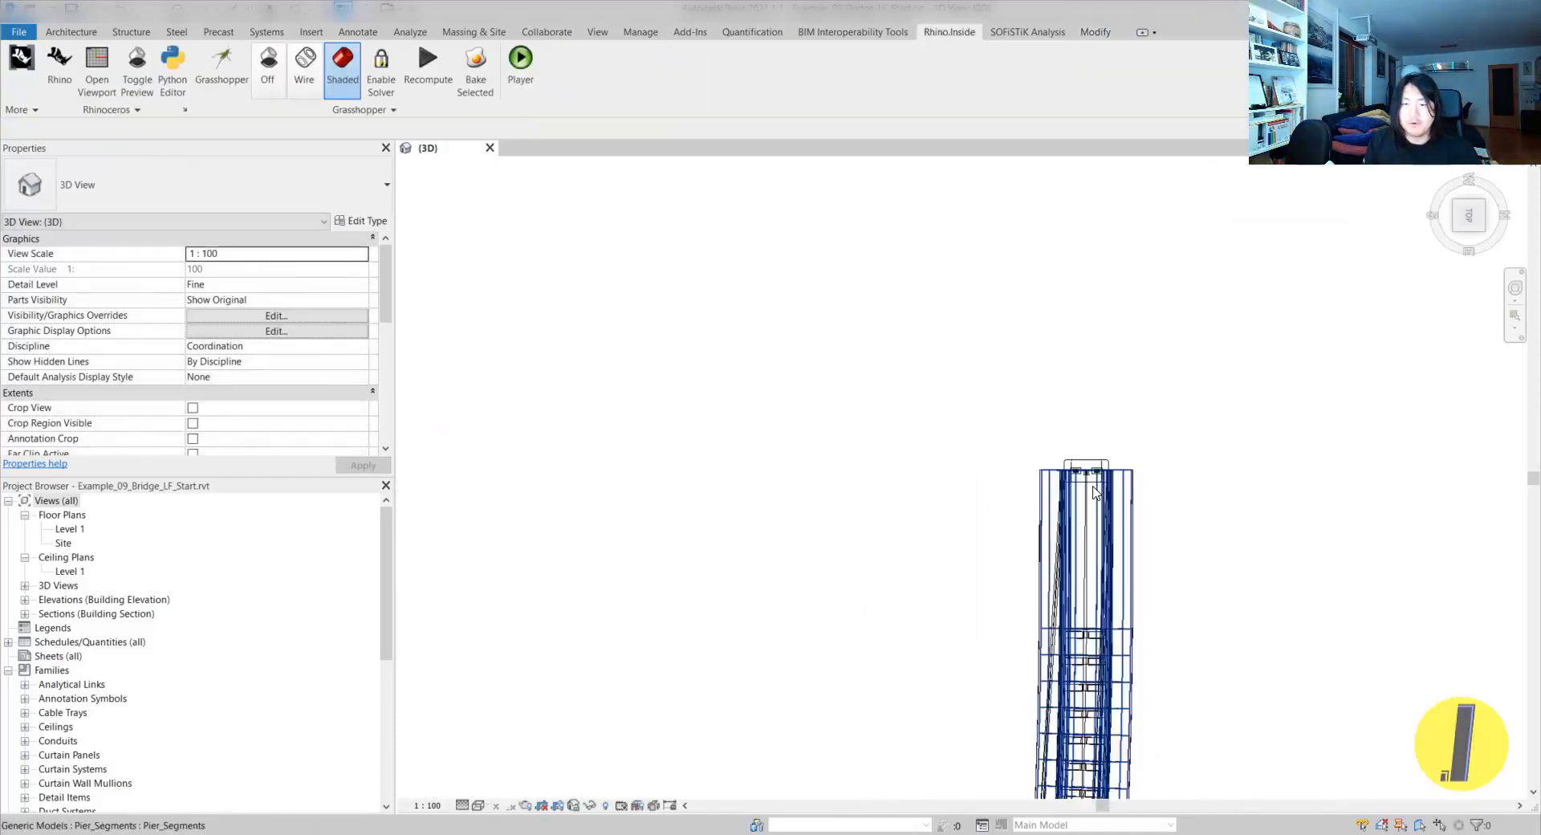
pyautogui.keyDown('shift'); pyautogui.moveTo(912, 492); pyautogui.dragTo(959, 437, button='middle'); pyautogui.keyUp('shift')
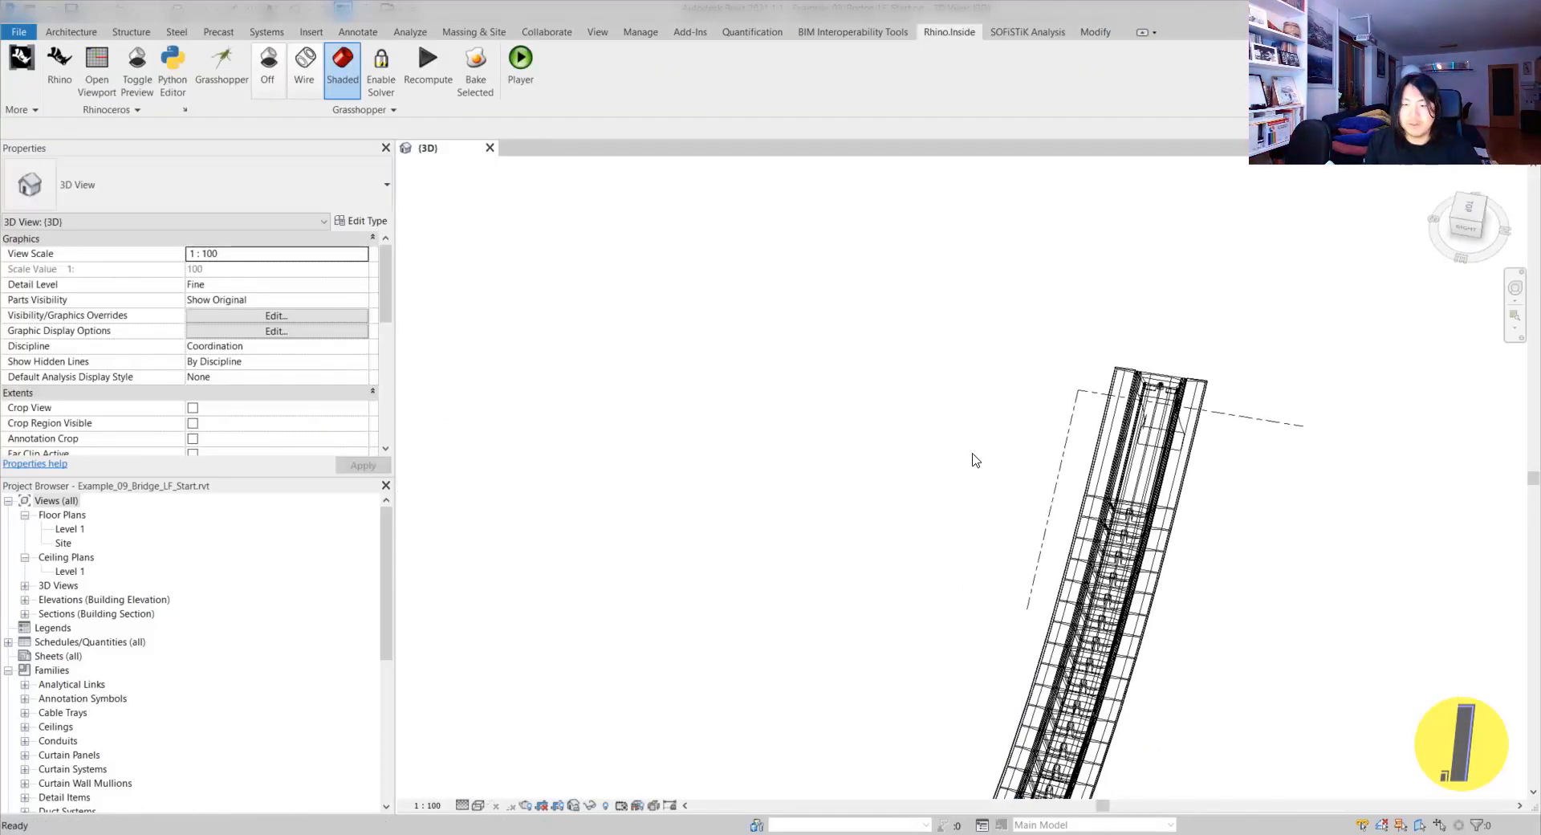
pyautogui.moveTo(1017, 565)
pyautogui.keyDown('shift'); pyautogui.mouseDown(button='middle')
pyautogui.moveTo(835, 671)
pyautogui.moveTo(974, 475)
pyautogui.moveTo(691, 701)
pyautogui.mouseUp(button='middle'); pyautogui.keyUp('shift')
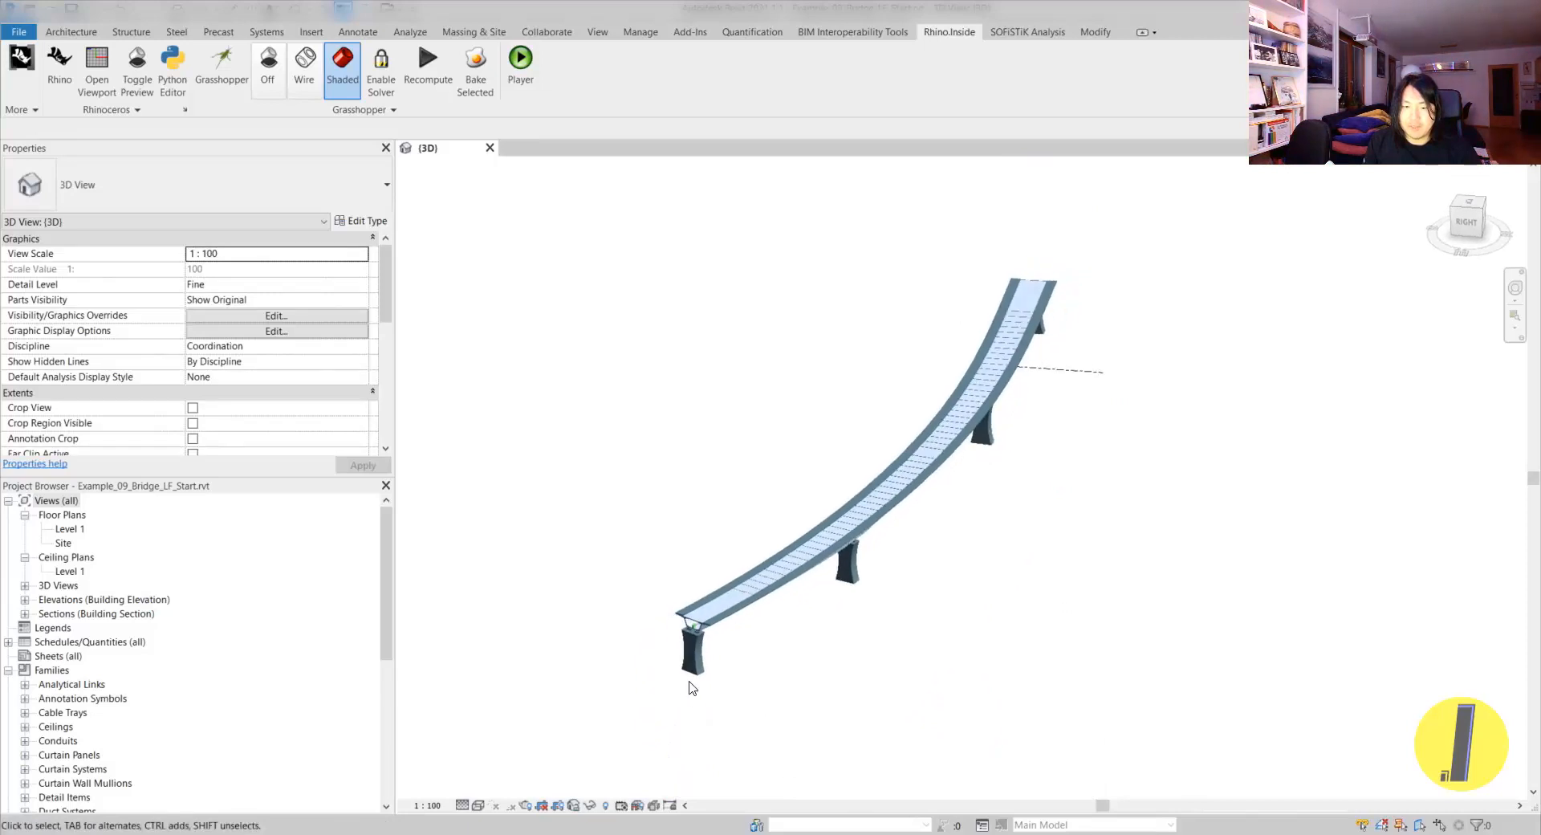
pyautogui.scroll(3, 749, 543)
pyautogui.keyDown('shift'); pyautogui.moveTo(749, 543); pyautogui.dragTo(909, 350, button='middle'); pyautogui.keyUp('shift')
pyautogui.scroll(5, 828, 328)
pyautogui.scroll(3, 925, 449)
pyautogui.click(909, 431)
pyautogui.keyDown('shift'); pyautogui.moveTo(919, 448); pyautogui.dragTo(1015, 470, button='middle'); pyautogui.keyUp('shift')
pyautogui.click(971, 469)
pyautogui.scroll(-3, 971, 469)
pyautogui.keyDown('shift'); pyautogui.moveTo(1037, 475); pyautogui.dragTo(1117, 499, button='middle'); pyautogui.keyUp('shift')
pyautogui.scroll(-2, 1018, 474)
pyautogui.moveTo(626, 444); pyautogui.dragTo(1125, 419, button='middle')
pyautogui.scroll(-2, 1124, 420)
pyautogui.moveTo(927, 419); pyautogui.dragTo(1319, 460, button='middle')
pyautogui.moveTo(679, 373); pyautogui.dragTo(1425, 430, button='middle')
pyautogui.moveTo(1425, 429); pyautogui.dragTo(935, 440, button='middle')
pyautogui.scroll(-1, 1070, 460)
pyautogui.moveTo(1070, 460); pyautogui.dragTo(698, 481, button='middle')
pyautogui.keyDown('shift'); pyautogui.moveTo(891, 486); pyautogui.dragTo(763, 488, button='middle'); pyautogui.keyUp('shift')
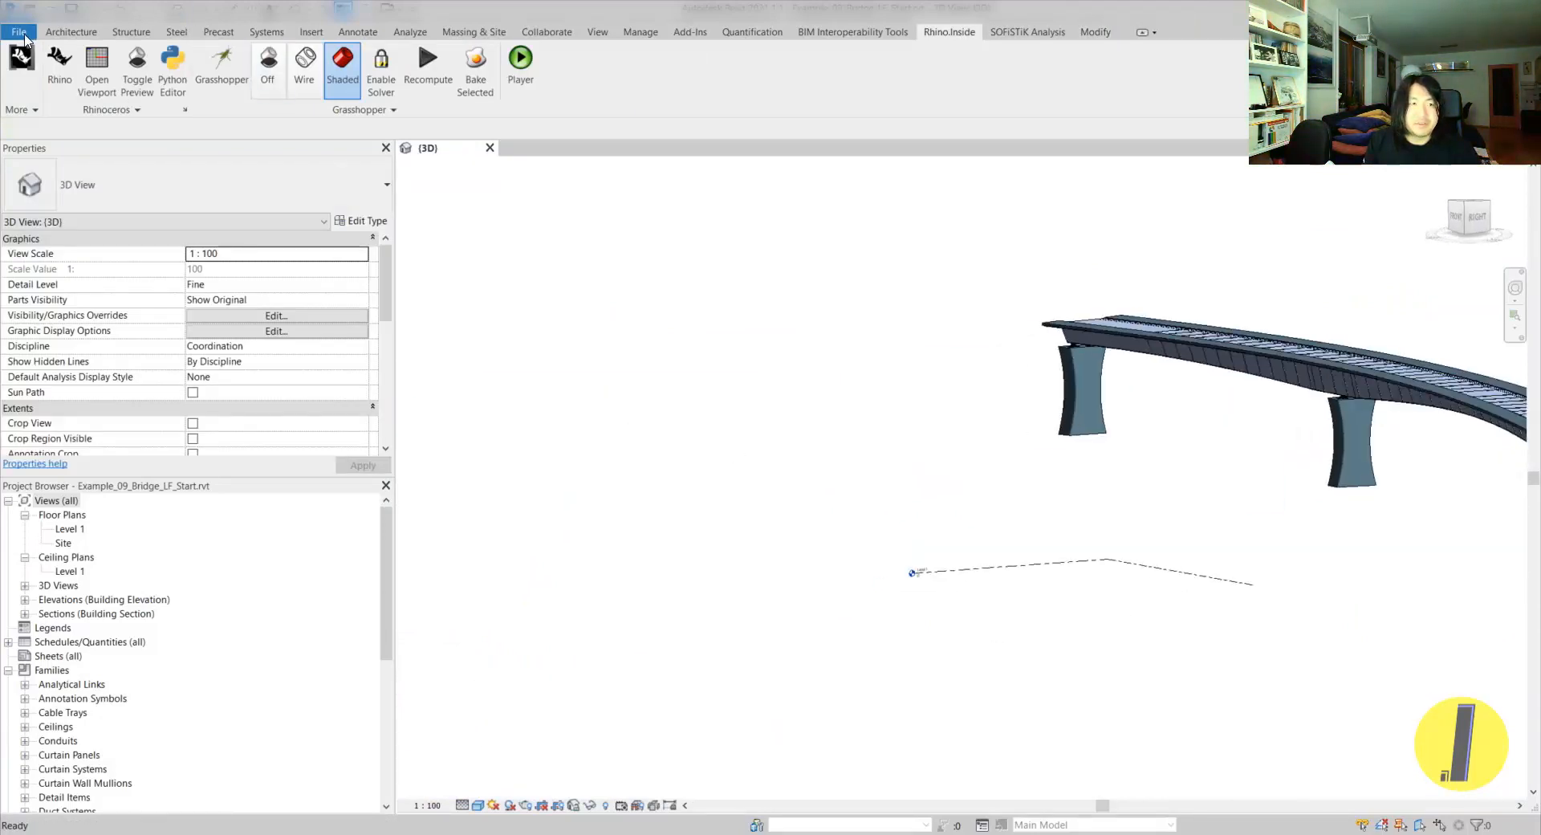
# - Try to save the project over the existing Example_09_Bridge_LF_End.rvt in the 02_Revit folder
pyautogui.click(19, 31)
pyautogui.moveTo(56, 239)
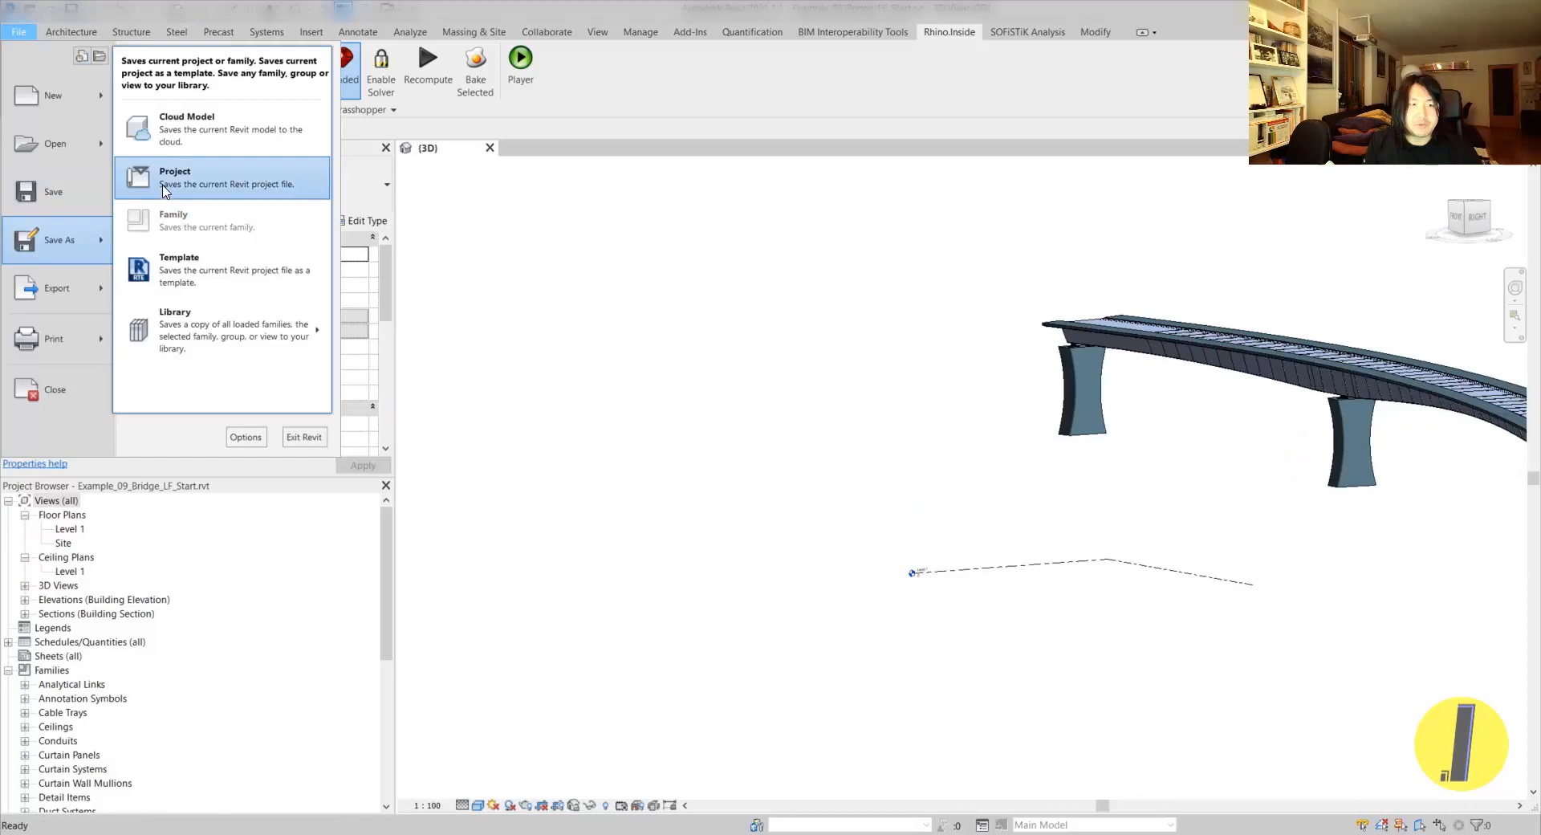
pyautogui.click(164, 184)
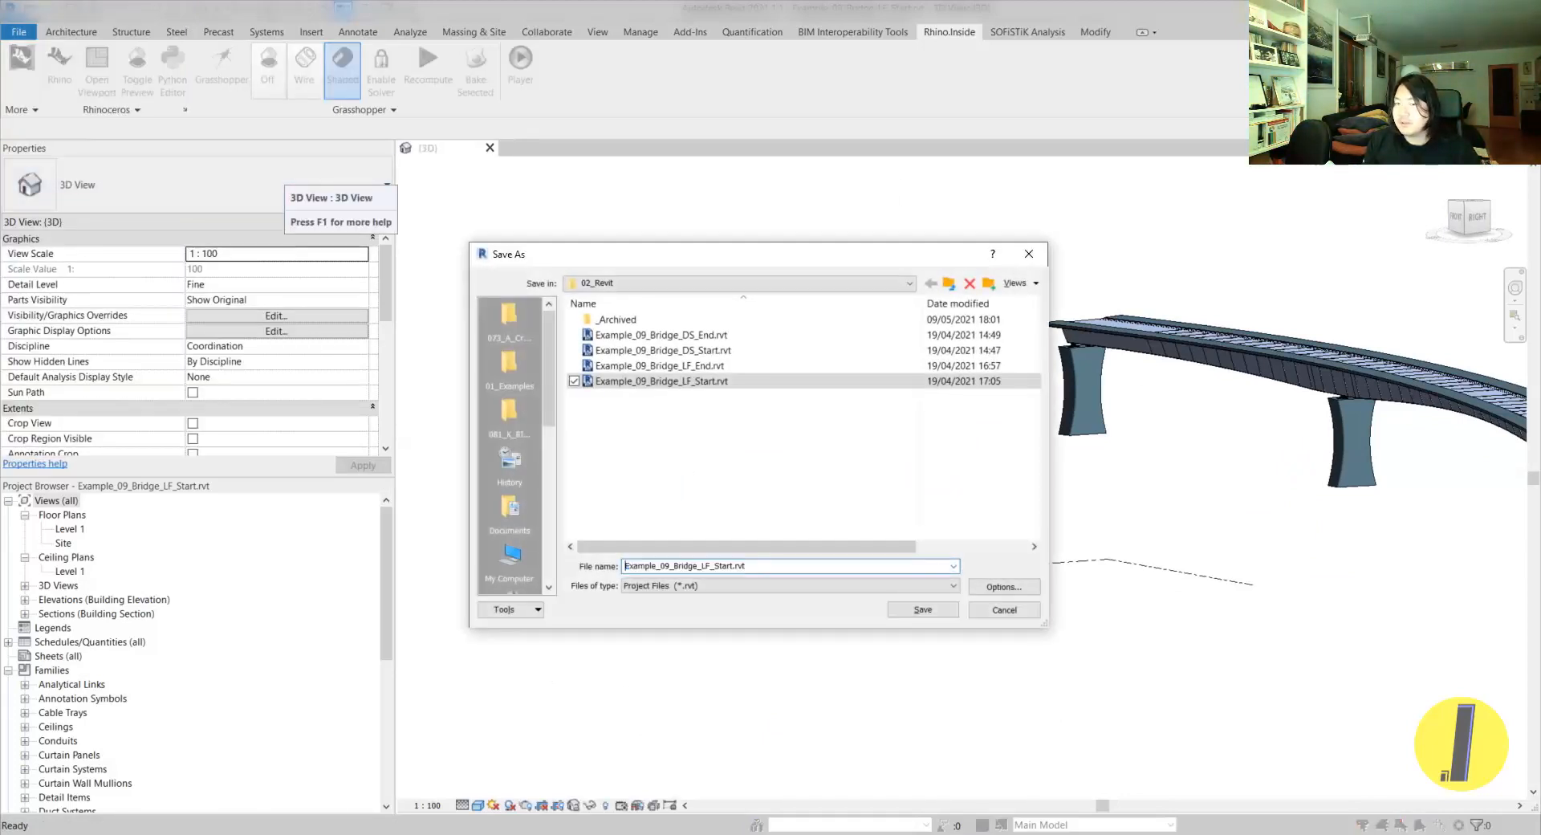
pyautogui.click(732, 422)
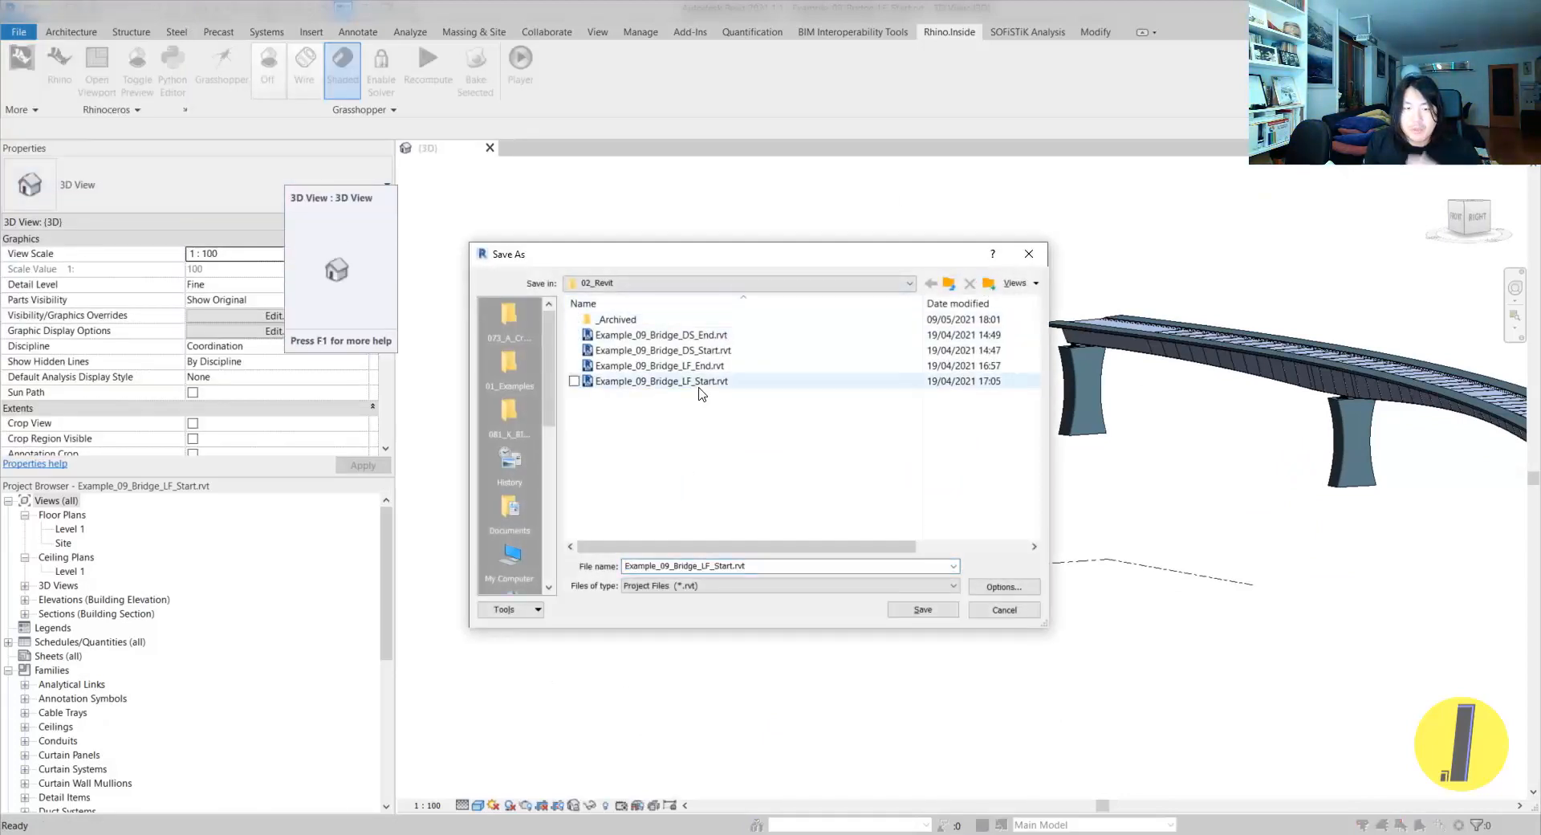
pyautogui.click(696, 366)
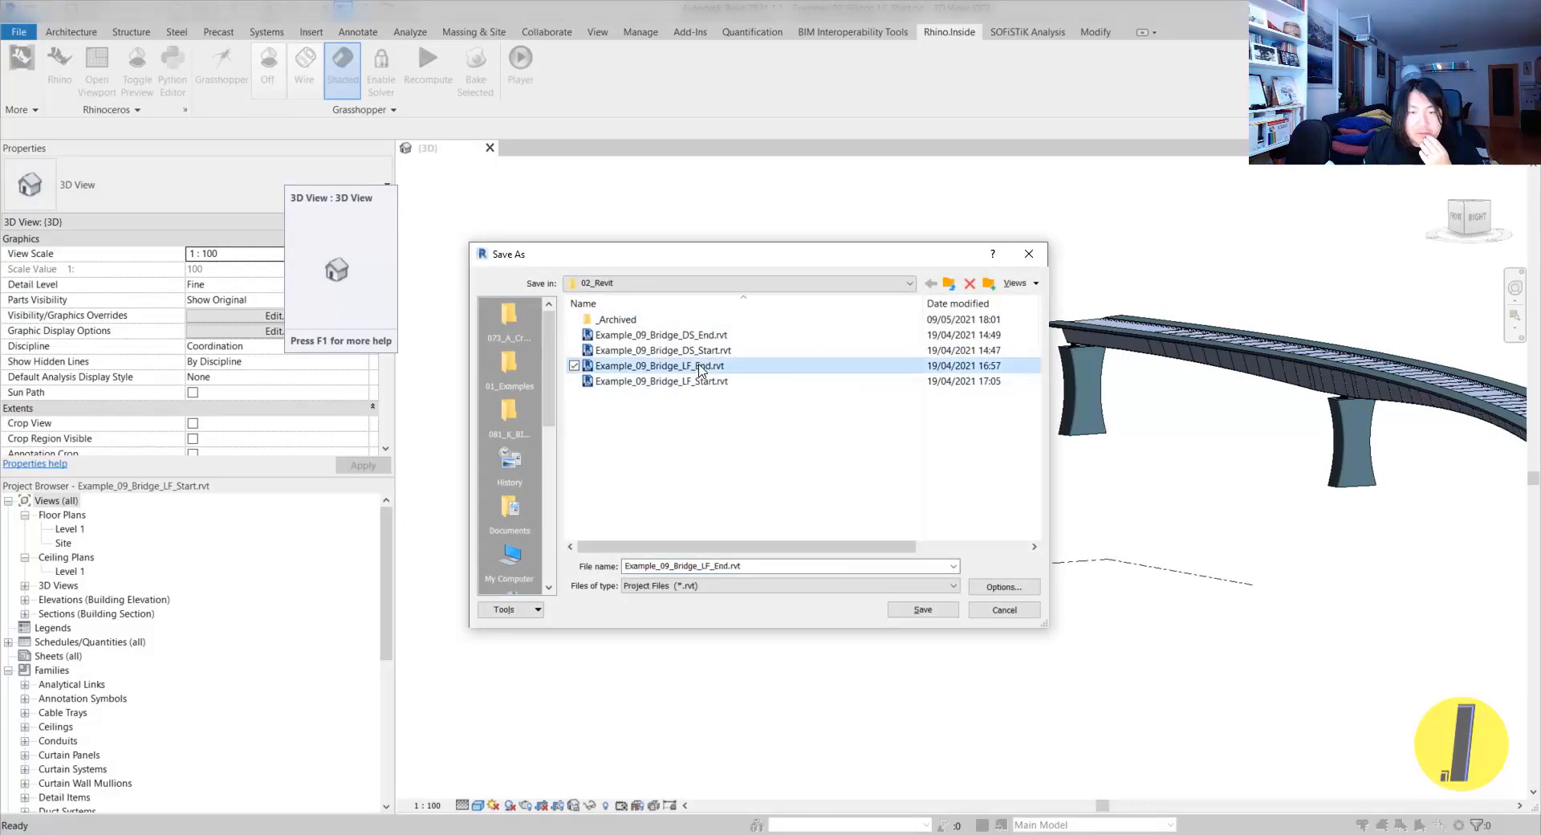
pyautogui.click(999, 585)
pyautogui.click(800, 559)
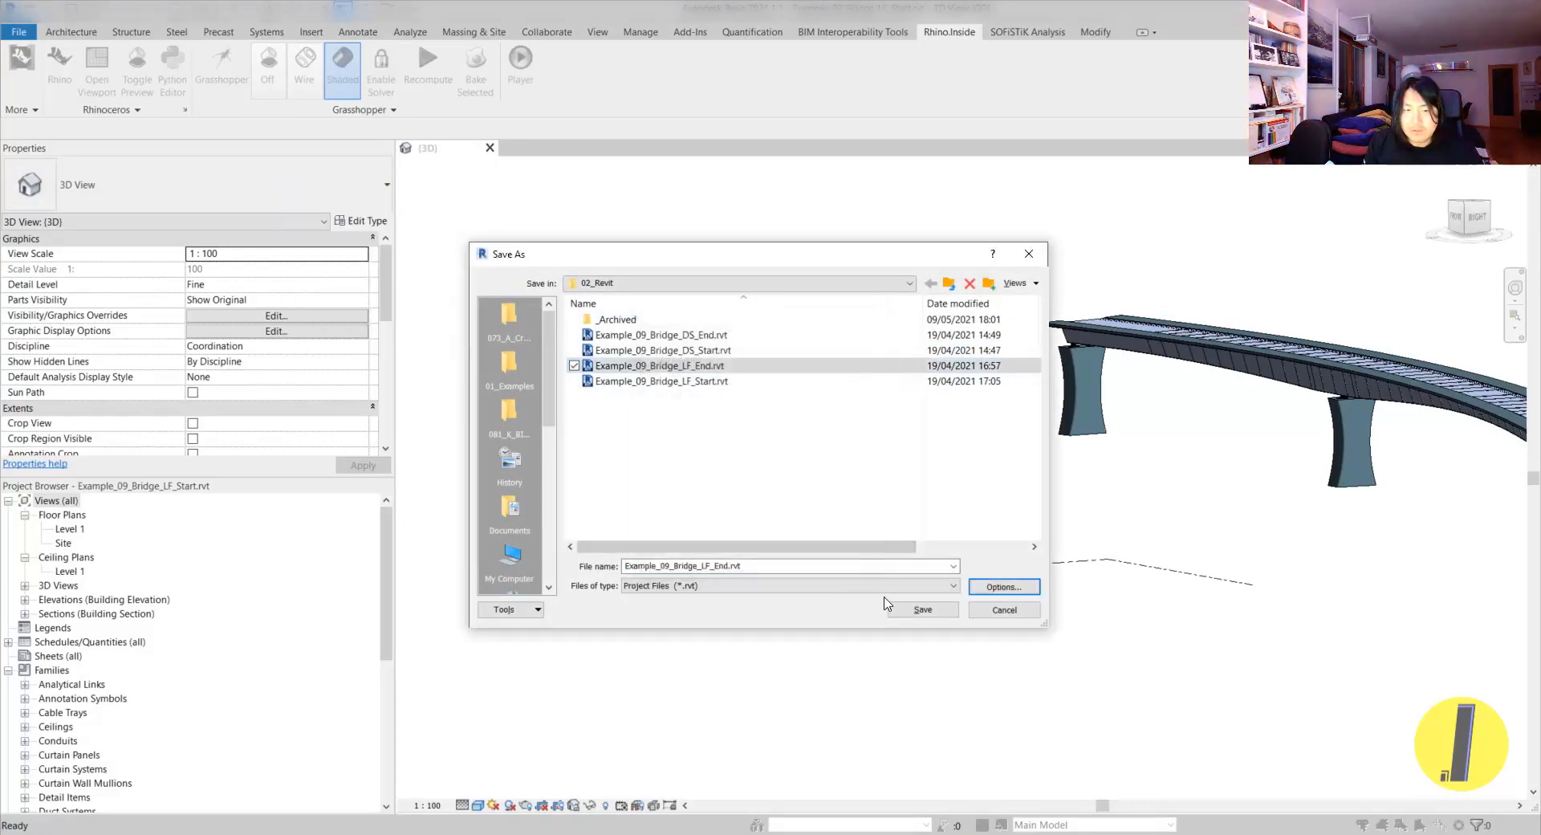
pyautogui.click(921, 609)
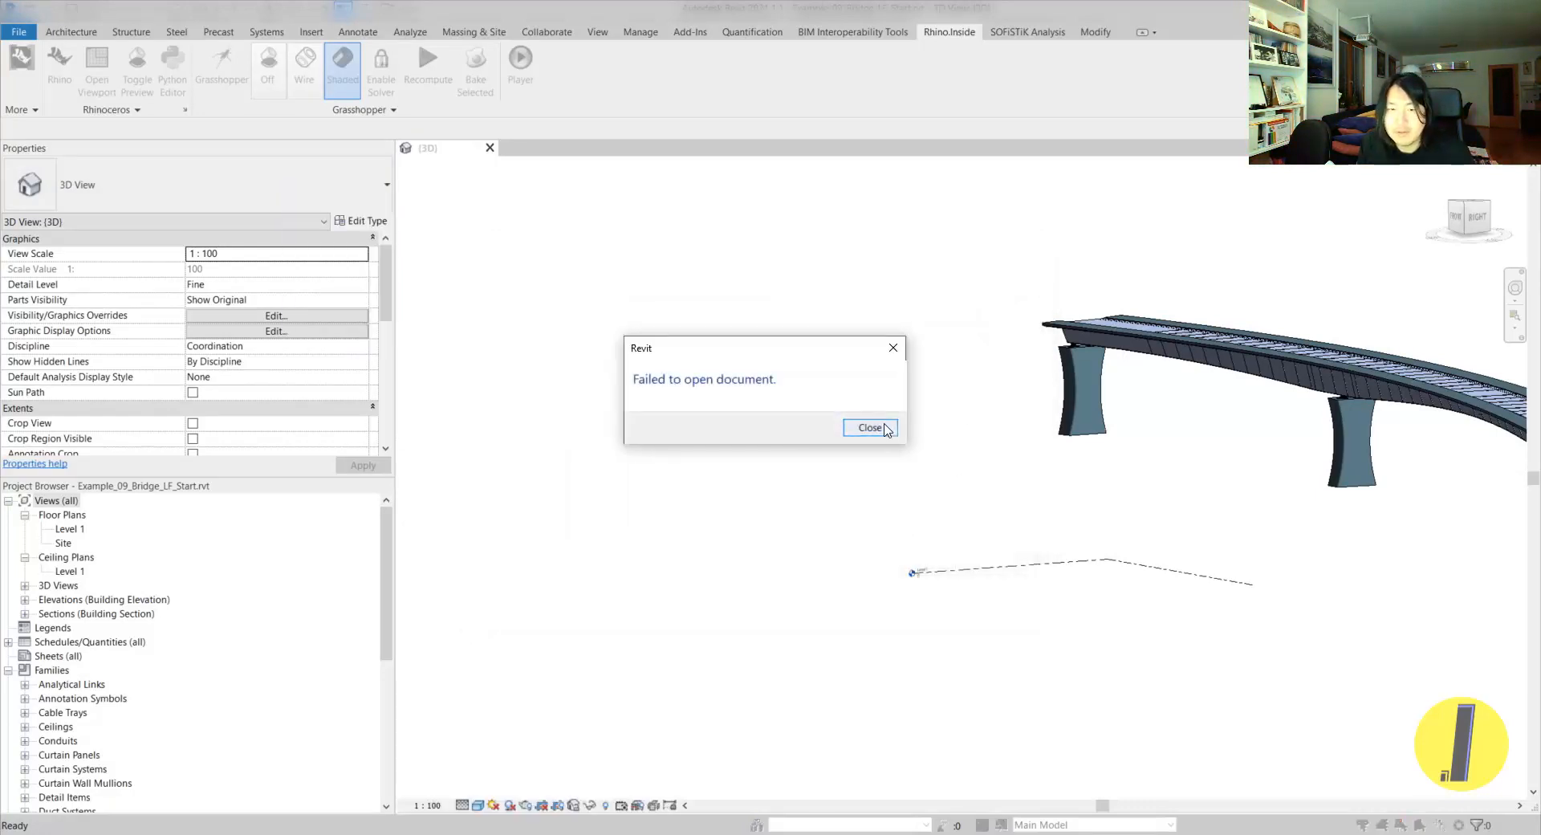
pyautogui.click(886, 358)
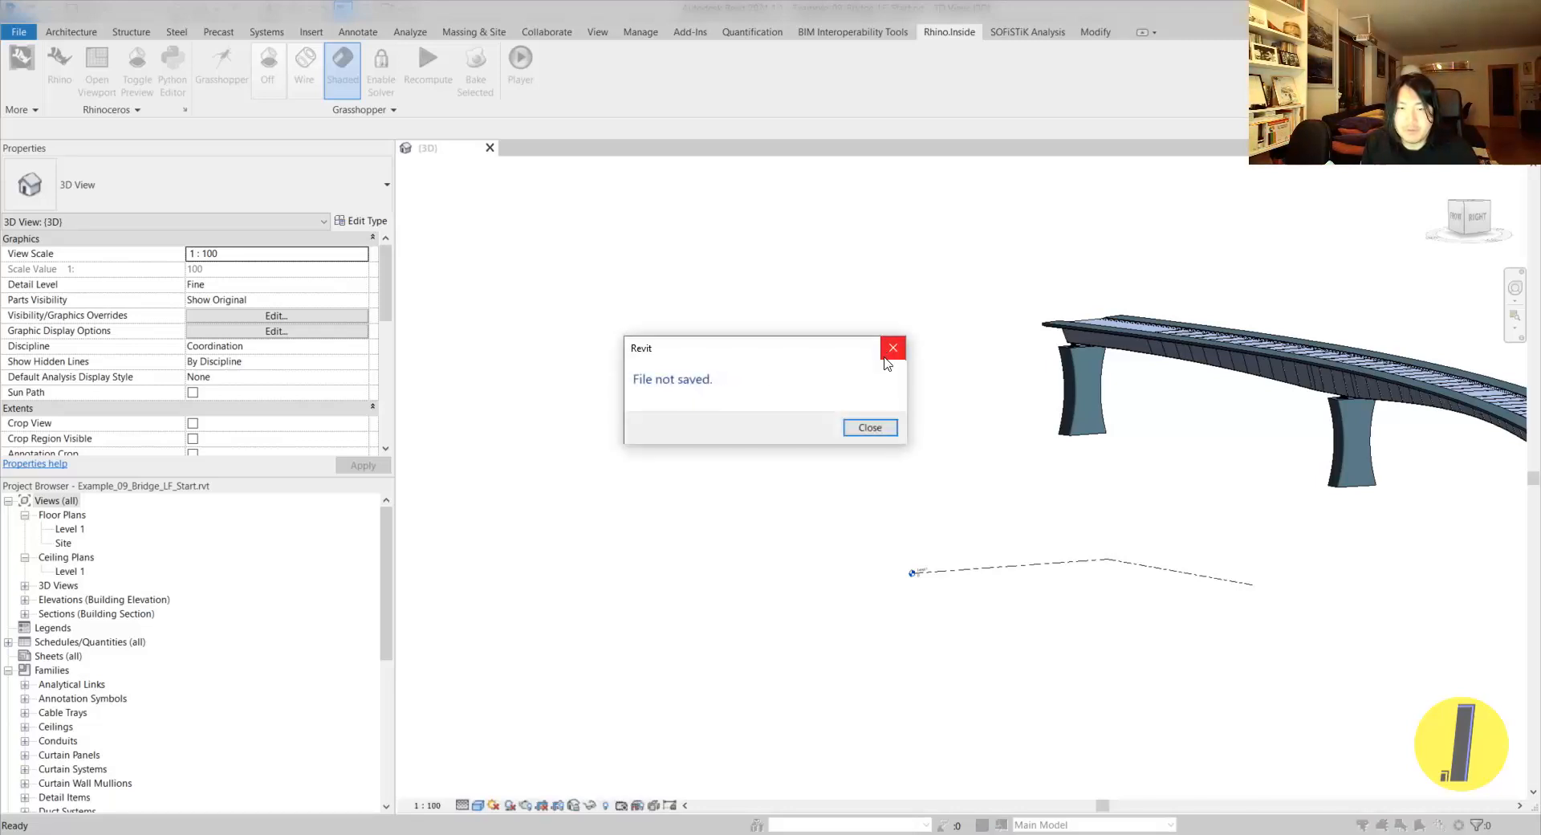
pyautogui.click(890, 358)
# - Switch to the other Revit window with Example_09_Bridge_LF_End.rvt open and close that project
pyautogui.scroll(-3, 870, 401)
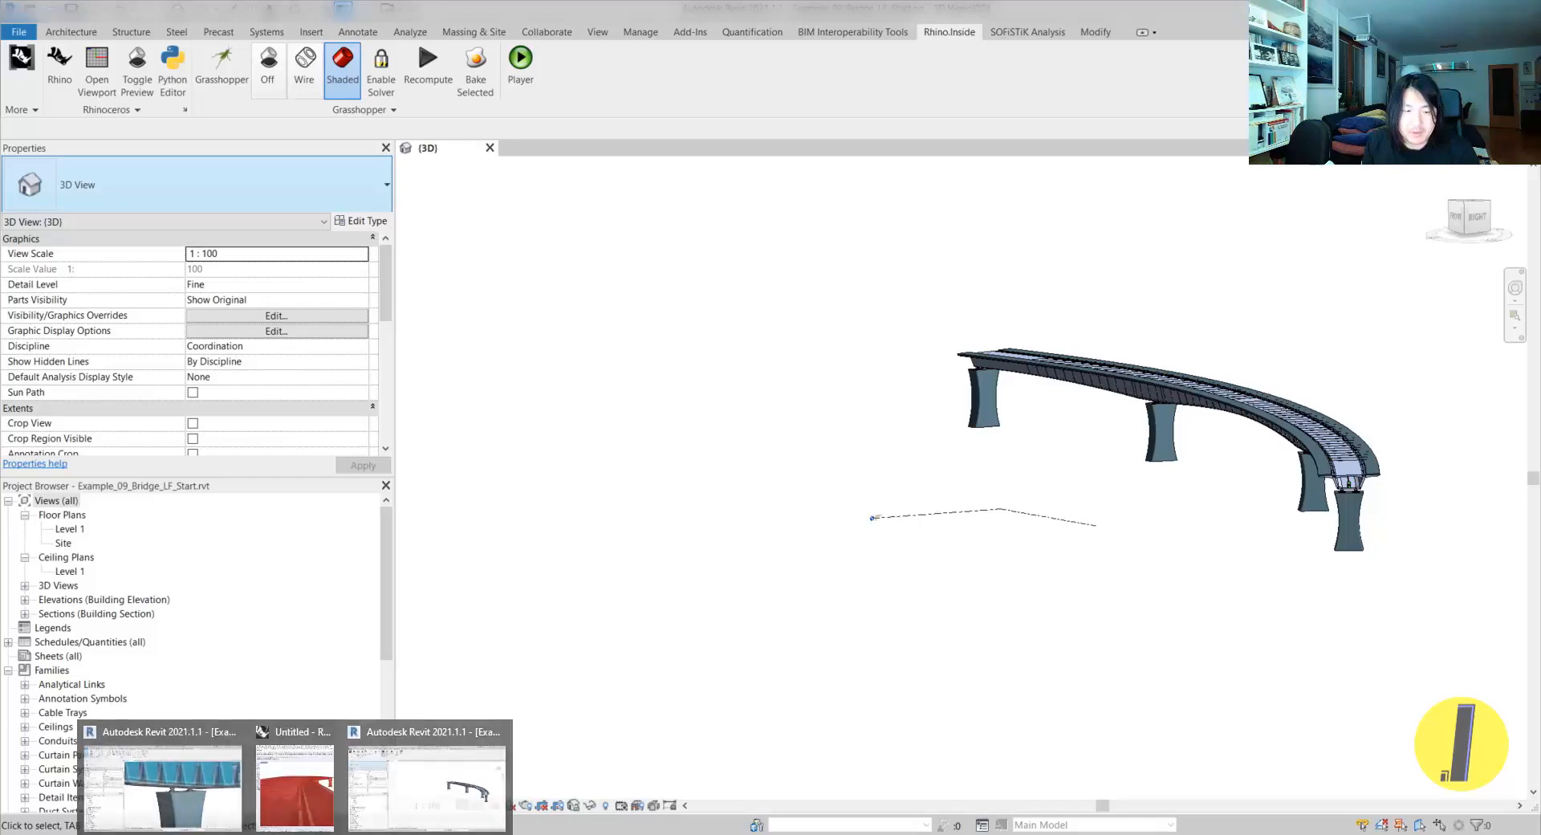
pyautogui.click(328, 809)
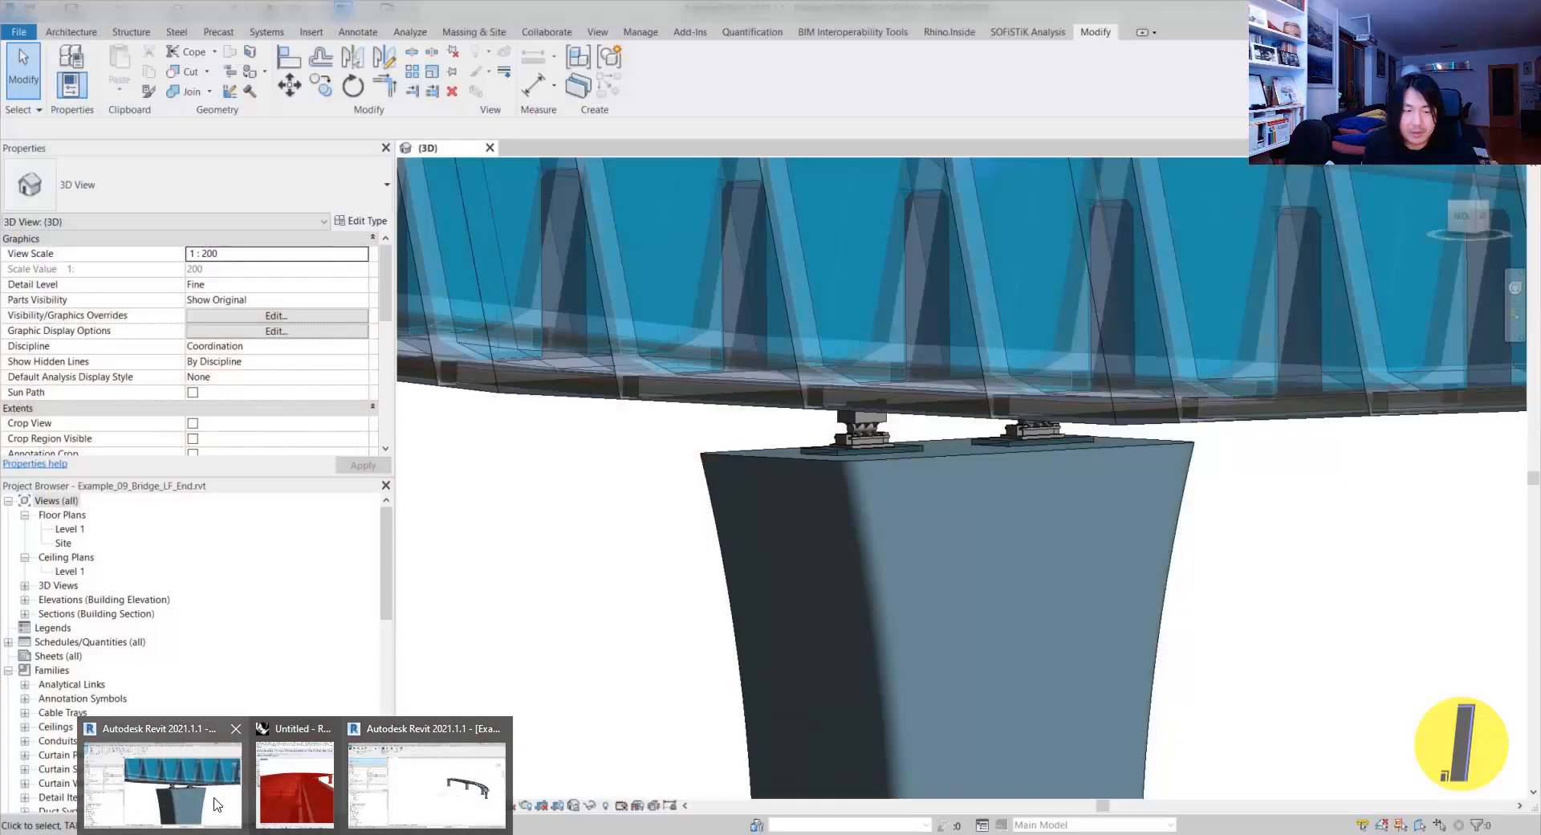
pyautogui.click(215, 805)
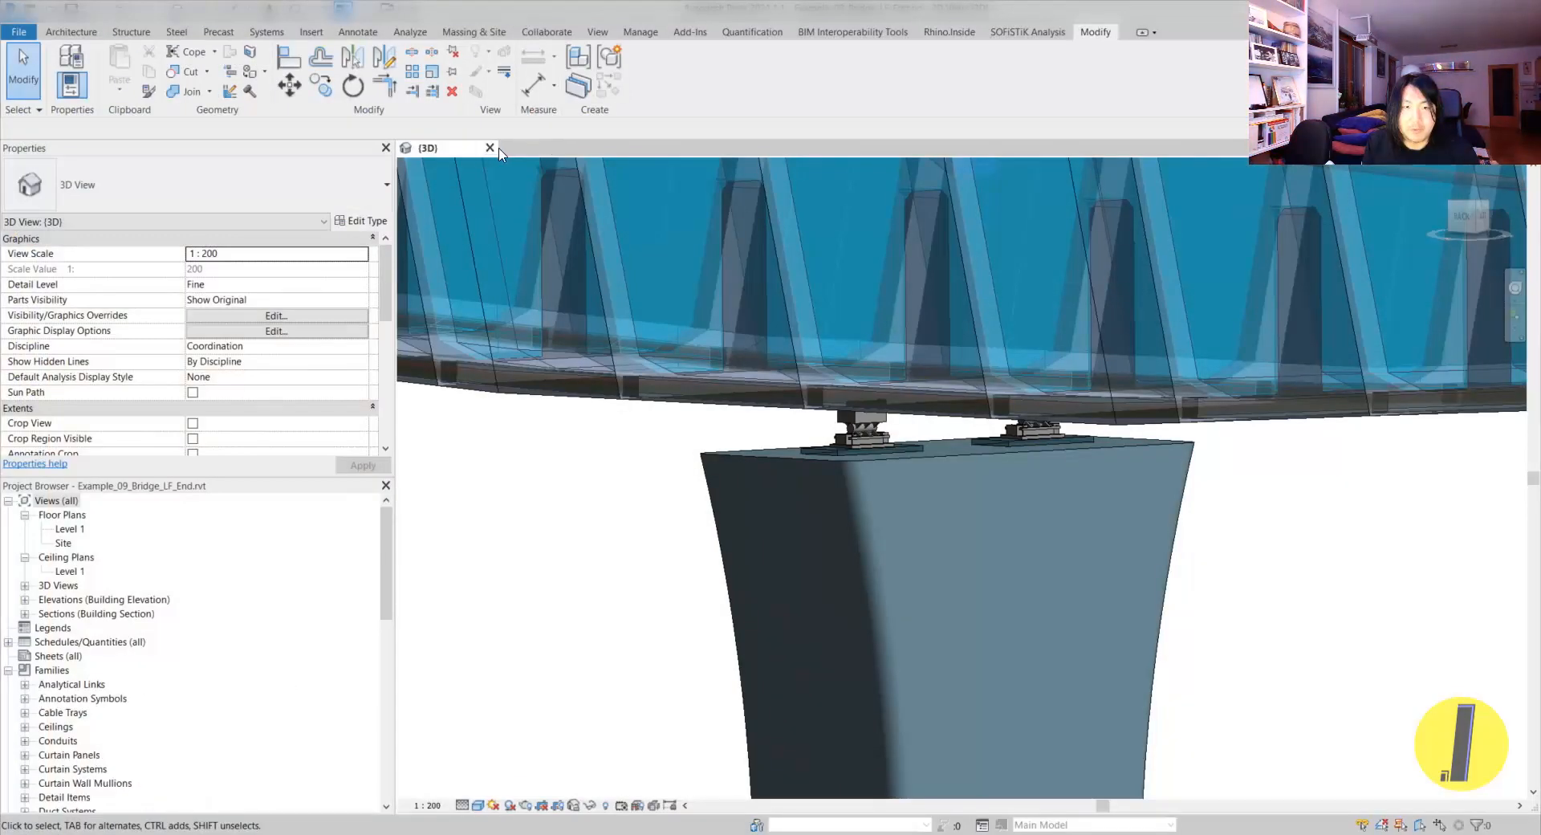
pyautogui.click(490, 148)
pyautogui.click(808, 436)
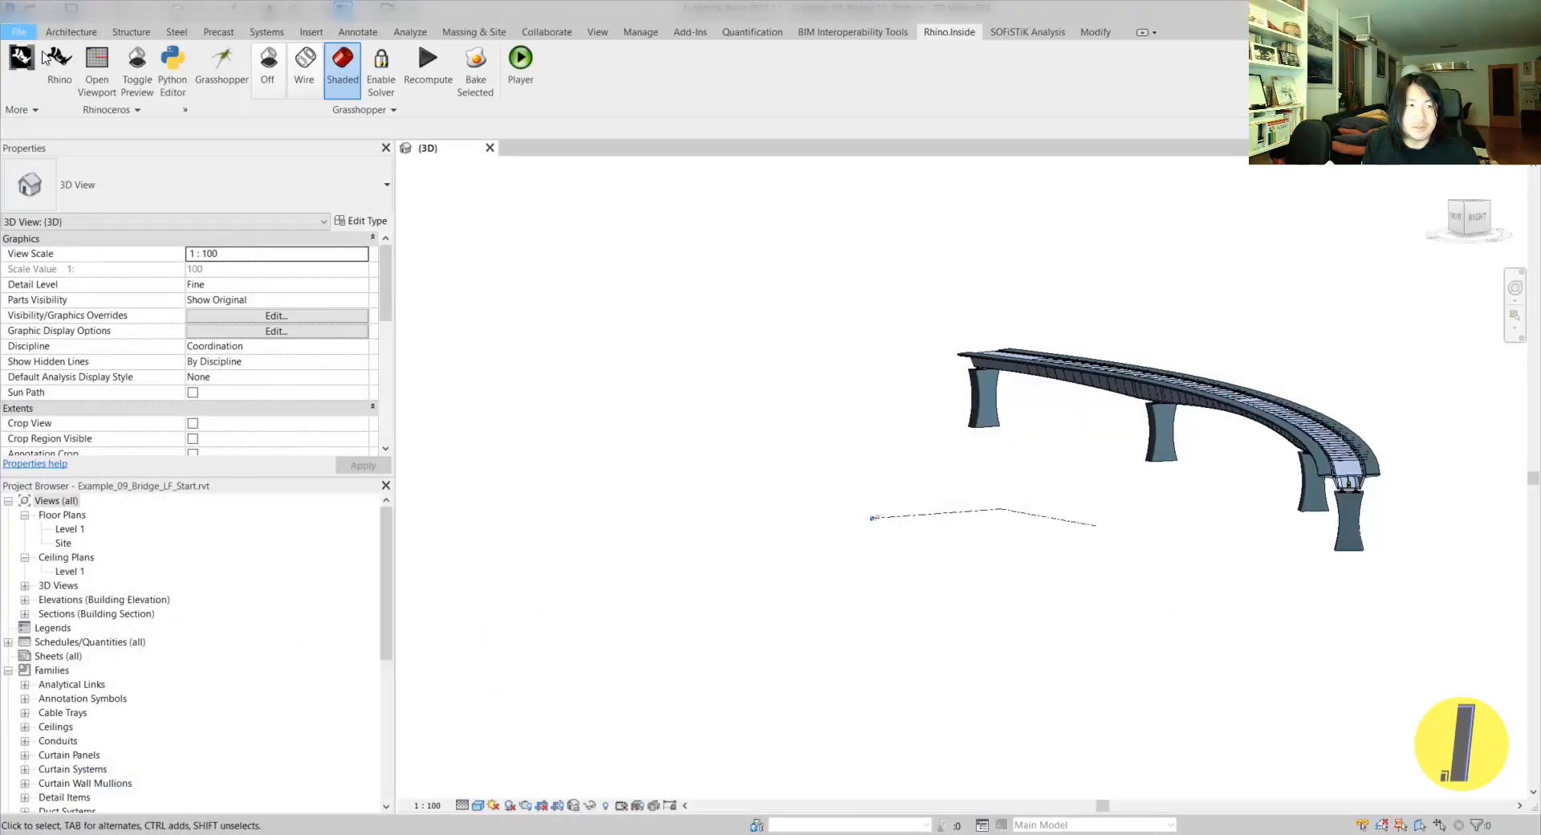
# - Save the project over the existing Example_09_Bridge_LF_End.rvt in the 02_Revit folder, keeping a maximum of 1 backup
pyautogui.click(19, 33)
pyautogui.moveTo(58, 239)
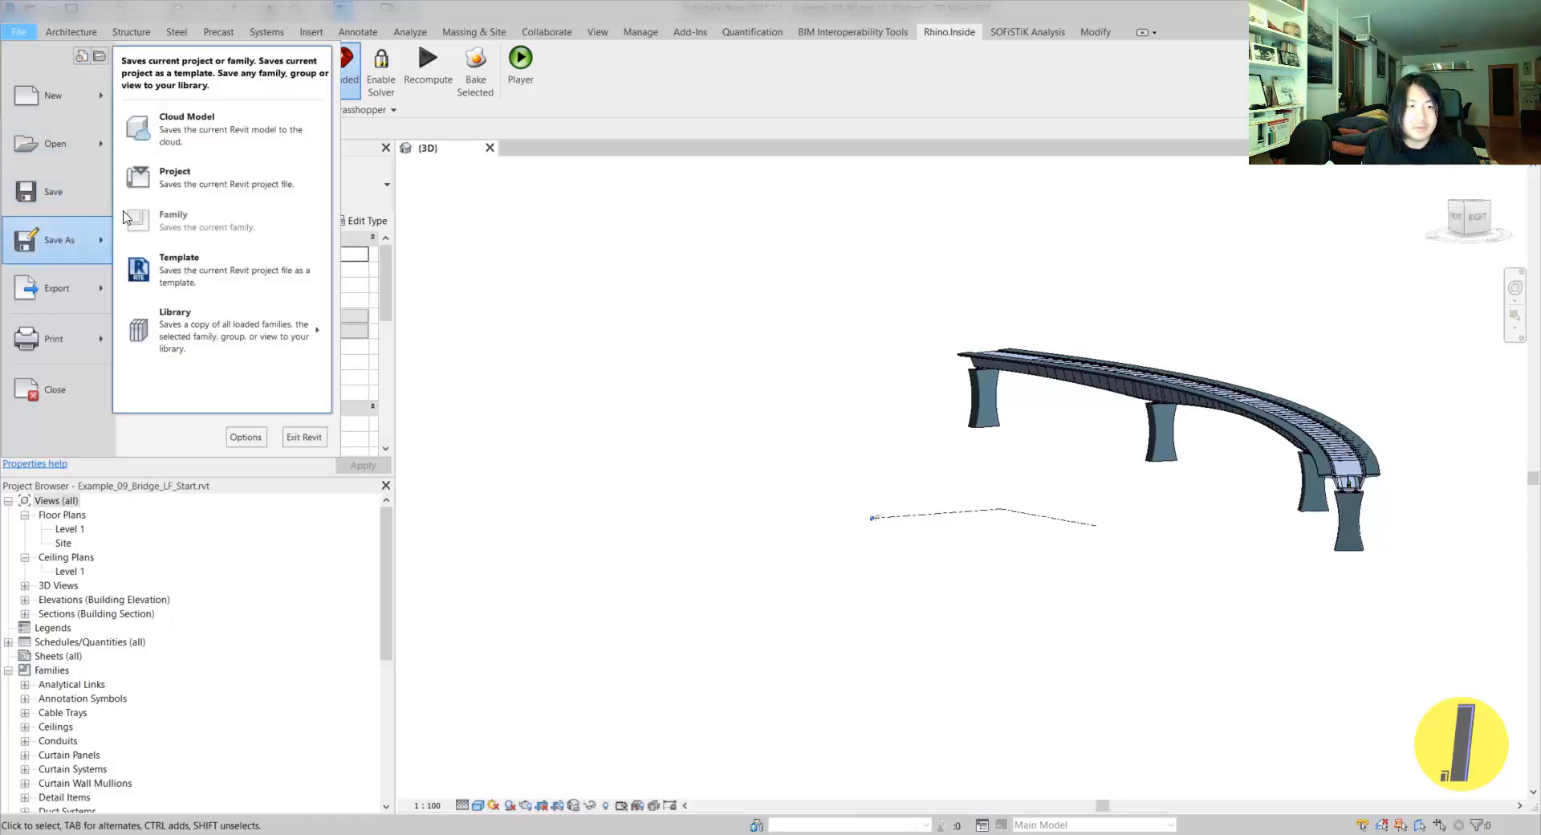
pyautogui.click(232, 186)
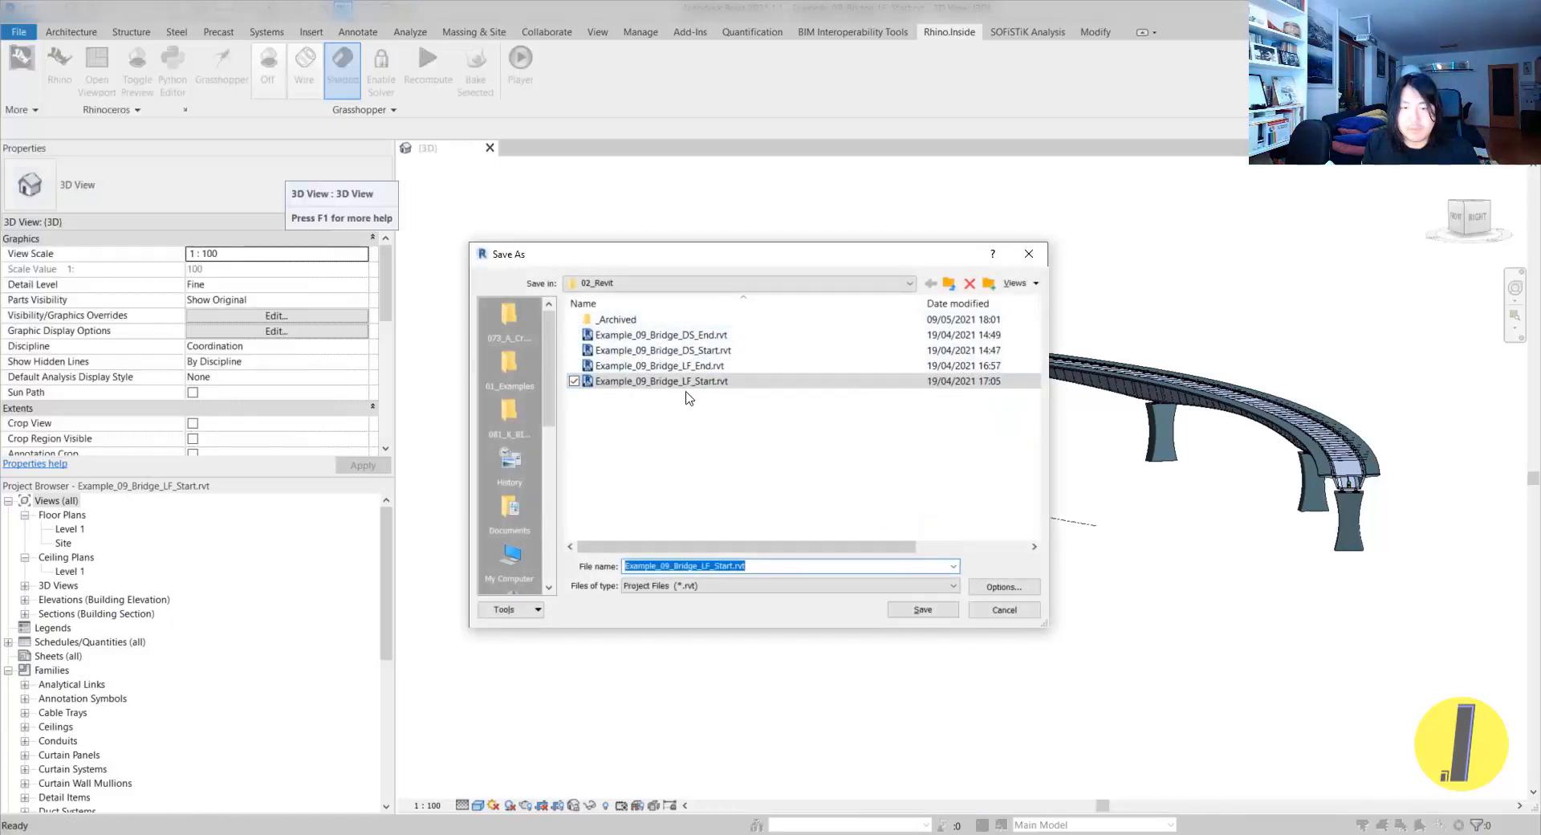
pyautogui.click(732, 367)
pyautogui.click(1005, 587)
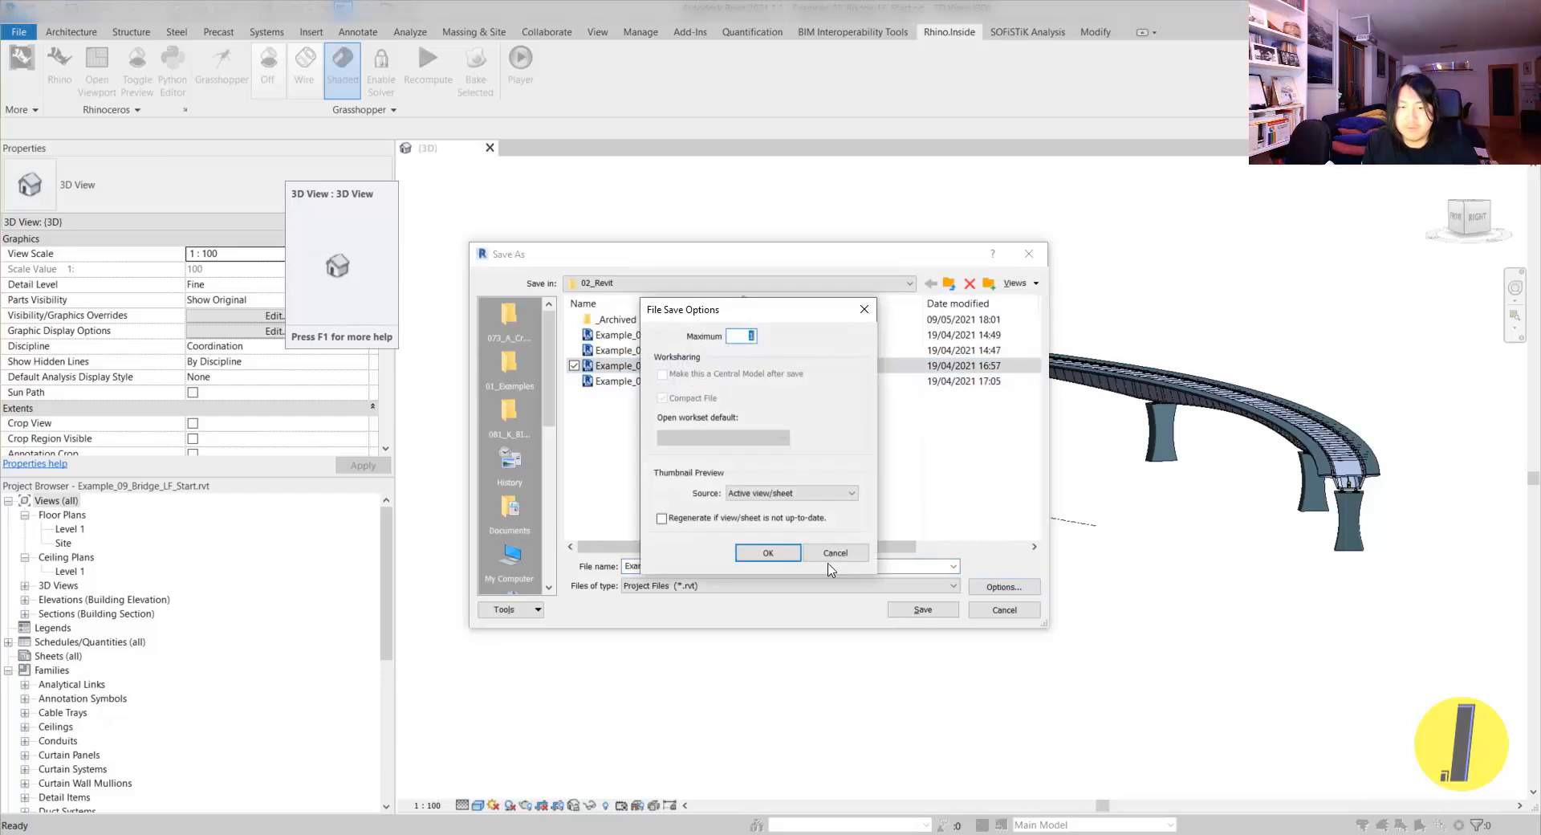
pyautogui.click(785, 557)
pyautogui.click(923, 610)
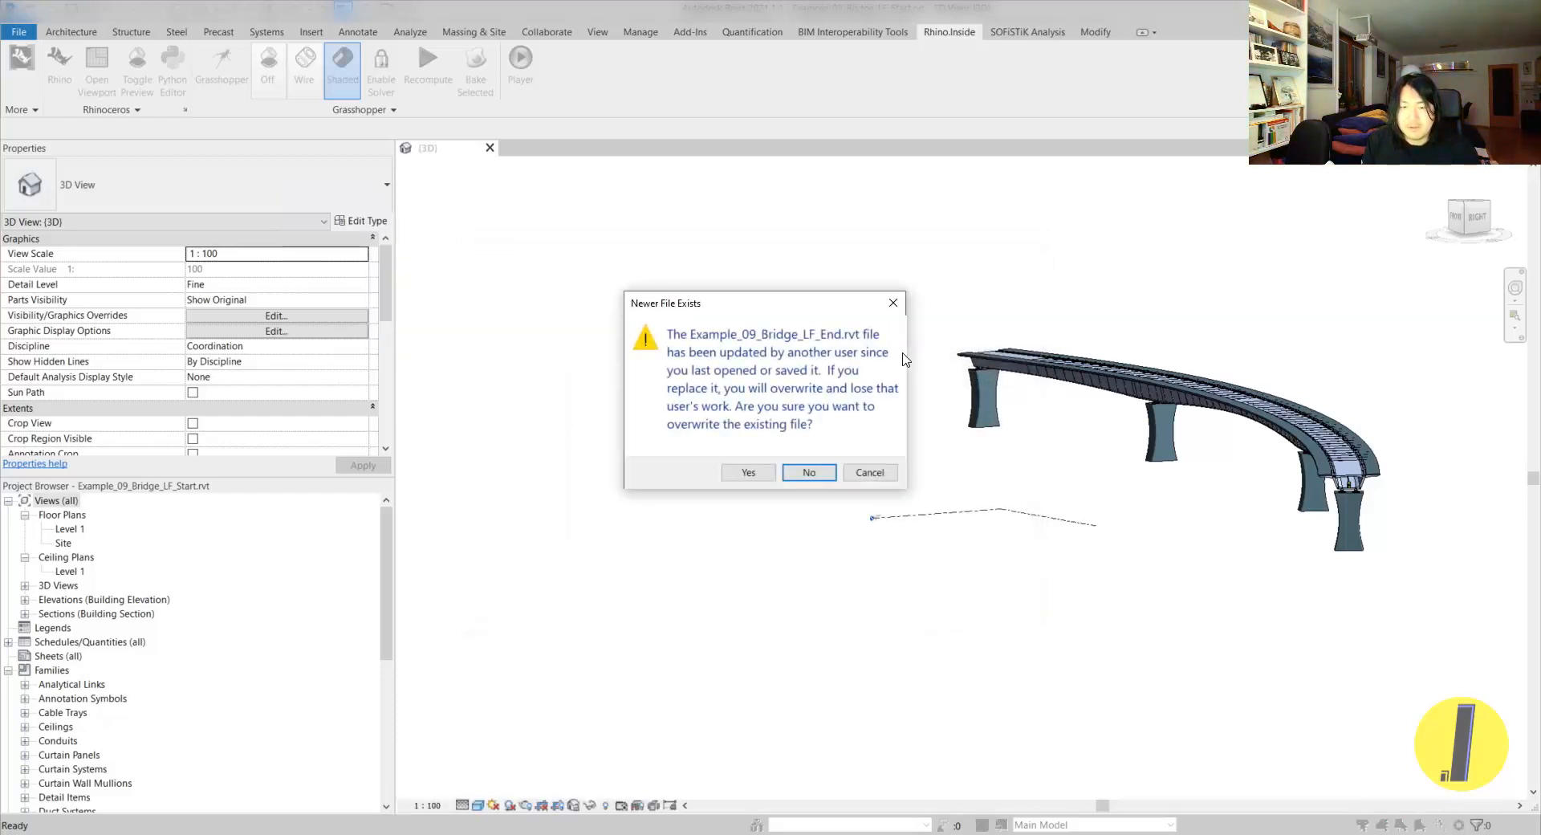
pyautogui.click(748, 473)
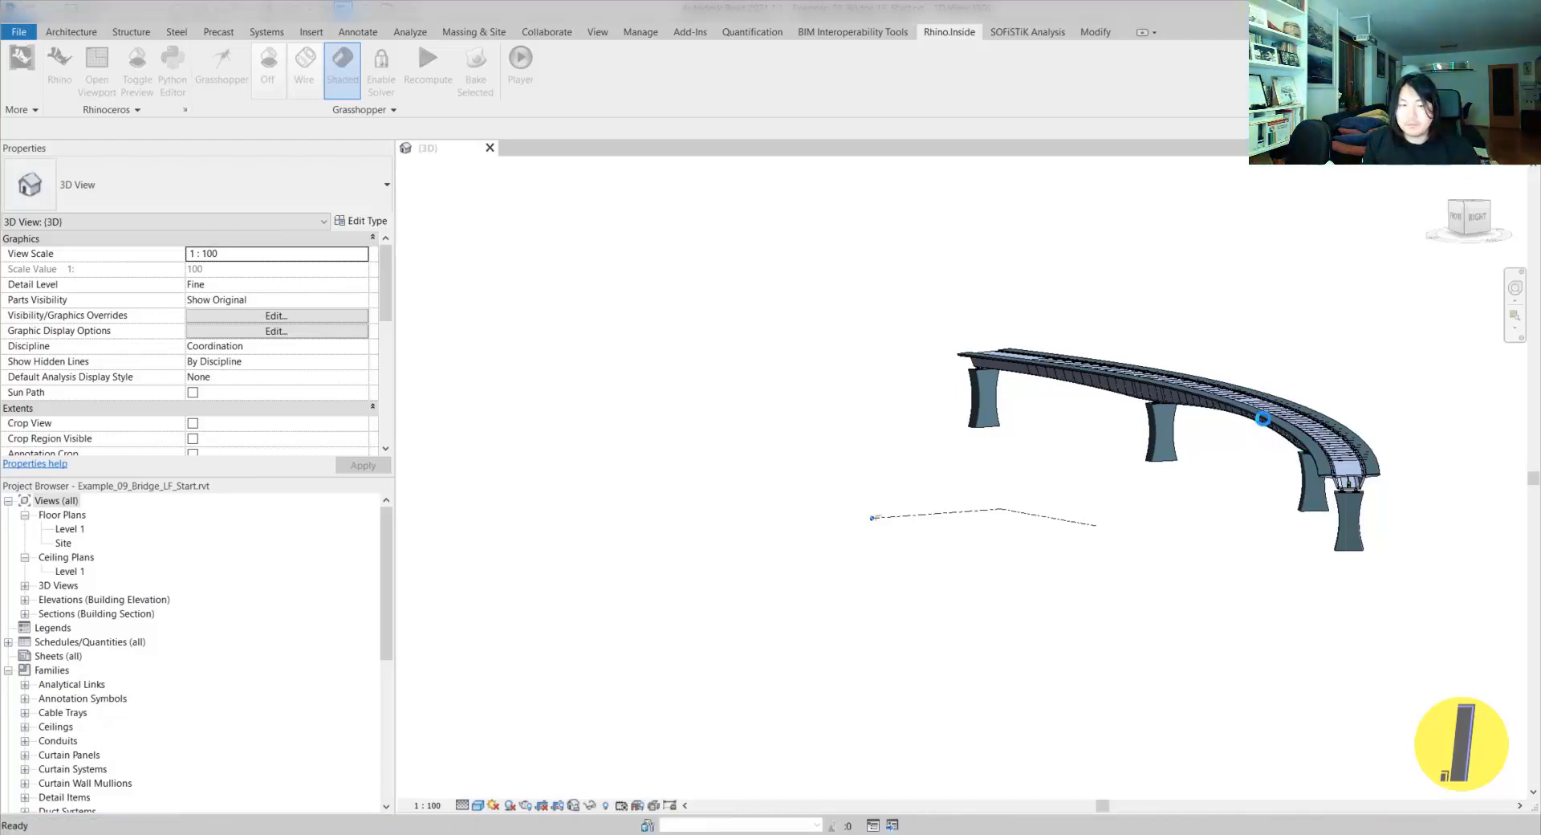
# - Switch to the Grasshopper canvas and examine the Bridge_Part2 definition's input component and its coloured element preview groups
pyautogui.scroll(2, 1263, 418)
pyautogui.scroll(5, 1262, 419)
pyautogui.moveTo(1262, 419); pyautogui.dragTo(1067, 449, button='middle')
pyautogui.scroll(-1, 1053, 435)
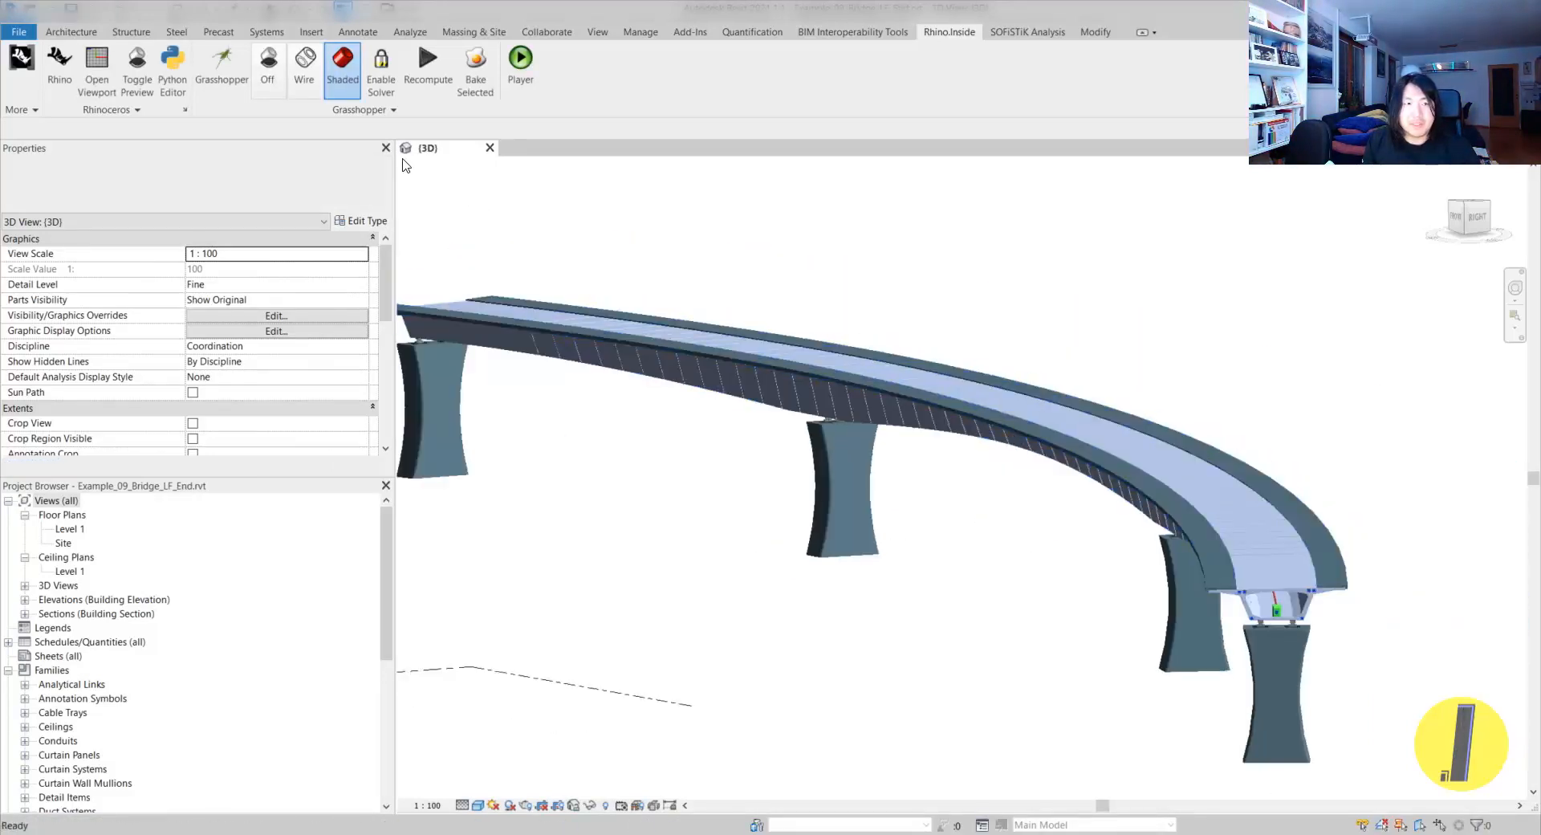
pyautogui.click(241, 87)
pyautogui.doubleClick(1143, 12)
pyautogui.scroll(-5, 1043, 305)
pyautogui.scroll(-4, 1073, 385)
pyautogui.moveTo(1019, 405); pyautogui.dragTo(1073, 639, button='right')
pyautogui.scroll(3, 691, 313)
pyautogui.moveTo(726, 309); pyautogui.dragTo(769, 512, button='right')
pyautogui.scroll(3, 671, 385)
pyautogui.scroll(1, 739, 382)
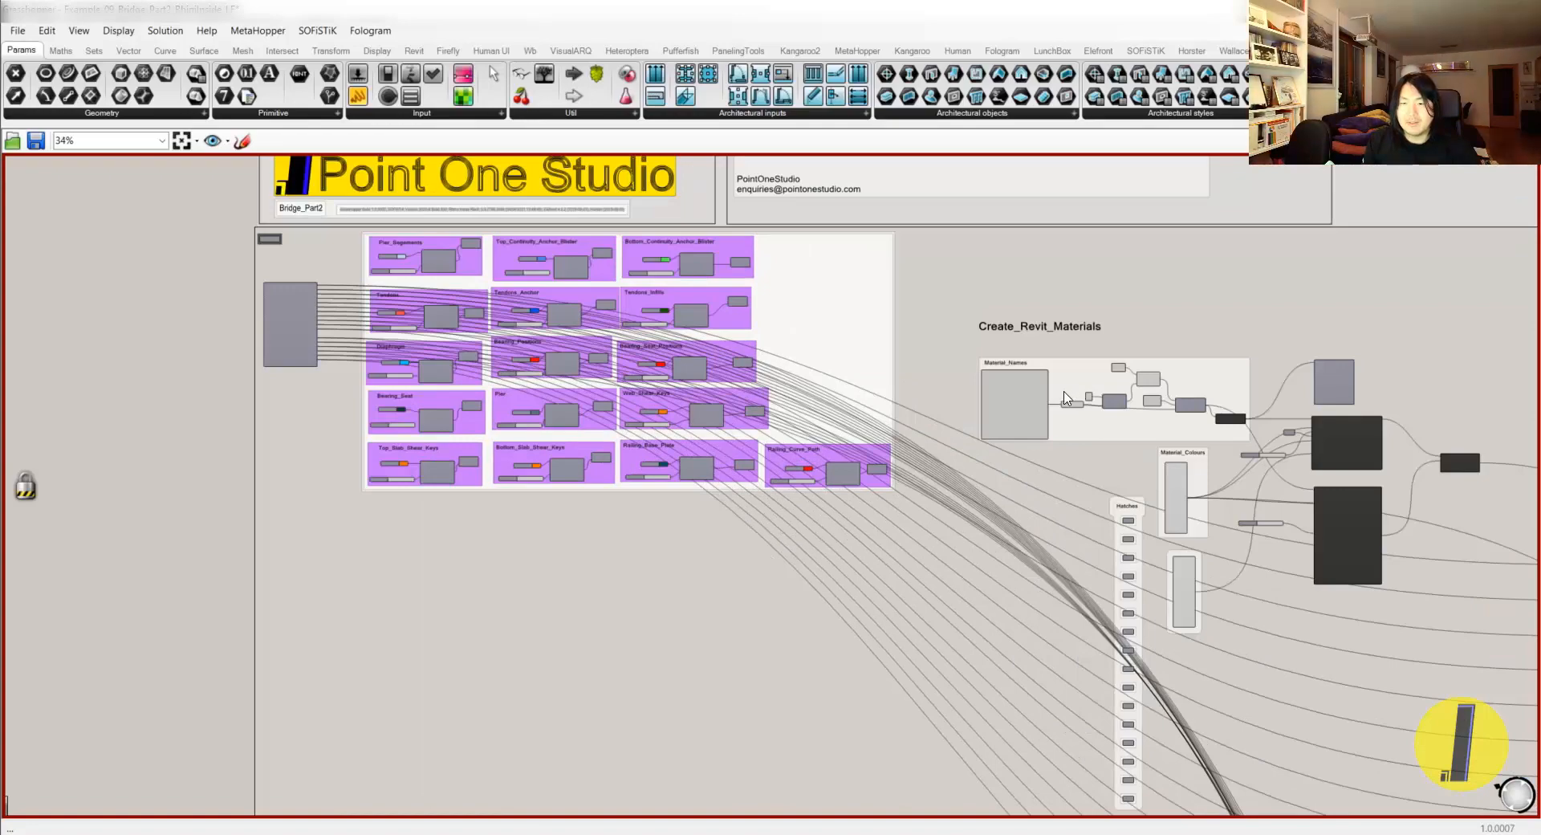
pyautogui.moveTo(509, 391); pyautogui.dragTo(512, 468, button='right')
pyautogui.scroll(-4, 827, 534)
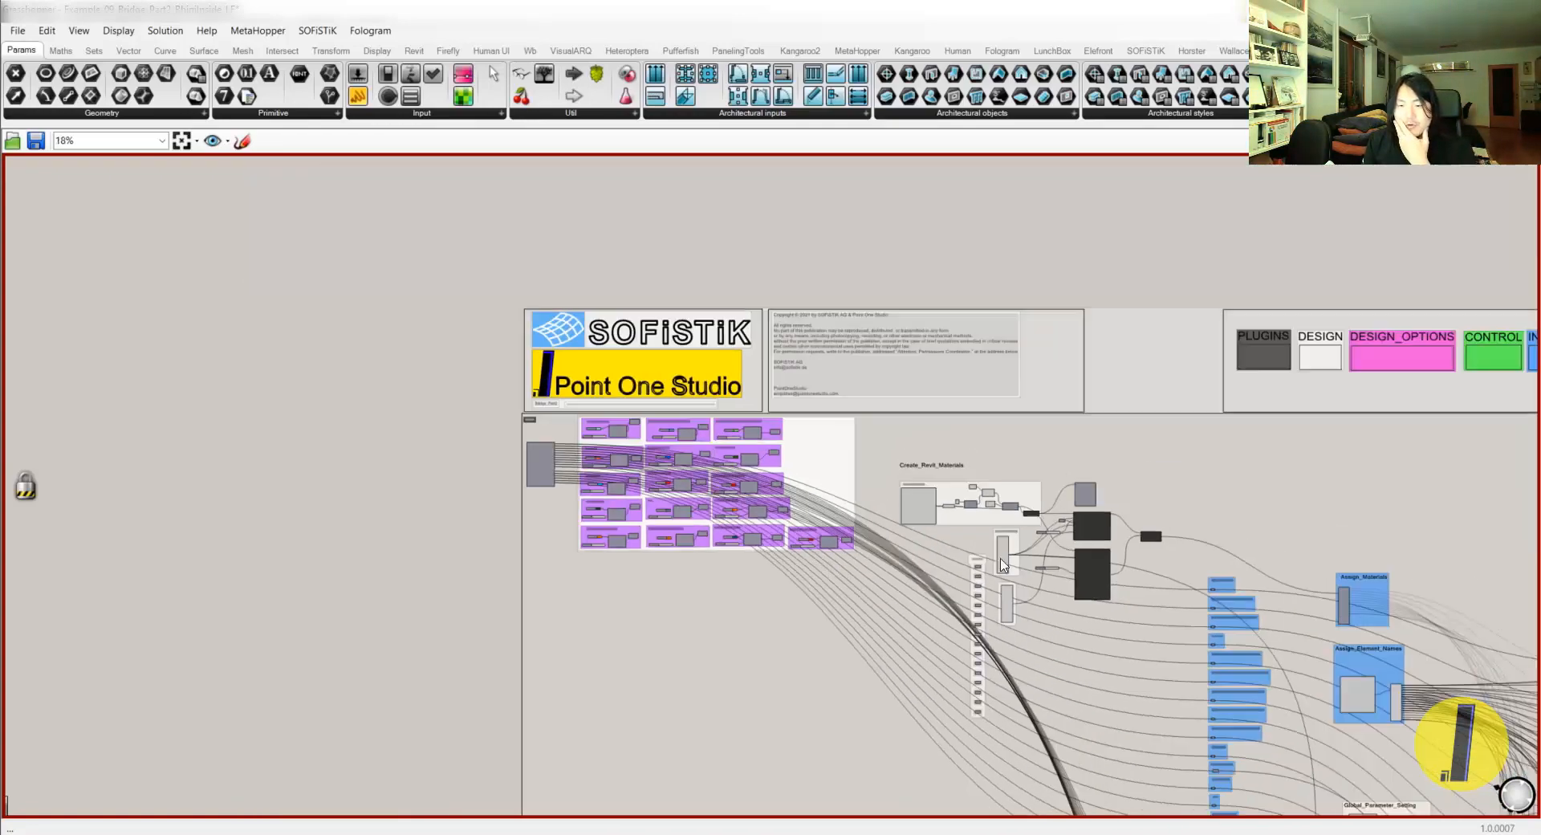
pyautogui.scroll(6, 610, 504)
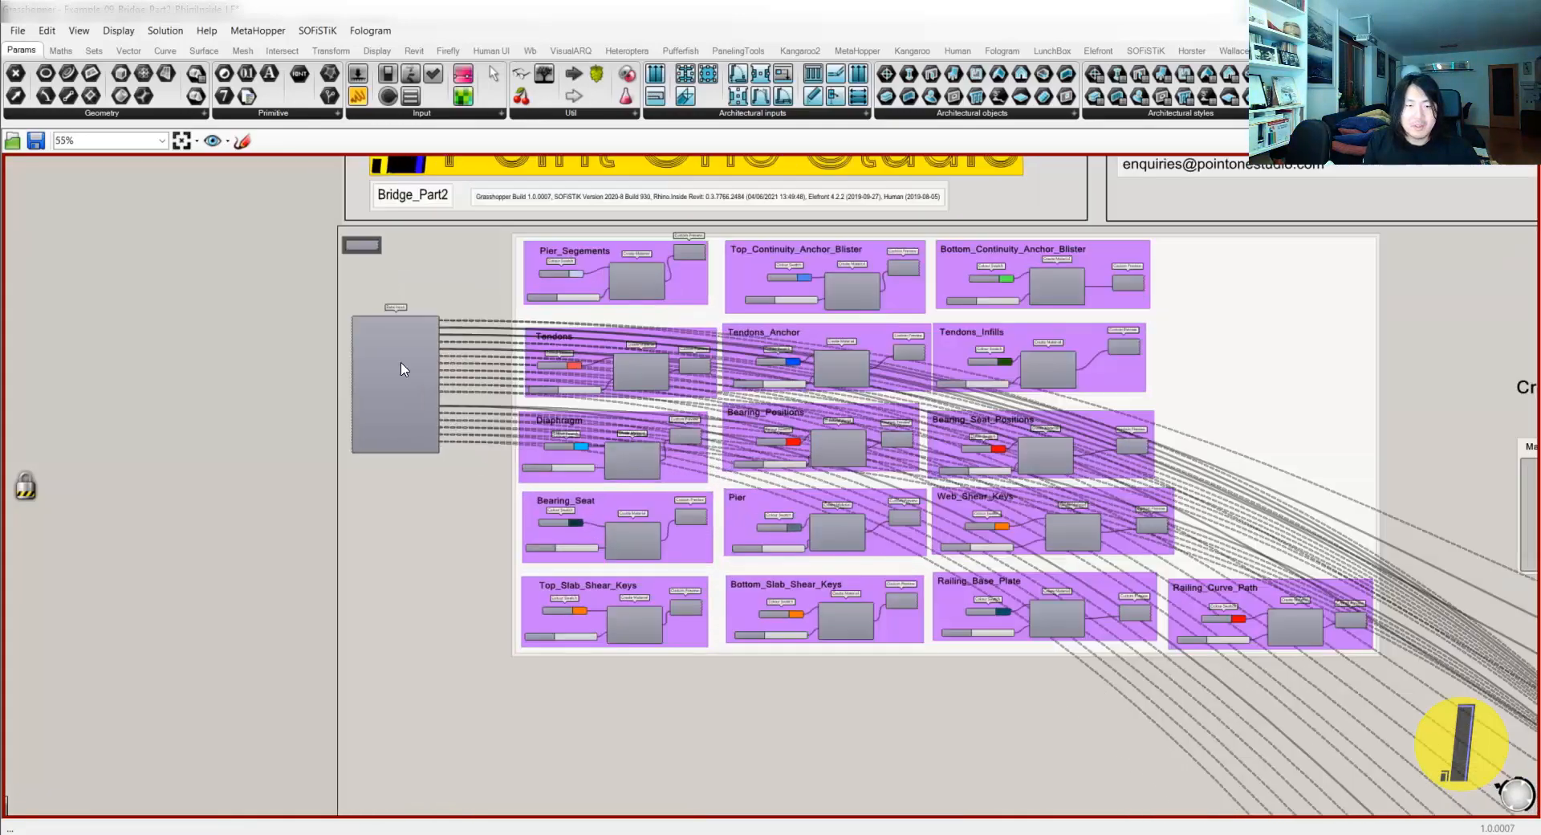
pyautogui.scroll(3, 400, 369)
pyautogui.moveTo(393, 376); pyautogui.dragTo(397, 386)
pyautogui.scroll(-3, 398, 387)
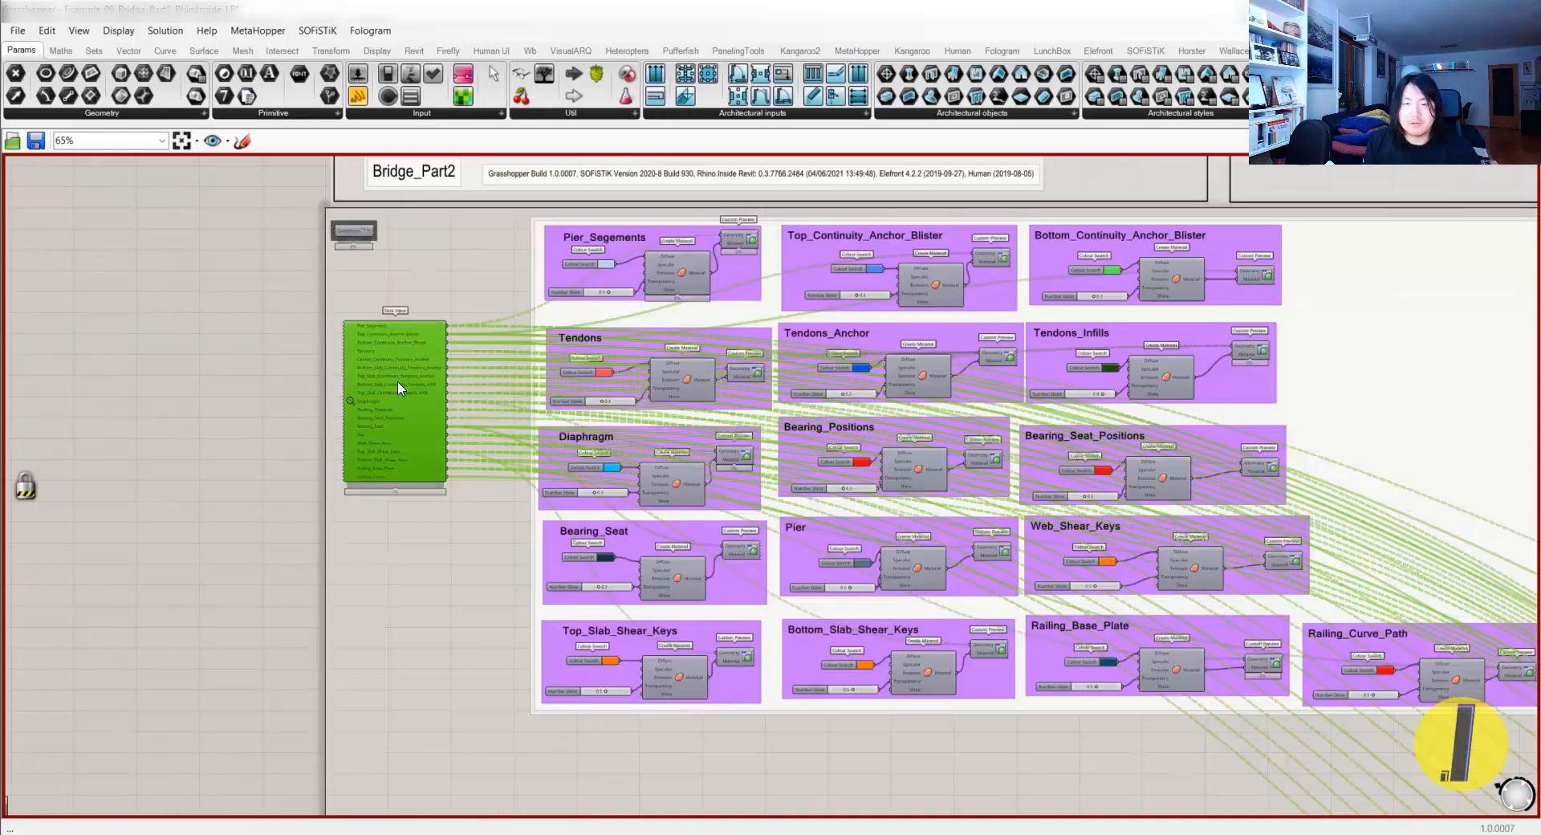
pyautogui.scroll(-2, 908, 377)
# - Examine the Material_Colours merge component in Create_Revit_Materials and its connections to the material graphics and appearance components
pyautogui.click(1013, 392)
pyautogui.moveTo(1013, 394); pyautogui.dragTo(856, 374, button='right')
pyautogui.scroll(2, 970, 542)
pyautogui.moveTo(970, 530); pyautogui.dragTo(771, 446, button='right')
pyautogui.scroll(-2, 783, 461)
pyautogui.scroll(5, 906, 478)
pyautogui.click(911, 477)
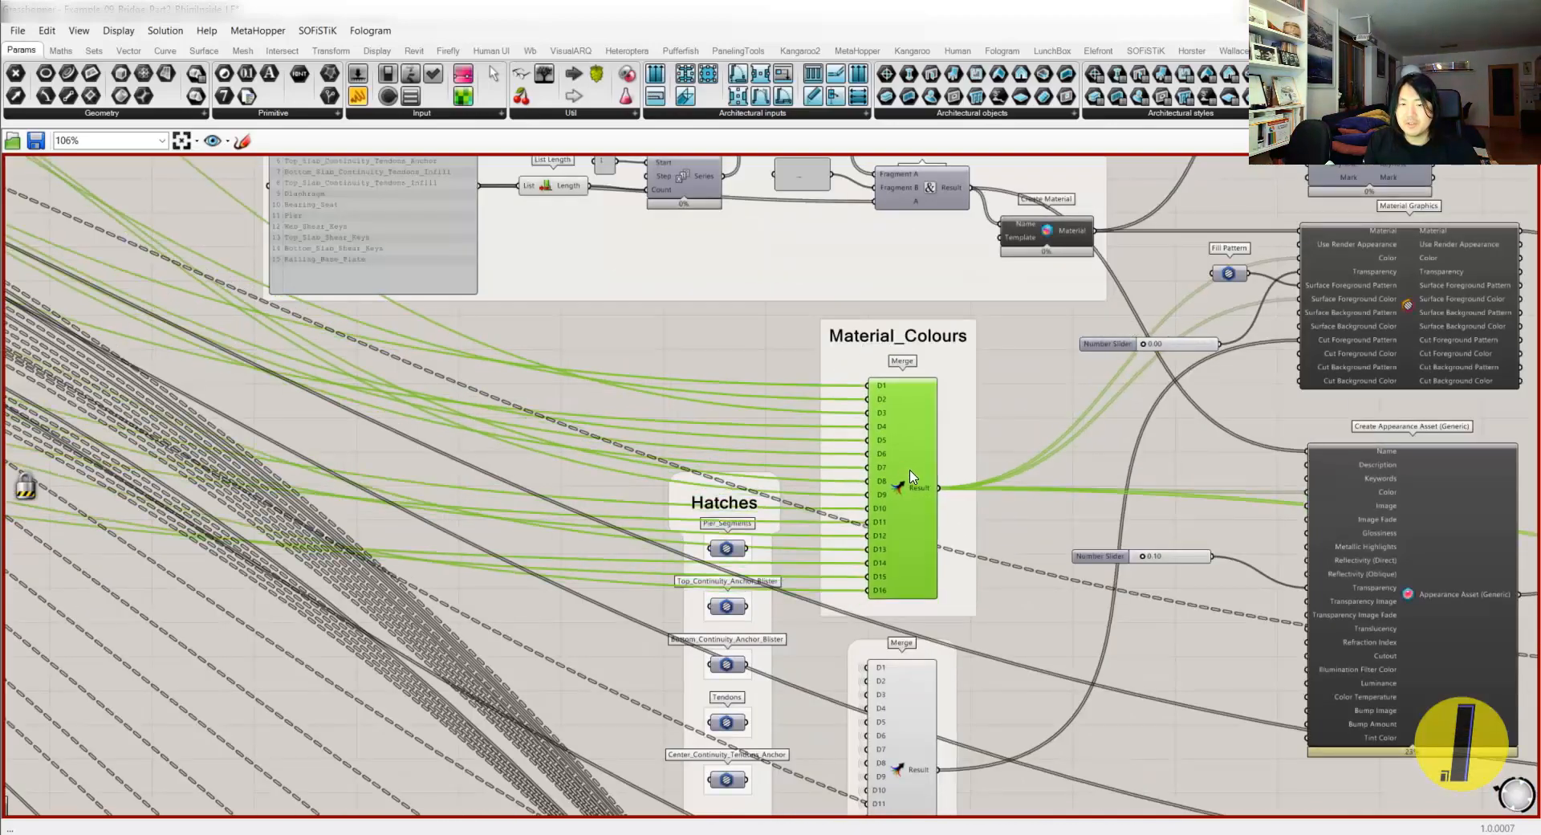
pyautogui.click(966, 447)
pyautogui.scroll(-8, 966, 447)
pyautogui.moveTo(836, 438); pyautogui.dragTo(696, 382, button='right')
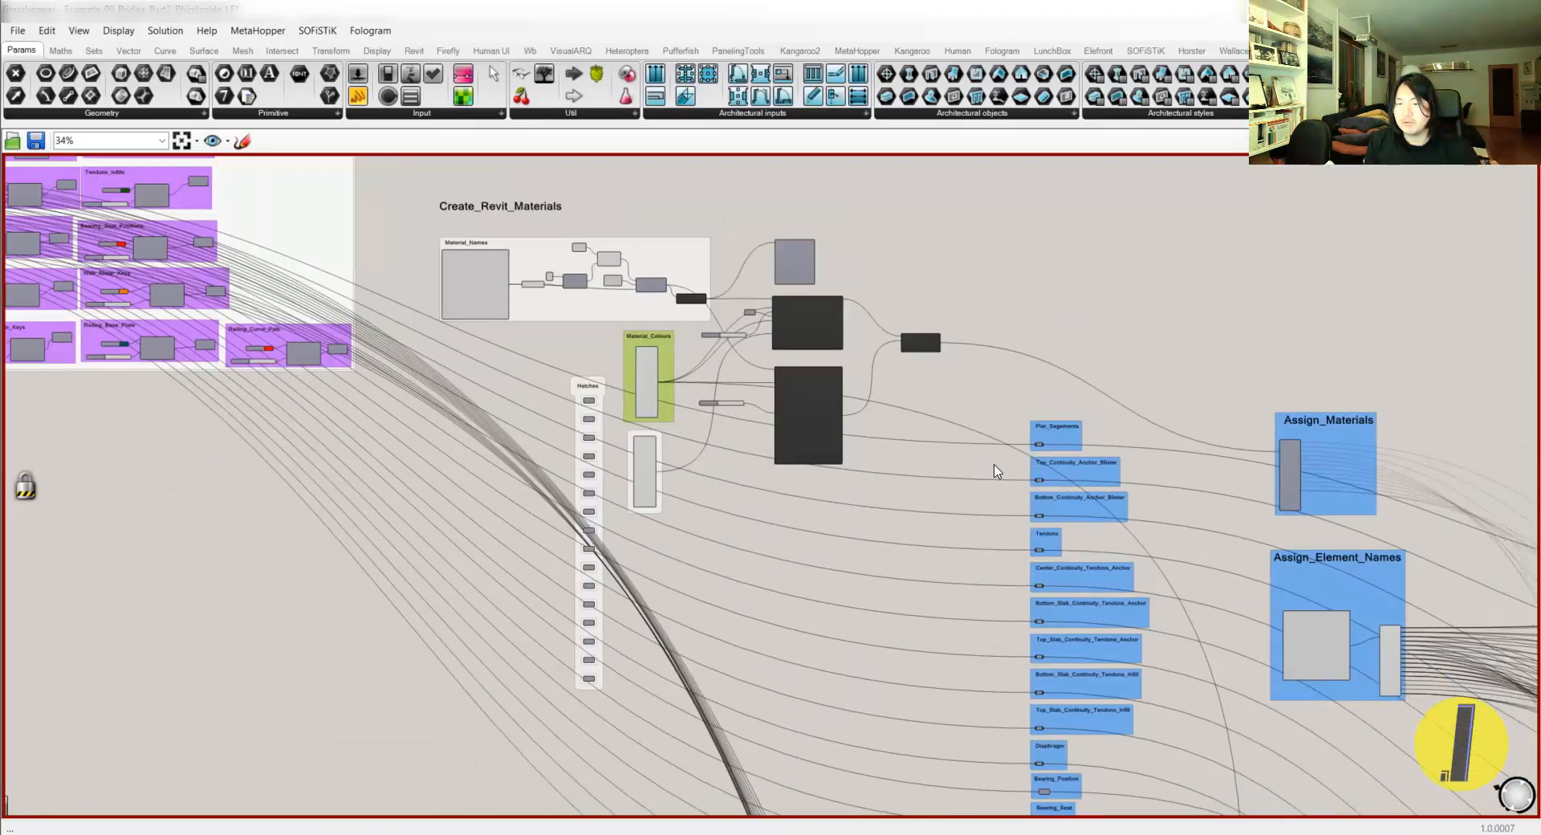
# - Review the element, Assign_Materials and Assign_Element_Names groups, and examine the Material_Names list
pyautogui.click(995, 468)
pyautogui.scroll(-2, 1031, 492)
pyautogui.moveTo(1113, 523); pyautogui.dragTo(1017, 491, button='right')
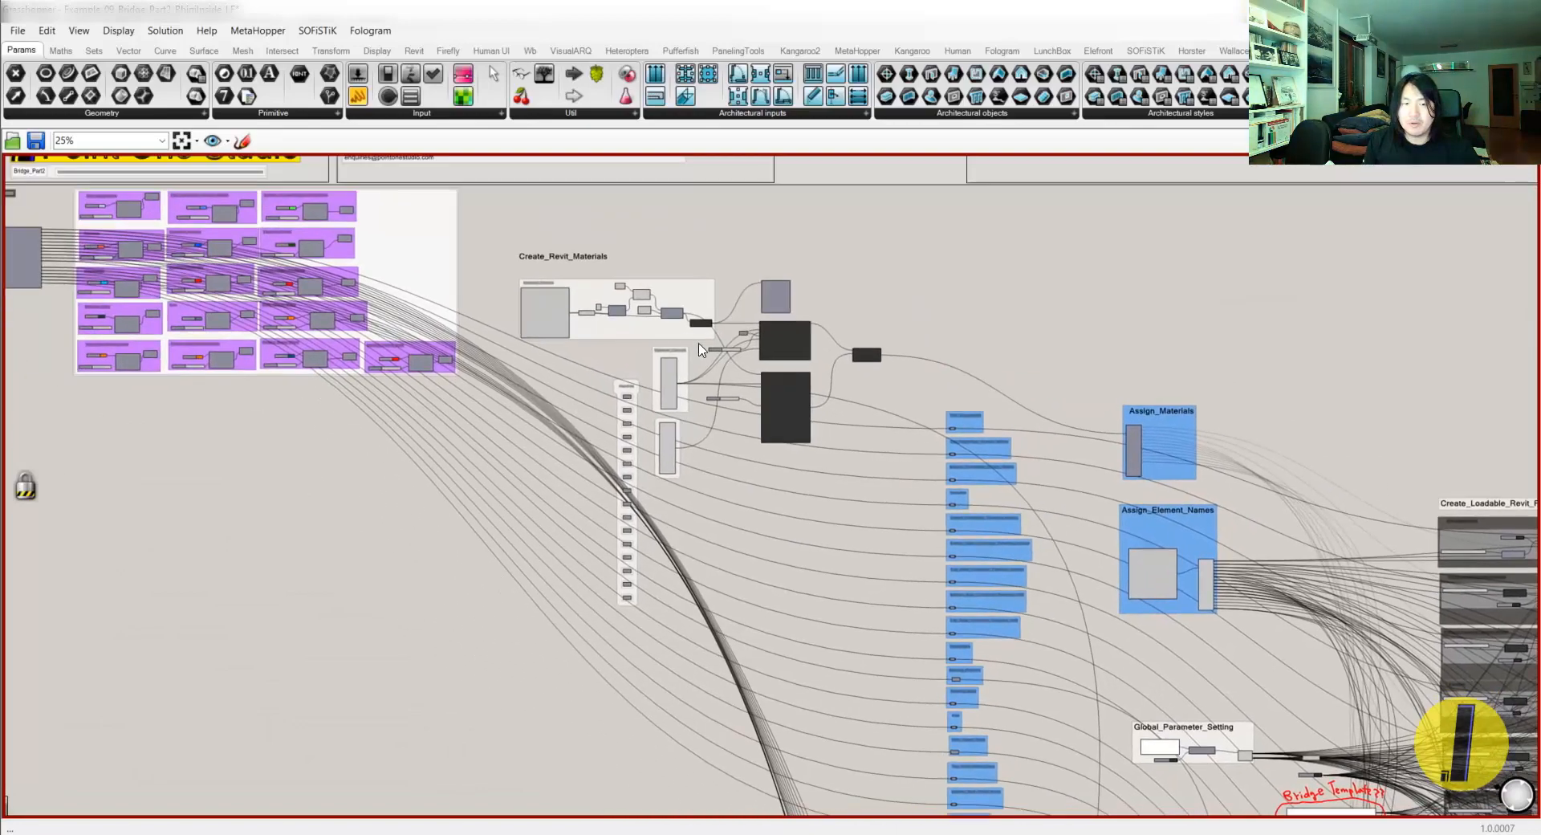
pyautogui.scroll(8, 683, 335)
pyautogui.moveTo(566, 272); pyautogui.dragTo(671, 343, button='right')
pyautogui.click(382, 350)
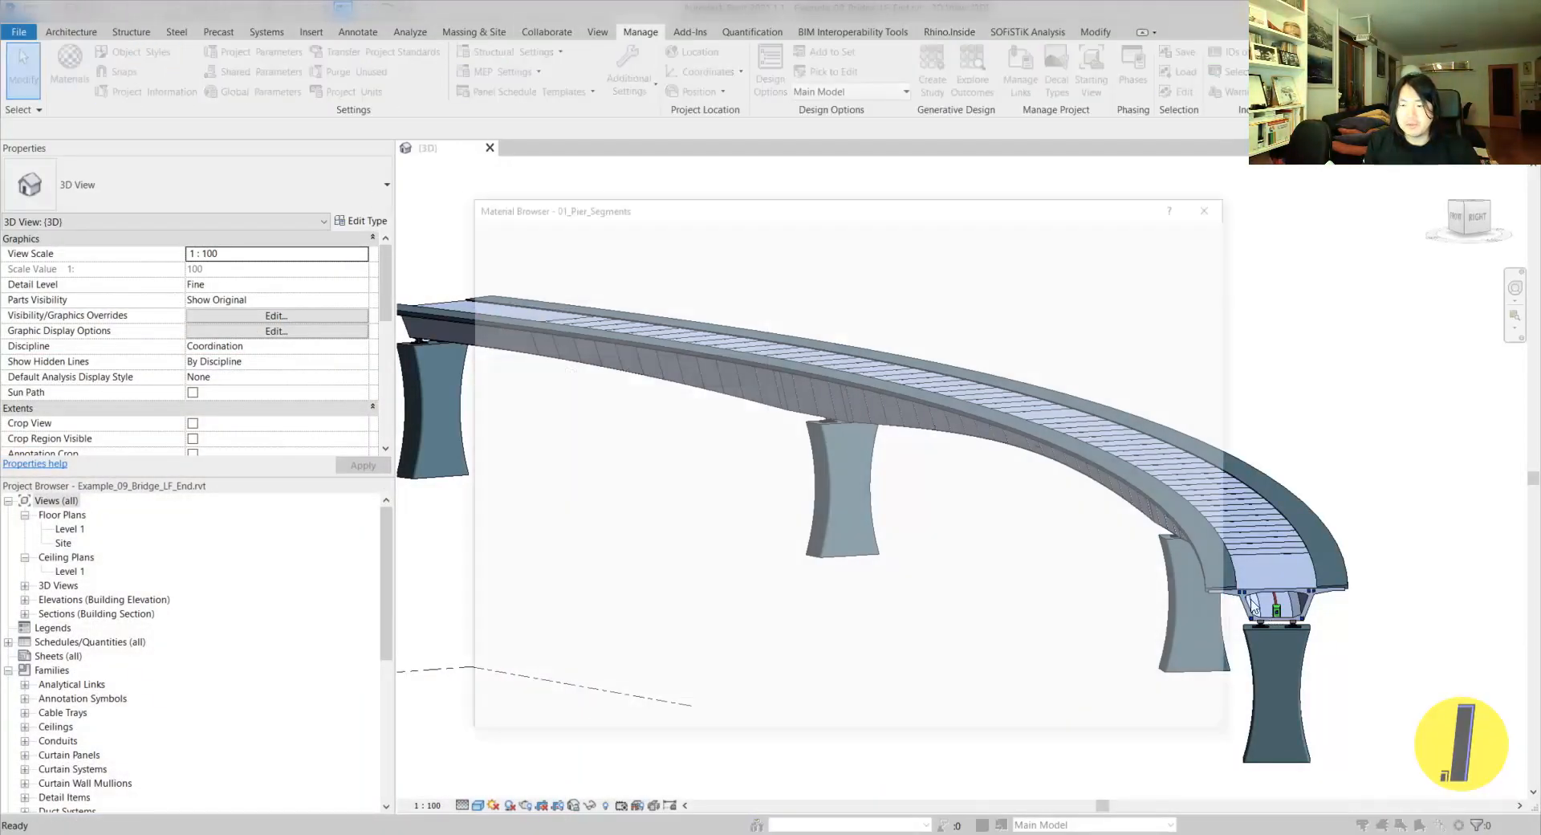
# - Inspect the graphics settings of the numbered bridge materials in Revit, including 04_Tendons and 13_Web_Shear_Keys, and close the Material Browser
pyautogui.click(619, 401)
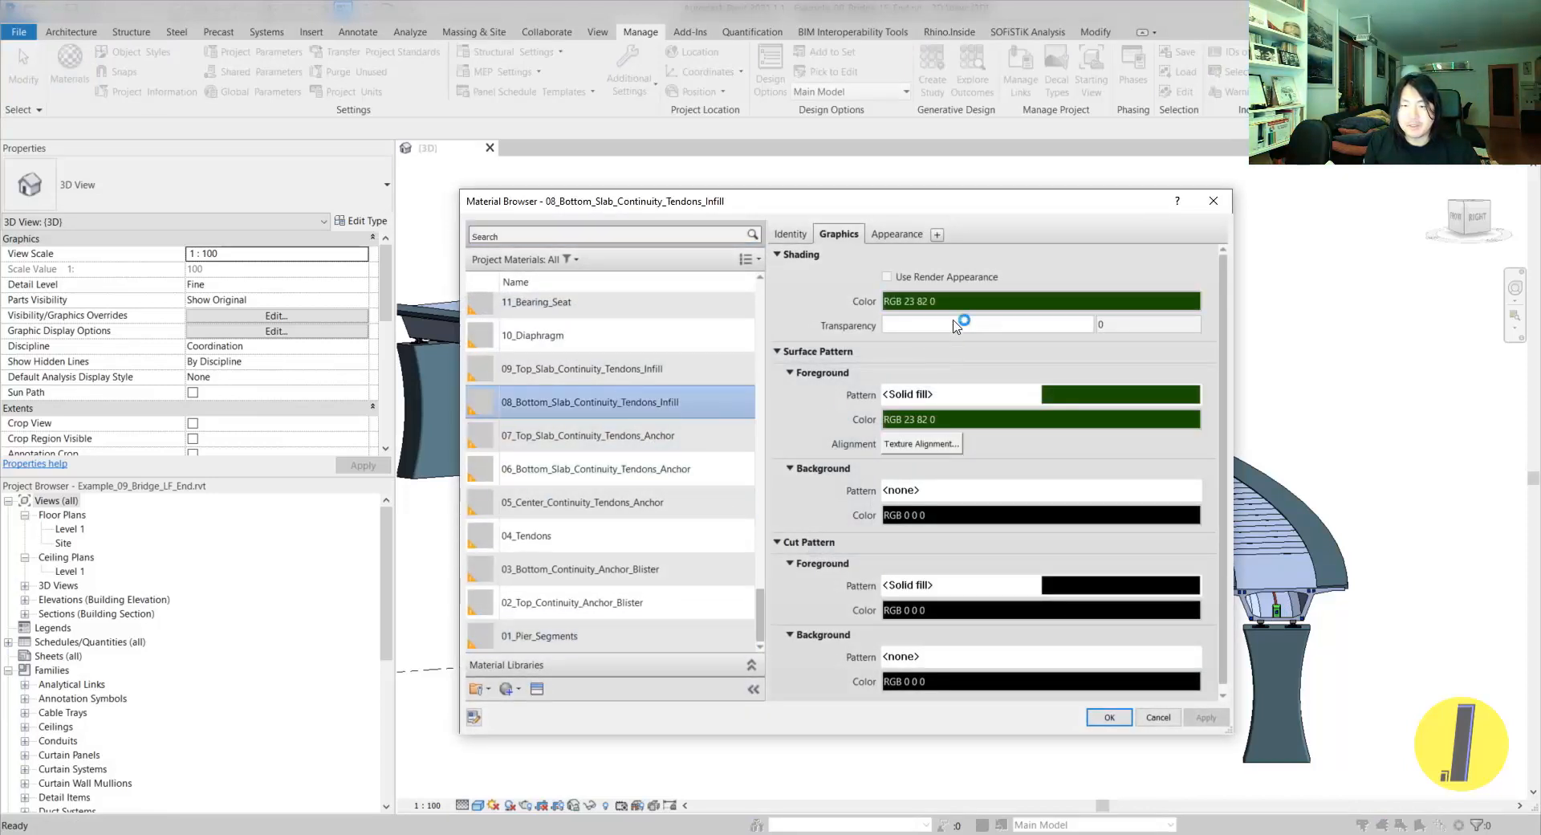
pyautogui.click(560, 467)
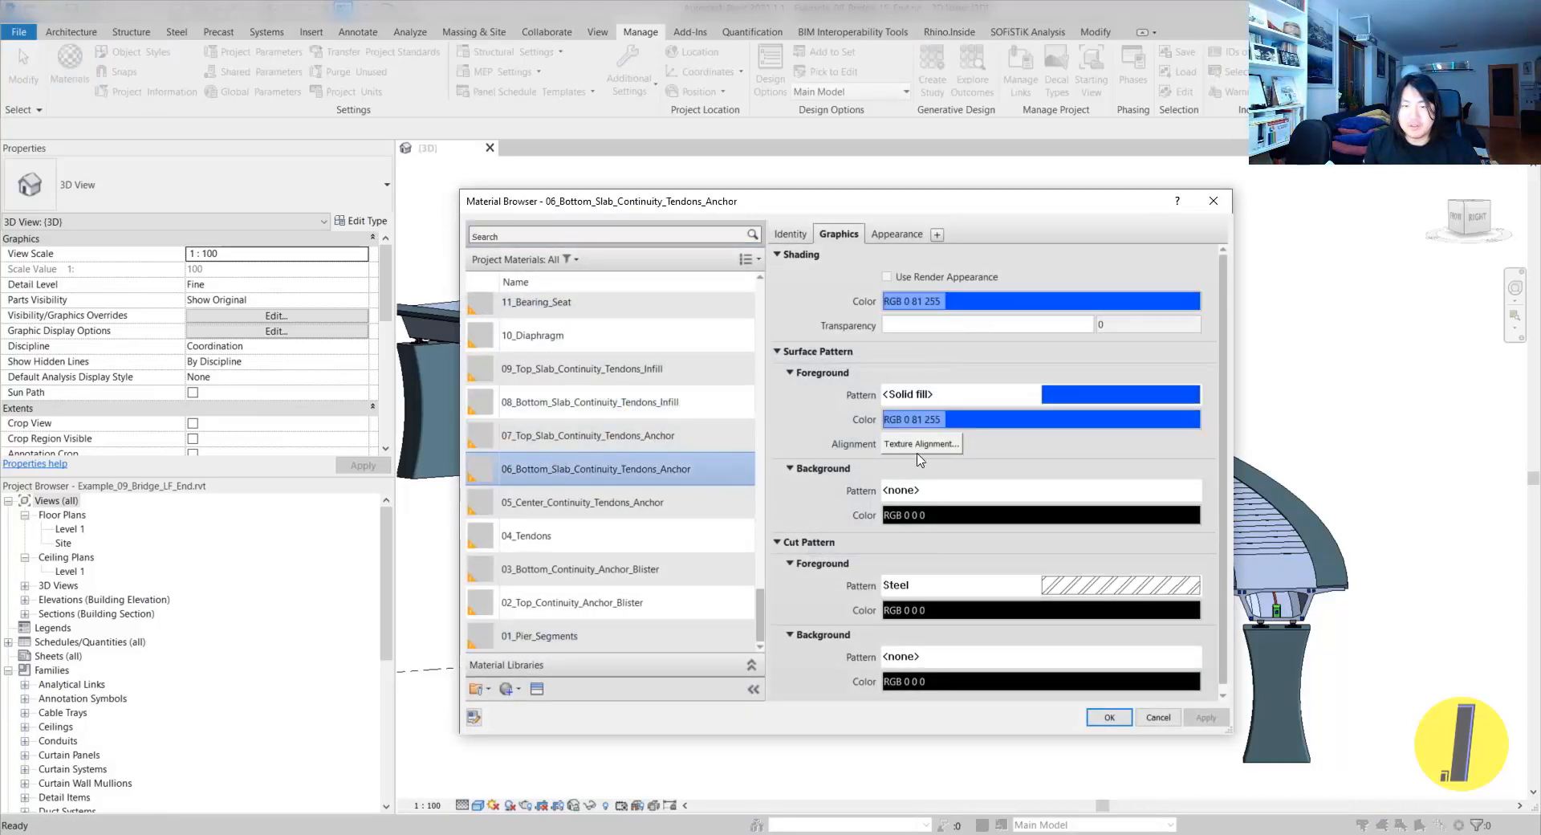
pyautogui.click(615, 504)
pyautogui.click(619, 535)
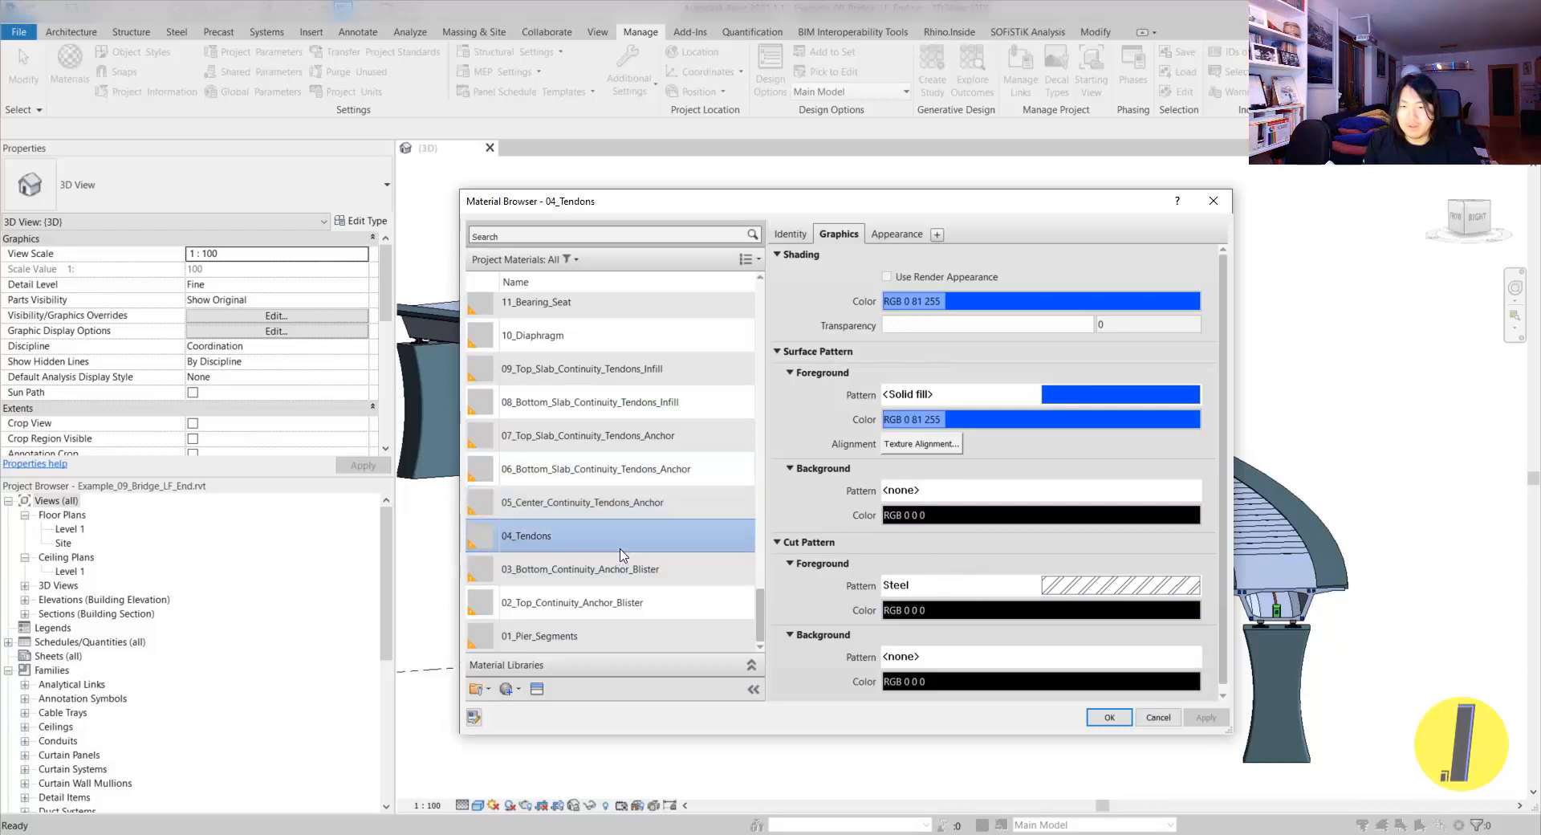
pyautogui.click(625, 569)
pyautogui.click(622, 435)
pyautogui.click(620, 368)
pyautogui.click(625, 471)
pyautogui.scroll(3, 626, 485)
pyautogui.click(605, 432)
pyautogui.click(592, 366)
pyautogui.click(582, 344)
pyautogui.click(586, 399)
pyautogui.click(591, 437)
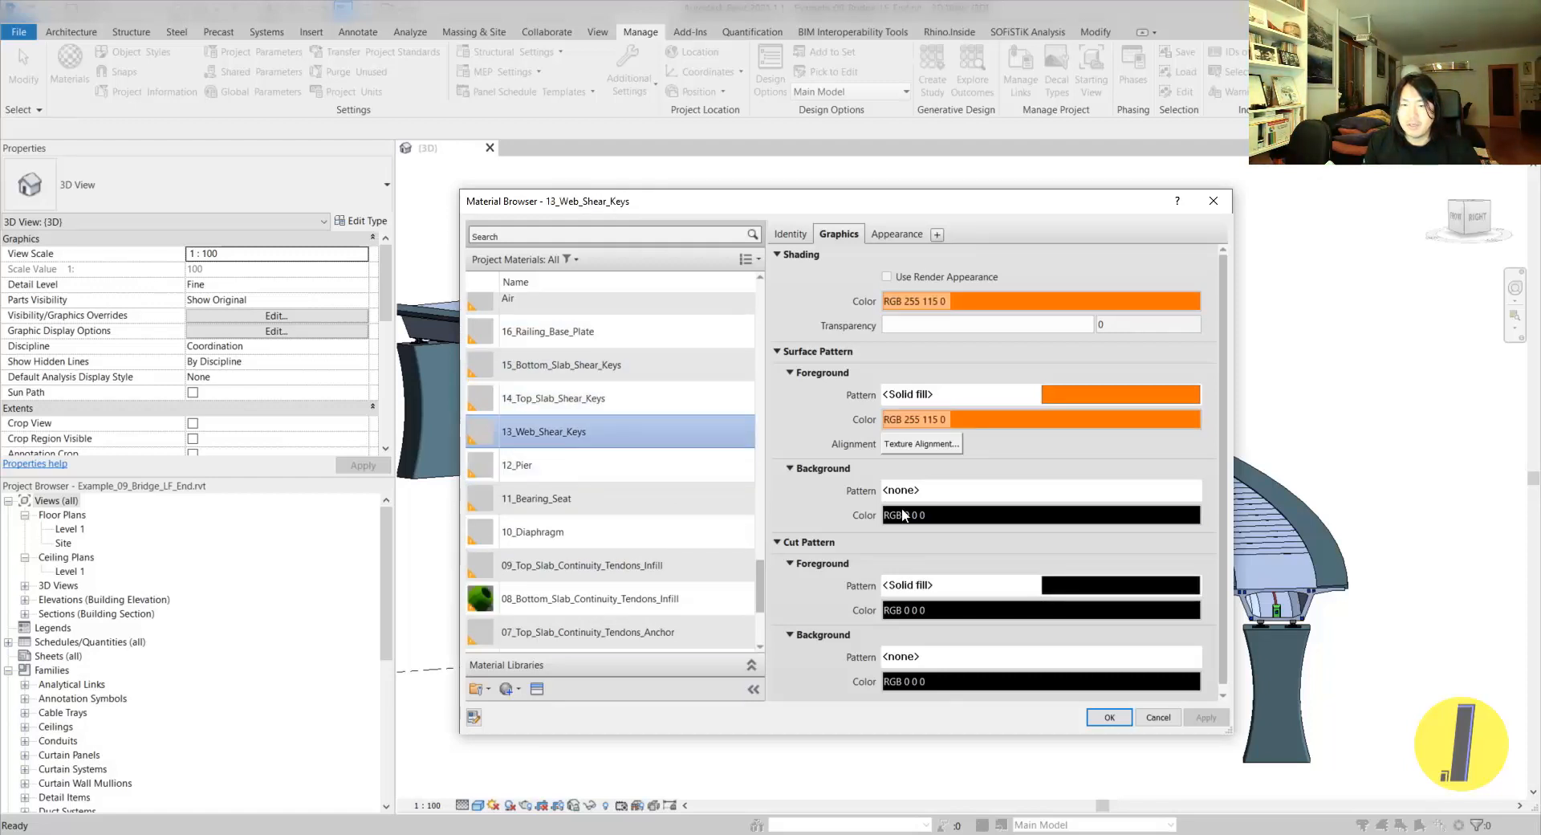
pyautogui.press('Escape')
# - Examine the bridge and its piers in 3D from several sides, and review the view's sun settings
pyautogui.scroll(-2, 1076, 472)
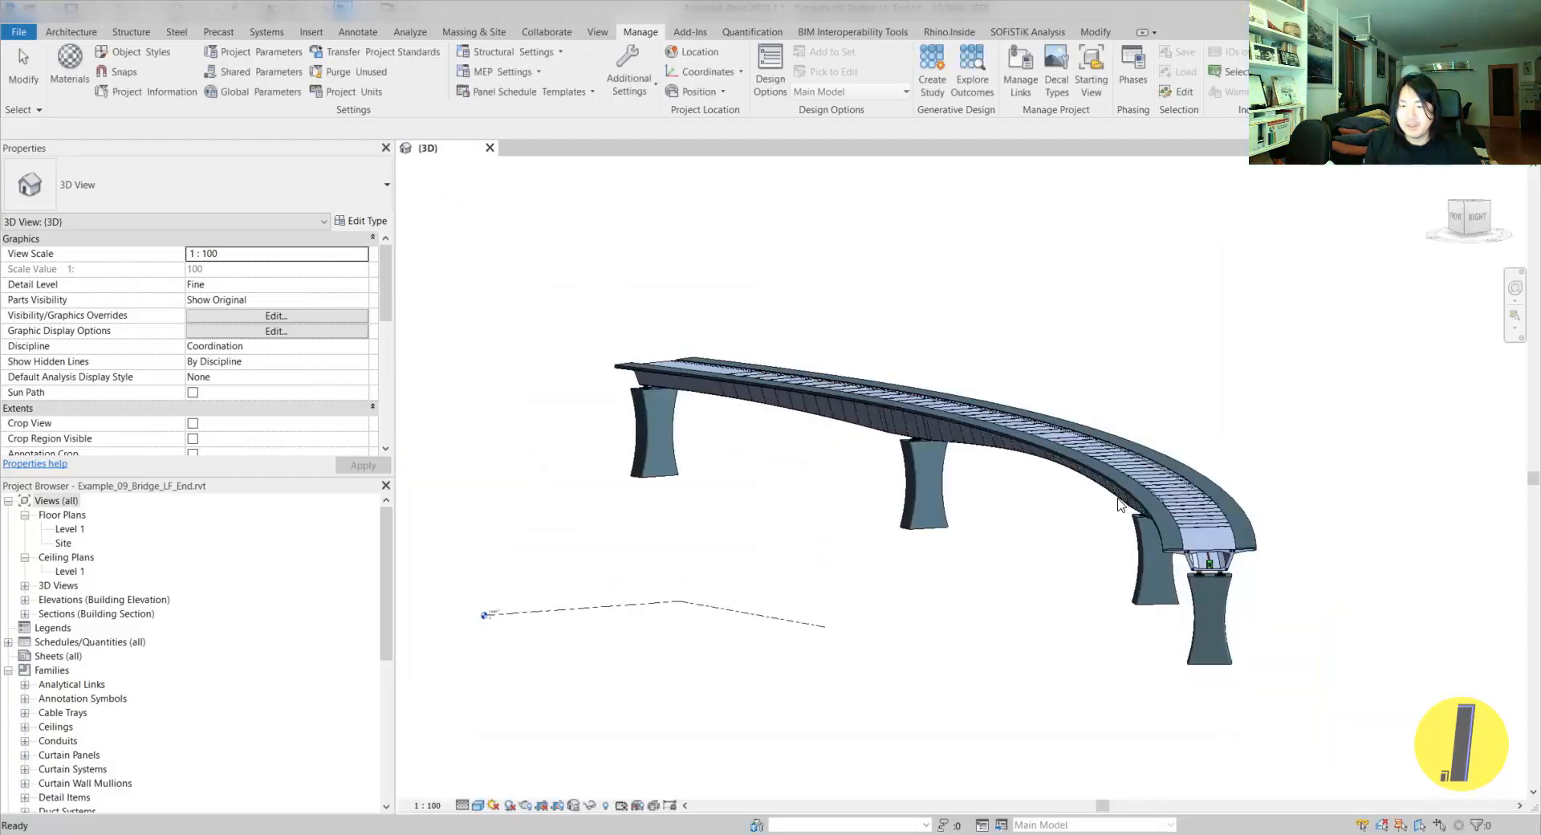
pyautogui.keyDown('shift'); pyautogui.moveTo(1134, 519); pyautogui.dragTo(1093, 484, button='middle'); pyautogui.keyUp('shift')
pyautogui.scroll(4, 1220, 588)
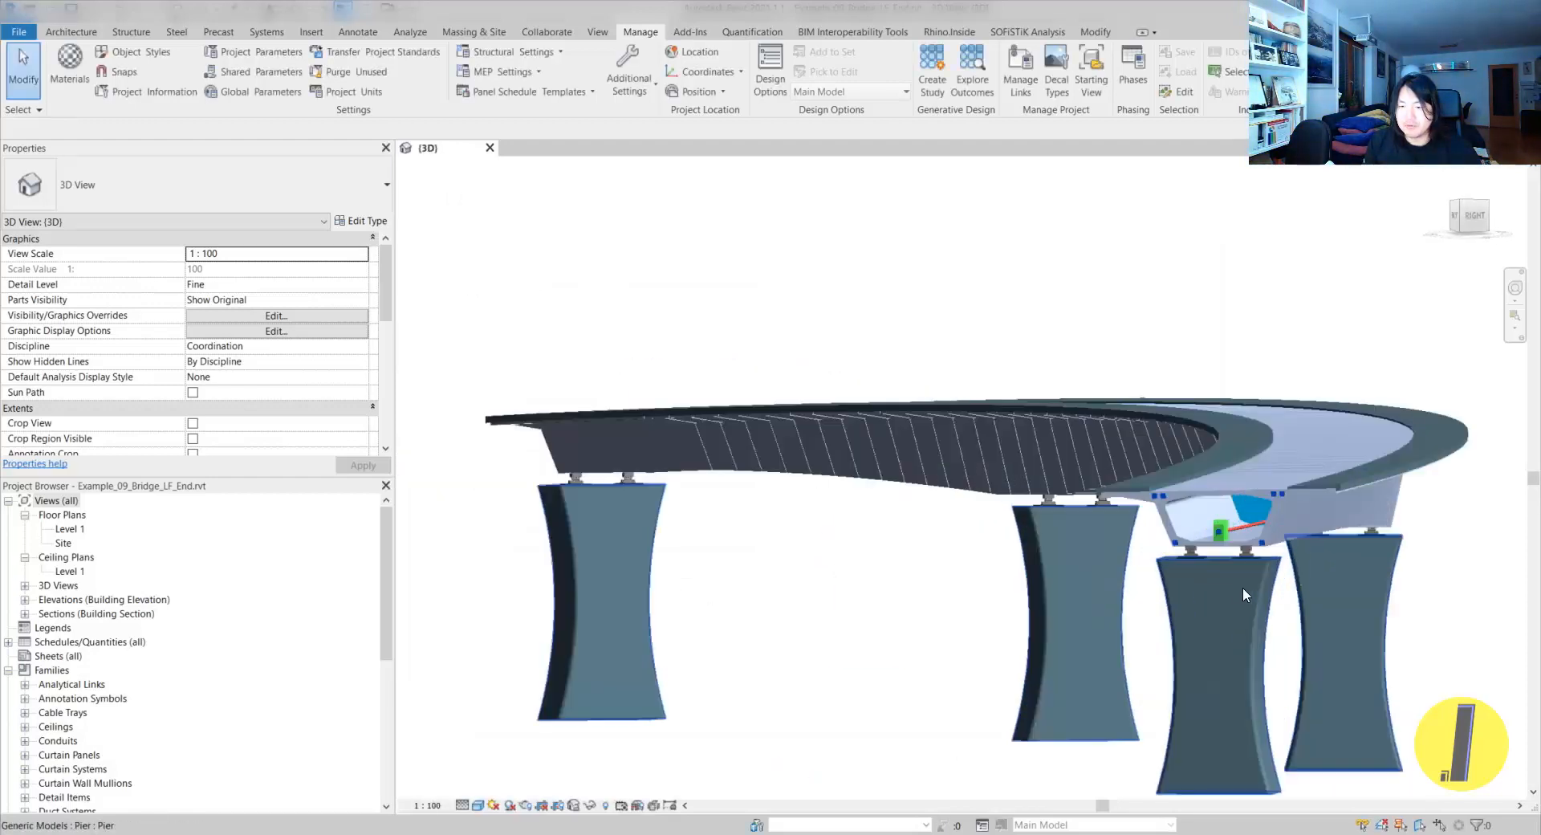
pyautogui.keyDown('shift'); pyautogui.moveTo(1242, 574); pyautogui.dragTo(798, 530, button='middle'); pyautogui.keyUp('shift')
pyautogui.scroll(-3, 803, 528)
pyautogui.keyDown('shift'); pyautogui.moveTo(1044, 486); pyautogui.dragTo(891, 449, button='middle'); pyautogui.keyUp('shift')
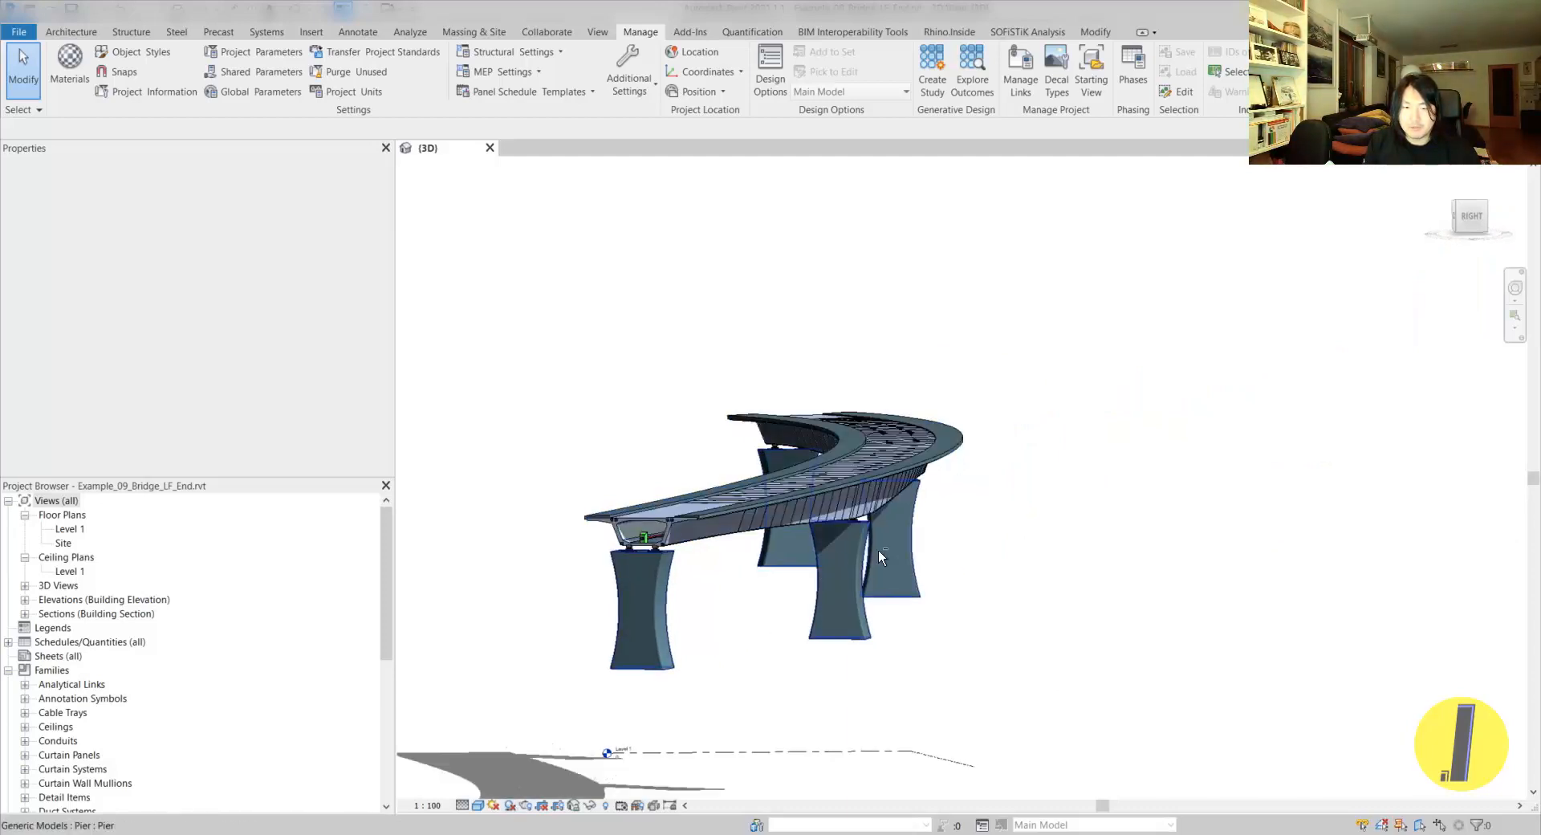
pyautogui.keyDown('shift'); pyautogui.moveTo(733, 647); pyautogui.dragTo(634, 729, button='middle'); pyautogui.keyUp('shift')
pyautogui.click(508, 805)
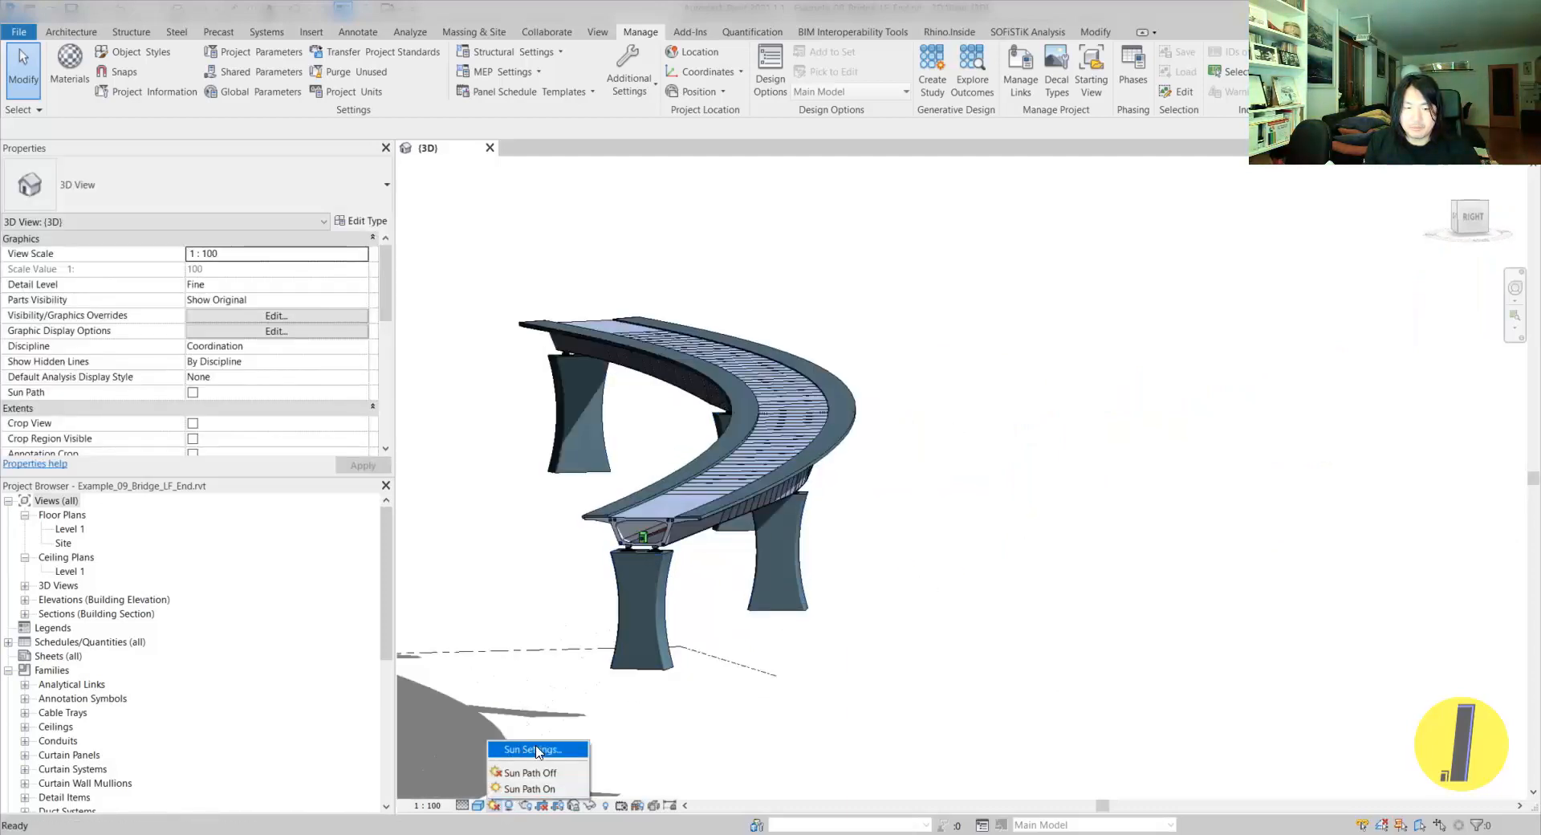
pyautogui.click(534, 742)
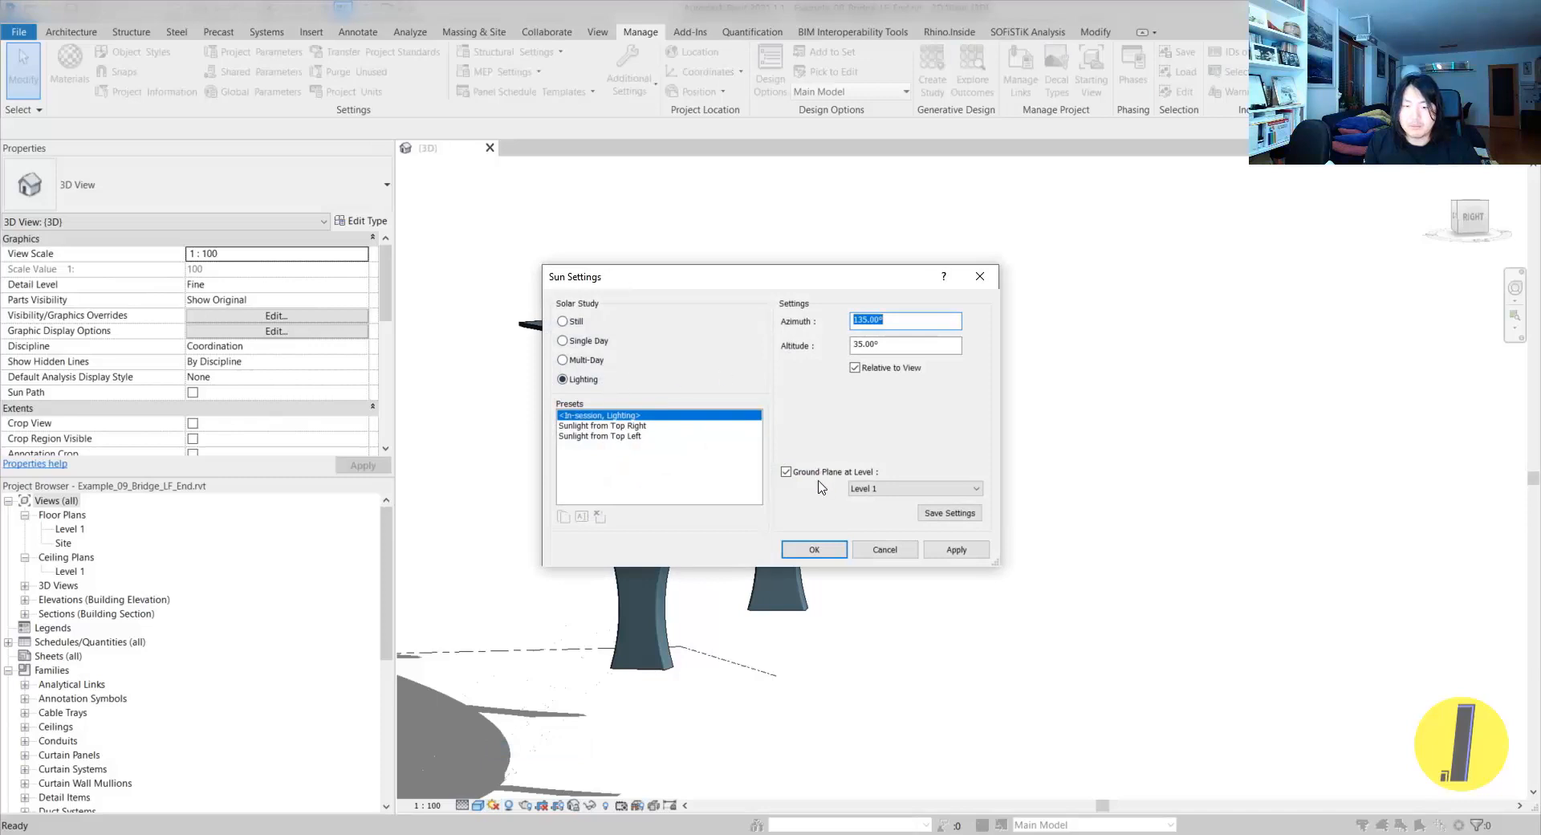
pyautogui.click(810, 550)
# - Open the bridge deck's Pier_Segments family for editing
pyautogui.keyDown('shift'); pyautogui.moveTo(806, 554); pyautogui.dragTo(661, 607, button='middle'); pyautogui.keyUp('shift')
pyautogui.scroll(4, 661, 607)
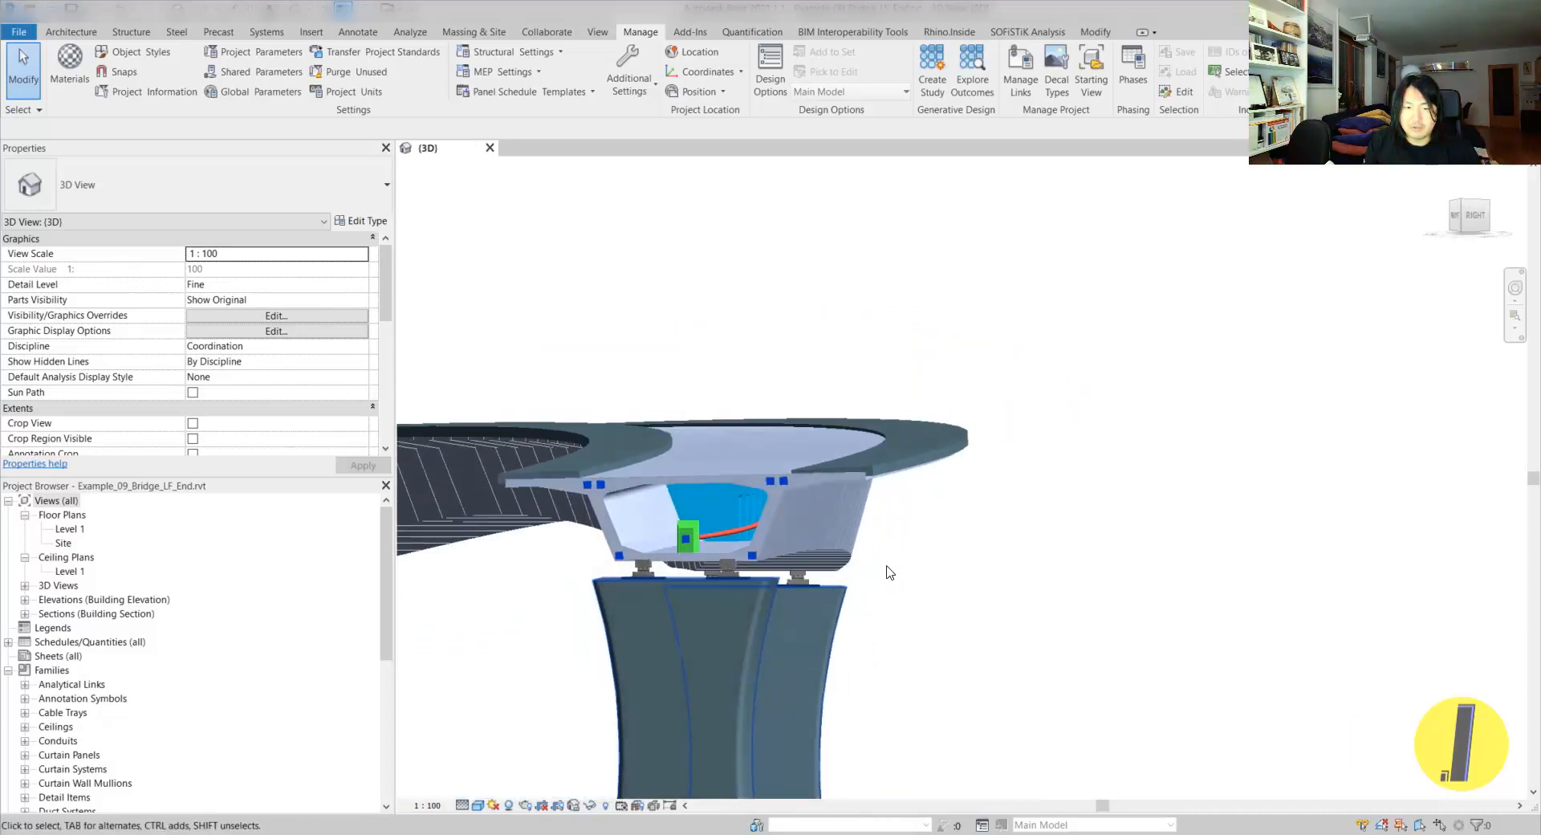
pyautogui.scroll(-3, 1319, 479)
pyautogui.keyDown('shift'); pyautogui.moveTo(1139, 448); pyautogui.dragTo(665, 548, button='middle'); pyautogui.keyUp('shift')
pyautogui.moveTo(929, 530); pyautogui.dragTo(575, 505, button='middle')
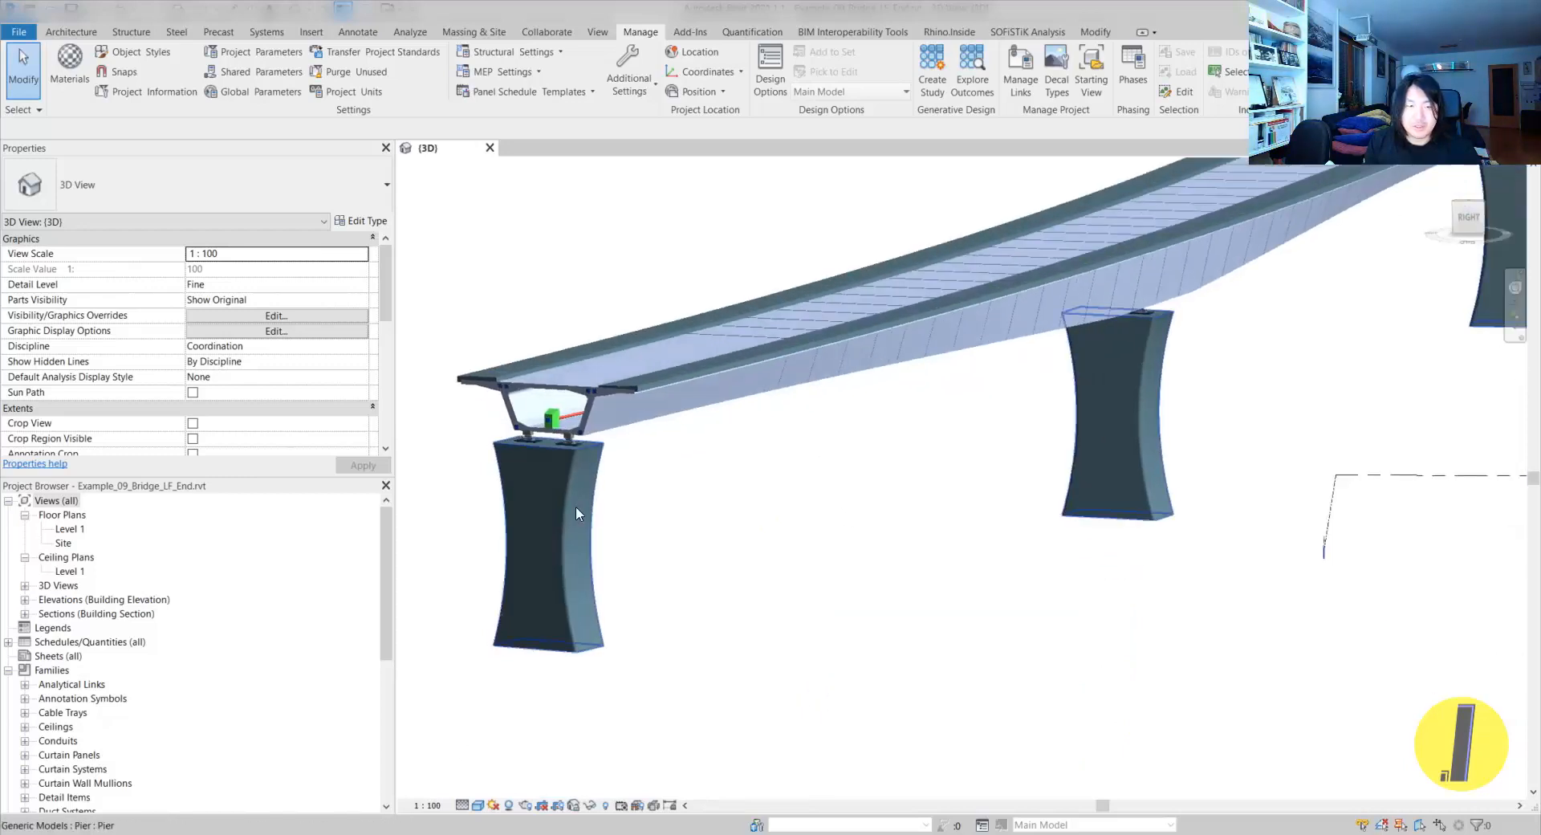
pyautogui.click(854, 361)
pyautogui.moveTo(854, 361); pyautogui.dragTo(854, 513, button='middle')
pyautogui.click(647, 71)
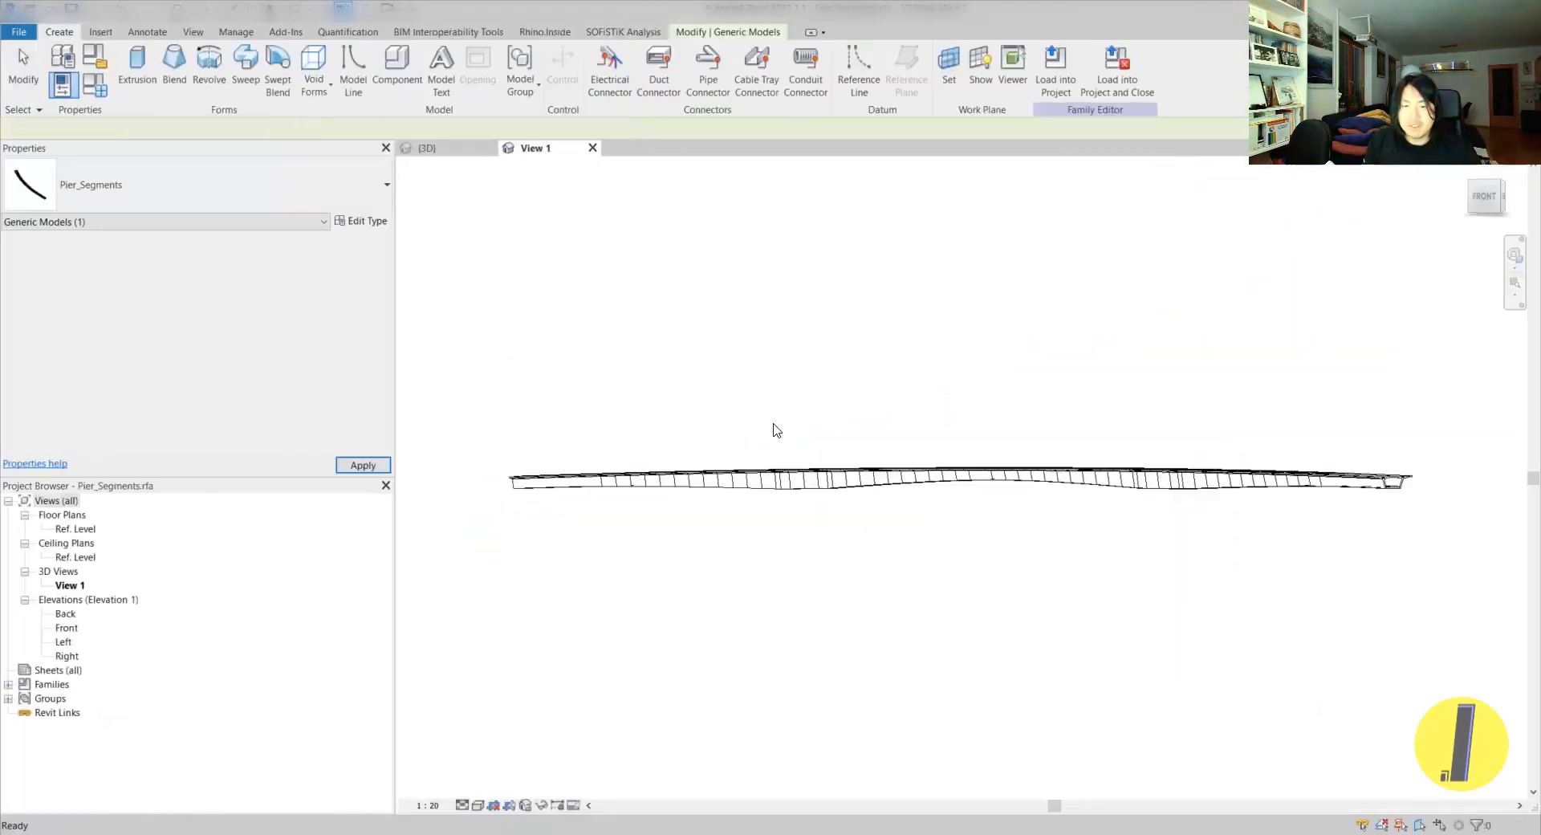
# - Set the Pier_Segments family's 3D view to the Shaded visual style
pyautogui.keyDown('shift'); pyautogui.moveTo(784, 457); pyautogui.dragTo(859, 595, button='middle'); pyautogui.keyUp('shift')
pyautogui.scroll(3, 758, 469)
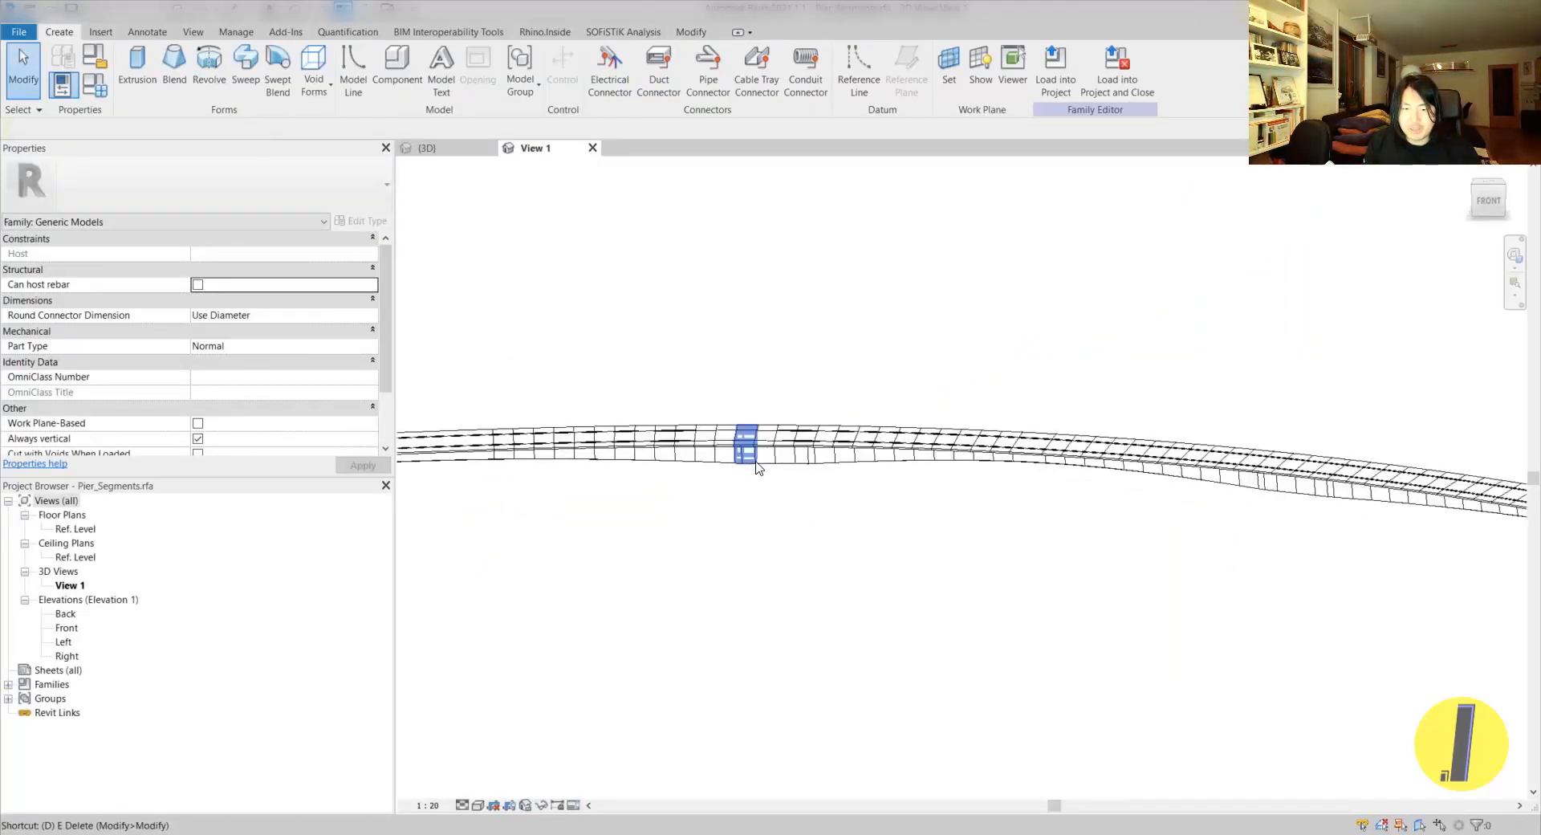
pyautogui.moveTo(791, 493); pyautogui.dragTo(1059, 527, button='middle')
pyautogui.press('s')
pyautogui.press('d')
# - Examine the hollow box section and small tendon openings of the segment at the end of the deck
pyautogui.keyDown('shift'); pyautogui.moveTo(814, 481); pyautogui.dragTo(890, 514, button='middle'); pyautogui.keyUp('shift')
pyautogui.moveTo(654, 643); pyautogui.dragTo(1123, 481, button='middle')
pyautogui.scroll(3, 784, 456)
pyautogui.click(782, 485)
pyautogui.keyDown('shift'); pyautogui.moveTo(827, 514); pyautogui.dragTo(930, 518, button='middle'); pyautogui.keyUp('shift')
pyautogui.scroll(2, 872, 510)
pyautogui.press('Escape')
pyautogui.press('Escape')
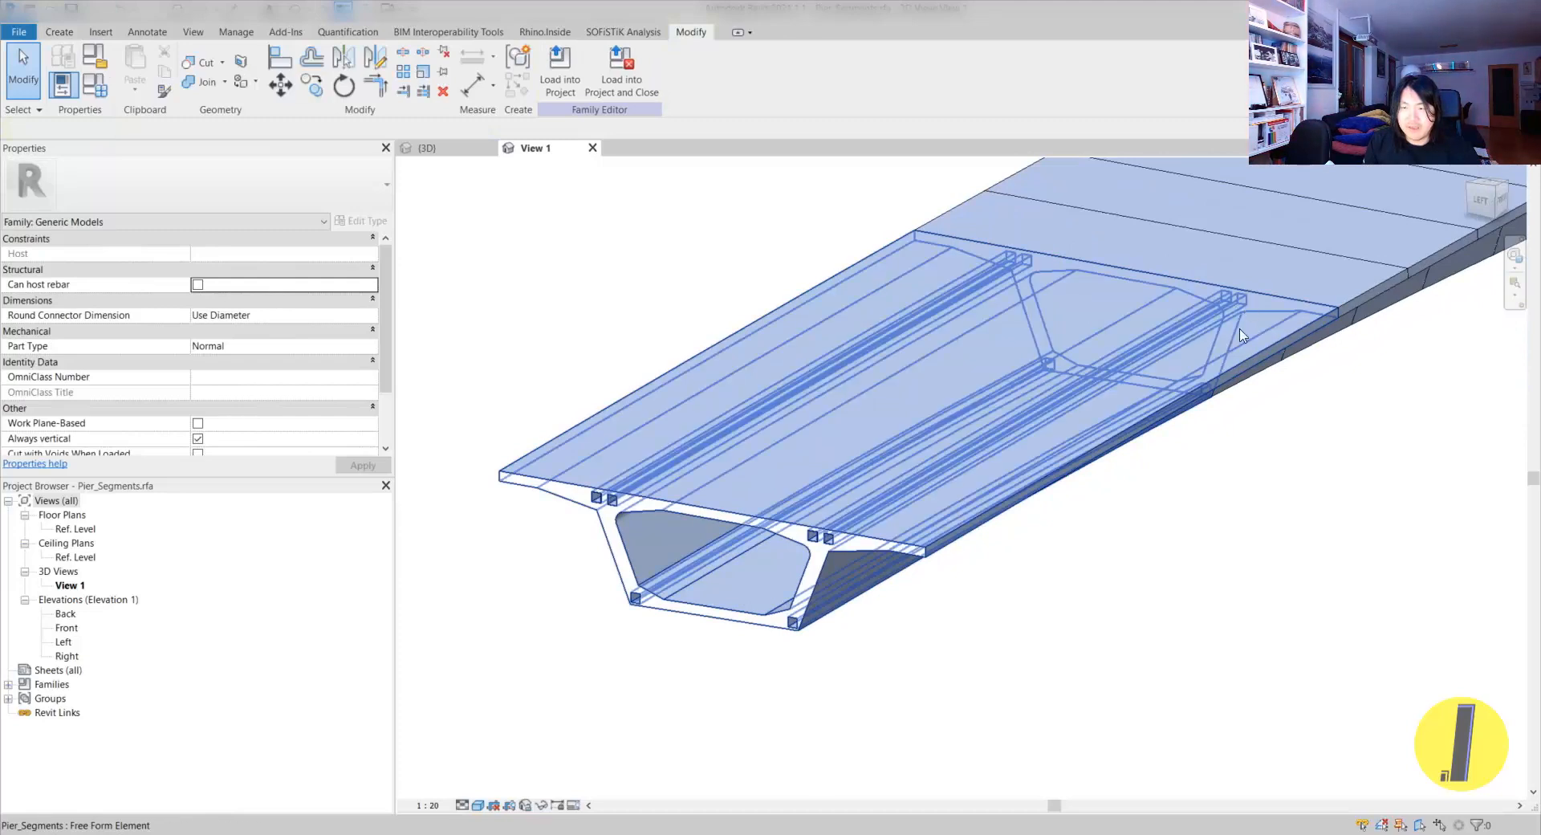
# - Select individual segments along the deck and inspect their solid geometry from several angles
pyautogui.moveTo(1253, 313); pyautogui.dragTo(778, 528, button='middle')
pyautogui.click(1003, 398)
pyautogui.keyDown('shift'); pyautogui.moveTo(1053, 373); pyautogui.dragTo(998, 282, button='middle'); pyautogui.keyUp('shift')
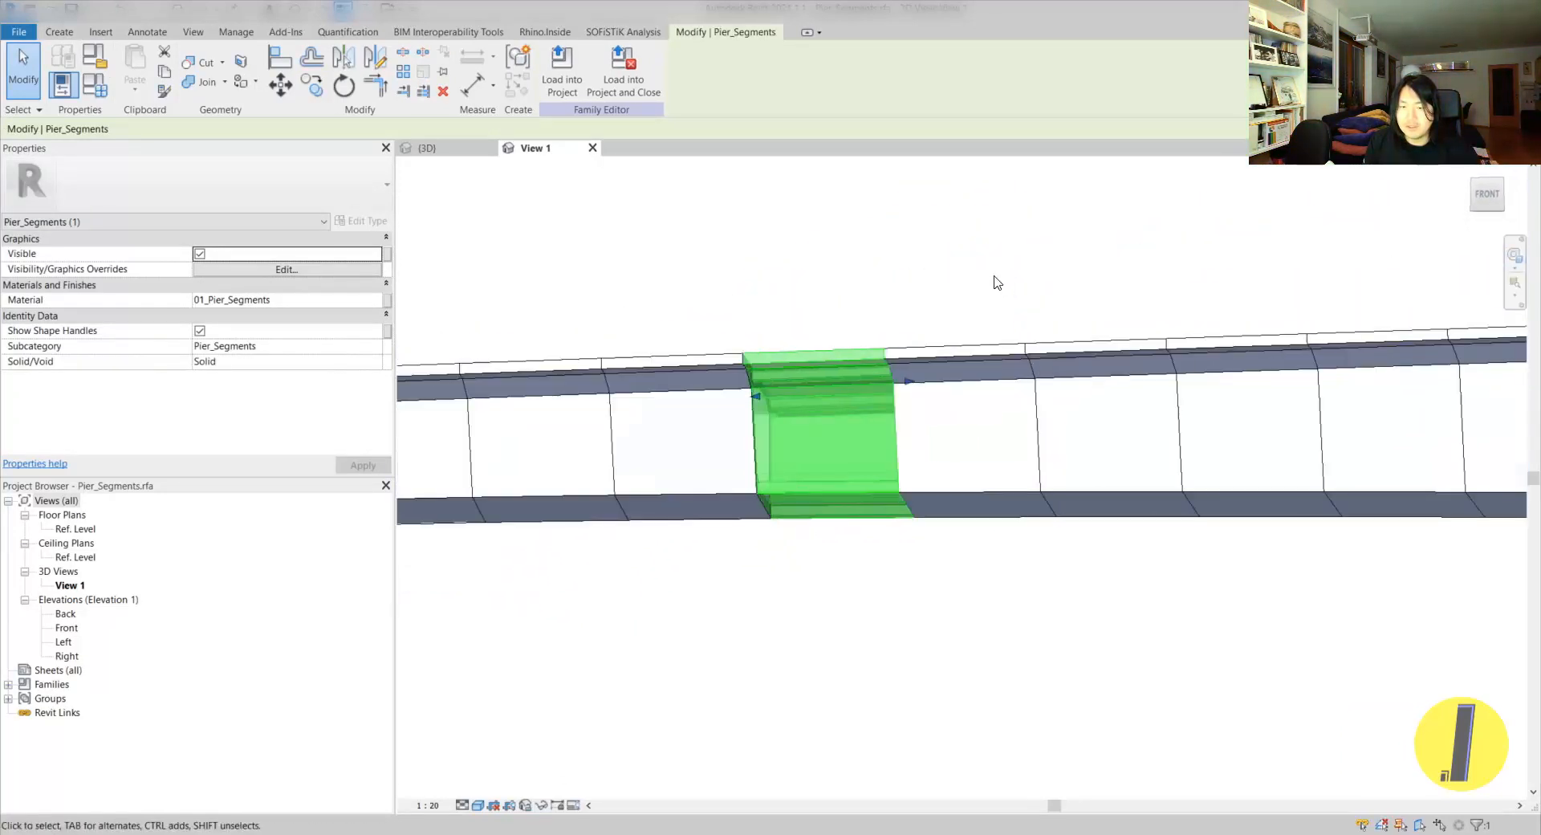
pyautogui.click(1077, 460)
pyautogui.keyDown('shift'); pyautogui.moveTo(1077, 460); pyautogui.dragTo(953, 591, button='middle'); pyautogui.keyUp('shift')
pyautogui.scroll(5, 1020, 479)
pyautogui.keyDown('shift'); pyautogui.moveTo(1019, 479); pyautogui.dragTo(954, 497, button='middle'); pyautogui.keyUp('shift')
pyautogui.press('Escape')
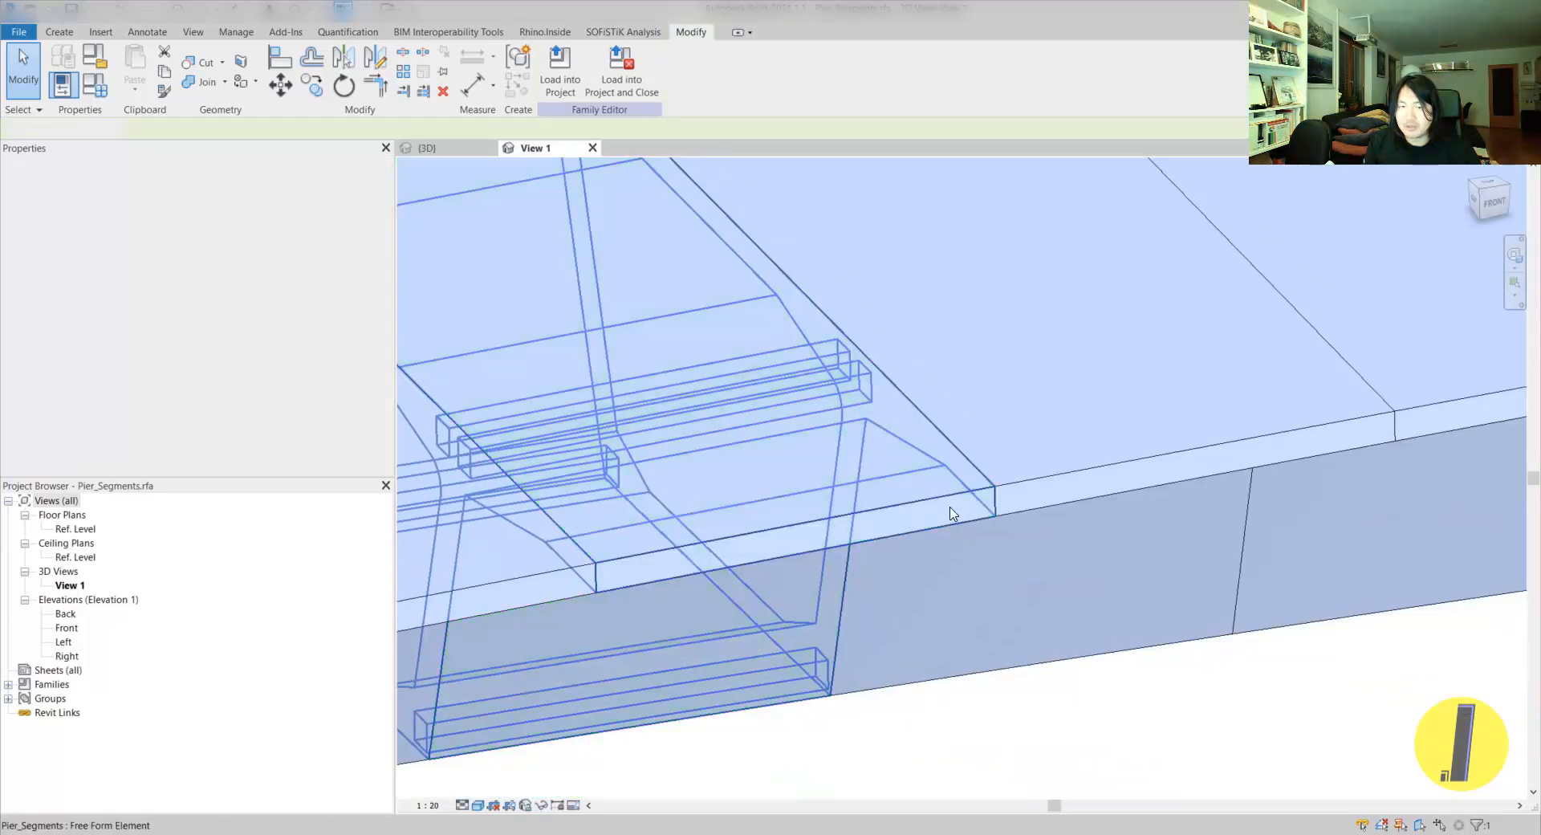
pyautogui.scroll(-1, 948, 499)
pyautogui.click(948, 499)
pyautogui.press('Delete')
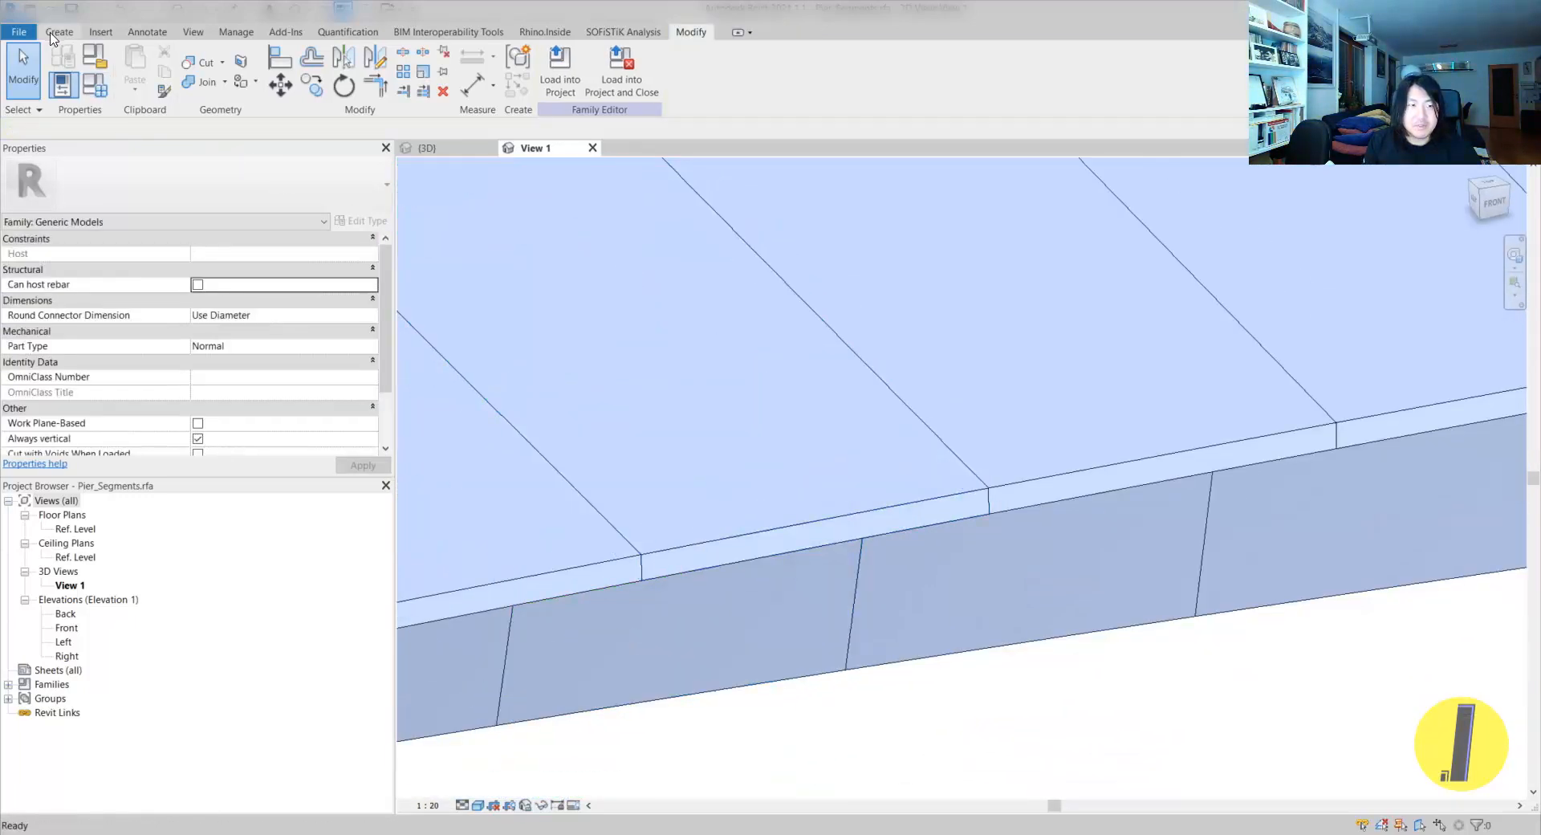
# - Start a void extrusion, pick the end face of a mid-deck segment as its work plane, and show that plane
pyautogui.click(312, 88)
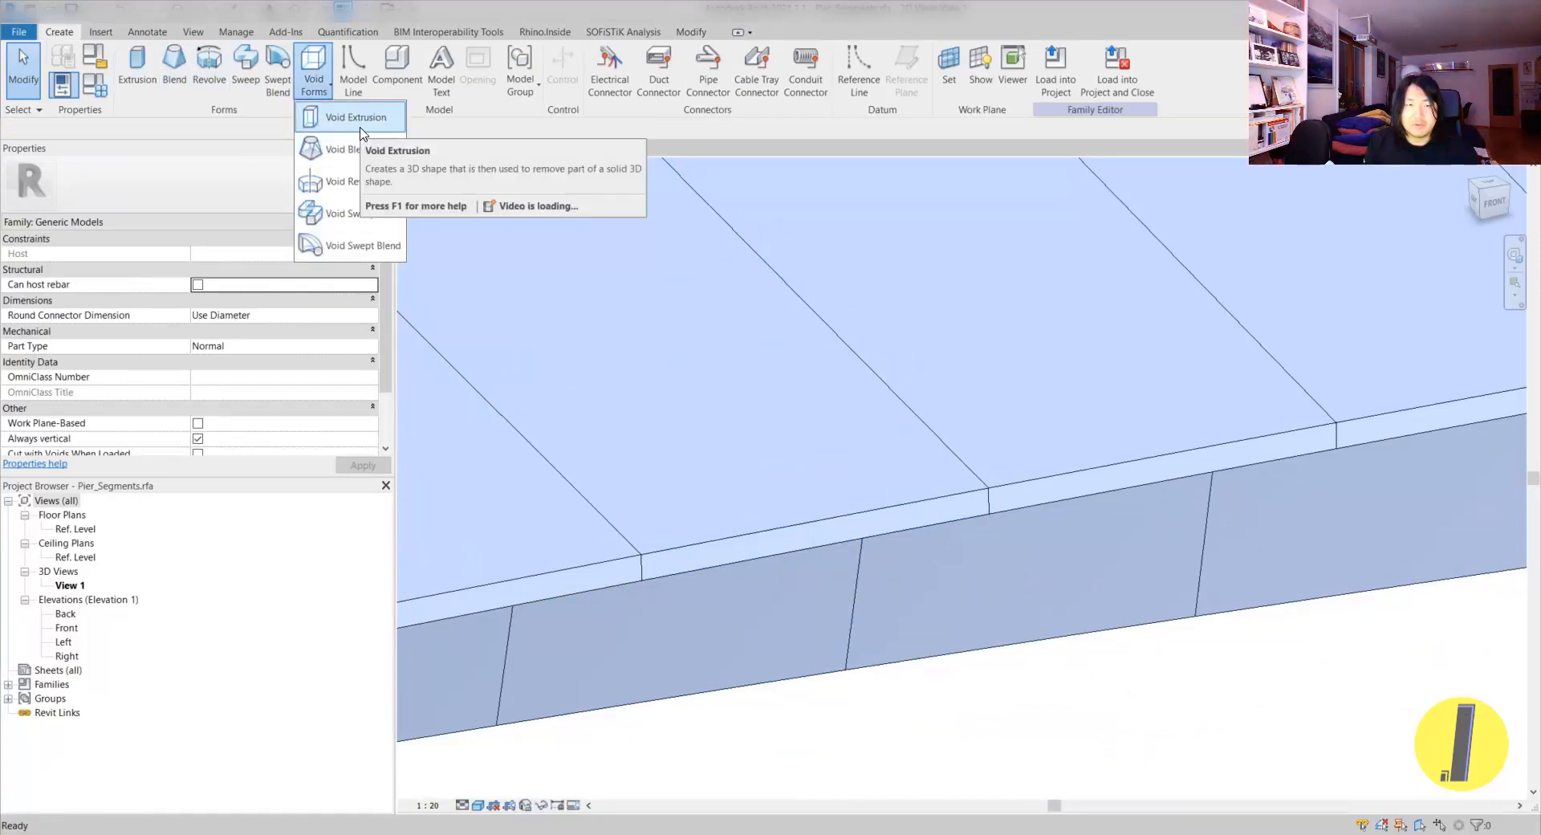
pyautogui.click(359, 131)
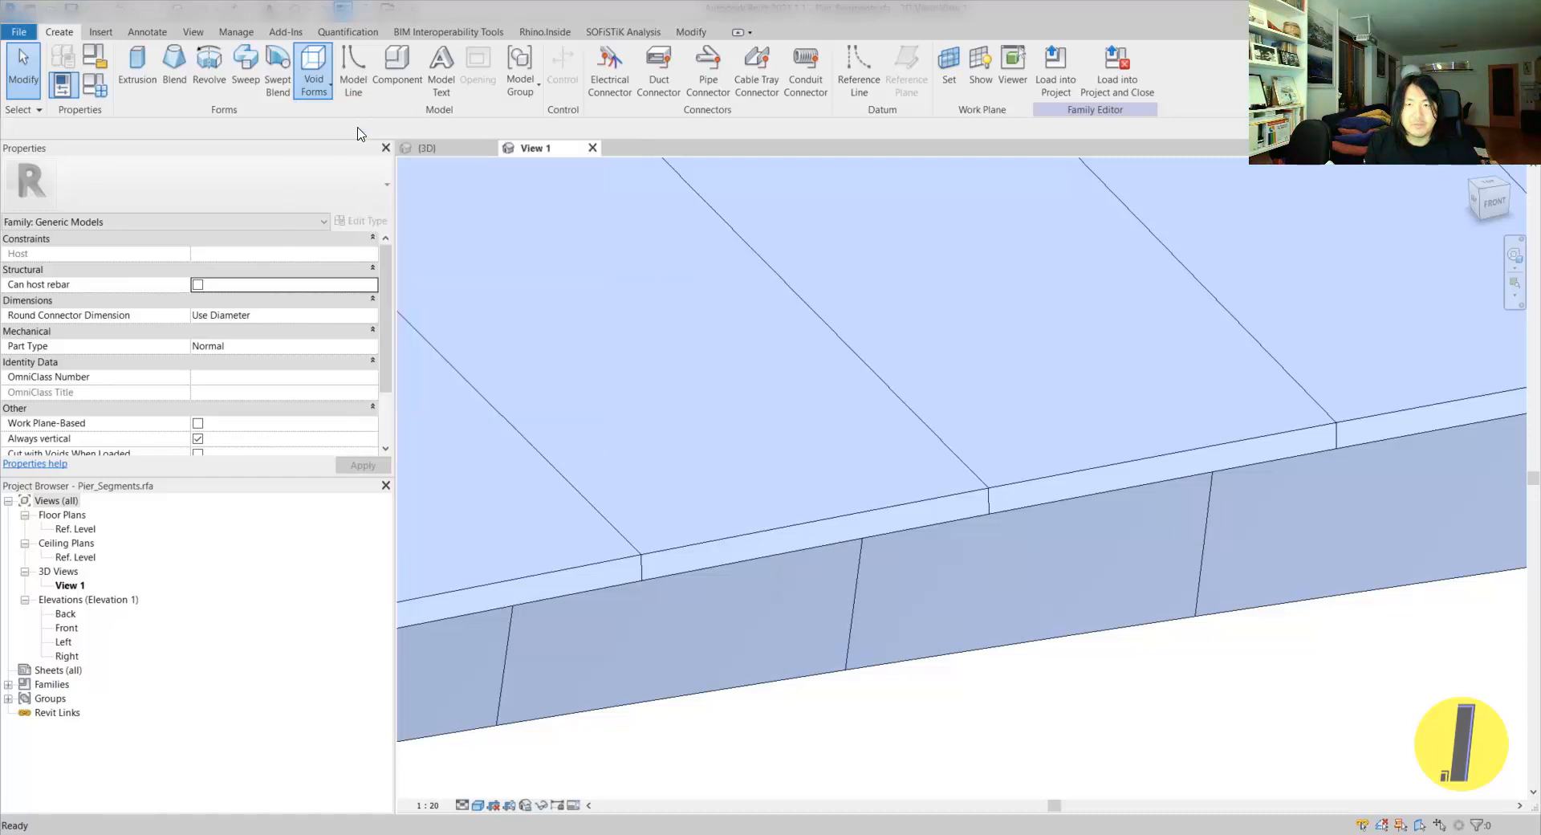
pyautogui.click(695, 74)
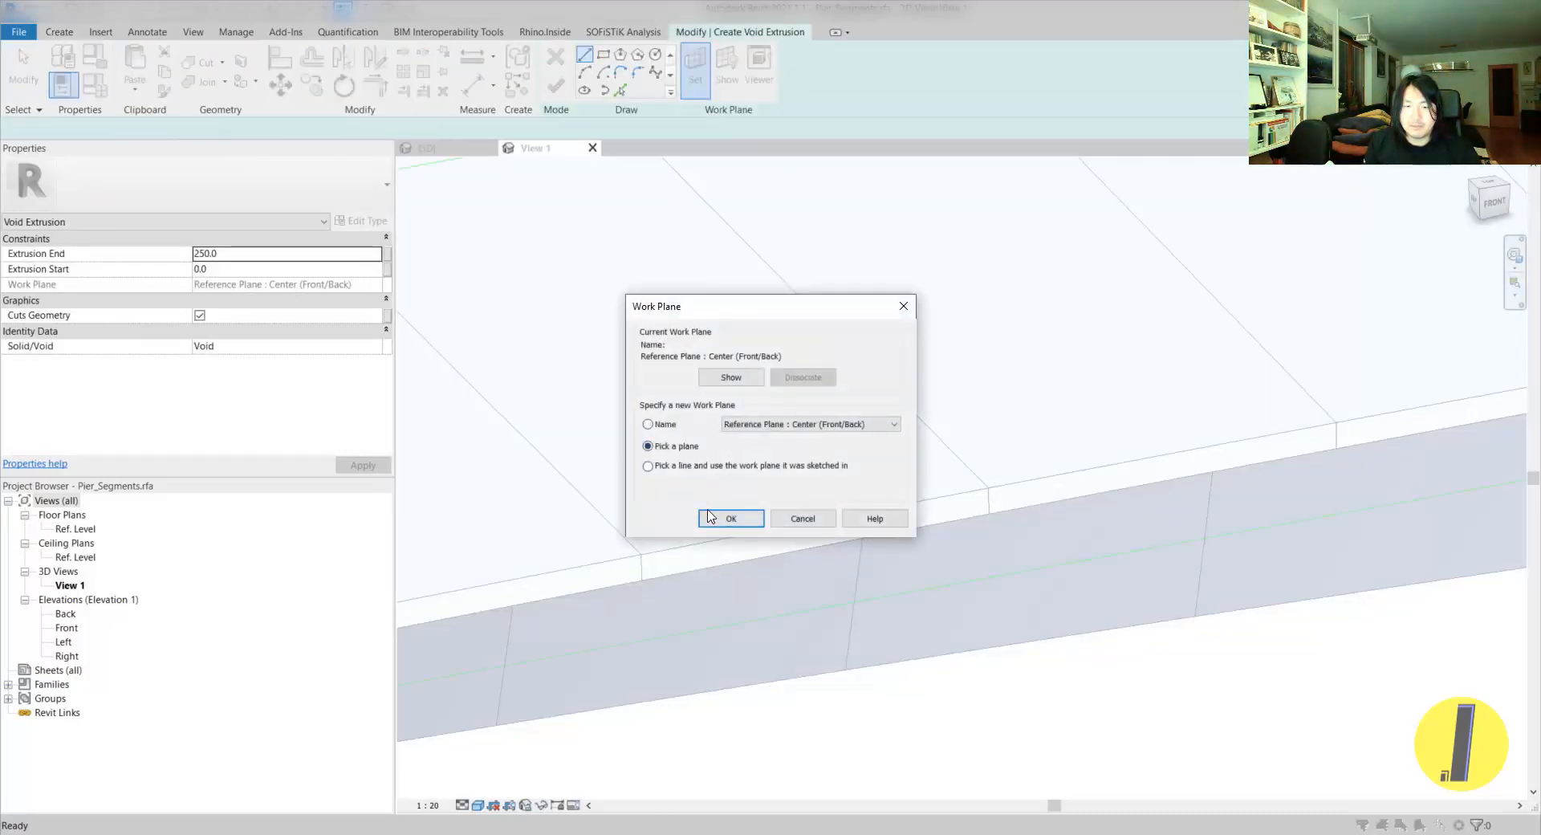
pyautogui.click(761, 516)
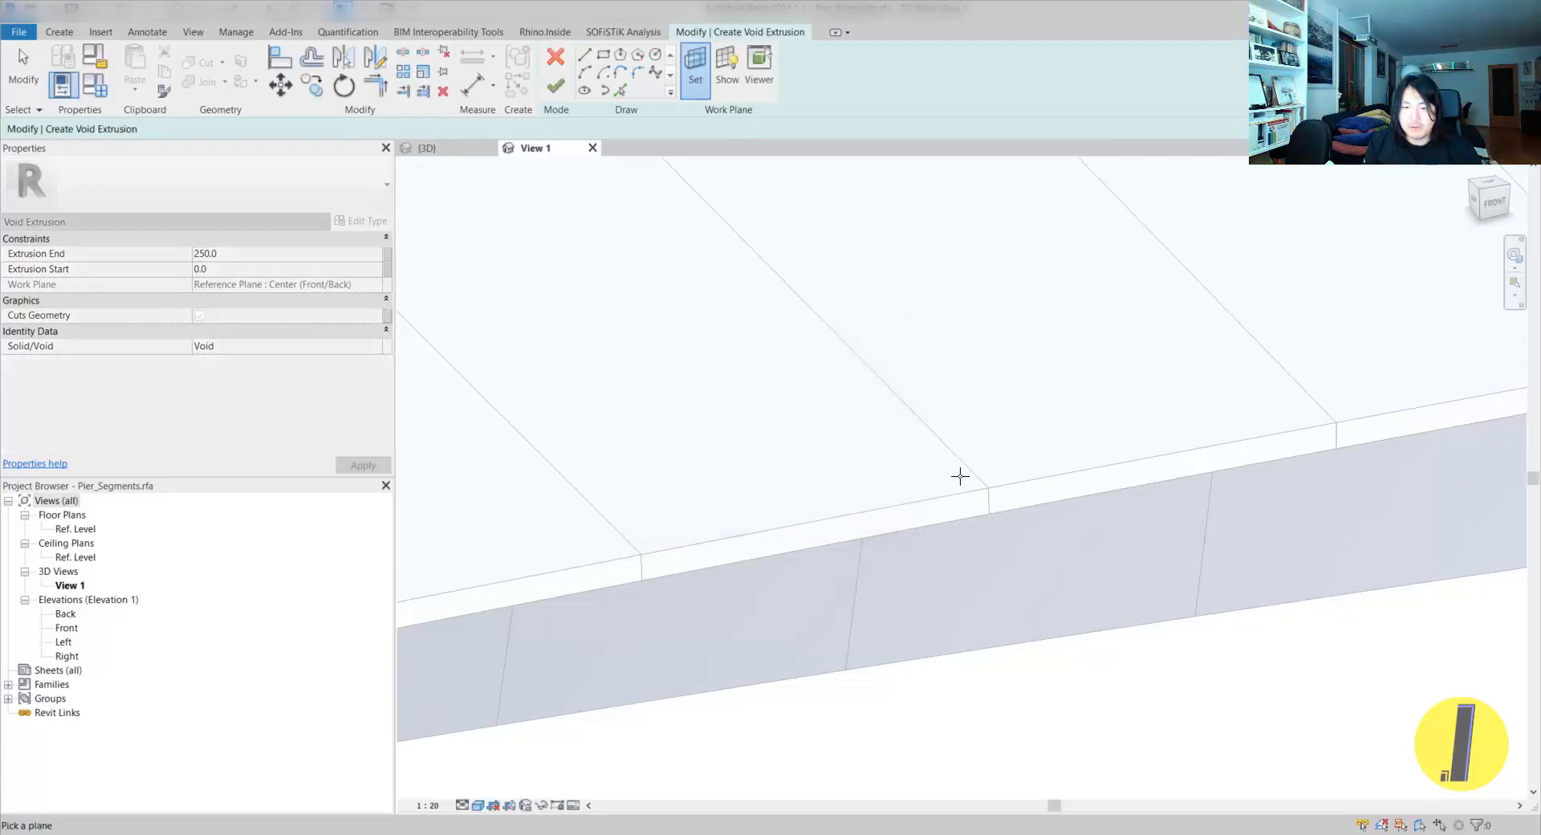
pyautogui.click(972, 479)
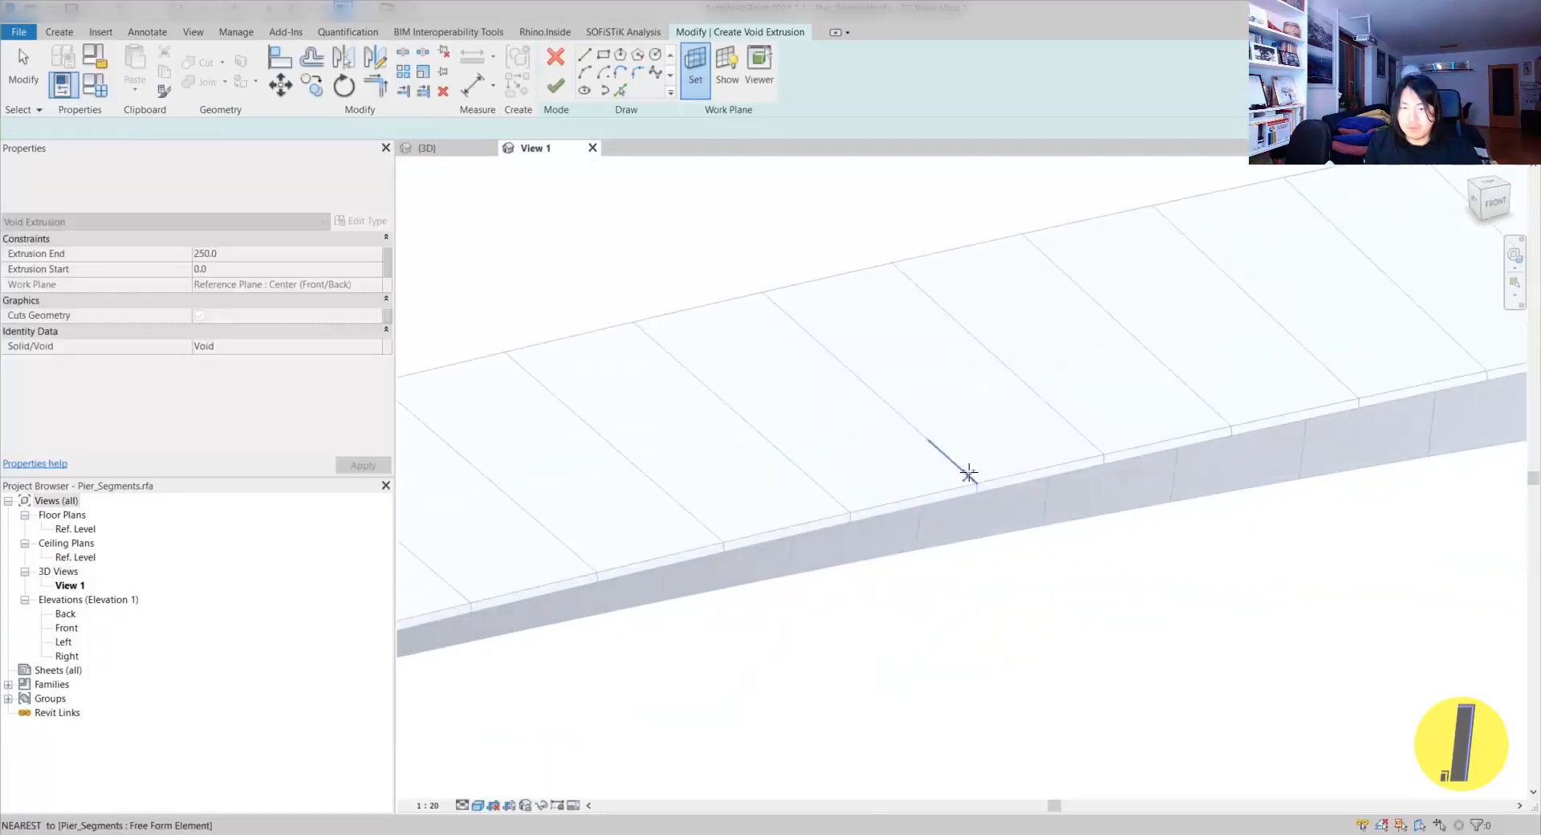
pyautogui.scroll(2, 973, 480)
pyautogui.press('Escape')
pyautogui.click(734, 79)
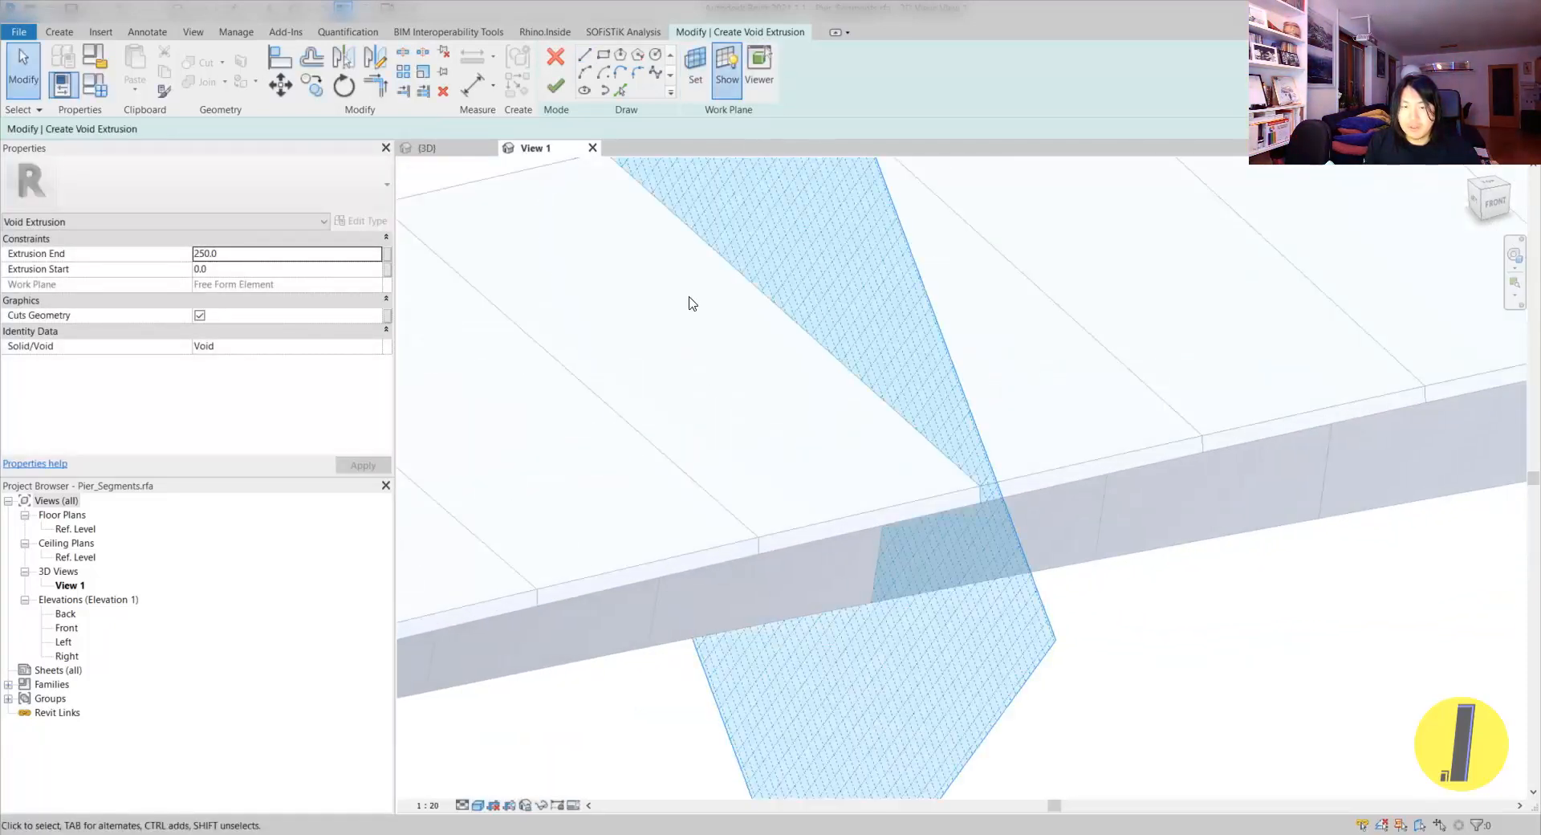
pyautogui.click(58, 33)
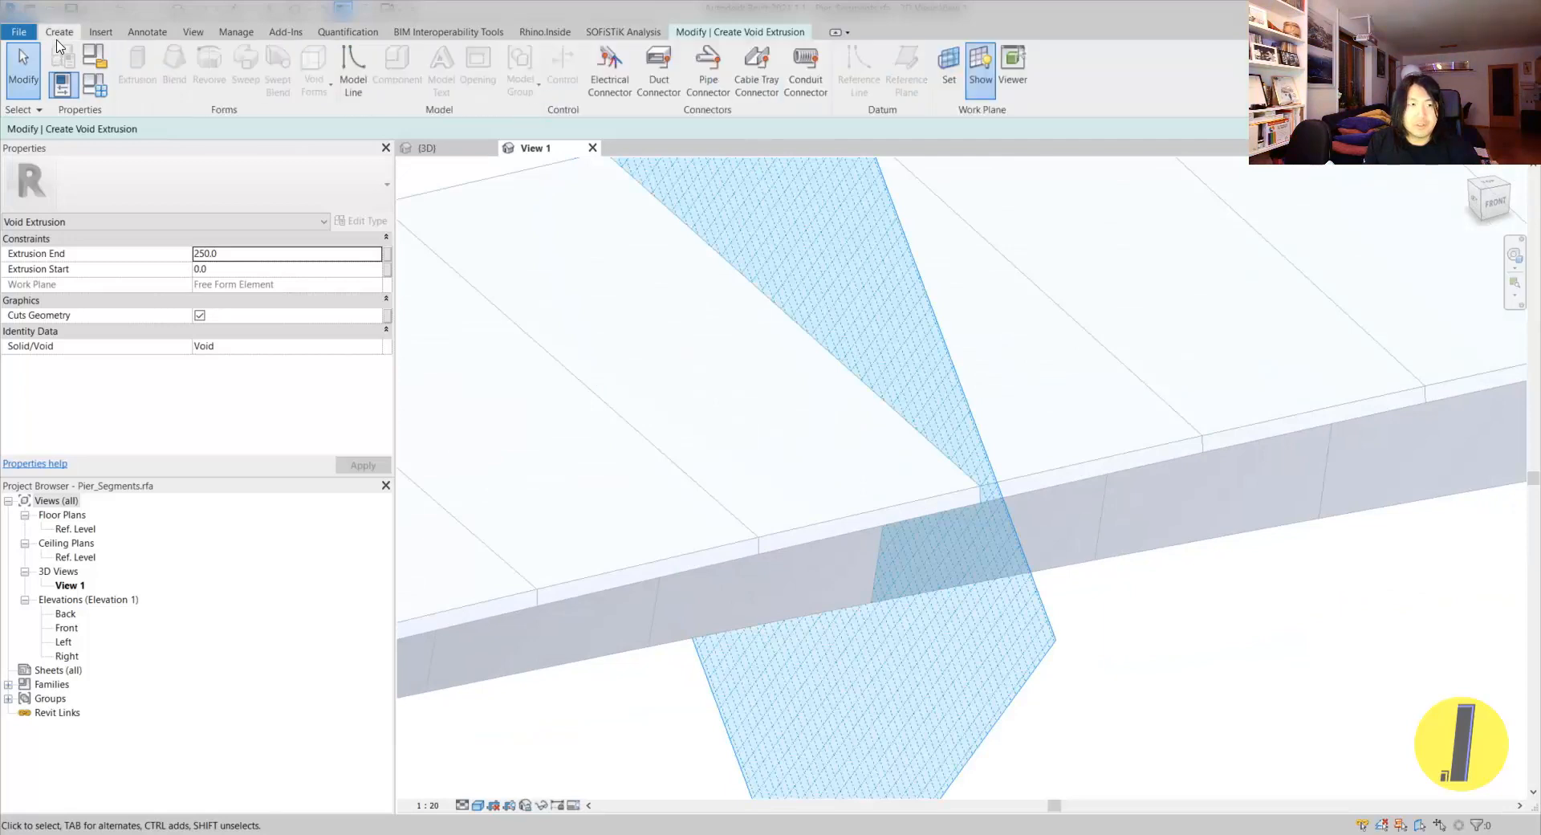
pyautogui.click(101, 33)
pyautogui.click(71, 34)
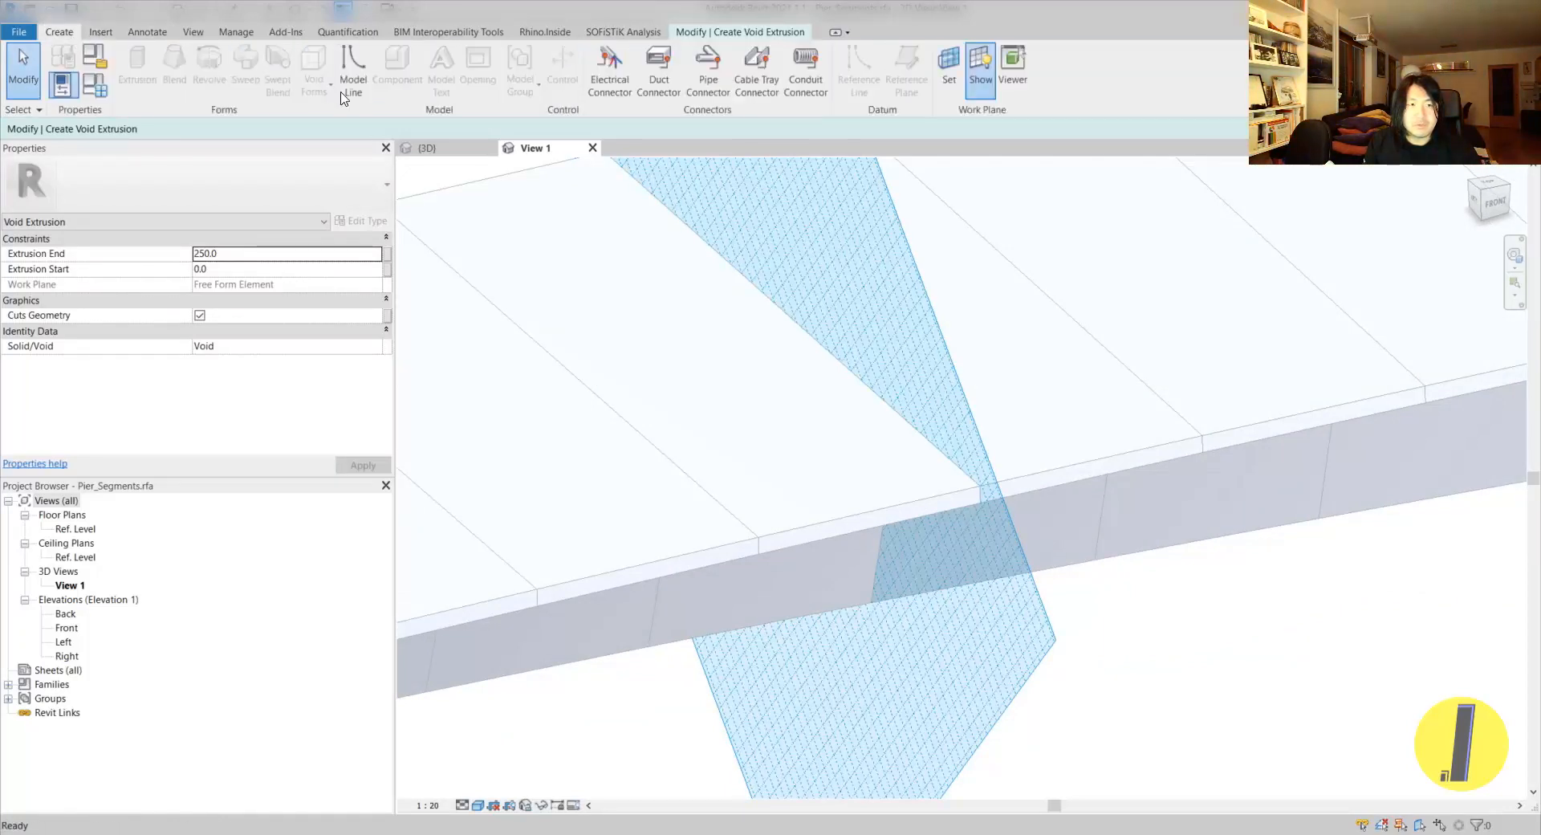
pyautogui.moveTo(987, 214); pyautogui.dragTo(991, 220, button='middle')
pyautogui.moveTo(680, 267); pyautogui.dragTo(688, 280, button='middle')
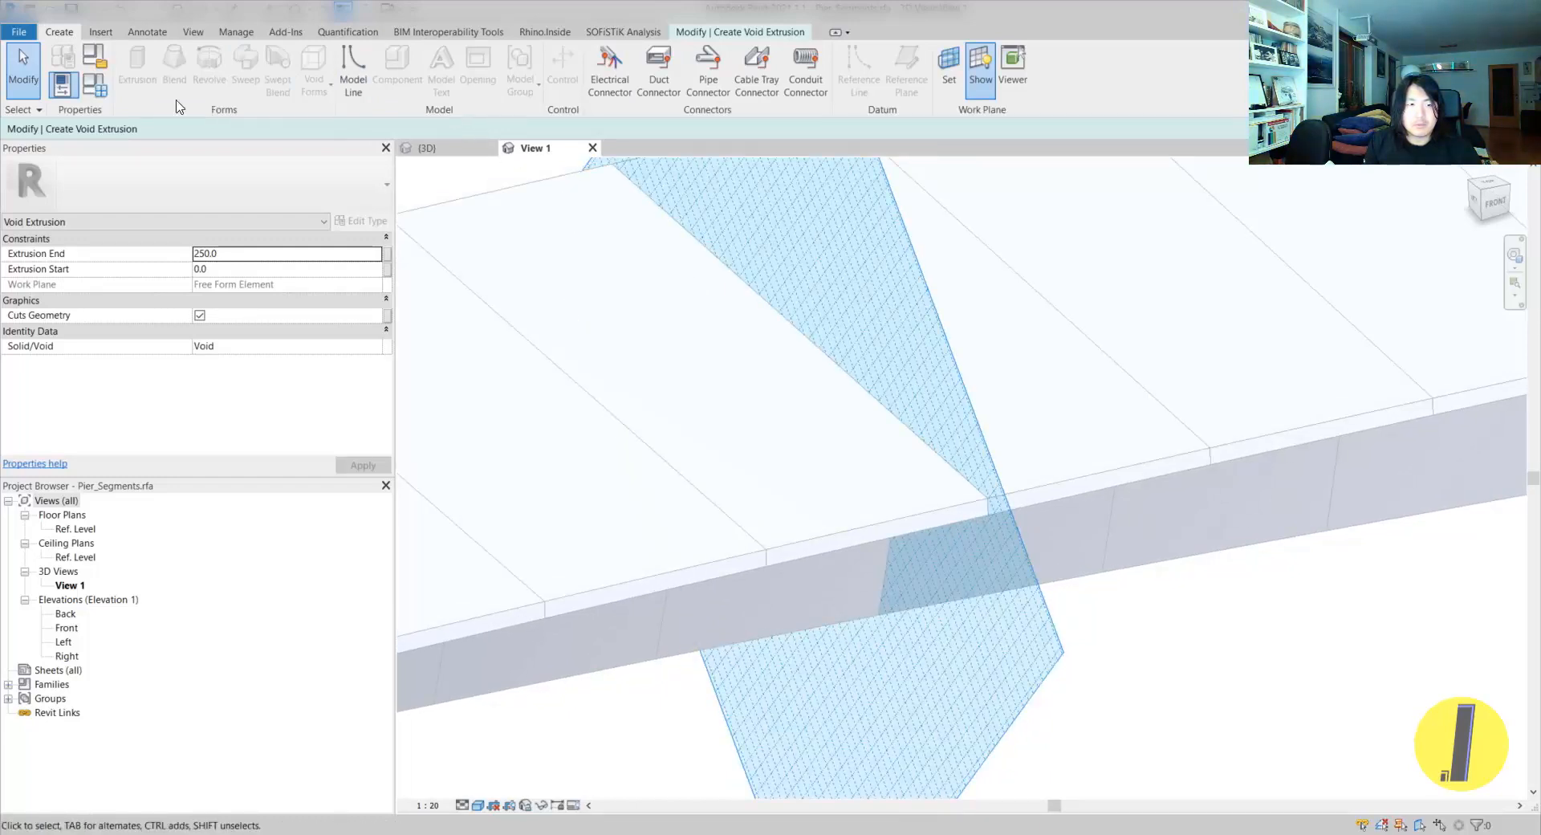
# - Pick the upper, short outer and lower edges of the slab's tip on the work plane as void sketch lines
pyautogui.click(714, 34)
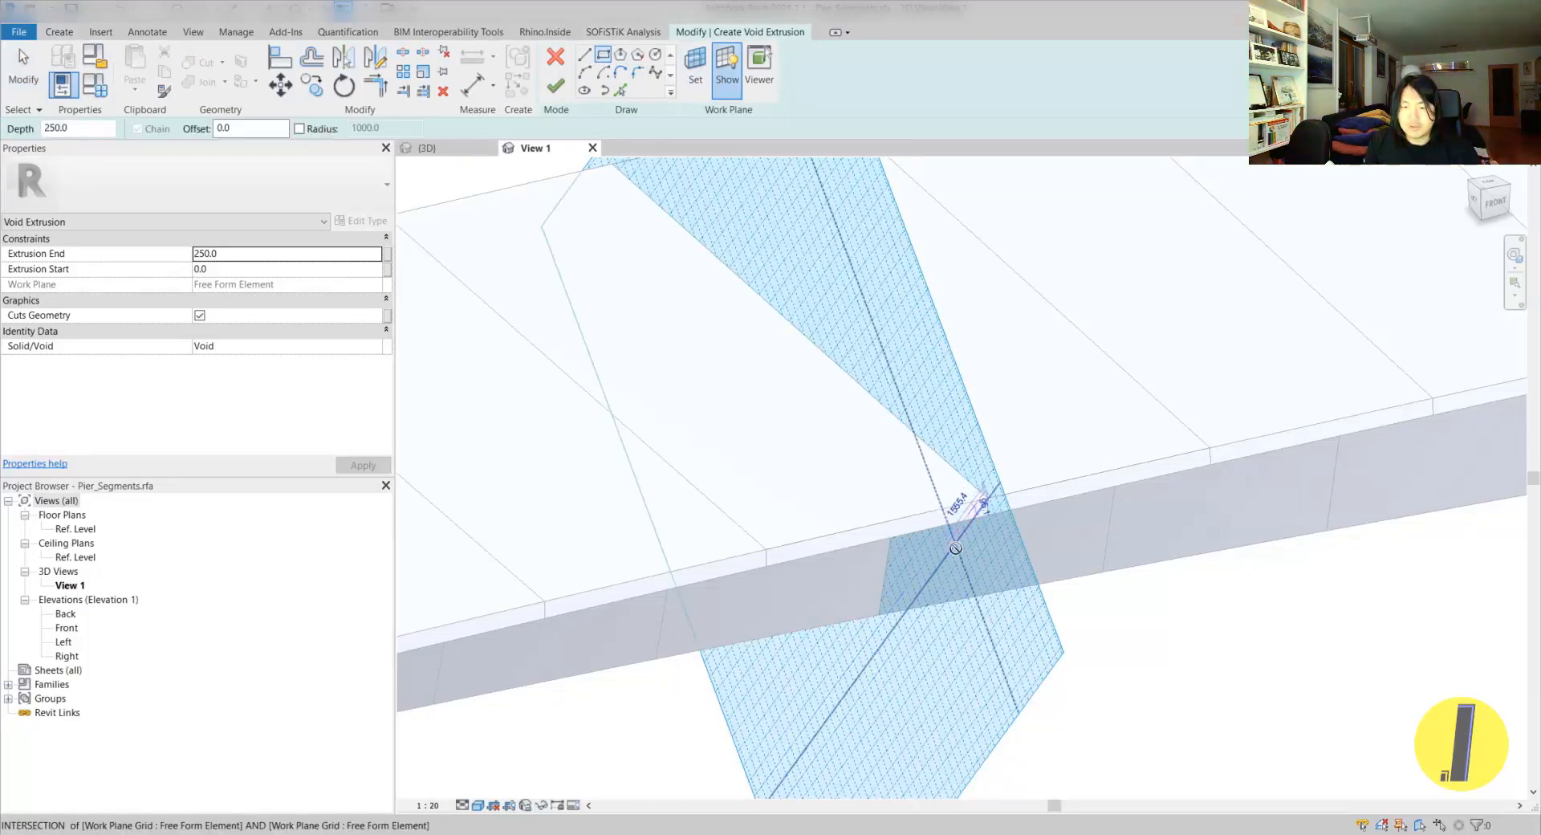
pyautogui.click(987, 499)
pyautogui.click(622, 96)
pyautogui.click(913, 432)
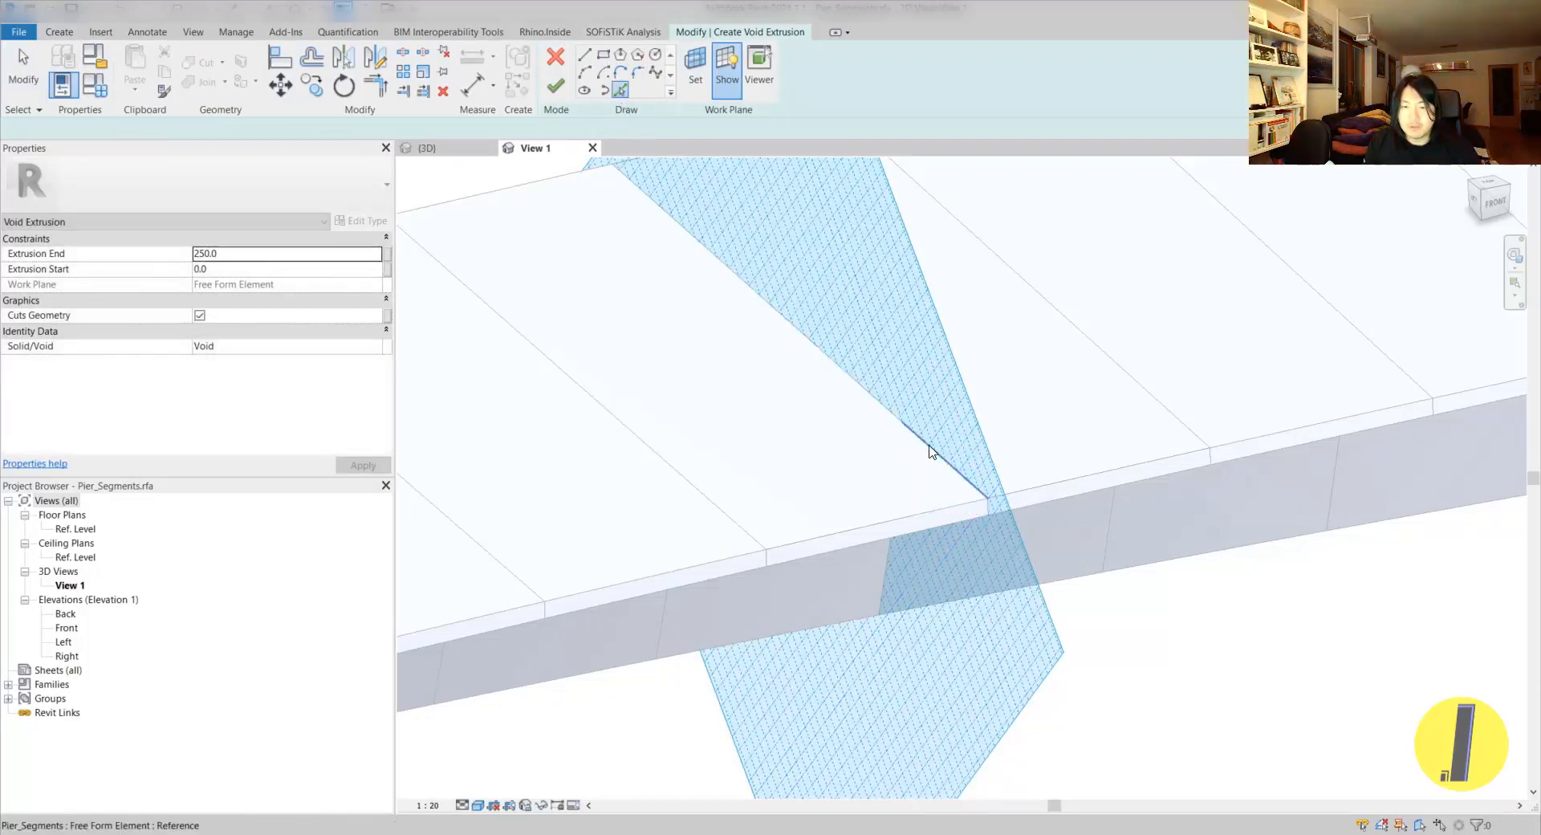
pyautogui.scroll(3, 988, 525)
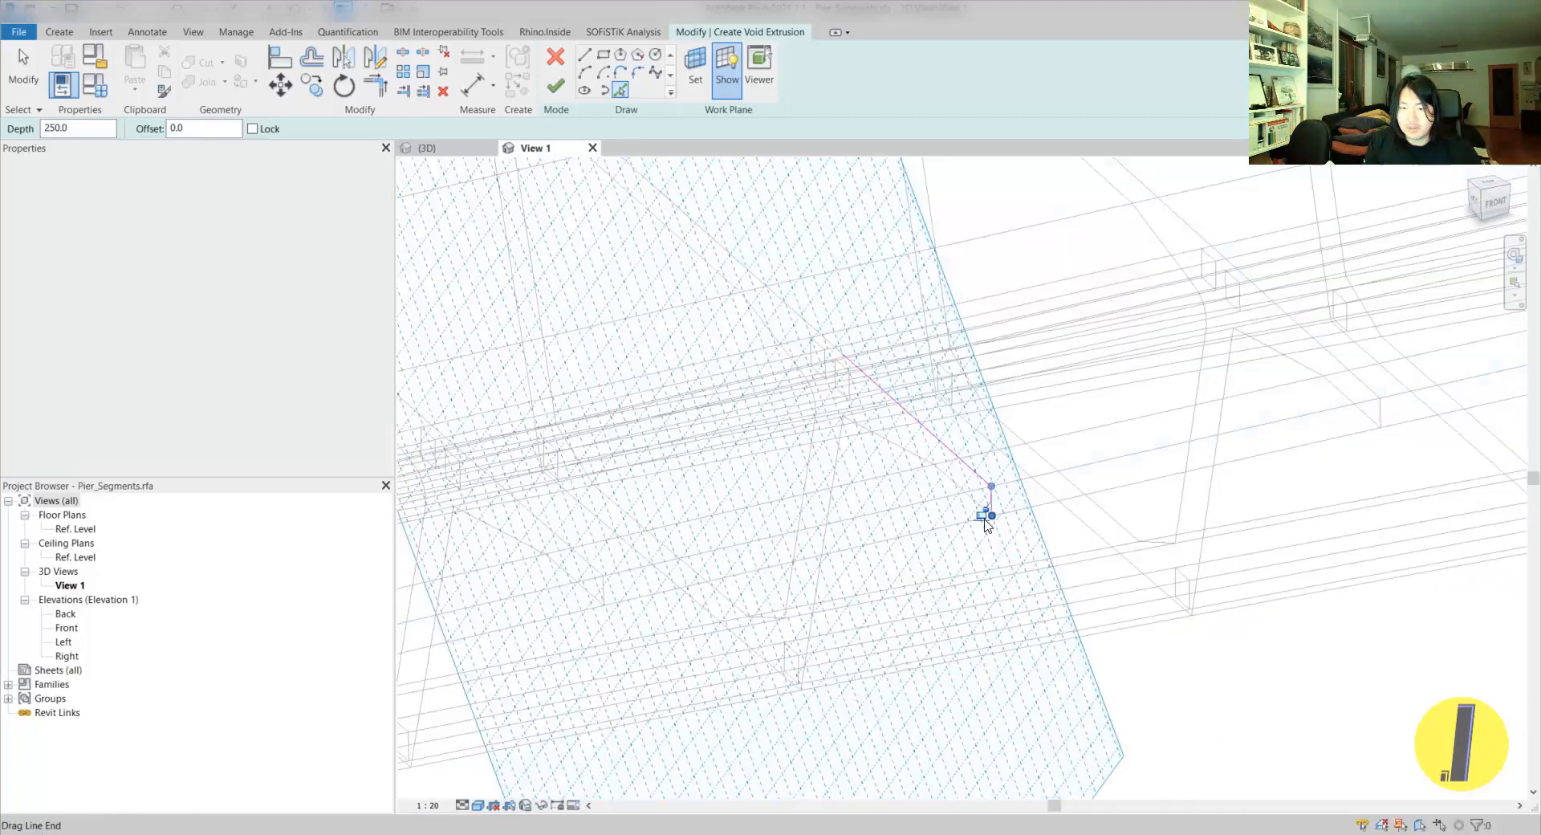
pyautogui.scroll(3, 933, 459)
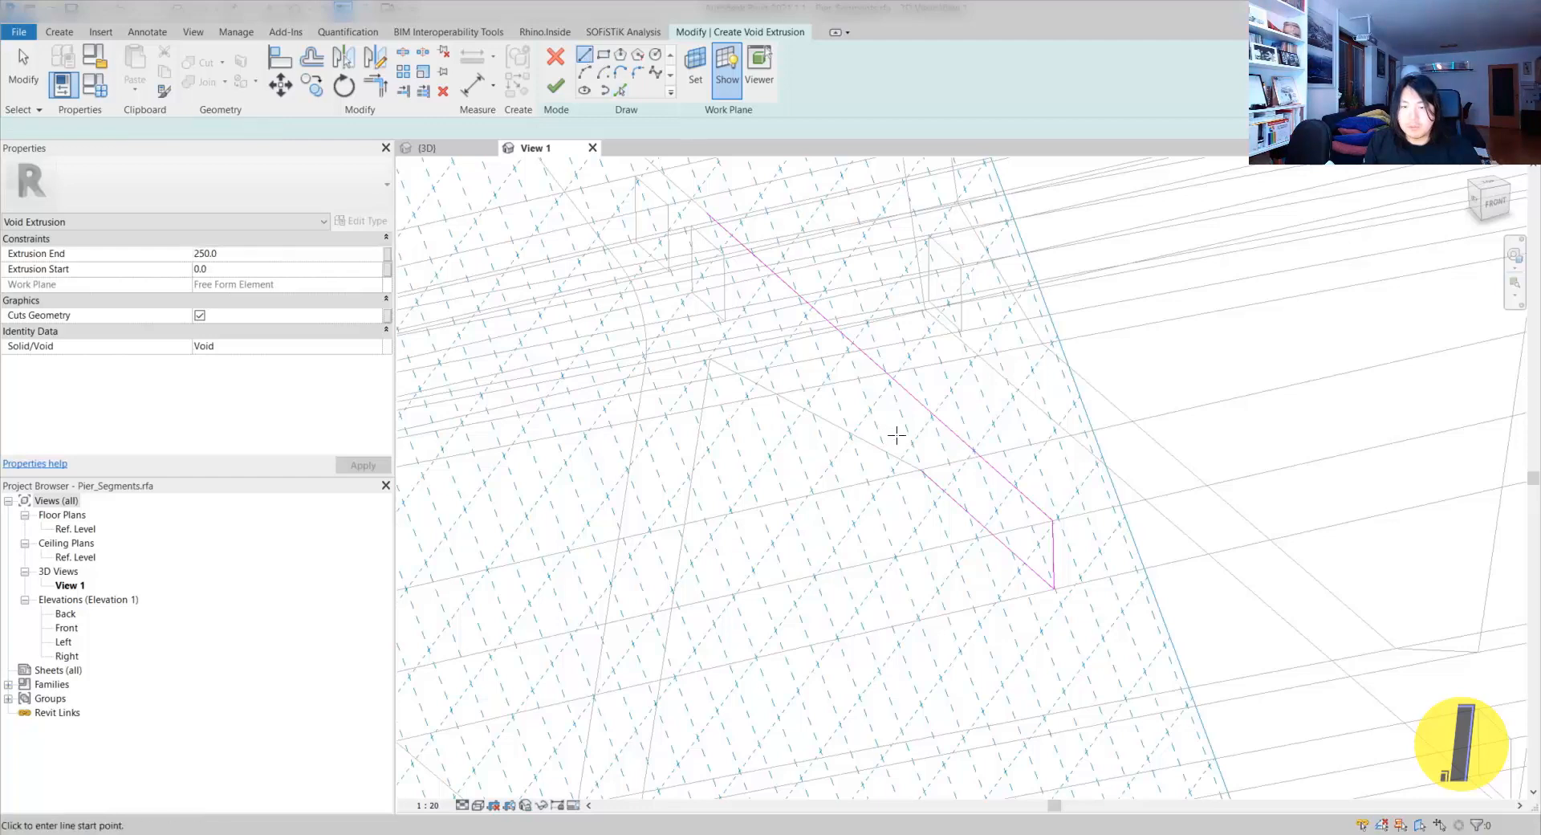
# - Sketch a chained three-line notch that drops from the picked upper edge line and returns to it near the slab's tip
pyautogui.click(961, 487)
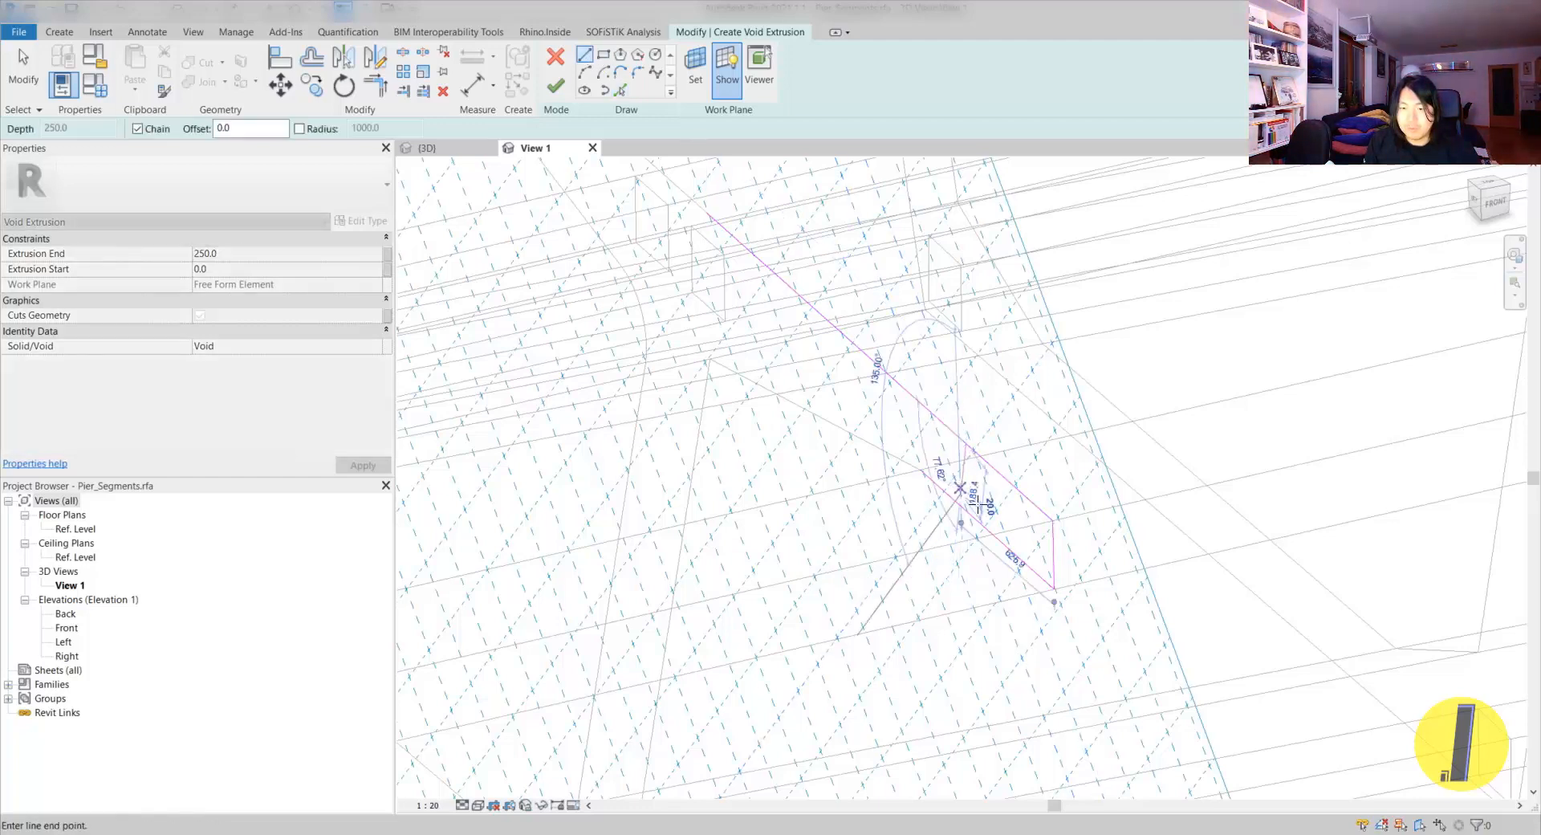
pyautogui.click(1008, 527)
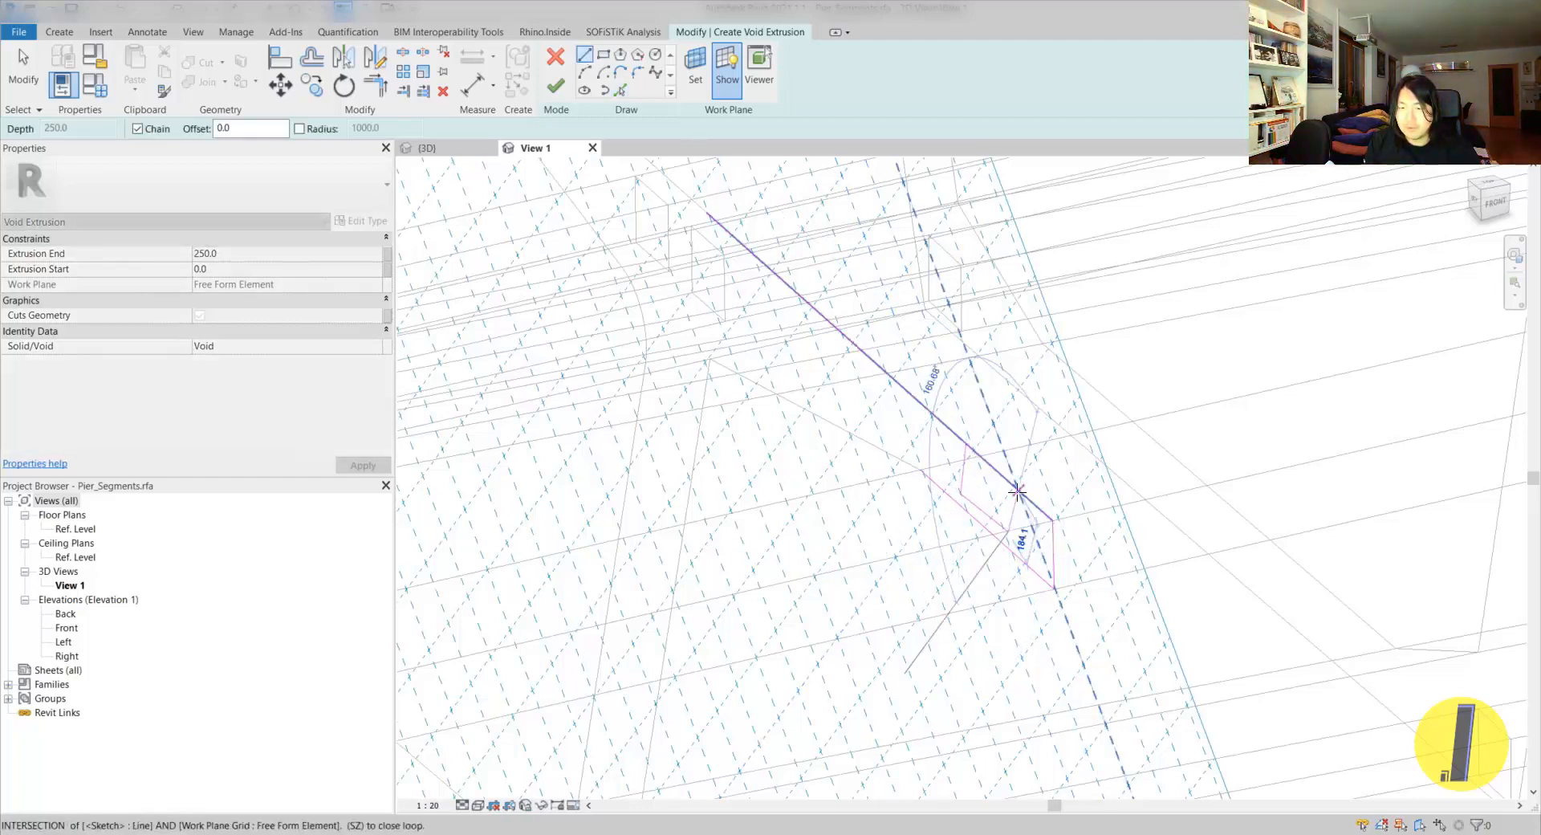
pyautogui.press('Escape')
pyautogui.press('Escape')
# - Trim away the stretch of the upper edge line that lies between the notch's two sides
pyautogui.scroll(1, 1004, 493)
pyautogui.press('t')
pyautogui.press('r')
pyautogui.click(998, 467)
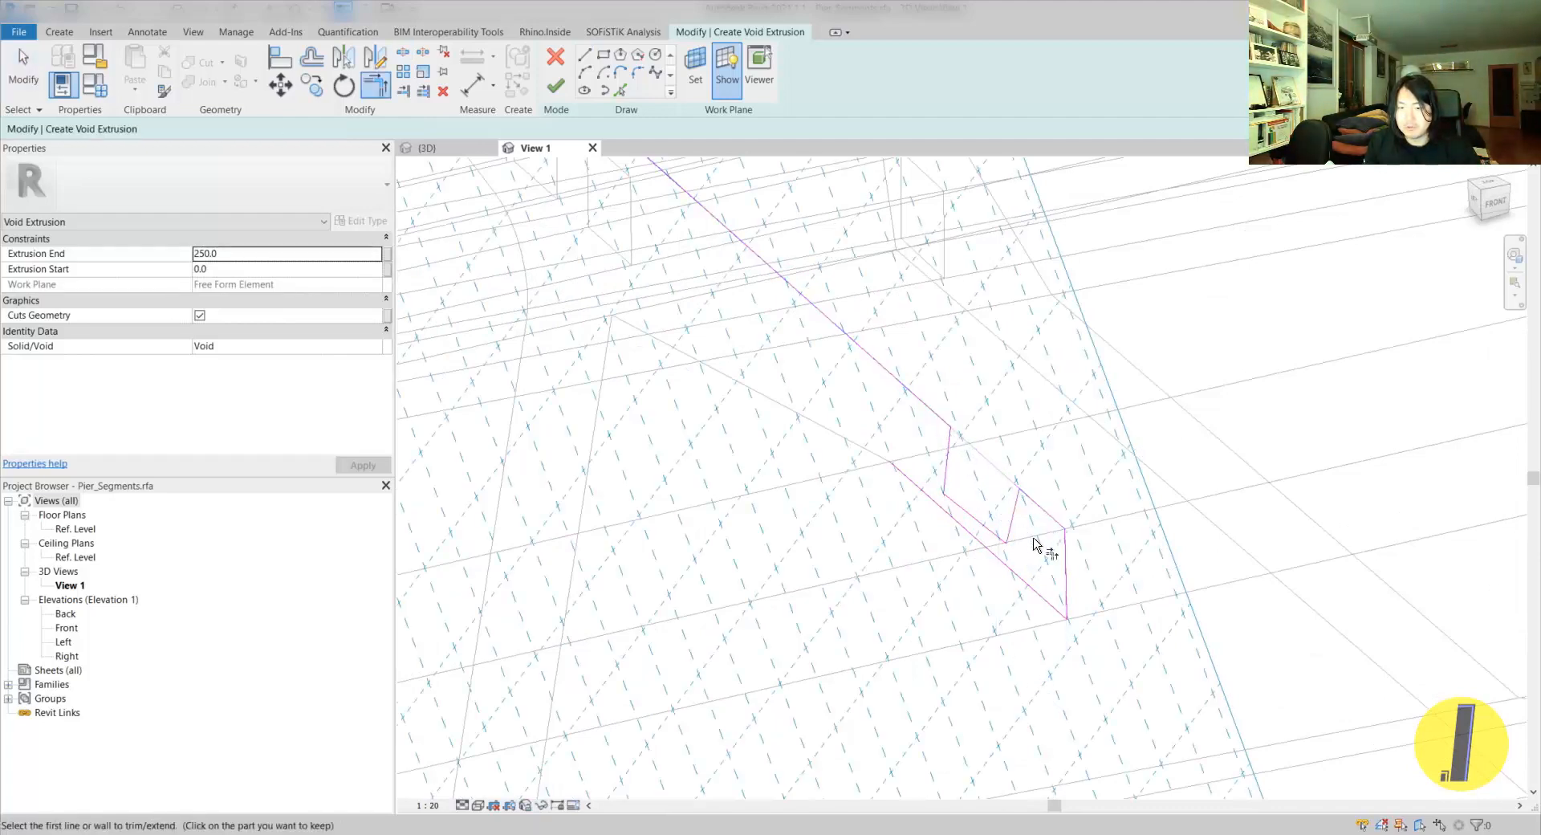
pyautogui.press('Escape')
pyautogui.press('Escape')
pyautogui.scroll(-1, 969, 537)
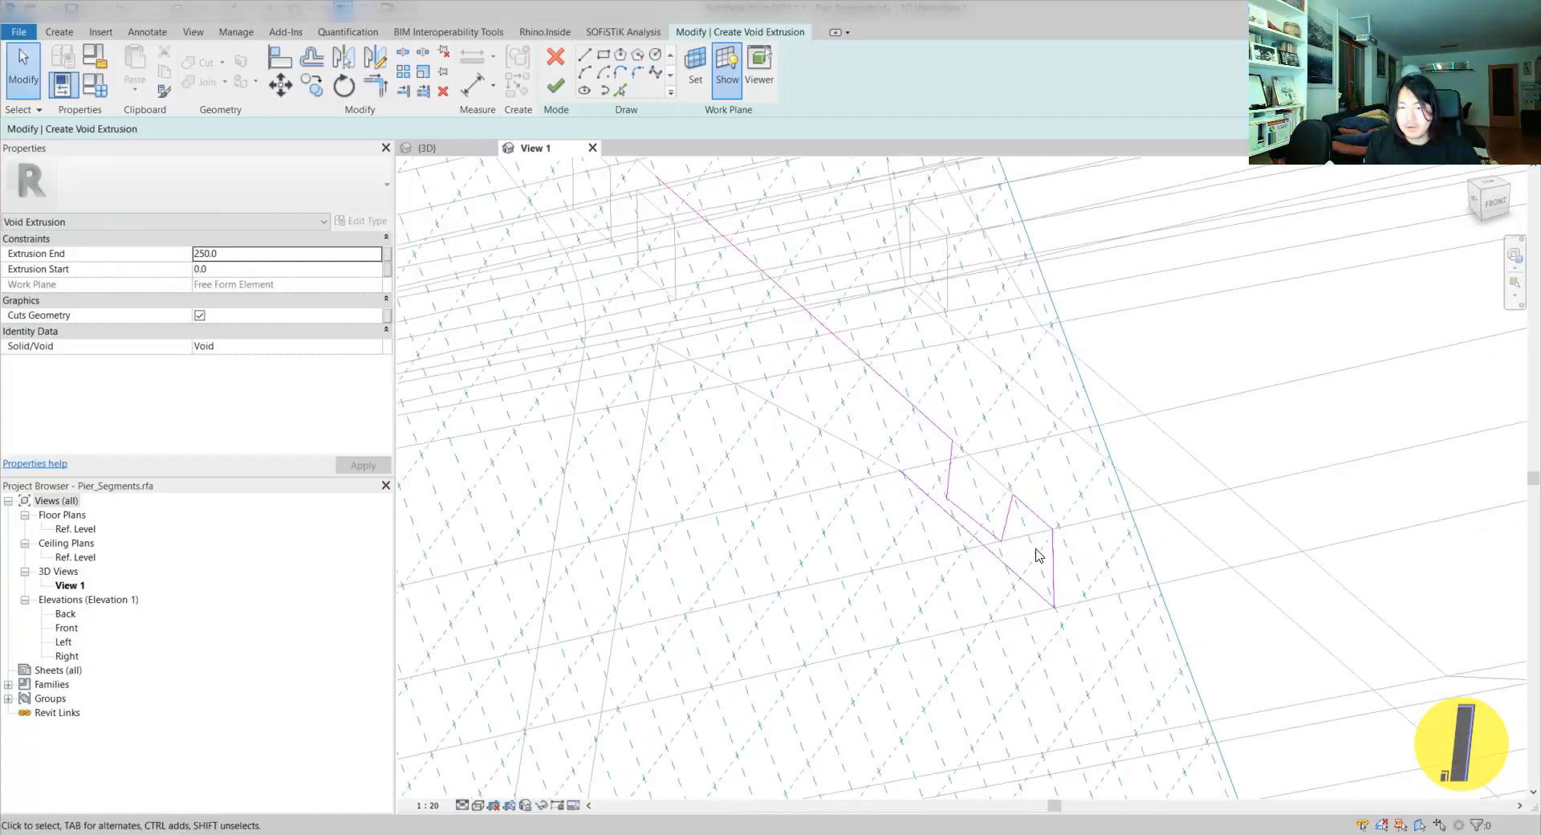
# - Raise the short remaining edge line above the slab and trim it to the notch's sides to form a closed quadrilateral
pyautogui.click(1048, 516)
pyautogui.moveTo(1047, 517); pyautogui.dragTo(1052, 429)
pyautogui.press('t')
pyautogui.press('r')
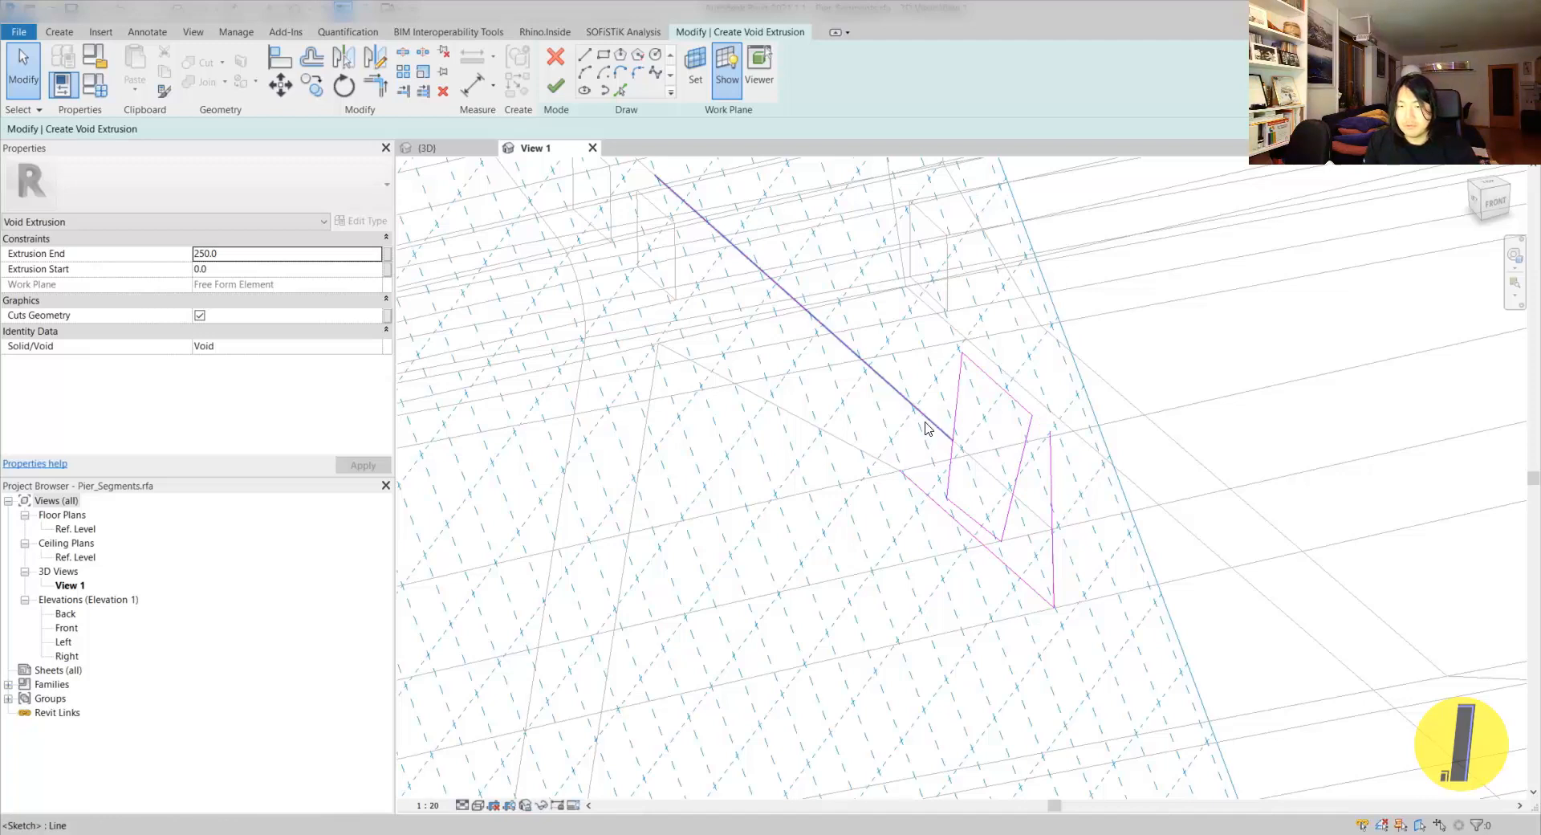
# - Delete the leftover edge lines around the quadrilateral, set the view to Shaded, and finish the void extrusion sketch
pyautogui.click(943, 511)
pyautogui.press('Delete')
pyautogui.press('s')
pyautogui.press('d')
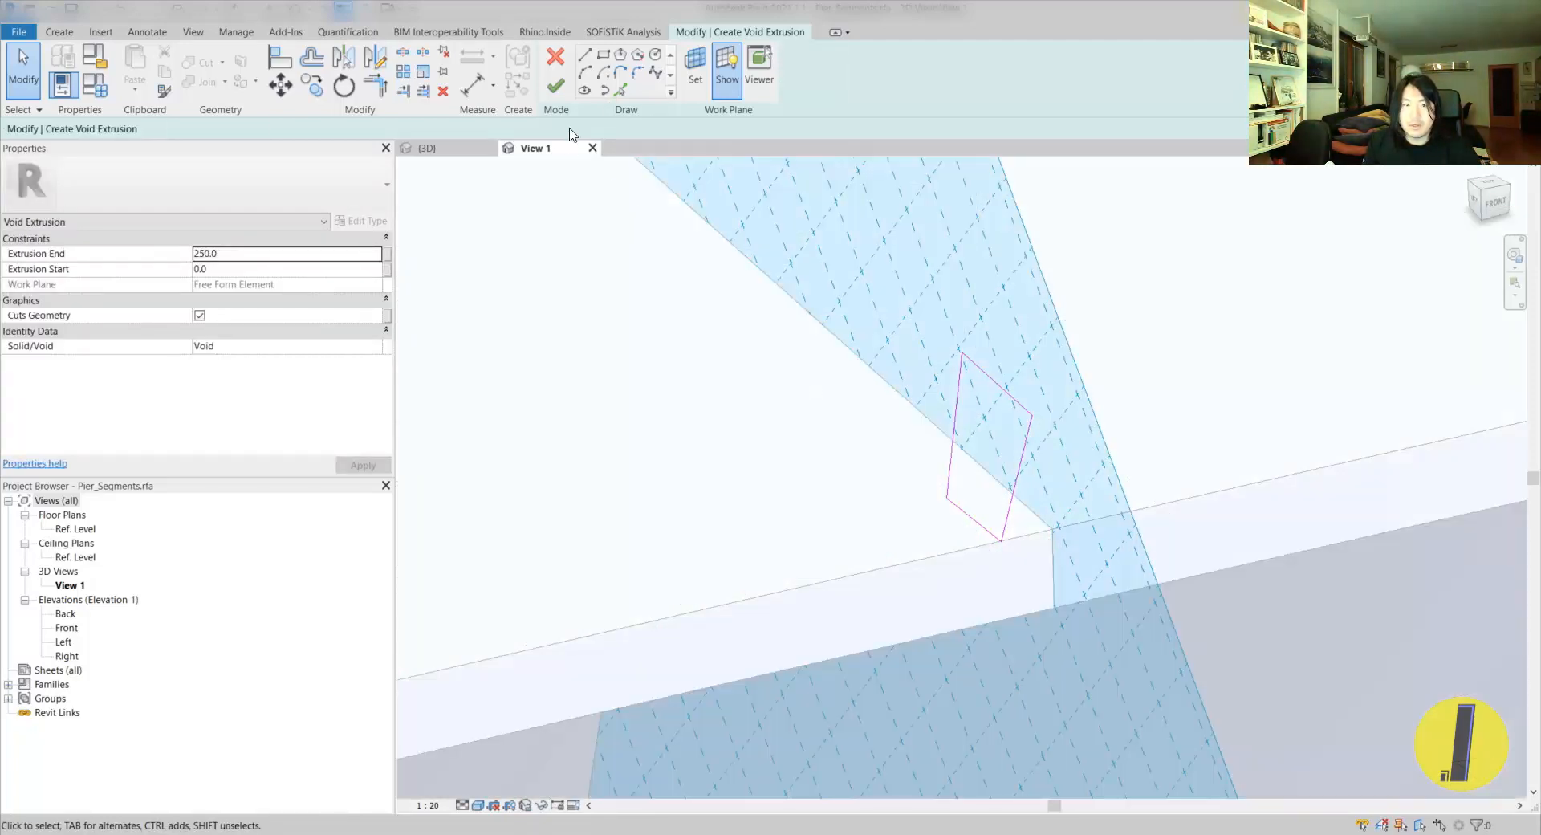
pyautogui.click(556, 86)
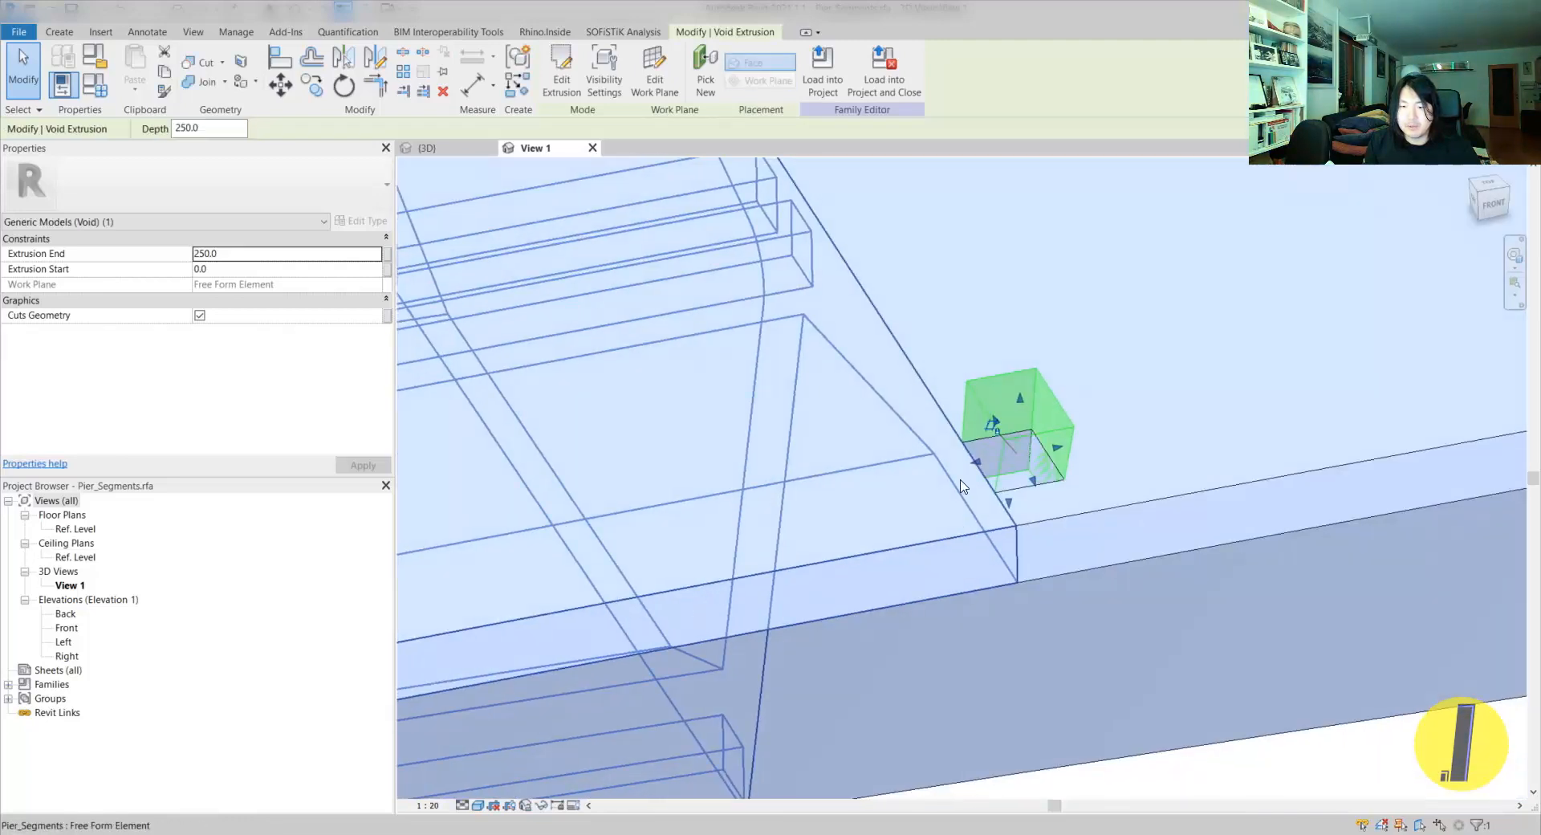
# - Stretch the void lengthwise along the deck so that it spans the joint between the two adjacent segments
pyautogui.moveTo(974, 472); pyautogui.dragTo(836, 486)
pyautogui.moveTo(1077, 444); pyautogui.dragTo(1074, 456)
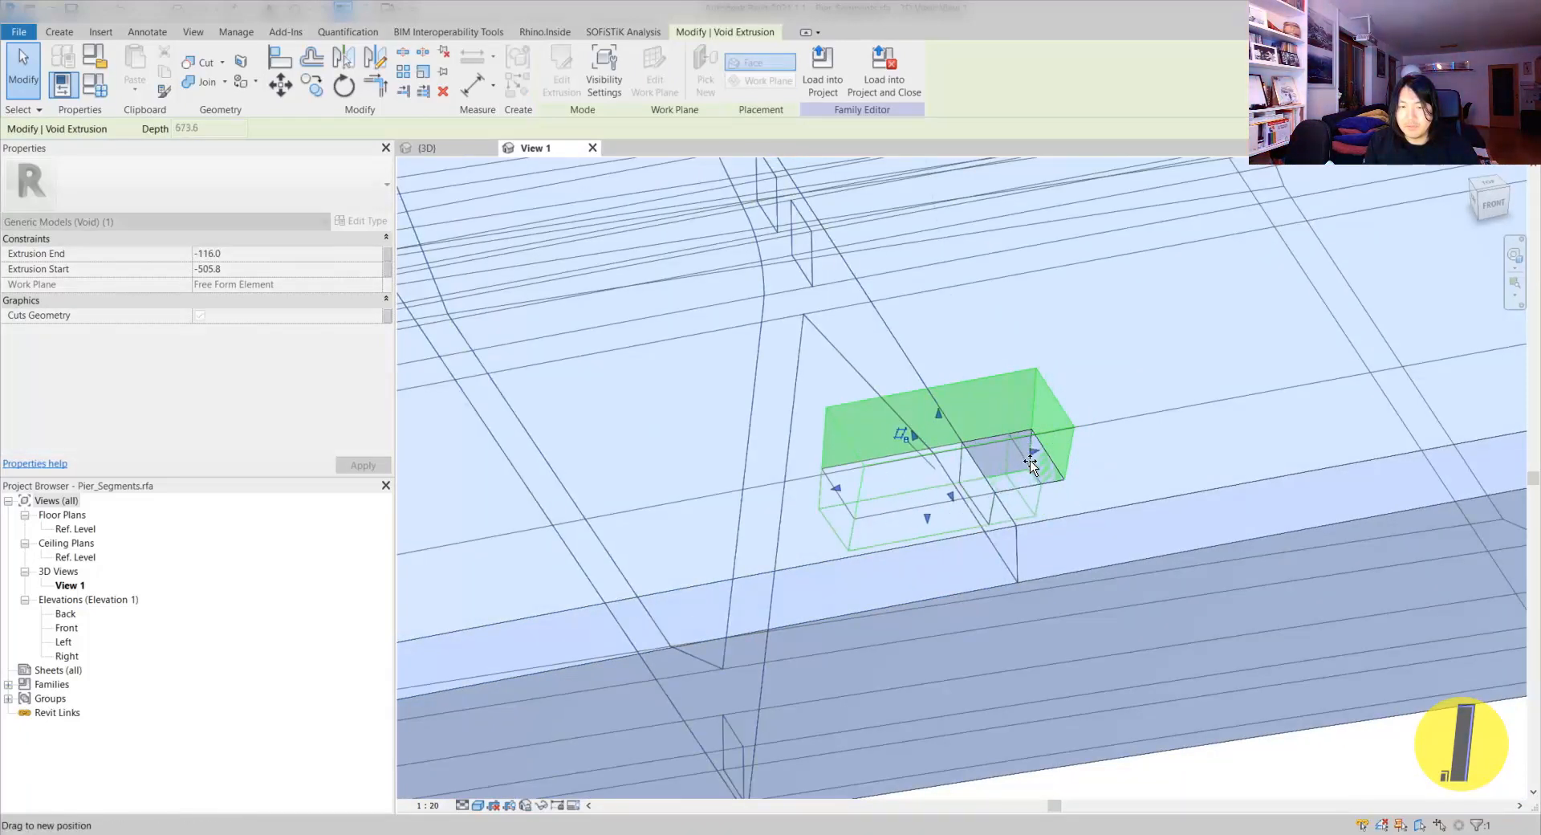
pyautogui.press('Escape')
pyautogui.keyDown('shift'); pyautogui.moveTo(1057, 538); pyautogui.dragTo(1013, 603, button='middle'); pyautogui.keyUp('shift')
pyautogui.scroll(-4, 1014, 603)
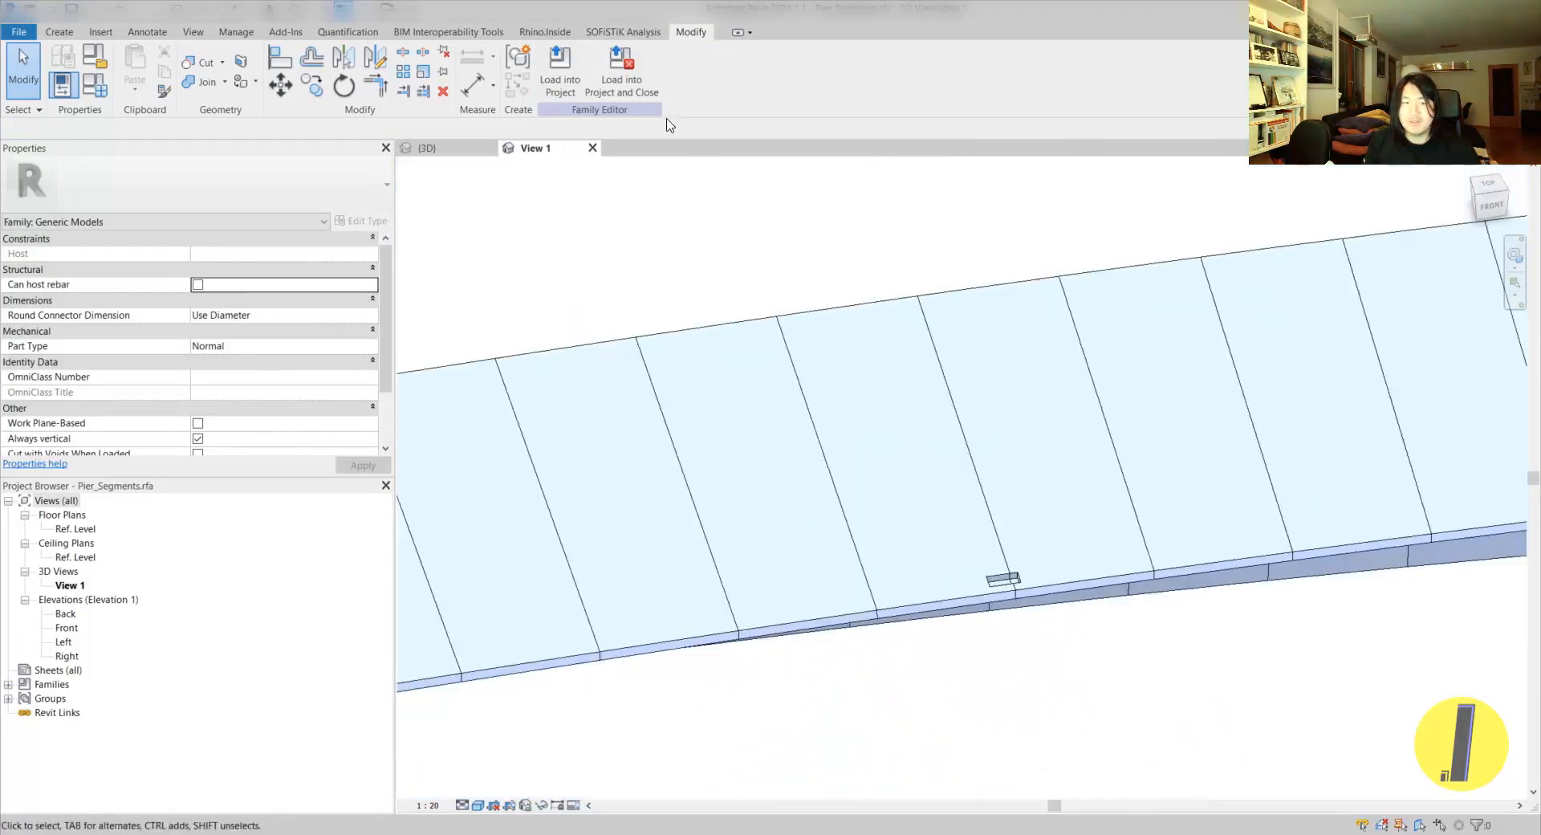
# - Load the Pier_Segments family into the bridge project, overwriting the existing version, and temporarily isolate the deck
pyautogui.click(549, 80)
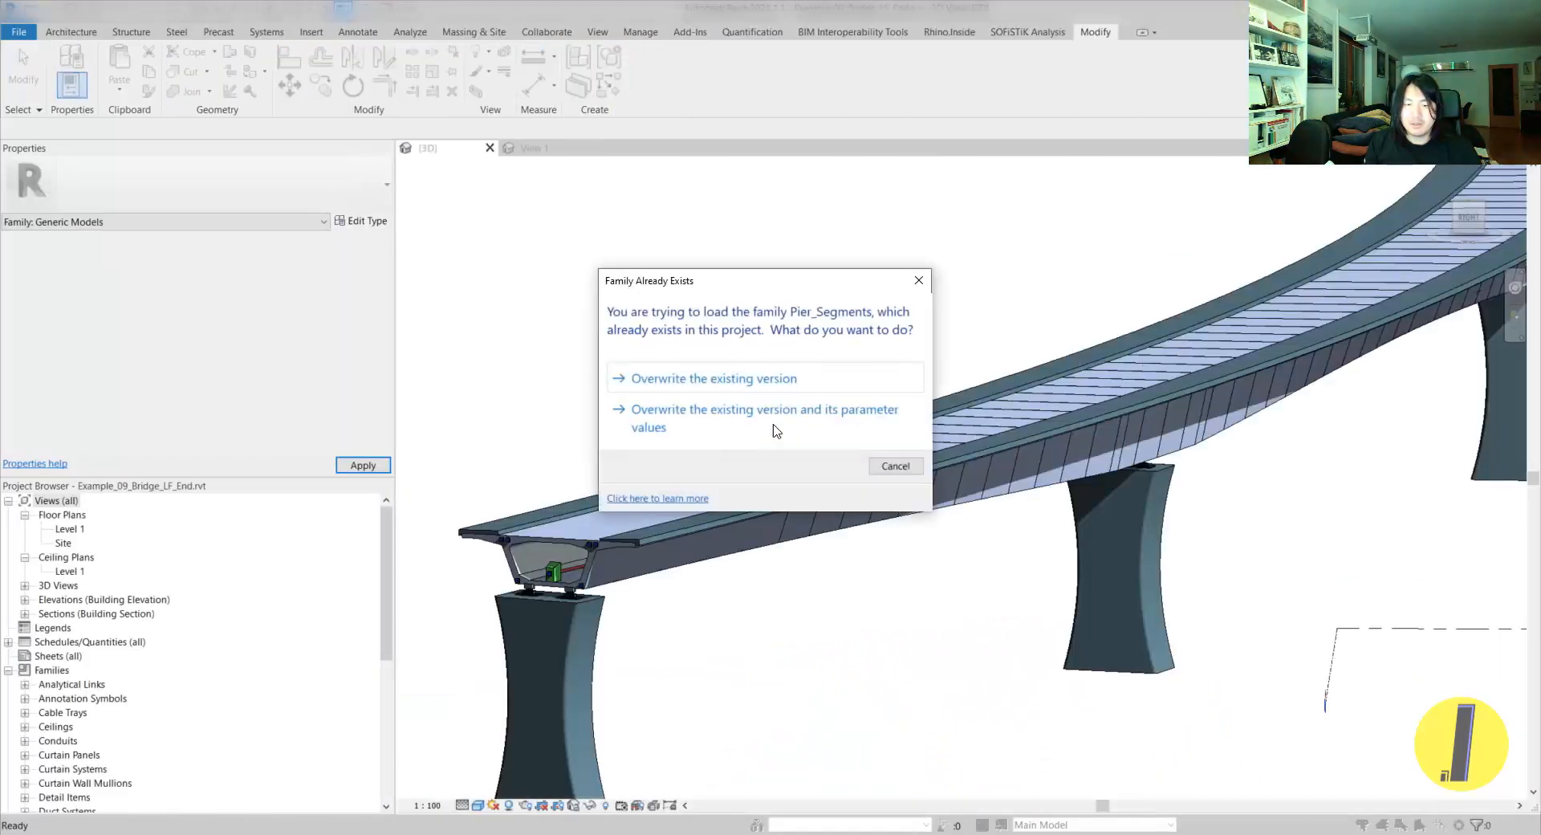
pyautogui.click(776, 384)
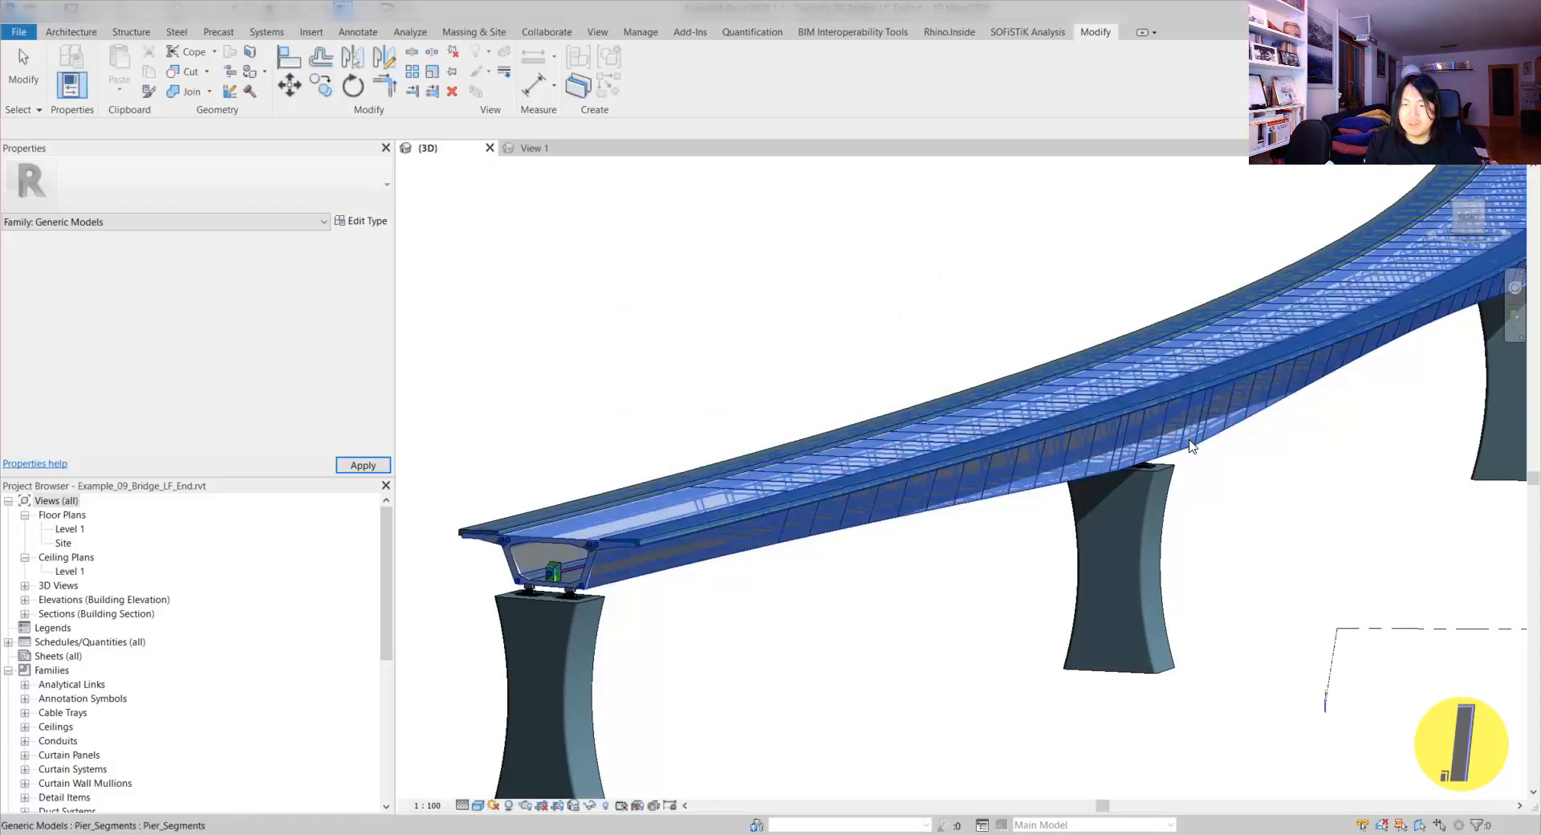
pyautogui.click(1201, 416)
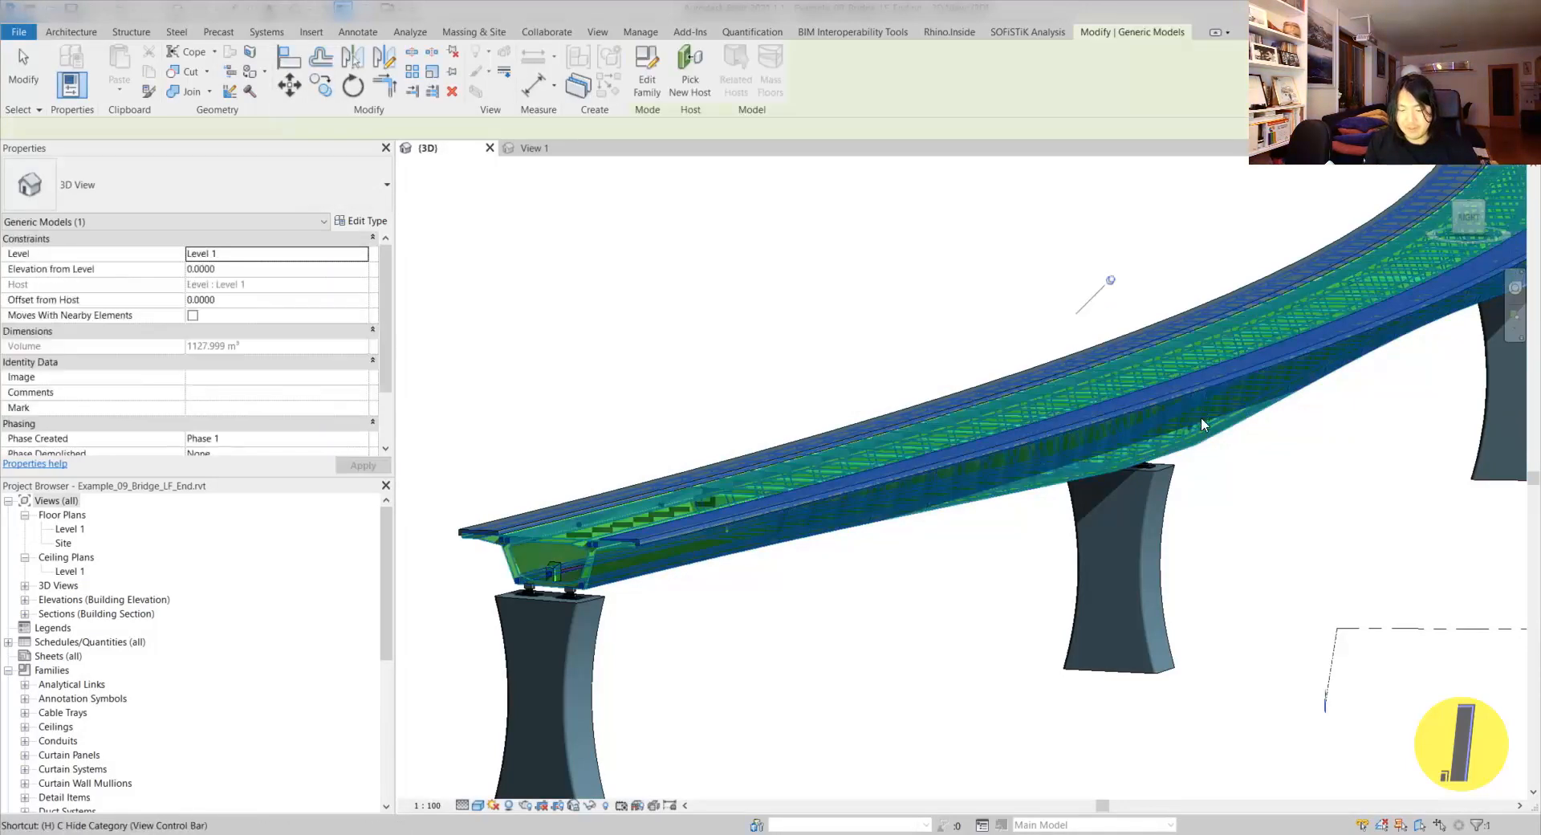
pyautogui.press('h')
pyautogui.press('i')
pyautogui.press('Escape')
# - Examine the isolated deck's edge around the segment joint where the void extrusion cuts through the slab
pyautogui.moveTo(1186, 409); pyautogui.dragTo(642, 739, button='middle')
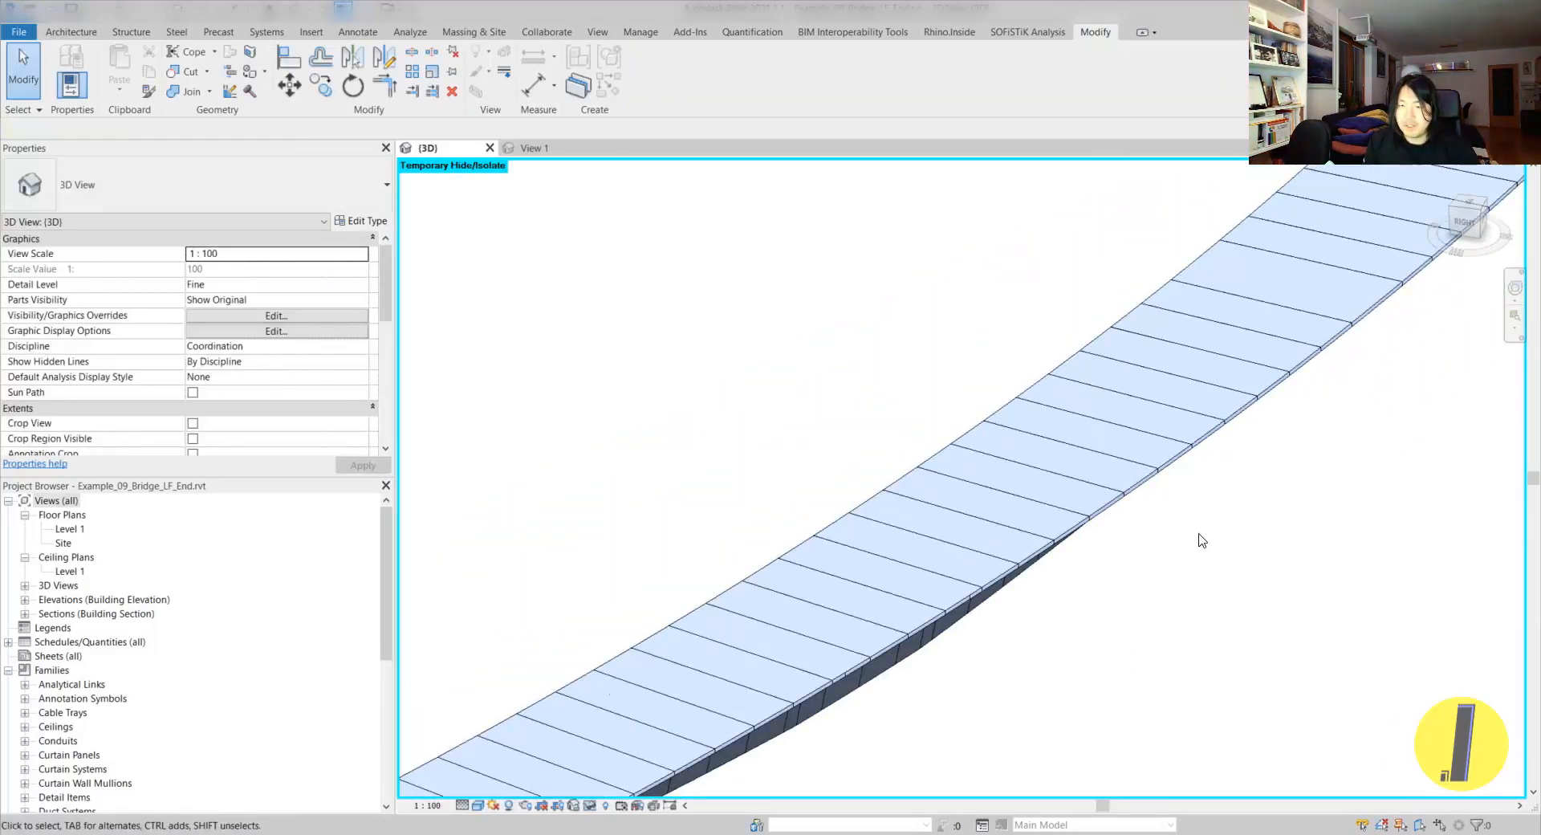
pyautogui.moveTo(1173, 554); pyautogui.dragTo(763, 678, button='middle')
pyautogui.scroll(-3, 979, 443)
pyautogui.moveTo(980, 444); pyautogui.dragTo(1015, 639, button='middle')
pyautogui.scroll(5, 1014, 639)
pyautogui.click(820, 599)
pyautogui.keyDown('shift'); pyautogui.moveTo(821, 599); pyautogui.dragTo(1051, 450, button='middle'); pyautogui.keyUp('shift')
pyautogui.scroll(-3, 954, 624)
pyautogui.keyDown('shift'); pyautogui.moveTo(1051, 450); pyautogui.dragTo(721, 536, button='middle'); pyautogui.keyUp('shift')
pyautogui.click(721, 536)
pyautogui.scroll(3, 720, 535)
pyautogui.scroll(3, 939, 523)
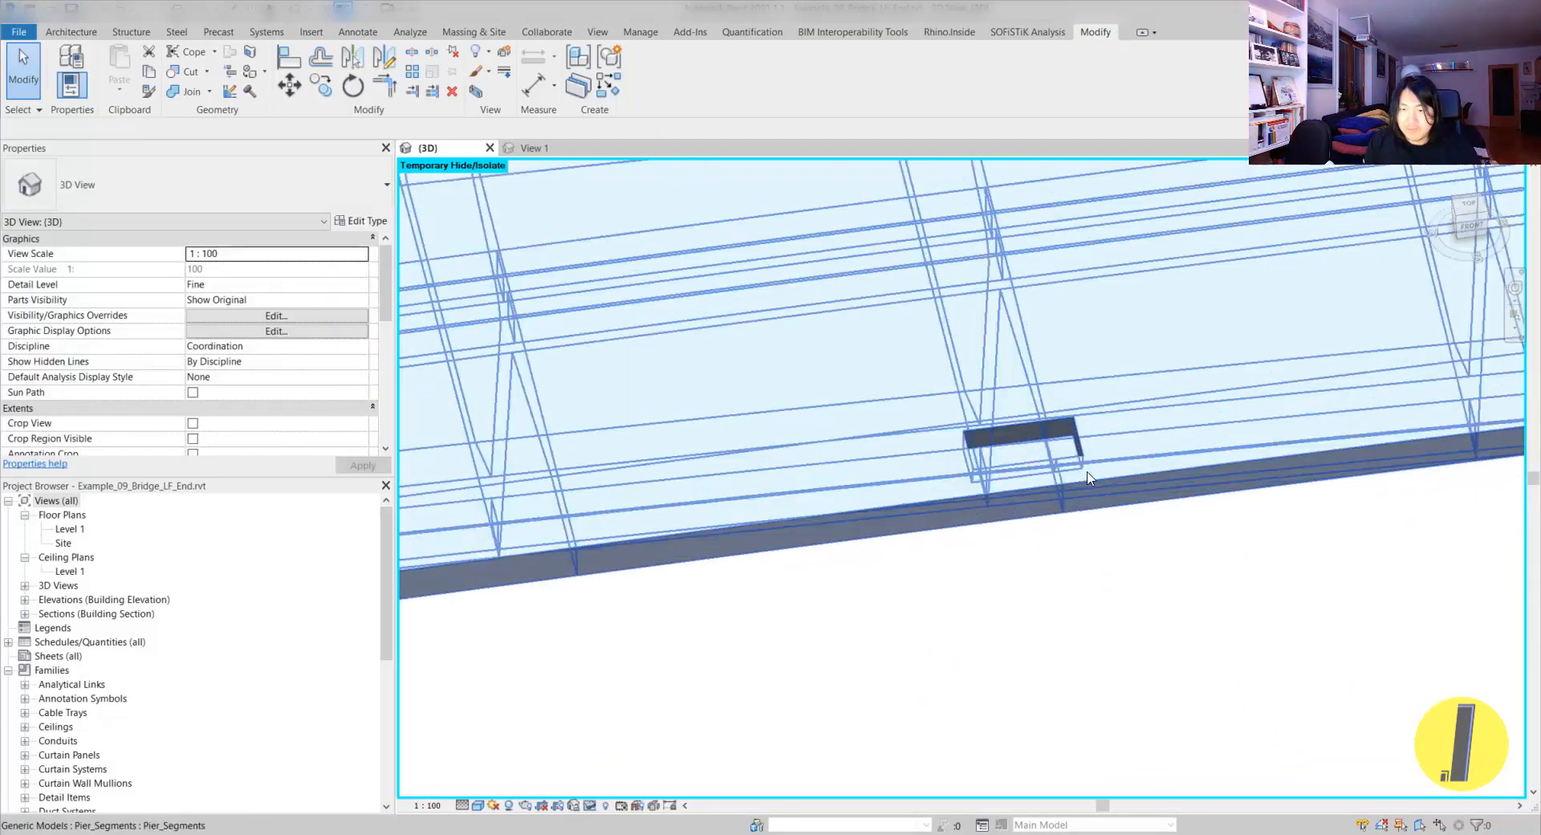
pyautogui.scroll(2, 991, 533)
# - Reset the temporary isolation and bring the whole bridge back into view
pyautogui.press('h')
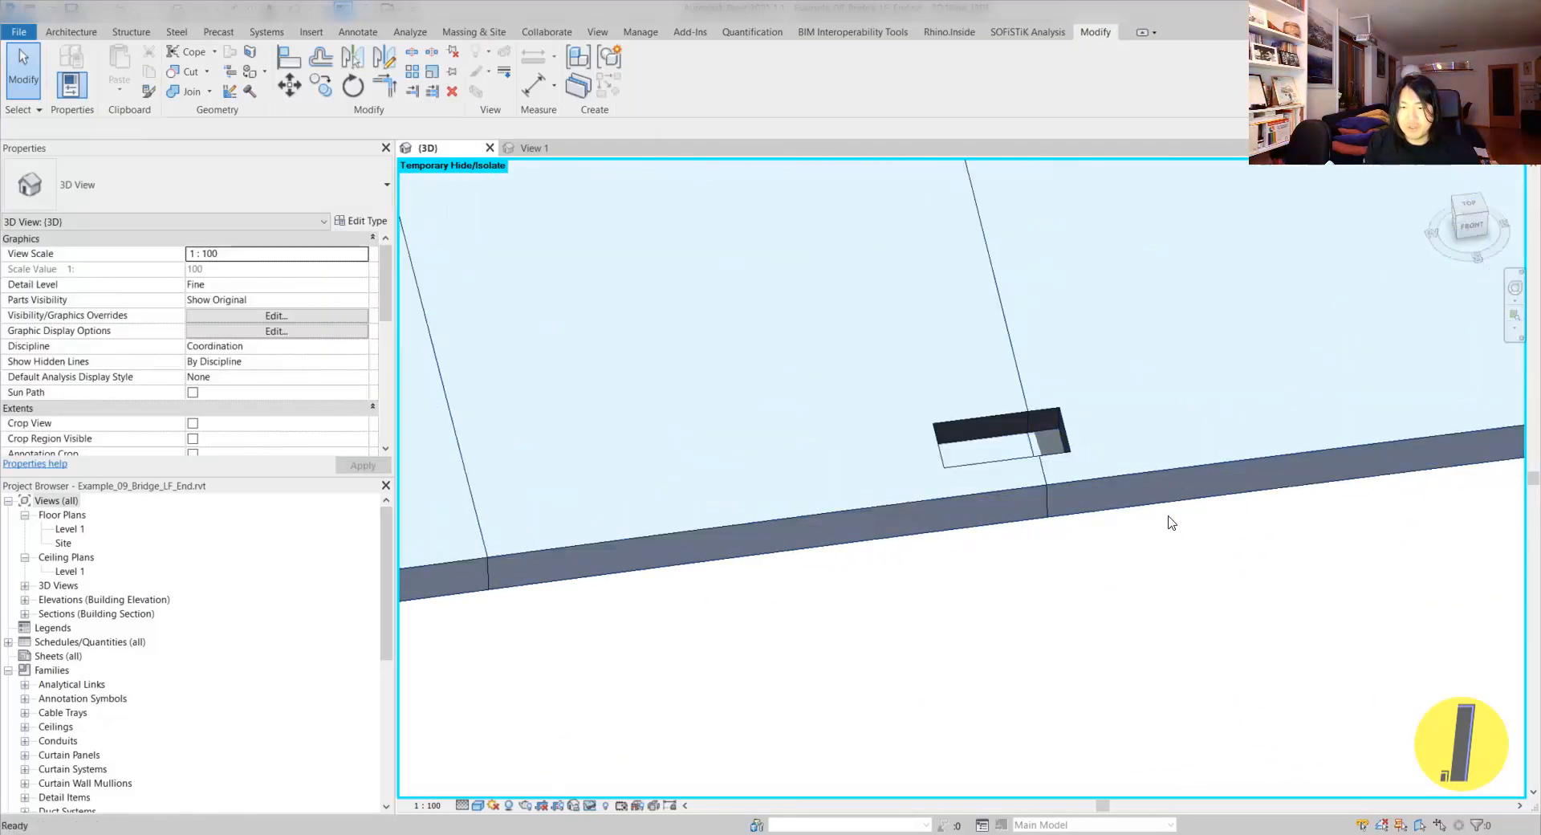
pyautogui.press('r')
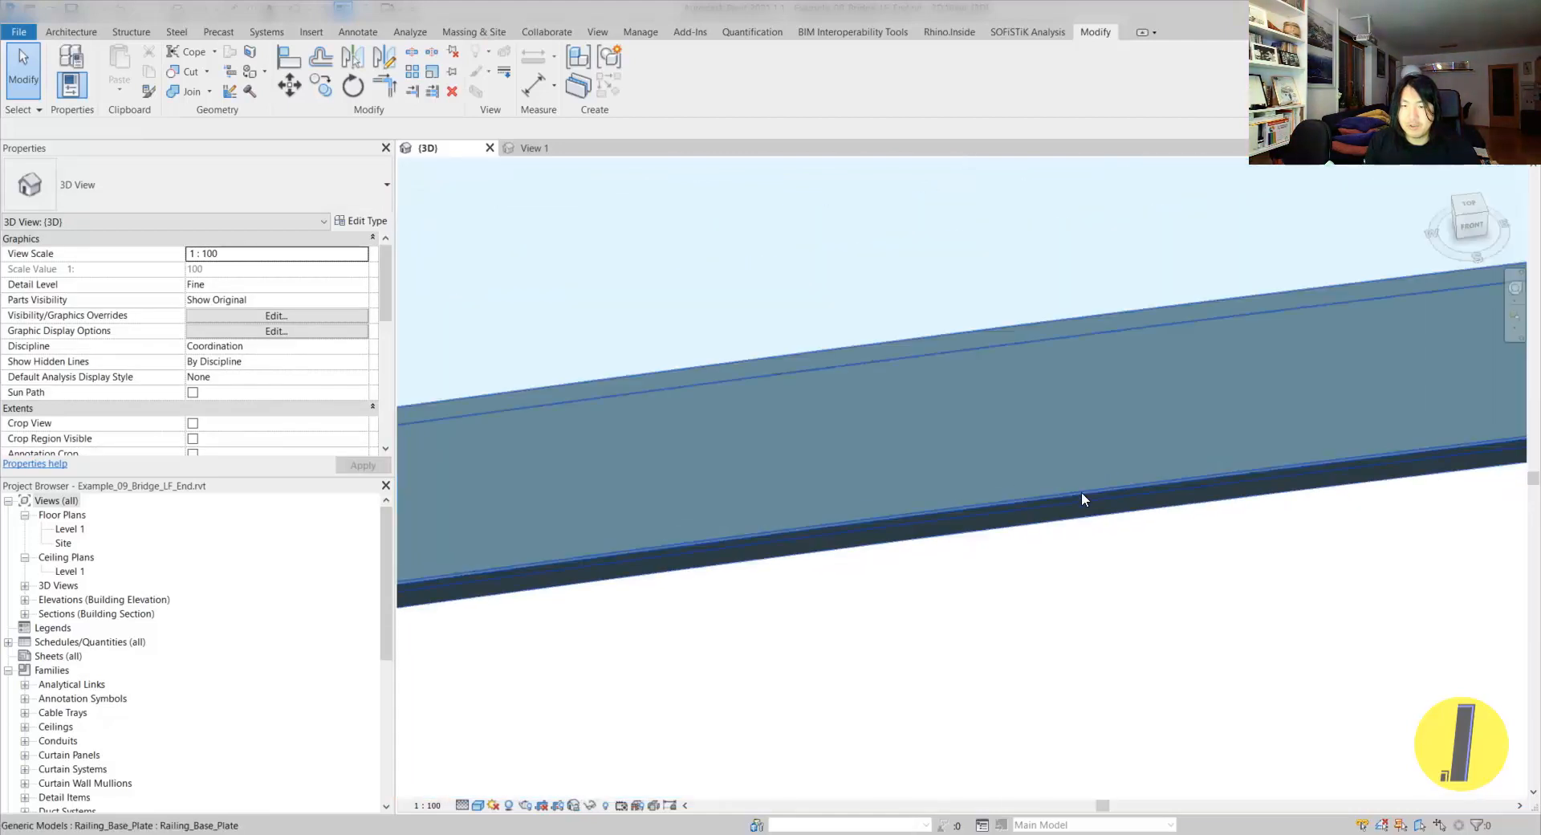
pyautogui.keyDown('shift'); pyautogui.moveTo(1059, 504); pyautogui.dragTo(982, 465, button='middle'); pyautogui.keyUp('shift')
pyautogui.scroll(-7, 980, 465)
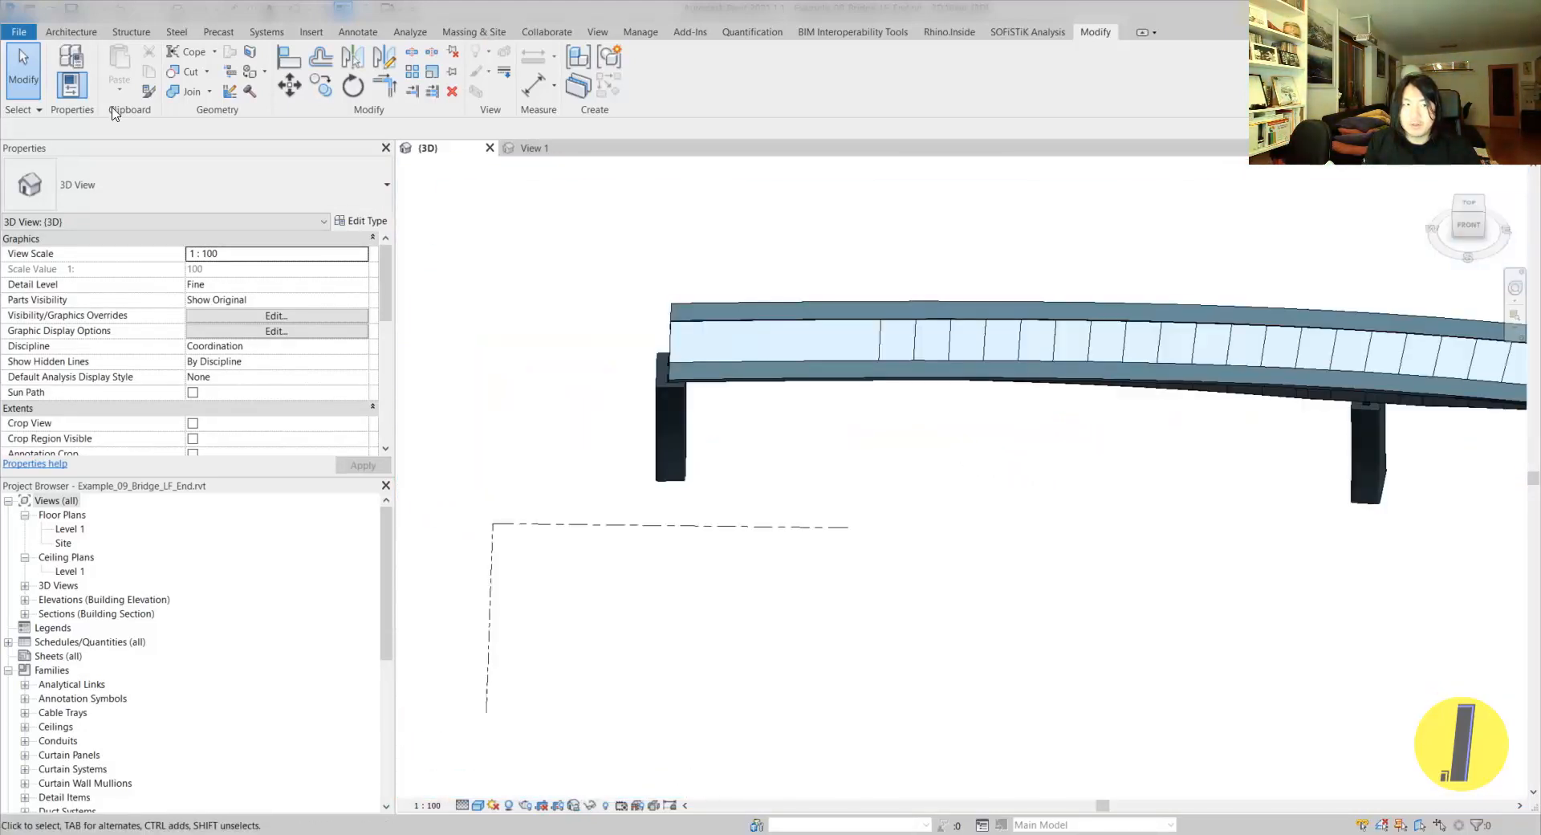
# - Undo the project's actions back through the last Load Family, and temporarily isolate the Pier_Segments deck
pyautogui.click(135, 9)
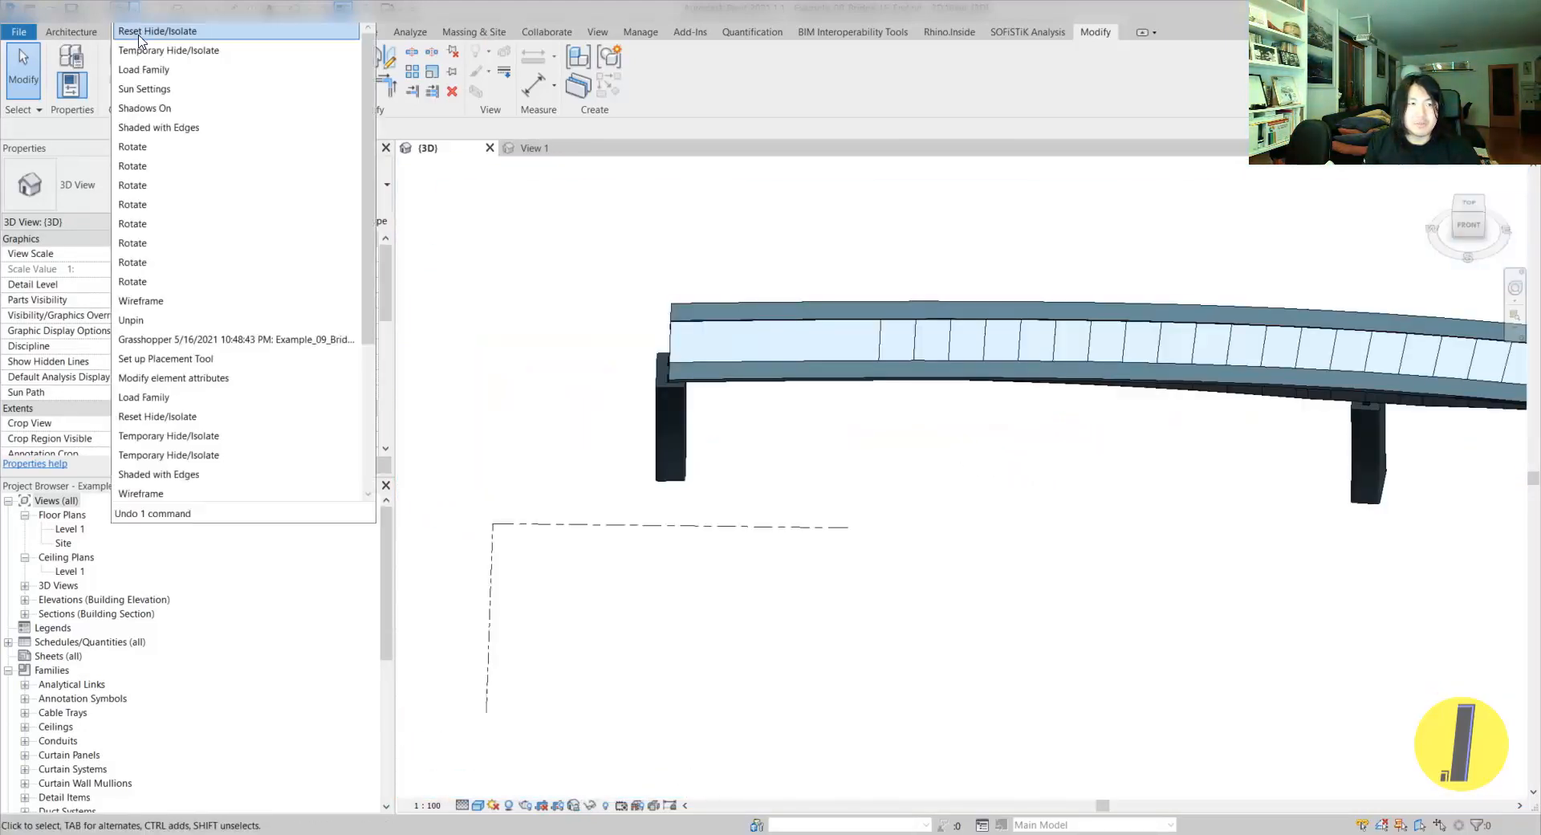
pyautogui.click(164, 71)
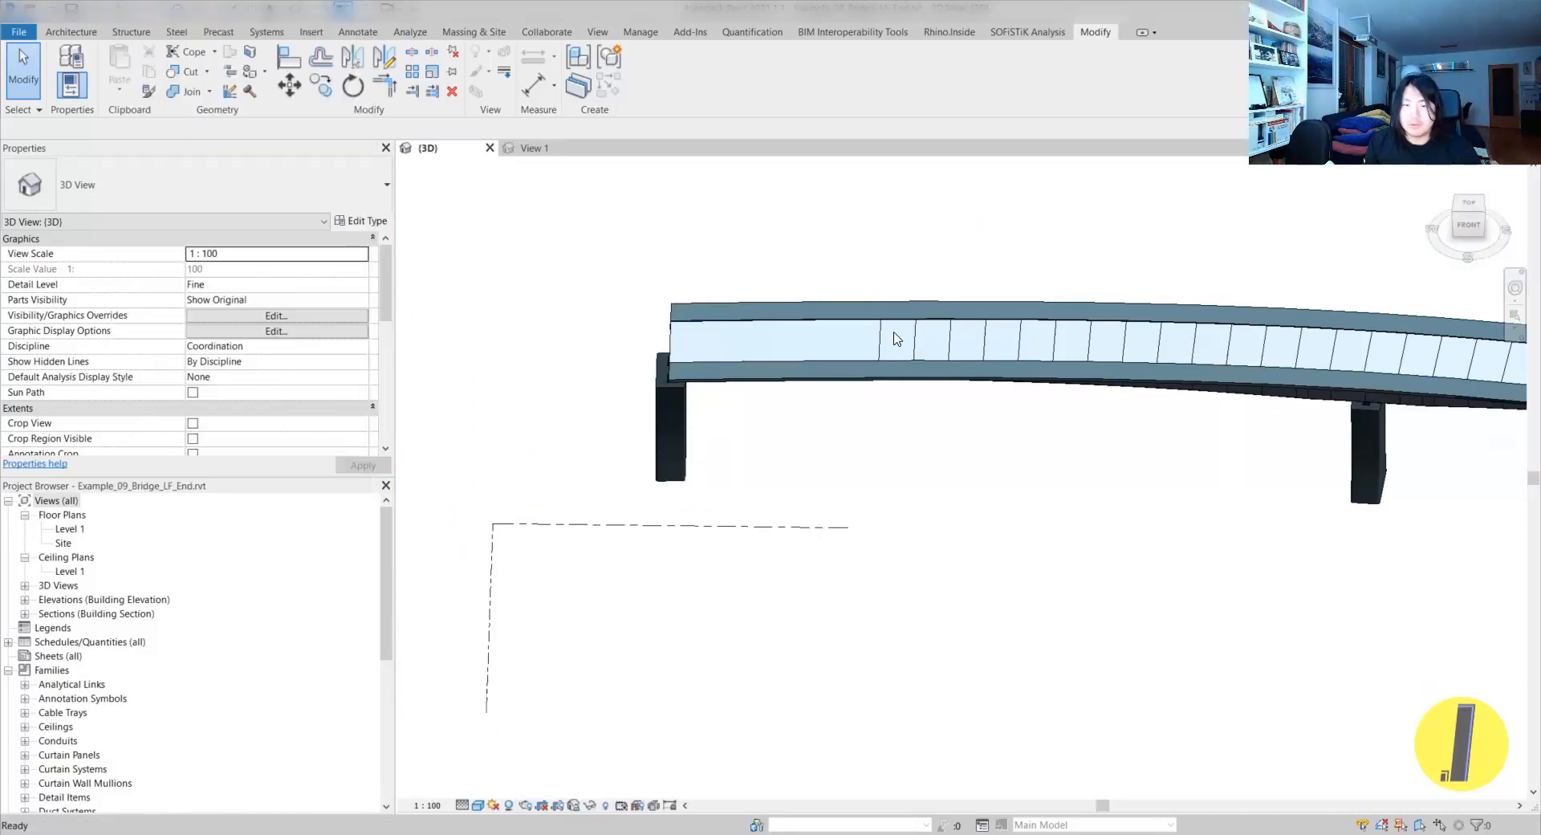
pyautogui.click(774, 483)
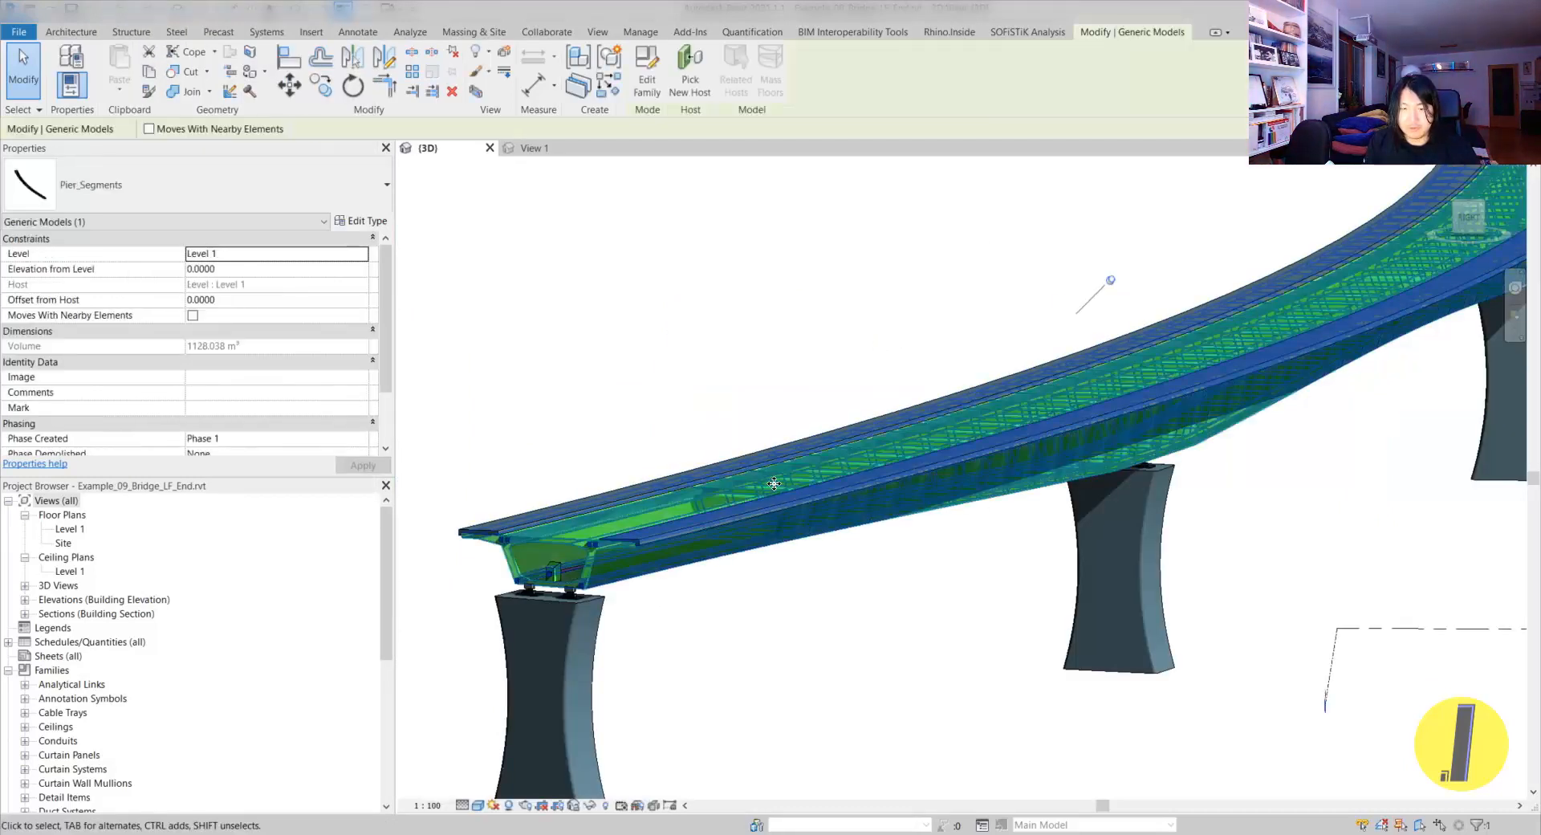
pyautogui.press('h')
pyautogui.press('i')
pyautogui.keyDown('shift'); pyautogui.moveTo(774, 483); pyautogui.dragTo(831, 600, button='middle'); pyautogui.keyUp('shift')
pyautogui.moveTo(1302, 284); pyautogui.dragTo(957, 584, button='middle')
pyautogui.click(928, 568)
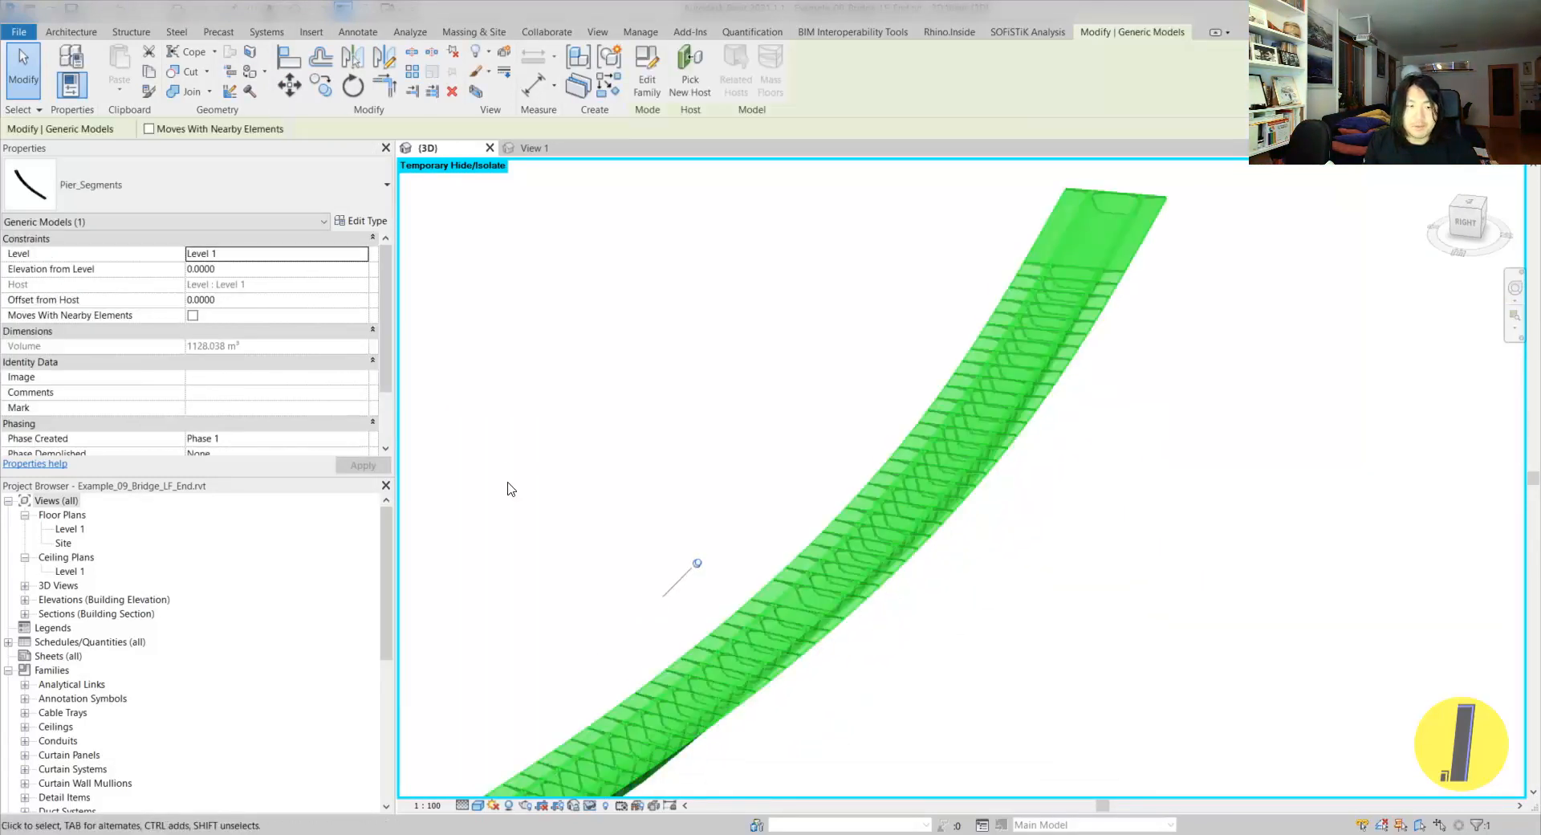
pyautogui.click(644, 251)
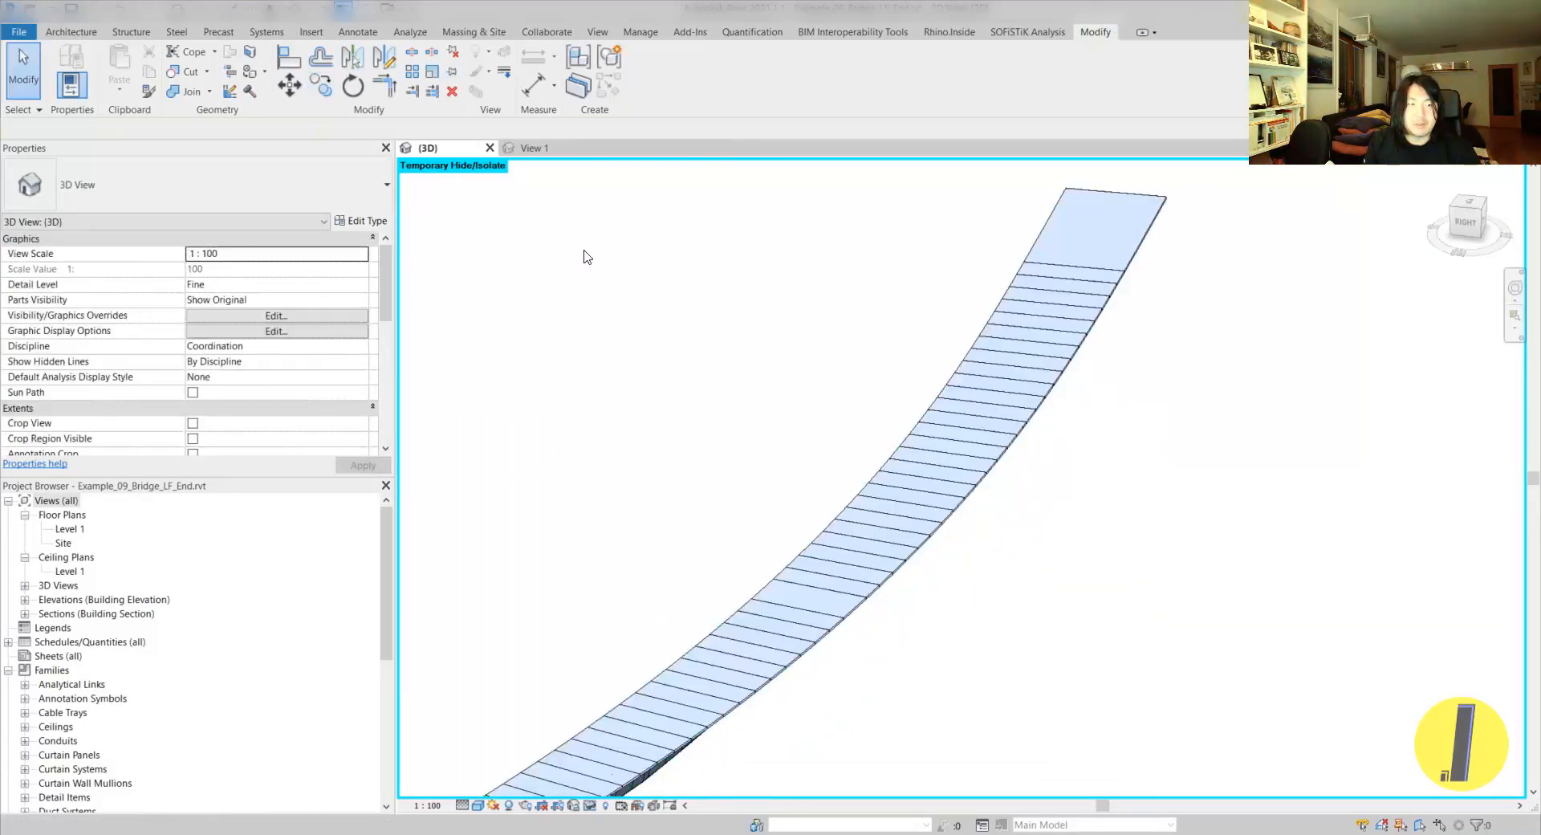
# - Reset the temporary isolation in the 3D view and bring up the Grasshopper definition
pyautogui.press('h')
pyautogui.press('r')
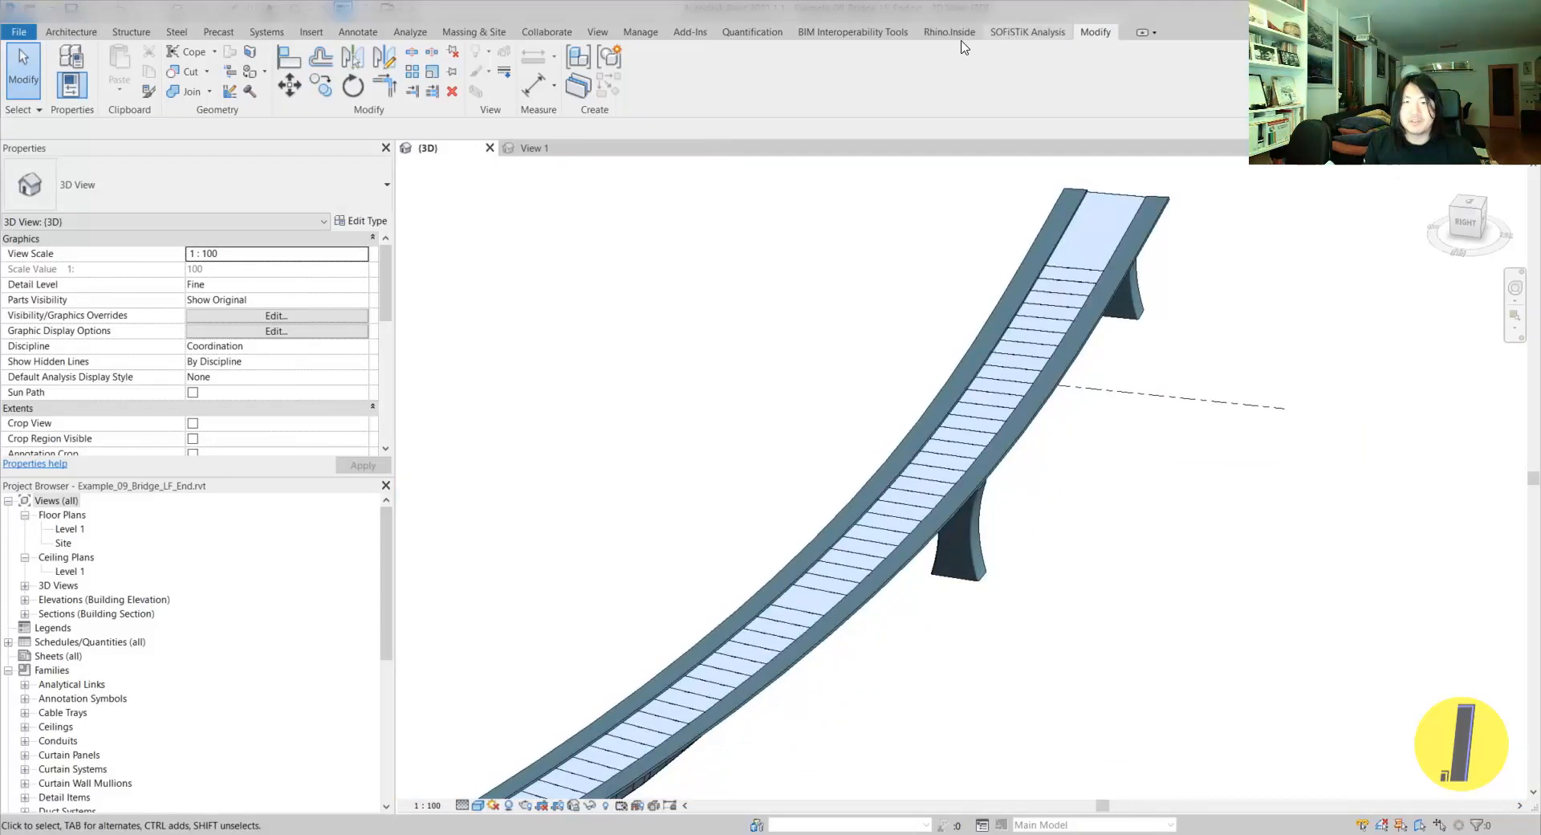
pyautogui.click(955, 33)
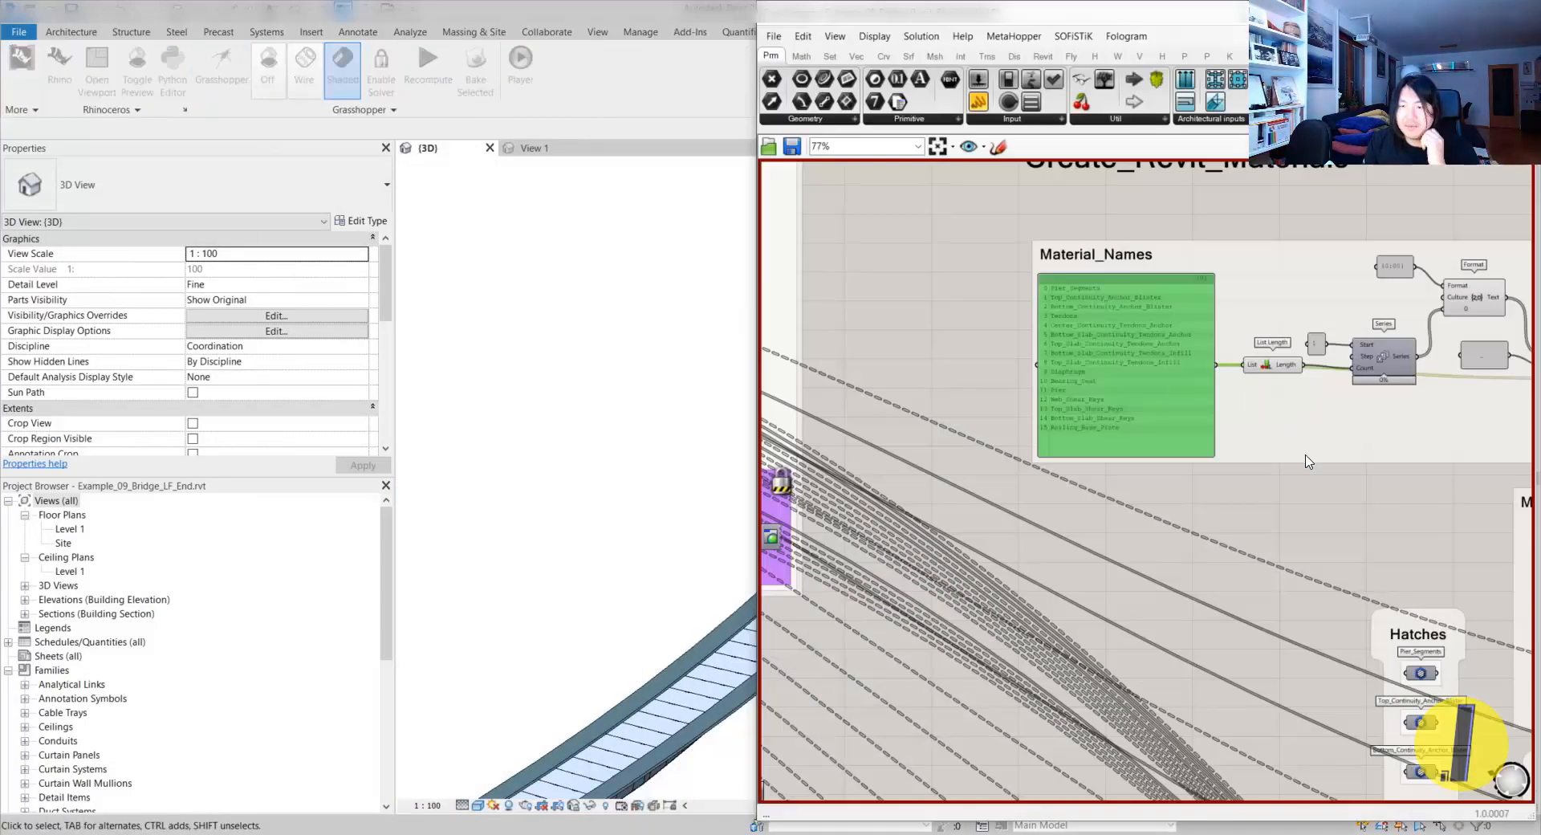
# - Examine the Global_Parameter_Setting group and the value panels feeding Set Element Parameter in the IfcExportAs groups
pyautogui.scroll(-7, 1306, 455)
pyautogui.moveTo(1248, 555); pyautogui.dragTo(916, 500, button='right')
pyautogui.moveTo(1308, 610); pyautogui.dragTo(1044, 465, button='right')
pyautogui.scroll(9, 1157, 578)
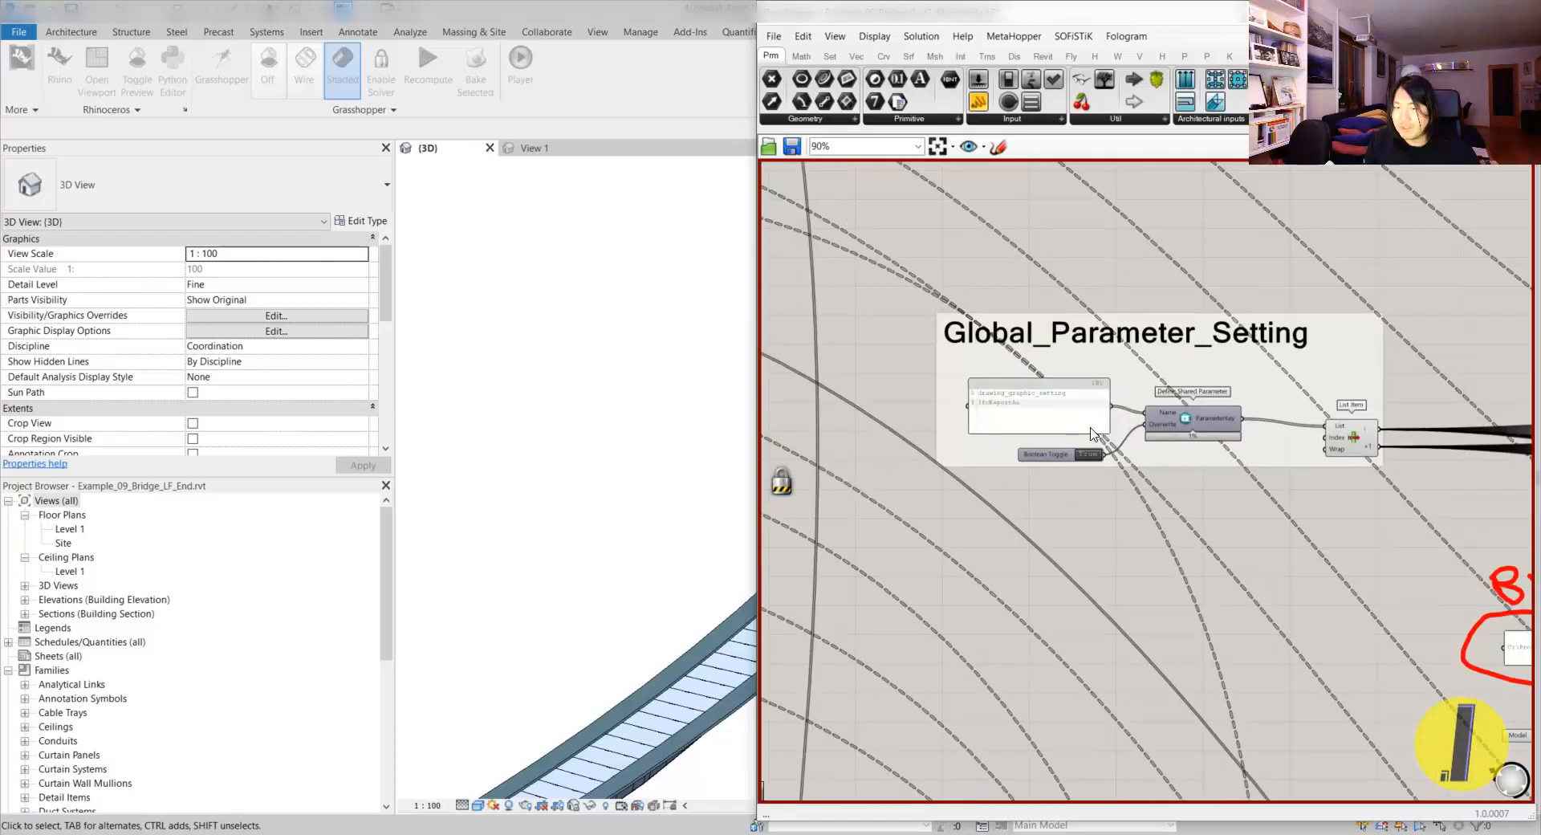
pyautogui.moveTo(1433, 409); pyautogui.dragTo(1028, 426, button='right')
pyautogui.scroll(-7, 1028, 426)
pyautogui.moveTo(802, 515); pyautogui.dragTo(853, 504, button='right')
pyautogui.moveTo(1380, 338); pyautogui.dragTo(905, 492, button='right')
pyautogui.moveTo(1432, 382); pyautogui.dragTo(1003, 466, button='right')
pyautogui.scroll(10, 1003, 466)
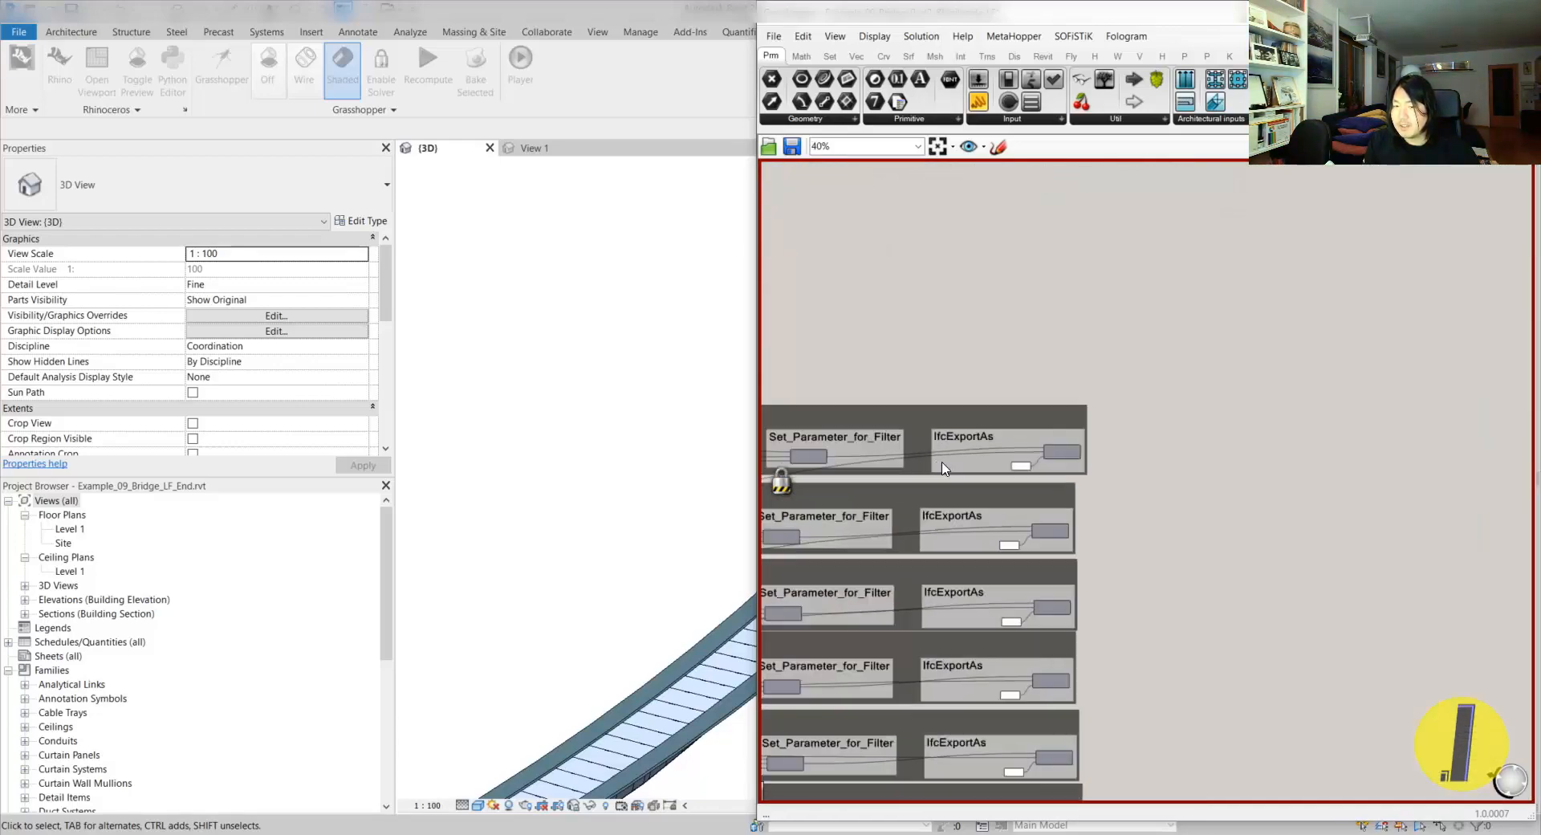
pyautogui.click(1008, 493)
pyautogui.moveTo(1036, 593); pyautogui.dragTo(1085, 465, button='right')
pyautogui.scroll(-3, 1085, 464)
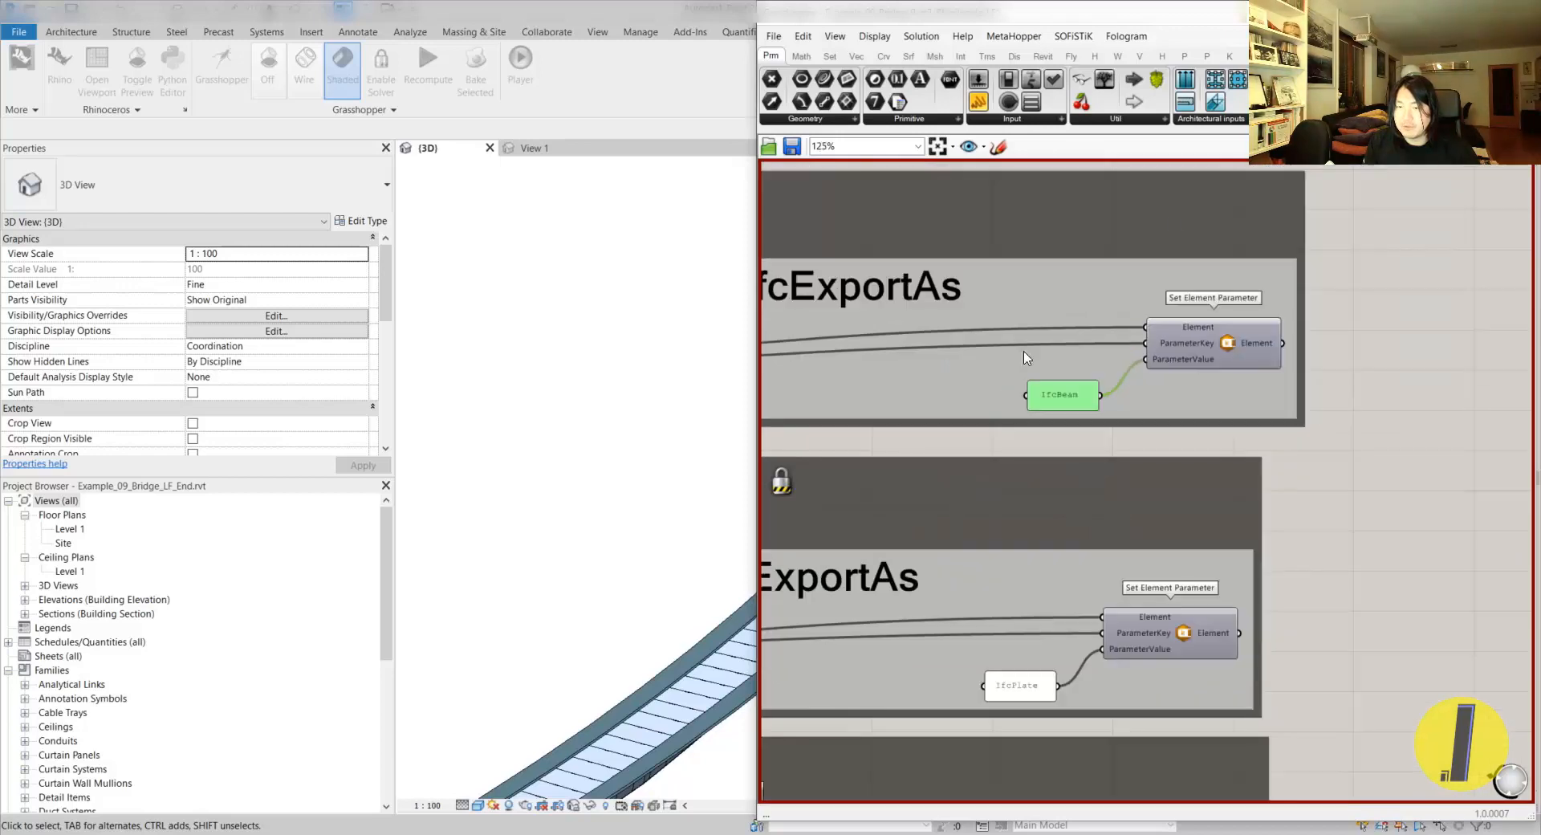
# - Switch back to Revit and check the drawing_graphic_setting and IfcExportAs parameters of the railing base plate, piers and deck segments
pyautogui.click(1441, 12)
pyautogui.click(774, 593)
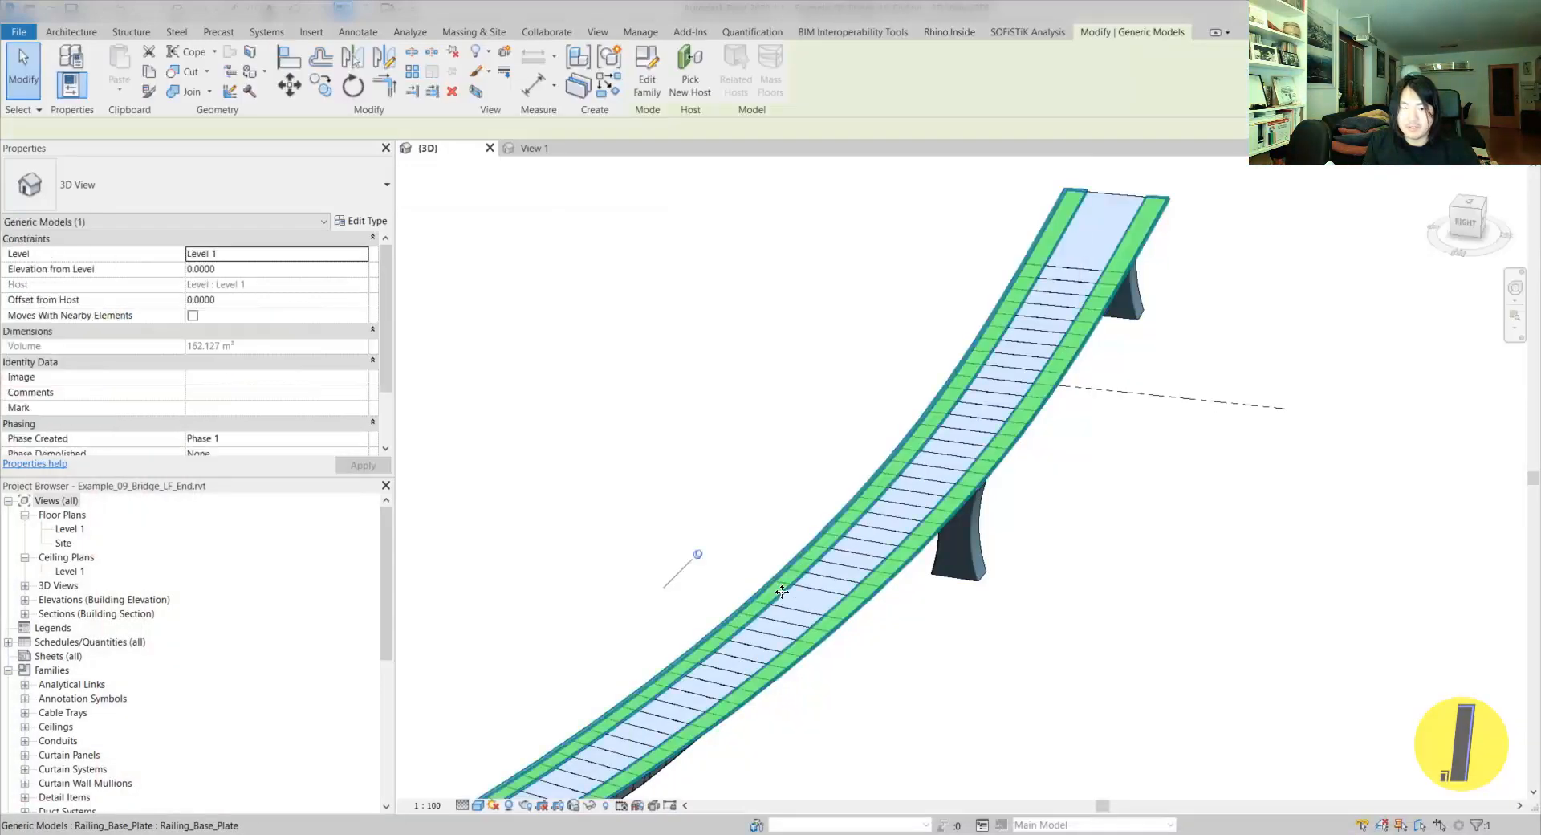
pyautogui.scroll(-3, 252, 440)
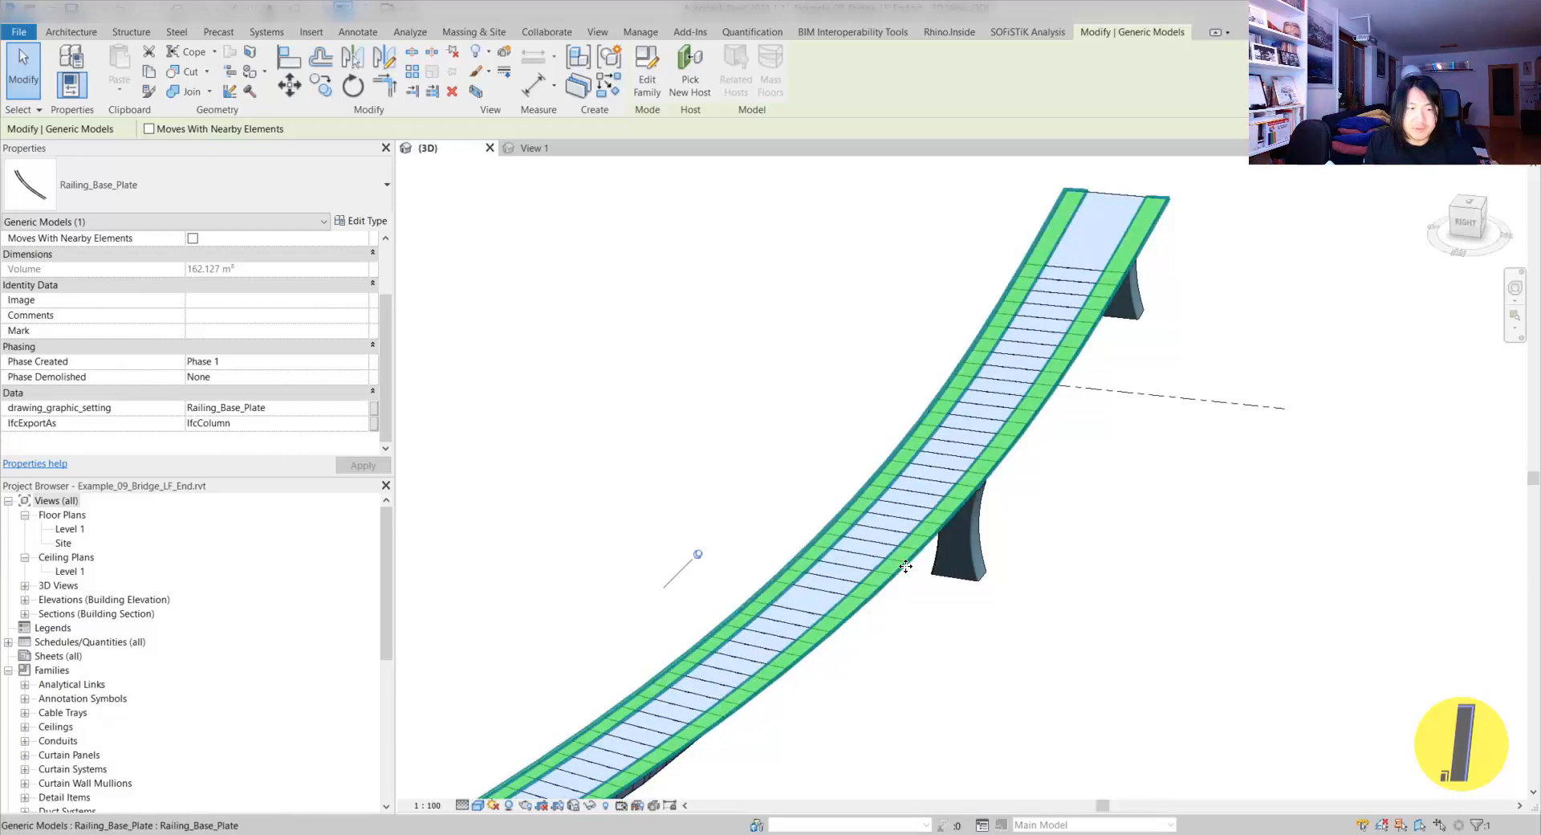
pyautogui.click(971, 552)
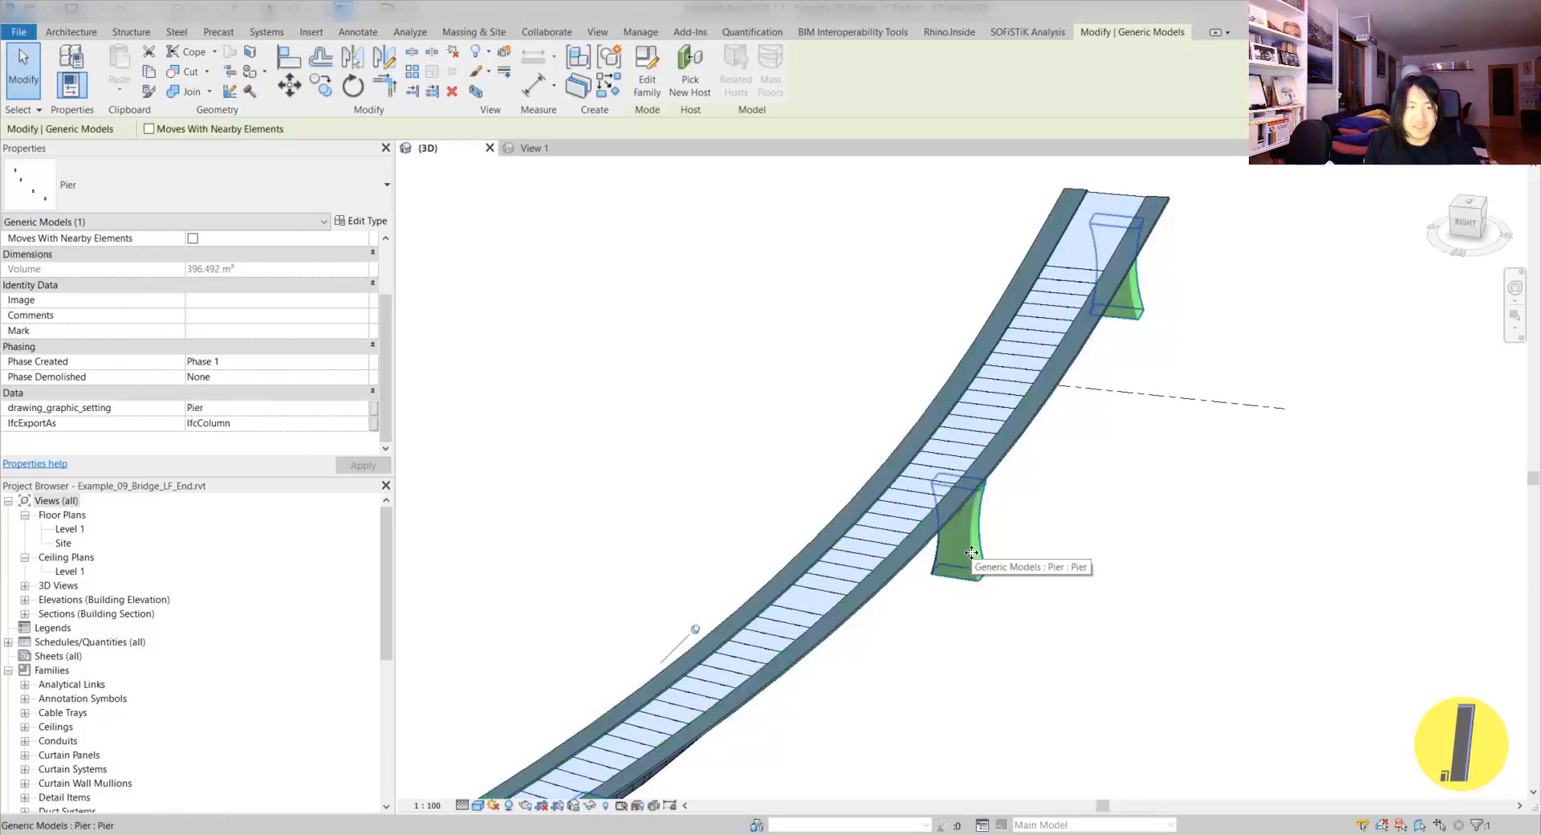
pyautogui.scroll(4, 928, 554)
pyautogui.click(918, 514)
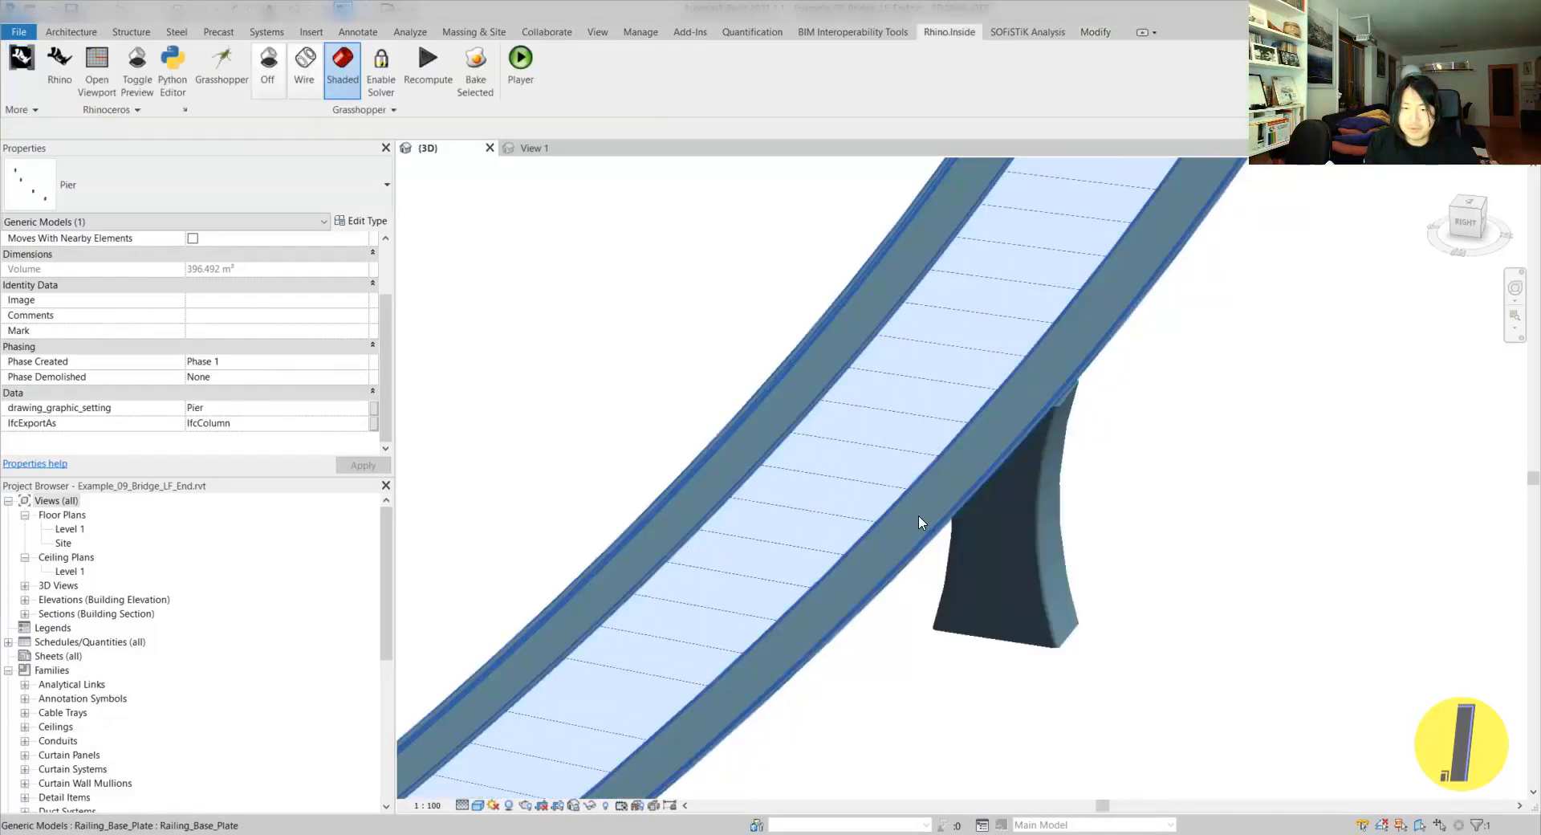
pyautogui.click(866, 496)
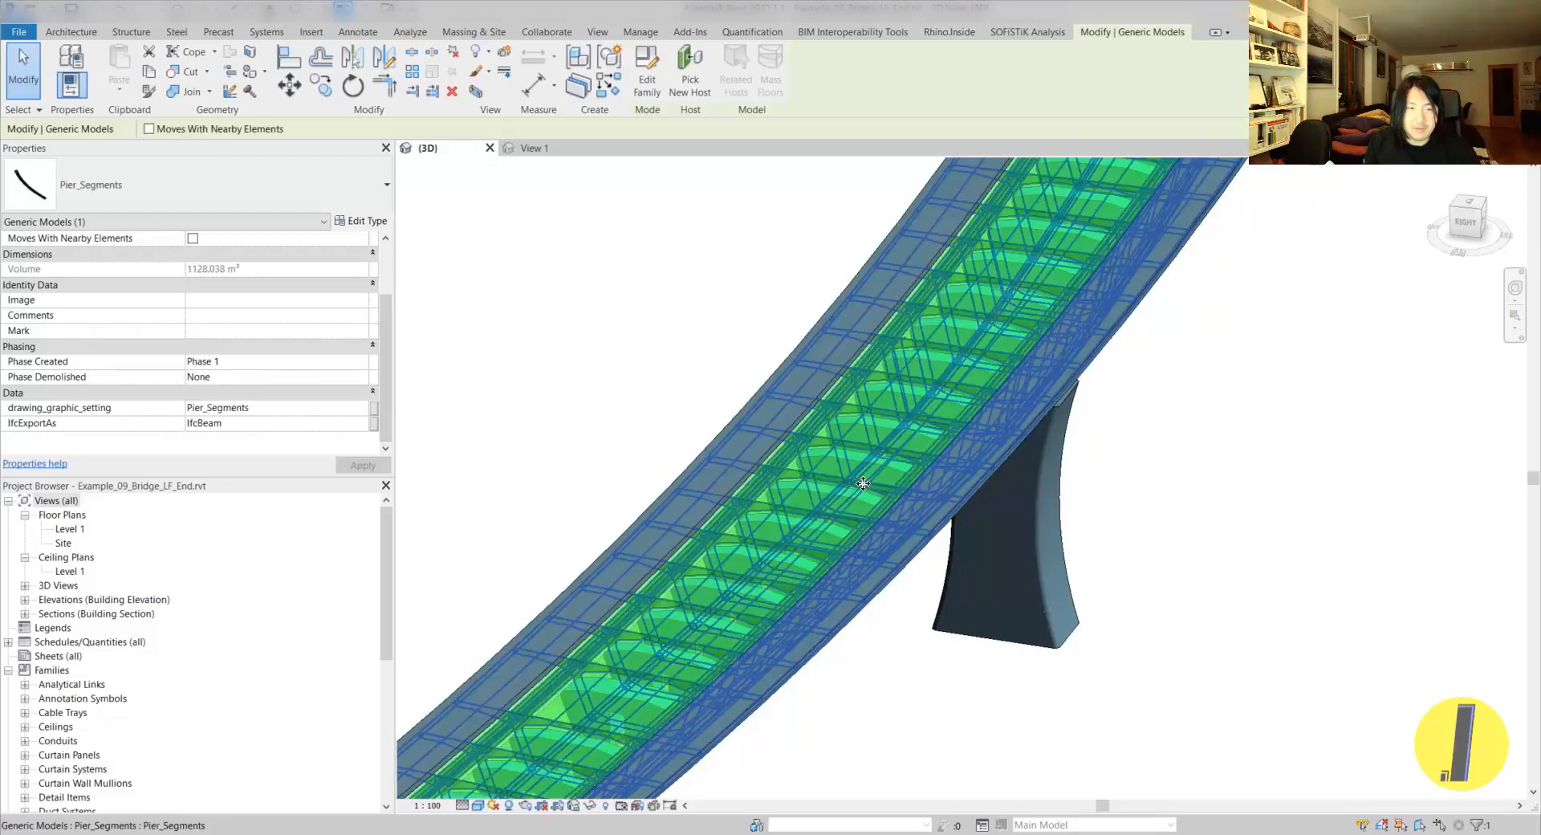
# - Inspect the Data parameters of a bearing and the bottom continuity anchor blister at the bridge's end pier
pyautogui.scroll(-6, 859, 497)
pyautogui.scroll(8, 892, 494)
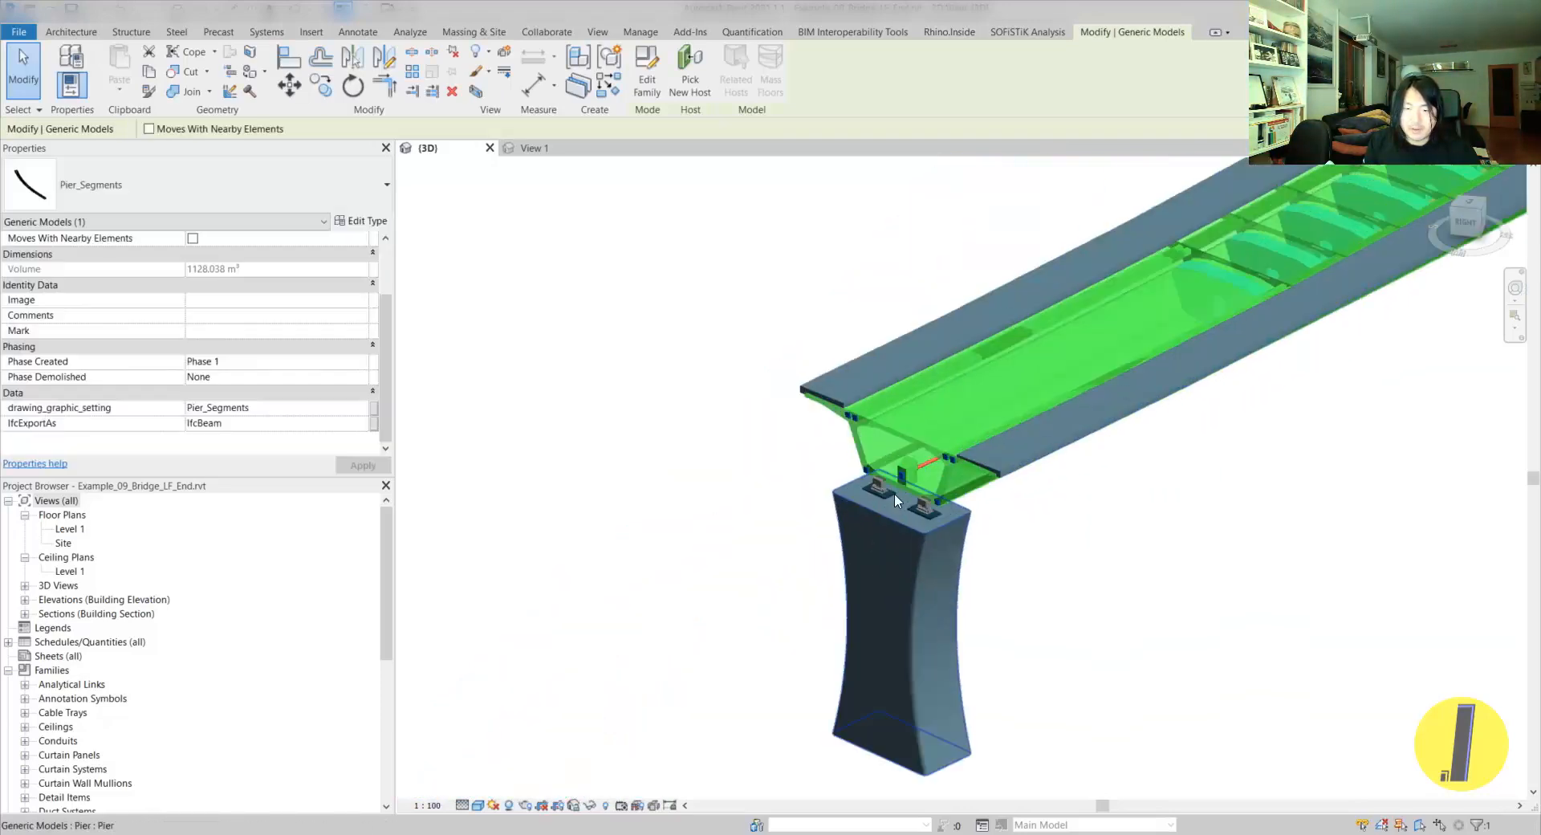
pyautogui.press('Escape')
pyautogui.scroll(4, 893, 486)
pyautogui.click(891, 486)
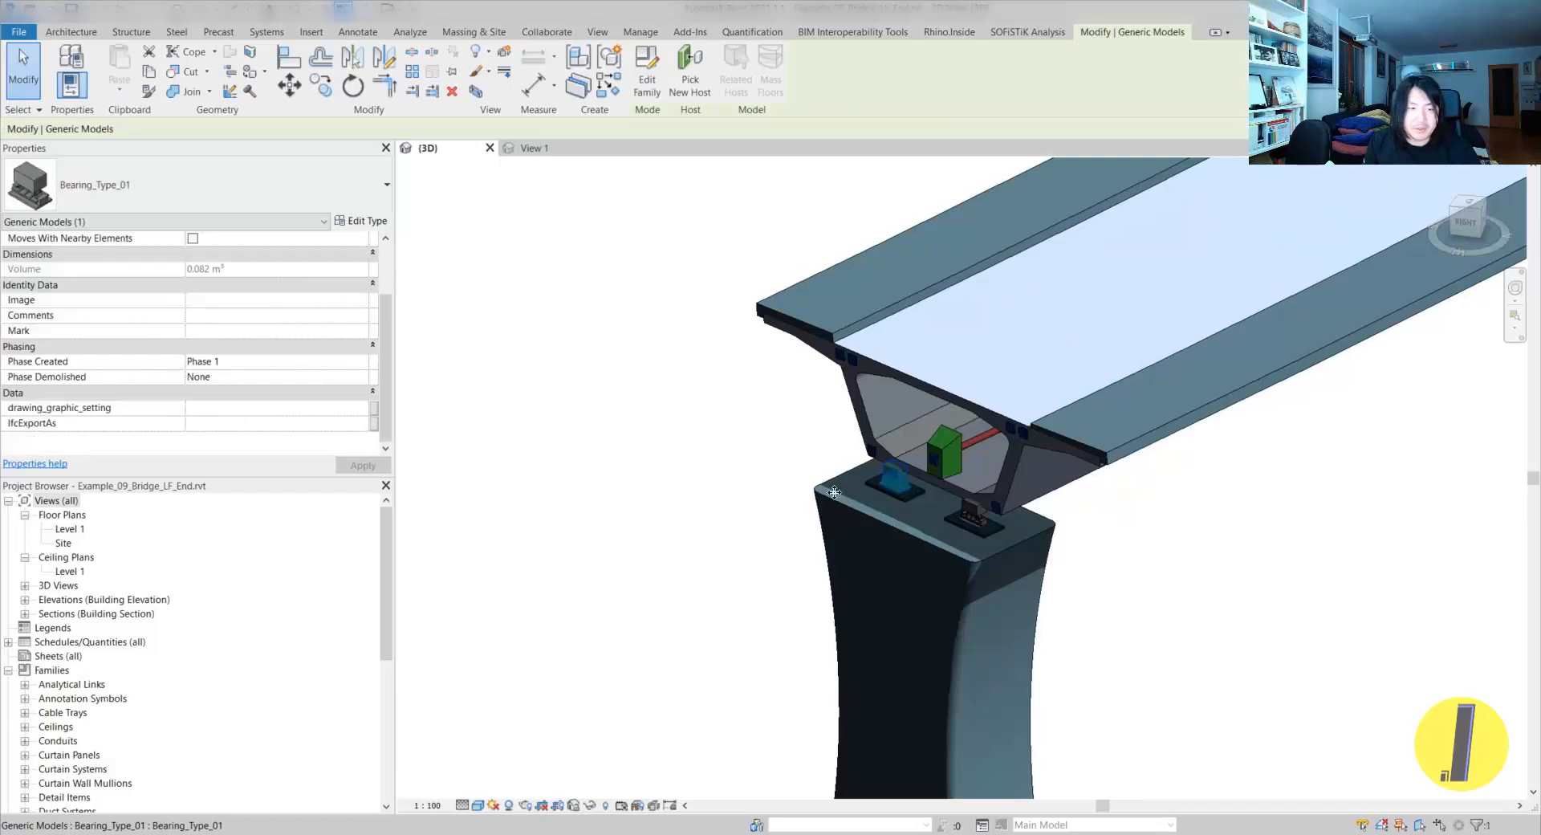
pyautogui.scroll(2, 915, 488)
pyautogui.press('Escape')
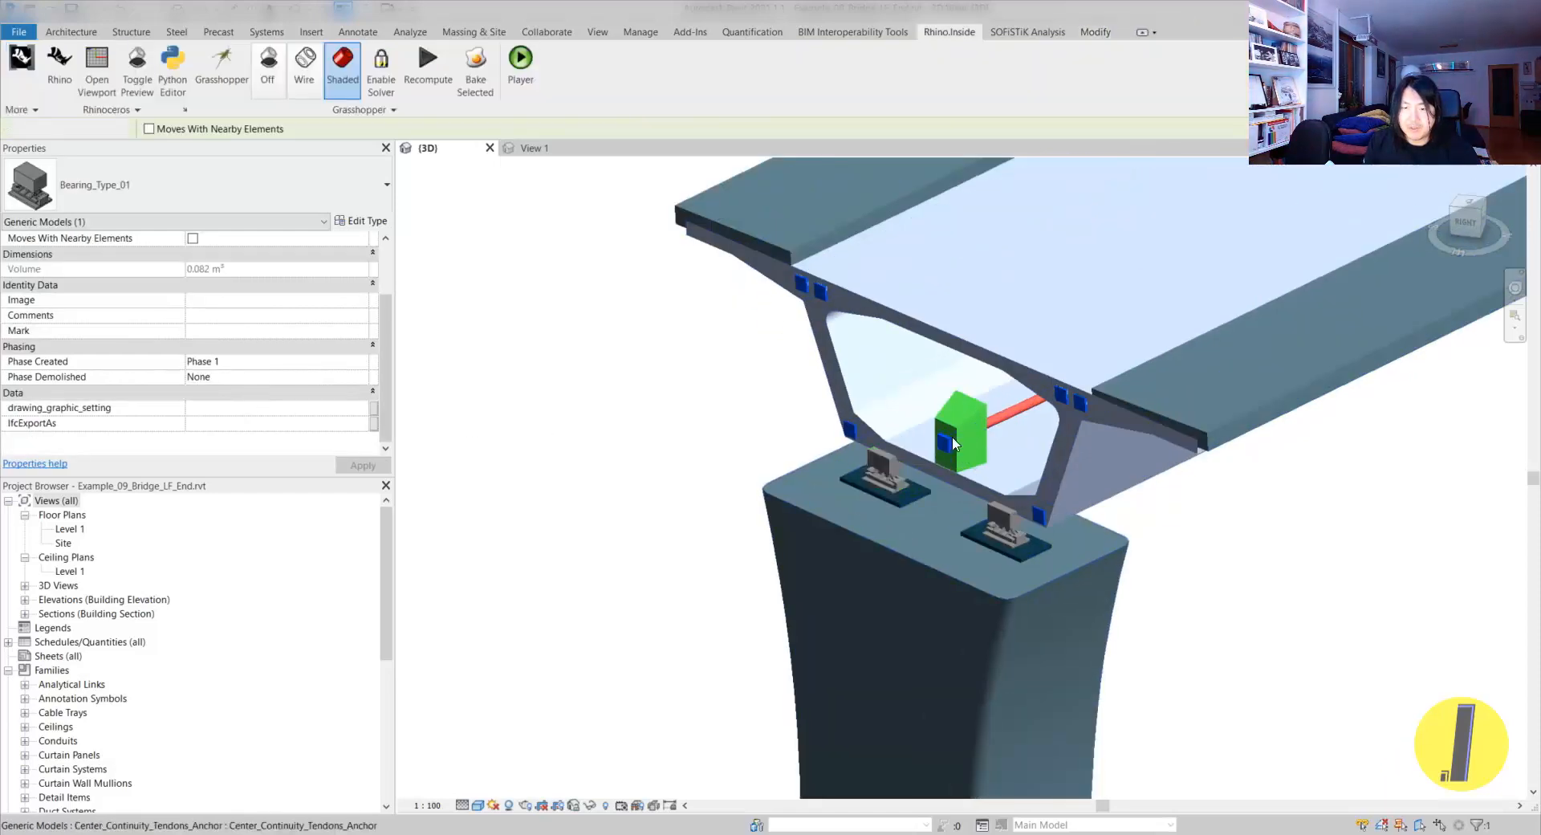
pyautogui.click(965, 433)
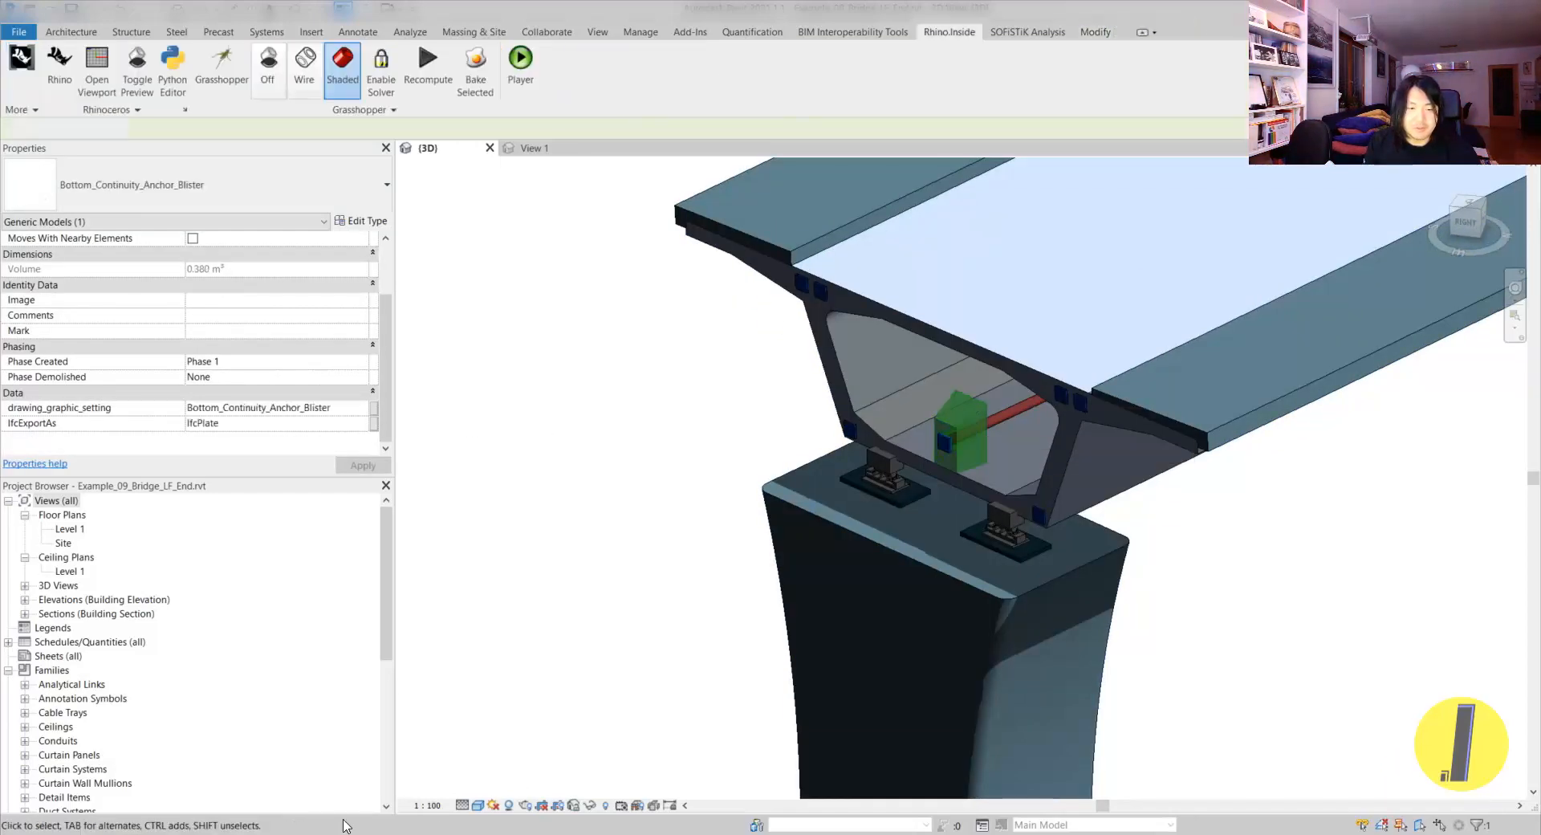
pyautogui.press('Escape')
# - Return to Grasshopper and examine the Set Element Parameter components and IfcExportAs value panels in the shear key groups
pyautogui.click(222, 65)
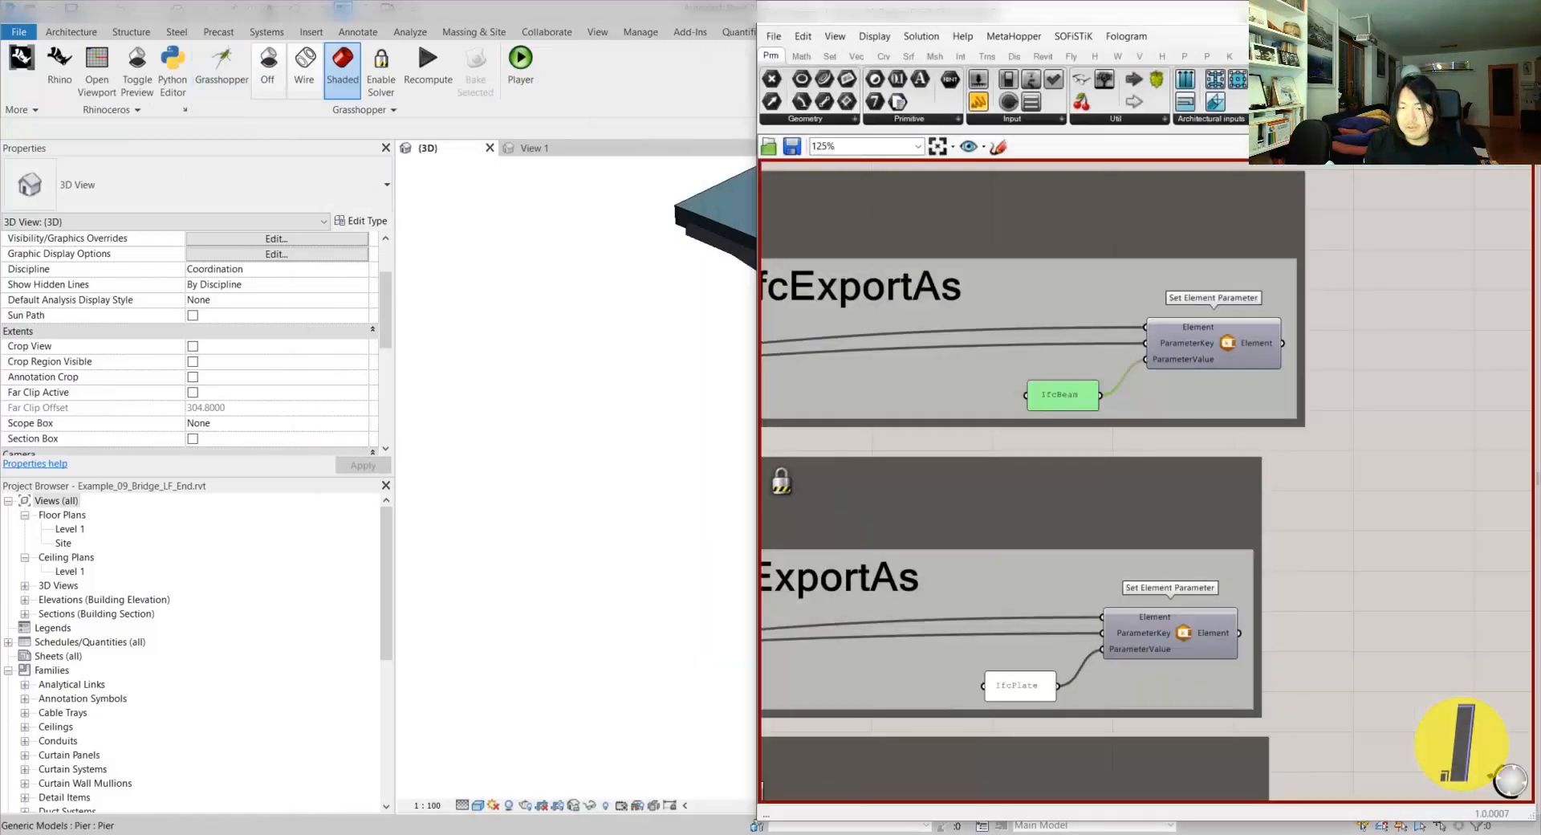
pyautogui.click(1481, 13)
pyautogui.scroll(-5, 877, 700)
pyautogui.moveTo(877, 700); pyautogui.dragTo(864, 474, button='right')
pyautogui.scroll(-5, 864, 474)
pyautogui.moveTo(802, 778); pyautogui.dragTo(811, 570, button='right')
pyautogui.scroll(10, 813, 574)
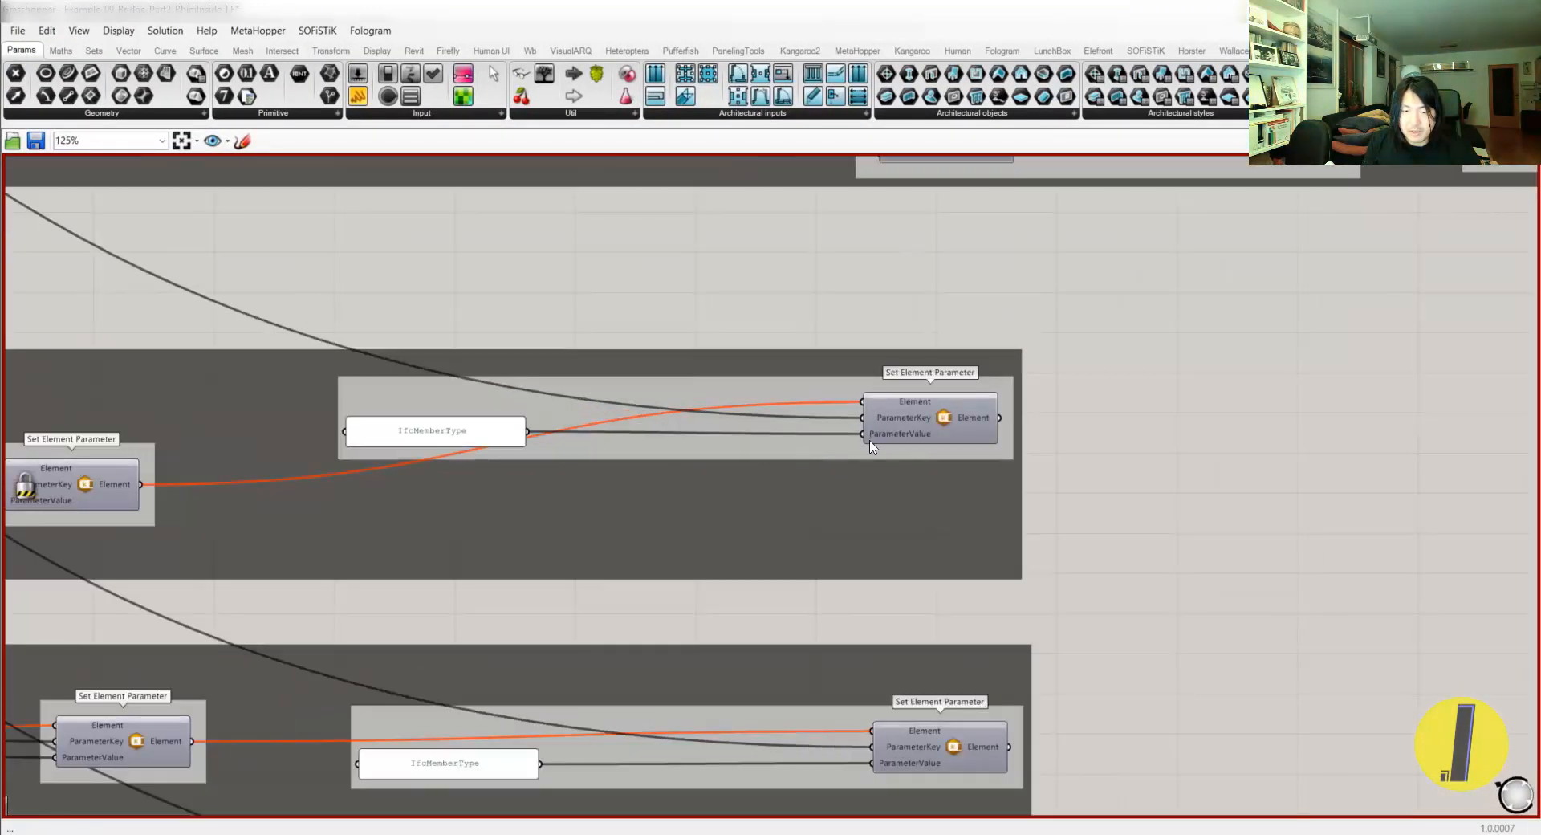
pyautogui.moveTo(480, 436); pyautogui.dragTo(599, 411, button='right')
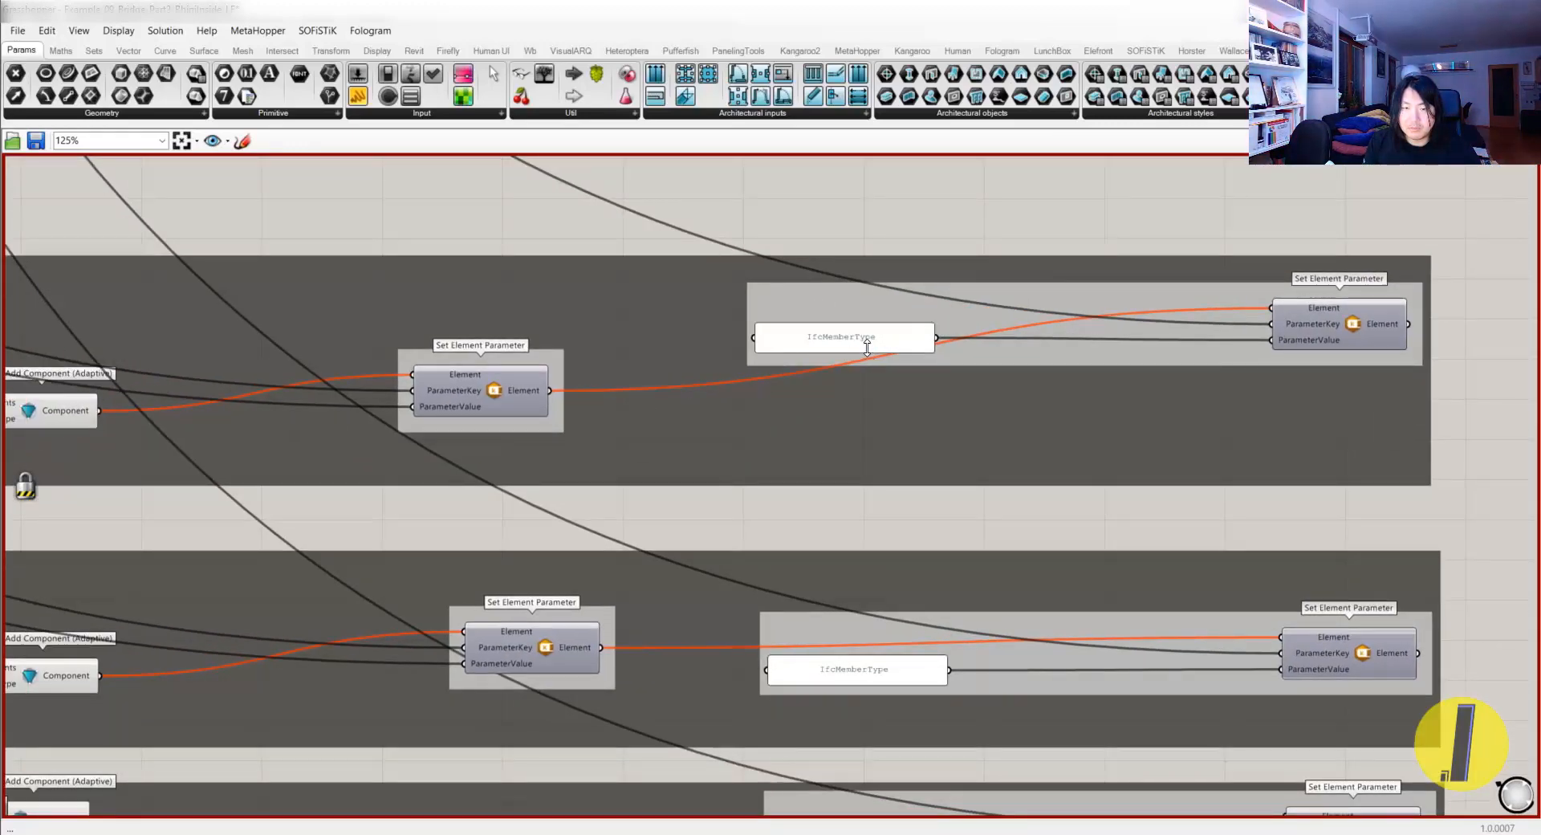
pyautogui.scroll(-2, 890, 358)
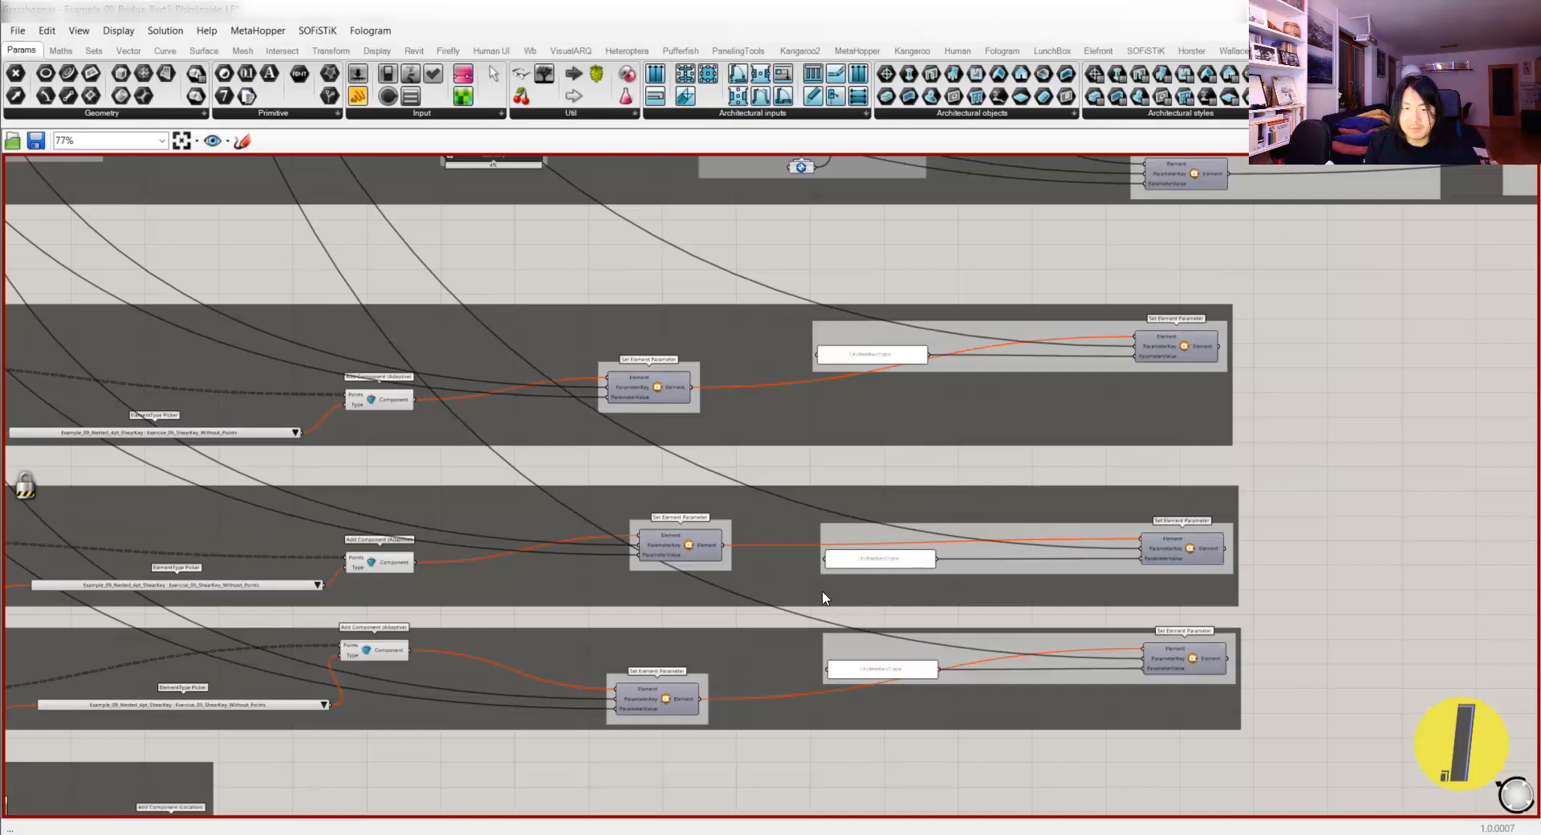
# - Recompute the Grasshopper definition
pyautogui.scroll(-1, 833, 598)
pyautogui.middleClick(1256, 407)
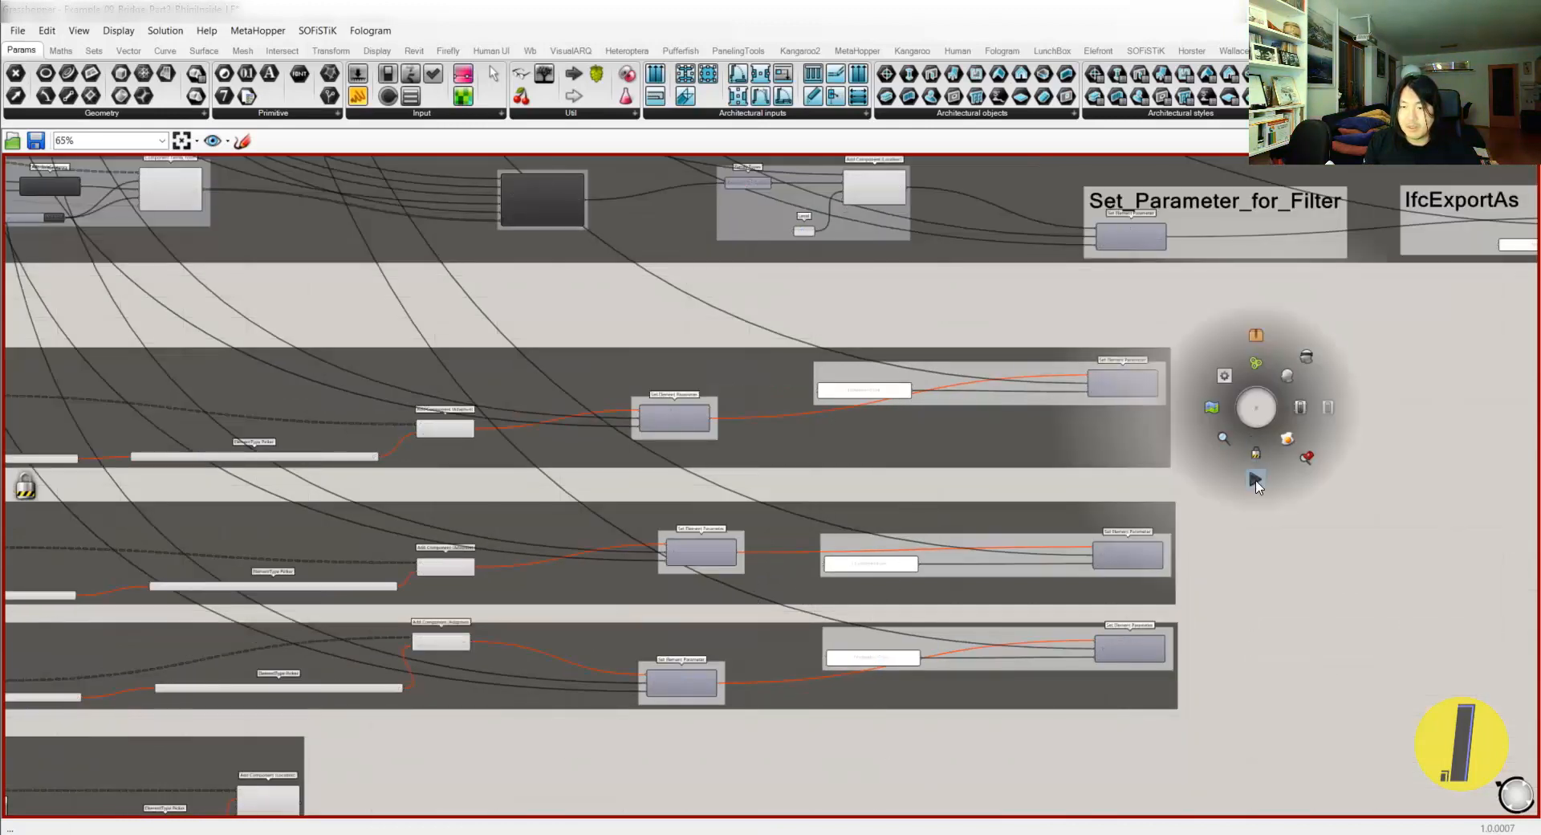
pyautogui.click(1256, 479)
# - Switch to Revit and check the Data parameters of the bearing on the end pier, then clear the selection
pyautogui.click(1448, 9)
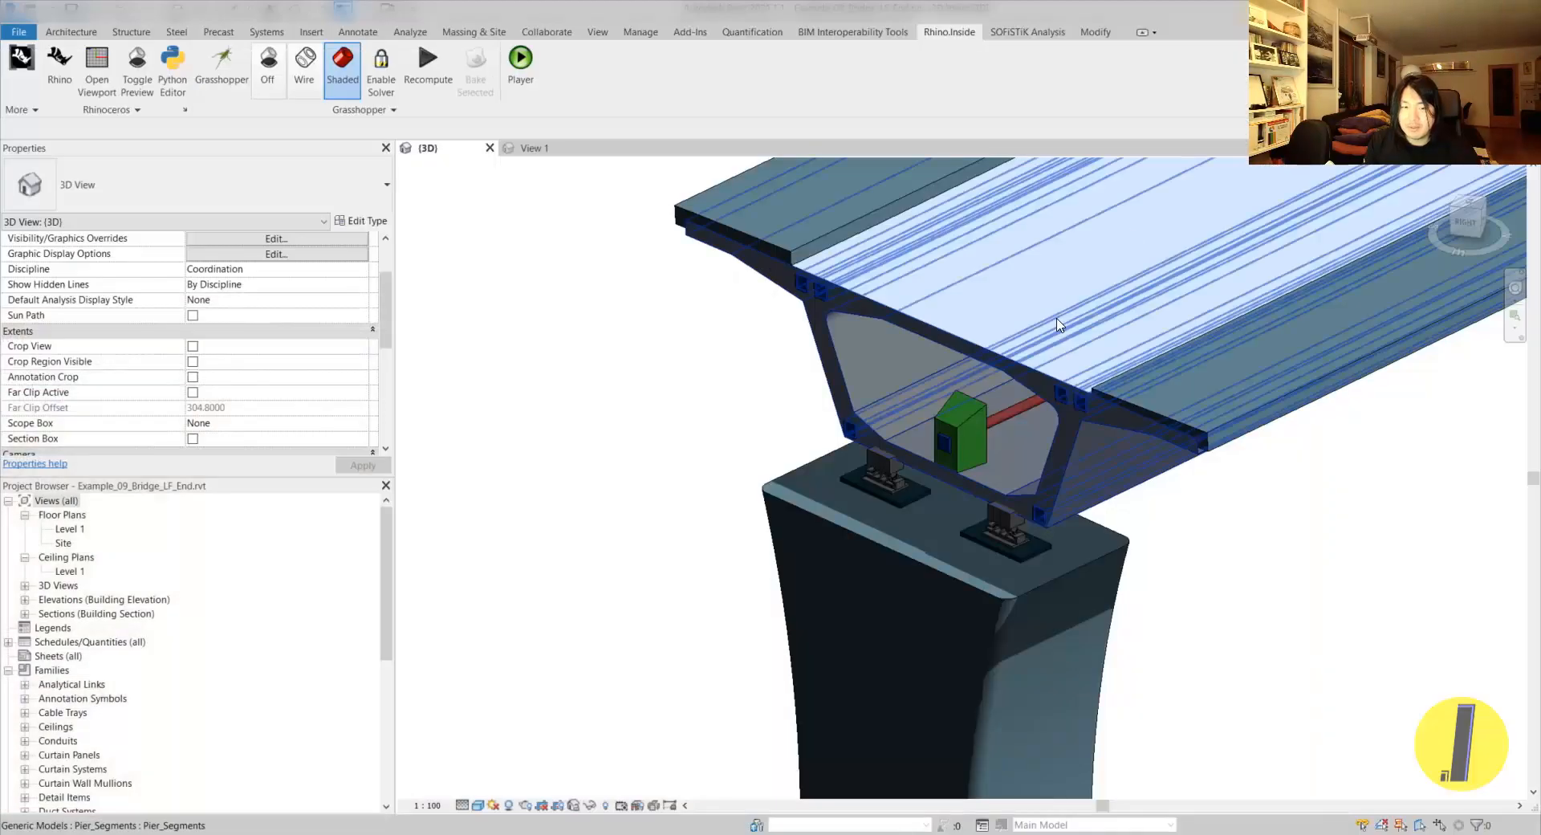
pyautogui.click(887, 462)
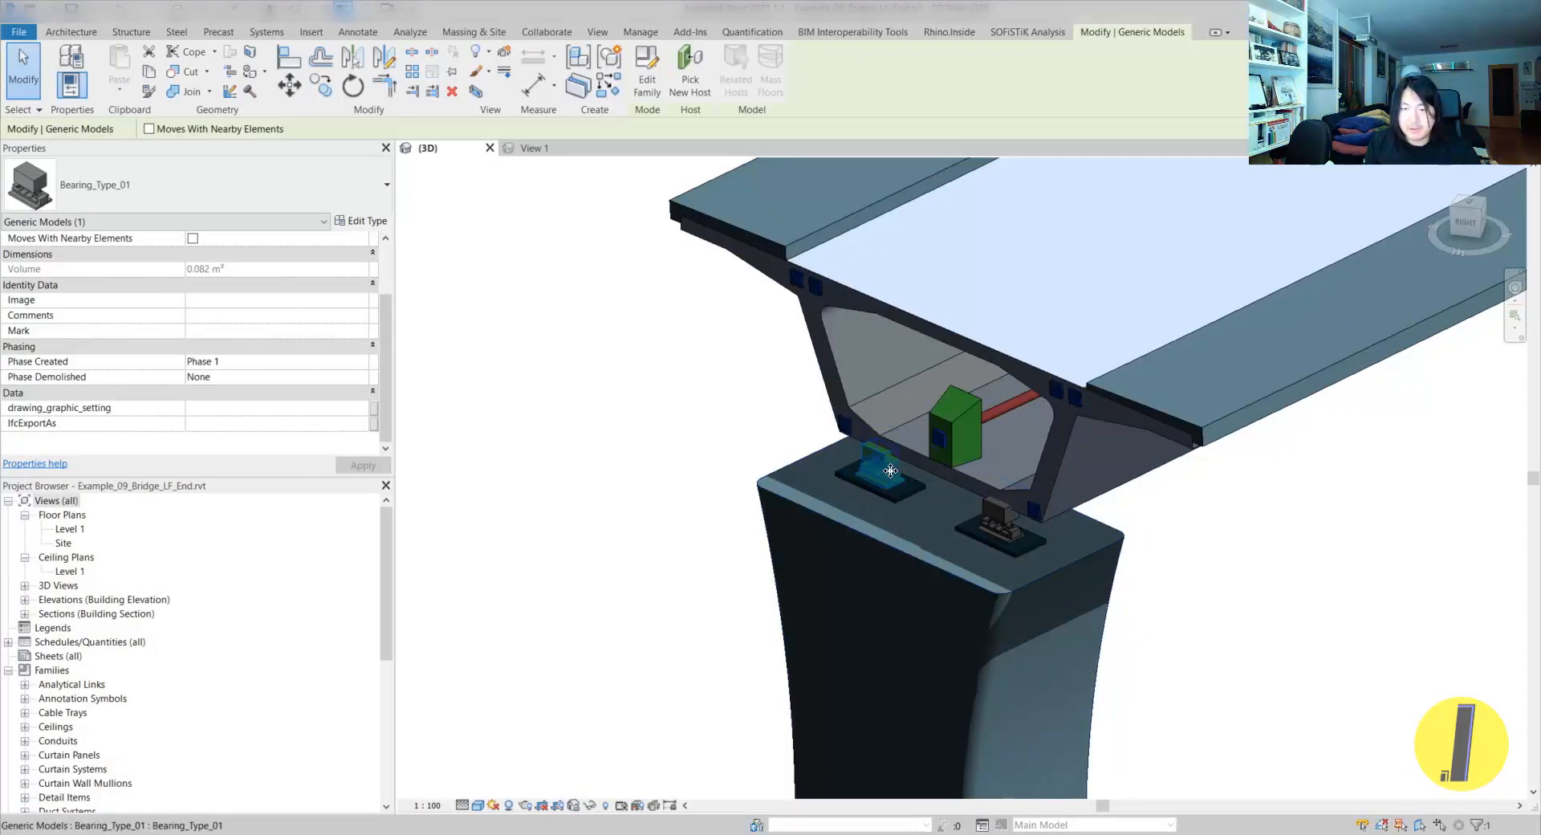
pyautogui.scroll(5, 890, 470)
pyautogui.press('Escape')
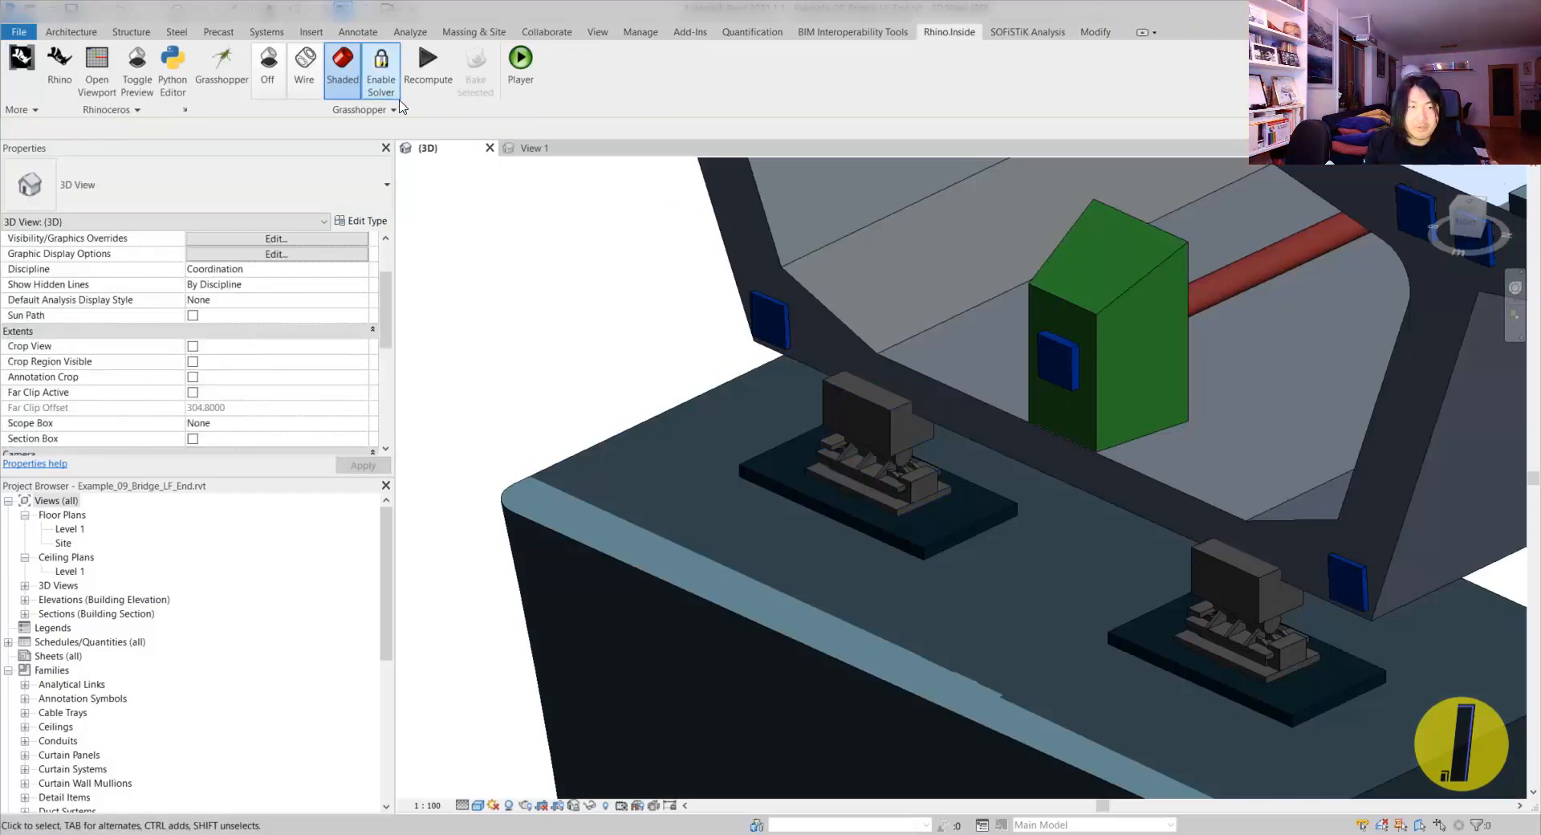
# - Go back to Grasshopper and trace the shear key groups' parameter wires through the rows of element groups
pyautogui.click(227, 77)
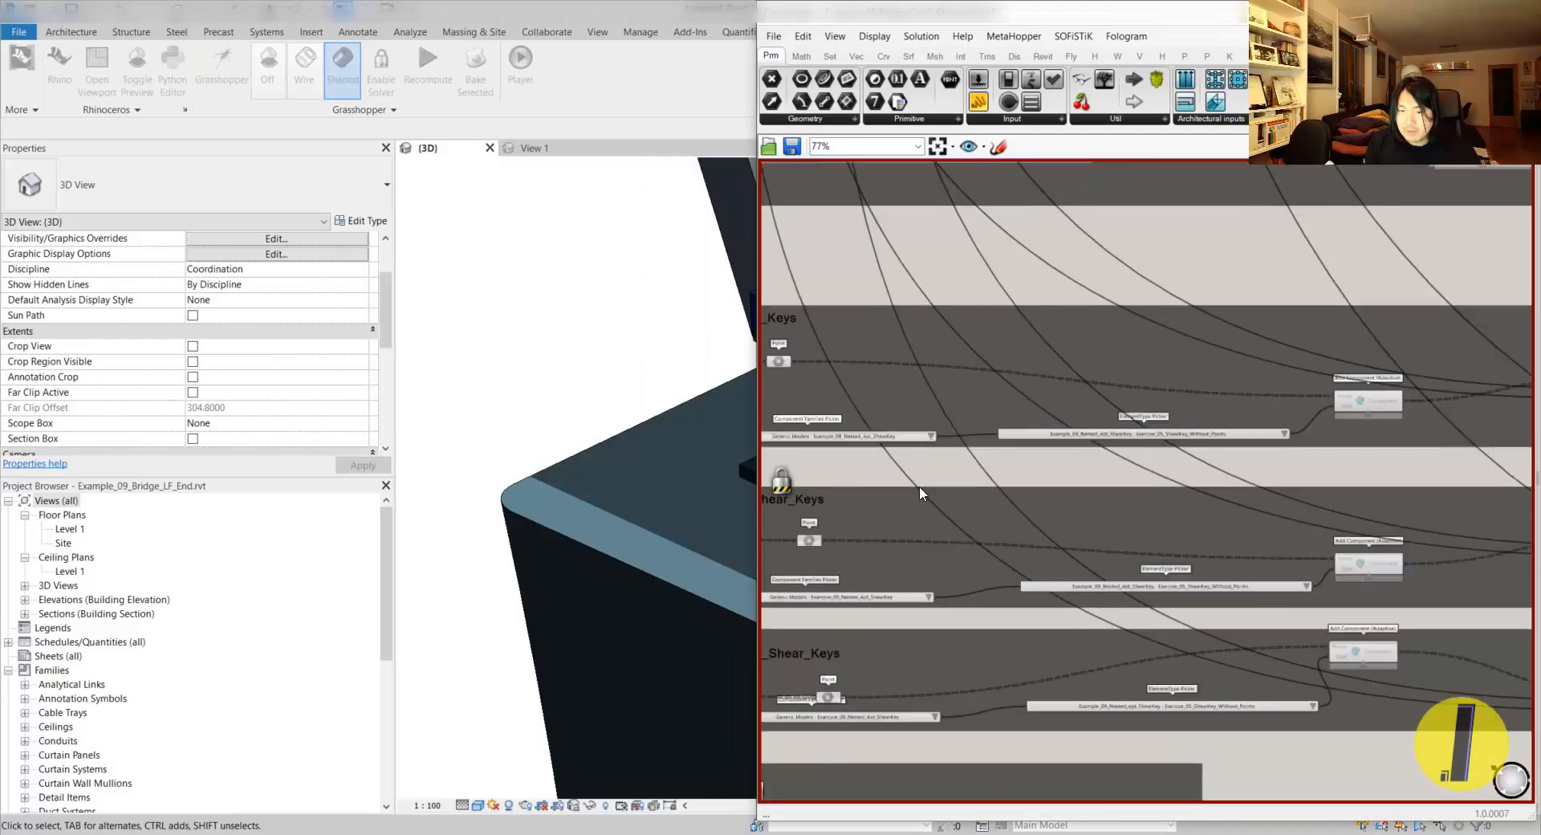
pyautogui.moveTo(1207, 395); pyautogui.dragTo(998, 375, button='right')
pyautogui.moveTo(1344, 367); pyautogui.dragTo(931, 401, button='right')
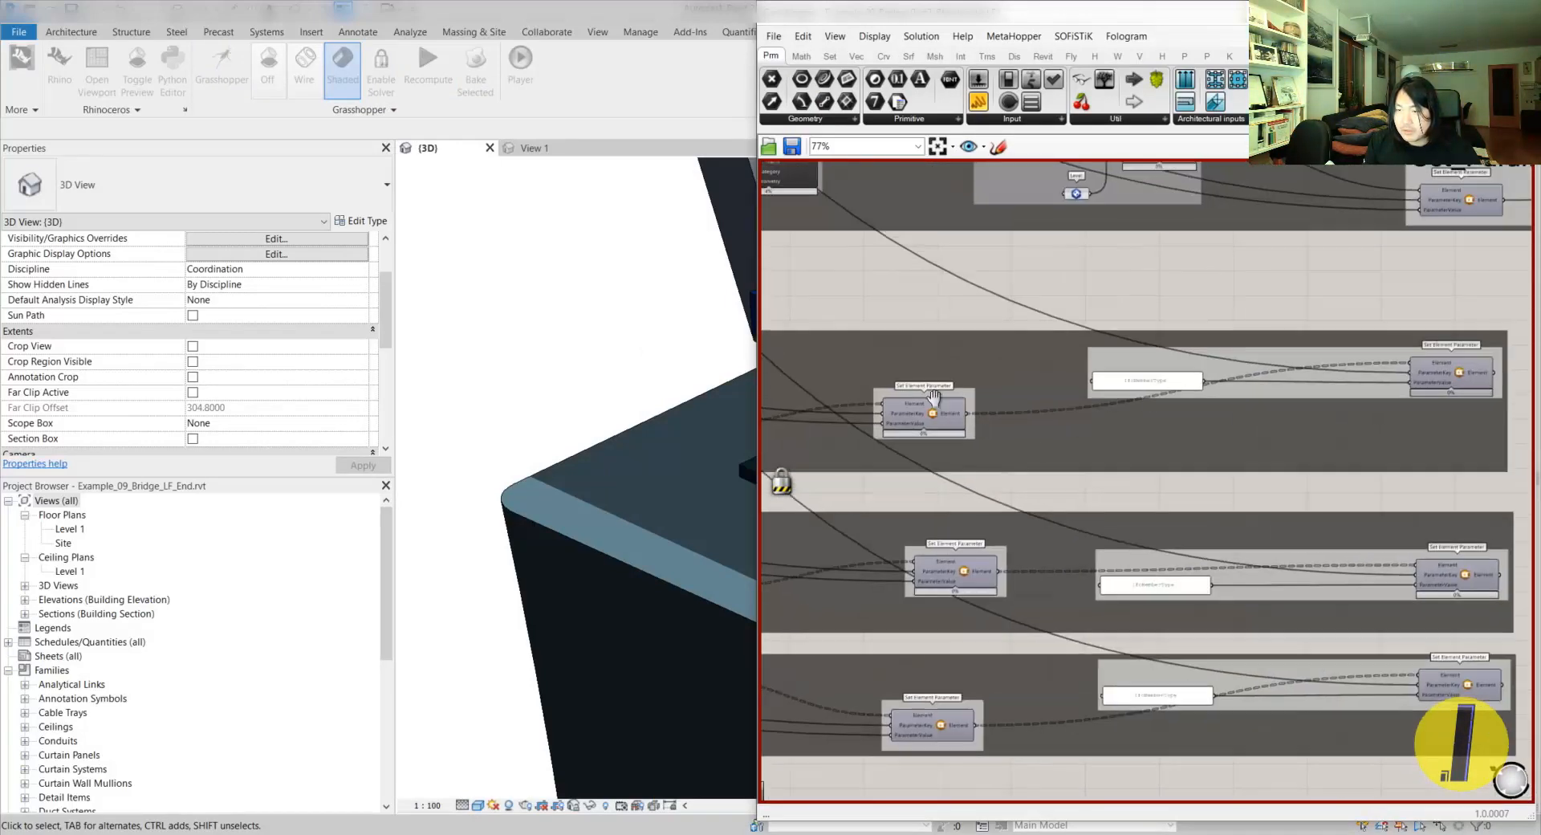
pyautogui.moveTo(961, 413); pyautogui.dragTo(1001, 413)
pyautogui.scroll(1, 1310, 374)
pyautogui.scroll(-5, 1071, 414)
pyautogui.moveTo(1054, 400); pyautogui.dragTo(1277, 542, button='right')
pyautogui.scroll(-3, 1251, 529)
pyautogui.scroll(1, 1056, 265)
pyautogui.moveTo(1045, 267); pyautogui.dragTo(1204, 741, button='right')
pyautogui.scroll(-3, 1032, 395)
pyautogui.scroll(4, 849, 304)
pyautogui.moveTo(850, 304); pyautogui.dragTo(929, 248, button='right')
pyautogui.scroll(6, 967, 352)
pyautogui.scroll(-5, 972, 354)
pyautogui.scroll(-4, 998, 358)
pyautogui.moveTo(1190, 574); pyautogui.dragTo(915, 241, button='right')
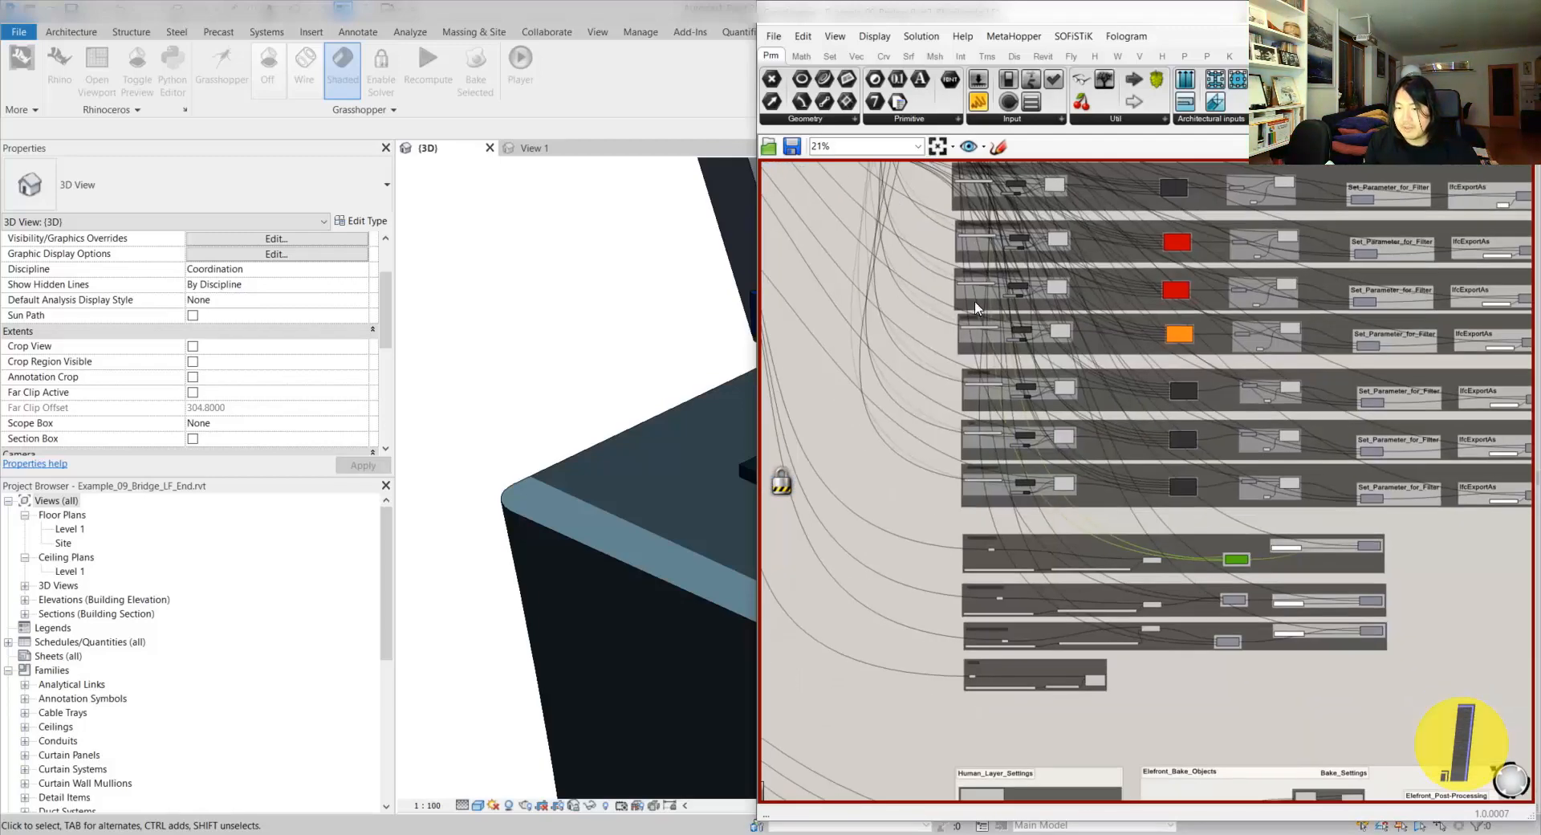
# - Inspect the Set Element Parameter component fed by the IfcMemberType panel in the middle shear key group
pyautogui.moveTo(1096, 391); pyautogui.dragTo(965, 250, button='right')
pyautogui.scroll(6, 1191, 462)
pyautogui.moveTo(1191, 461); pyautogui.dragTo(1294, 479, button='right')
pyautogui.scroll(3, 1294, 478)
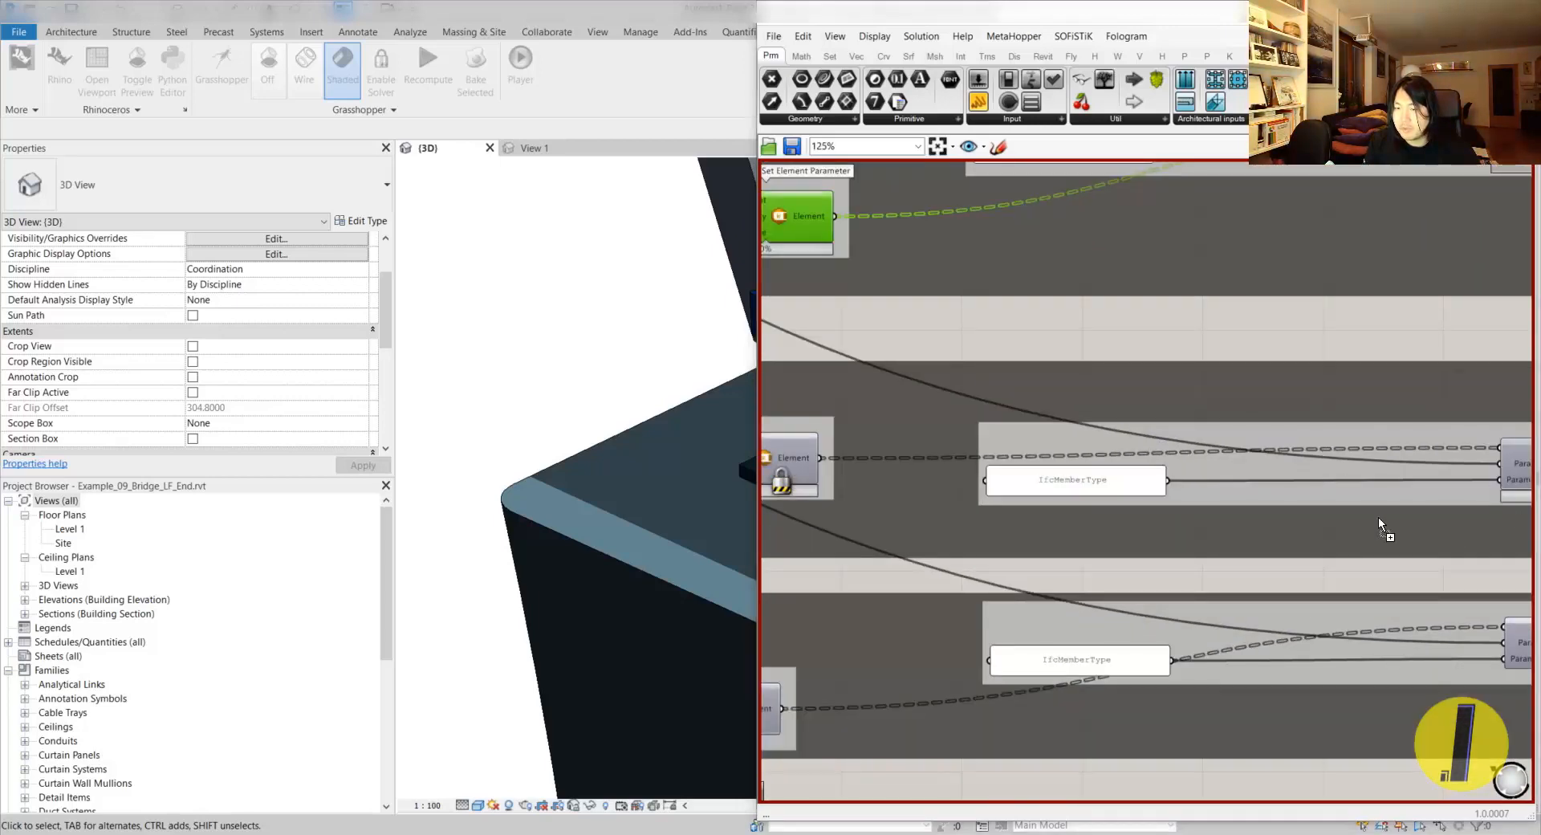
pyautogui.click(849, 459)
pyautogui.moveTo(1260, 472); pyautogui.dragTo(949, 452, button='right')
pyautogui.click(1276, 447)
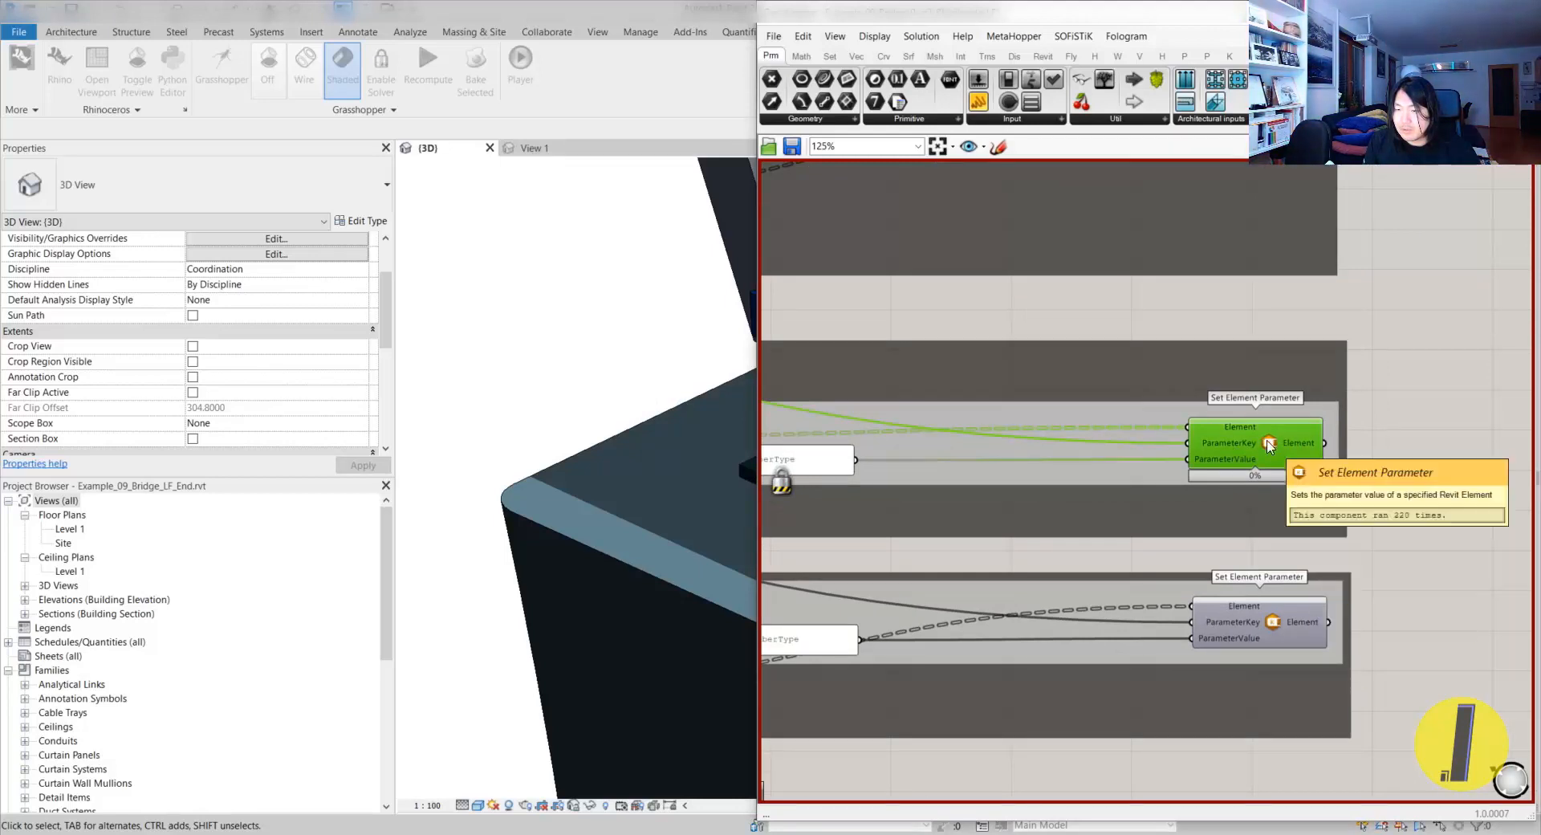
# - Return to Revit and compare the Data parameters of the bearings with those of the deck segments and piers
pyautogui.click(589, 427)
pyautogui.click(871, 452)
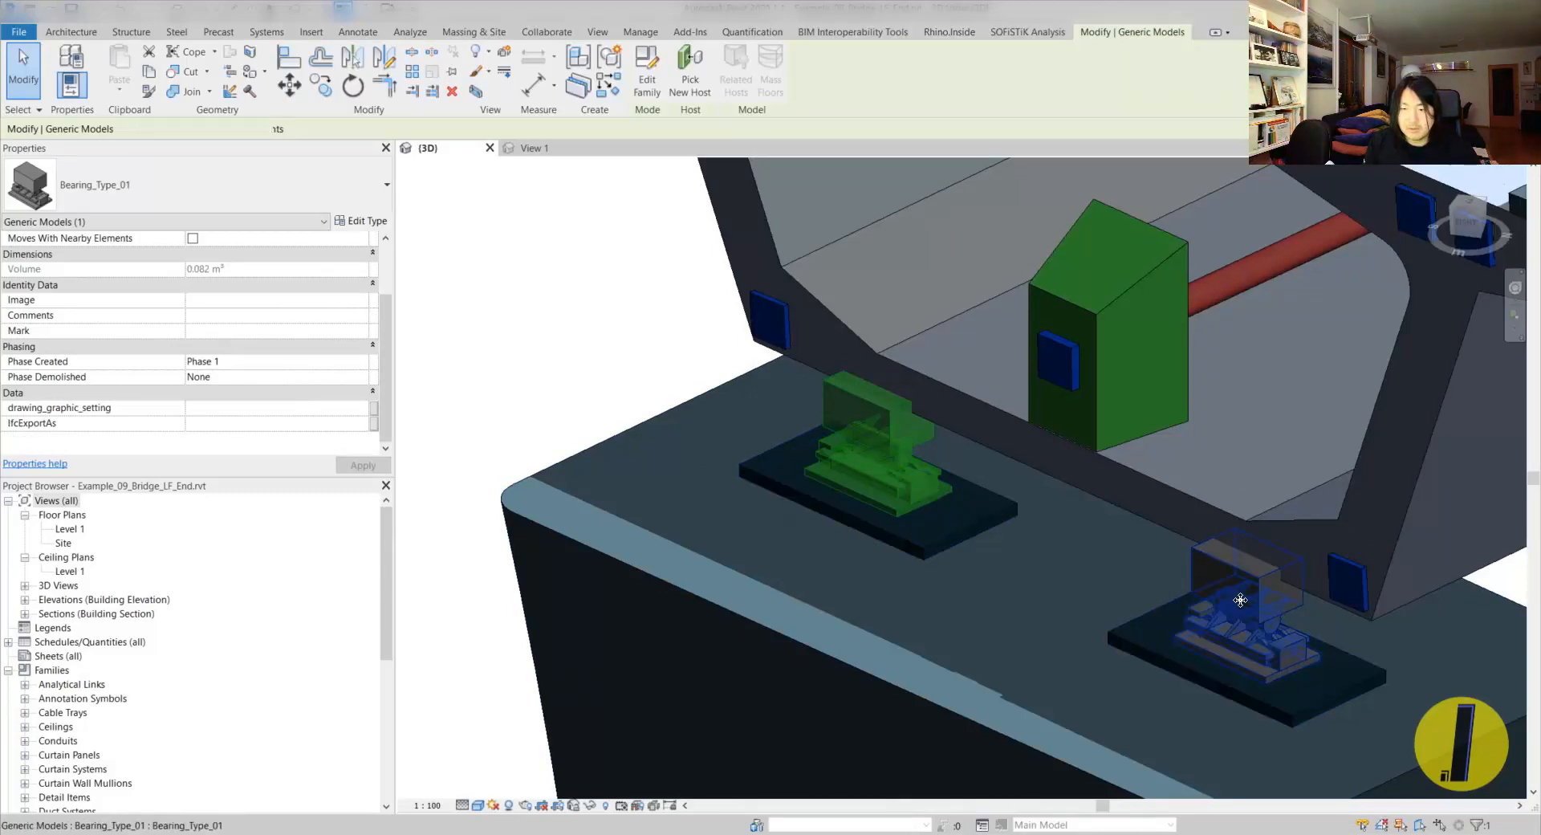
pyautogui.scroll(-10, 1189, 586)
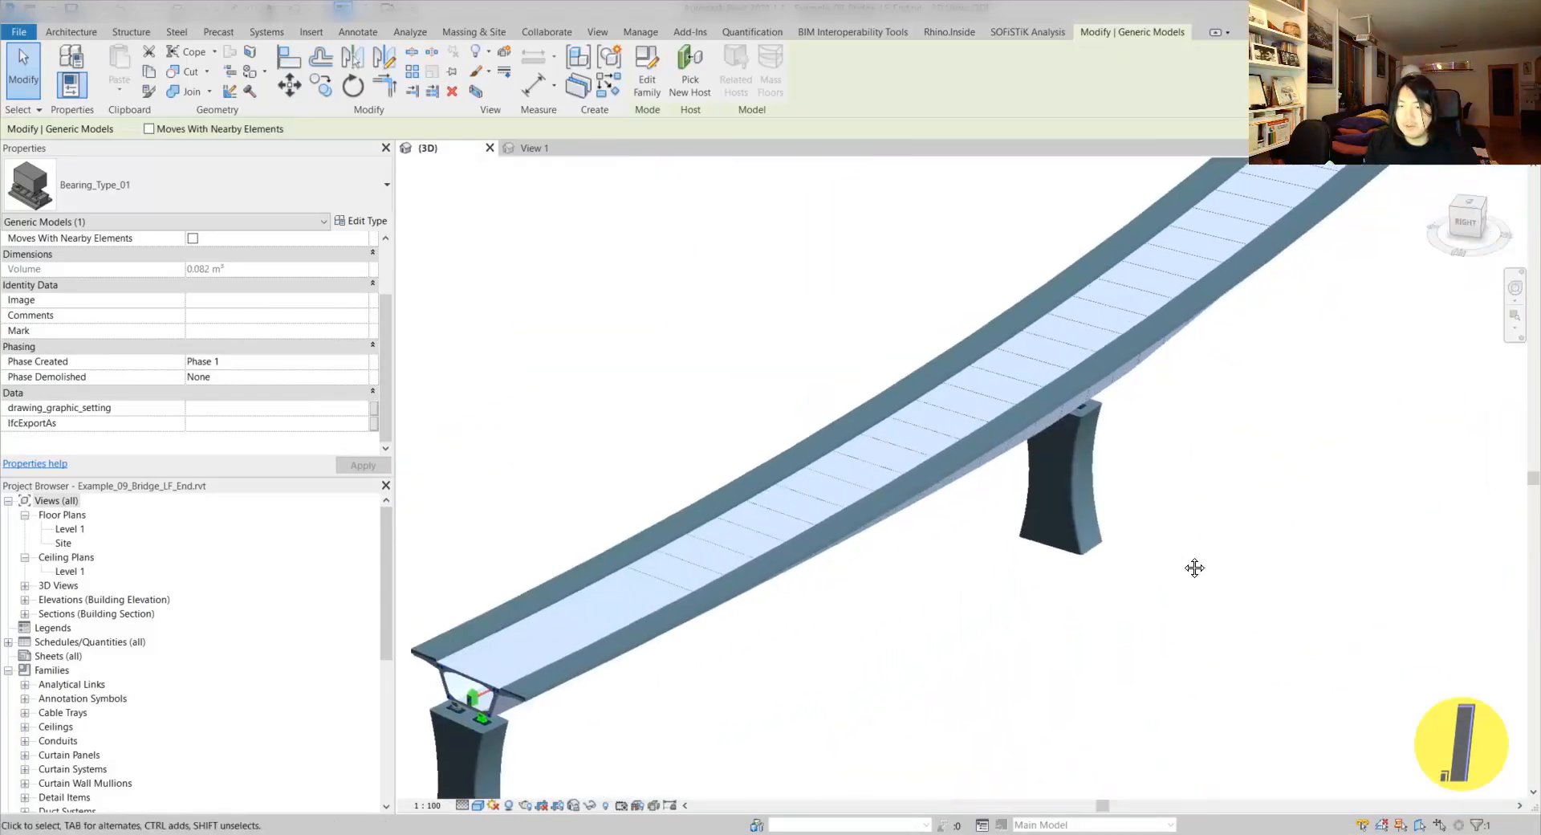
pyautogui.moveTo(1445, 573); pyautogui.dragTo(960, 583, button='middle')
pyautogui.click(905, 574)
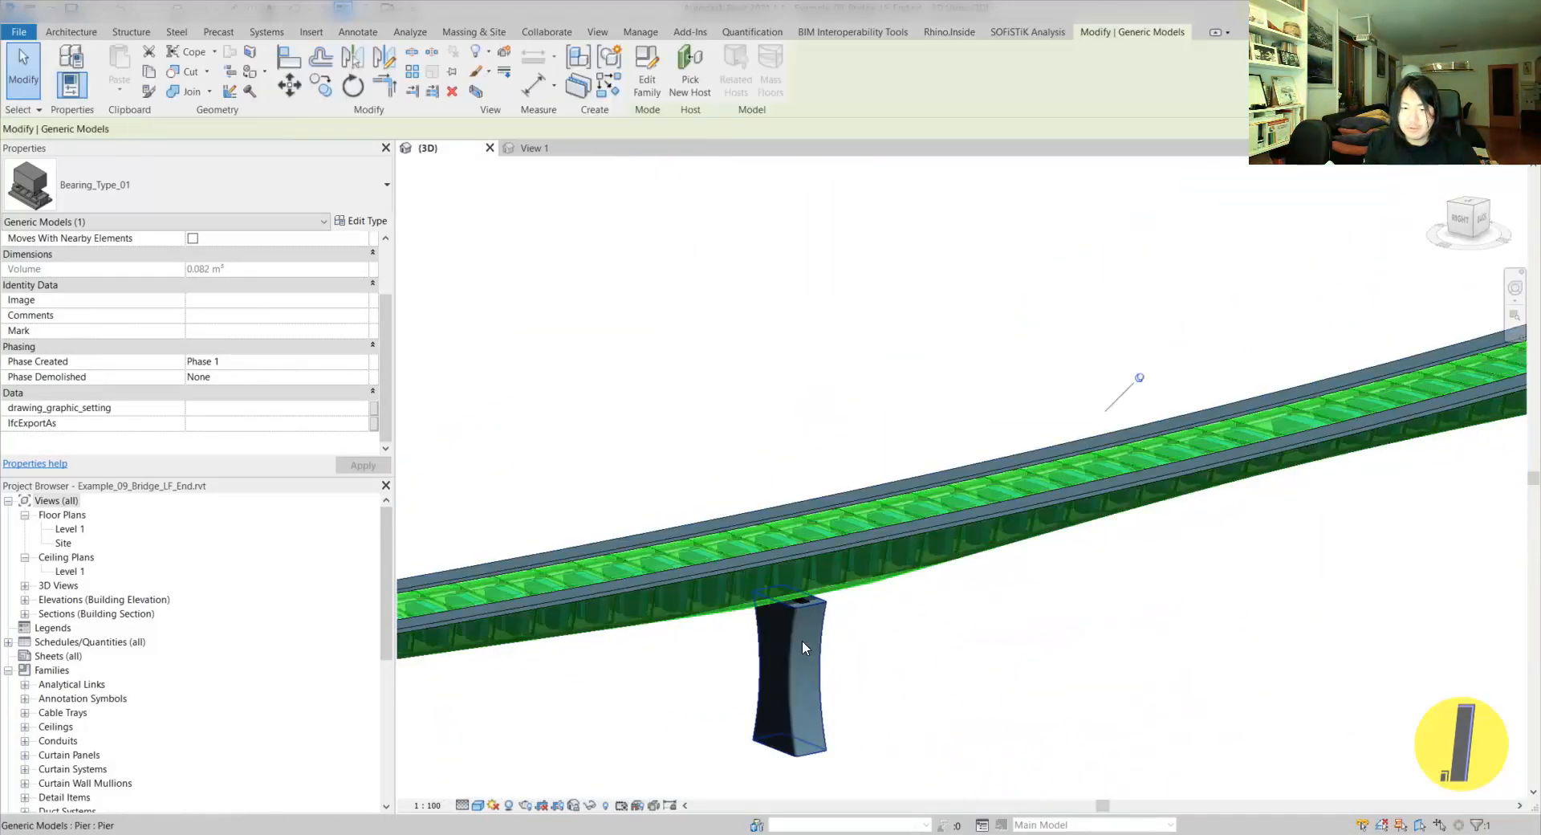
pyautogui.click(844, 639)
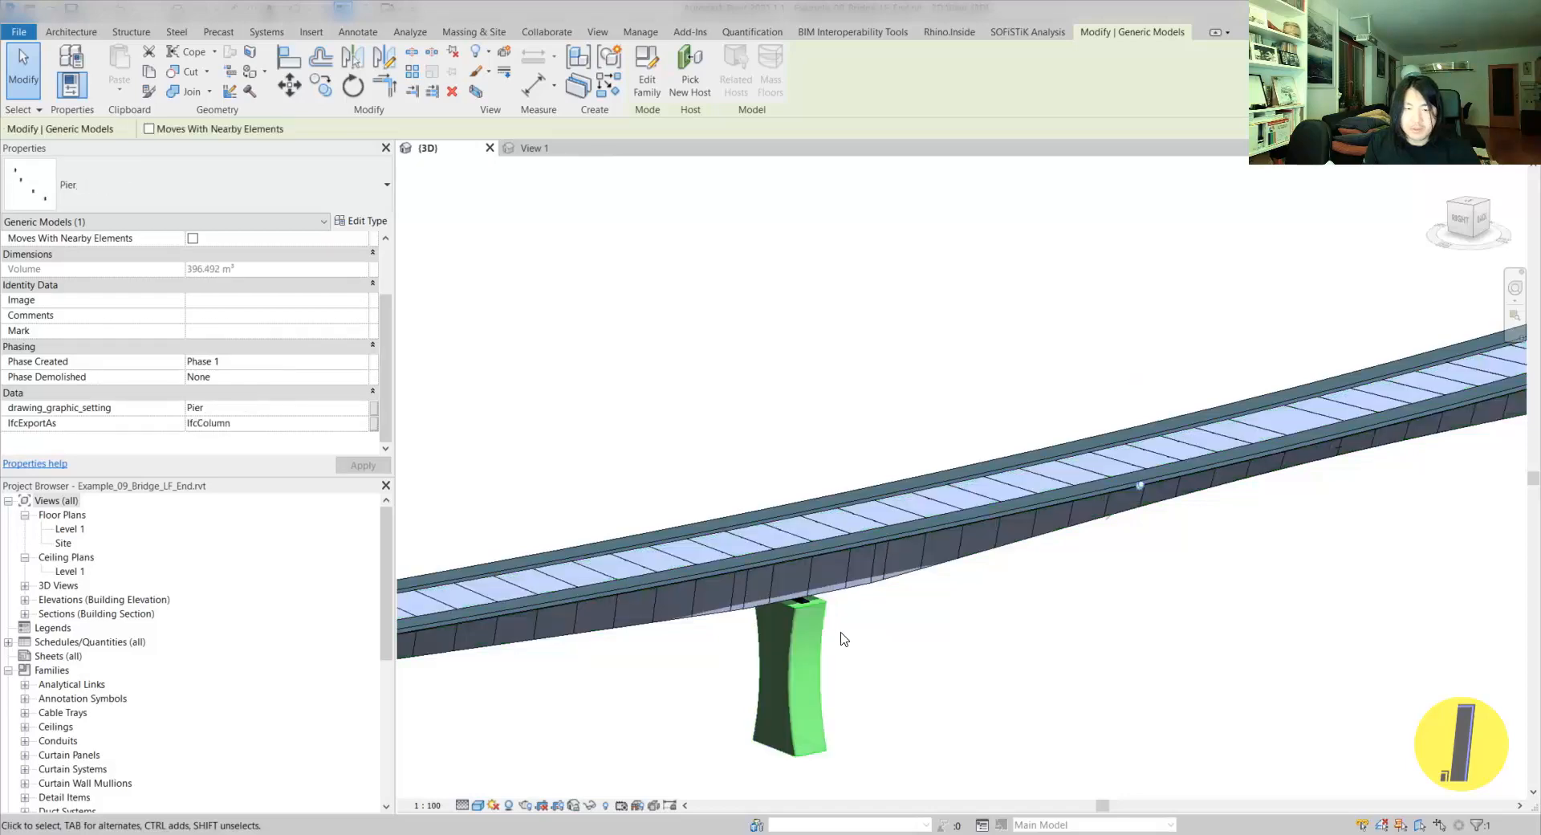
# - Temporarily hide the Pier_Segments deck in the 3D view
pyautogui.click(823, 573)
pyautogui.press('h')
pyautogui.press('h')
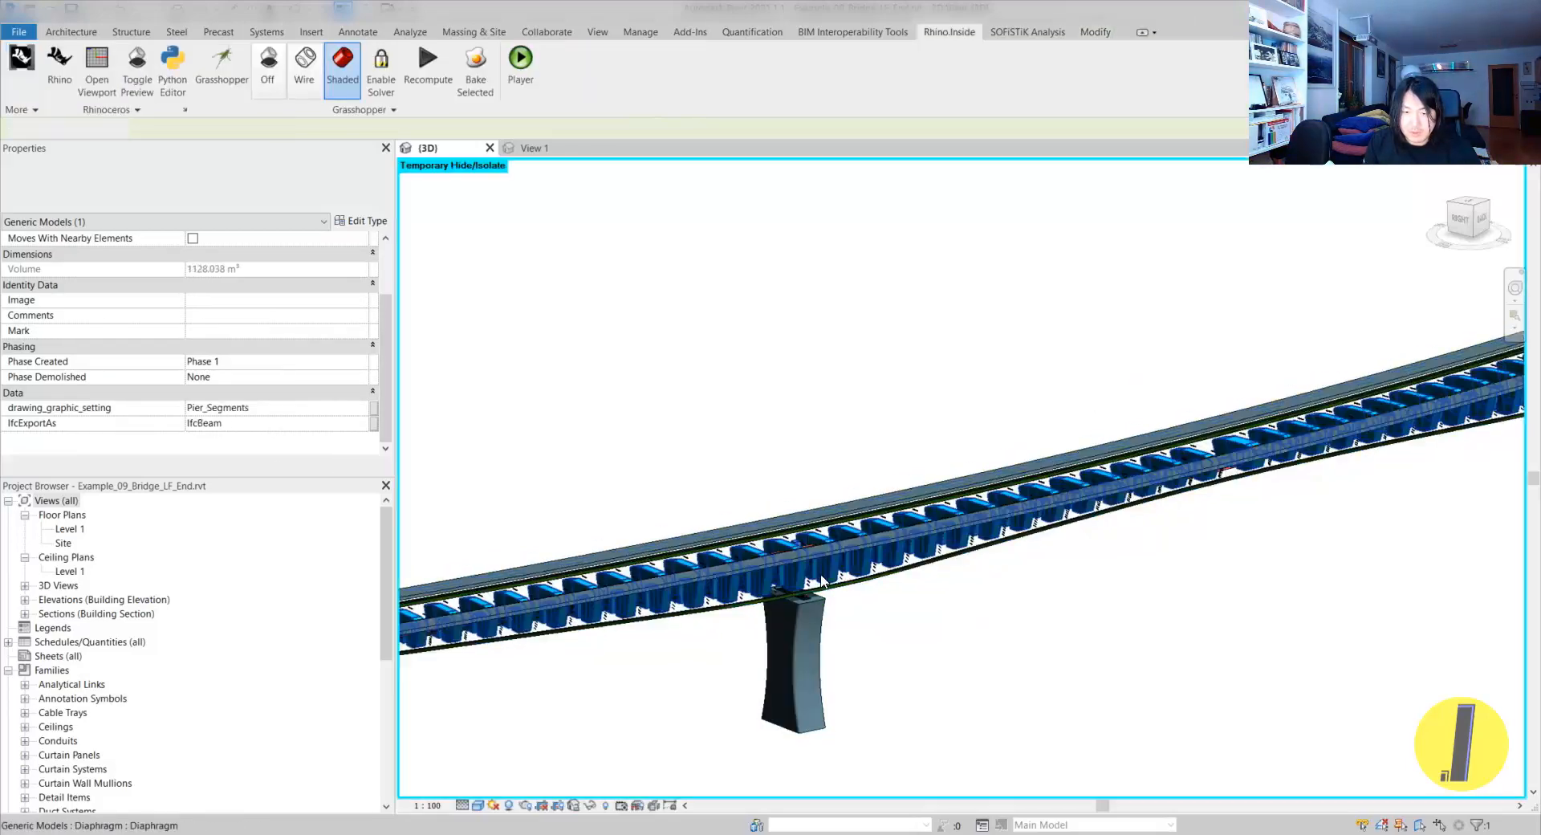
# - Select a top slab shear key between the exposed diaphragms and check its drawing_graphic_setting and IfcExportAs parameters
pyautogui.scroll(6, 820, 573)
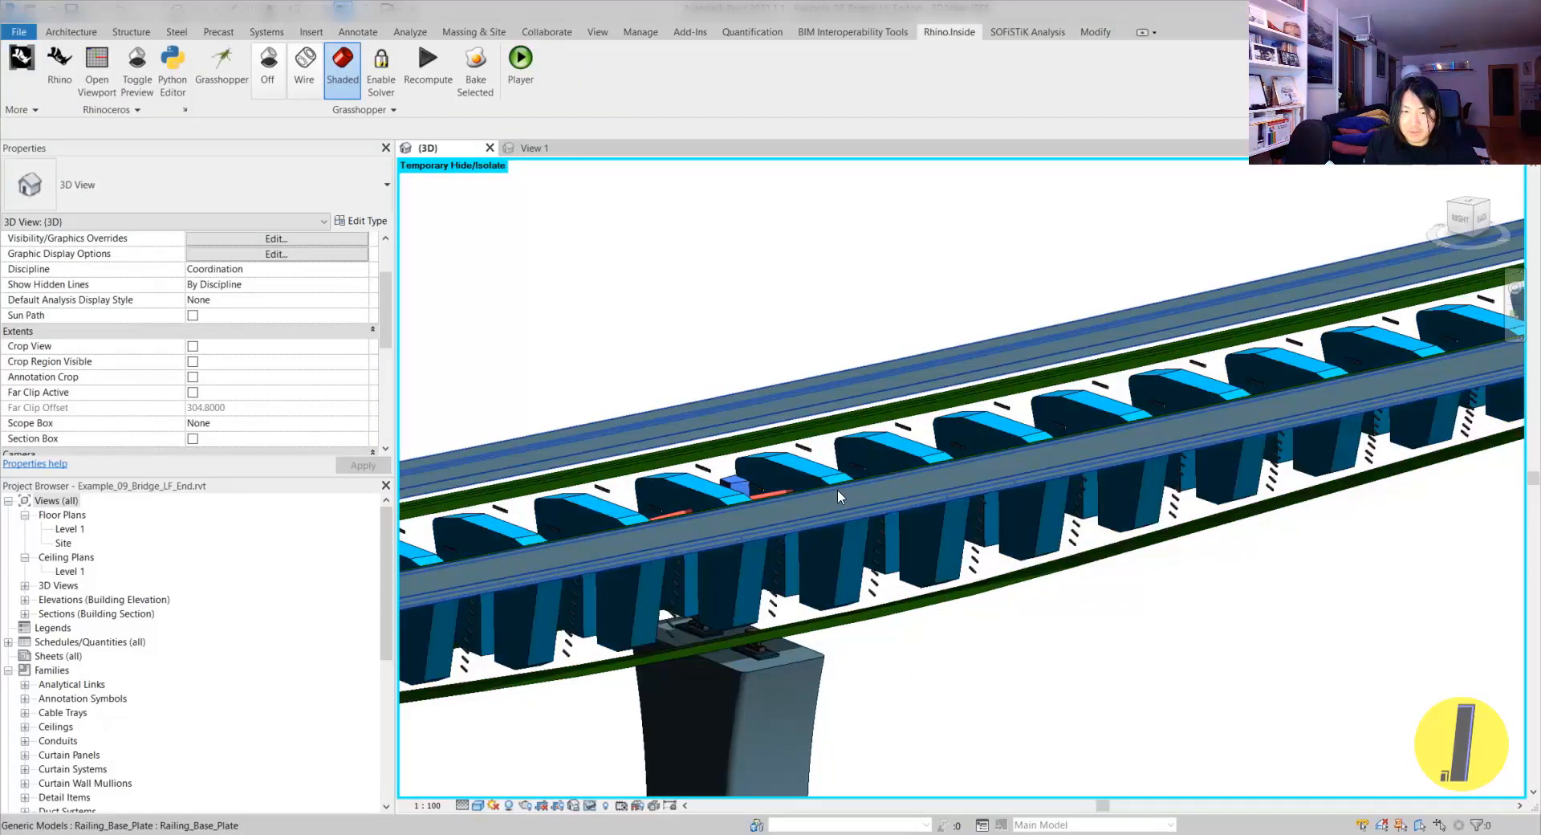
pyautogui.click(765, 495)
pyautogui.keyDown('shift'); pyautogui.moveTo(766, 498); pyautogui.dragTo(712, 613, button='middle'); pyautogui.keyUp('shift')
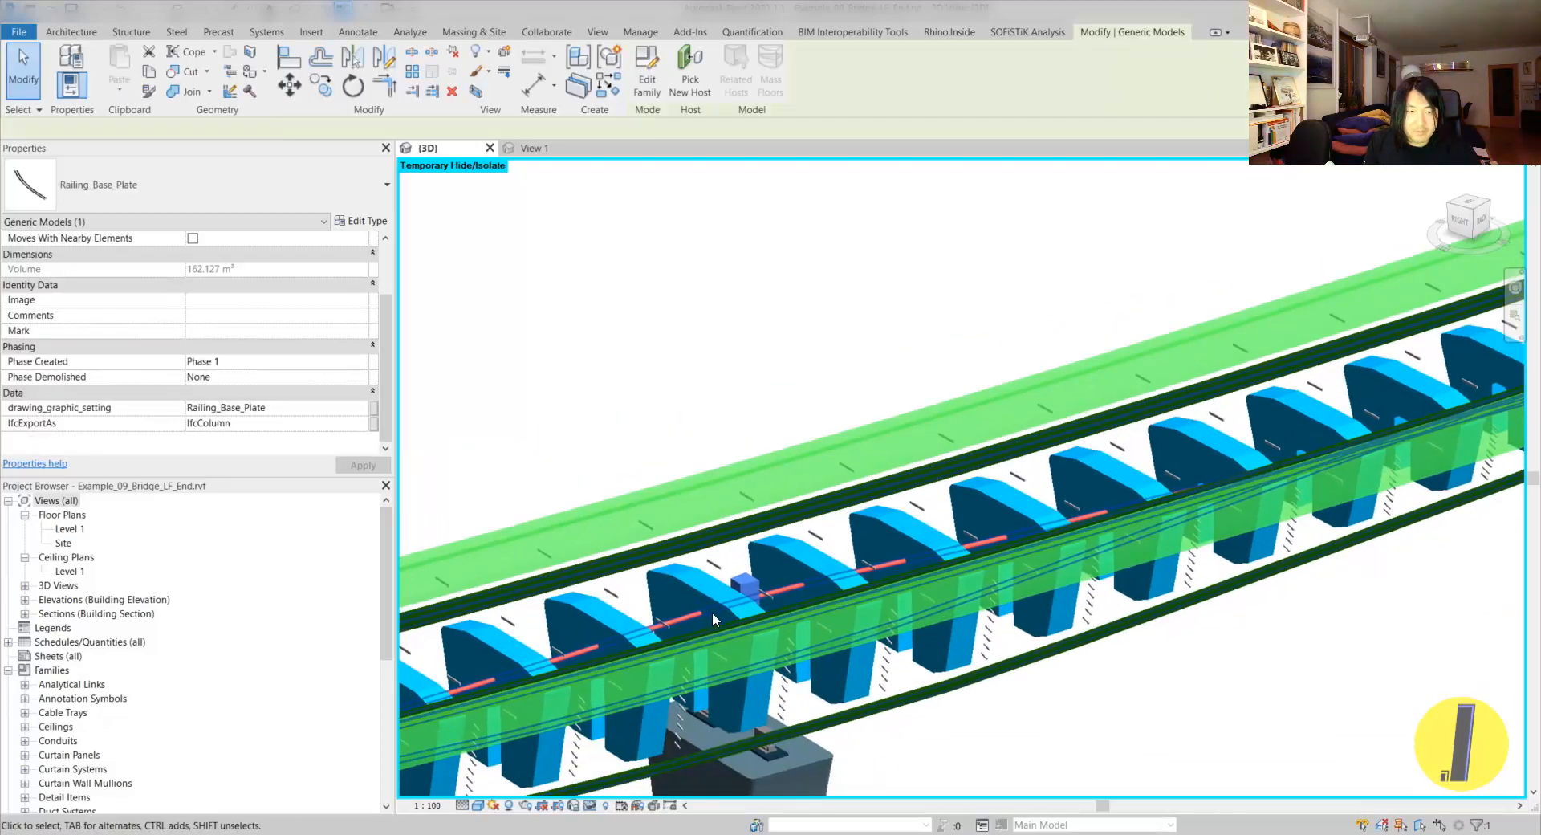
pyautogui.scroll(4, 711, 613)
pyautogui.press('Escape')
pyautogui.click(638, 623)
pyautogui.click(472, 561)
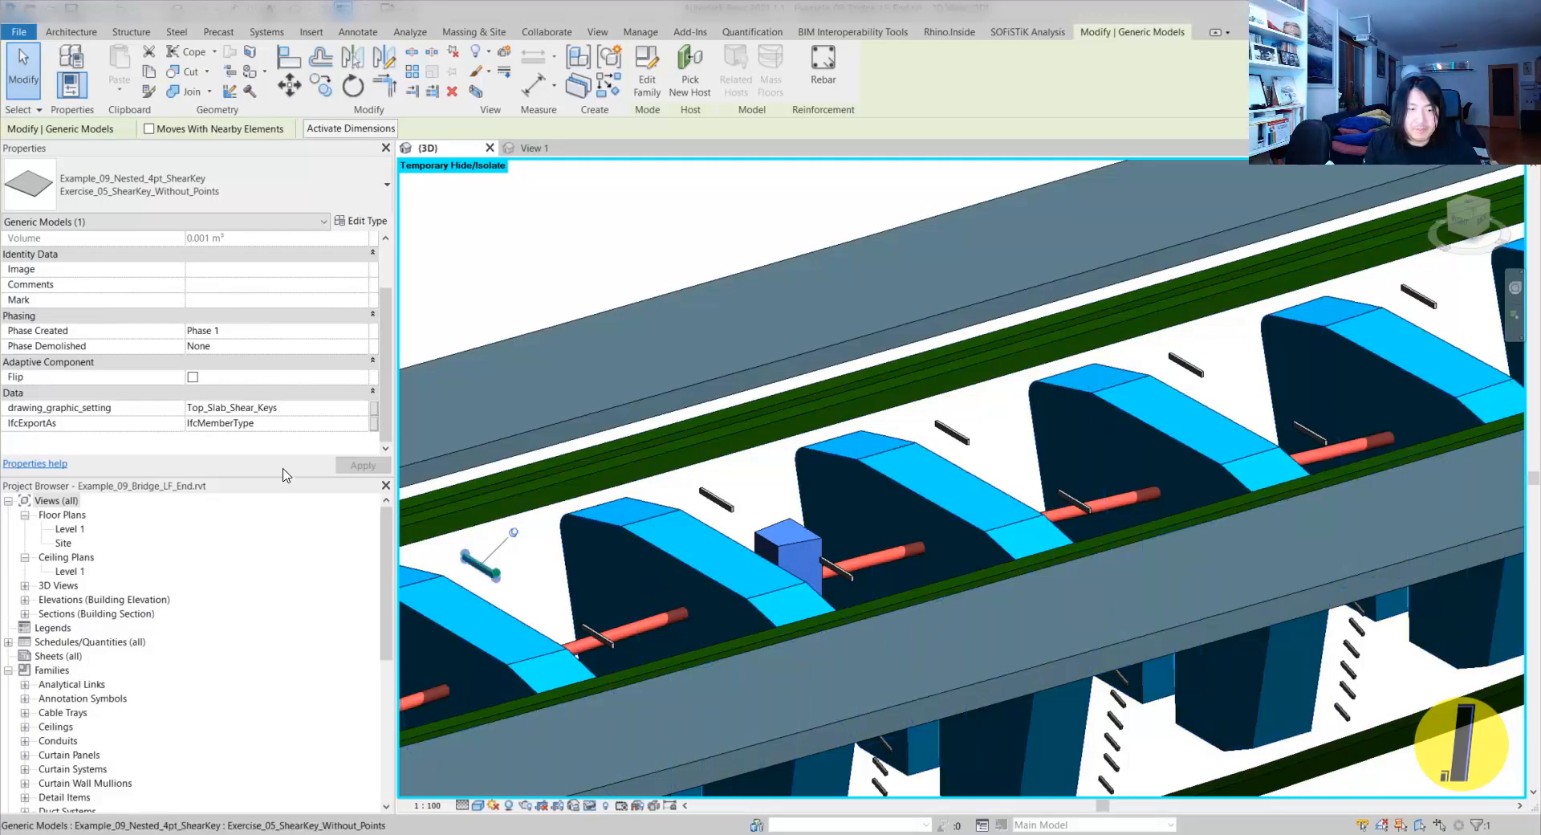
# - Select a diaphragm and check its drawing_graphic_setting and IfcExportAs parameters
pyautogui.press('Escape')
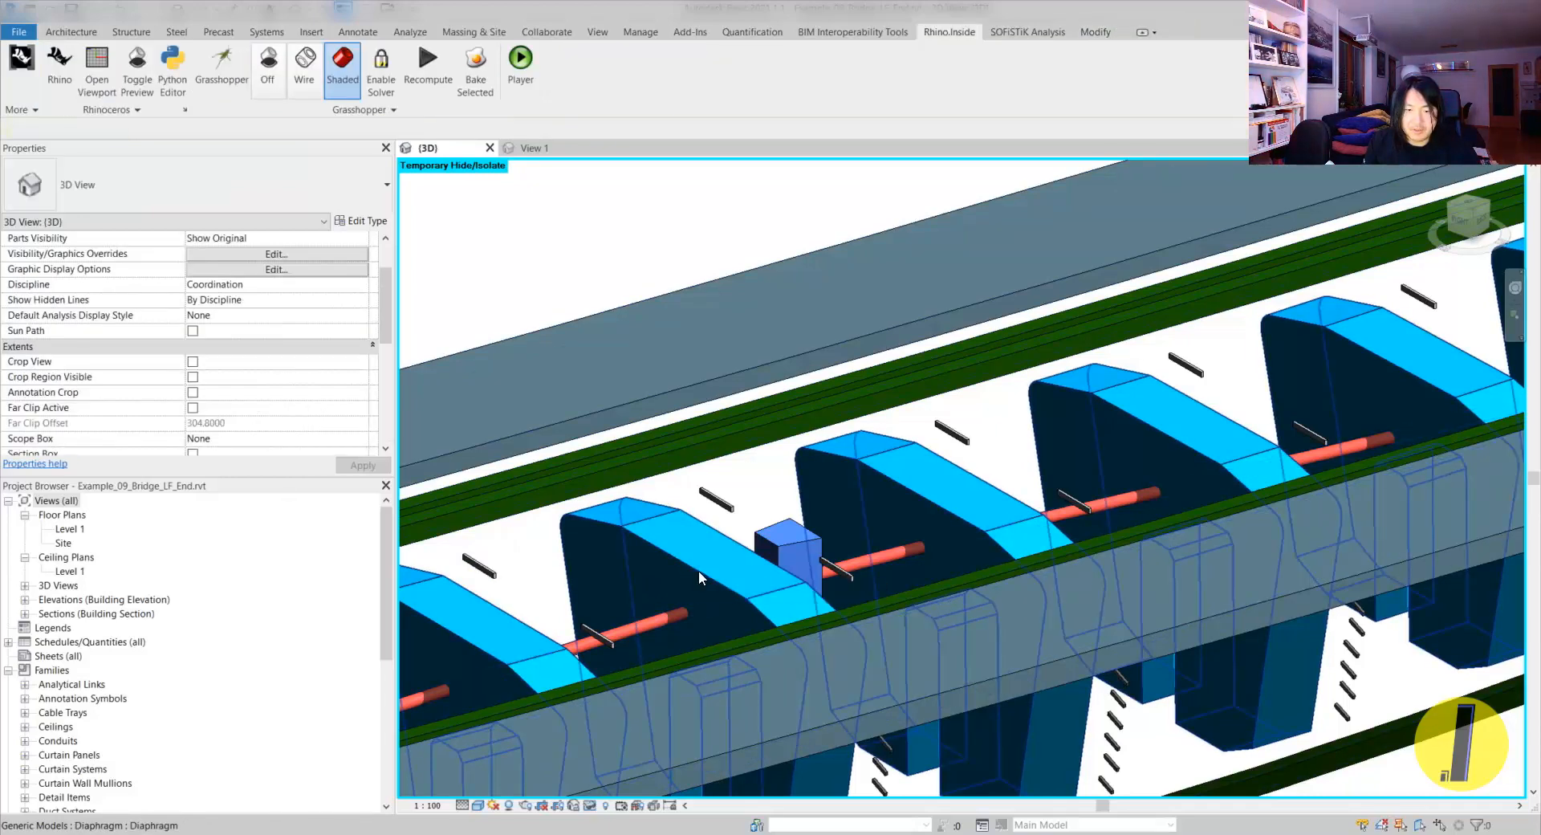
pyautogui.click(698, 570)
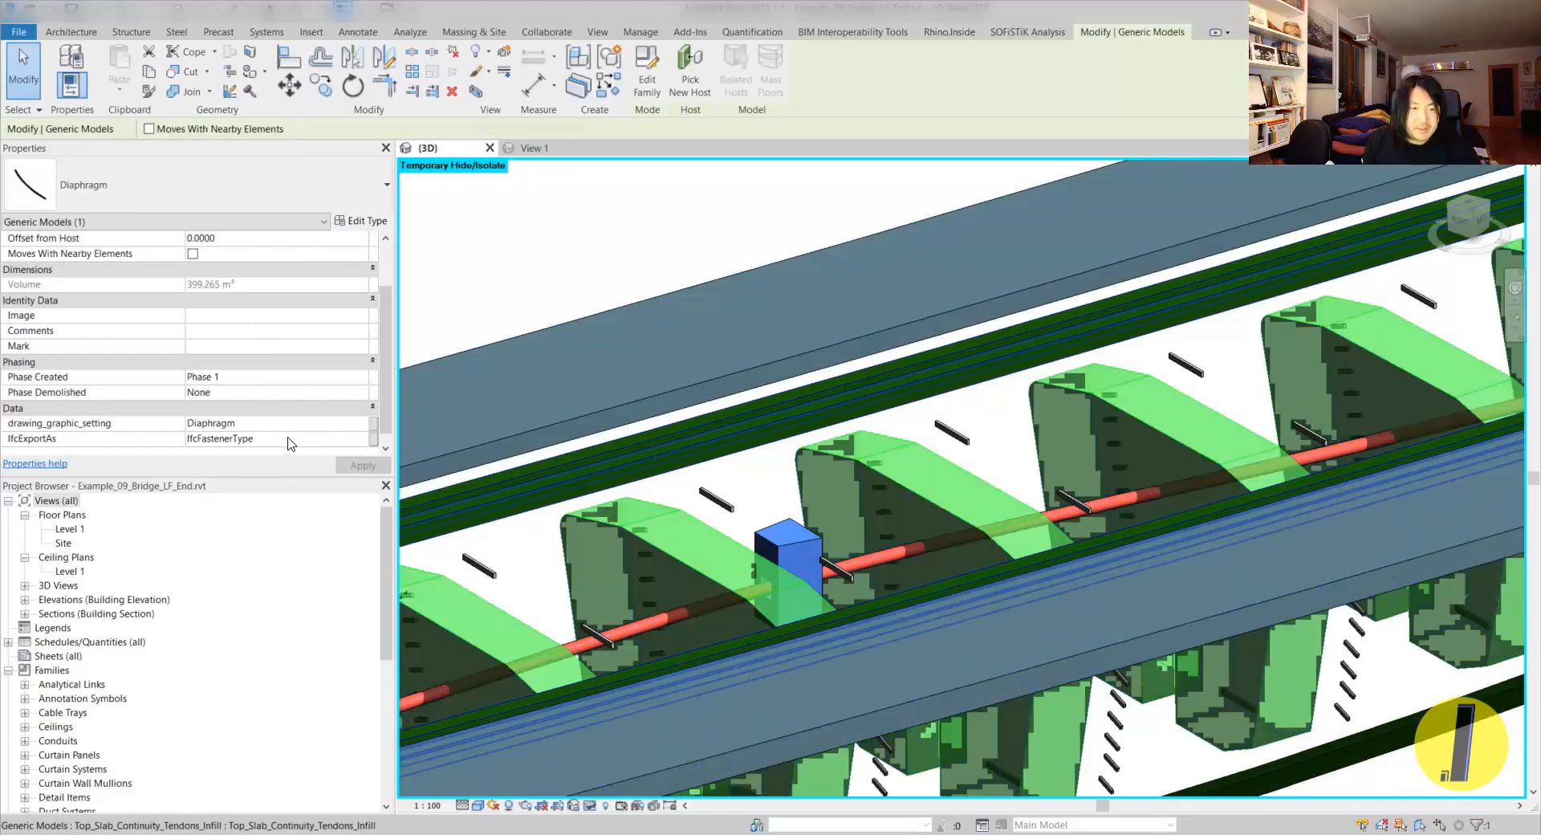
pyautogui.press('Escape')
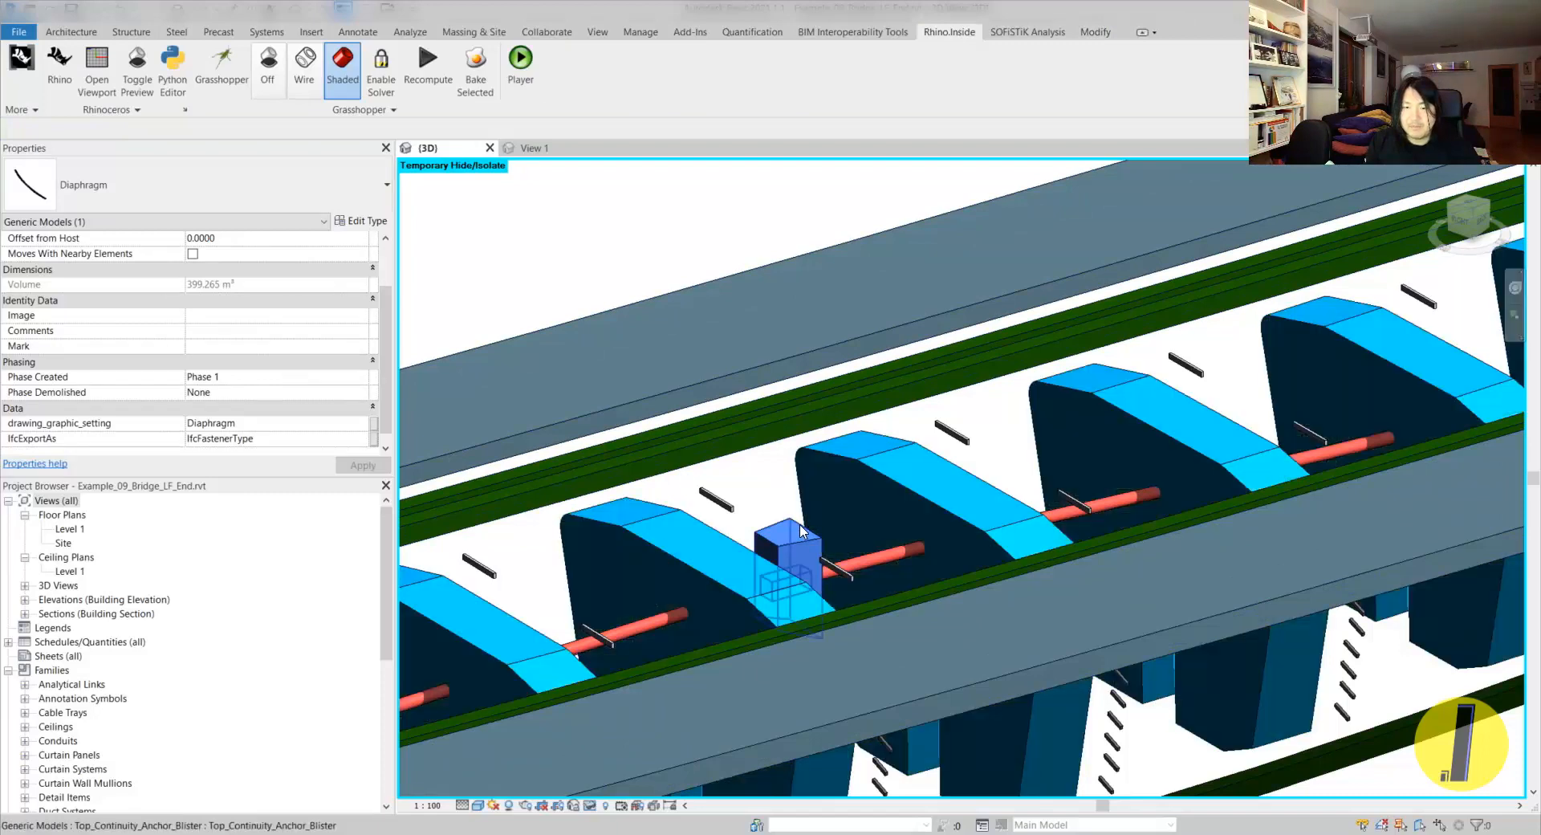
# - Examine the exposed diaphragms, shear keys and tendons along the bridge and around the bearings on a pier
pyautogui.scroll(-10, 804, 521)
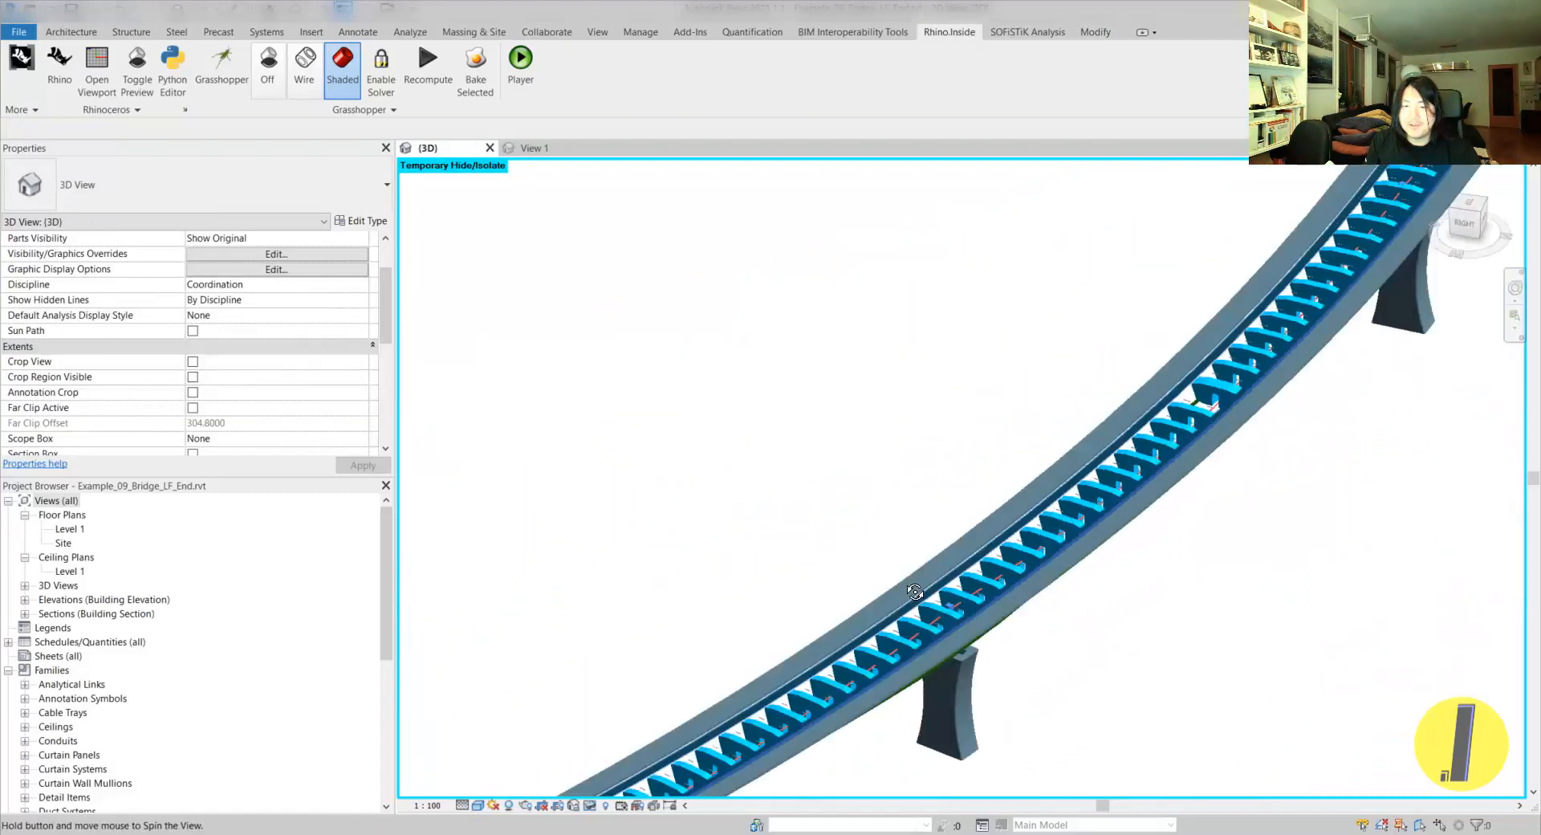
pyautogui.keyDown('shift'); pyautogui.moveTo(882, 448); pyautogui.dragTo(698, 803, button='middle'); pyautogui.keyUp('shift')
pyautogui.keyDown('shift'); pyautogui.moveTo(958, 404); pyautogui.dragTo(911, 610, button='middle'); pyautogui.keyUp('shift')
pyautogui.scroll(5, 934, 526)
pyautogui.scroll(6, 911, 608)
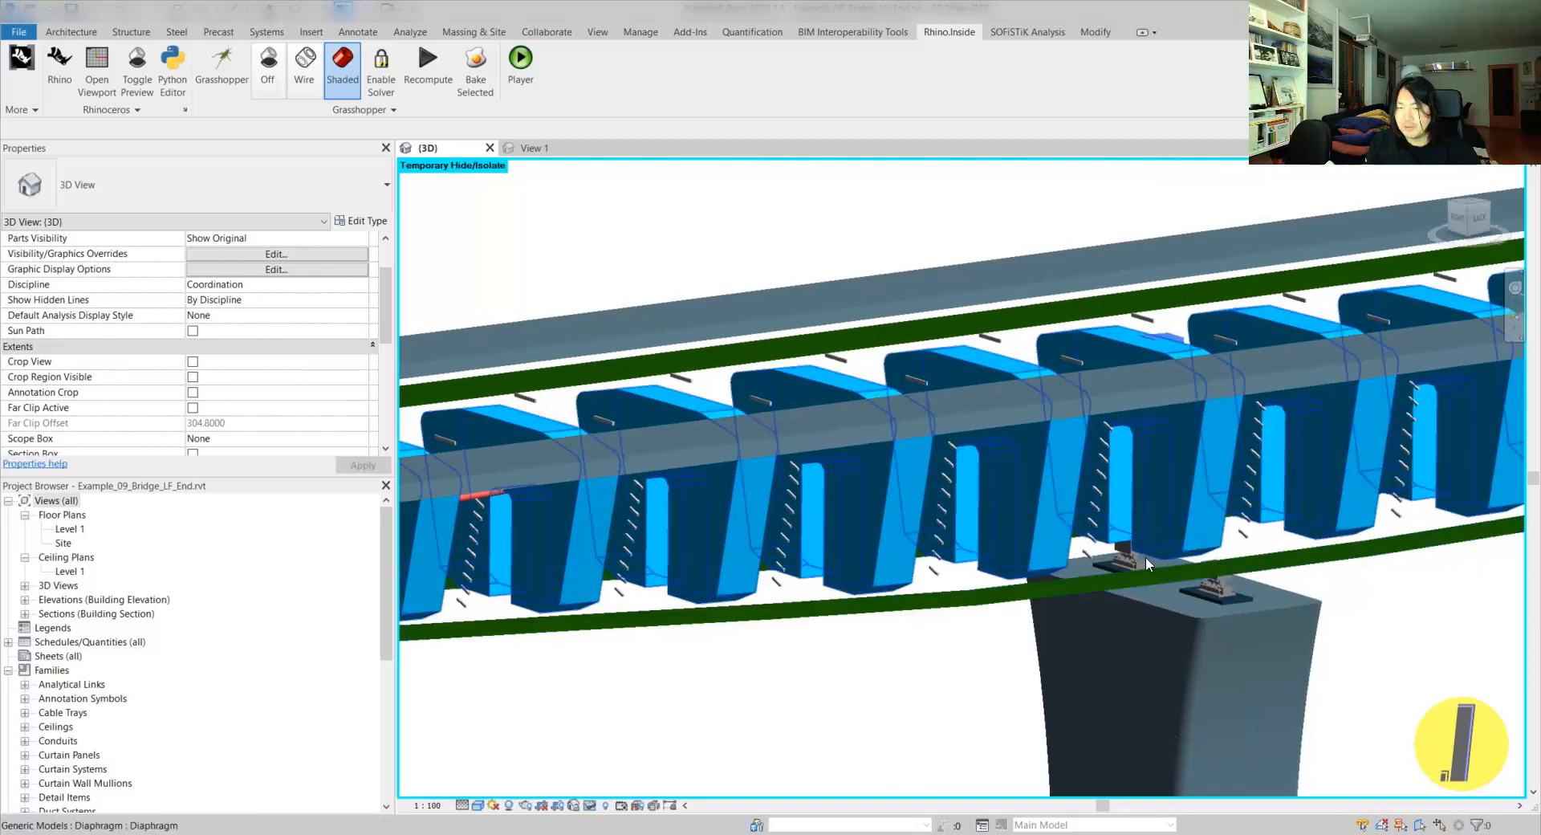
pyautogui.moveTo(1147, 563); pyautogui.dragTo(923, 537, button='middle')
pyautogui.scroll(-3, 964, 533)
pyautogui.moveTo(923, 536); pyautogui.dragTo(1024, 480, button='middle')
# - Reset the temporary hide in the 3D view to restore the Pier_Segments deck
pyautogui.press('h')
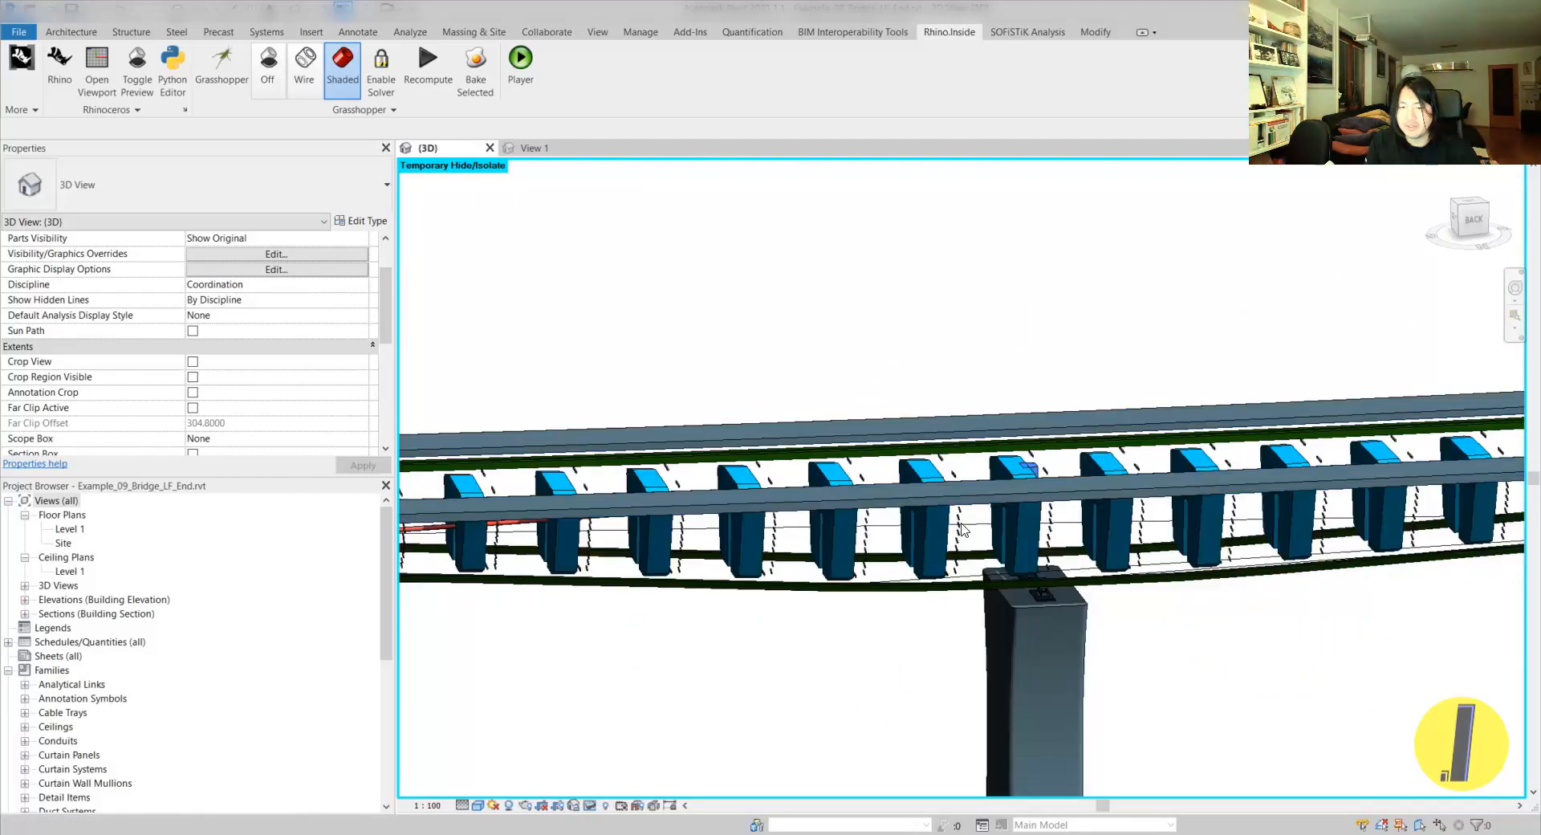
pyautogui.press('r')
pyautogui.scroll(-2, 846, 500)
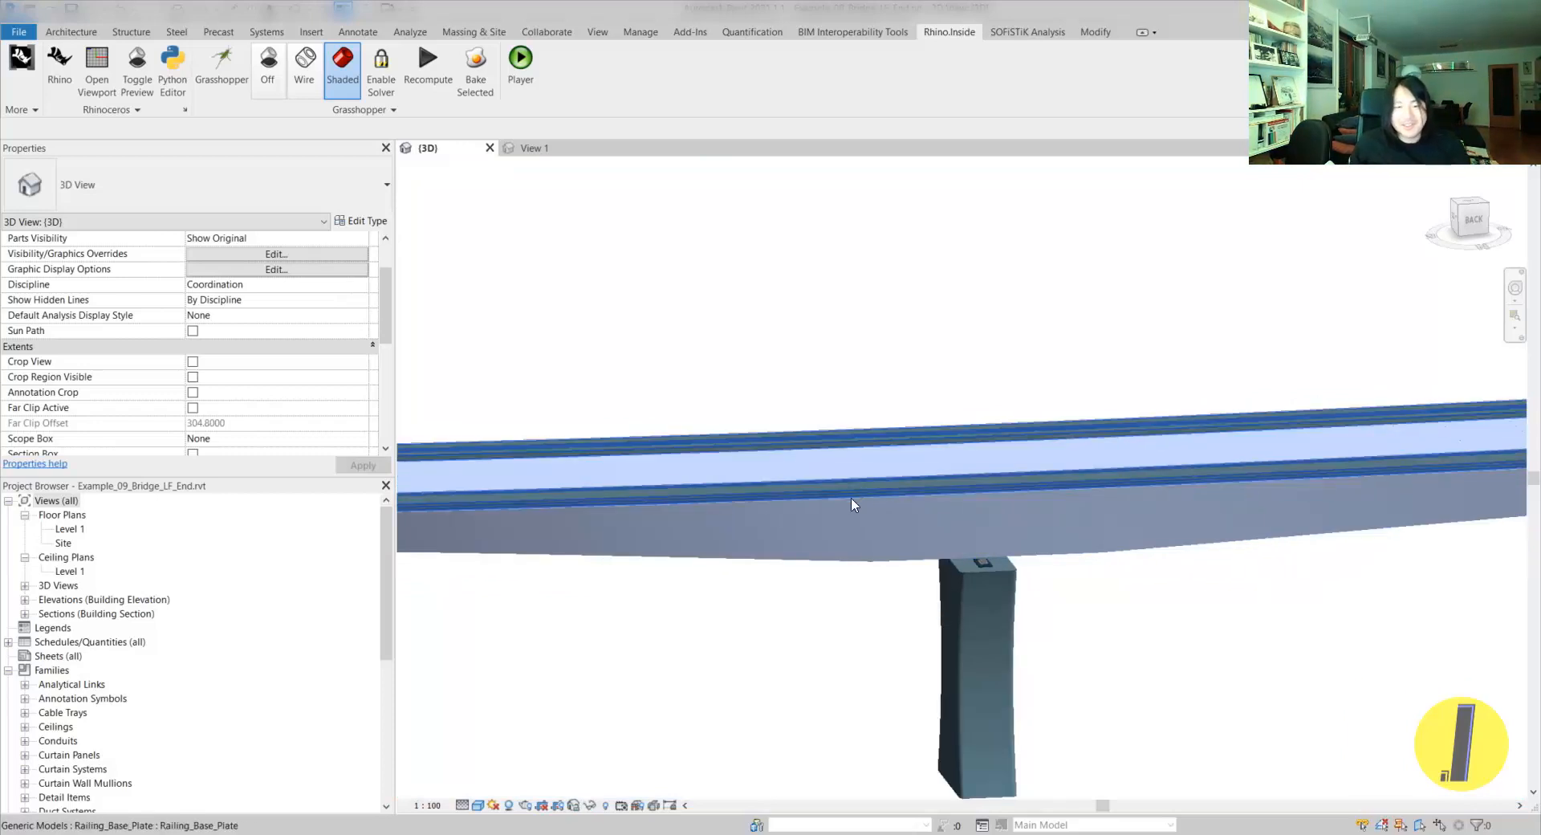
# - Select the Pier_Segments deck at the open end of the bridge and open its family for editing
pyautogui.keyDown('shift'); pyautogui.moveTo(841, 495); pyautogui.dragTo(1121, 416, button='middle'); pyautogui.keyUp('shift')
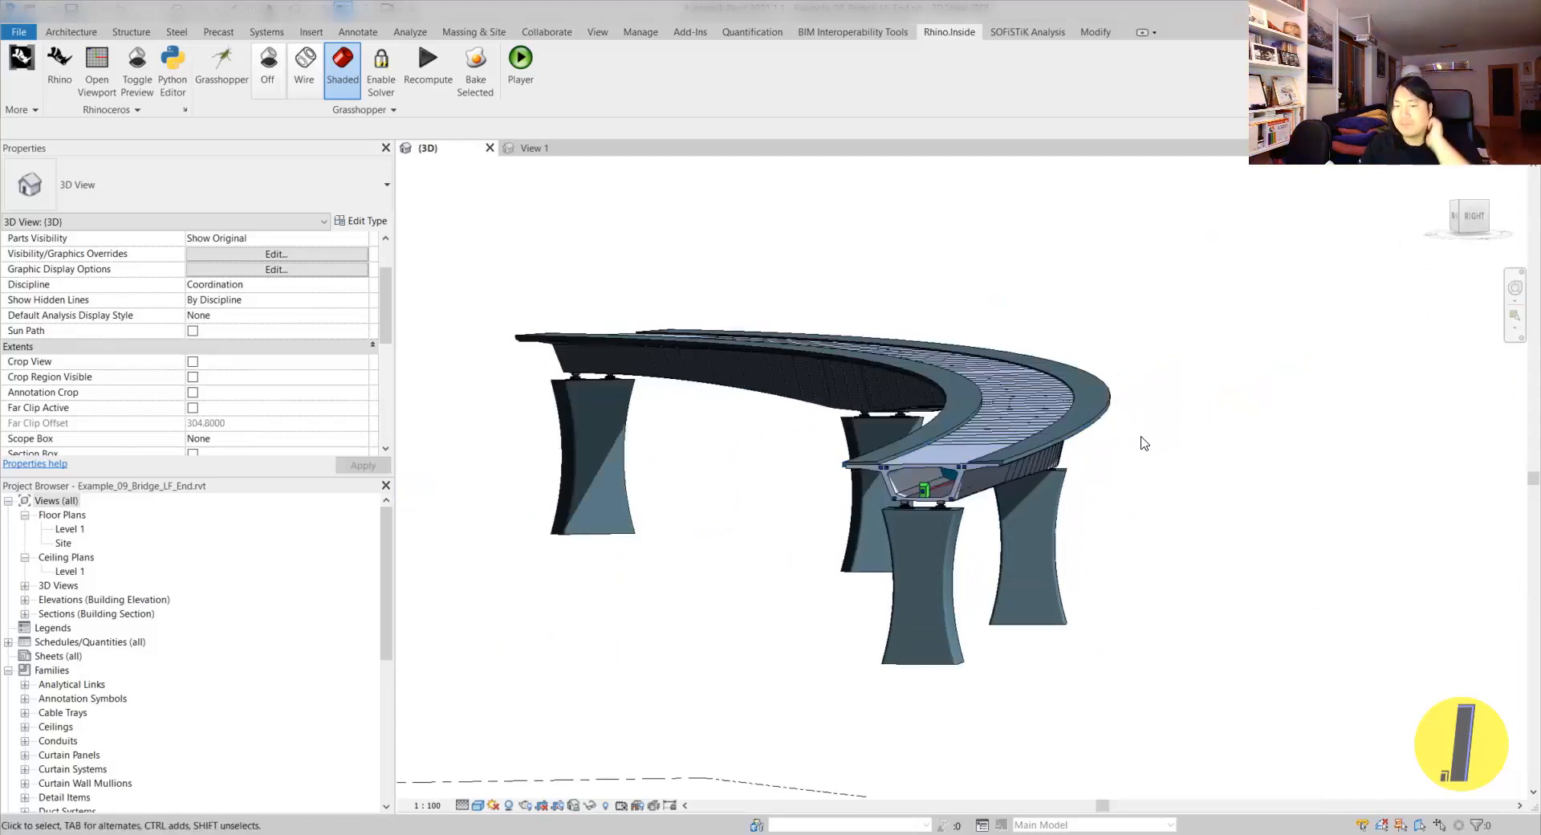
pyautogui.scroll(3, 910, 406)
pyautogui.moveTo(811, 459); pyautogui.dragTo(816, 474, button='middle')
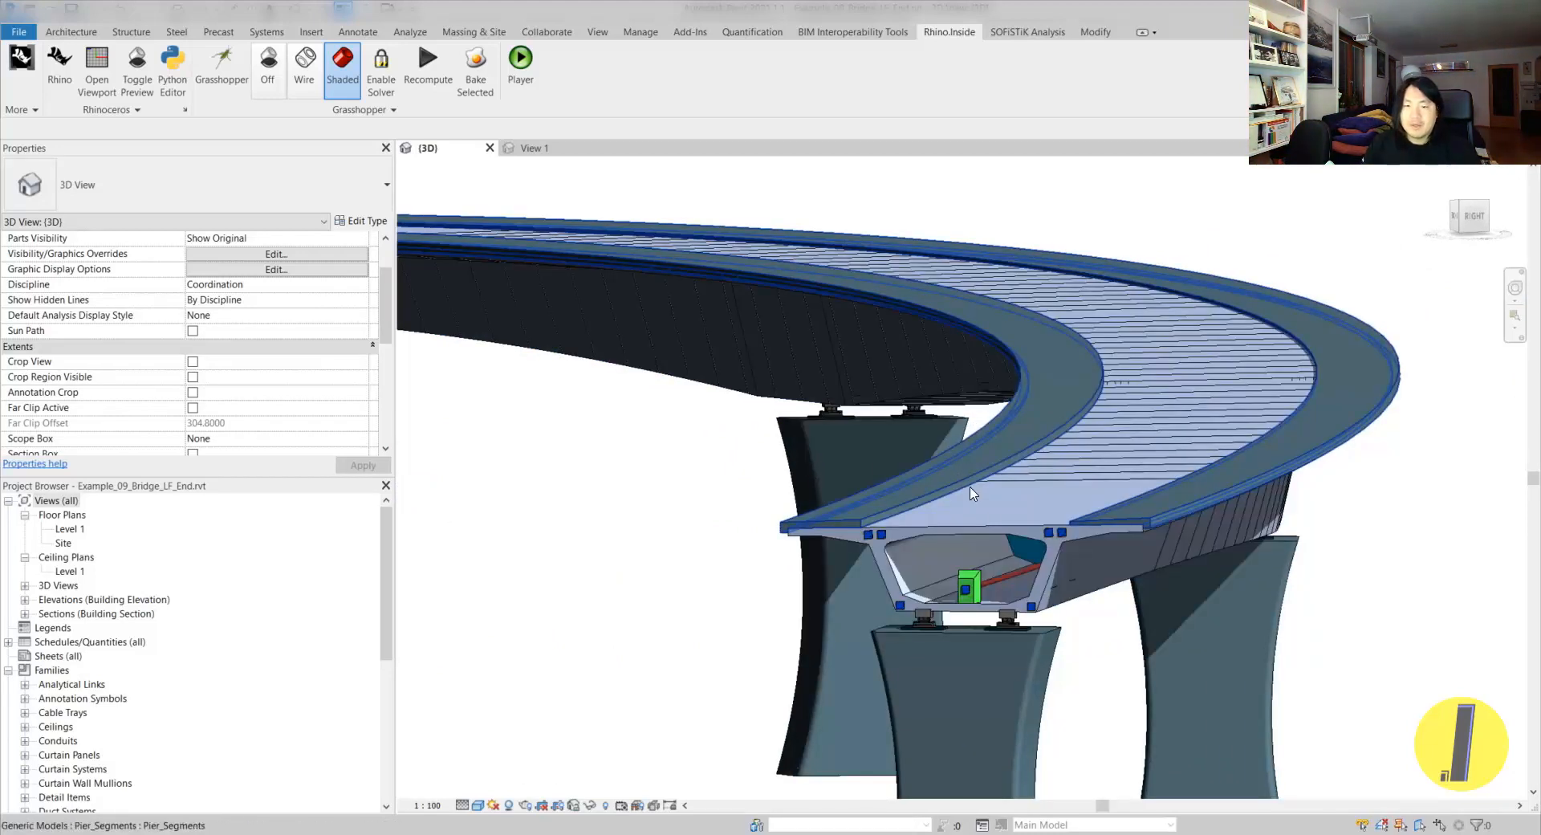
pyautogui.click(960, 480)
pyautogui.click(645, 85)
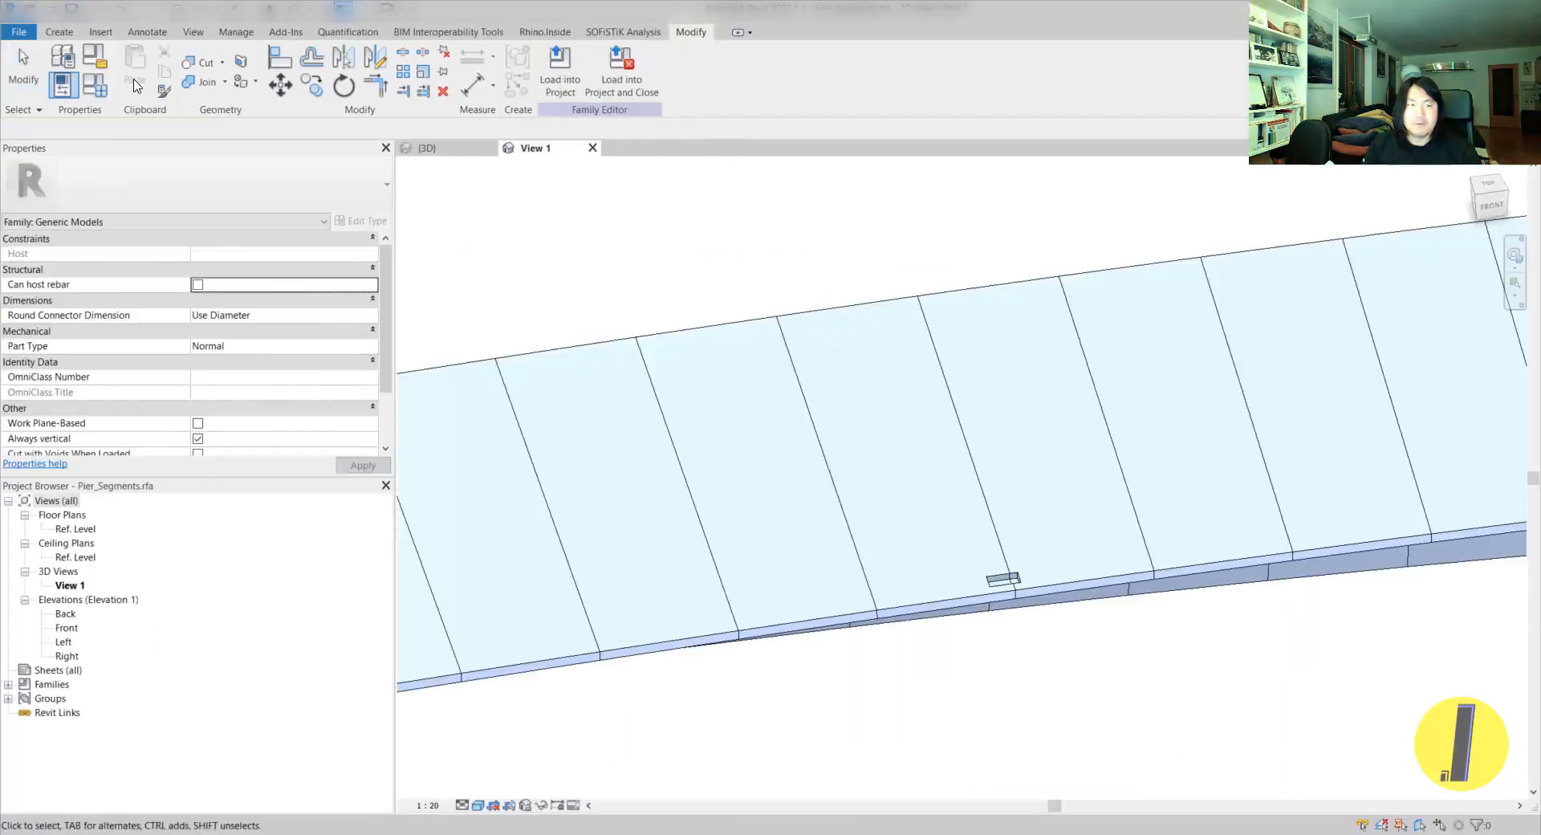
# - Enable Can host rebar in the Pier_Segments family parameters and load the family back into the bridge project
pyautogui.click(94, 56)
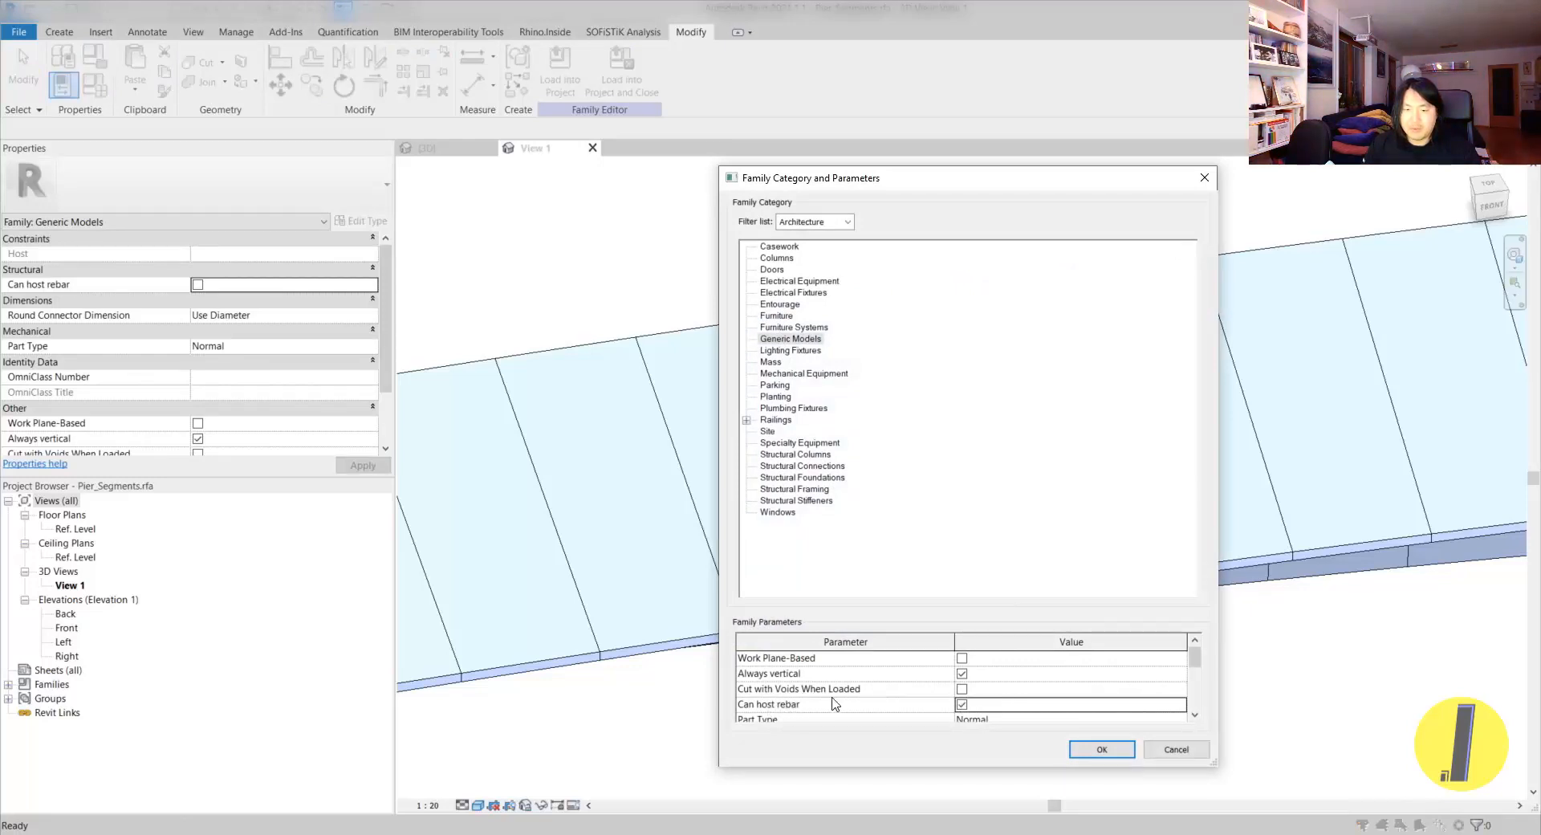
pyautogui.click(1101, 750)
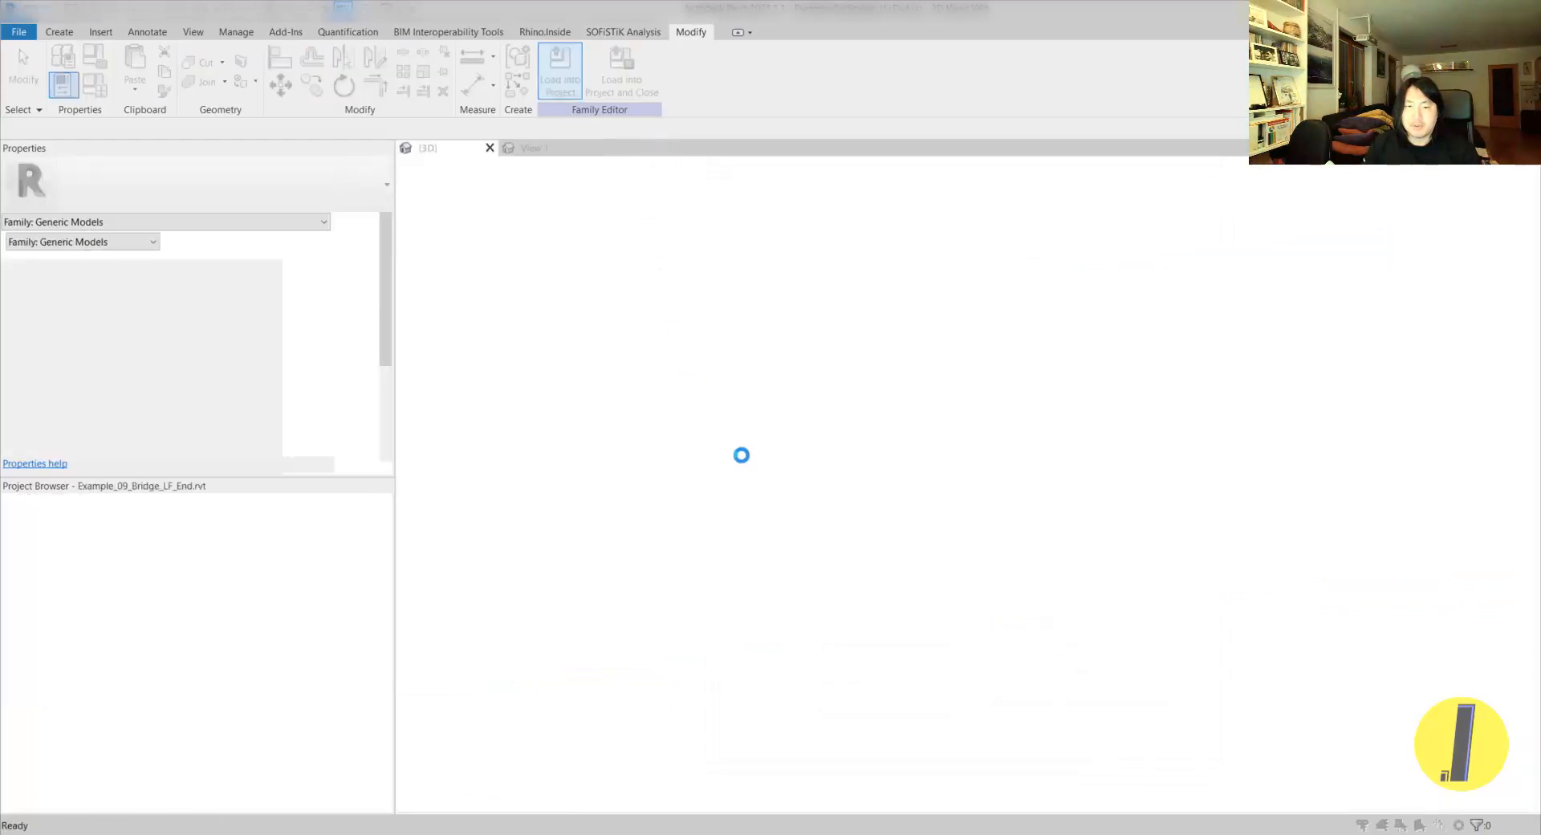
pyautogui.click(768, 376)
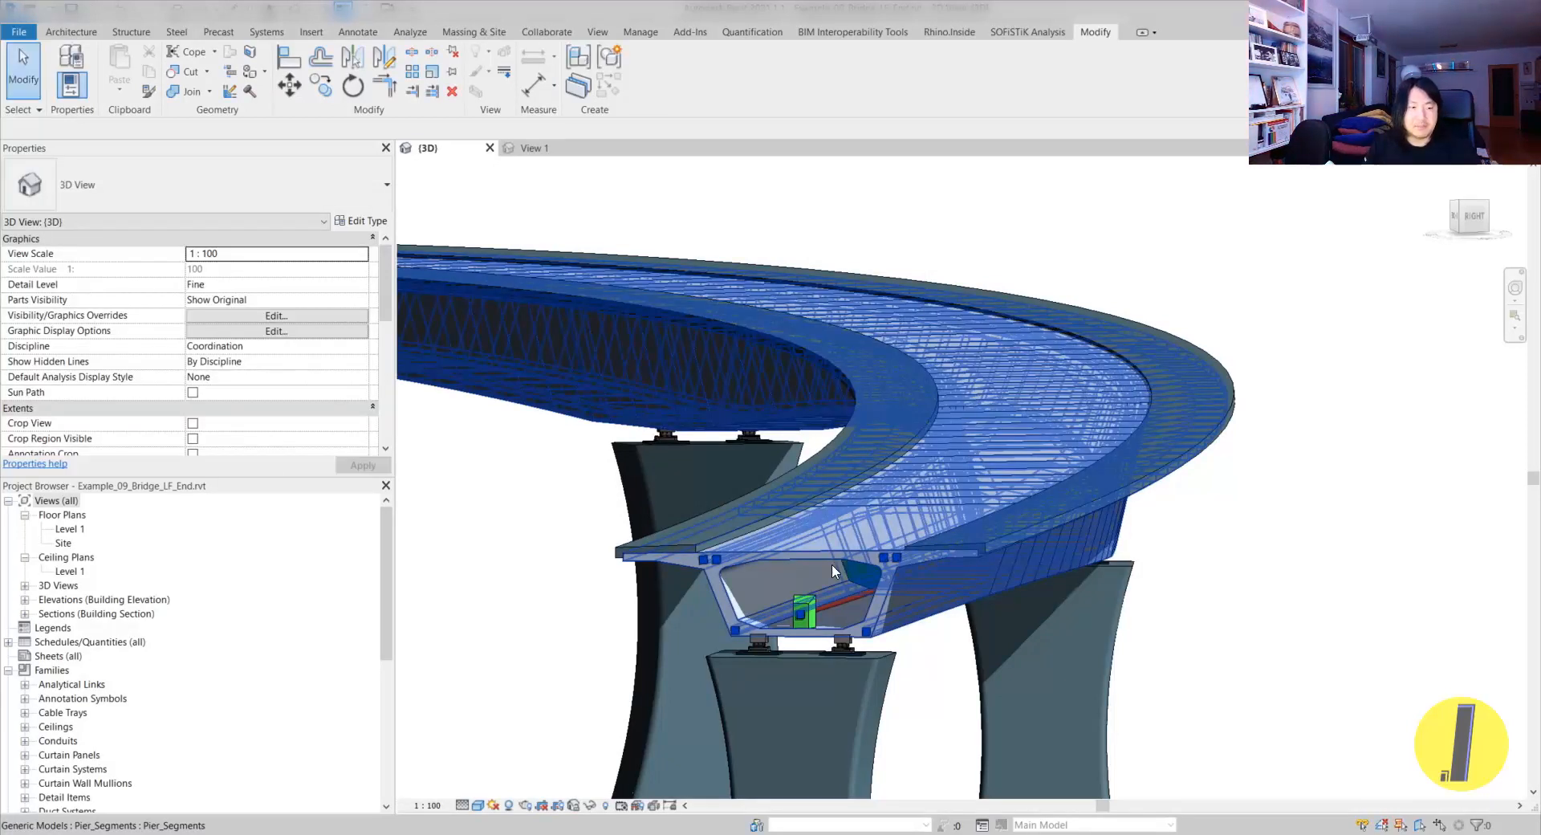
# - Open the existing building section Section 1 and inspect how it cuts the box girder
pyautogui.doubleClick(88, 614)
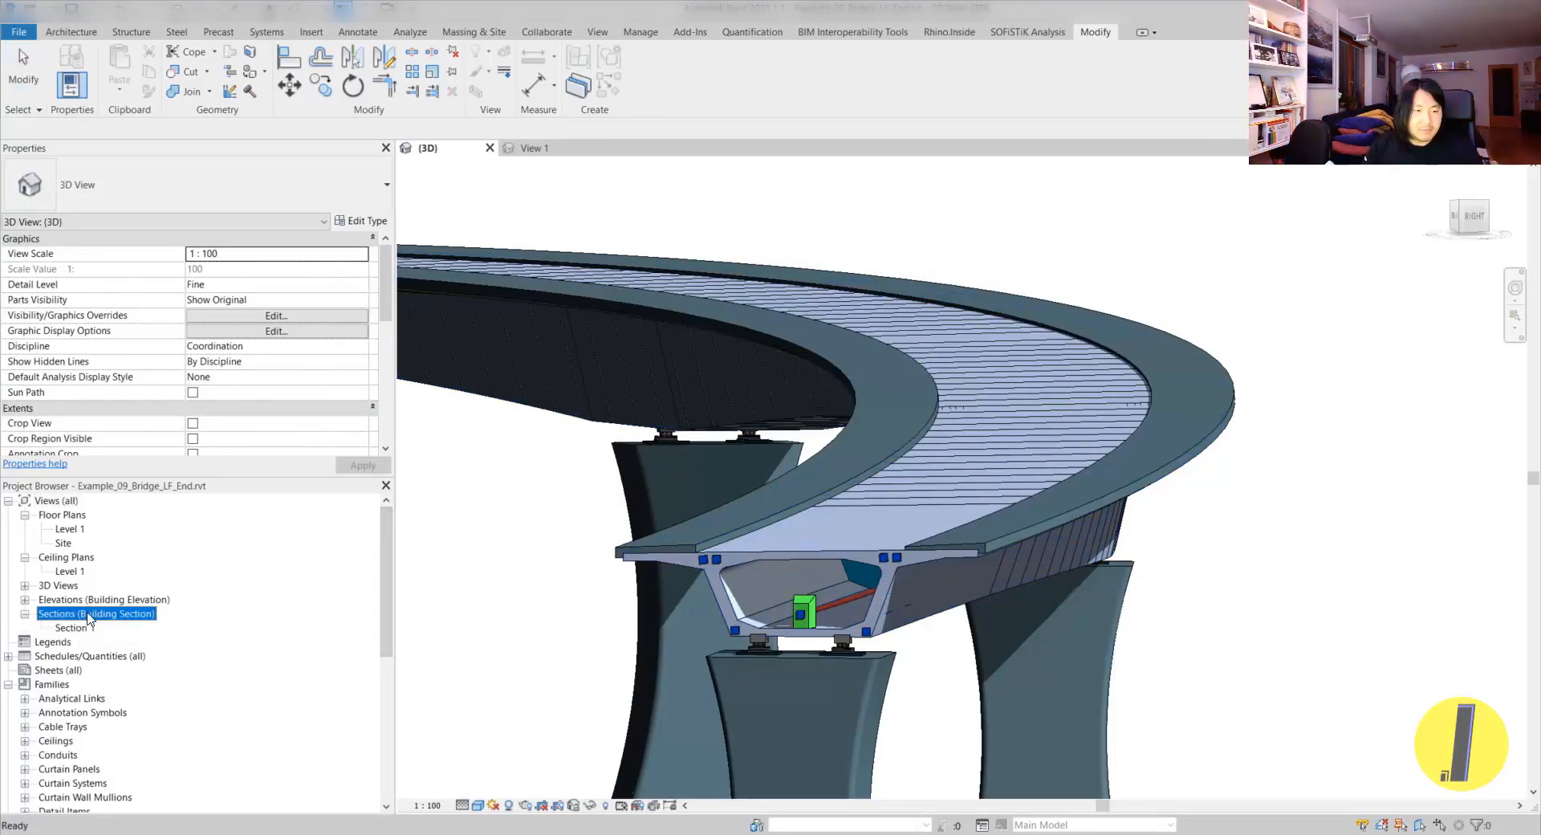
pyautogui.doubleClick(87, 628)
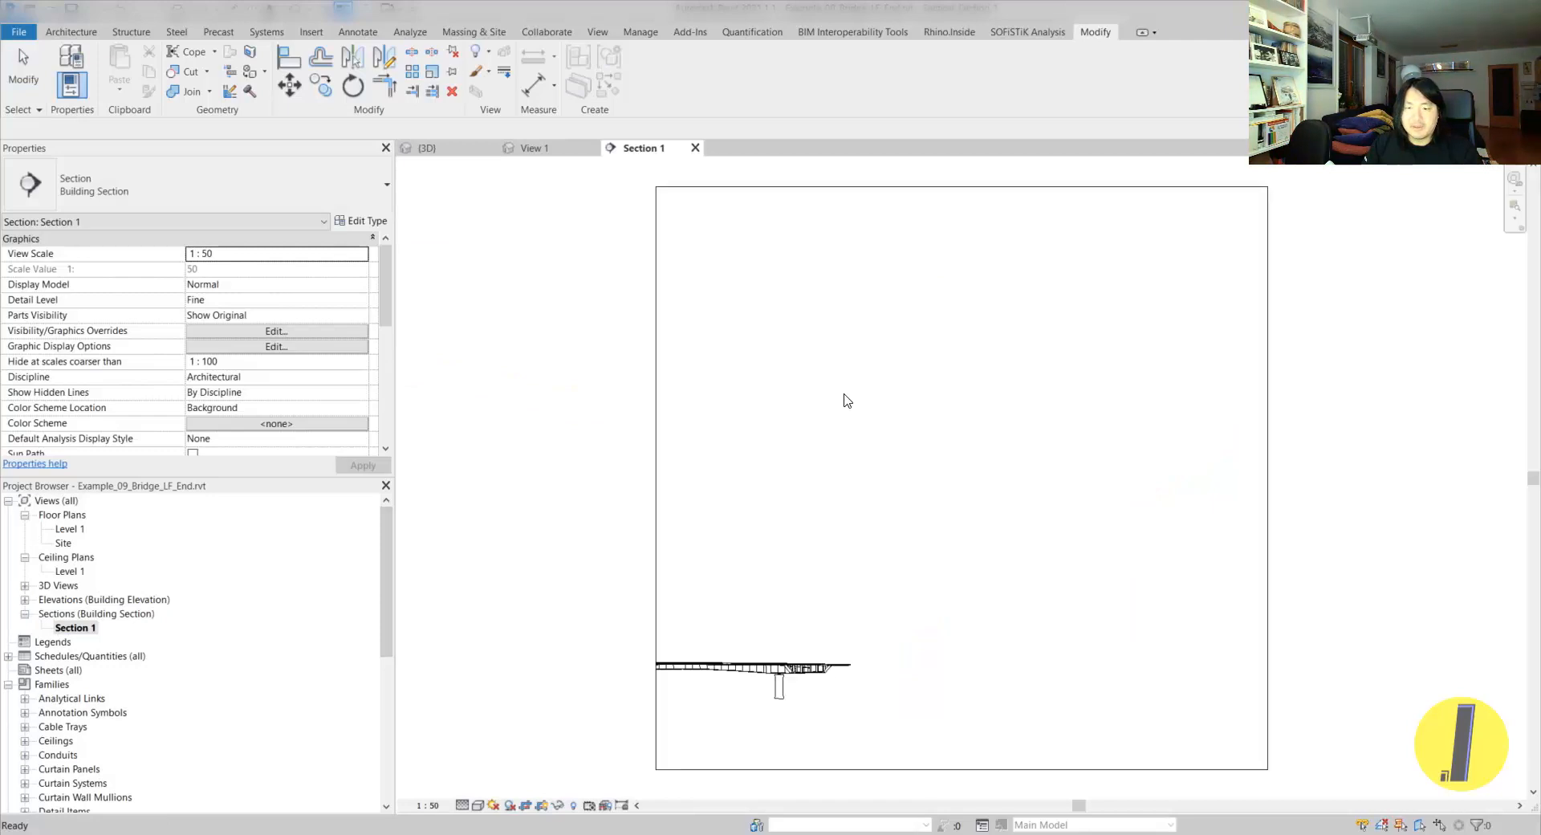
pyautogui.scroll(5, 791, 682)
pyautogui.scroll(5, 798, 638)
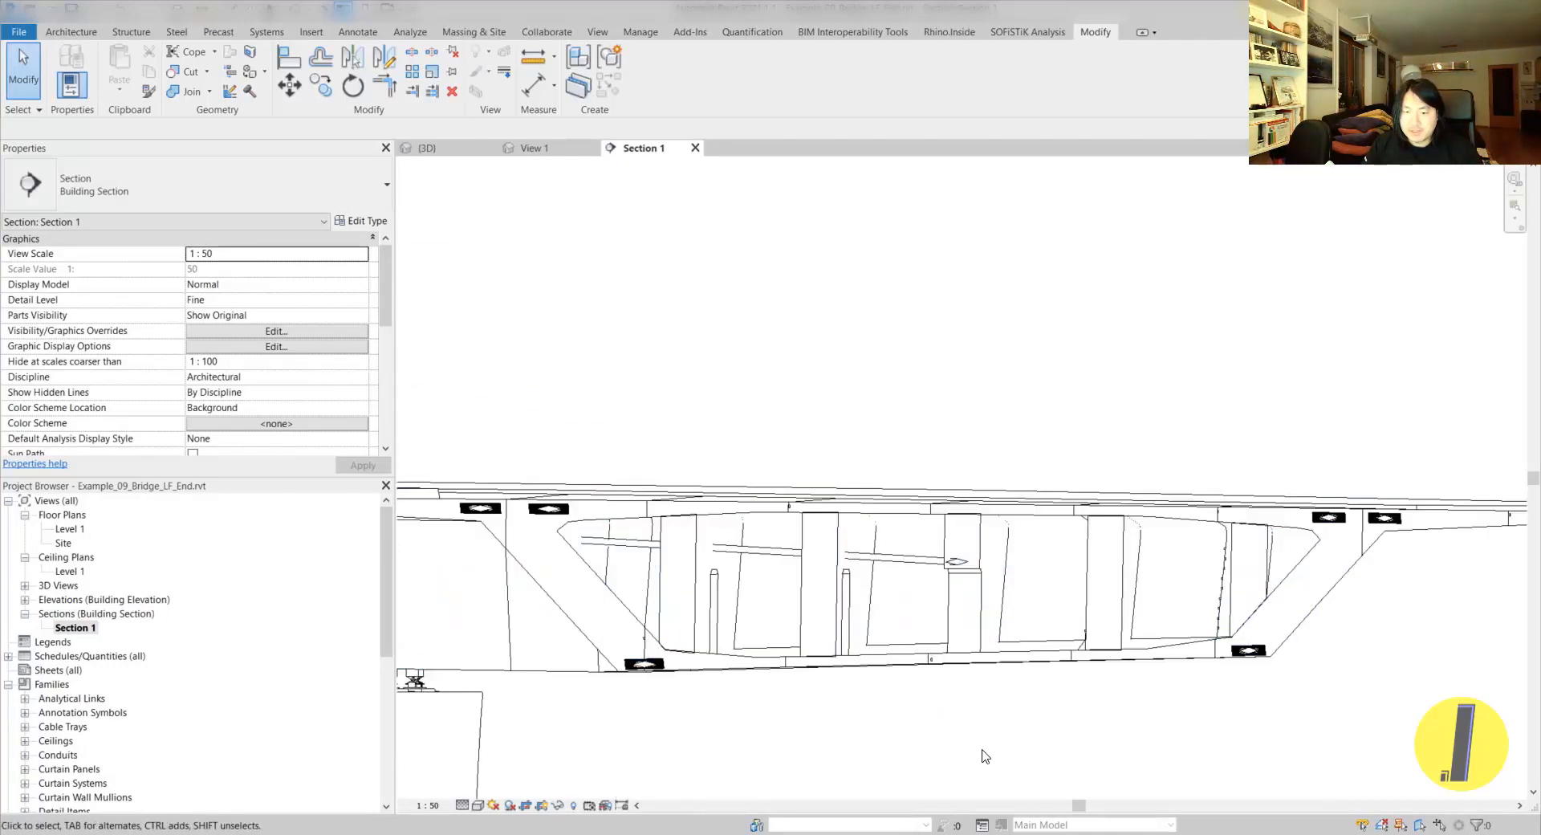
# - In the Site floor plan, draw a building section straight across the deck at the first joint after the long end segment
pyautogui.doubleClick(63, 542)
pyautogui.scroll(6, 603, 454)
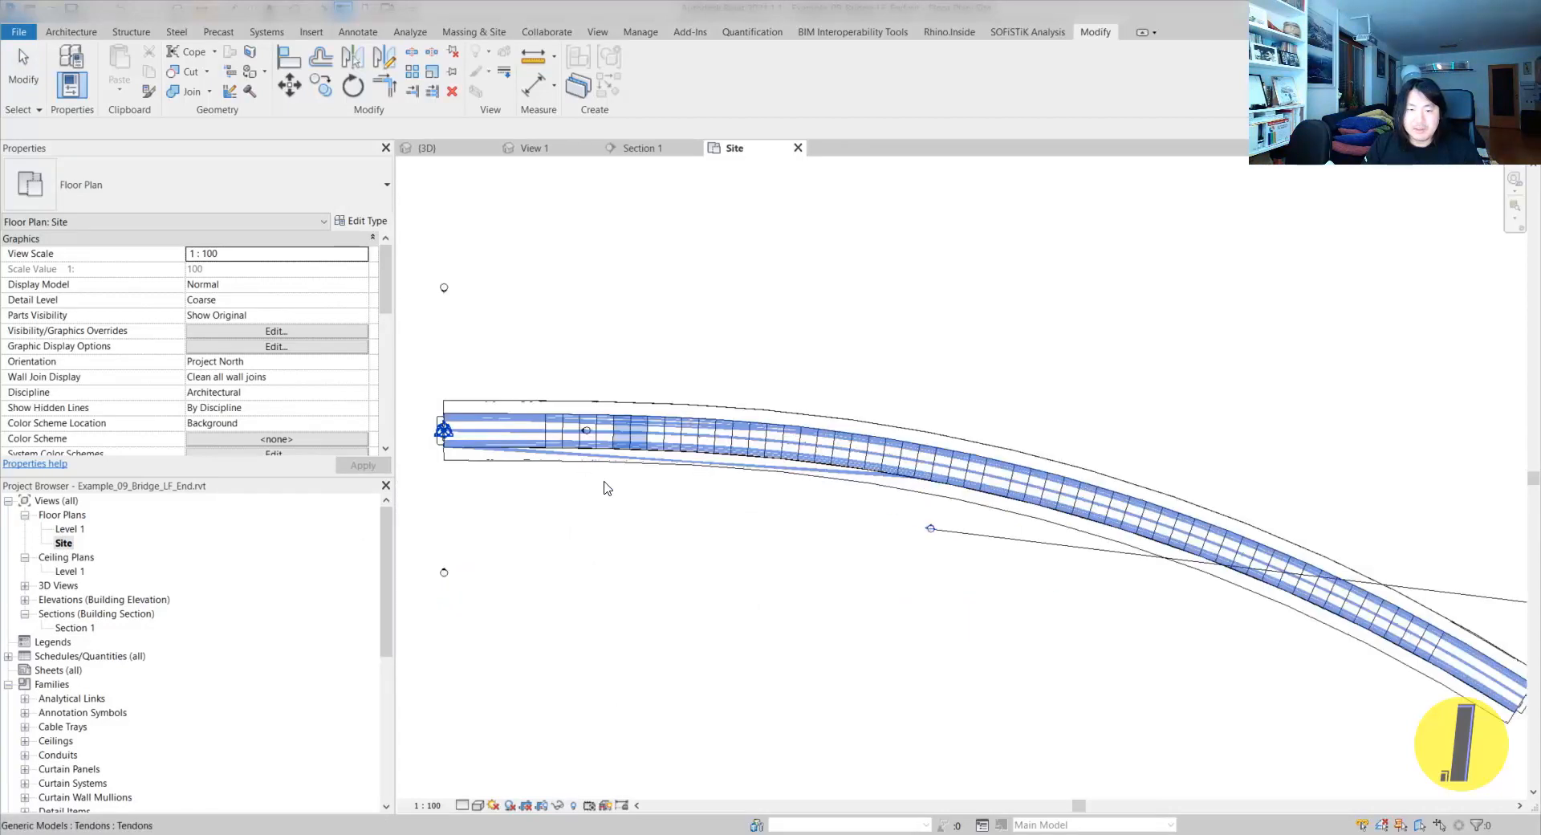
pyautogui.moveTo(602, 454); pyautogui.dragTo(814, 517, button='middle')
pyautogui.click(534, 56)
pyautogui.scroll(2, 741, 474)
pyautogui.scroll(3, 742, 474)
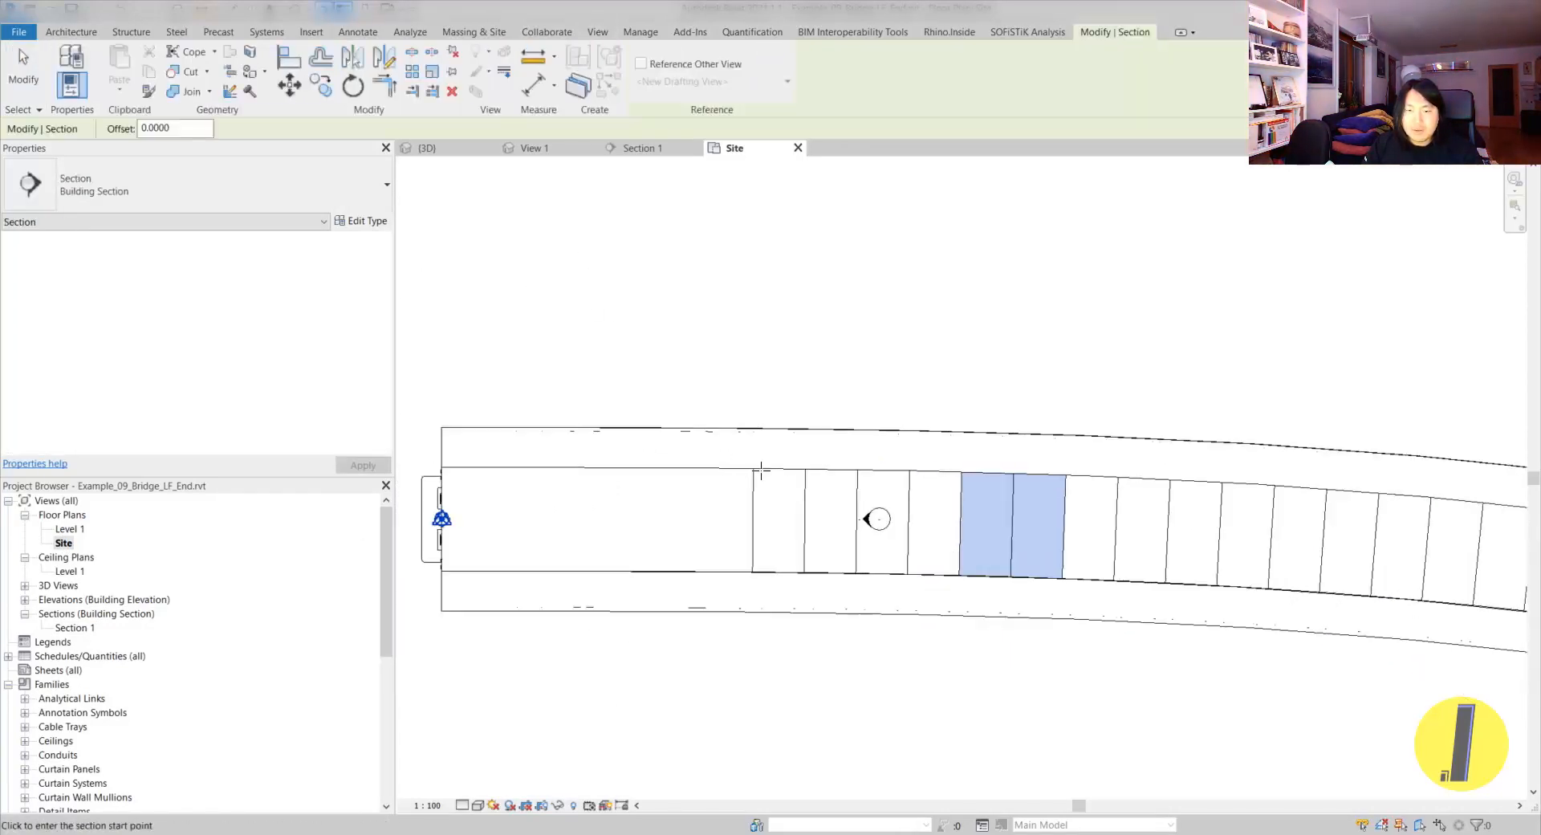
pyautogui.click(755, 393)
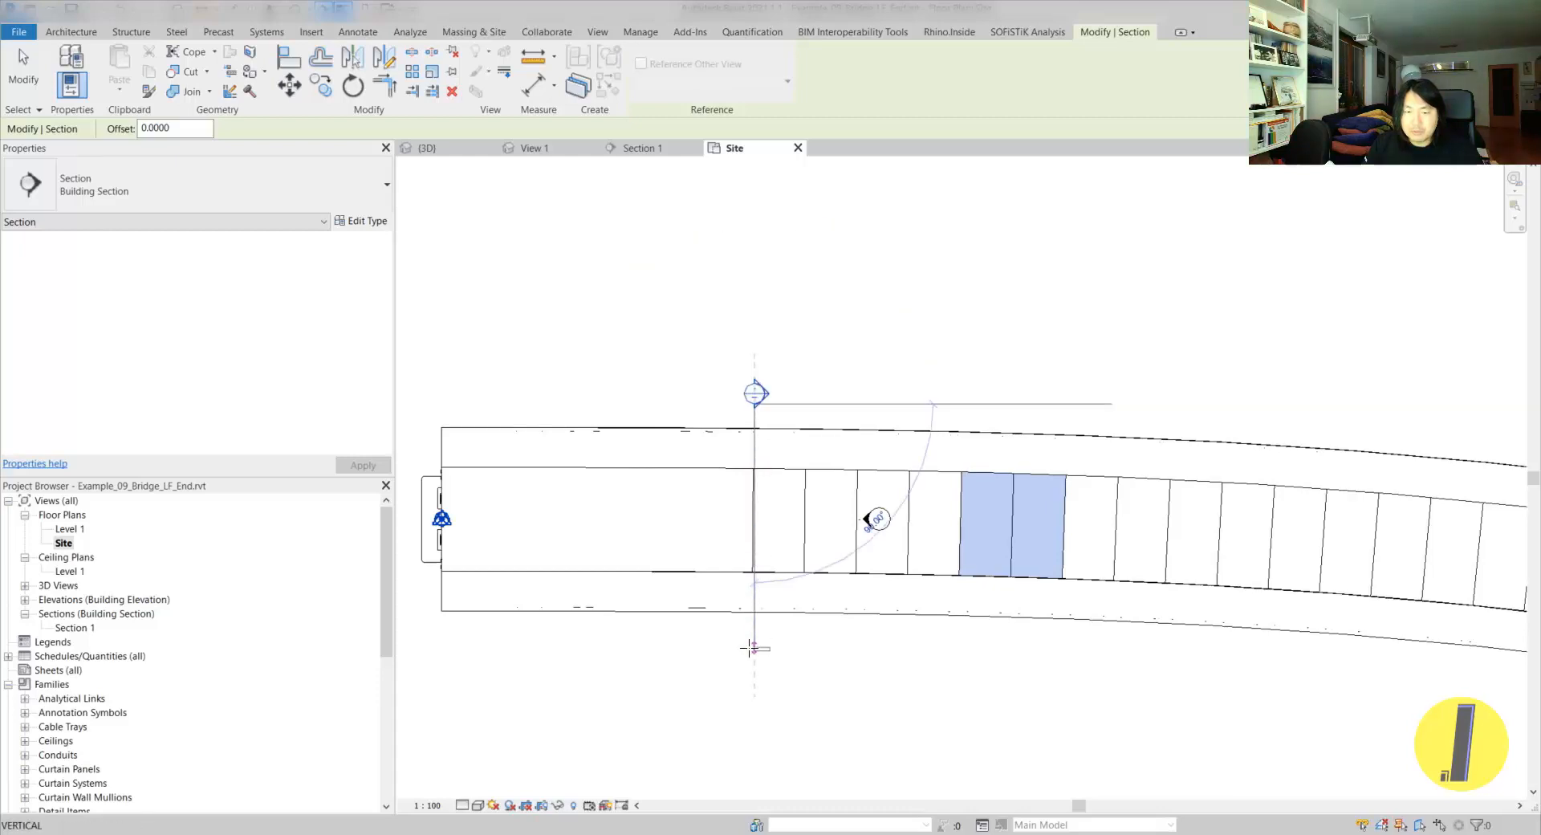
pyautogui.click(812, 575)
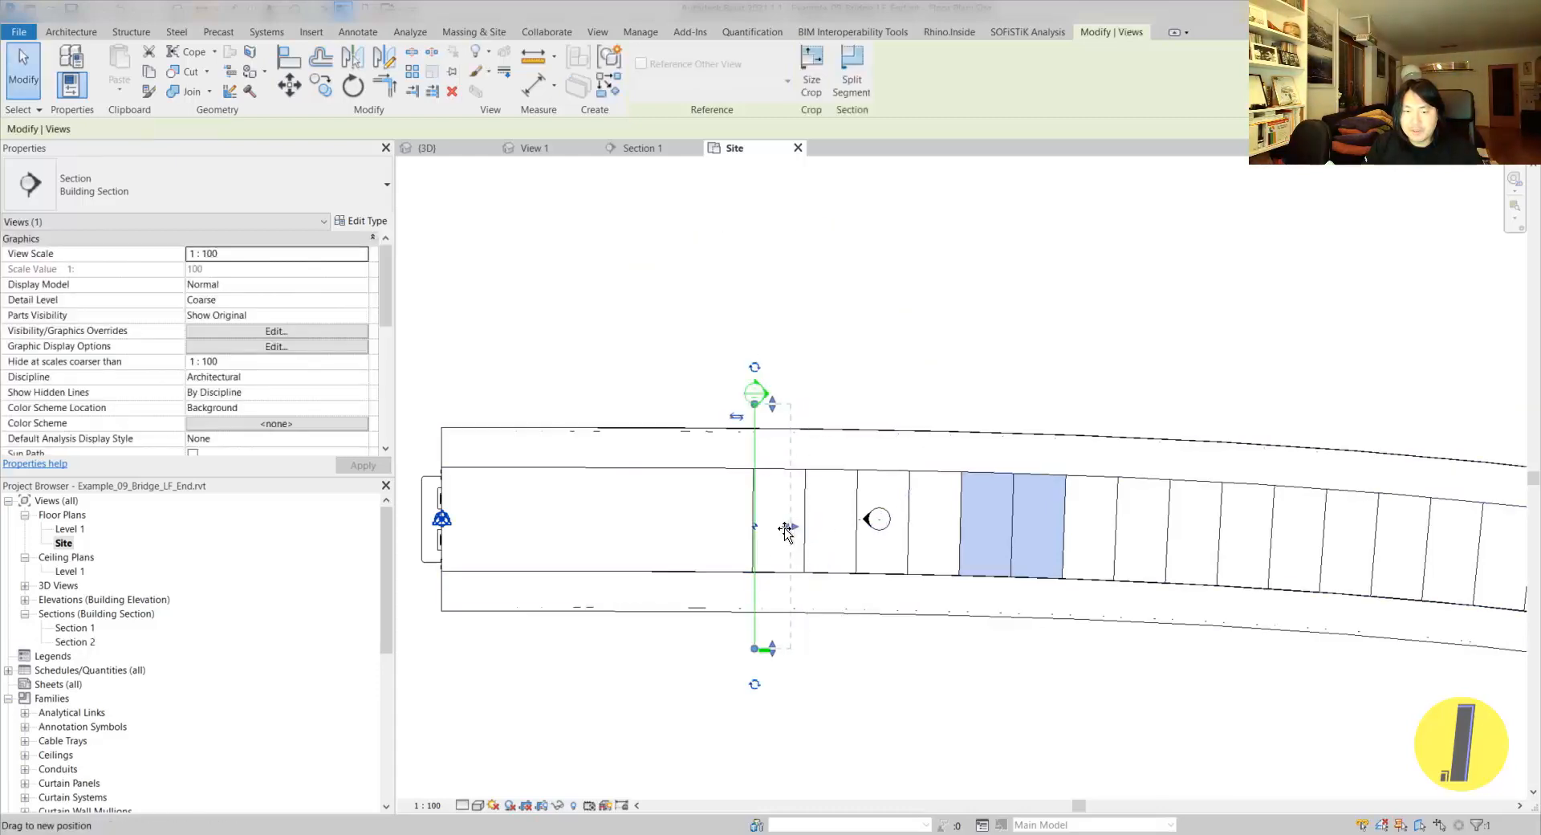
# - Open the new section's view and set it to Fine detail level with thin lines turned off
pyautogui.rightClick(839, 282)
pyautogui.click(883, 363)
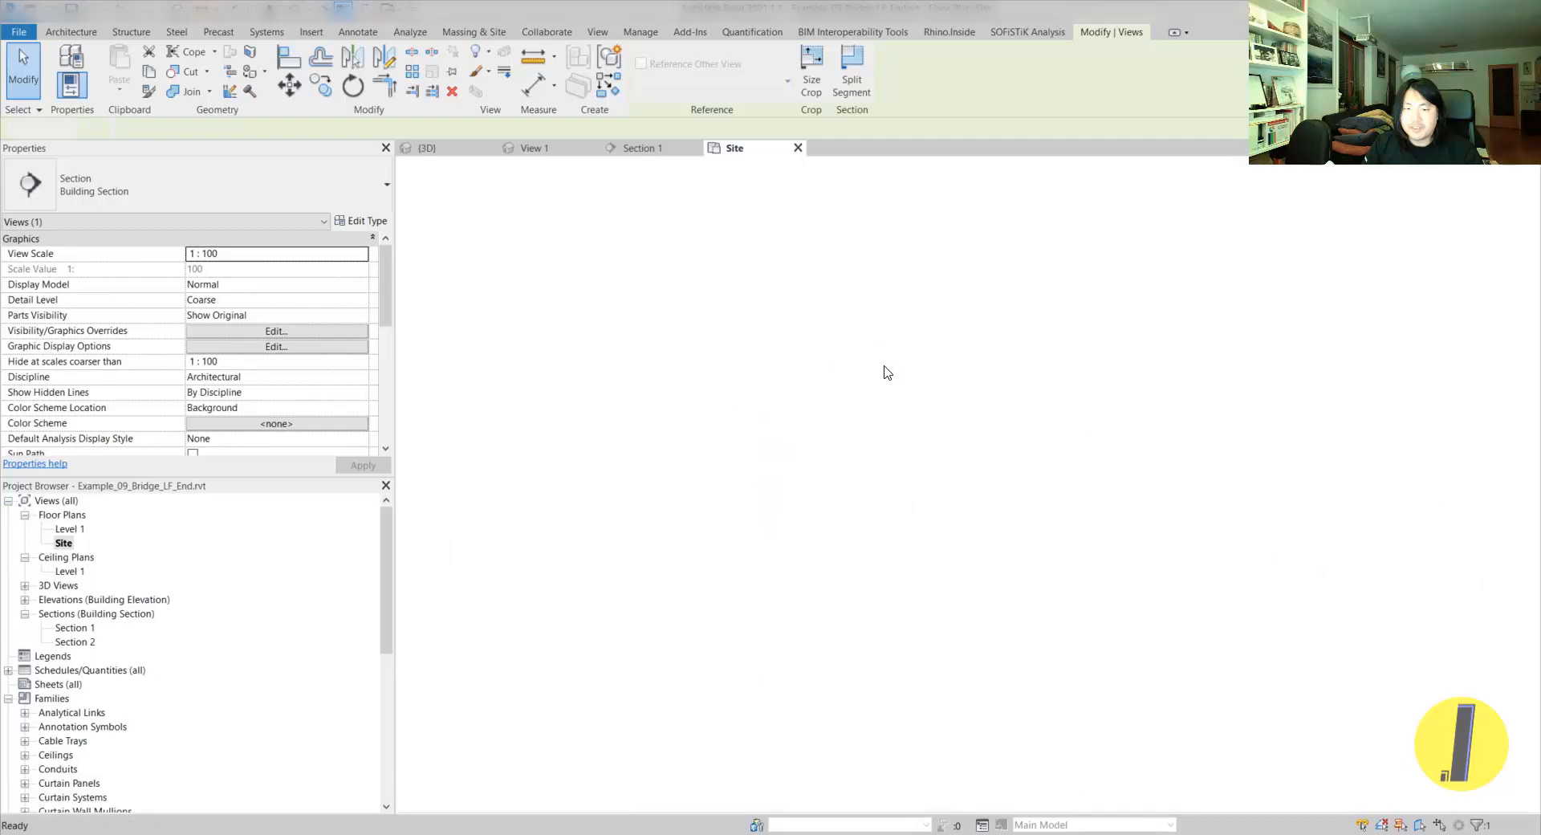
pyautogui.scroll(3, 987, 233)
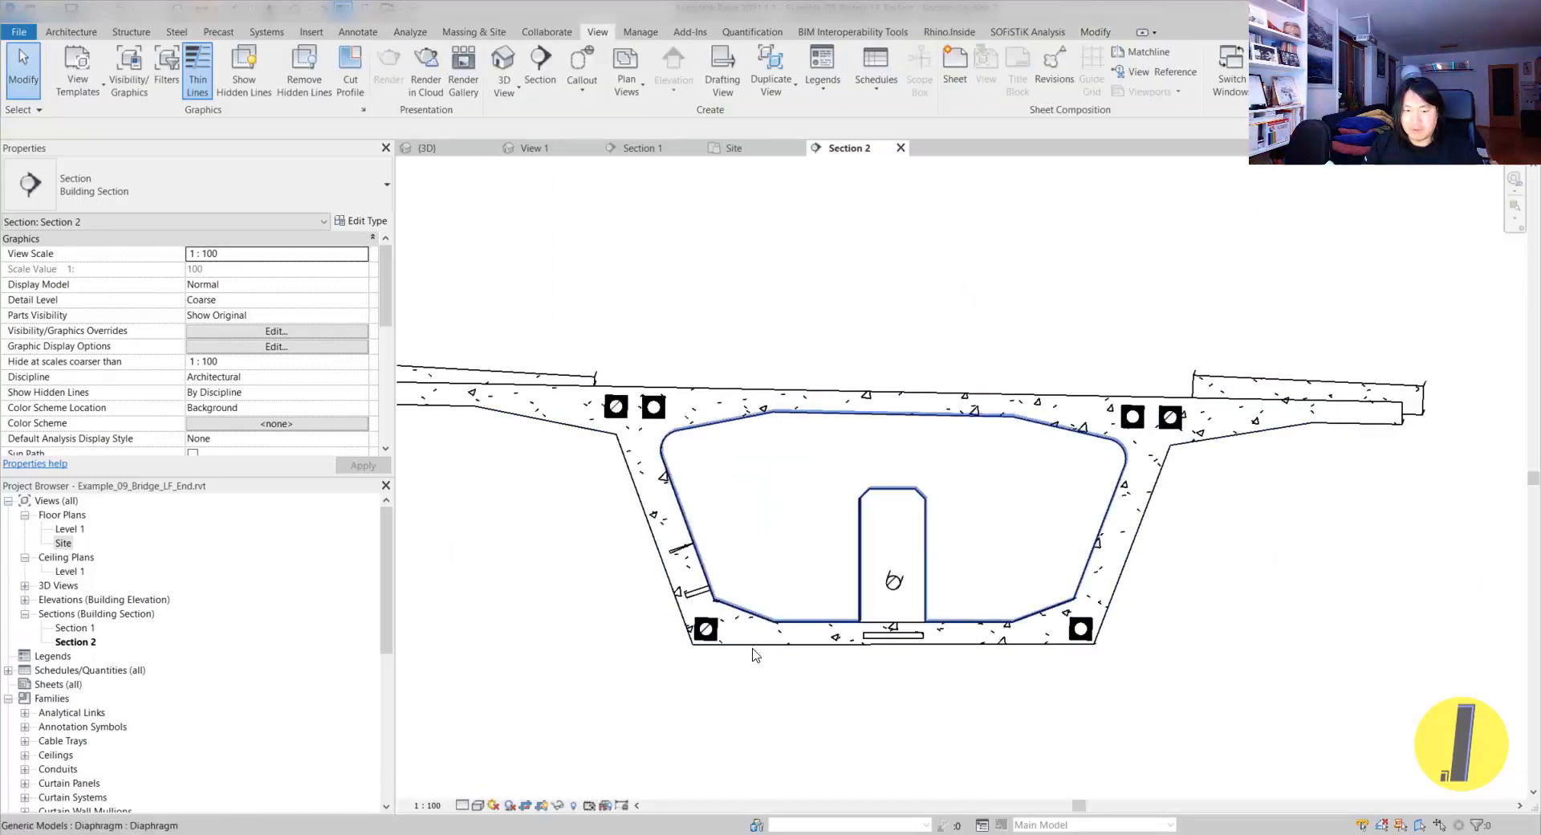
pyautogui.press('t')
pyautogui.press('l')
pyautogui.click(463, 807)
pyautogui.click(478, 789)
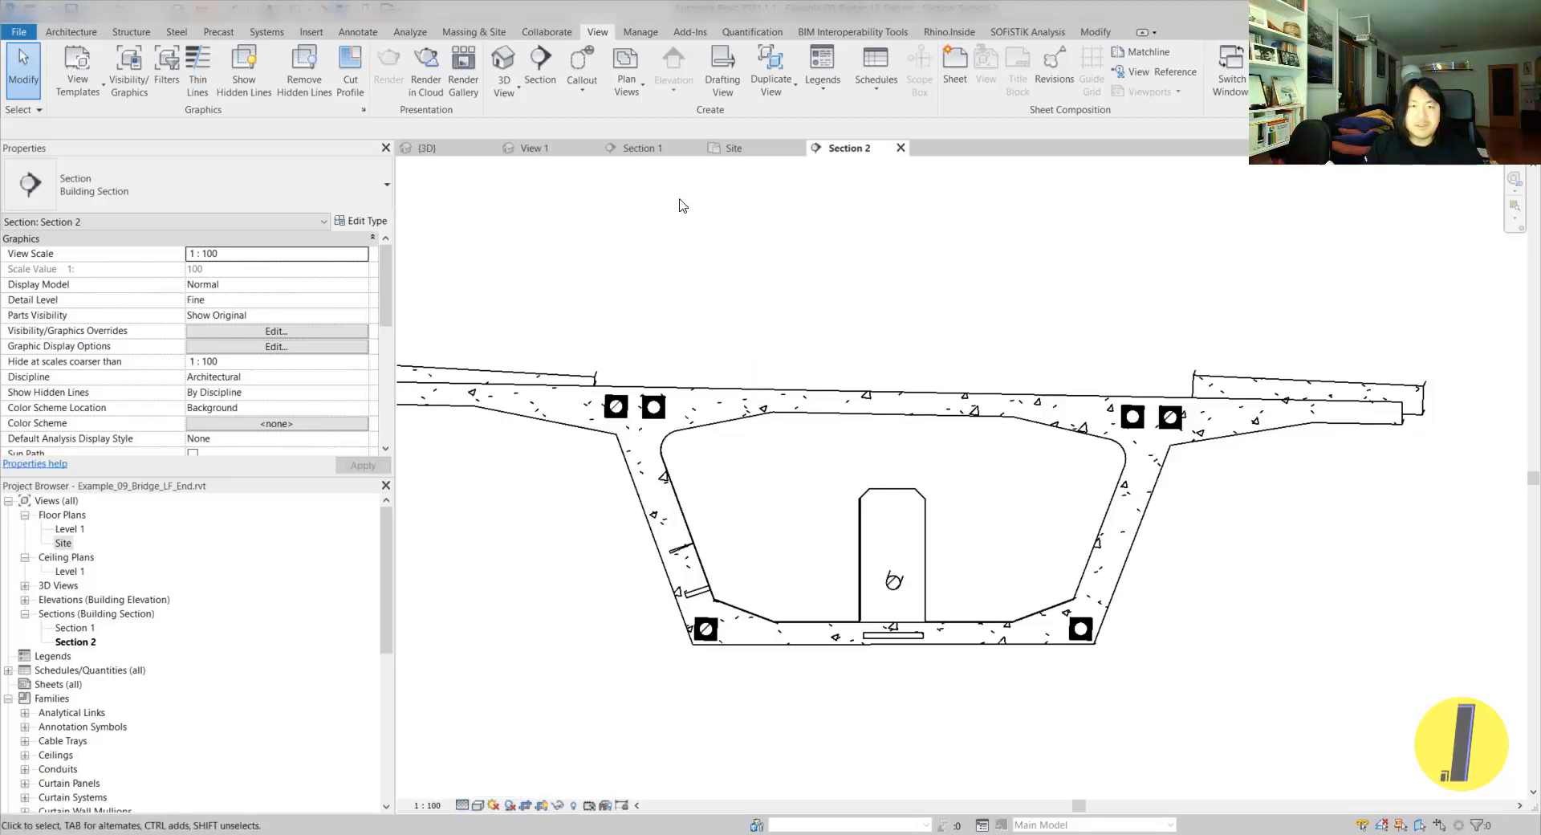
# - Start placing structural rebar in the section, accept the rebar shape hook settings and agree to load a Rebar Shape family
pyautogui.click(718, 391)
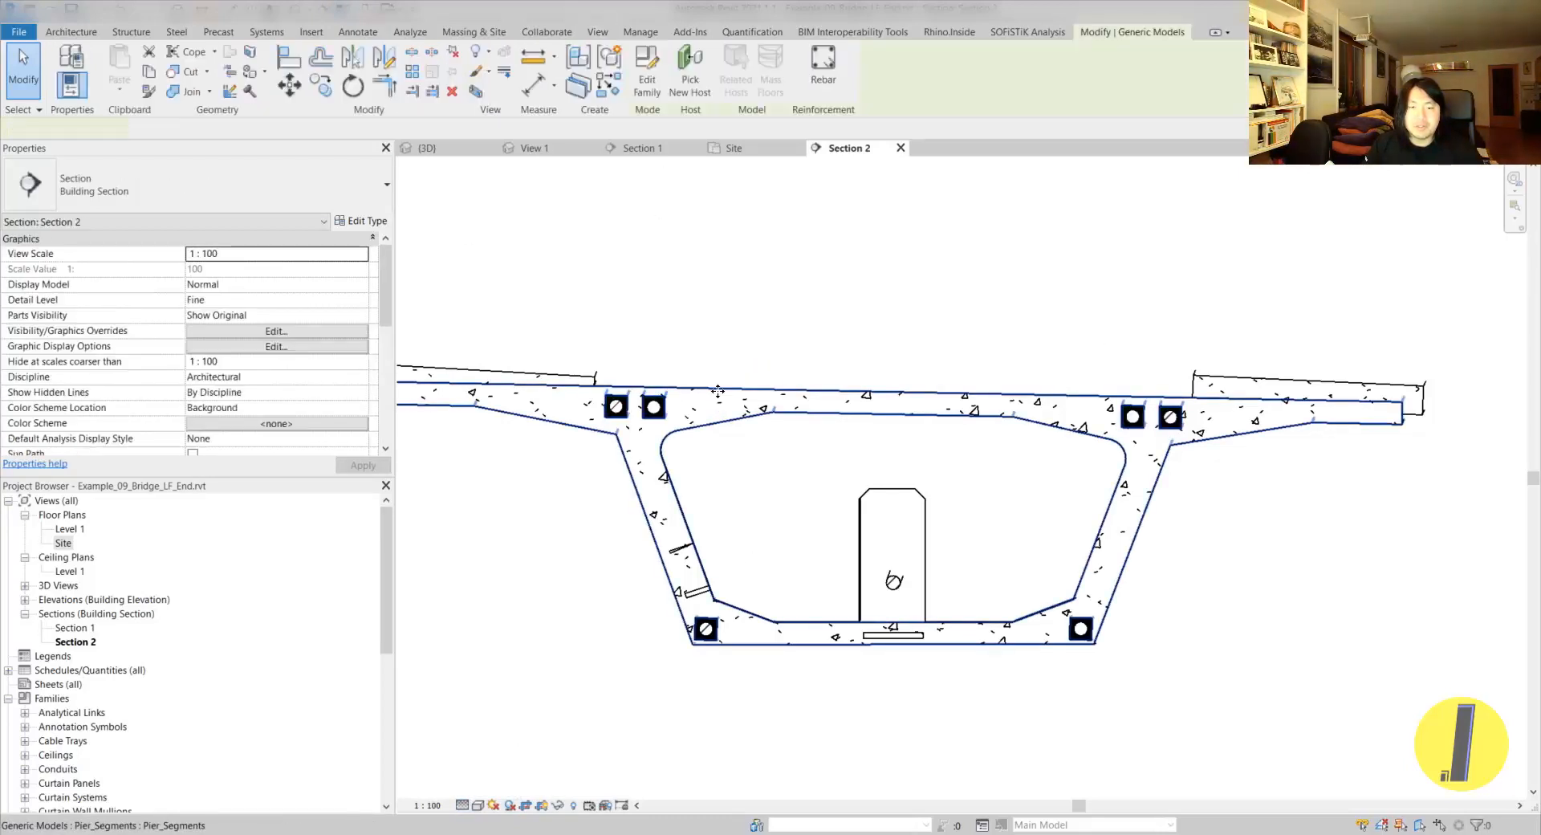
pyautogui.press('Escape')
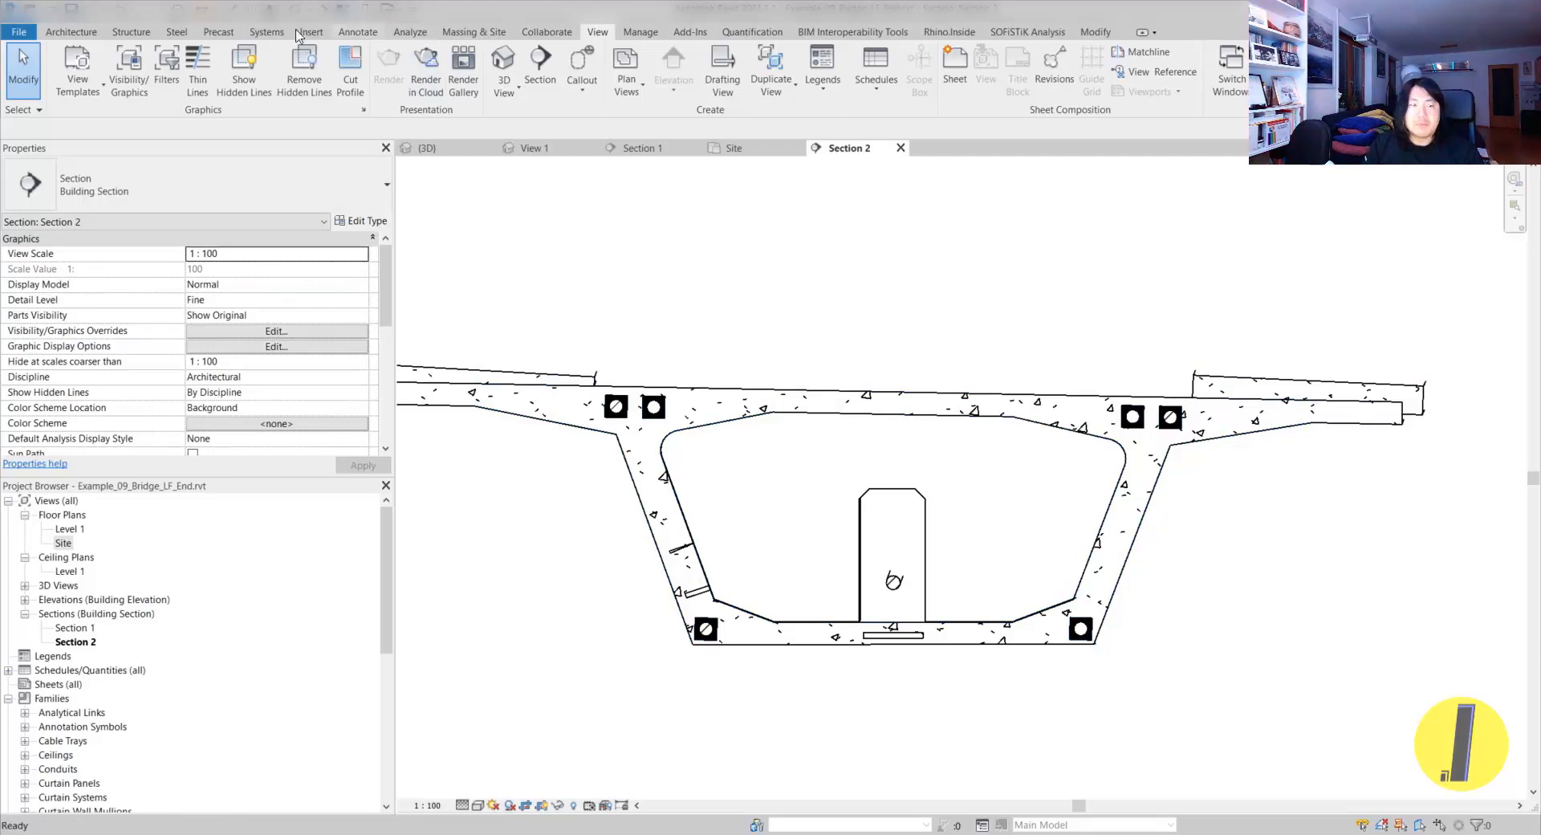
pyautogui.click(131, 33)
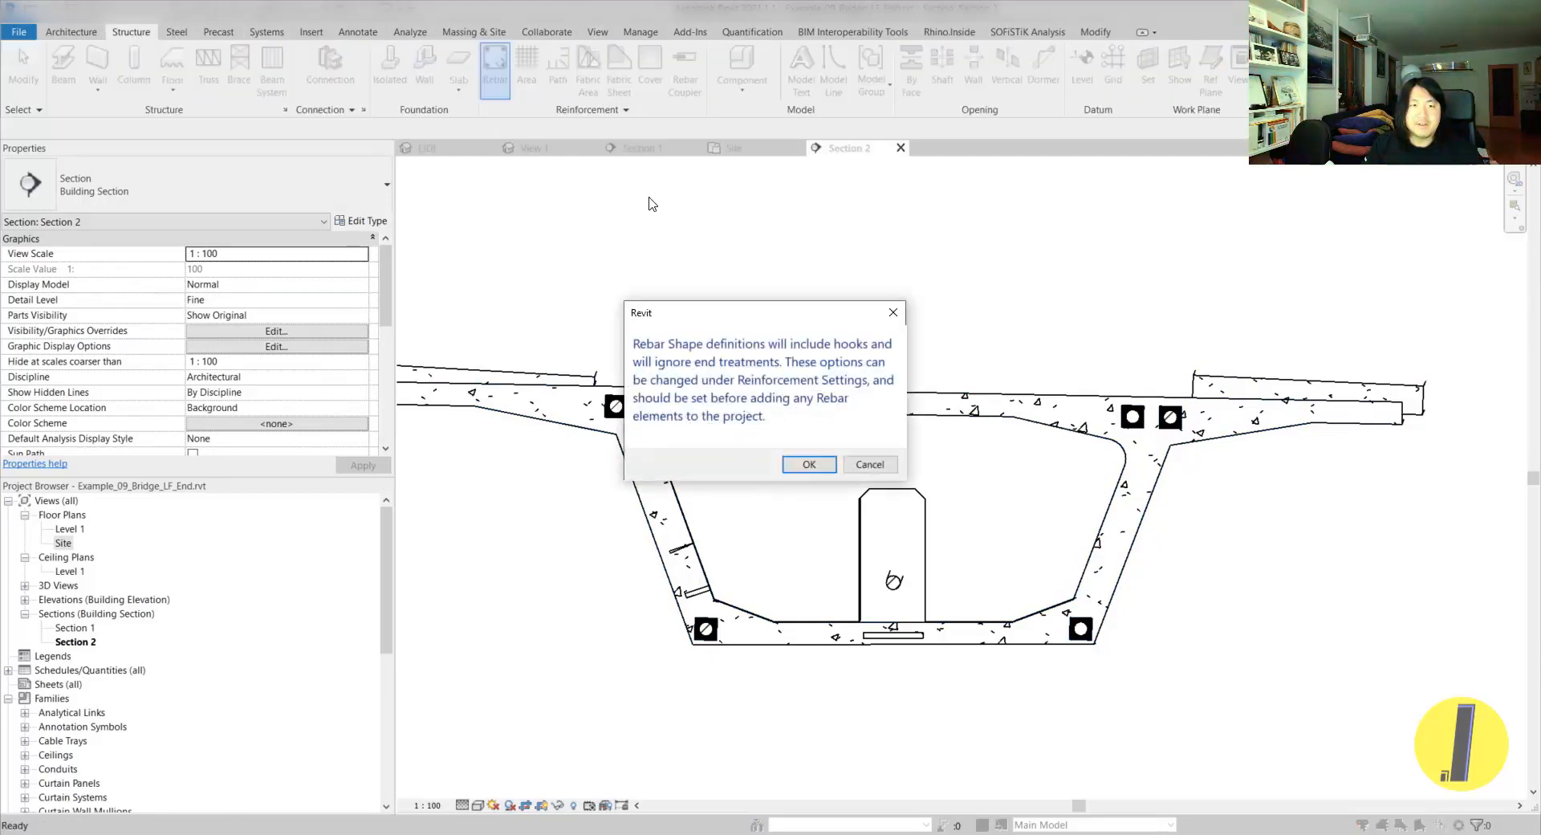
pyautogui.click(809, 465)
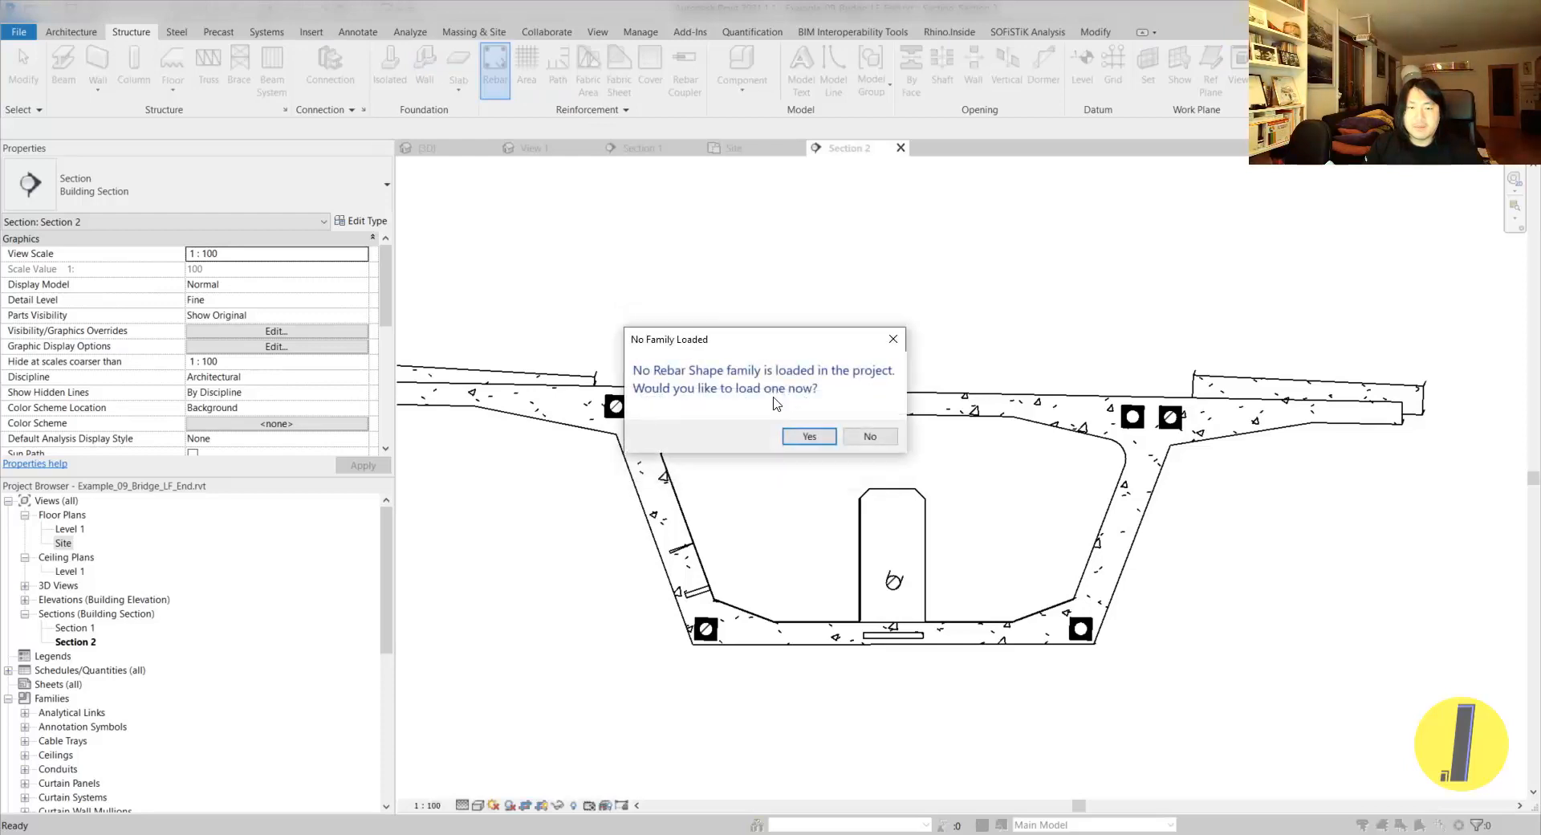
pyautogui.click(809, 437)
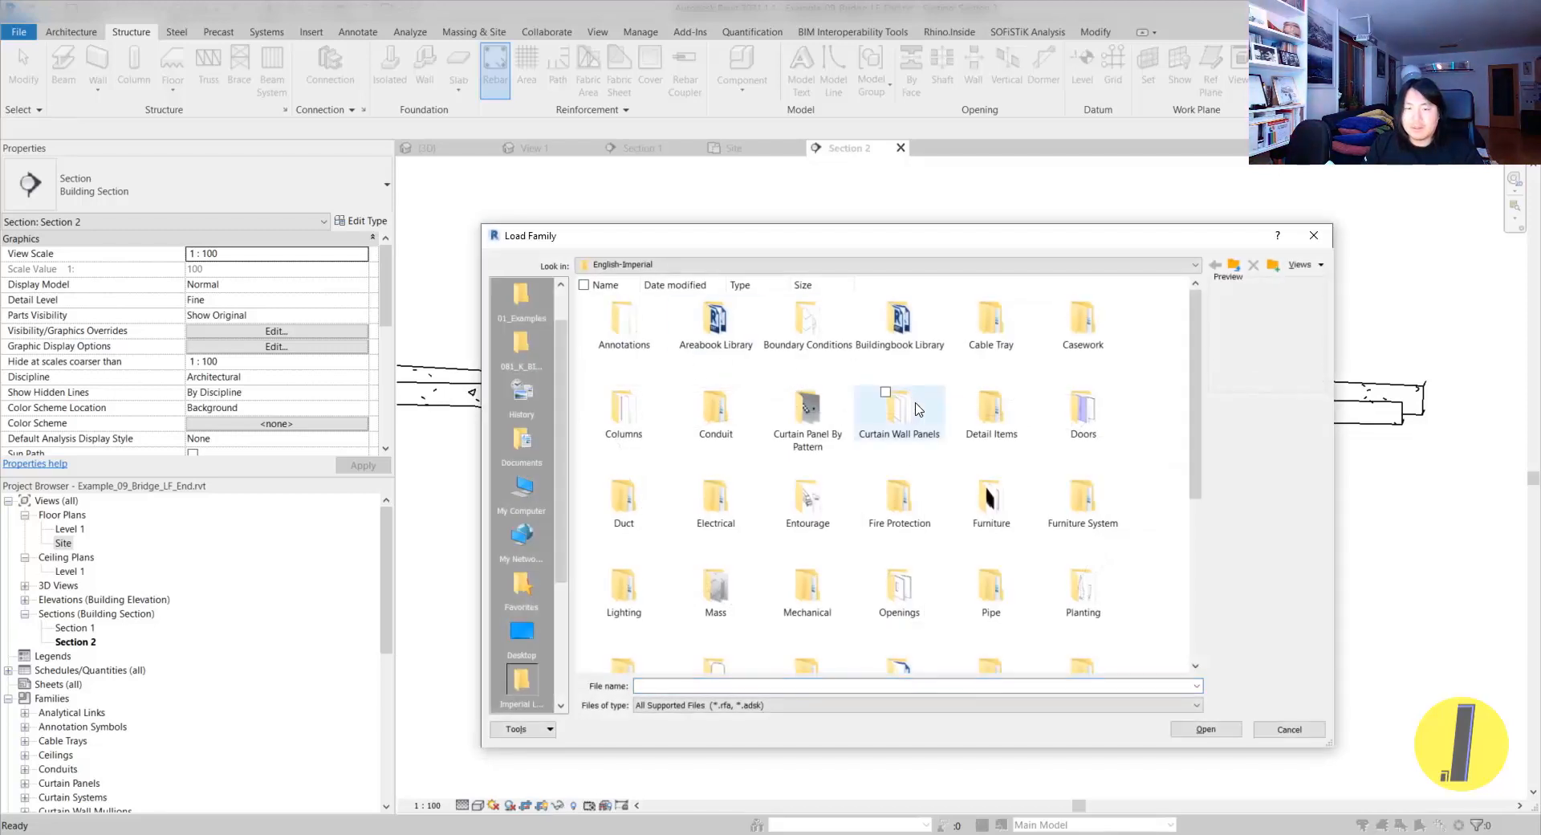
# - Load all the rebar shape families from the English library into the project
pyautogui.click(1234, 265)
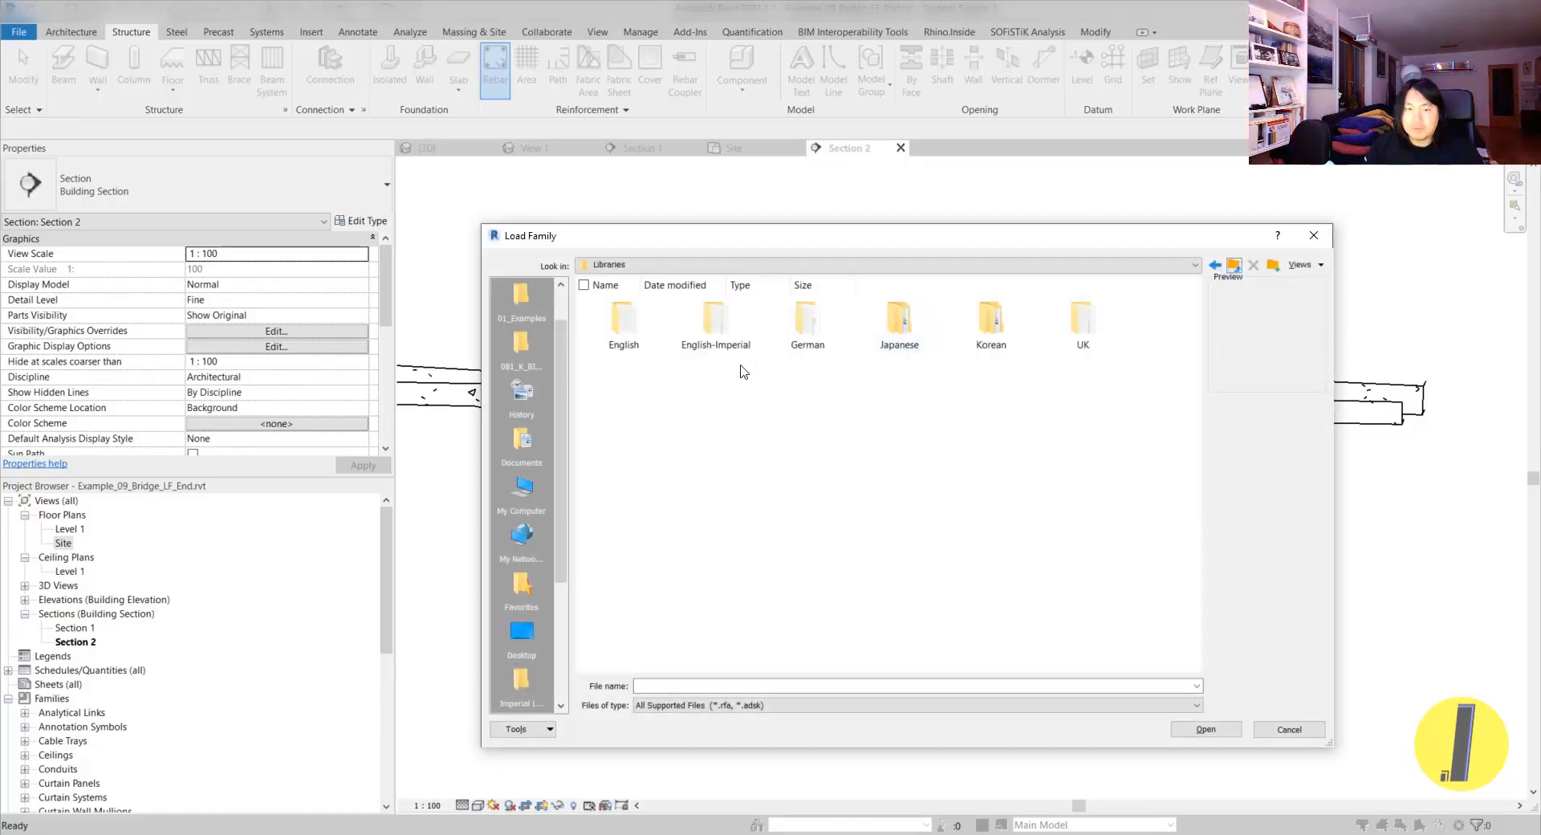
pyautogui.doubleClick(624, 319)
pyautogui.press('r')
pyautogui.scroll(-3, 863, 553)
pyautogui.doubleClick(808, 575)
pyautogui.hotkey('ctrl', 'a')
pyautogui.scroll(-3, 1017, 577)
pyautogui.click(1084, 385)
pyautogui.click(995, 386)
pyautogui.hotkey('ctrl', 'a')
pyautogui.click(1206, 730)
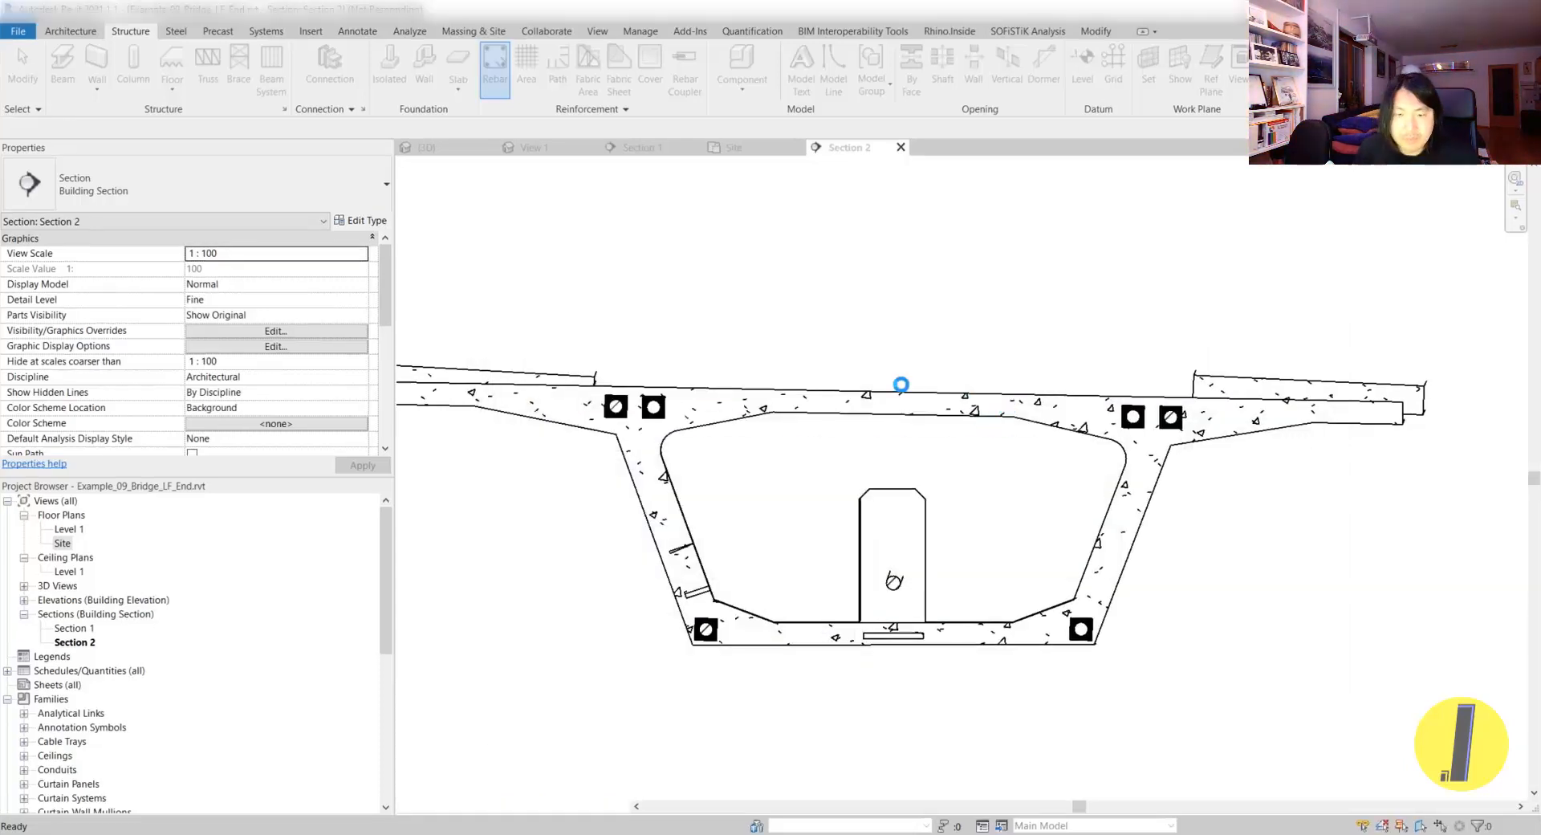
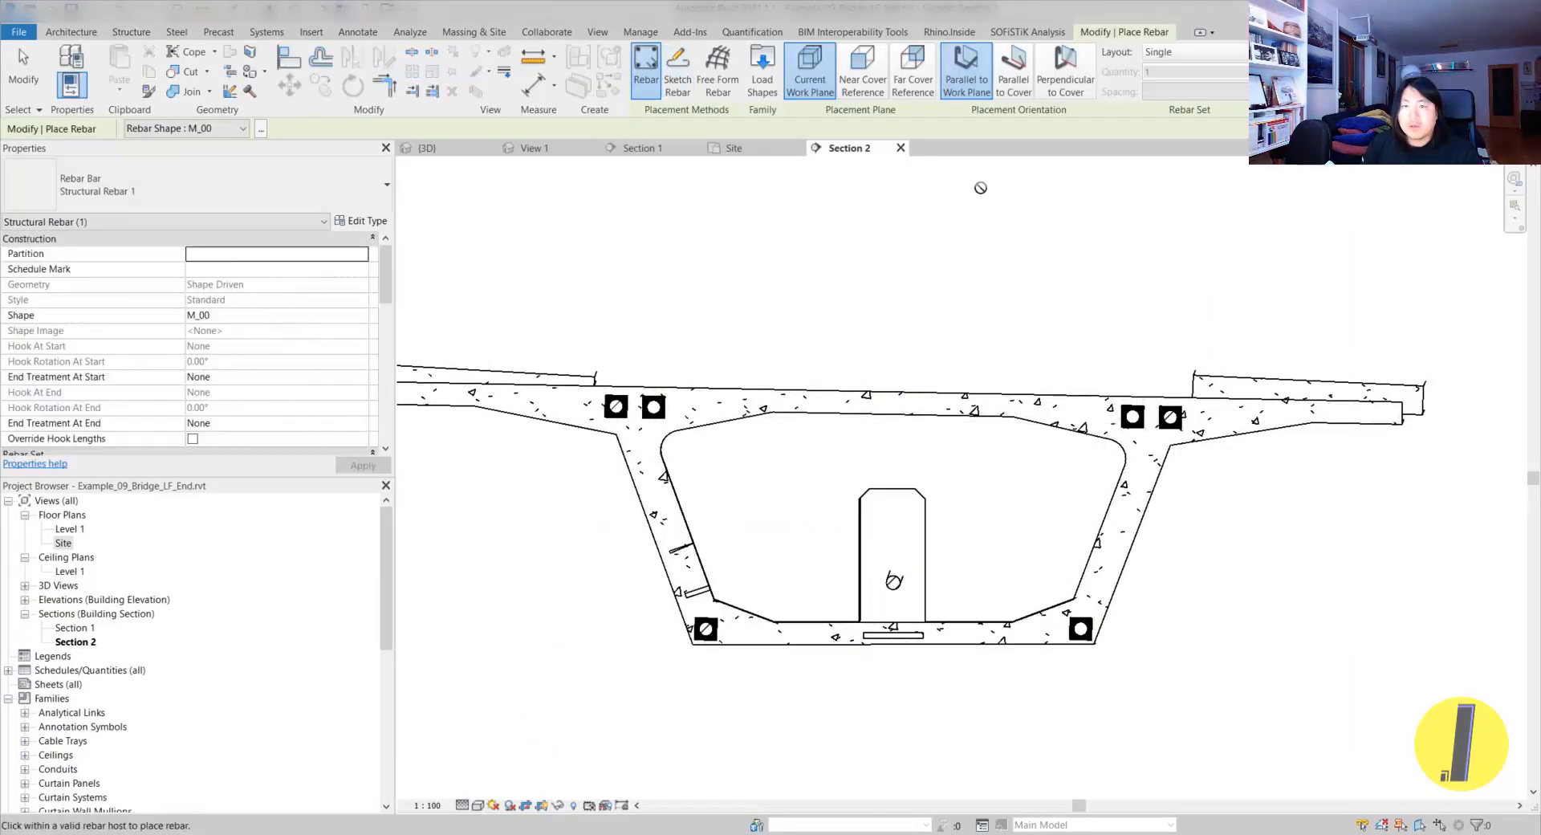
# - Start a sketched rebar hosted by the Pier_Segments deck section and accept the rebar shape hook settings
pyautogui.click(677, 79)
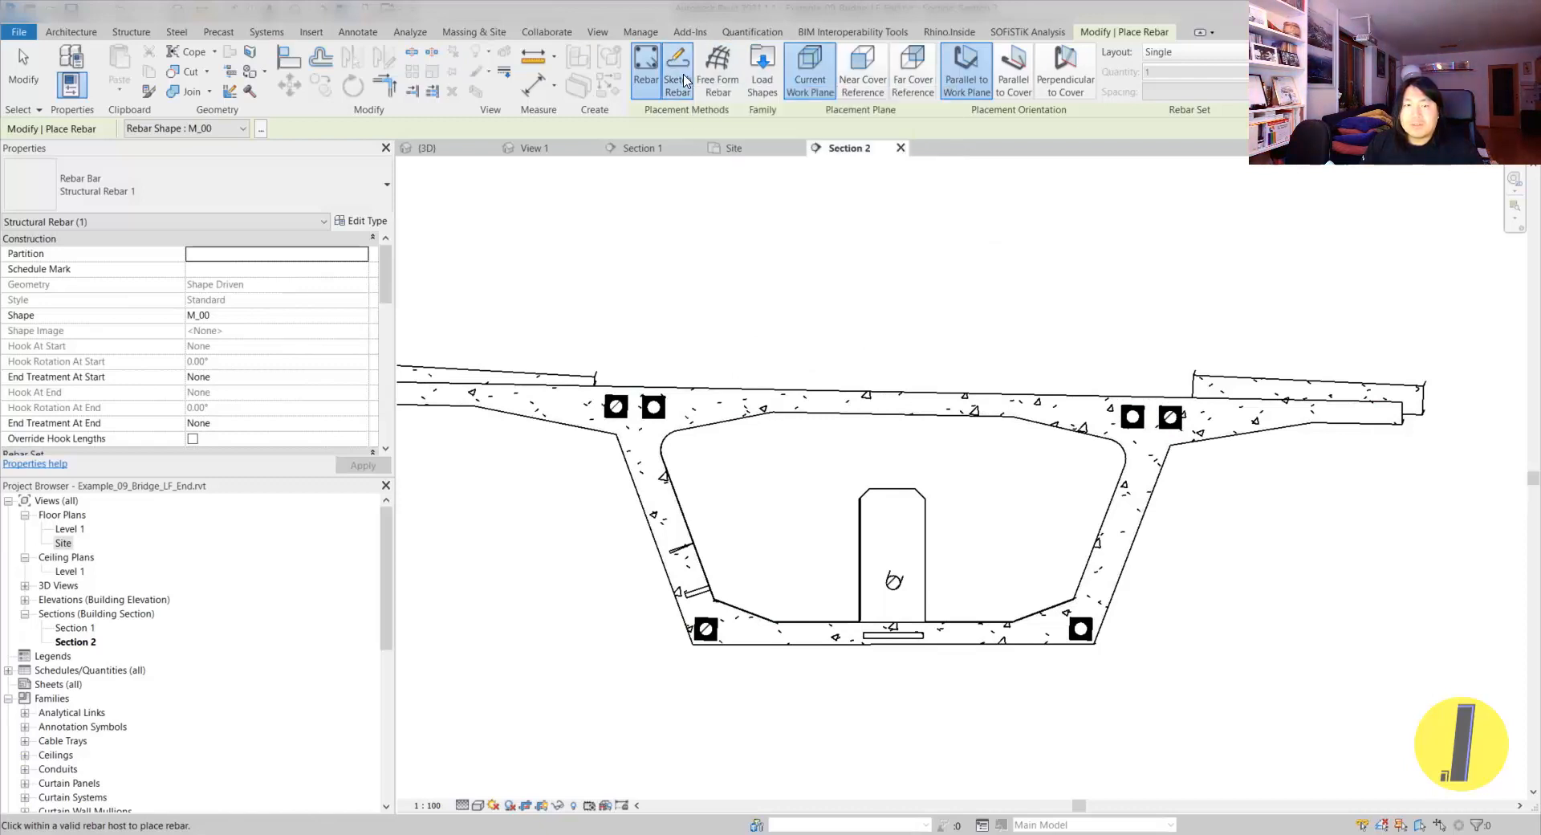
pyautogui.click(782, 389)
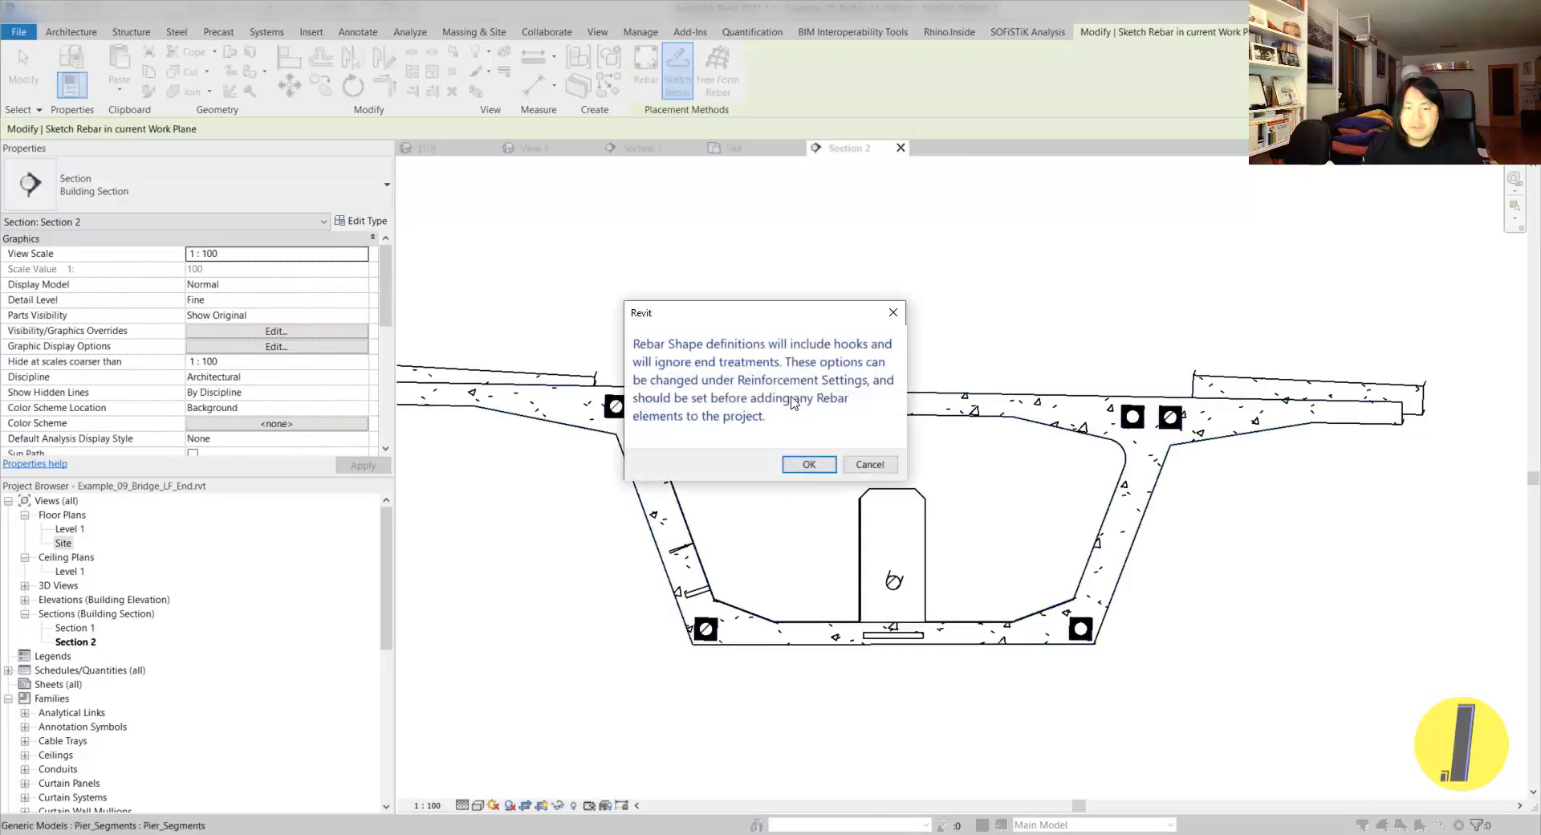
pyautogui.click(809, 464)
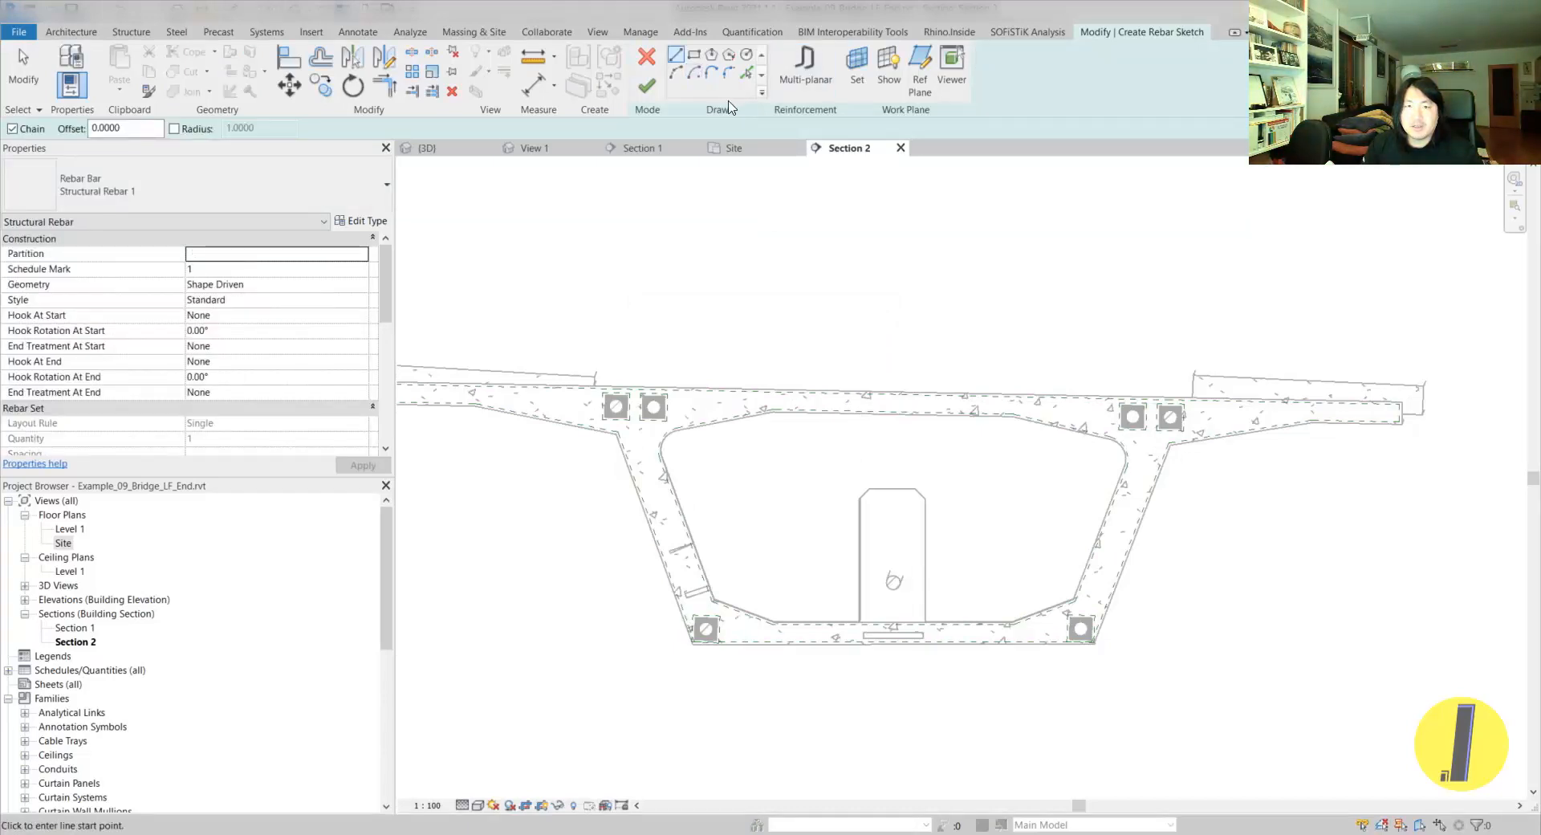
# - Sketch the bar about 4.22 m along the top slab, down beside the tendon ducts, and under them to the web's outer face
pyautogui.scroll(2, 705, 451)
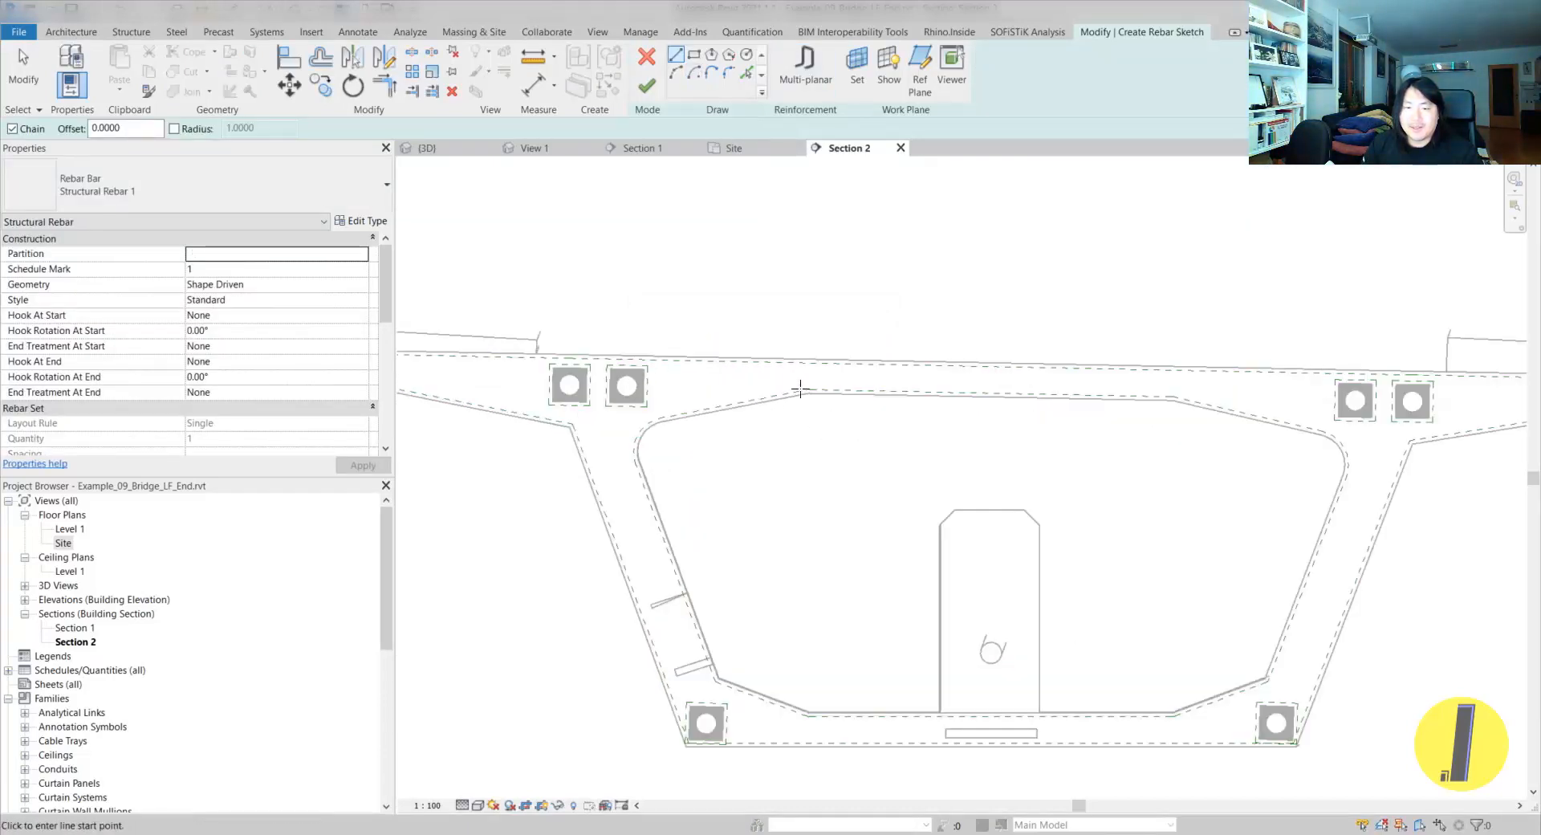
pyautogui.moveTo(863, 409); pyautogui.dragTo(809, 391, button='middle')
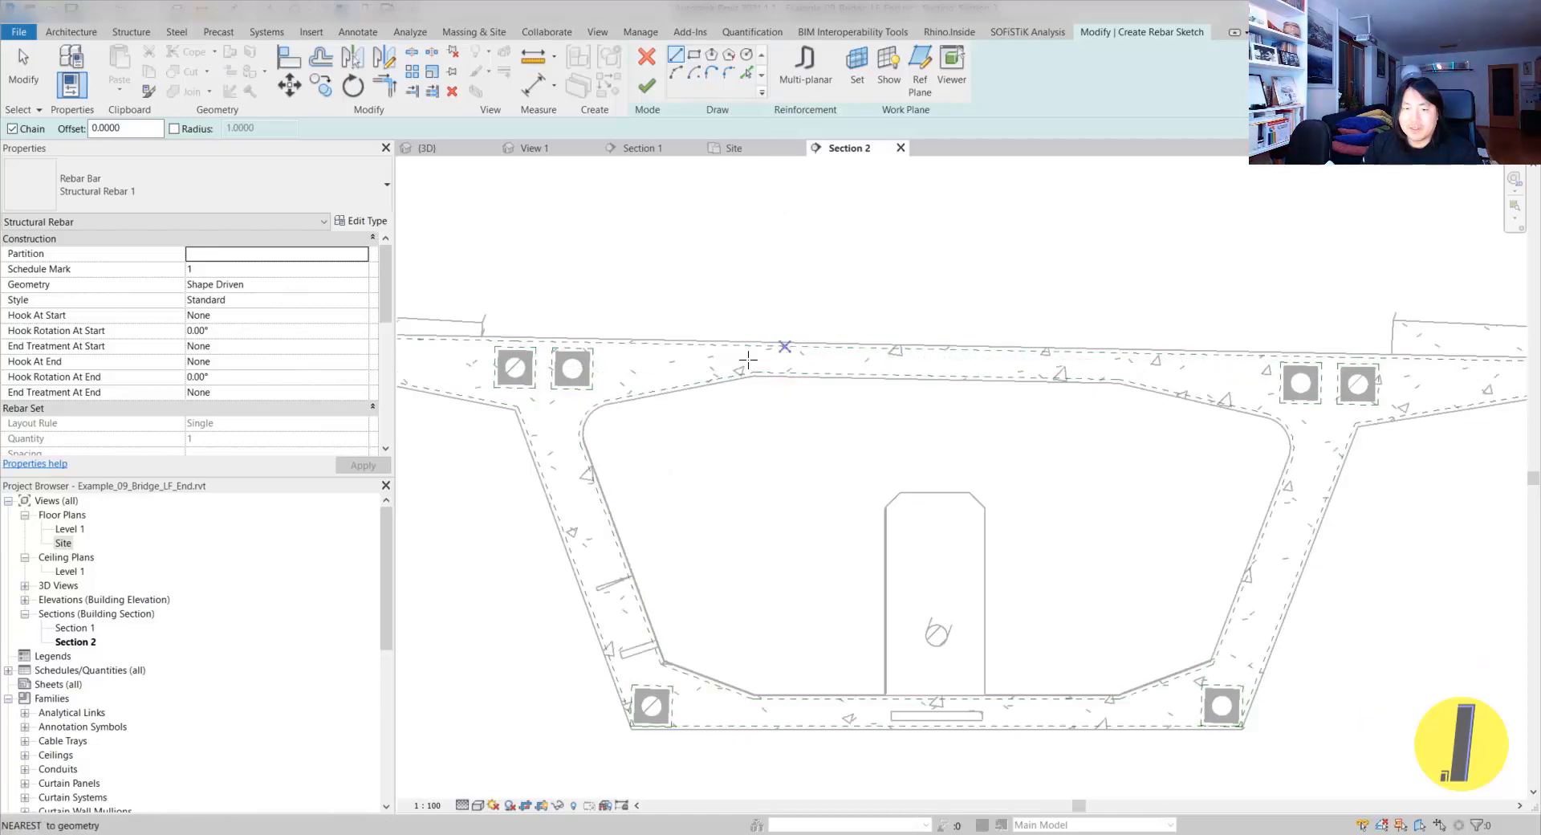
pyautogui.click(624, 352)
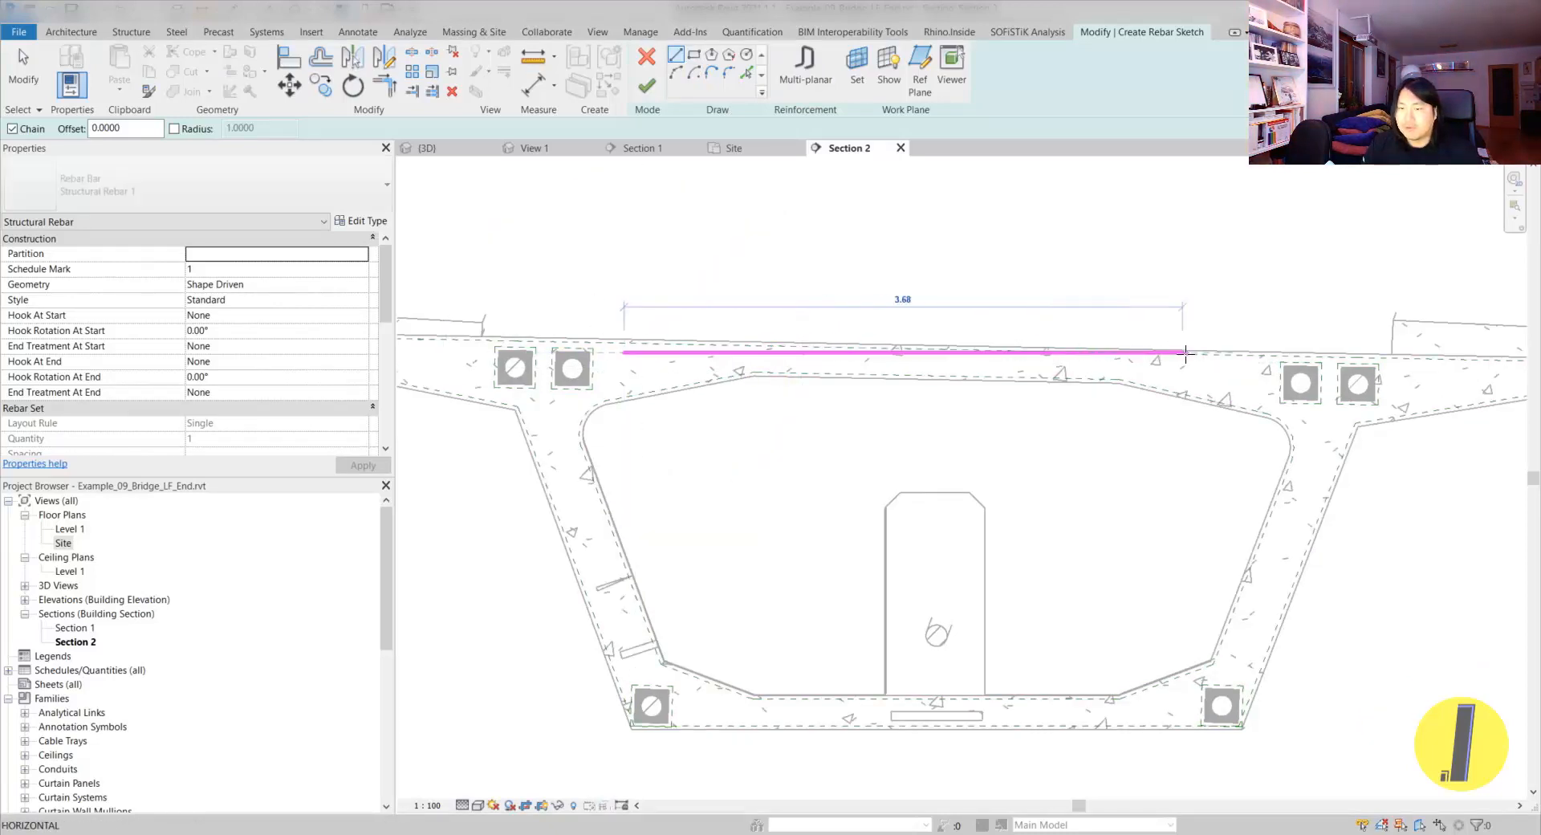
pyautogui.scroll(2, 1180, 351)
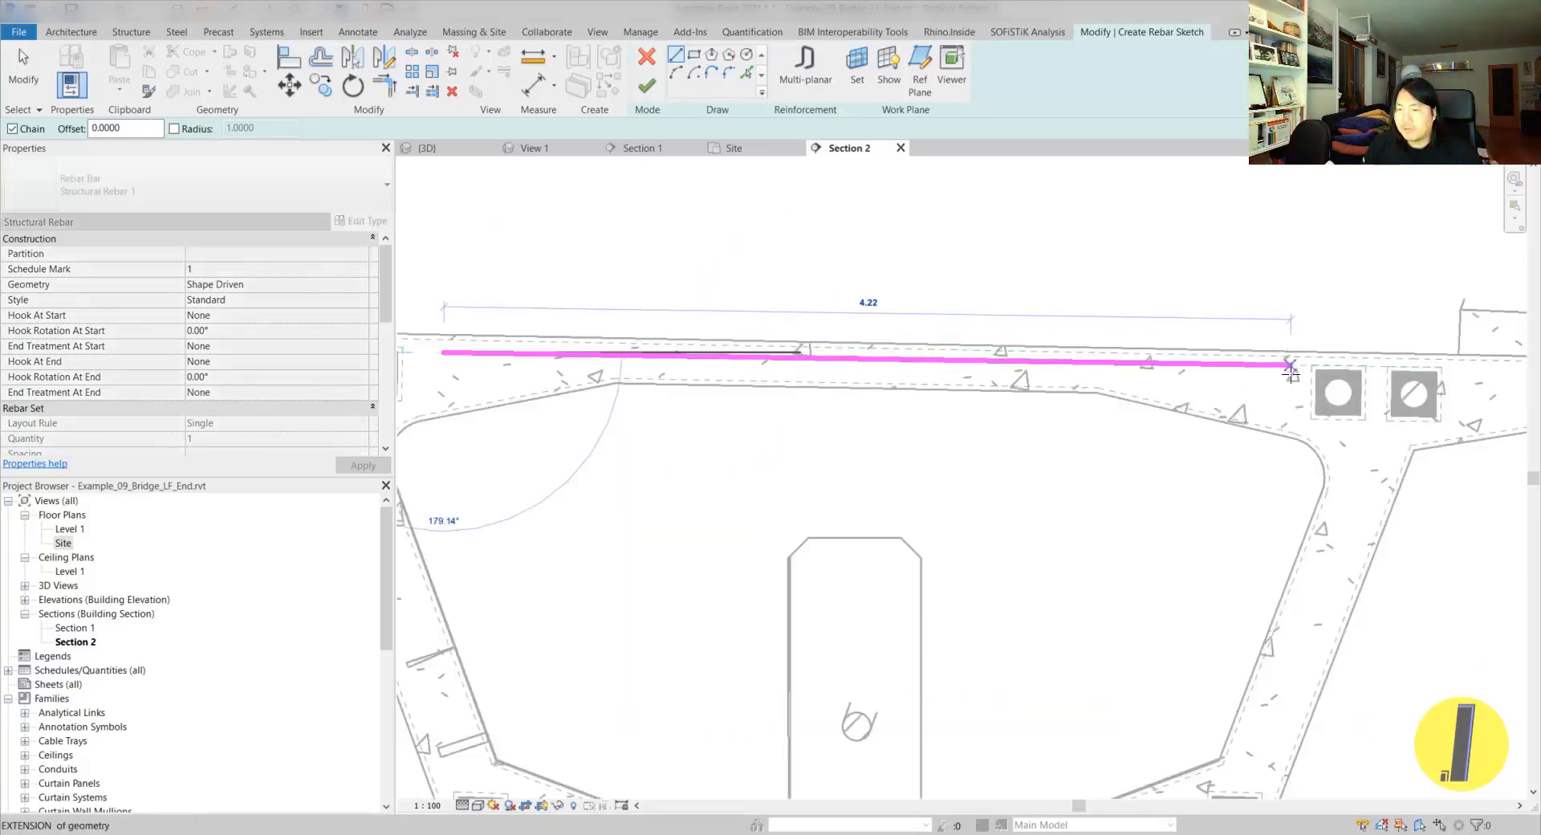
pyautogui.click(1291, 411)
pyautogui.scroll(2, 1291, 412)
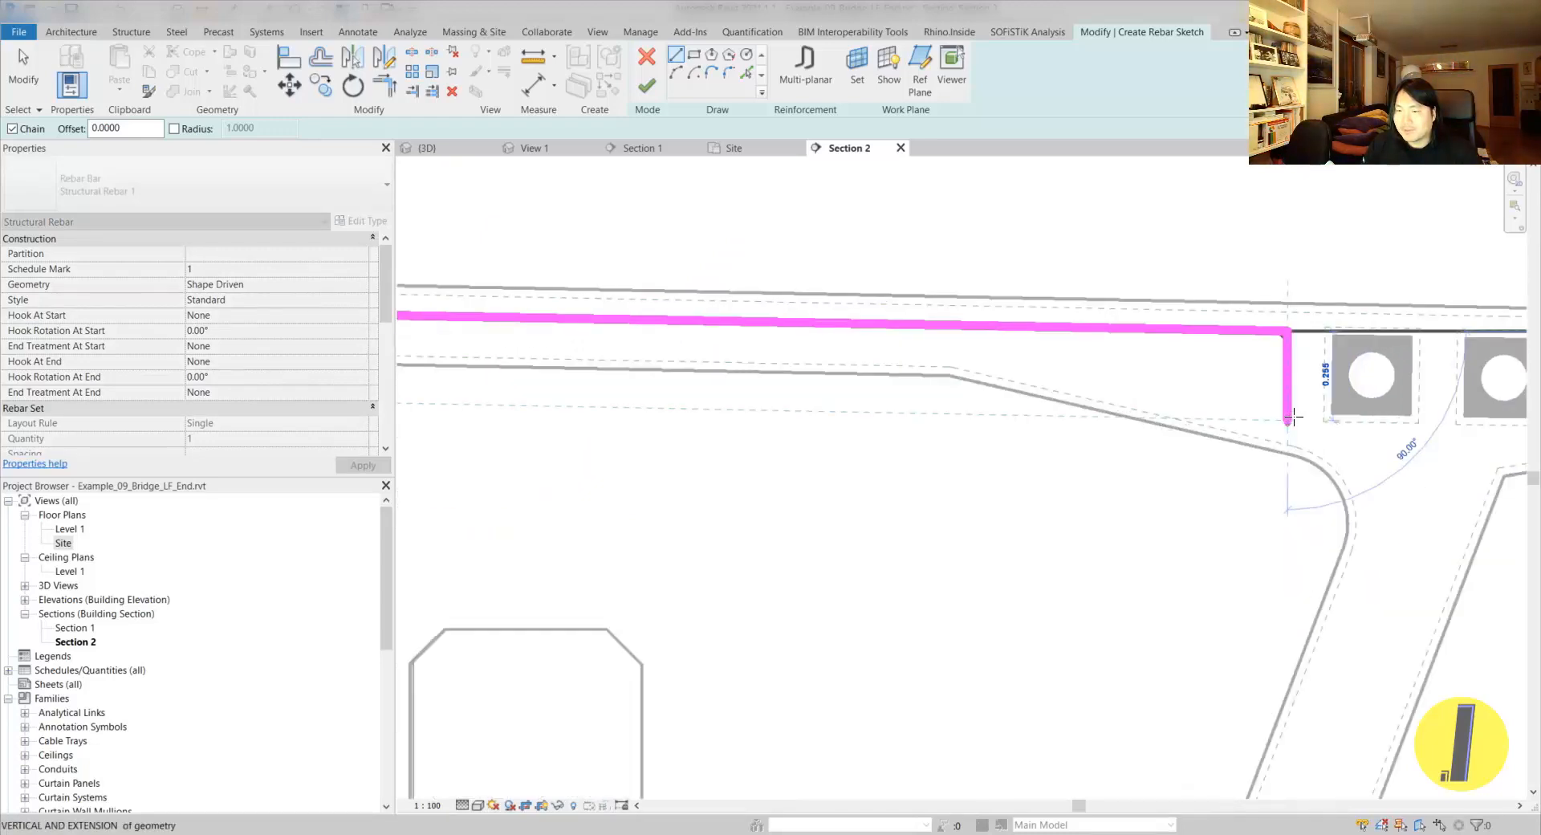
pyautogui.click(1288, 419)
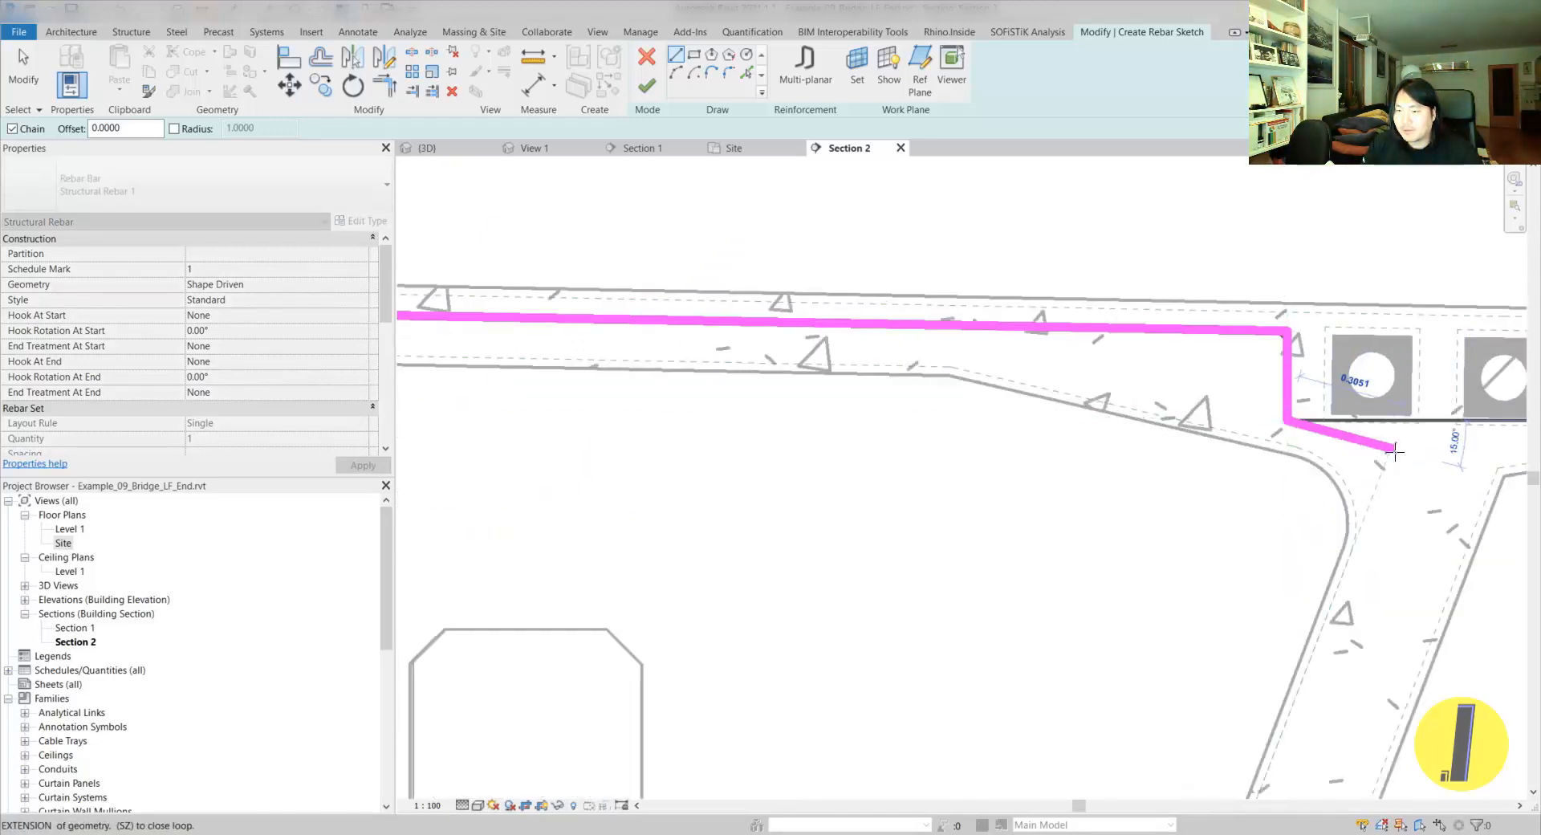
pyautogui.click(1482, 450)
# - Continue the bar about 1.8 m down the sloping web and about 0.3 m inward above the bottom tendon duct
pyautogui.scroll(-2, 1341, 763)
pyautogui.moveTo(1347, 782); pyautogui.dragTo(1376, 419, button='middle')
pyautogui.scroll(4, 1317, 539)
pyautogui.click(1319, 557)
pyautogui.click(1226, 555)
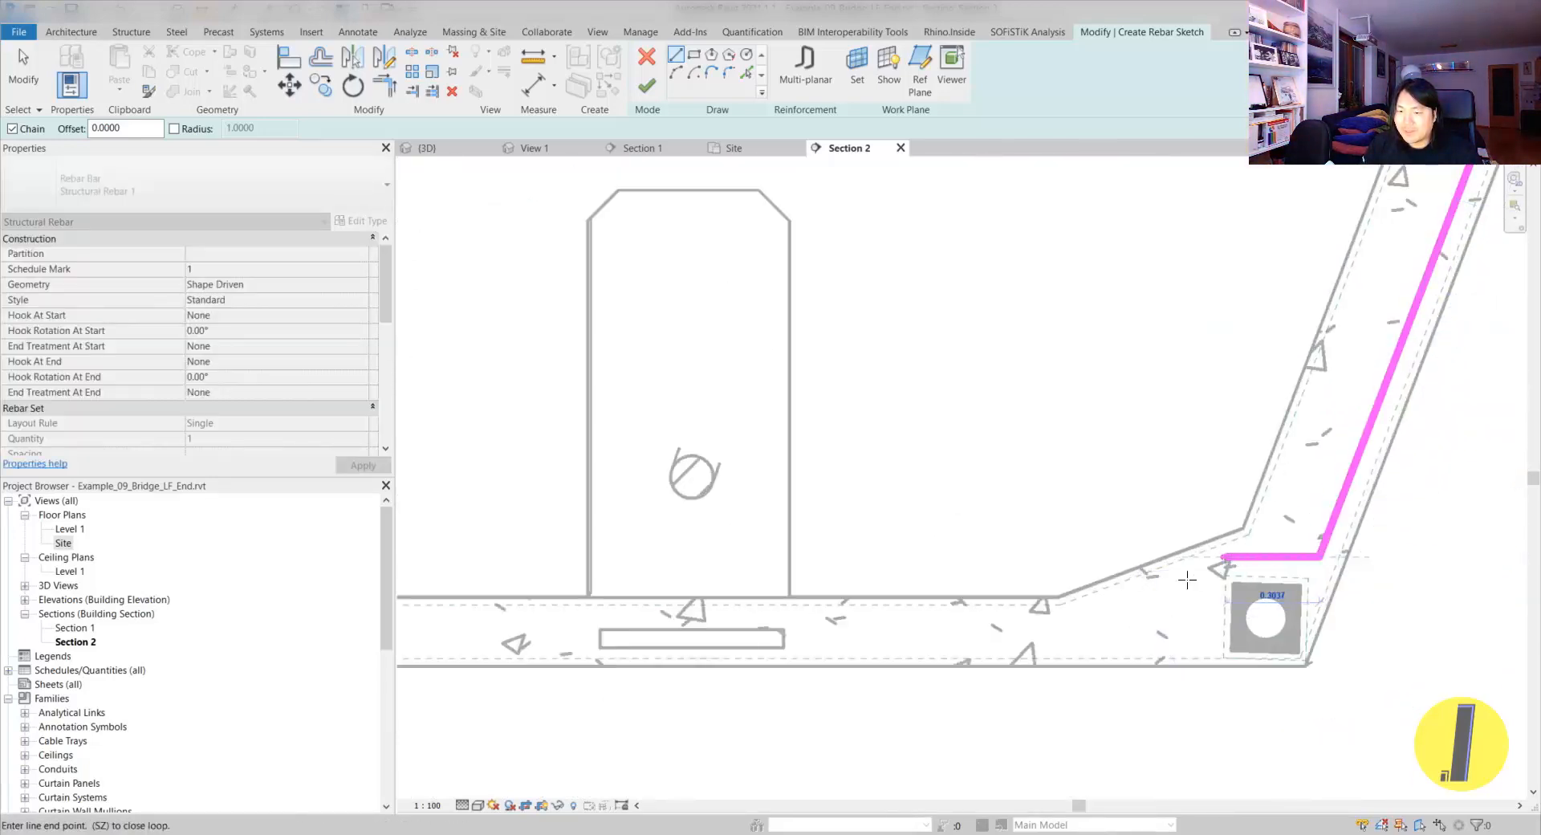
# - Slope the bar down past the bottom duct, extend it horizontally along the bottom slab beyond the deck's centre, and end the line
pyautogui.click(1090, 646)
pyautogui.moveTo(603, 685); pyautogui.dragTo(1534, 600, button='middle')
pyautogui.scroll(-3, 1147, 561)
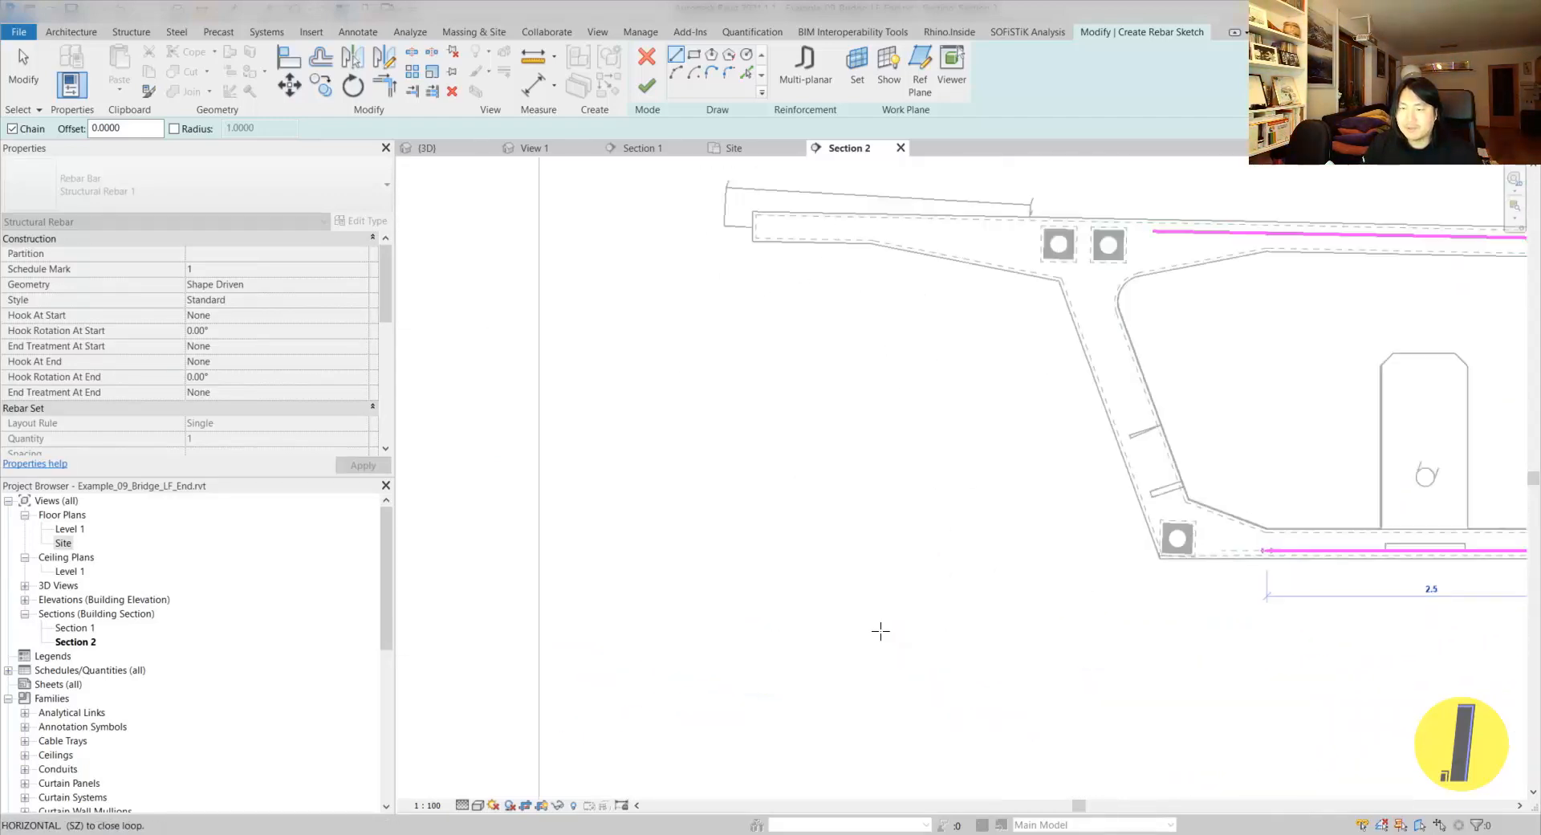
pyautogui.moveTo(1140, 590); pyautogui.dragTo(521, 733, button='middle')
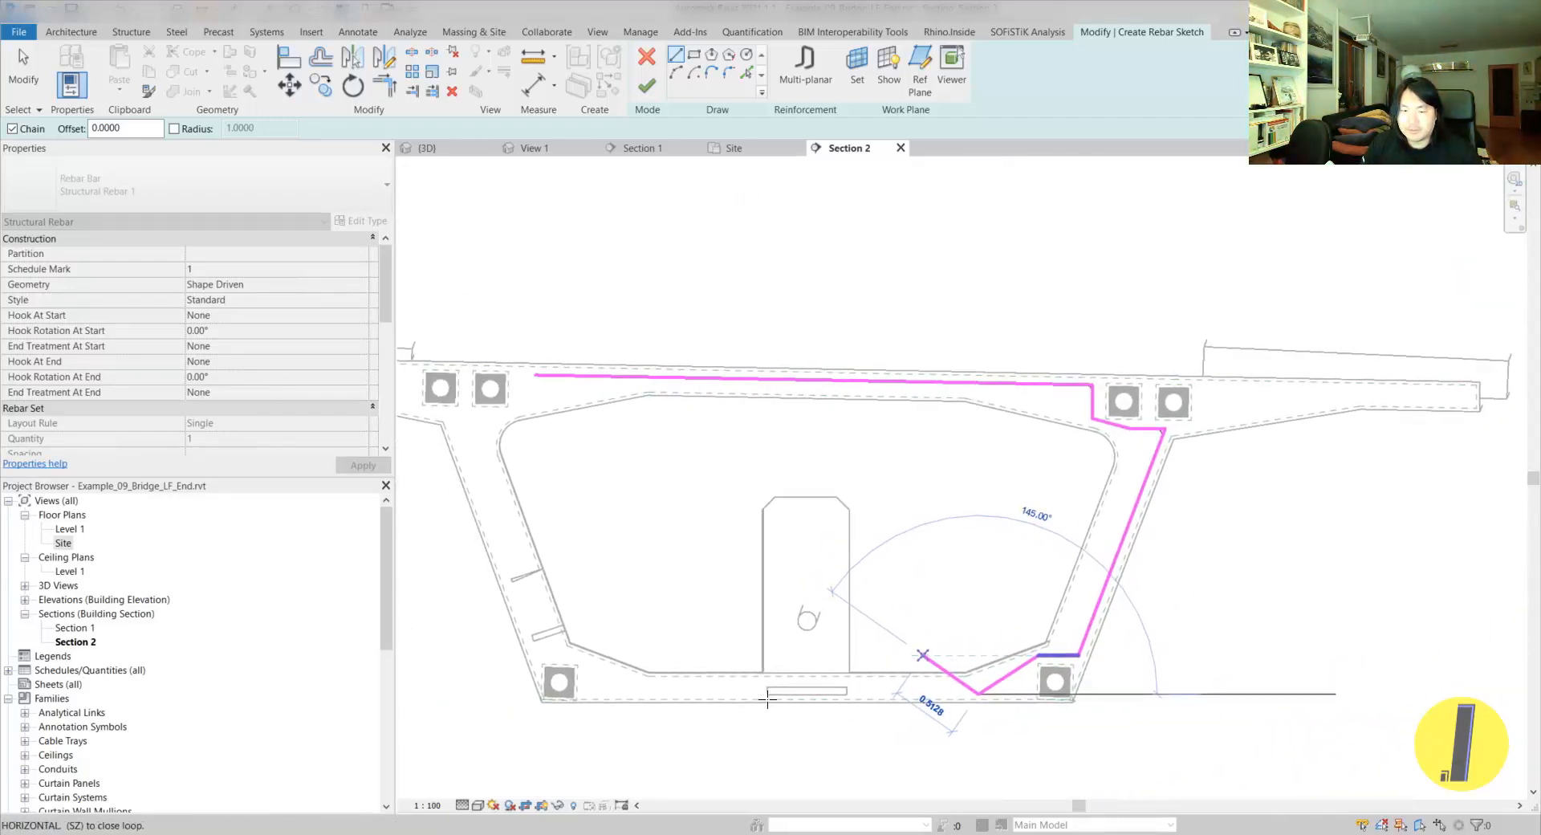
pyautogui.click(700, 693)
pyautogui.press('Escape')
pyautogui.press('Escape')
# - Draw a vertical line up the deck's centre from the bottom bar segment
pyautogui.click(679, 56)
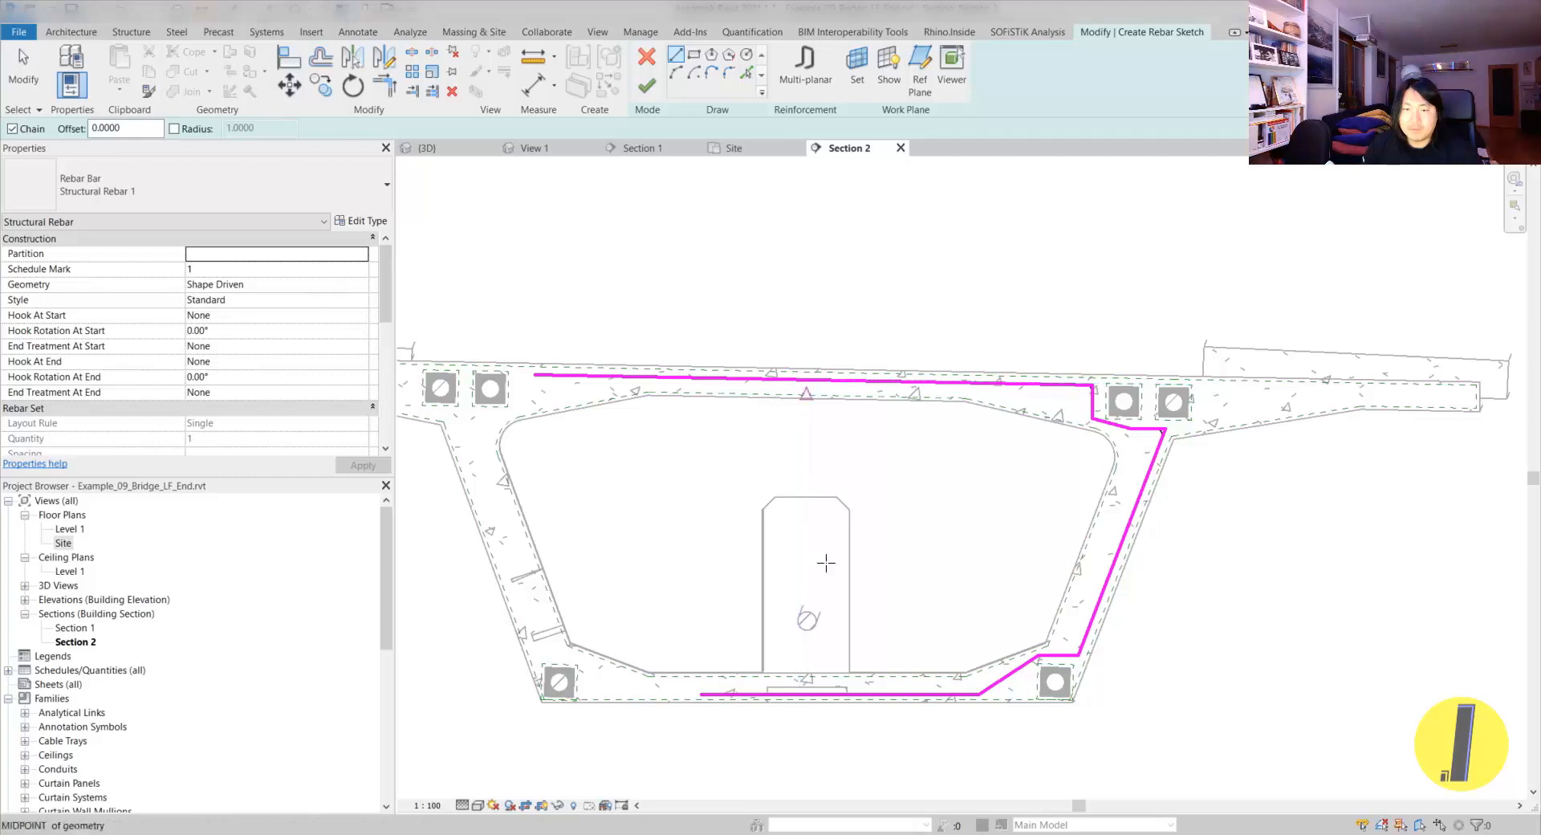
pyautogui.click(809, 692)
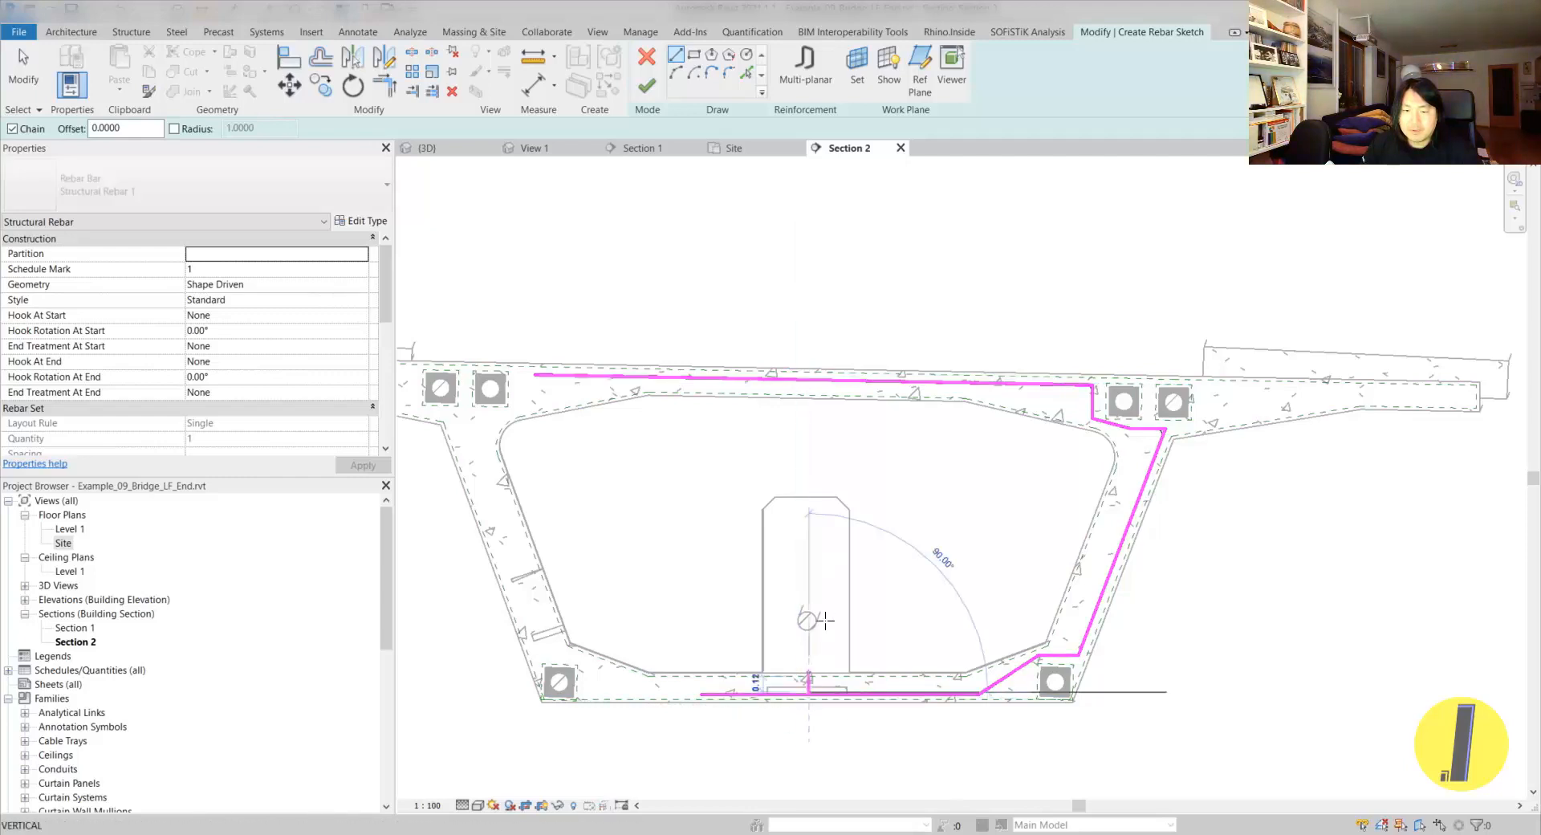
pyautogui.click(808, 471)
pyautogui.press('Escape')
pyautogui.press('Escape')
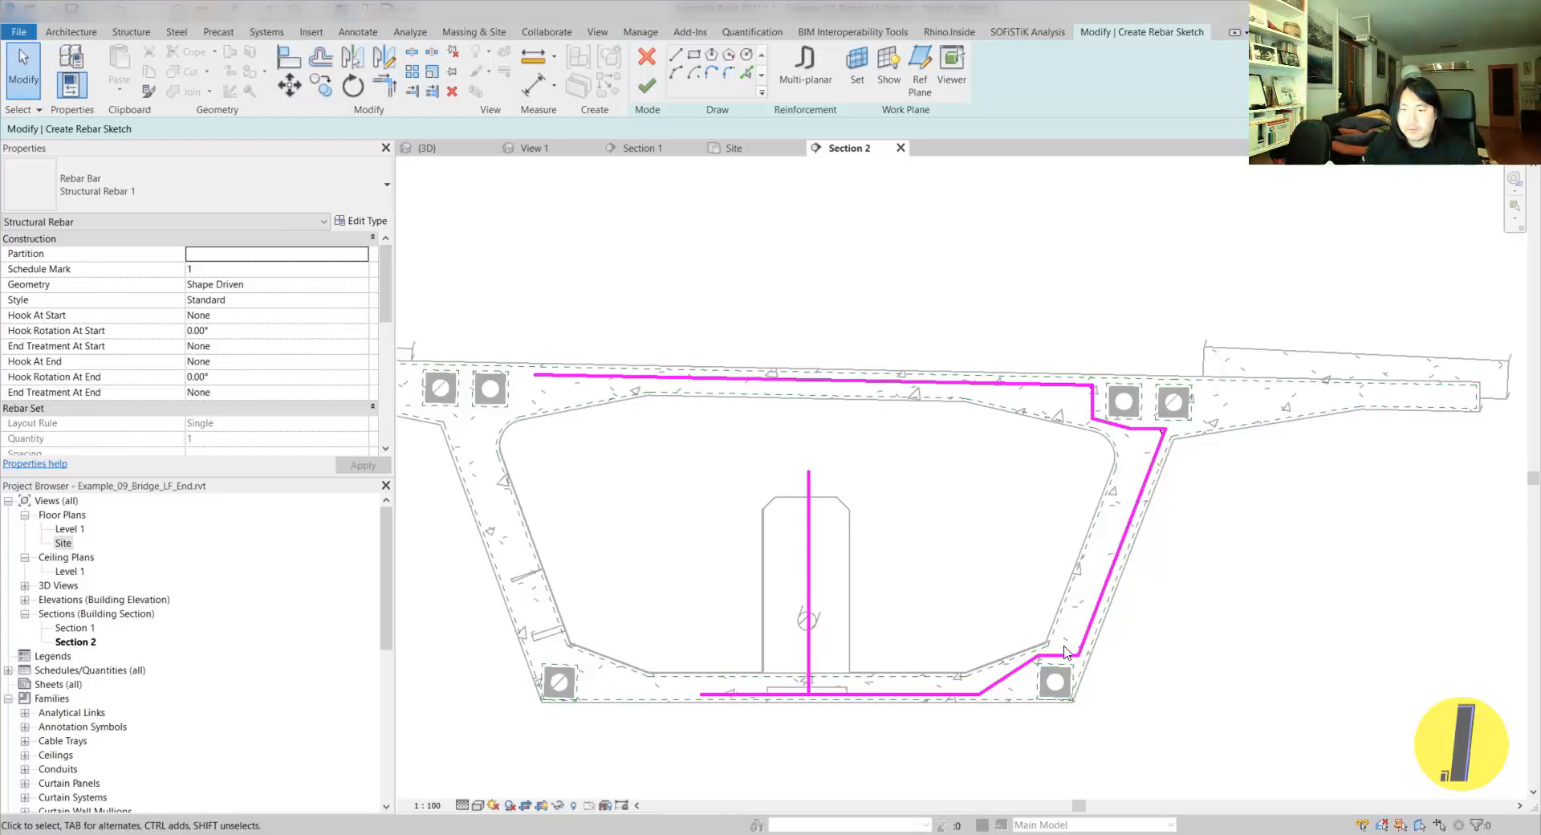
# - Select the bar segments along the web and bottom slab, clear that selection and delete the vertical centre line
pyautogui.moveTo(1168, 721); pyautogui.dragTo(1042, 404)
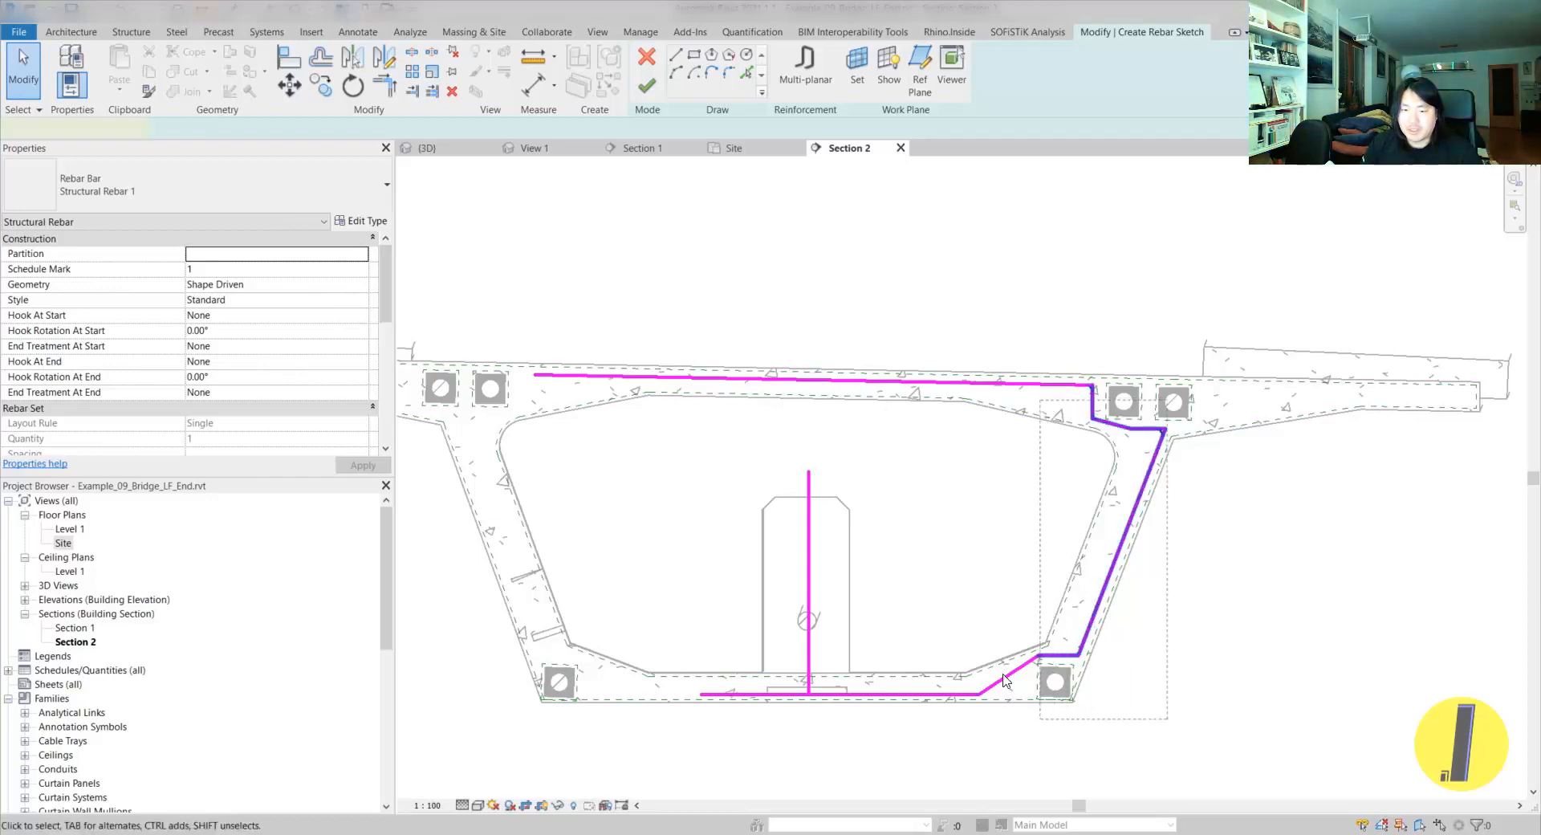
pyautogui.keyDown('ctrl'); pyautogui.click(959, 695); pyautogui.keyUp('ctrl')
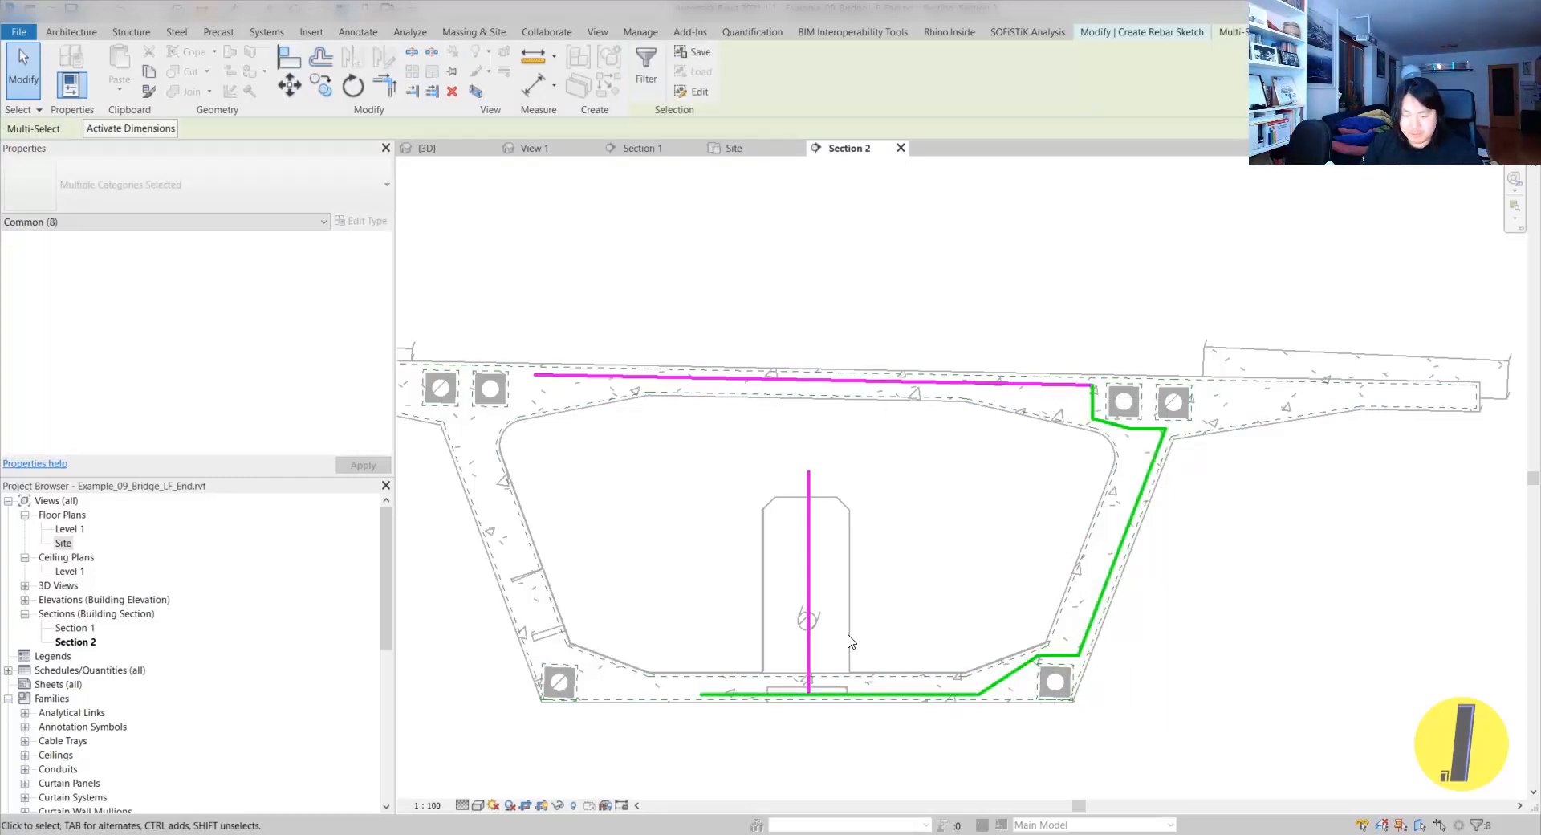
pyautogui.moveTo(829, 550); pyautogui.dragTo(873, 558, button='middle')
pyautogui.click(913, 555)
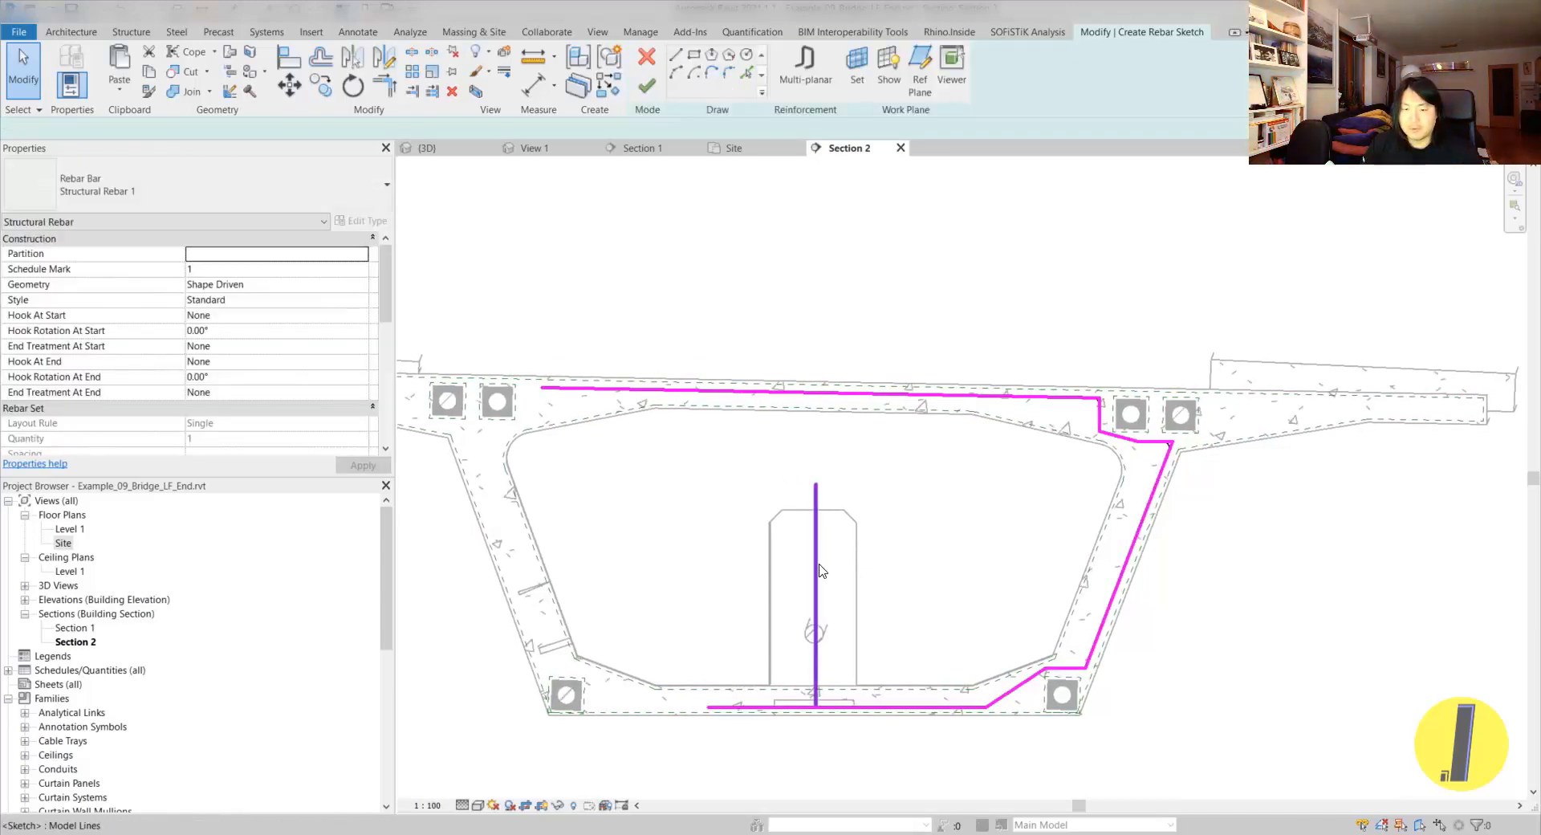
pyautogui.click(816, 610)
pyautogui.press('Delete')
# - Check the bar's corner bends, finish the rebar sketch and leave rebar placement
pyautogui.moveTo(692, 539); pyautogui.dragTo(882, 504, button='middle')
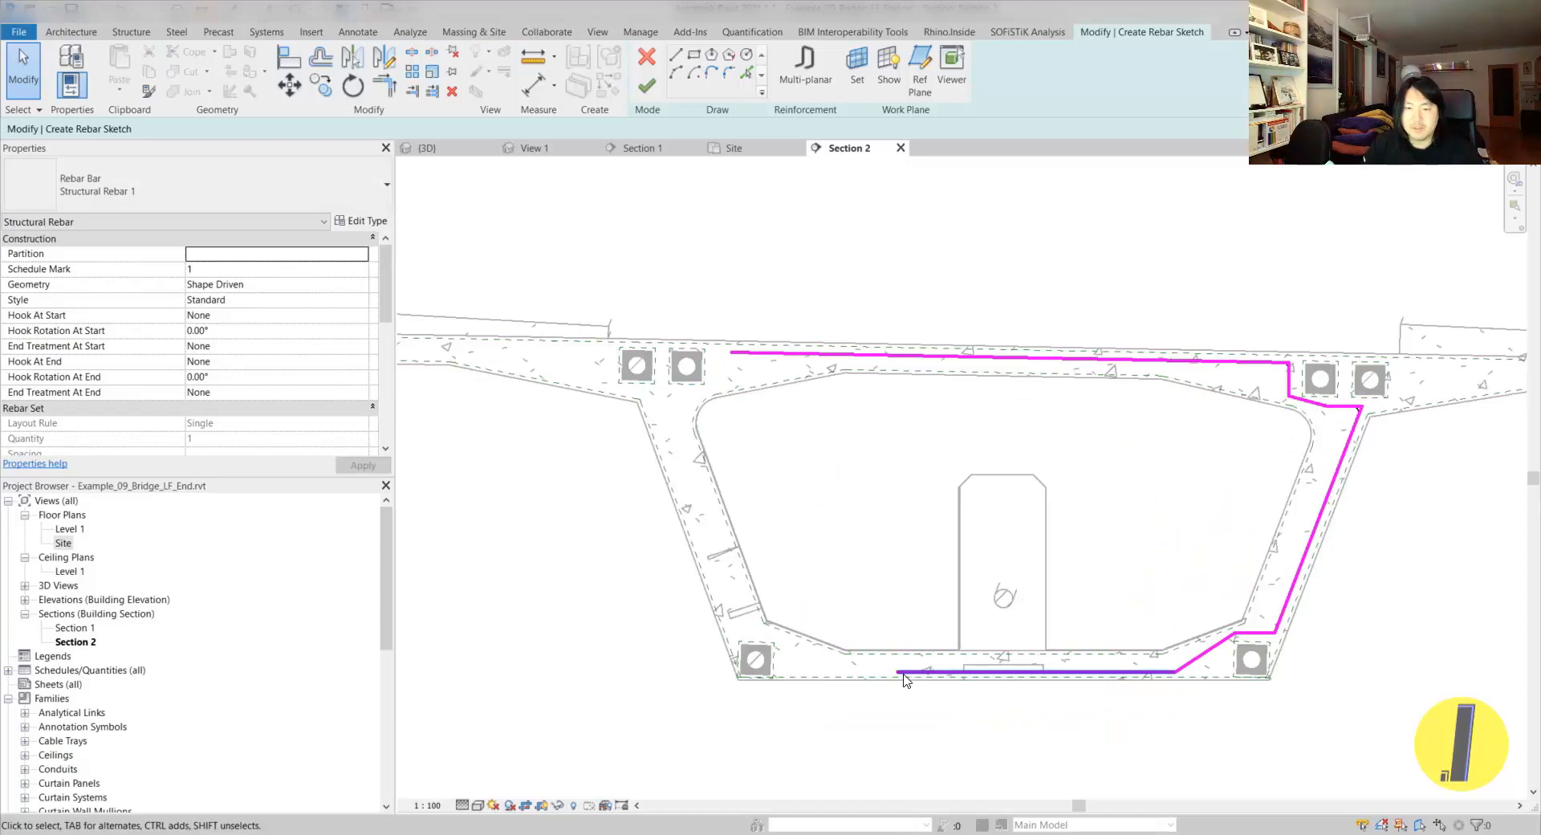
pyautogui.scroll(5, 1373, 428)
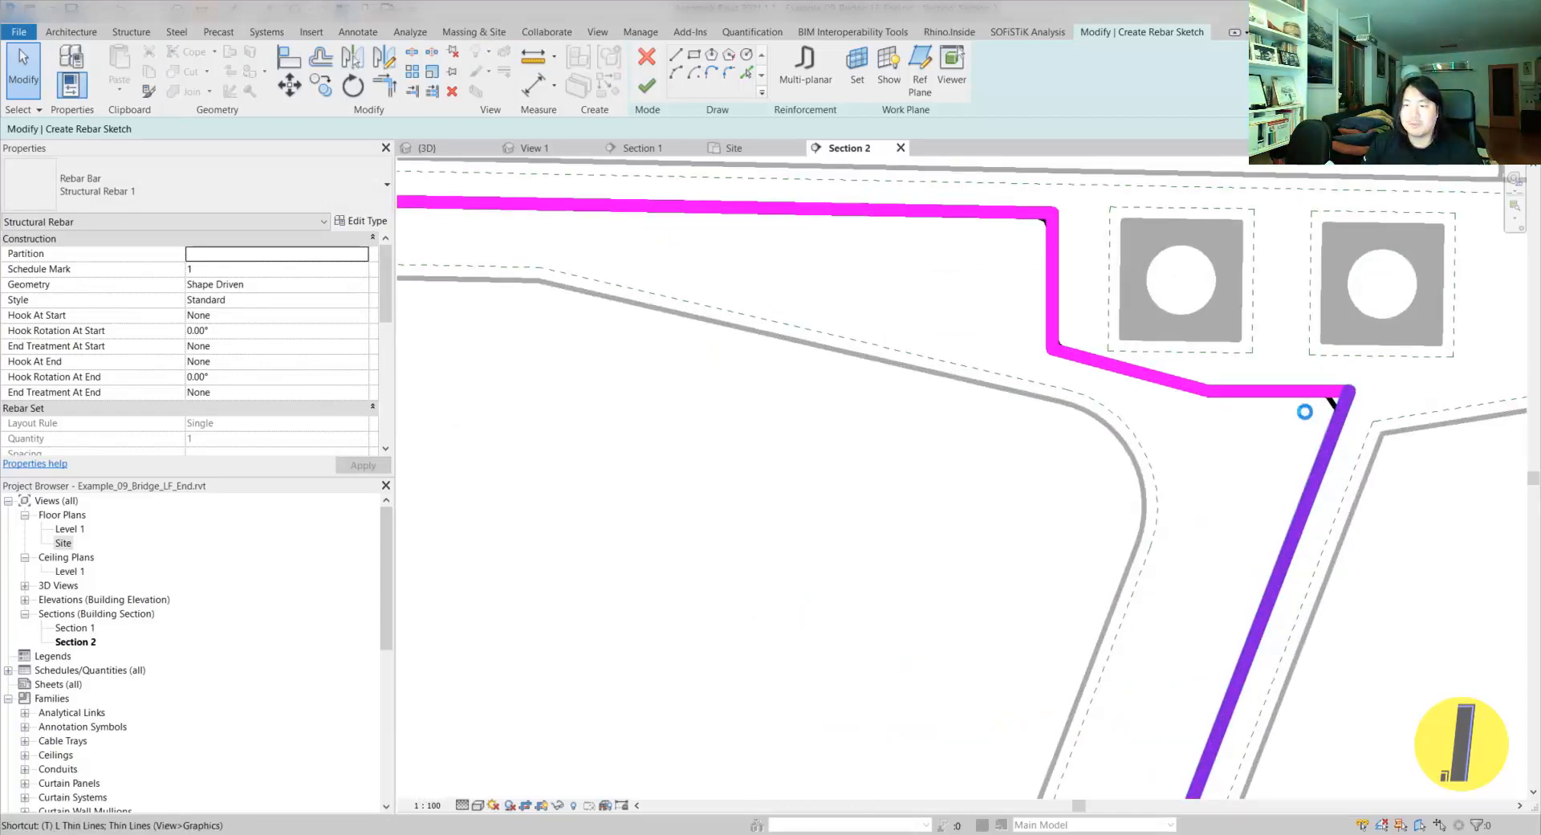
pyautogui.scroll(-5, 1304, 411)
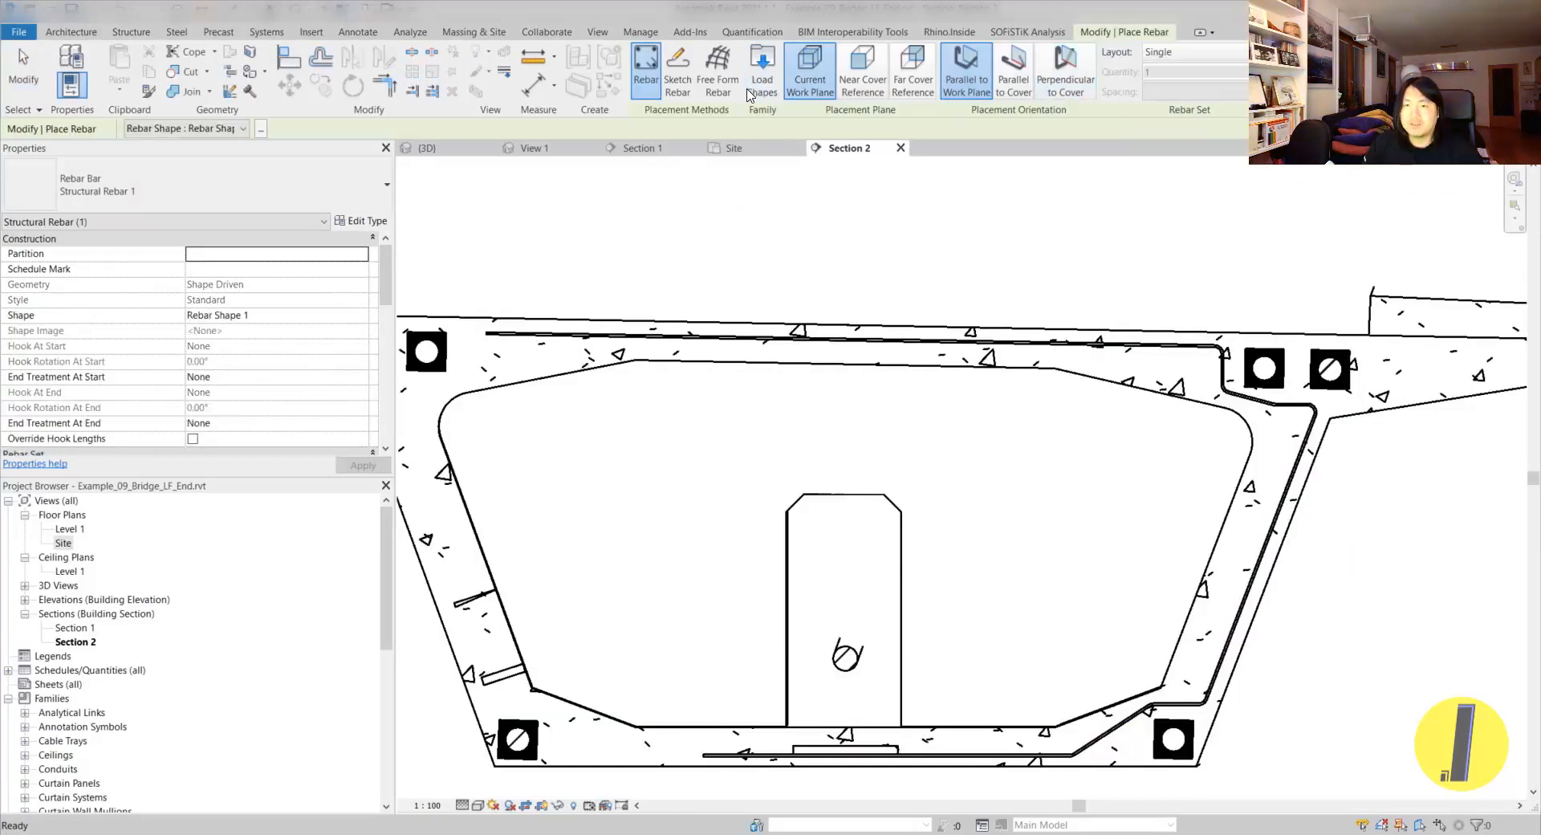
pyautogui.click(1208, 55)
pyautogui.click(1191, 69)
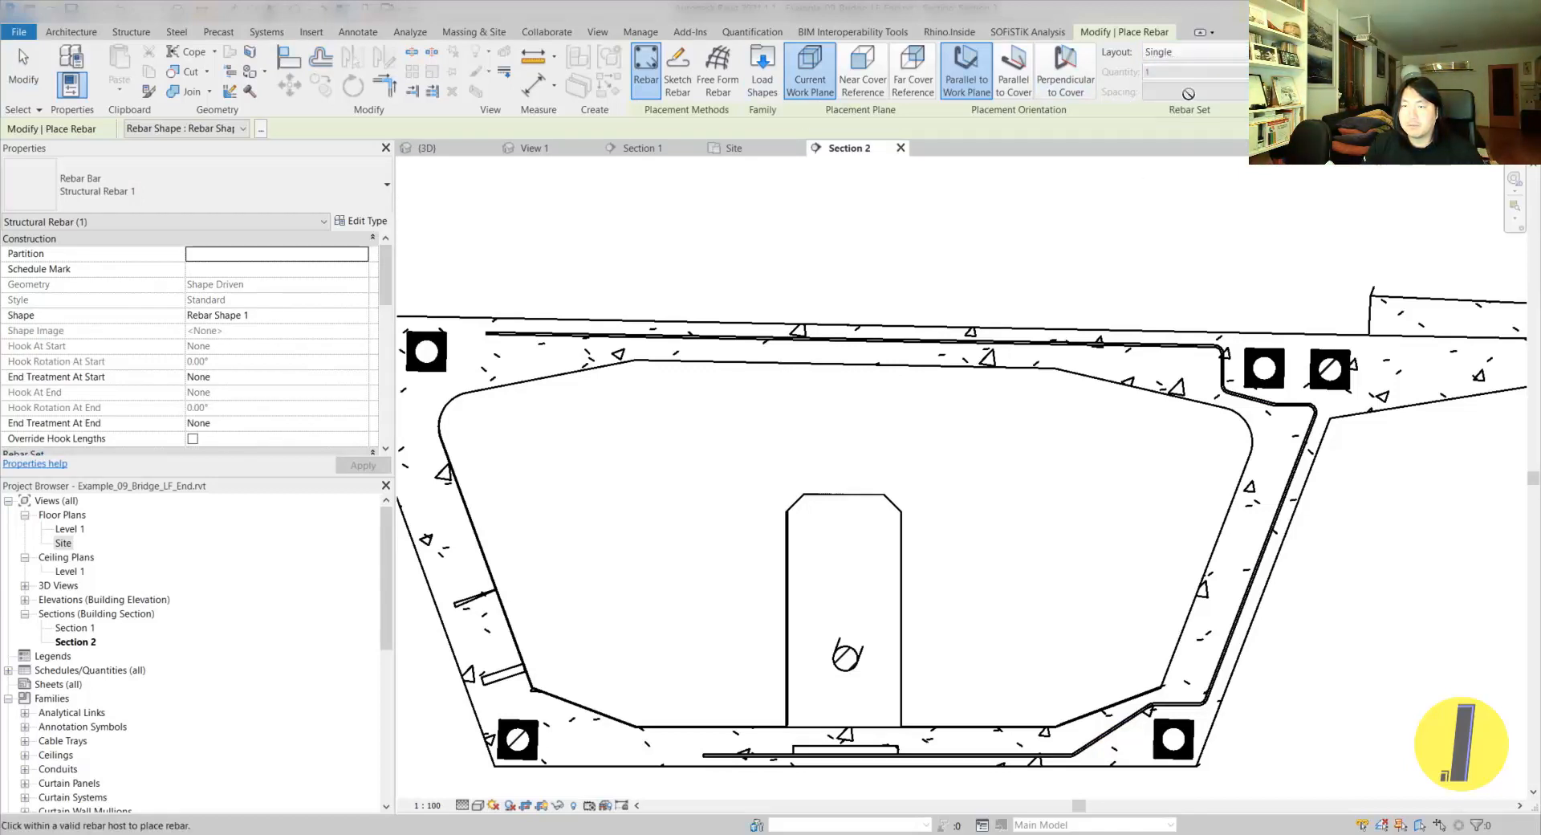
pyautogui.press('Escape')
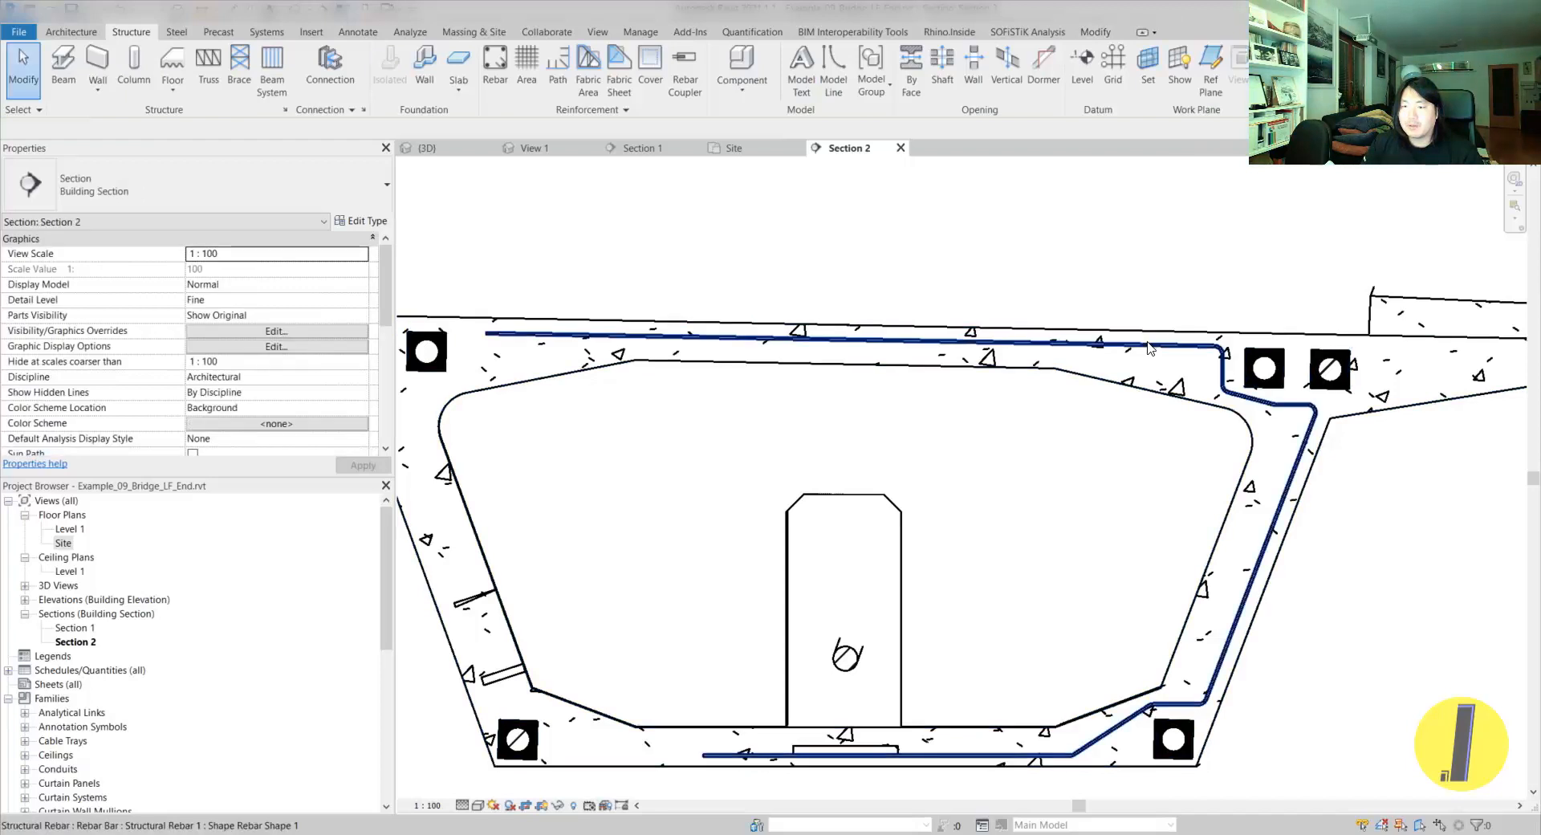
# - Set the sketched rebar's layout to Fixed Number with a quantity of 15
pyautogui.click(1150, 344)
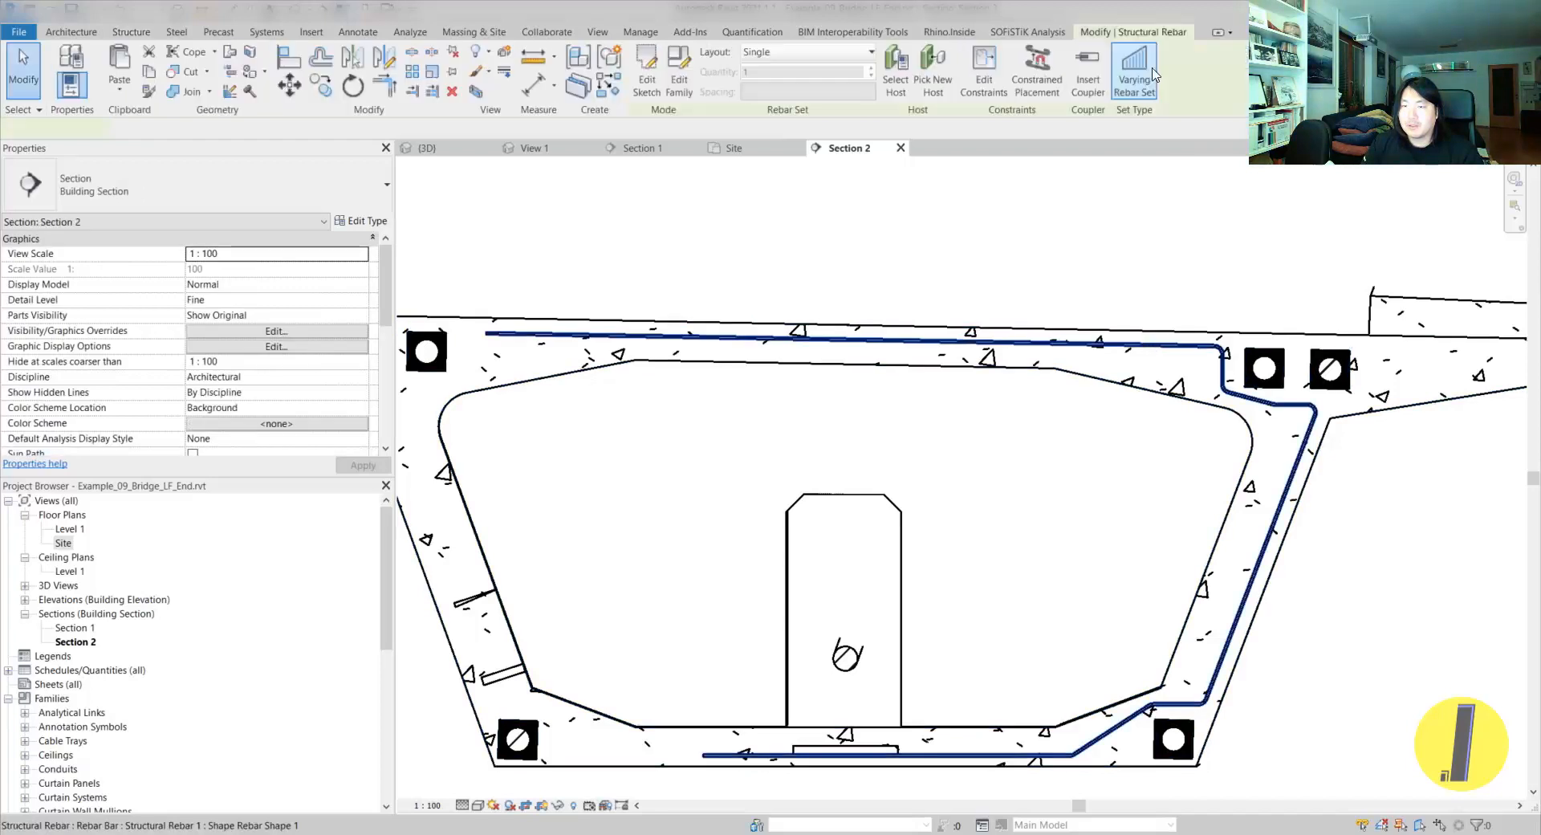
pyautogui.click(807, 52)
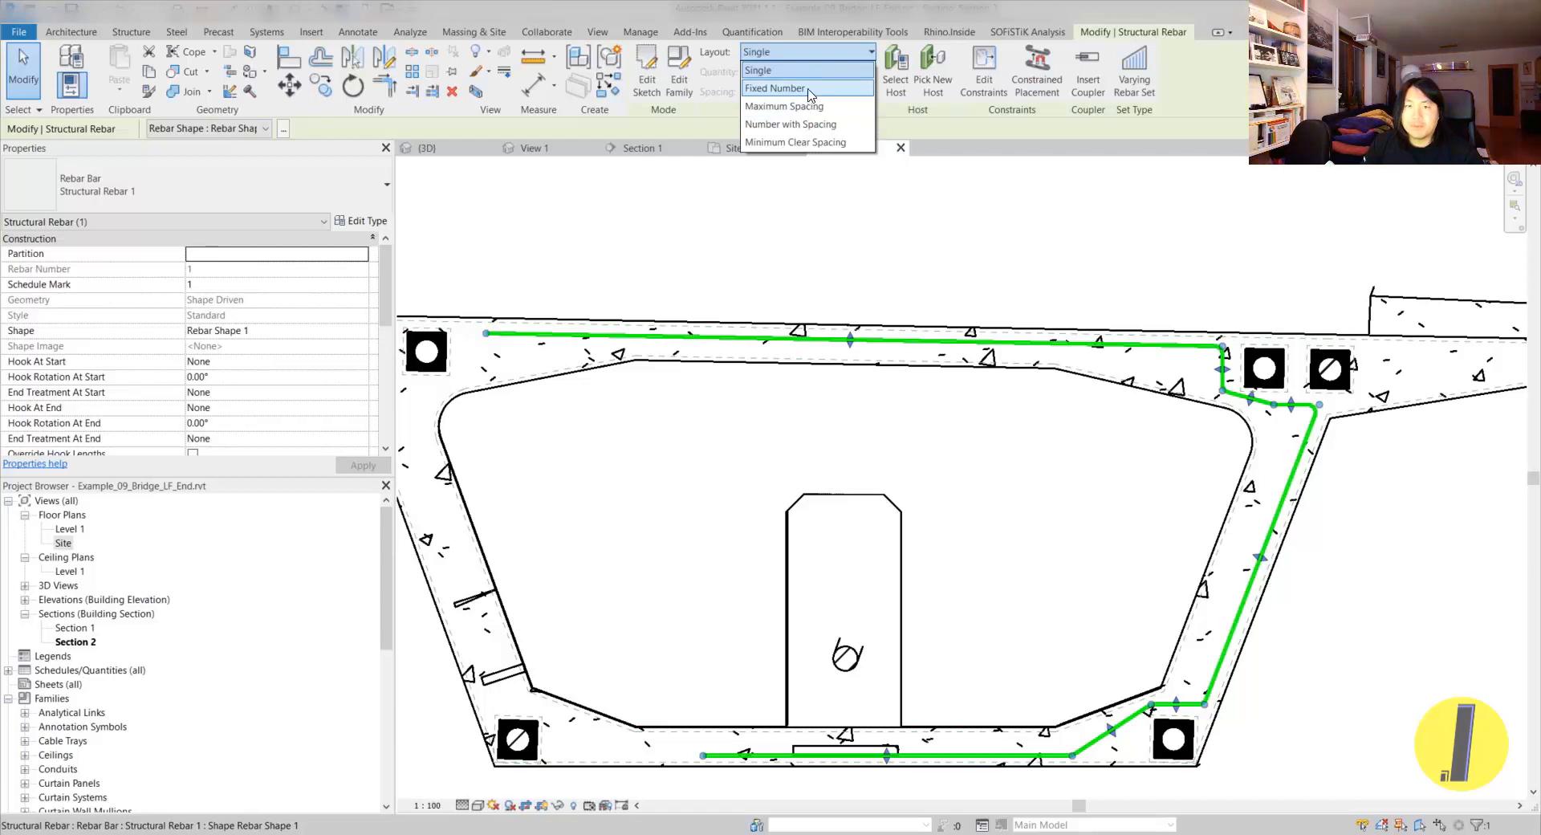
pyautogui.click(809, 88)
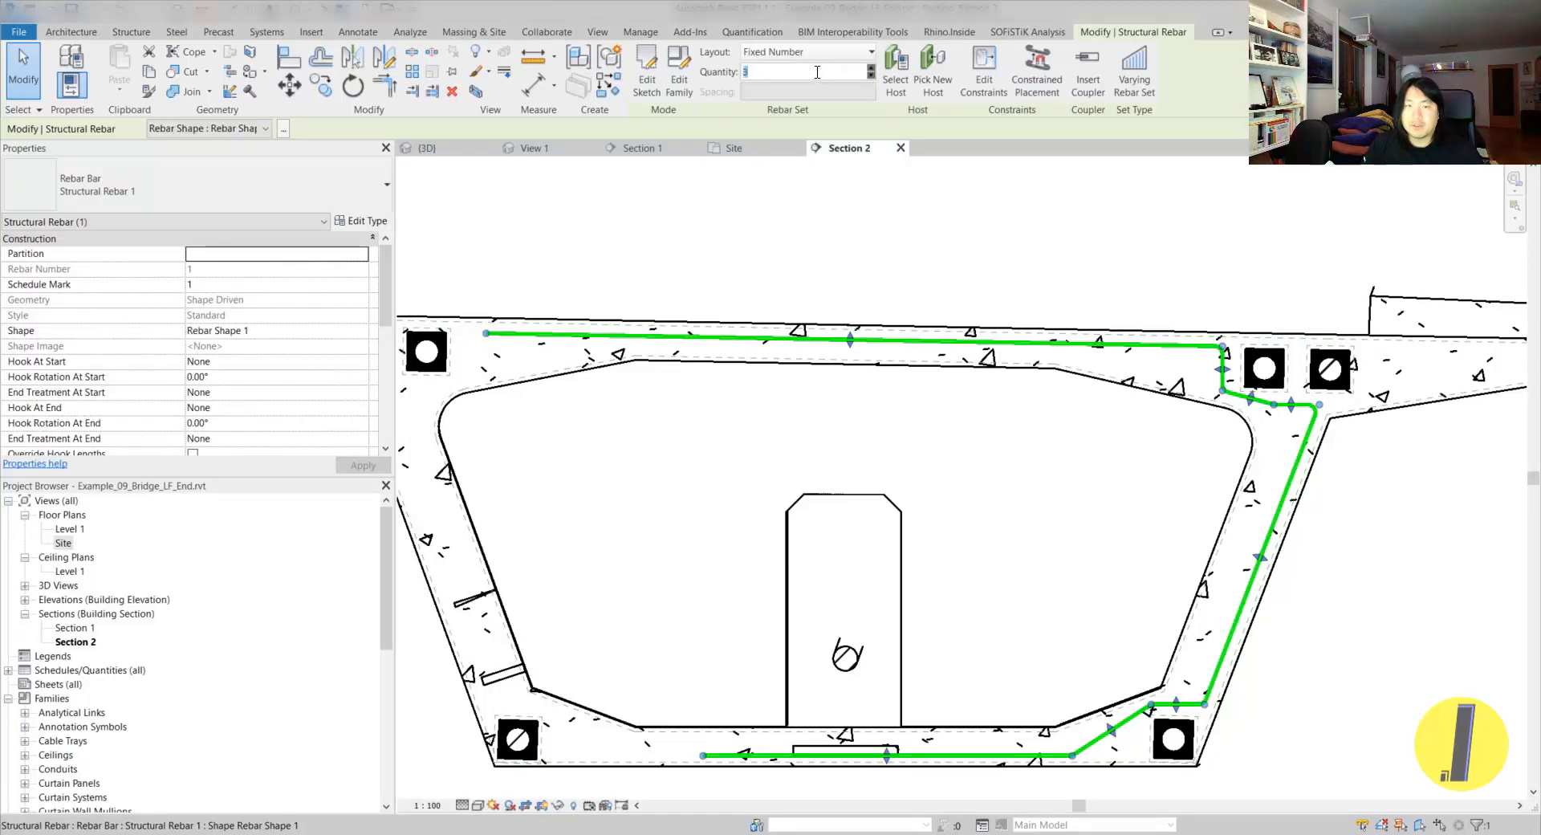
pyautogui.write('15')
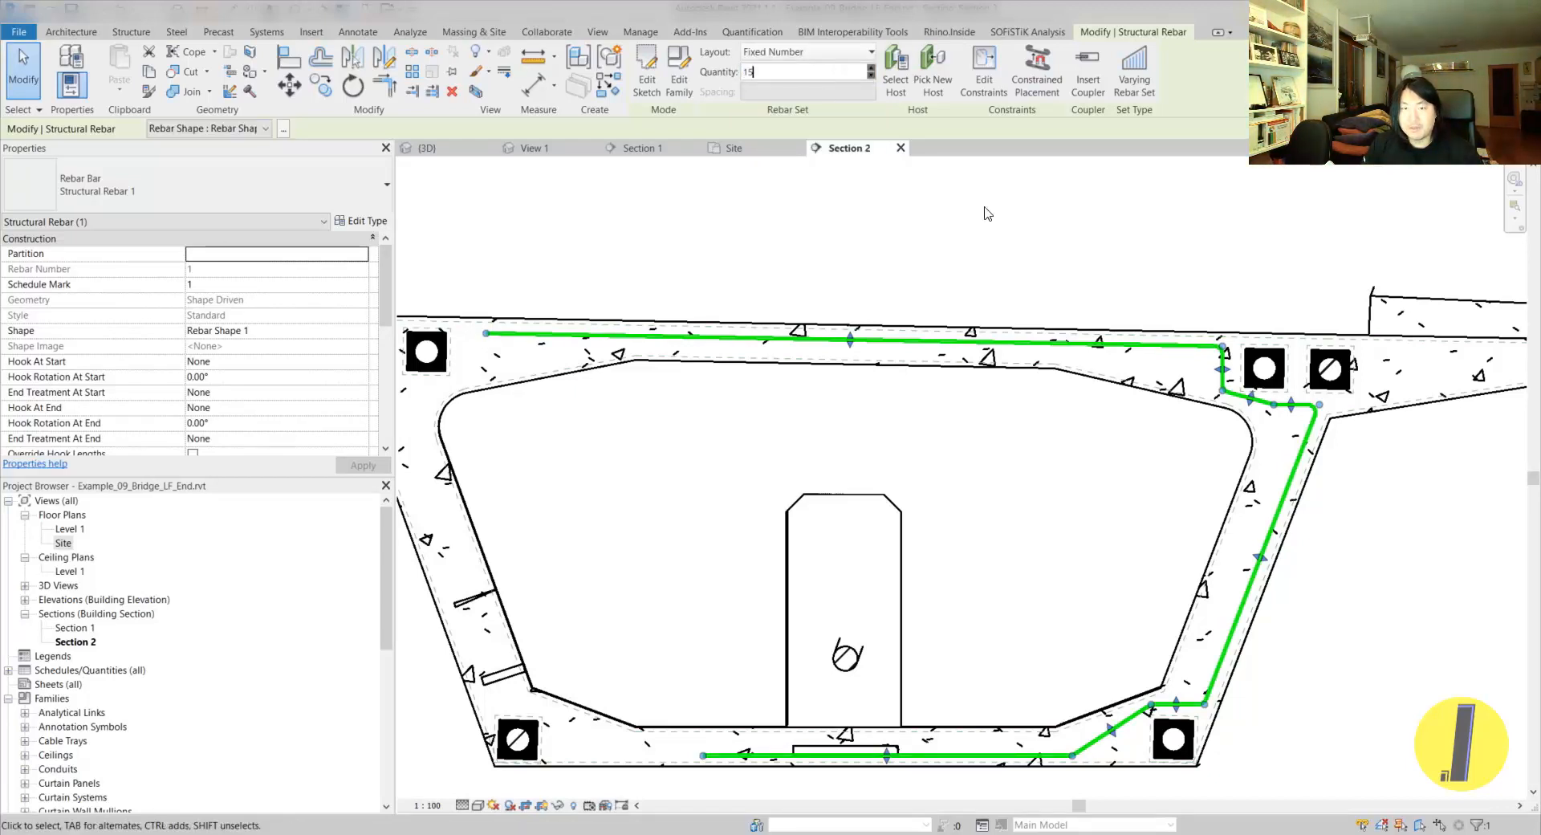
pyautogui.click(913, 249)
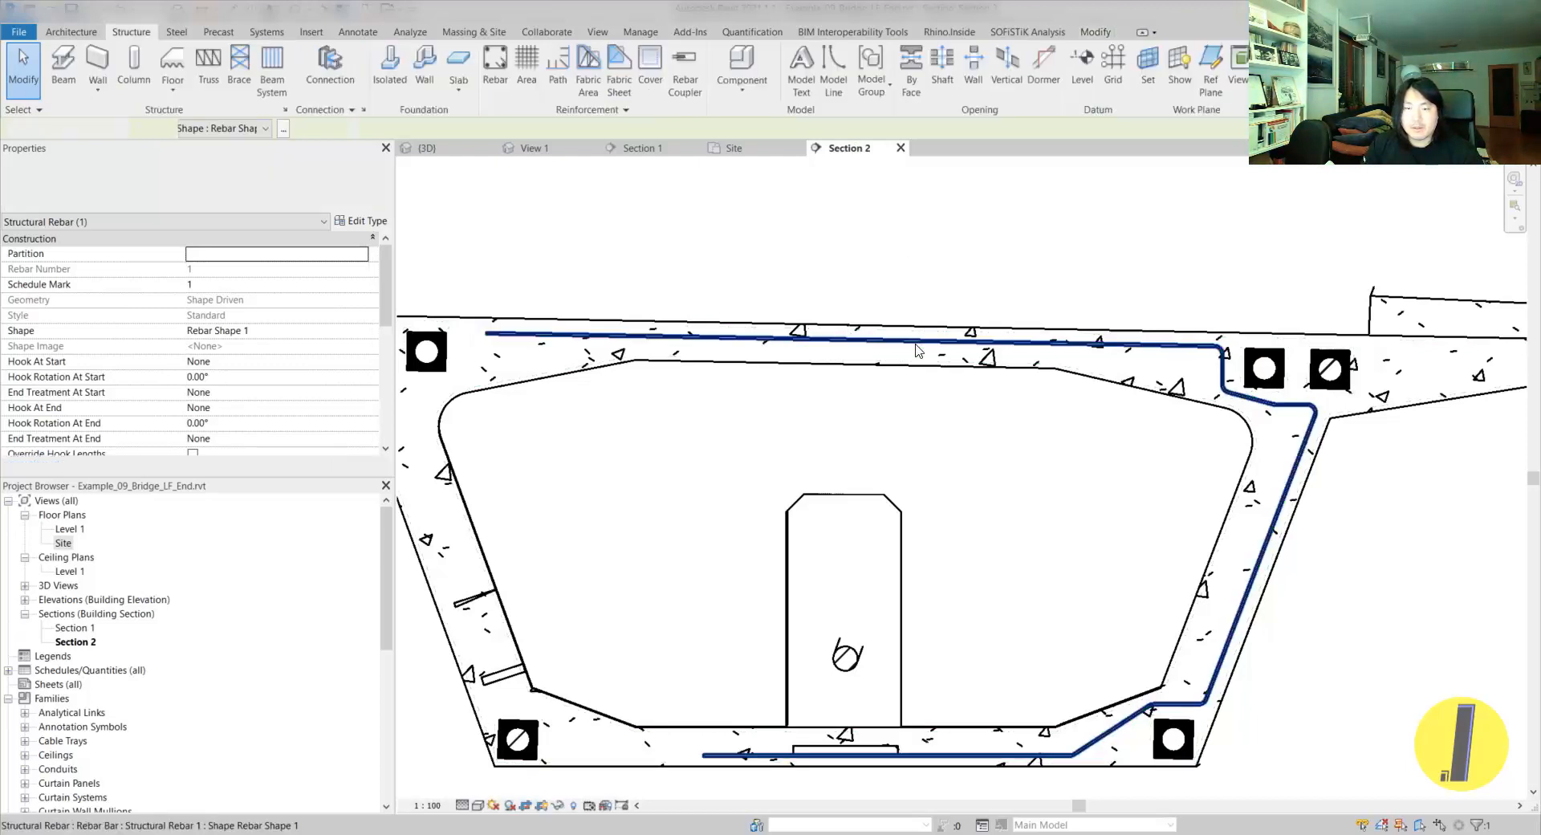
# - Set the rebar set's view visibility states to unobscured and solid in the {3D} view
pyautogui.click(915, 343)
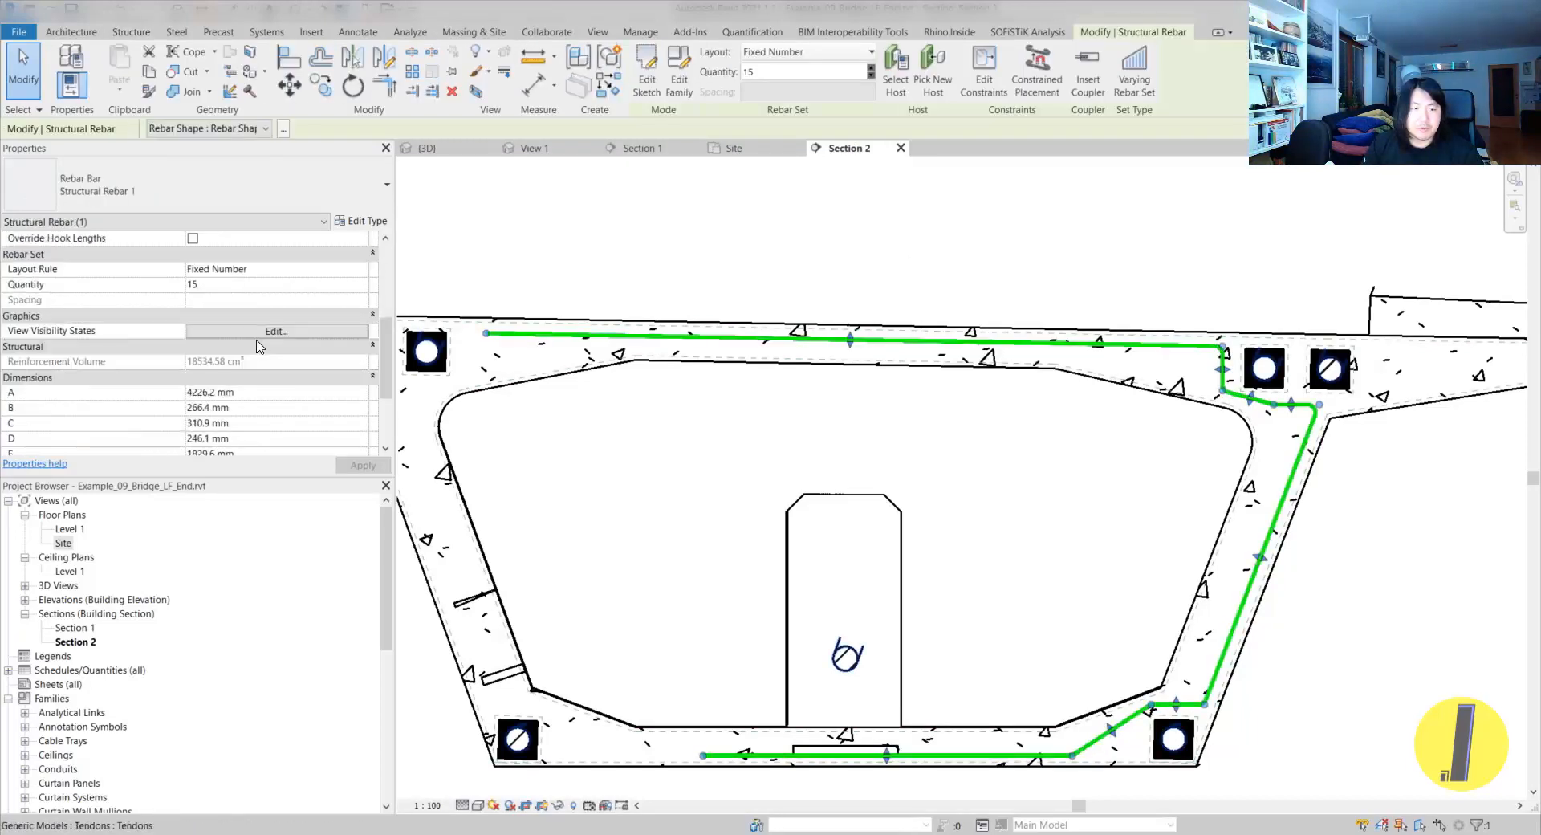
pyautogui.click(287, 335)
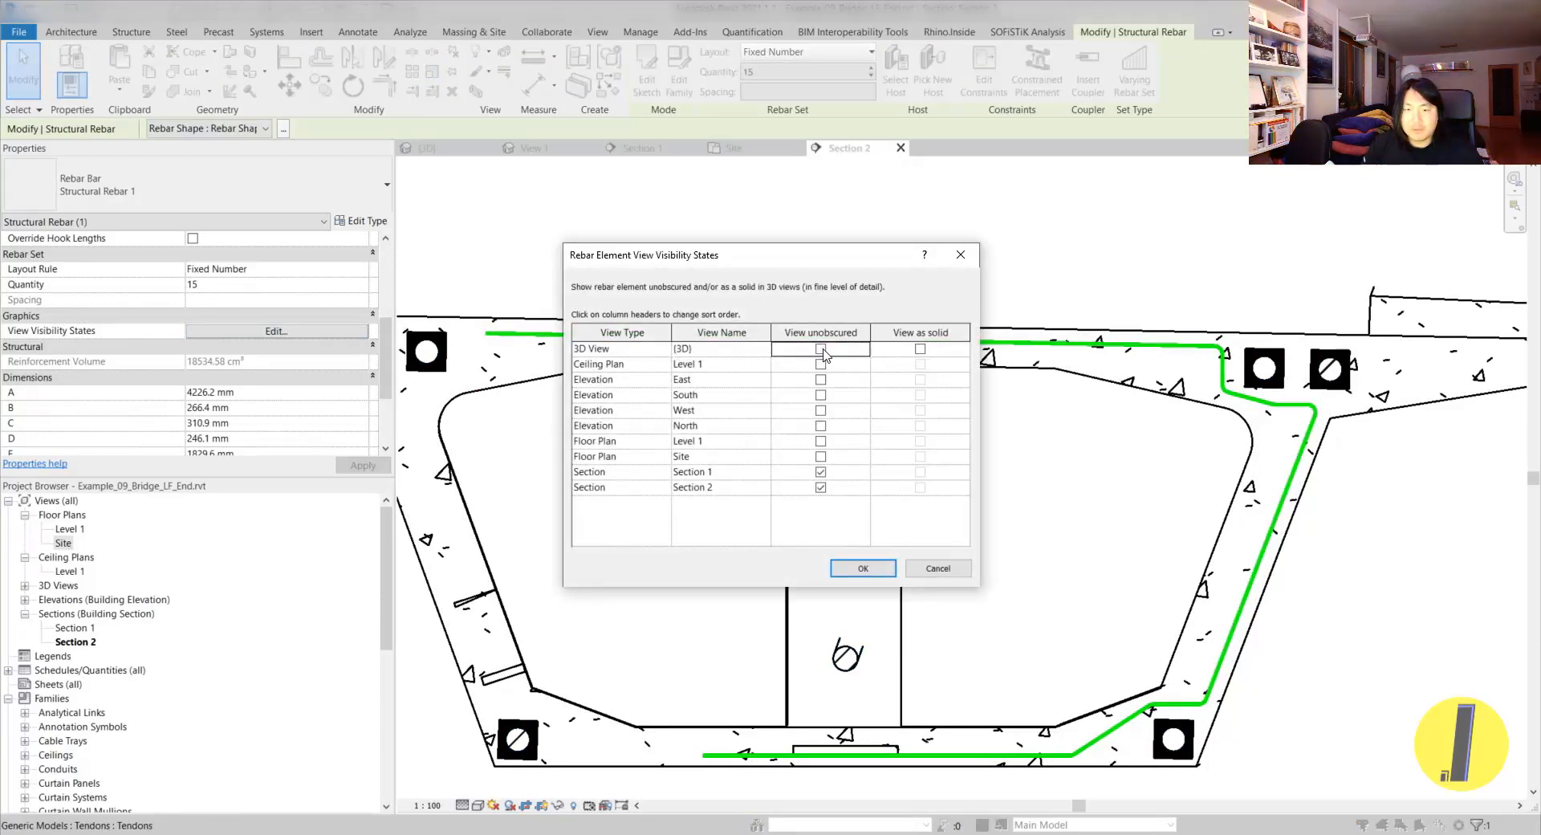
pyautogui.click(922, 350)
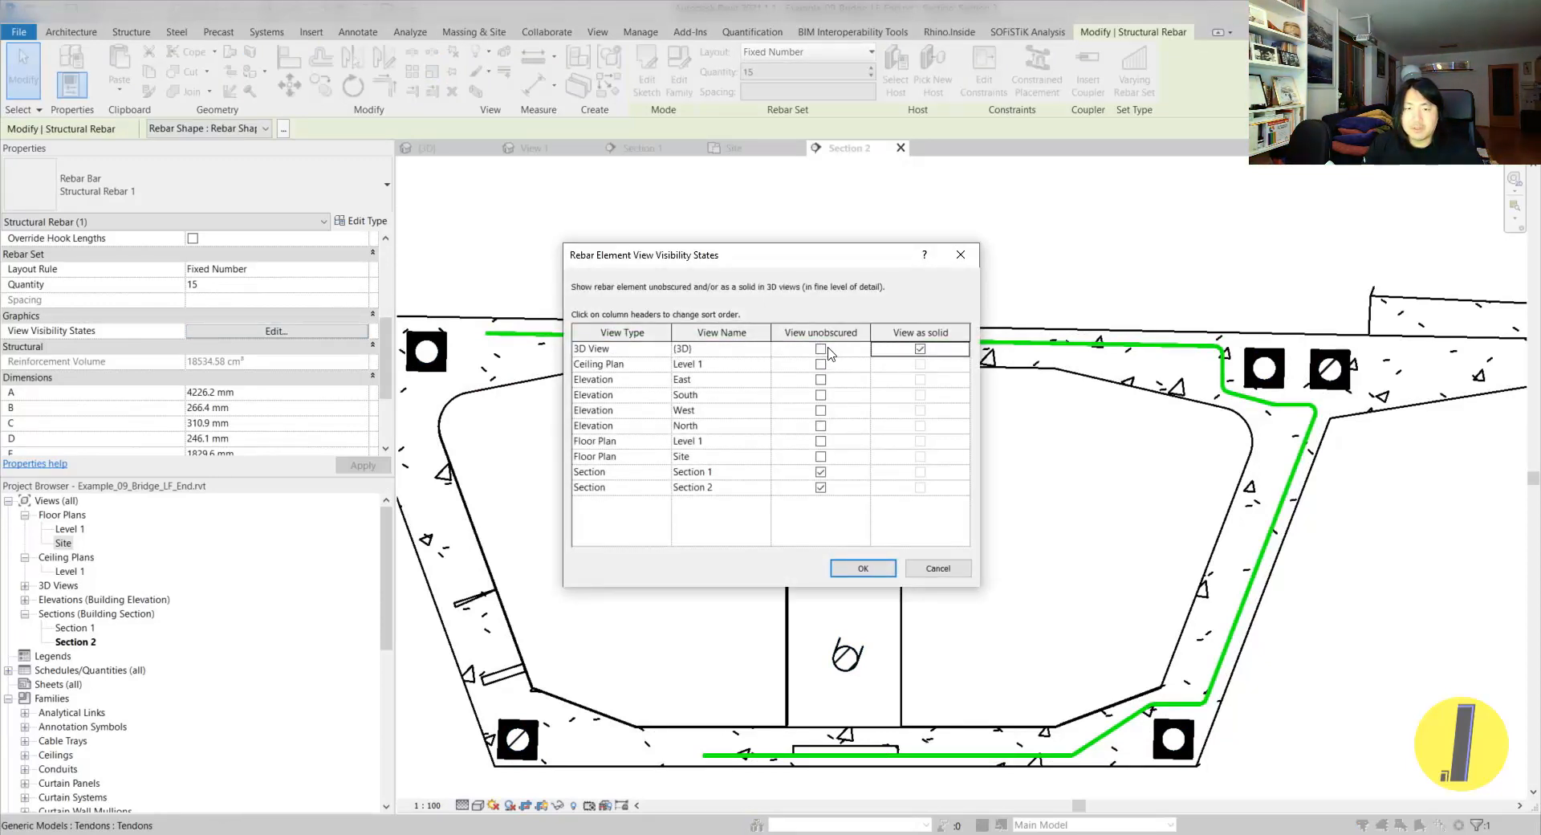
pyautogui.click(820, 349)
pyautogui.click(863, 568)
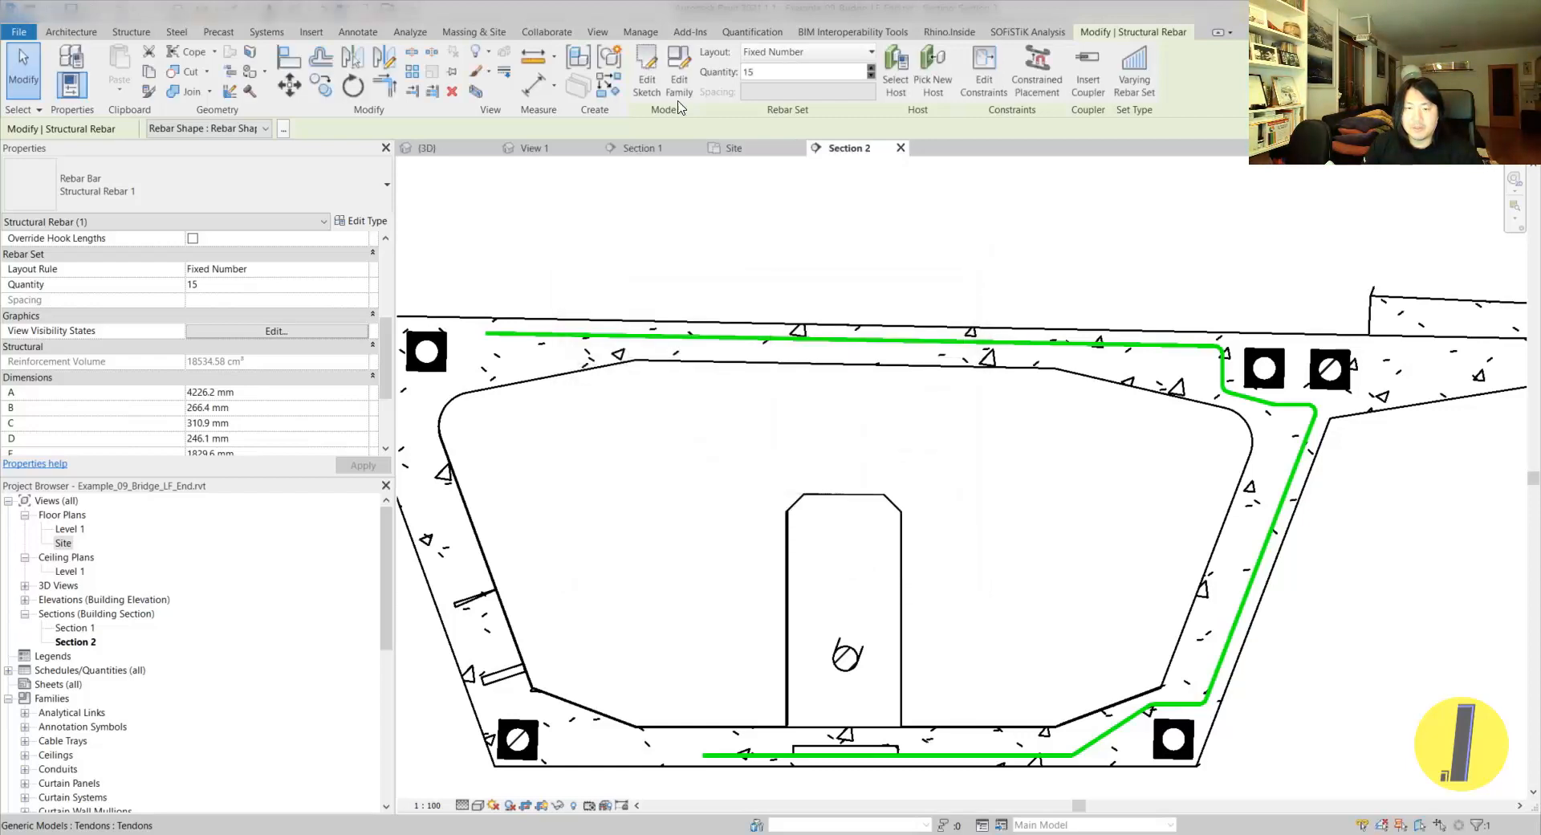
# - Open the {3D} view and examine the rebar set inside the bridge deck up close
pyautogui.click(427, 148)
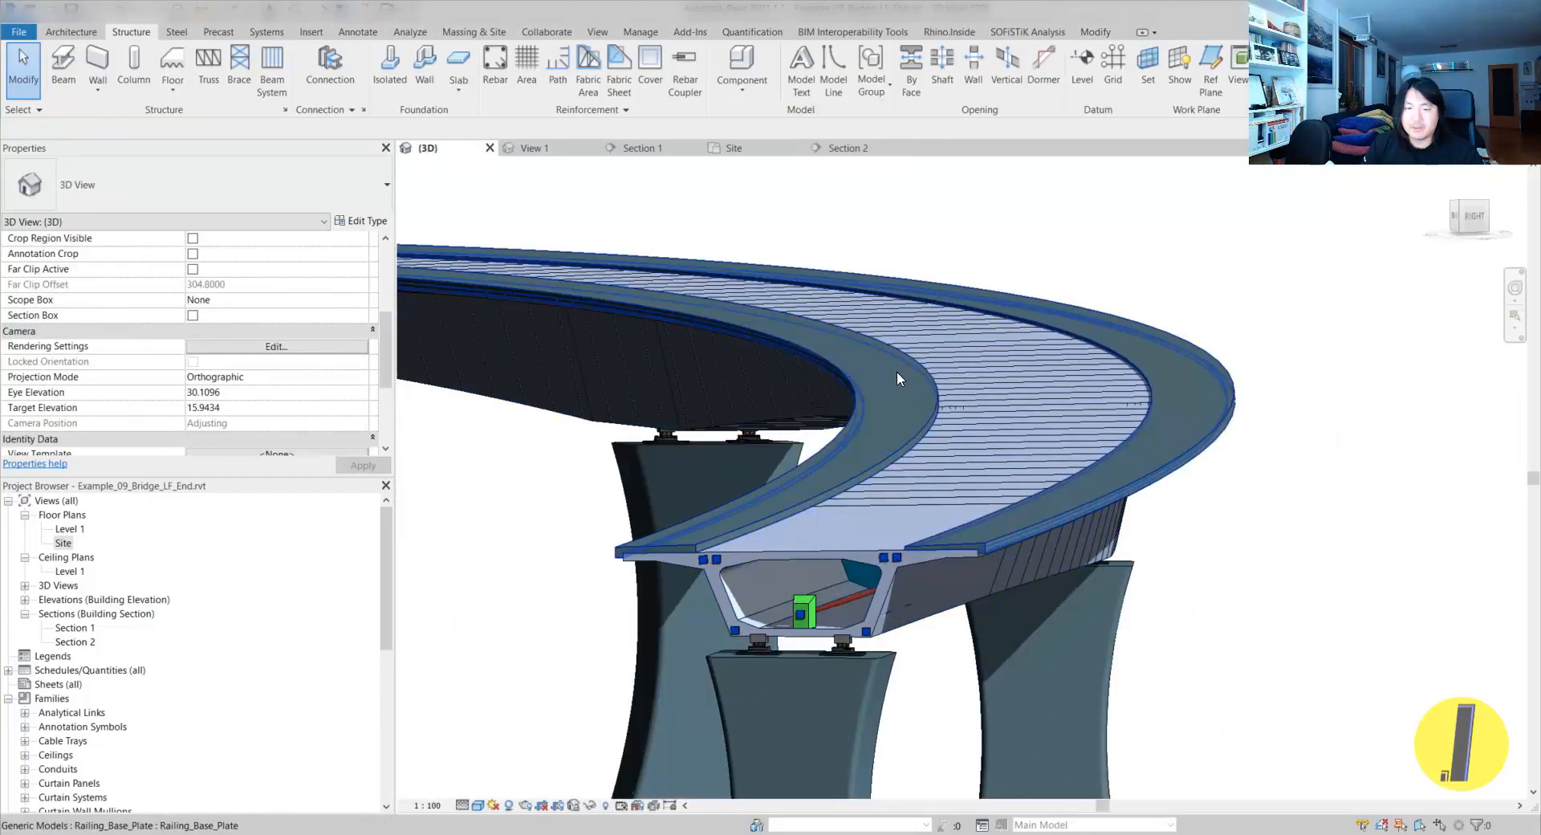
pyautogui.scroll(-4, 897, 371)
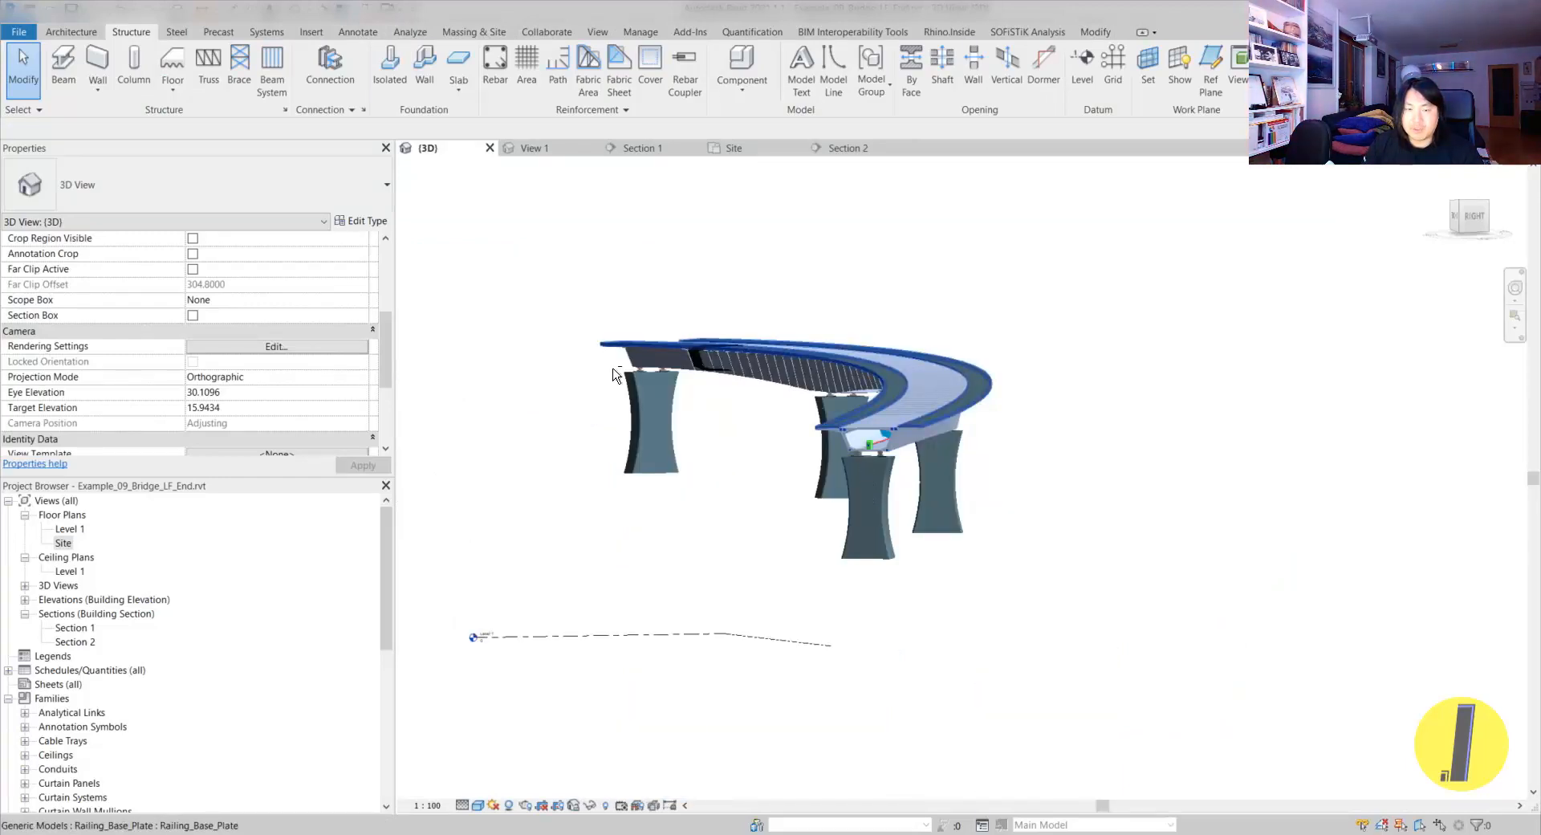
pyautogui.keyDown('shift'); pyautogui.moveTo(663, 421); pyautogui.dragTo(779, 782, button='middle'); pyautogui.keyUp('shift')
pyautogui.moveTo(447, 226); pyautogui.dragTo(671, 362, button='middle')
pyautogui.scroll(8, 671, 363)
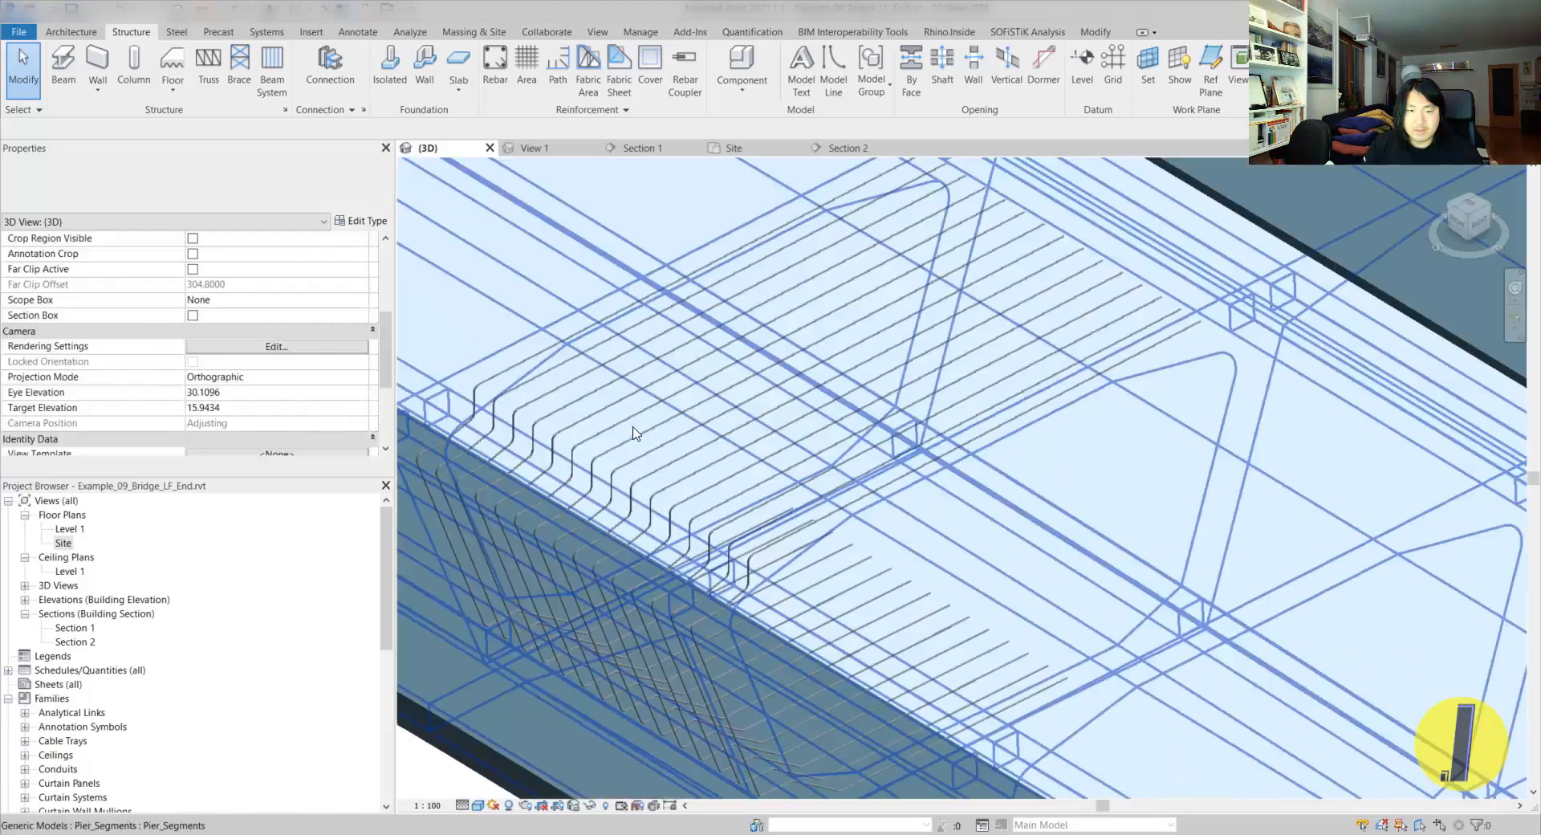
# - Examine the deck's rebar set up close and bring the bearings on top of the bridge's end pier into view
pyautogui.scroll(3, 580, 427)
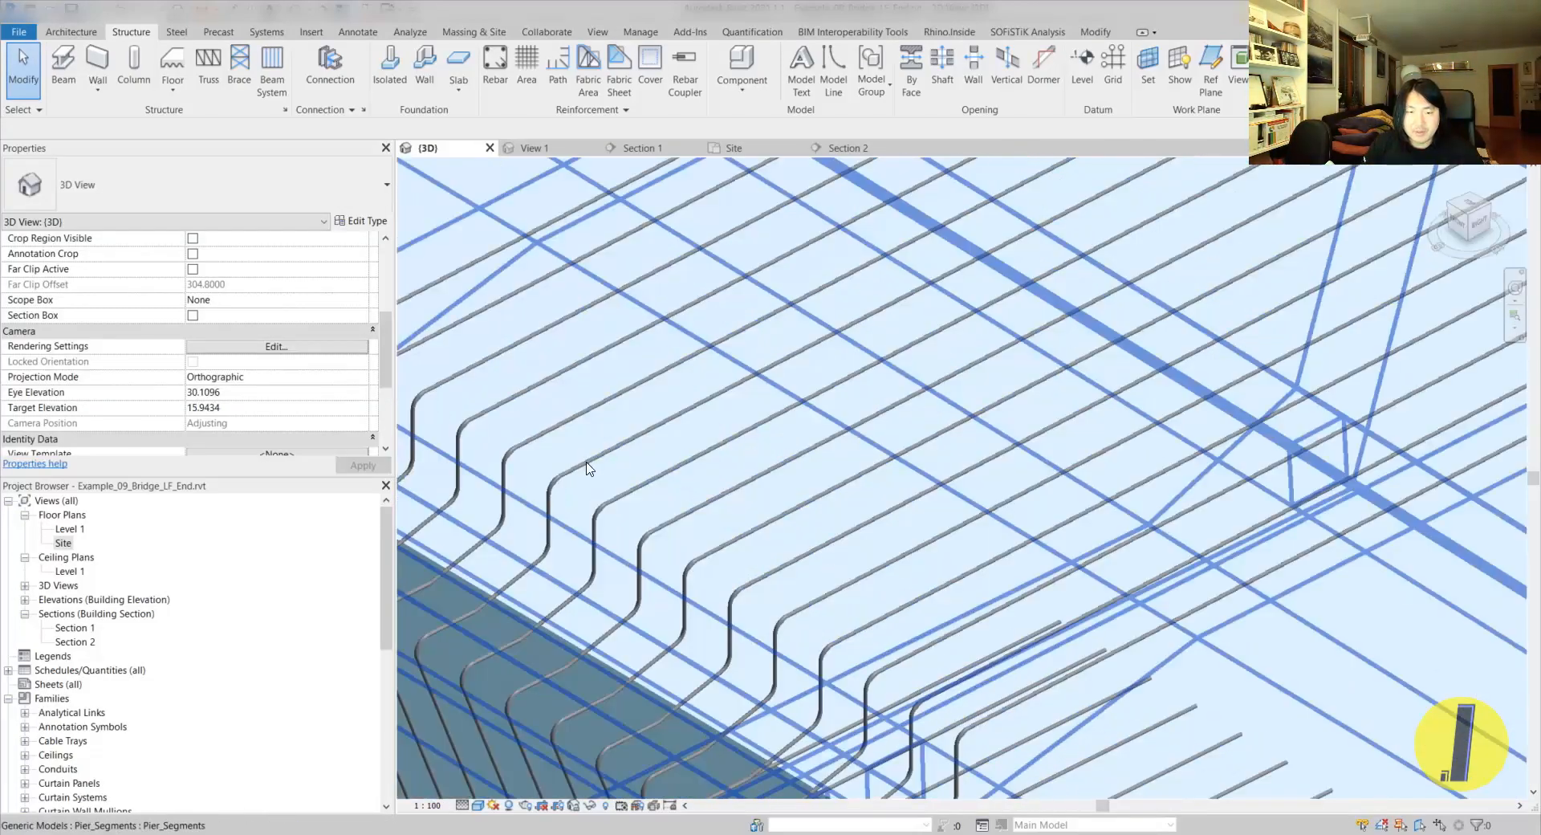
pyautogui.scroll(-5, 613, 449)
pyautogui.moveTo(614, 449); pyautogui.dragTo(1084, 404, button='middle')
pyautogui.moveTo(850, 454); pyautogui.dragTo(1140, 273, button='middle')
pyautogui.scroll(-3, 891, 309)
pyautogui.keyDown('shift'); pyautogui.moveTo(884, 378); pyautogui.dragTo(955, 349, button='middle'); pyautogui.keyUp('shift')
pyautogui.moveTo(955, 349); pyautogui.dragTo(1140, 233, button='middle')
pyautogui.scroll(1, 821, 430)
pyautogui.scroll(6, 821, 435)
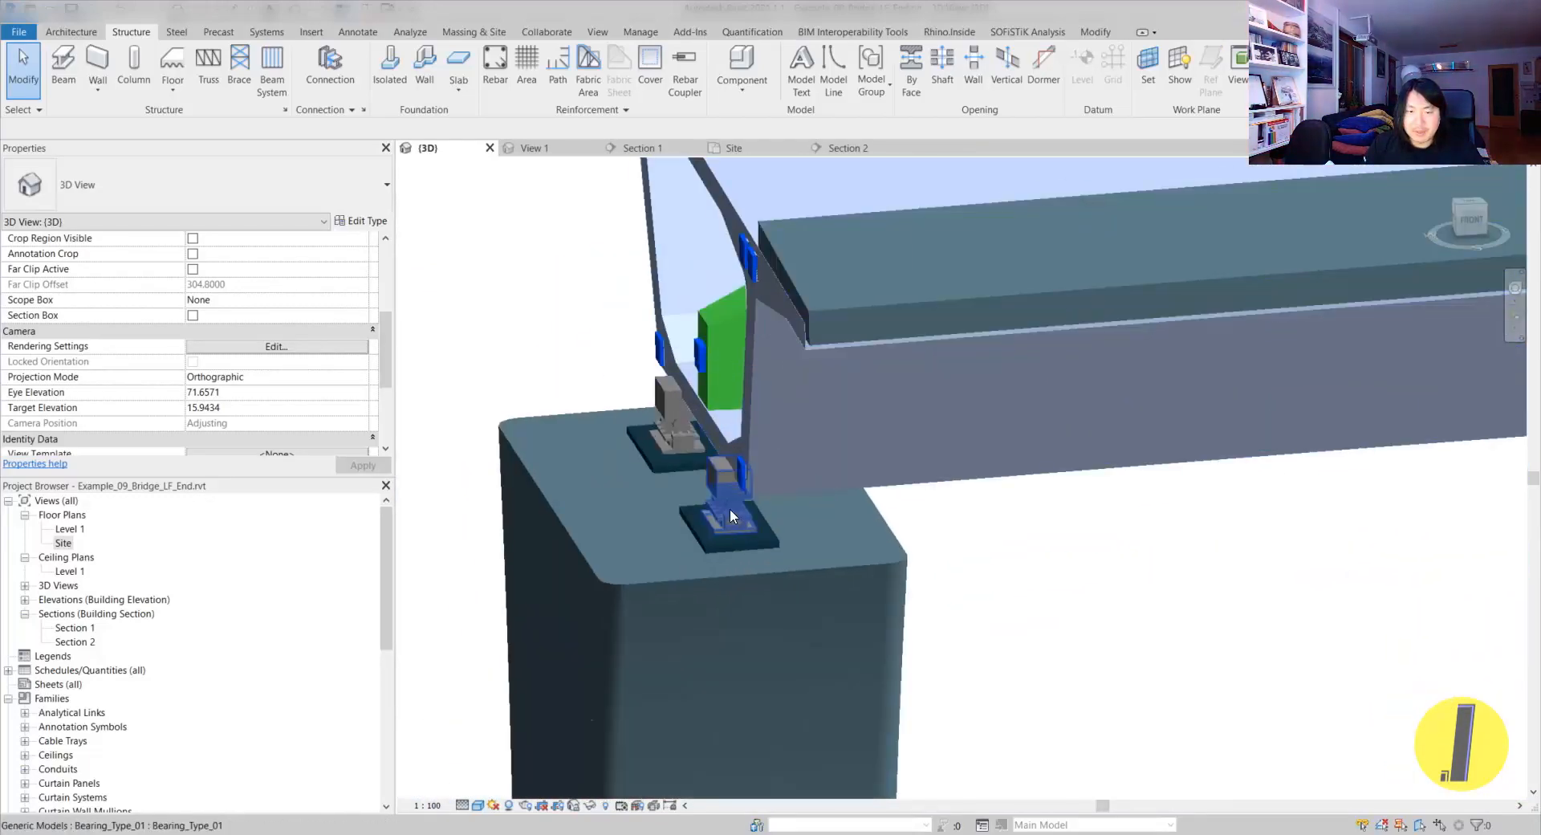
# - Select all Bearing_Type_01 instances and set their IfcExportAs parameter to IfcMember
pyautogui.click(729, 508)
pyautogui.scroll(2, 707, 490)
pyautogui.rightClick(745, 535)
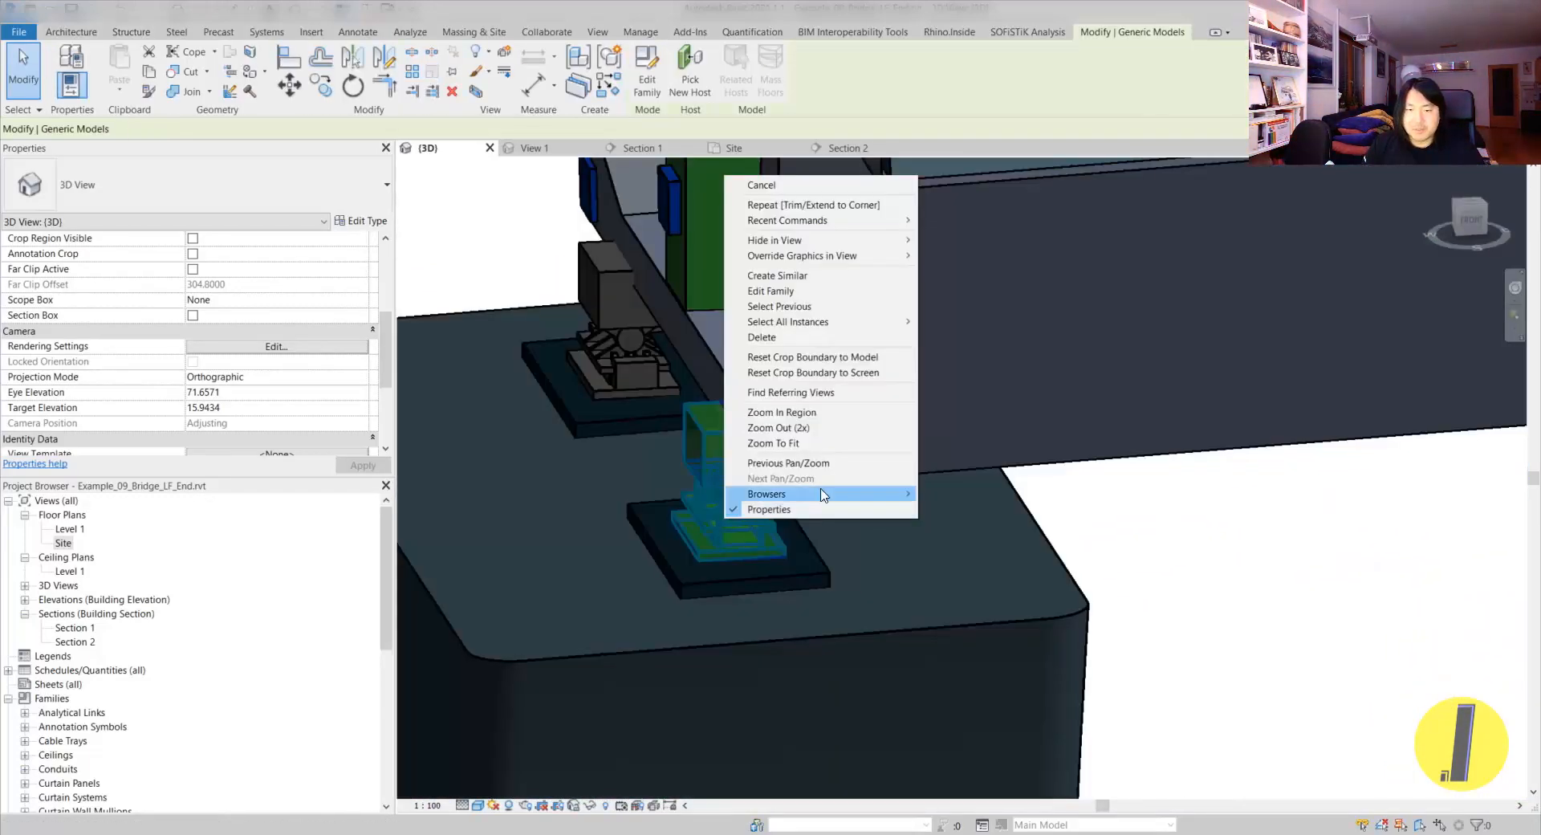
pyautogui.moveTo(883, 317)
pyautogui.click(947, 322)
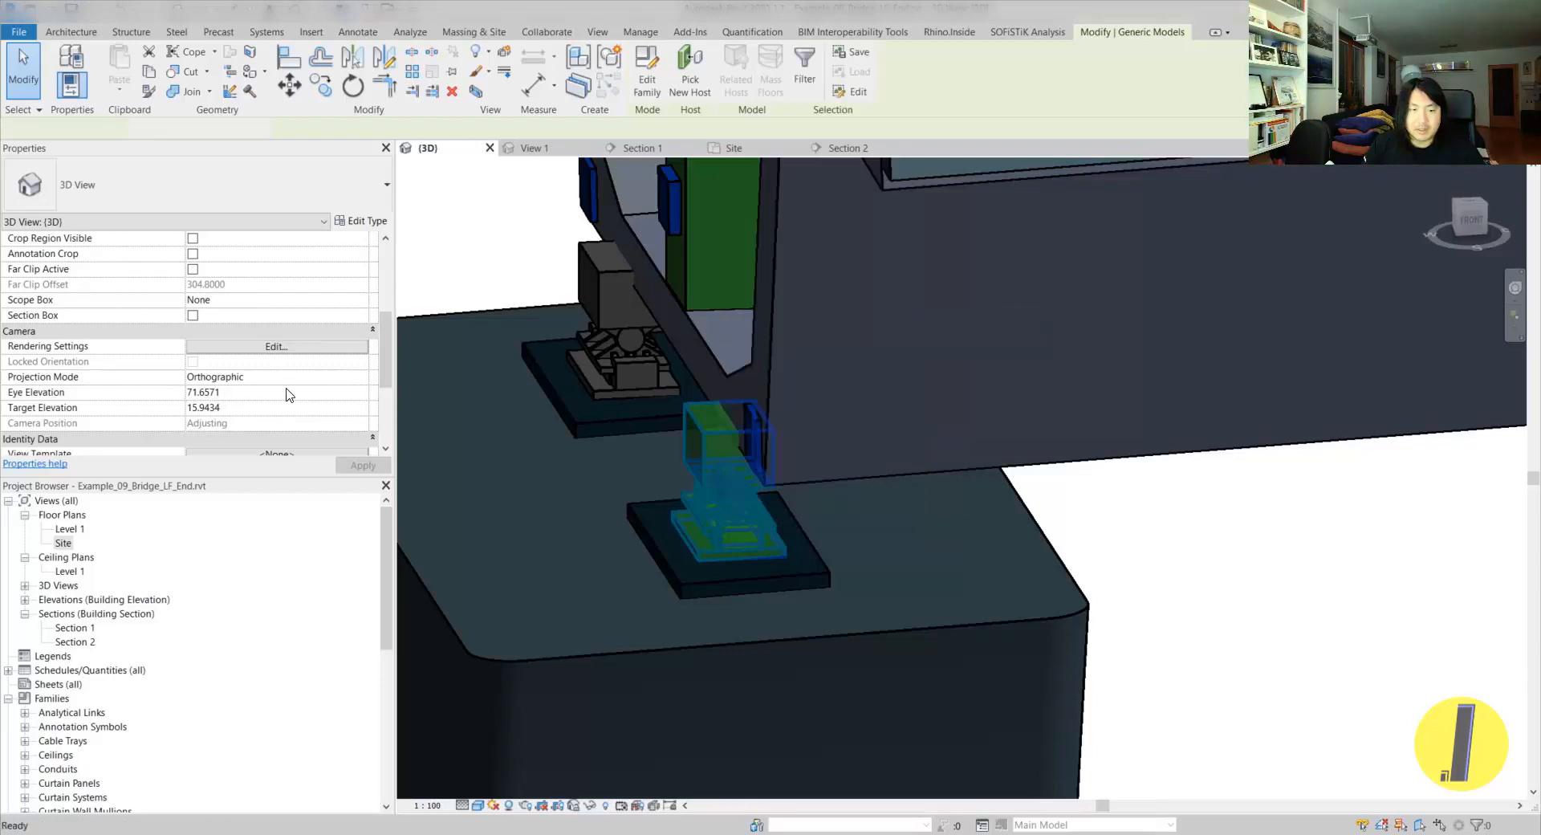
pyautogui.click(275, 410)
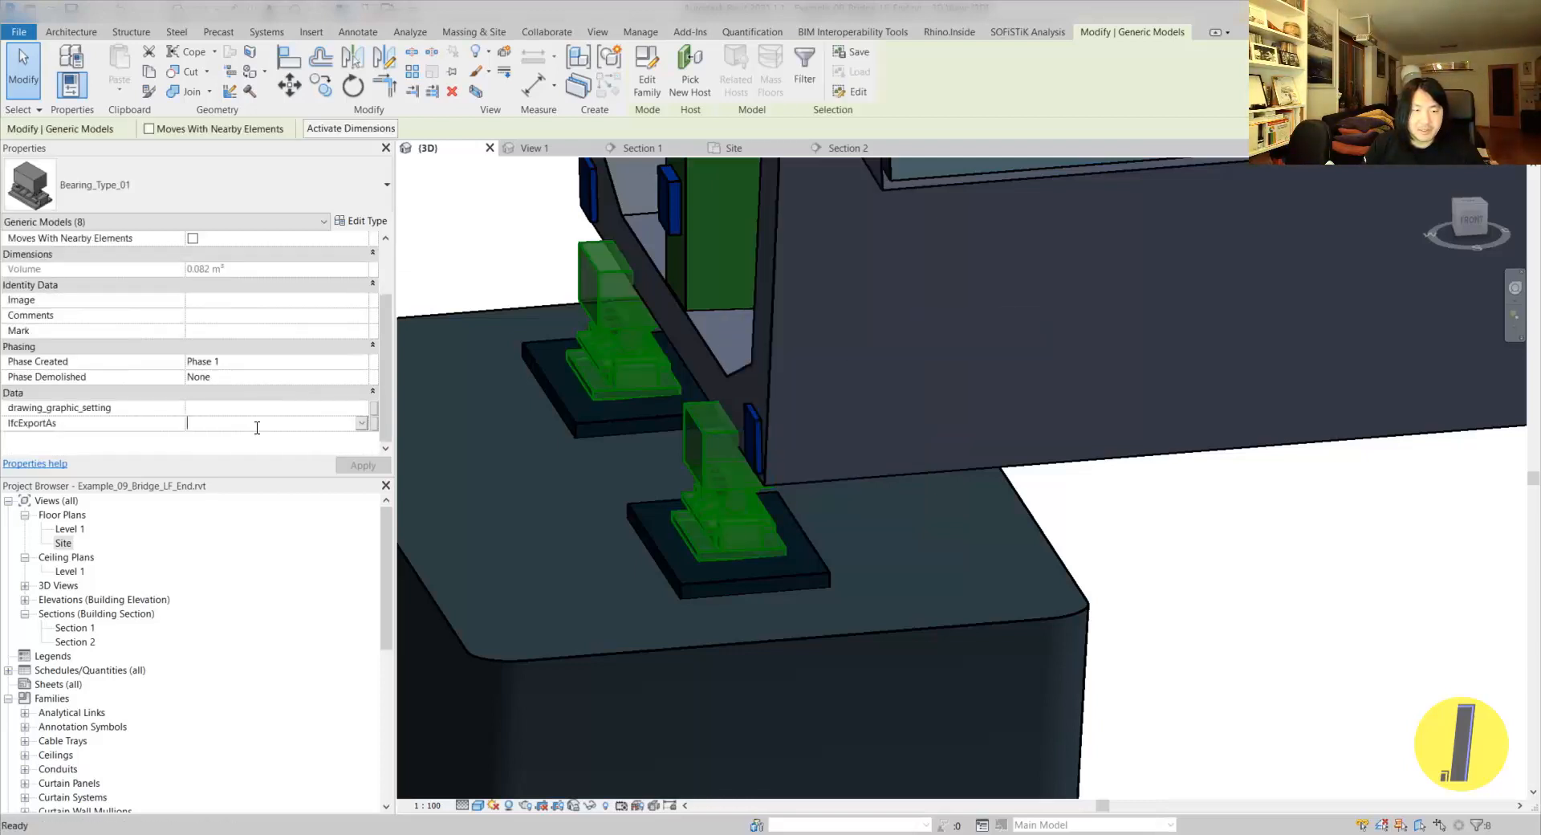
pyautogui.write('If')
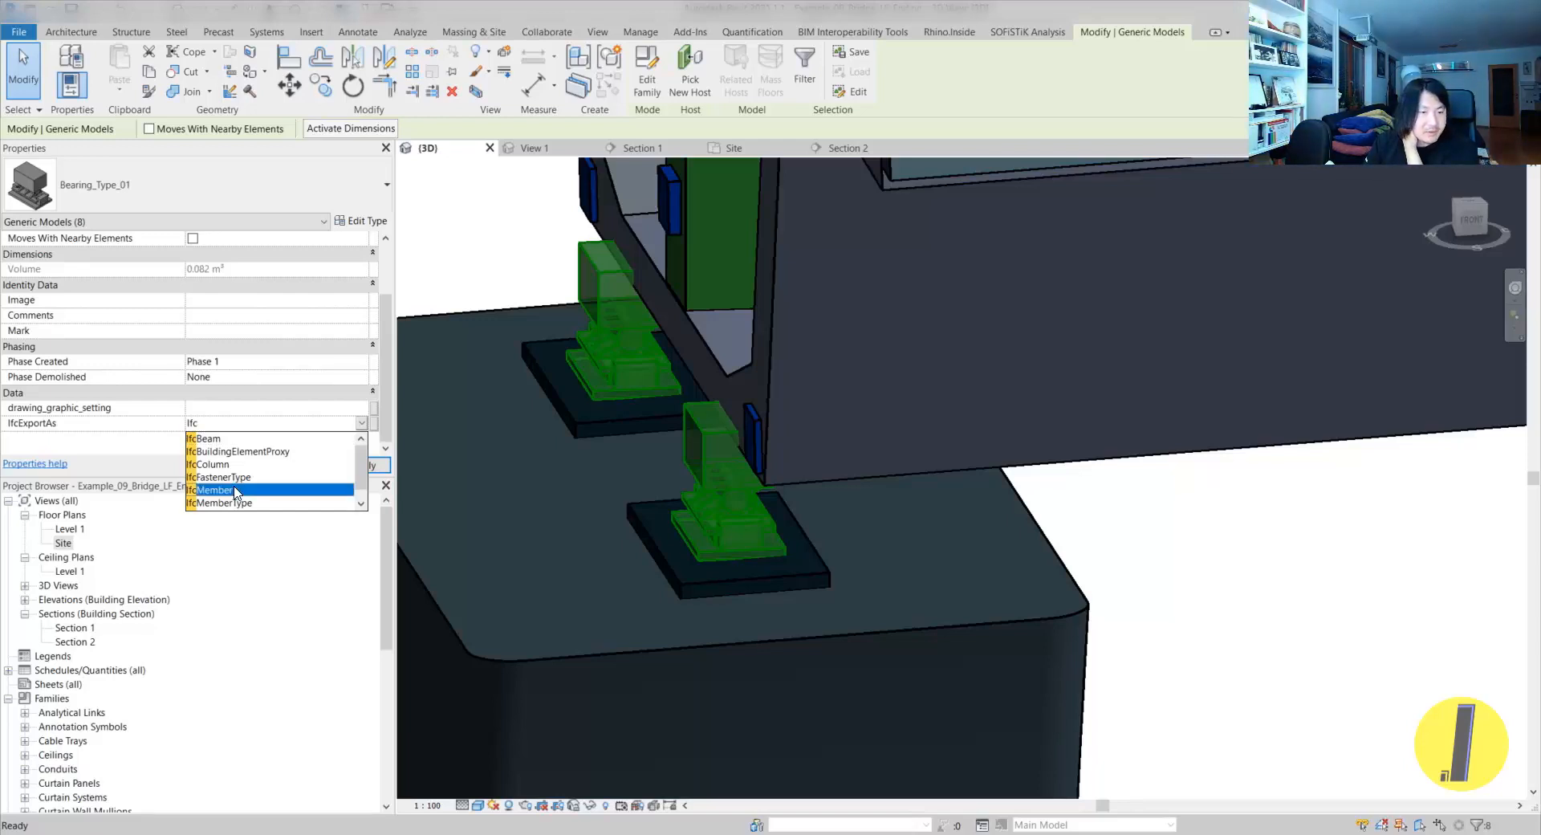
pyautogui.write('c')
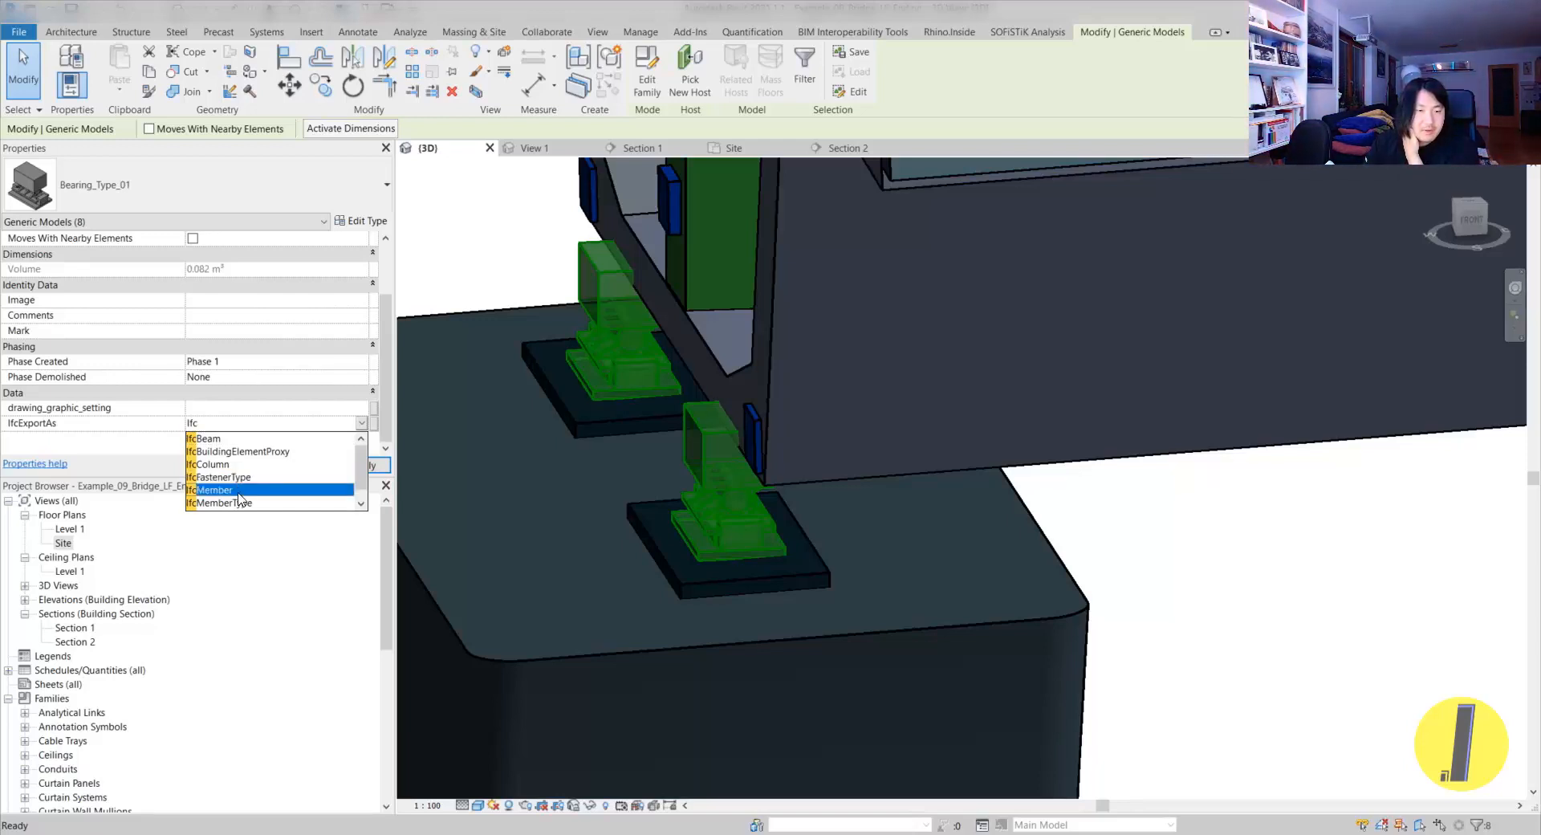
pyautogui.click(235, 491)
pyautogui.click(1168, 484)
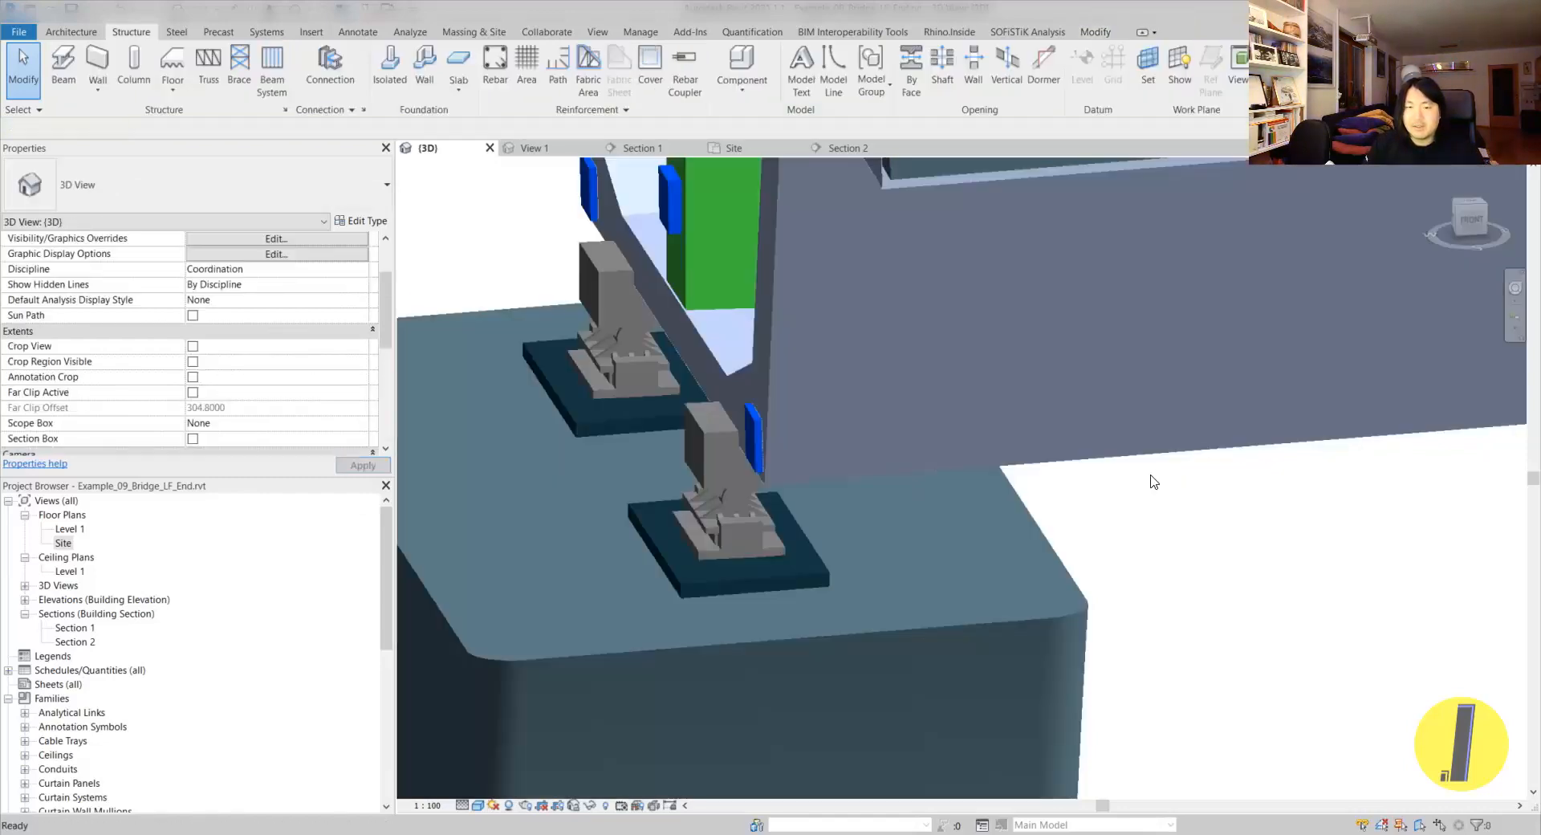
# - Look over the whole curved bridge and open the Section 2 building section
pyautogui.scroll(-5, 1132, 476)
pyautogui.moveTo(1131, 477); pyautogui.dragTo(883, 479, button='middle')
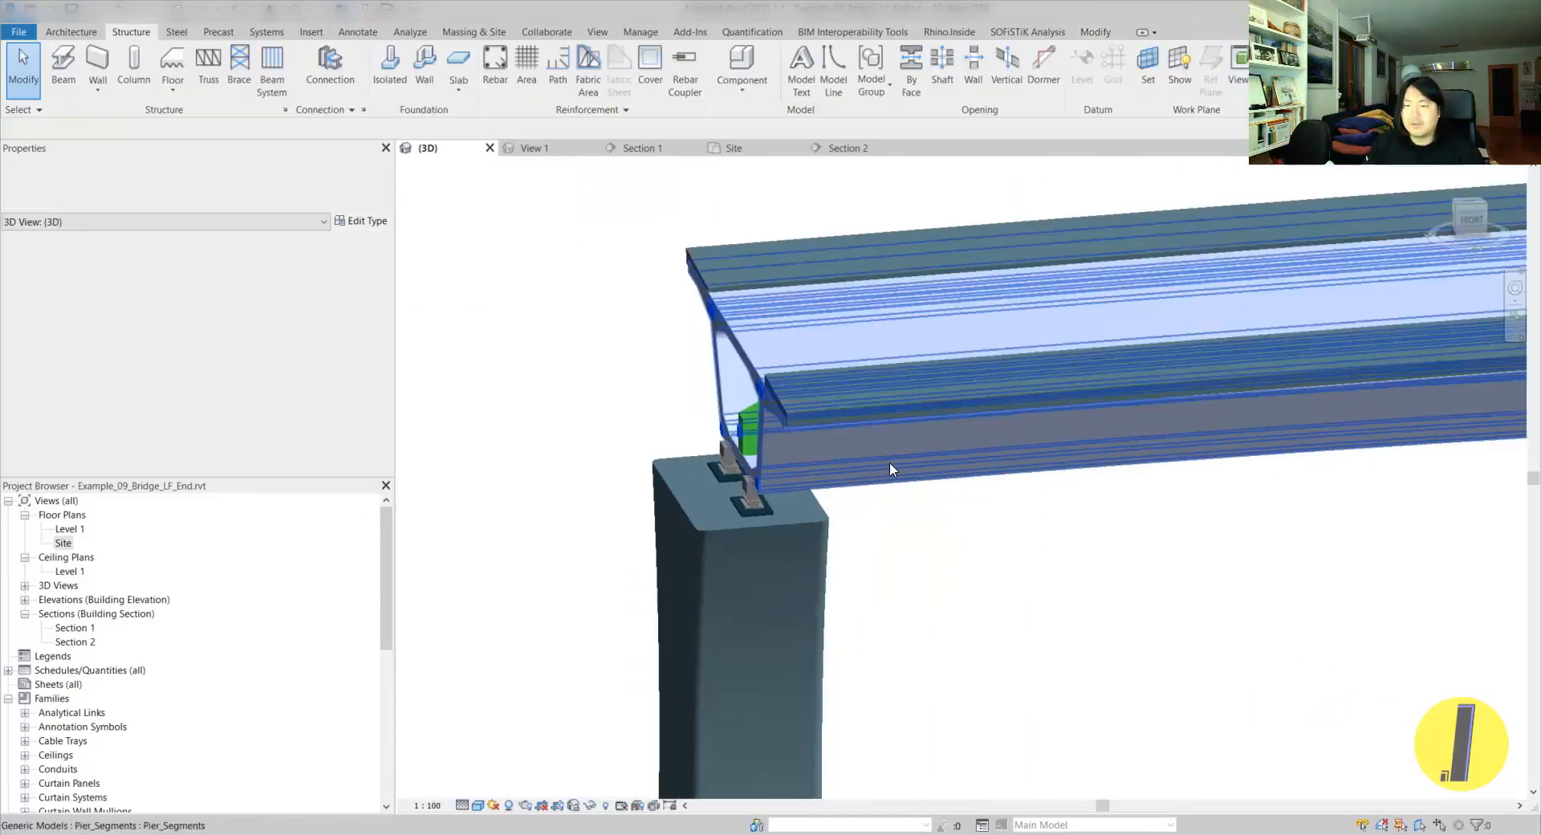
pyautogui.scroll(-6, 884, 479)
pyautogui.keyDown('shift'); pyautogui.moveTo(976, 481); pyautogui.dragTo(1369, 533, button='middle'); pyautogui.keyUp('shift')
pyautogui.scroll(5, 1255, 516)
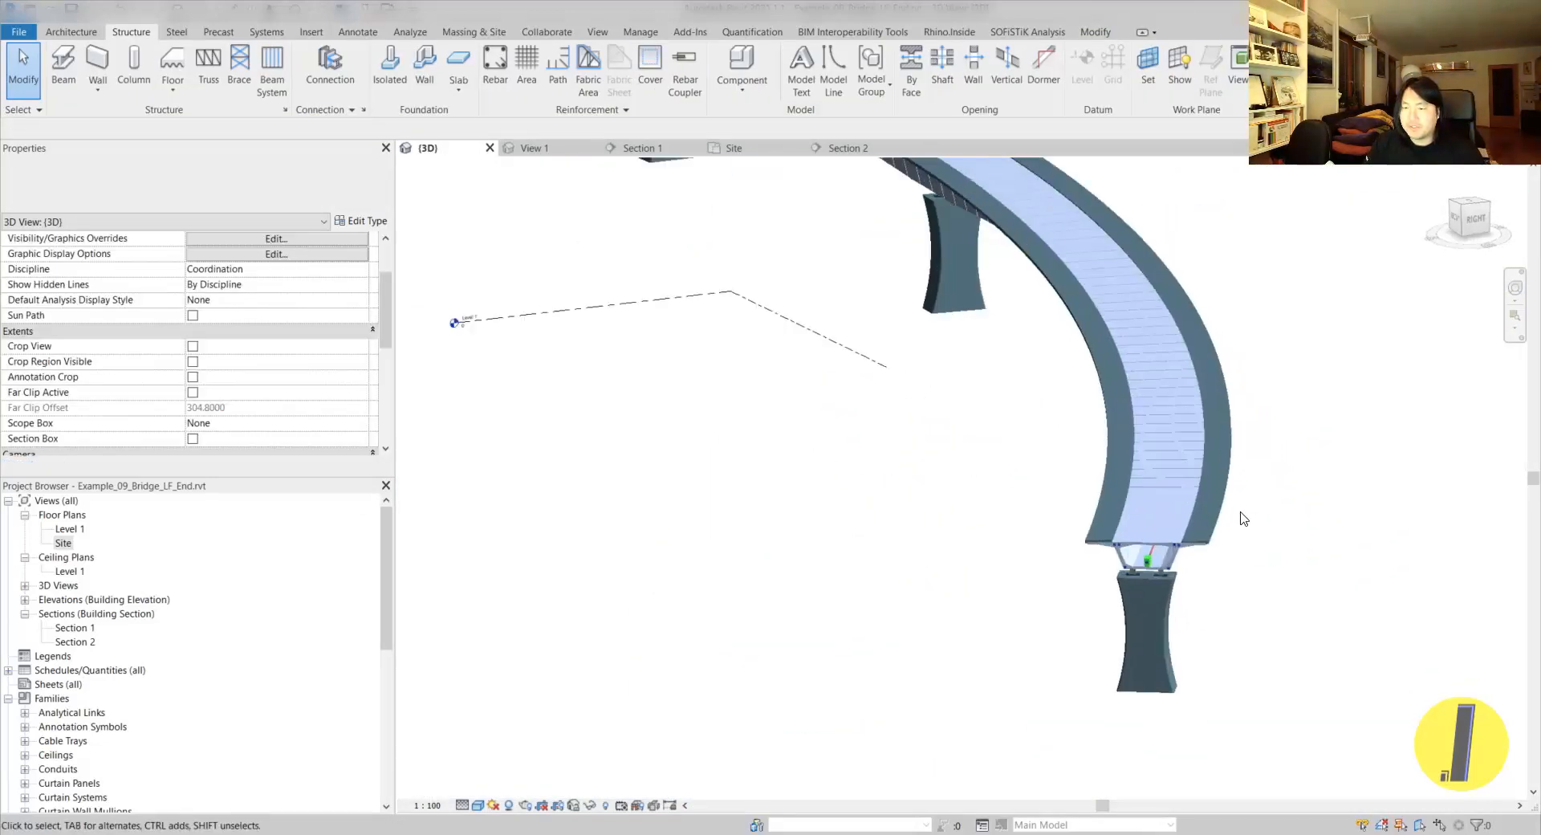
pyautogui.moveTo(1260, 516); pyautogui.dragTo(1157, 665, button='middle')
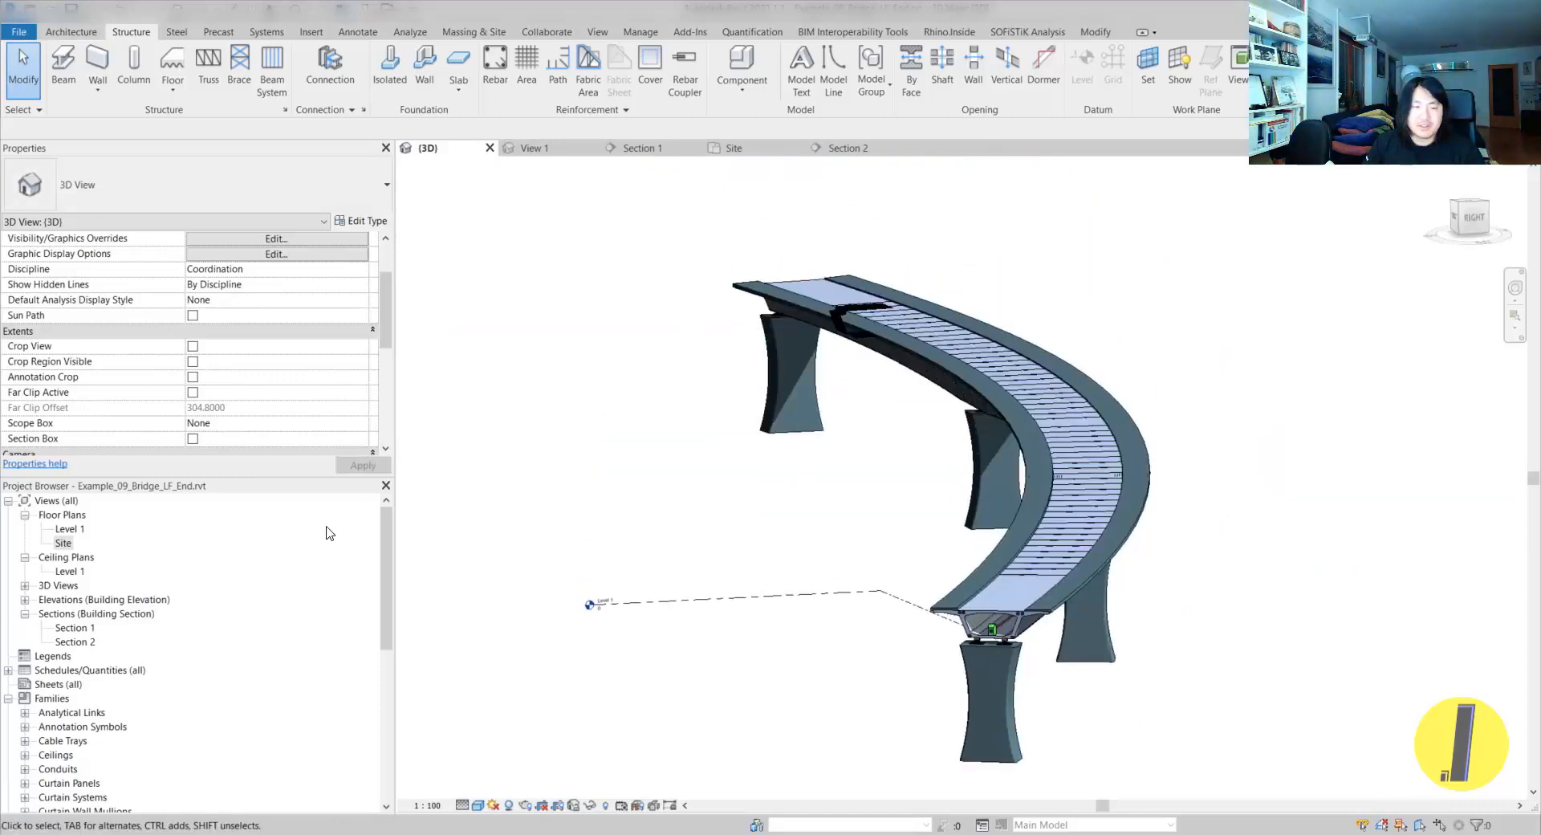
pyautogui.doubleClick(74, 639)
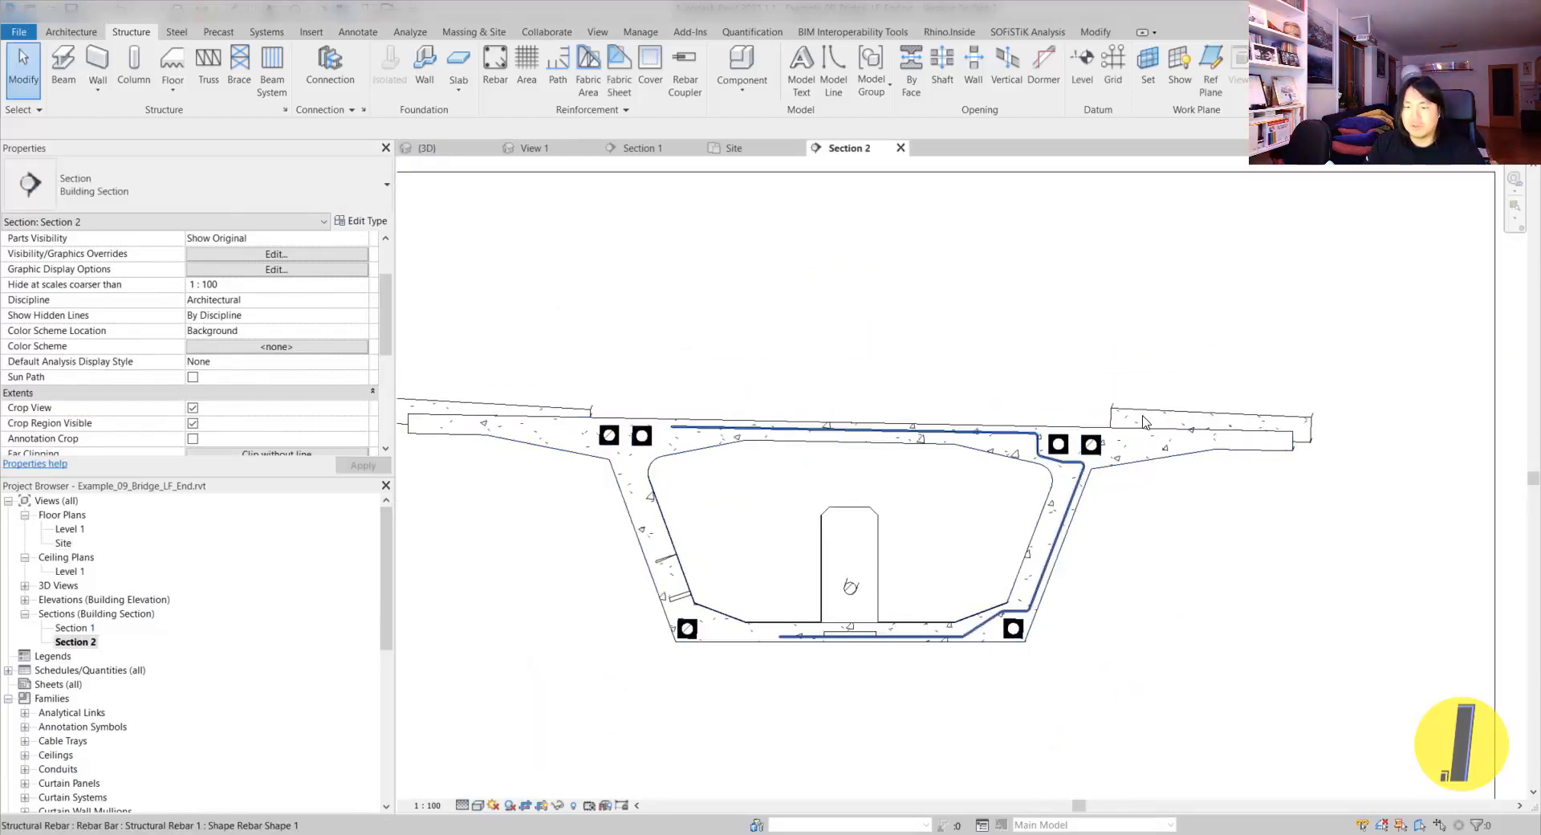
# - Place an aligned dimension above the deck between the top-slab tendon infills on both sides of the box girder
pyautogui.press('i')
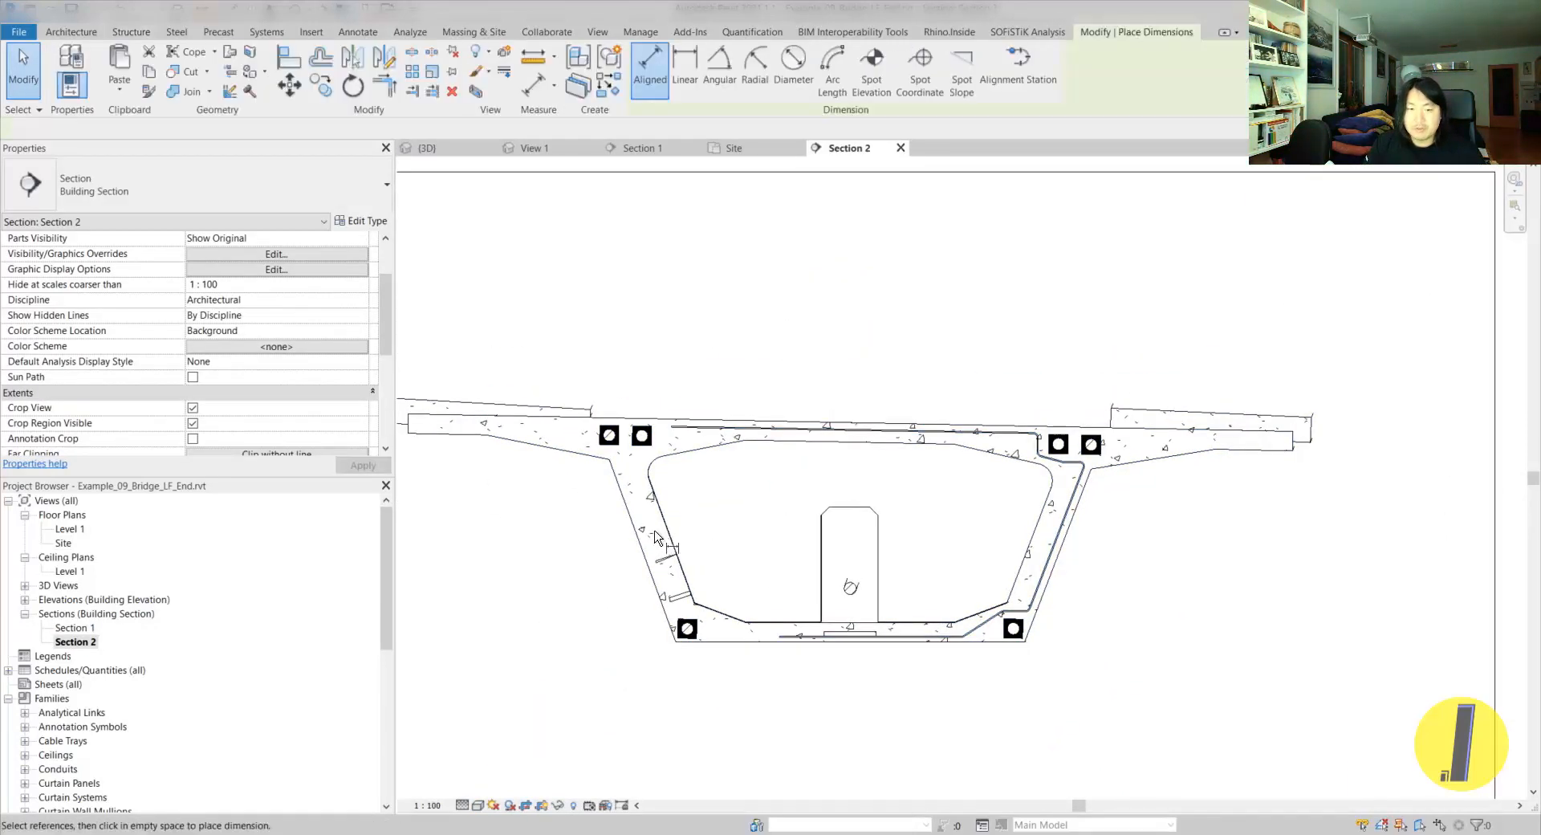
pyautogui.scroll(3, 622, 438)
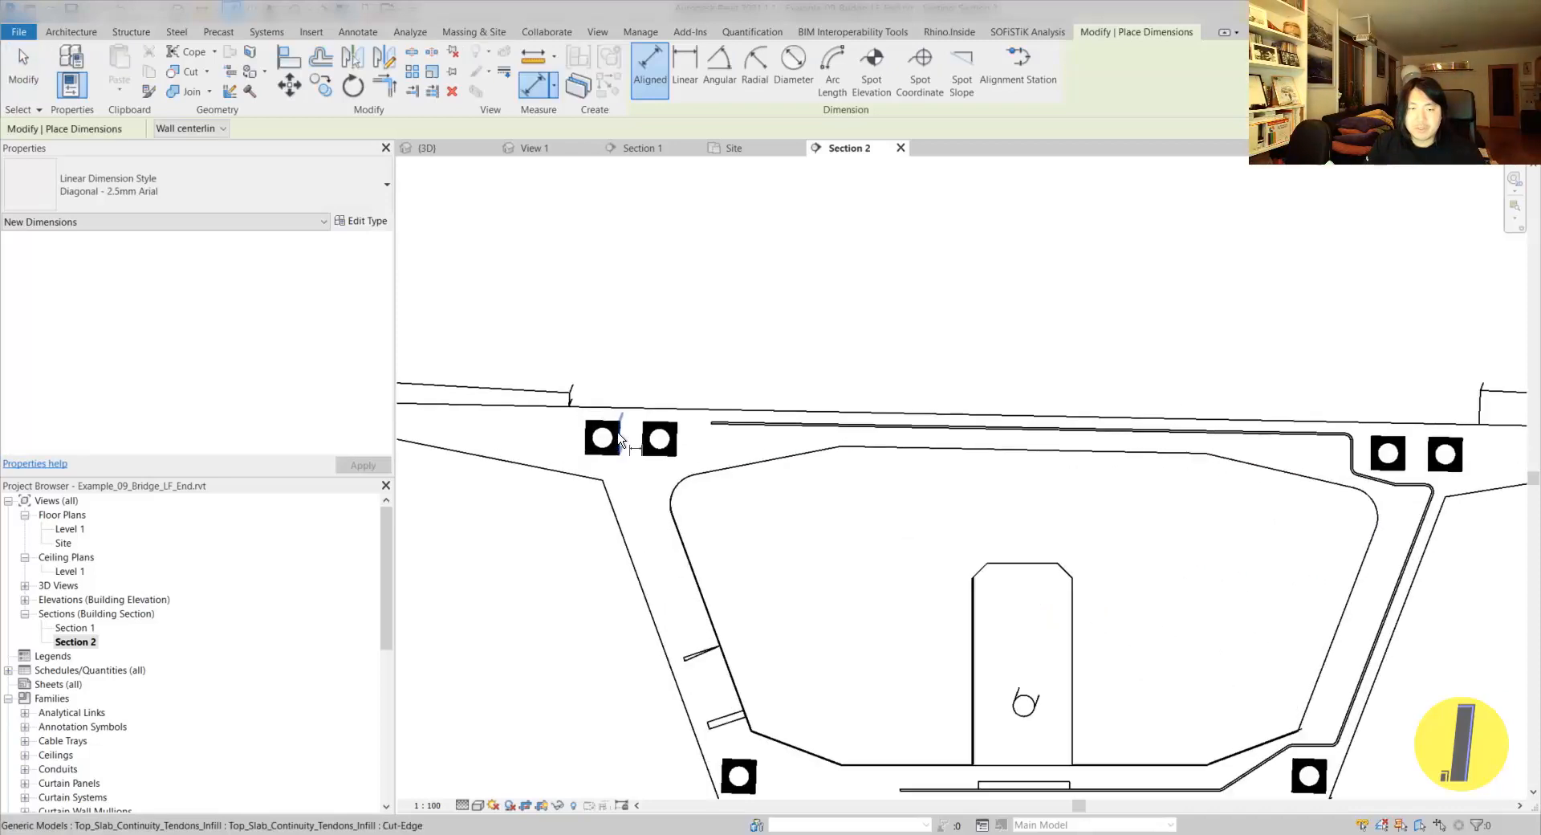
pyautogui.click(622, 413)
pyautogui.click(1401, 485)
pyautogui.click(1391, 365)
pyautogui.scroll(-2, 1033, 395)
# - Try a spot slope on the deck's top edge, shift its text and delete the annotation
pyautogui.click(961, 87)
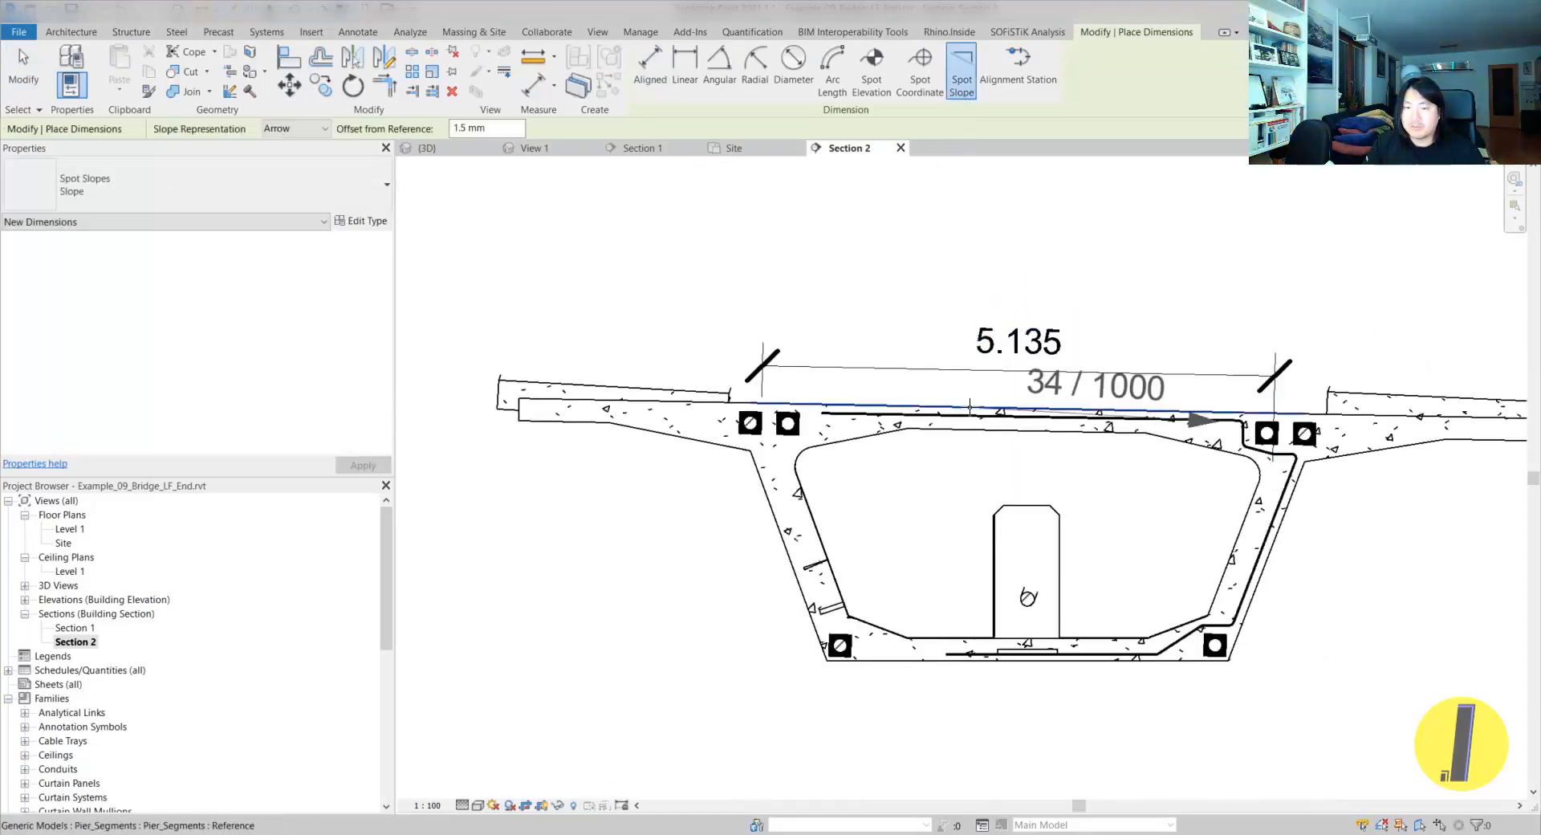
pyautogui.press('Escape')
pyautogui.click(1160, 395)
pyautogui.moveTo(1149, 400)
pyautogui.mouseDown()
pyautogui.moveTo(1163, 332)
pyautogui.moveTo(1161, 405)
pyautogui.mouseUp()
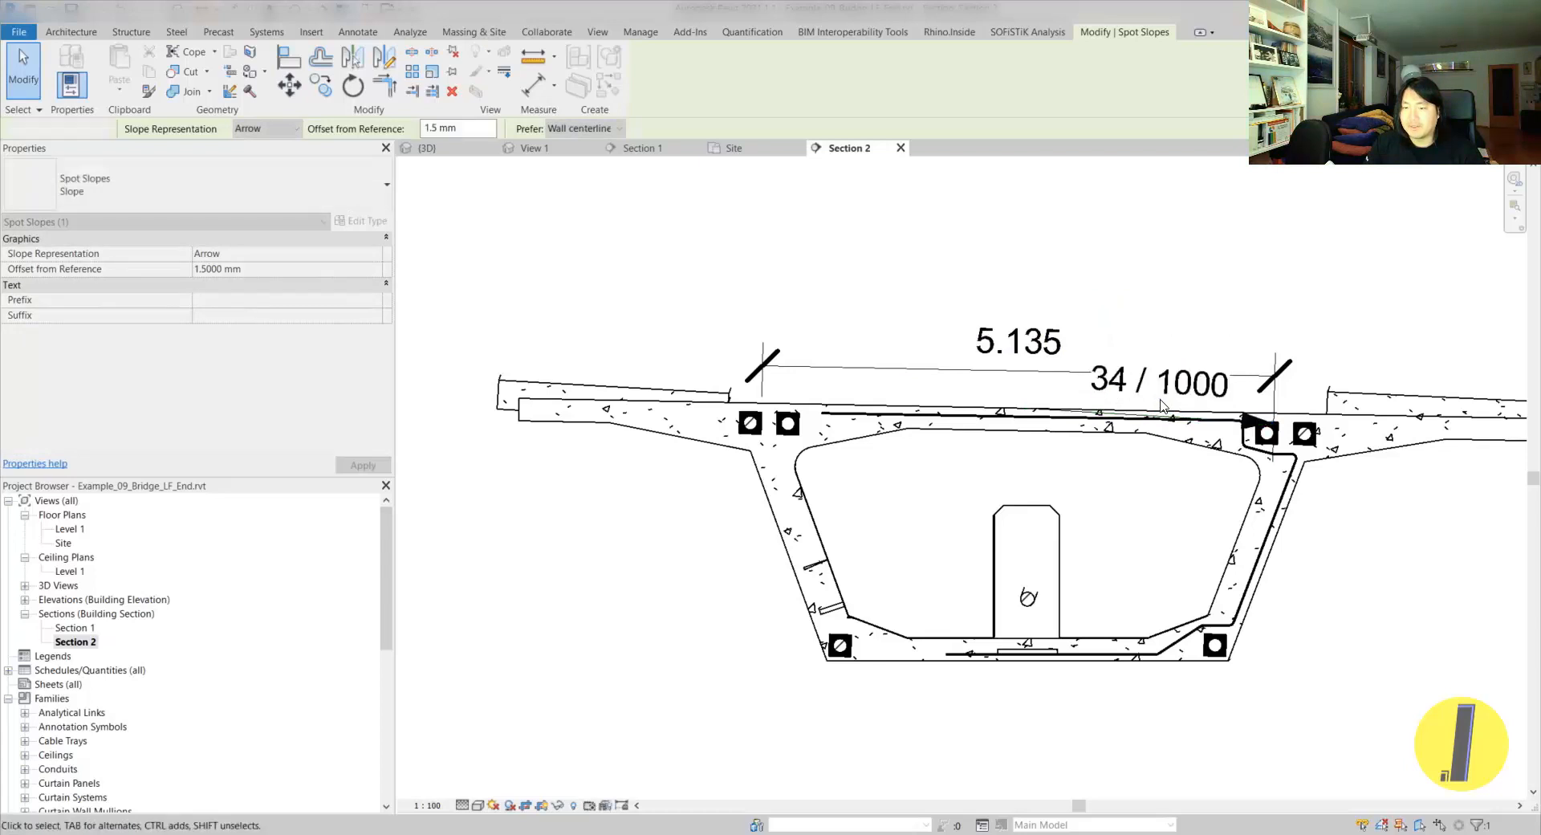
pyautogui.click(1302, 526)
pyautogui.click(1185, 364)
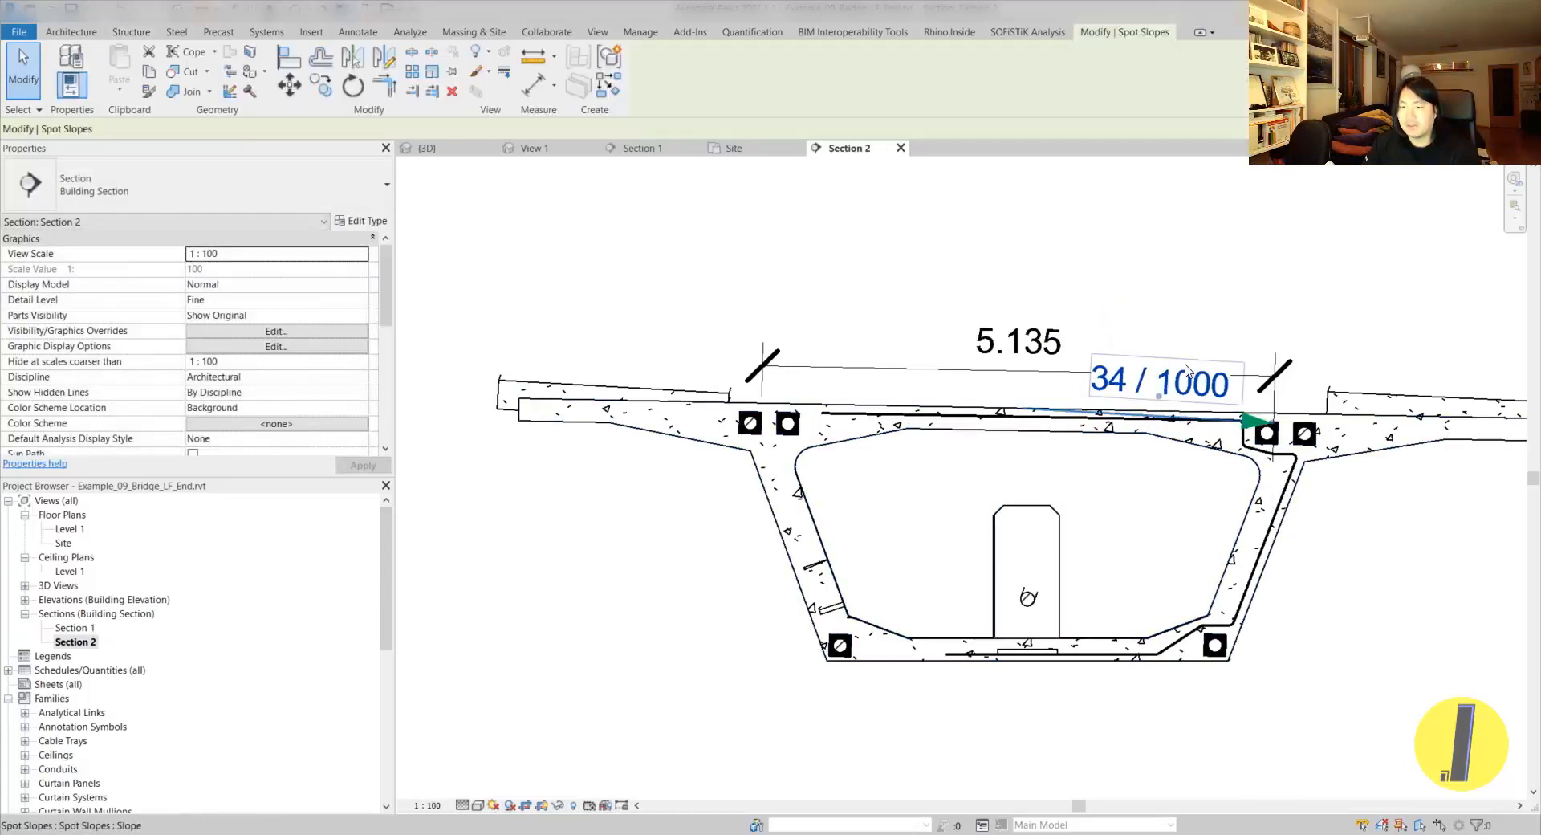
pyautogui.press('Delete')
# - Add spot elevations with leaders at the left railing base plate's inner top corner and the box girder's bottom right corner
pyautogui.press('l')
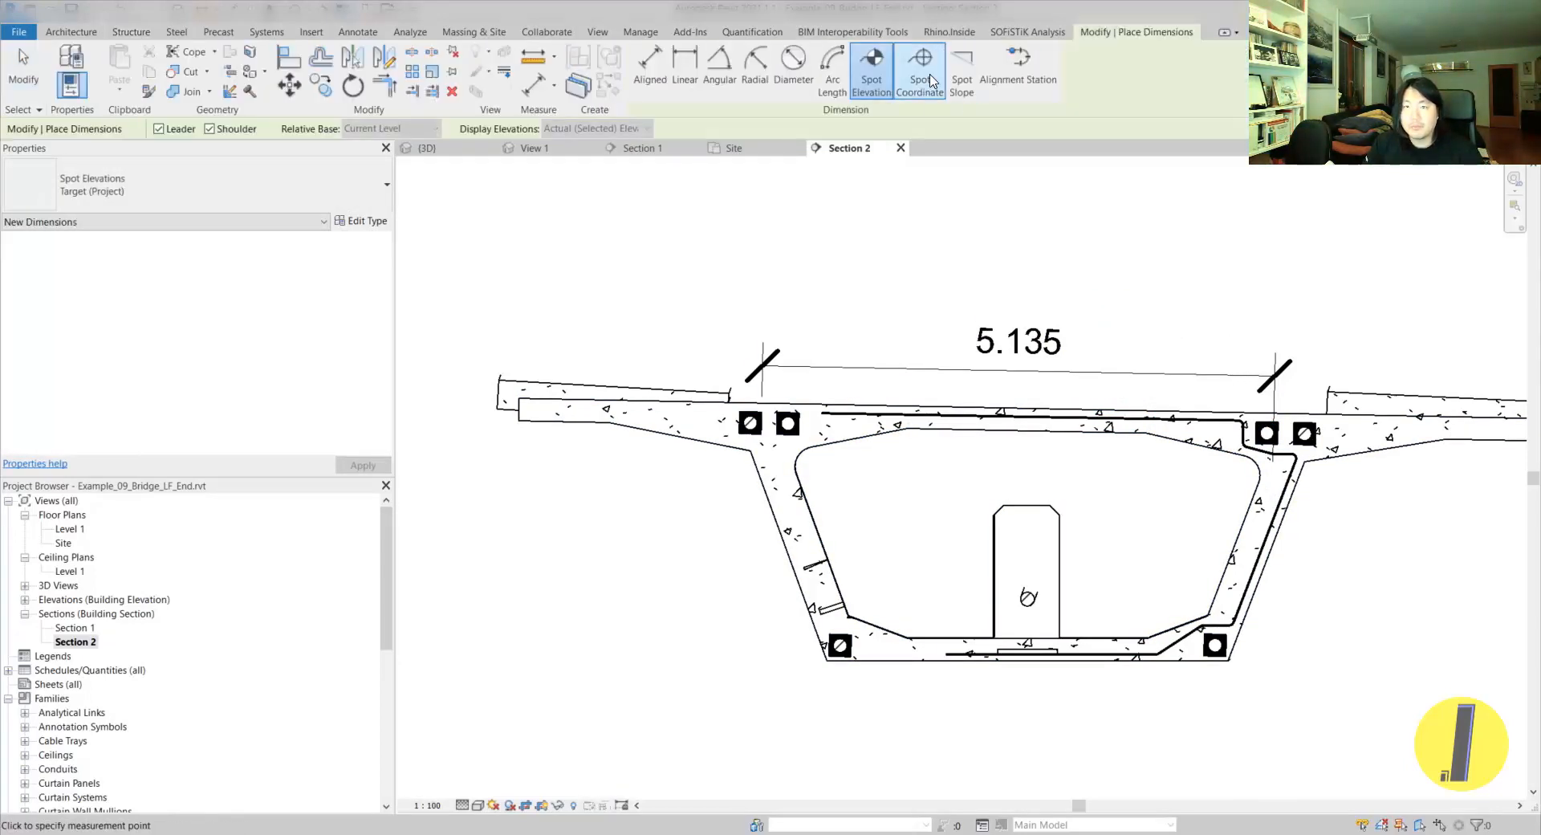
pyautogui.click(730, 388)
pyautogui.click(708, 301)
pyautogui.click(646, 301)
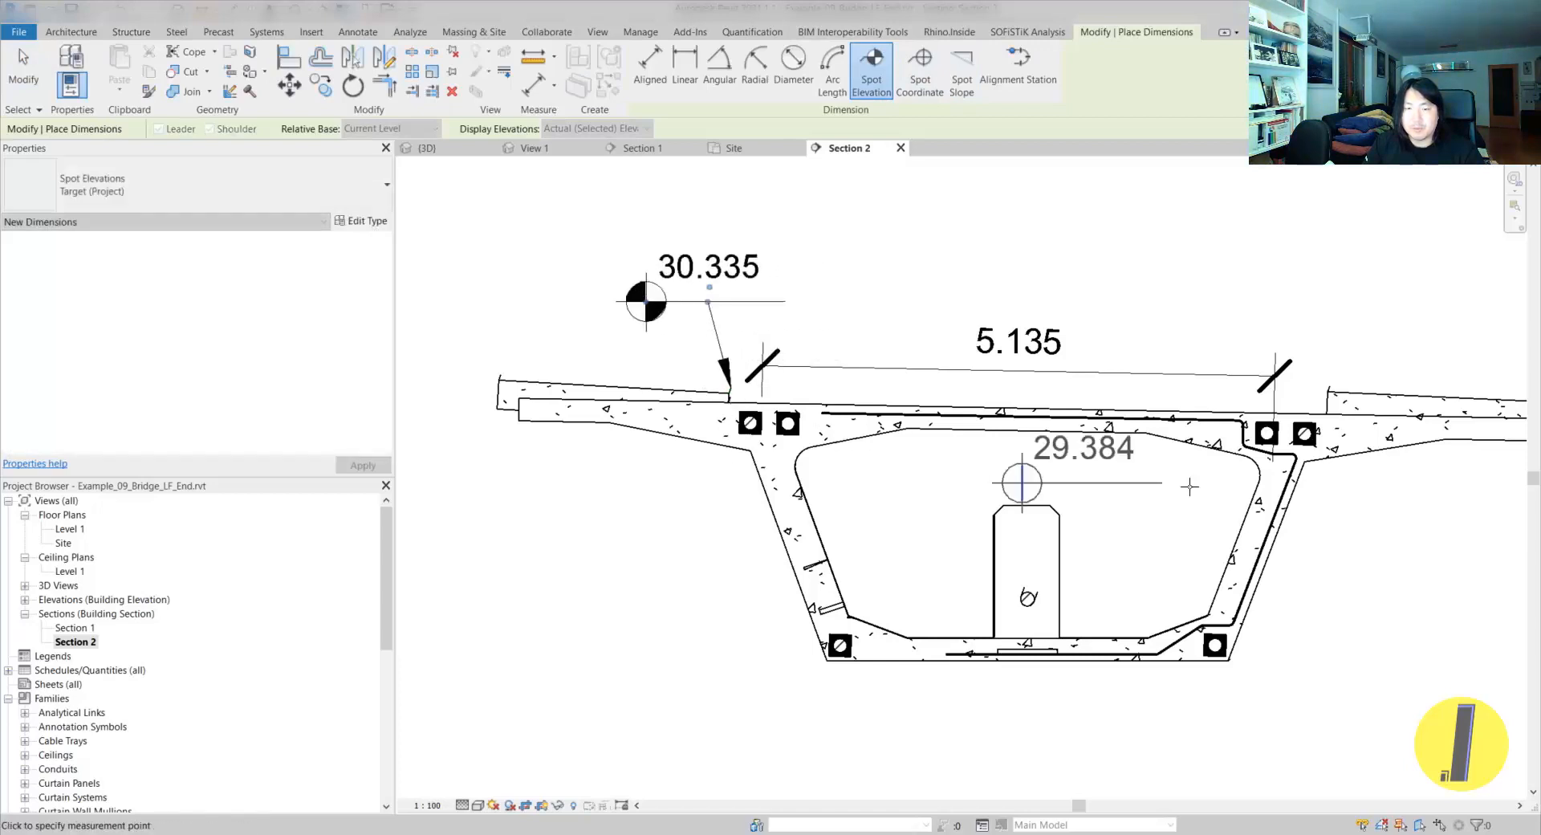
pyautogui.click(1230, 659)
pyautogui.click(1280, 713)
pyautogui.click(1369, 713)
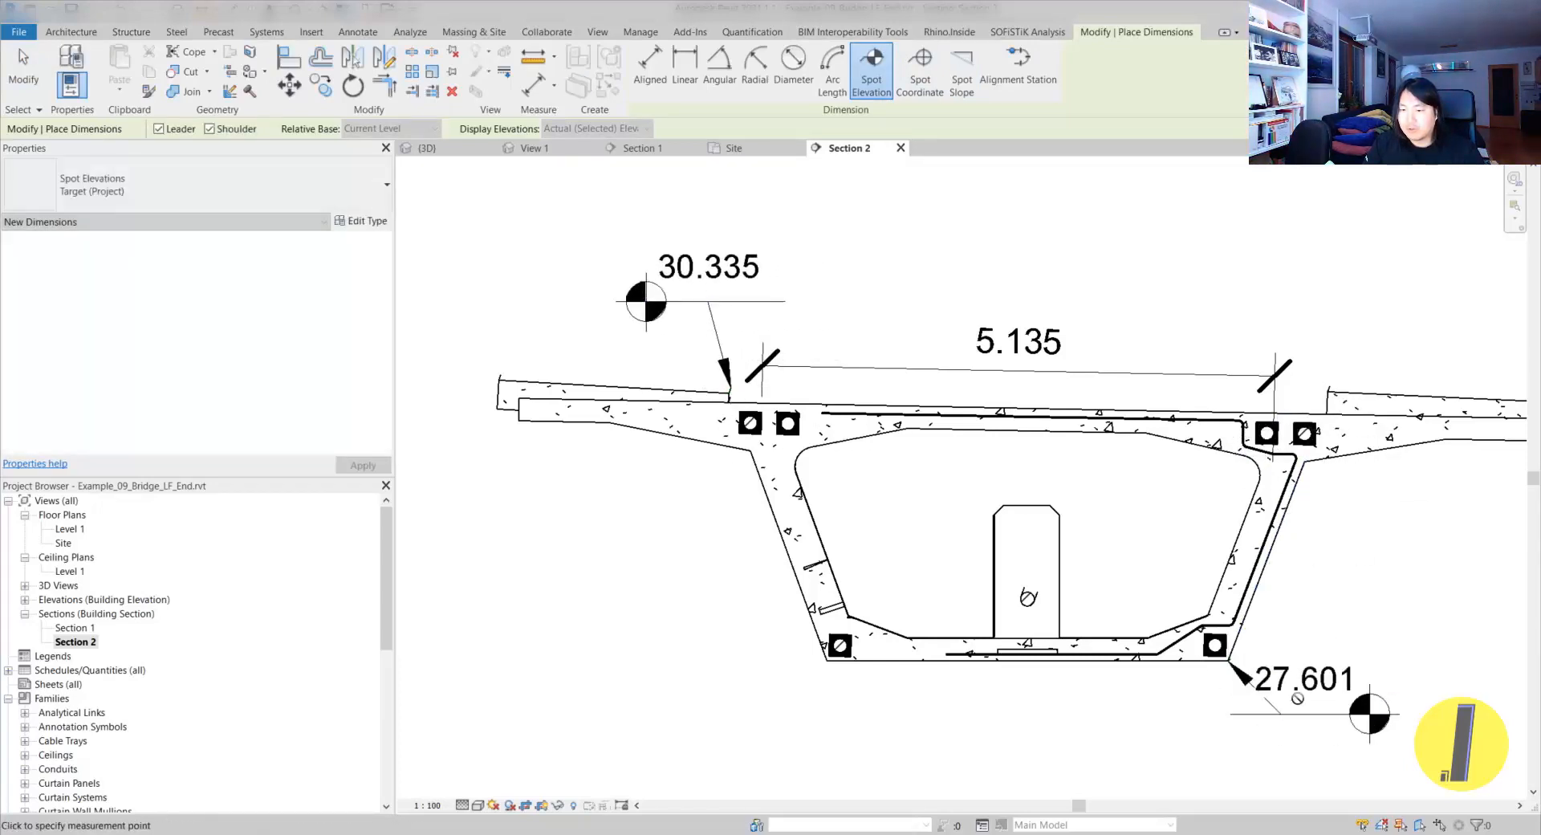
pyautogui.press('i')
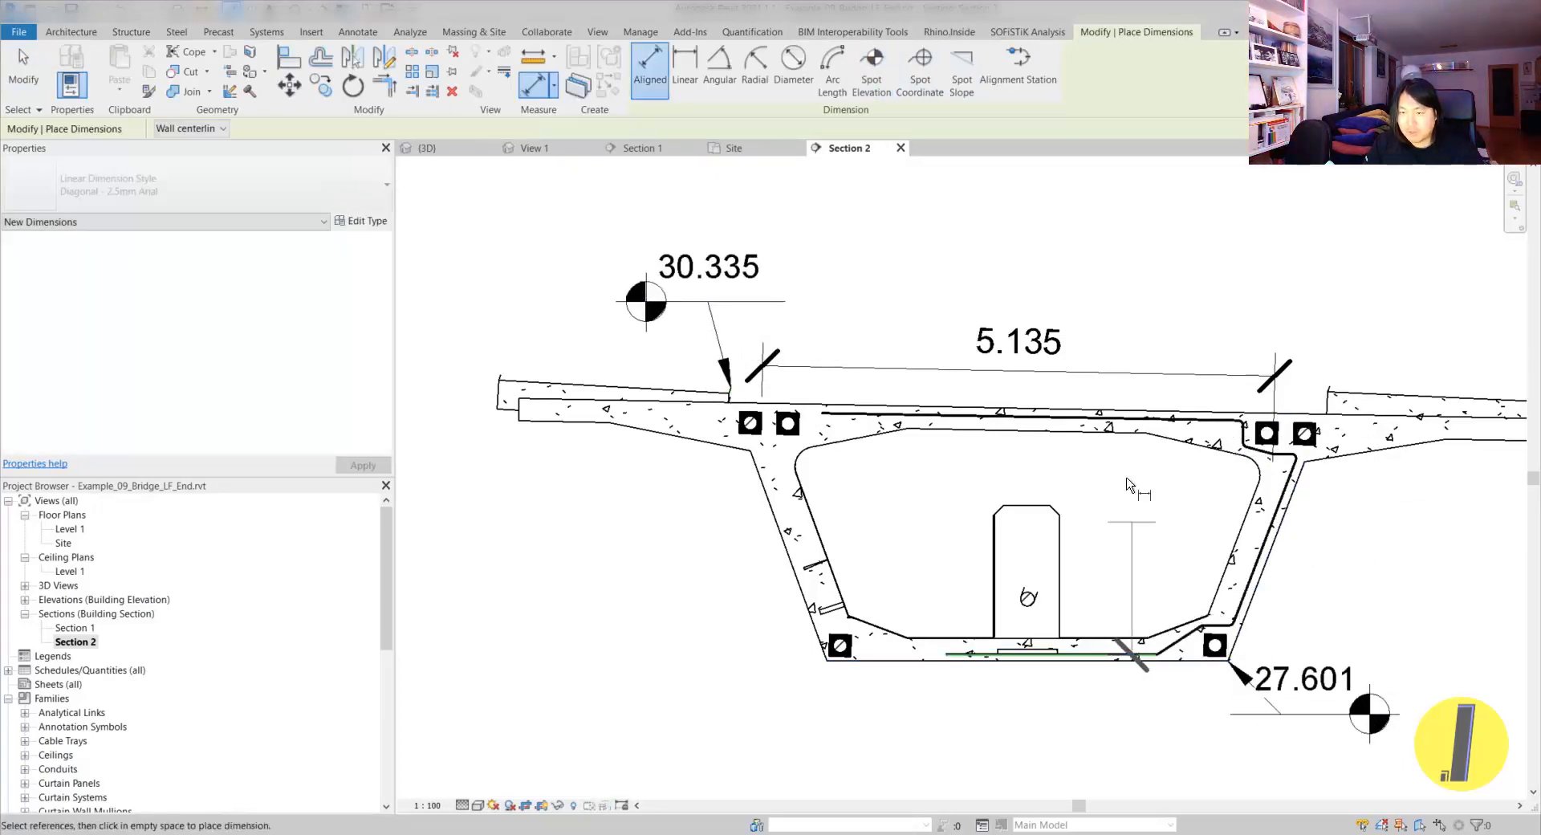
pyautogui.click(1037, 511)
pyautogui.press('Escape')
pyautogui.click(1014, 662)
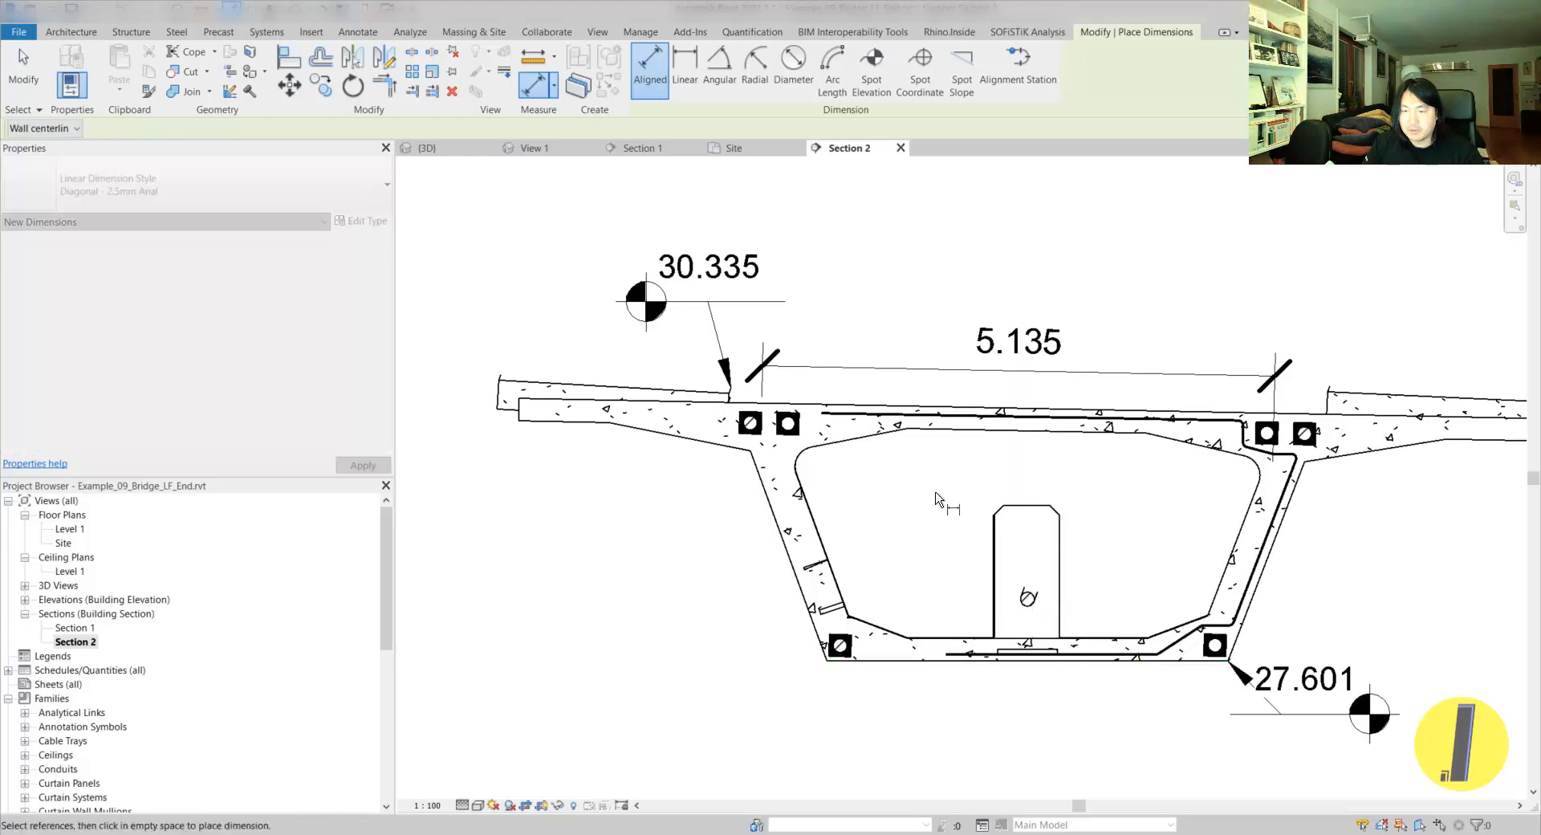
pyautogui.click(520, 418)
pyautogui.press('Escape')
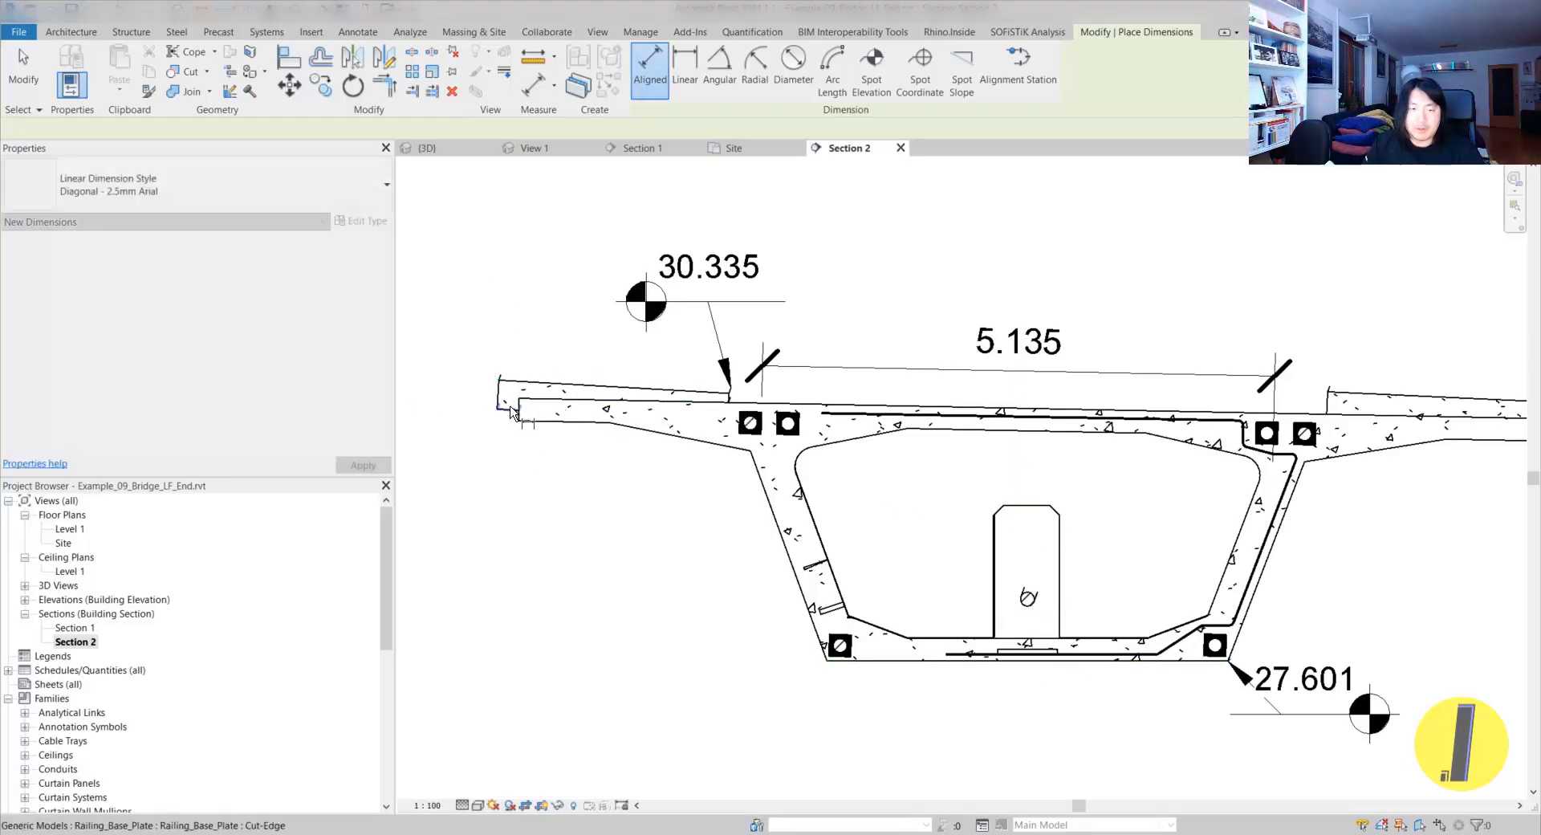
# - Dimension the height of the left railing base plate's outer edge and leave the dimension command
pyautogui.scroll(2, 510, 413)
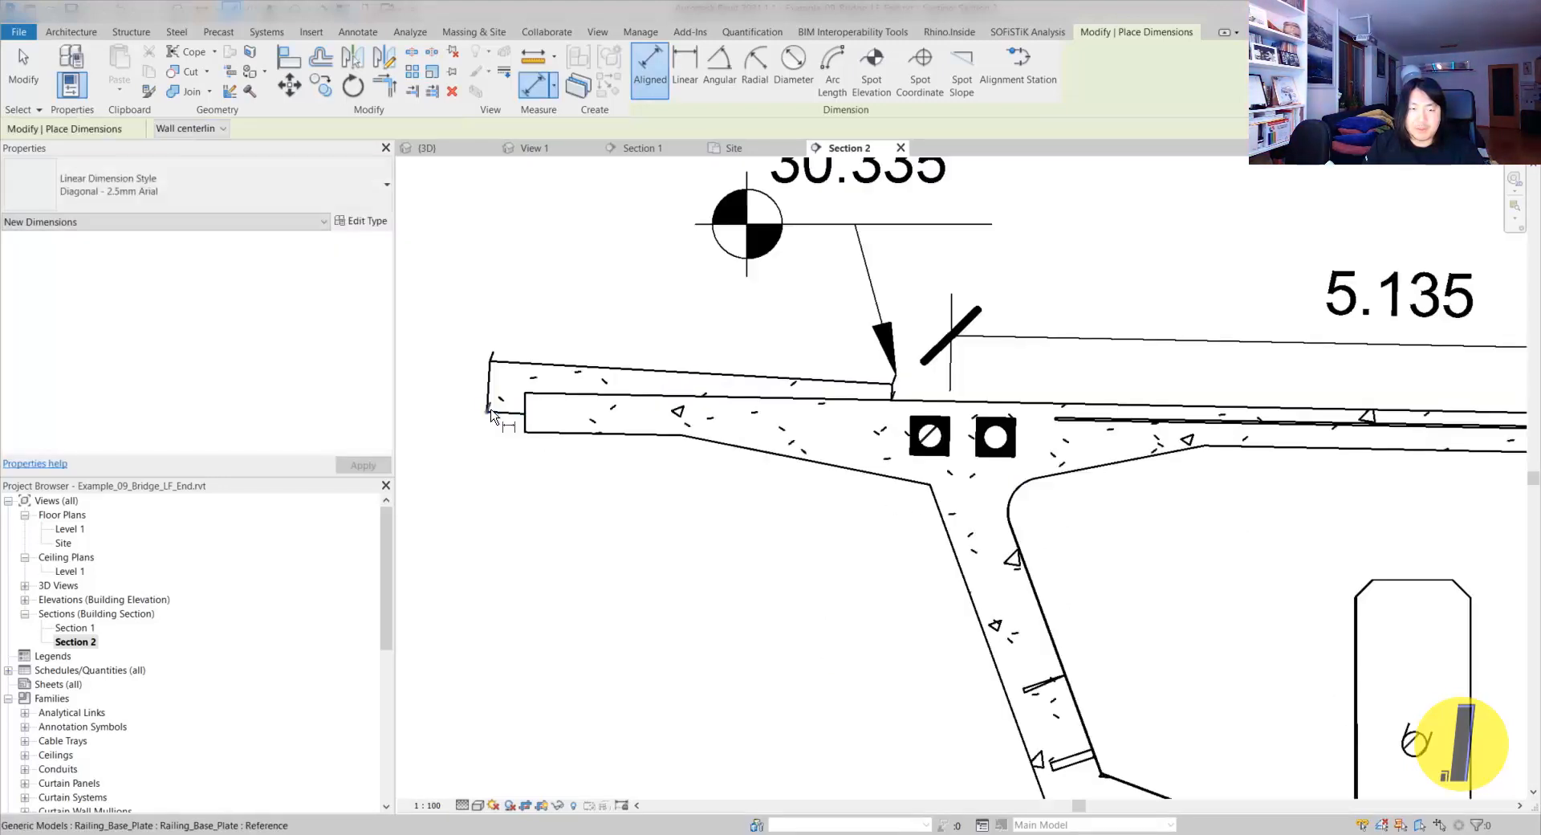
pyautogui.click(490, 365)
pyautogui.scroll(-2, 476, 394)
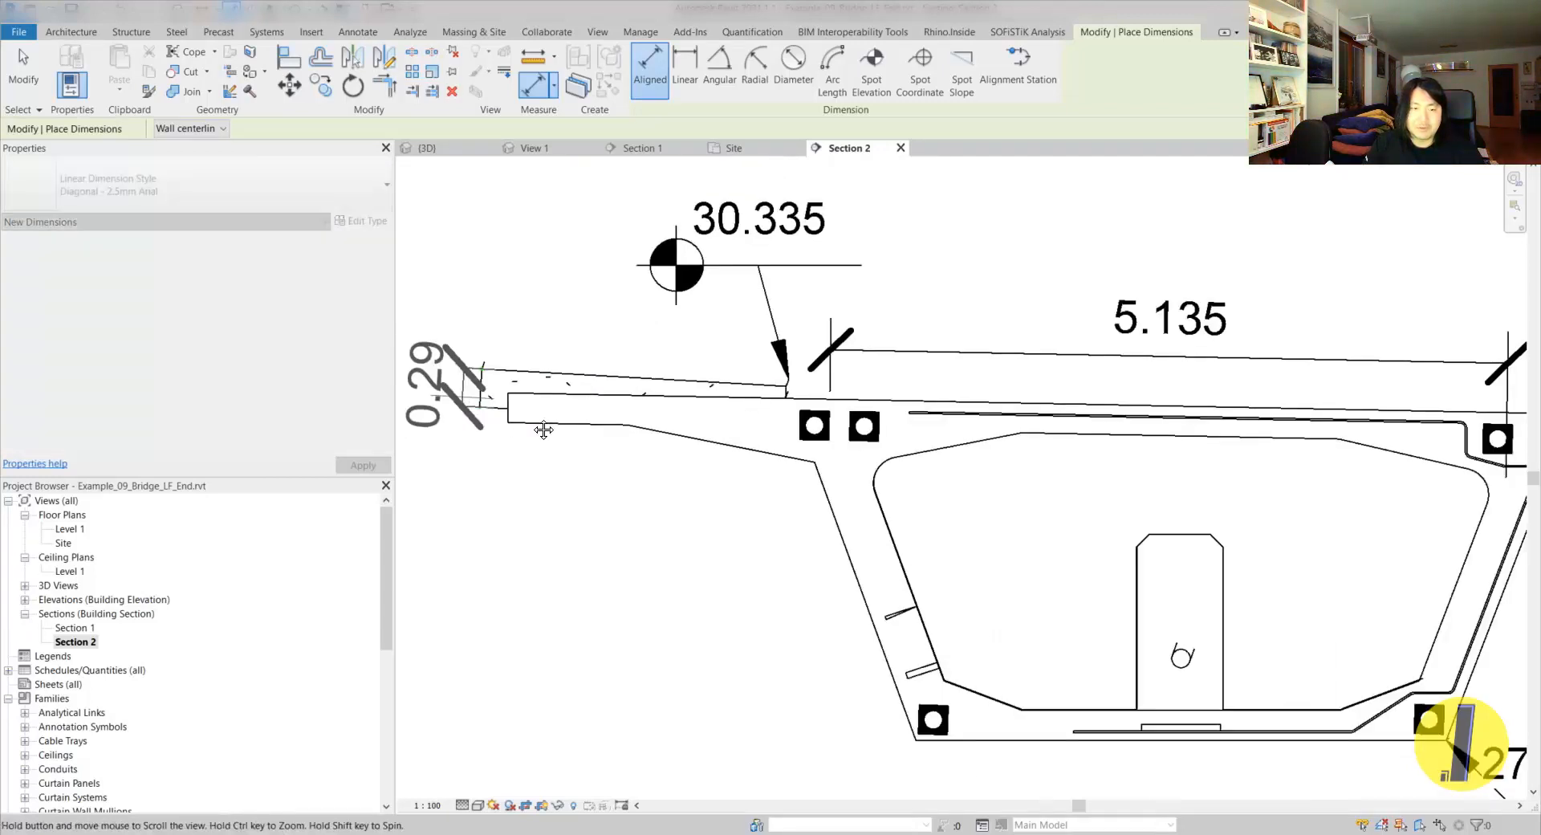
pyautogui.moveTo(506, 423); pyautogui.dragTo(647, 450, button='middle')
pyautogui.click(571, 425)
pyautogui.scroll(-3, 608, 479)
pyautogui.press('Escape')
pyautogui.press('Escape')
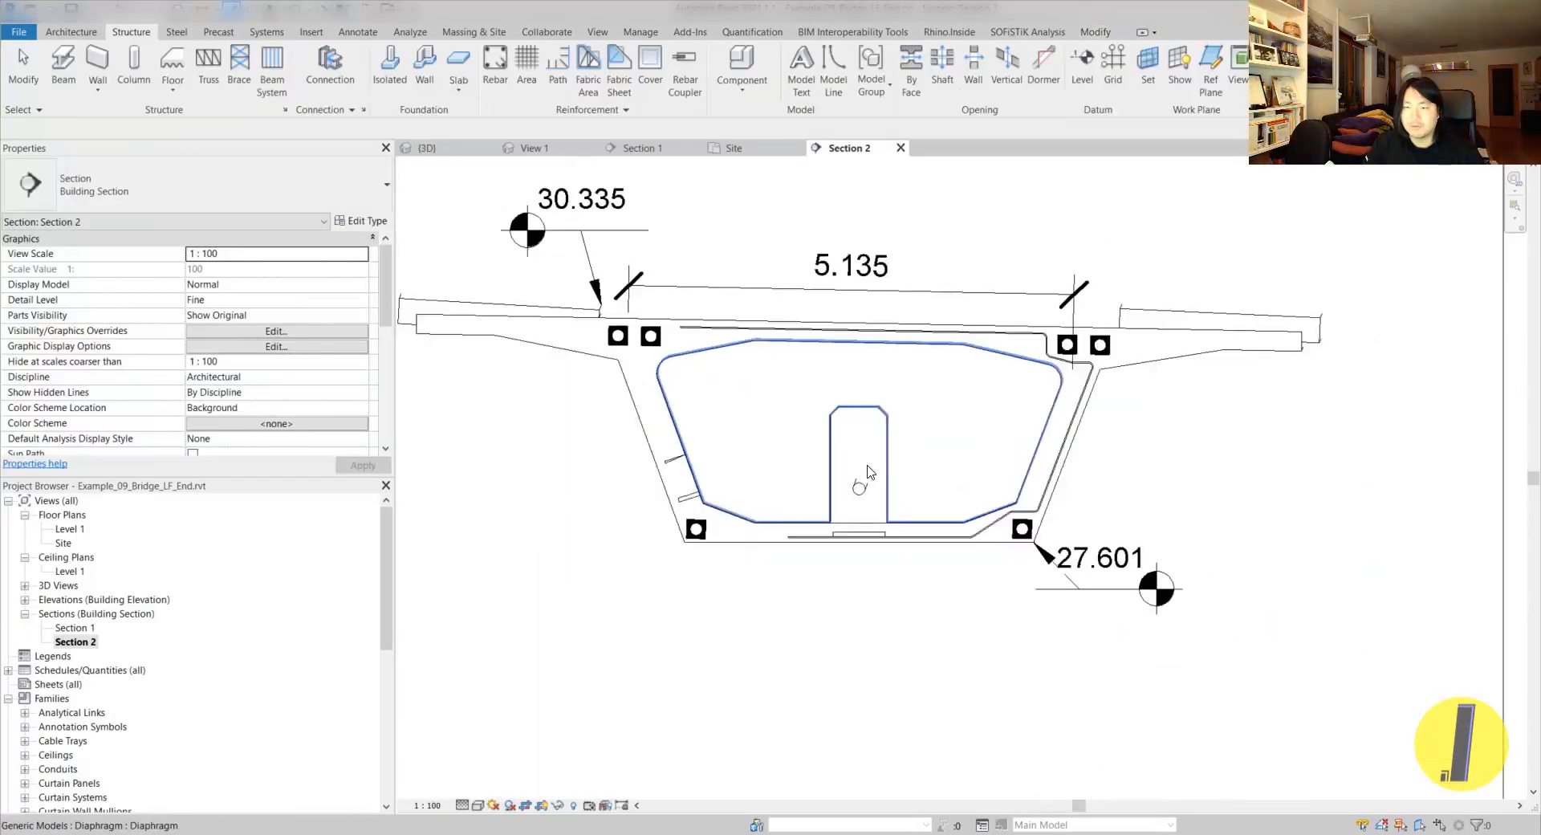
# - Return to the {3D} view, show the whole bridge and start an IFC export with the IFC2x3 Coordination View 2.0 setup
pyautogui.moveTo(944, 426); pyautogui.dragTo(1009, 484, button='middle')
pyautogui.click(295, 9)
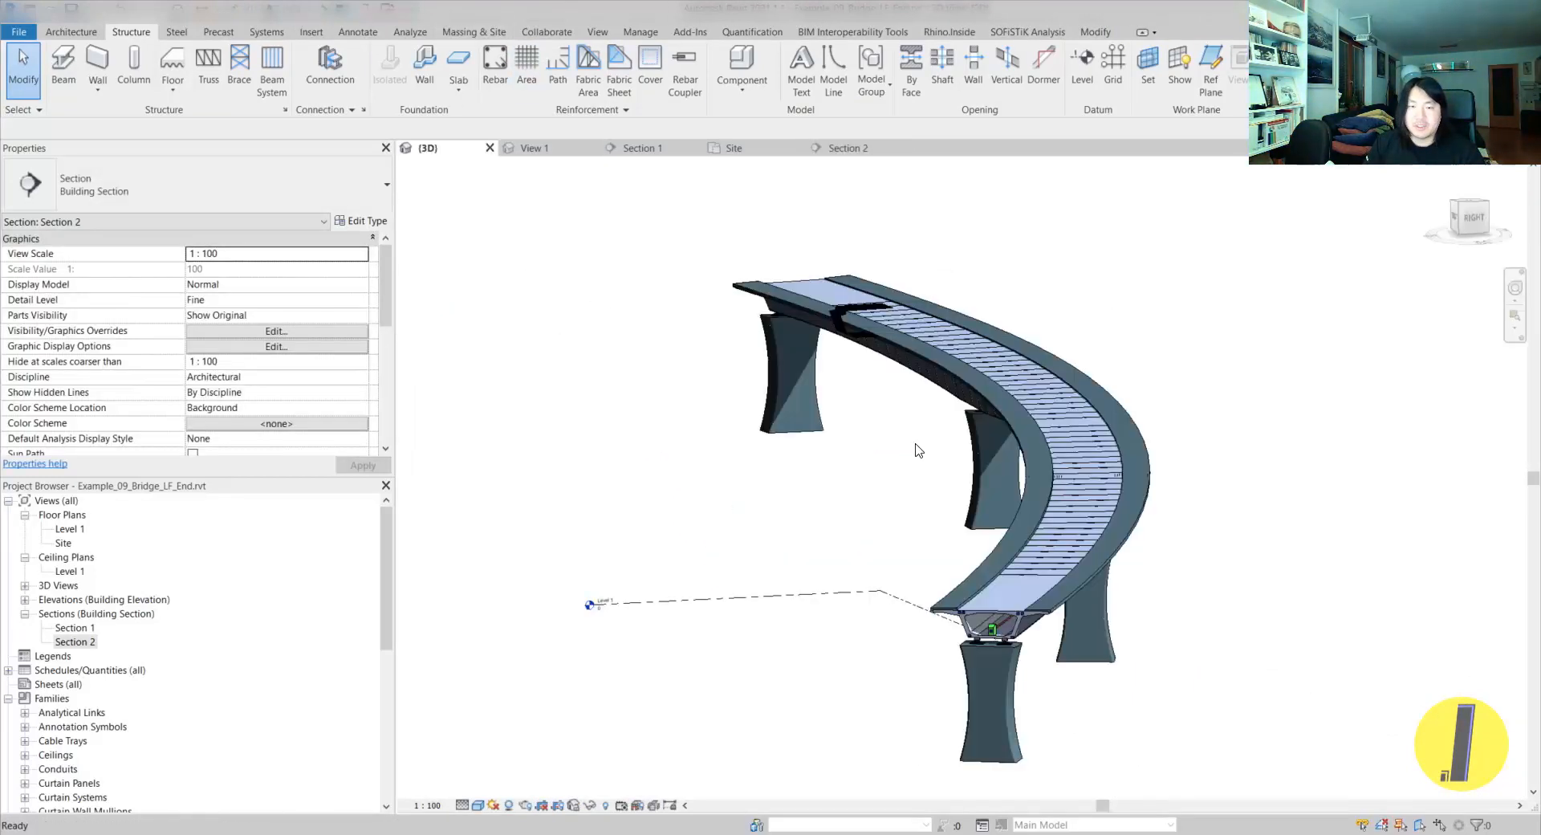
pyautogui.keyDown('shift'); pyautogui.moveTo(1272, 584); pyautogui.dragTo(1154, 572, button='middle'); pyautogui.keyUp('shift')
pyautogui.keyDown('shift'); pyautogui.moveTo(1062, 502); pyautogui.dragTo(904, 503, button='middle'); pyautogui.keyUp('shift')
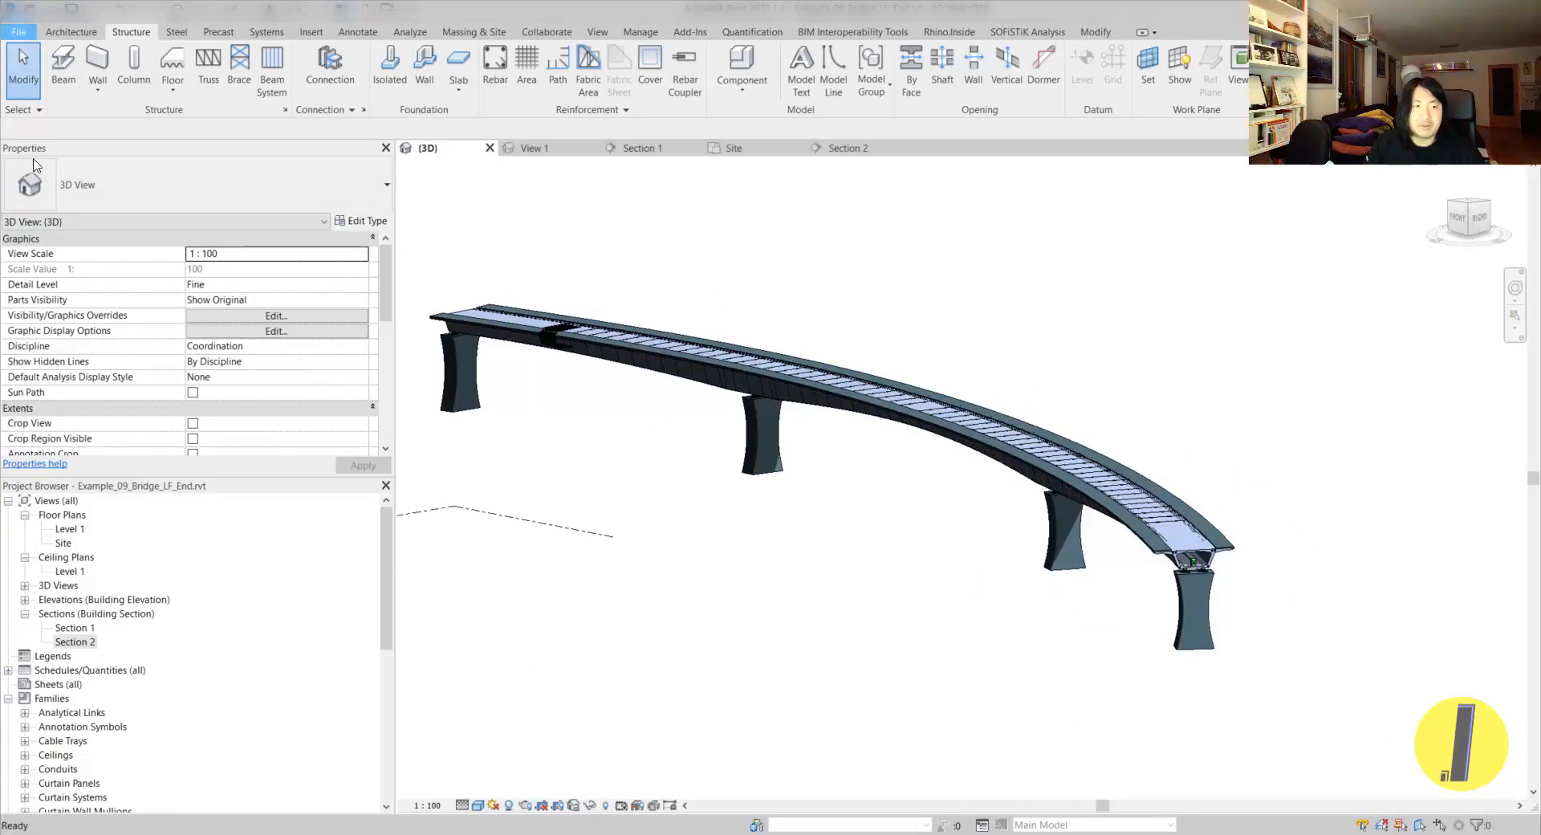
pyautogui.click(18, 31)
pyautogui.moveTo(56, 288)
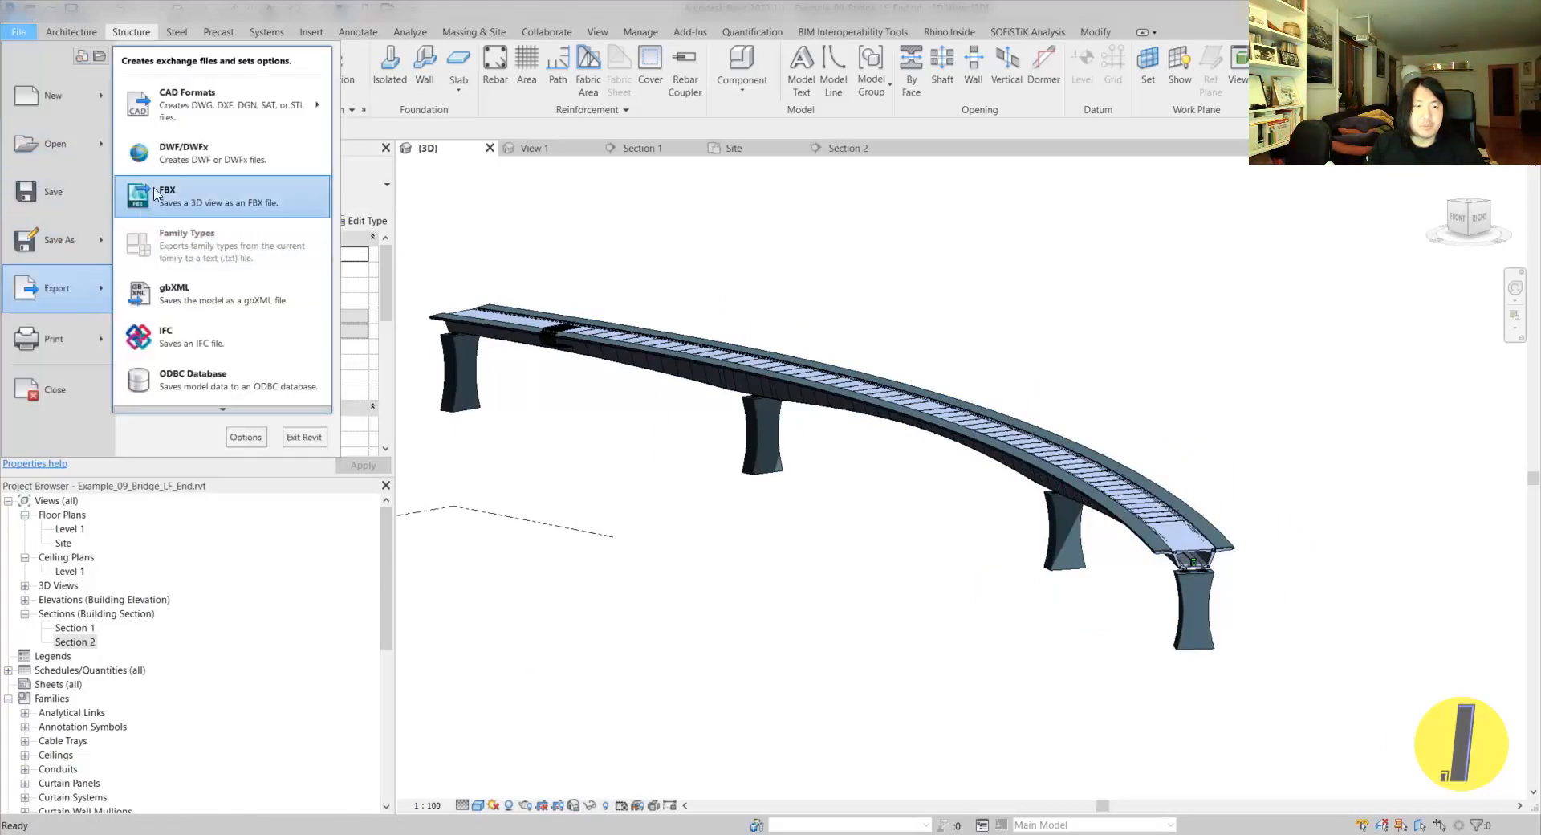
pyautogui.click(189, 327)
pyautogui.click(748, 272)
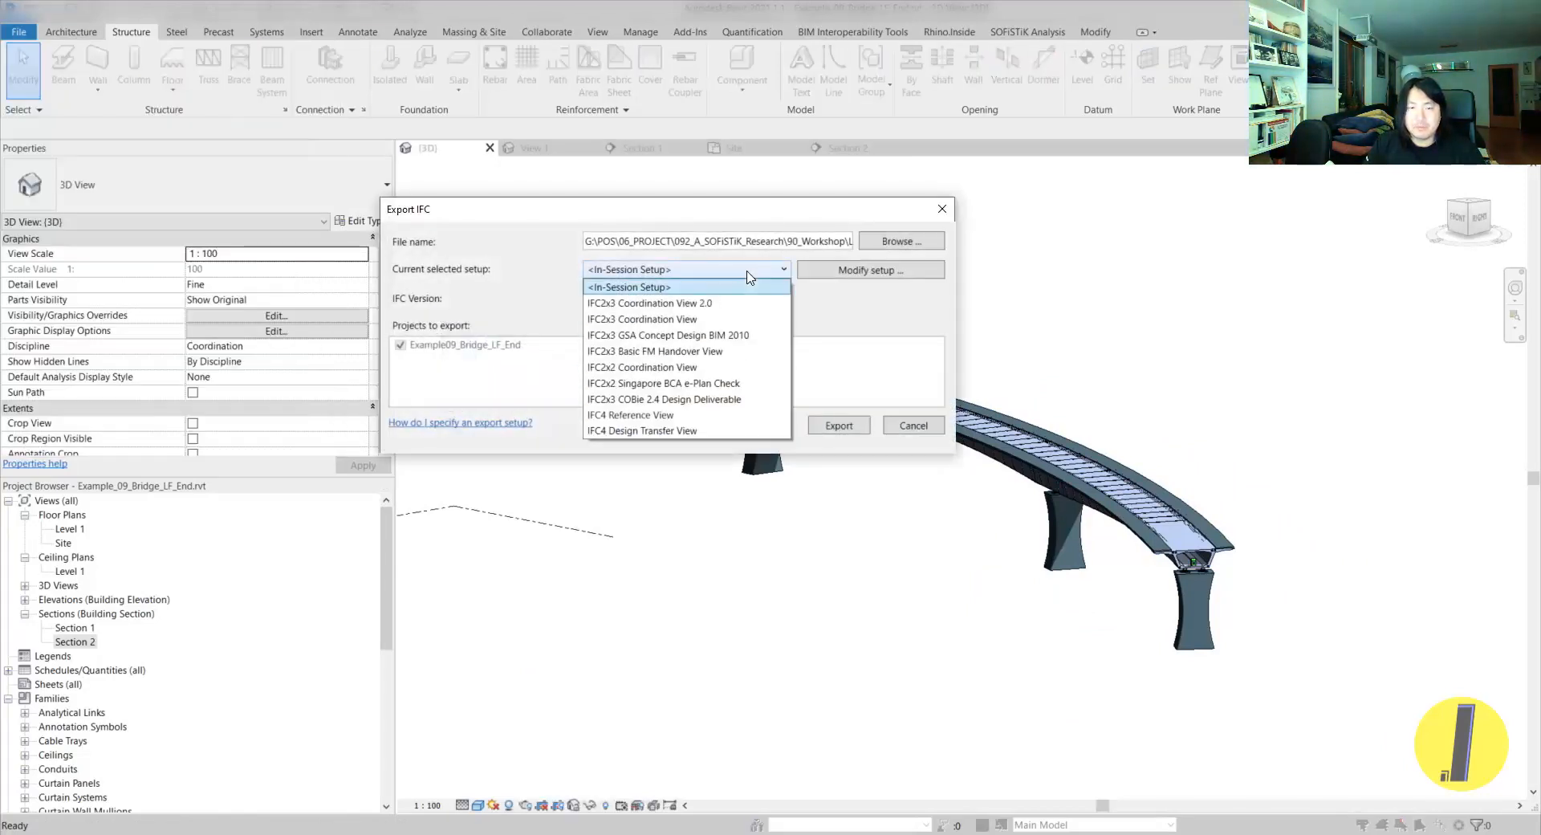
pyautogui.click(705, 303)
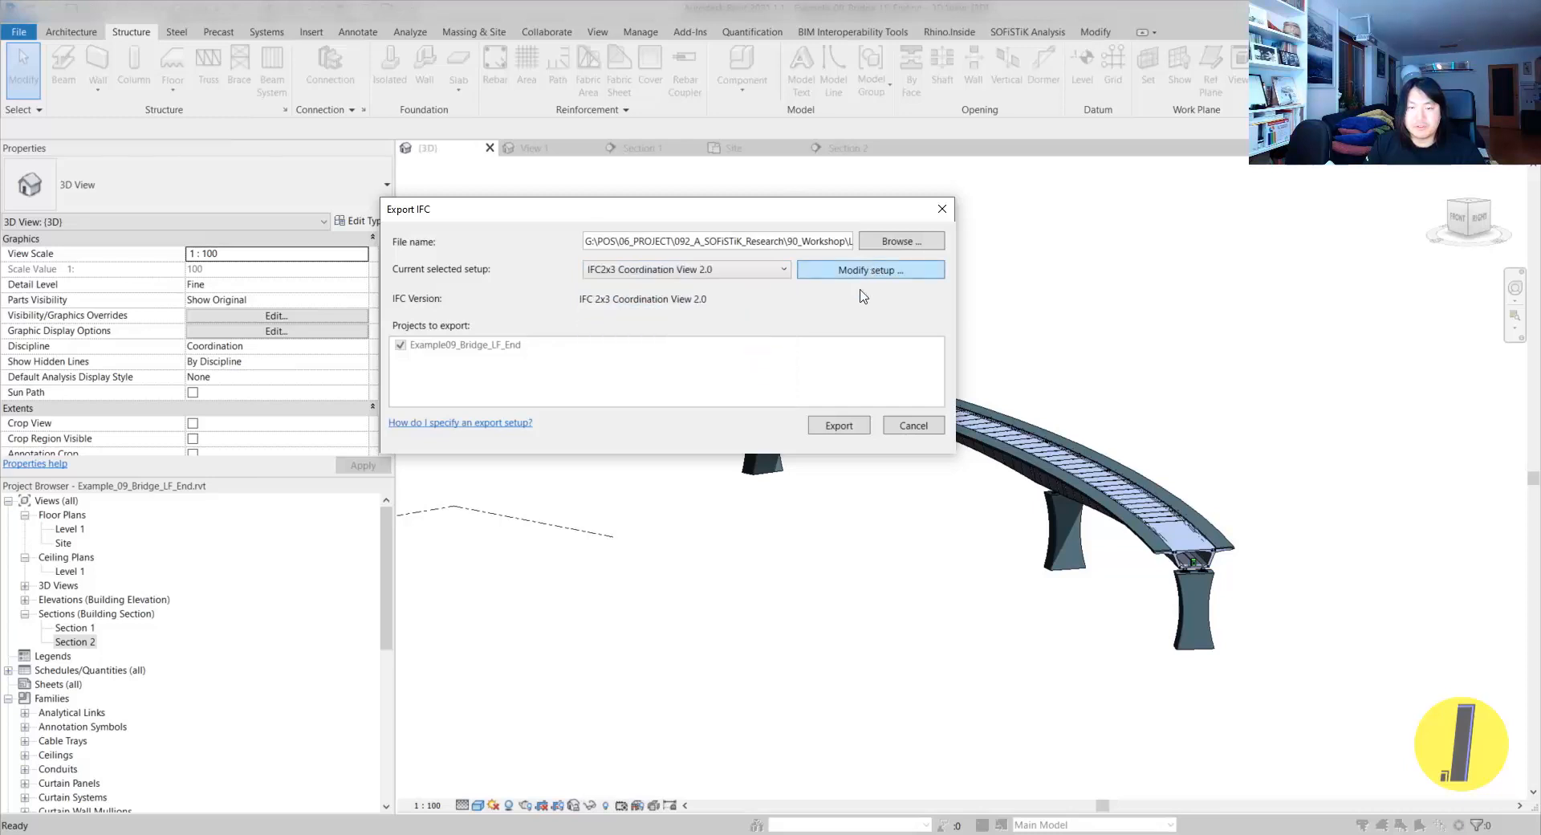
# - Check the selected setup's property set options and create a new IFC export setup named Setup 1
pyautogui.click(868, 273)
pyautogui.click(688, 196)
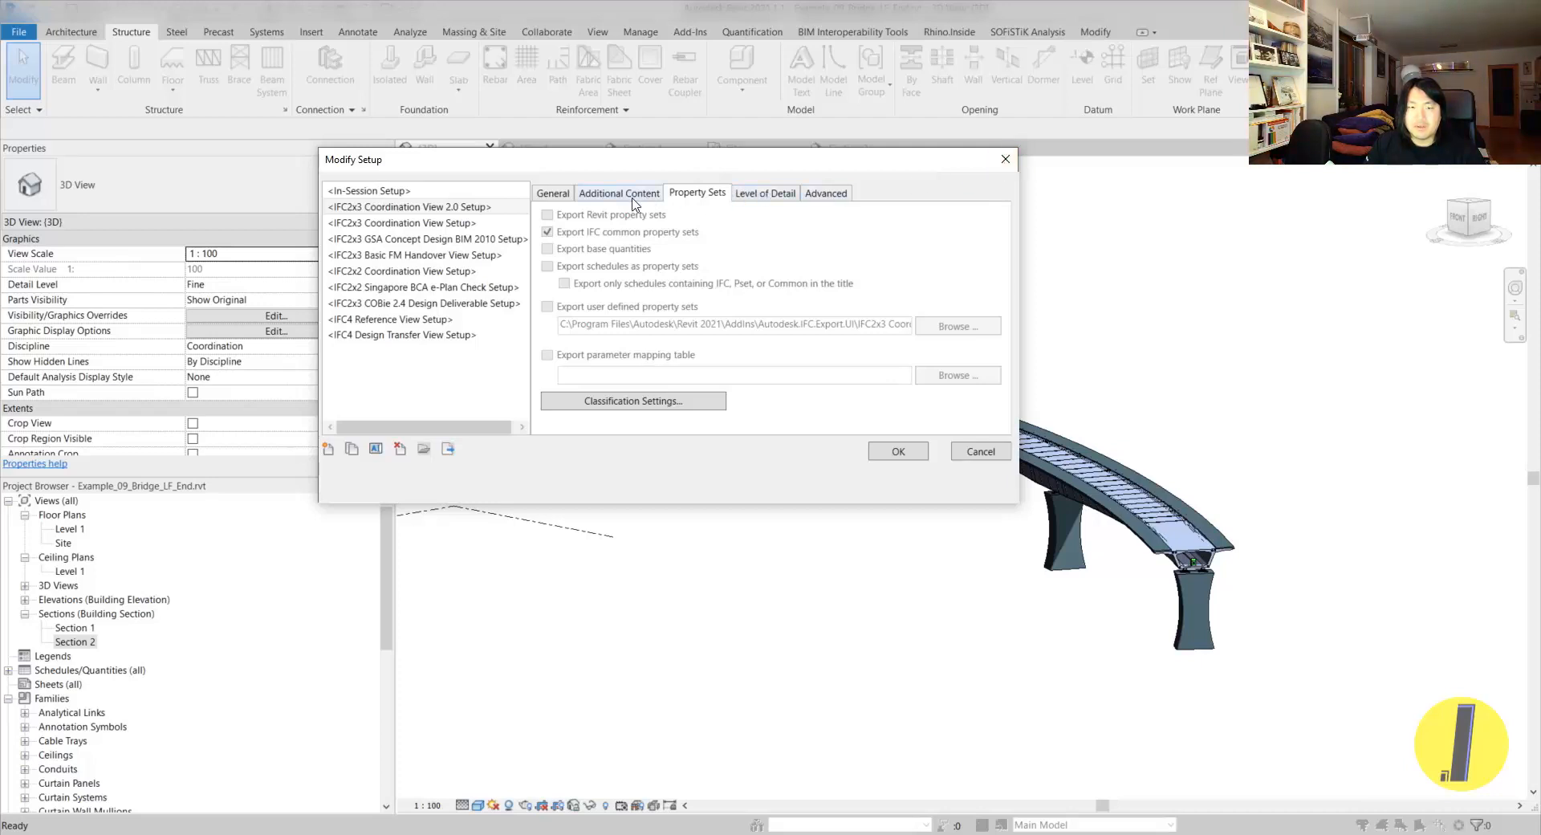
pyautogui.click(328, 449)
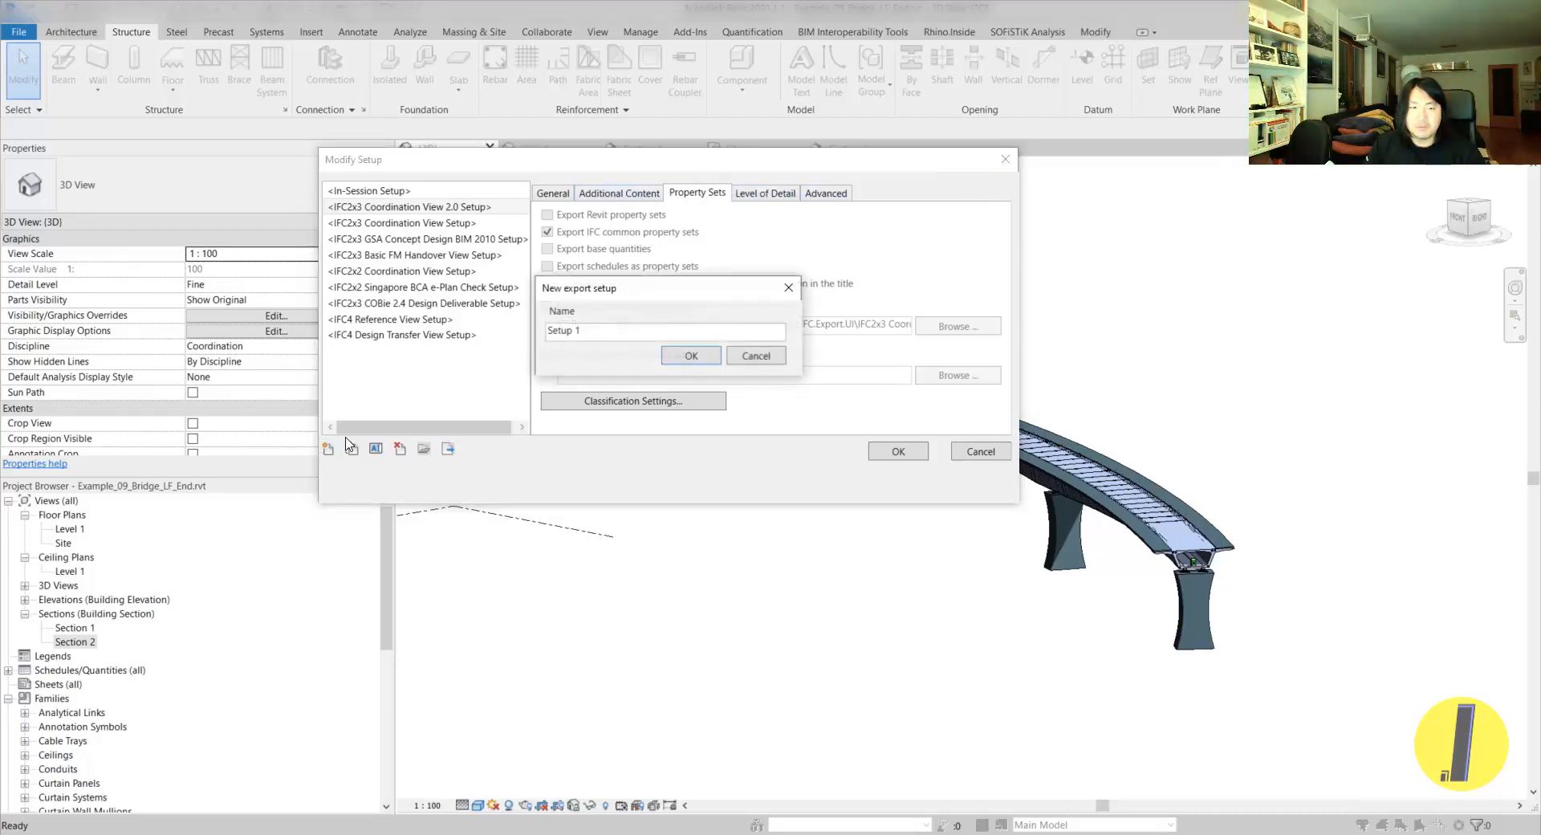
pyautogui.click(691, 356)
# - Set Setup 1's coordinate base to Shared Coordinates and limit the export to elements visible in view
pyautogui.click(567, 197)
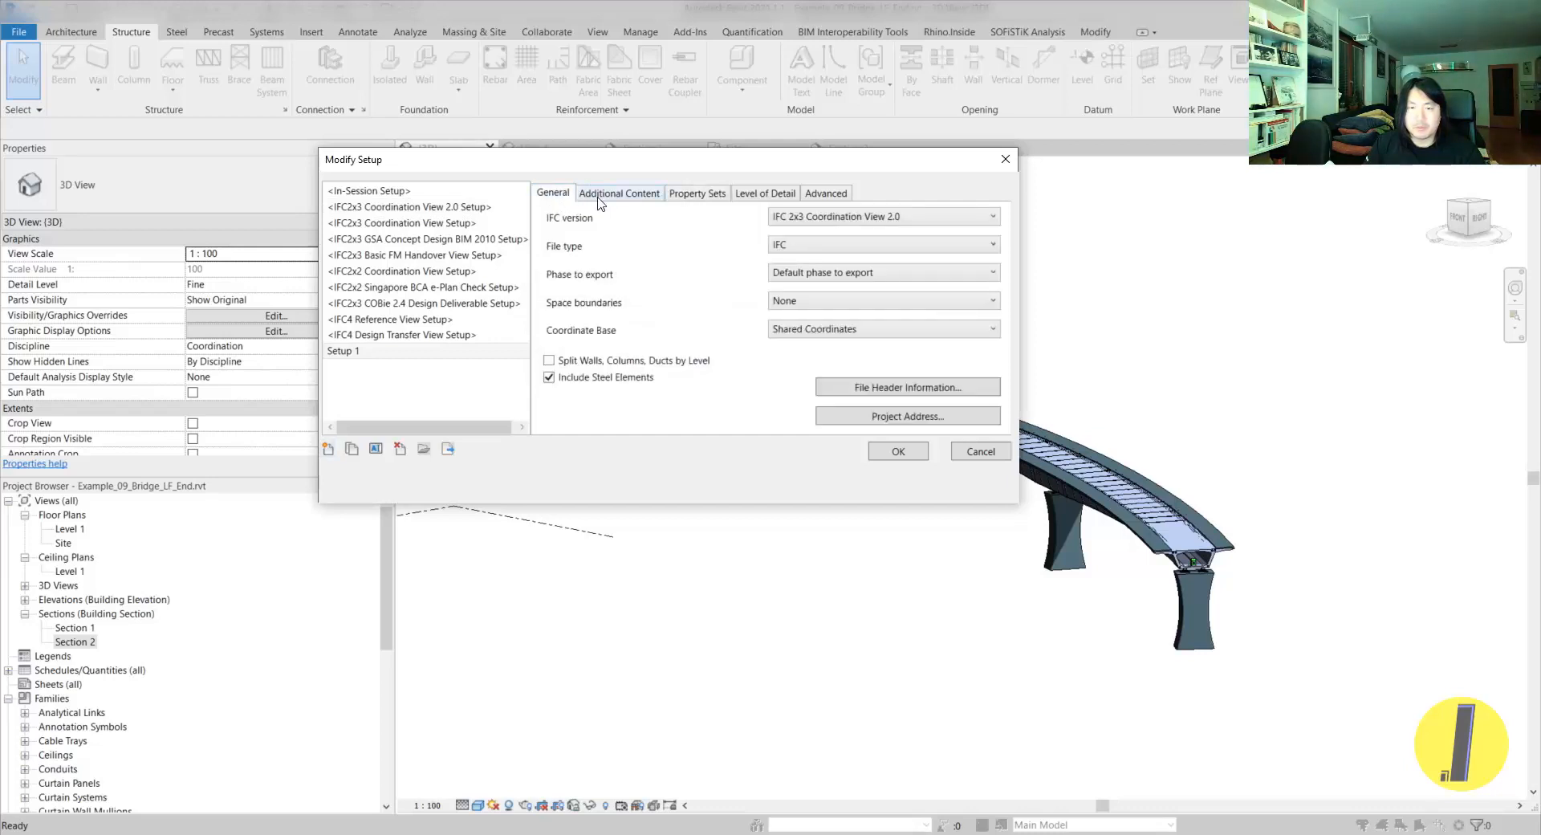
pyautogui.click(883, 329)
pyautogui.click(802, 344)
pyautogui.click(590, 193)
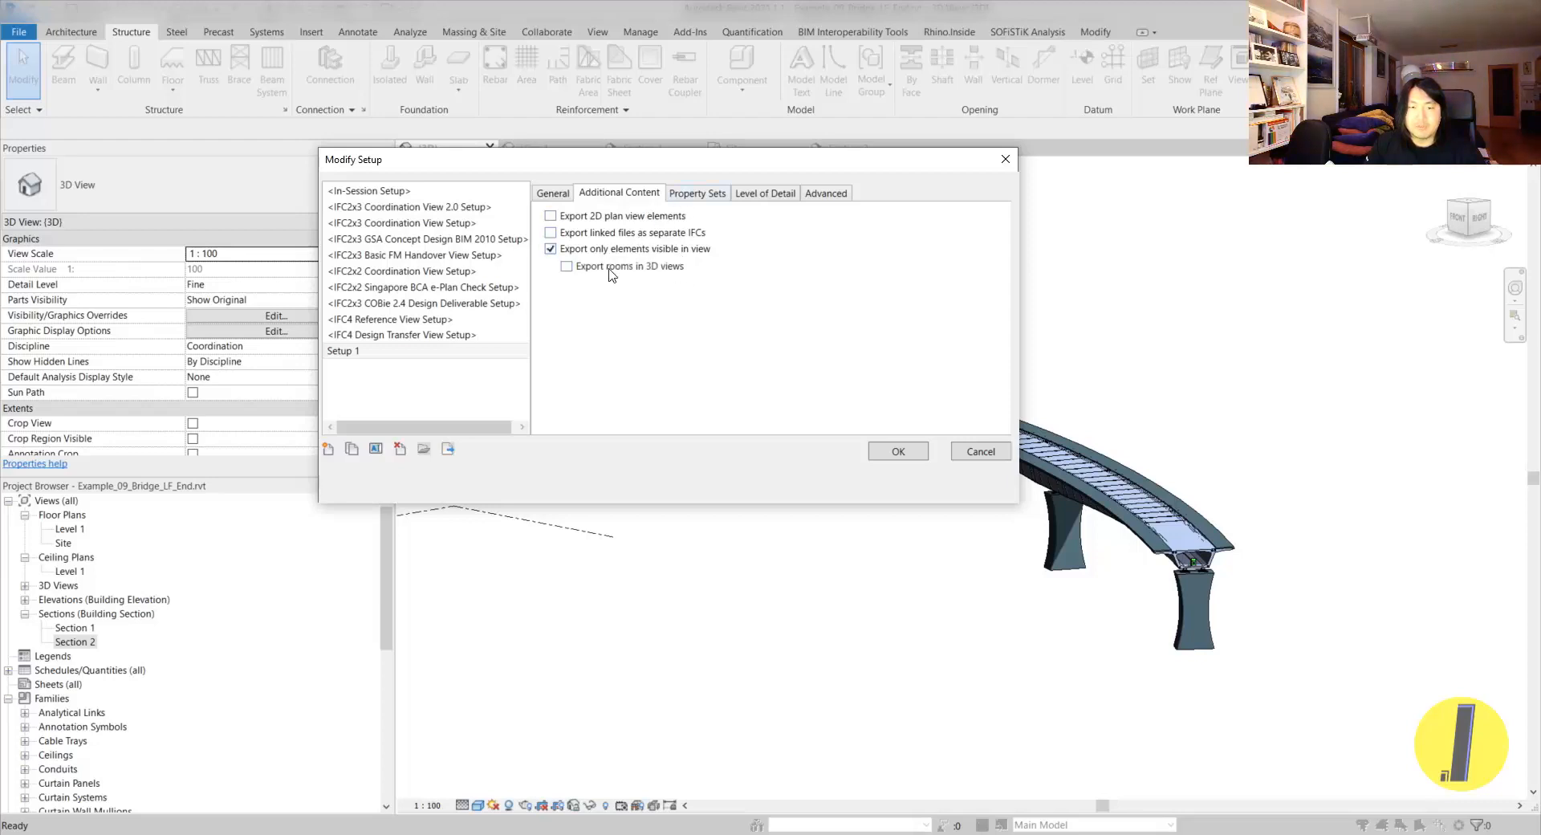
# - Enable the export of base quantities in Setup 1's property sets and review its advanced options
pyautogui.click(701, 195)
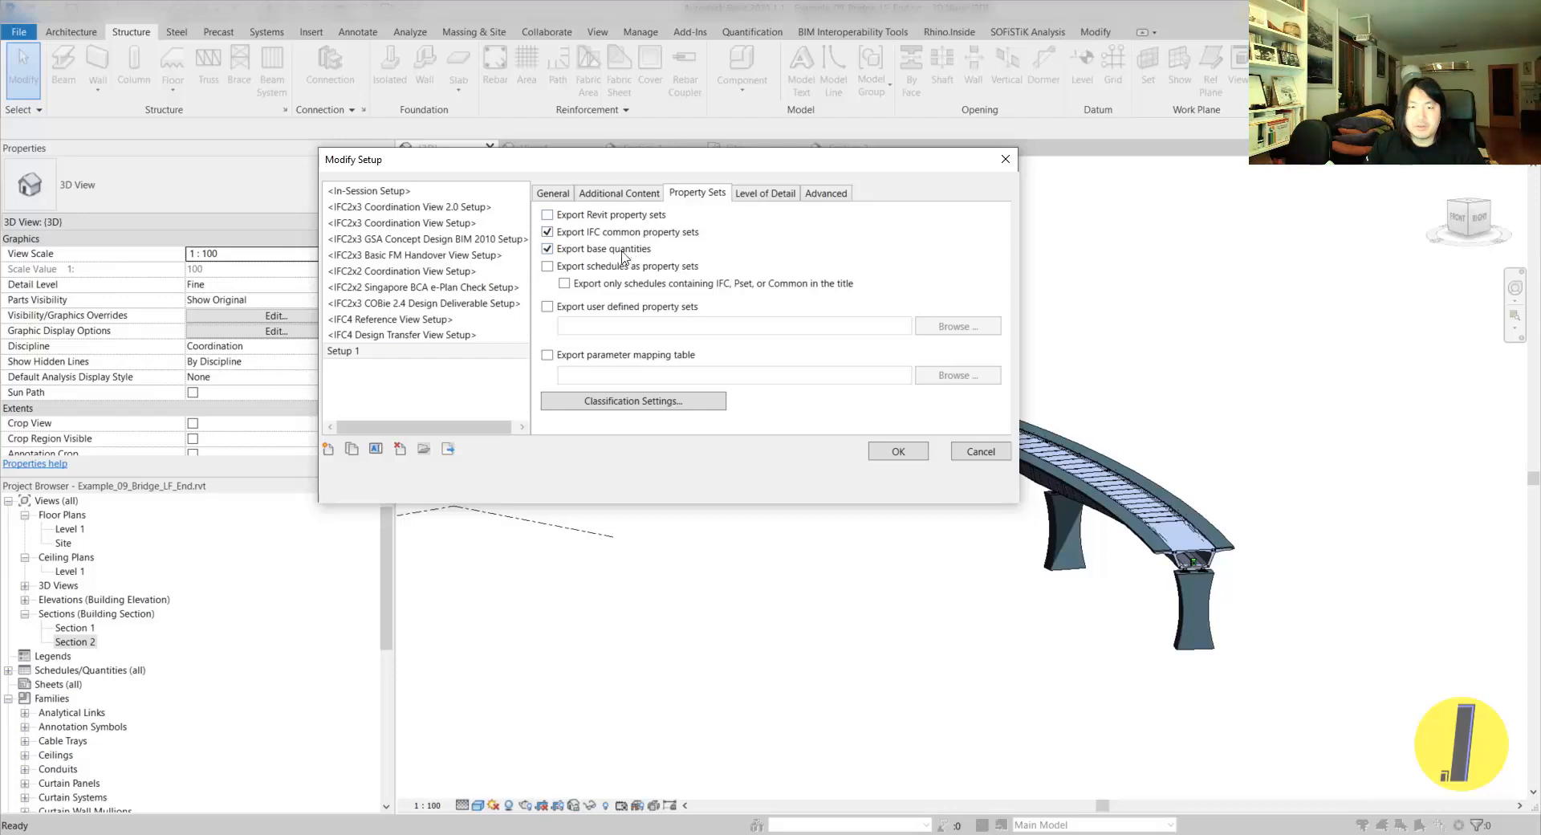
pyautogui.click(749, 192)
pyautogui.click(812, 194)
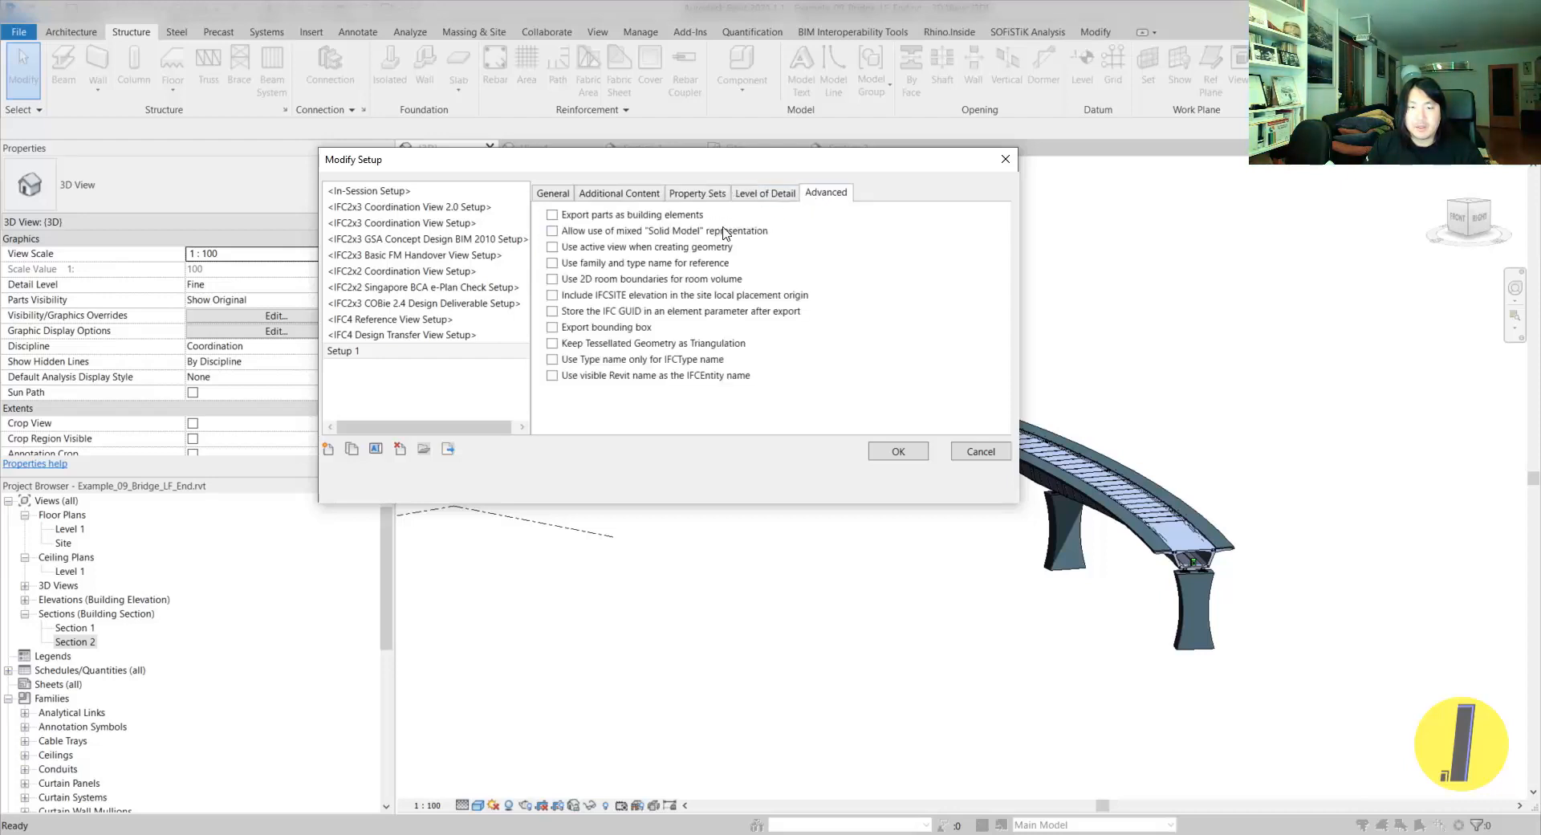
# - Set Setup 1's level of detail to High, enable family and type name for reference, and accept the setup
pyautogui.click(777, 195)
pyautogui.click(903, 221)
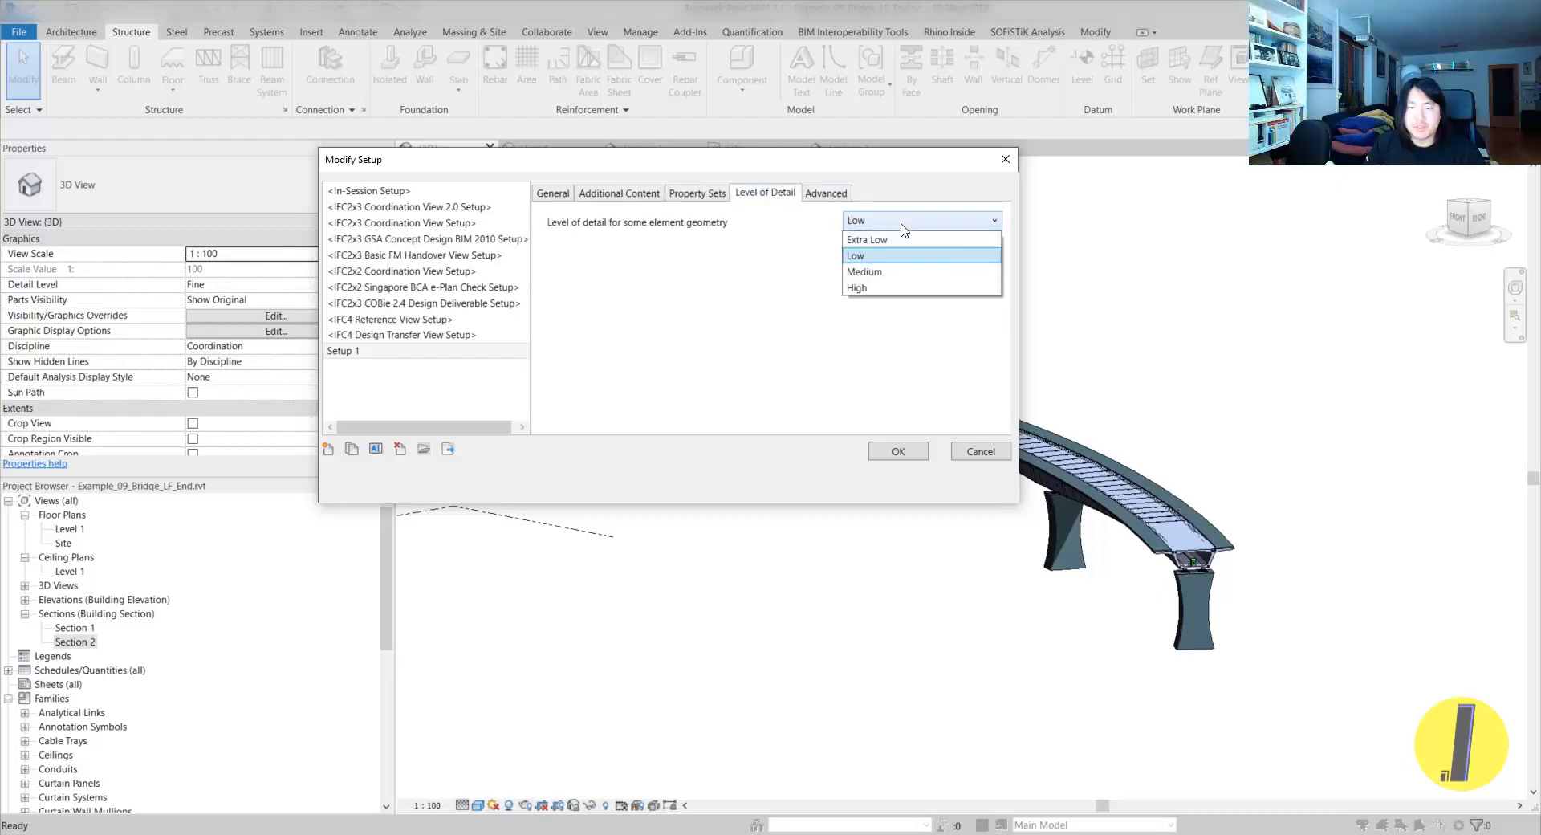
pyautogui.click(873, 288)
pyautogui.click(829, 196)
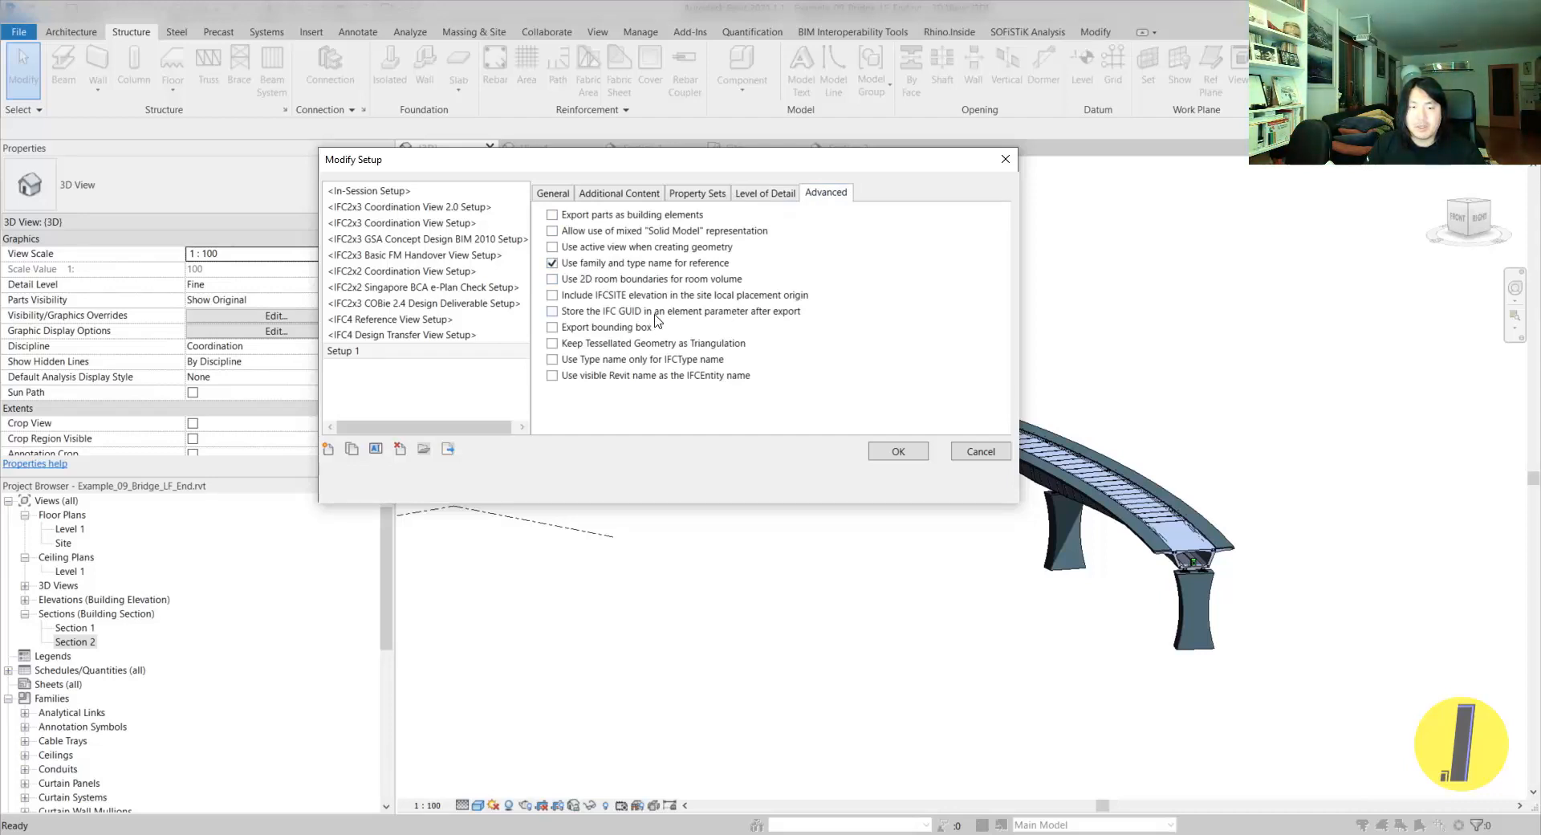
pyautogui.click(895, 452)
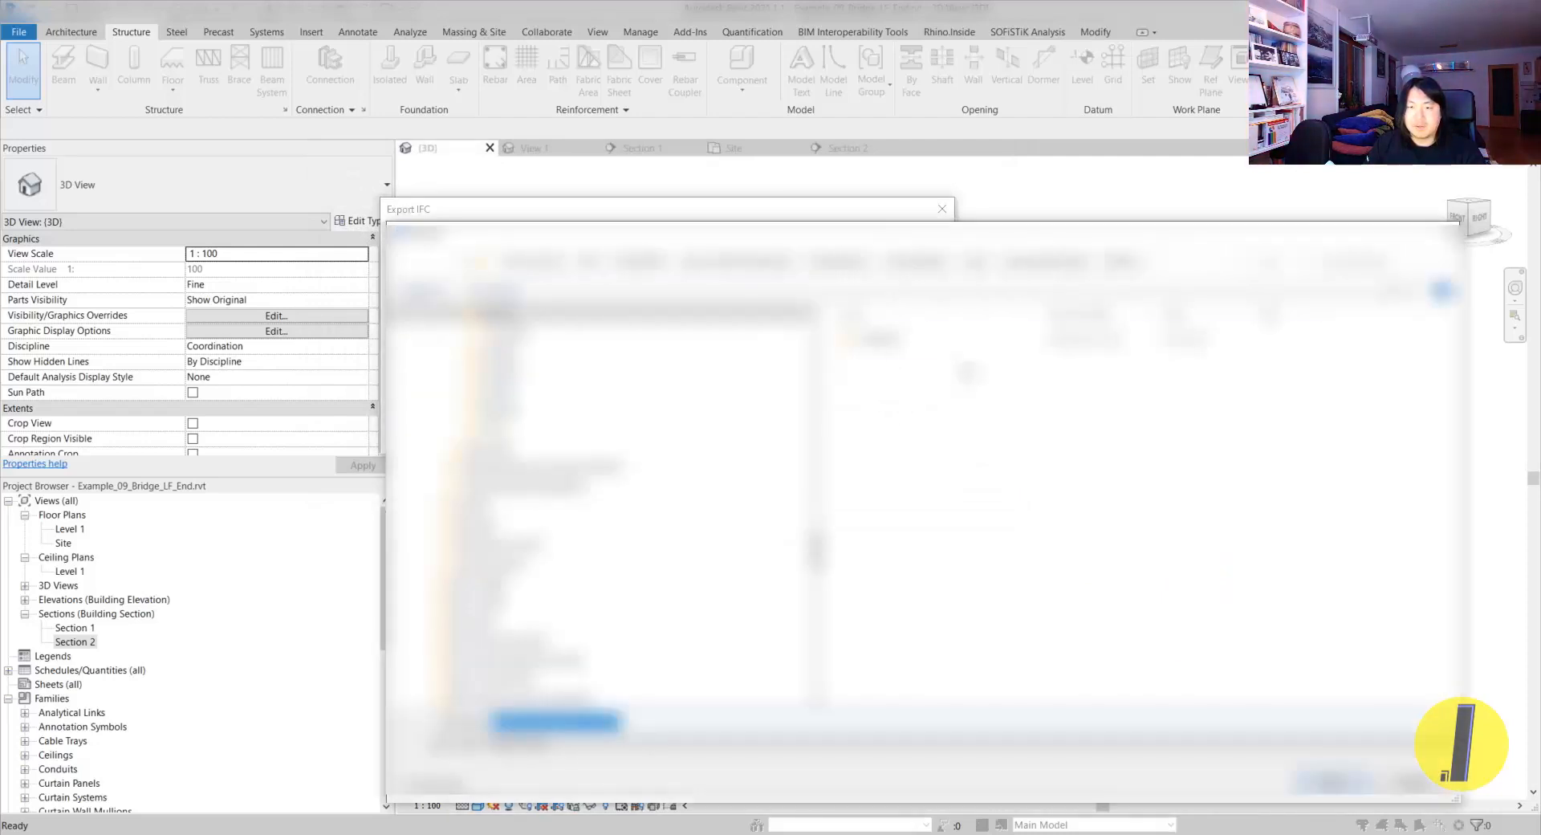
# - Export the bridge with Setup 1, overwriting the existing Example_09_Bridge_DS_End_from_Revit.ifc file in its project folder
pyautogui.click(1066, 262)
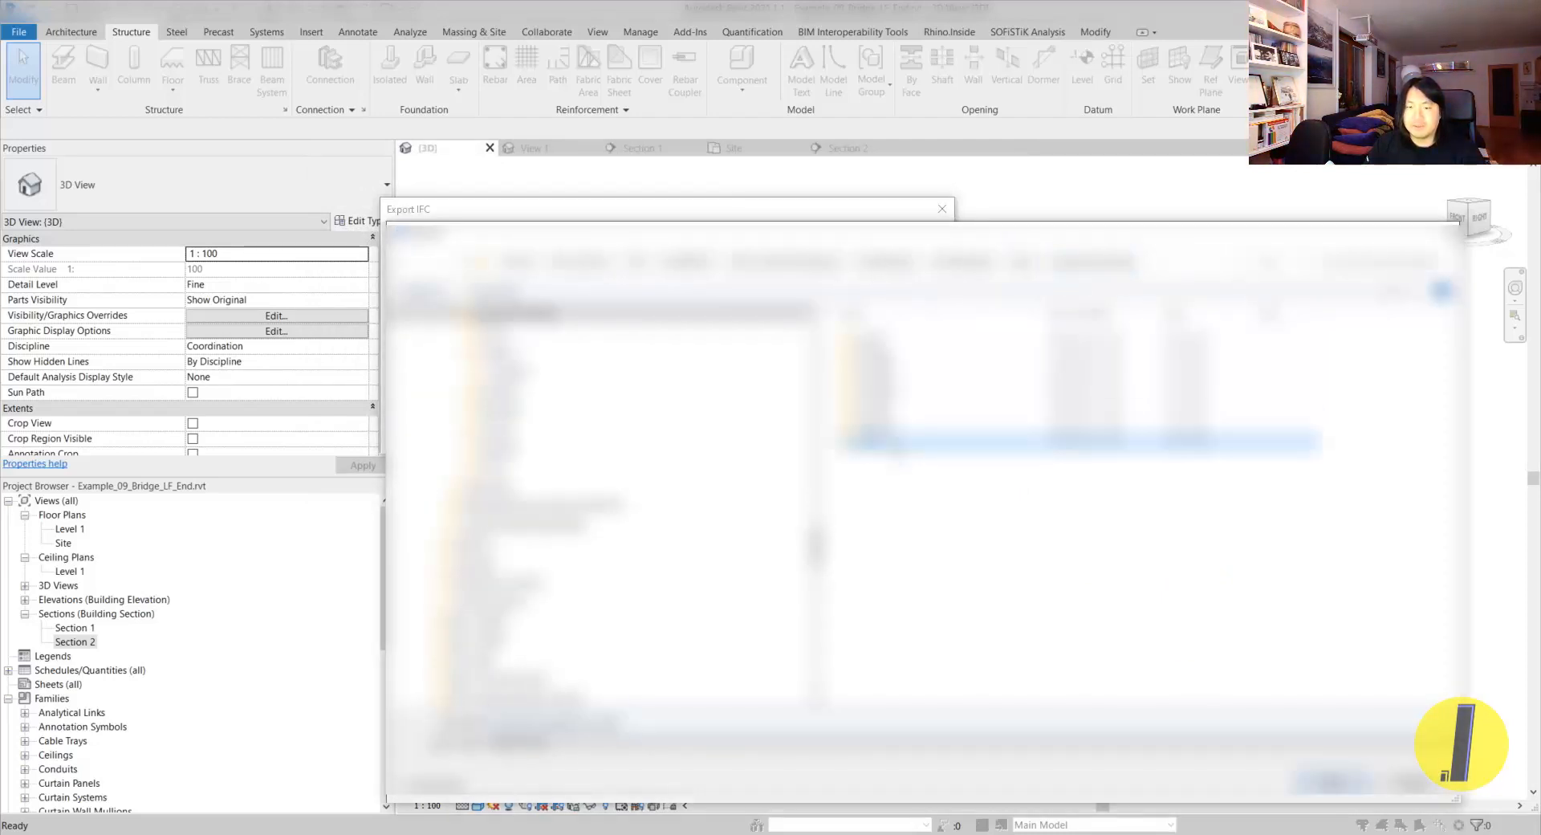
pyautogui.doubleClick(901, 442)
pyautogui.click(930, 343)
pyautogui.click(1334, 781)
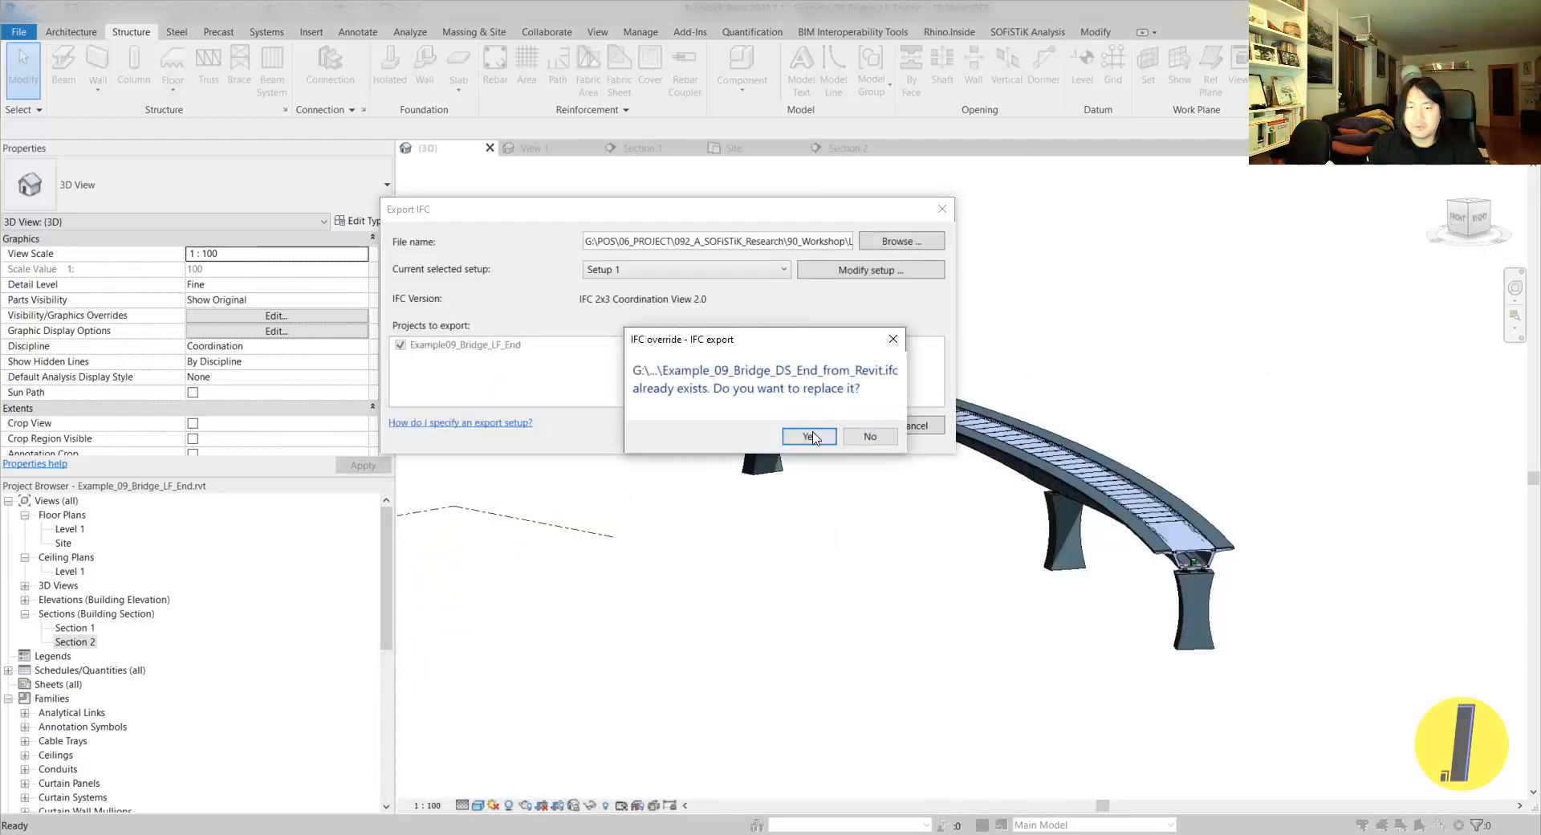
pyautogui.click(809, 435)
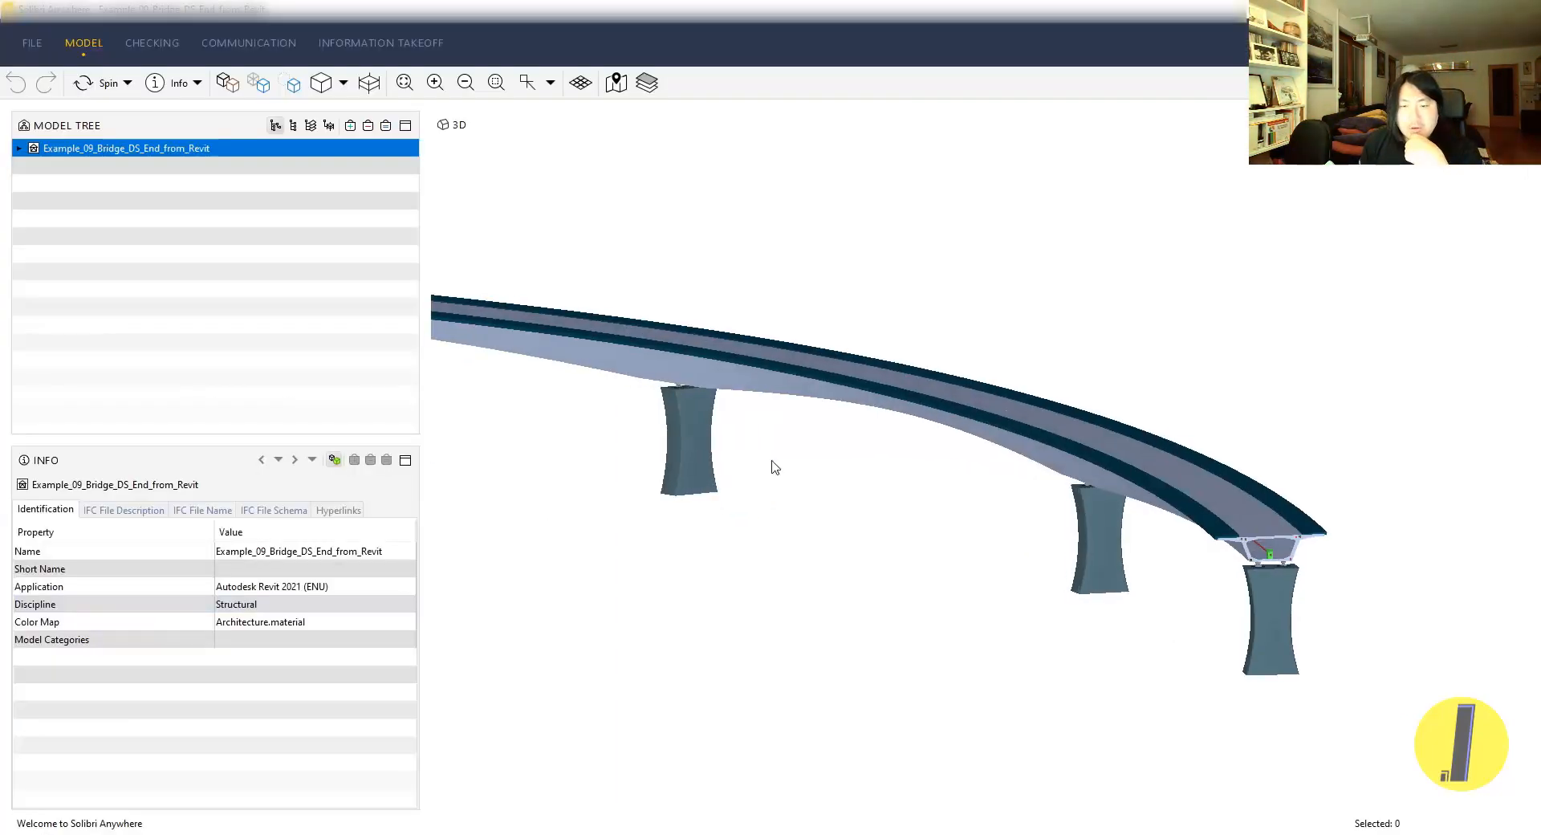
# - Switch to Solibri Anywhere and view the whole exported bridge model from its end
pyautogui.scroll(-5, 787, 446)
pyautogui.moveTo(795, 504); pyautogui.dragTo(798, 525, button='middle')
pyautogui.moveTo(853, 484); pyautogui.dragTo(1011, 453)
pyautogui.scroll(4, 1026, 448)
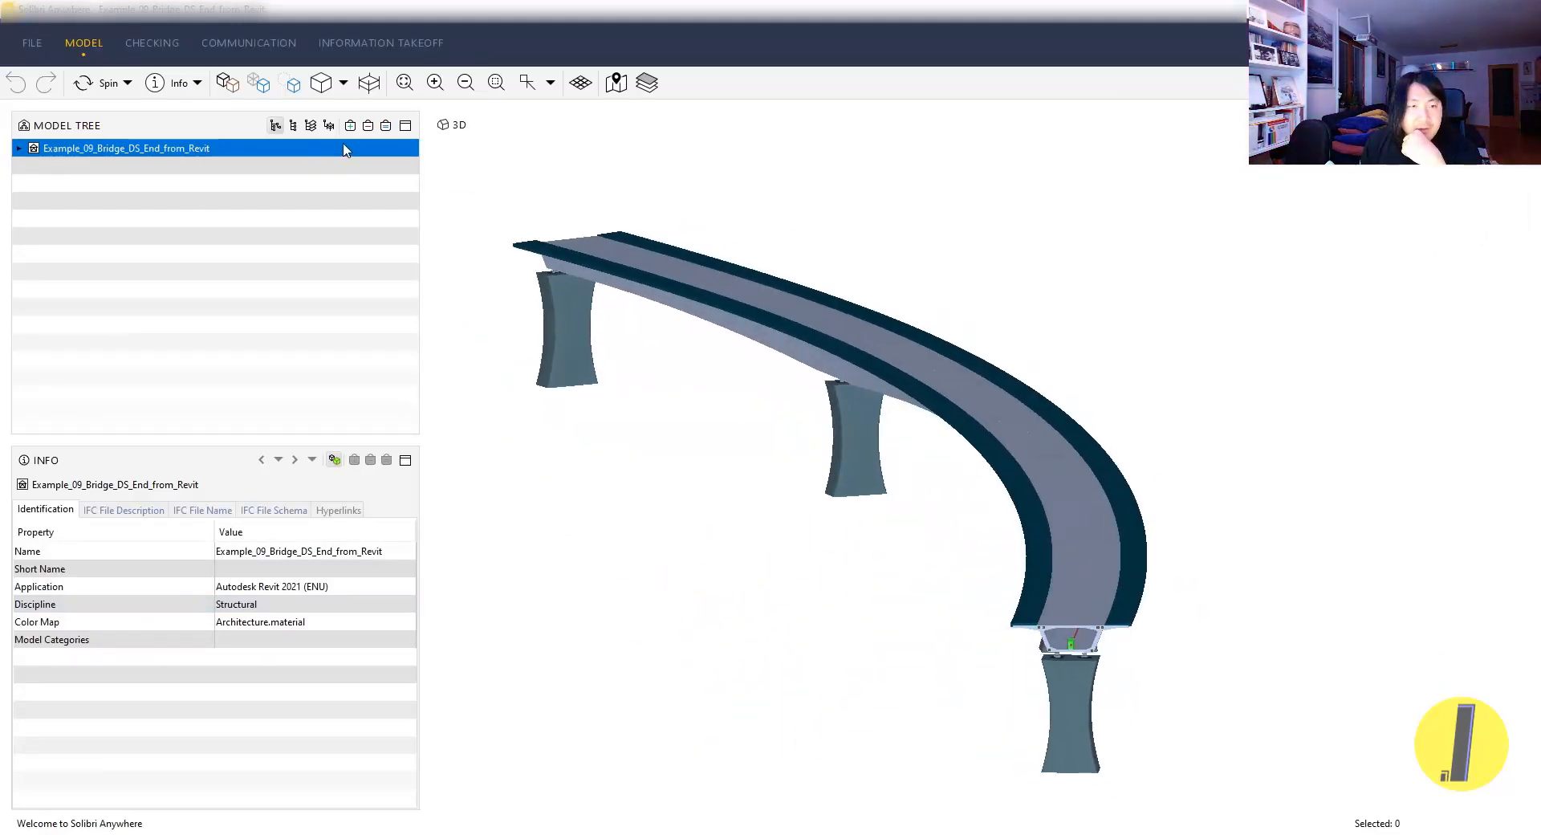
# - Group the model tree by layer, display only the A-GENM layer and inspect its elements near the bearings
pyautogui.click(311, 126)
pyautogui.click(112, 149)
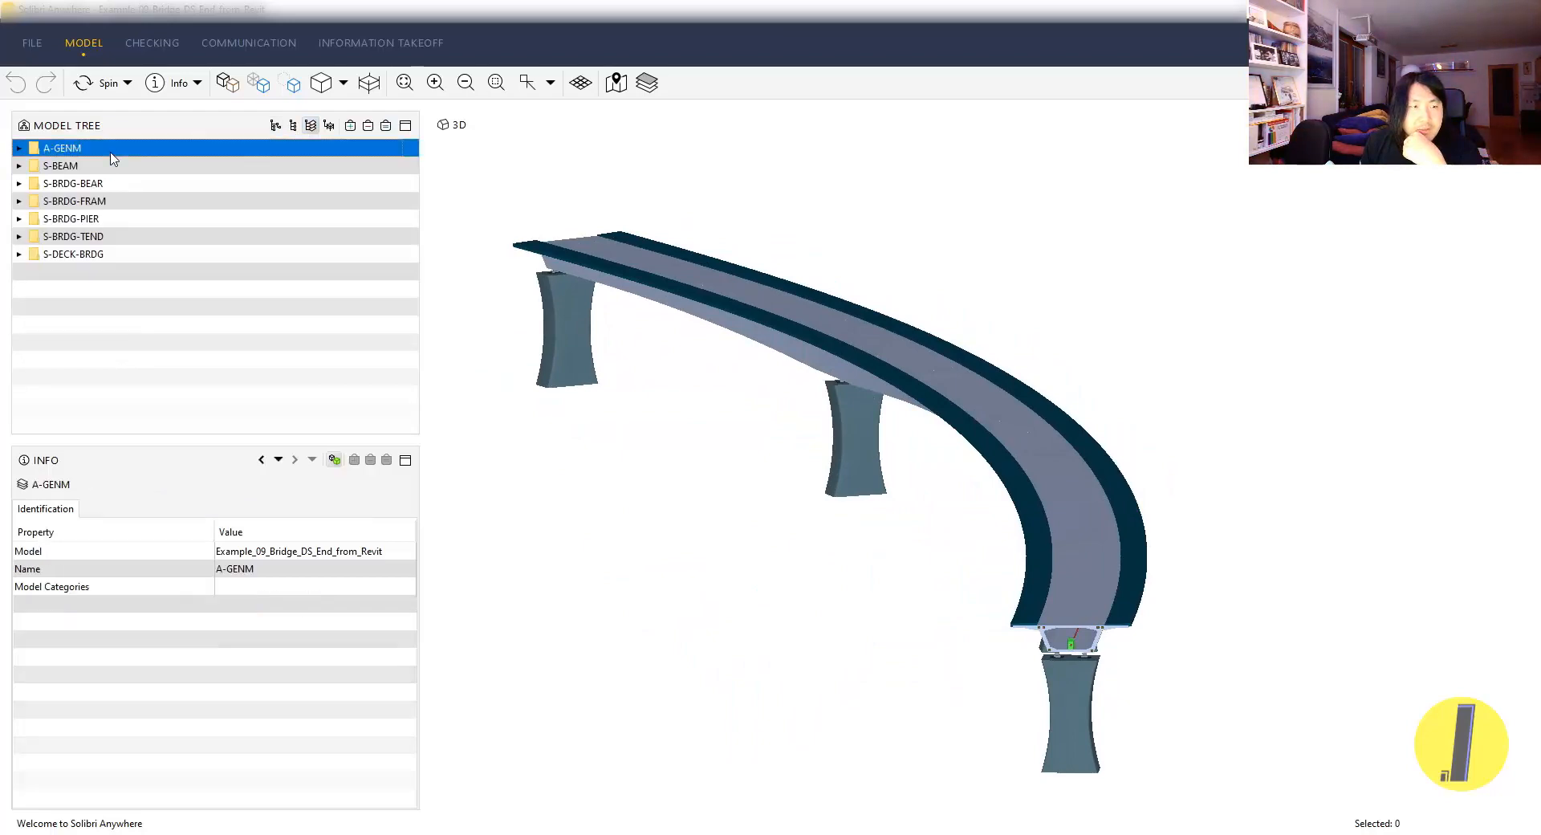
pyautogui.click(385, 126)
pyautogui.scroll(10, 1123, 554)
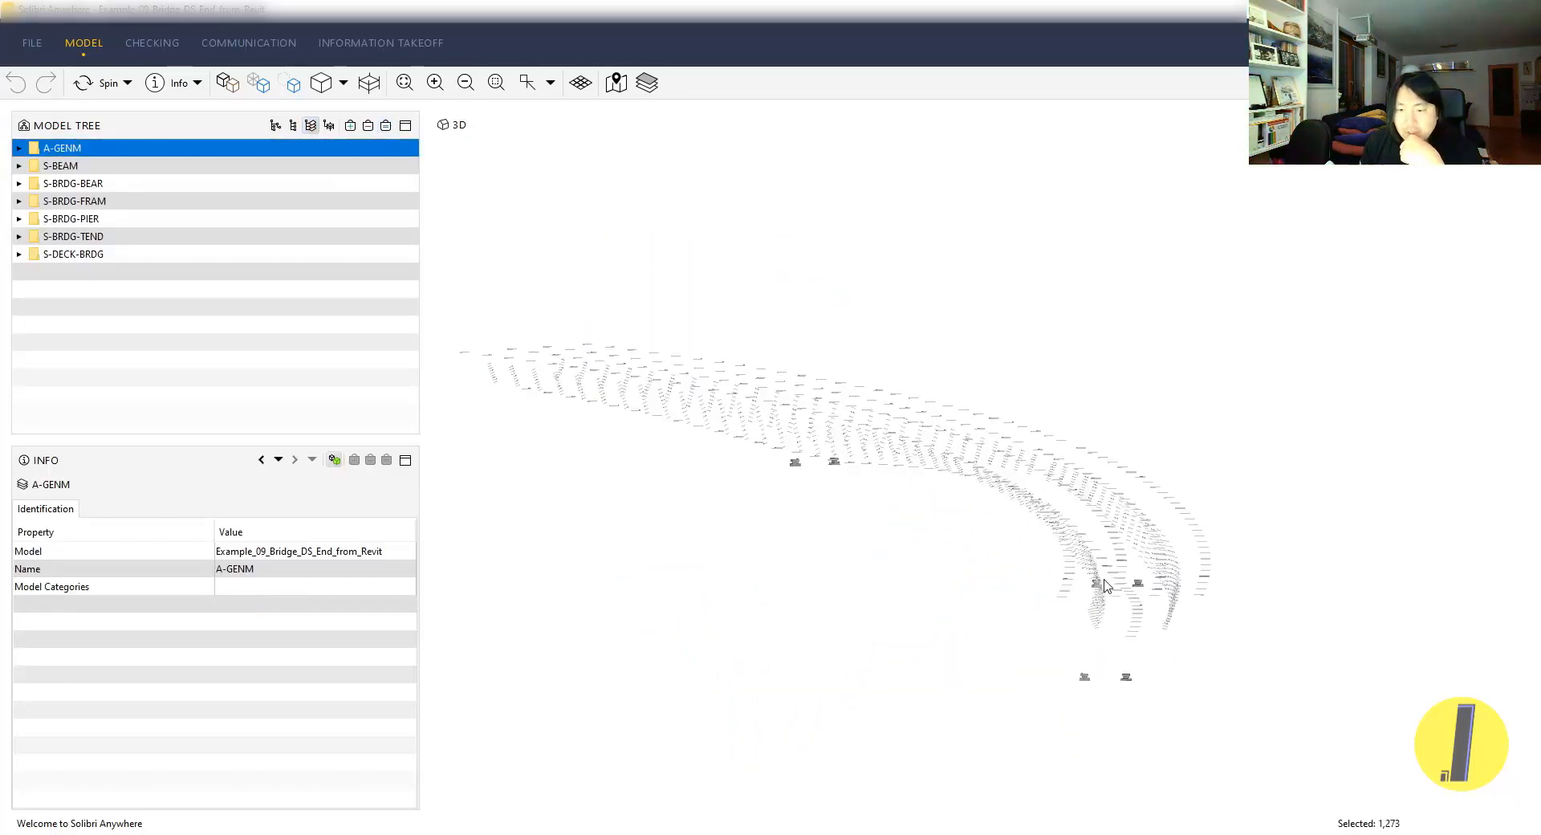
pyautogui.moveTo(1126, 538)
pyautogui.mouseDown()
pyautogui.moveTo(1083, 492)
pyautogui.moveTo(939, 533)
pyautogui.moveTo(684, 530)
pyautogui.moveTo(543, 671)
pyautogui.moveTo(636, 689)
pyautogui.moveTo(688, 661)
pyautogui.moveTo(592, 714)
pyautogui.mouseUp()
pyautogui.scroll(10, 543, 671)
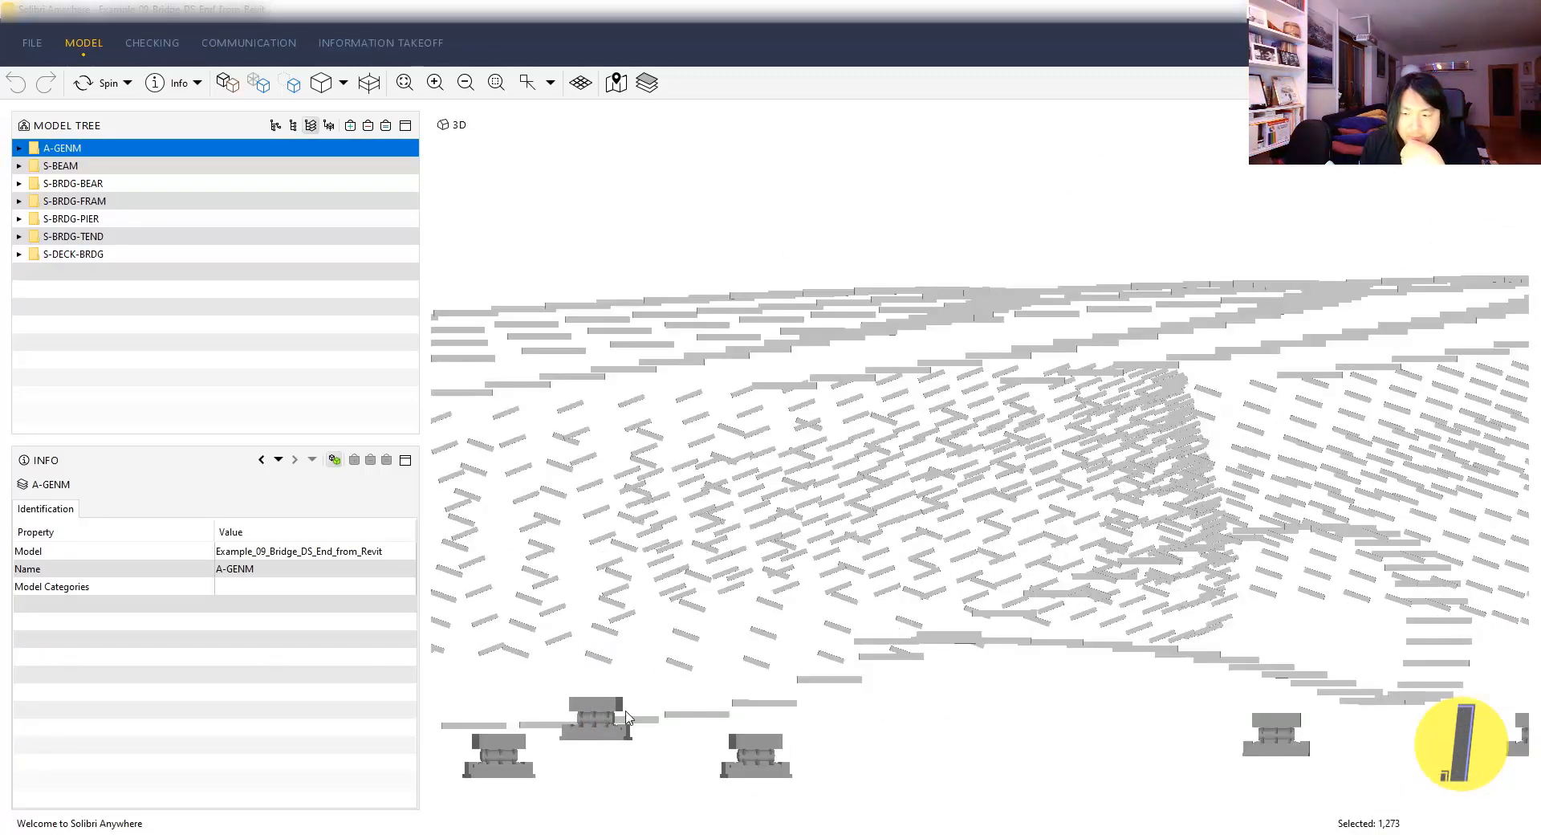
# - Add the S-BEAM and S-BRDG-BEAR layers to the displayed elements and inspect the bearings up close
pyautogui.click(164, 170)
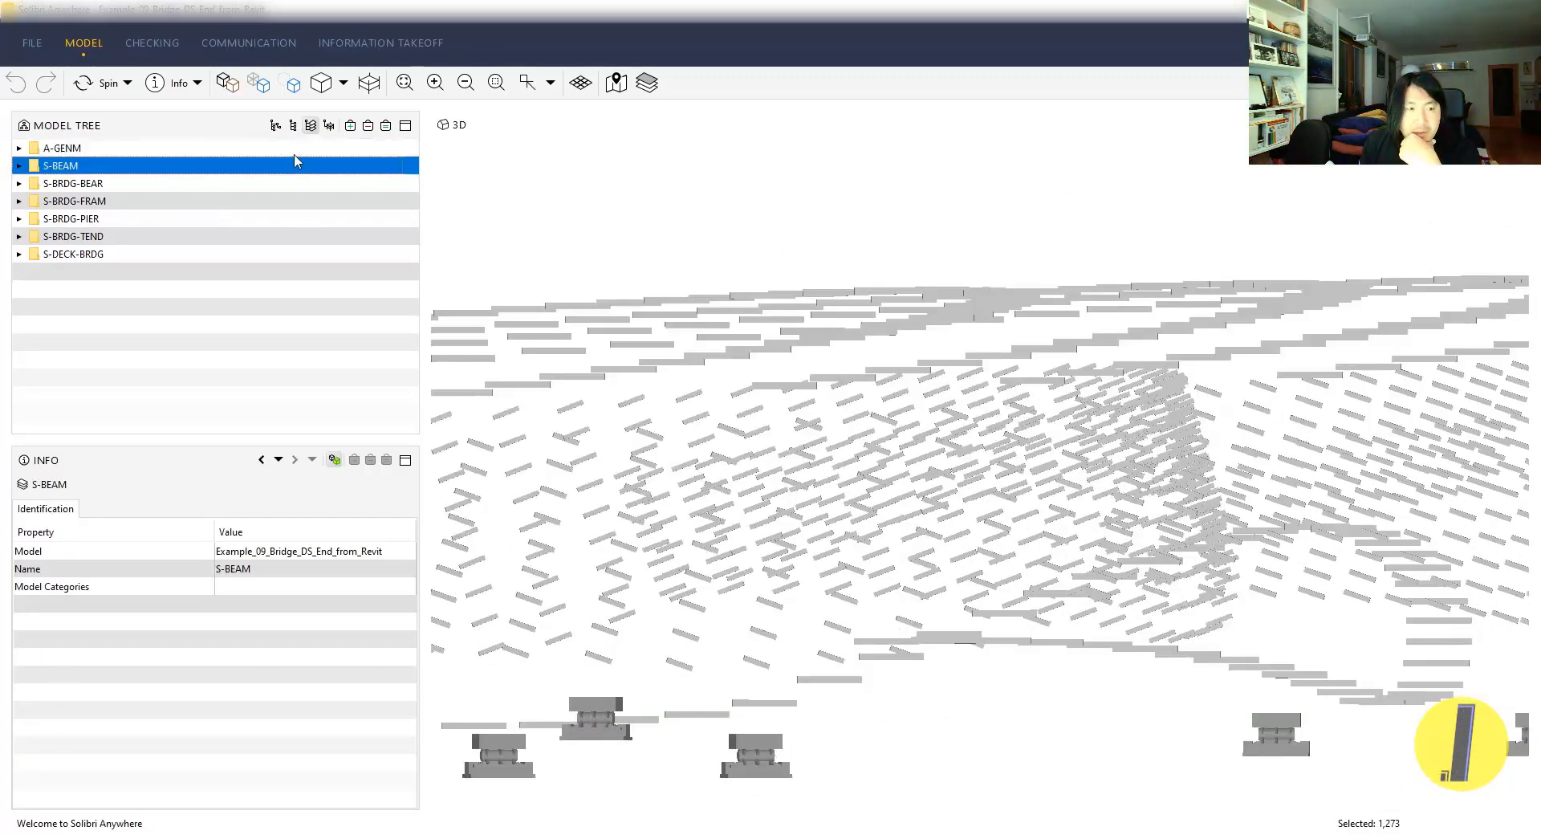
pyautogui.click(350, 125)
pyautogui.moveTo(883, 365); pyautogui.dragTo(746, 285)
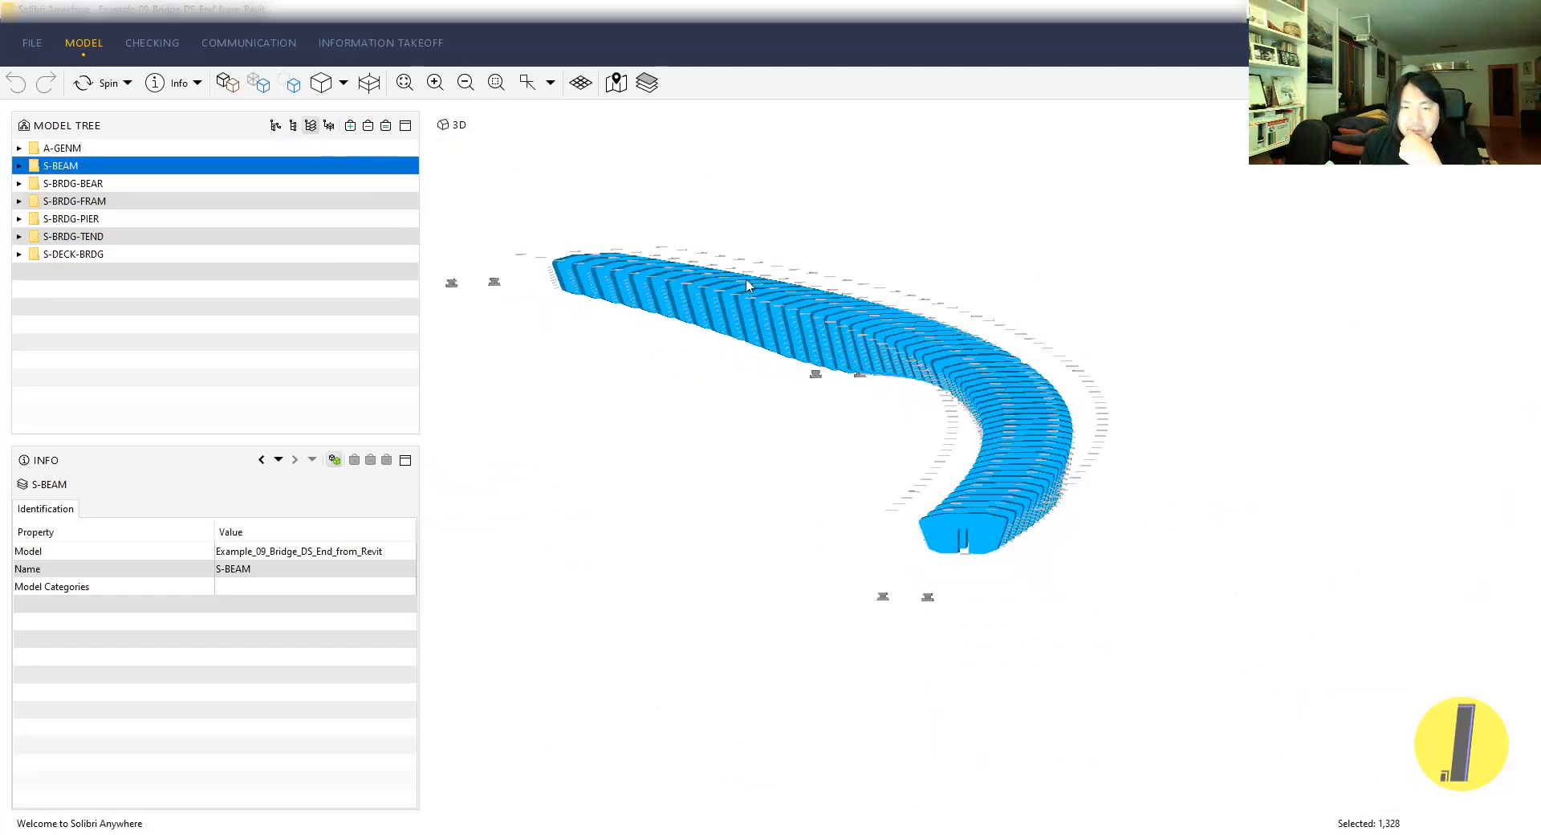
pyautogui.click(97, 185)
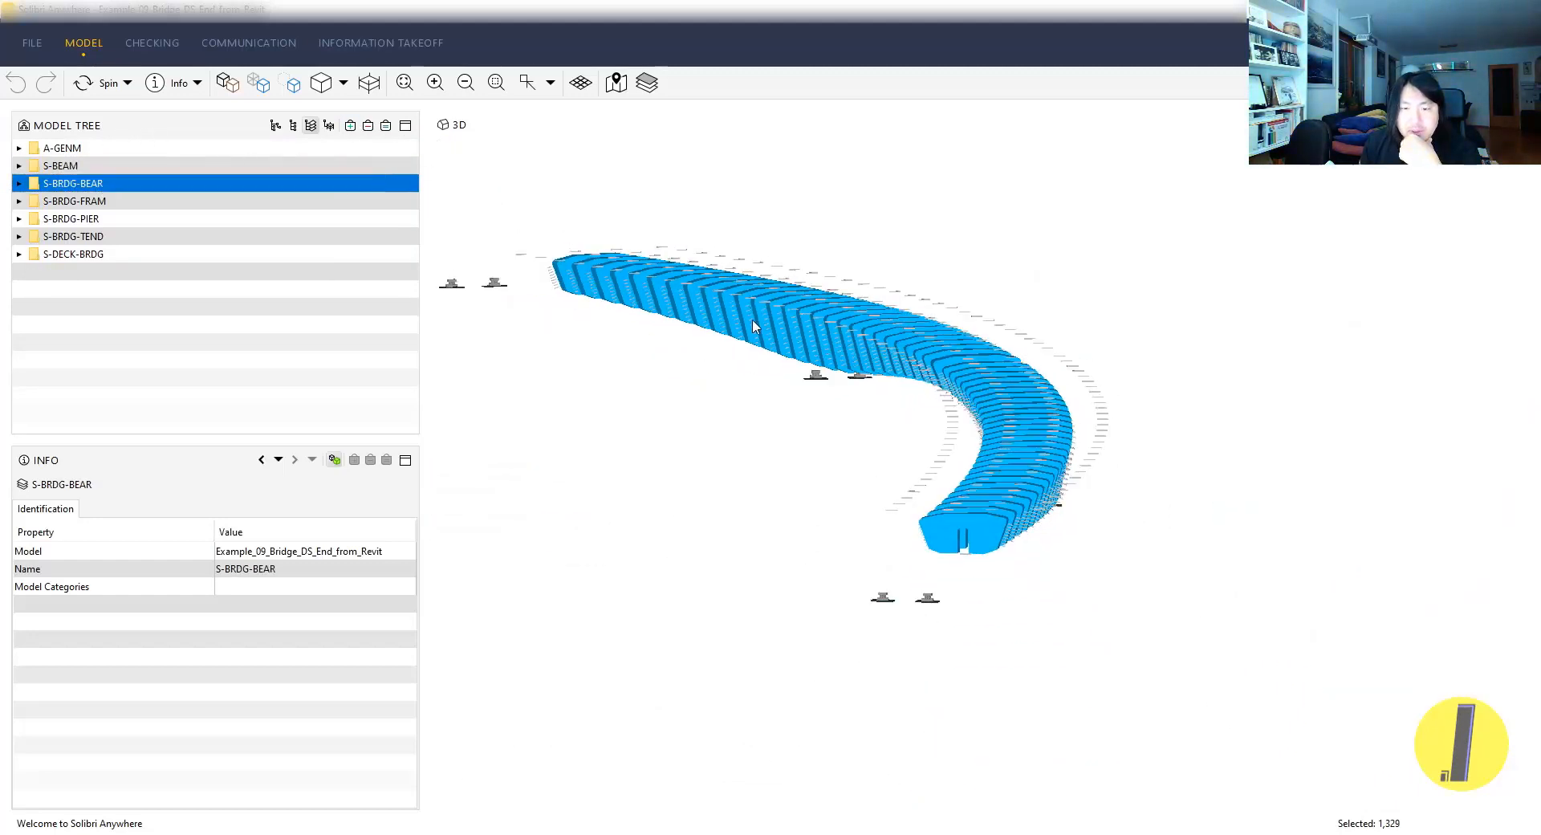
pyautogui.scroll(5, 911, 590)
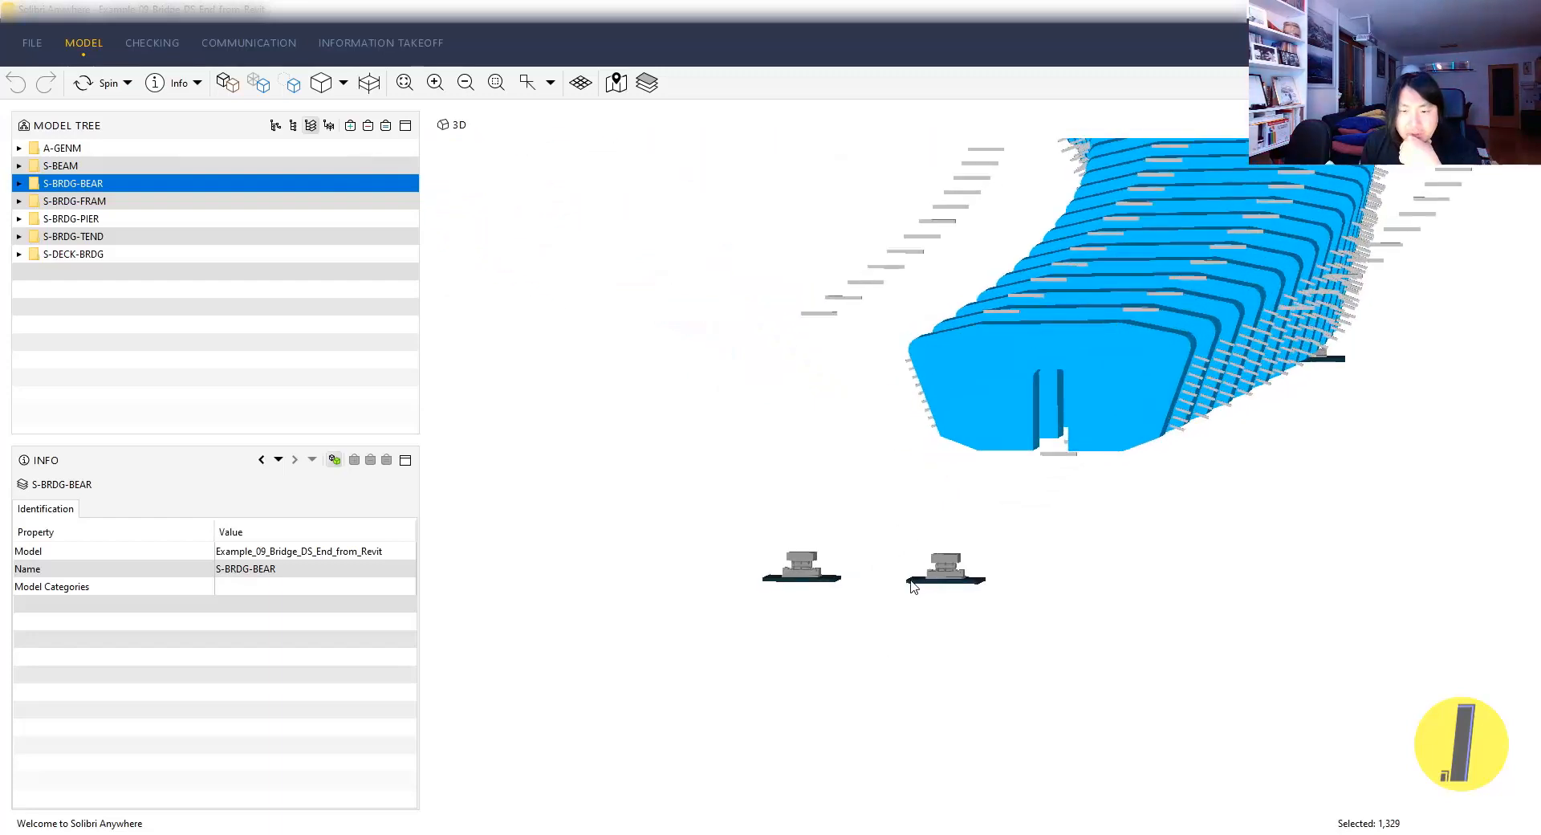
pyautogui.scroll(3, 911, 590)
pyautogui.scroll(3, 931, 598)
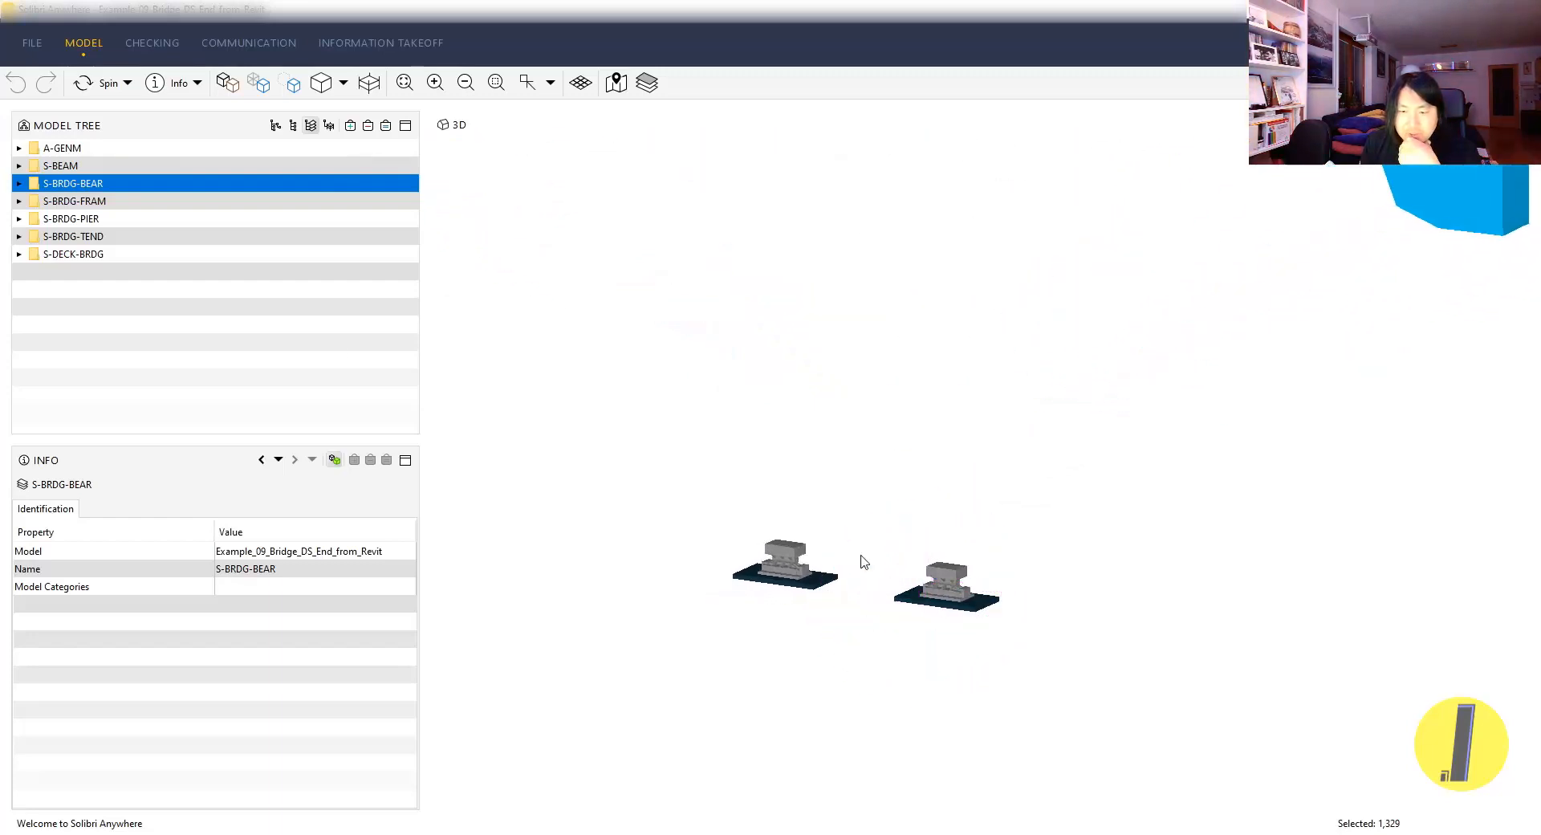
# - Add the S-BRDG-FRAM girder and S-BRDG-PIER pier layers to the displayed elements
pyautogui.click(156, 202)
pyautogui.click(350, 127)
pyautogui.scroll(-6, 803, 313)
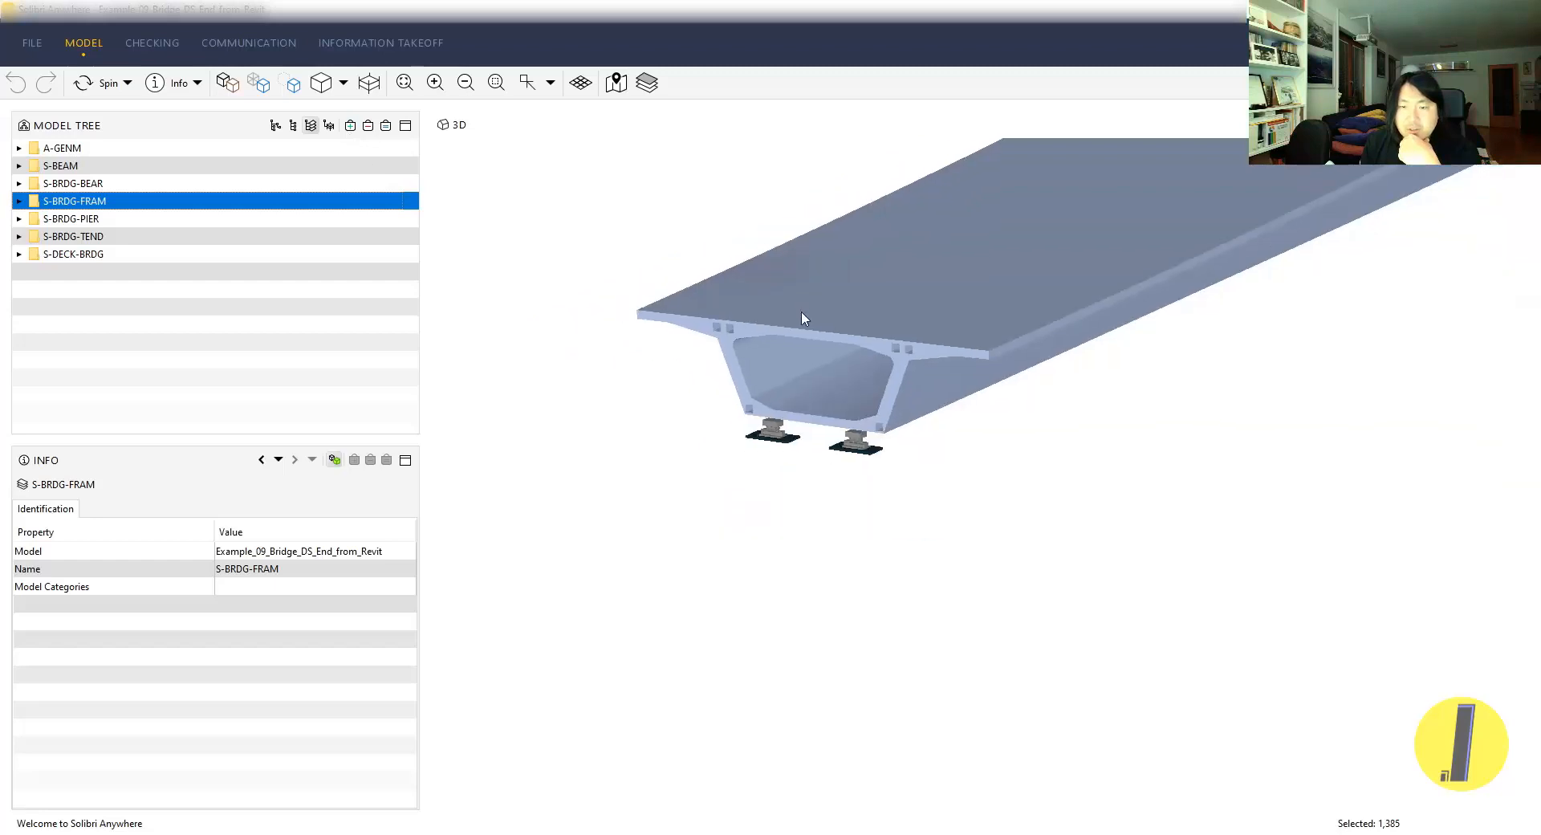
pyautogui.moveTo(846, 285); pyautogui.dragTo(943, 248)
pyautogui.click(138, 220)
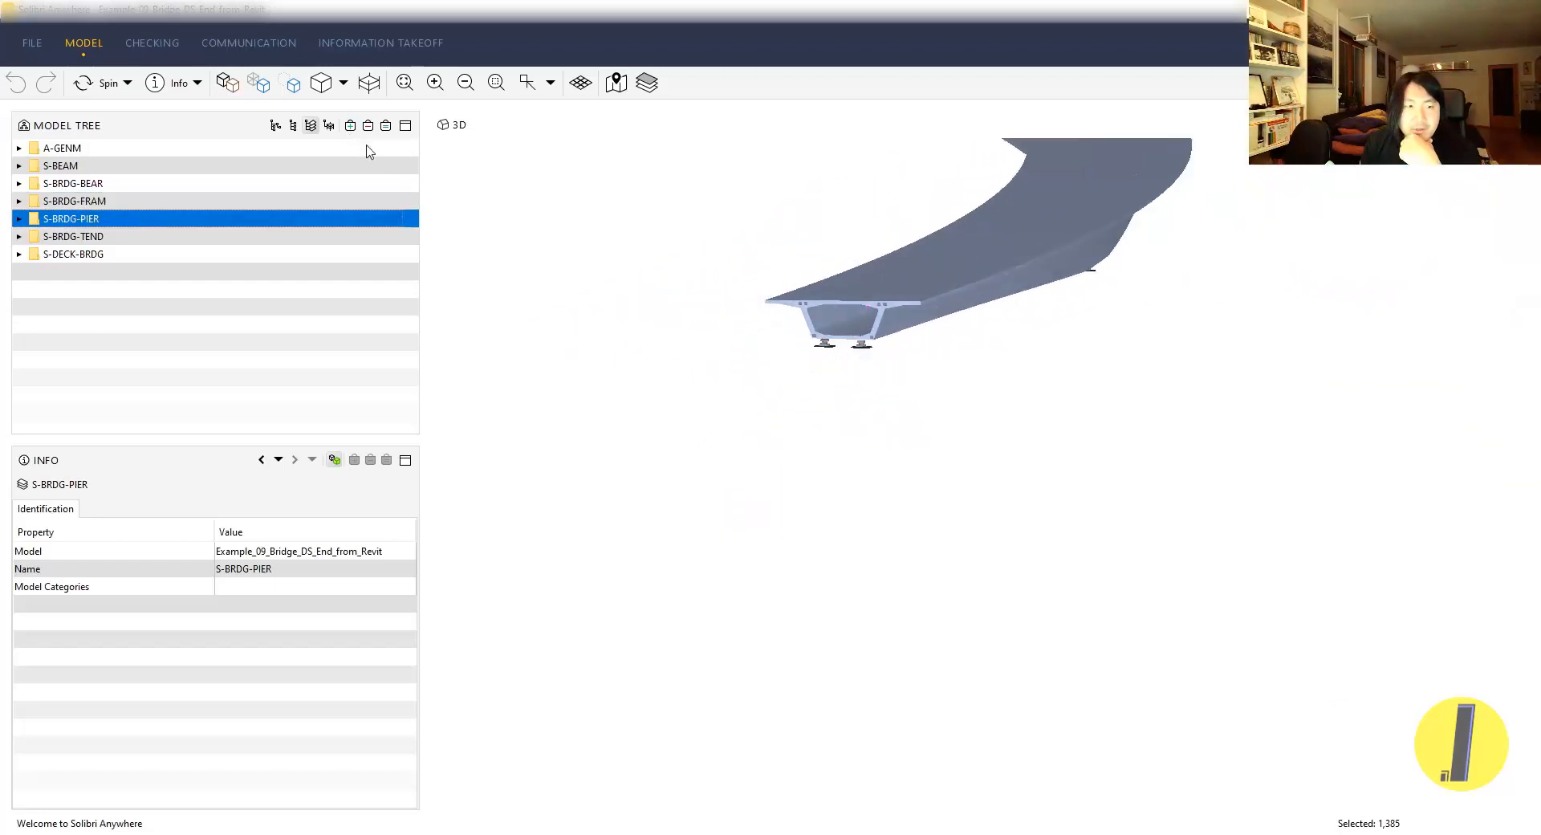
pyautogui.click(351, 127)
# - Display only the S-BRDG-TEND layer and inspect the tendons along the bridge
pyautogui.click(118, 236)
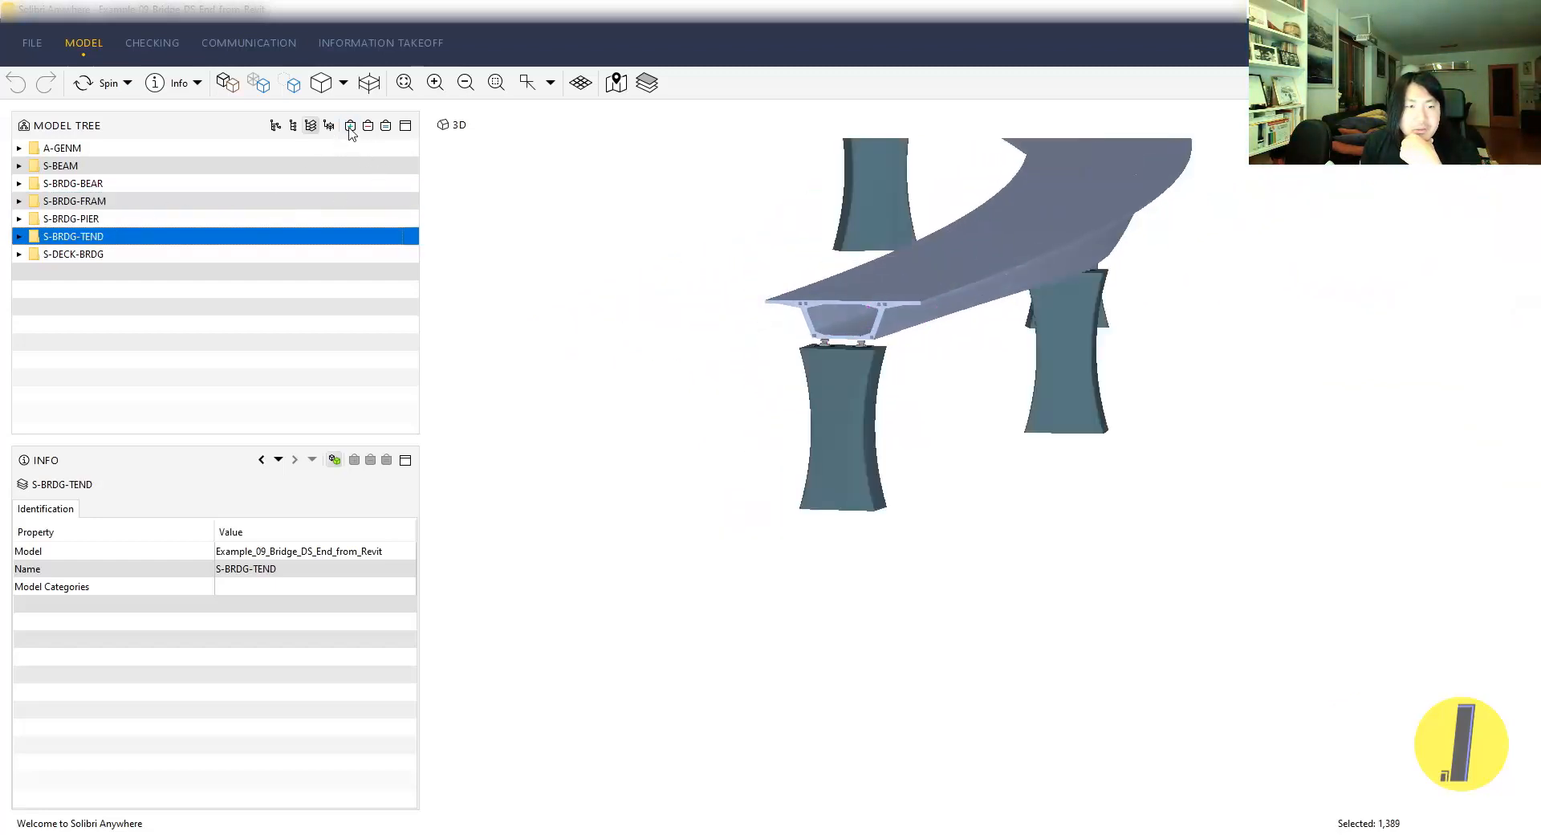
pyautogui.click(389, 133)
pyautogui.moveTo(955, 206)
pyautogui.mouseDown()
pyautogui.moveTo(974, 196)
pyautogui.moveTo(935, 220)
pyautogui.mouseUp()
pyautogui.moveTo(912, 319); pyautogui.dragTo(880, 365, button='middle')
# - Add the S-DECK-BRDG layer to the displayed tendons and inspect the elements at the bridge end
pyautogui.click(136, 255)
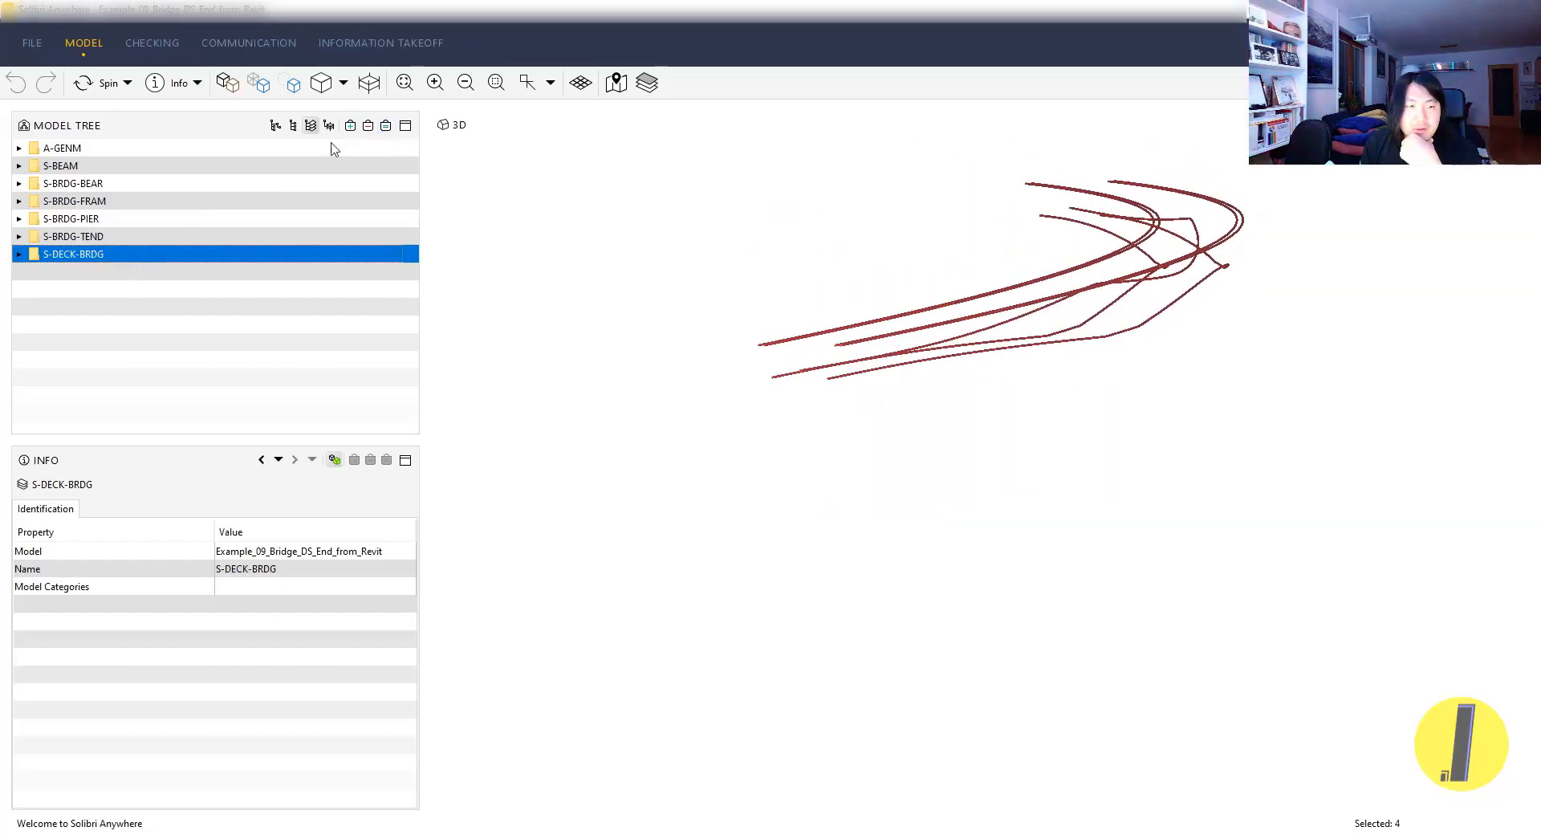
pyautogui.click(352, 127)
pyautogui.scroll(6, 770, 331)
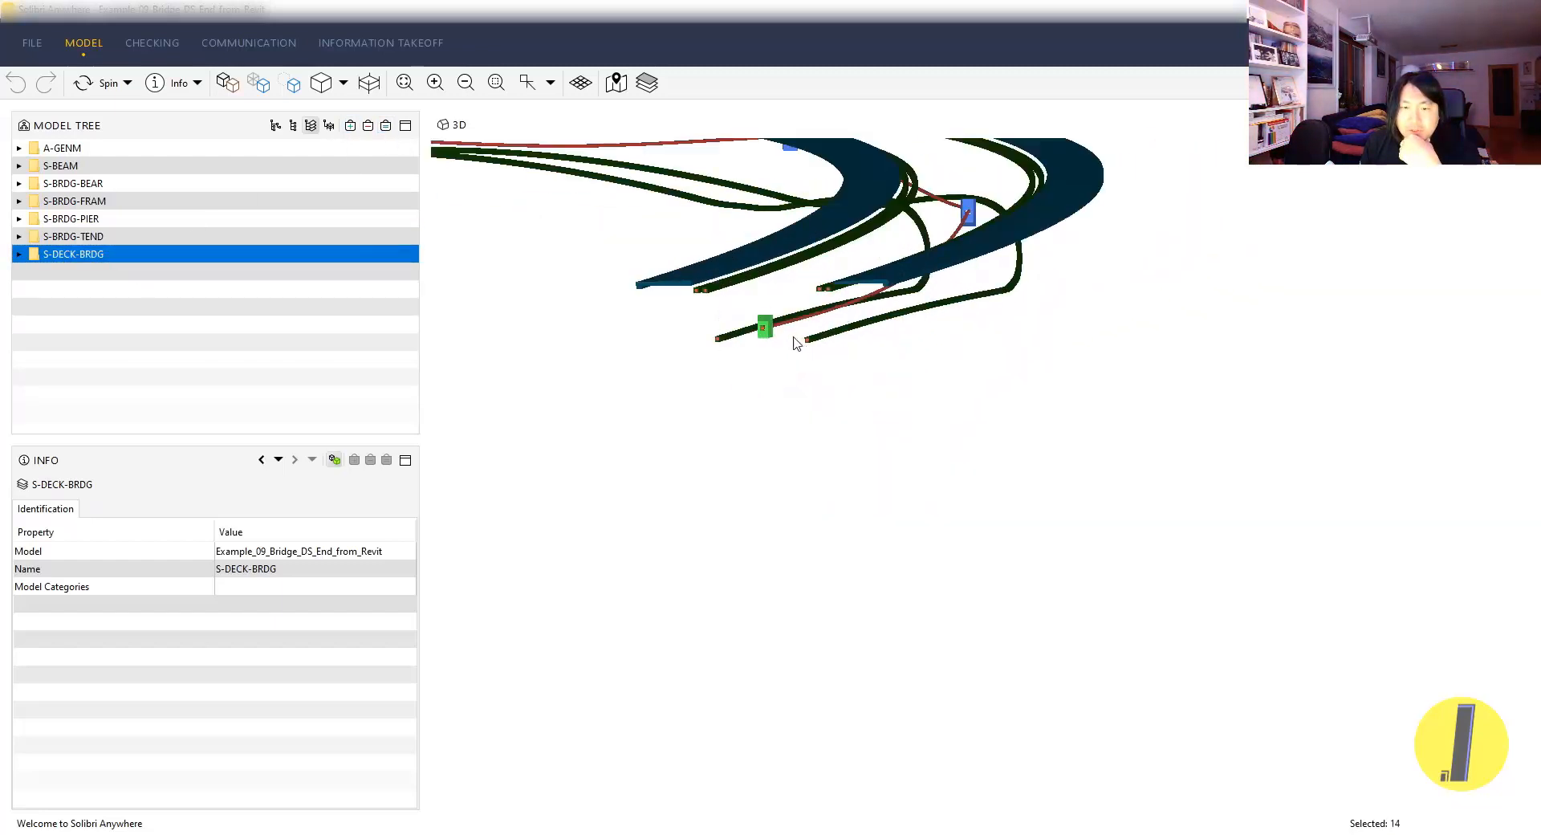
pyautogui.moveTo(770, 330); pyautogui.dragTo(884, 608, button='middle')
pyautogui.scroll(-2, 874, 461)
pyautogui.moveTo(874, 460); pyautogui.dragTo(895, 447)
pyautogui.scroll(-3, 898, 482)
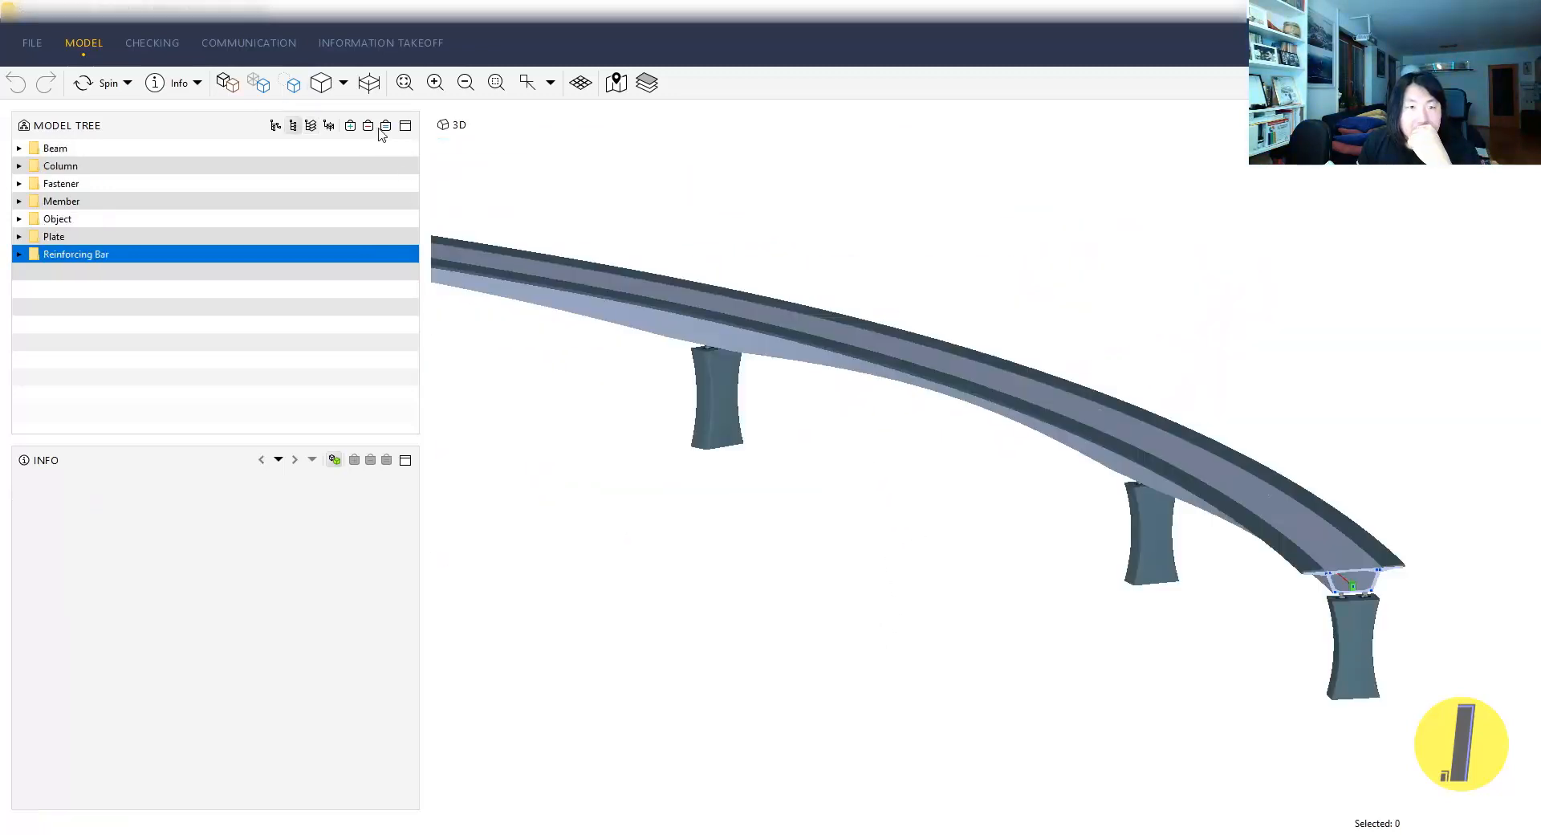
# - Display only the Reinforcing Bar components from the type-grouped model tree and bring them into view
pyautogui.click(384, 126)
pyautogui.moveTo(558, 331); pyautogui.dragTo(728, 436)
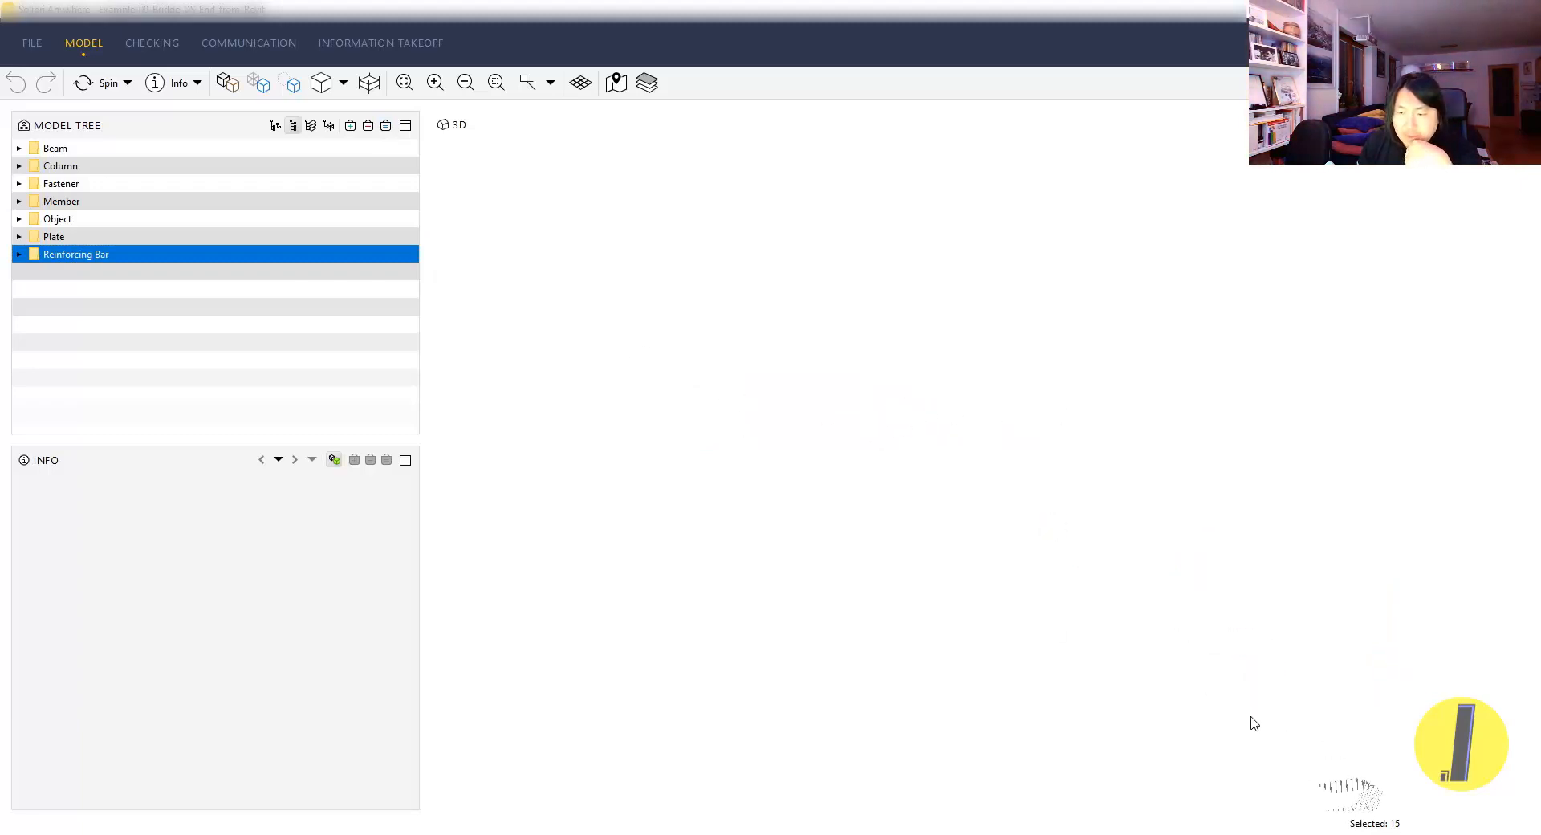
pyautogui.scroll(3, 1073, 622)
pyautogui.moveTo(1073, 622); pyautogui.dragTo(931, 552, button='middle')
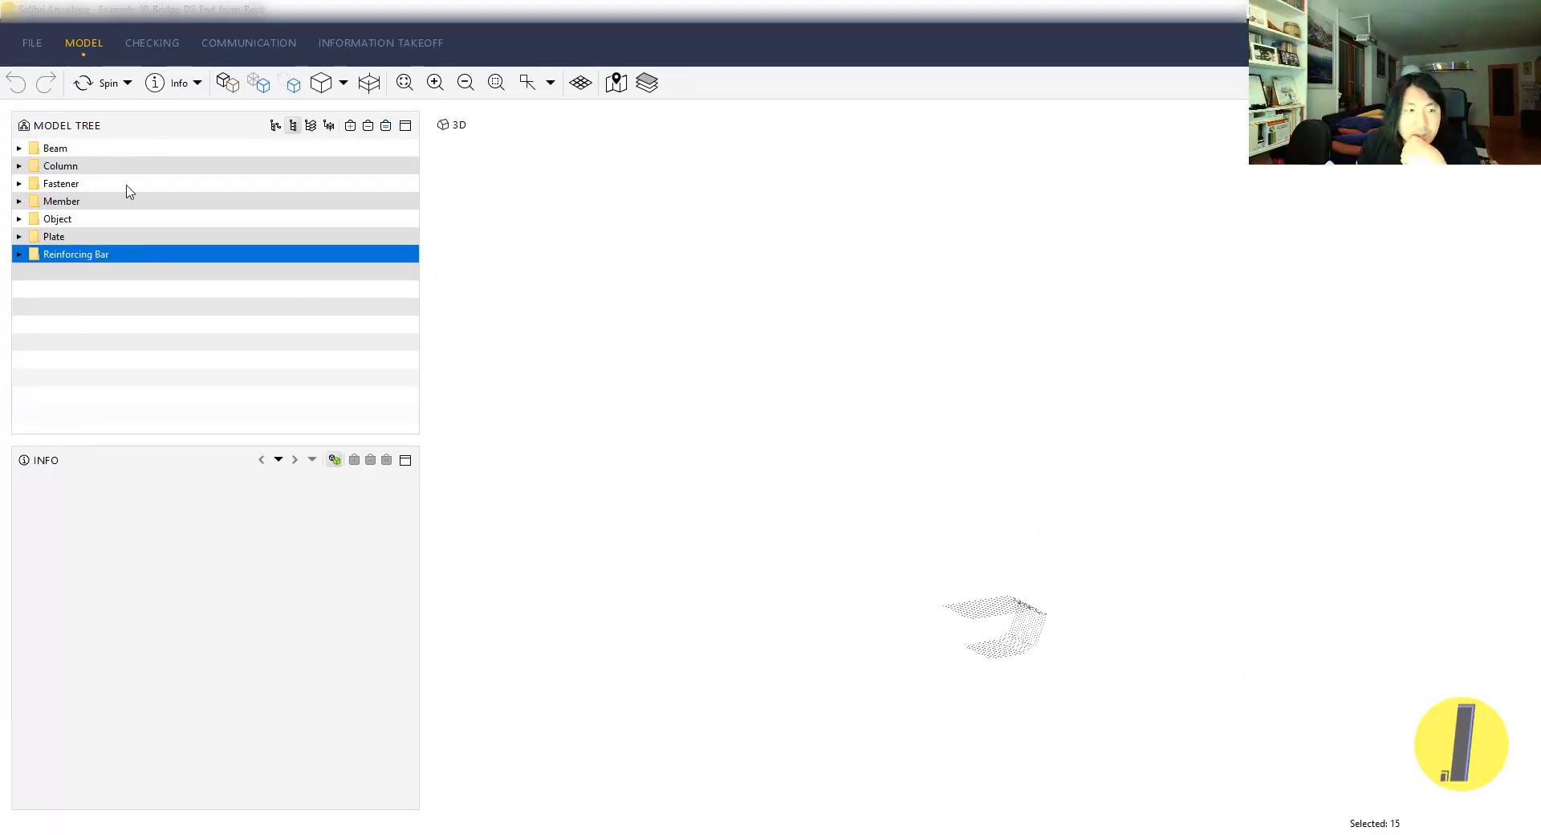
# - Return the model tree to the model structure and show all components of the bridge again
pyautogui.click(275, 126)
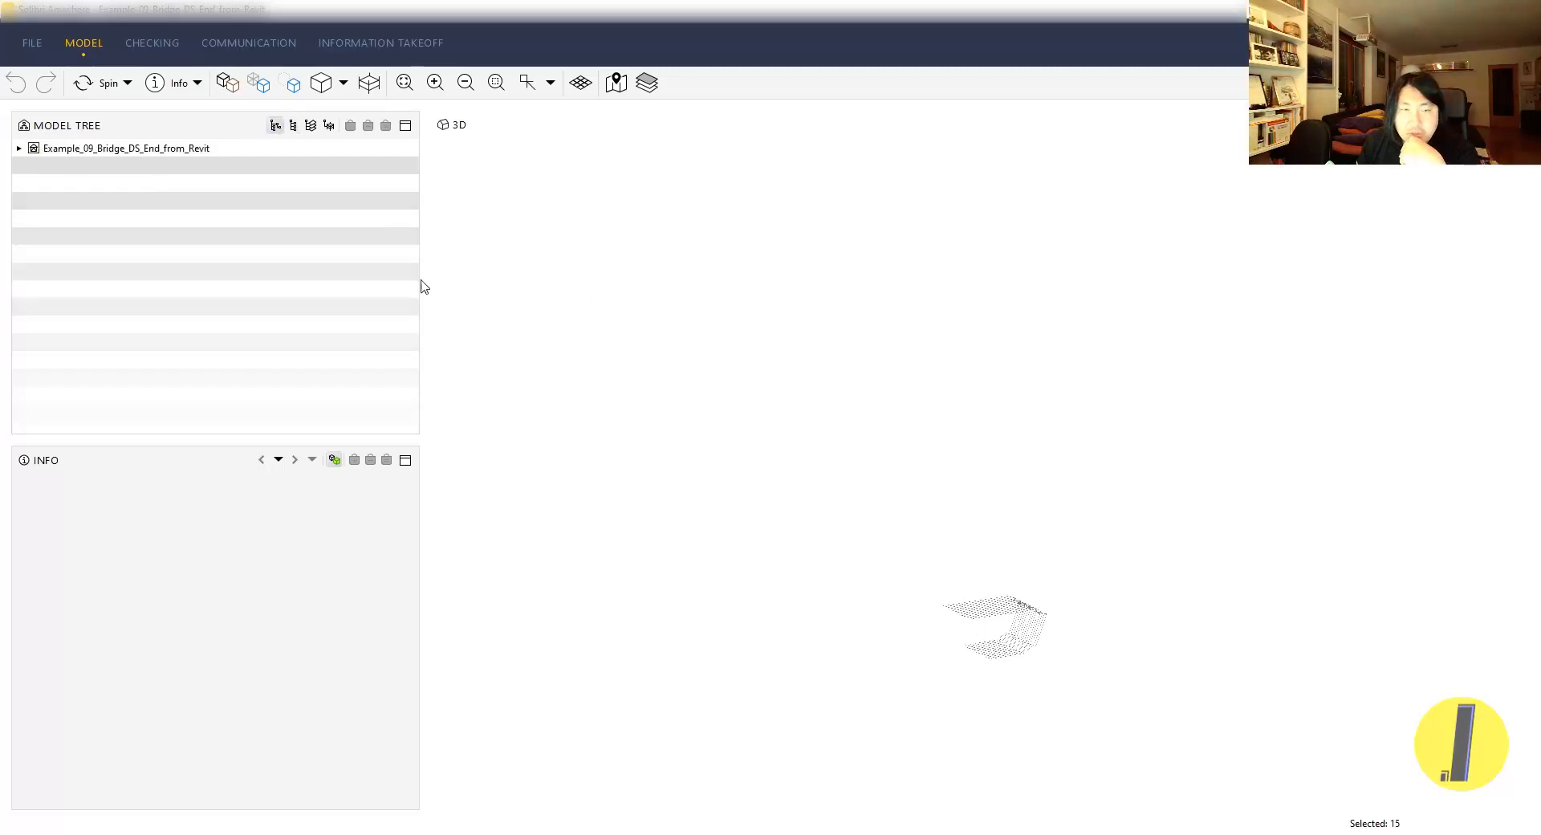
pyautogui.click(225, 84)
pyautogui.scroll(-3, 821, 428)
pyautogui.moveTo(912, 464); pyautogui.dragTo(803, 469)
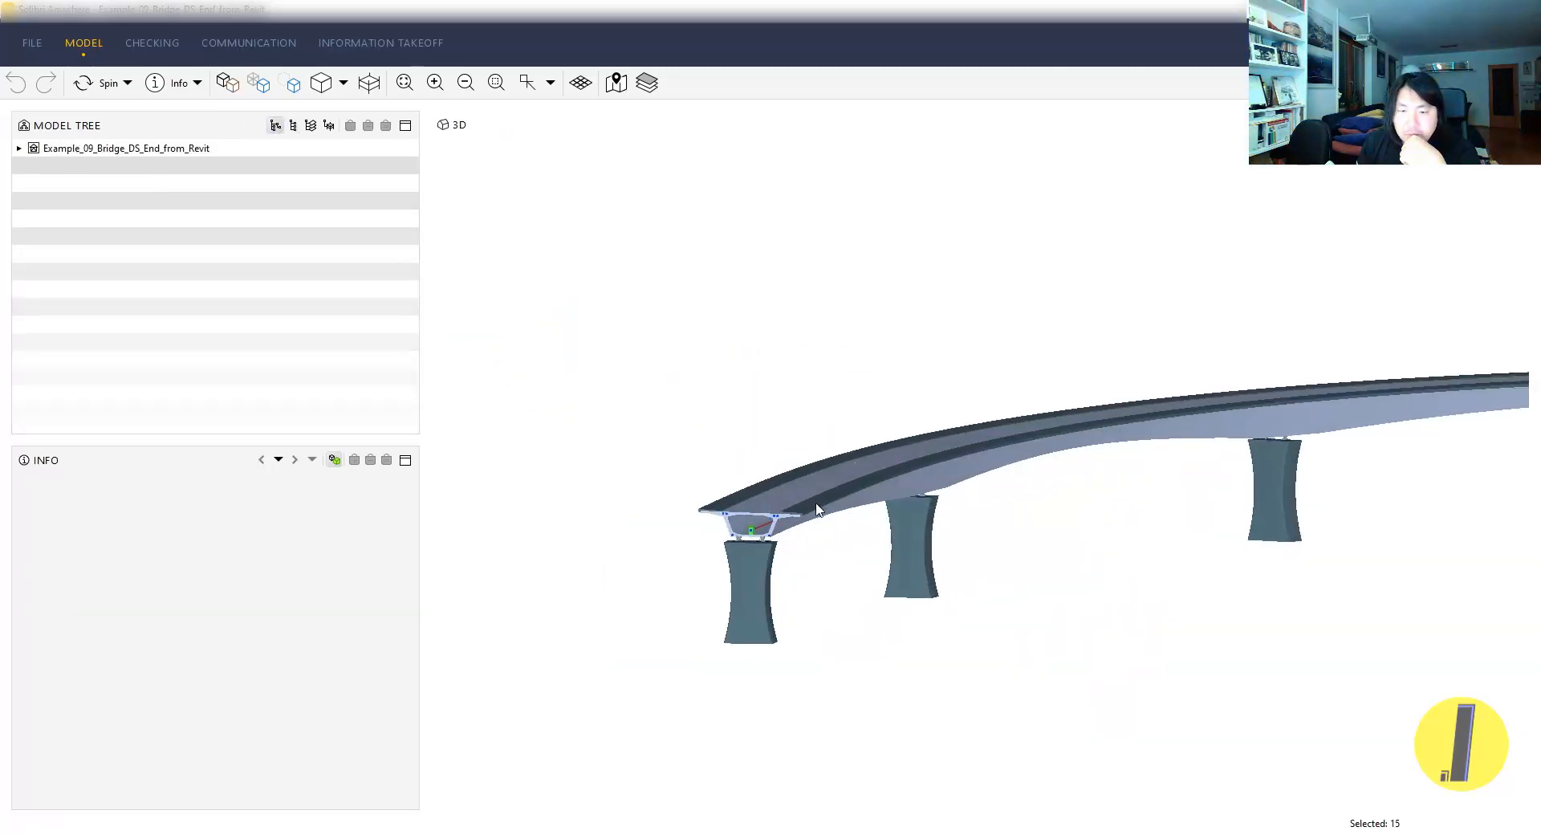
pyautogui.scroll(3, 817, 508)
pyautogui.rightClick(914, 509)
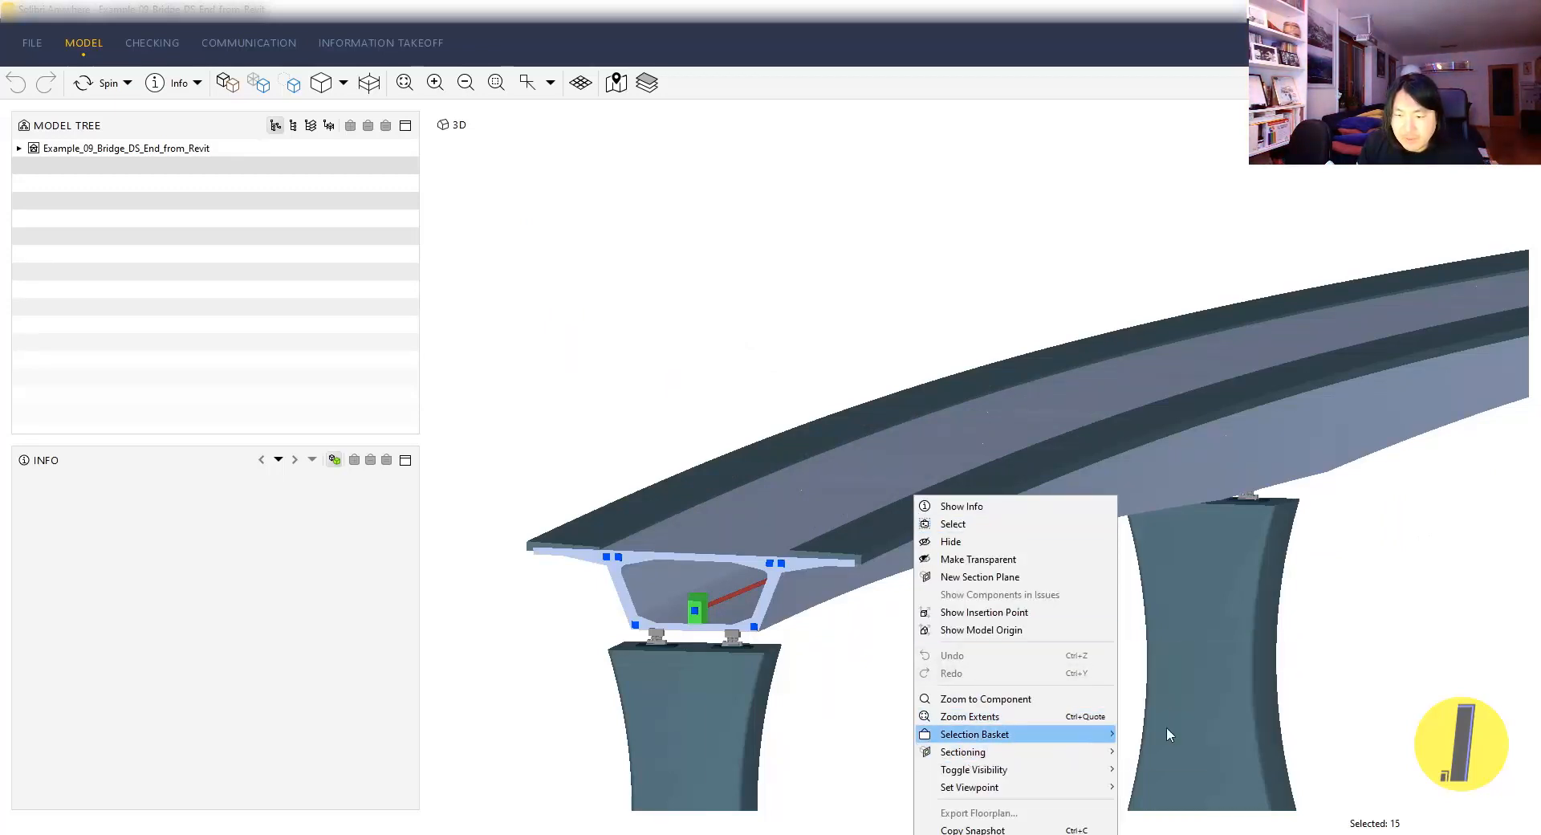
pyautogui.moveTo(1085, 745)
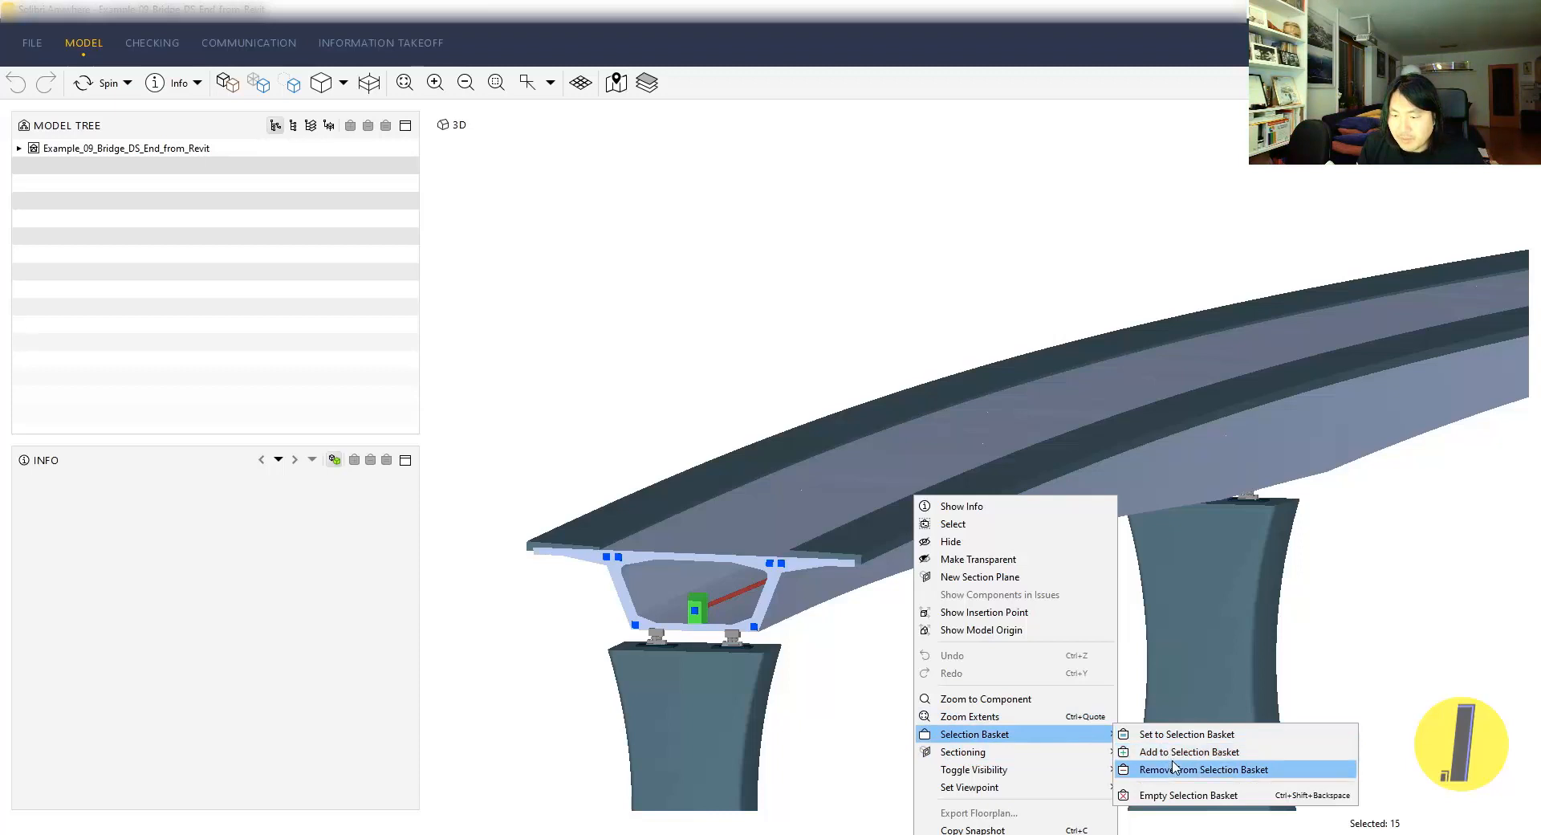
pyautogui.click(209, 87)
# - Create a section plane on the girder's side face, shift it into the girder and inspect the cut interior above the pier
pyautogui.click(197, 84)
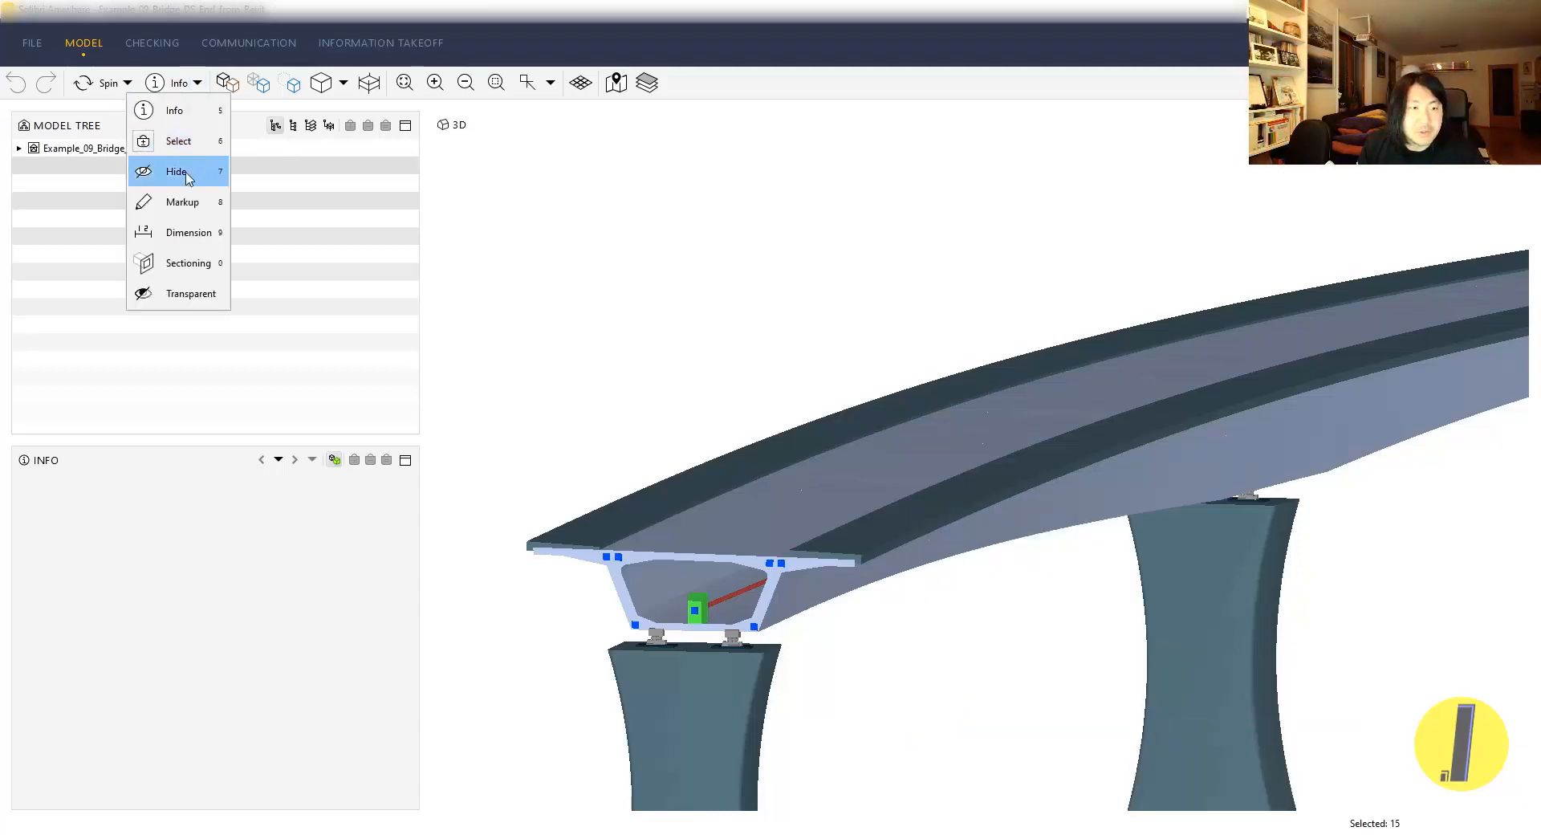
pyautogui.click(172, 262)
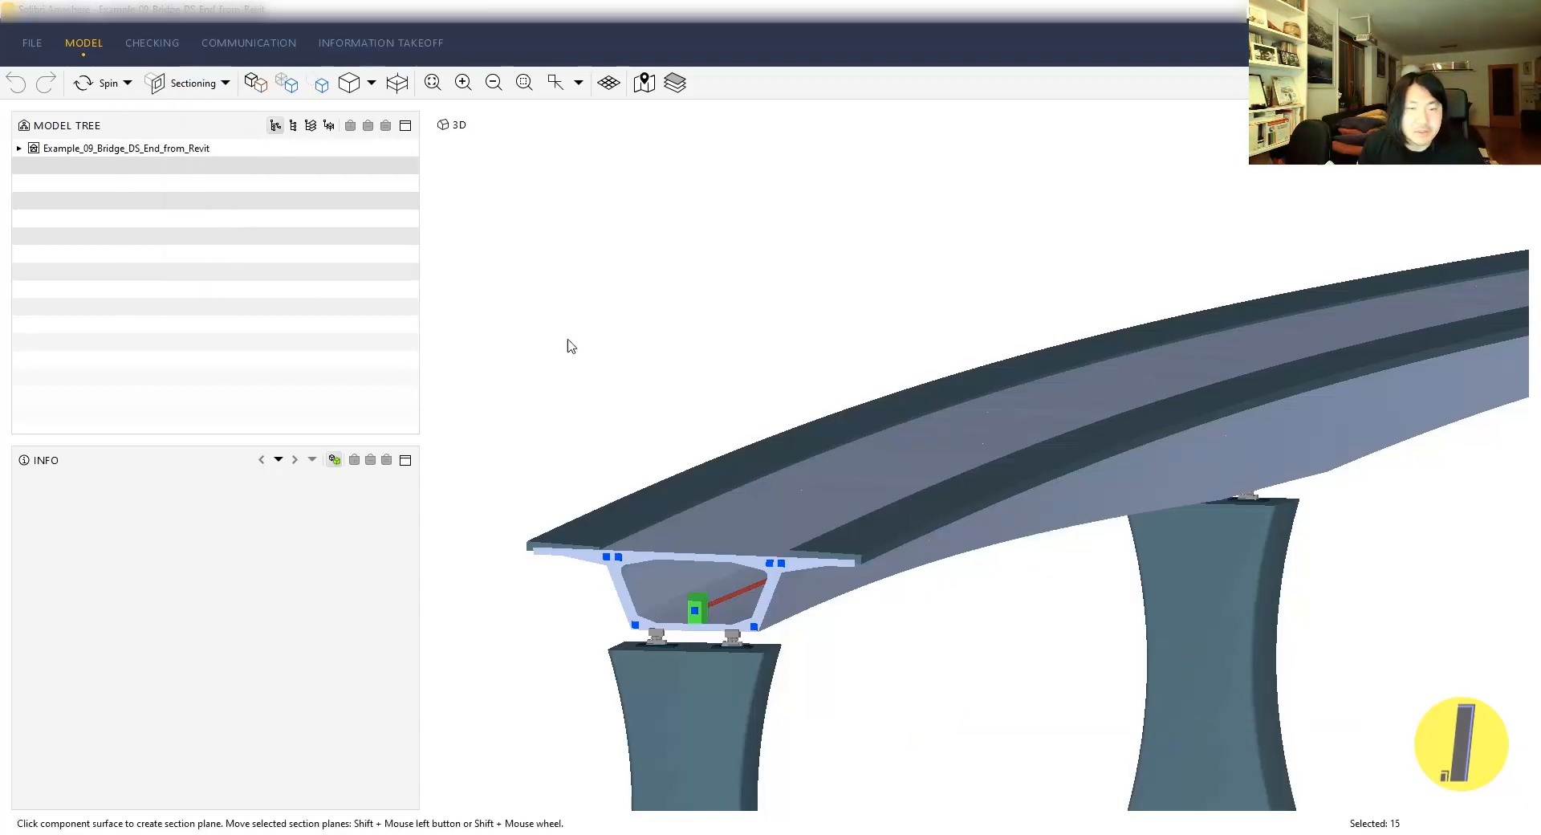
pyautogui.click(1067, 473)
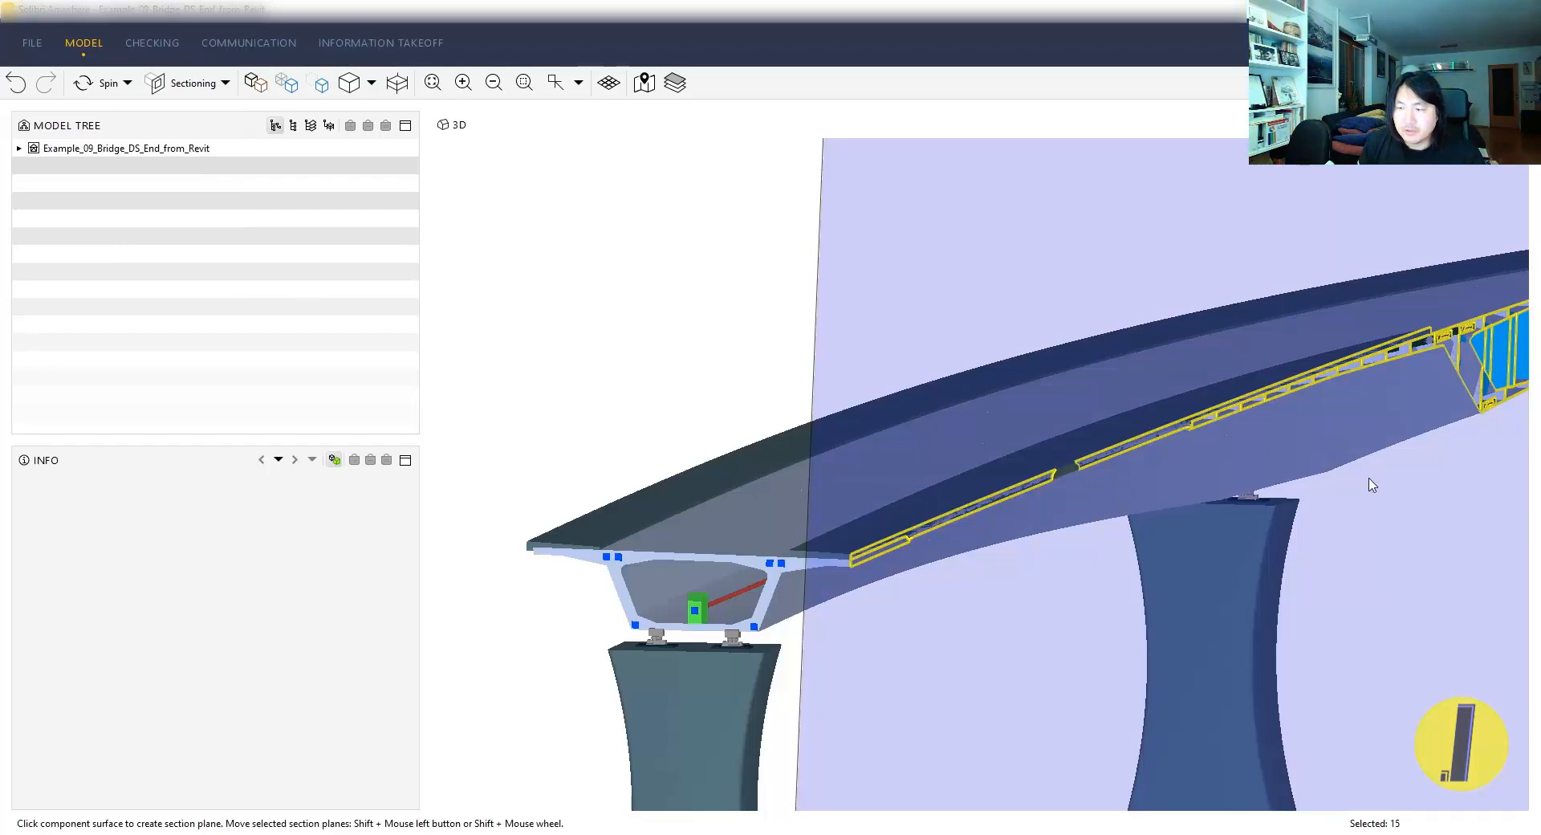
pyautogui.scroll(-3, 1375, 482)
pyautogui.keyDown('shift'); pyautogui.moveTo(1315, 484); pyautogui.dragTo(1292, 472); pyautogui.keyUp('shift')
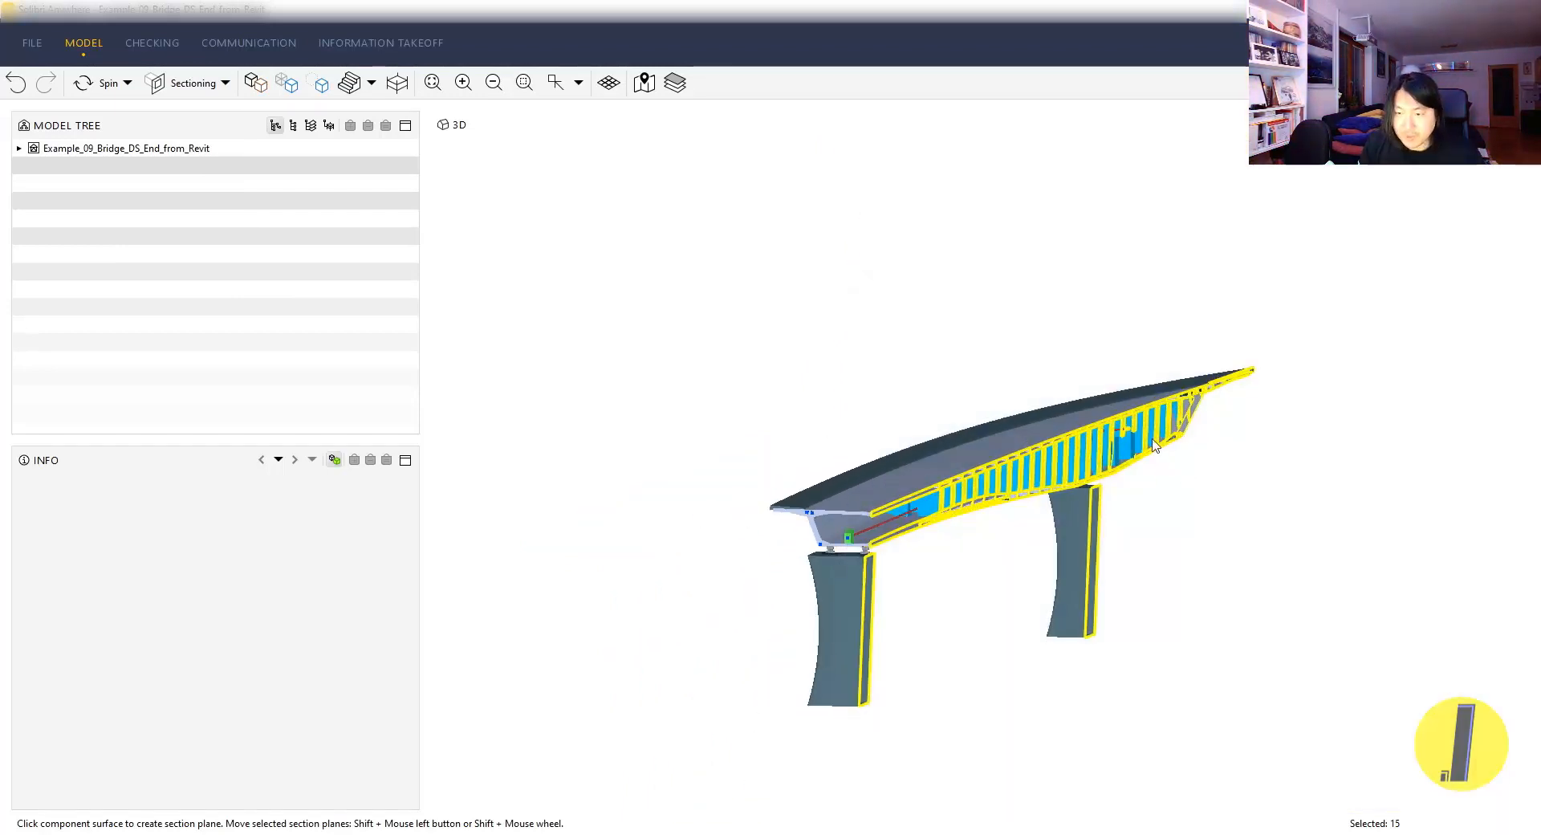
pyautogui.moveTo(1151, 439); pyautogui.dragTo(1010, 429)
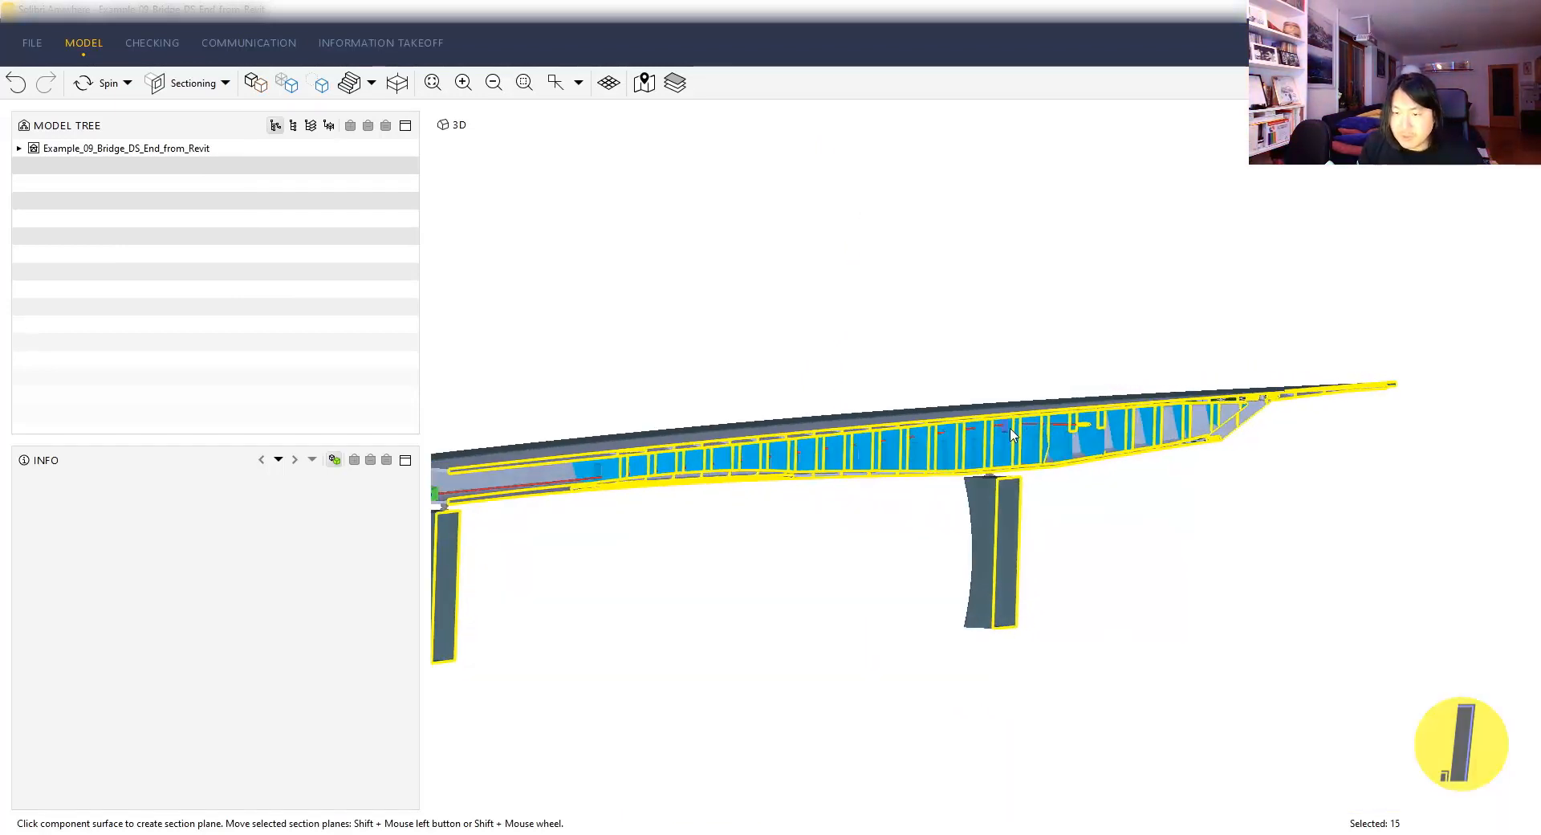
pyautogui.scroll(3, 1118, 422)
pyautogui.moveTo(1118, 423); pyautogui.dragTo(660, 461)
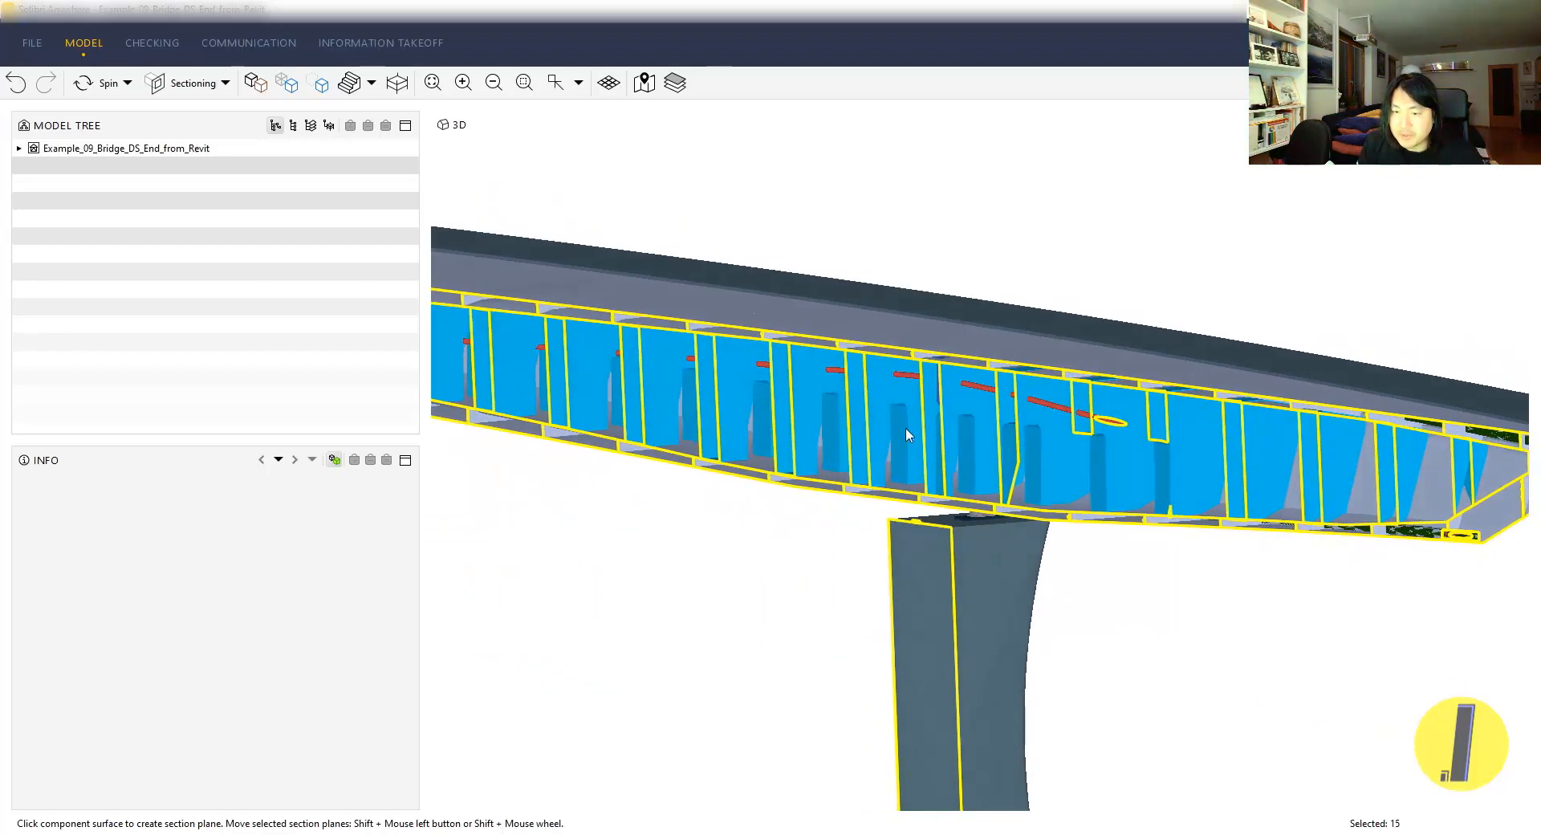
# - Examine the full length of the bridge from outside, from the sectioned end along the deck to the piers
pyautogui.scroll(-5, 914, 440)
pyautogui.moveTo(914, 439); pyautogui.dragTo(1180, 365)
pyautogui.moveTo(1120, 325); pyautogui.dragTo(712, 440)
pyautogui.moveTo(1216, 305); pyautogui.dragTo(782, 389)
pyautogui.moveTo(1354, 491); pyautogui.dragTo(845, 489, button='middle')
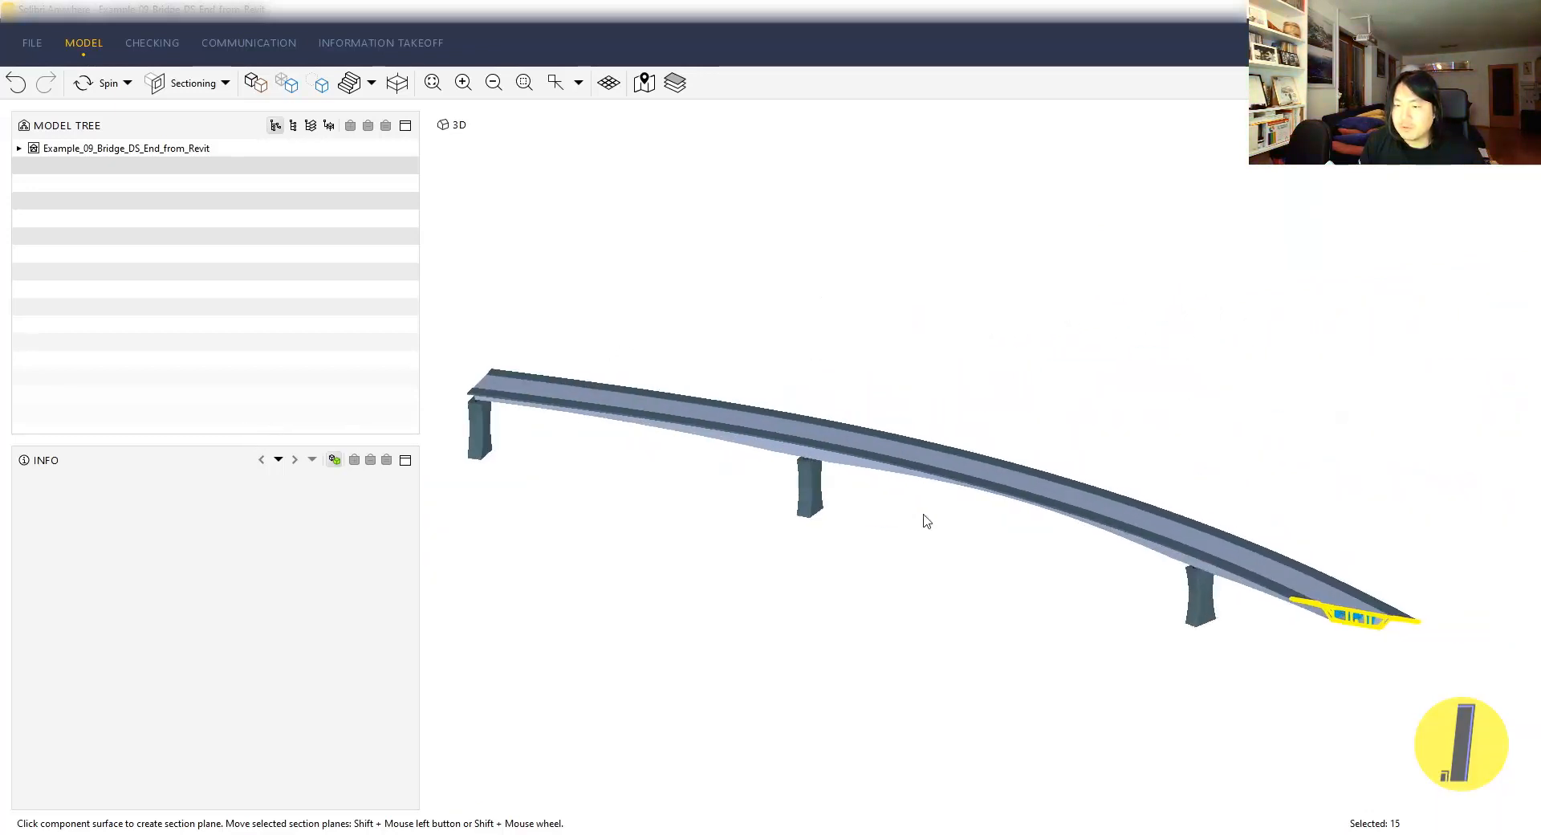
pyautogui.scroll(2, 1164, 569)
pyautogui.moveTo(1164, 569); pyautogui.dragTo(851, 386)
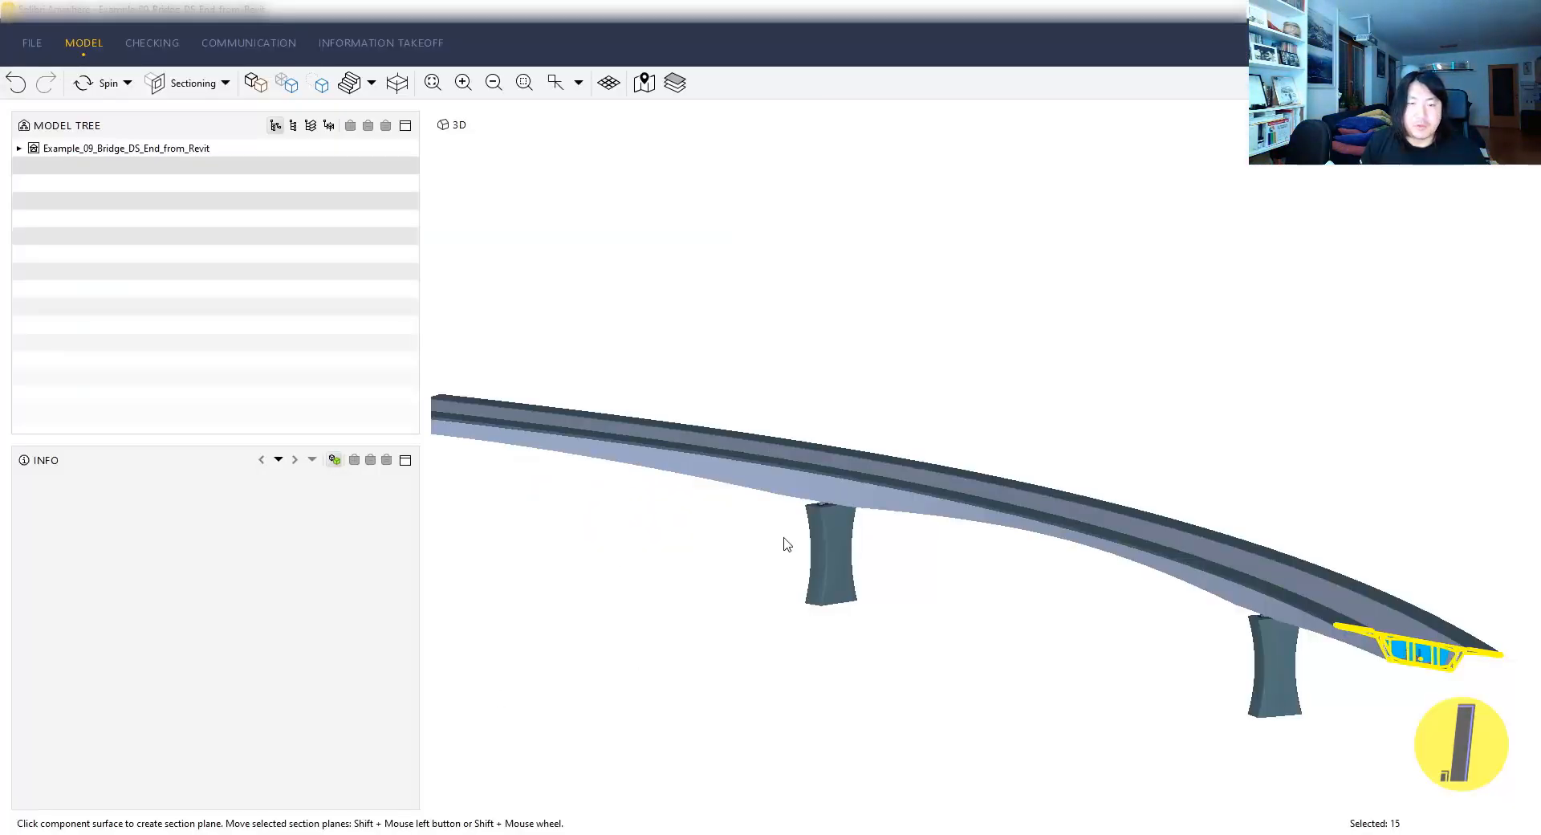
pyautogui.moveTo(831, 516); pyautogui.dragTo(966, 520)
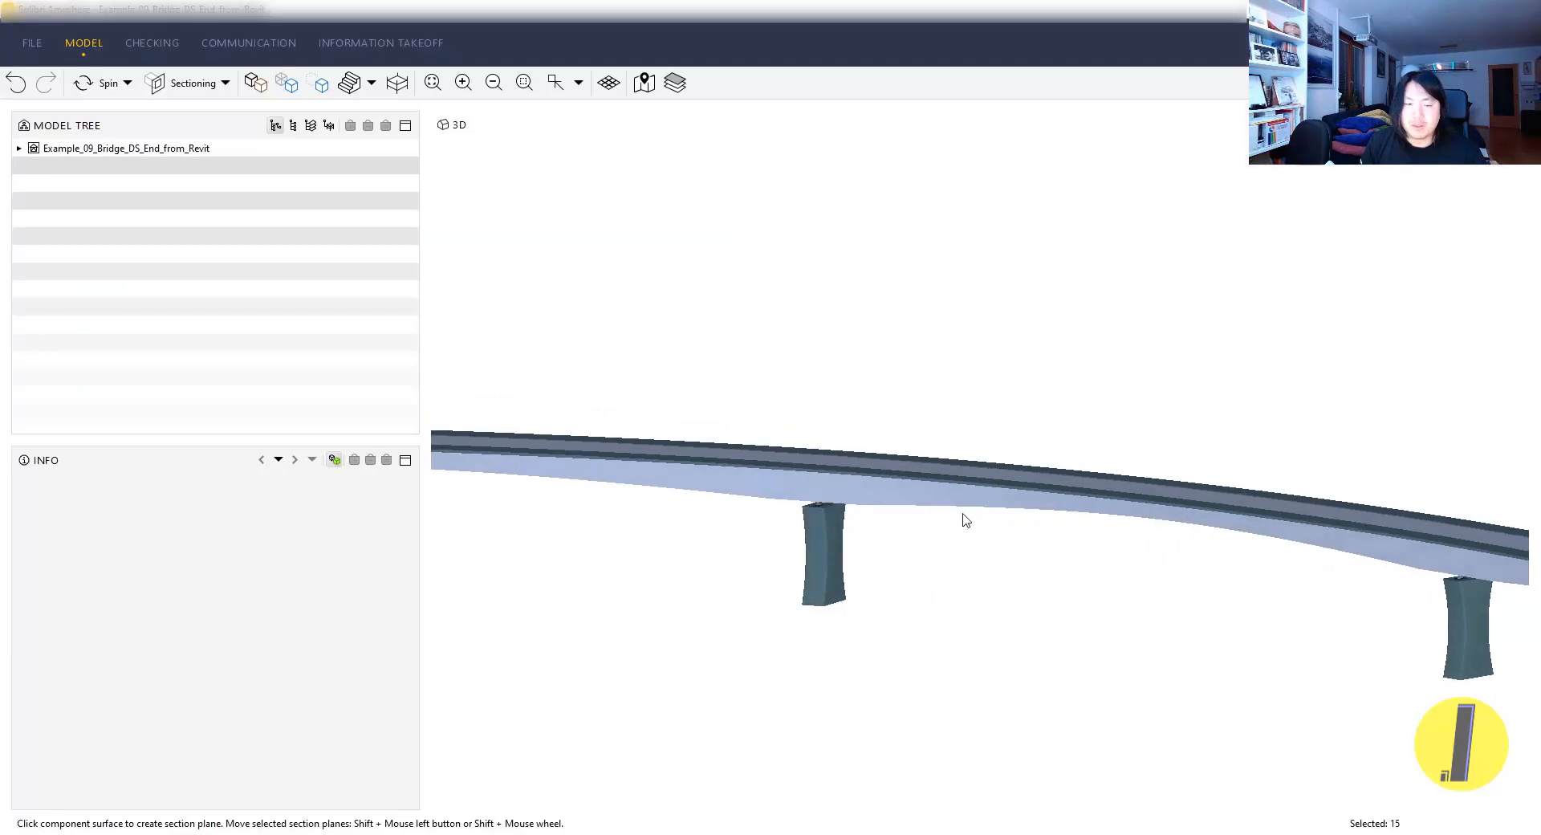
# - Switch to the Revit bridge project and examine the whole bridge from several angles in the 3D view
pyautogui.moveTo(296, 833)
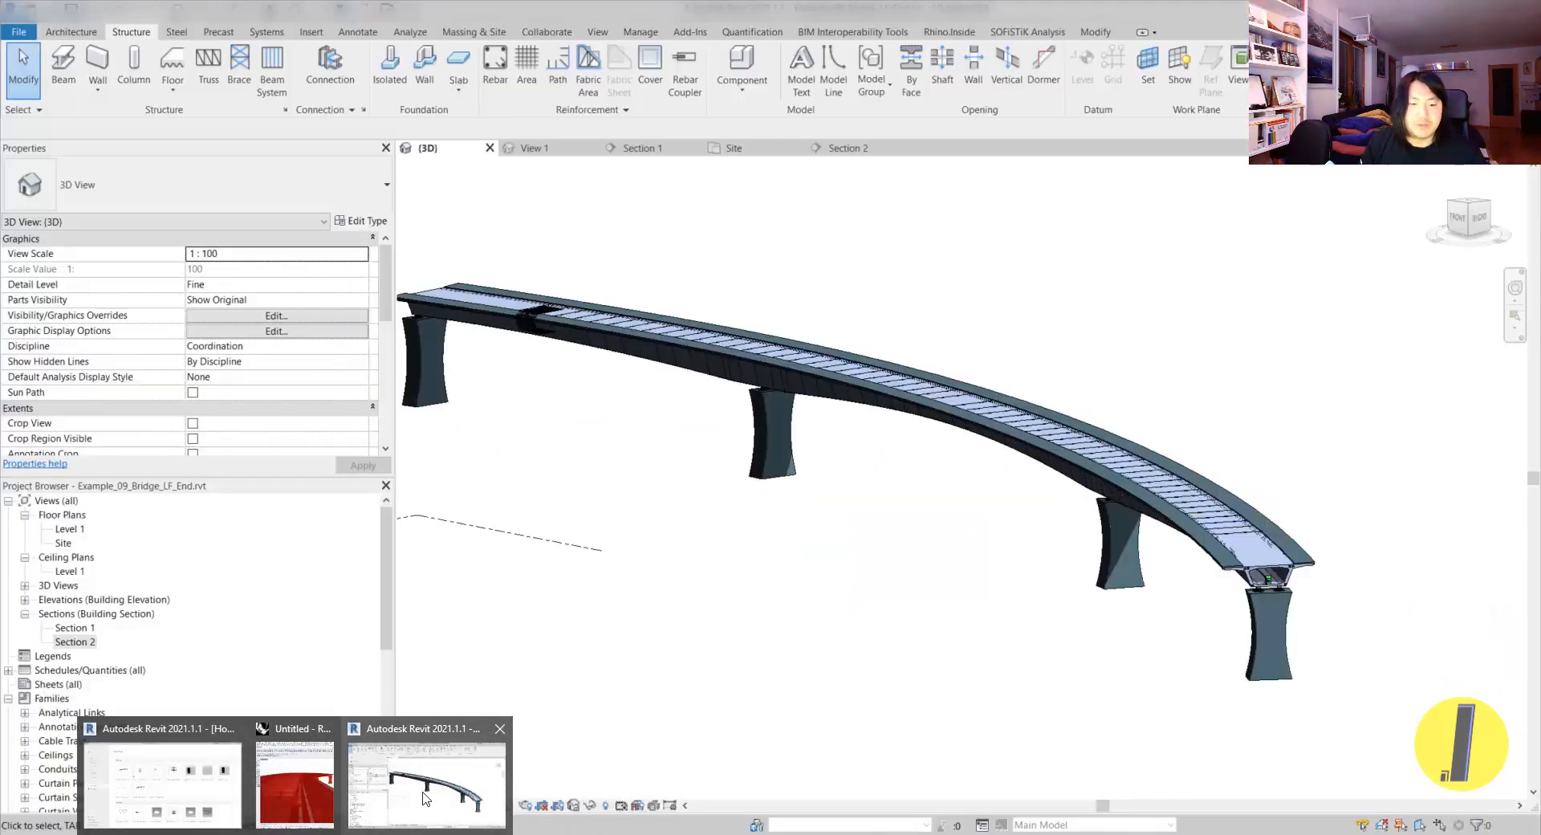
pyautogui.click(426, 793)
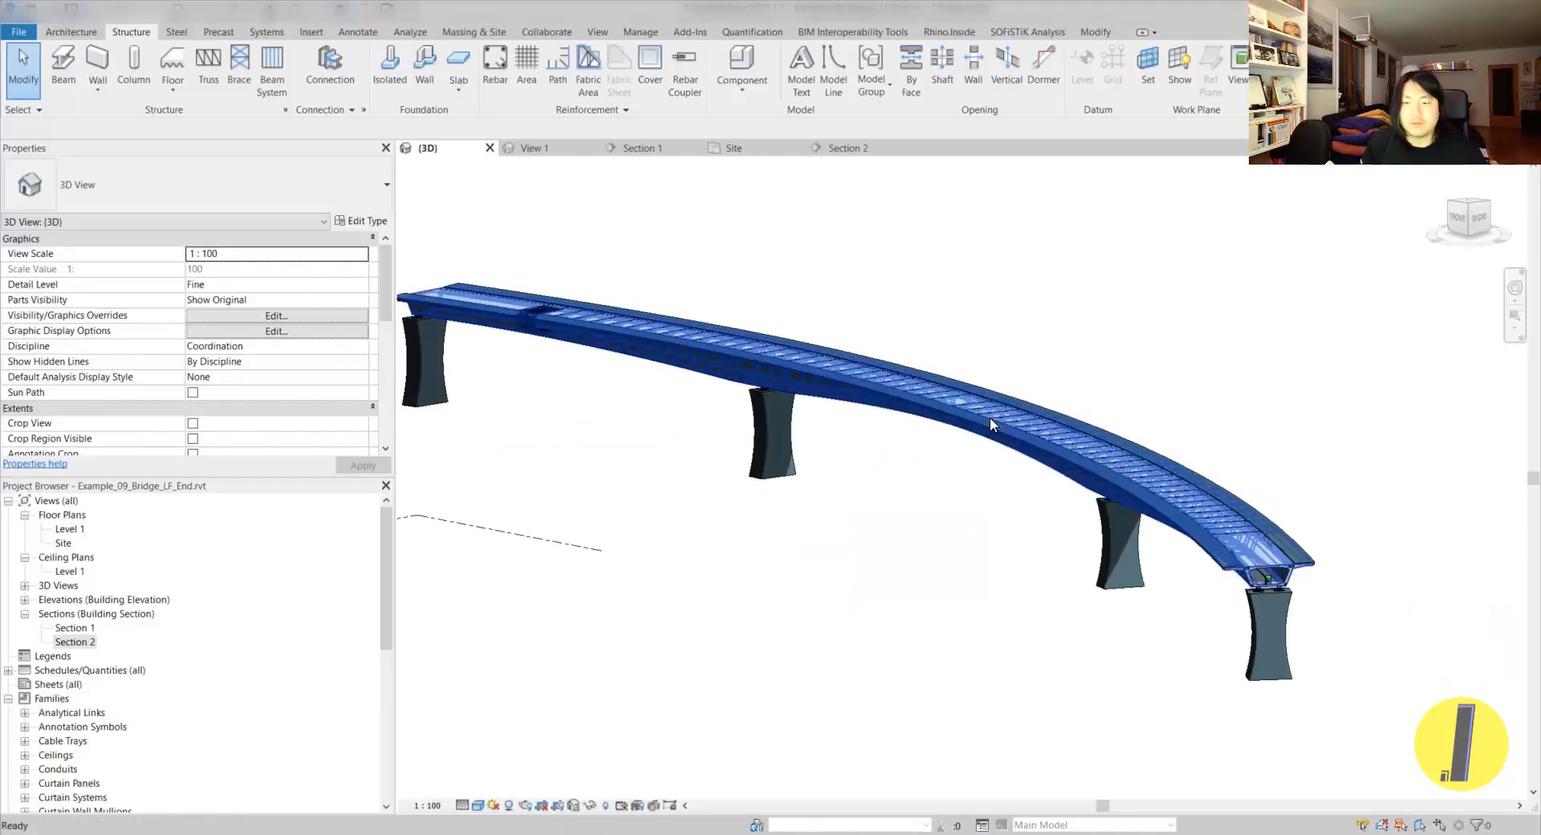
pyautogui.keyDown('shift'); pyautogui.moveTo(996, 421); pyautogui.dragTo(953, 485, button='middle'); pyautogui.keyUp('shift')
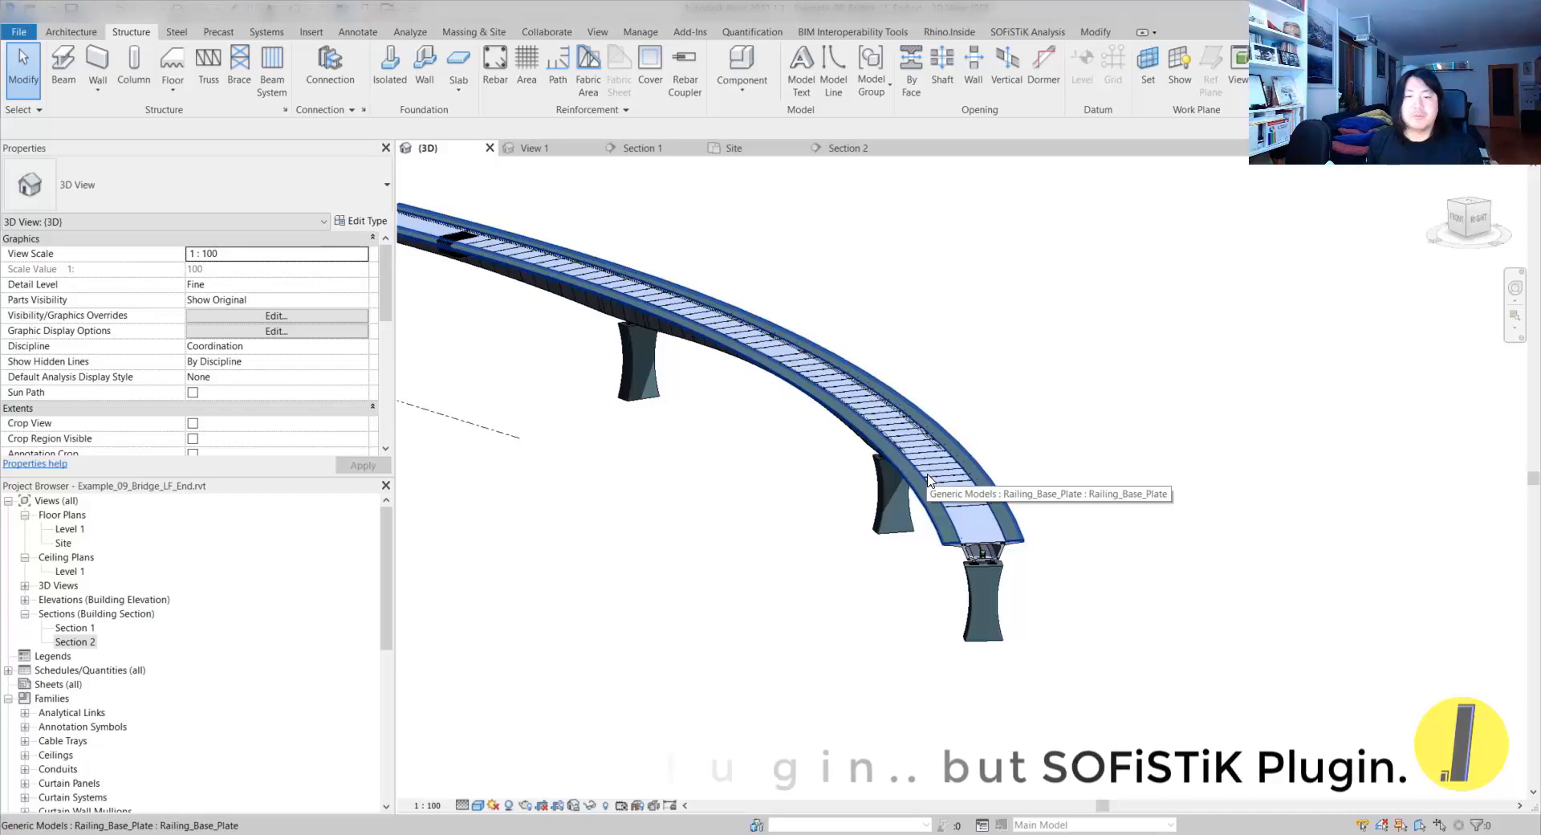
pyautogui.keyDown('shift'); pyautogui.moveTo(929, 480); pyautogui.dragTo(787, 486, button='middle'); pyautogui.keyUp('shift')
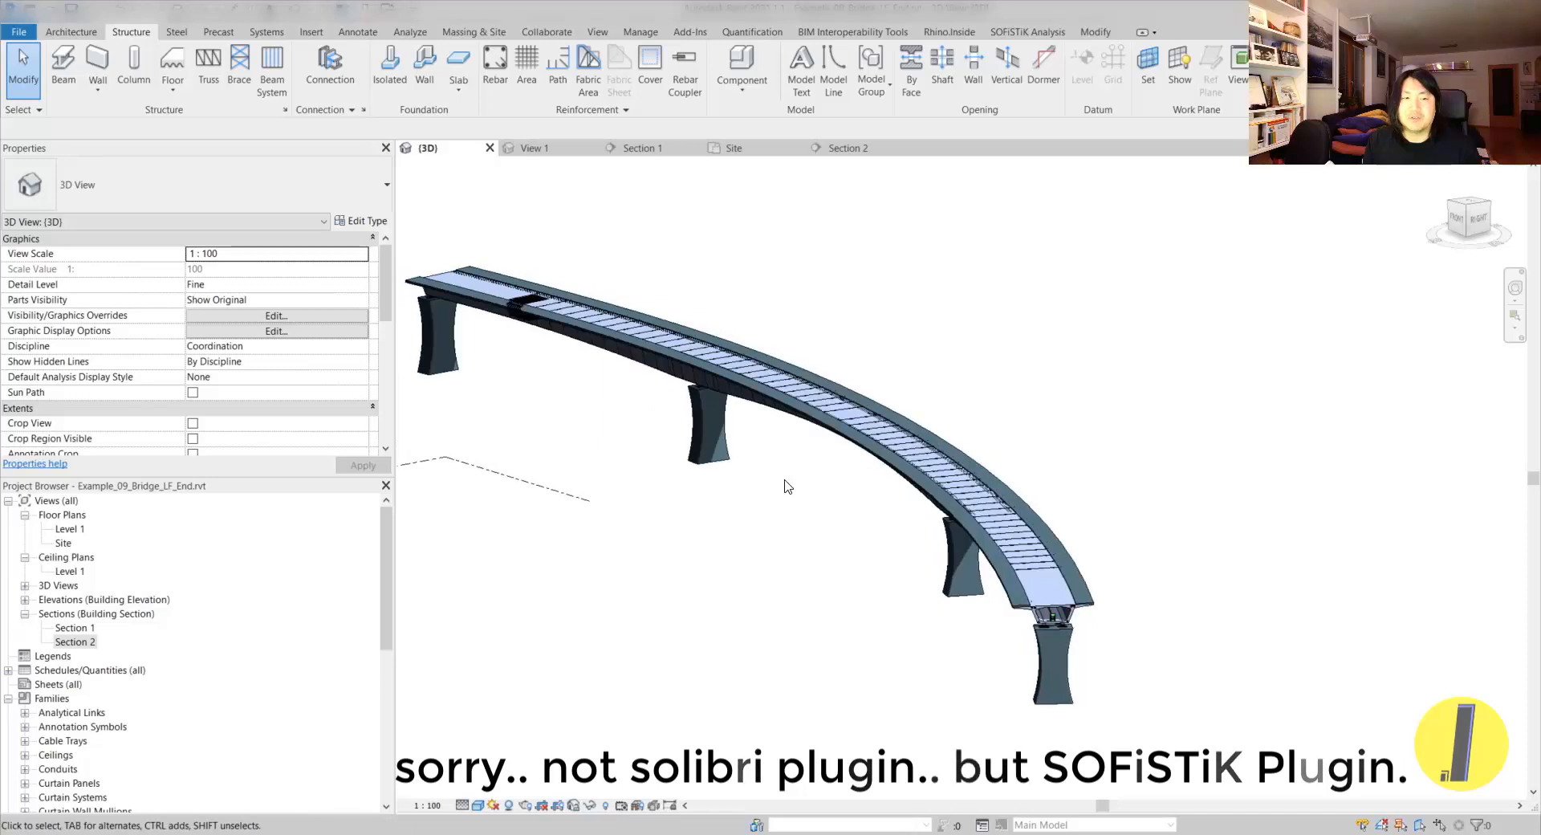